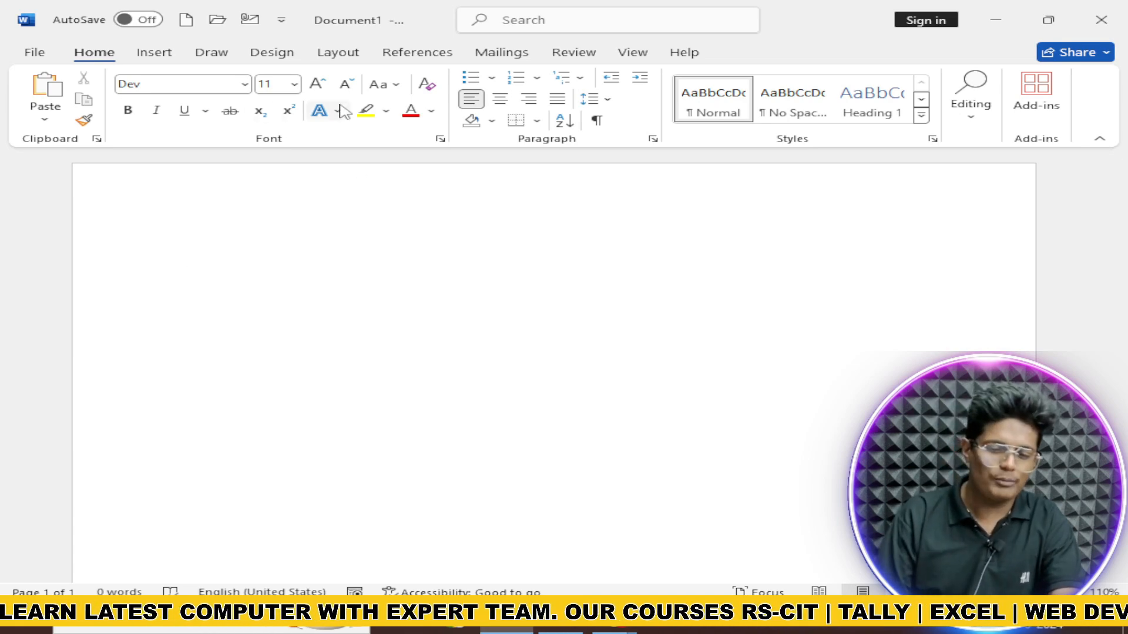
Step: Show the Mailings ribbon, glance at the File page, then return to the Home ribbon
left_click(507, 59)
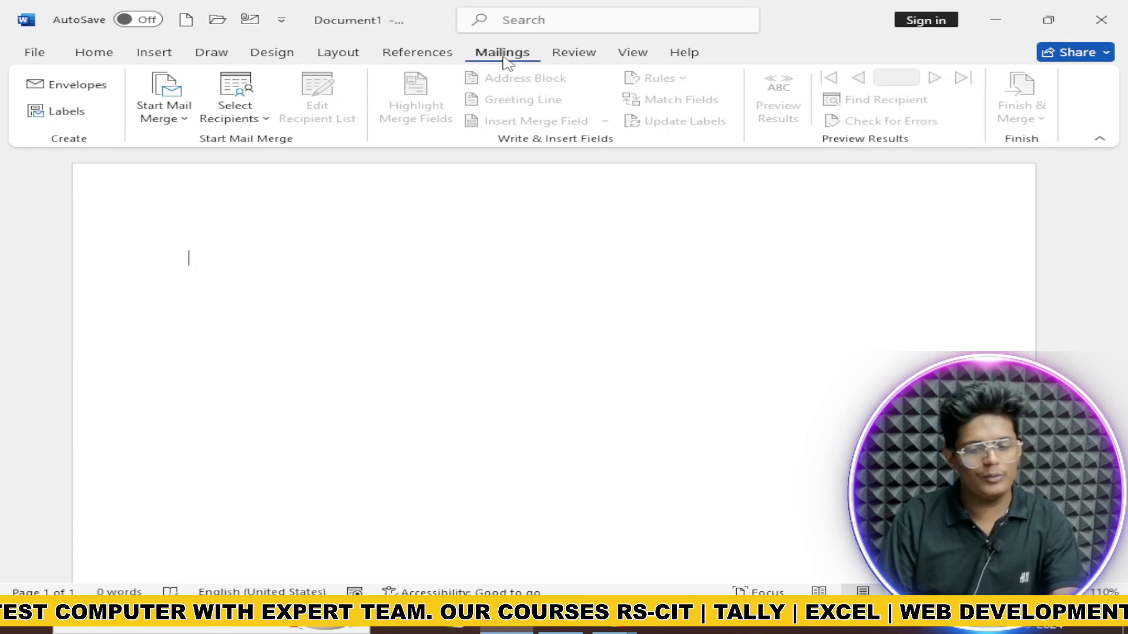
left_click(30, 53)
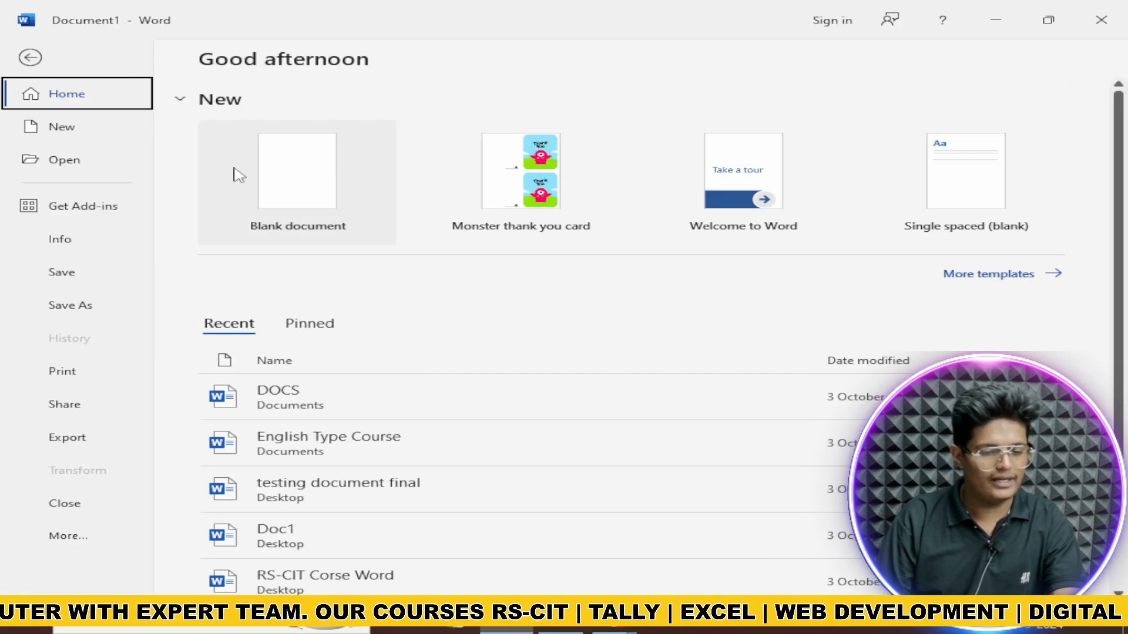
left_click(32, 62)
left_click(37, 54)
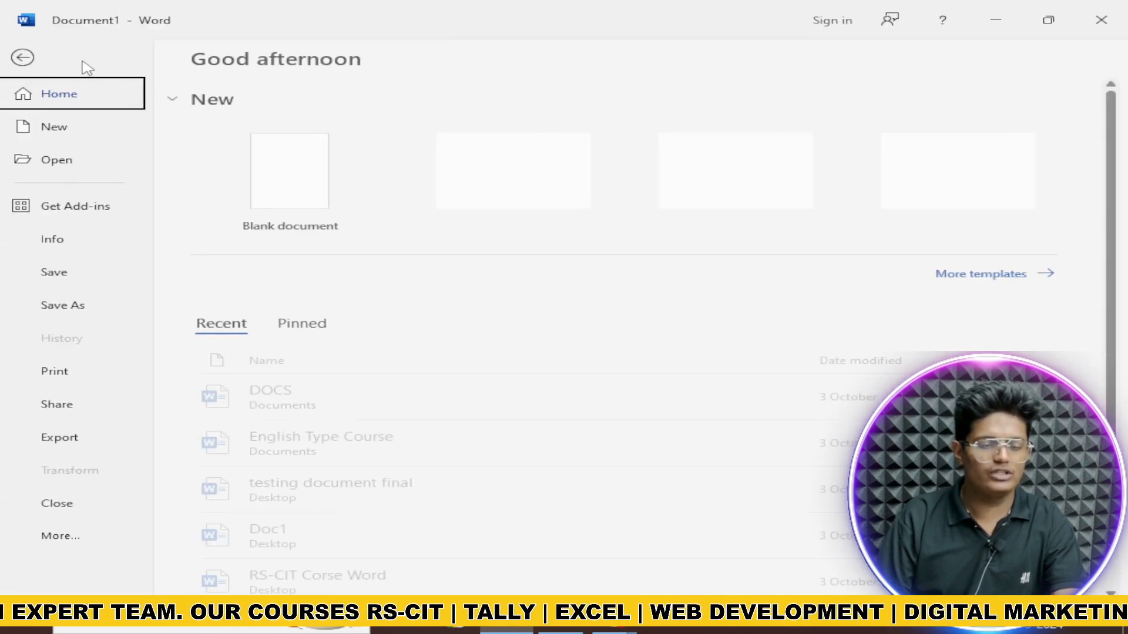
left_click(23, 57)
left_click(93, 53)
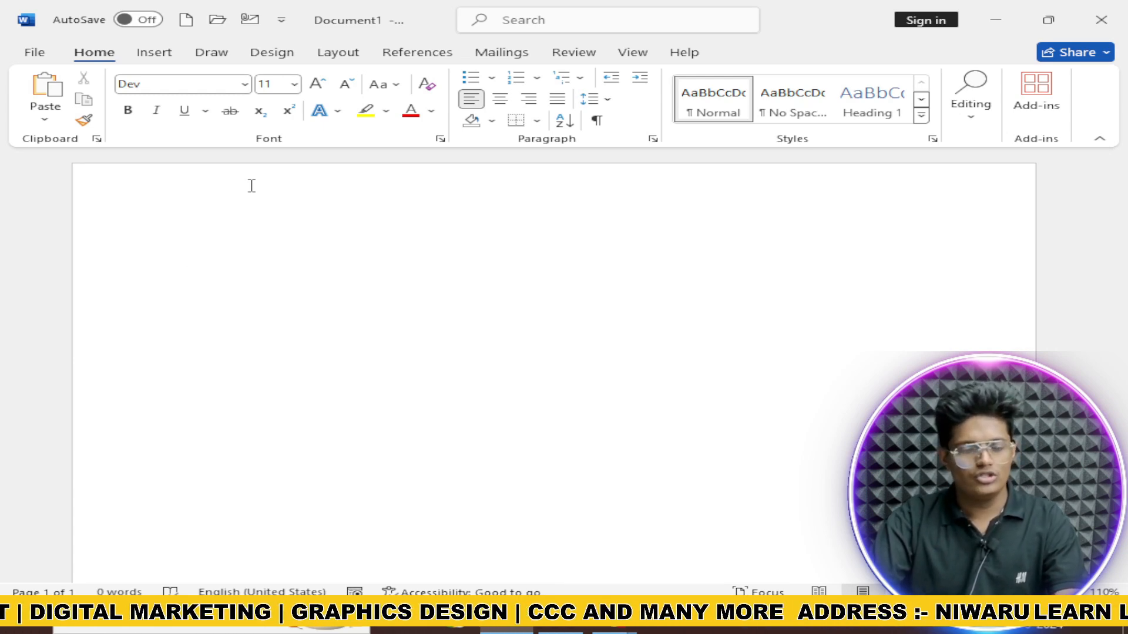
Step: Browse the File backstage pages: New, Open, Info, Save As, Print, Share and Export
left_click(34, 52)
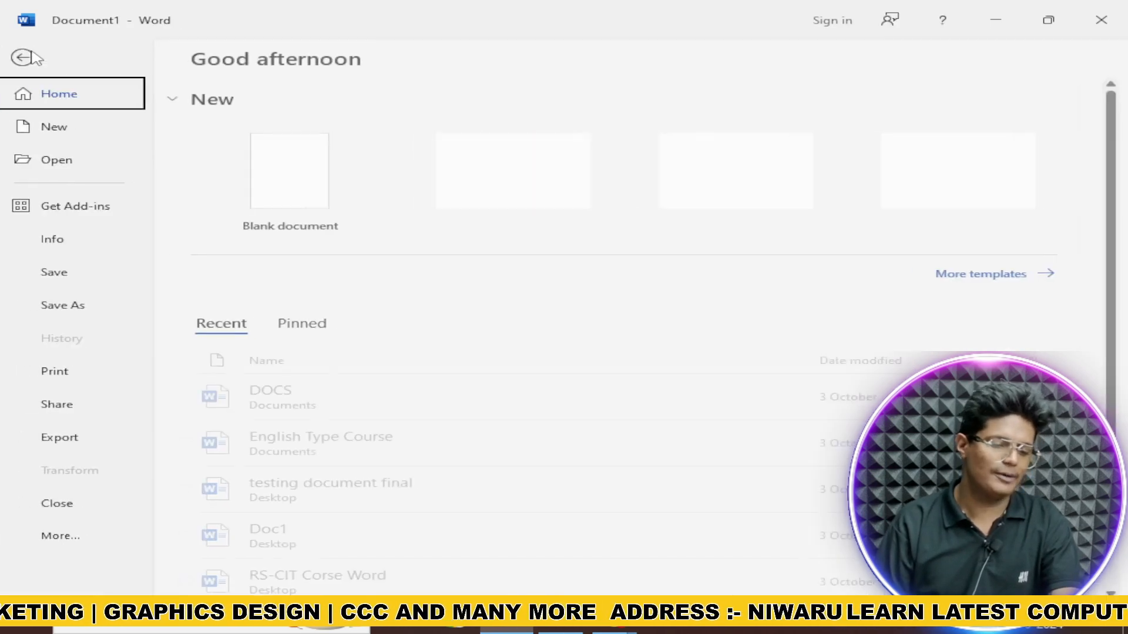
left_click(84, 130)
left_click(91, 159)
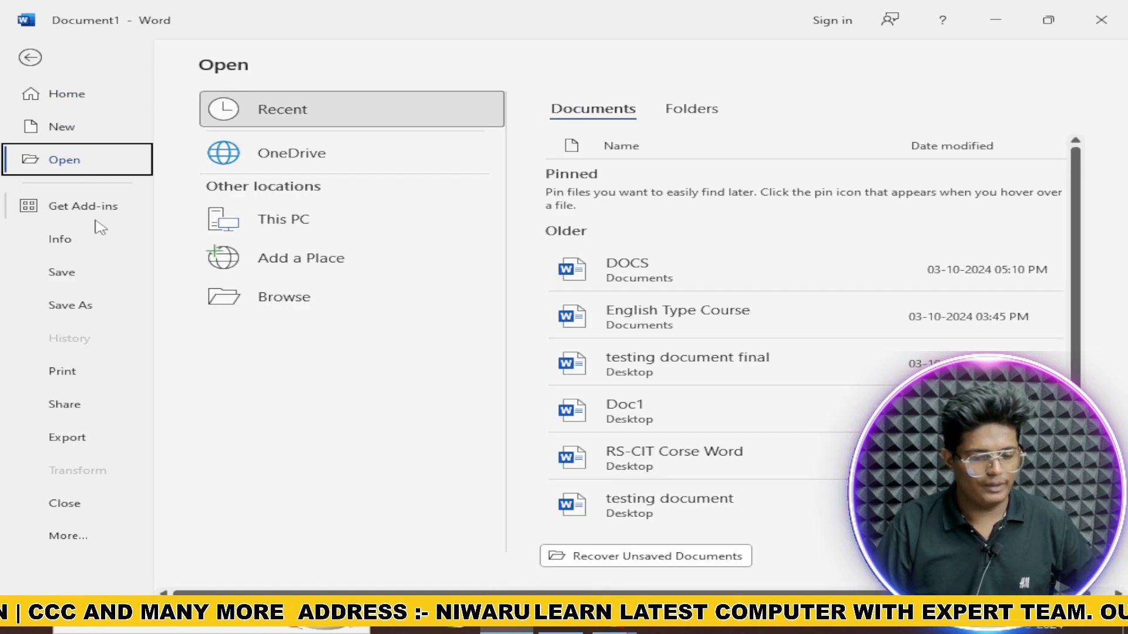
left_click(75, 242)
left_click(81, 277)
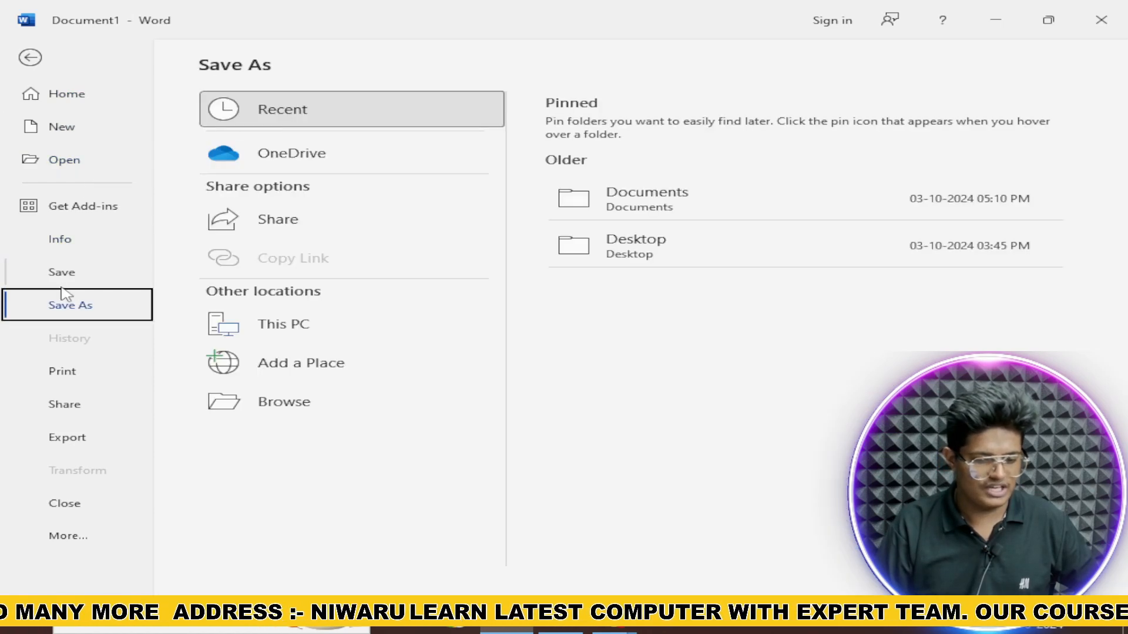
left_click(68, 374)
left_click(117, 411)
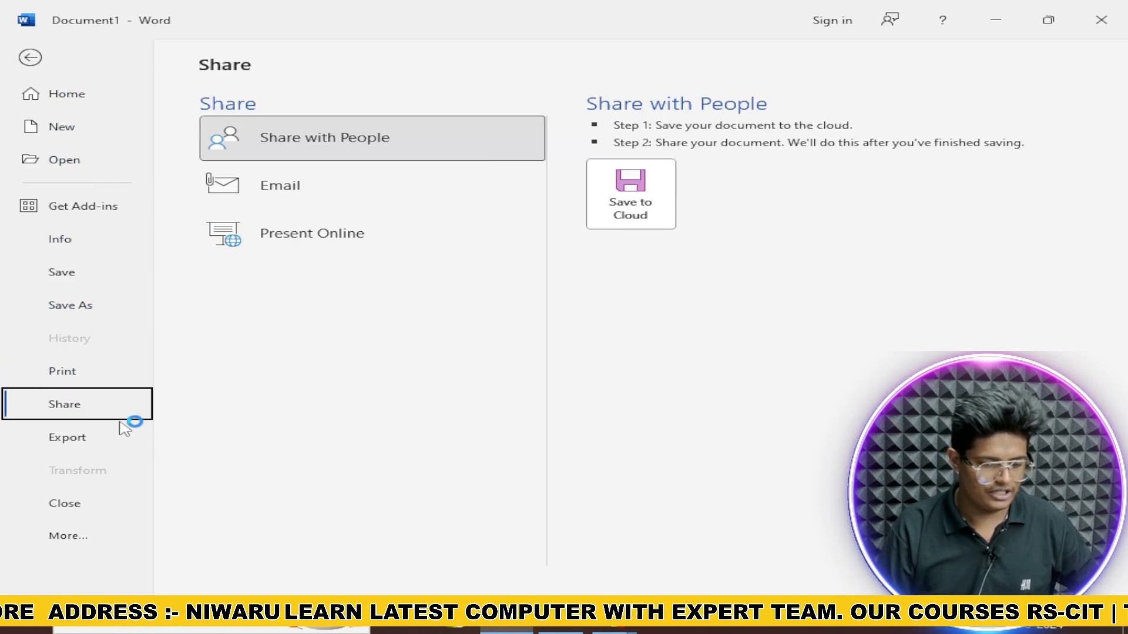
left_click(122, 443)
Step: Try closing the document, cancel the save prompt to keep it open, and reopen File
left_click(91, 506)
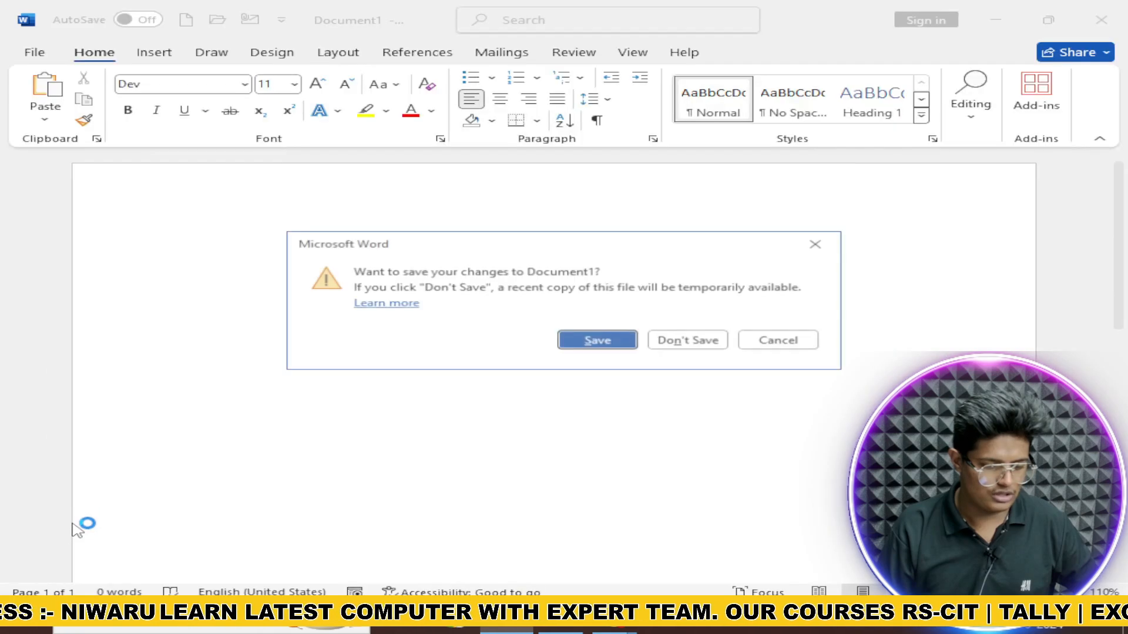
left_click(821, 243)
left_click(36, 53)
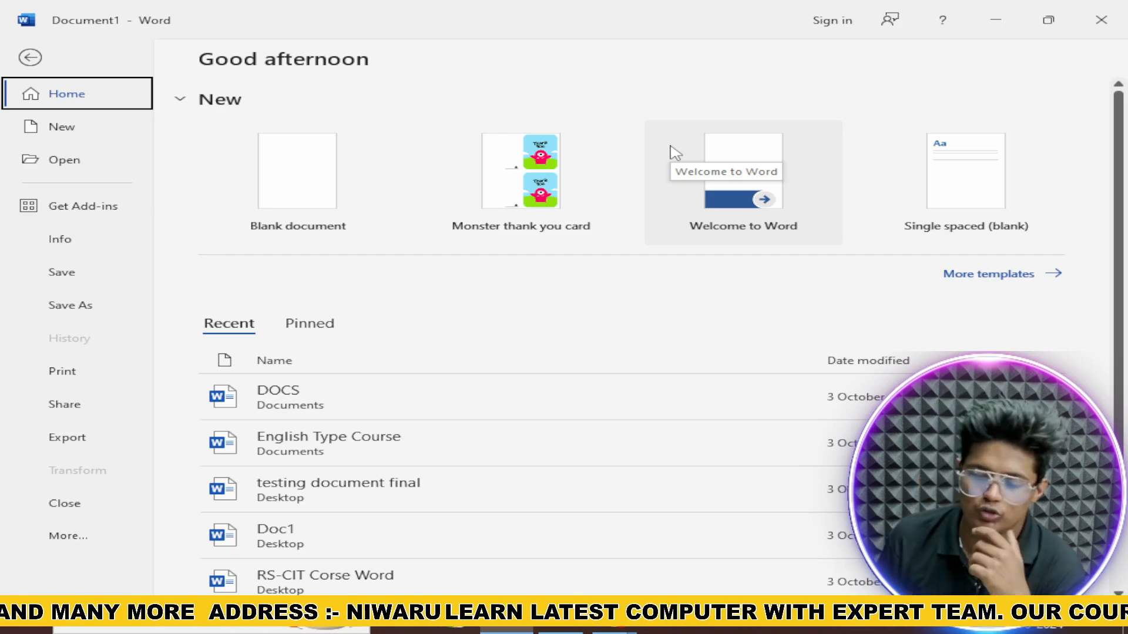
Step: Show More templates and scroll through the resumes, brochures and calendars gallery
left_click(1005, 281)
scroll(670, 253, "down", 5)
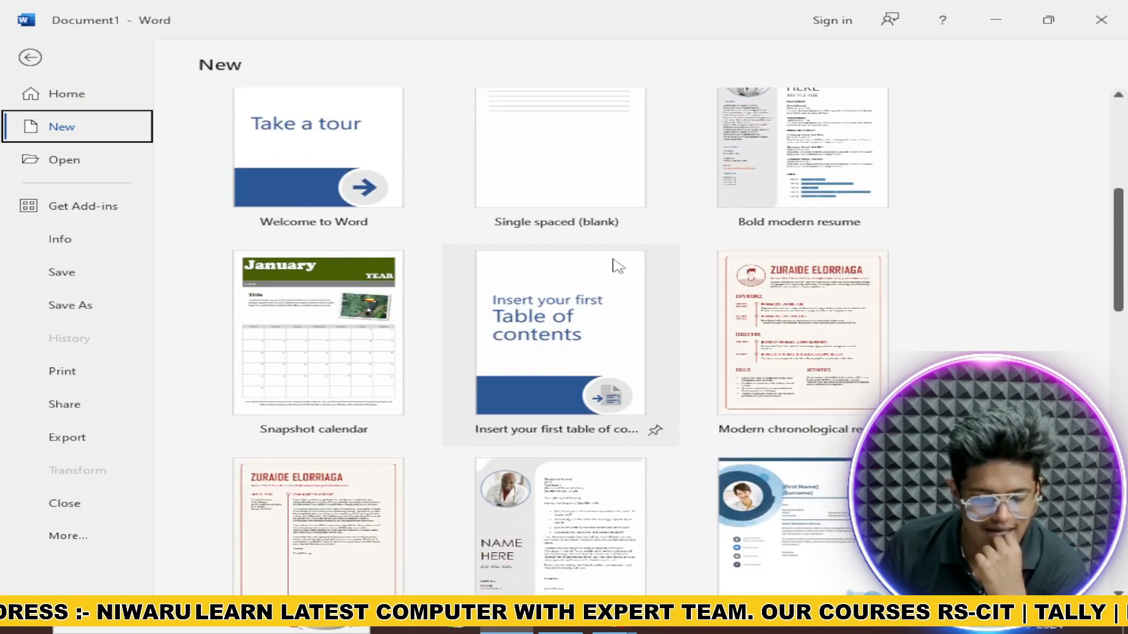
scroll(388, 382, "down", 6)
scroll(384, 384, "down", 10)
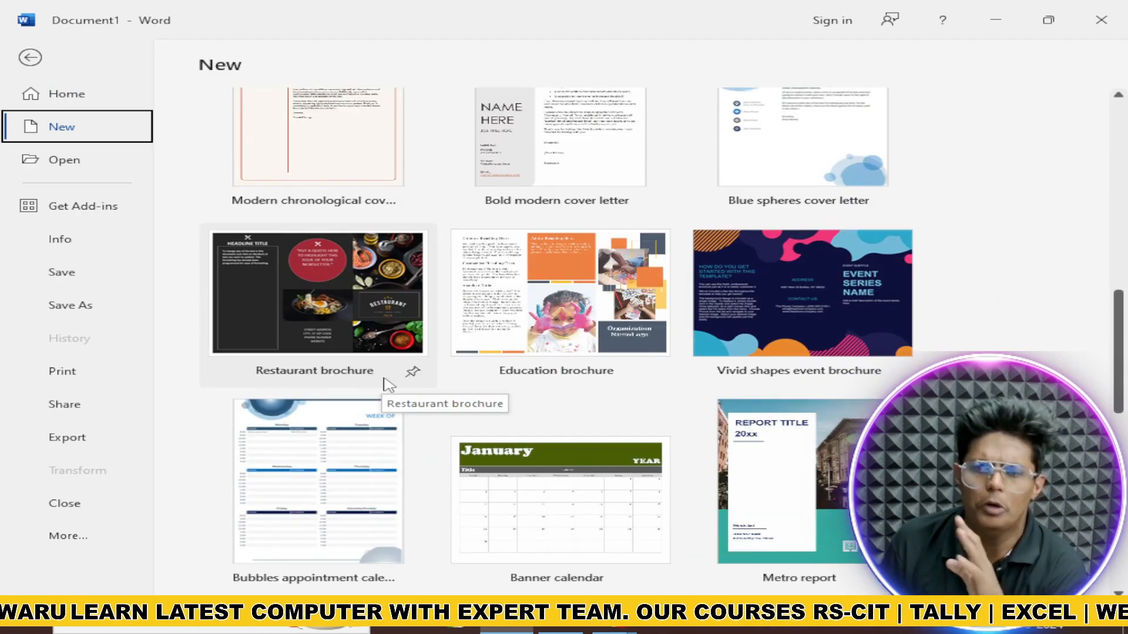
scroll(389, 386, "down", 4)
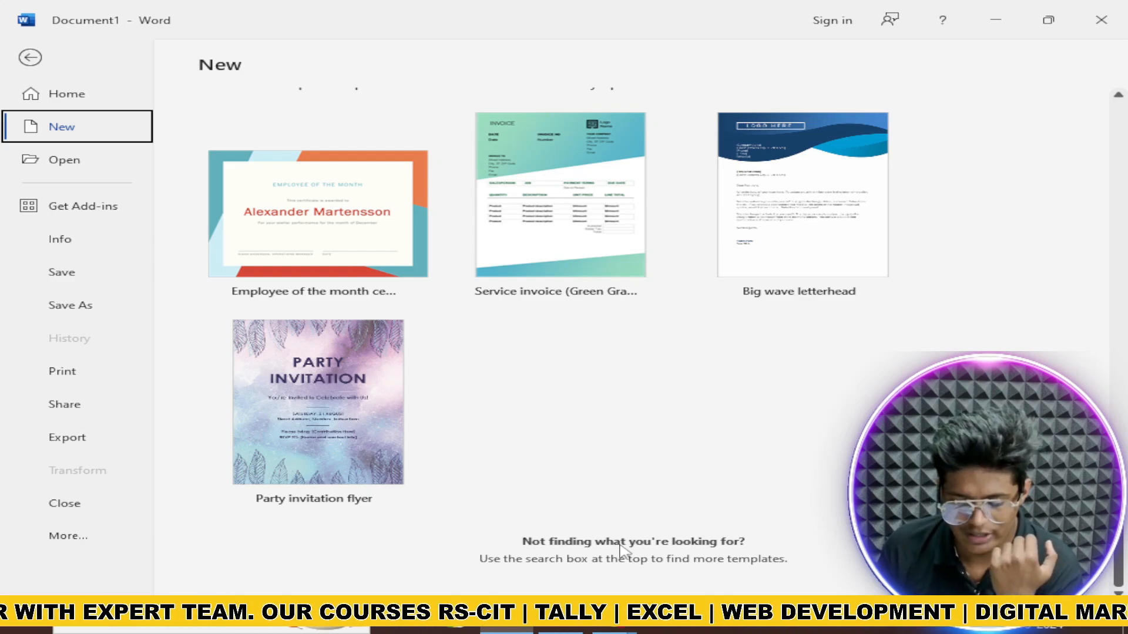
scroll(621, 546, "up", 15)
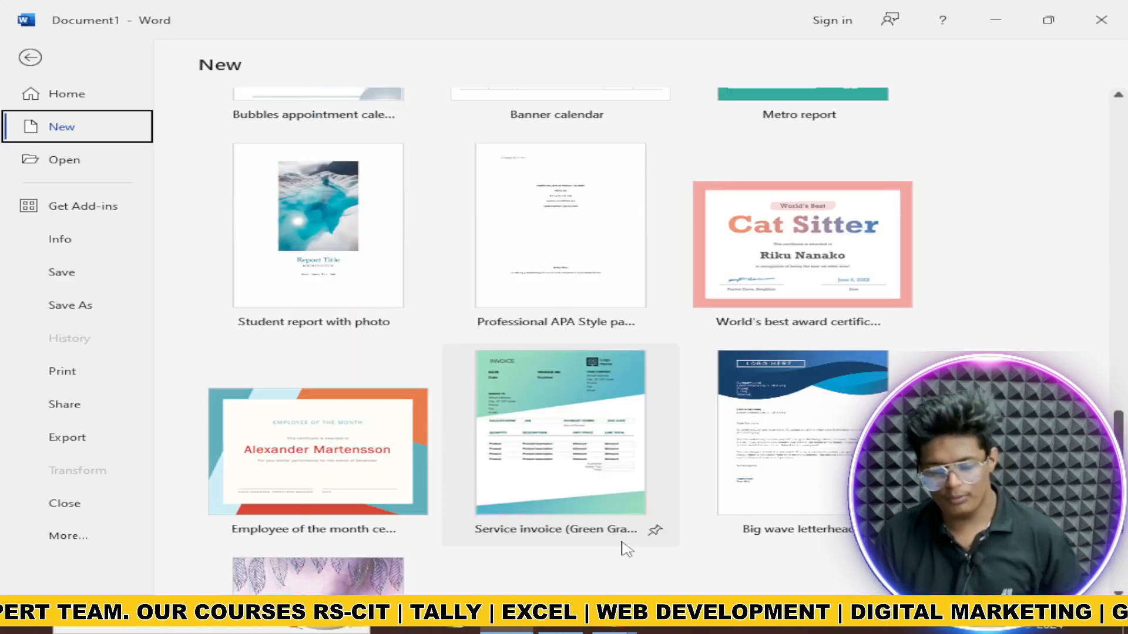
scroll(624, 547, "up", 10)
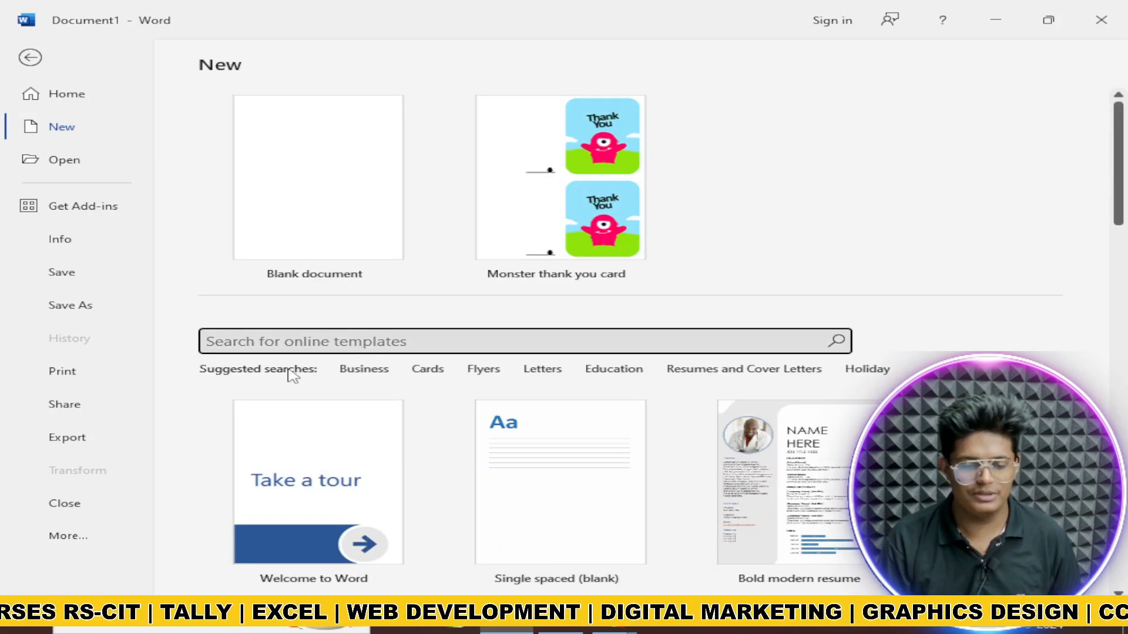
Step: Search the Business template category, scroll through the results, and go back
left_click(376, 372)
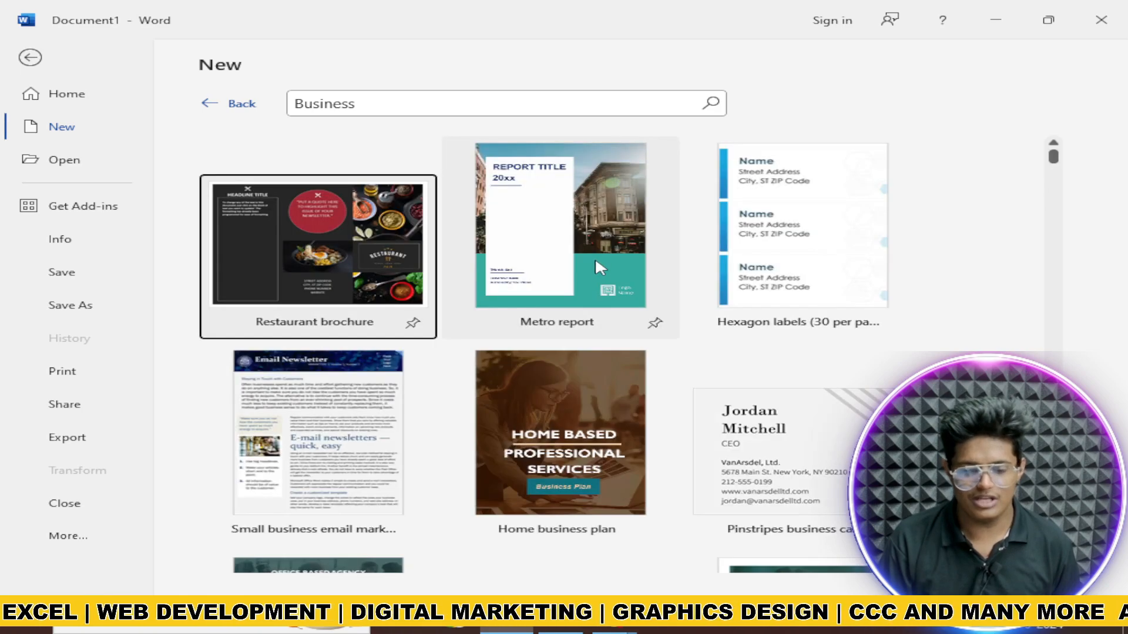
scroll(595, 266, "down", 15)
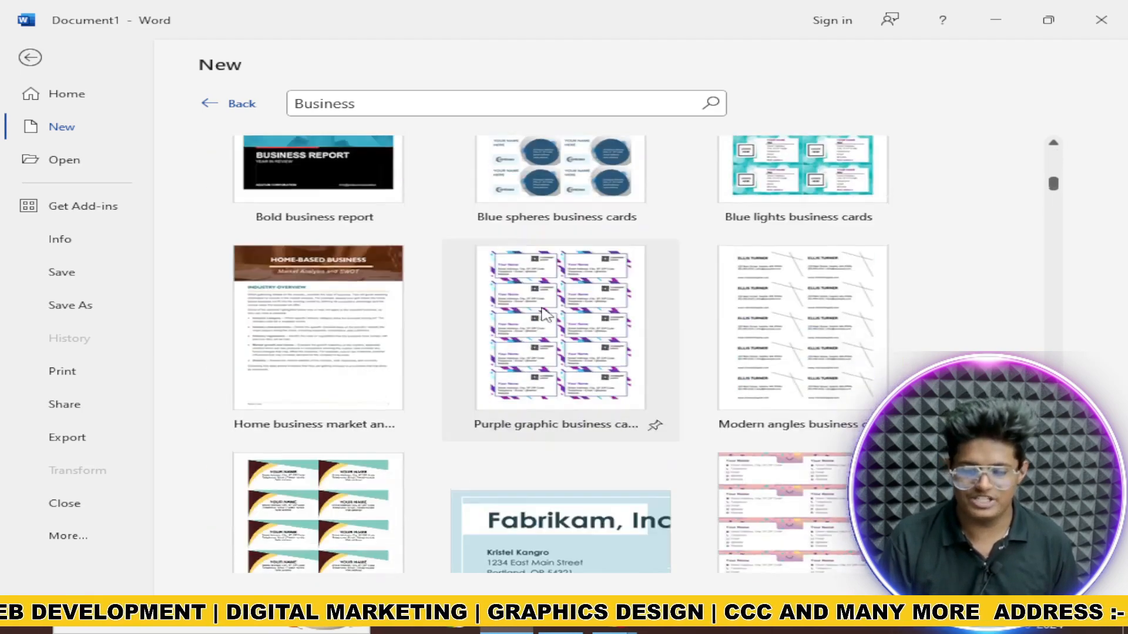
scroll(545, 315, "down", 15)
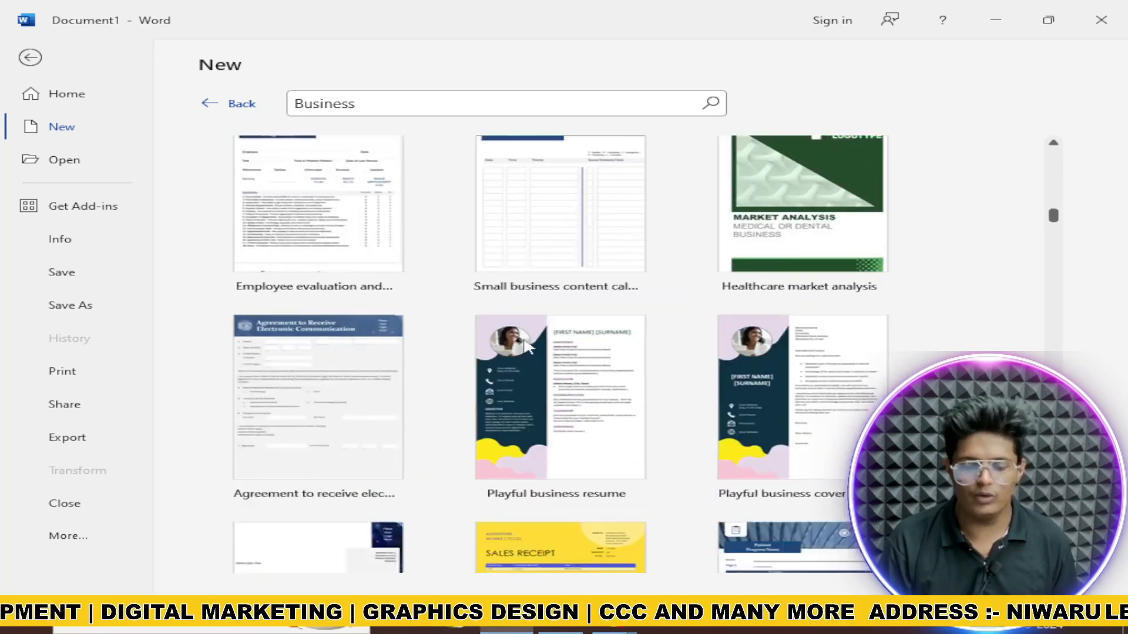
scroll(528, 345, "down", 15)
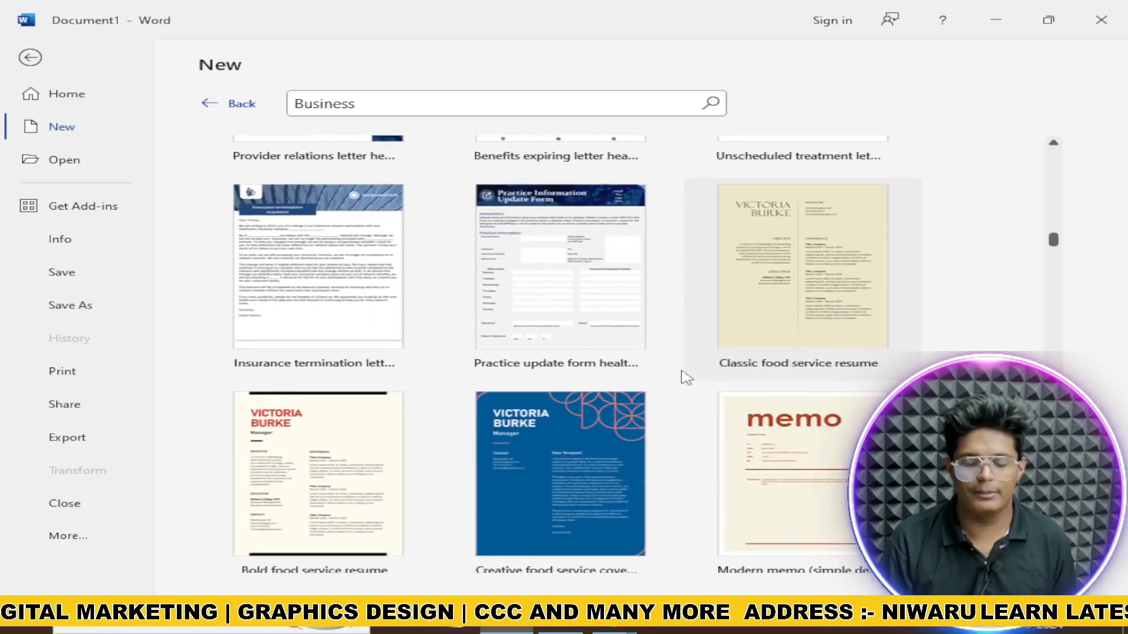
scroll(686, 378, "down", 10)
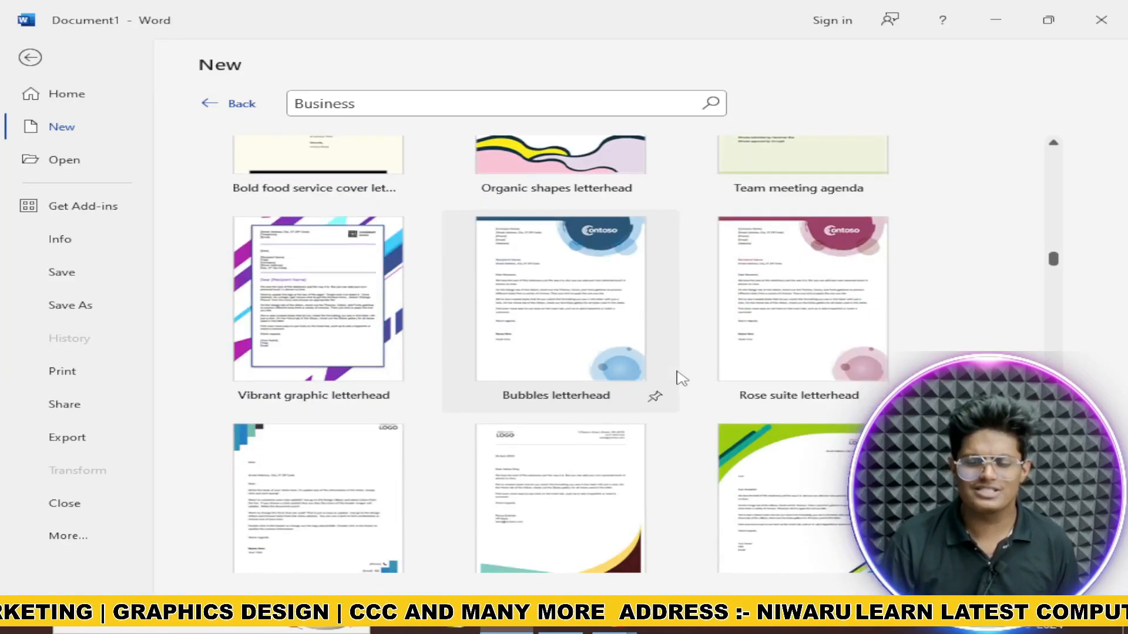
scroll(681, 379, "down", 2)
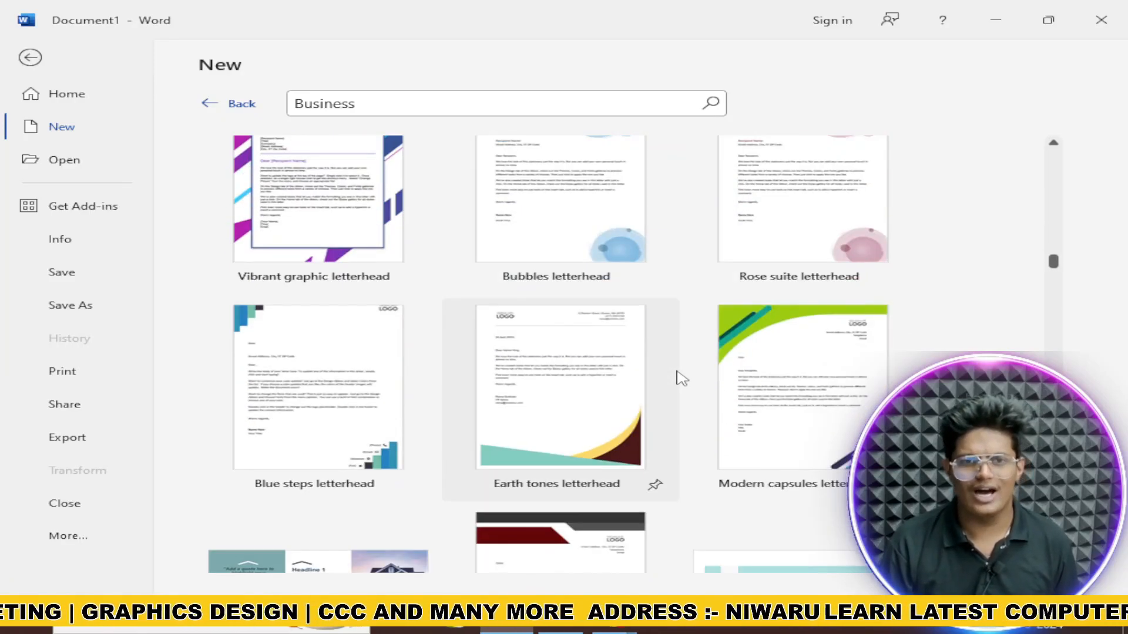
left_click(235, 105)
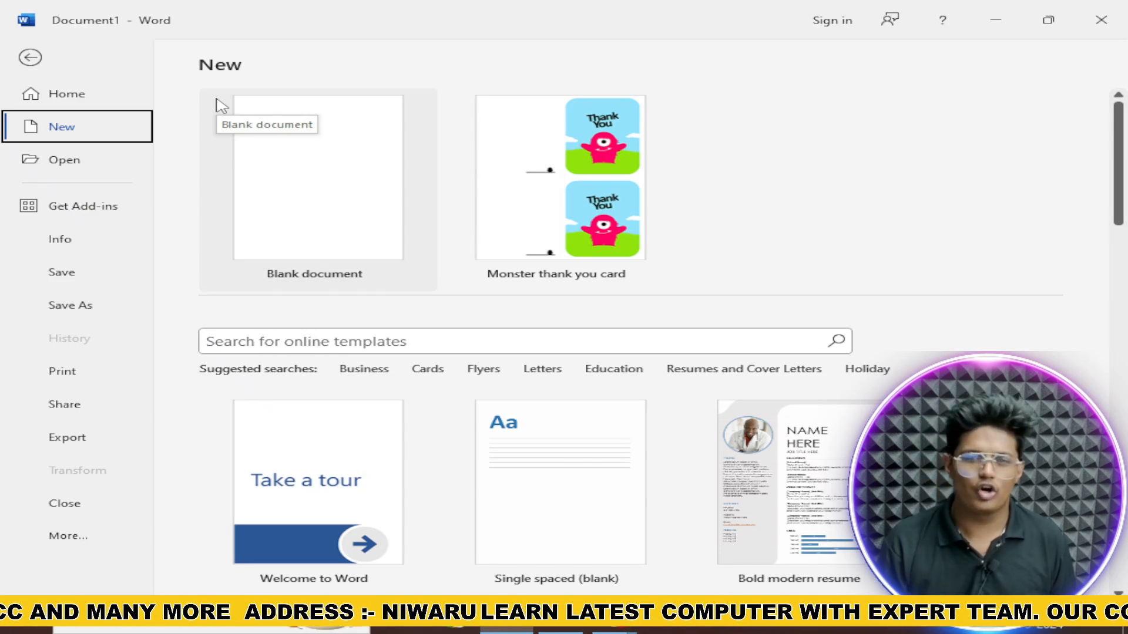
Step: Browse the Cards template suggestions, then switch to the recent documents list in Open
left_click(432, 374)
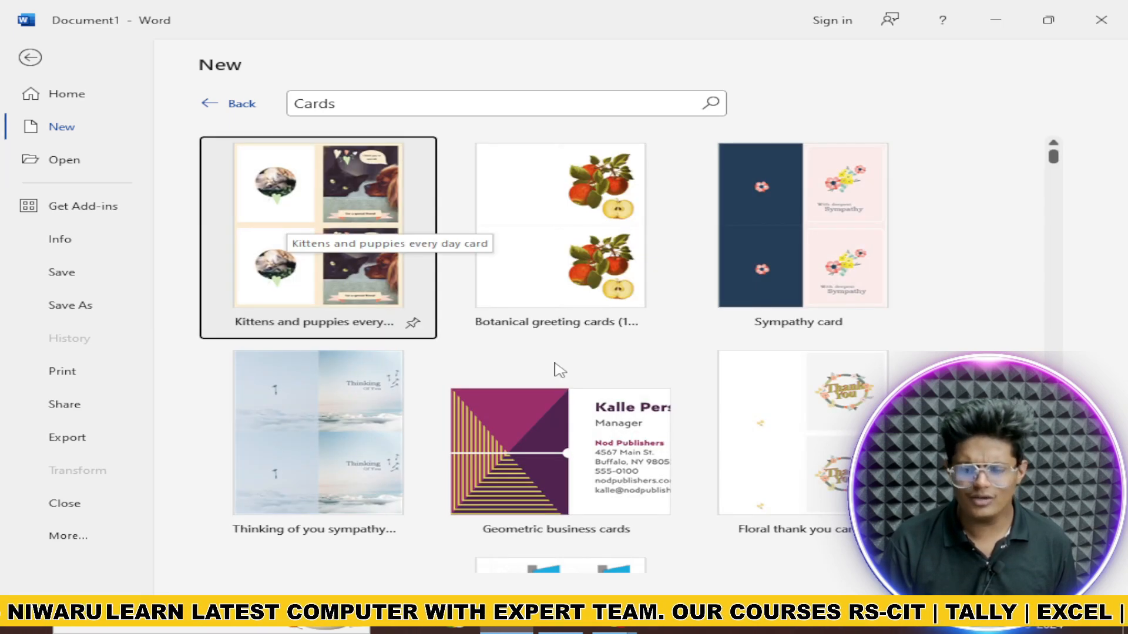
scroll(559, 368, "down", 3)
left_click(234, 106)
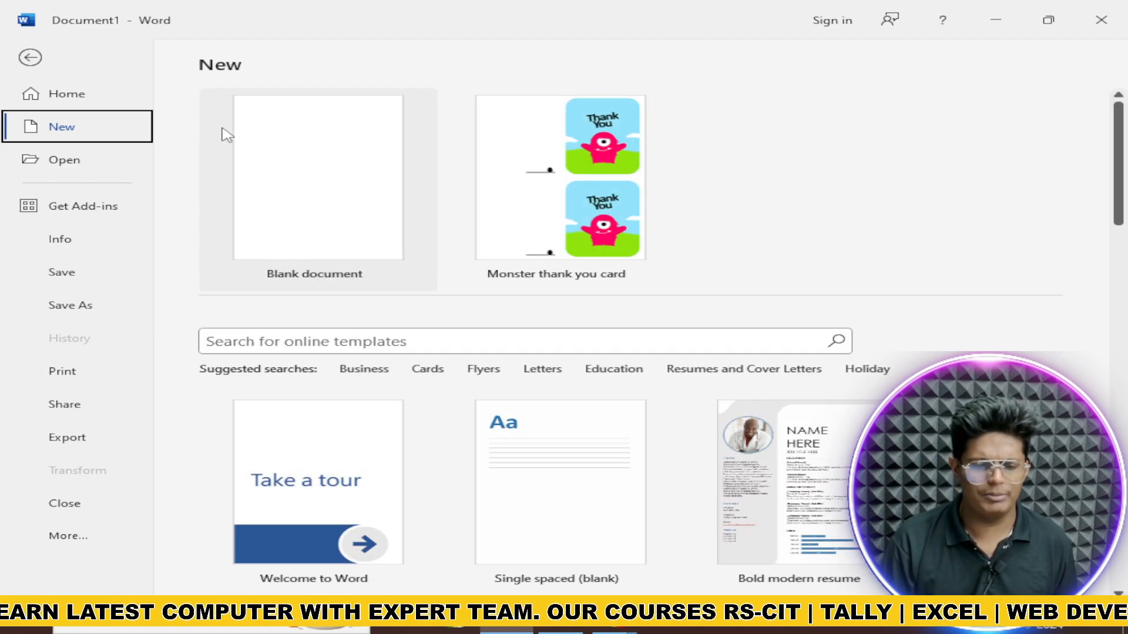
left_click(74, 162)
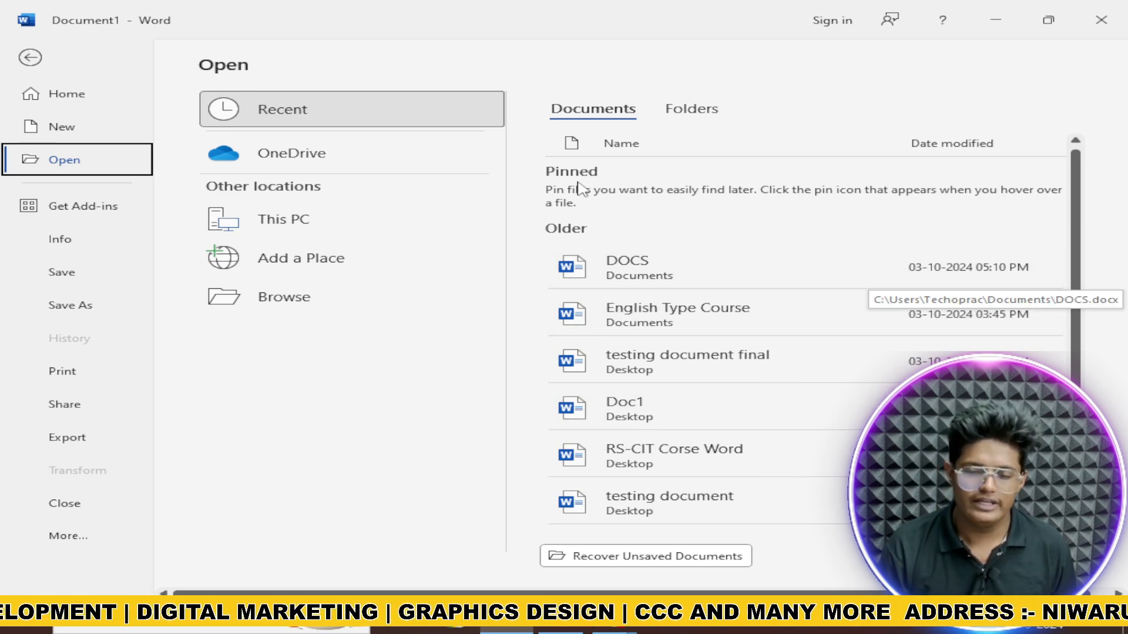
Step: Check This PC and Add a Place, then browse Downloads, Music and Pictures and cancel
left_click(326, 227)
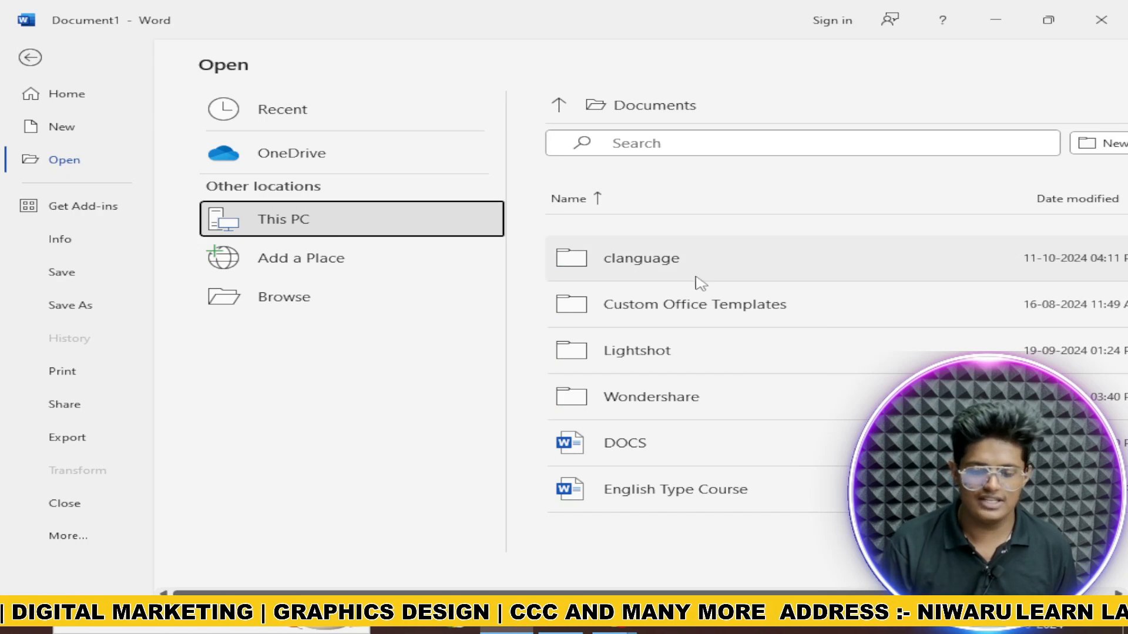
left_click(343, 274)
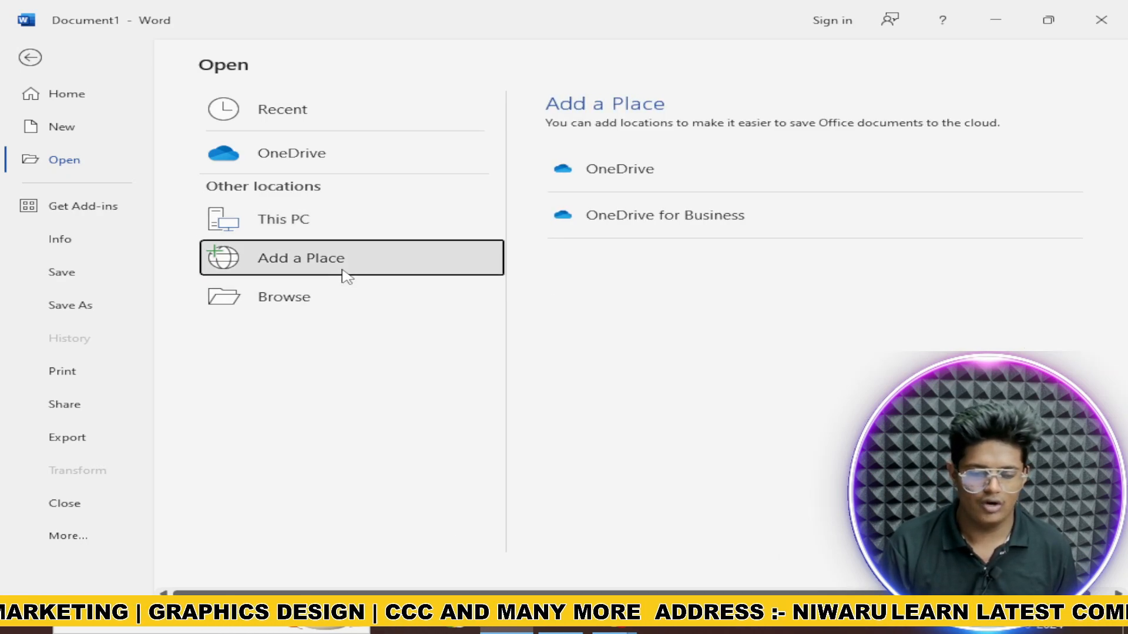
left_click(472, 298)
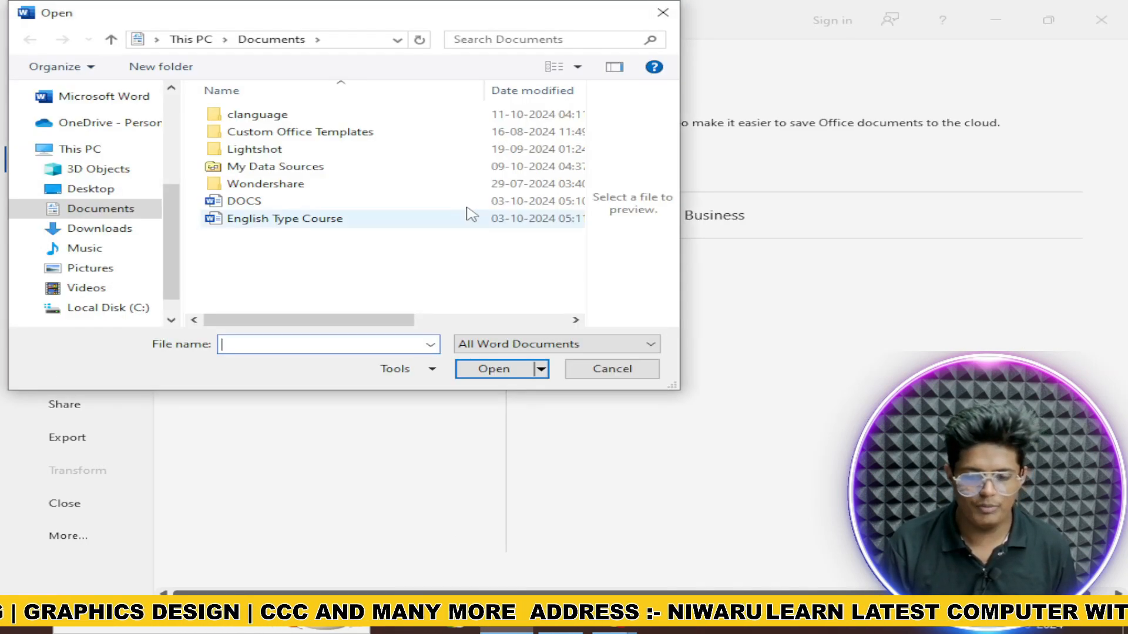
left_click(88, 229)
left_click(86, 248)
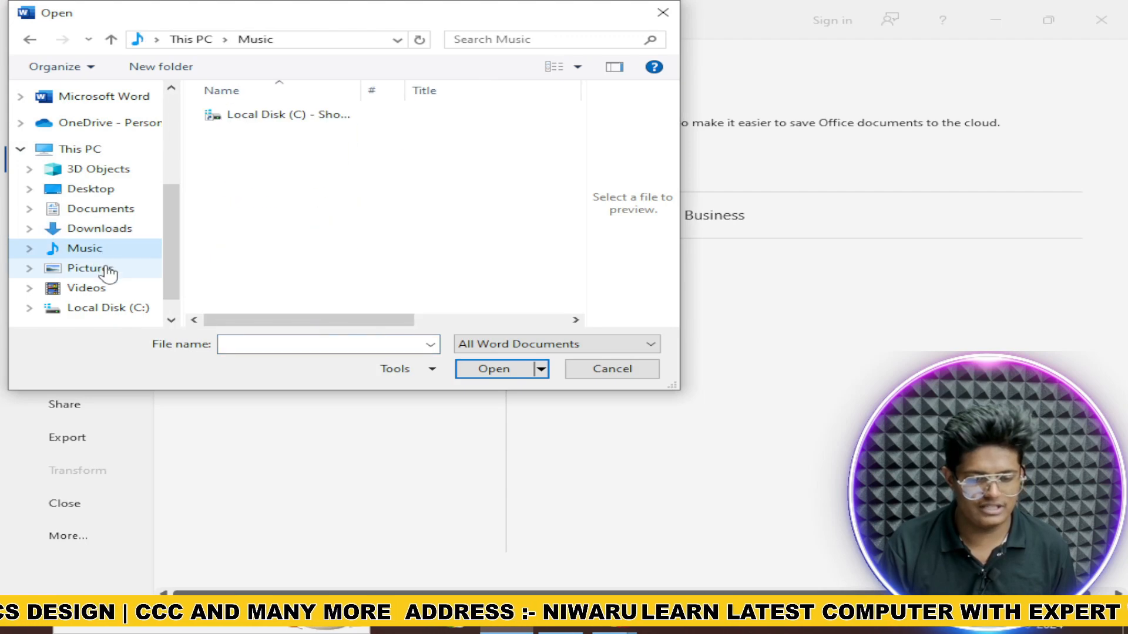
left_click(90, 267)
left_click(652, 18)
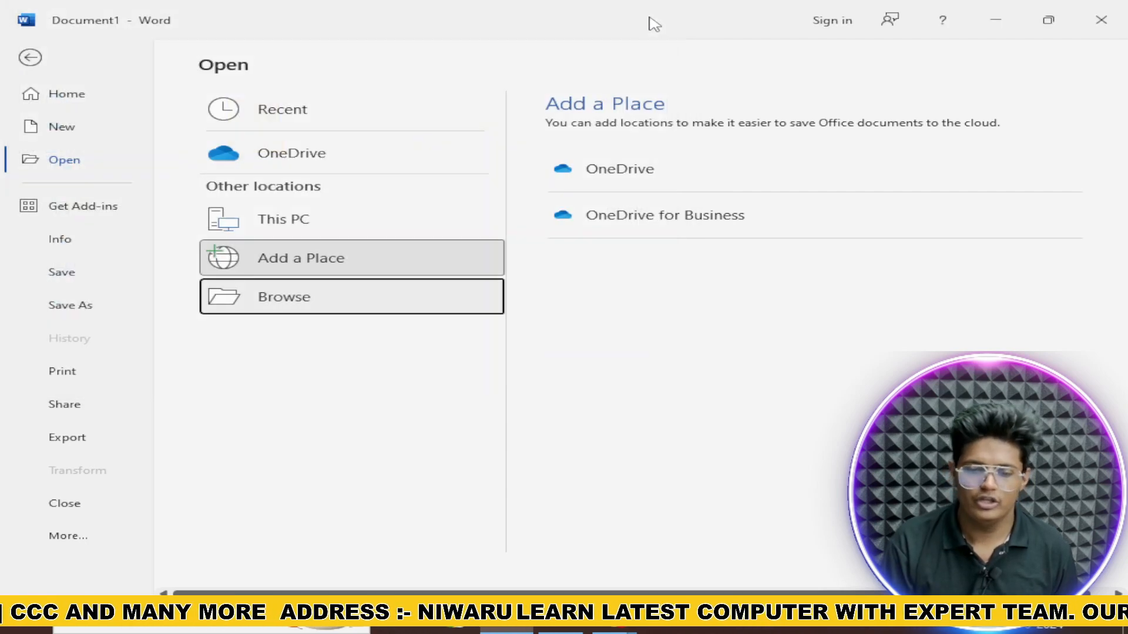
Step: View OneDrive and Recent locations, then bring up the Office Add-ins store
left_click(261, 151)
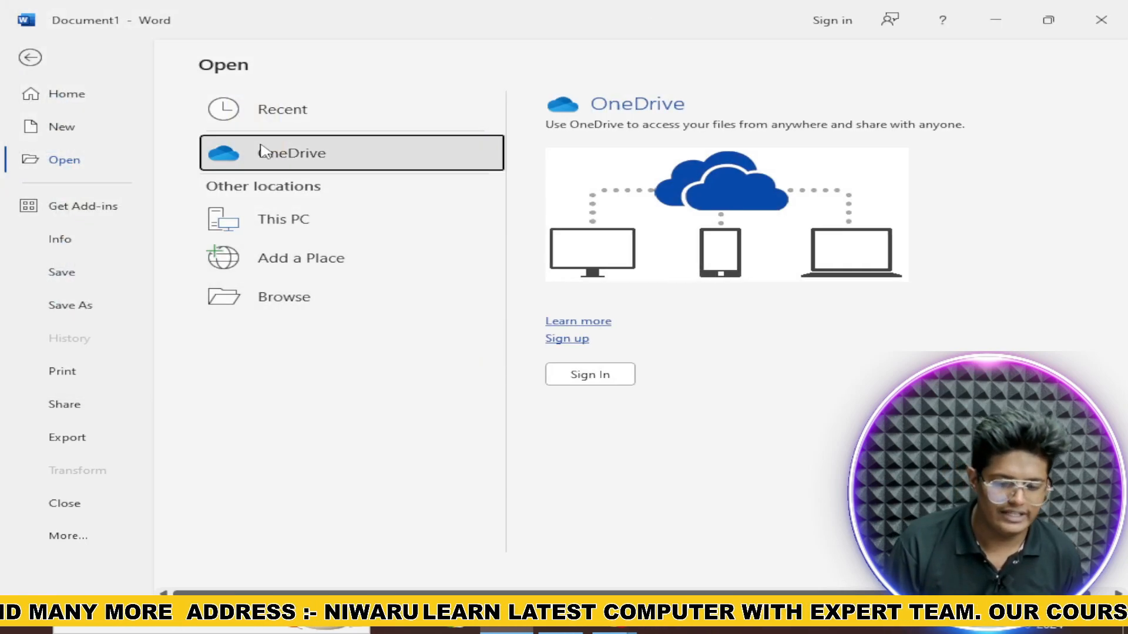
left_click(264, 111)
left_click(115, 209)
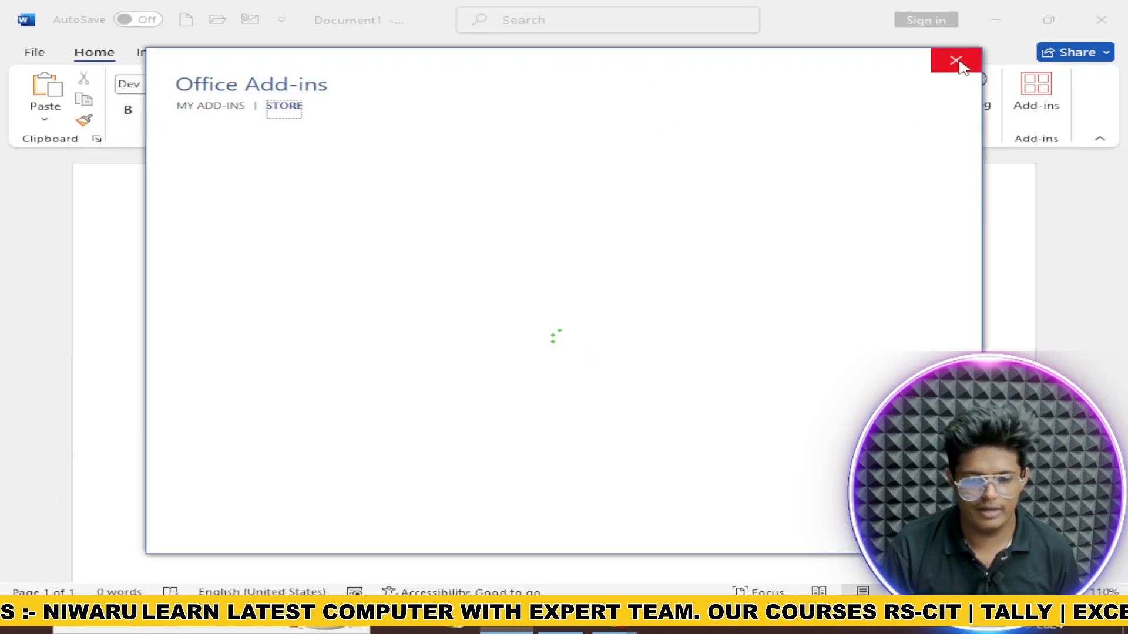
Step: Close the Office Add-ins window and go to File > Info for the unsaved document
left_click(27, 21)
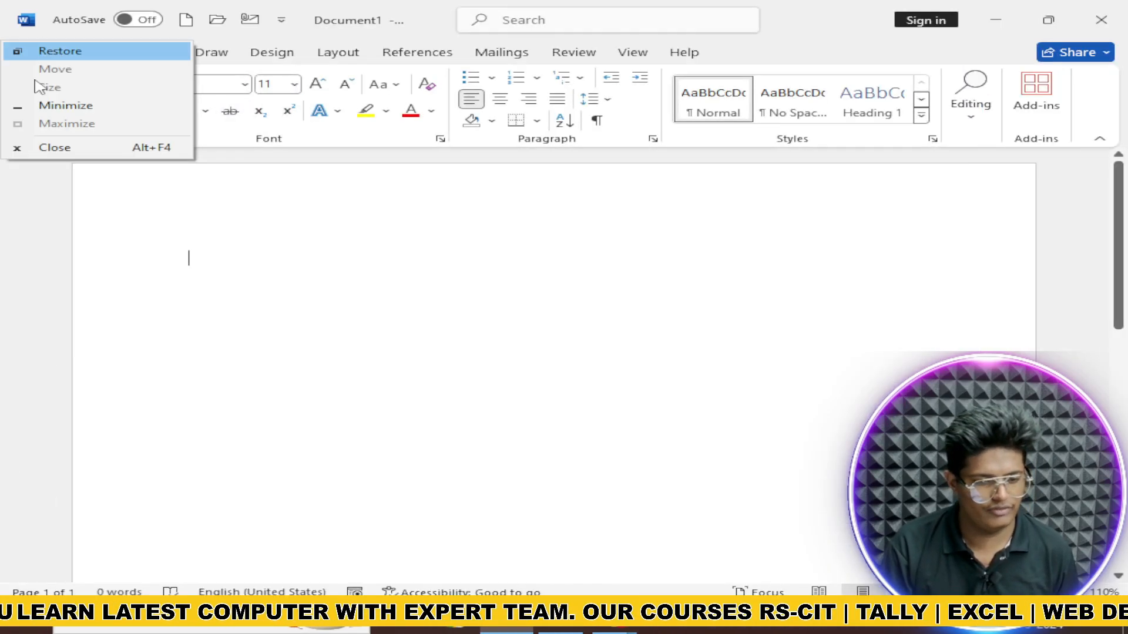
left_click(15, 196)
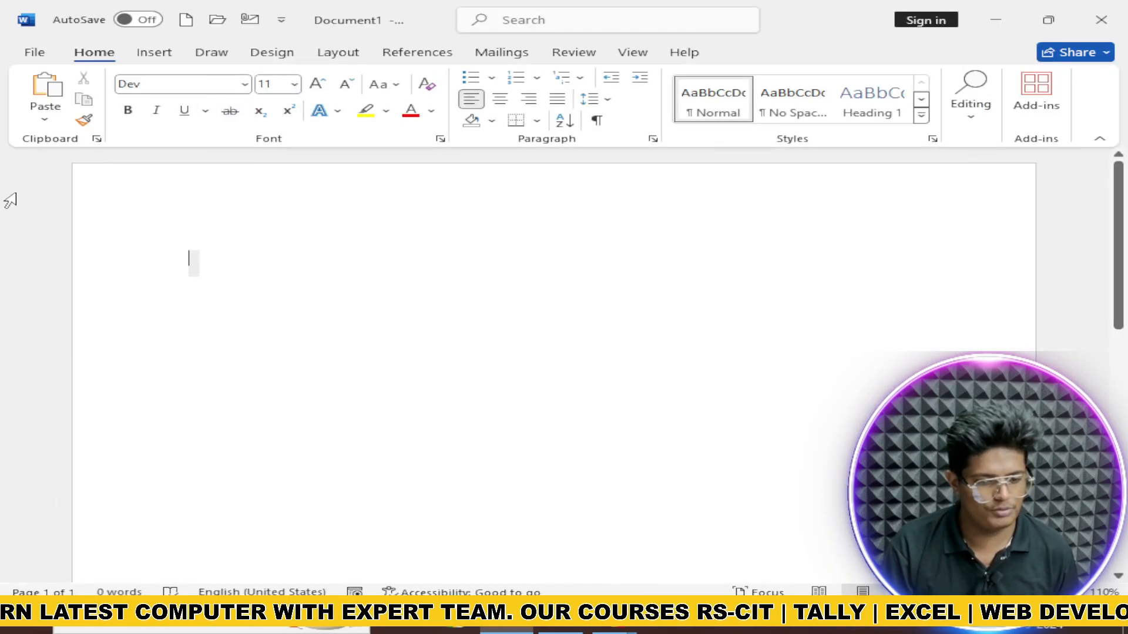
left_click(35, 57)
left_click(87, 238)
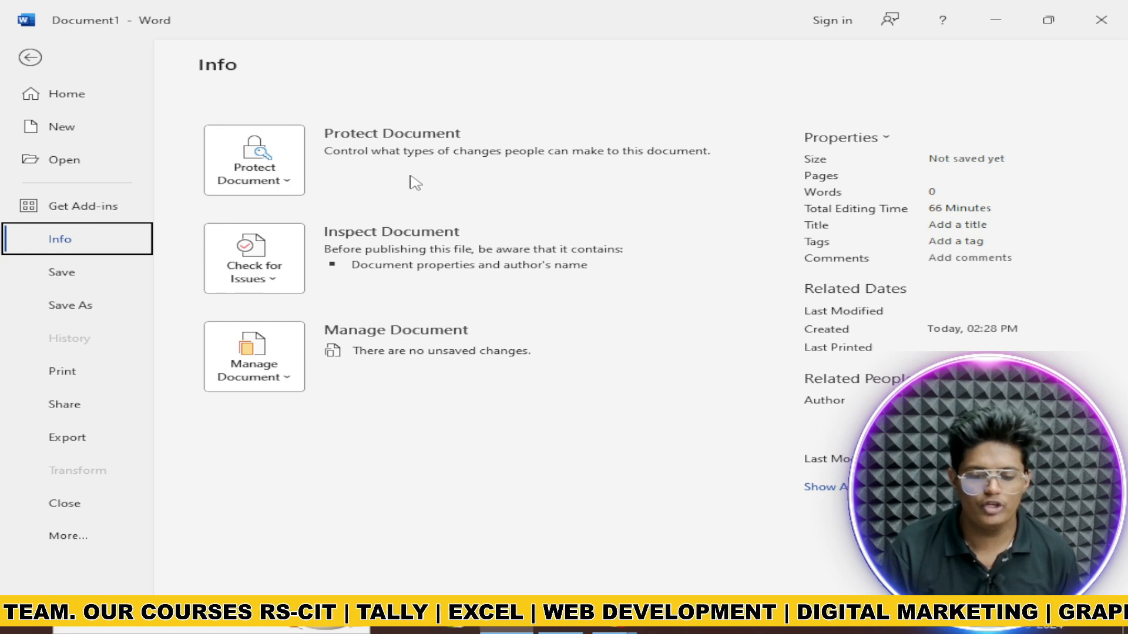
Step: Expand Protect Document to list read-only, password encryption, restrictions, signature and mark-as-final options
left_click(302, 189)
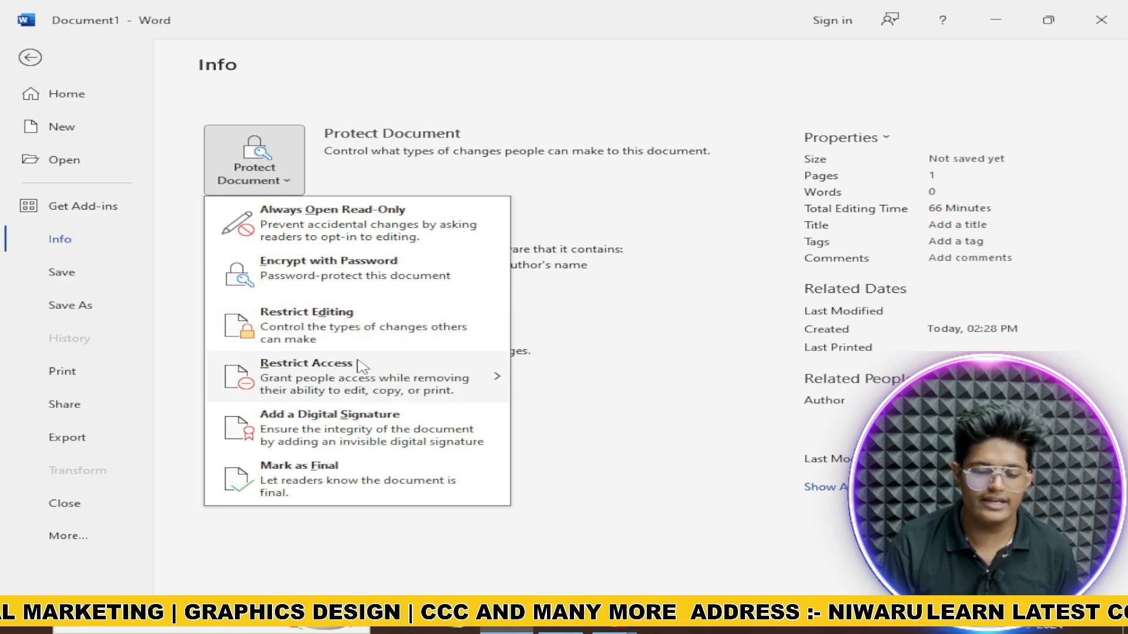
mouse_move(356, 365)
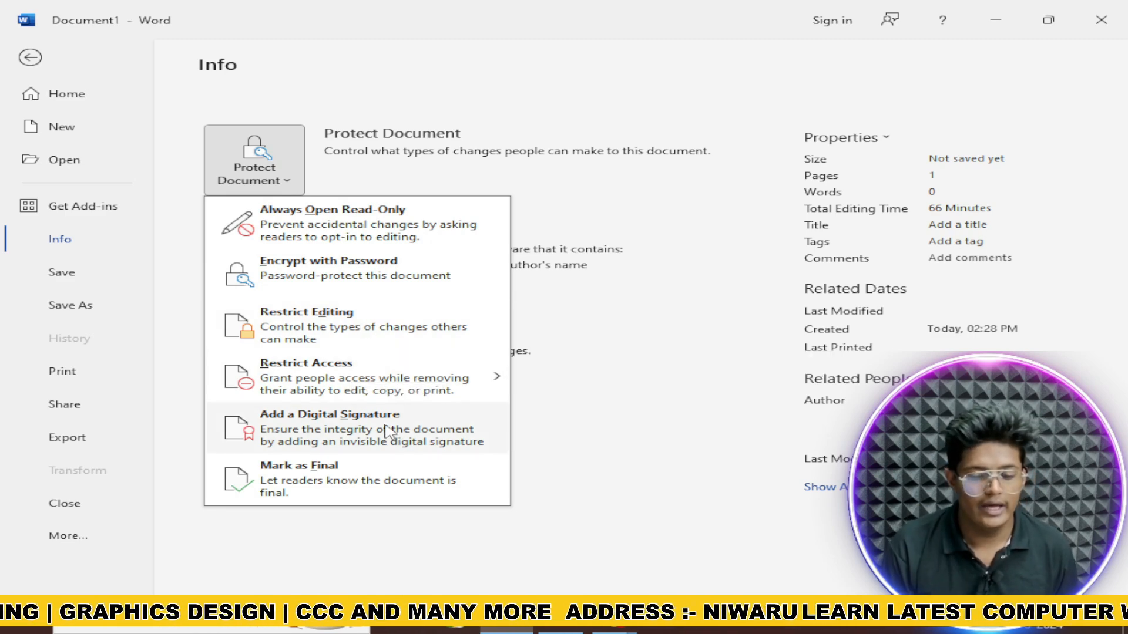
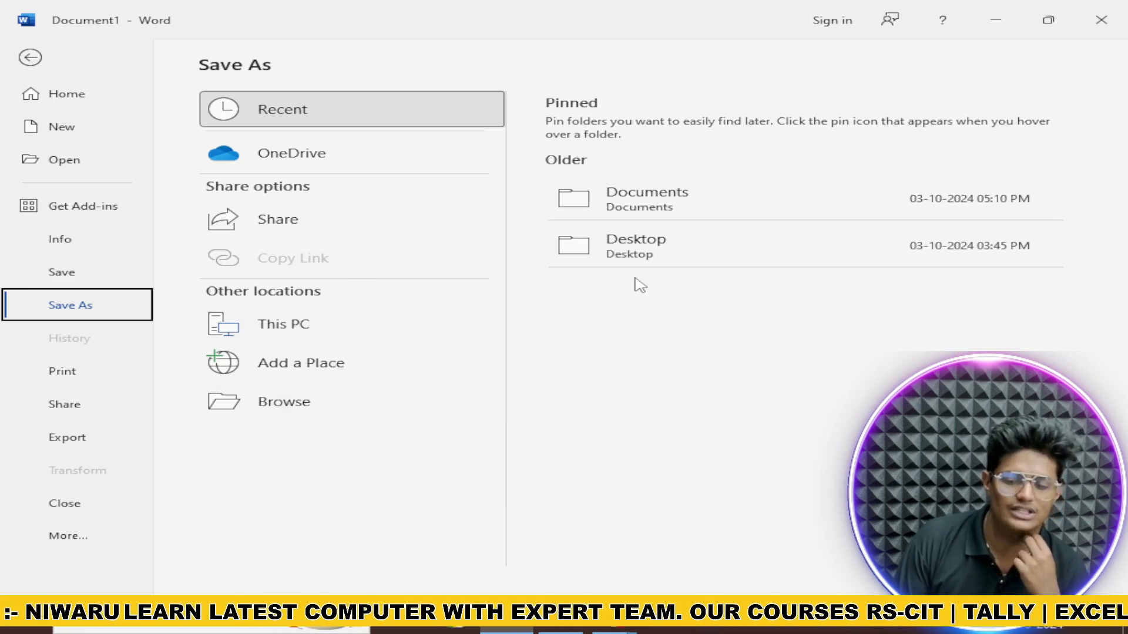
Step: Show Document1's Print page with 1 copy, A4 paper and the printer preview
left_click(64, 371)
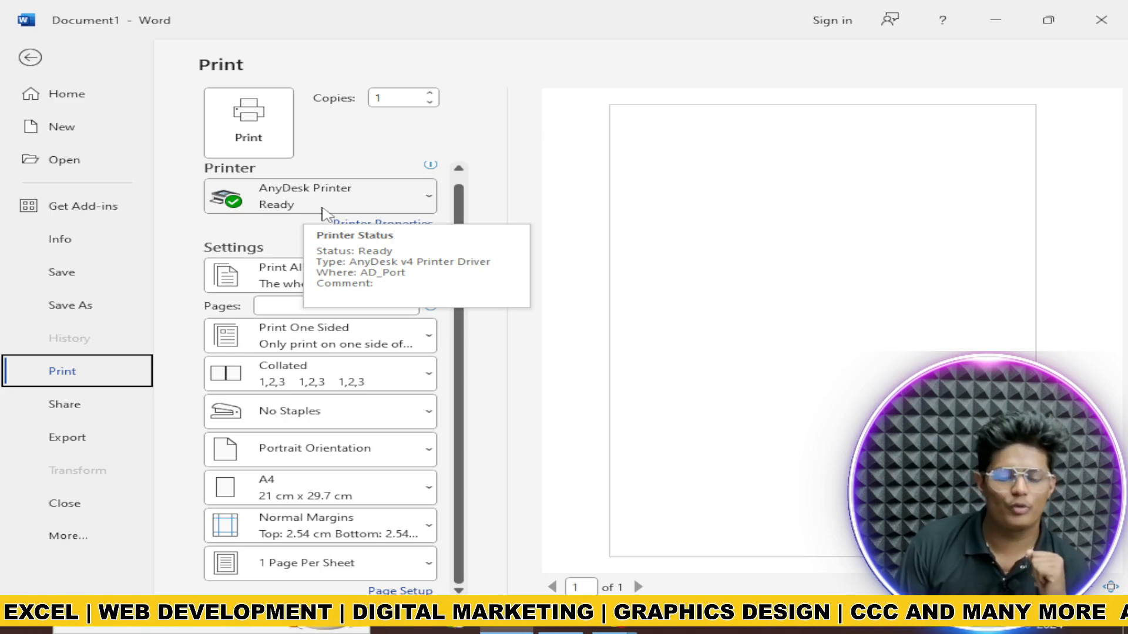
Step: Browse the available printers, keeping AnyDesk Printer selected
left_click(370, 210)
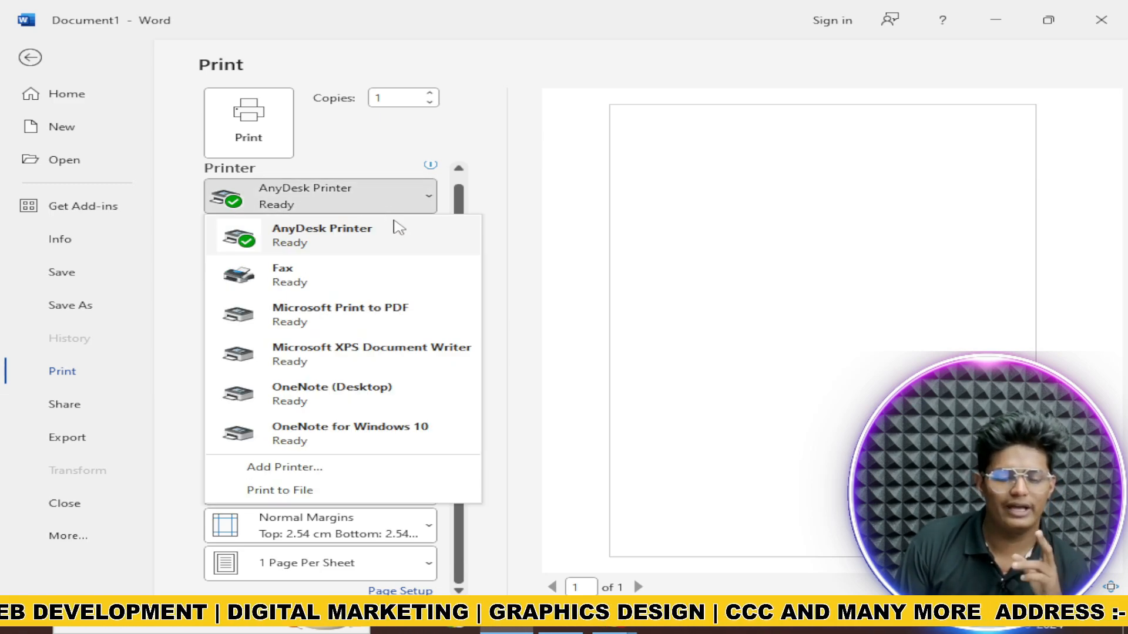
left_click(395, 234)
left_click(403, 201)
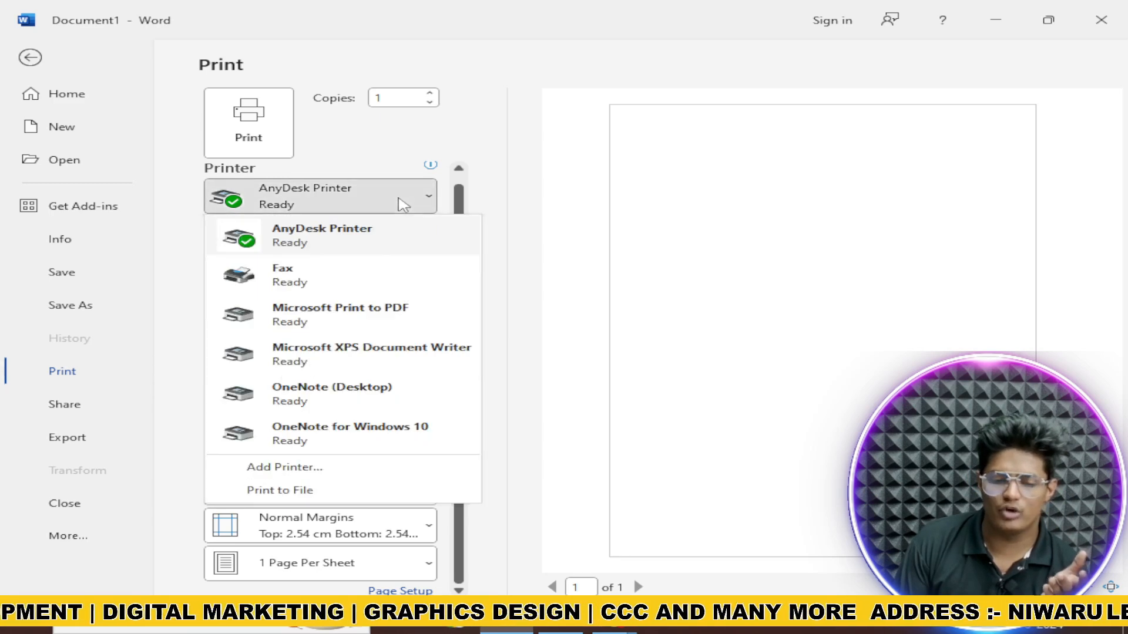
left_click(605, 239)
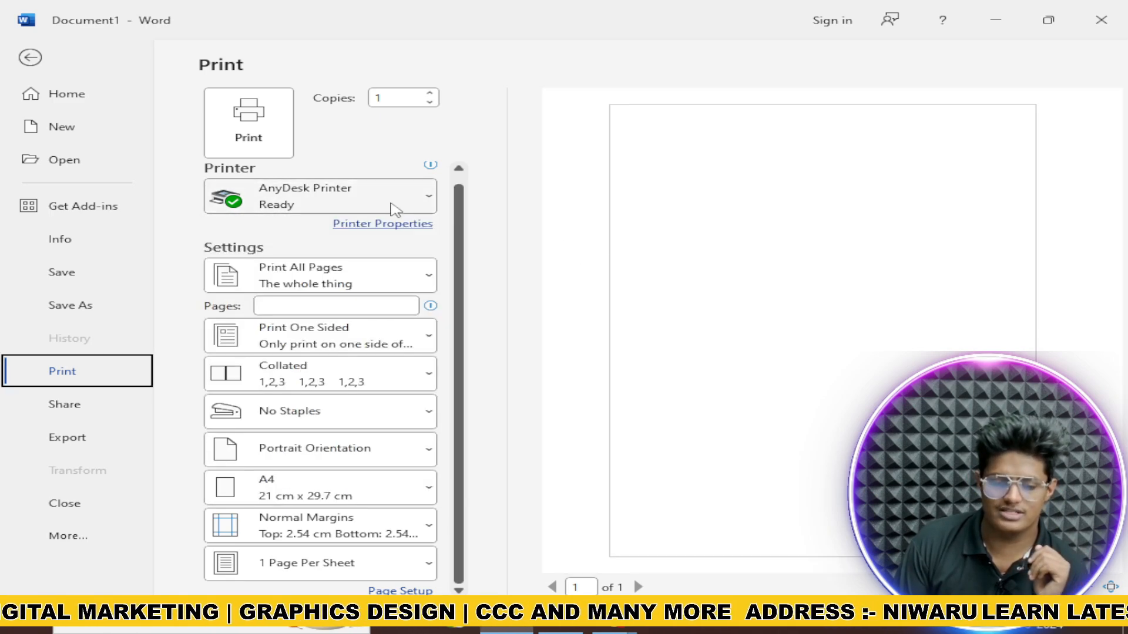
left_click(395, 210)
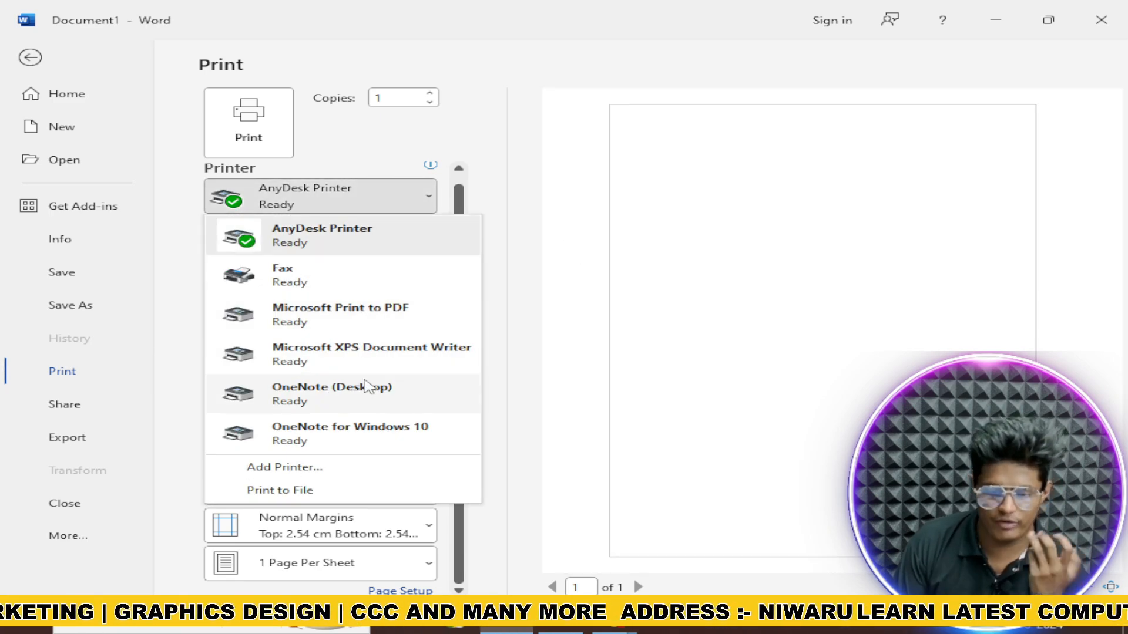
left_click(565, 340)
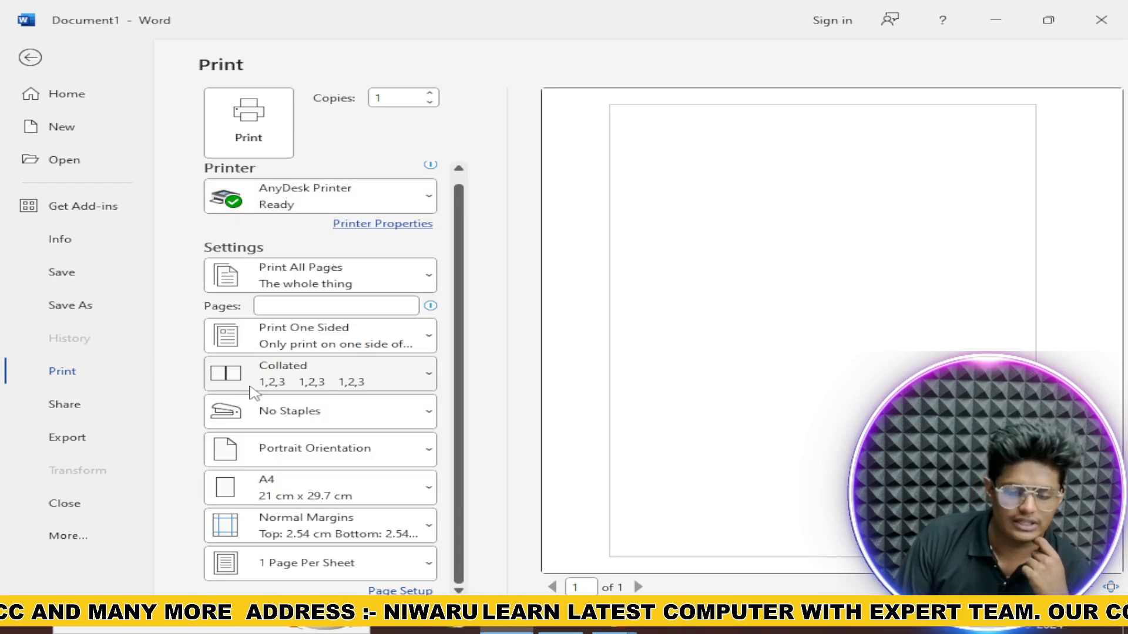
left_click(419, 113)
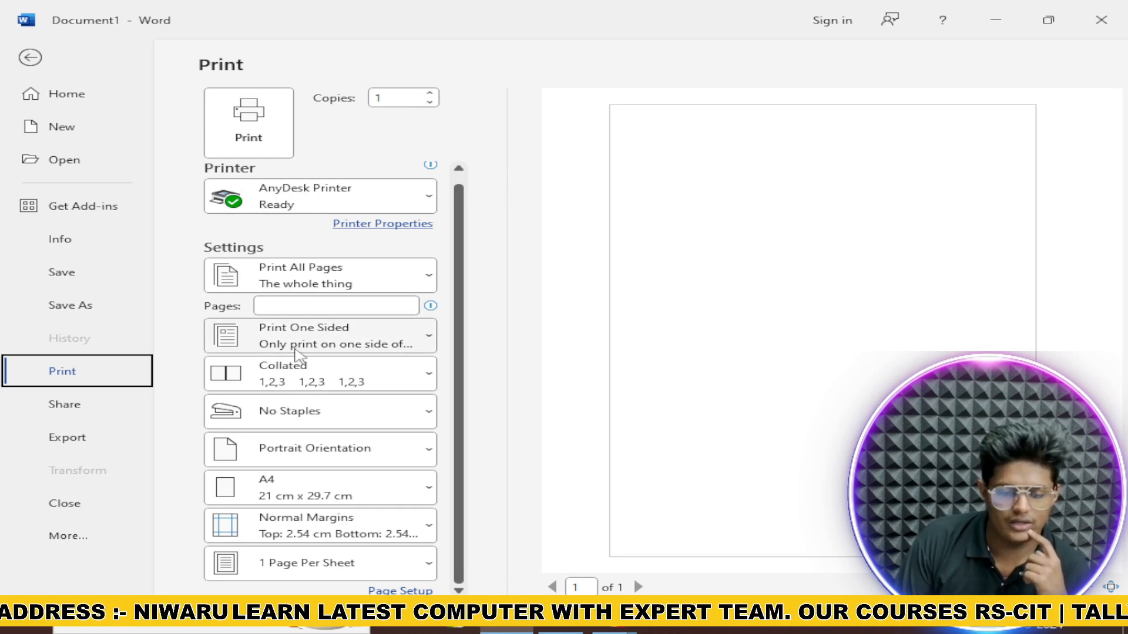
Step: Set printing to Print on Both Sides, flipping pages on the long edge
left_click(321, 351)
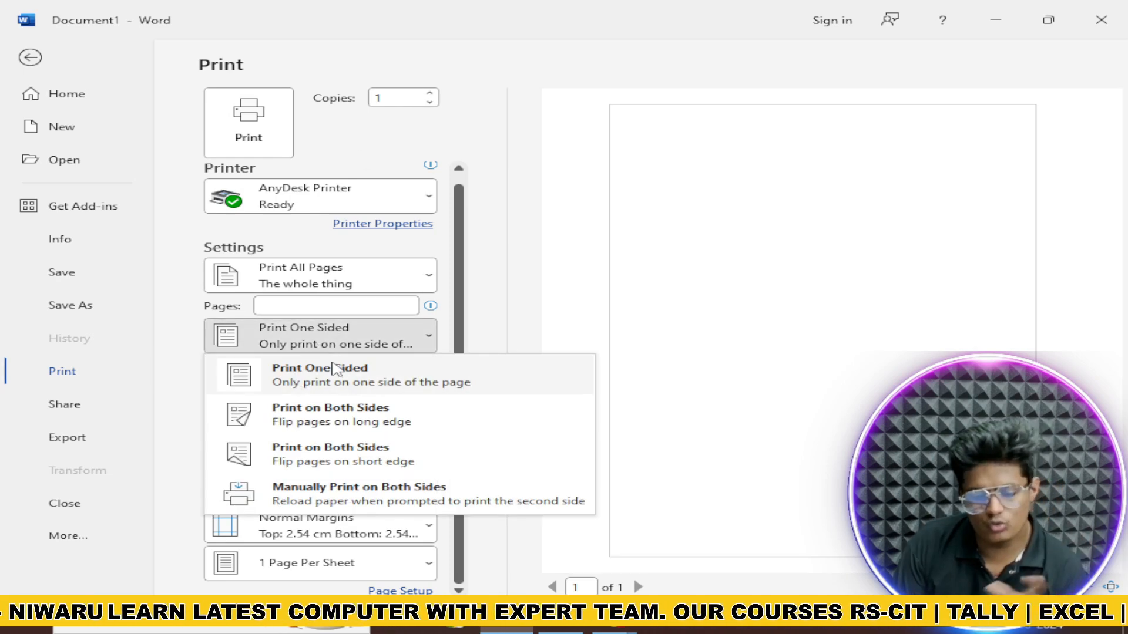
left_click(386, 336)
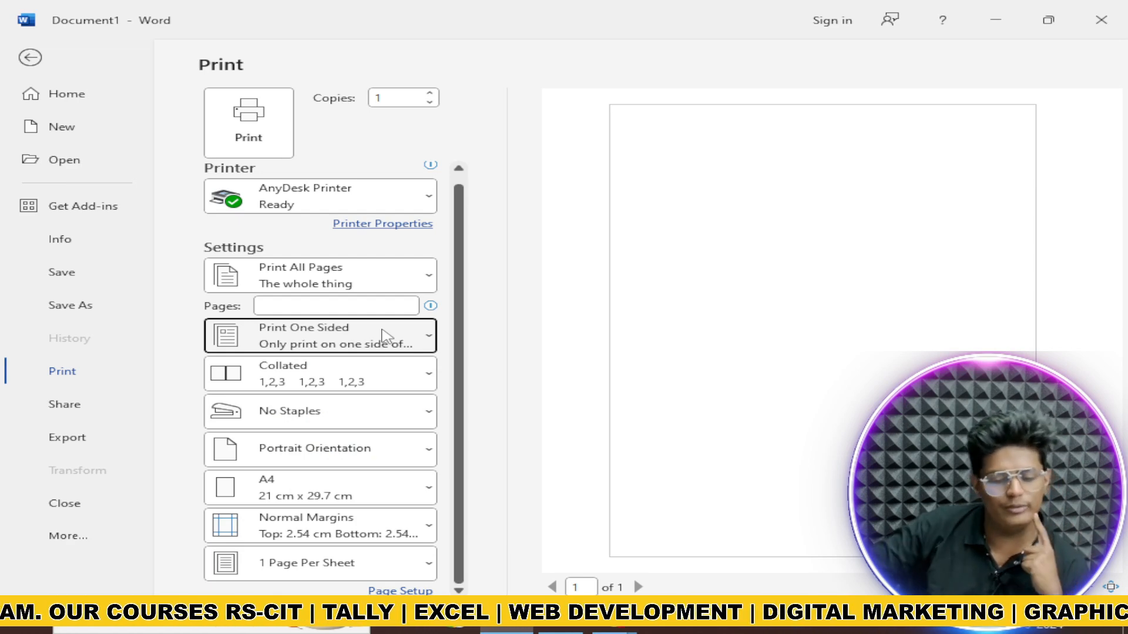
left_click(384, 336)
left_click(395, 413)
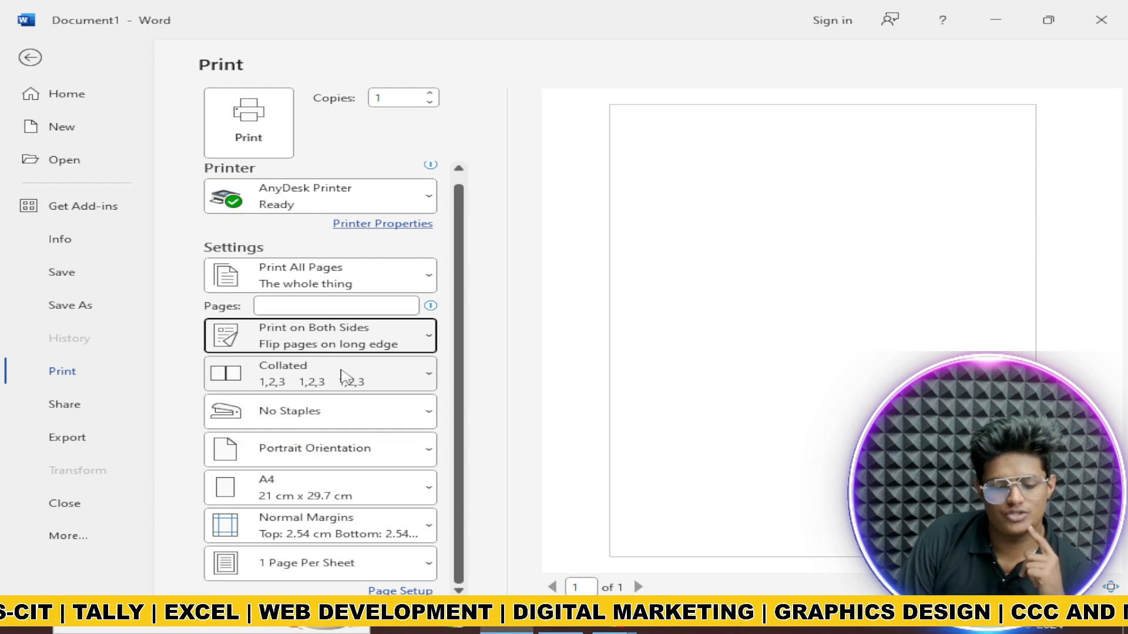
Step: Set the printout to Staple Top Left
left_click(309, 424)
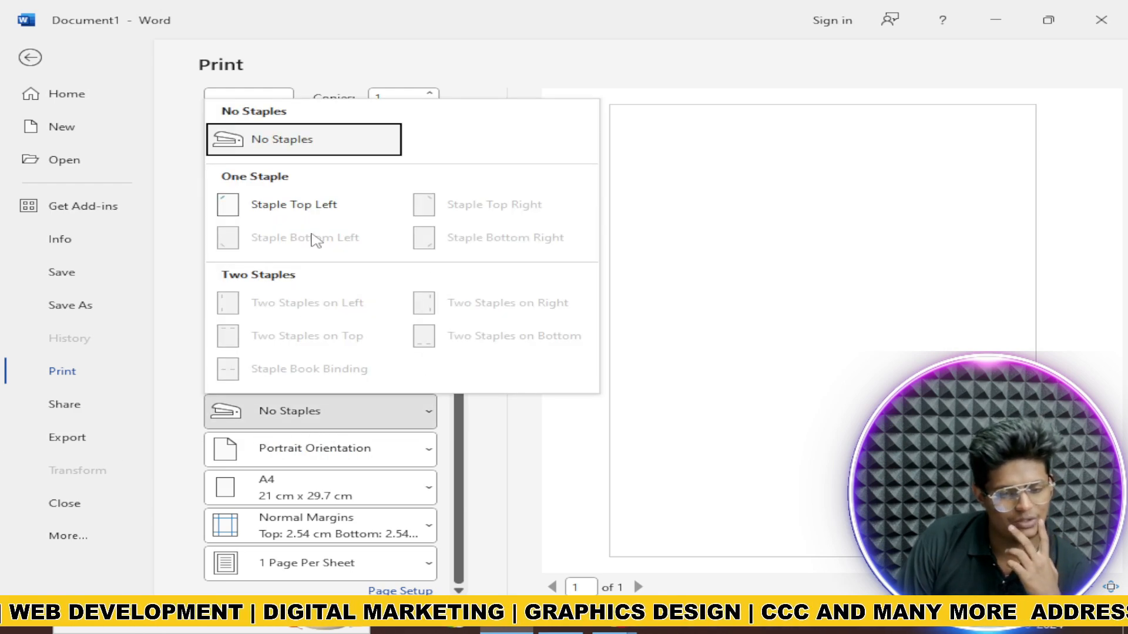
left_click(302, 205)
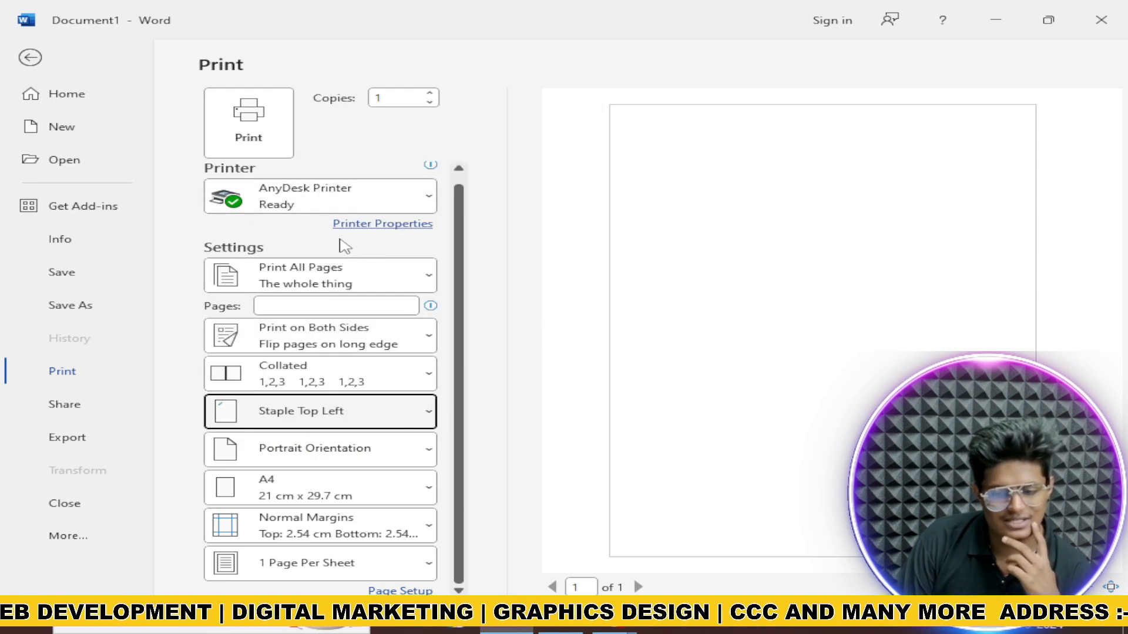
left_click(329, 411)
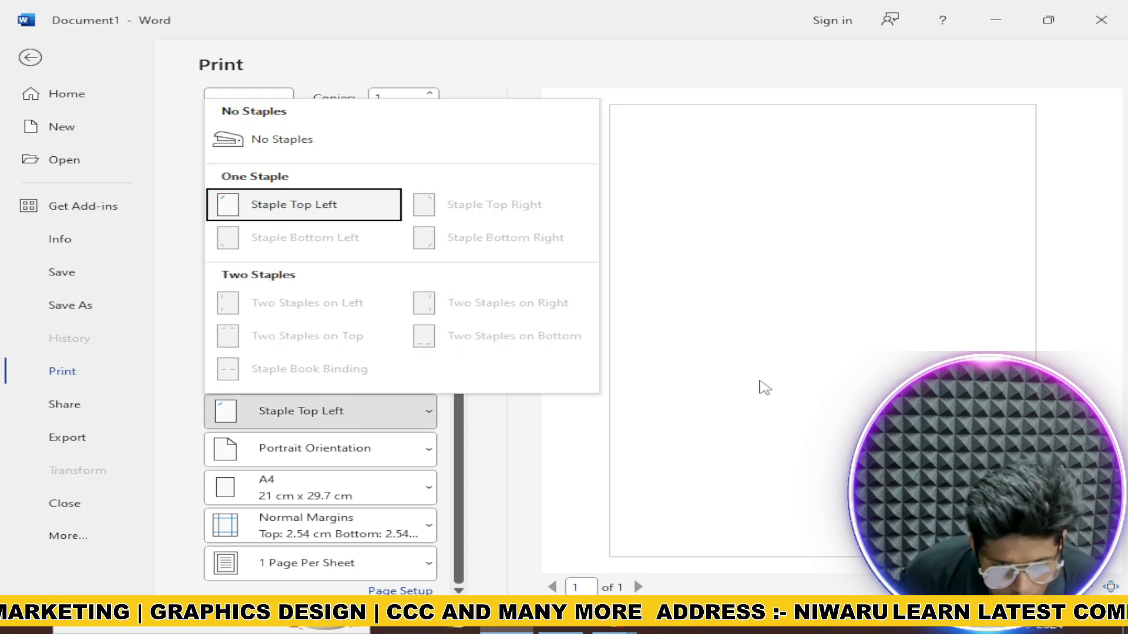
left_click(760, 382)
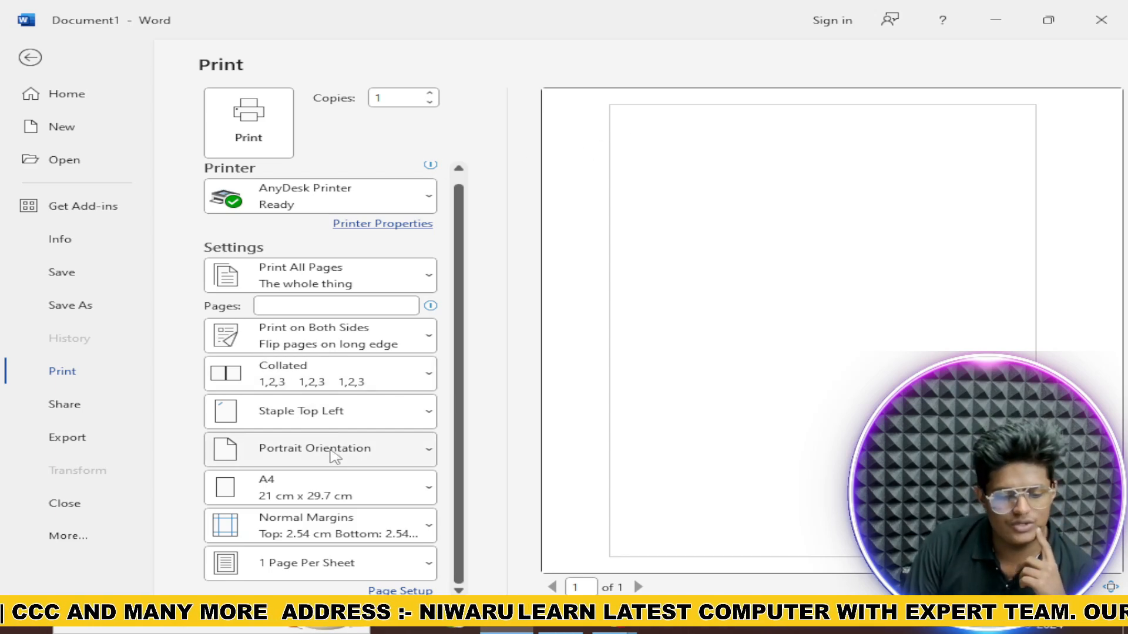
left_click(346, 427)
left_click(371, 450)
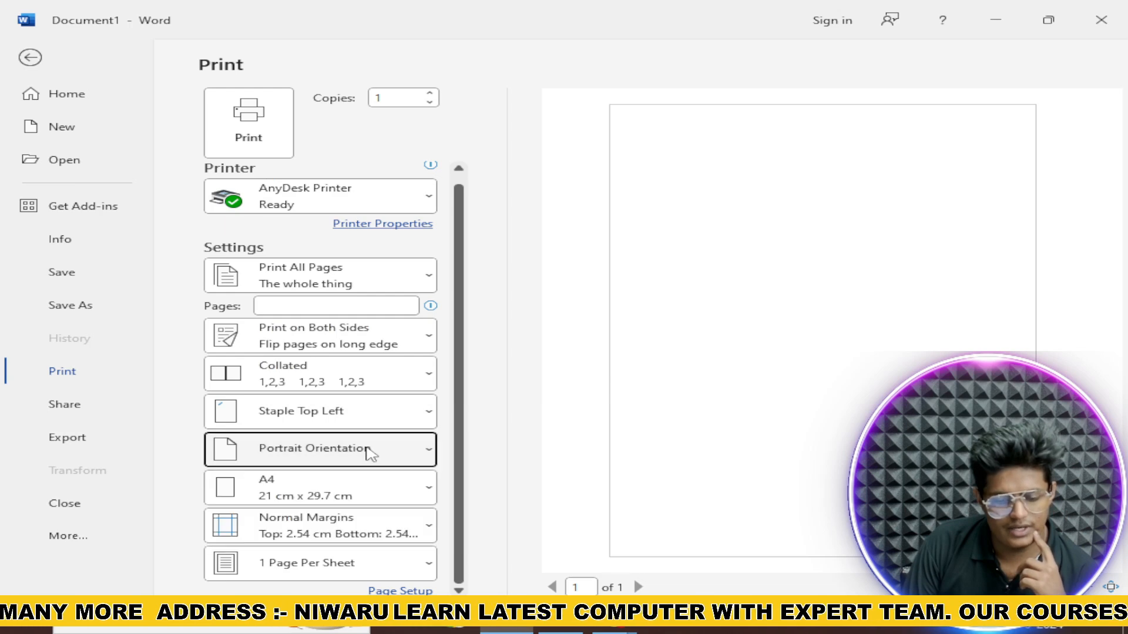
Step: Try Landscape, return to Portrait orientation, and keep A4 paper size
left_click(370, 450)
left_click(399, 530)
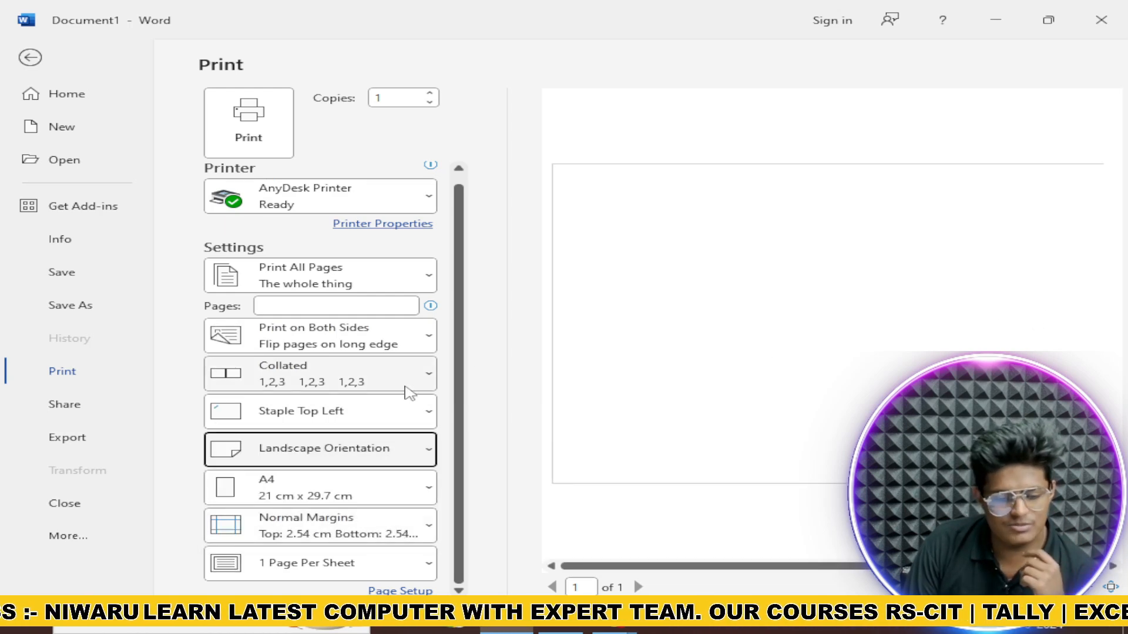
left_click(360, 418)
left_click(360, 461)
left_click(358, 464)
left_click(355, 489)
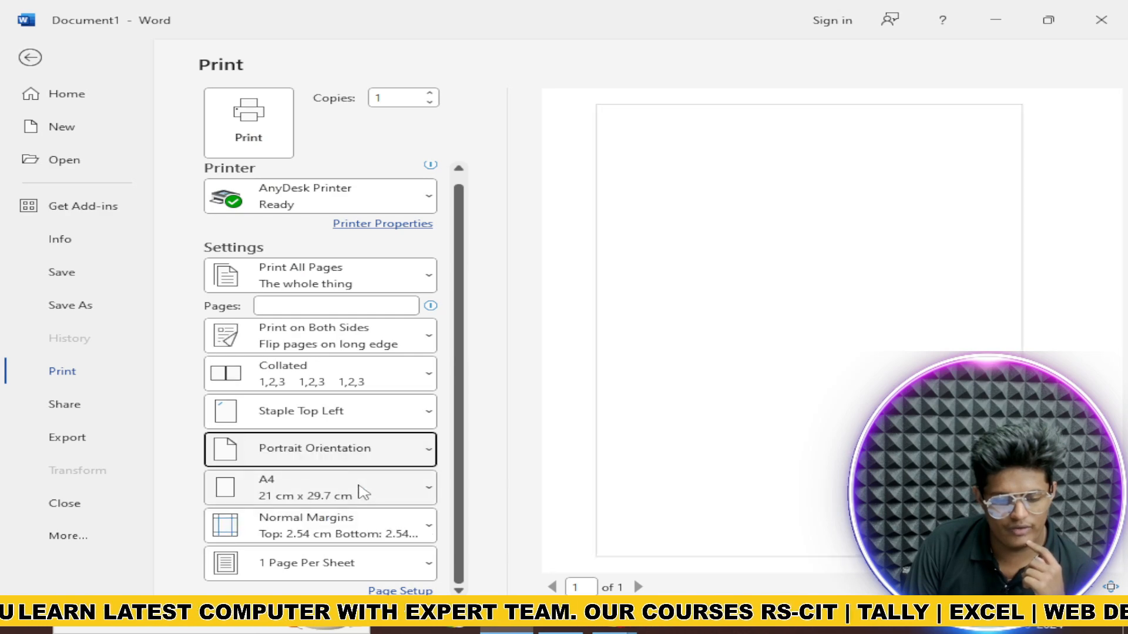
left_click(347, 496)
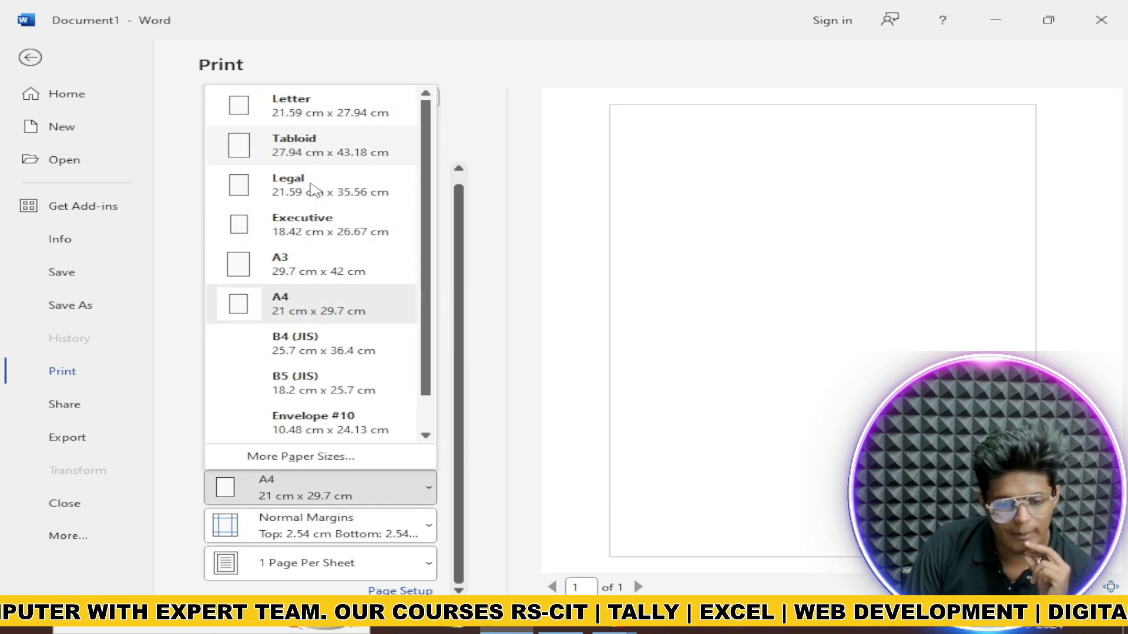
scroll(322, 287, "down", 1)
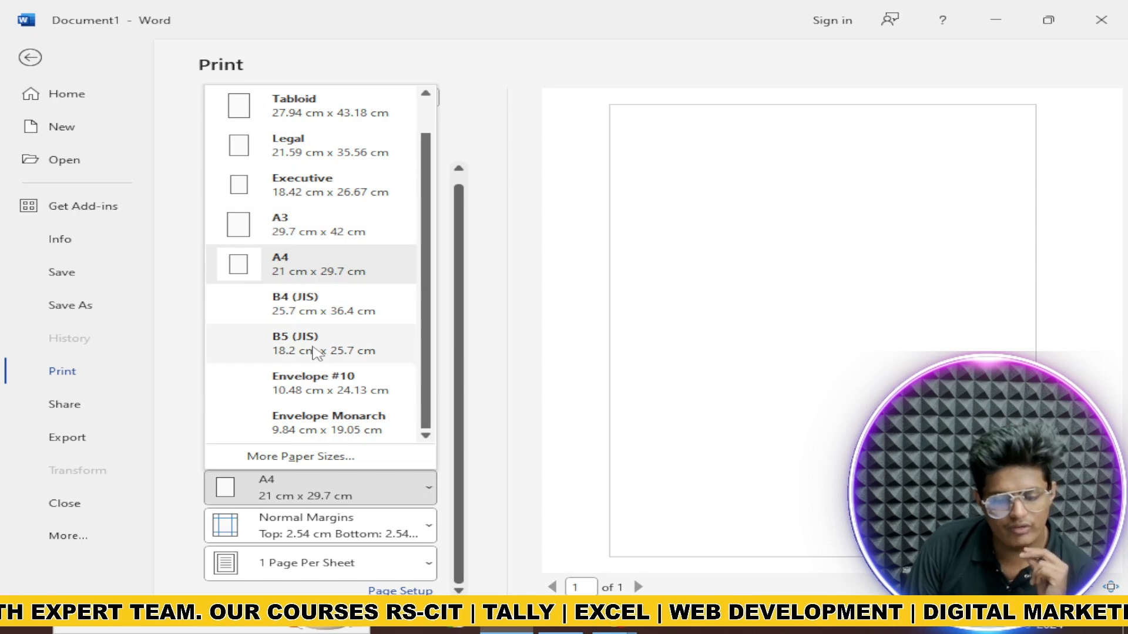
left_click(398, 498)
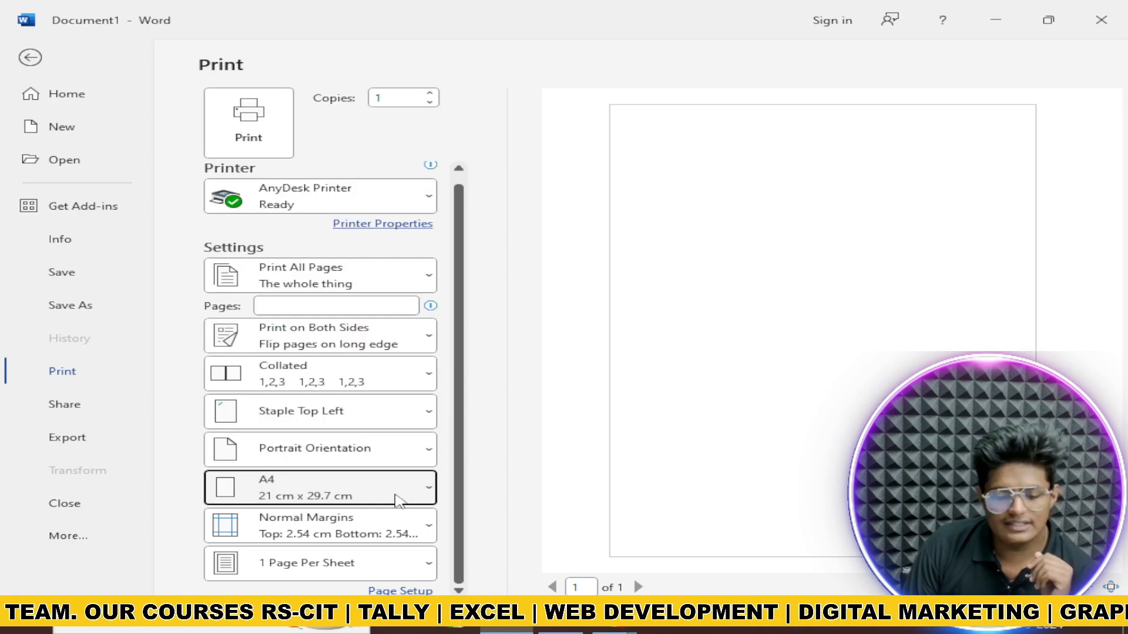
Step: Use Narrow margins for the printout
left_click(358, 544)
left_click(360, 539)
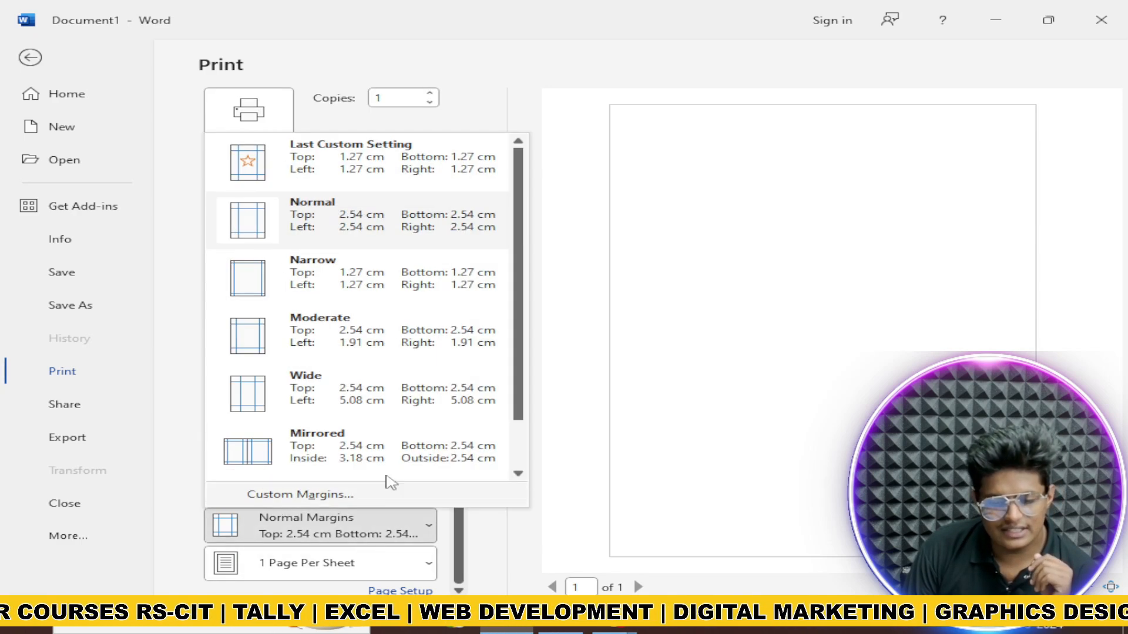
left_click(286, 299)
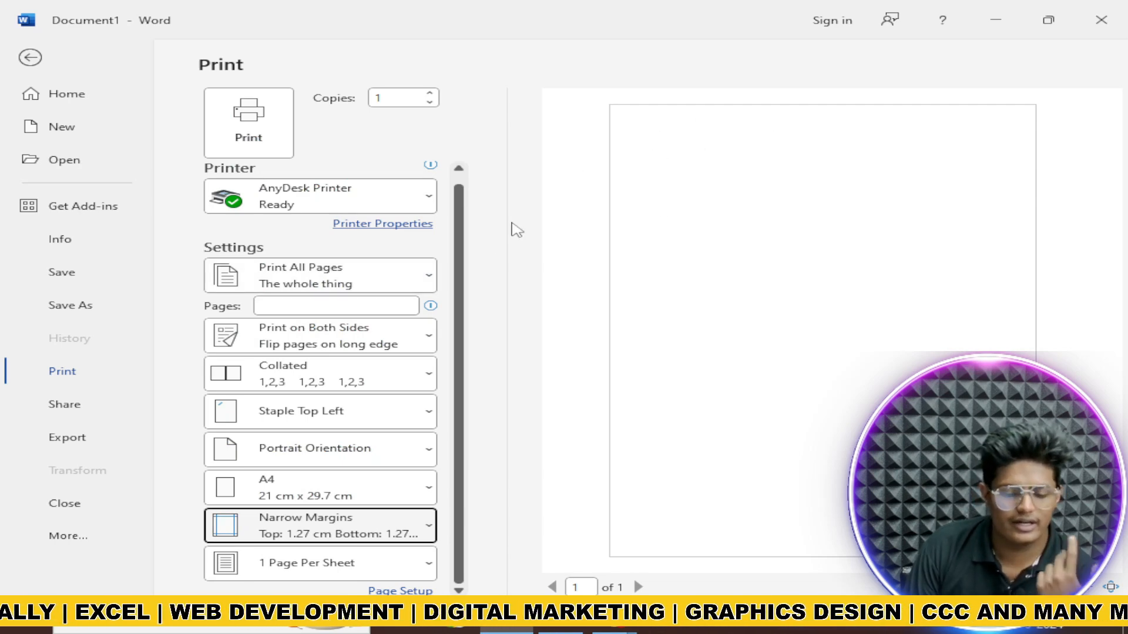
Step: Print 6 pages per sheet, then move on to the Share page
left_click(343, 576)
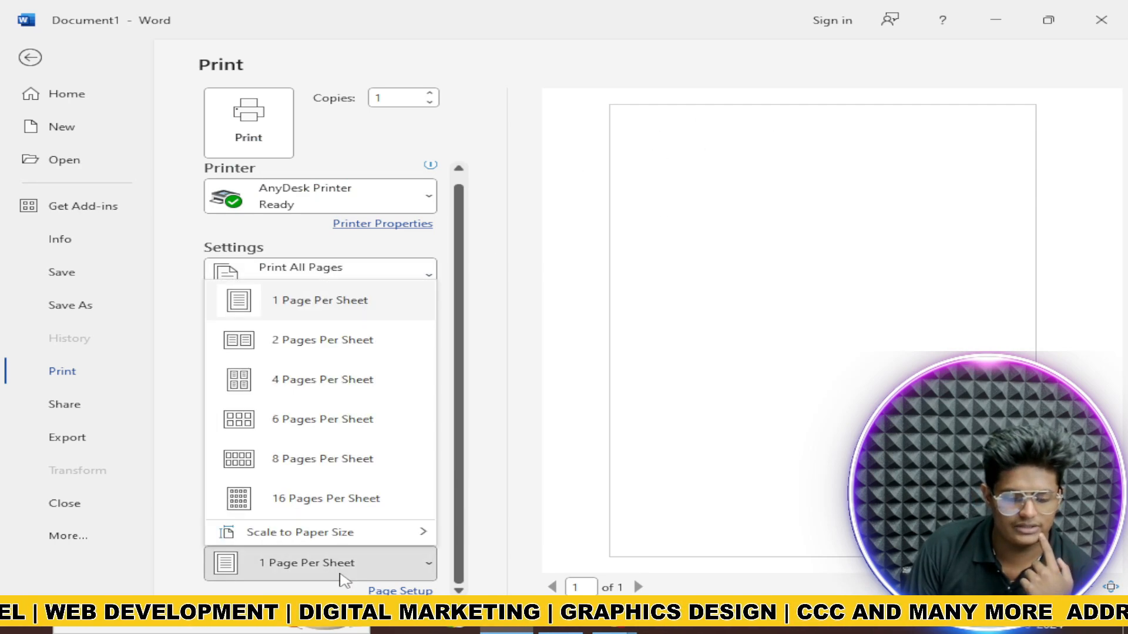
left_click(343, 575)
left_click(343, 576)
left_click(343, 576)
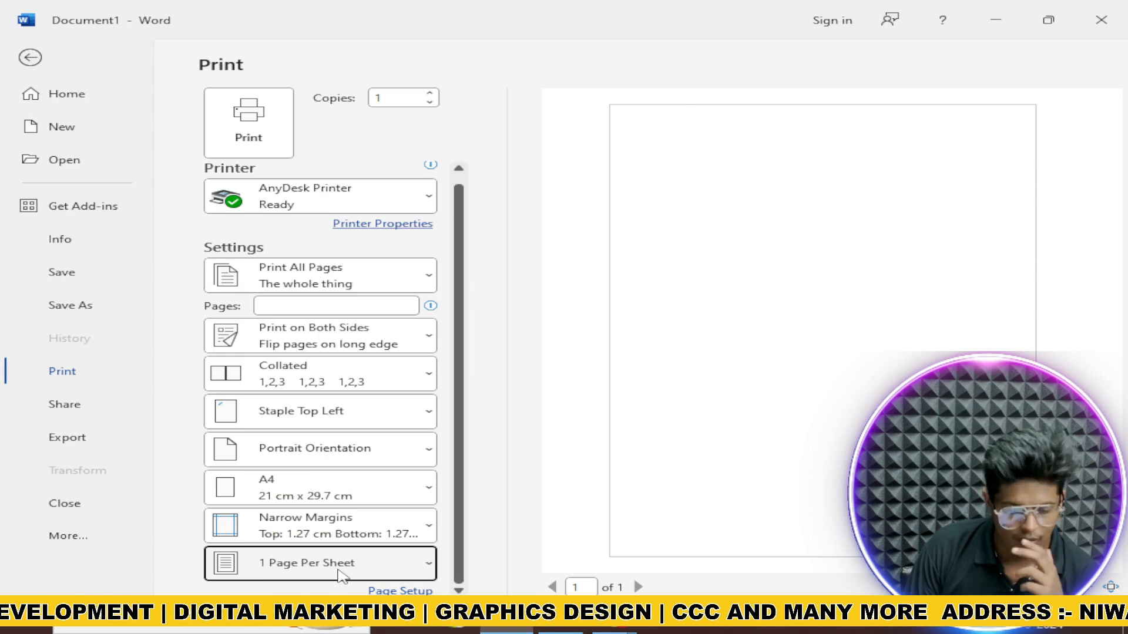
left_click(343, 576)
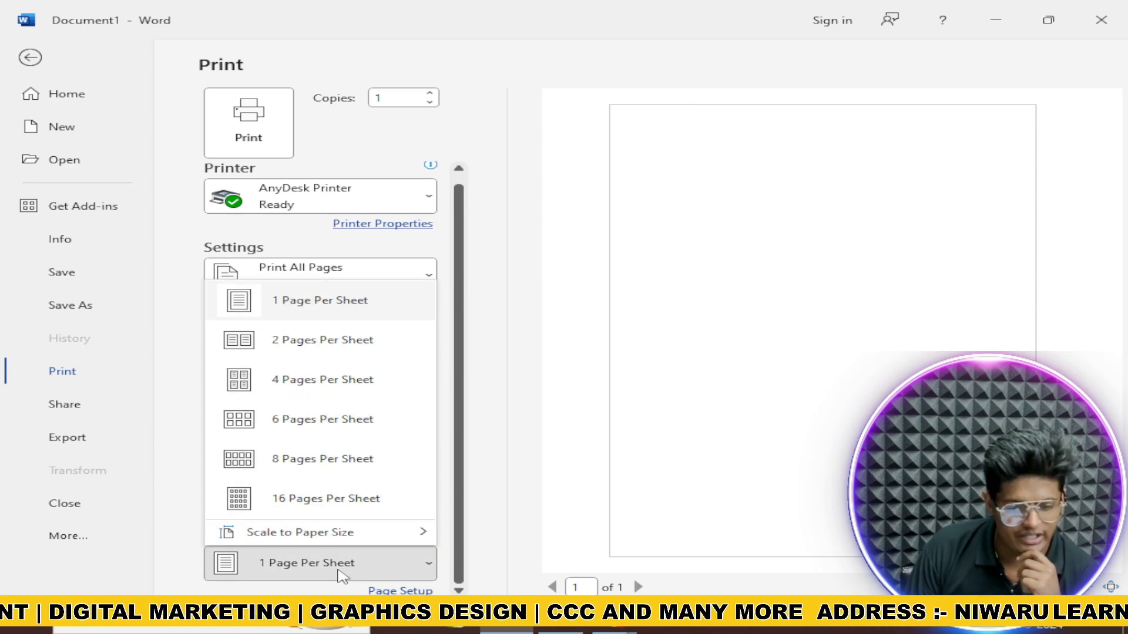
left_click(287, 435)
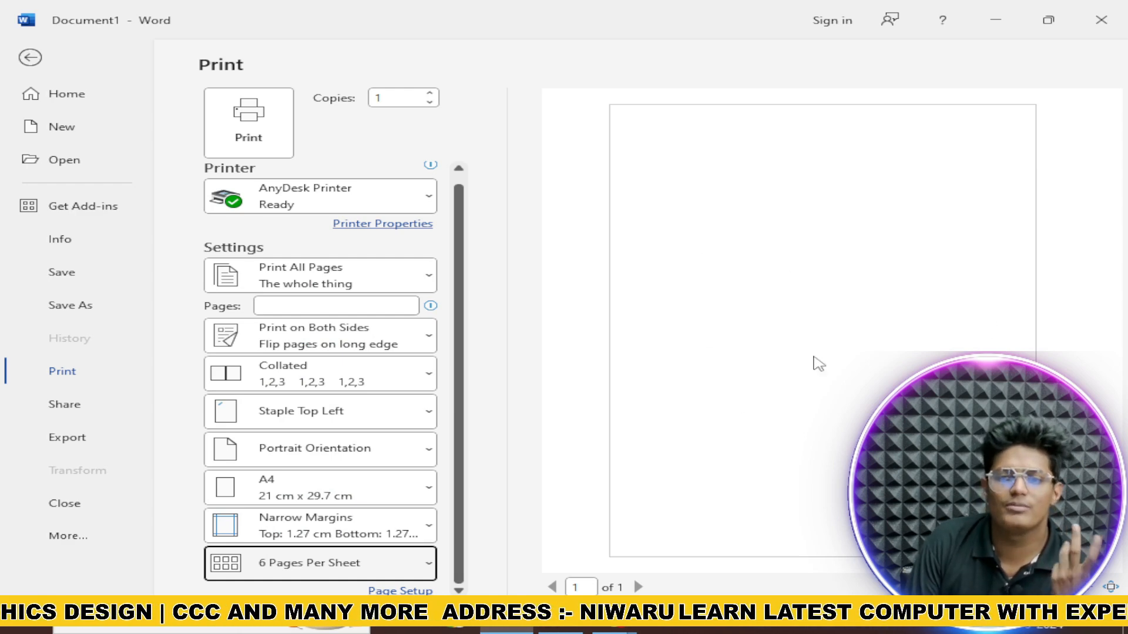
left_click(118, 399)
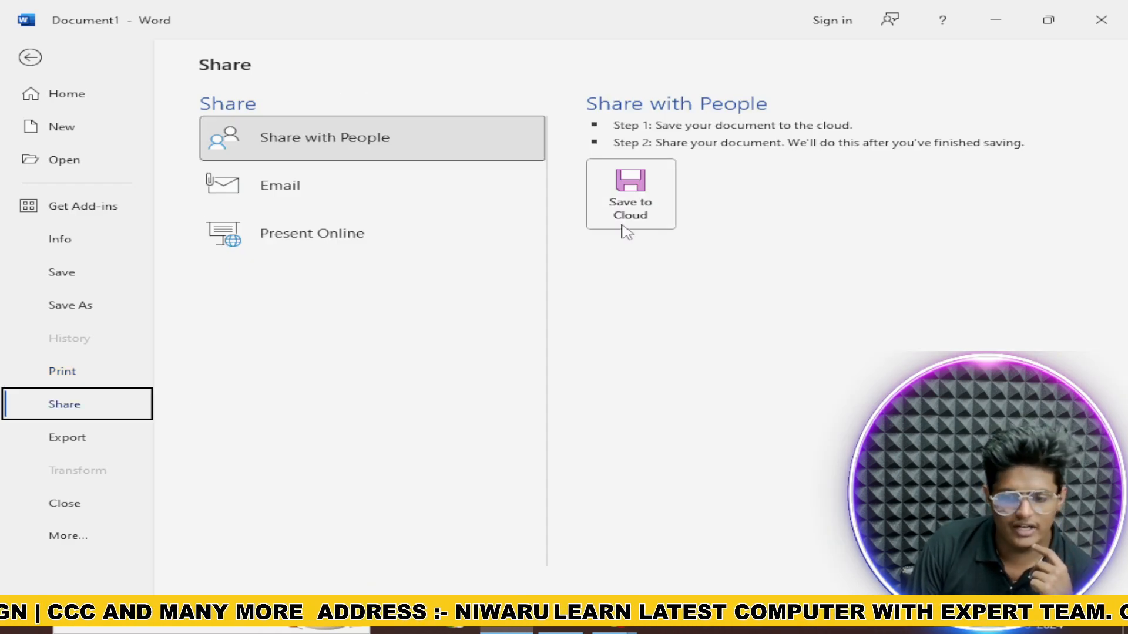
Step: Look over the Email and Present Online sharing options, then go to Export
left_click(420, 198)
left_click(420, 227)
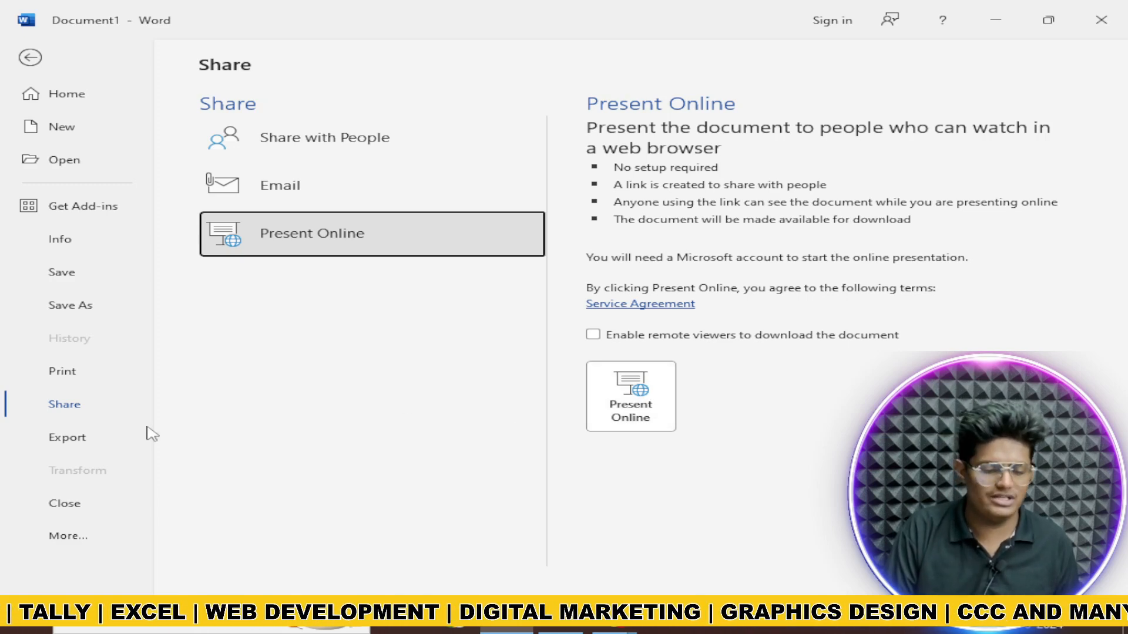
left_click(47, 440)
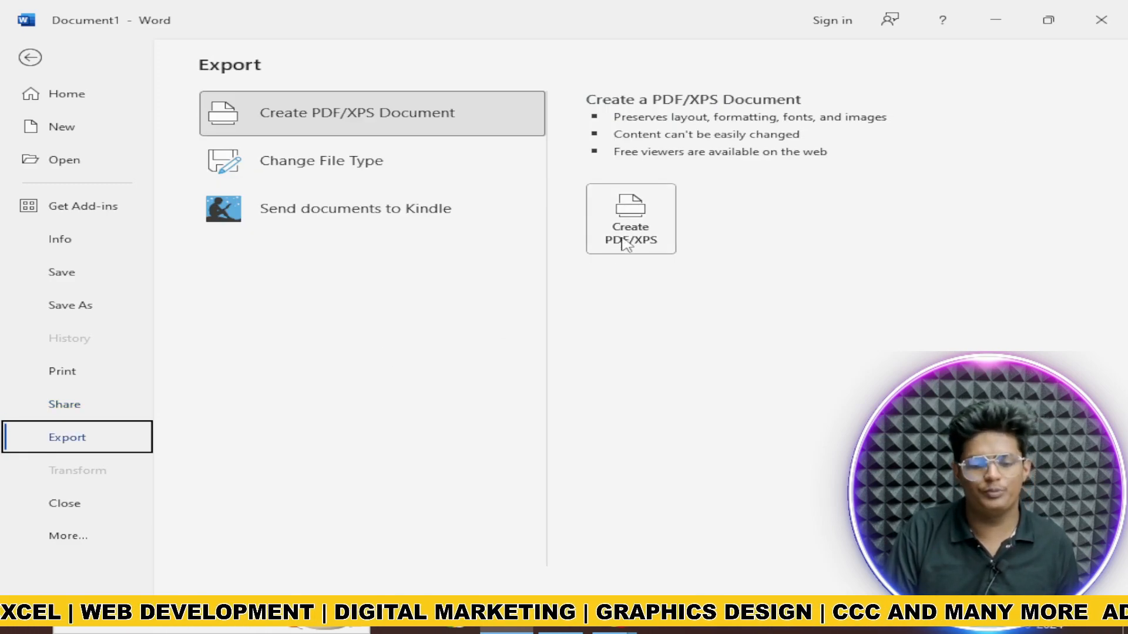
Step: Review Change File Type and Send to Kindle export options, then close Document1
left_click(441, 180)
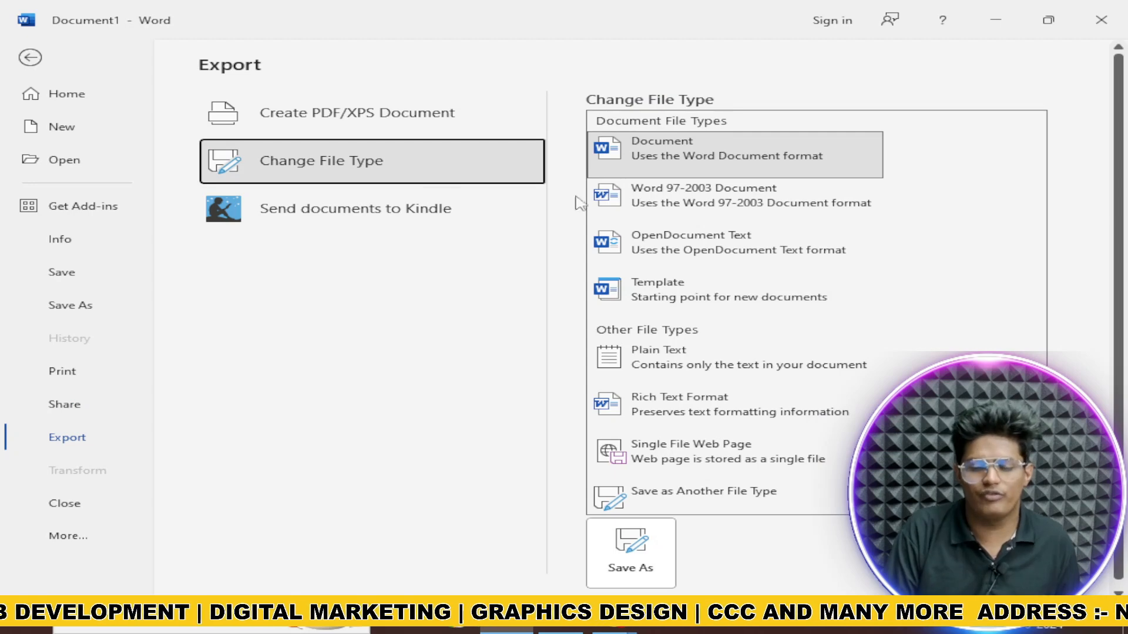
left_click(419, 227)
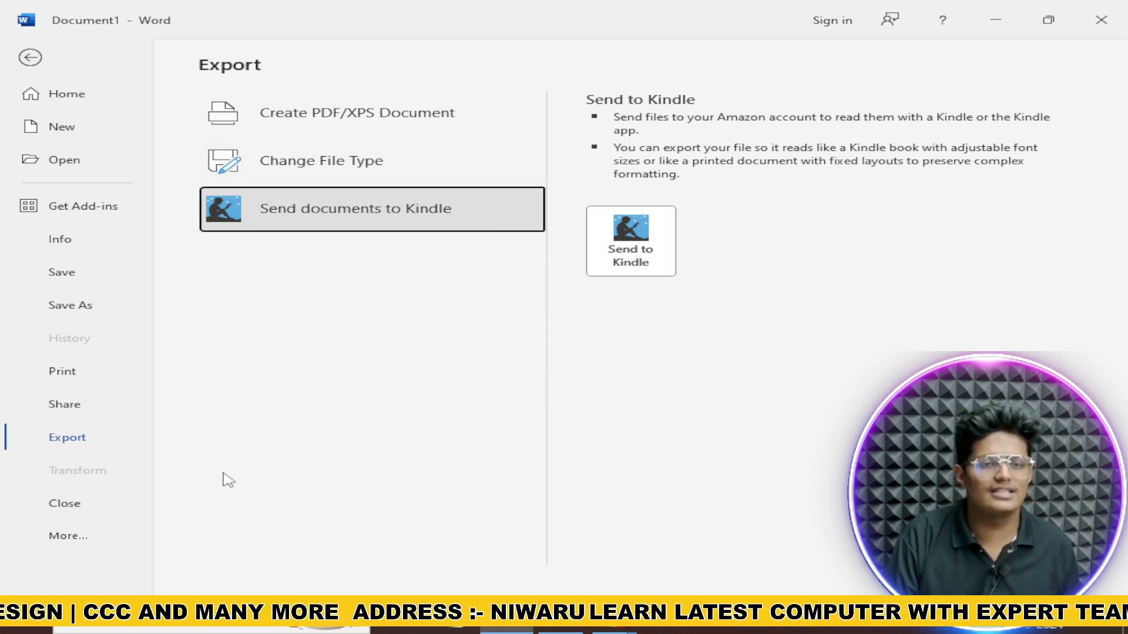
left_click(75, 537)
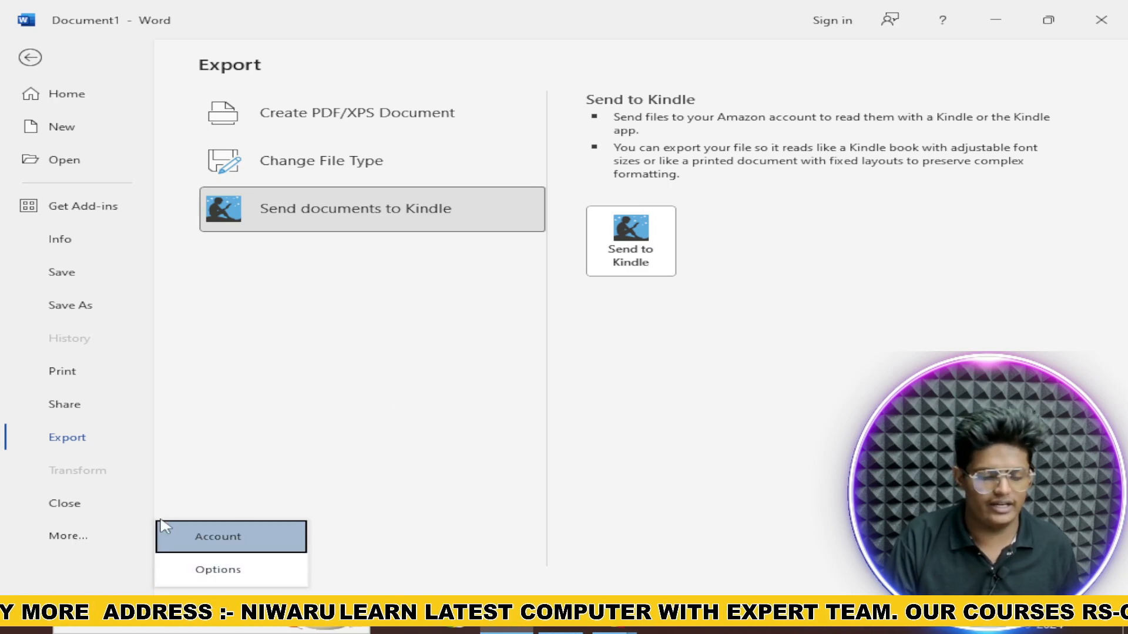
left_click(104, 504)
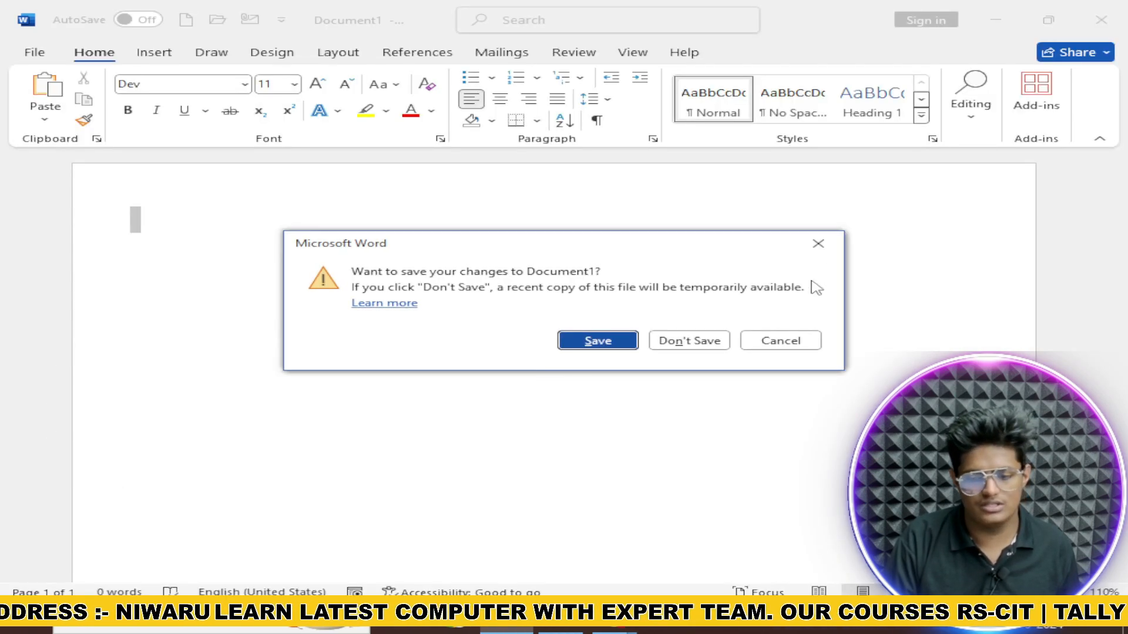
Step: Dismiss the save-changes prompt so the blank Document1 stays open
left_click(818, 243)
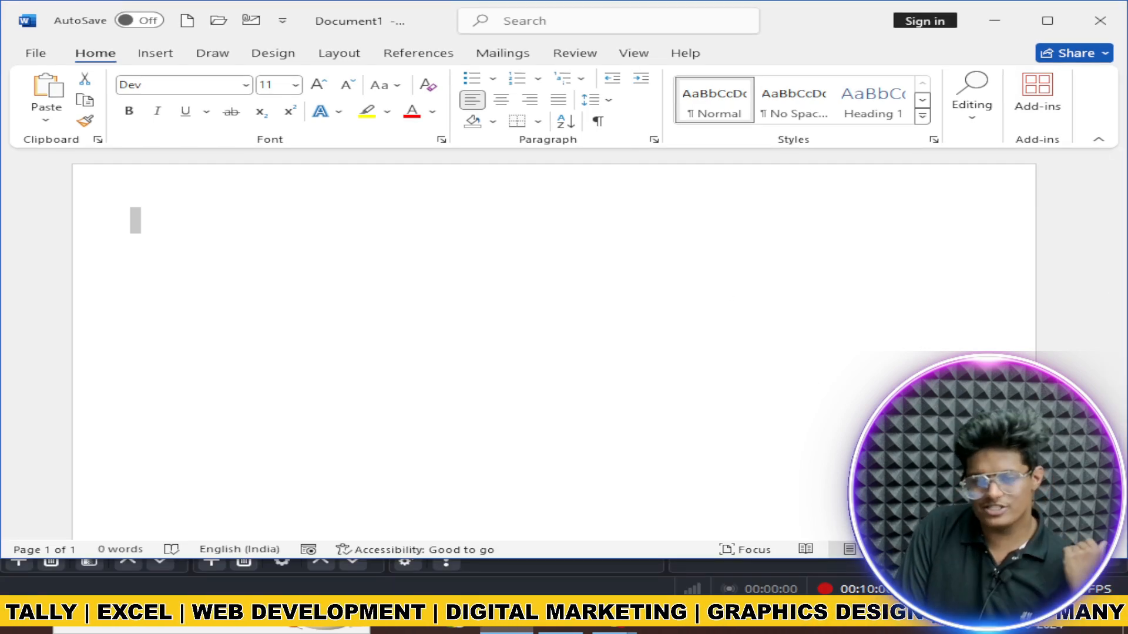
mouse_move(993, 549)
left_mouse_down()
mouse_move(1049, 549)
mouse_move(937, 550)
mouse_move(1006, 550)
mouse_move(975, 549)
left_mouse_up()
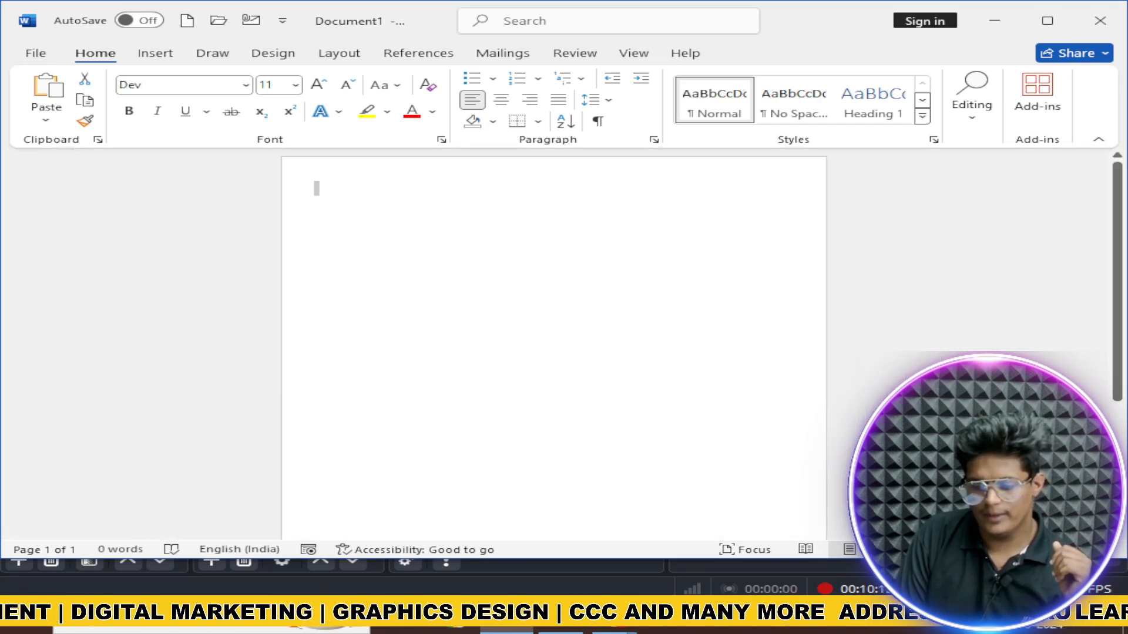
left_click_drag(1118, 564, 861, 471)
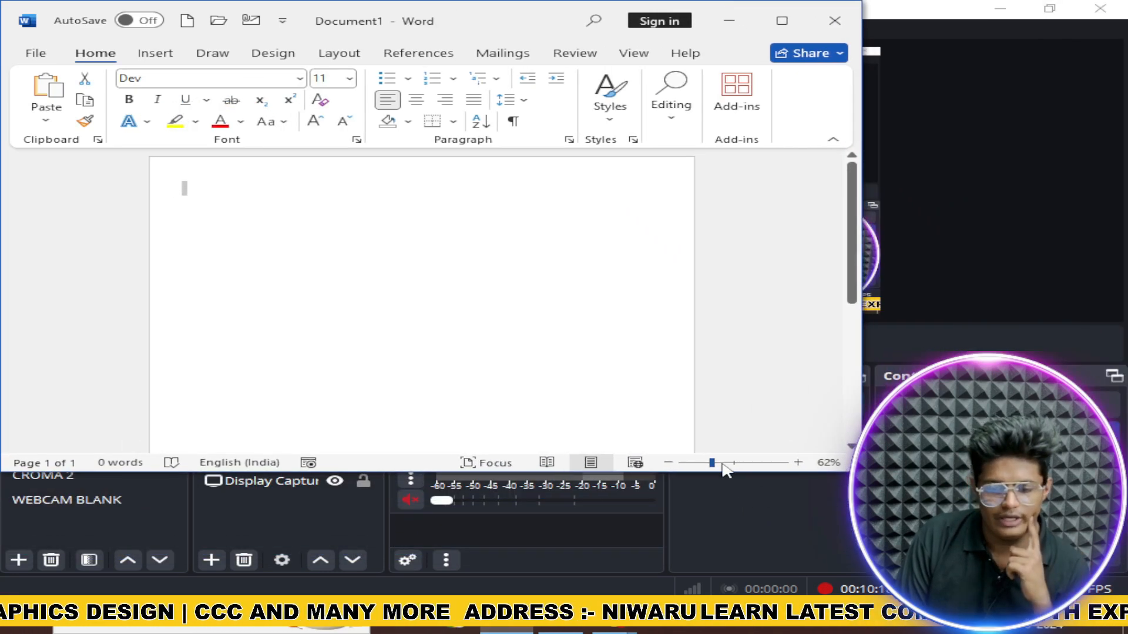
left_click_drag(714, 463, 689, 470)
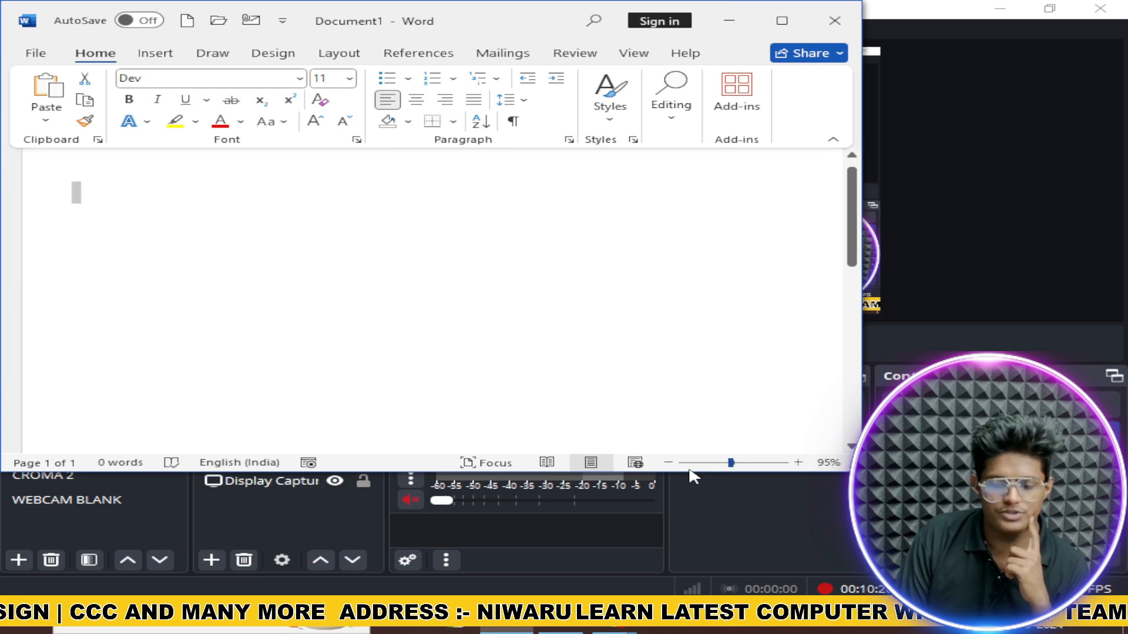
left_click(634, 463)
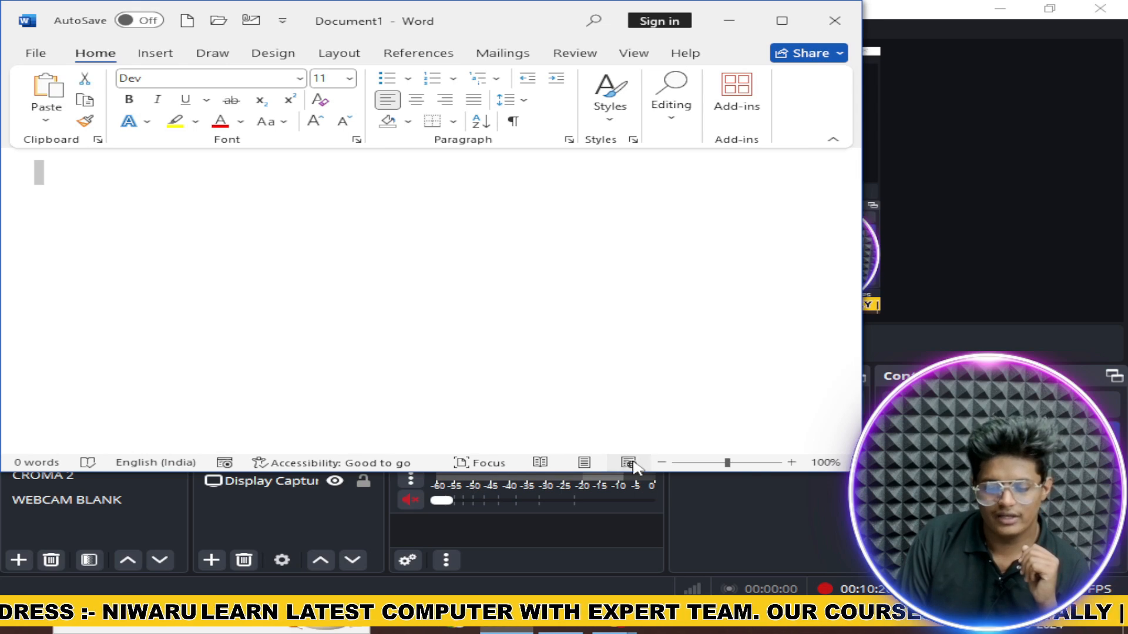
left_click(583, 465)
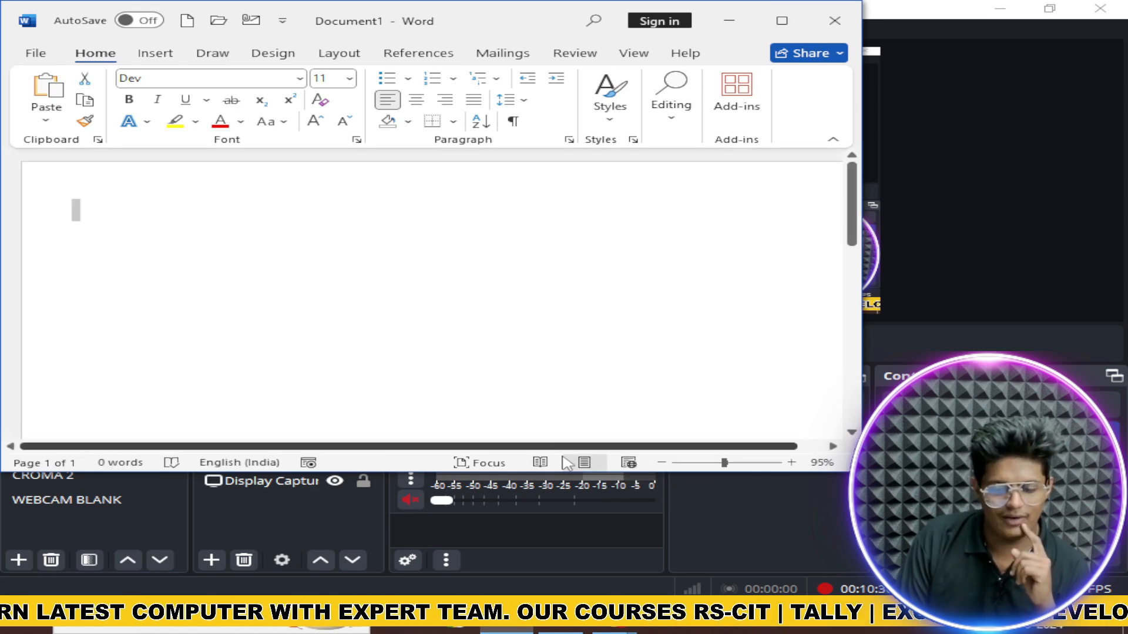
left_click(540, 464)
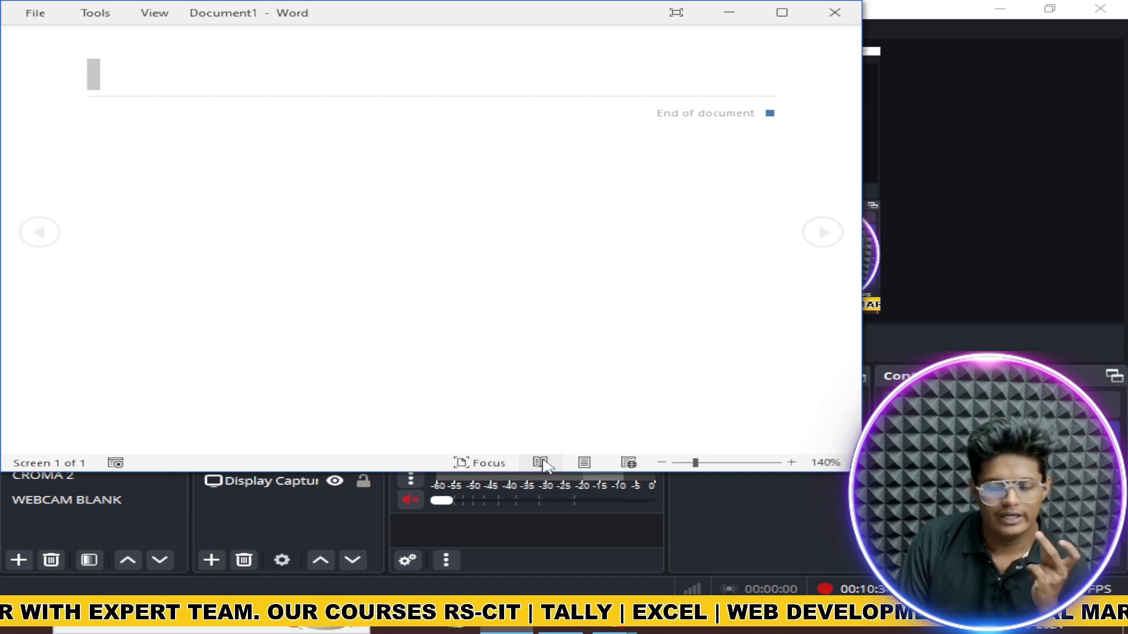
key("Escape")
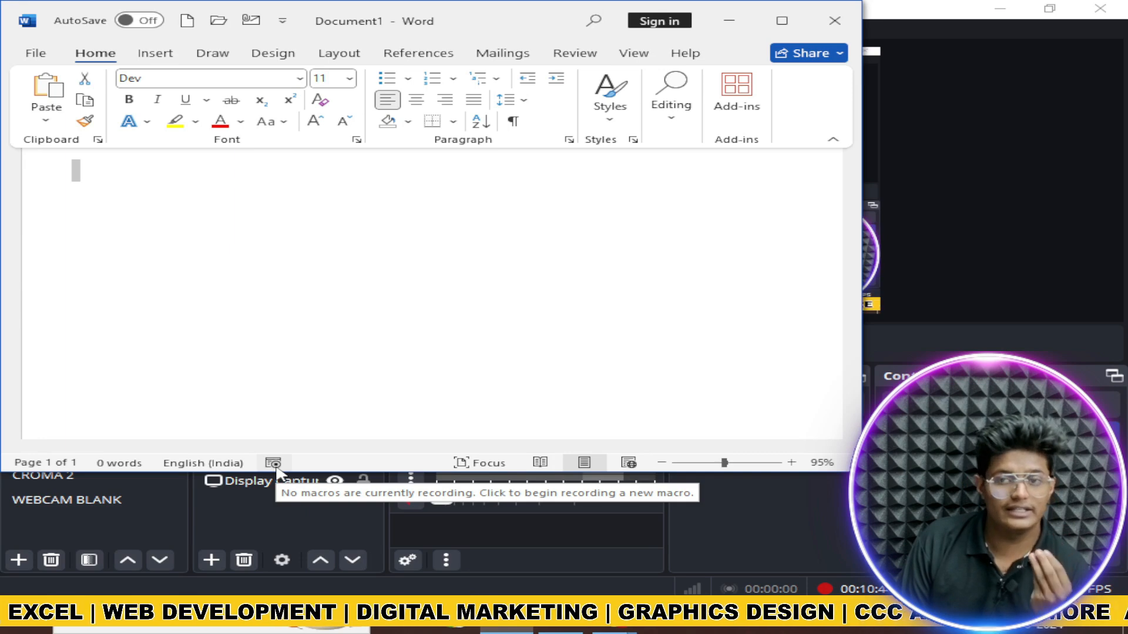
left_click(782, 20)
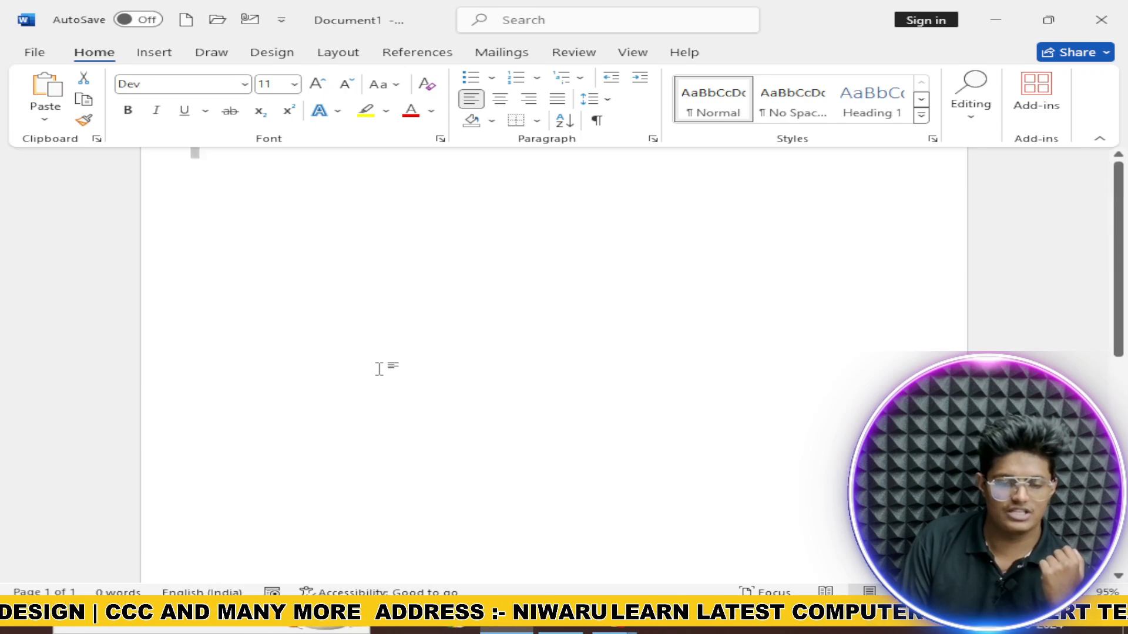
scroll(382, 373, "up", 1)
left_click(211, 203)
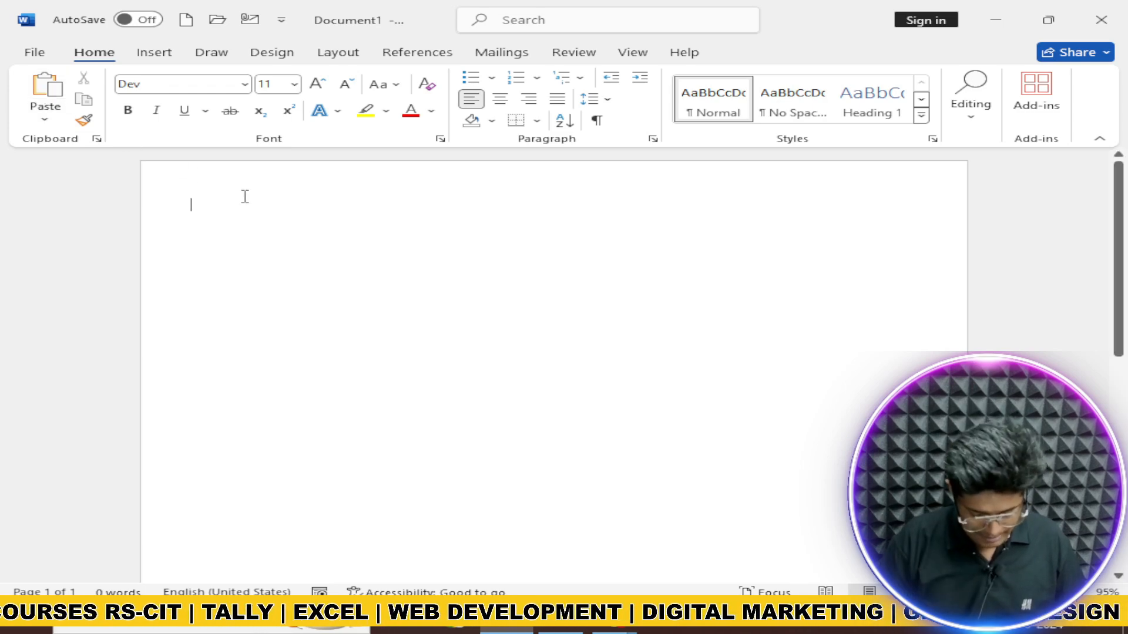
Step: Type 'Aaroh computer classes', fix the 'aari\oh' typo, and select the word Aaroh
type("aari\\")
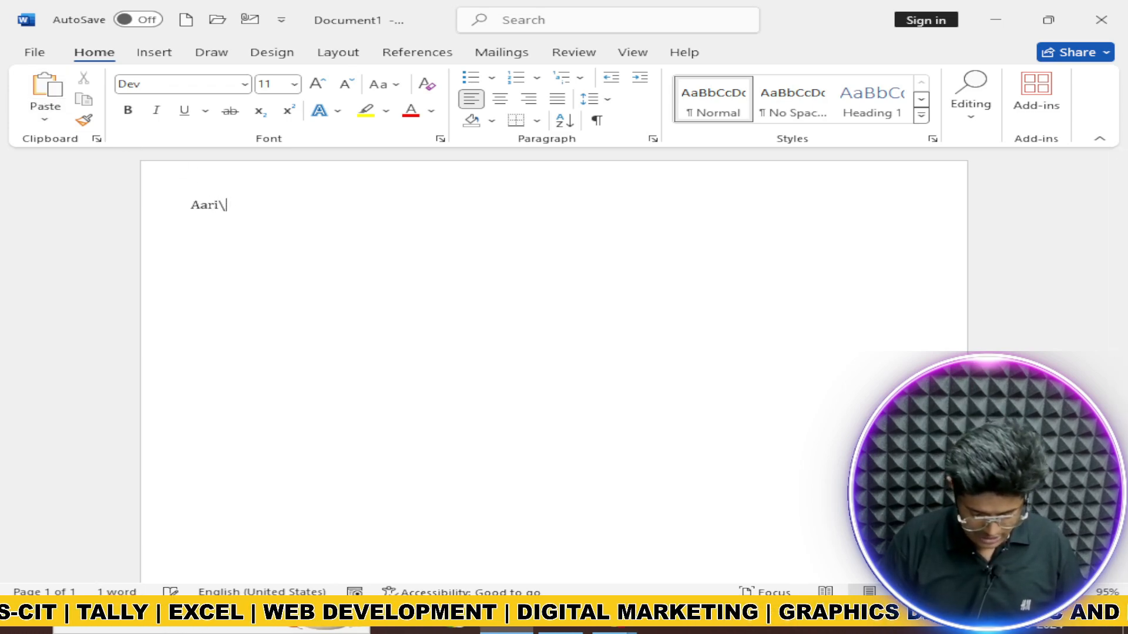
type("oh compu")
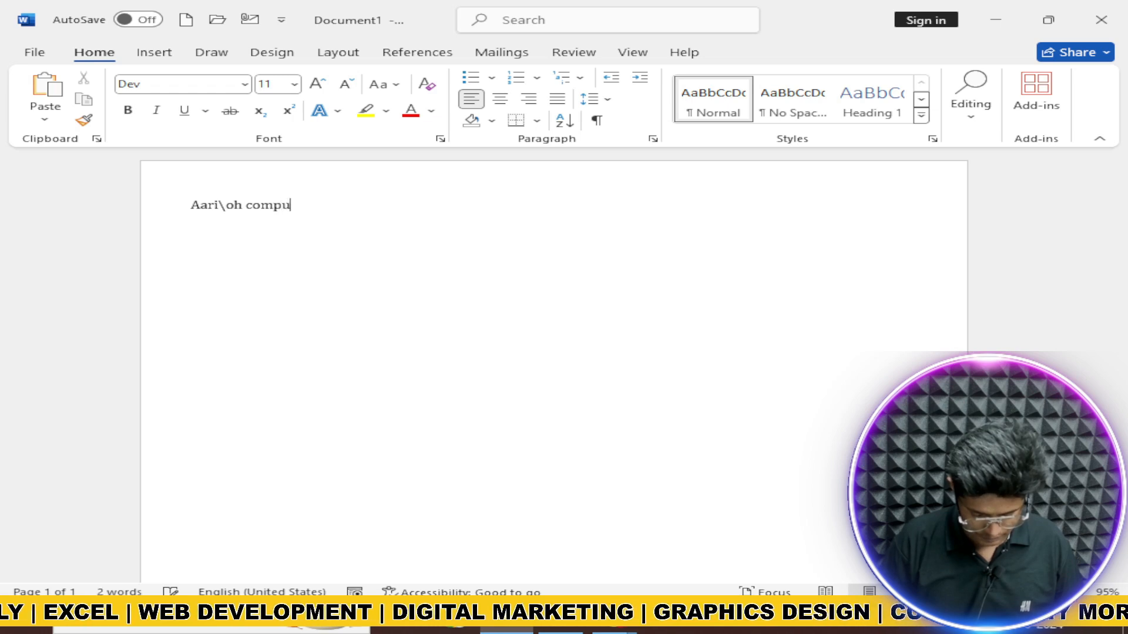
type("ter classes")
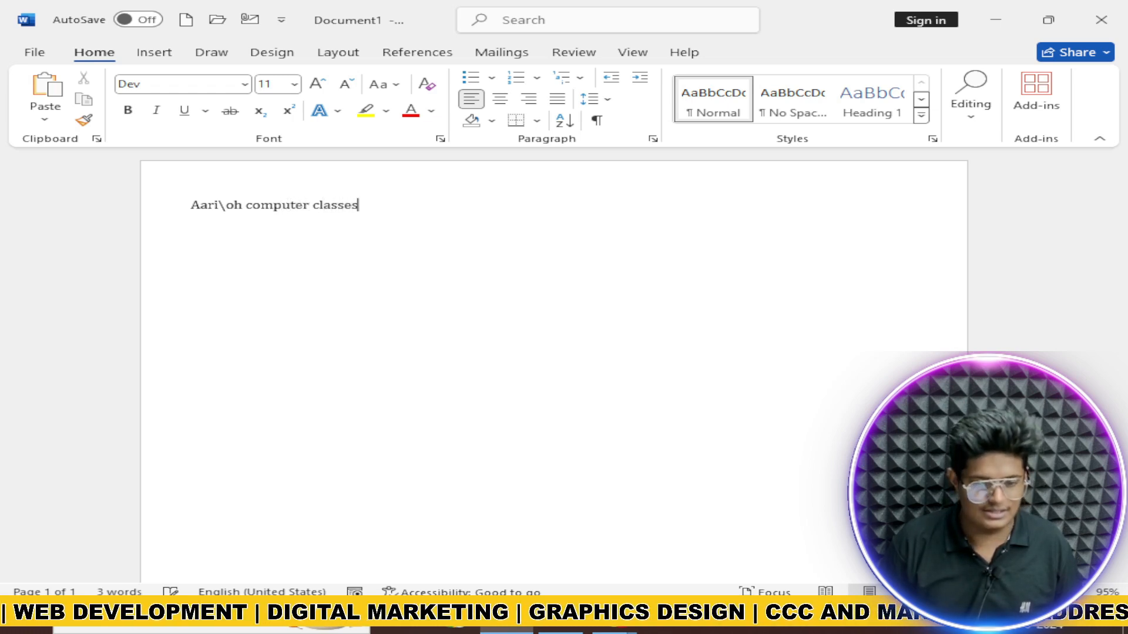
key("Return")
key("Left")
key("Left")
key("Left")
key("Left")
key("Left")
key("Left")
key("Left")
key("Left")
key("Left")
key("Left")
key("Left")
key("Left")
key("Left")
key("Left")
key("Left")
key("Left")
key("Left")
key("Left")
key("Left")
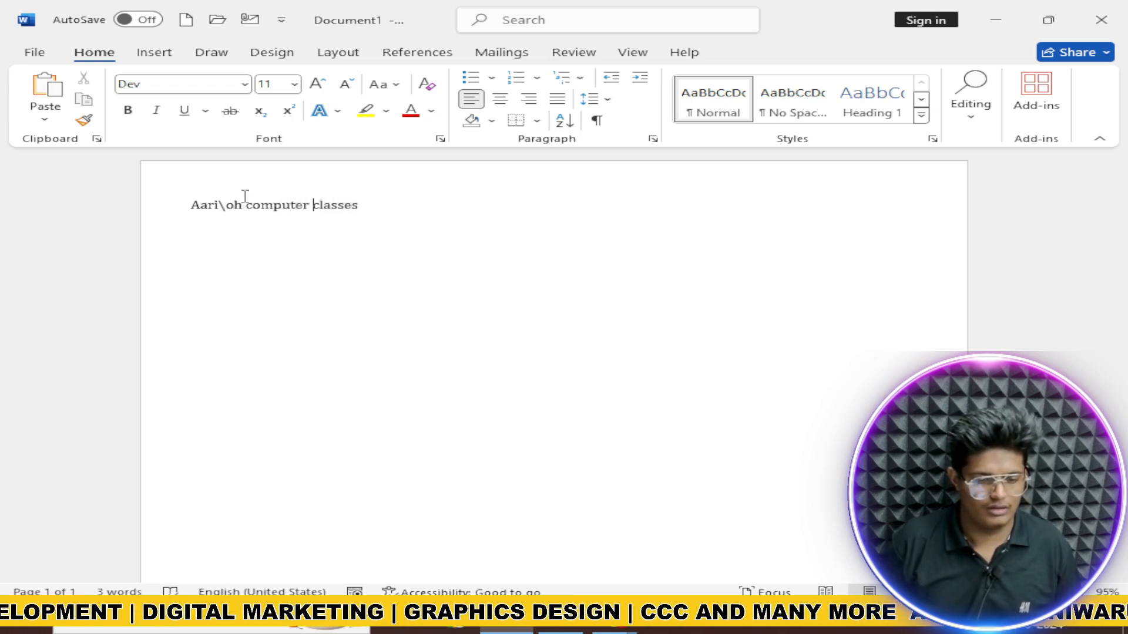
key("Right")
key("Right")
key("Left")
key("Left")
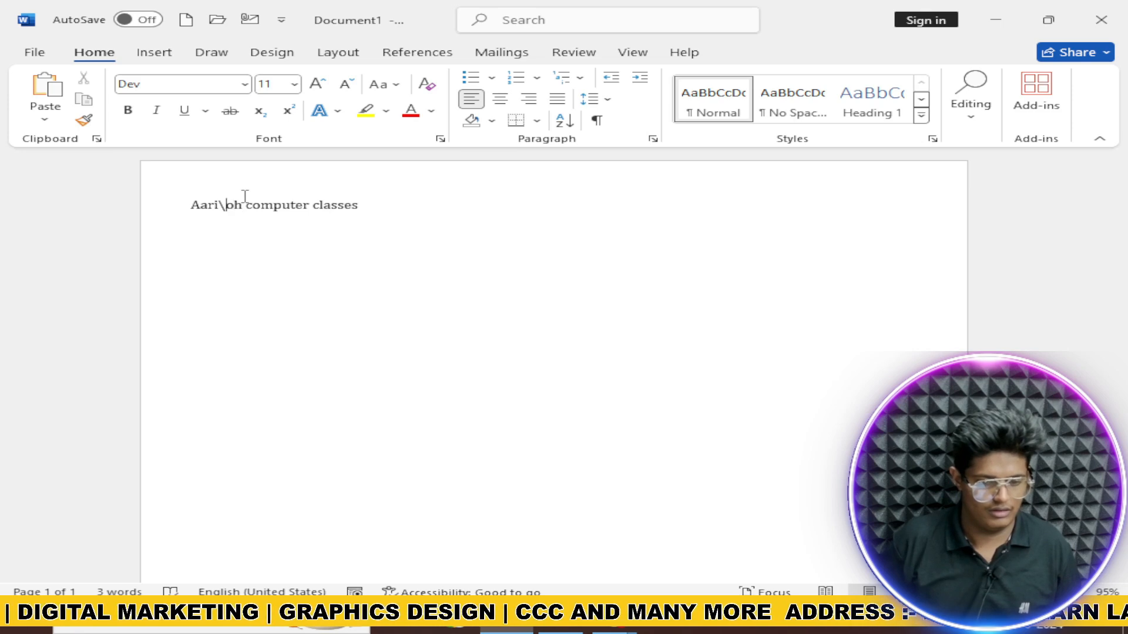
key("BackSpace")
key("BackSpace")
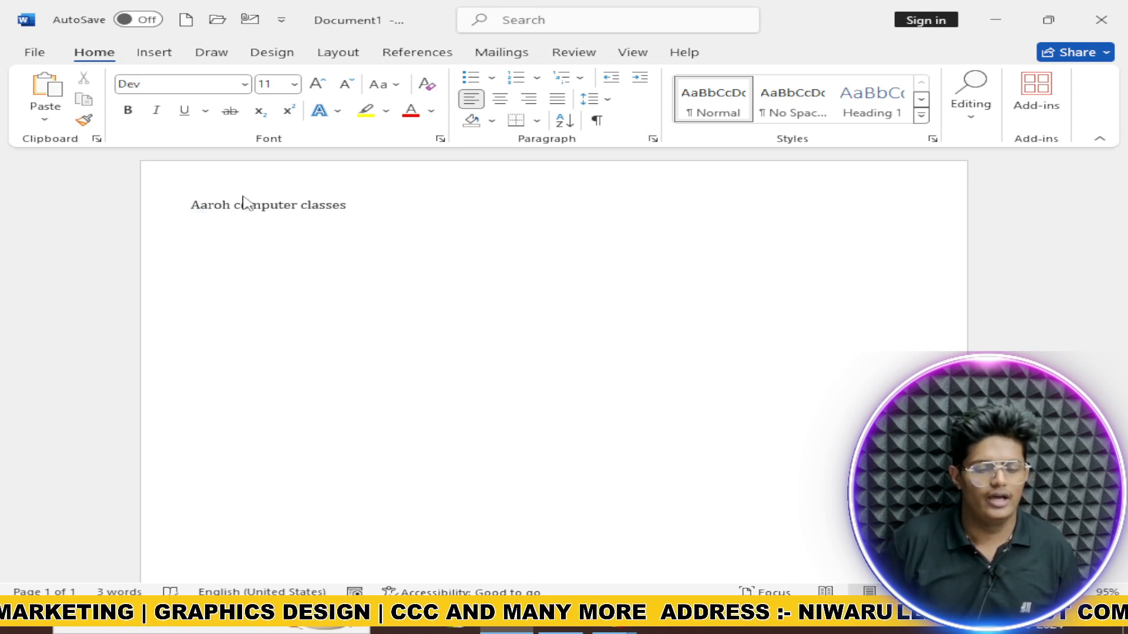
triple_click(244, 199)
key("shift+Left")
key("shift+Left")
key("shift+Left")
key("shift+Left")
key("shift+Left")
key("shift+Left")
key("shift+Left")
key("shift+Left")
key("shift+Left")
key("shift+Left")
key("shift+Left")
key("shift+Left")
key("shift+Left")
key("shift+Left")
key("shift+Left")
key("shift+Left")
key("shift+Left")
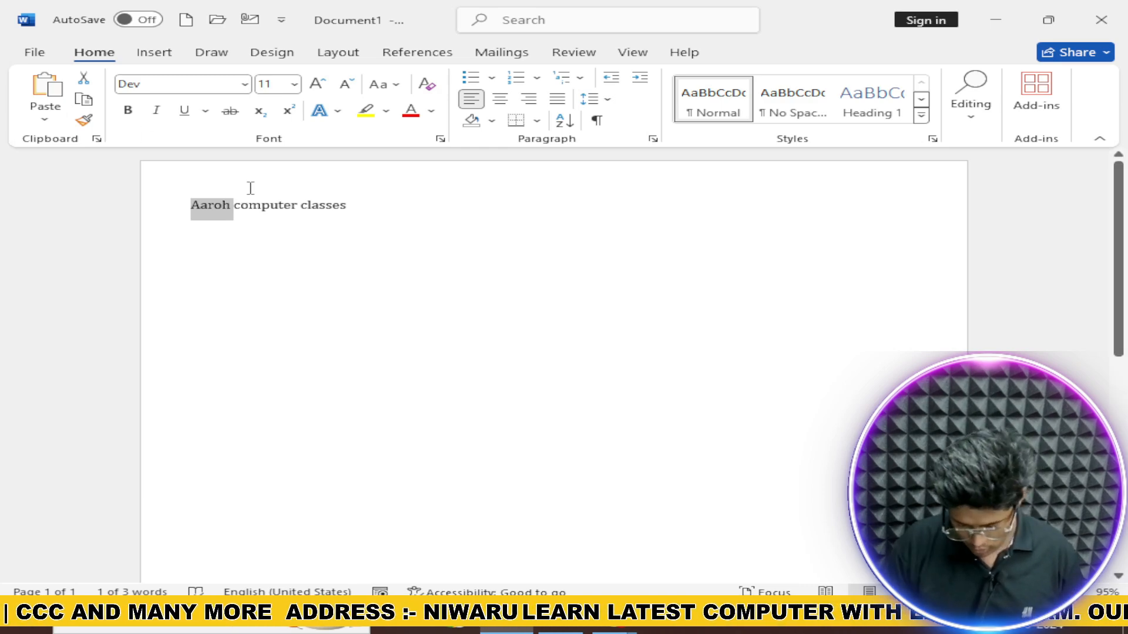
Step: Delete Aaroh, undo it, copy it, then cut it, leaving 'computer classes'
key("BackSpace")
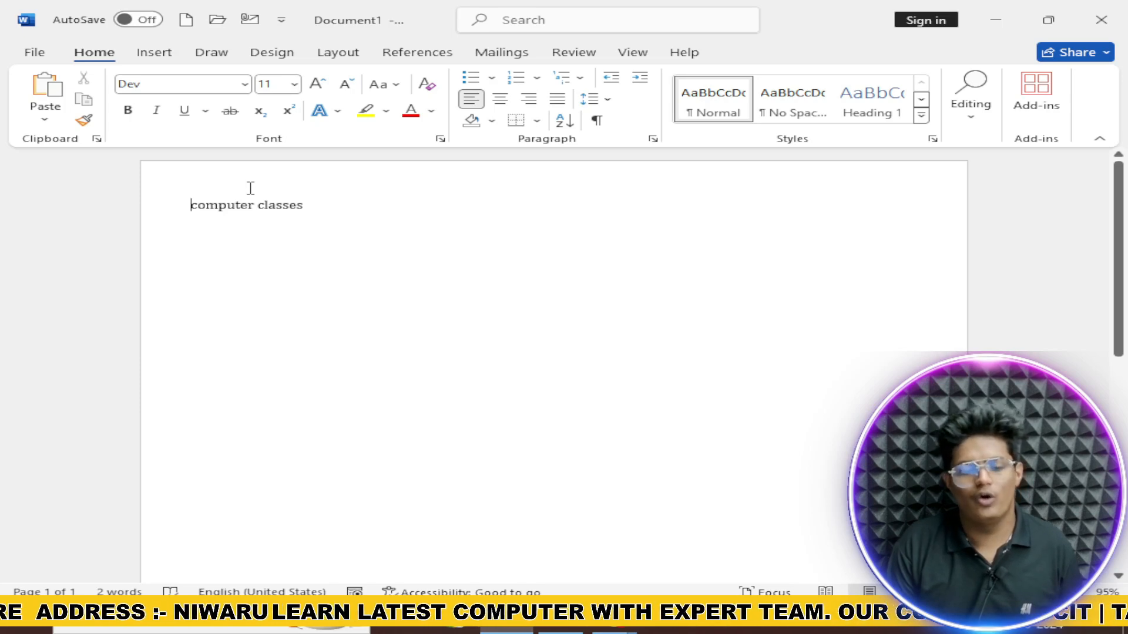
key("ctrl+z")
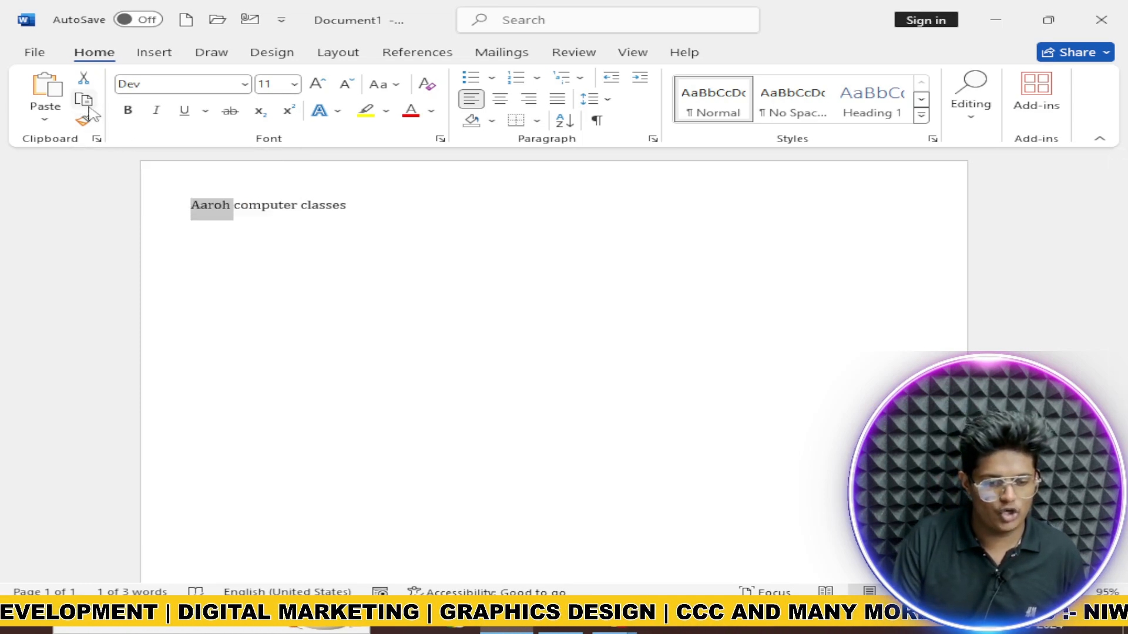
left_click(89, 108)
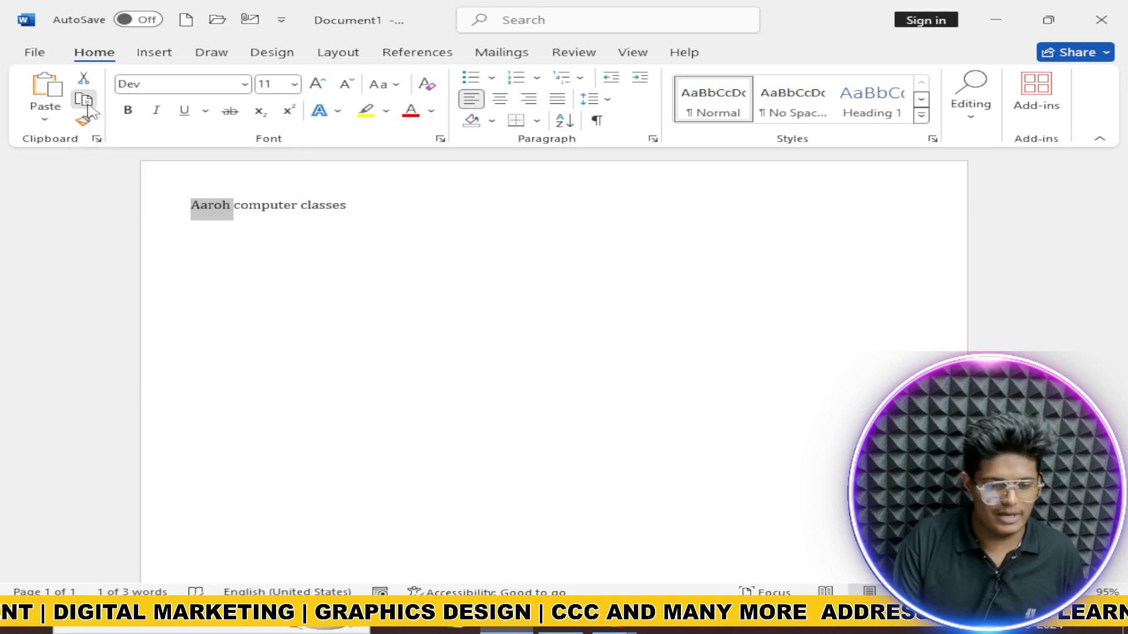
key("BackSpace")
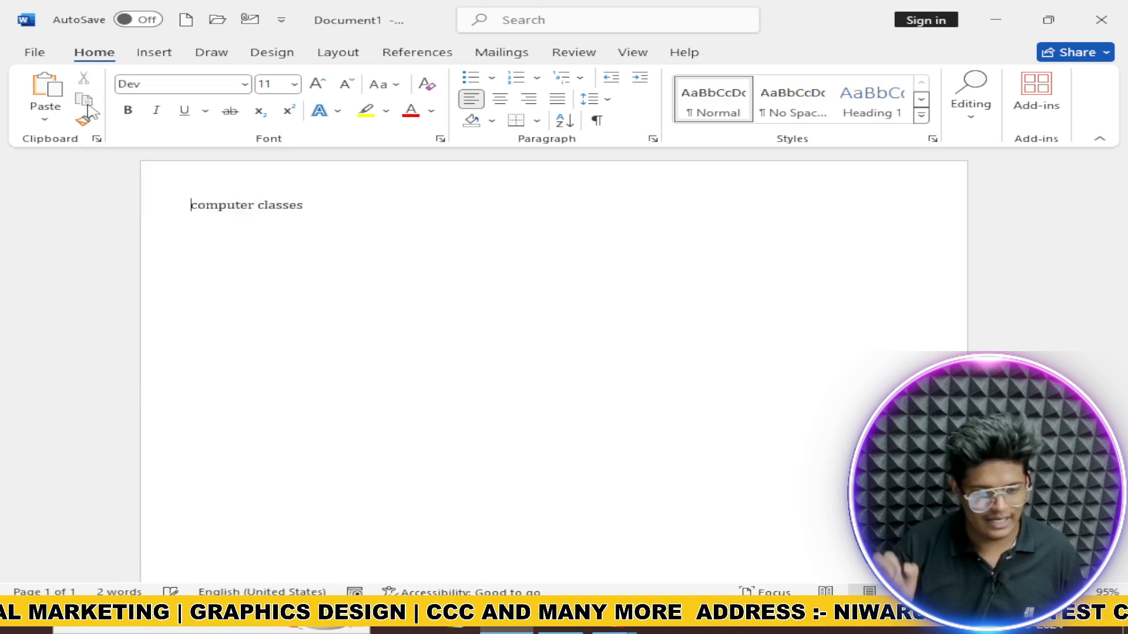
Step: Paste Aaroh back, reselect, copy and cut it, then paste it before 'computer classes'
left_click(46, 94)
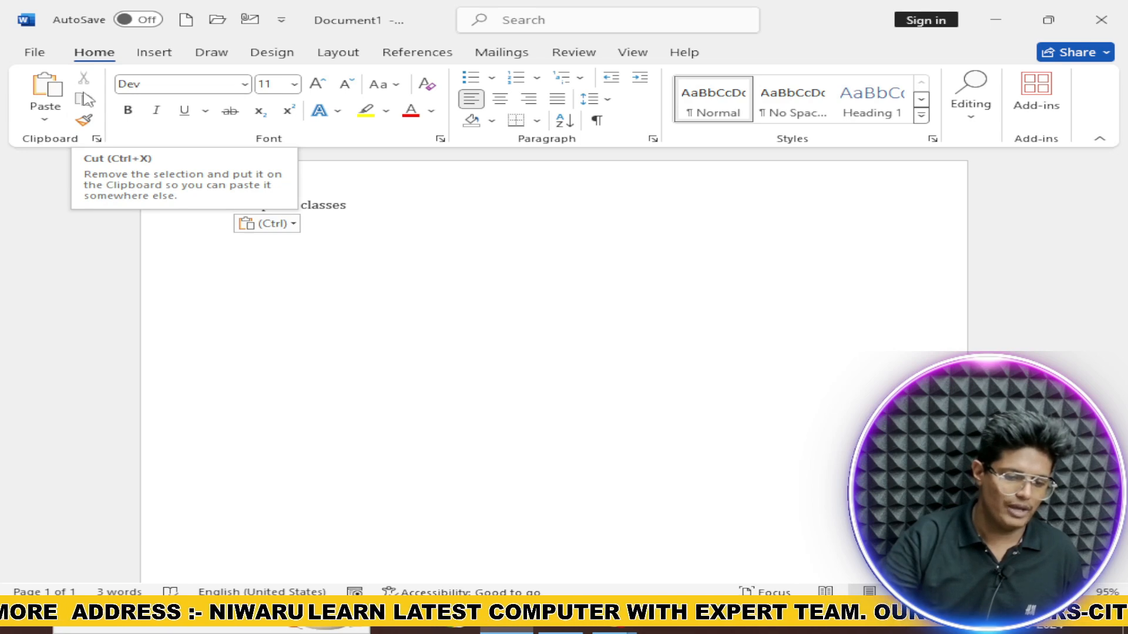
key("ctrl+shift+Left")
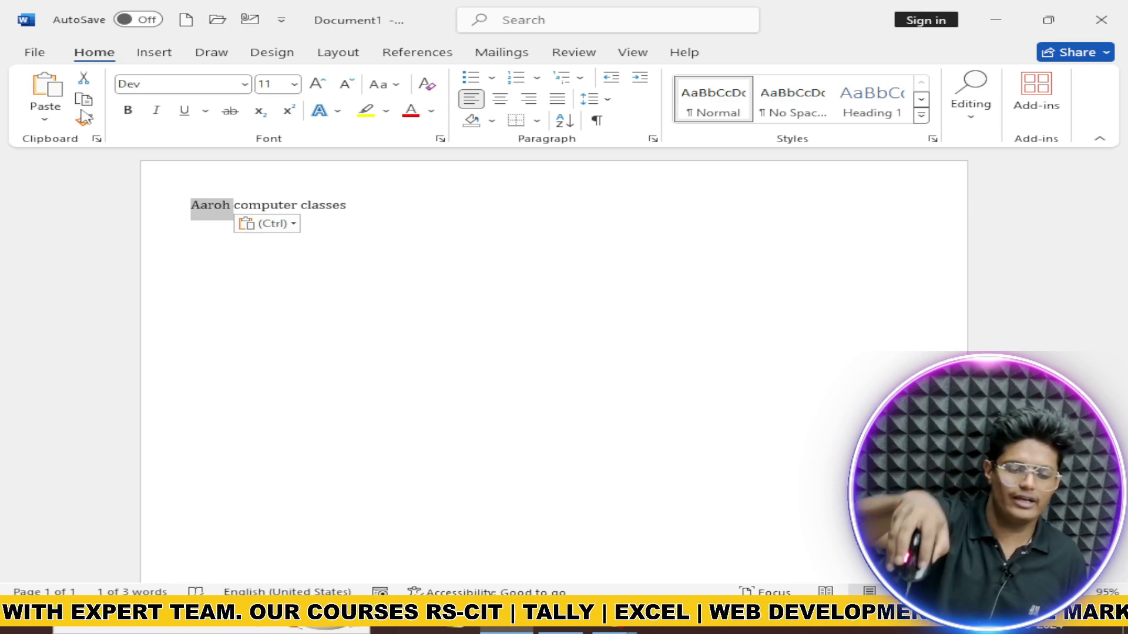
left_click(86, 103)
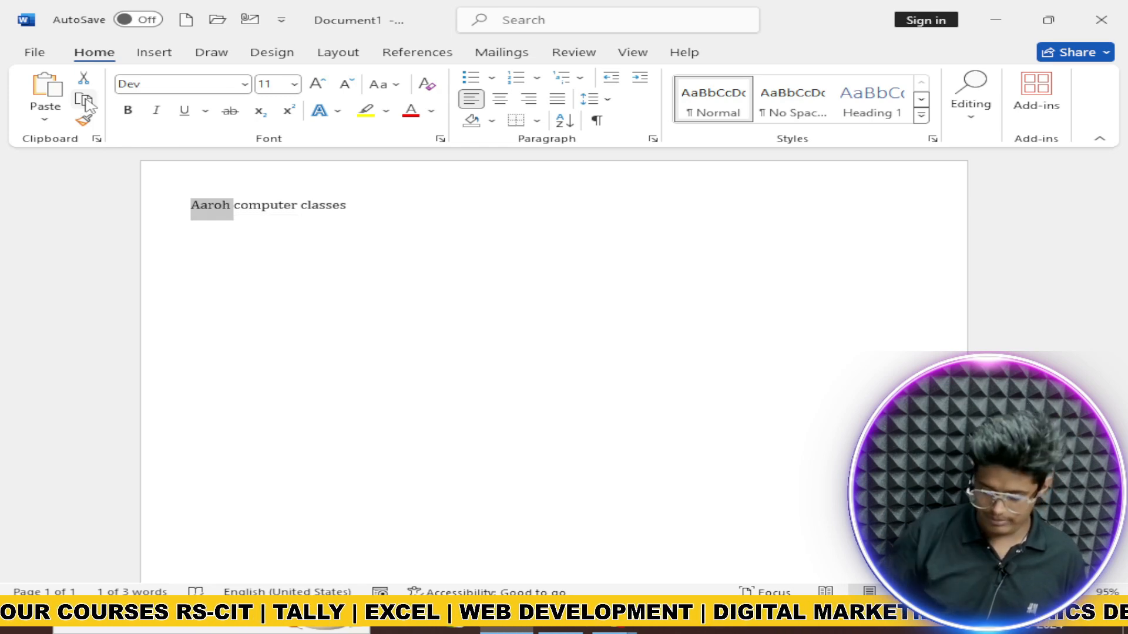
key("Delete")
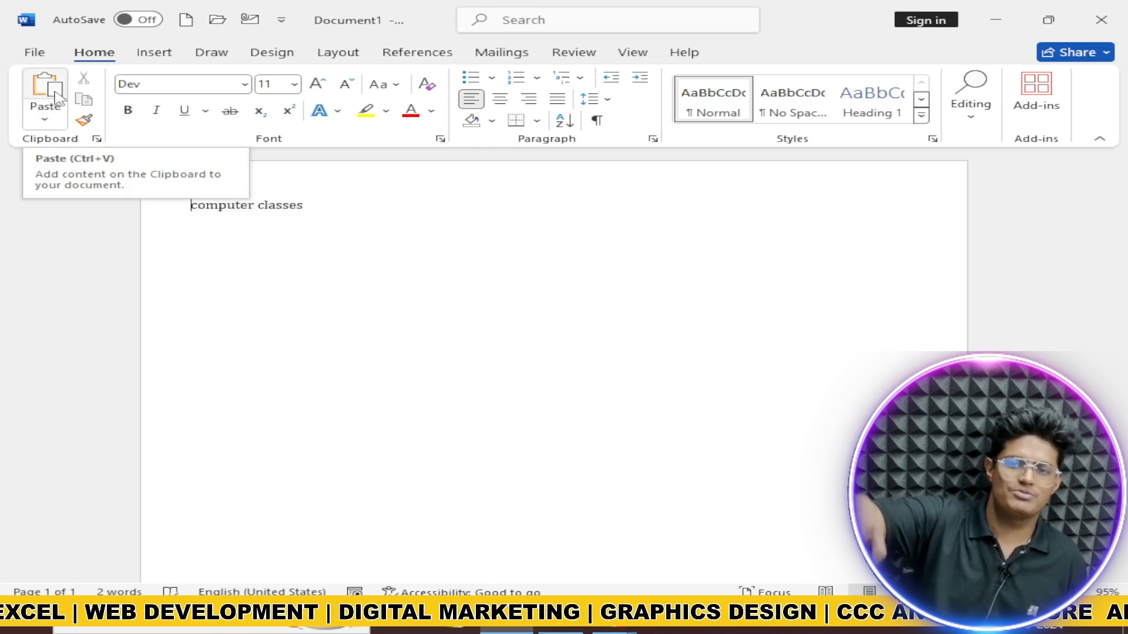
left_click(57, 97)
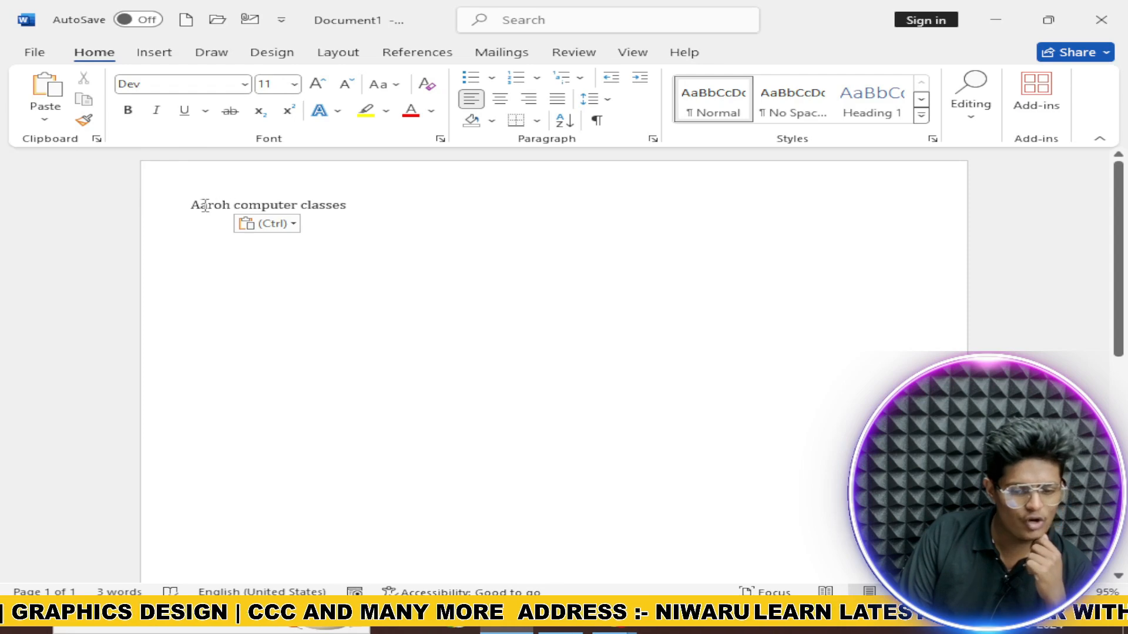
left_click_drag(191, 205, 233, 209)
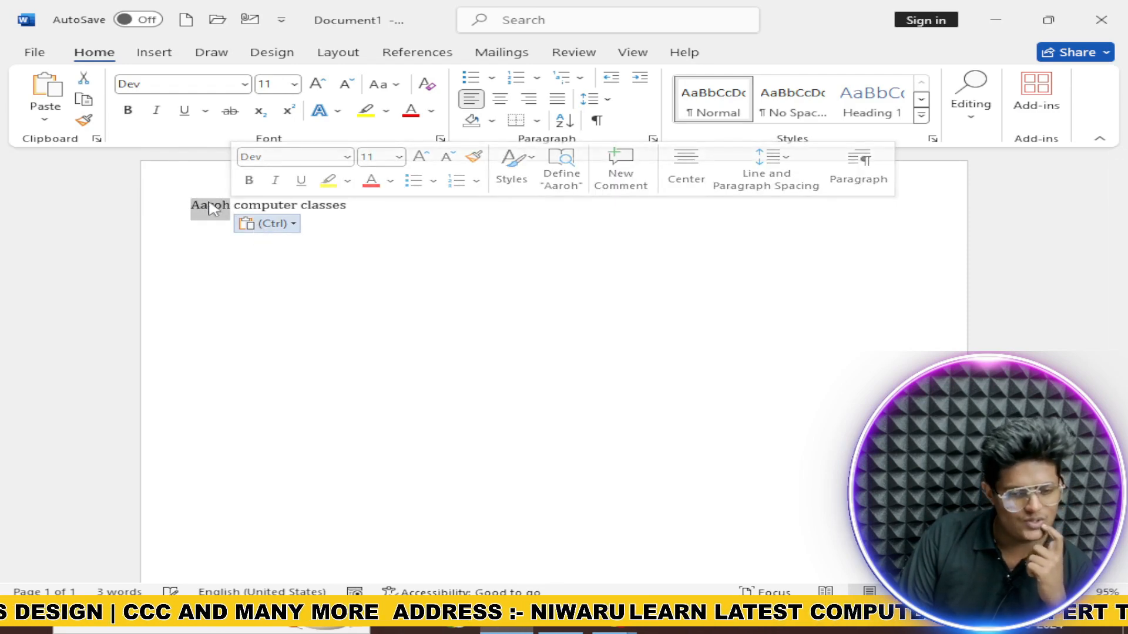
left_click(83, 82)
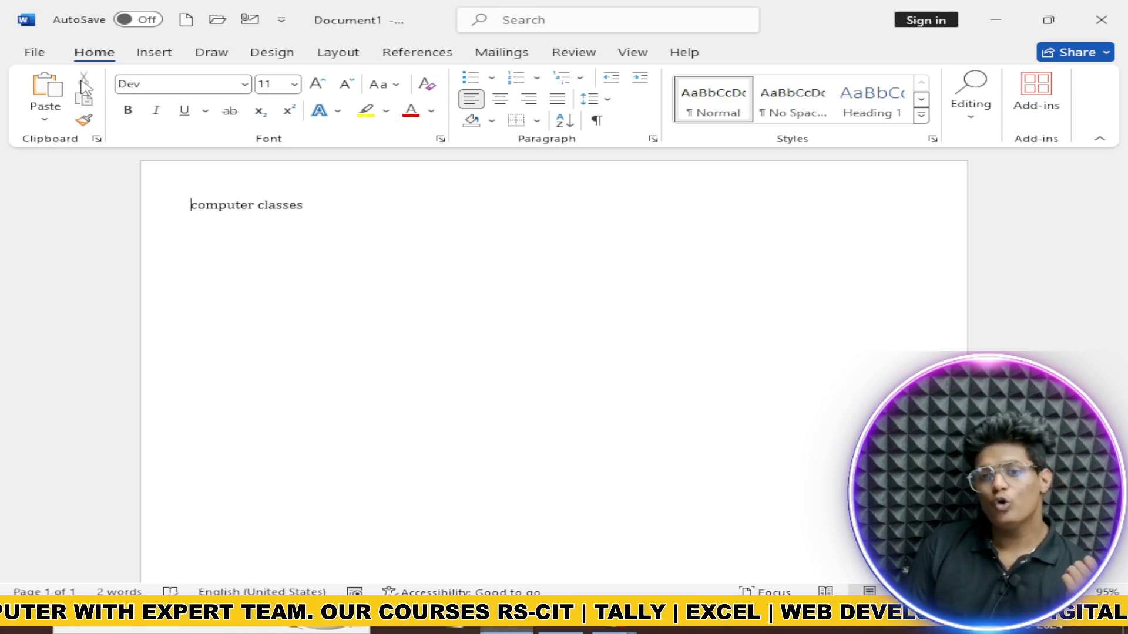
left_click(39, 90)
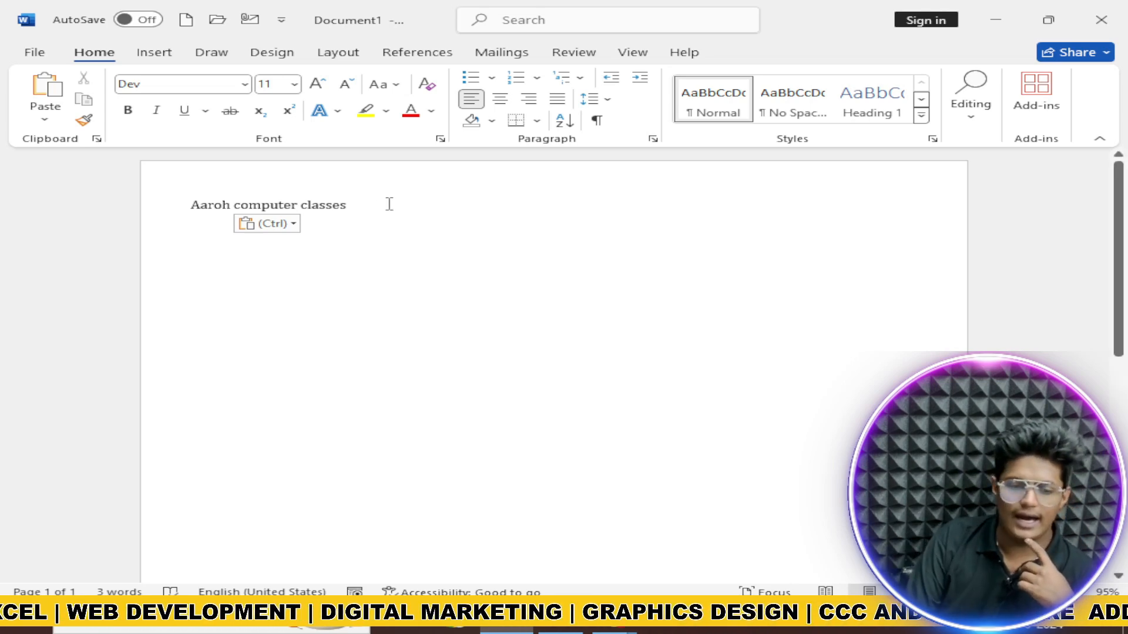
Step: Browse the font list and close it without changing the font
left_click(164, 84)
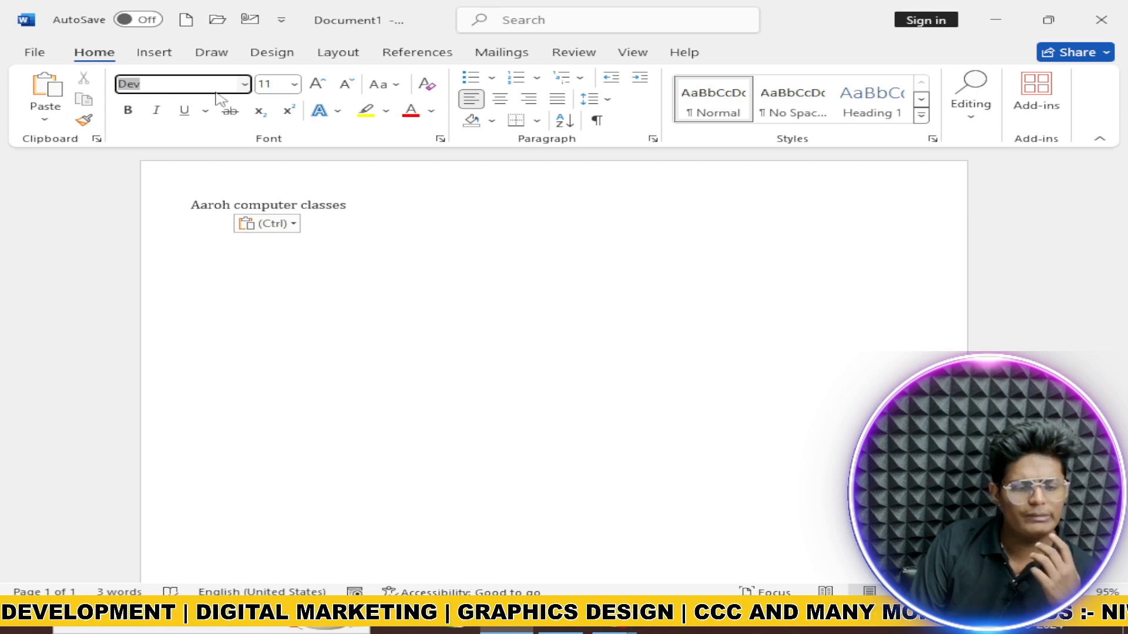
left_click(243, 84)
scroll(230, 194, "down", 5)
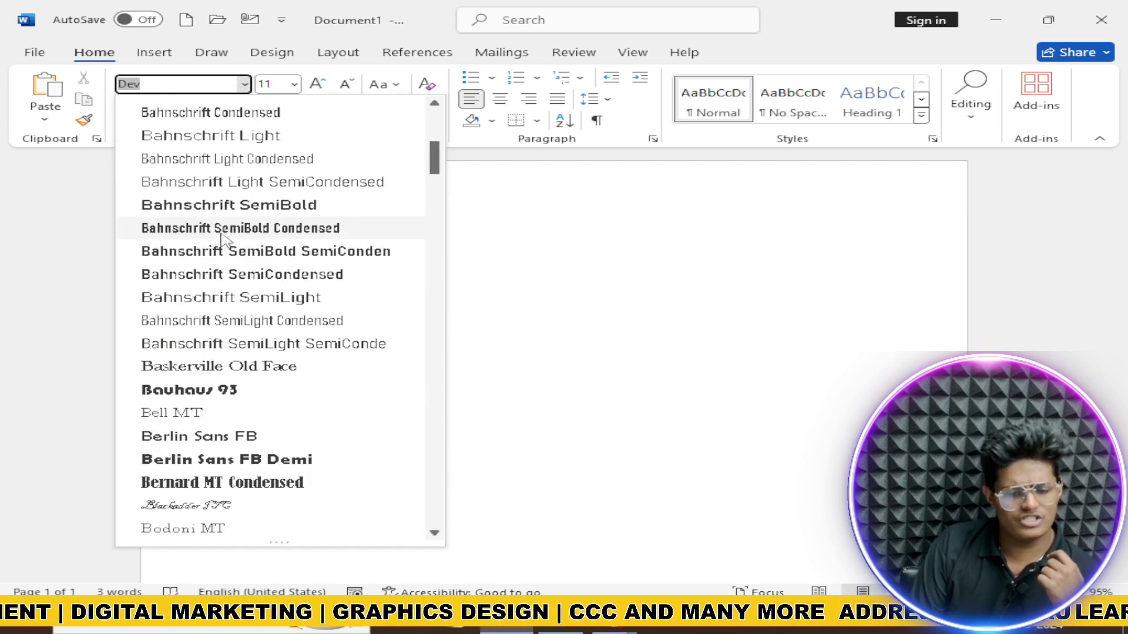
left_click(519, 272)
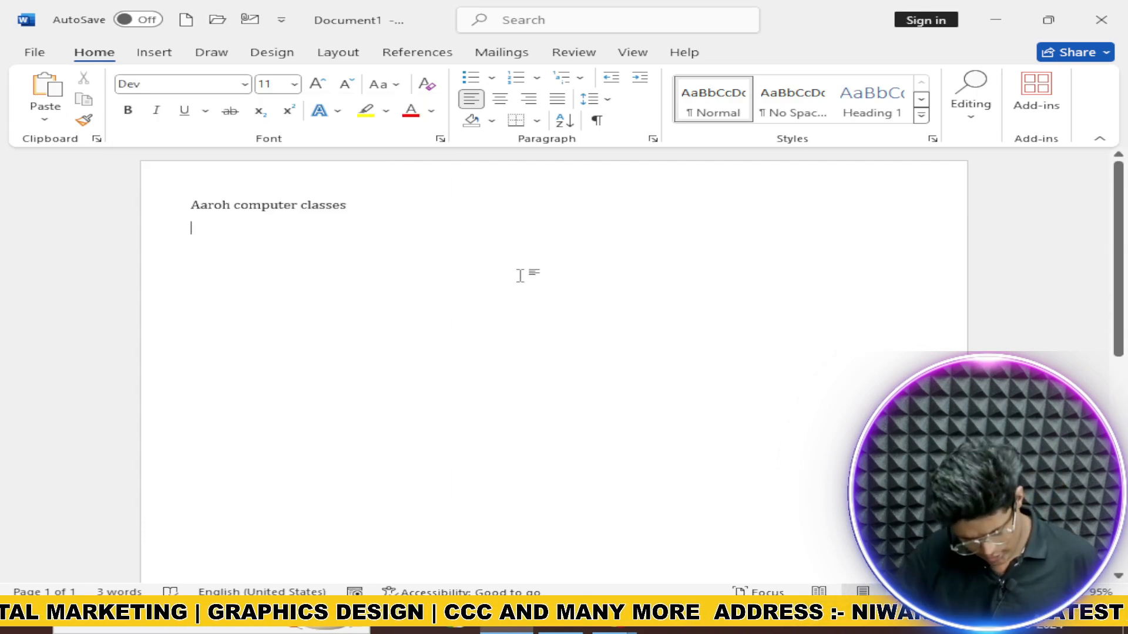
Step: Select all text and enlarge it to size 37 with Ctrl+], keeping the Dev font
key("ctrl+a")
key("ctrl+bracketright")
key("ctrl+bracketright")
key("ctrl+bracketright")
key("ctrl+bracketright")
key("ctrl+bracketright")
key("ctrl+bracketright")
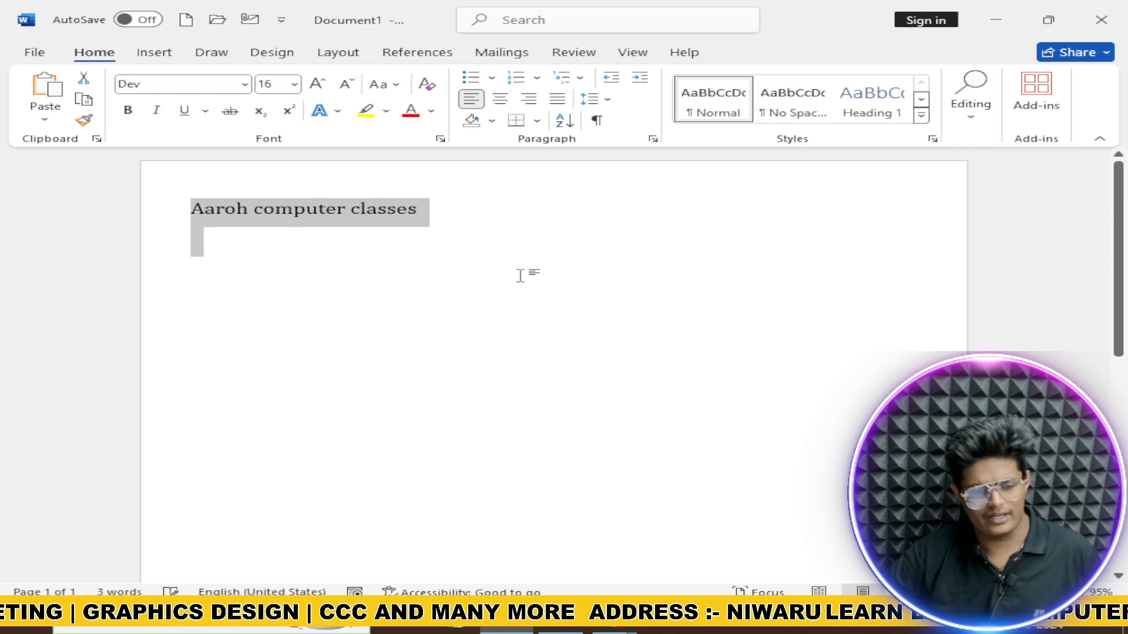
key("ctrl+bracketright")
key("ctrl+bracketright")
key("ctrl+bracketright")
key("ctrl+bracketright")
key("ctrl+bracketright")
key("ctrl+bracketright")
key("ctrl+bracketright")
key("ctrl+bracketright")
key("ctrl+bracketright")
key("ctrl+bracketright")
key("ctrl+bracketright")
key("ctrl+bracketright")
key("ctrl+bracketright")
key("ctrl+bracketright")
key("ctrl+bracketright")
key("ctrl+bracketright")
key("ctrl+bracketright")
key("ctrl+bracketright")
key("ctrl+bracketright")
key("ctrl+bracketright")
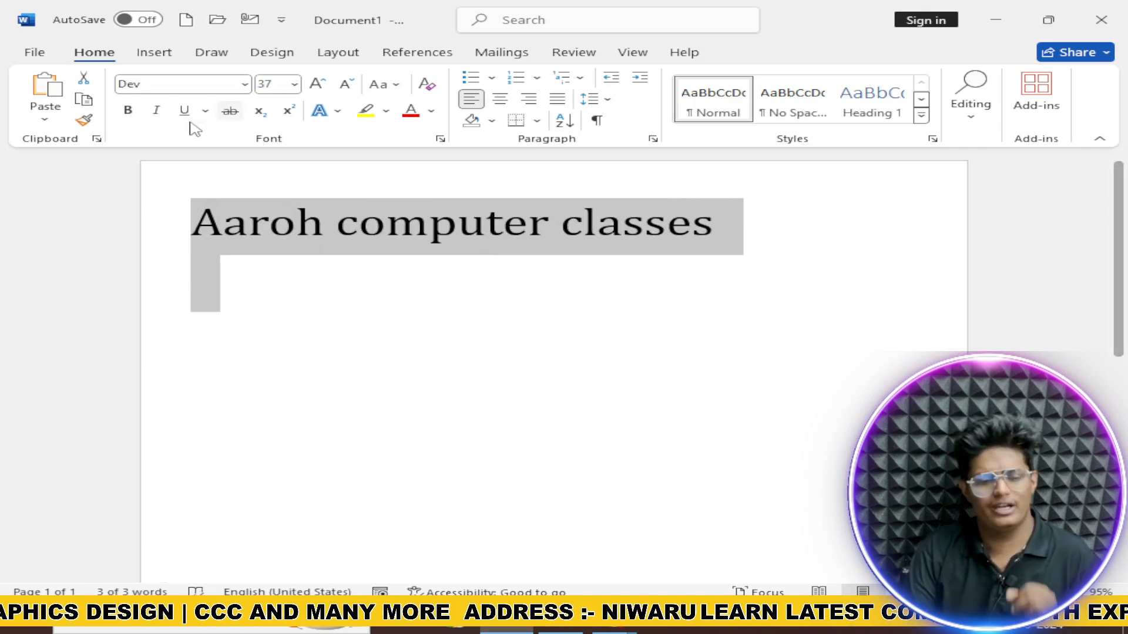
left_click(232, 84)
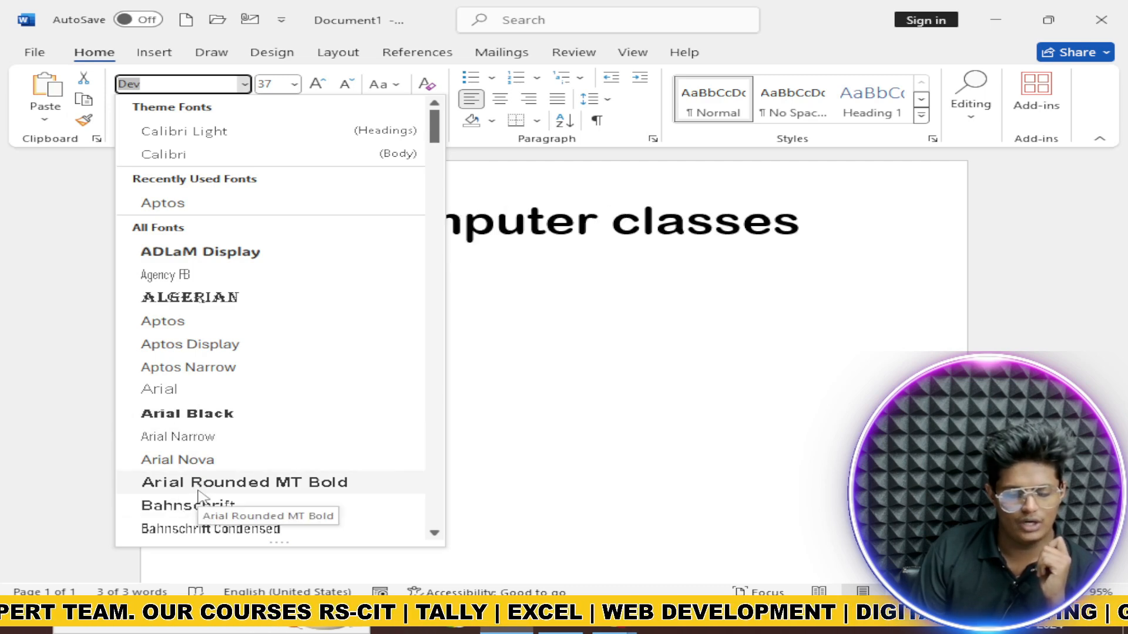
key("Return")
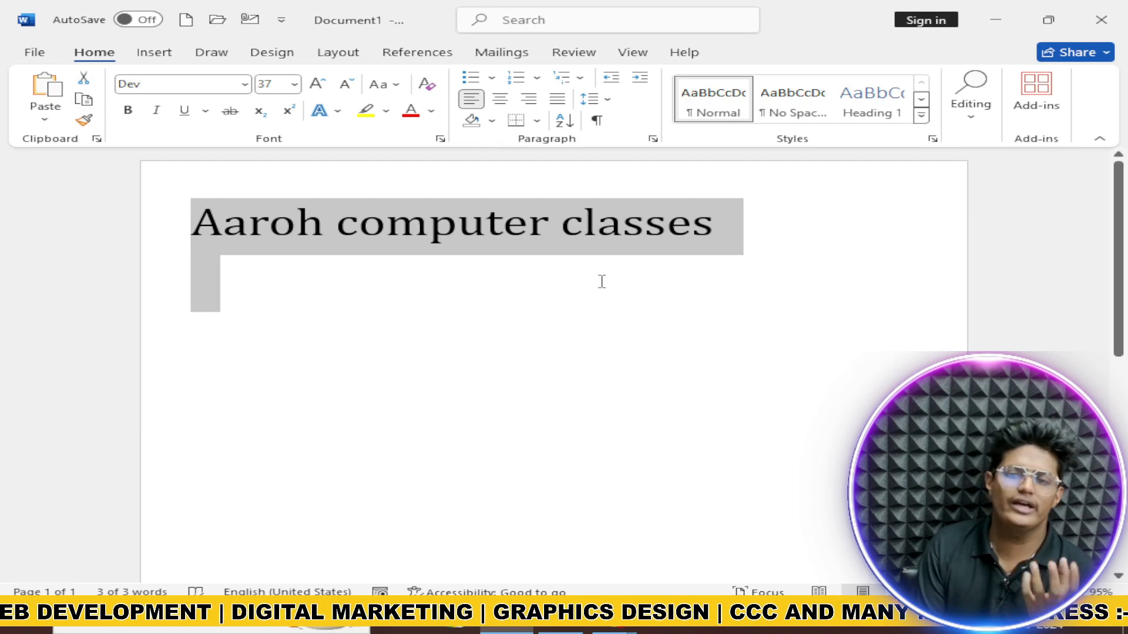
Step: Set the heading to size 72, then adjust it to 74 with Grow/Shrink Font
left_click(294, 84)
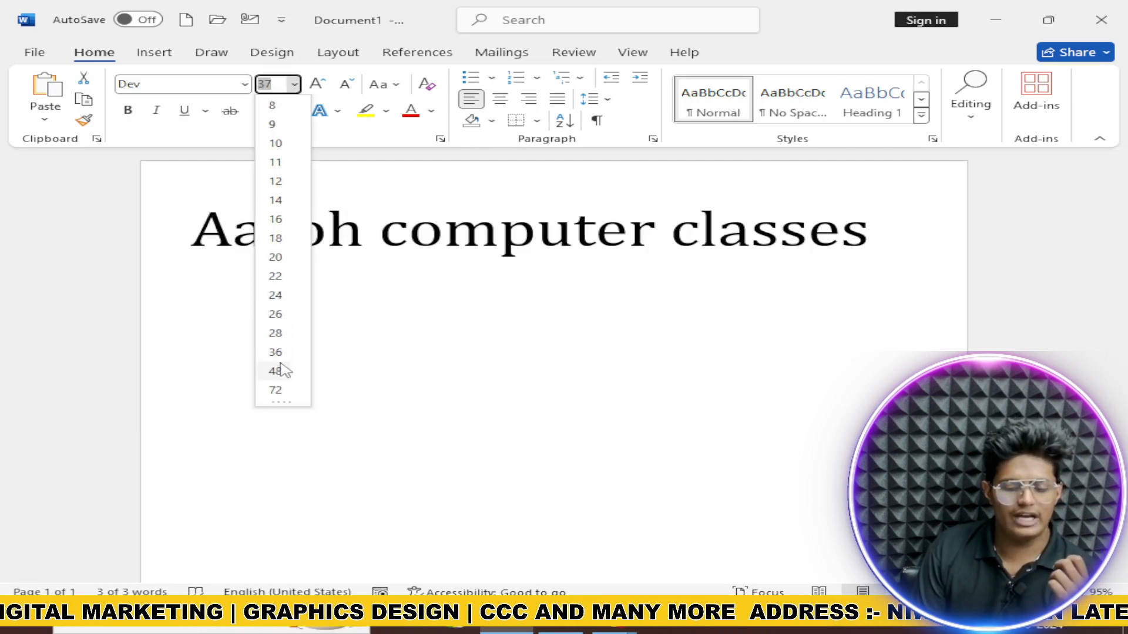
left_click(283, 392)
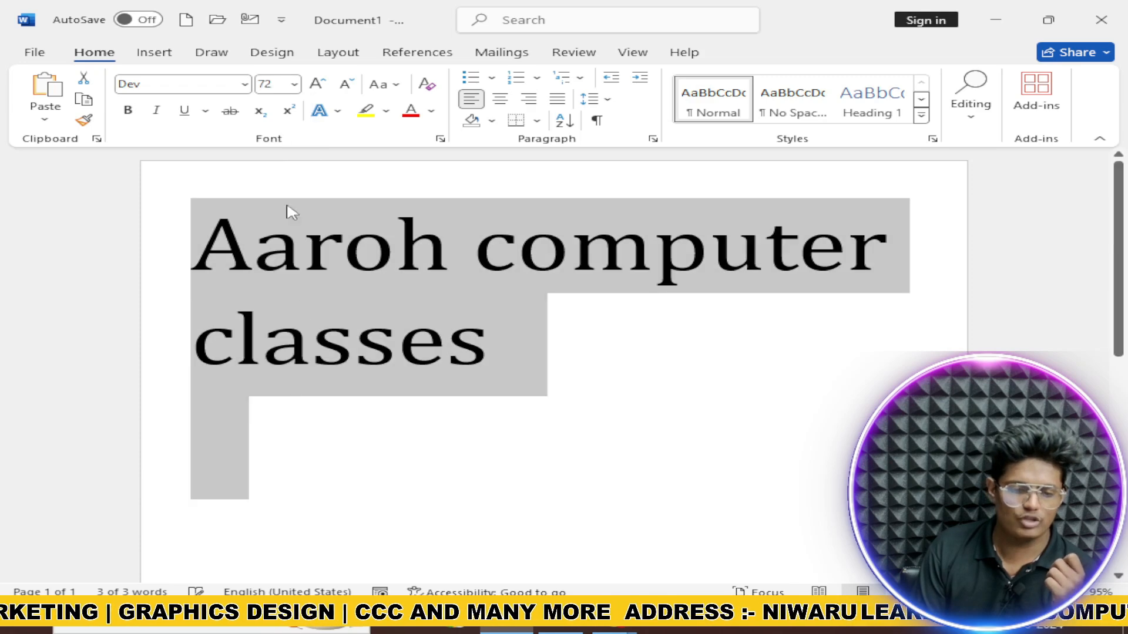
left_click(321, 85)
left_click(321, 85)
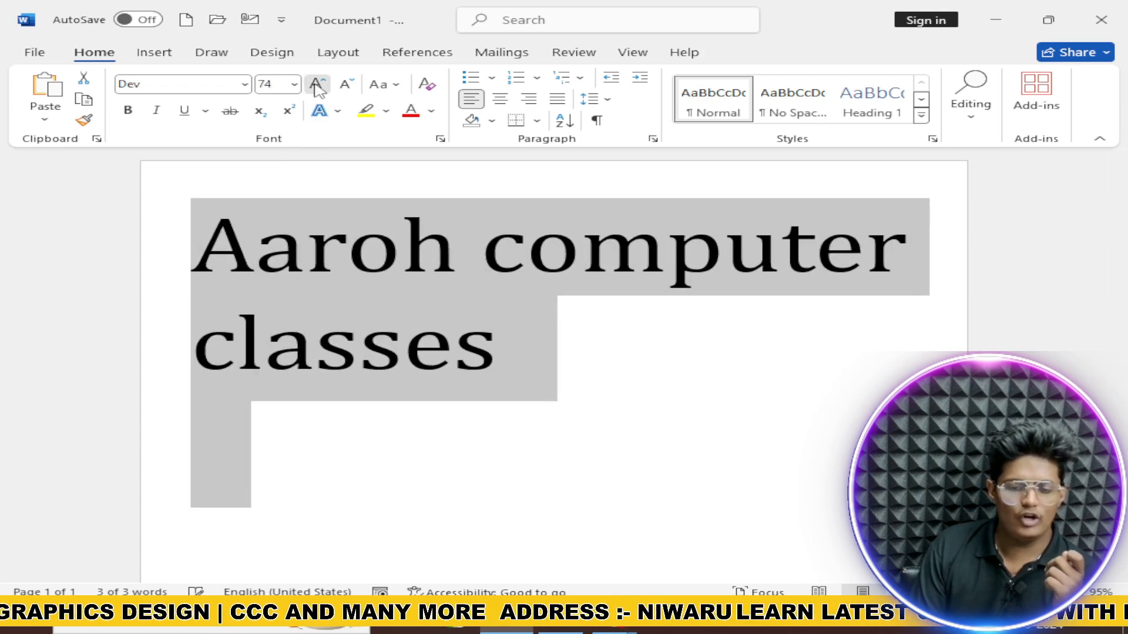
left_click(322, 85)
left_click(321, 85)
left_click(321, 85)
left_click(321, 85)
left_click(322, 85)
left_click(322, 85)
left_click(341, 86)
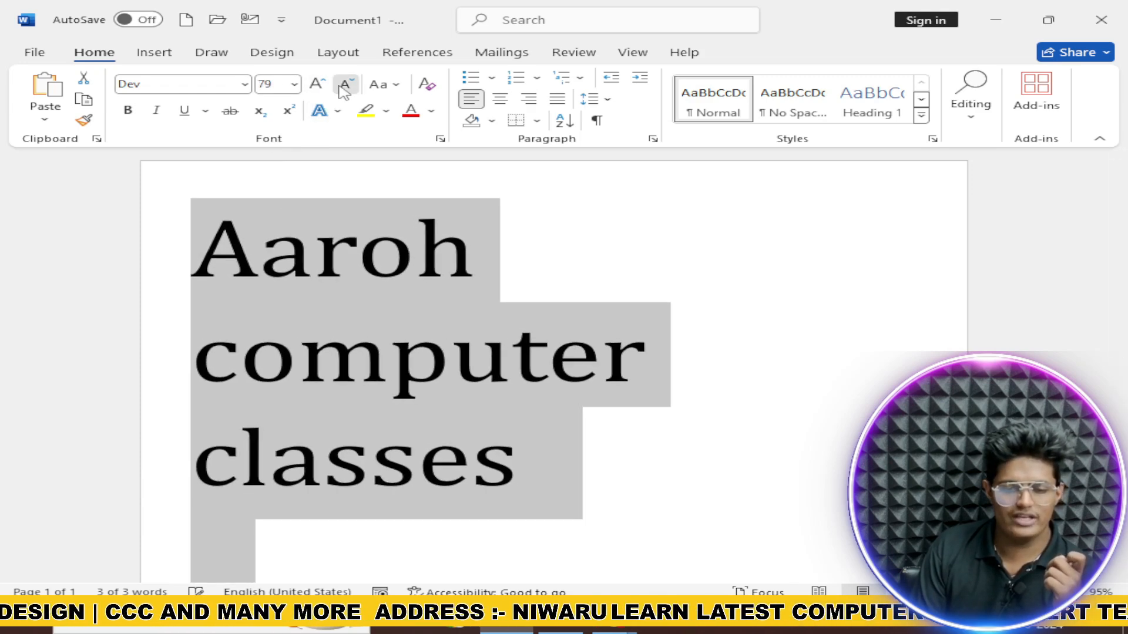
left_click(344, 86)
left_click(343, 86)
left_click(343, 86)
left_click(344, 86)
left_click(343, 86)
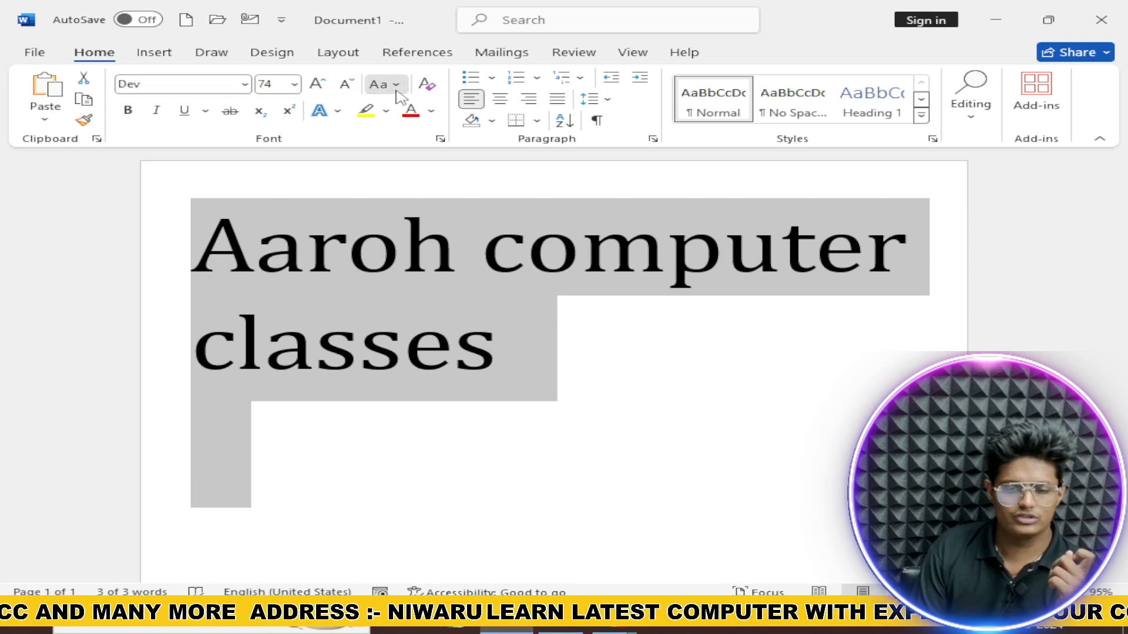
Step: Apply Sentence case, then lowercase, to the heading
left_click(396, 88)
left_click(403, 107)
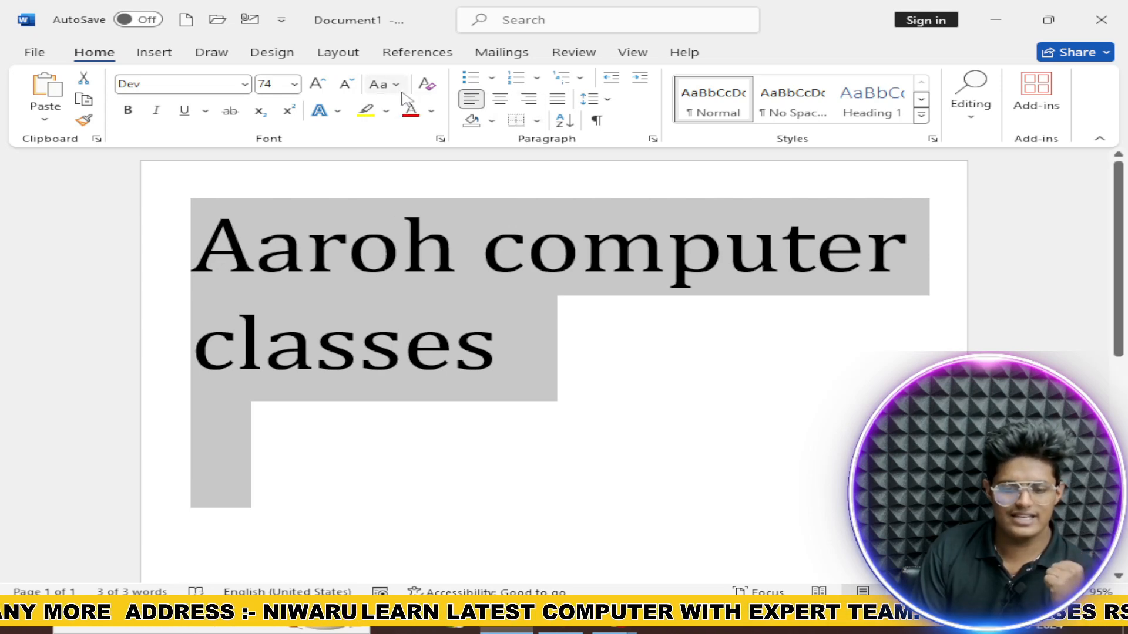
left_click(396, 85)
left_click(429, 130)
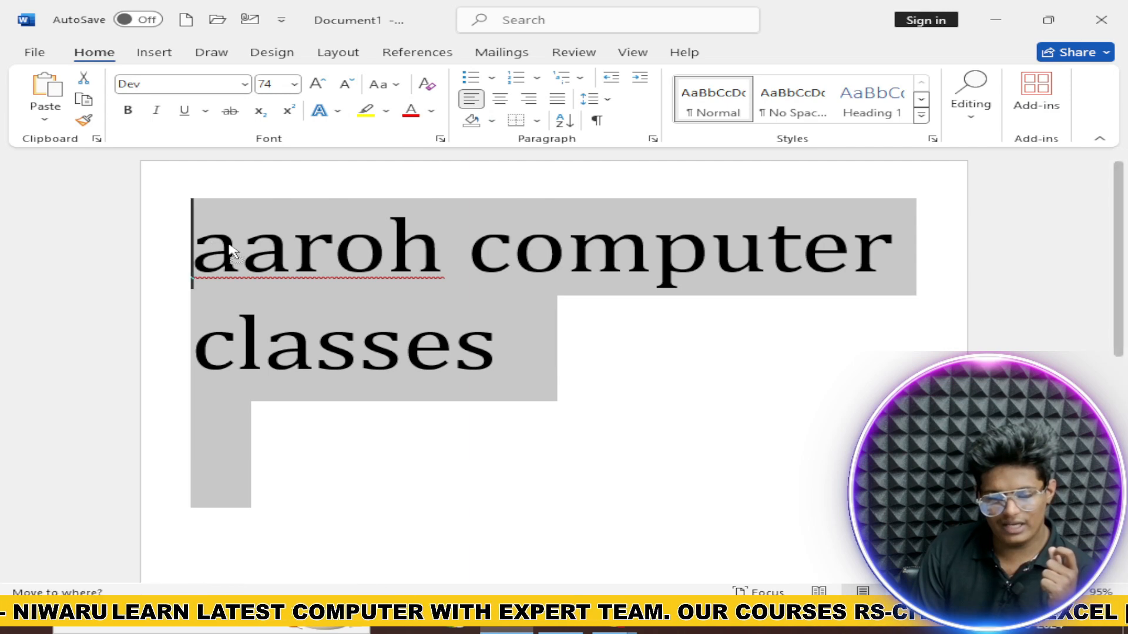
Step: Reselect all text and change the heading to UPPERCASE
left_click(219, 213)
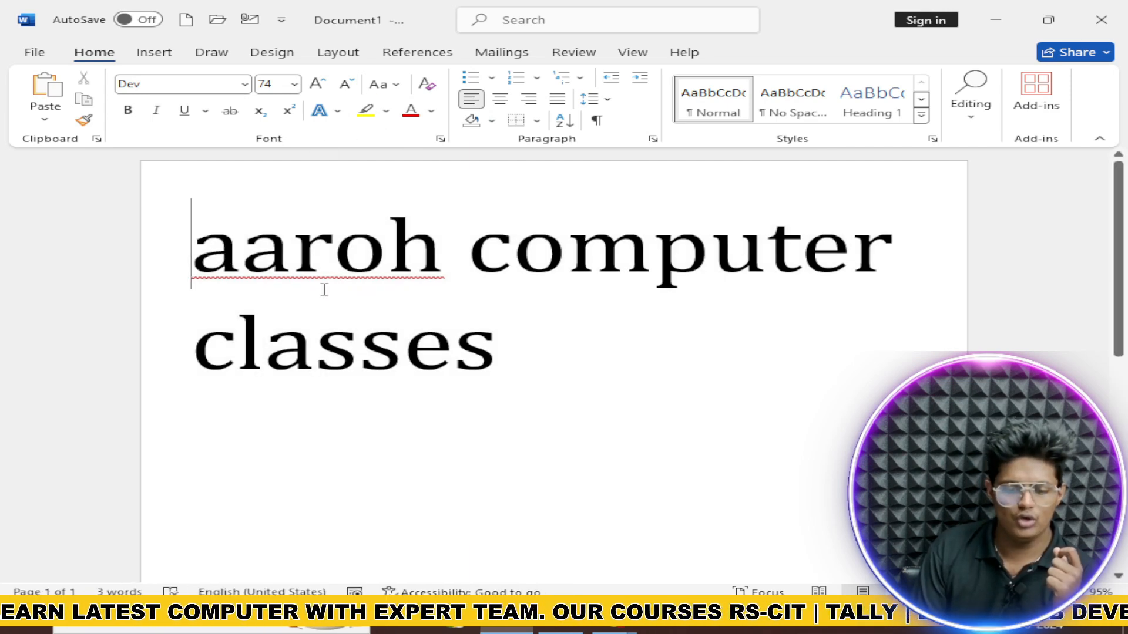
key("ctrl+a")
left_click(400, 85)
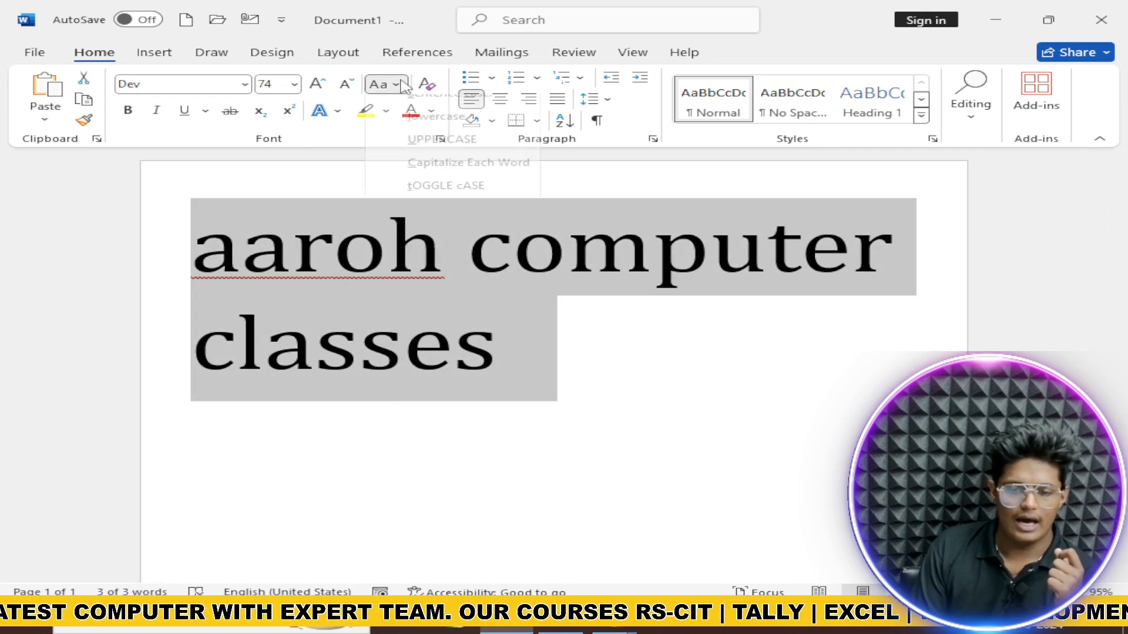
left_click(419, 153)
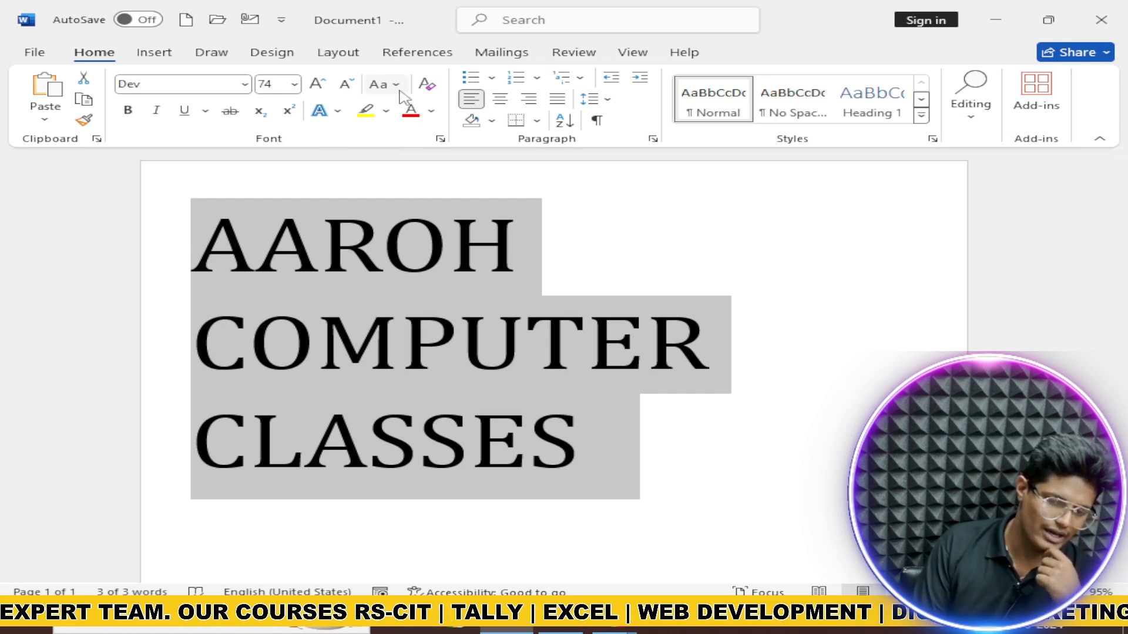
Step: Apply Capitalize Each Word, then tOGGLE cASE, and clear all formatting
left_click(383, 84)
left_click(462, 185)
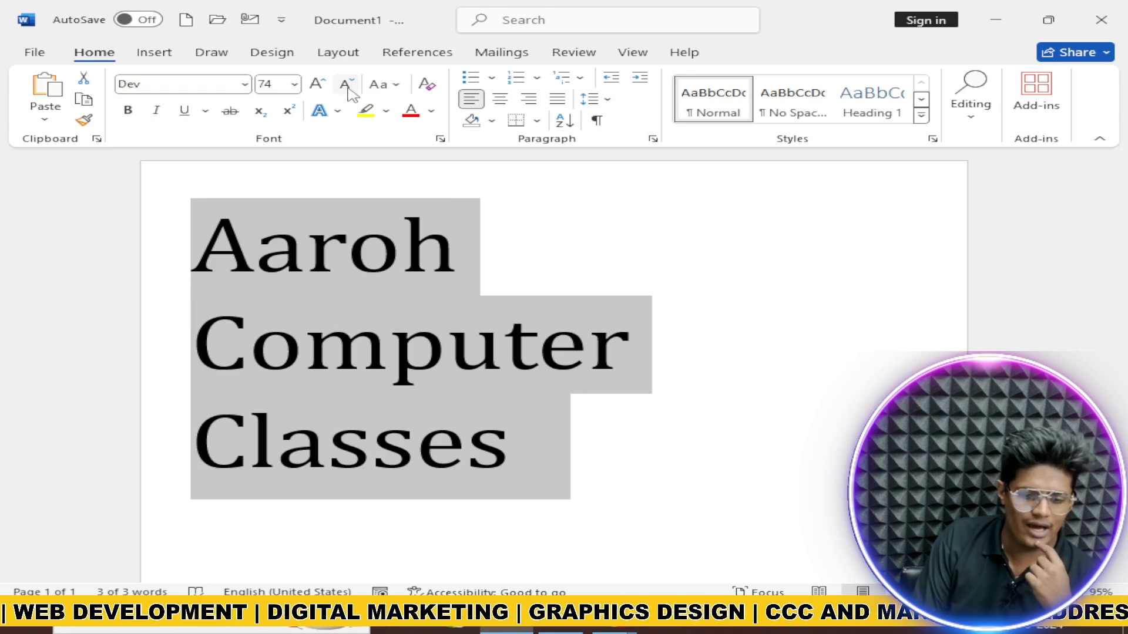
left_click(380, 84)
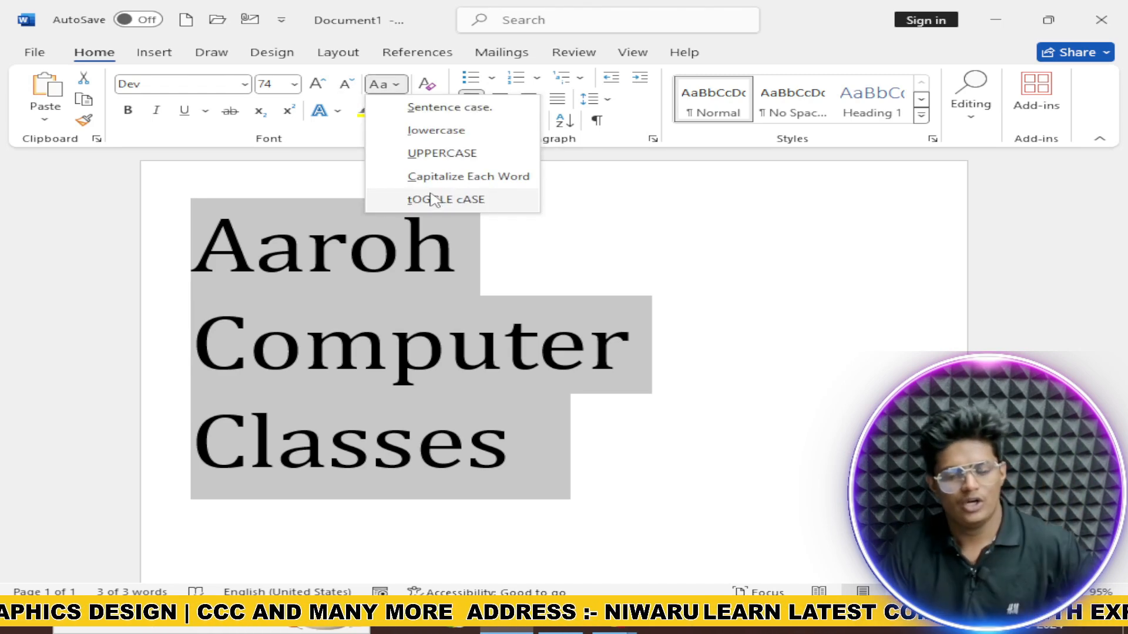
left_click(433, 199)
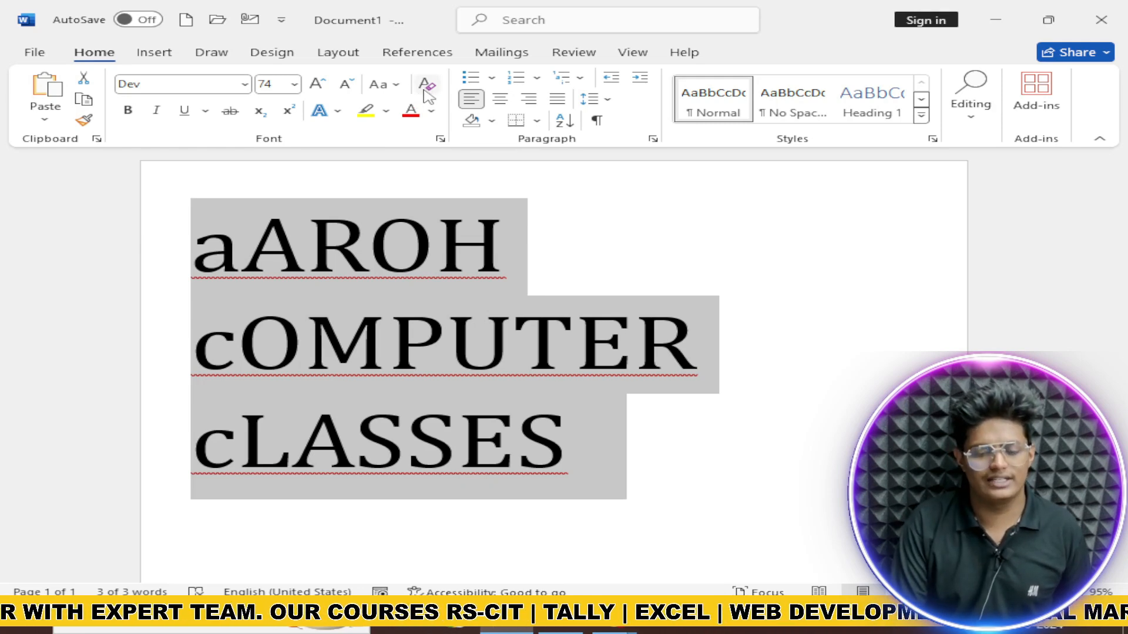
left_click(426, 88)
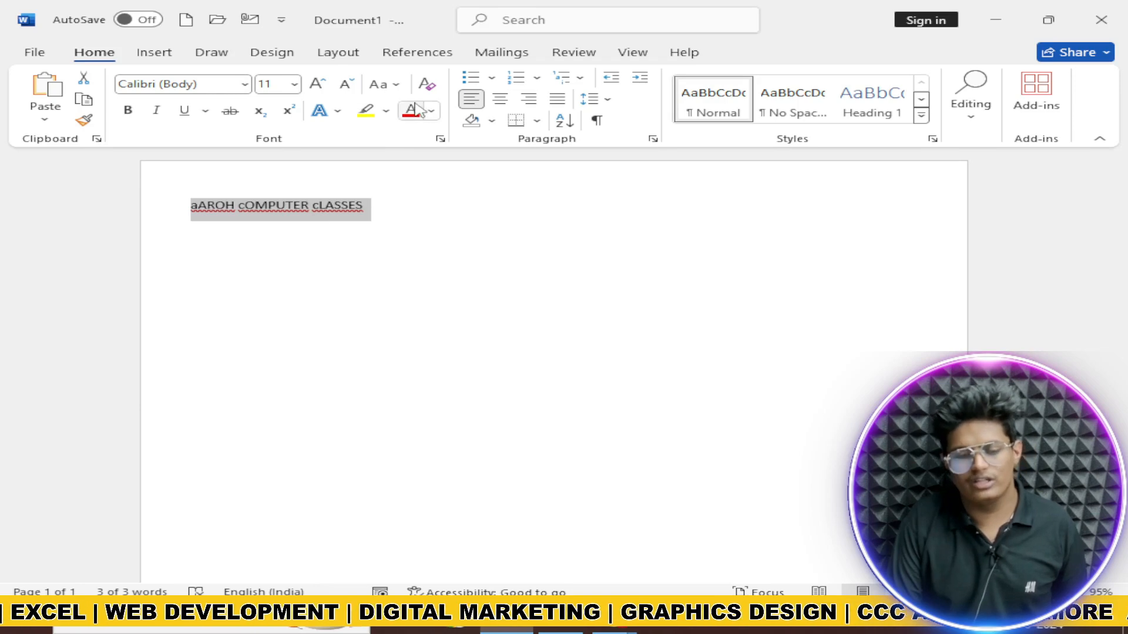
Step: Make the heading bold, italic, underlined, size 26 and all UPPERCASE
left_click(127, 109)
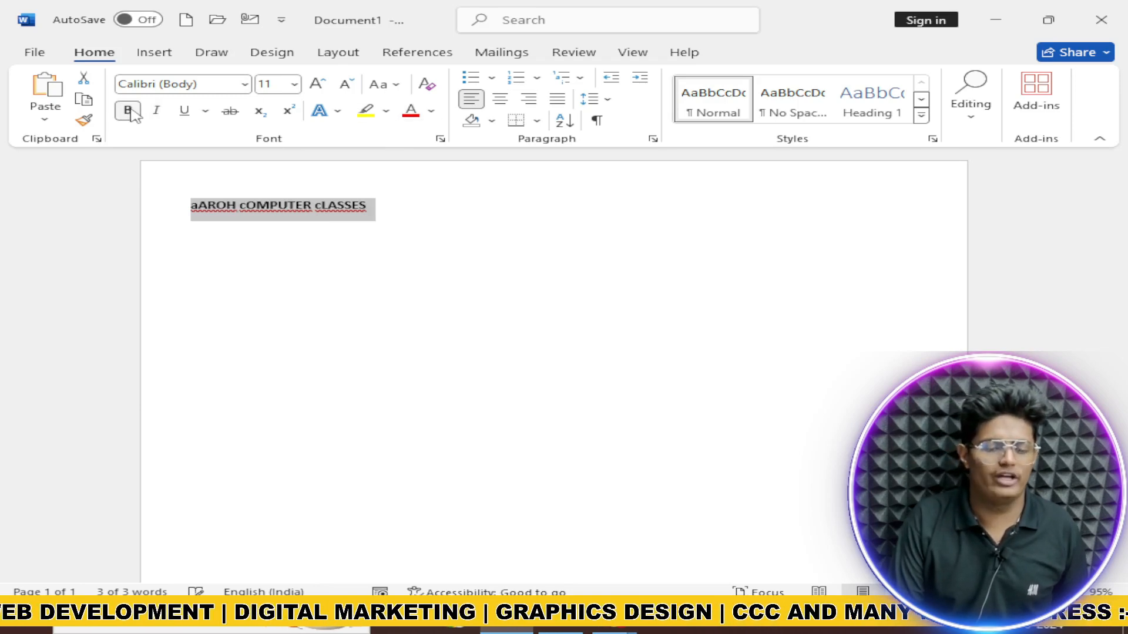
left_click(156, 111)
left_click(184, 112)
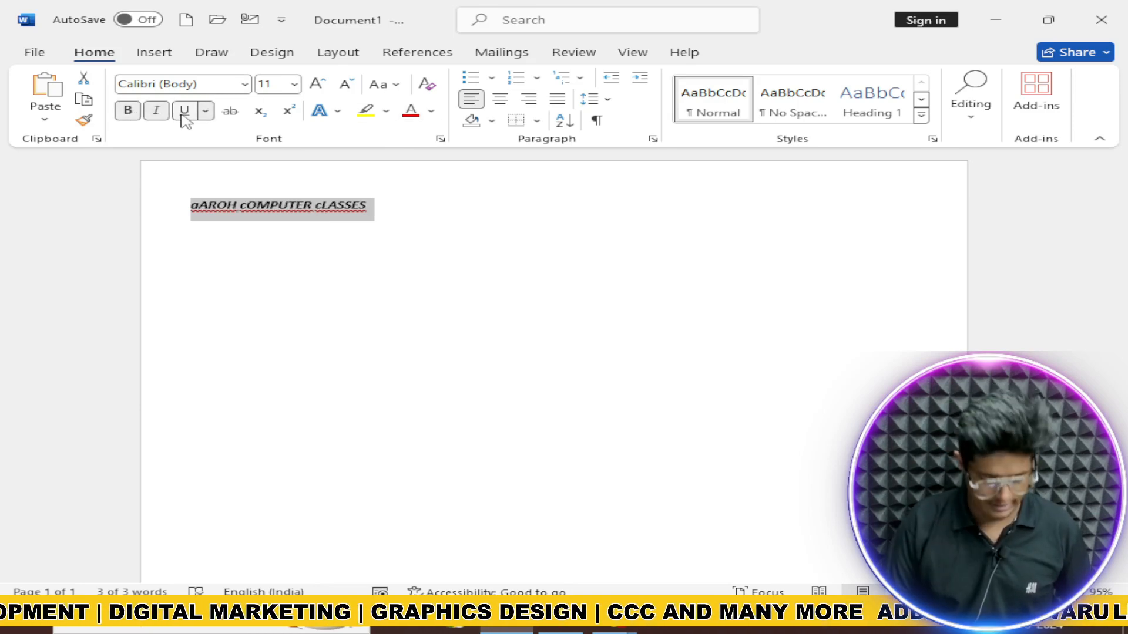
key("ctrl+shift+period")
key("ctrl+shift+period")
key("ctrl+shift+period")
key("ctrl+shift+period")
key("ctrl+shift+period")
key("ctrl+shift+period")
key("ctrl+shift+period")
key("ctrl+shift+period")
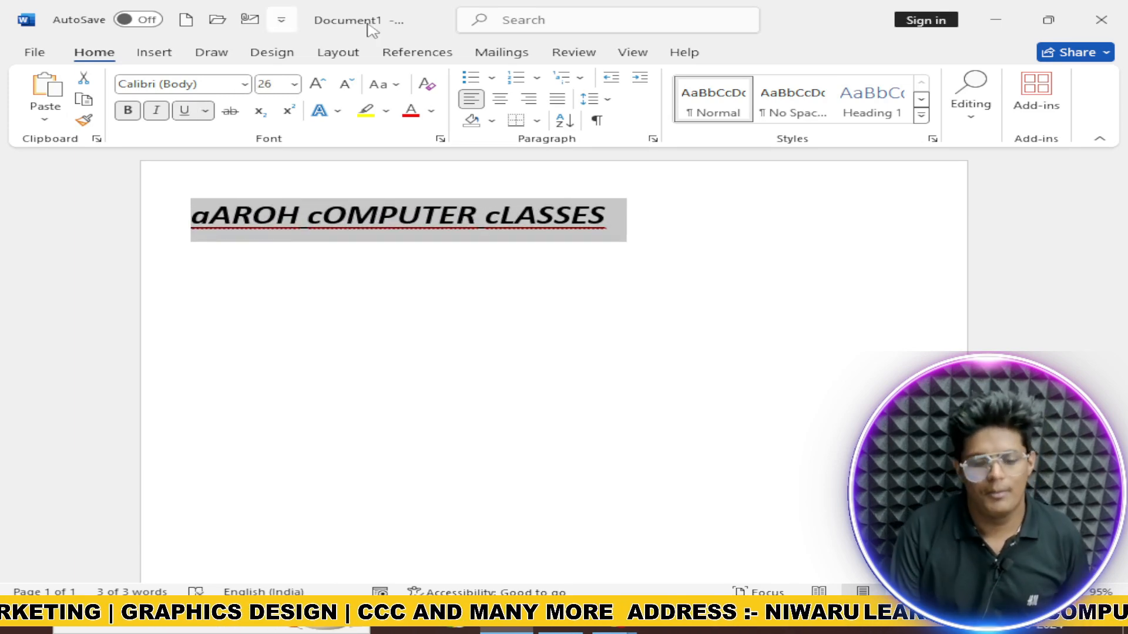
left_click(392, 84)
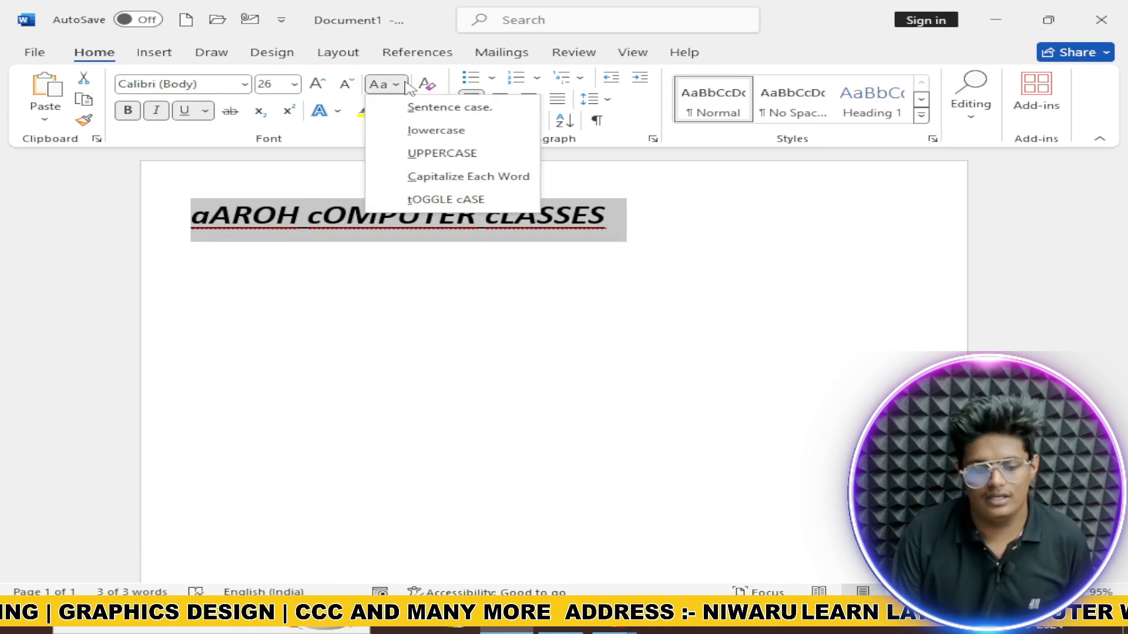
left_click(445, 163)
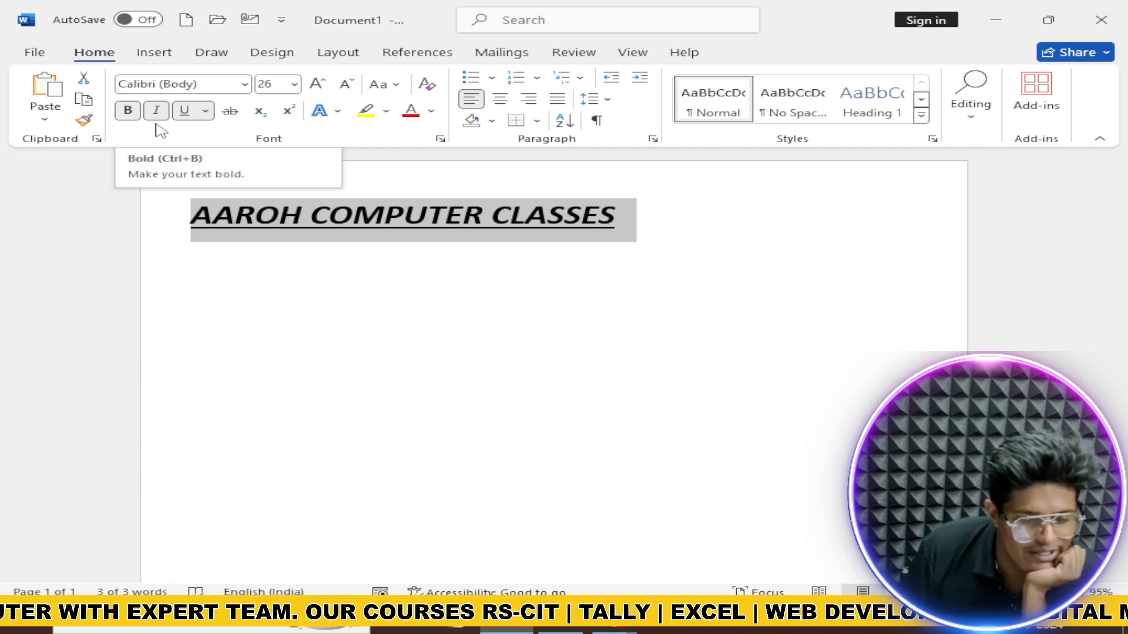
Step: Look through the underline styles and the More Underlines font dialog, then close it
left_click(205, 110)
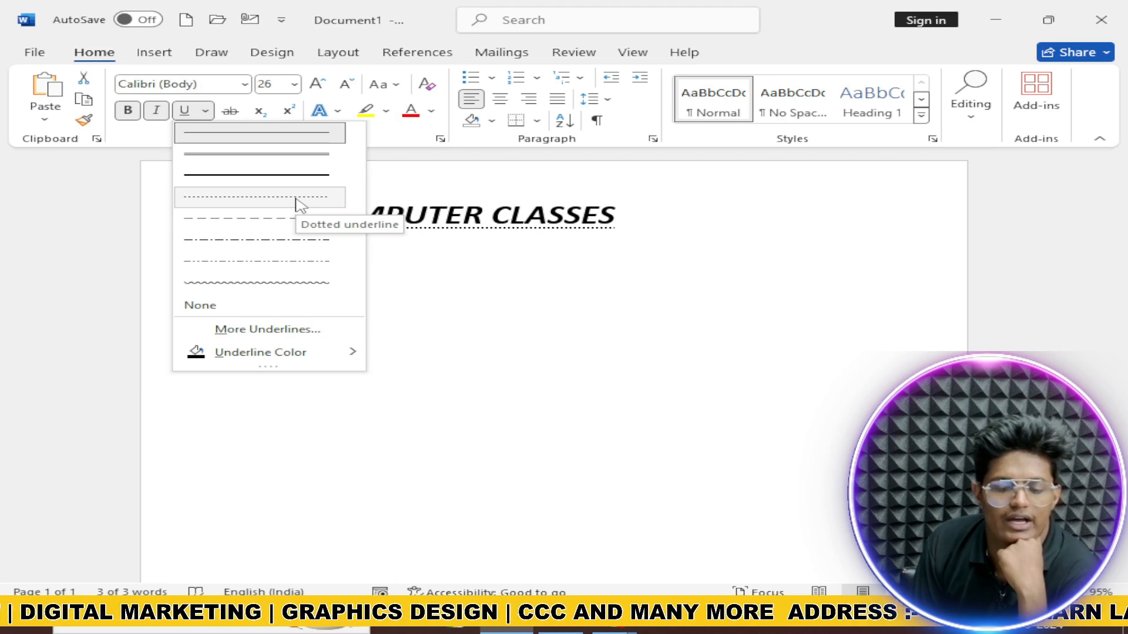
mouse_move(333, 356)
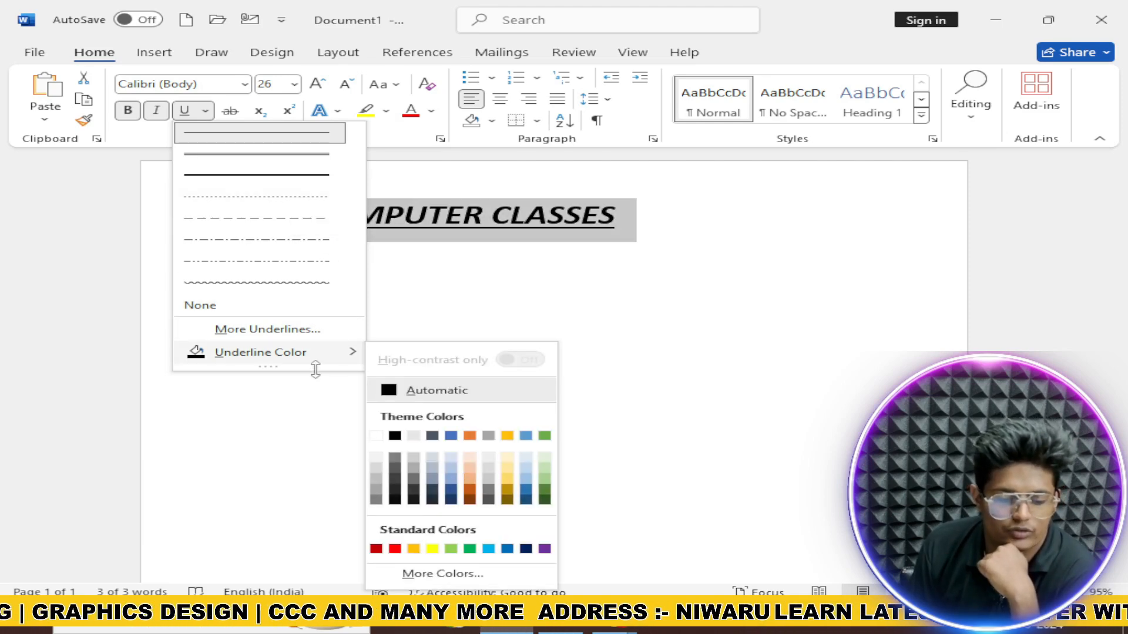
left_click(316, 330)
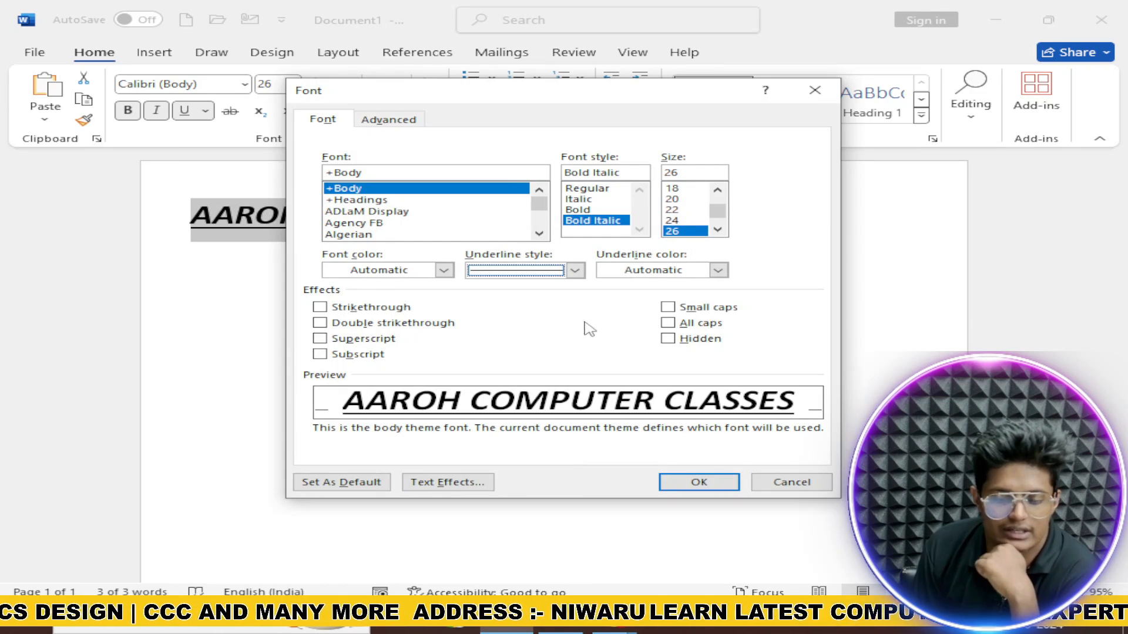
left_click(575, 270)
scroll(529, 341, "down", 5)
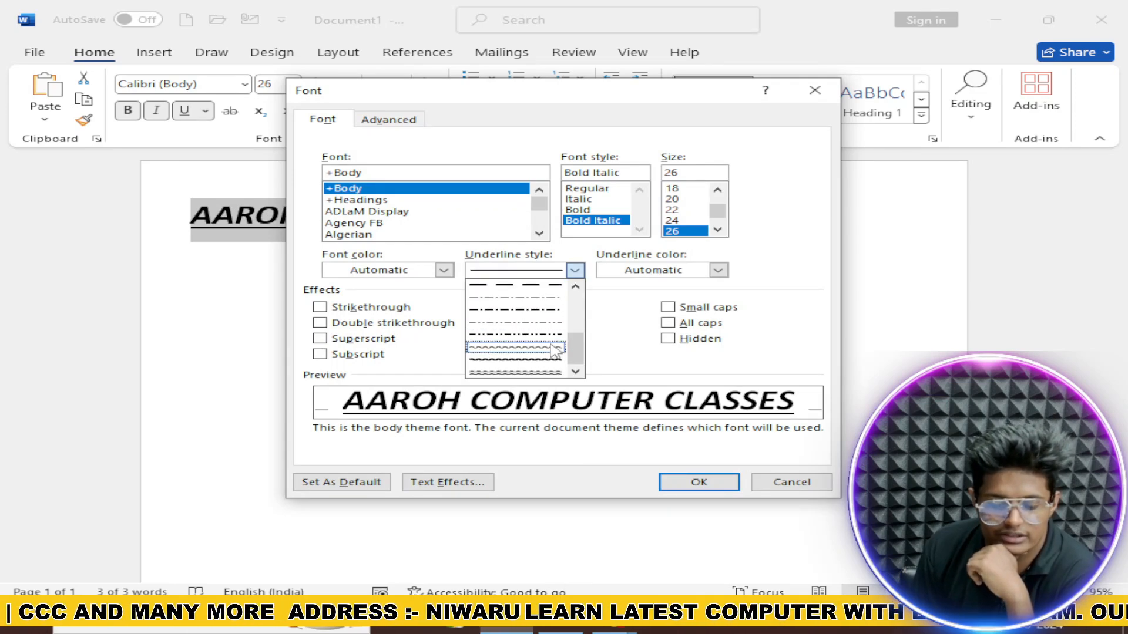
left_click(817, 98)
left_click(807, 97)
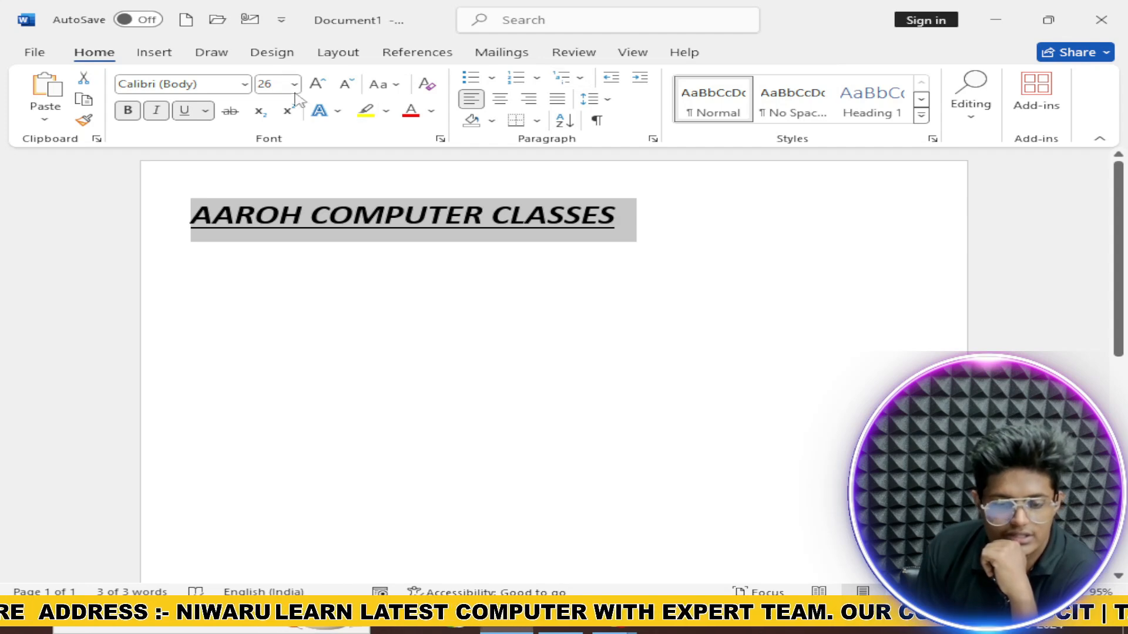
Step: Apply strikethrough to the heading, toggling it off and back on
left_click(230, 111)
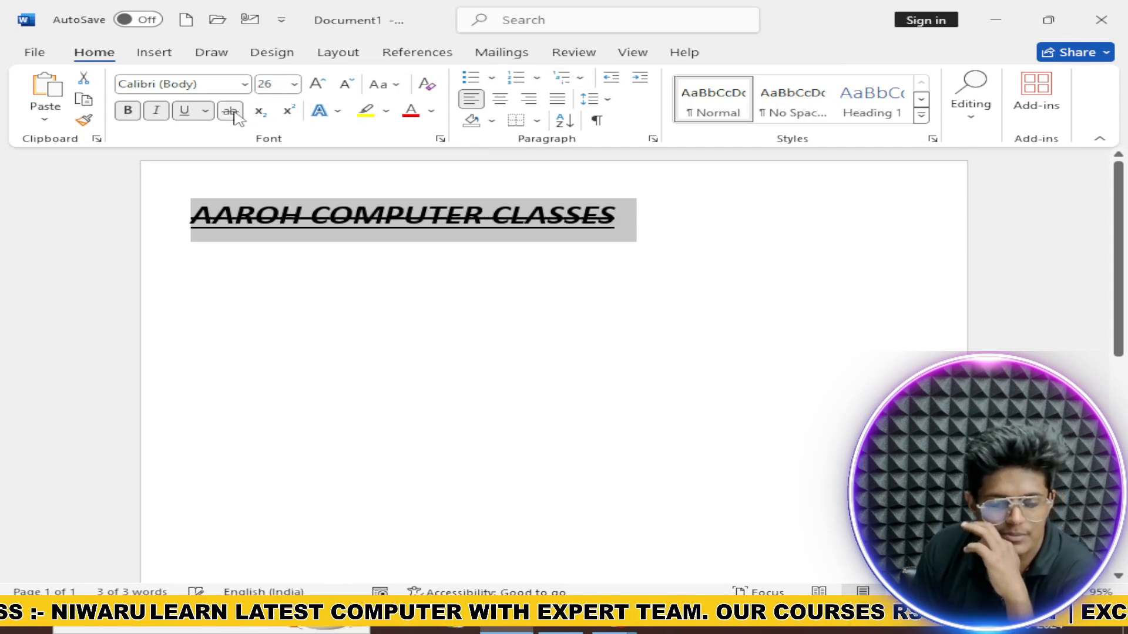
left_click(234, 113)
left_click(235, 114)
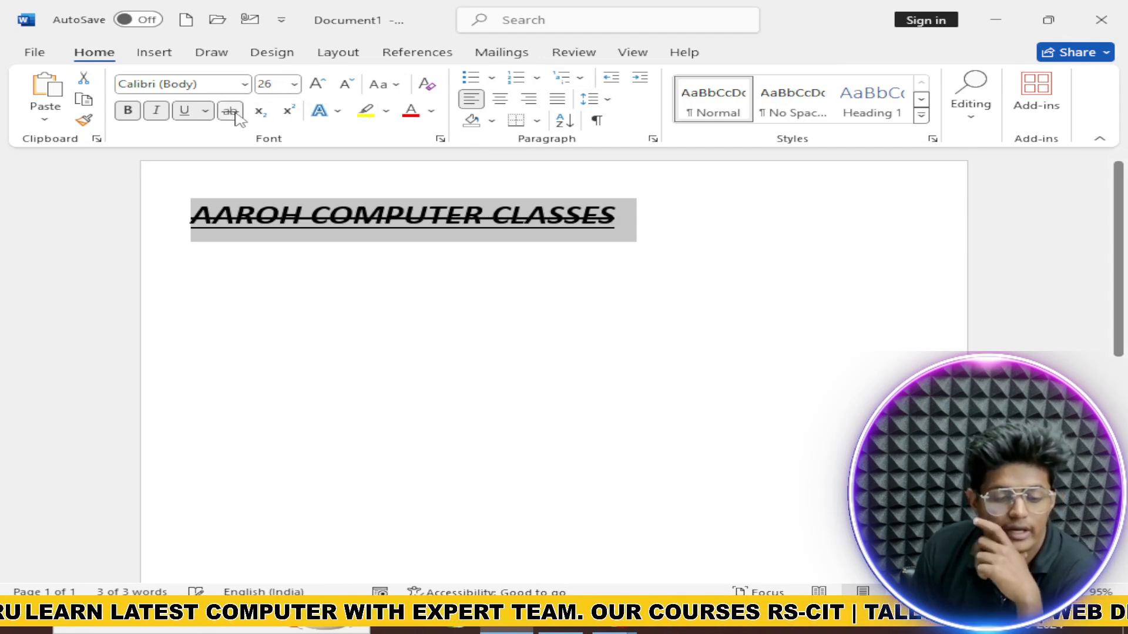
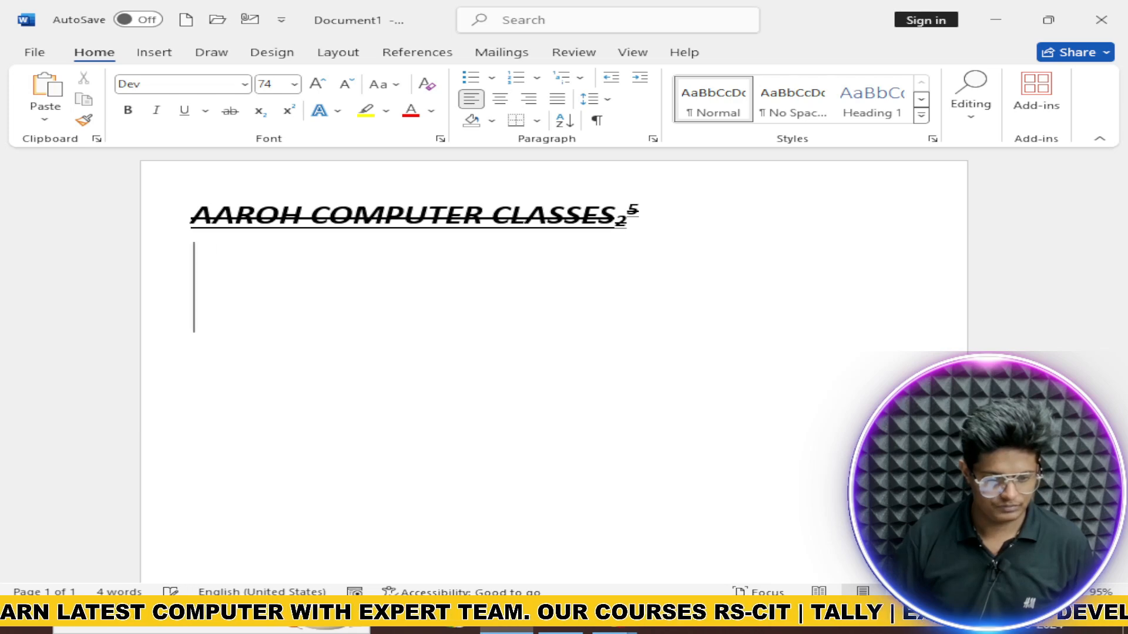
type("H")
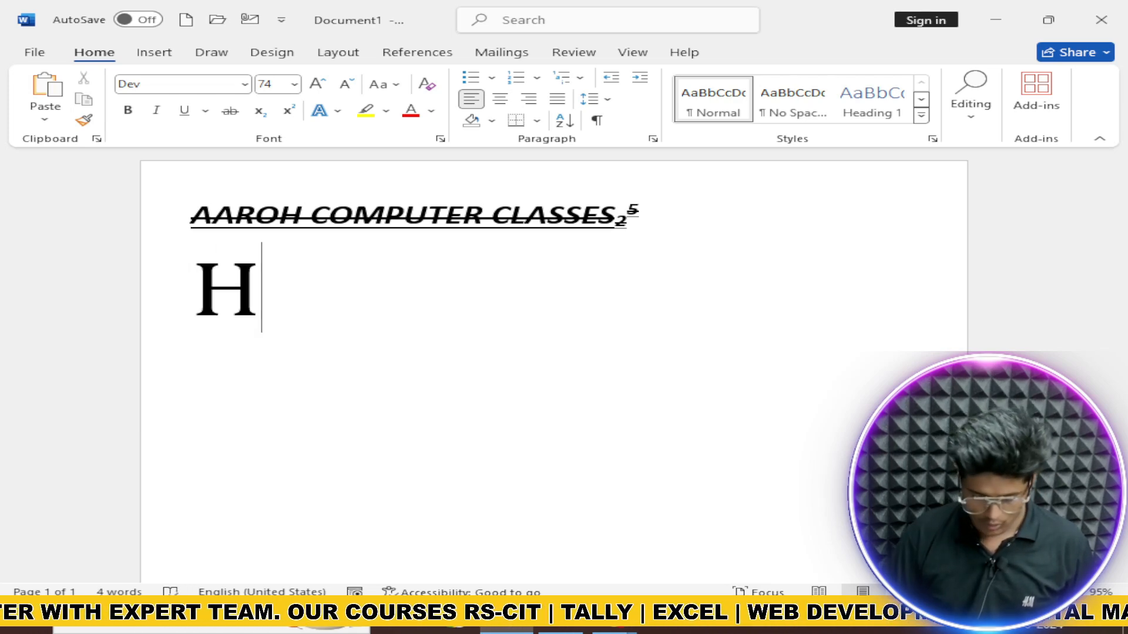
type("O")
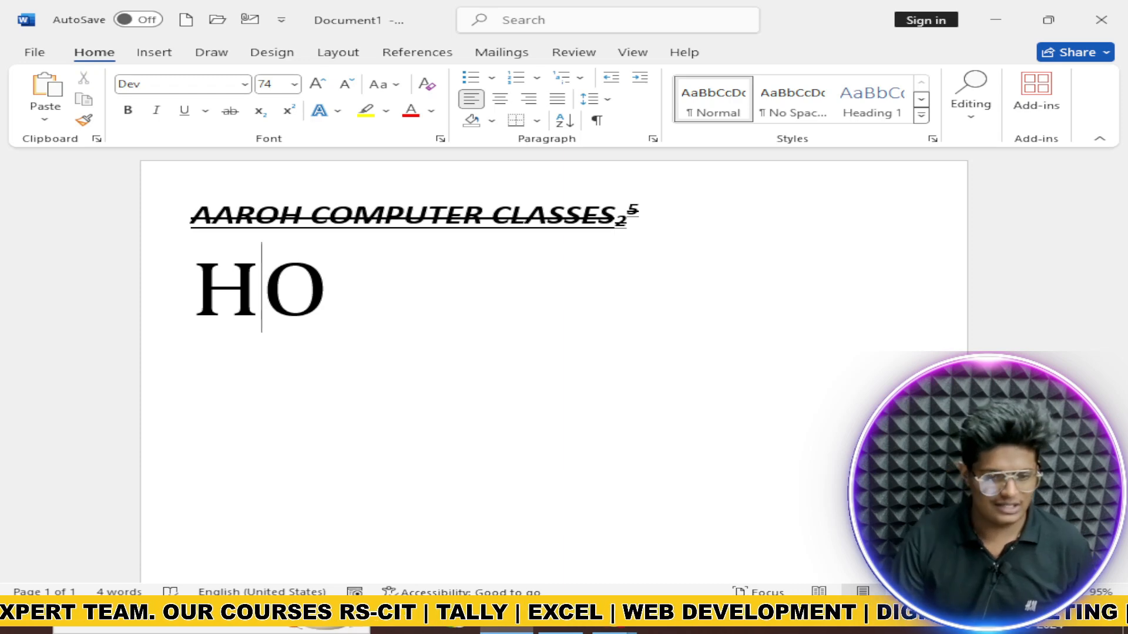
left_click(259, 111)
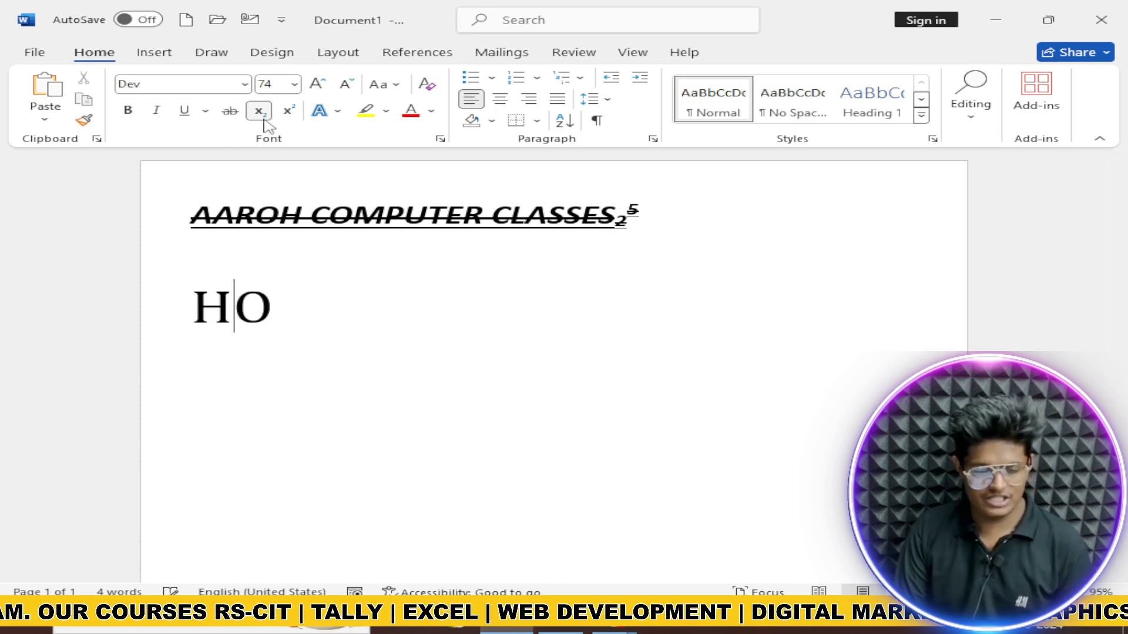
left_click(263, 119)
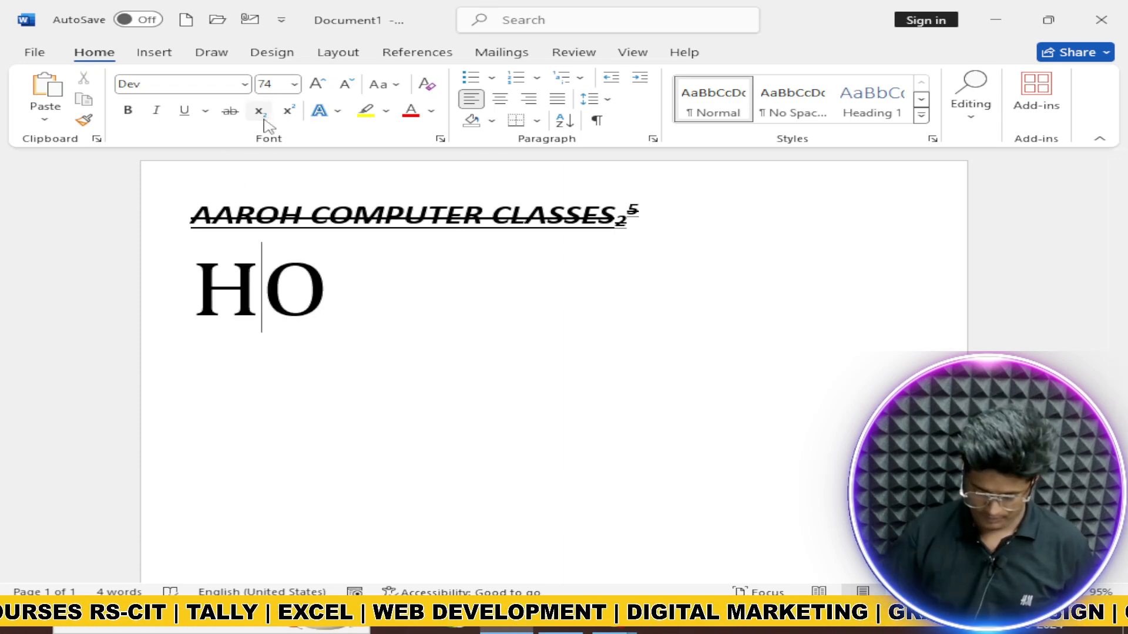
key("BackSpace")
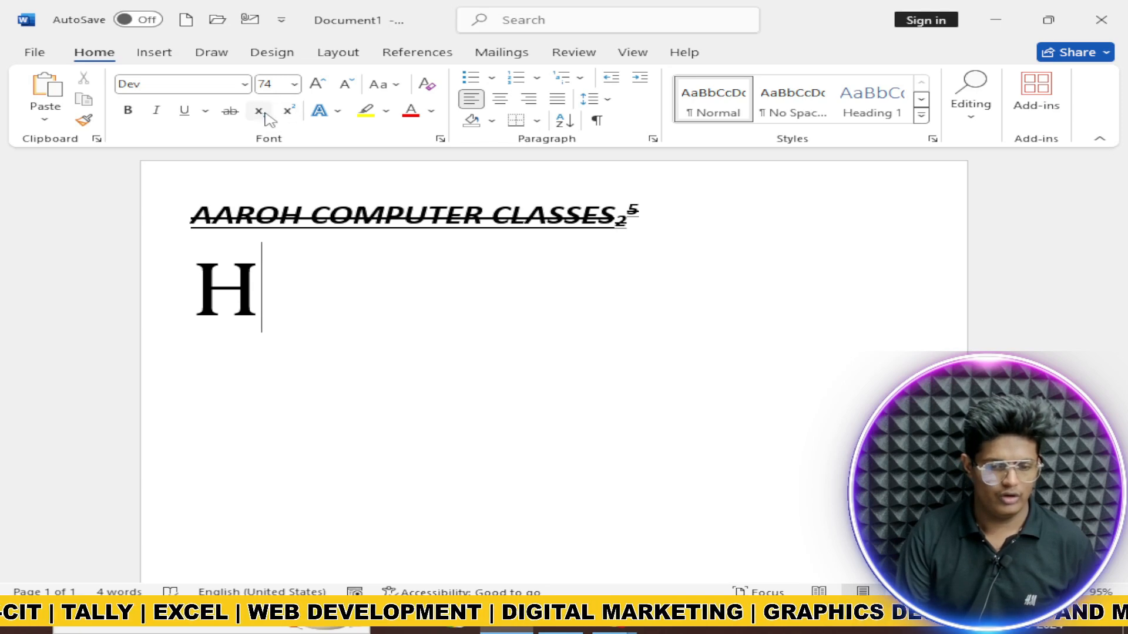
left_click(270, 120)
type("2")
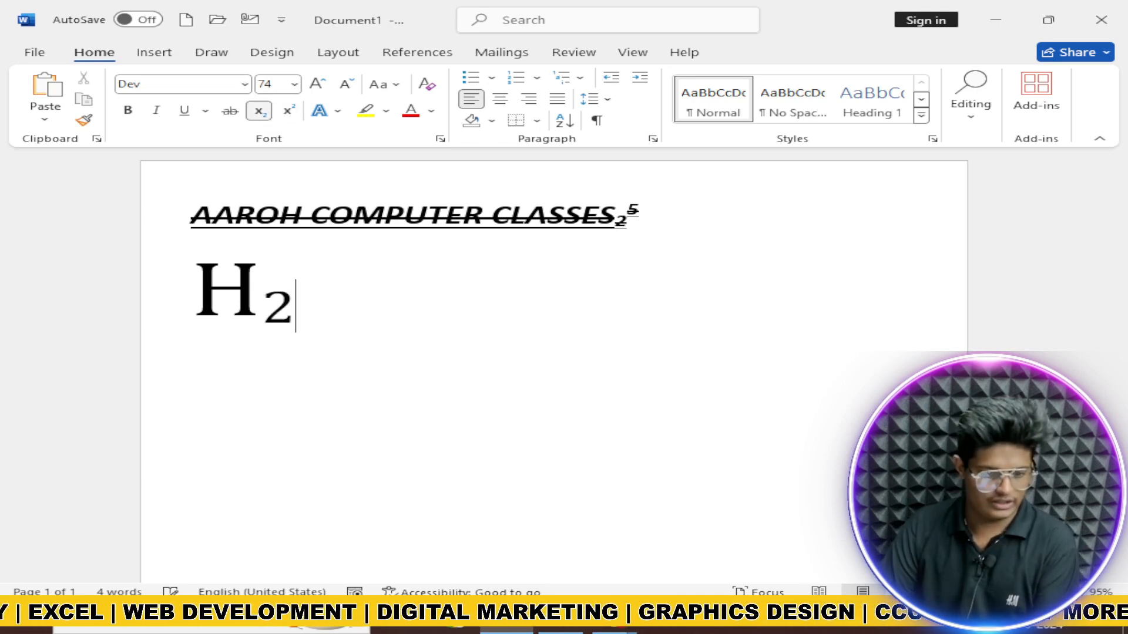
left_click(268, 115)
type("O")
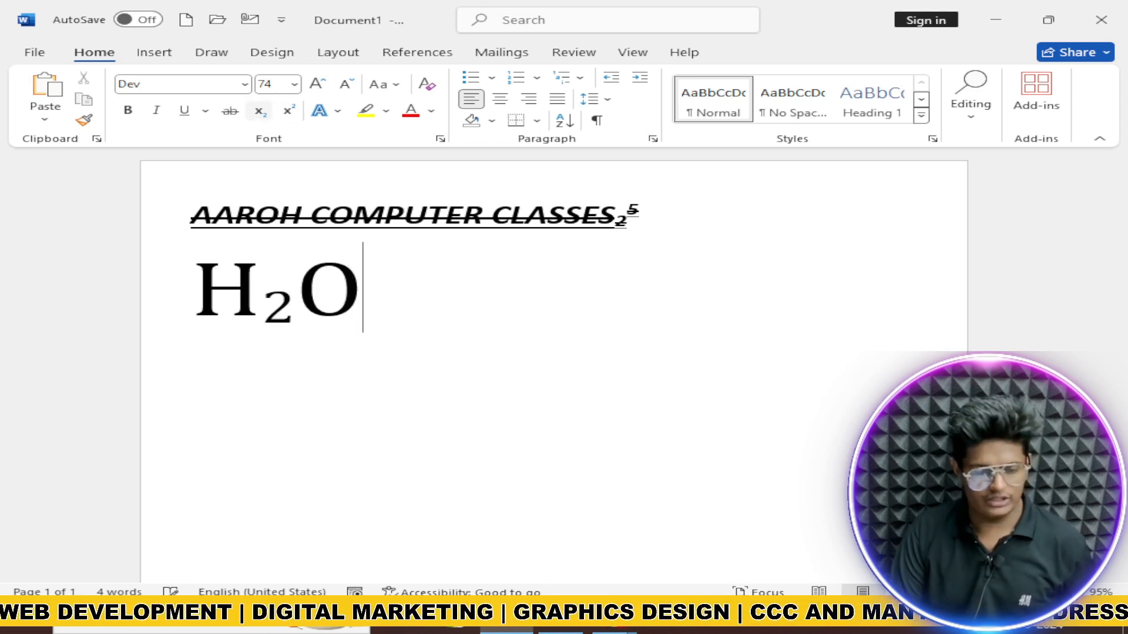
left_click_drag(267, 318, 294, 317)
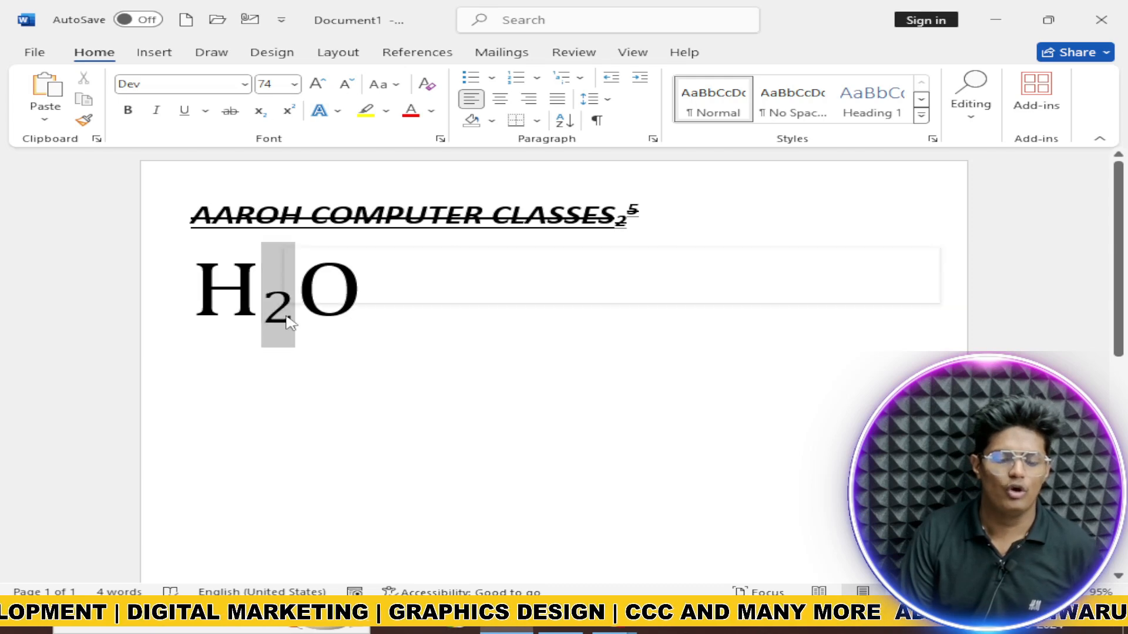
left_click(348, 329)
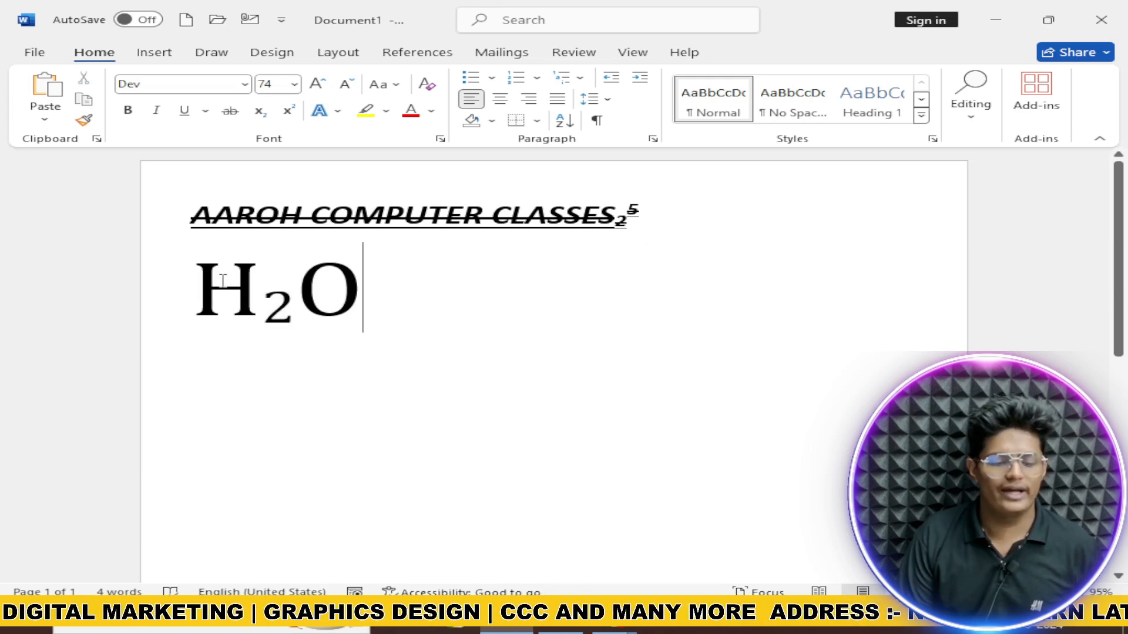
left_click_drag(200, 289, 390, 305)
Step: Replace the selected H₂O with X followed by a superscript 2
key("BackSpace")
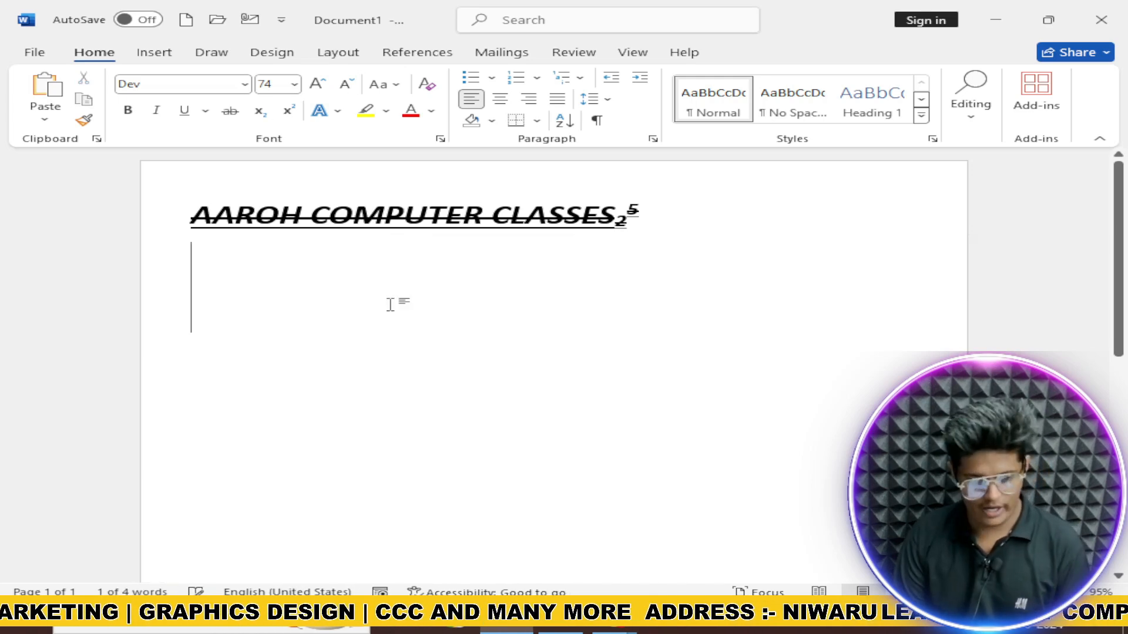
type("X")
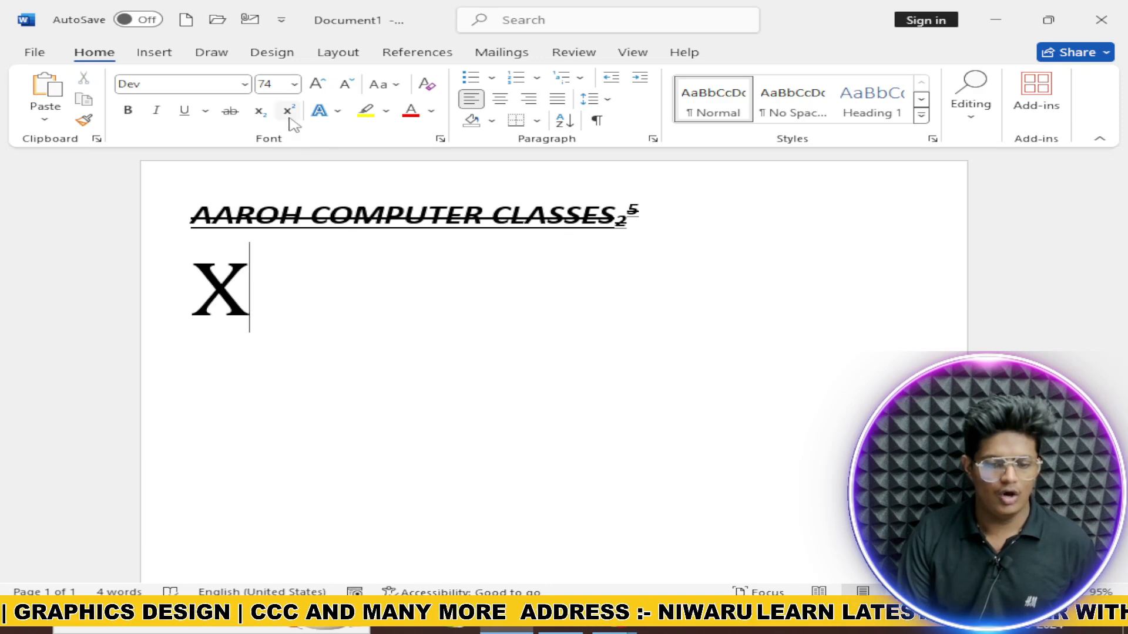
left_click(289, 117)
type("2")
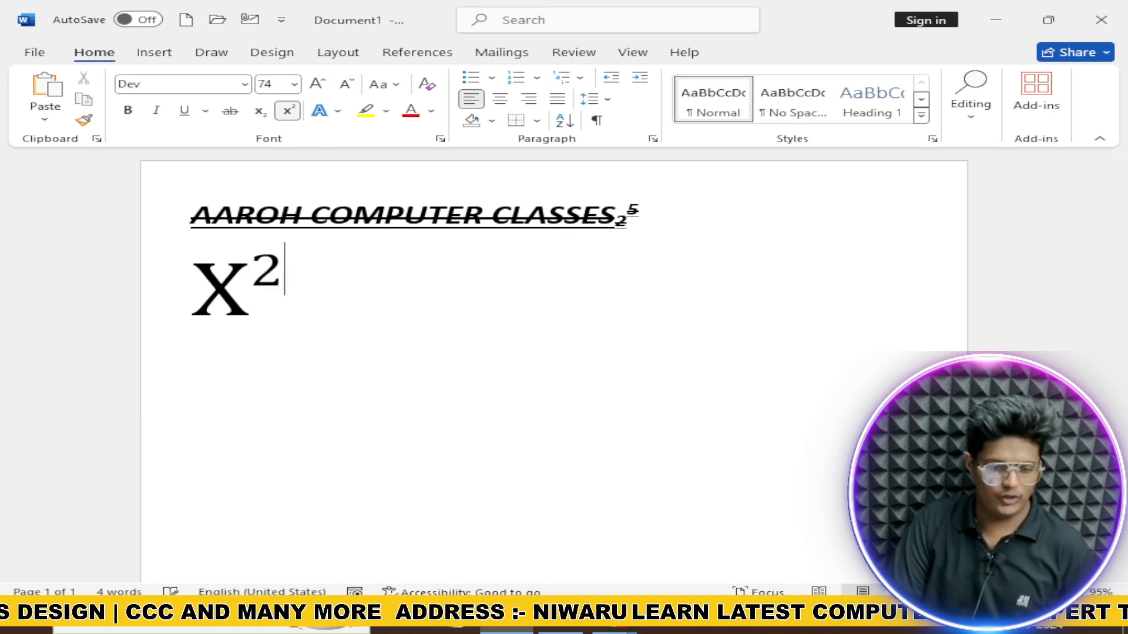
Step: Select X² and browse the Text Effects gallery, closing it without applying an effect
left_click(320, 111)
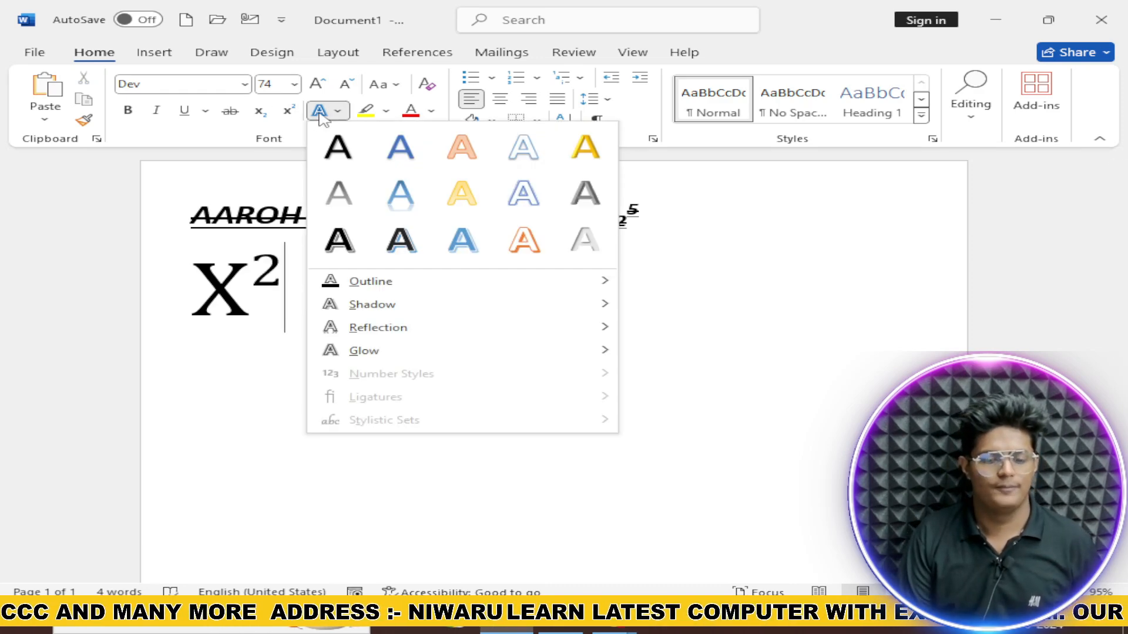
left_click(208, 270)
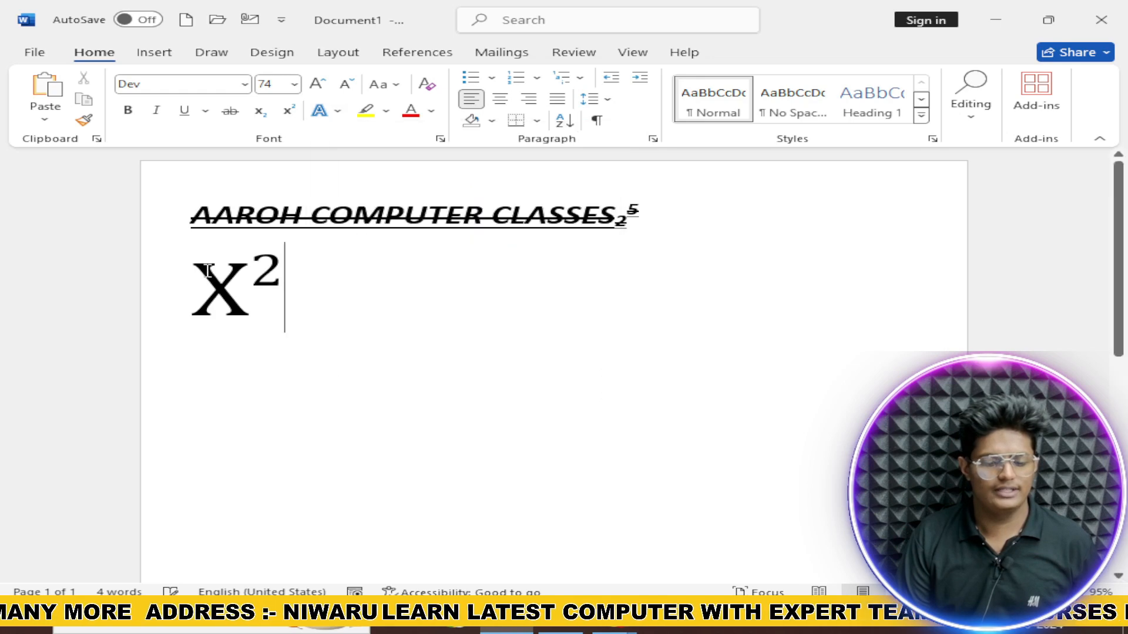
left_click_drag(196, 283, 289, 290)
left_click(320, 111)
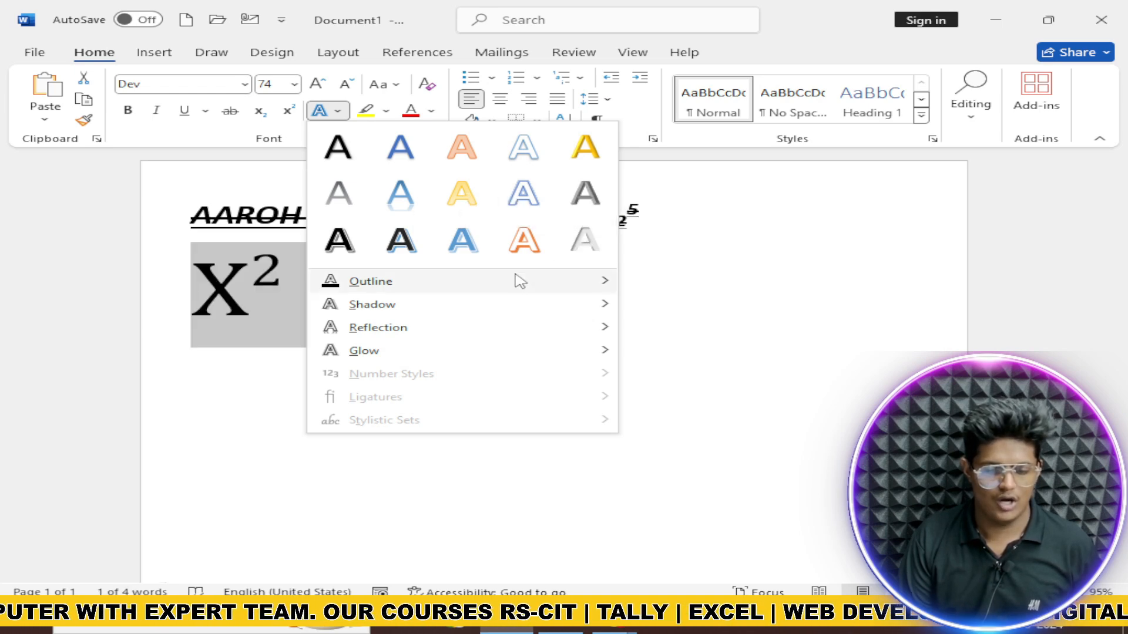
mouse_move(480, 313)
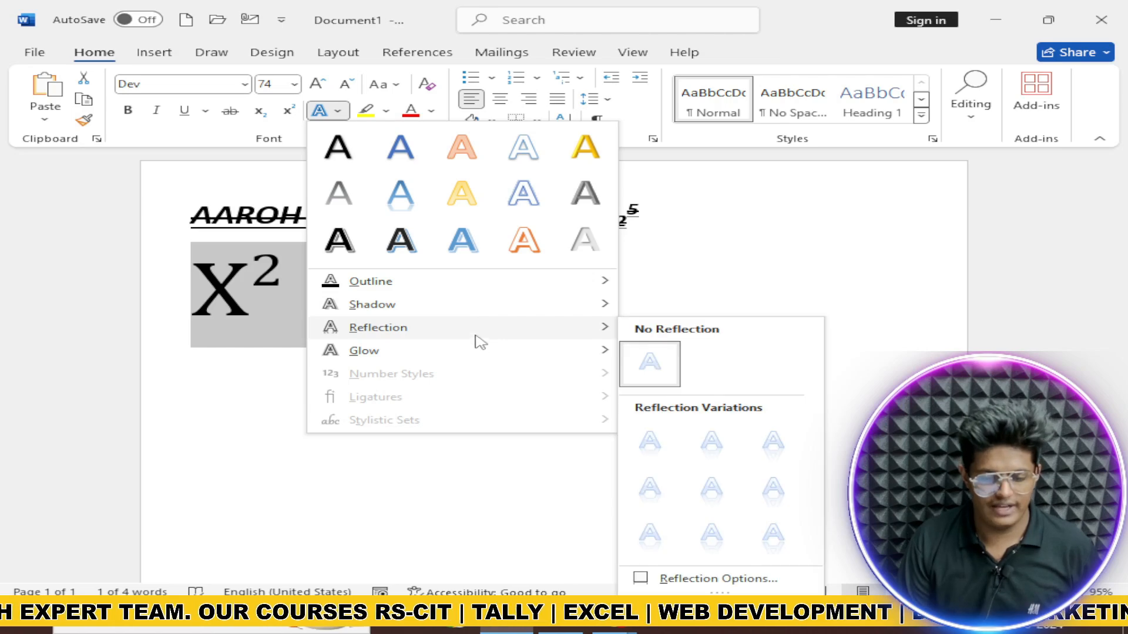
mouse_move(480, 356)
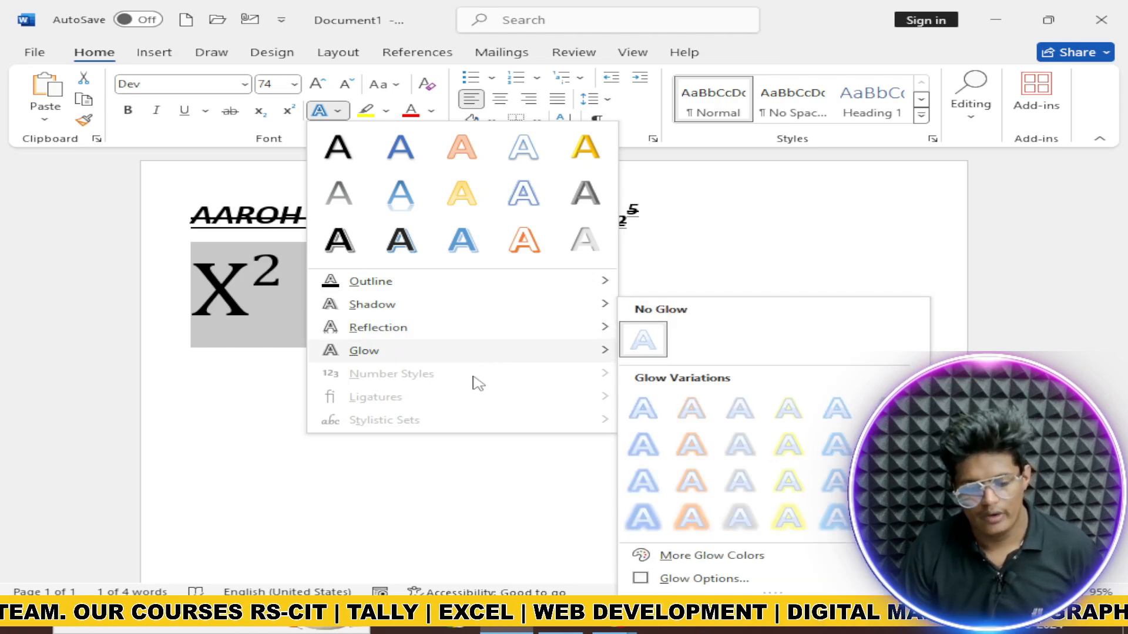
left_click(644, 277)
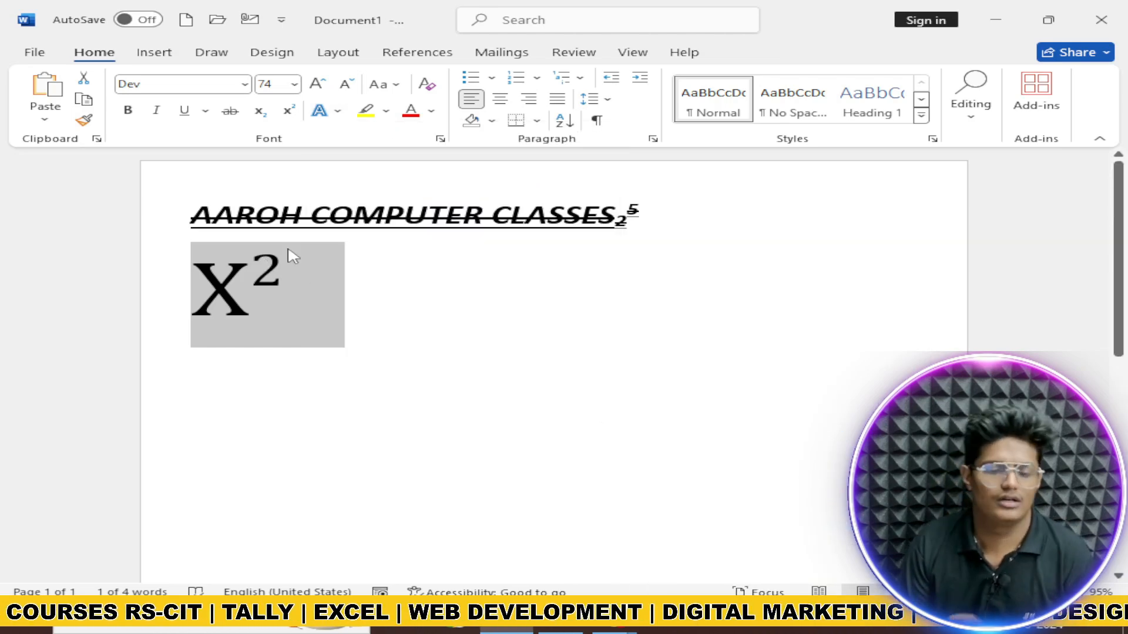
Step: Give X² a yellow text highlight
left_click(387, 111)
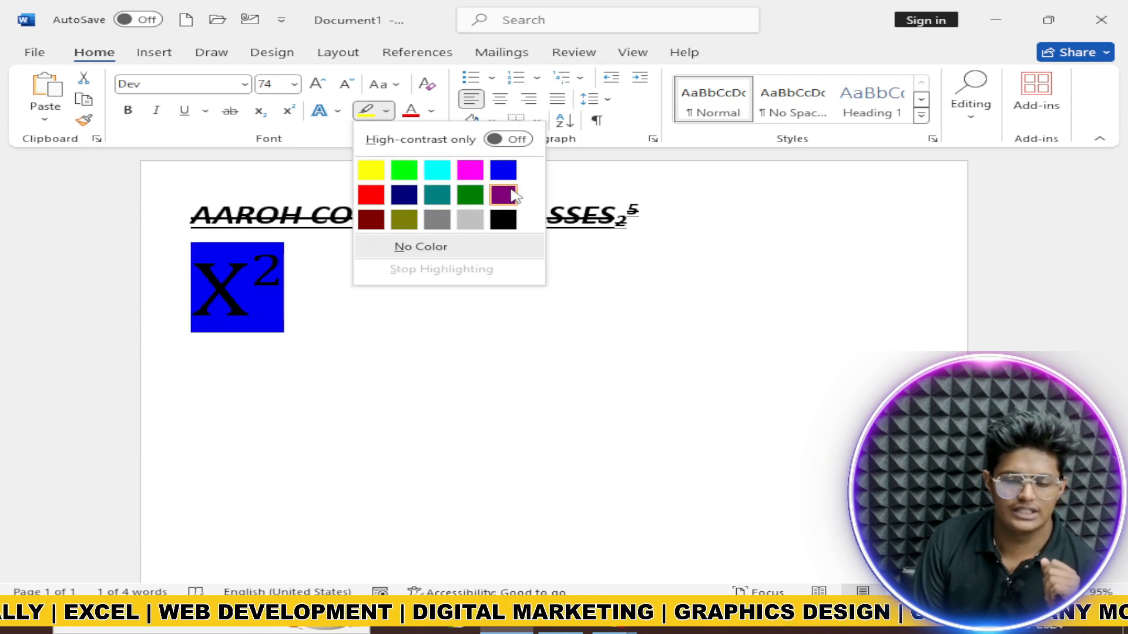
left_click(372, 170)
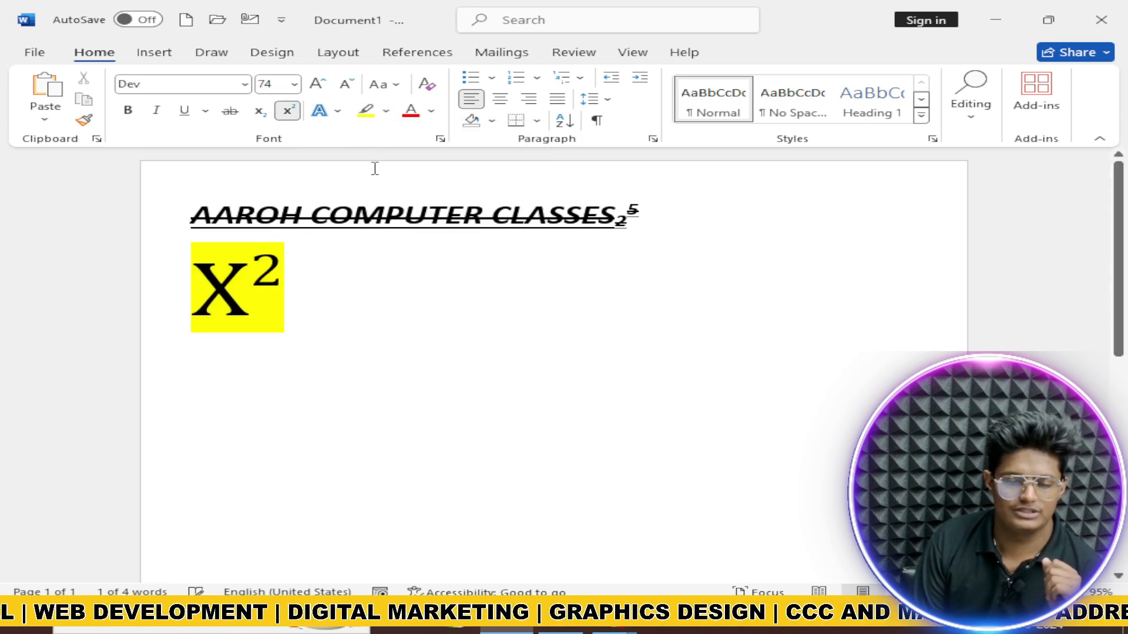
left_click(429, 117)
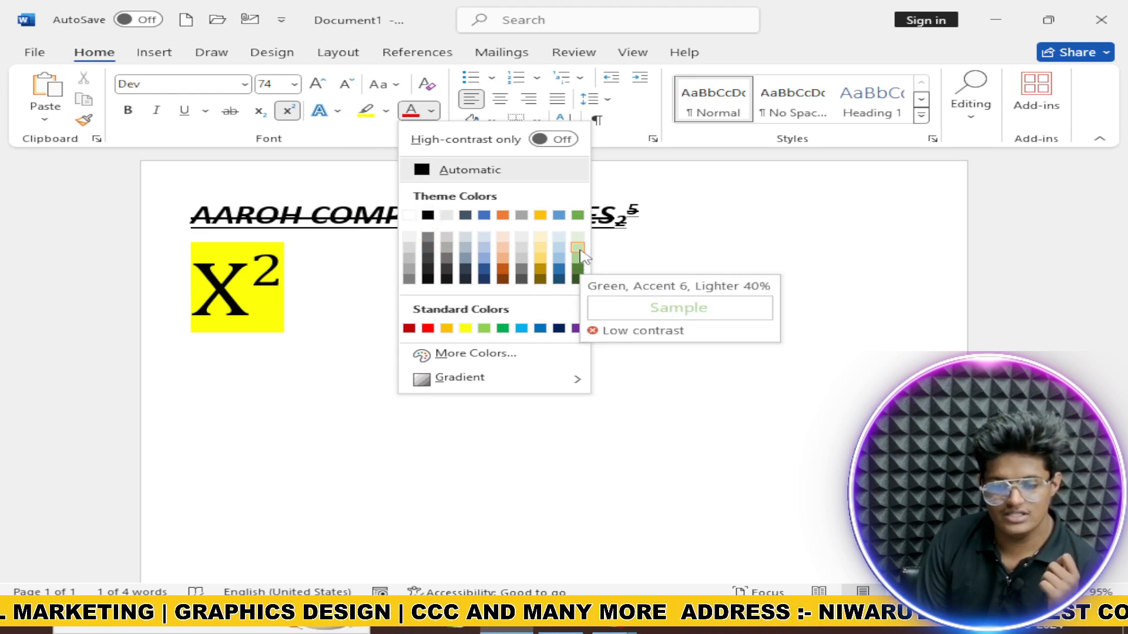
left_click(329, 267)
Step: Colour X² dark green and turn superscript off after it
left_click_drag(202, 283, 294, 301)
left_click(431, 111)
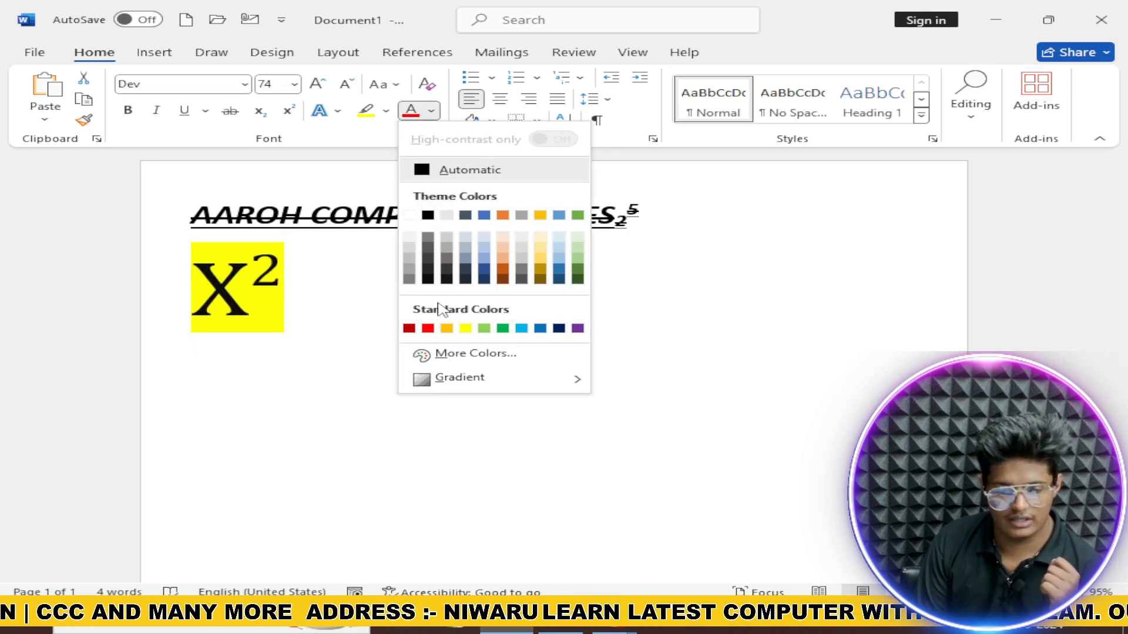
left_click(577, 280)
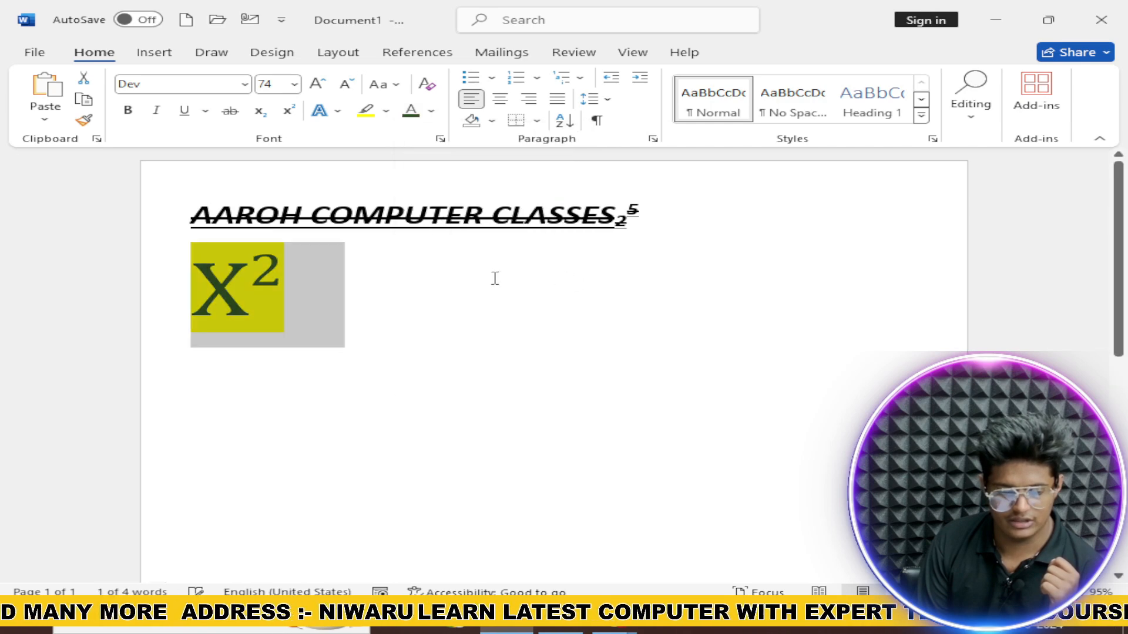
left_click(427, 284)
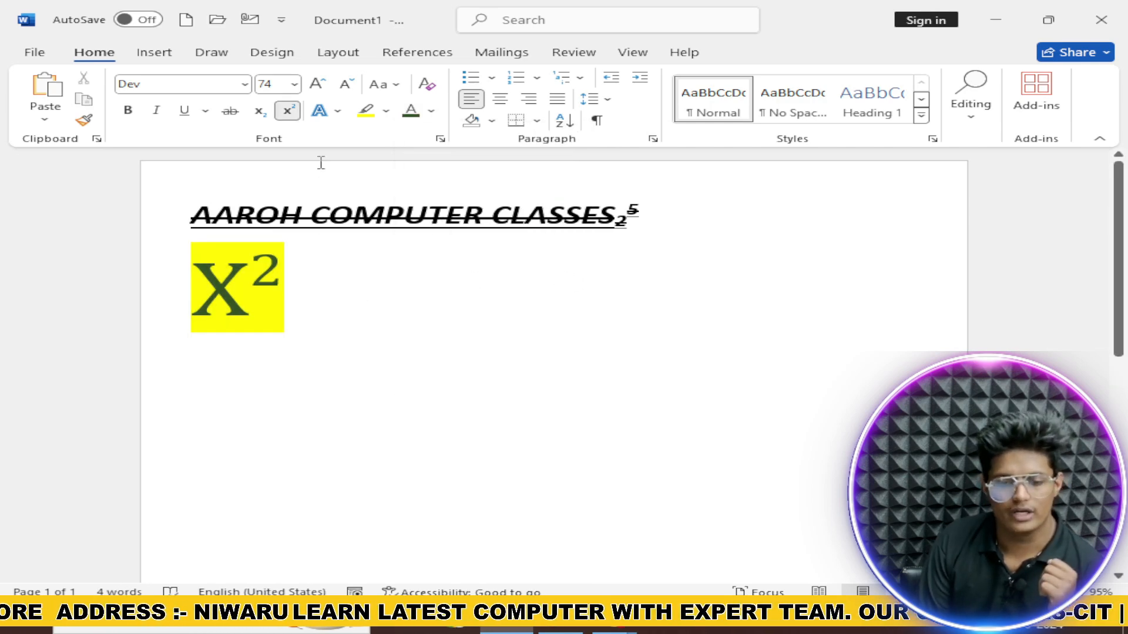
left_click(291, 114)
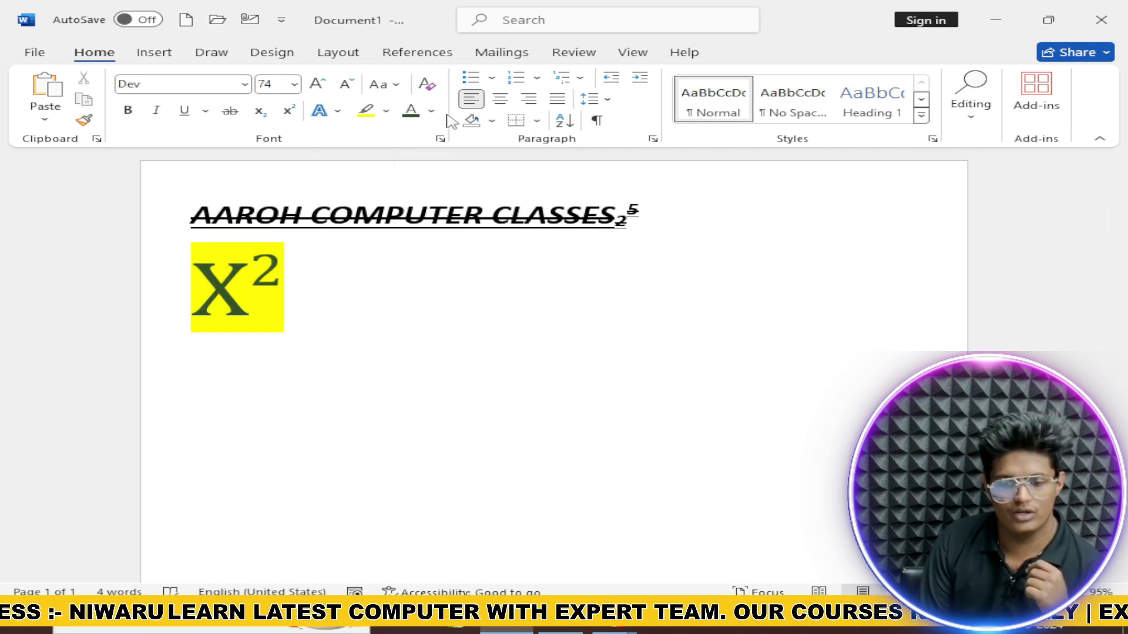
Step: Toggle a bullet on and off the X² line, leaving it unbulleted
left_click(474, 81)
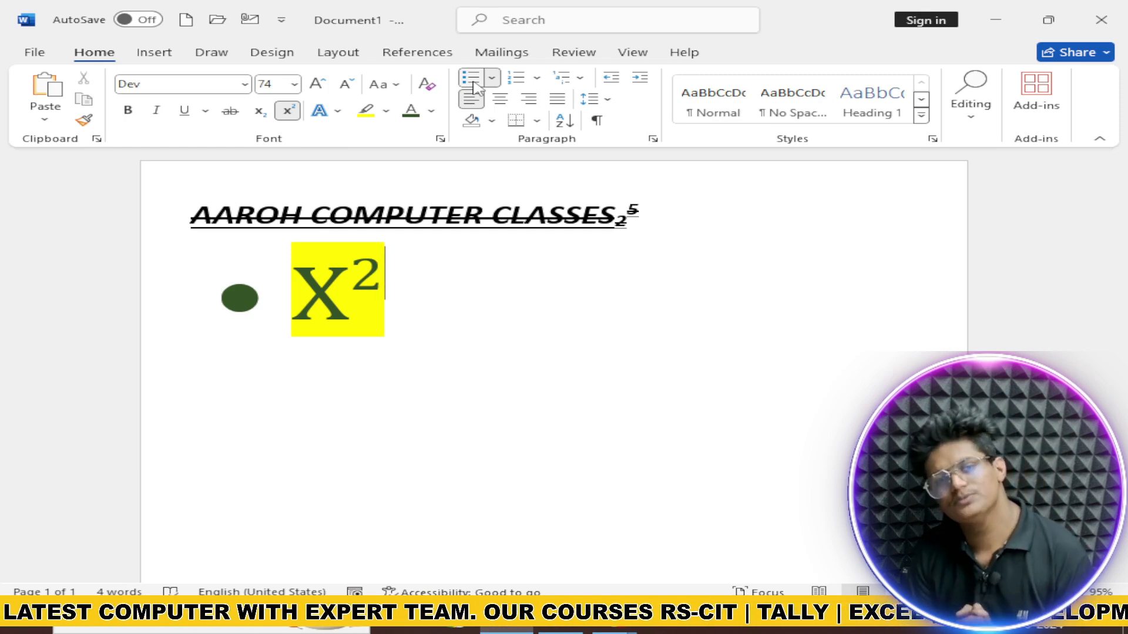
left_click(473, 82)
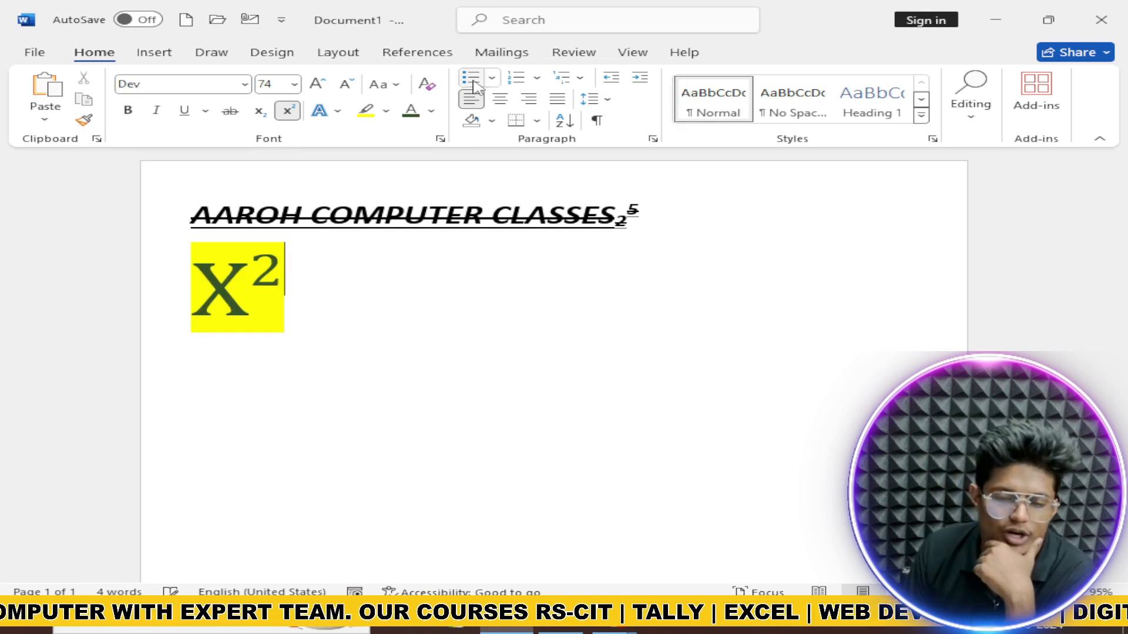
left_click(473, 82)
left_click(474, 83)
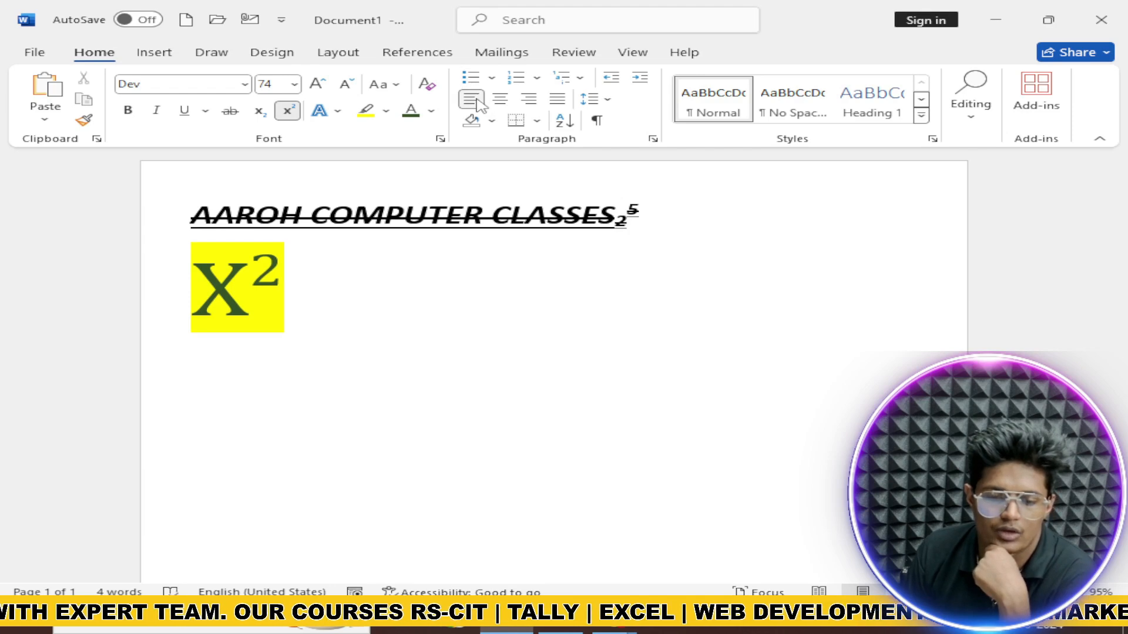
Step: Cycle the X² line through center, left, right and justify, ending justified
left_click(500, 98)
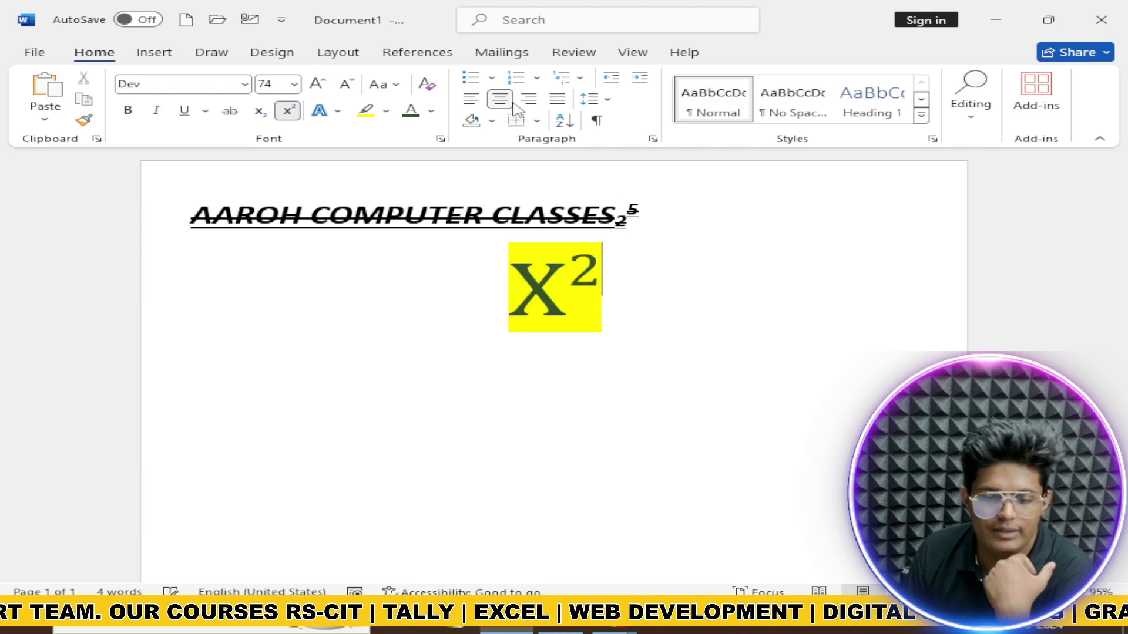
left_click(500, 99)
left_click(528, 99)
left_click(555, 105)
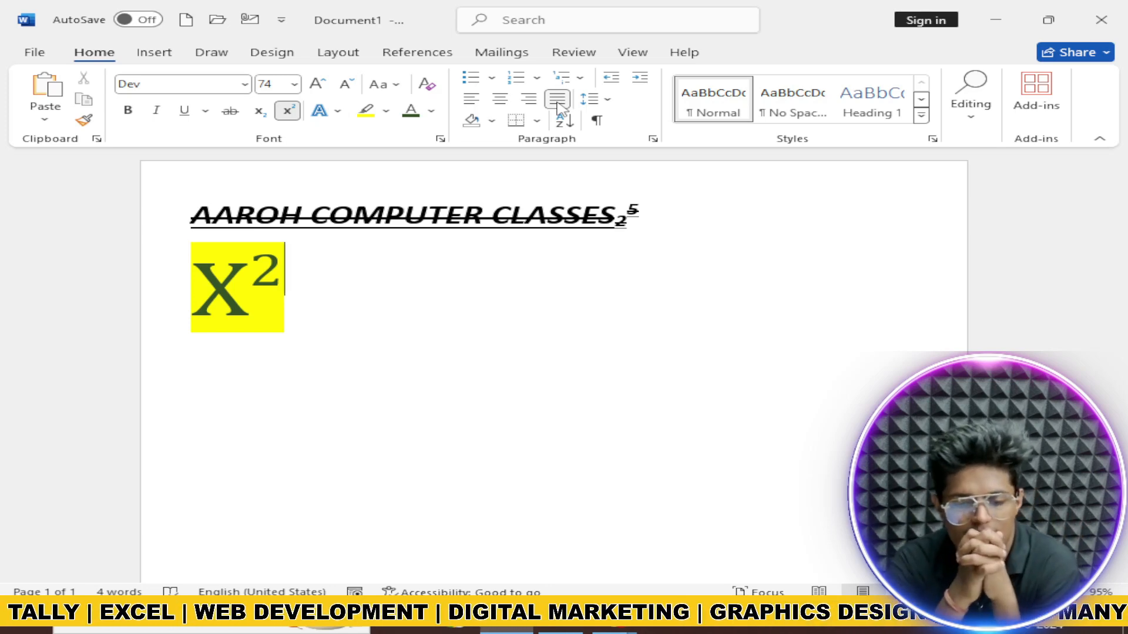
left_click(472, 101)
left_click(508, 106)
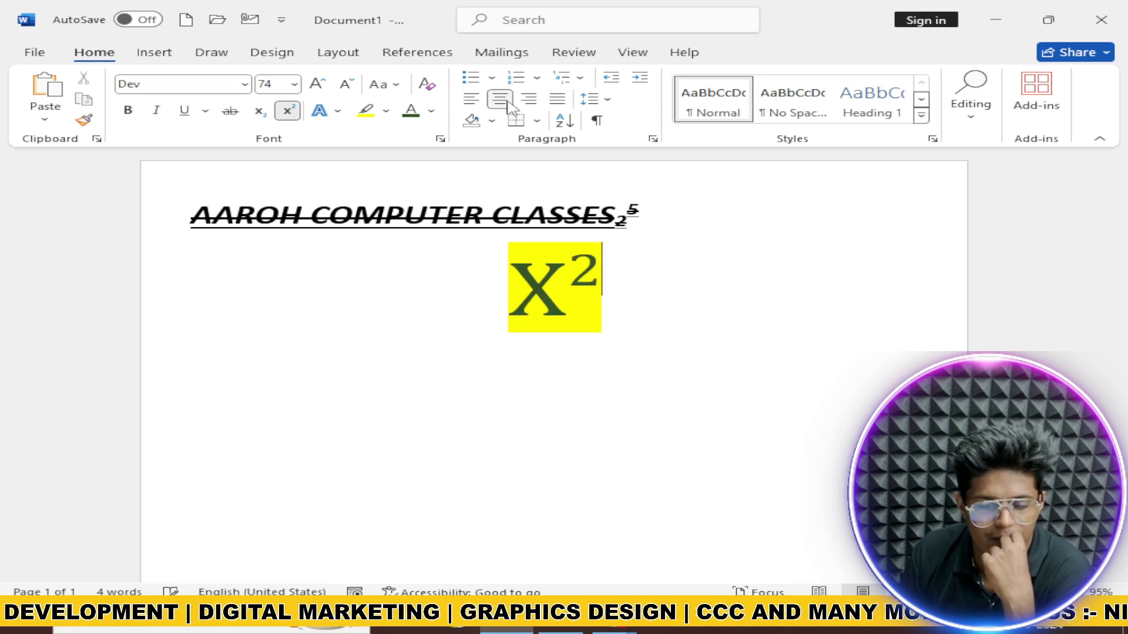
left_click(530, 103)
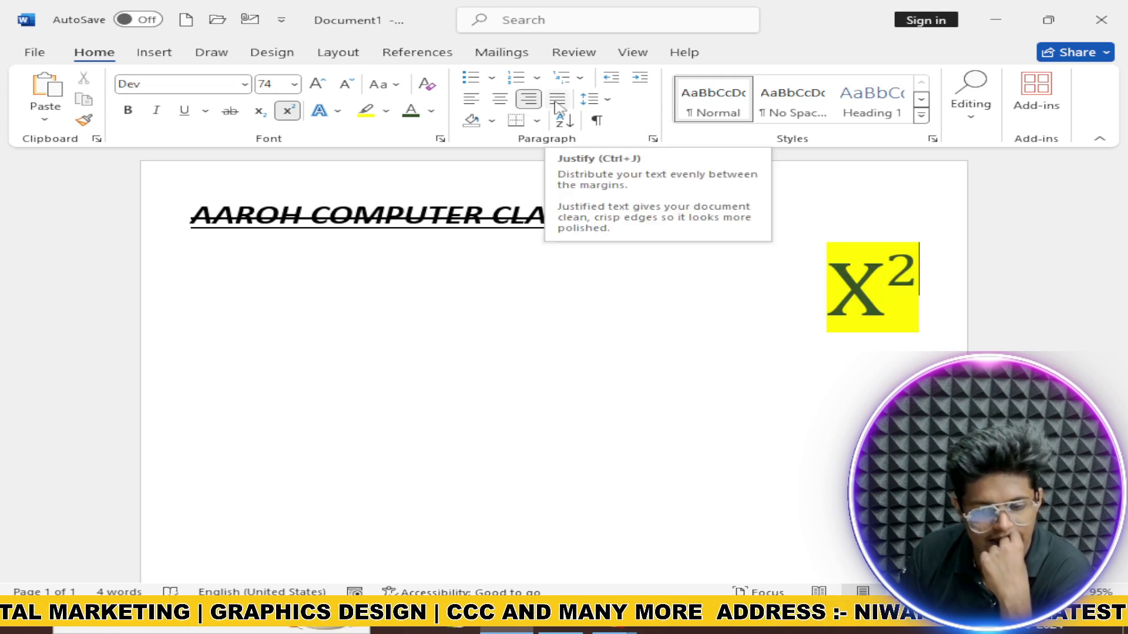
left_click(557, 100)
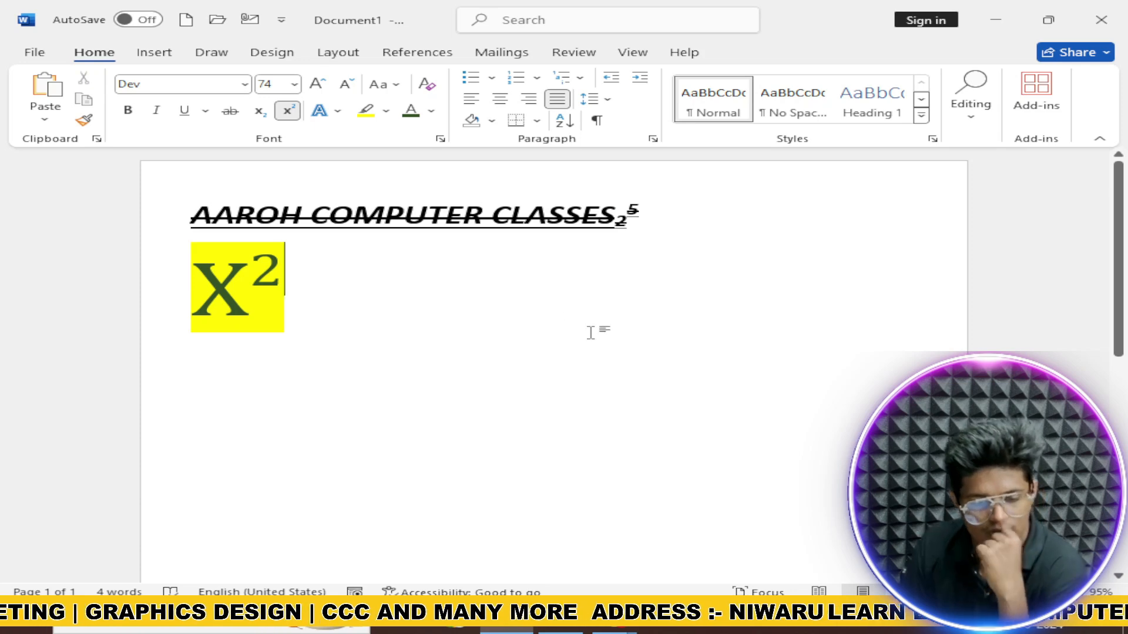
Step: Generate sample paragraphs with =RAND() on a new line below X²
key("Return")
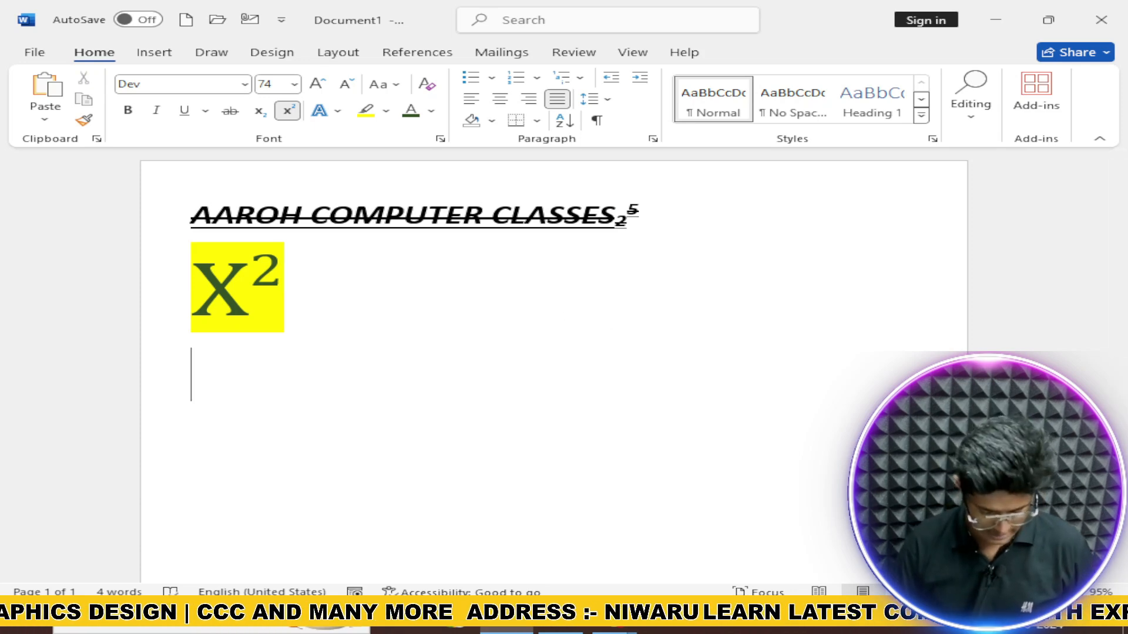
type("=RAND()")
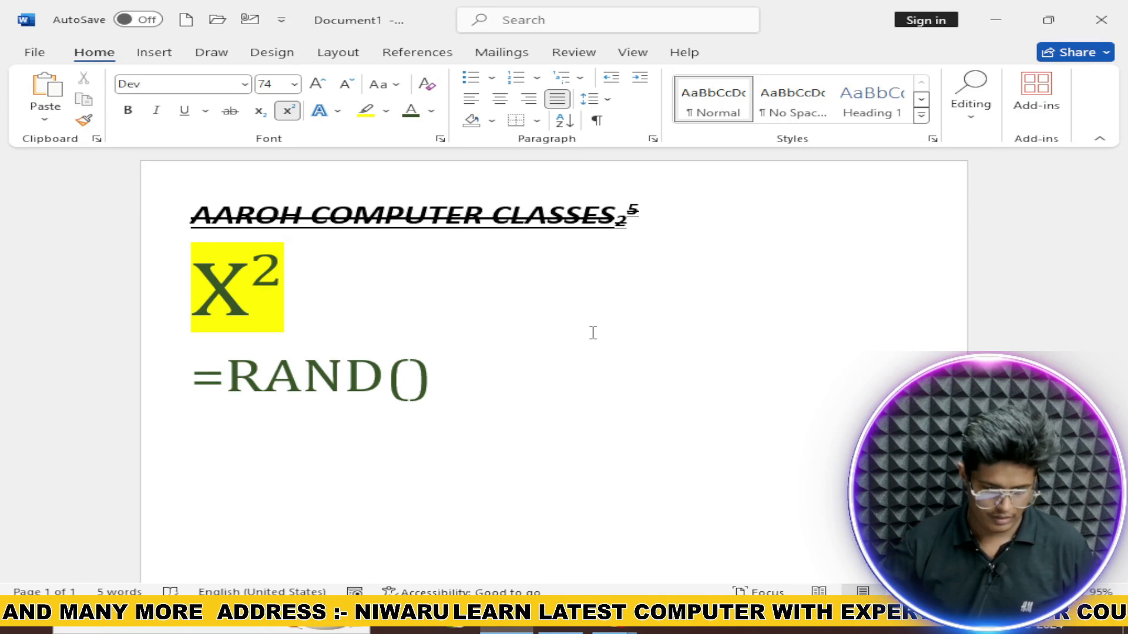
key("Return")
Step: Select the first two sample paragraphs and cycle their alignment, ending on Justify
key("ctrl+a")
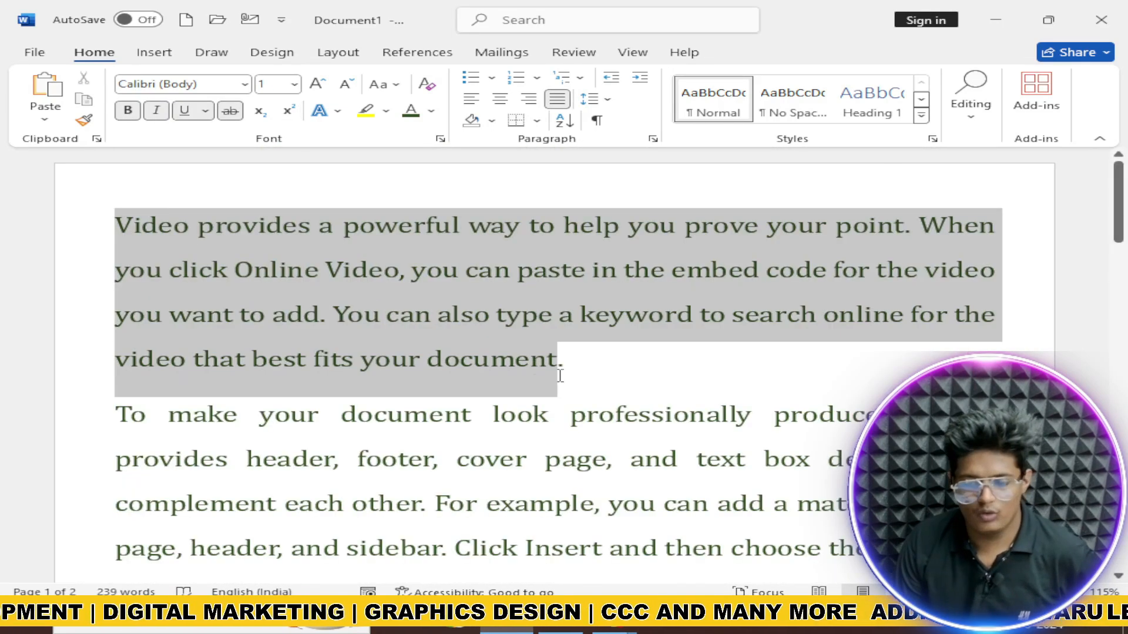
left_click_drag(560, 376, 880, 470)
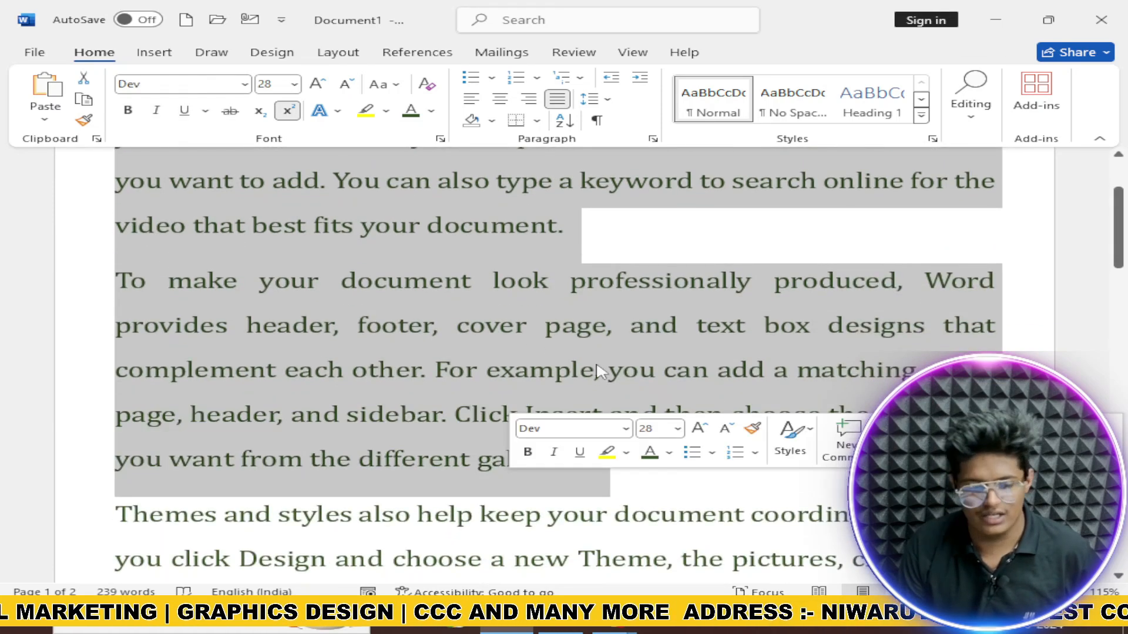
scroll(597, 364, "up", 3)
scroll(658, 337, "down", 5)
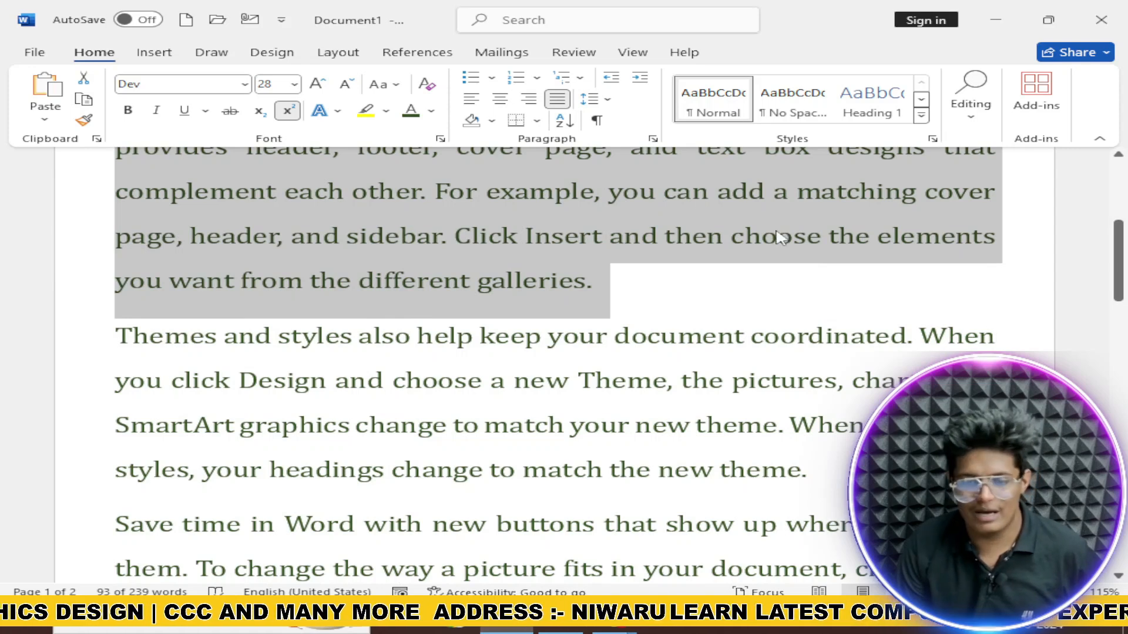
left_click(500, 101)
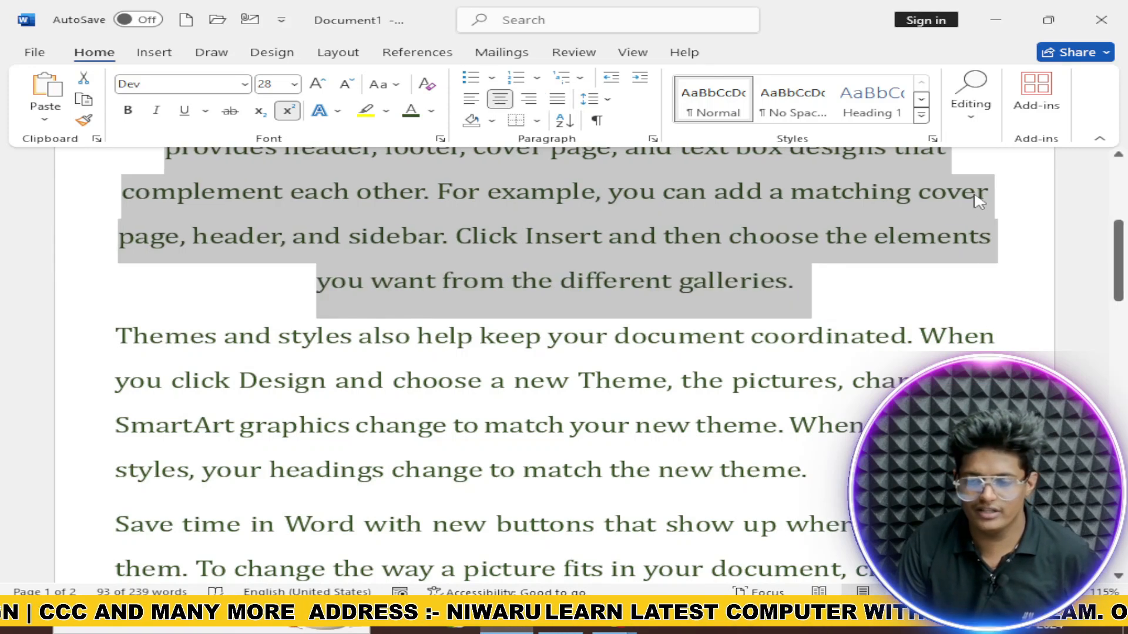
scroll(1004, 223, "up", 5)
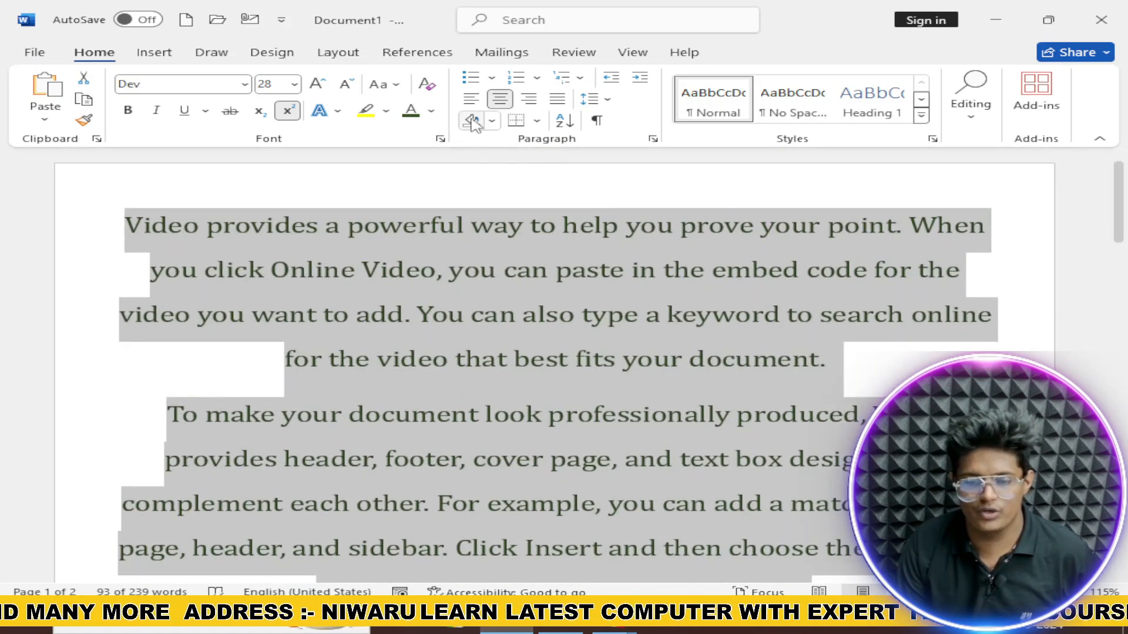
left_click(471, 101)
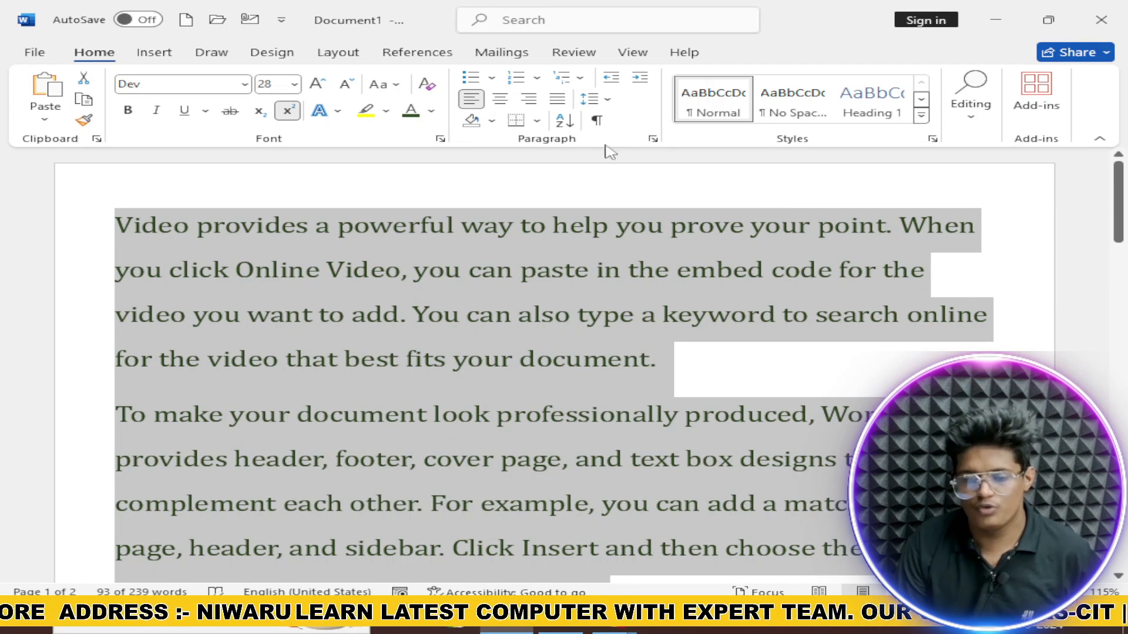
left_click(528, 99)
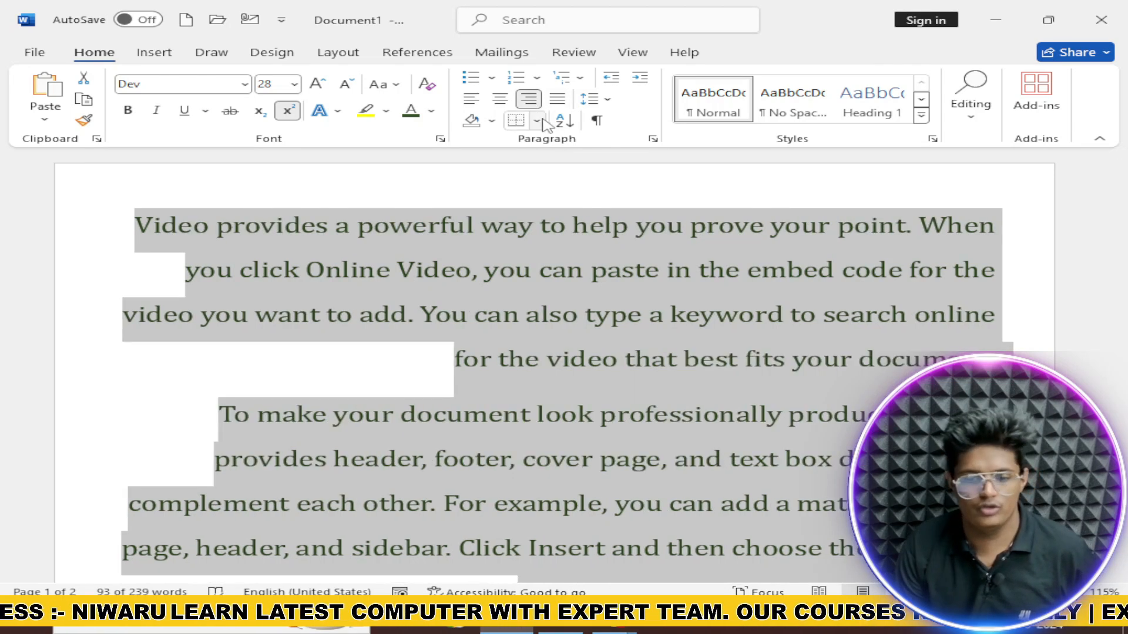
left_click(557, 99)
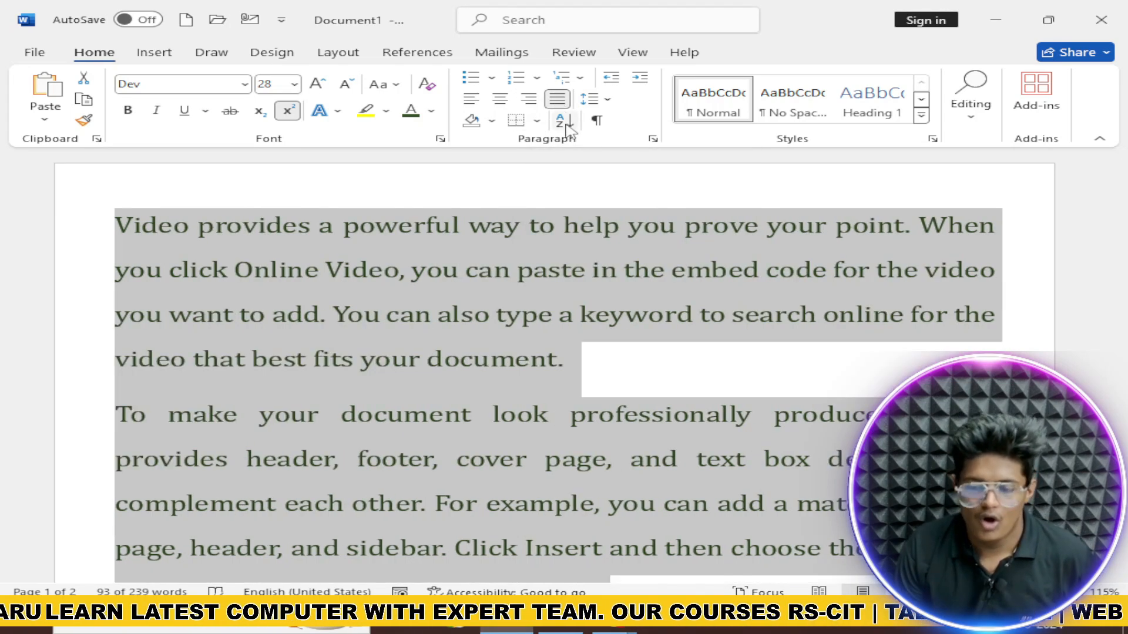
scroll(881, 264, "down", 3)
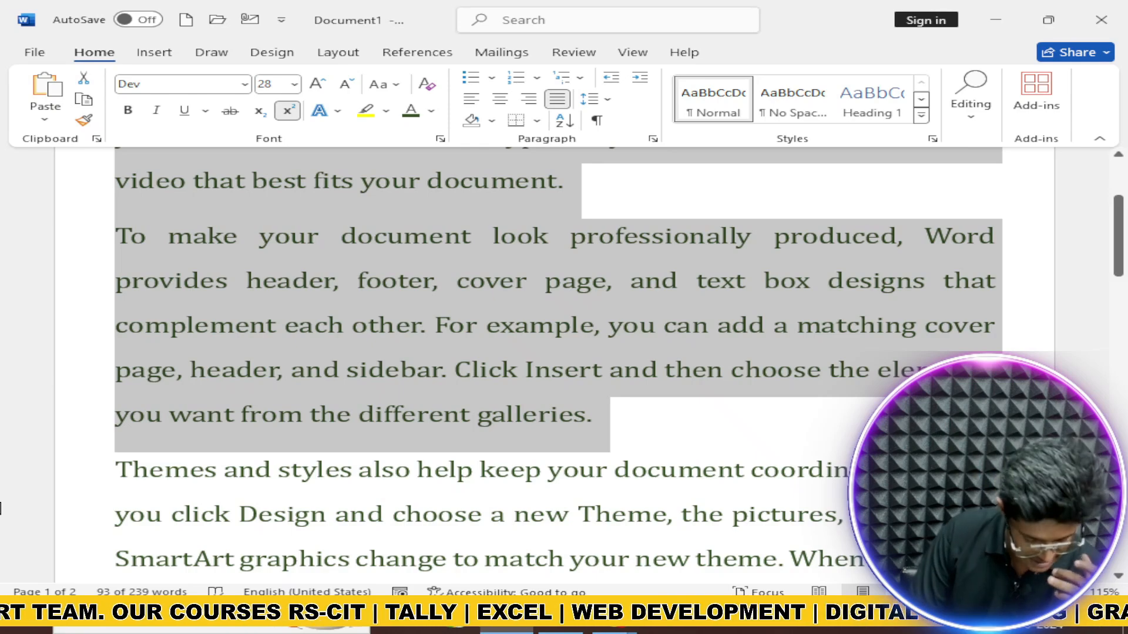
left_click(491, 121)
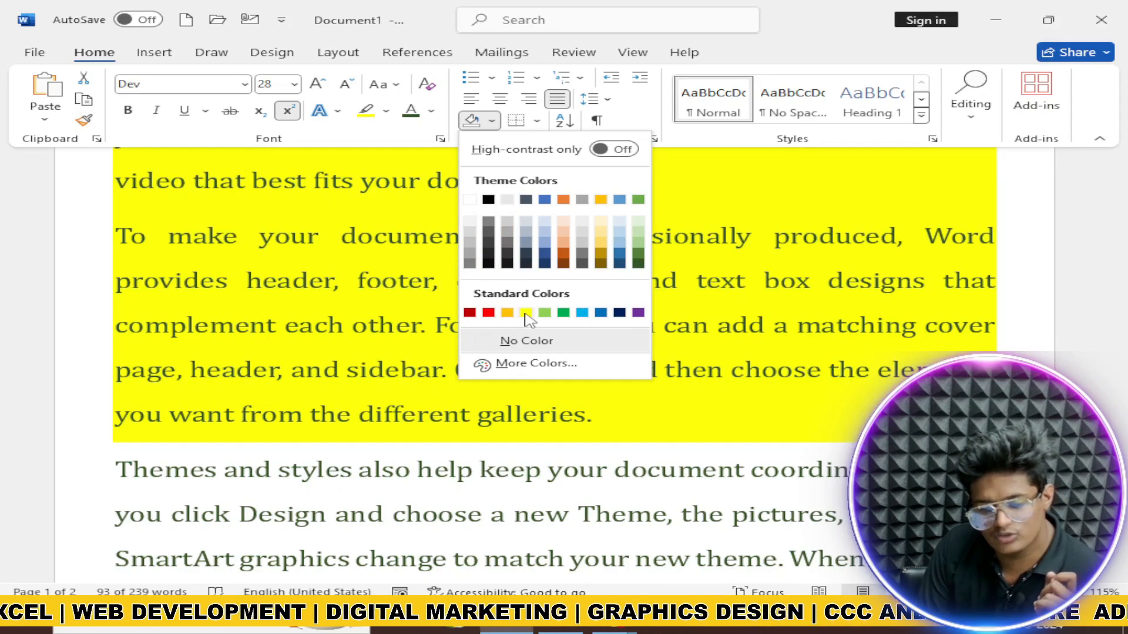
Step: Shade the selected paragraphs yellow
left_click(527, 312)
scroll(535, 302, "up", 3)
left_click(548, 123)
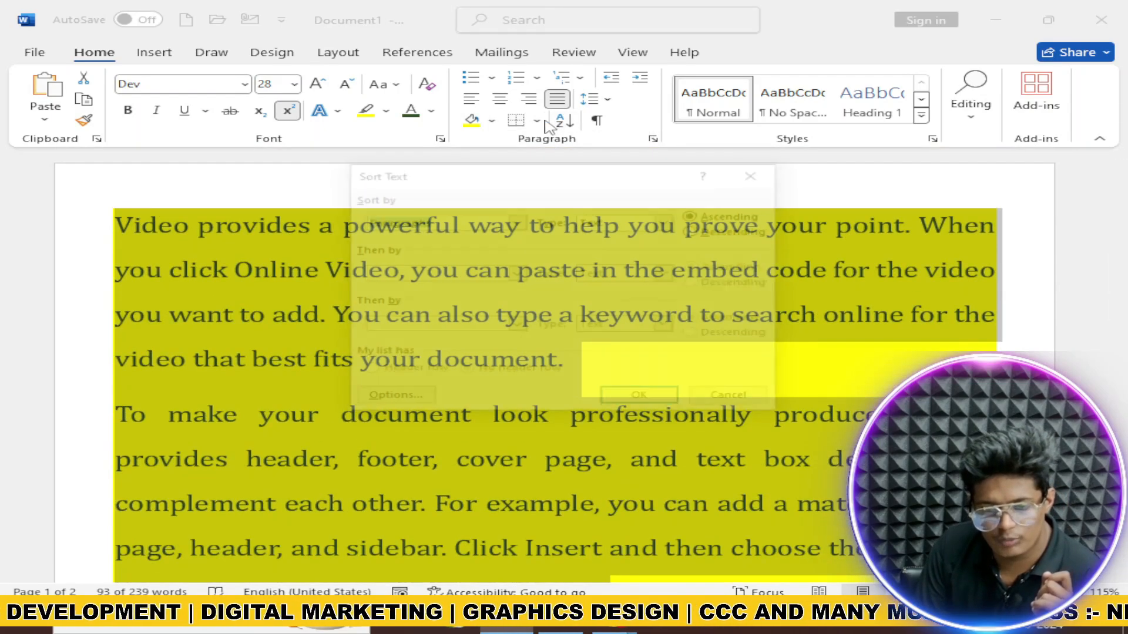
left_click(750, 176)
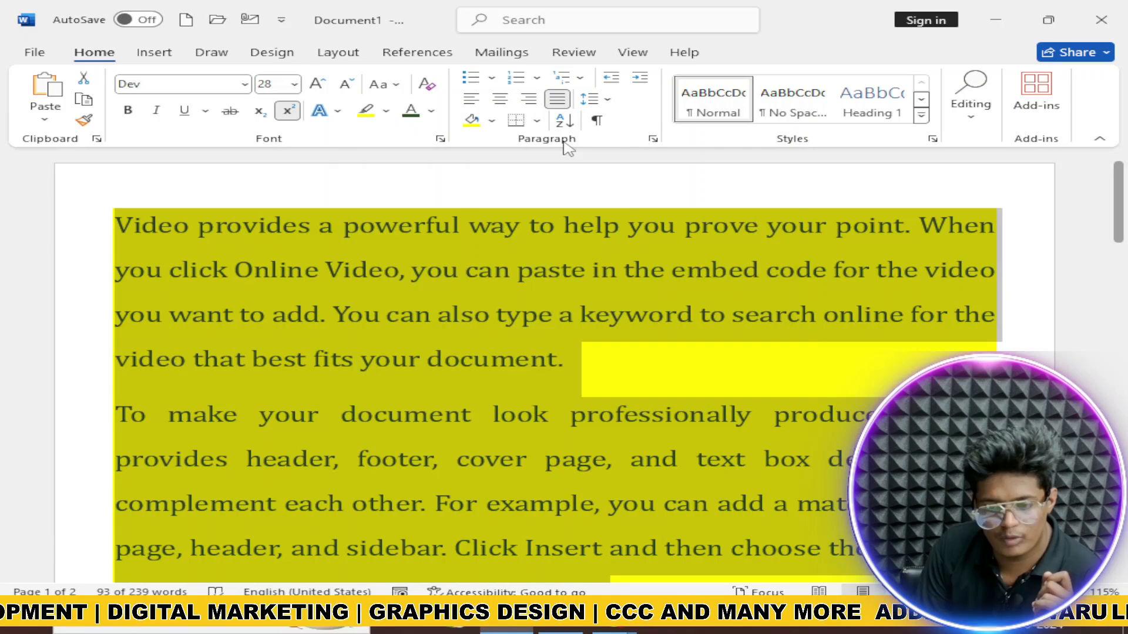
Step: Put All Borders around the shaded paragraphs
left_click(537, 121)
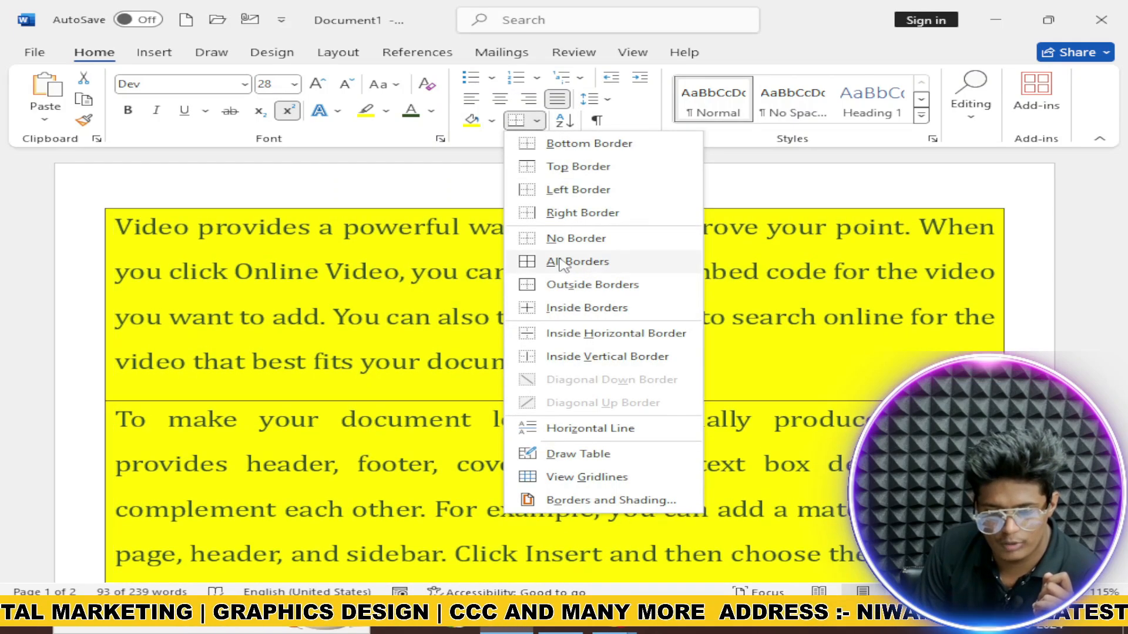
left_click(560, 264)
scroll(609, 344, "down", 5)
left_click(758, 418)
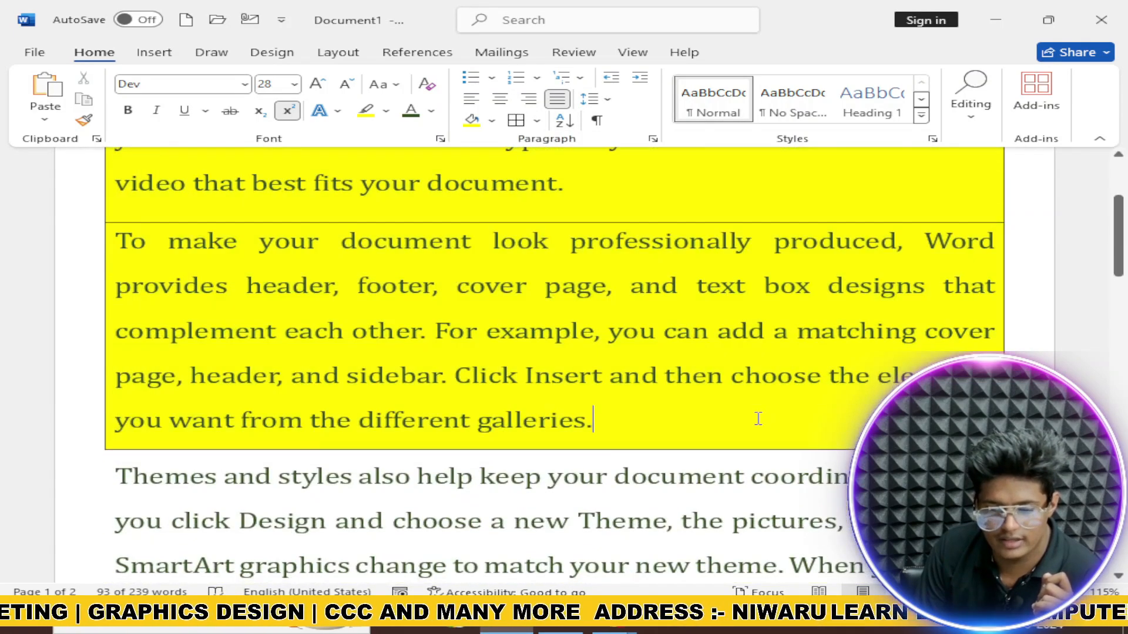
scroll(758, 418, "up", 5)
Step: Sort the document's paragraphs by Headings
left_click(564, 120)
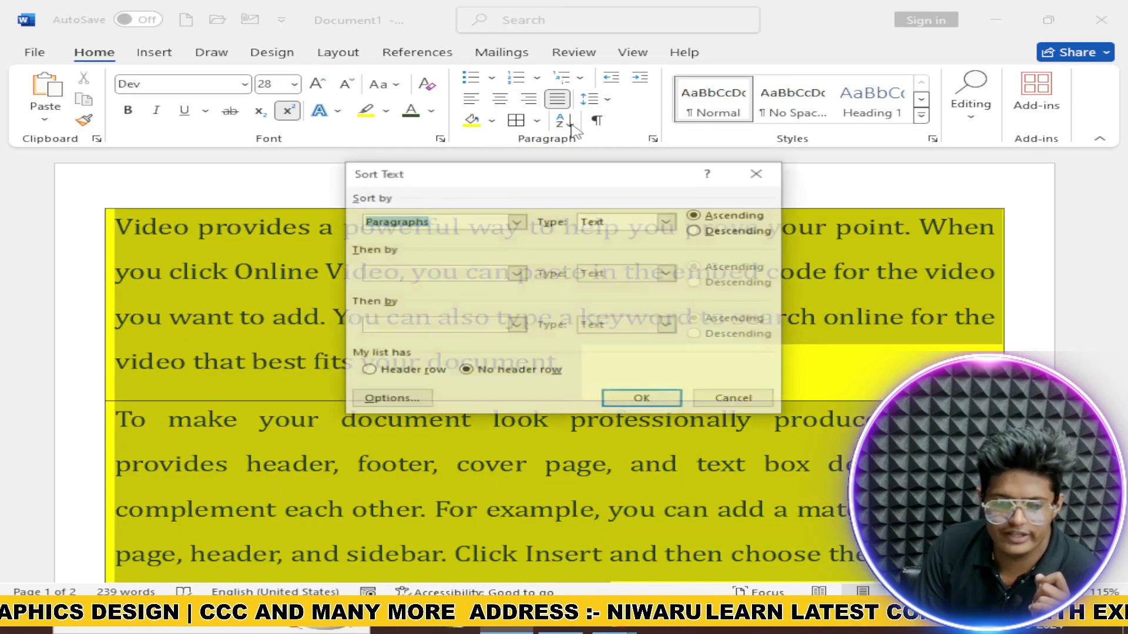
left_click(516, 221)
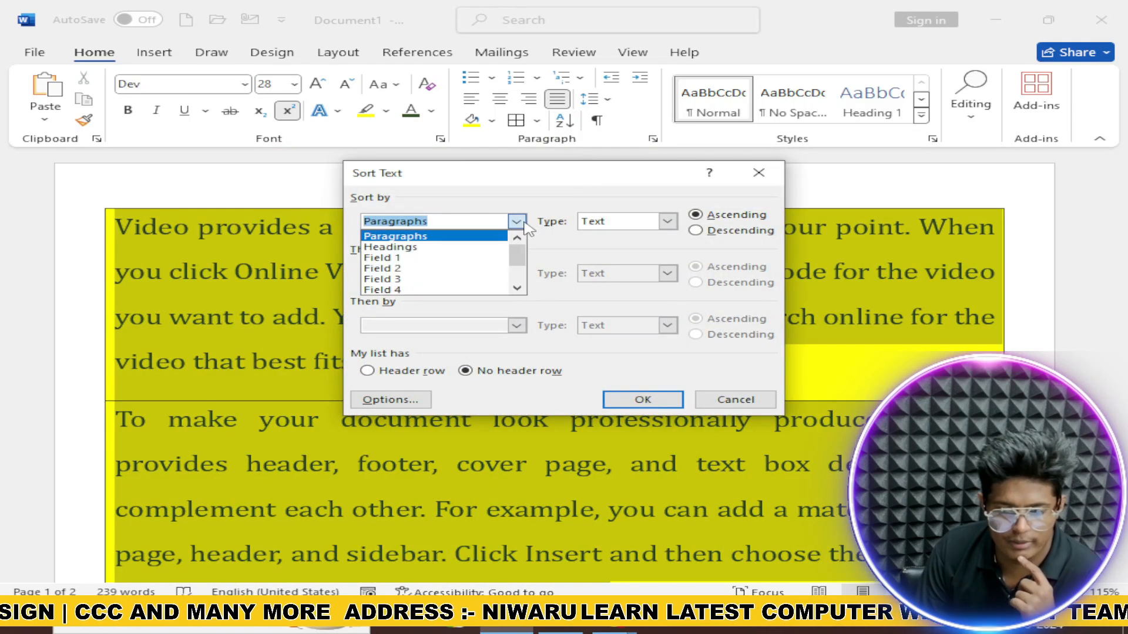
left_click(461, 248)
left_click(670, 404)
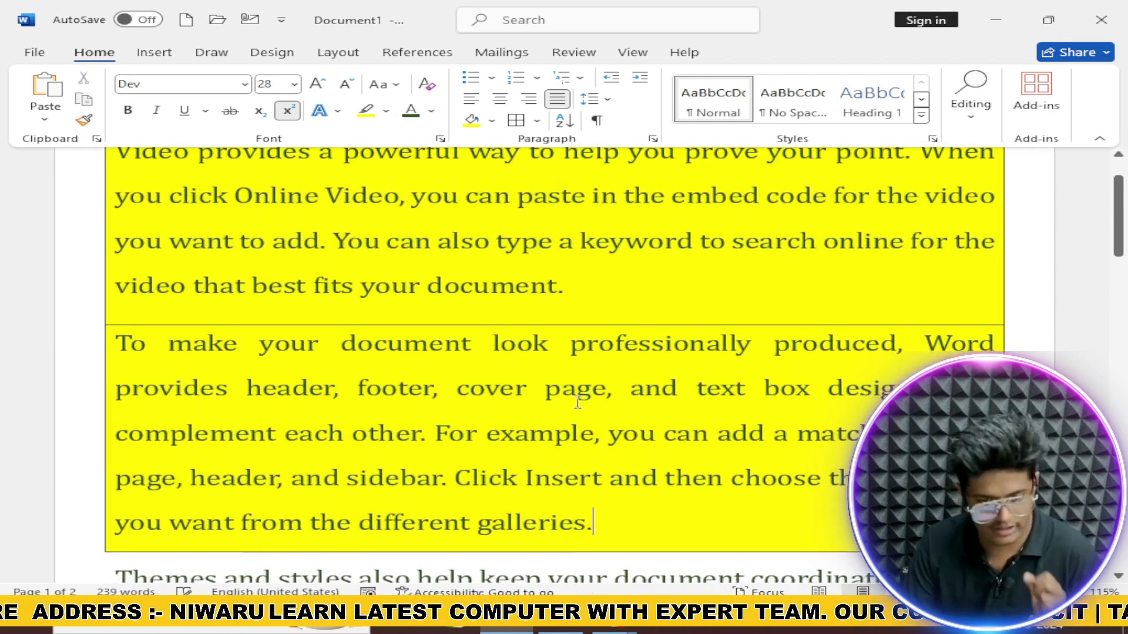
Step: Toggle the formatting marks on and off, leaving them hidden
scroll(579, 395, "up", 2)
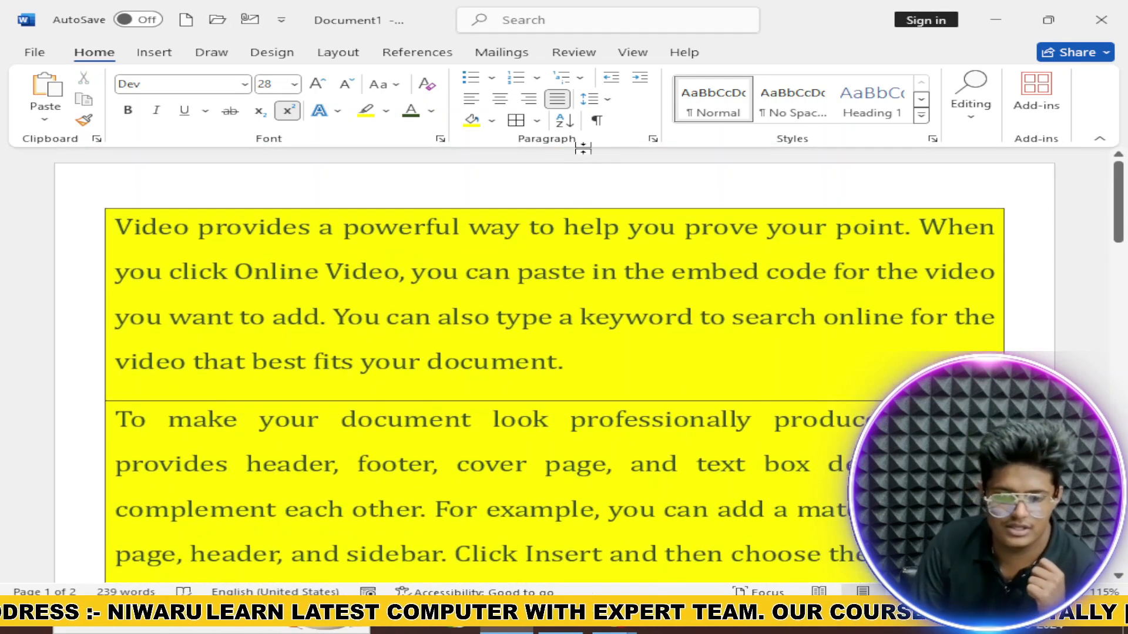
left_click(594, 126)
left_click(592, 125)
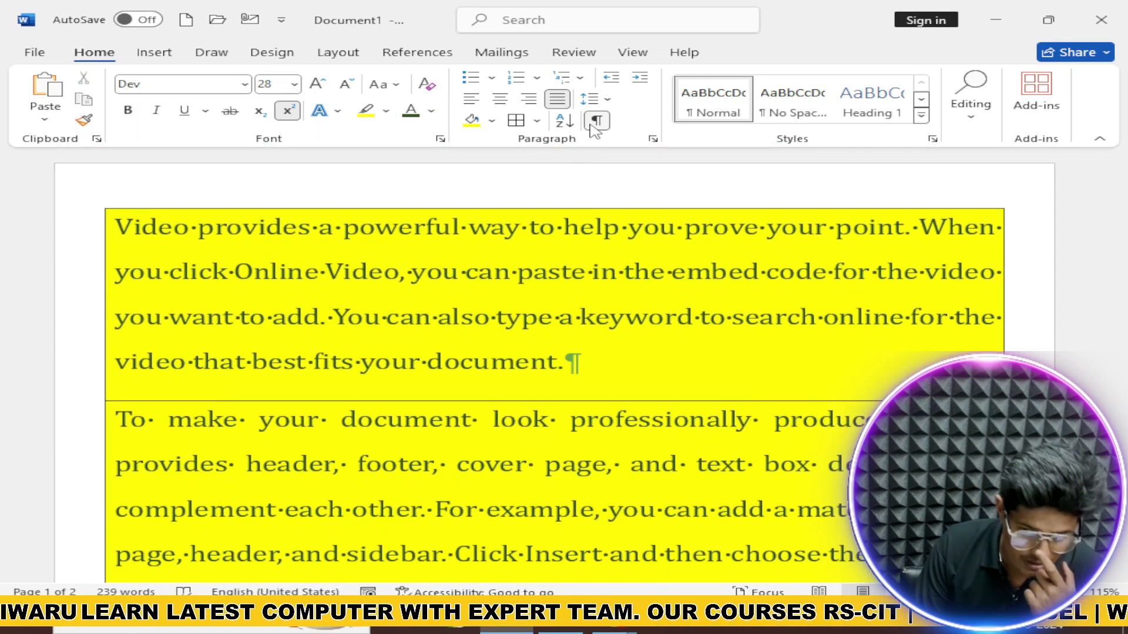
left_click(594, 126)
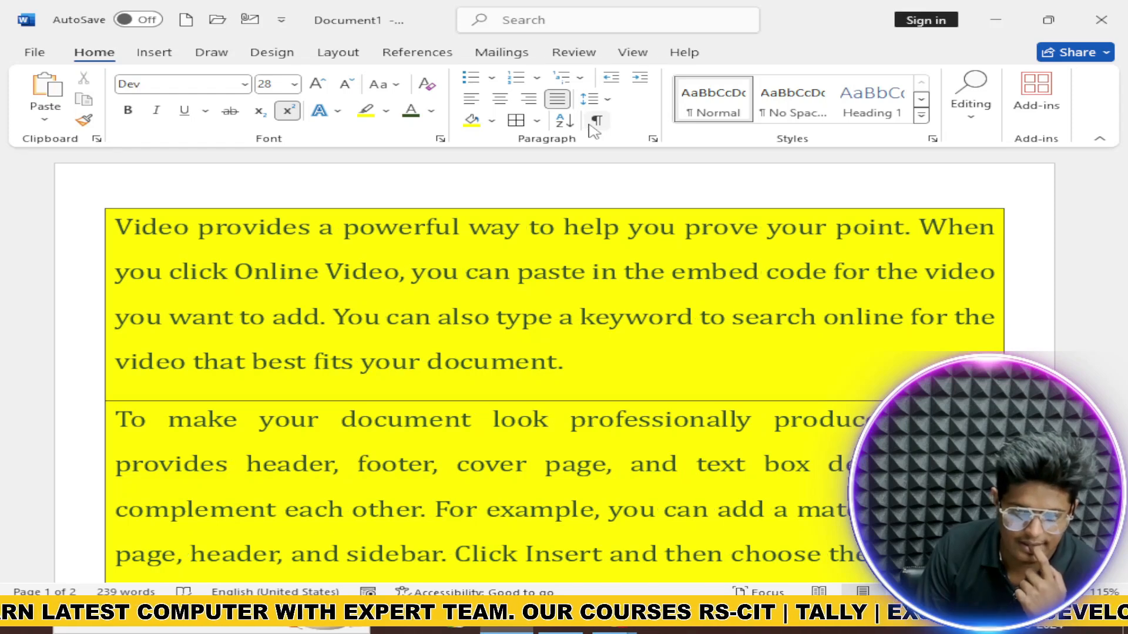
left_click(592, 98)
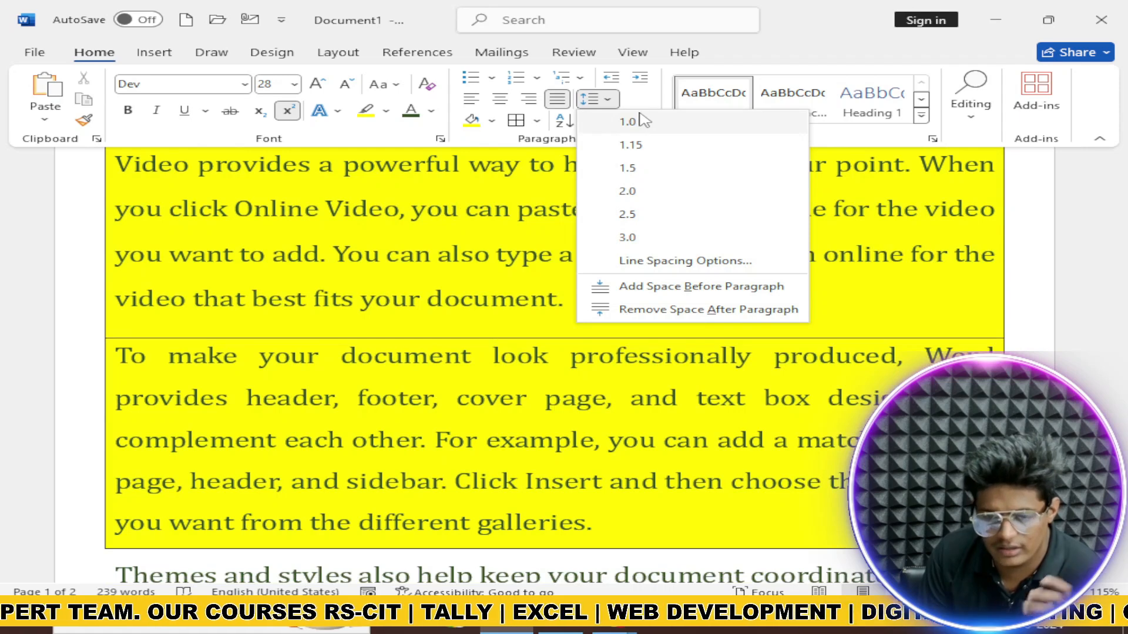
left_click(640, 116)
left_click(633, 82)
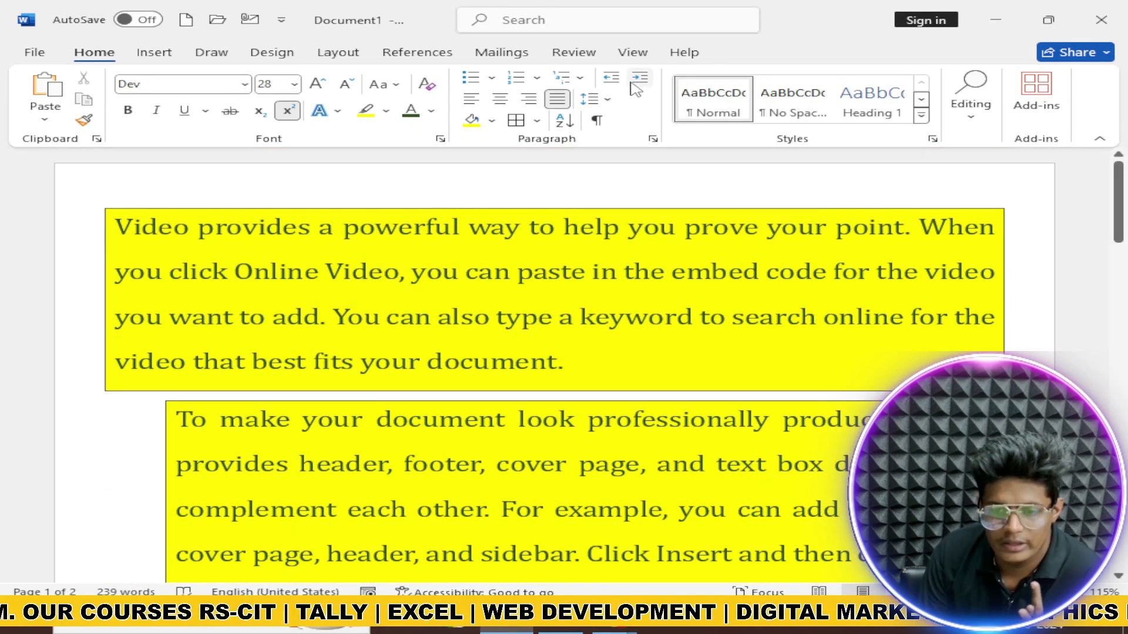
left_click(611, 76)
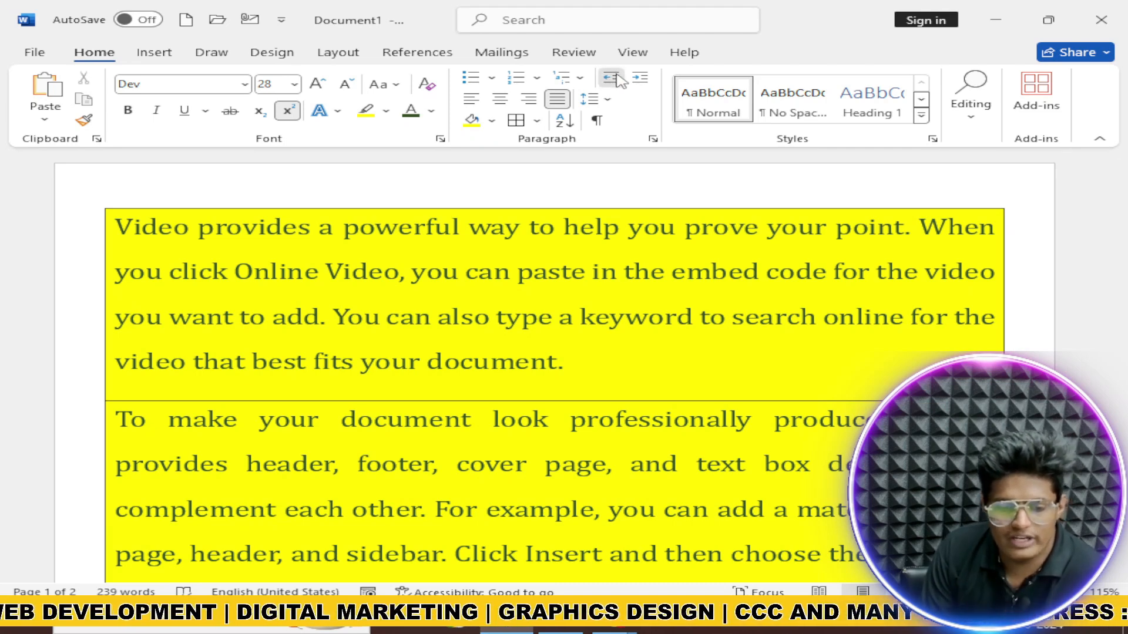
left_click(642, 79)
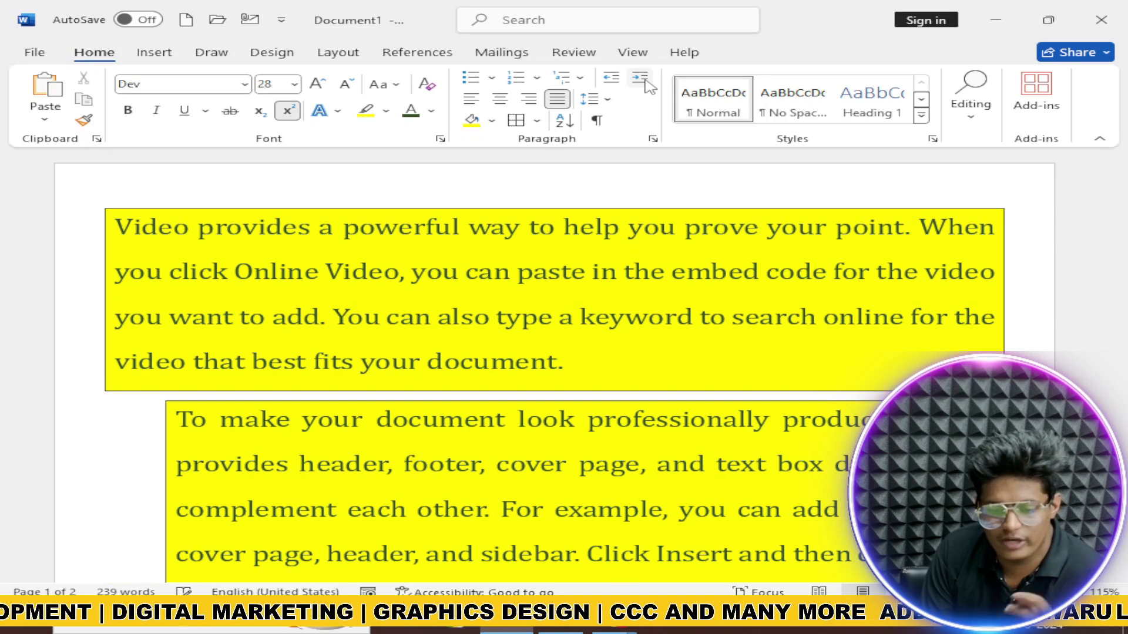
right_click(632, 126)
scroll(511, 297, "down", 6)
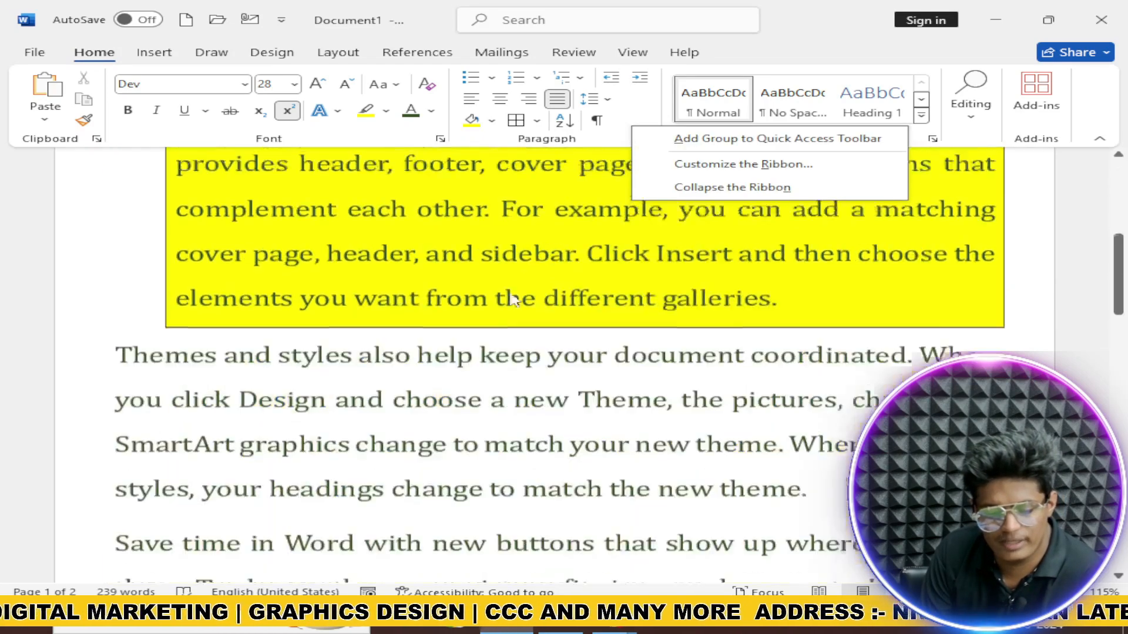
scroll(498, 270, "up", 4)
scroll(498, 265, "up", 2)
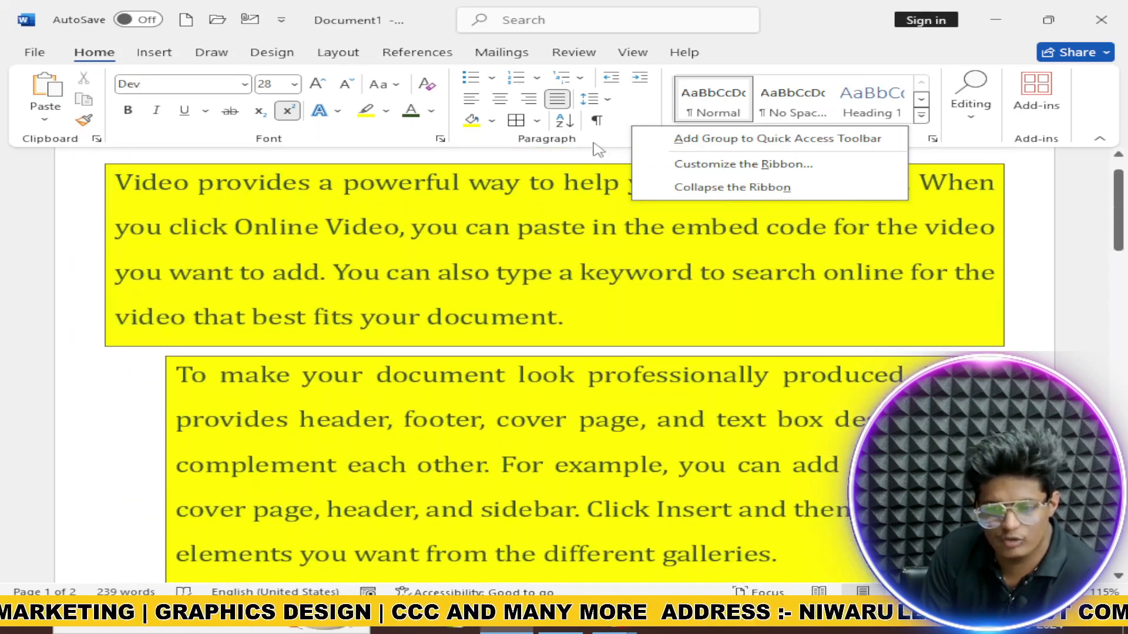
left_click(637, 81)
left_click(618, 81)
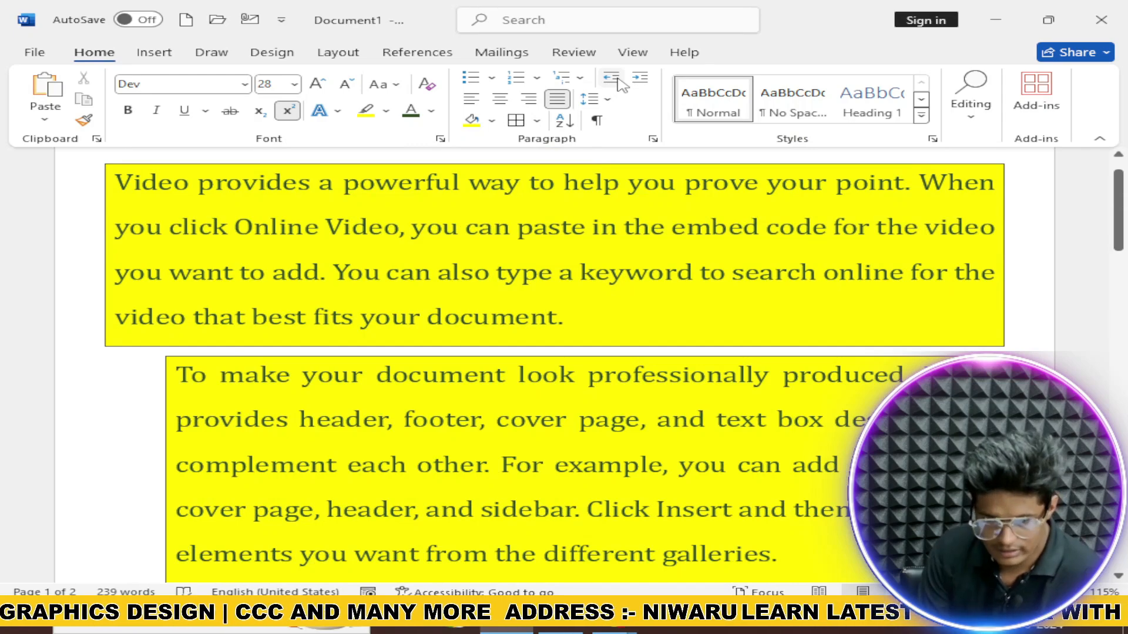
left_click(620, 82)
left_click(639, 80)
left_click(639, 80)
left_click(639, 80)
left_click(639, 80)
left_click(639, 79)
left_click(639, 80)
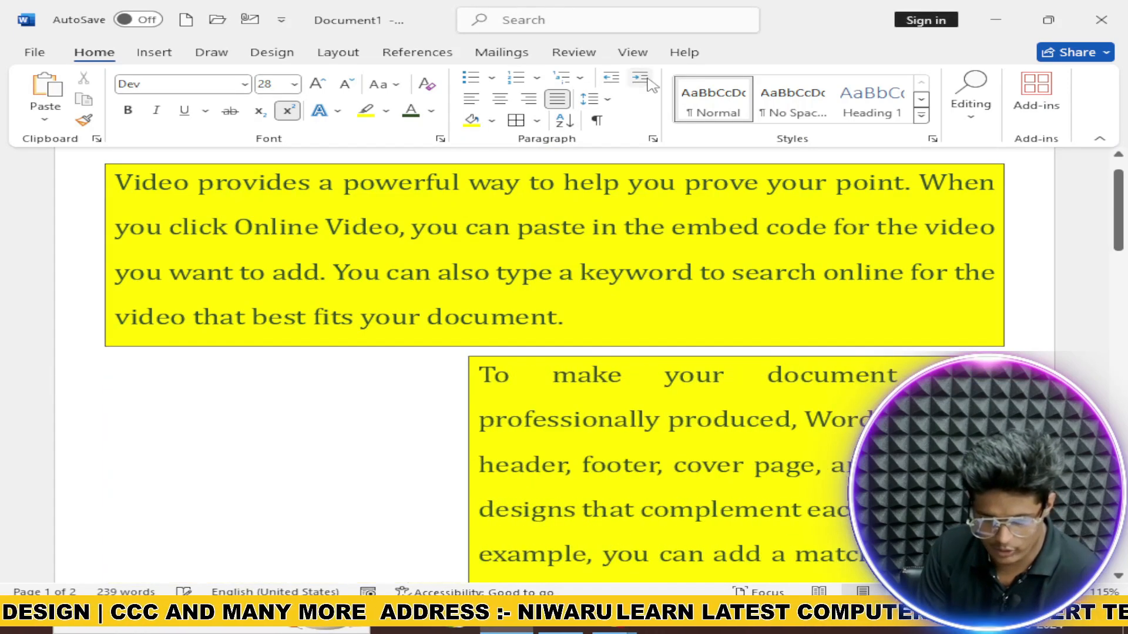
left_click(639, 80)
left_click(639, 80)
scroll(705, 217, "down", 5)
scroll(689, 238, "up", 2)
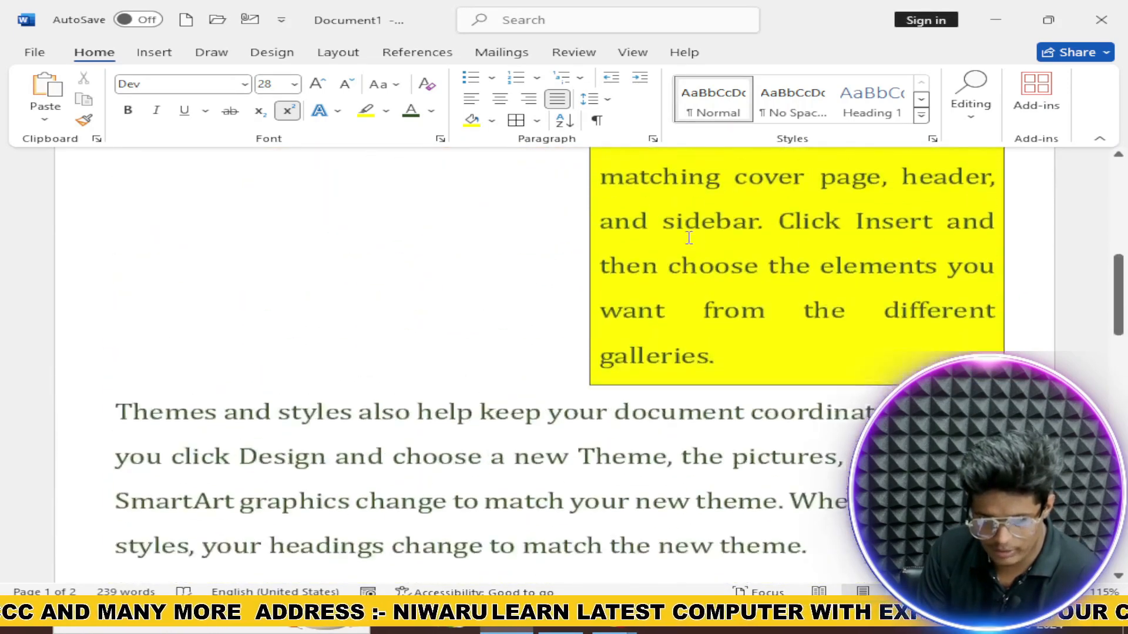
scroll(689, 238, "up", 5)
left_click(639, 80)
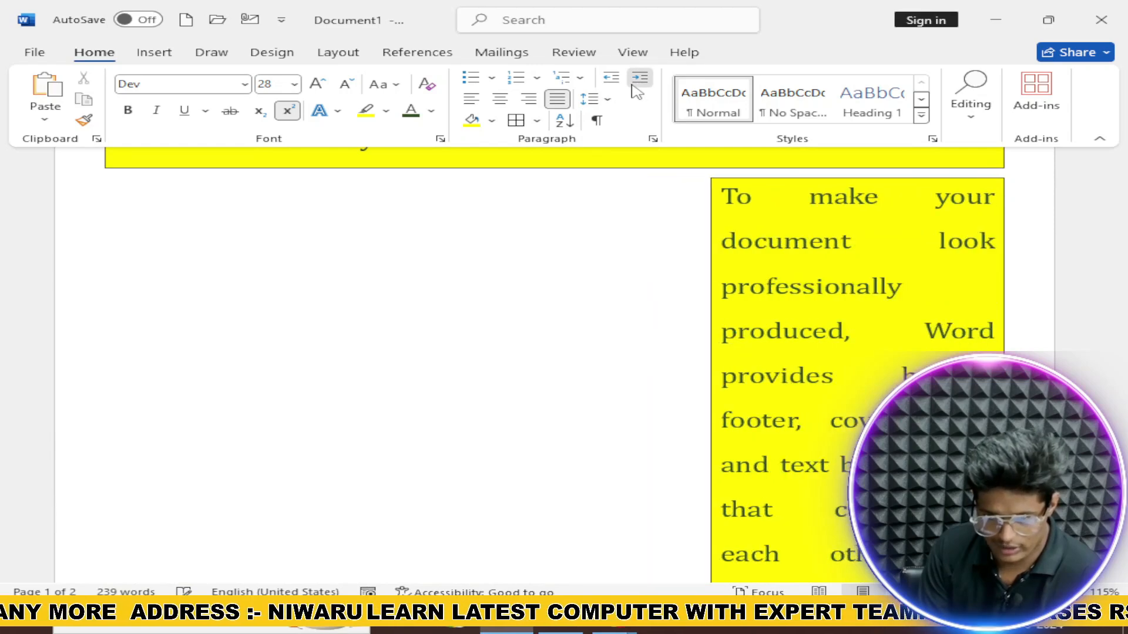
left_click(639, 80)
left_click(639, 80)
scroll(787, 251, "down", 5)
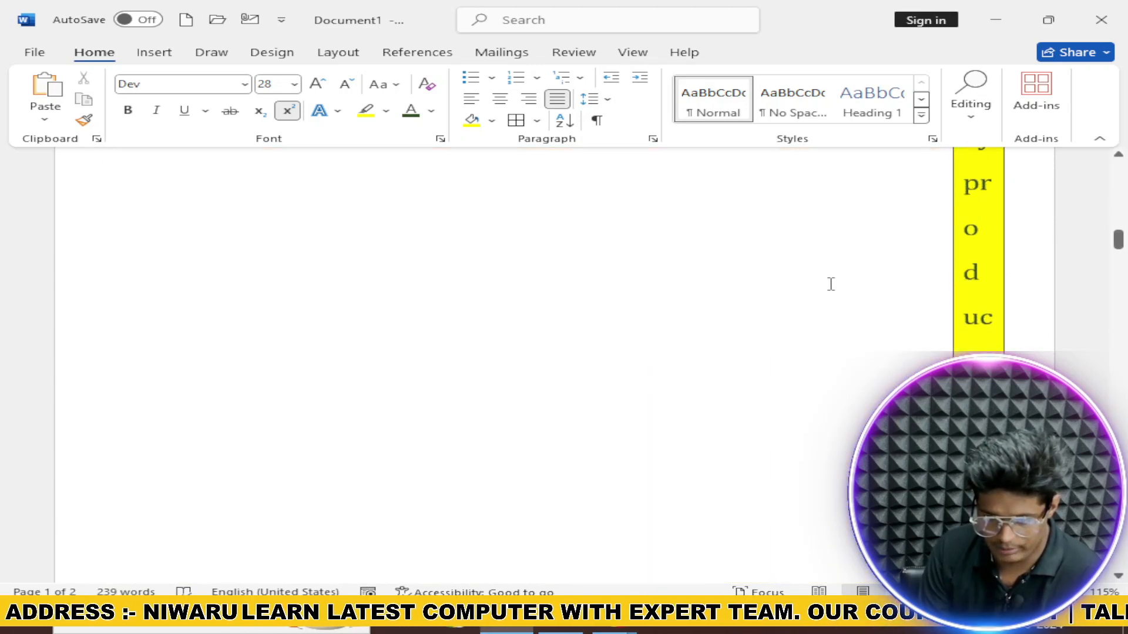
scroll(816, 276, "down", 5)
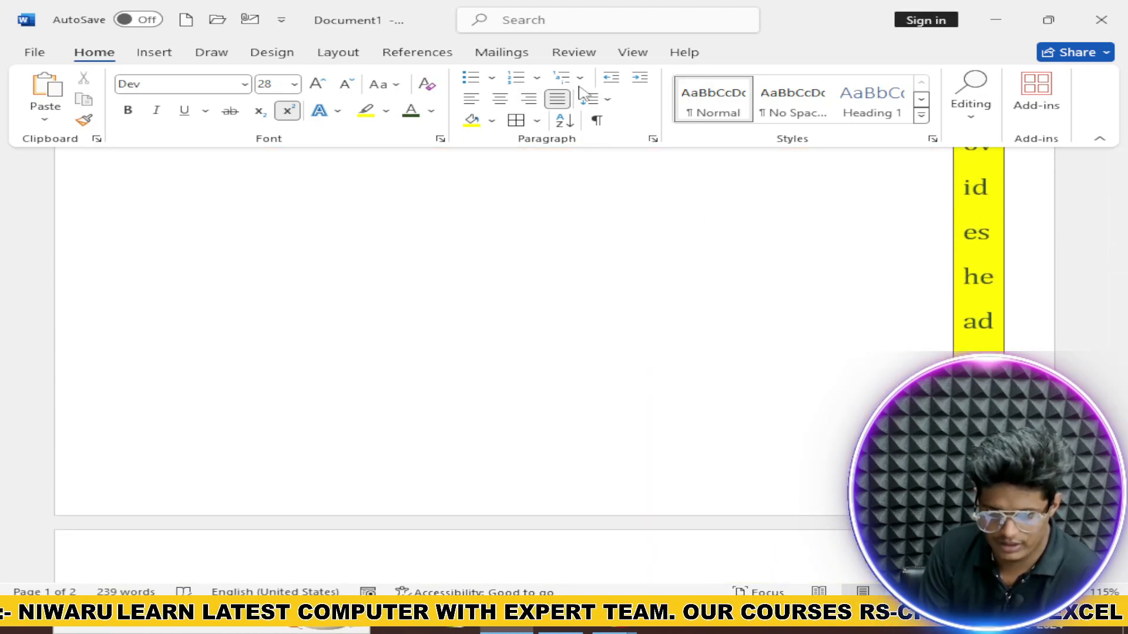
left_click(608, 81)
left_click(607, 80)
left_click(607, 80)
left_click(607, 80)
left_click(607, 81)
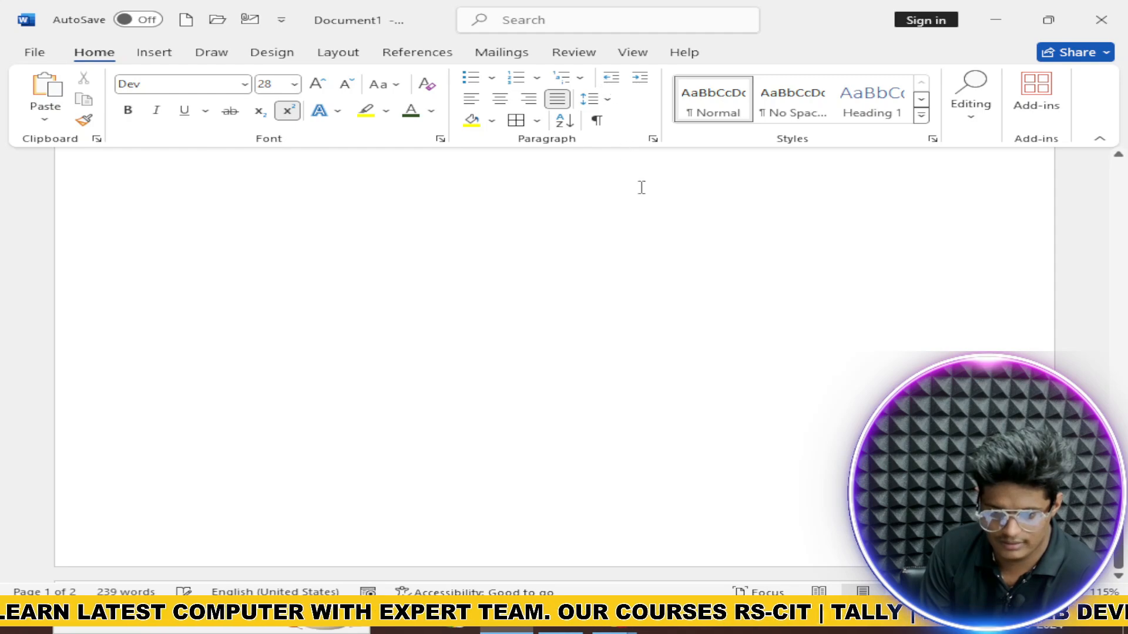
scroll(641, 188, "up", 10)
scroll(680, 277, "up", 3)
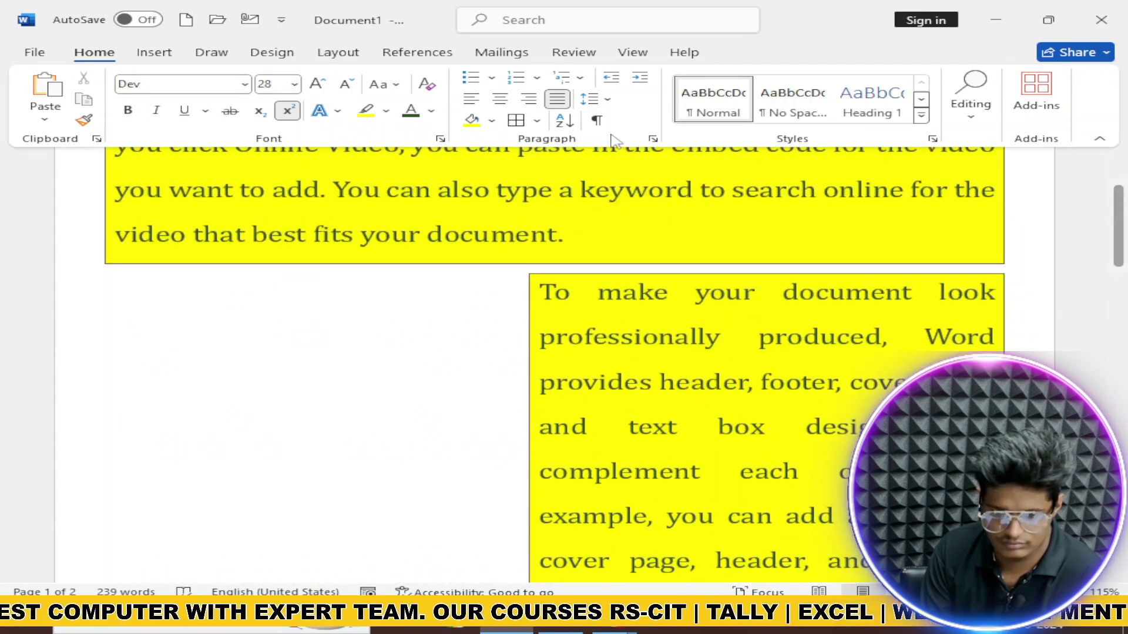
left_click(611, 76)
left_click(611, 77)
left_click(603, 84)
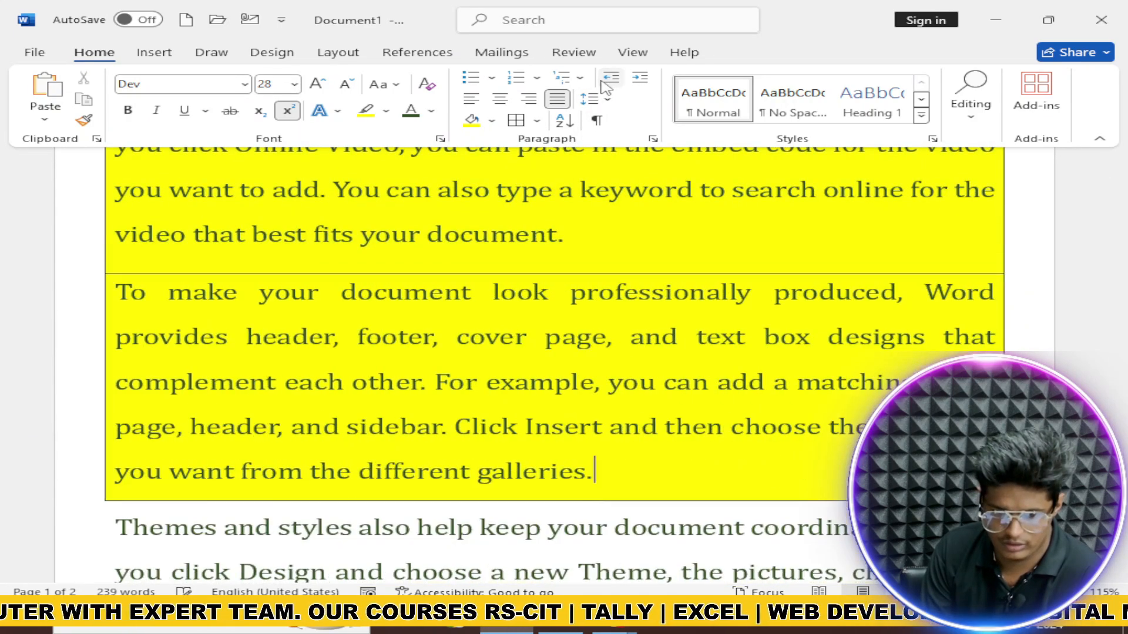
scroll(734, 159, "up", 3)
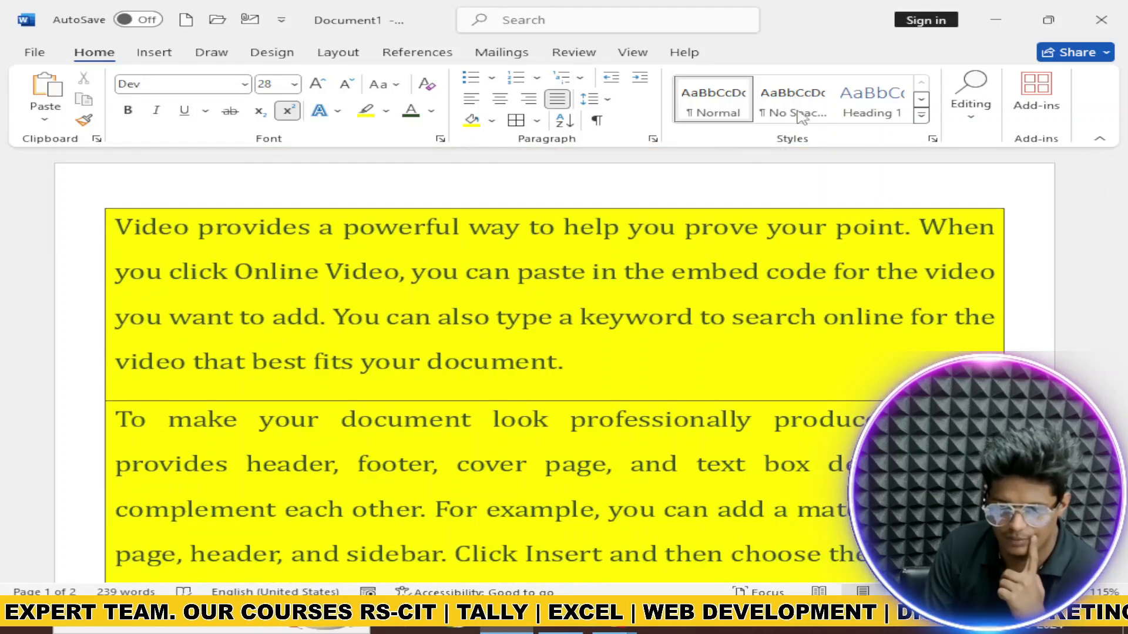
Step: Apply Heading 1, then the Emphasis style from the Styles gallery to the second paragraph
left_click(883, 106)
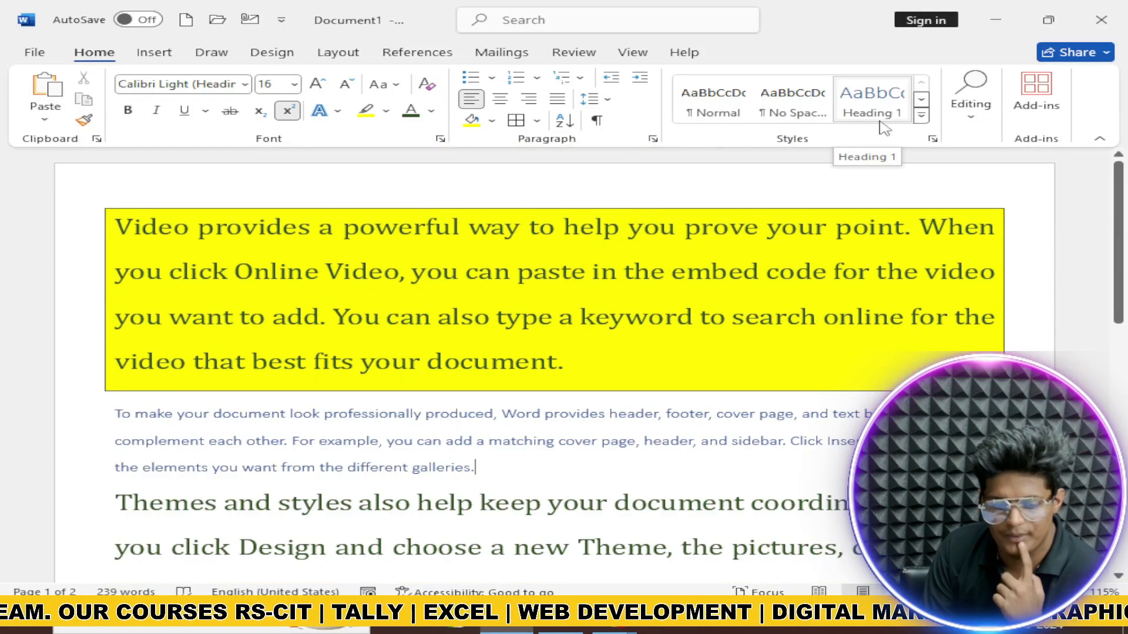
left_click(920, 121)
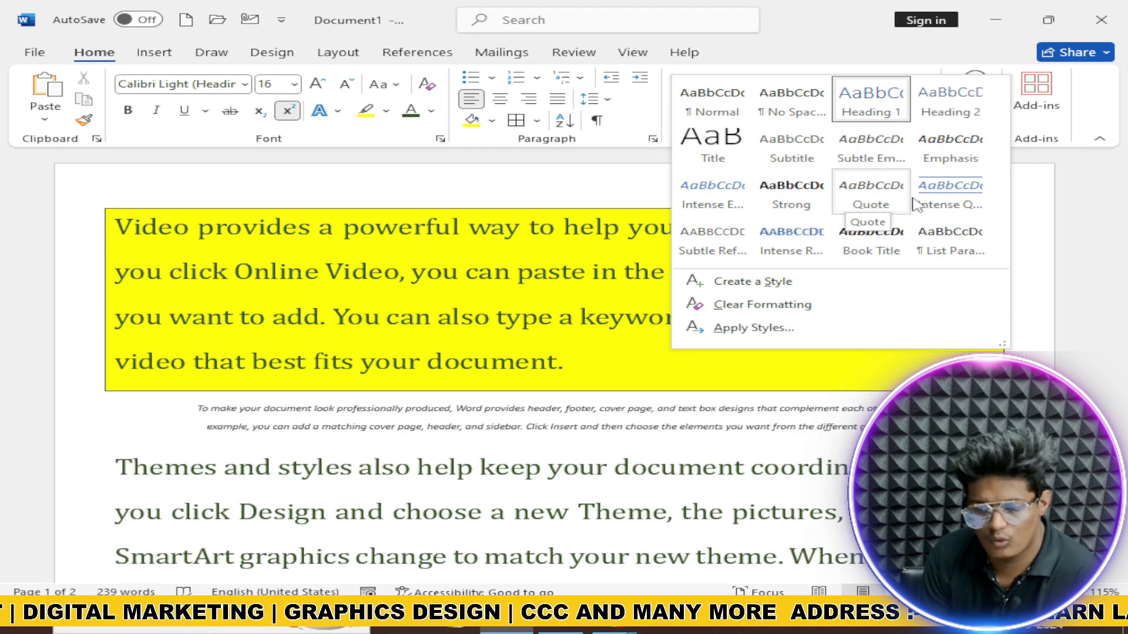
left_click(952, 159)
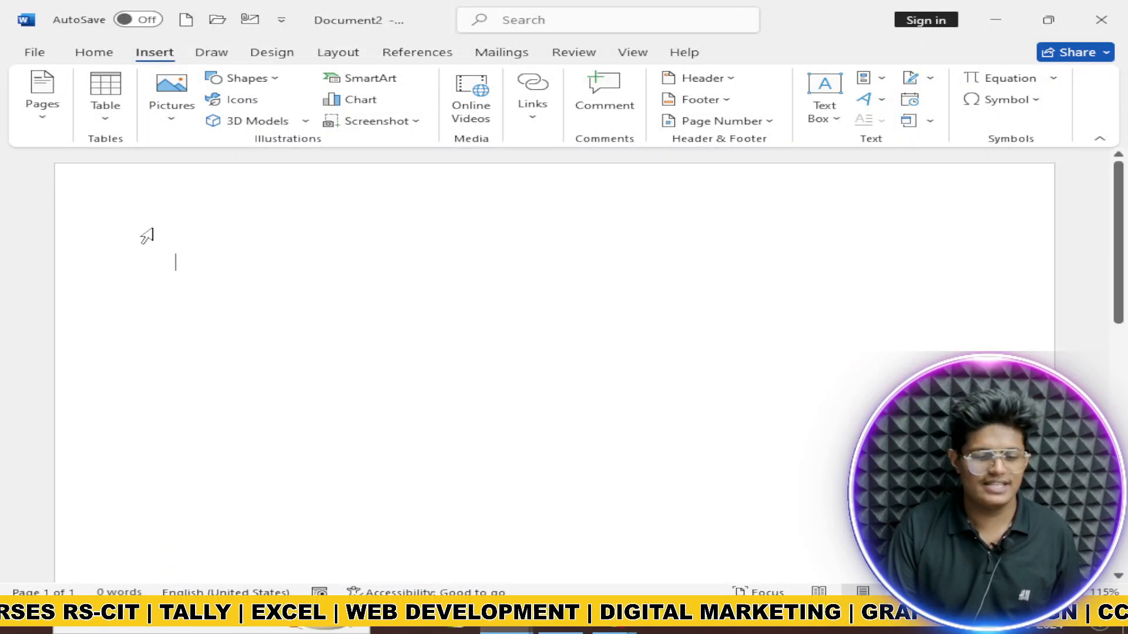
Step: Insert the Whisp design from the Cover Page gallery at the front of Document2
left_click(35, 105)
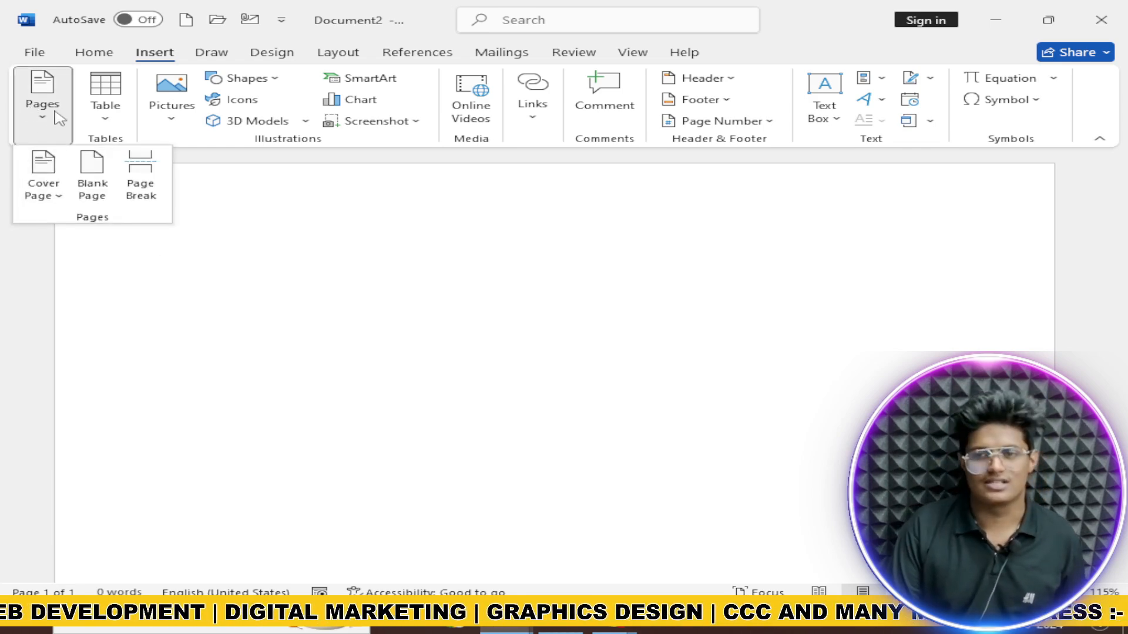
left_click(47, 166)
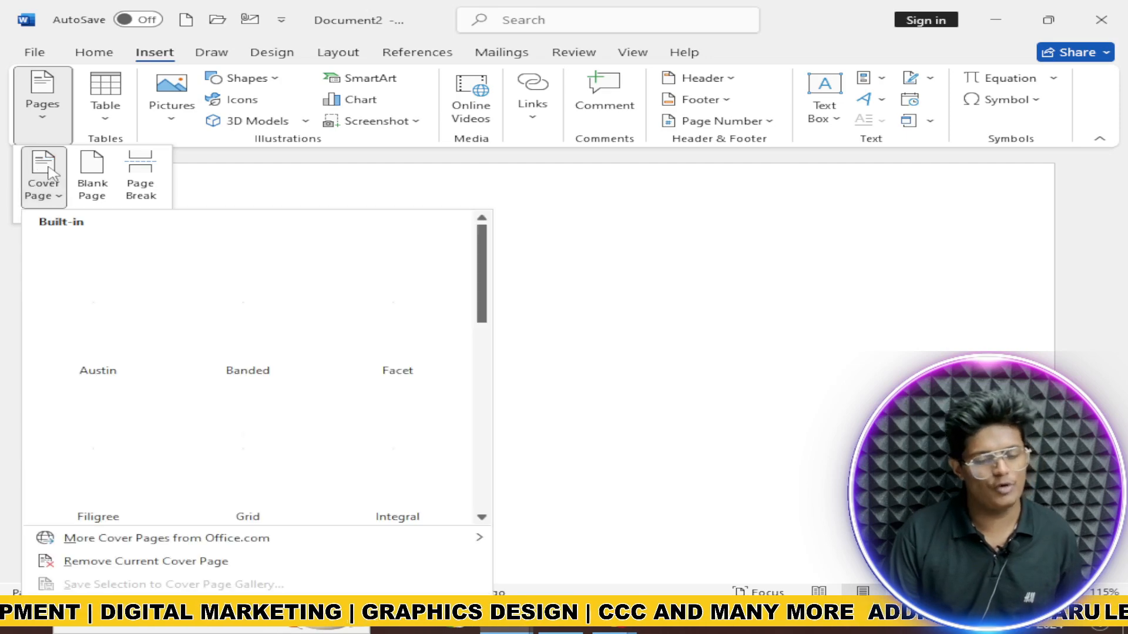
scroll(265, 329, "down", 8)
scroll(259, 332, "up", 8)
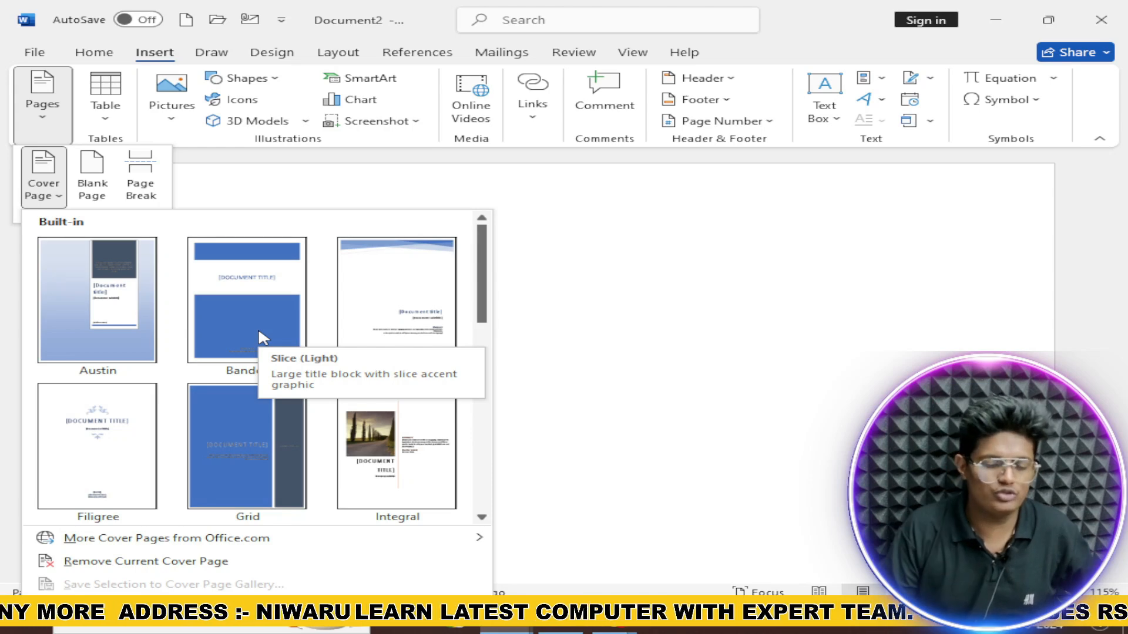
scroll(261, 337, "down", 5)
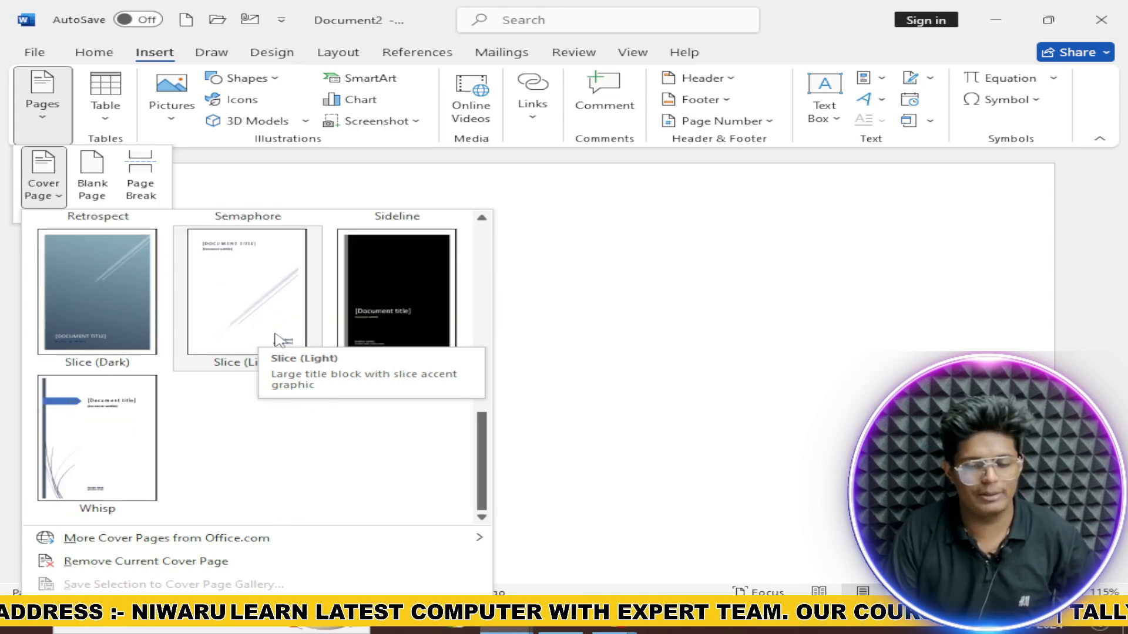
left_click(69, 422)
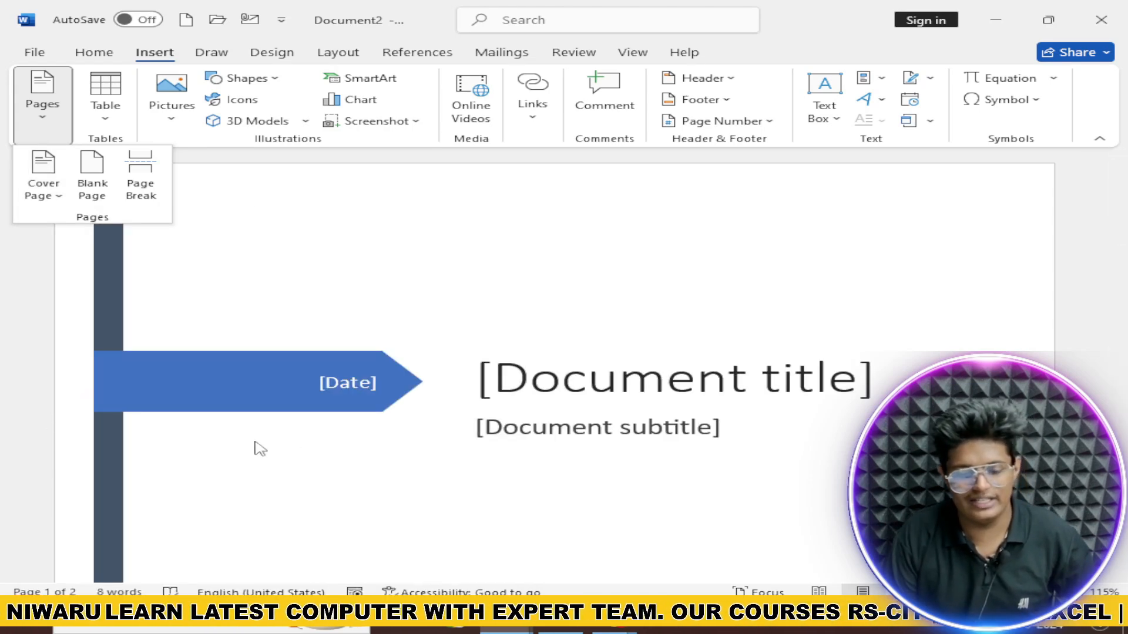
scroll(306, 441, "down", 10, "ctrl")
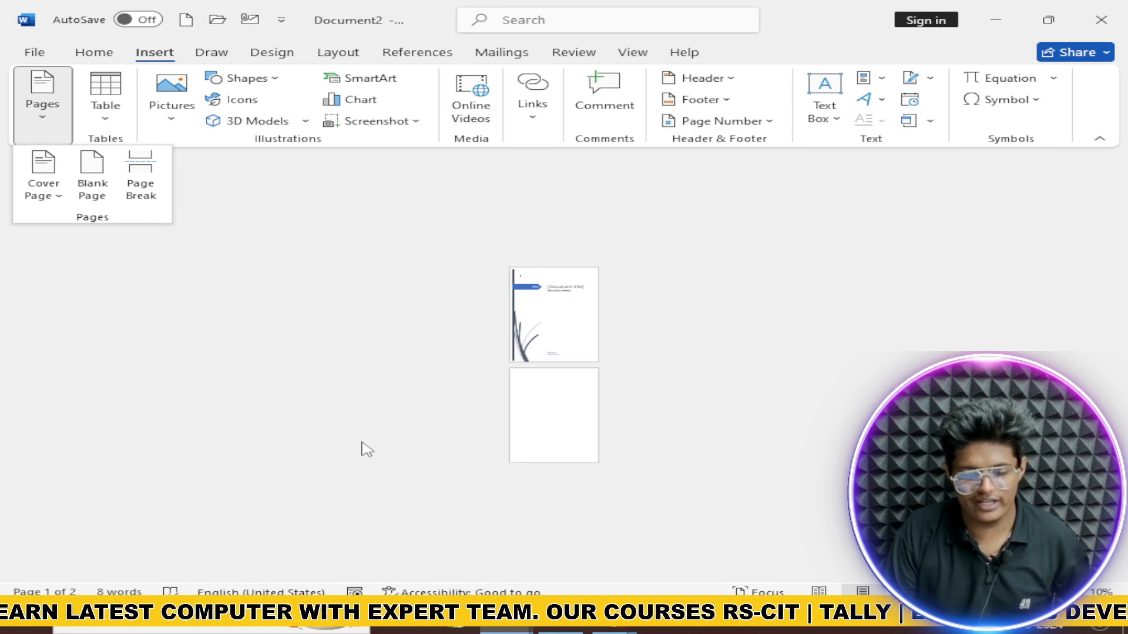
scroll(491, 449, "up", 5, "ctrl")
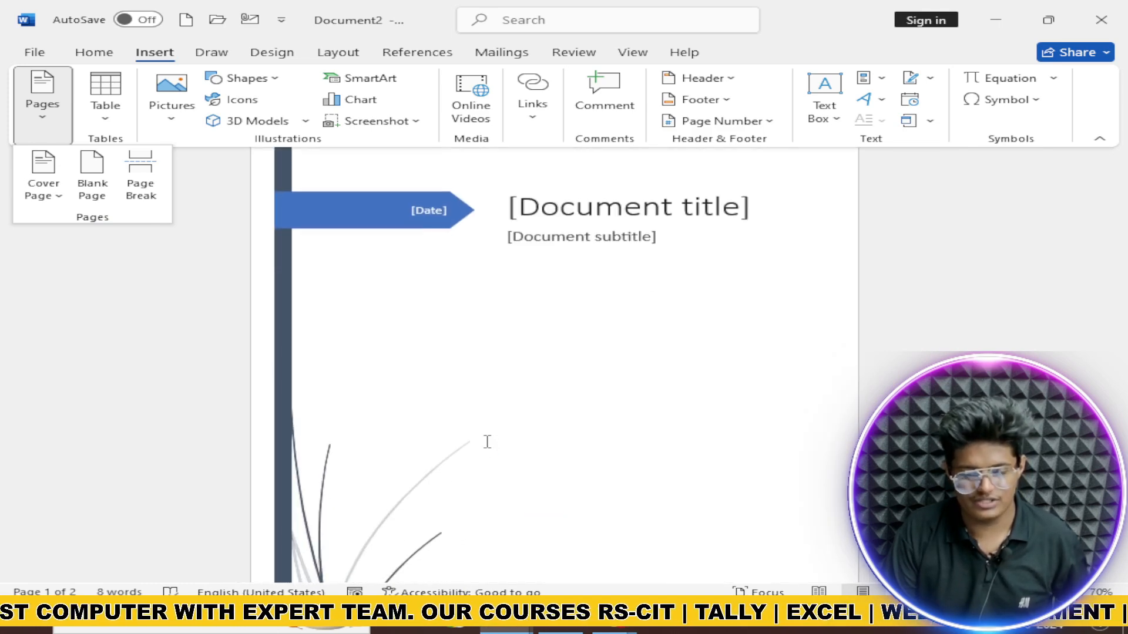
scroll(487, 442, "down", 3, "ctrl")
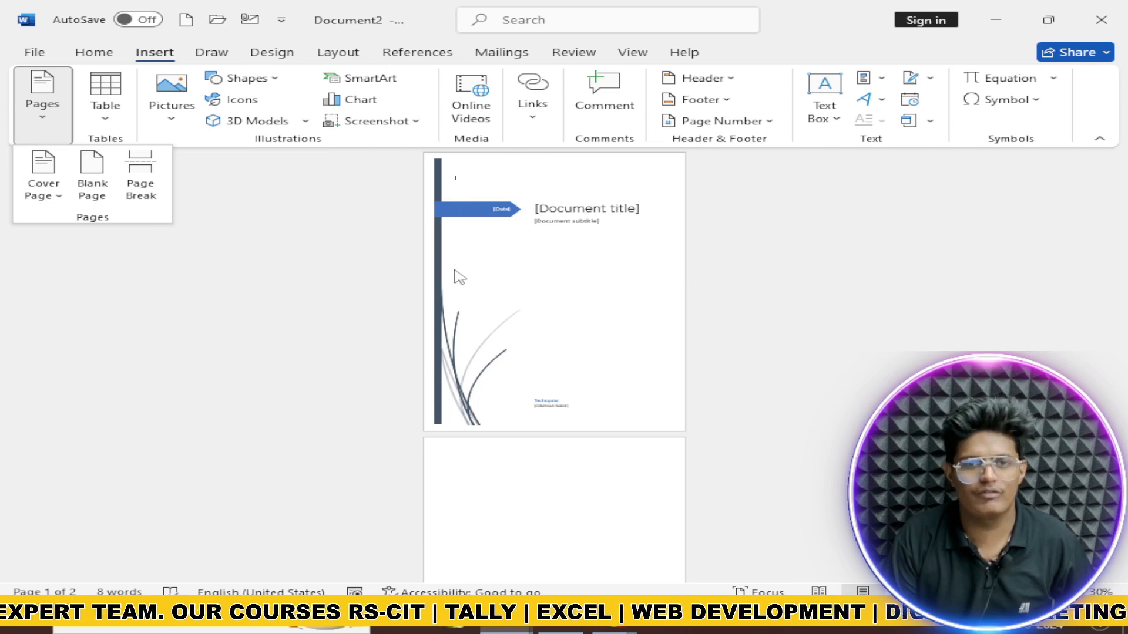
scroll(459, 276, "down", 4)
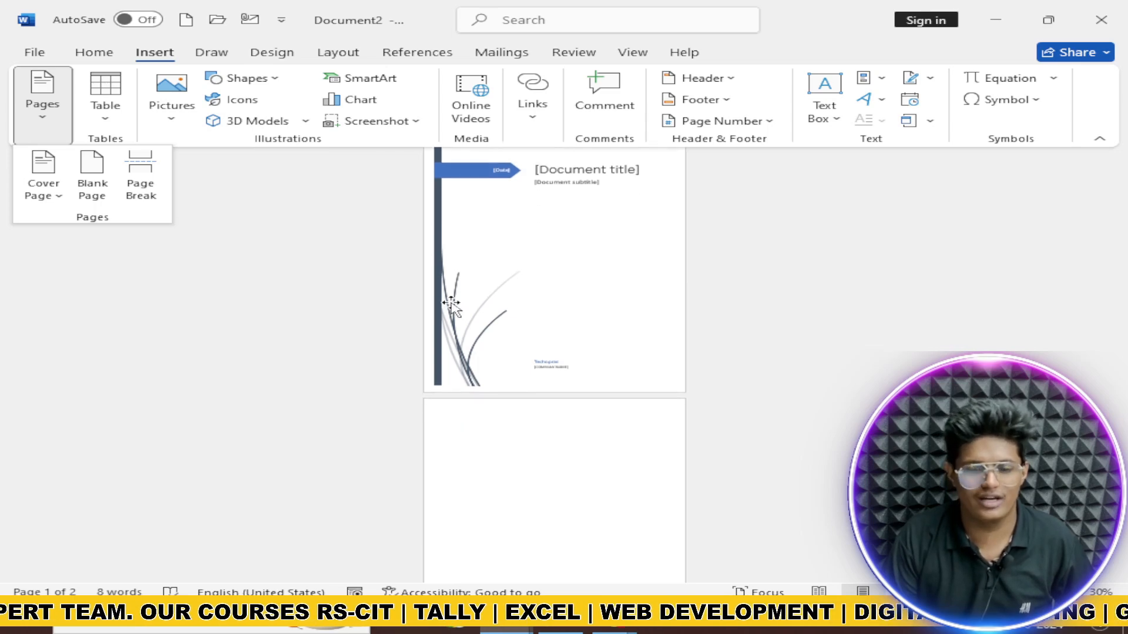
left_click(483, 418)
scroll(483, 418, "up", 4)
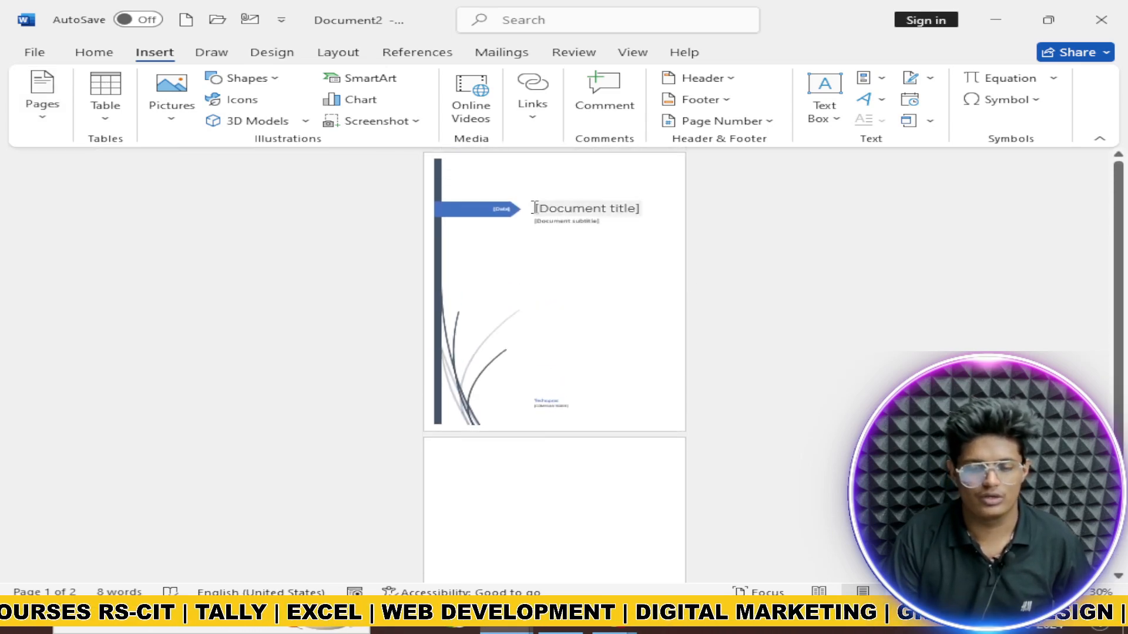
Step: Type AAROH COMPUTER into the cover title placeholder, dismissing the Save As screen
left_click(535, 208)
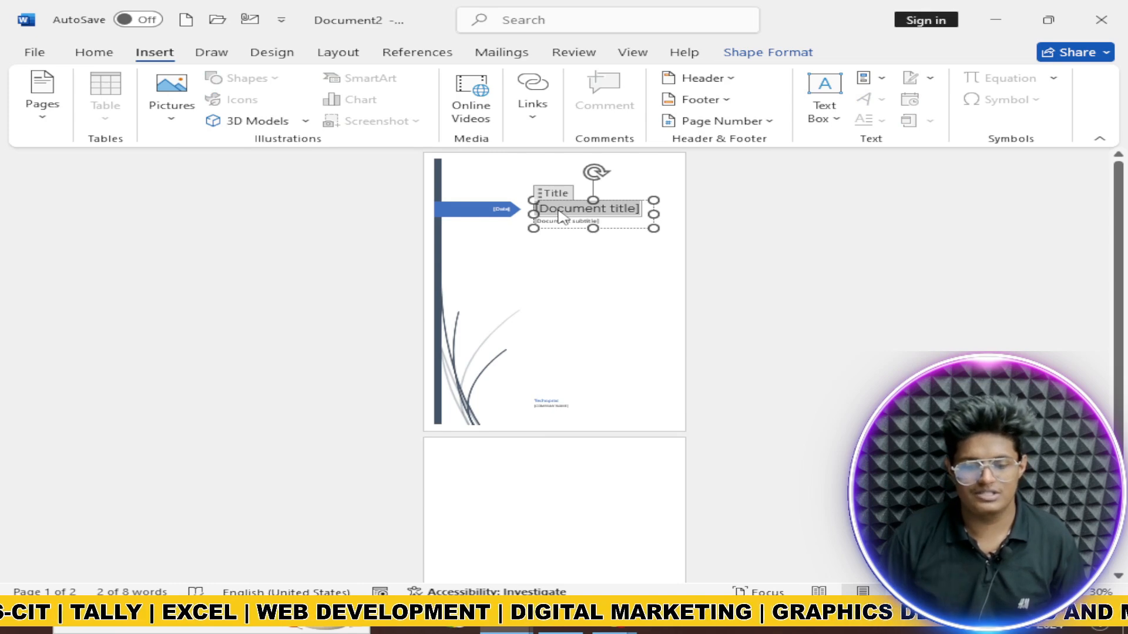
type("FGDDFHGJDFHGJXDFH")
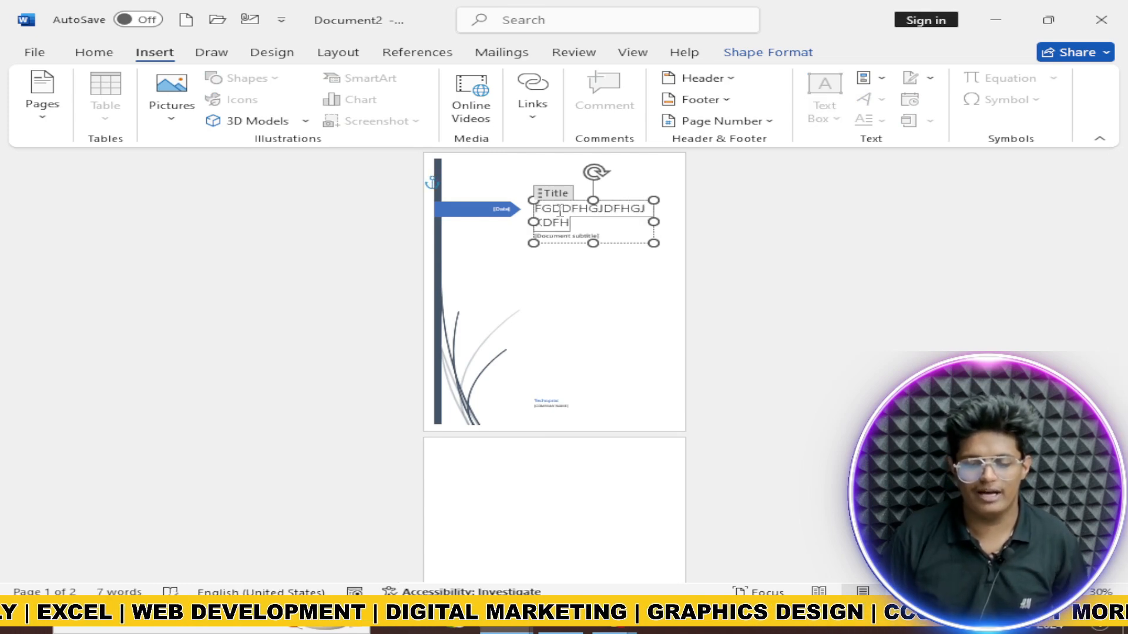
key("ctrl+z")
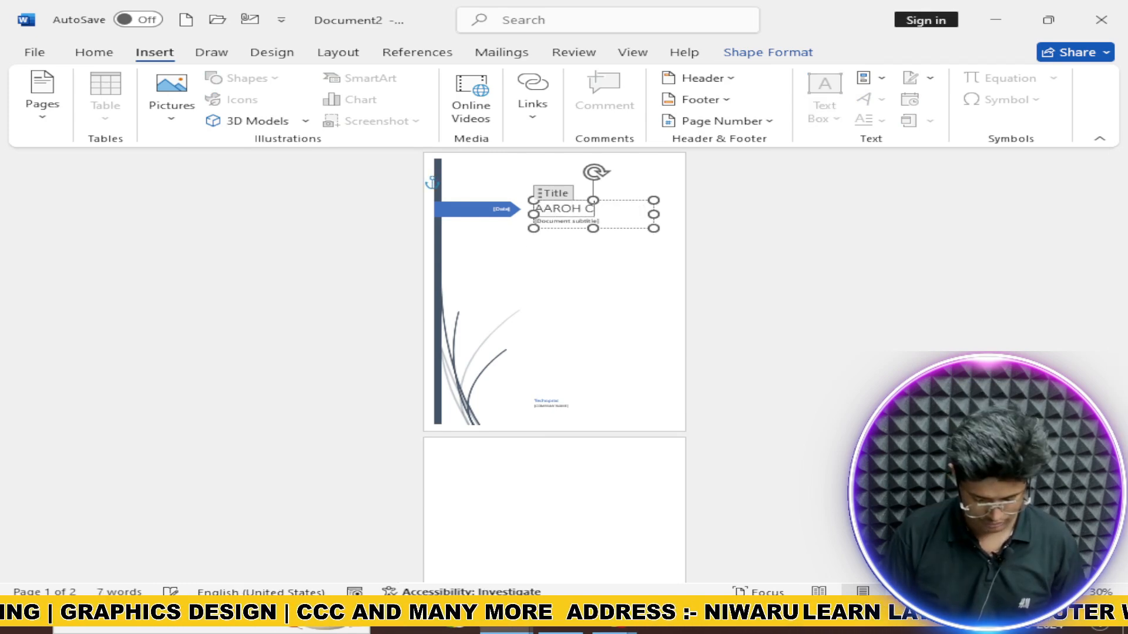
type("AAROH COMPUTER")
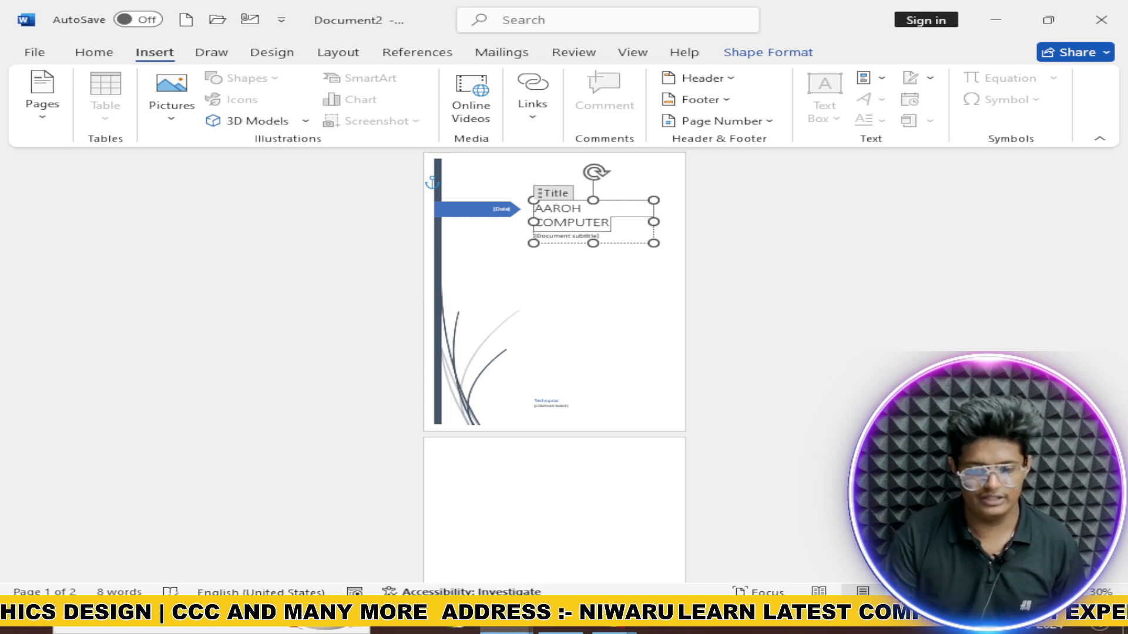
key("ctrl+s")
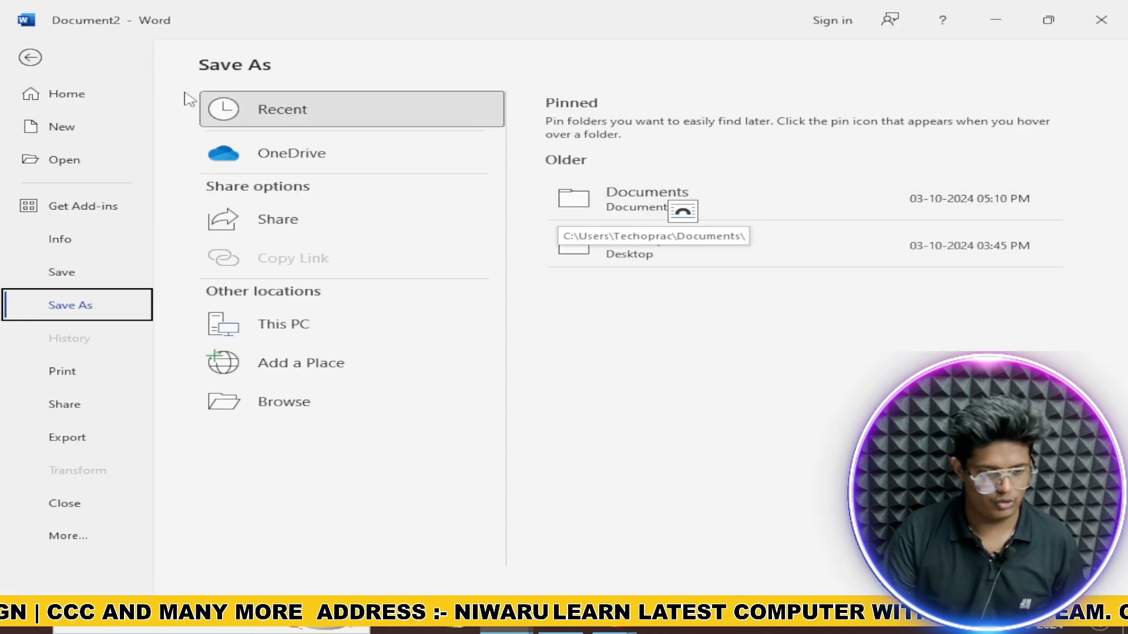
left_click(38, 58)
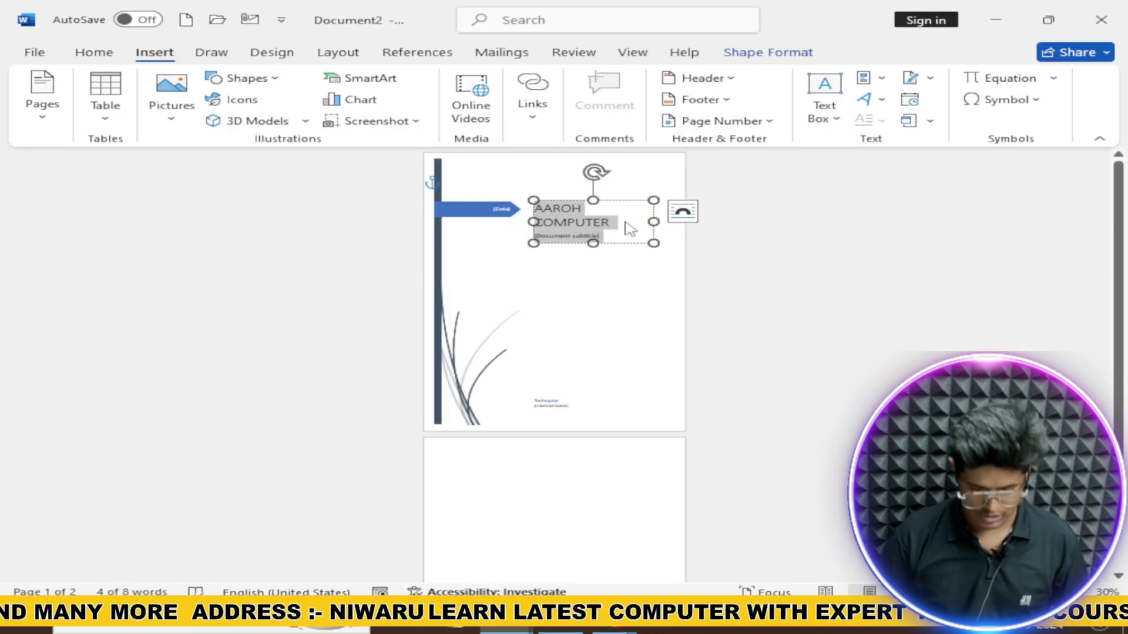
Step: Resize the AAROH COMPUTER title to fit one line and inspect the cover page boxes
key("ctrl+shift+comma")
key("ctrl+shift+comma")
key("ctrl+shift+comma")
key("ctrl+shift+comma")
key("ctrl+shift+period")
key("ctrl+shift+period")
key("ctrl+shift+period")
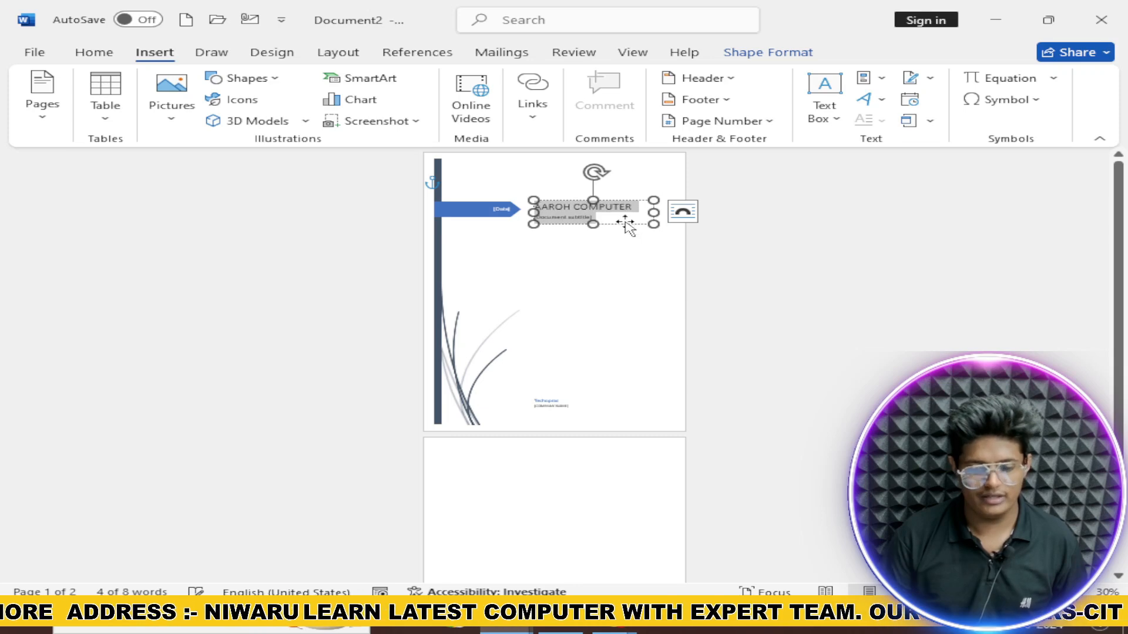
left_click(692, 275)
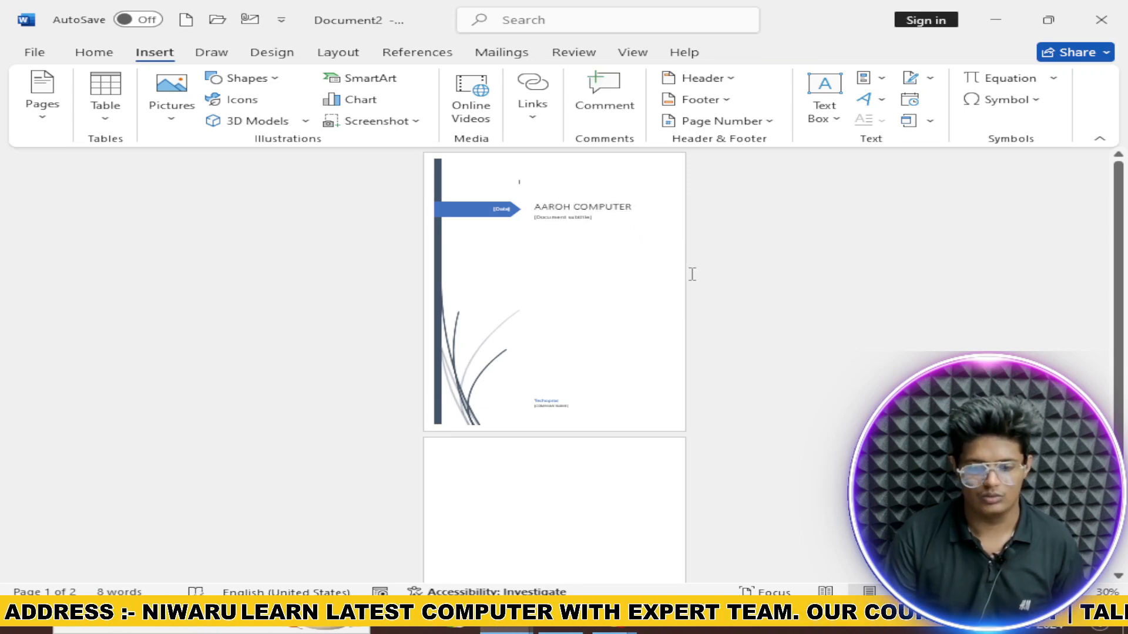
left_click(607, 221)
left_click(890, 266)
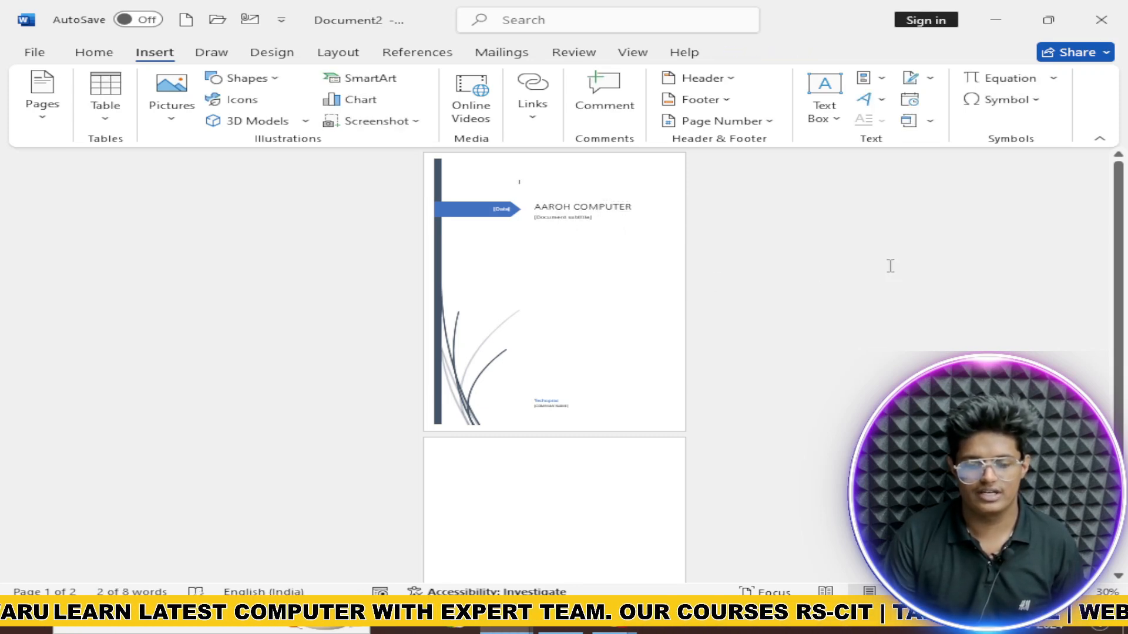
left_click(890, 266)
left_click(496, 213)
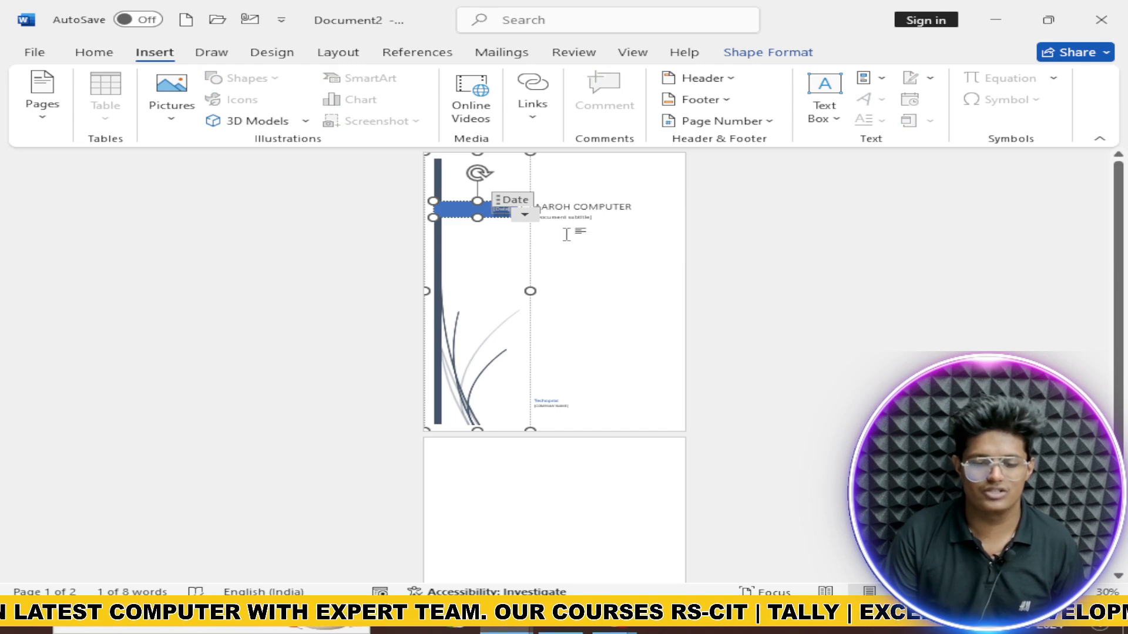
left_click(554, 409)
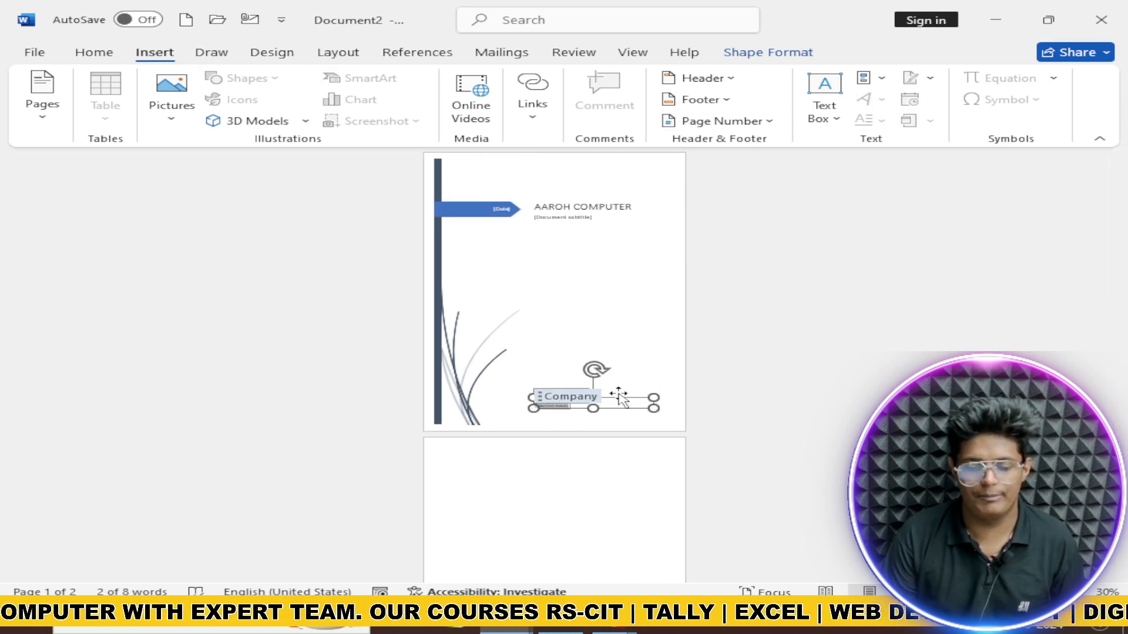
left_click(788, 350)
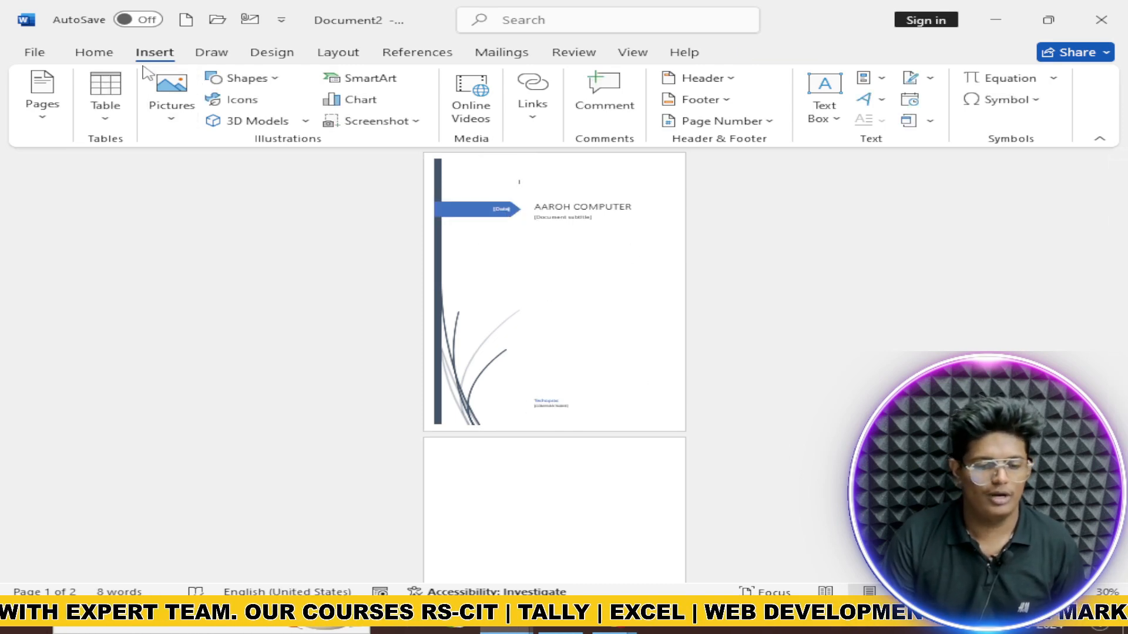
Step: Fill the top of page 2 with =rand() sample paragraphs
left_click(42, 94)
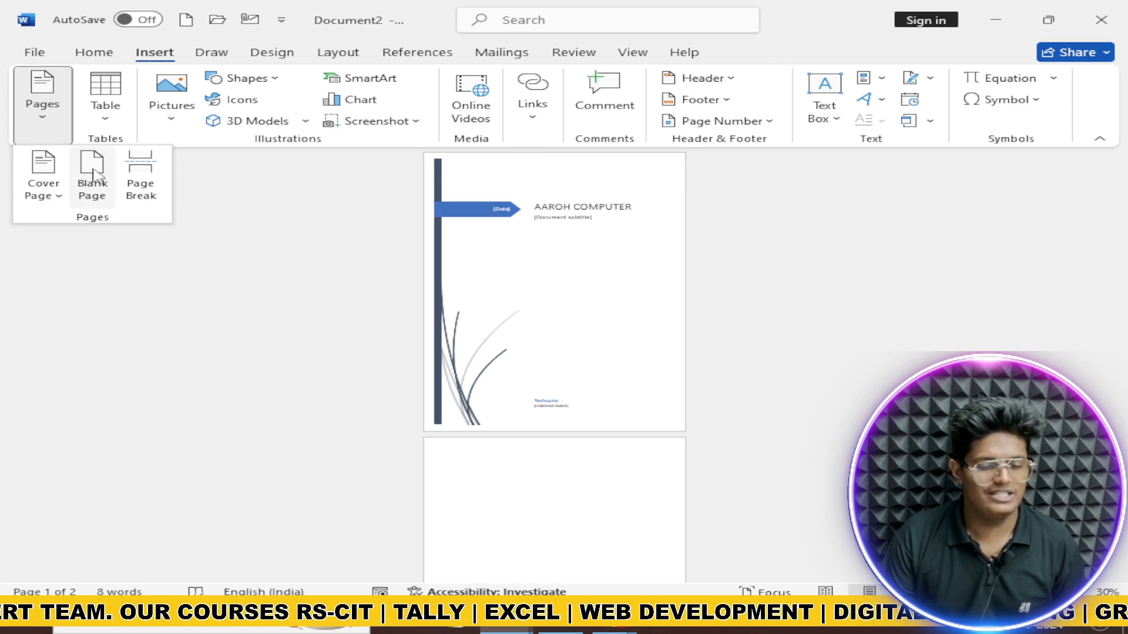
scroll(481, 358, "down", 2)
left_click(539, 408)
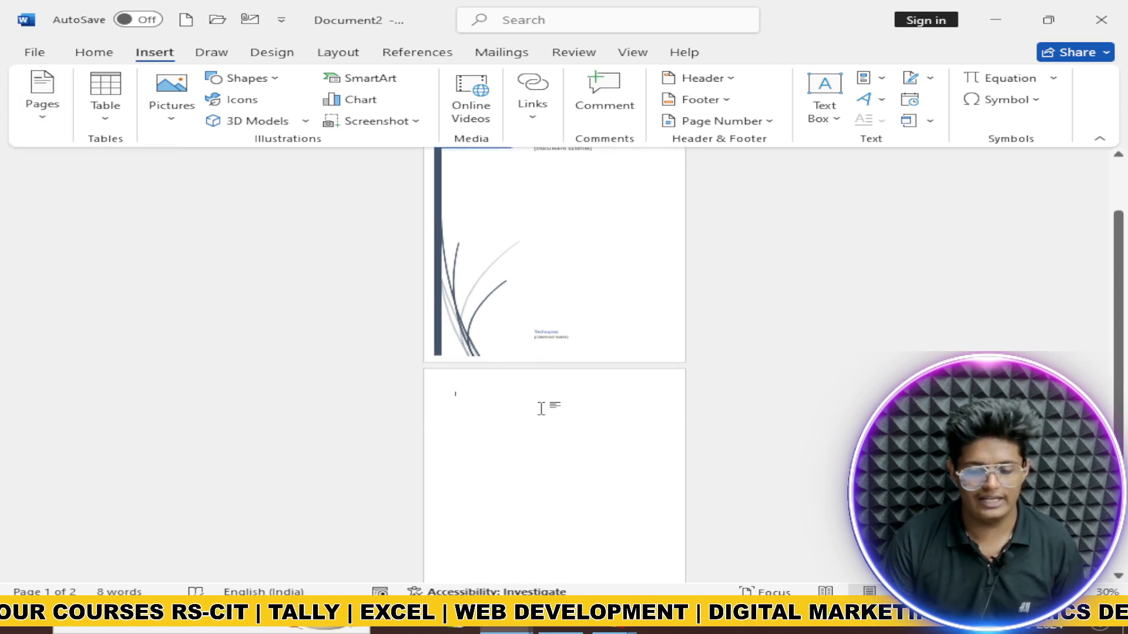
type("asdasd")
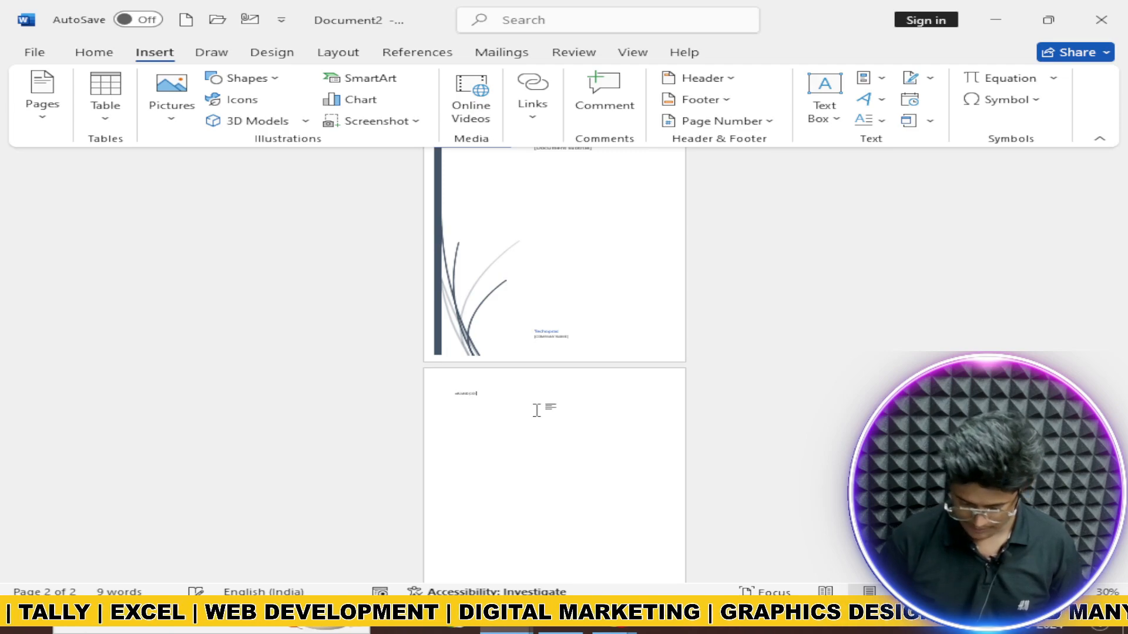
key("Return")
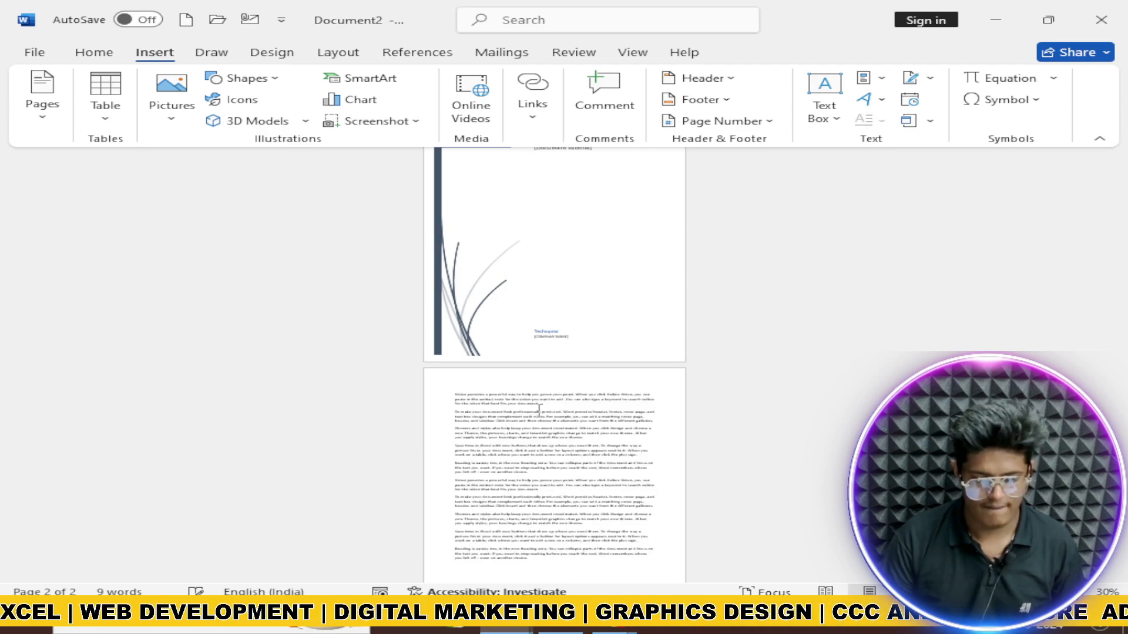
scroll(539, 409, "up", 8)
scroll(526, 413, "up", 3)
scroll(526, 413, "down", 2)
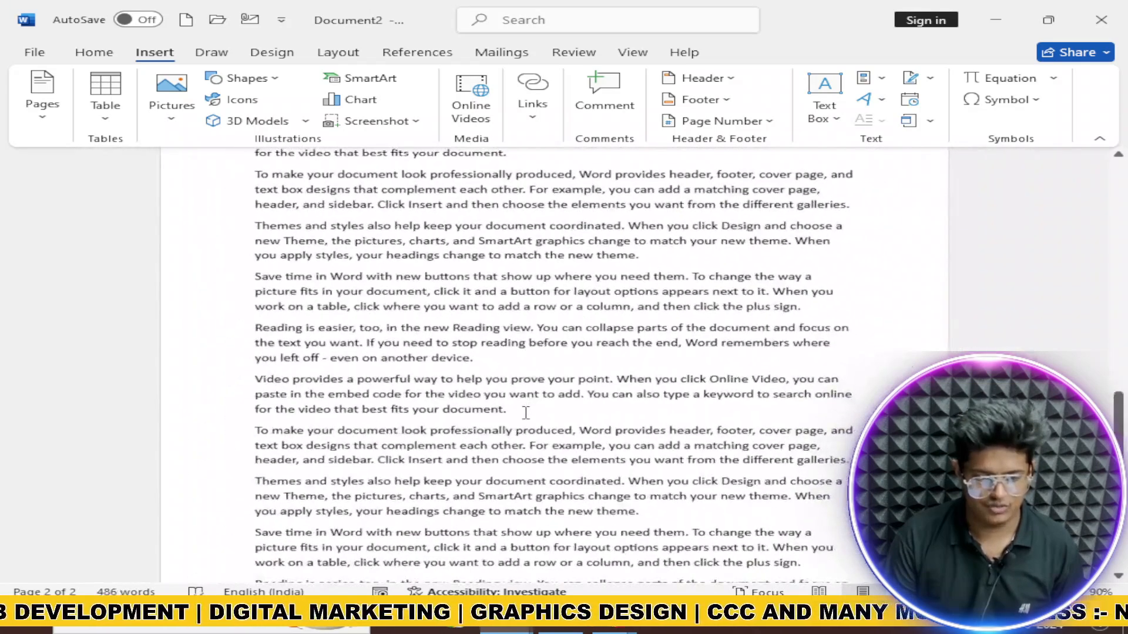
scroll(526, 412, "up", 3)
scroll(526, 413, "down", 1)
Step: Try adding a blank page and page break, then delete the extra breaks
left_click(42, 94)
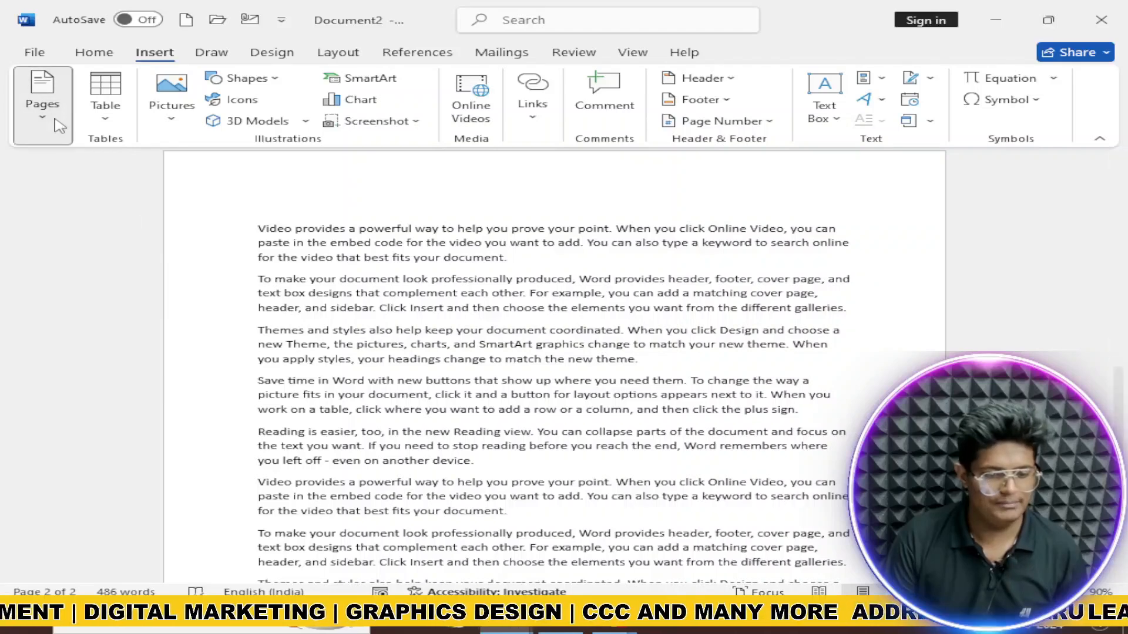
left_click(552, 278)
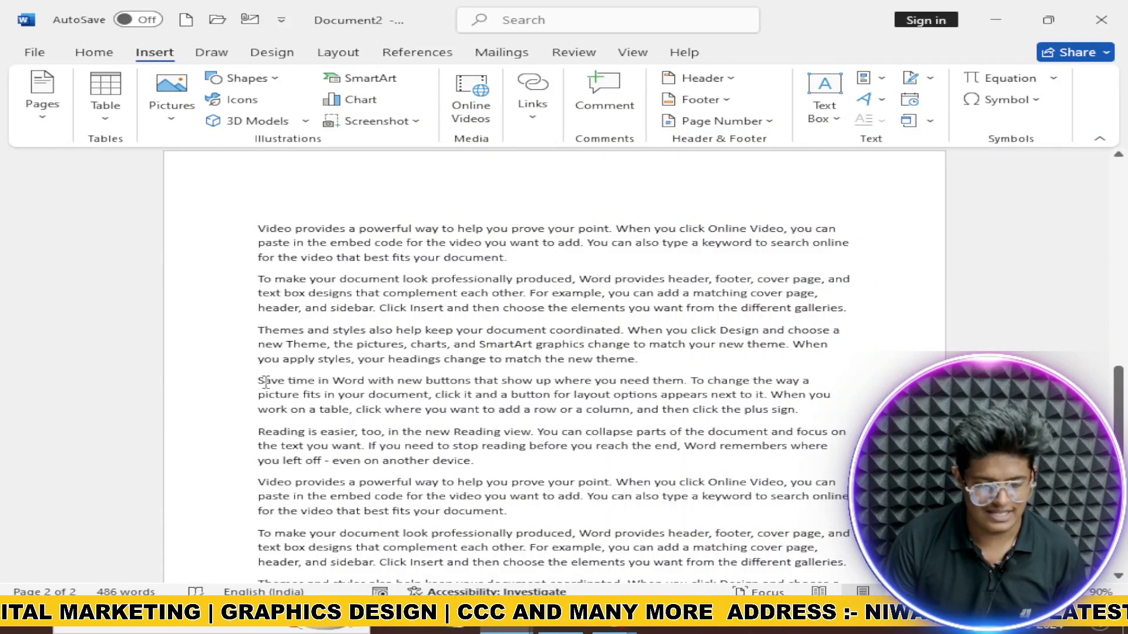
left_click(43, 94)
left_click(93, 174)
scroll(386, 322, "up", 3)
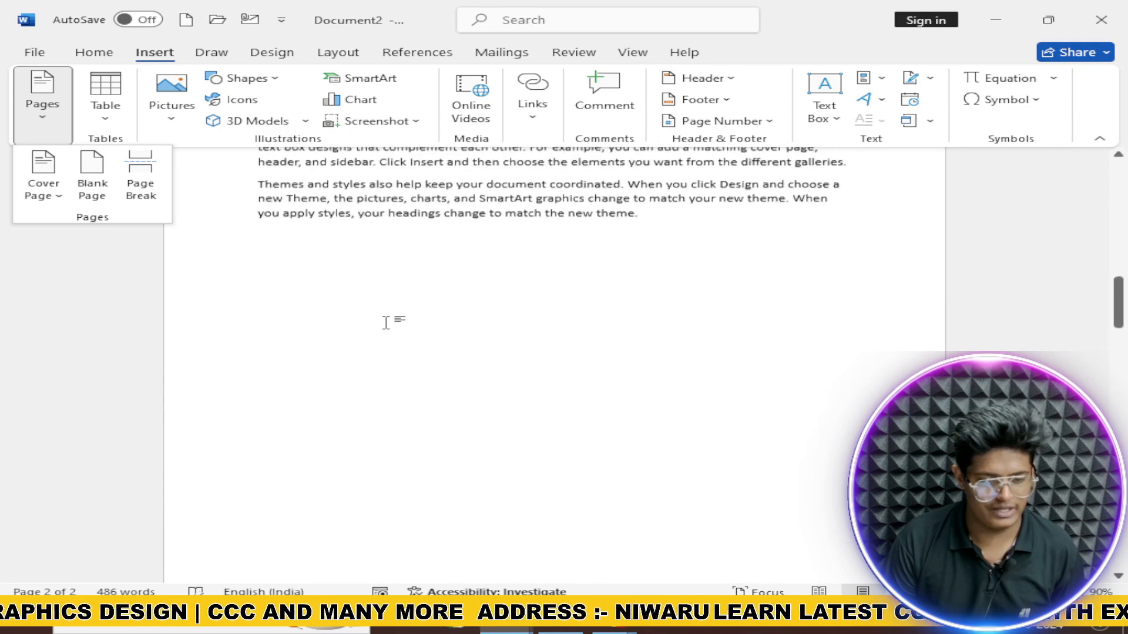
left_click(140, 176)
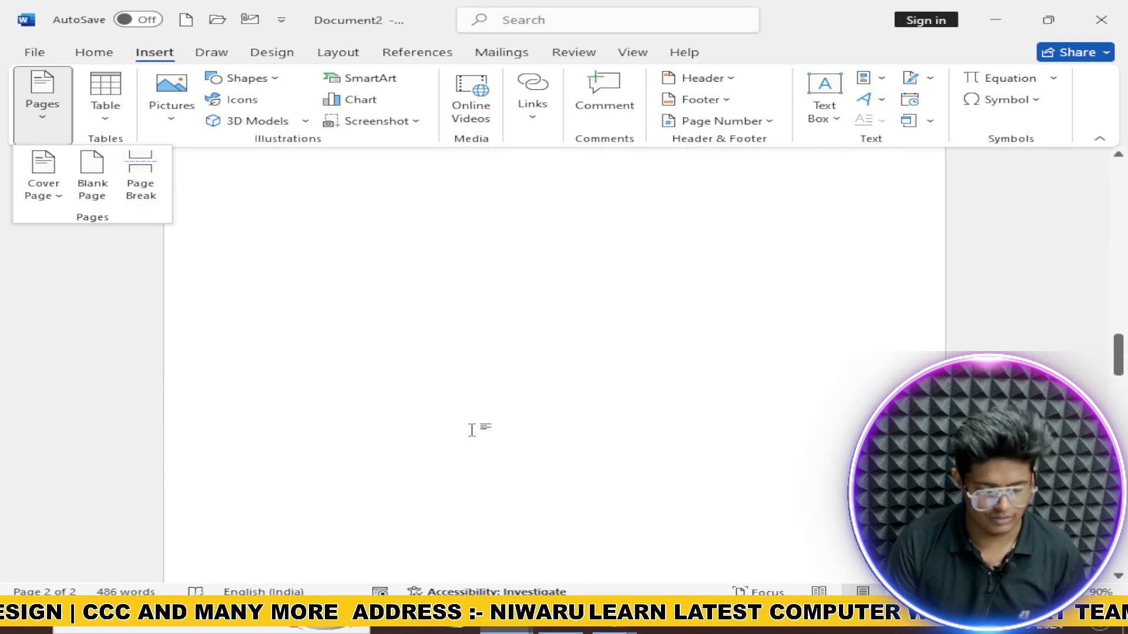
scroll(458, 429, "up", 10)
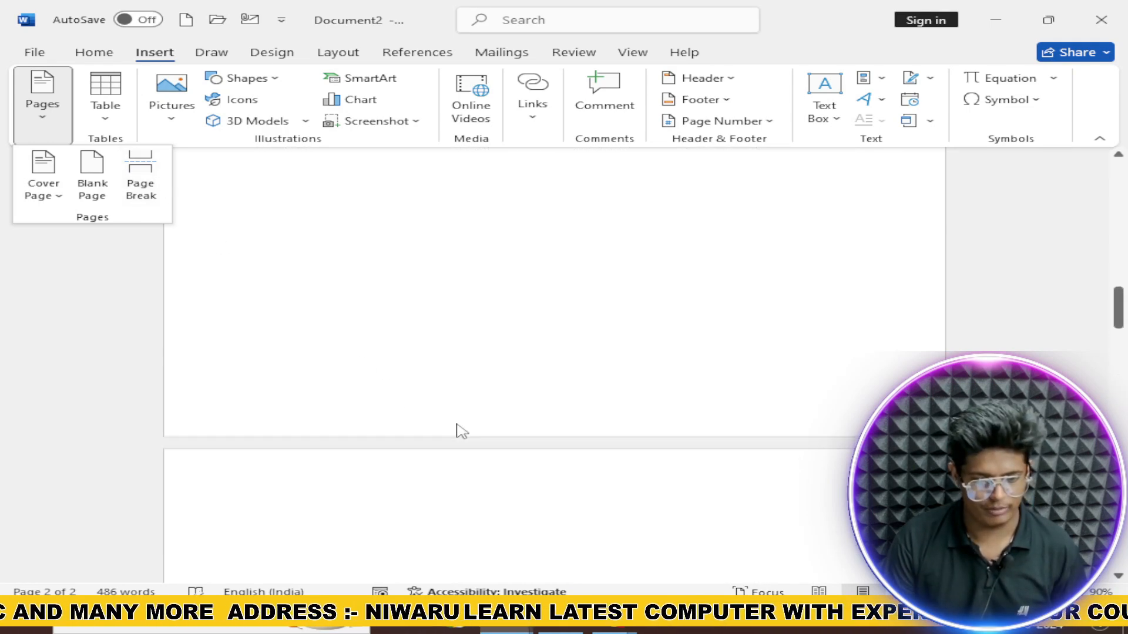
left_click(274, 447)
scroll(273, 446, "down", 4)
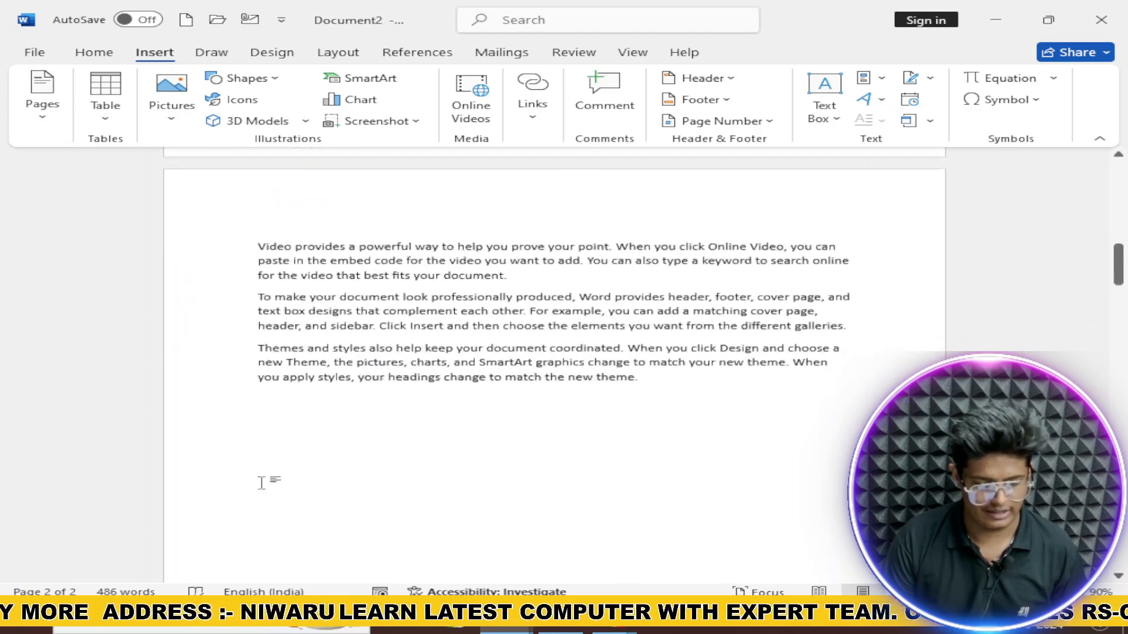
key("Delete")
key("Delete")
key("Delete")
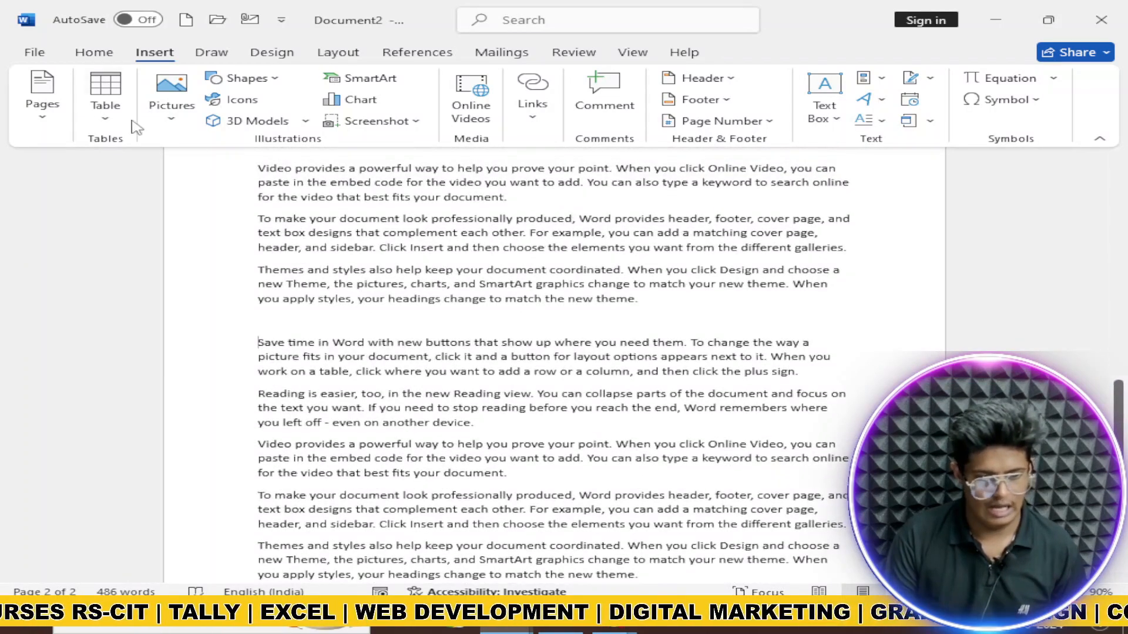
Step: Insert a page break after the third paragraph, moving the rest onto page 3
left_click(42, 97)
left_click(141, 182)
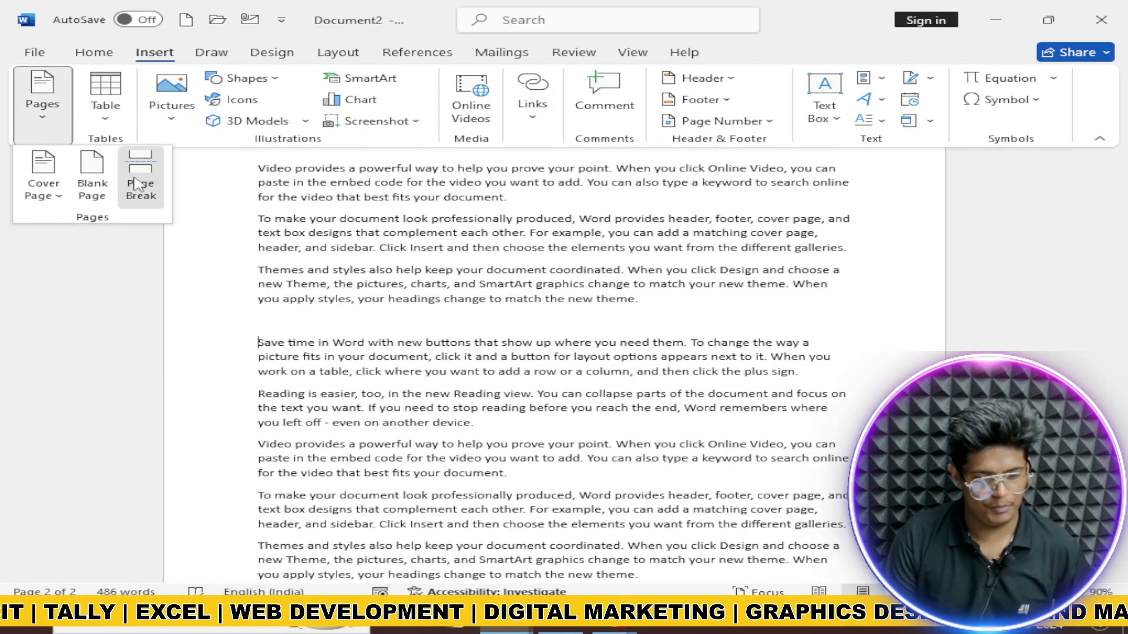
scroll(284, 307, "up", 8)
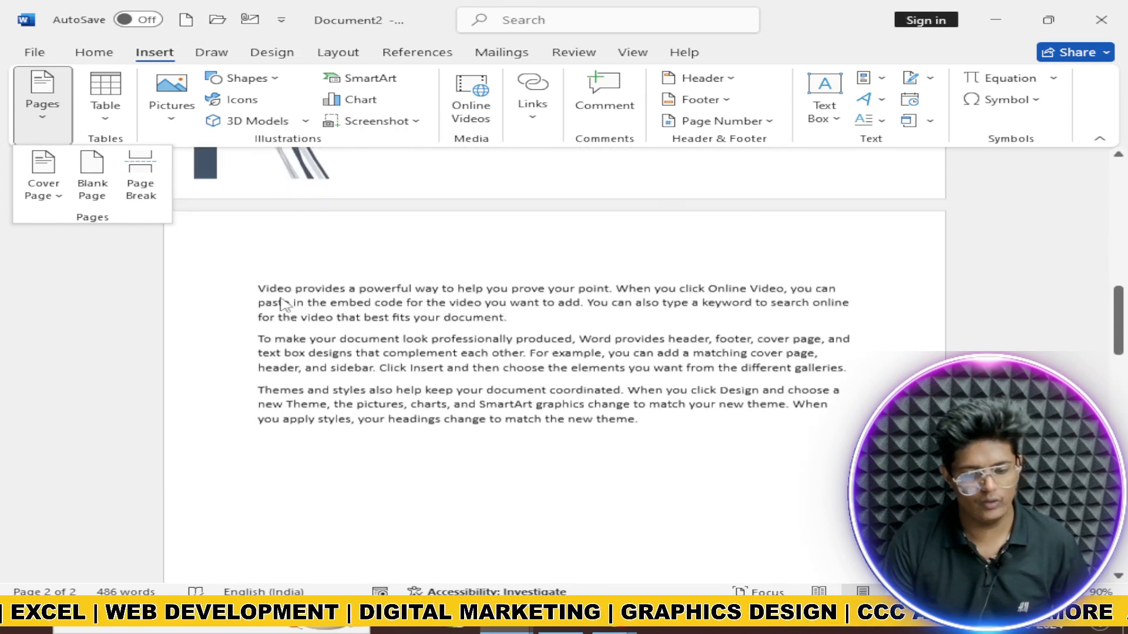
scroll(297, 464, "down", 10)
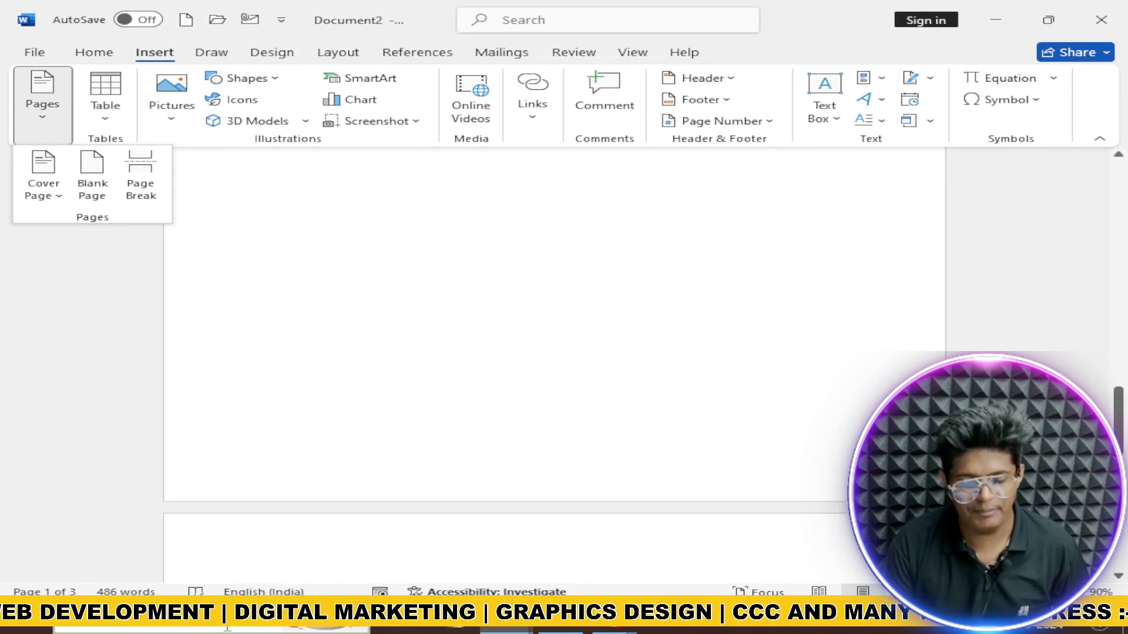
scroll(217, 436, "up", 5)
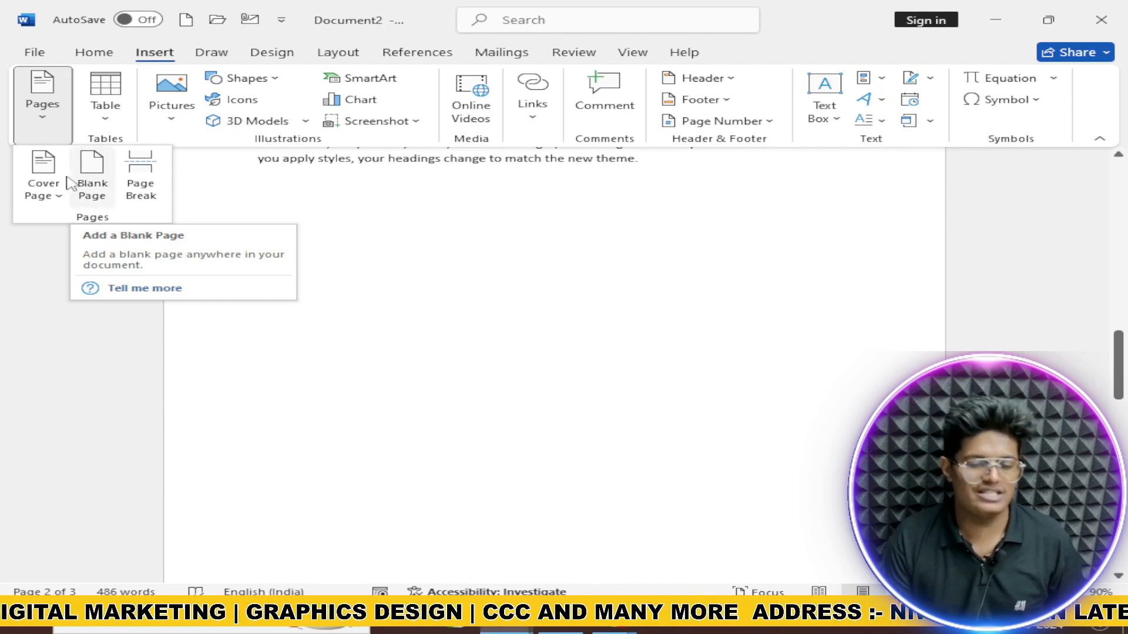
left_click(105, 104)
Step: Insert a 6-column by 4-row table below the sample paragraphs on page 2
left_click(420, 261)
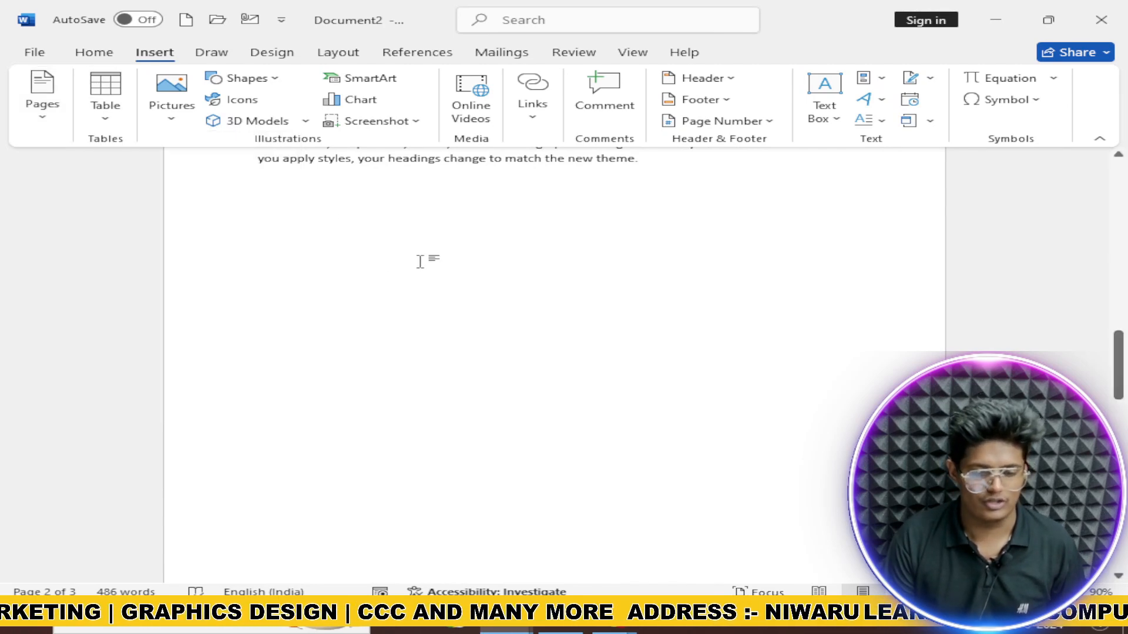
left_click(109, 108)
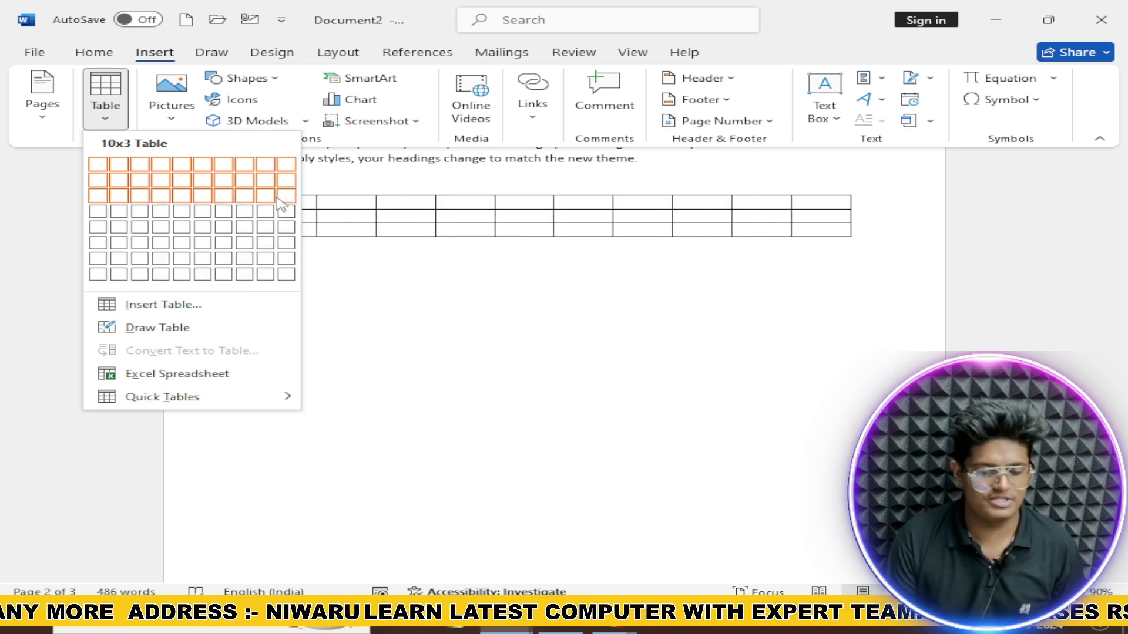
left_click(203, 212)
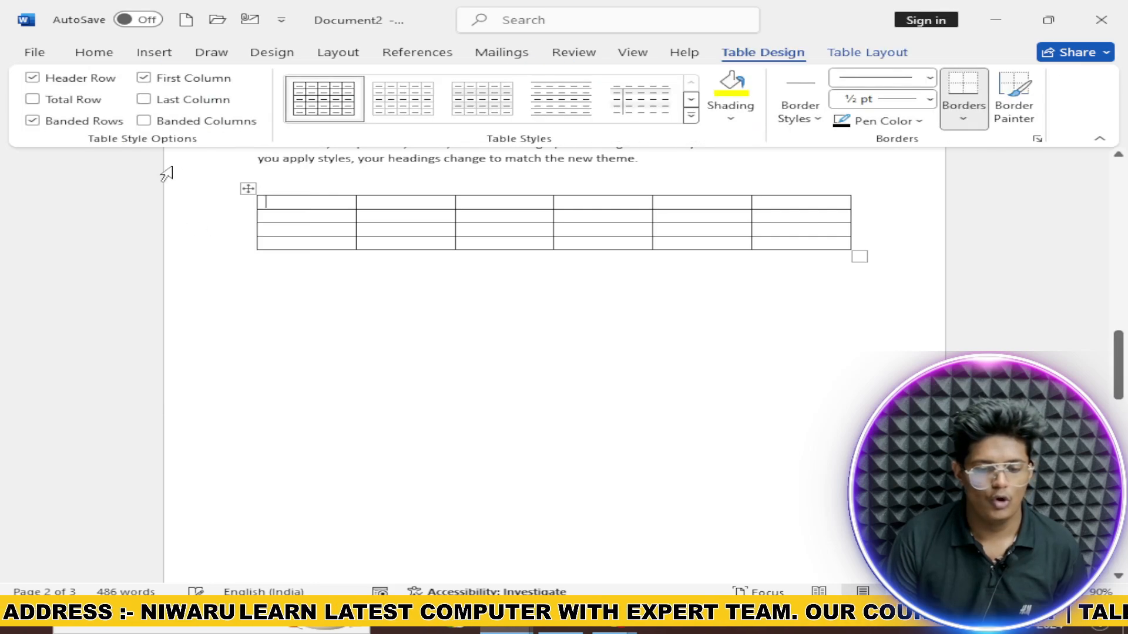
left_click(153, 52)
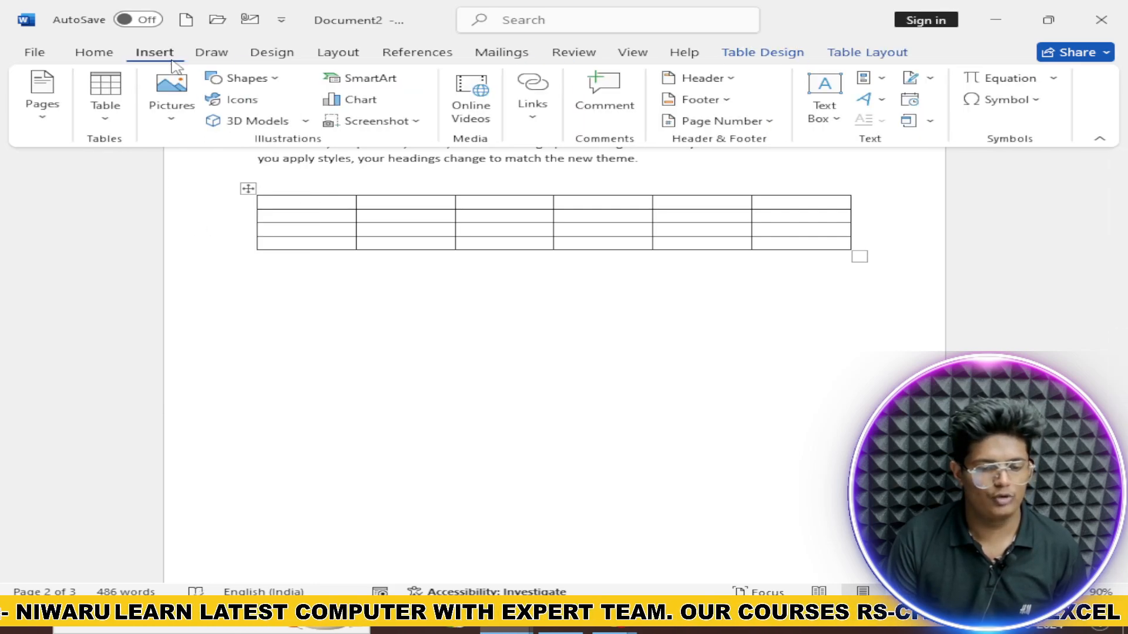
left_click(109, 112)
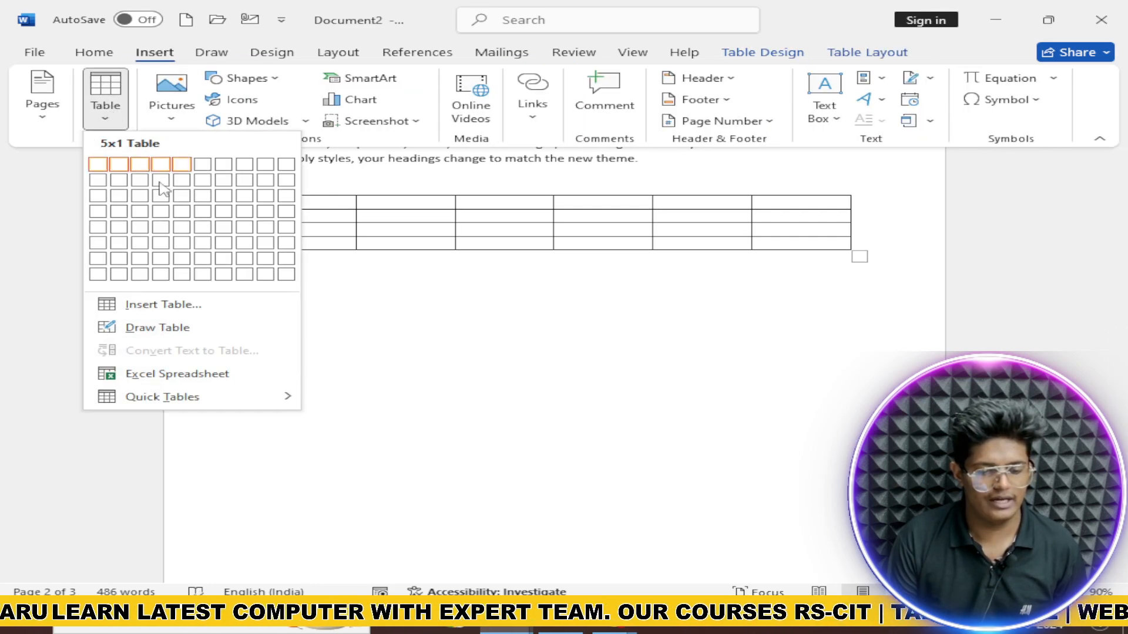
Step: Use Draw Table to outline a new table below the first, then undo a stray narrow table
left_click(157, 328)
mouse_move(238, 302)
left_mouse_down()
mouse_move(291, 365)
mouse_move(680, 448)
mouse_move(863, 508)
left_mouse_up()
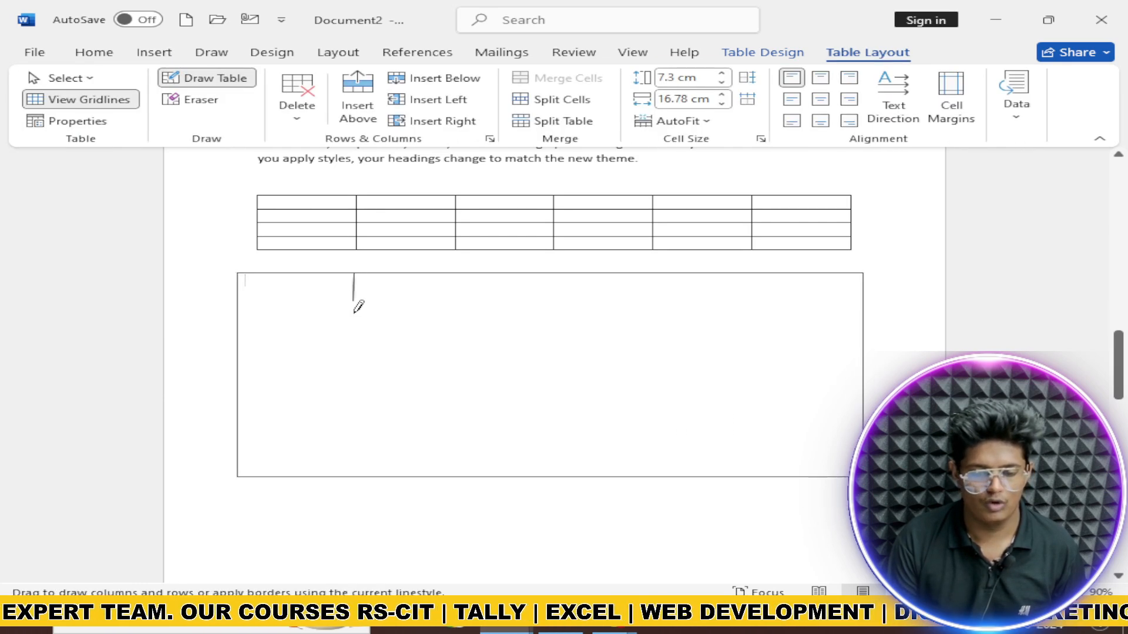
left_click_drag(348, 406, 350, 414)
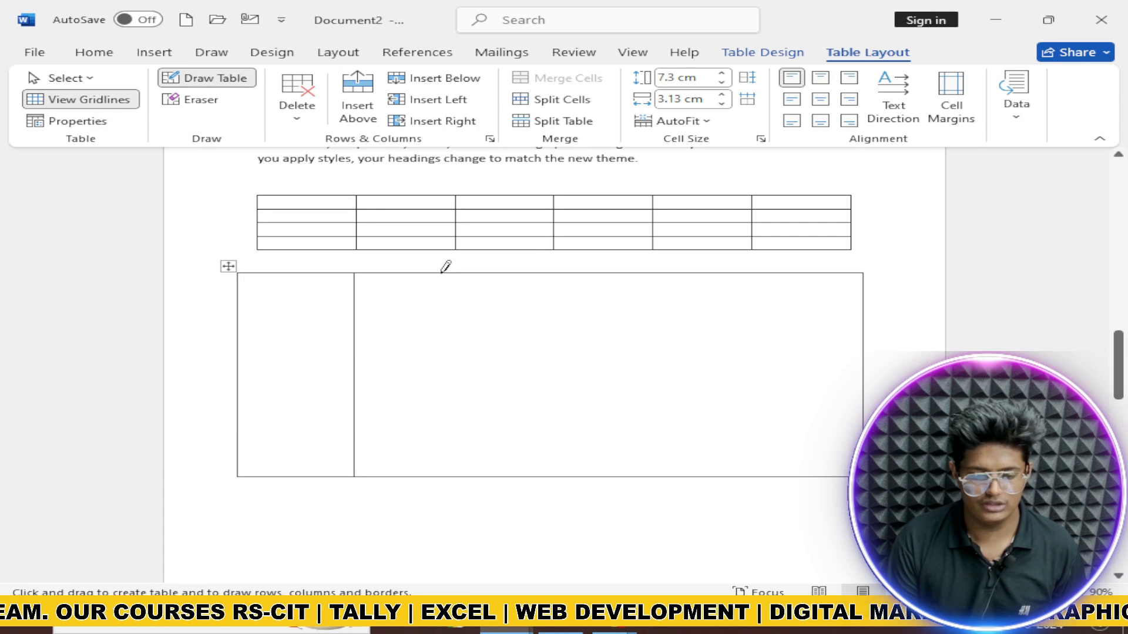
mouse_move(433, 293)
left_mouse_down()
mouse_move(433, 471)
mouse_move(452, 473)
left_mouse_up()
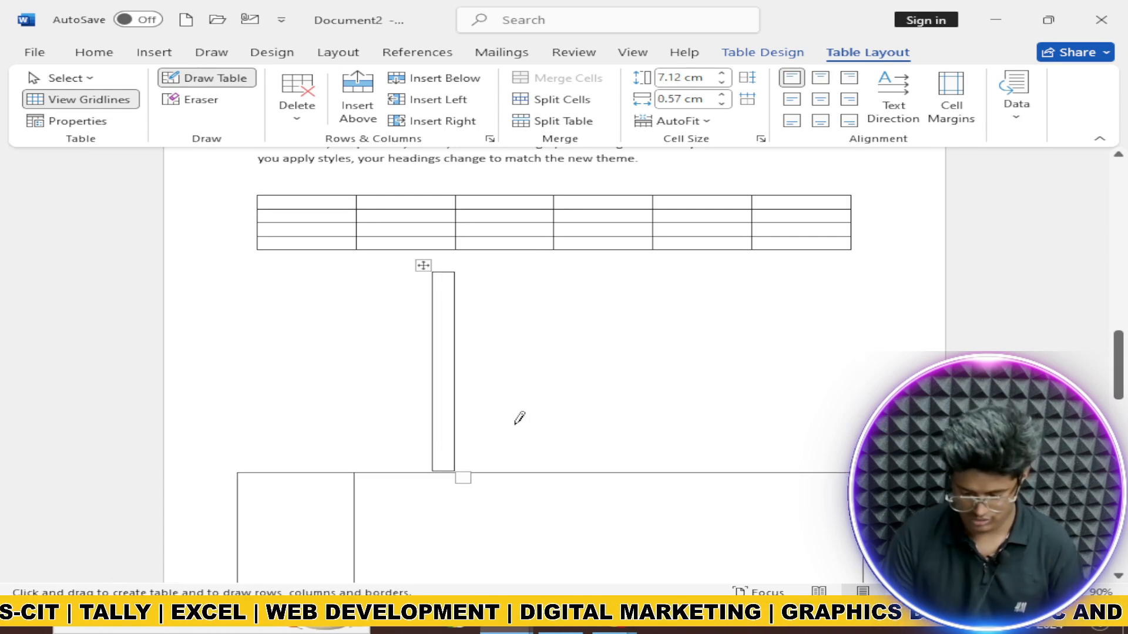
key("Escape")
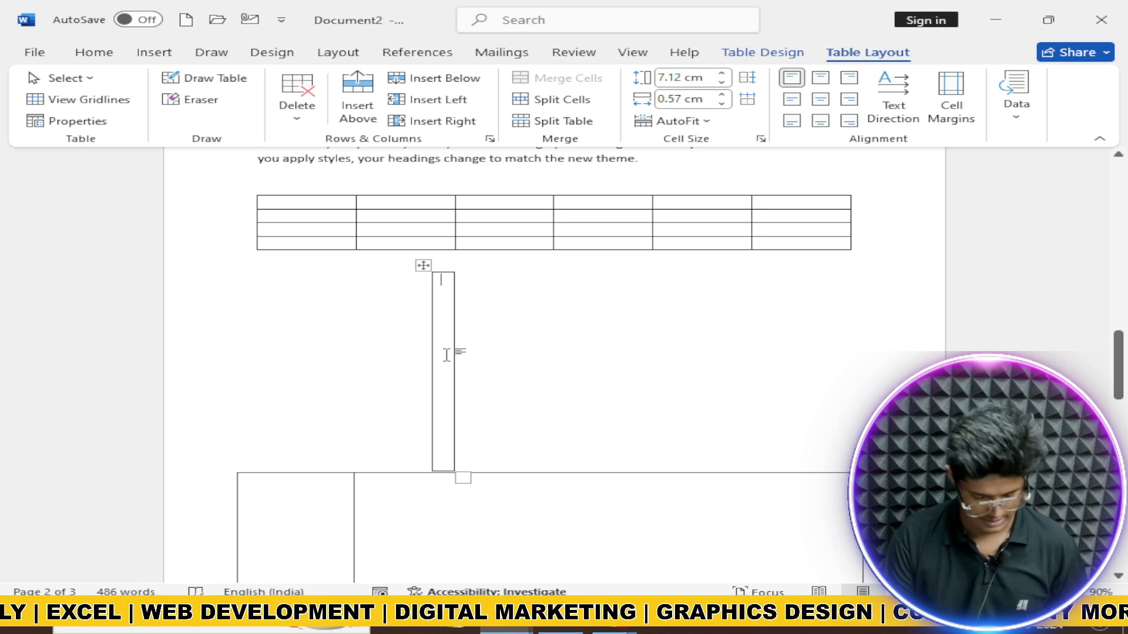
key("ctrl+z")
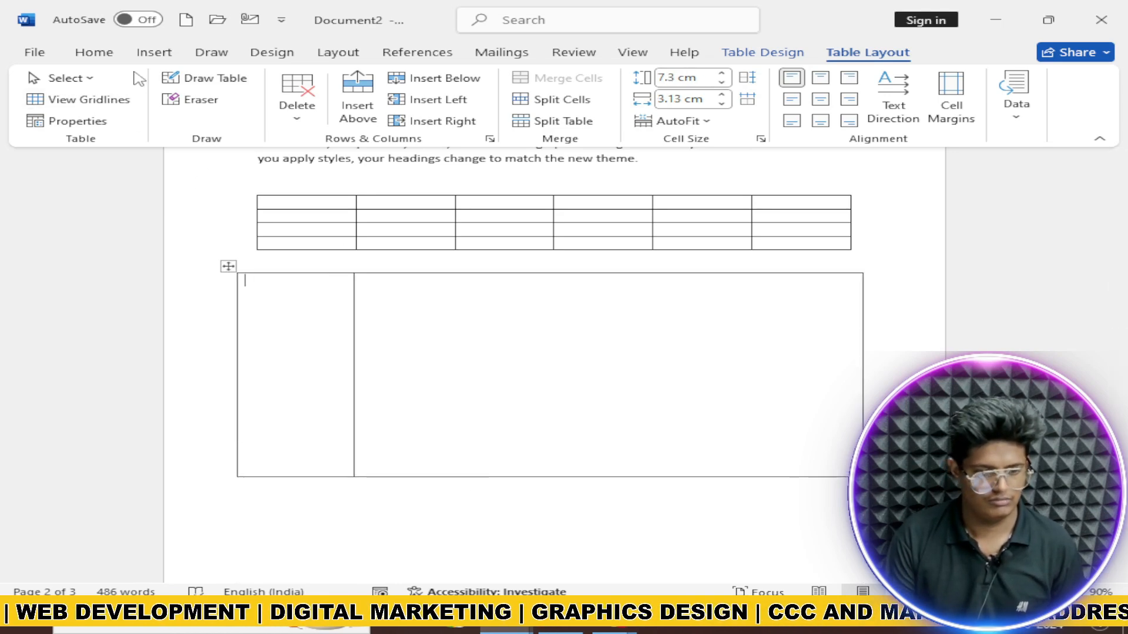
Step: Draw pencil column borders dividing the new table into six uneven columns
left_click(154, 52)
left_click(105, 97)
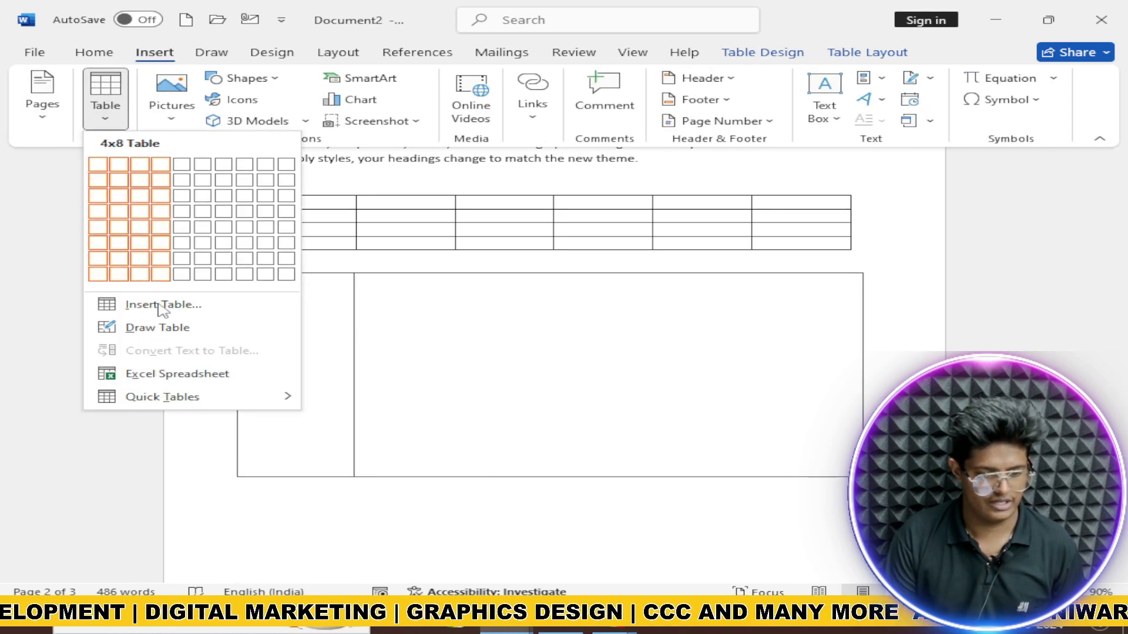
left_click(158, 328)
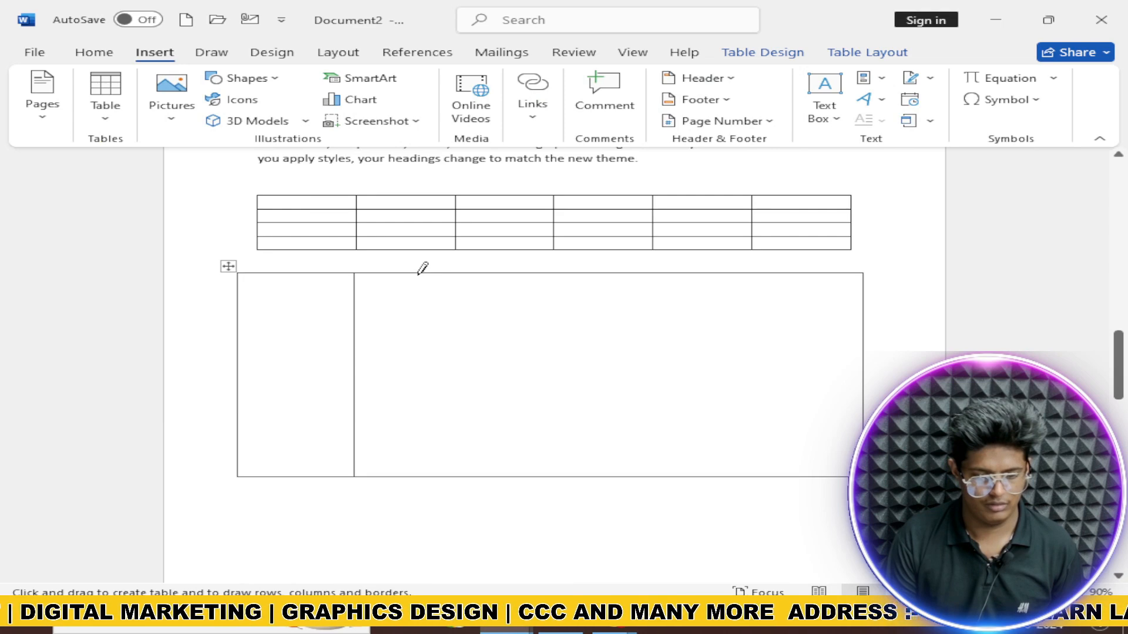
left_click_drag(420, 335, 416, 418)
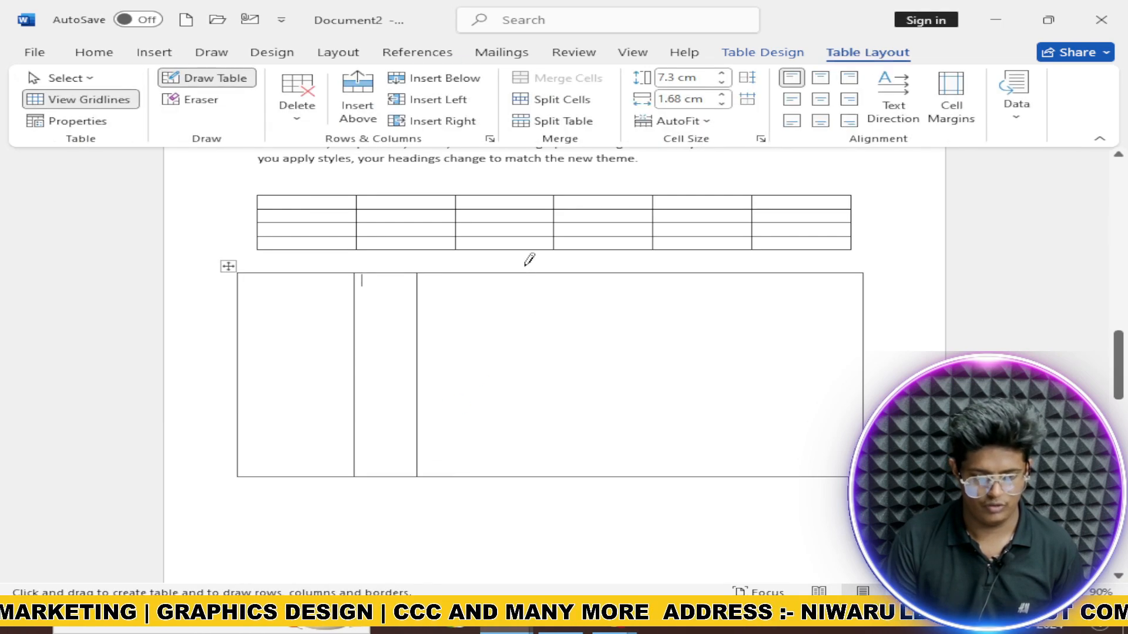
left_click_drag(523, 278, 517, 348)
left_click_drag(522, 404, 523, 405)
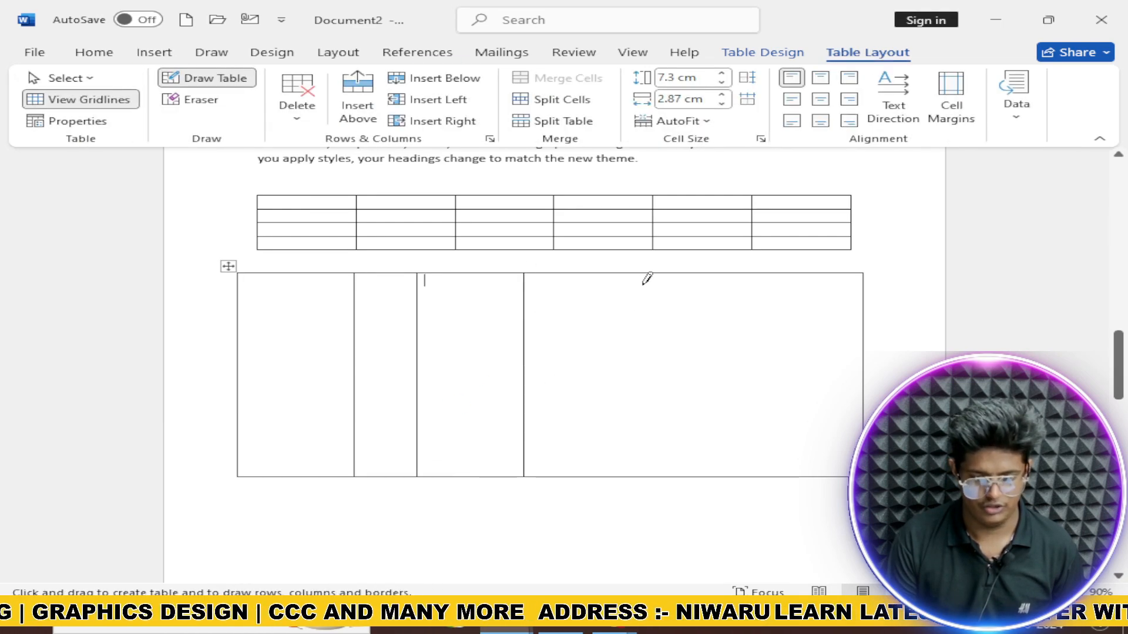
left_click_drag(663, 425, 663, 424)
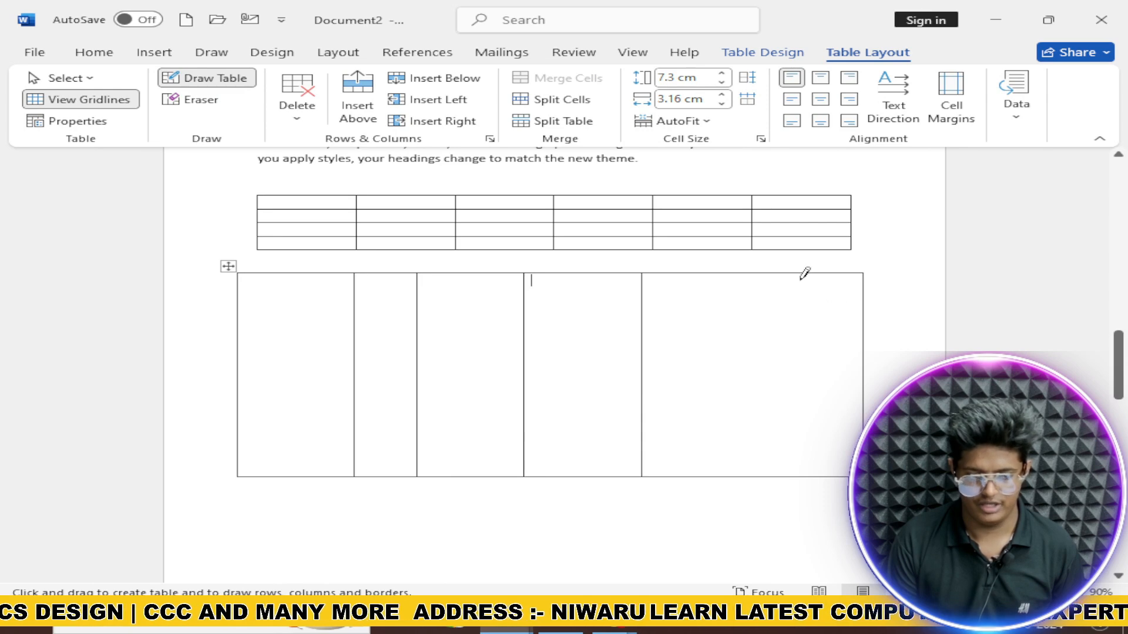
left_click_drag(772, 312, 783, 422)
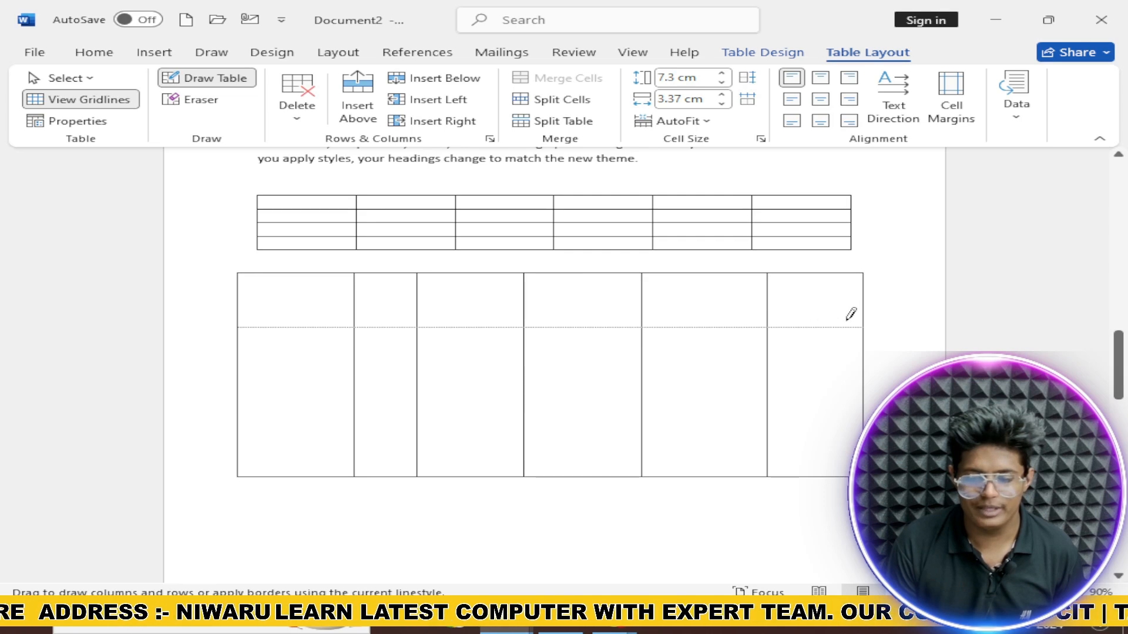
Step: Draw row dividers across the hand-drawn table to give it four rows
left_click_drag(850, 315, 849, 317)
left_click_drag(239, 390, 649, 390)
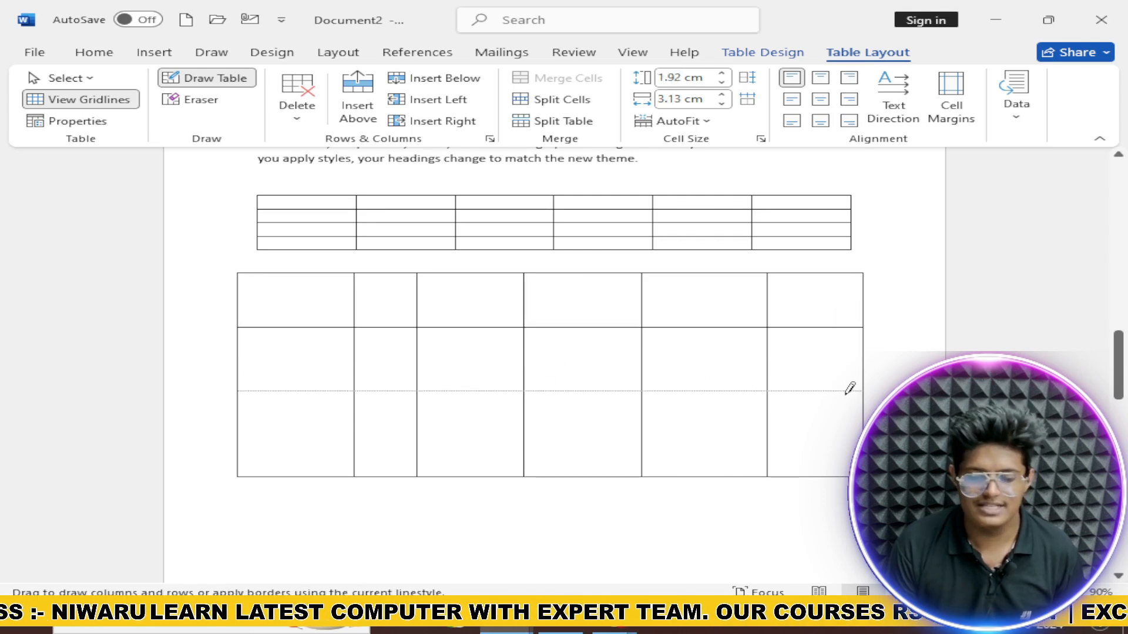
left_click_drag(879, 391, 879, 391)
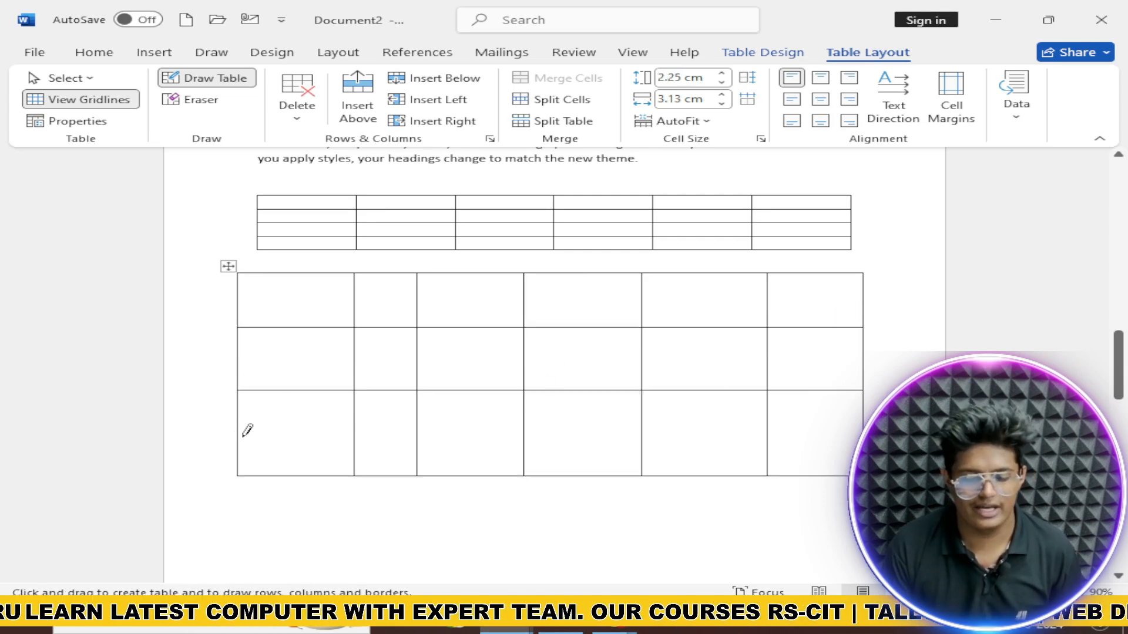
mouse_move(371, 460)
left_mouse_down()
mouse_move(674, 468)
mouse_move(853, 458)
left_mouse_up()
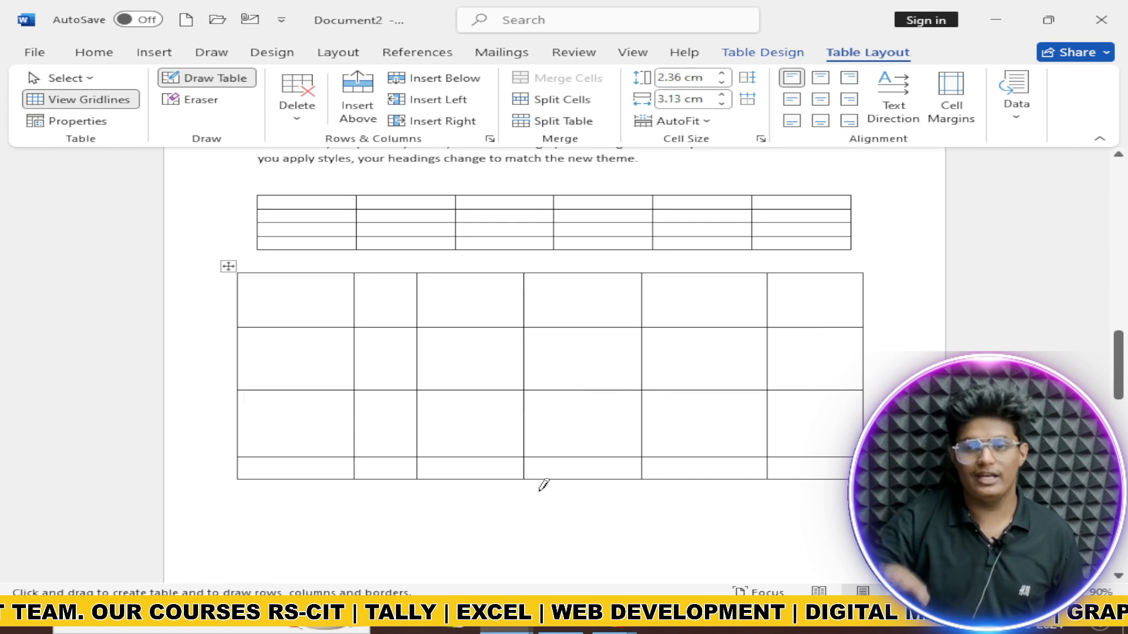
left_click(122, 58)
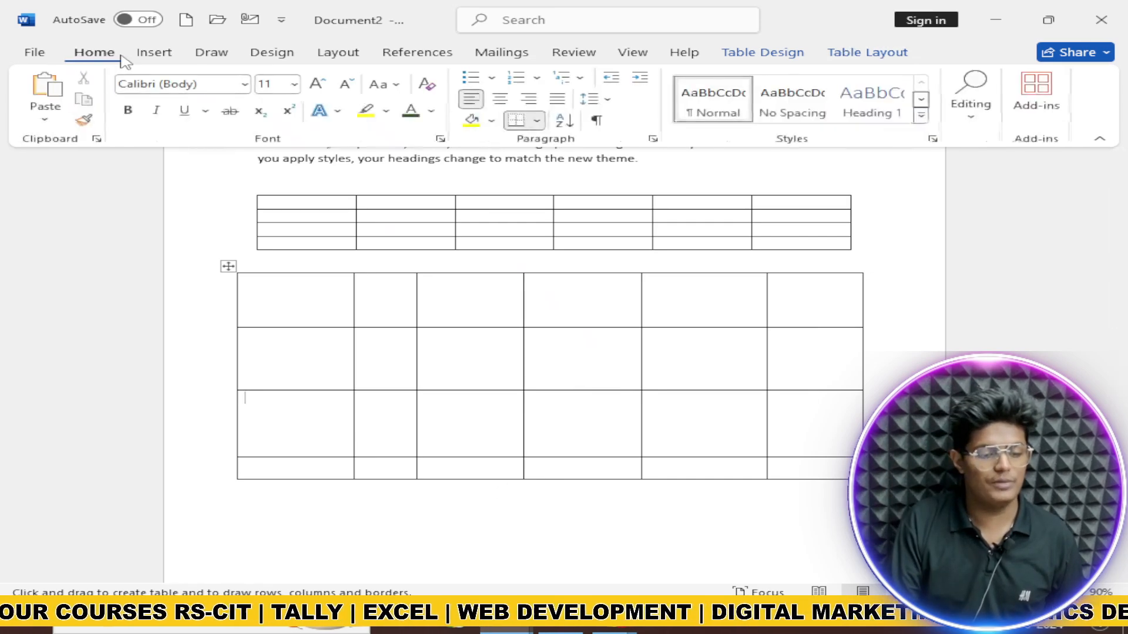
Step: Scroll through the built-in Quick Tables gallery, then close it without inserting anything
left_click(155, 58)
left_click(166, 99)
left_click(105, 109)
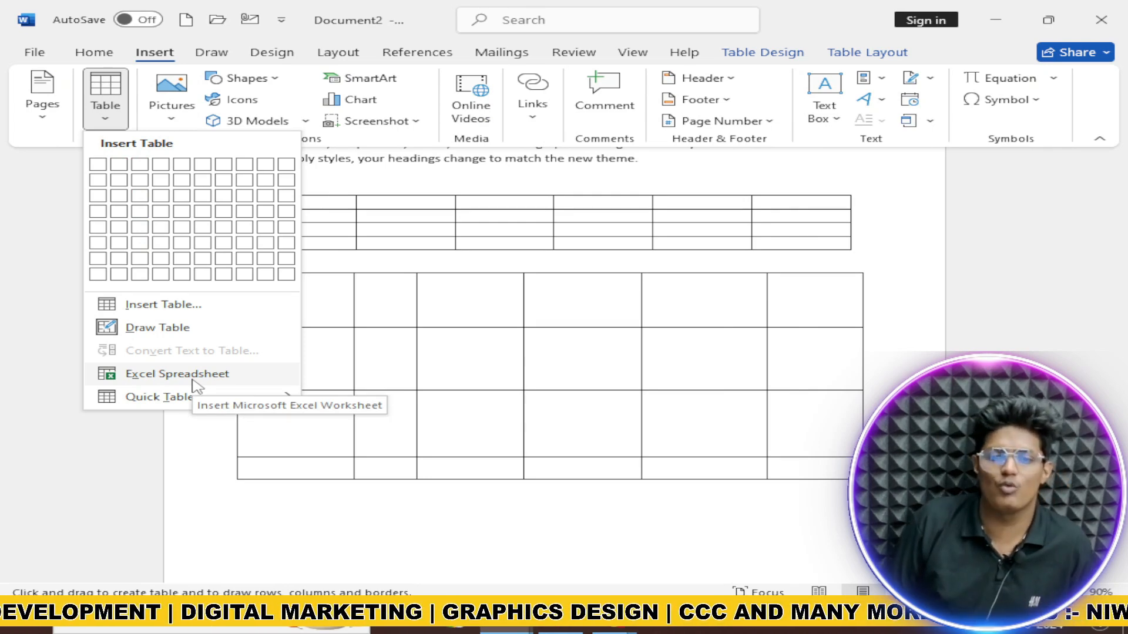
mouse_move(201, 396)
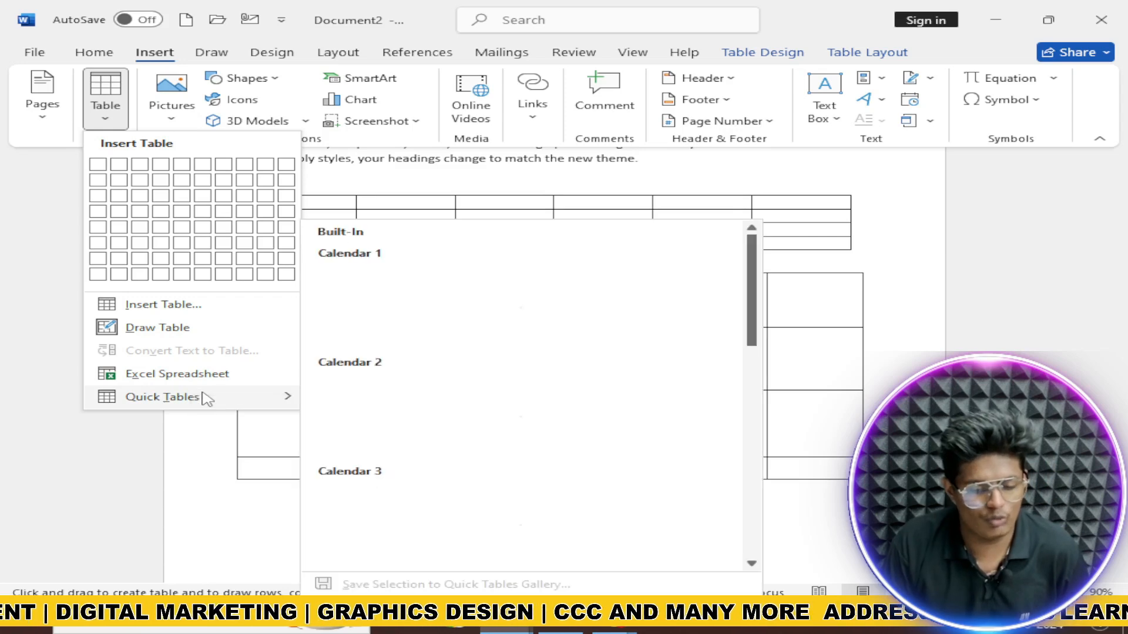
scroll(391, 358, "down", 10)
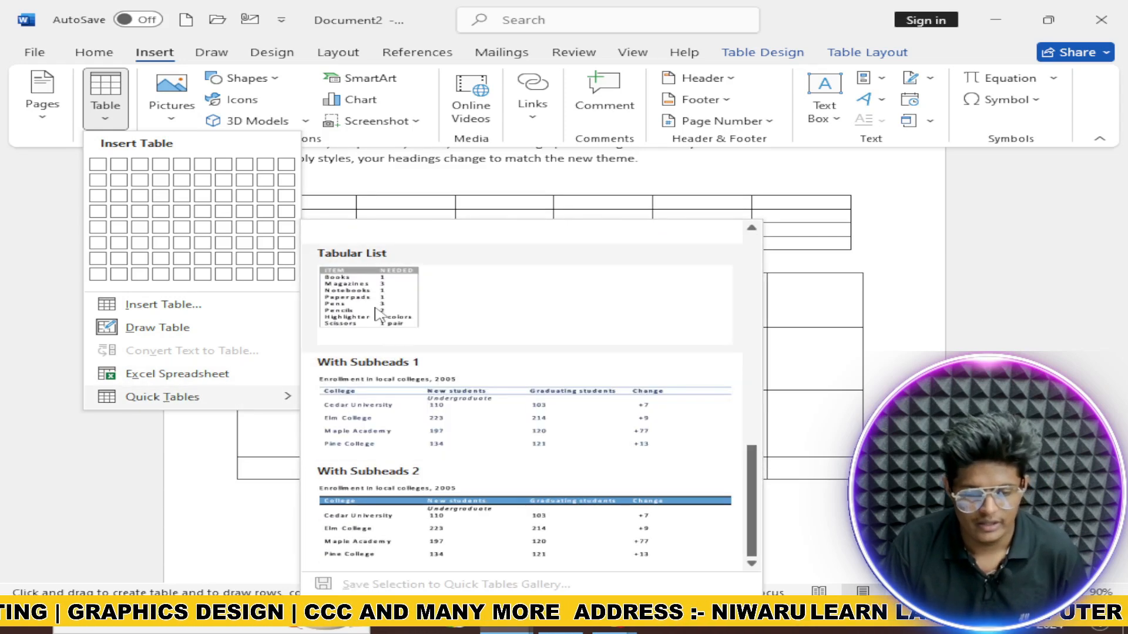
scroll(424, 449, "up", 3)
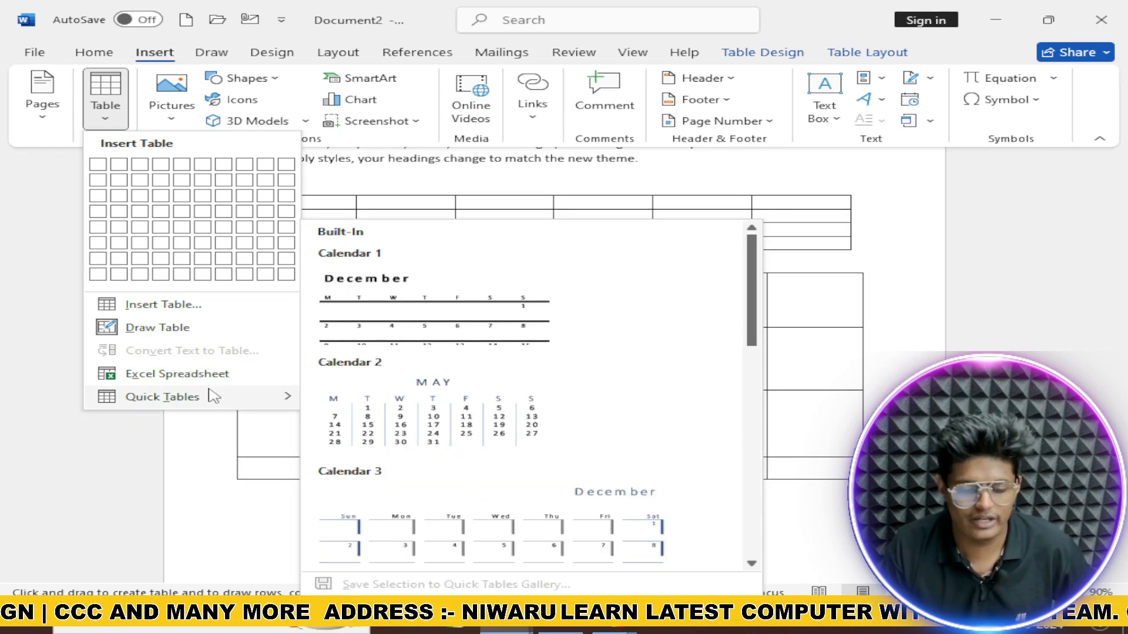
left_click(45, 417)
Step: Choose to insert a picture from a file on this computer
left_click(172, 109)
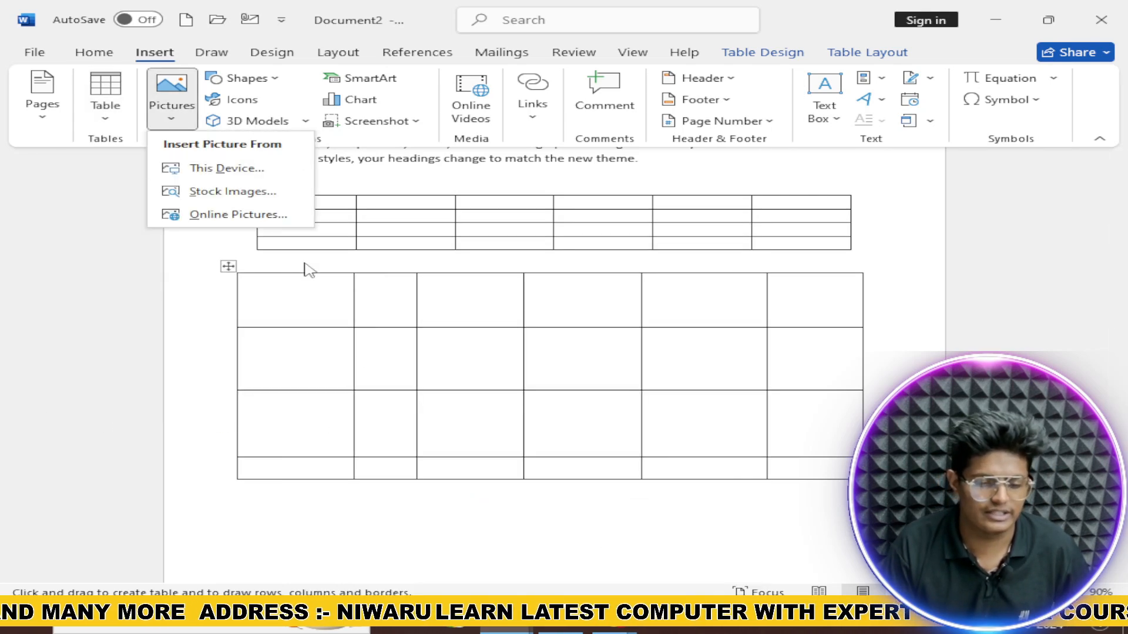
scroll(384, 355, "down", 3)
scroll(384, 355, "down", 3)
left_click(210, 310)
scroll(264, 311, "up", 4)
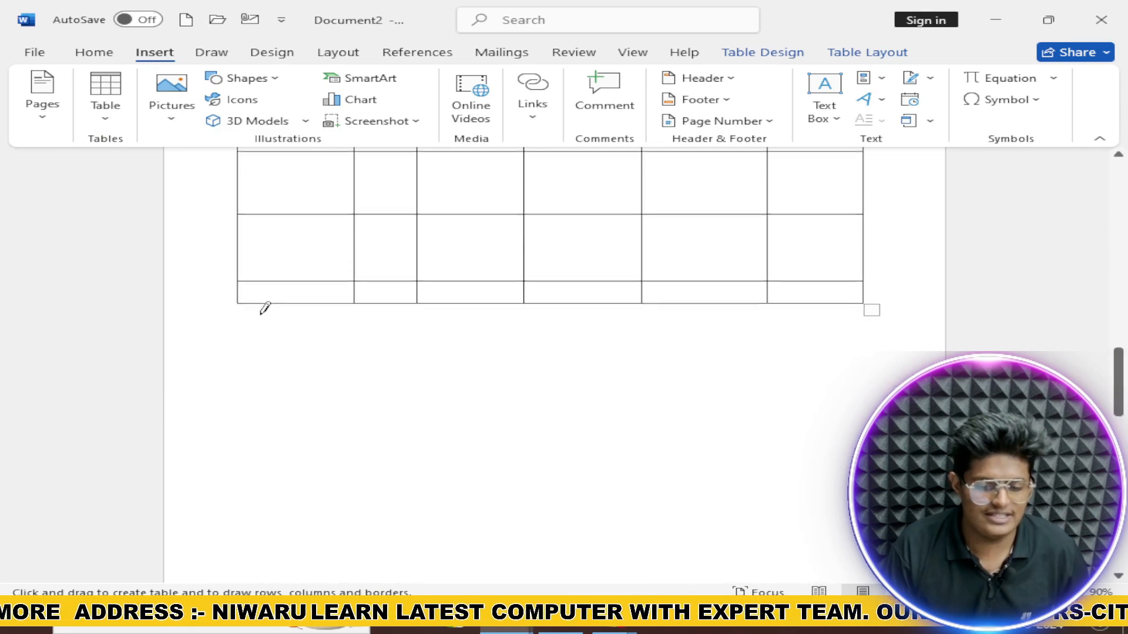
left_click(147, 84)
left_click(219, 186)
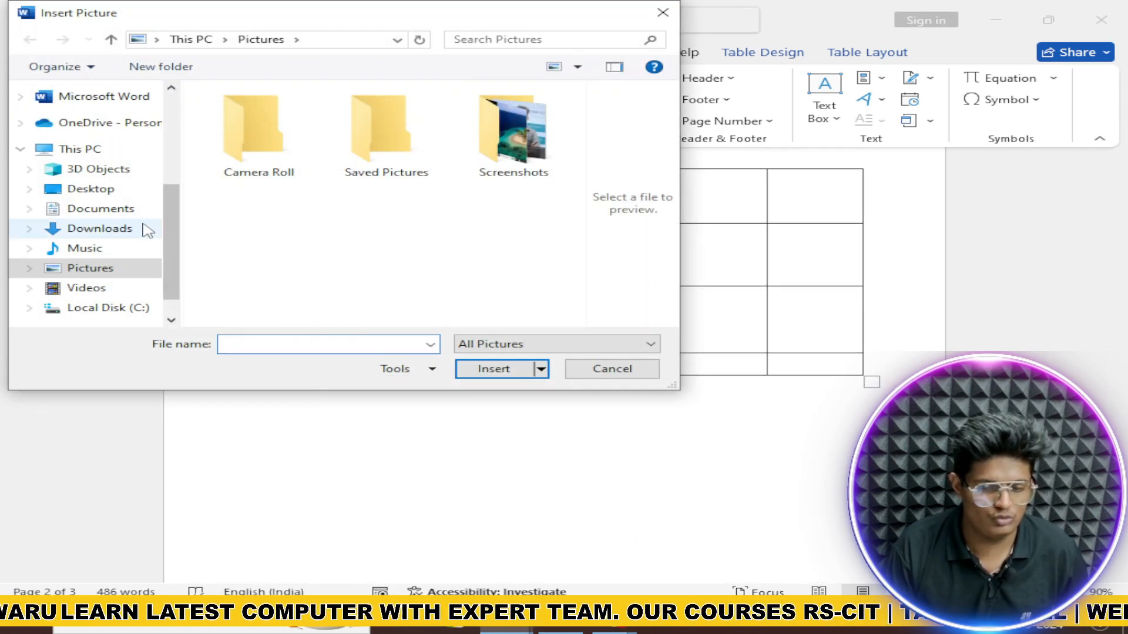
Step: Browse Screenshots, Desktop, Documents and Downloads, then insert the notepad picture into the table
double_click(493, 143)
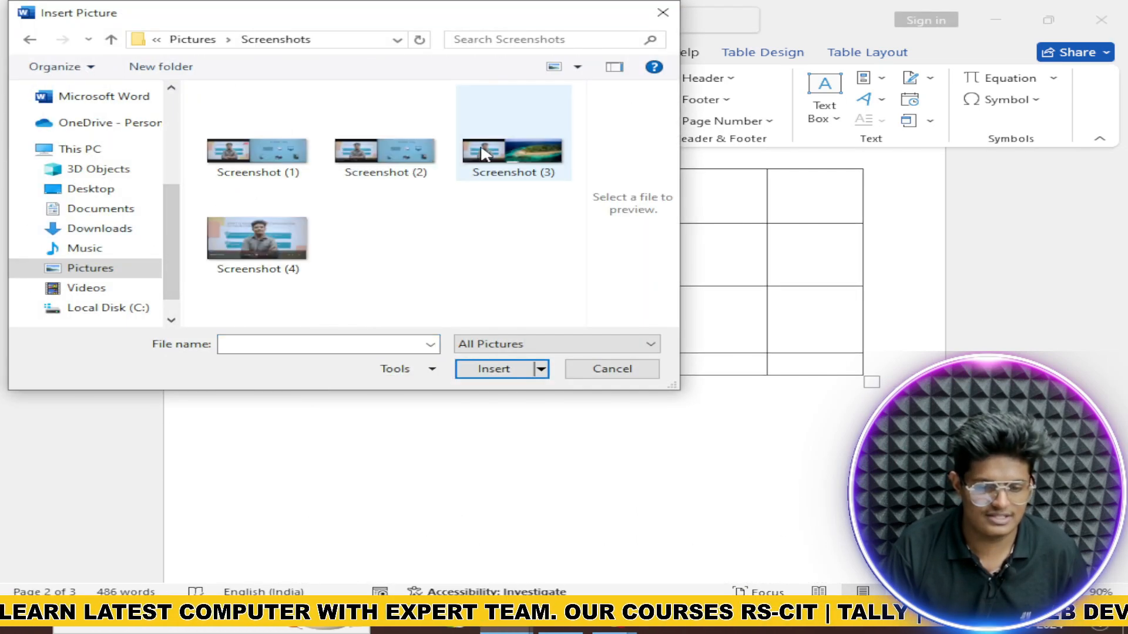
left_click(96, 189)
left_click(111, 209)
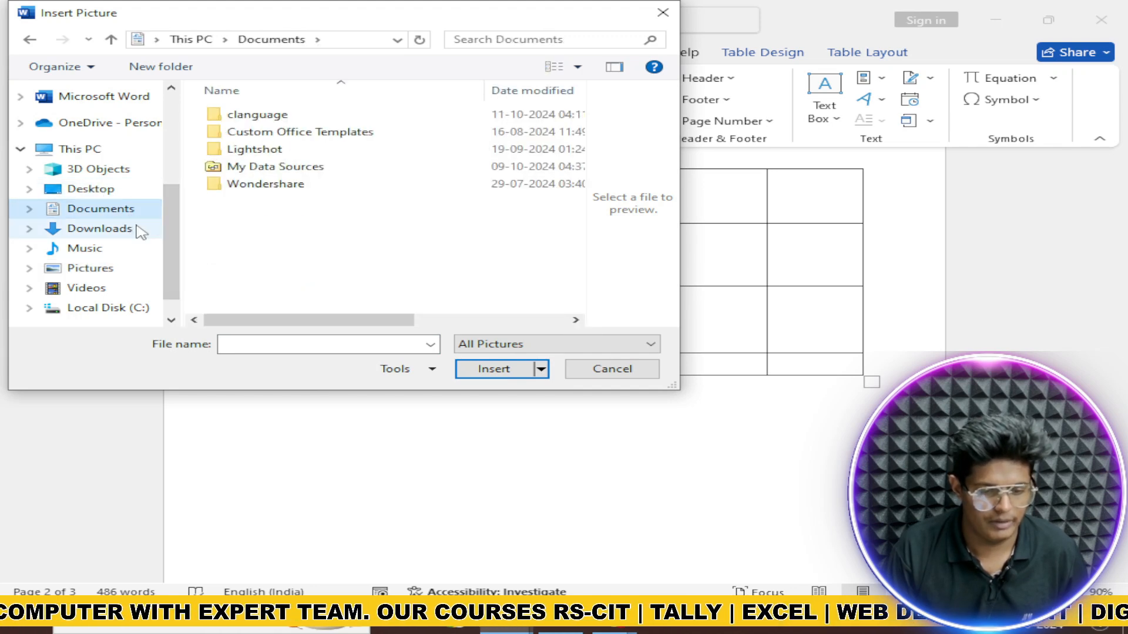
left_click(140, 231)
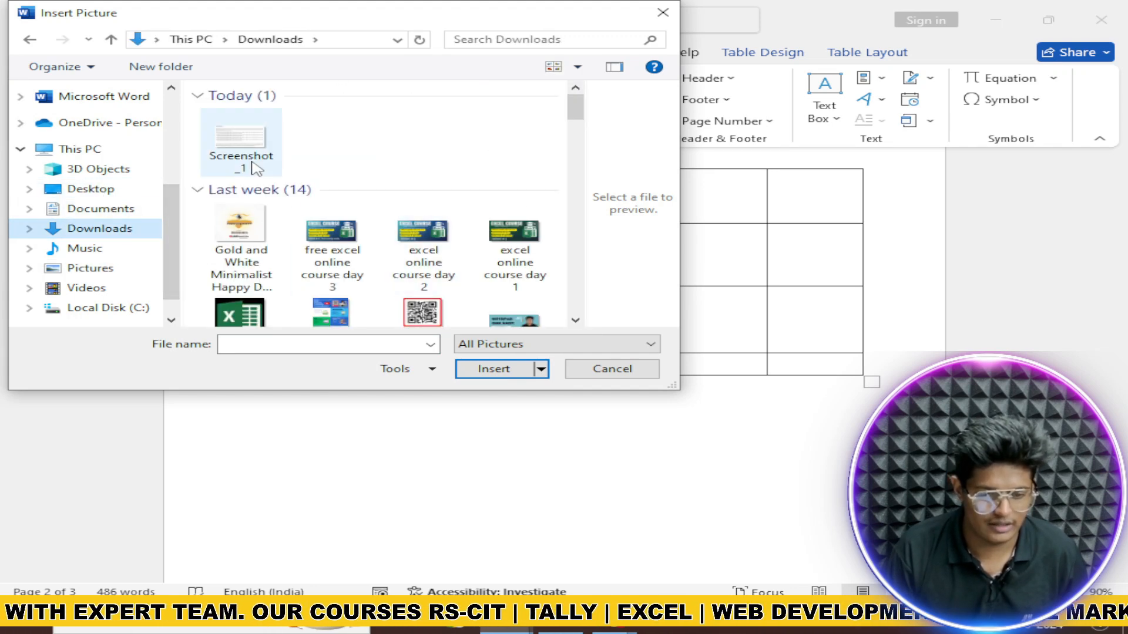
scroll(301, 222, "down", 3)
scroll(352, 229, "down", 2)
scroll(390, 231, "down", 3)
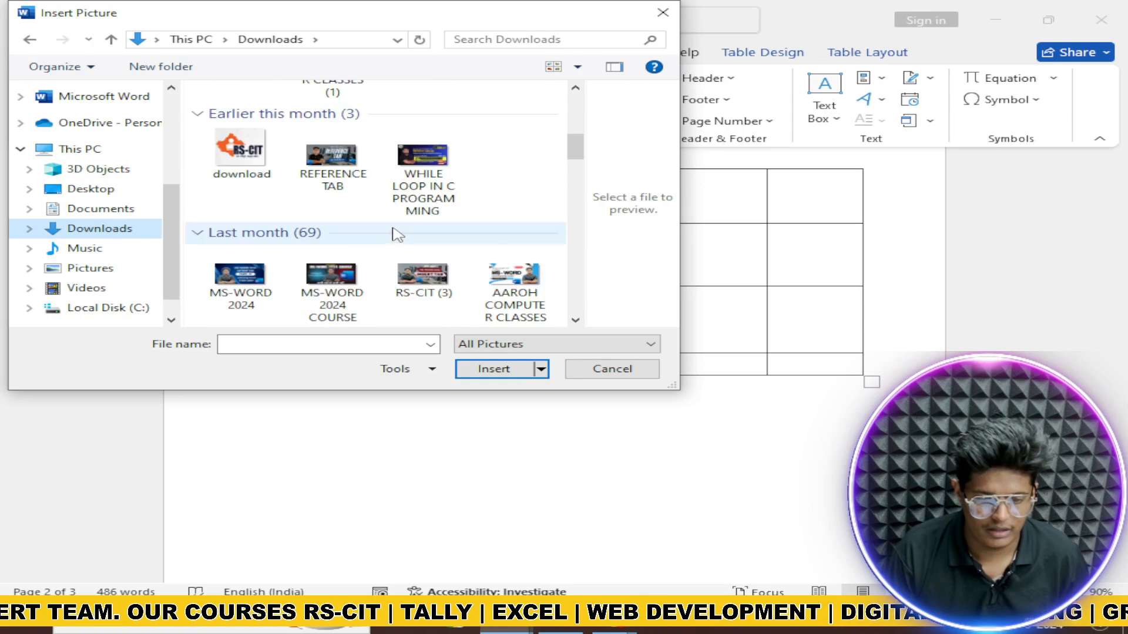
scroll(282, 174, "up", 3)
double_click(239, 111)
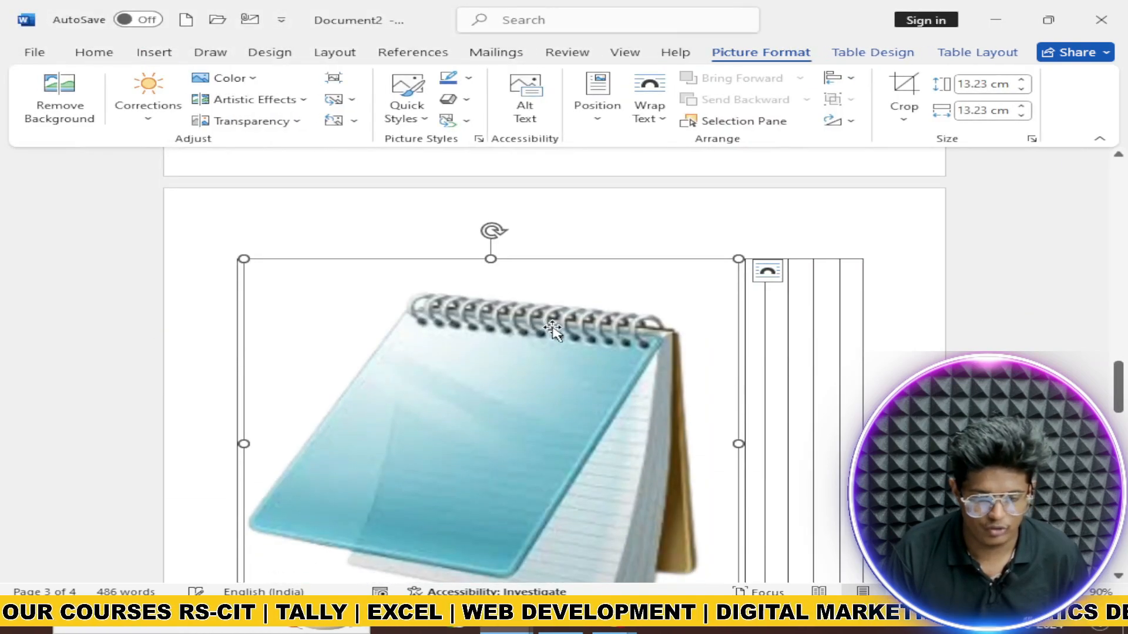
Step: Undo the notepad picture so the table columns return to normal widths
scroll(585, 330, "down", 5)
scroll(526, 314, "up", 2)
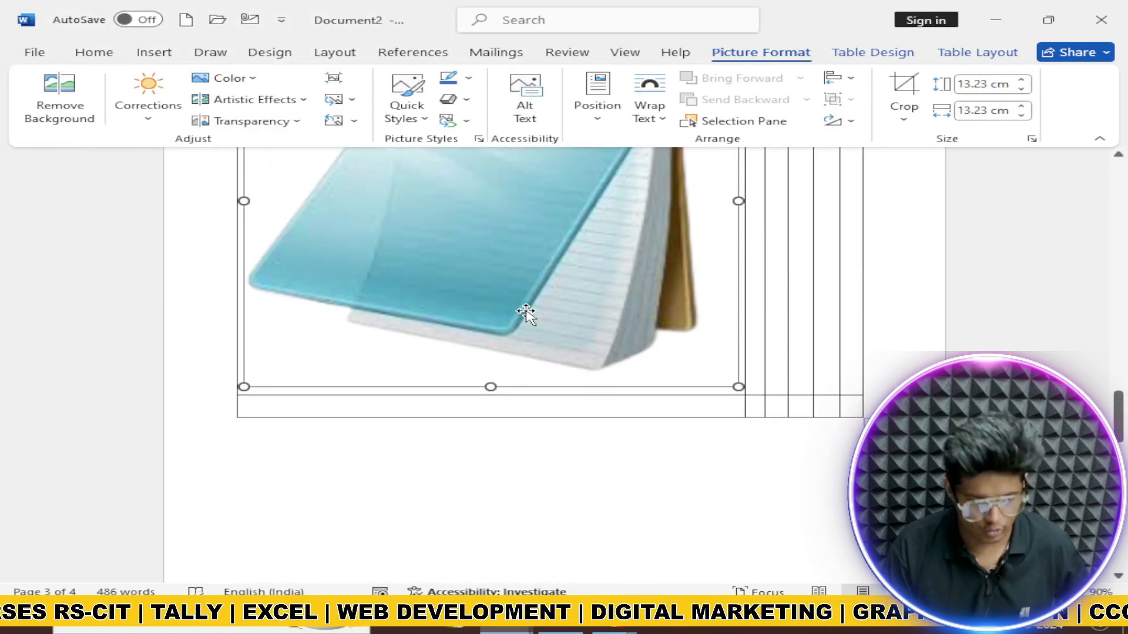
key("ctrl+z")
scroll(495, 293, "up", 5)
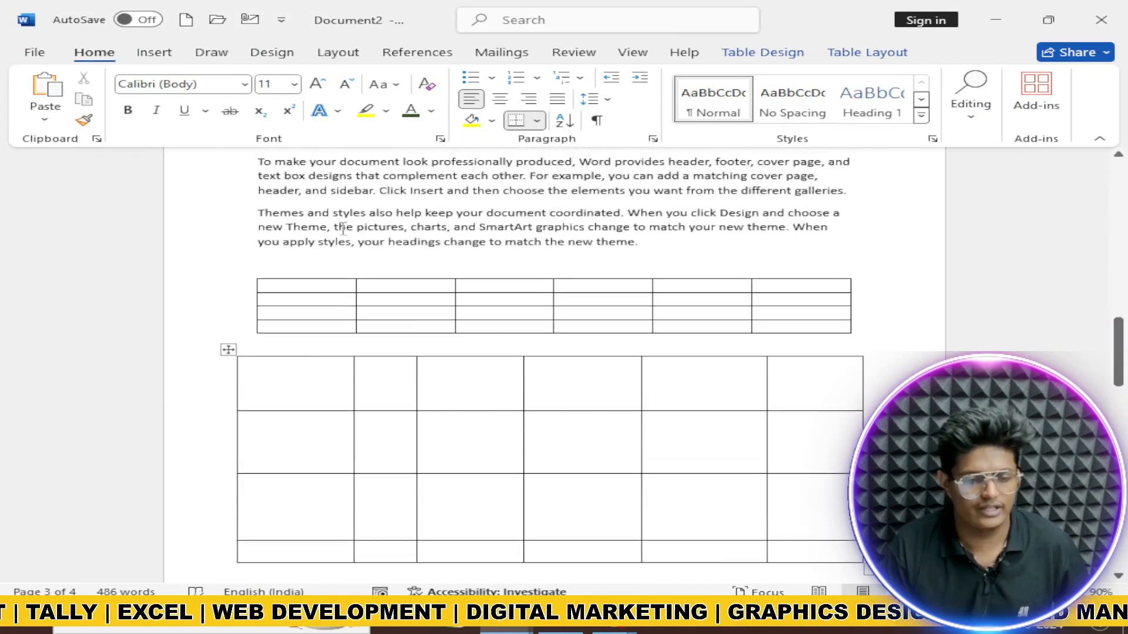
scroll(373, 360, "down", 5)
left_click(286, 409)
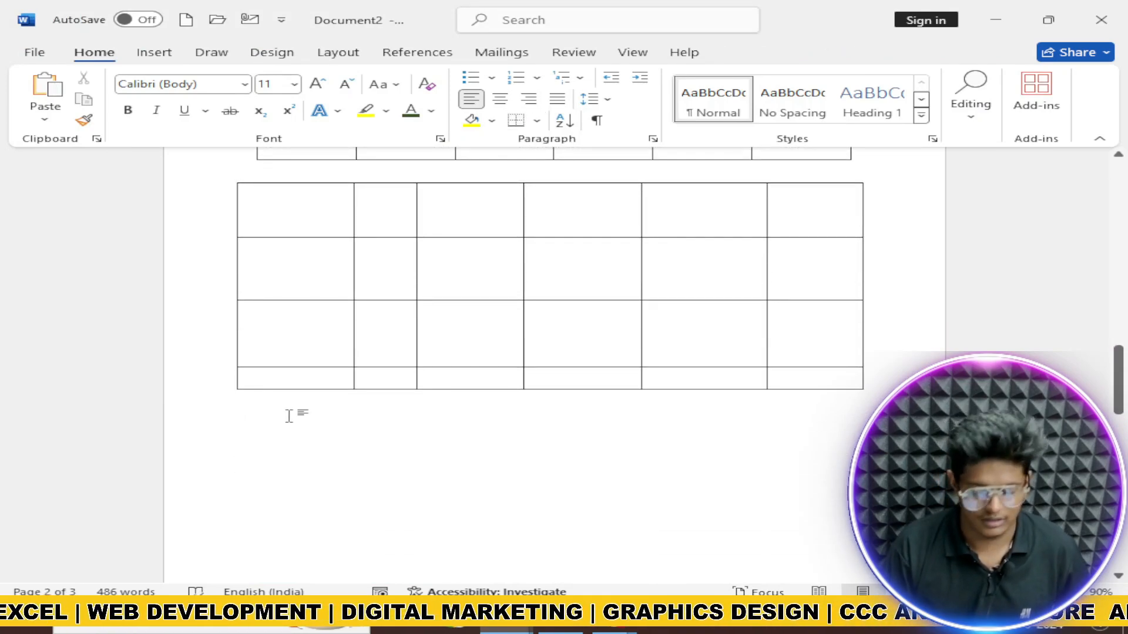
left_click(154, 52)
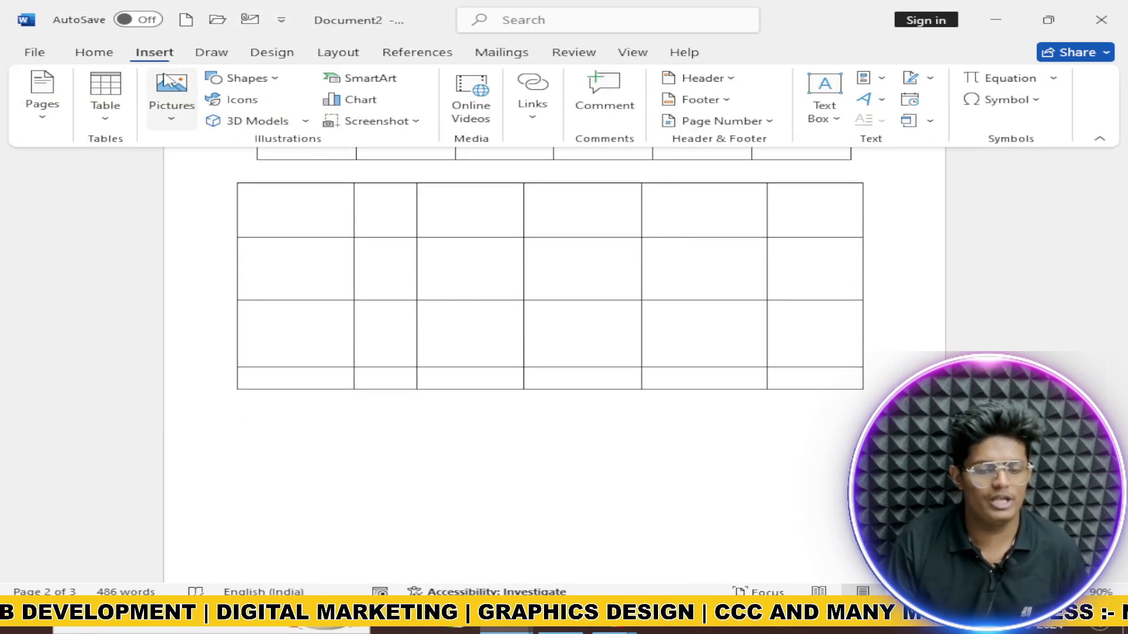
left_click(171, 94)
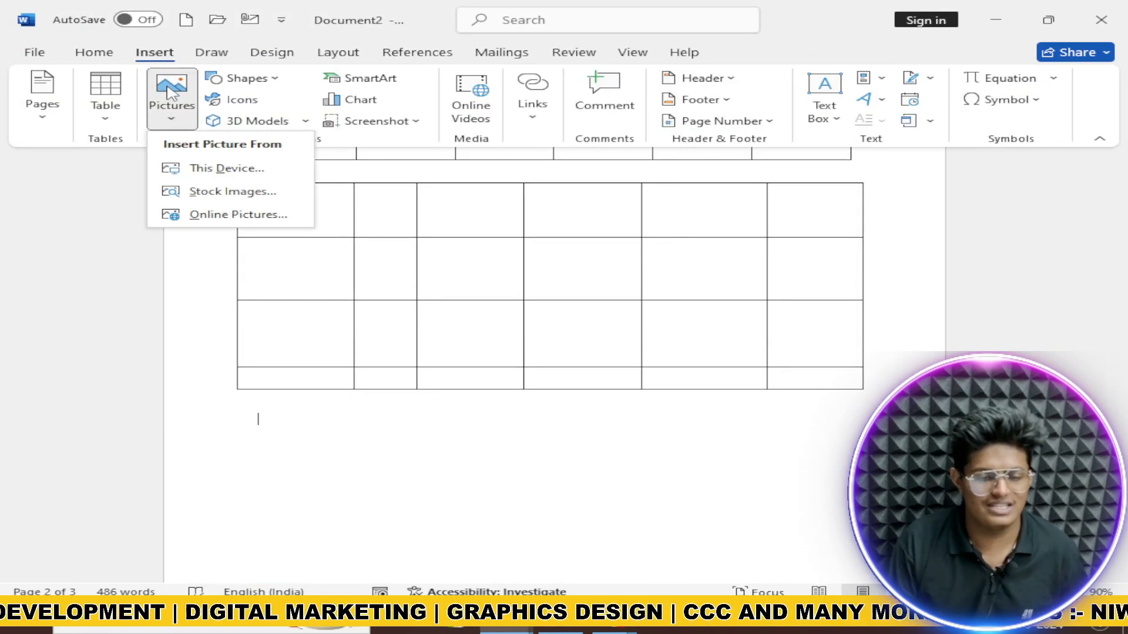
left_click(220, 198)
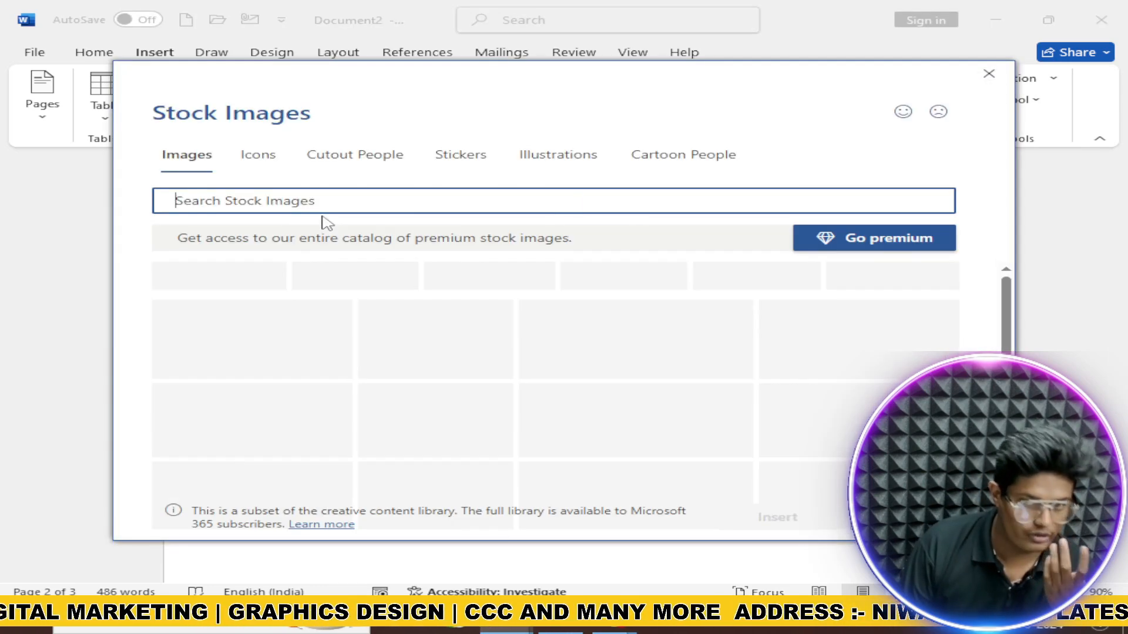
scroll(737, 356, "down", 5)
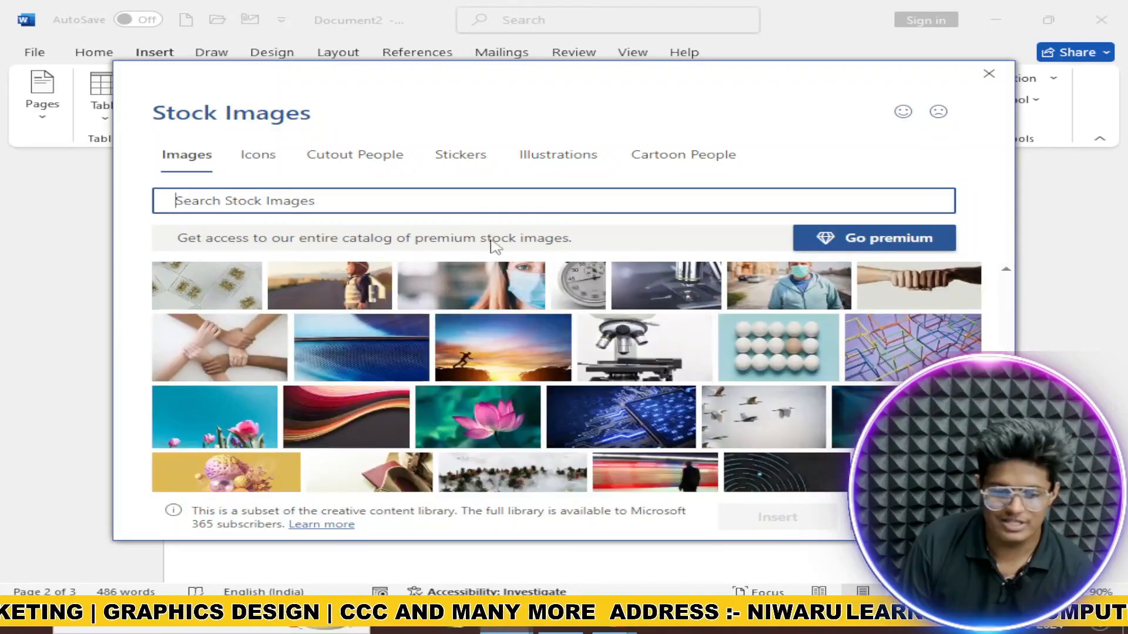
left_click(479, 218)
left_click(473, 201)
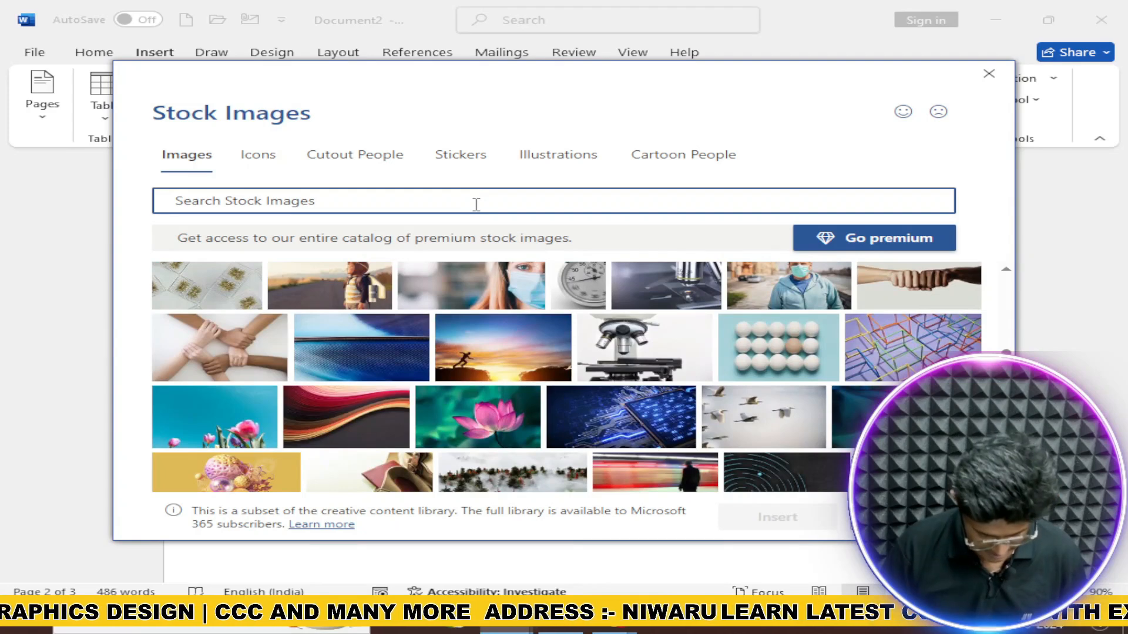
type("CARS")
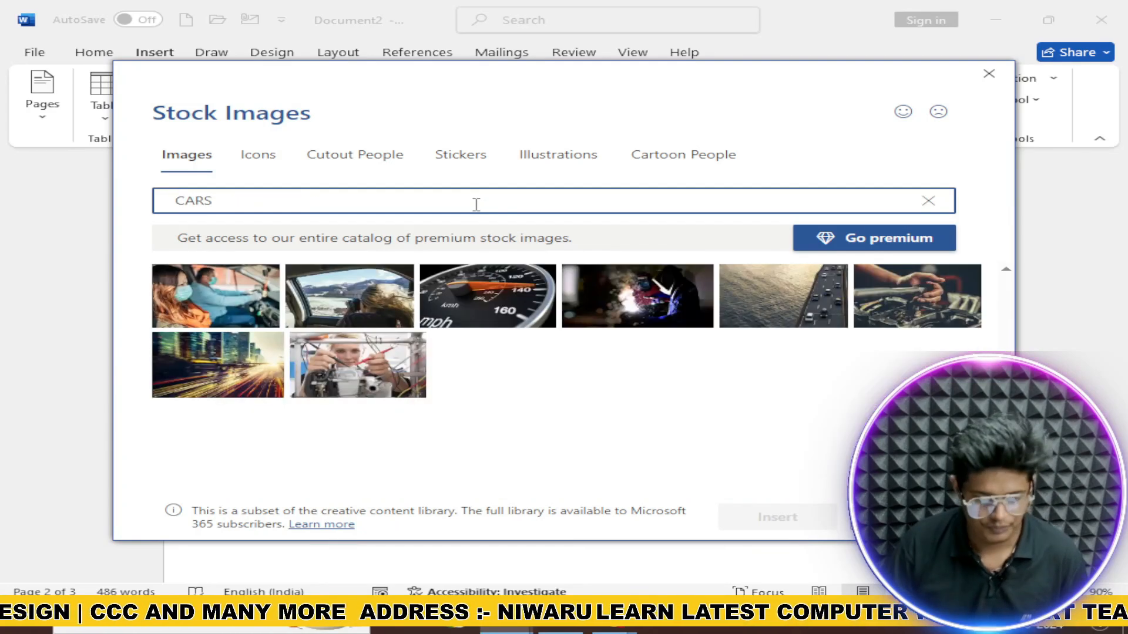
left_click(989, 73)
left_click(170, 94)
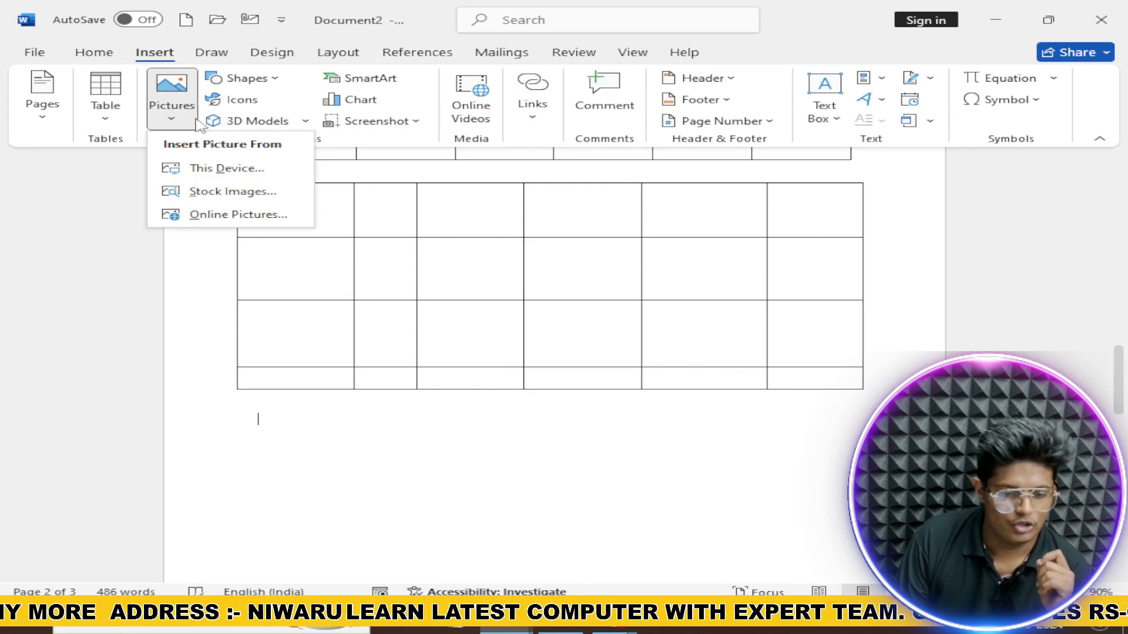
left_click(223, 215)
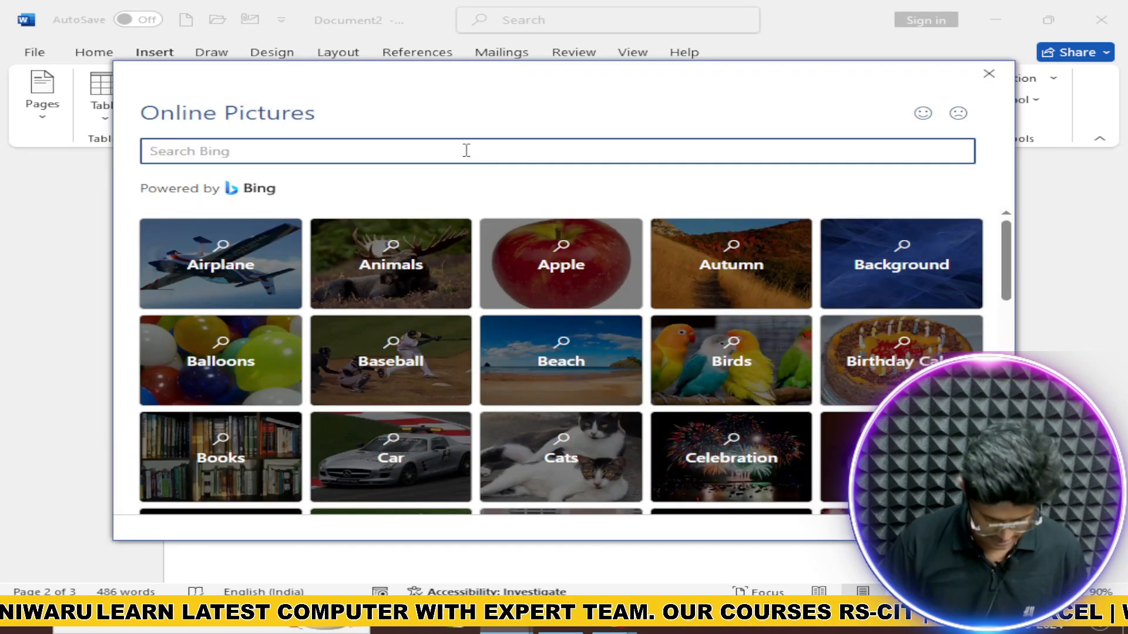
type("CARS")
key("Return")
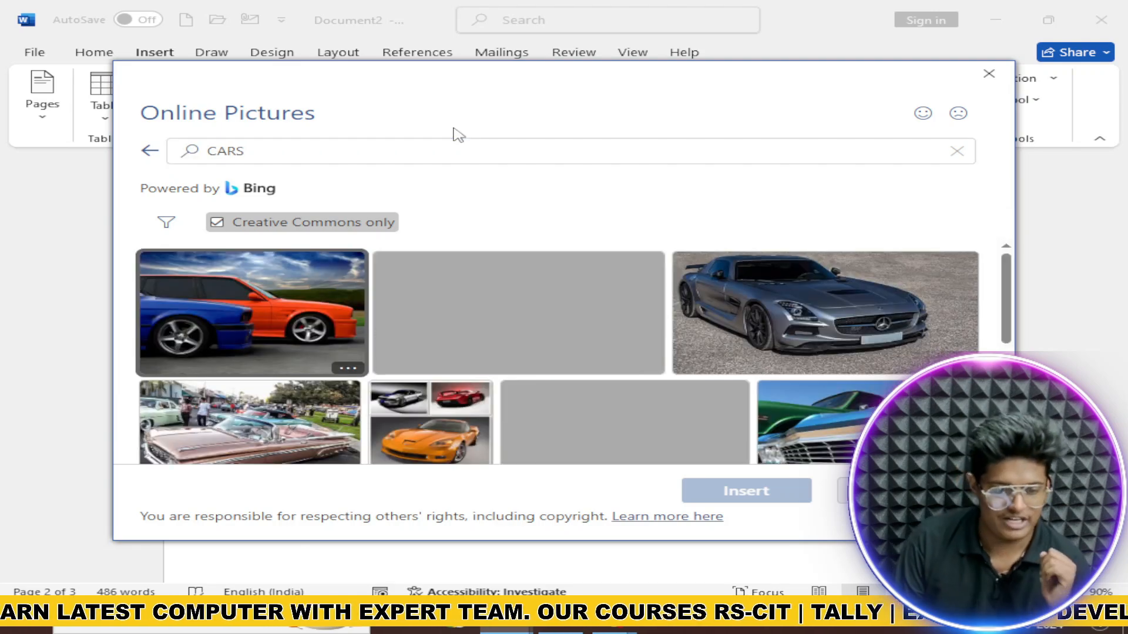
scroll(613, 306, "down", 5)
scroll(613, 306, "up", 3)
left_click(563, 307)
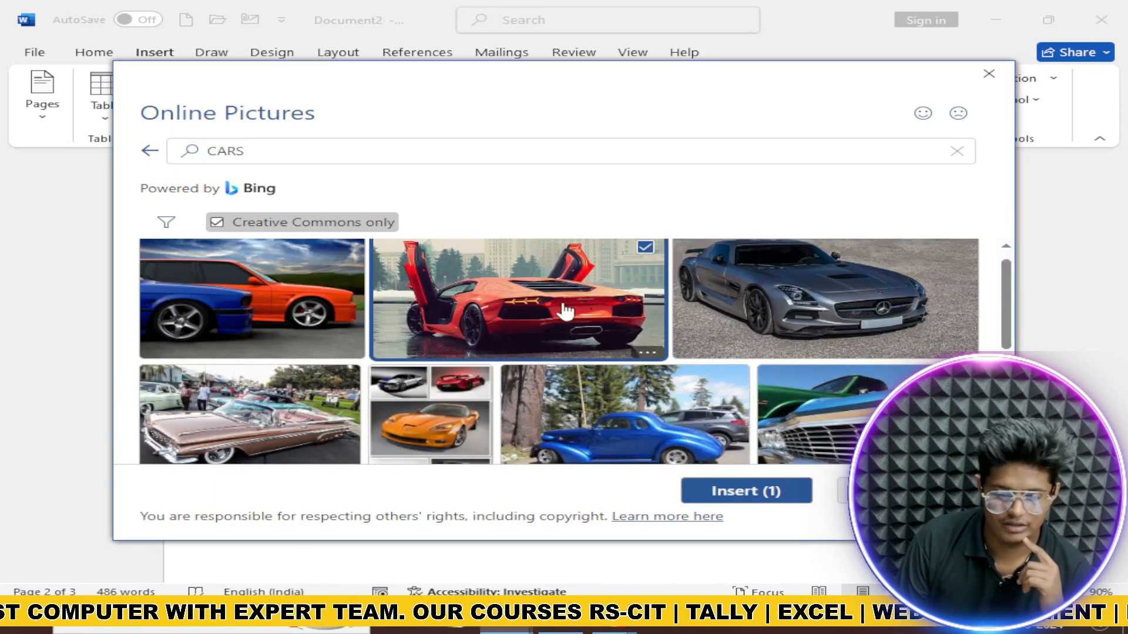
left_click(778, 489)
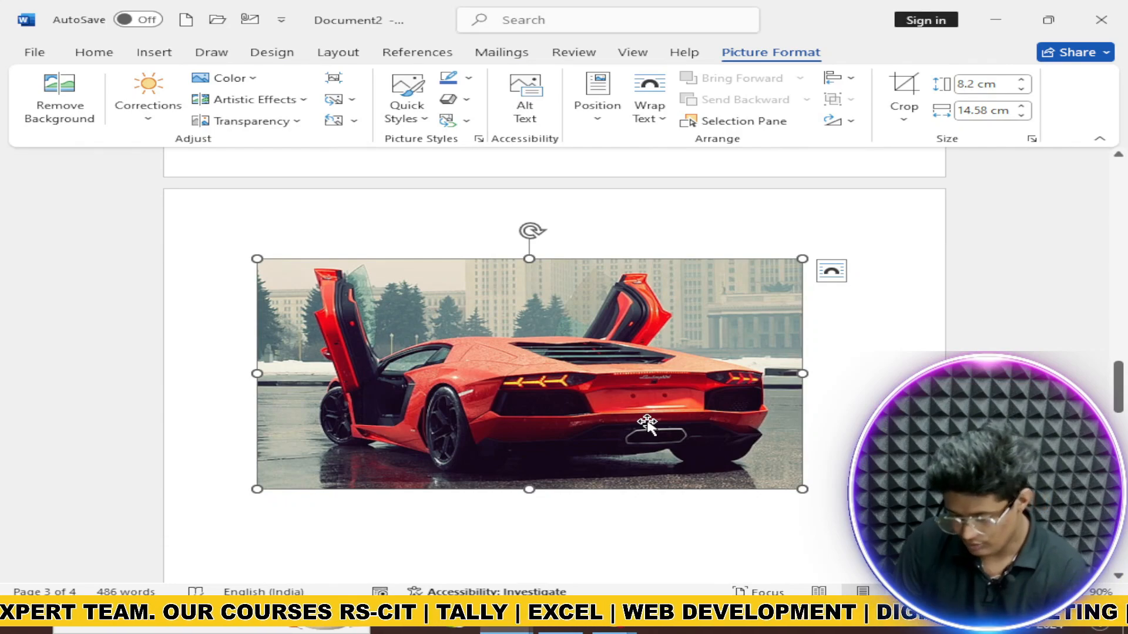
key("ctrl+z")
scroll(396, 307, "up", 10)
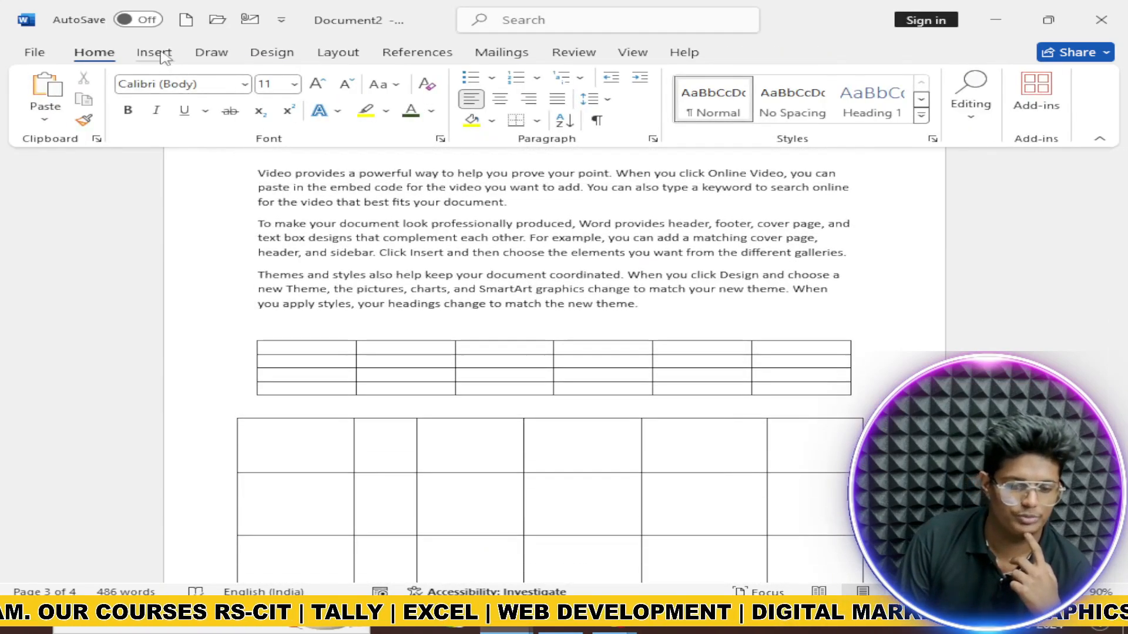
left_click(164, 55)
scroll(417, 242, "down", 5)
left_click(272, 79)
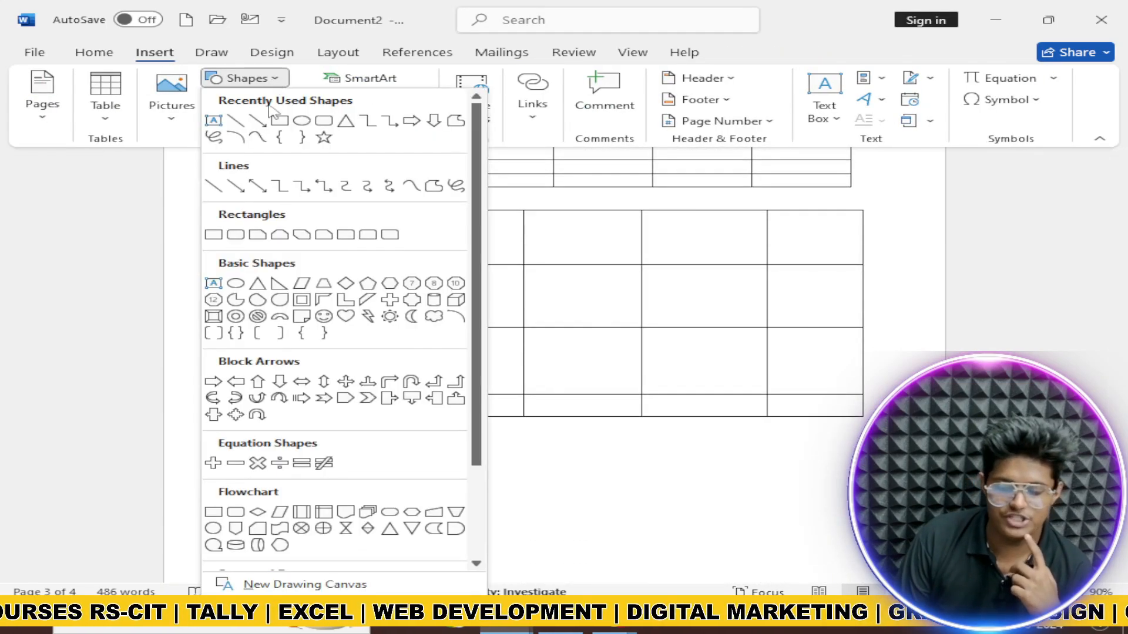
left_click(316, 234)
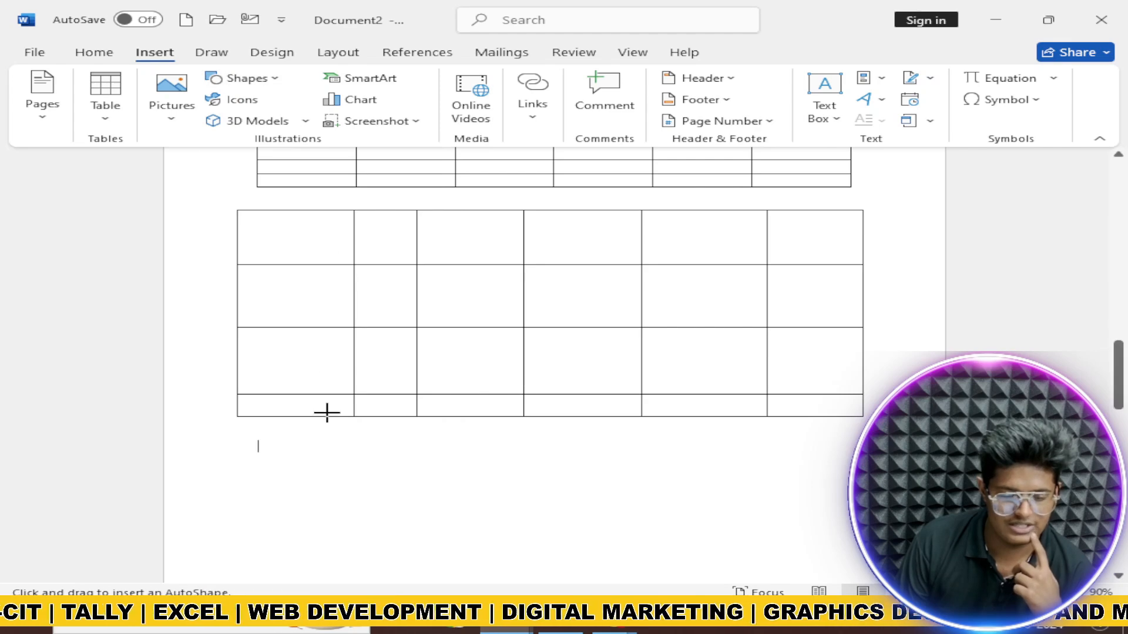
left_click_drag(264, 446, 591, 570)
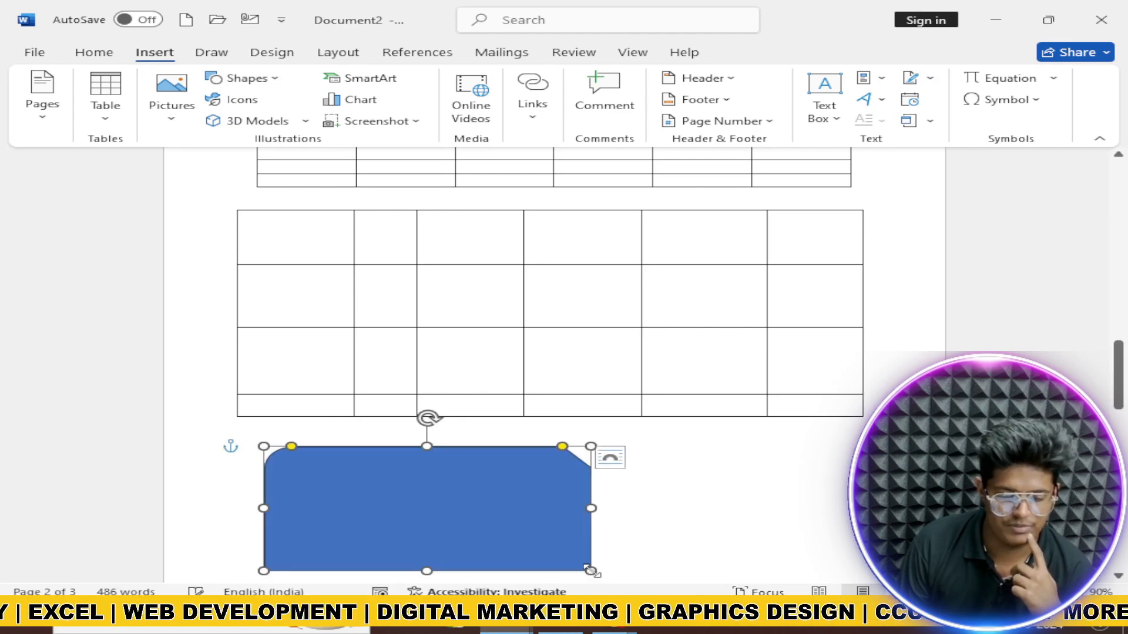
key("ctrl+z")
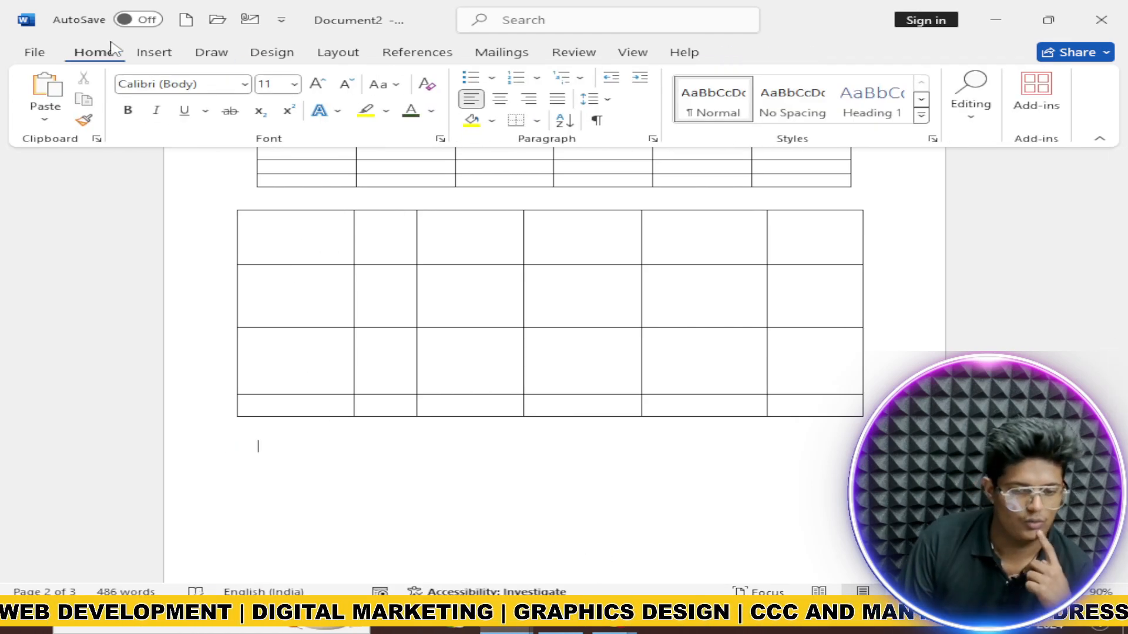
left_click(154, 52)
left_click(241, 100)
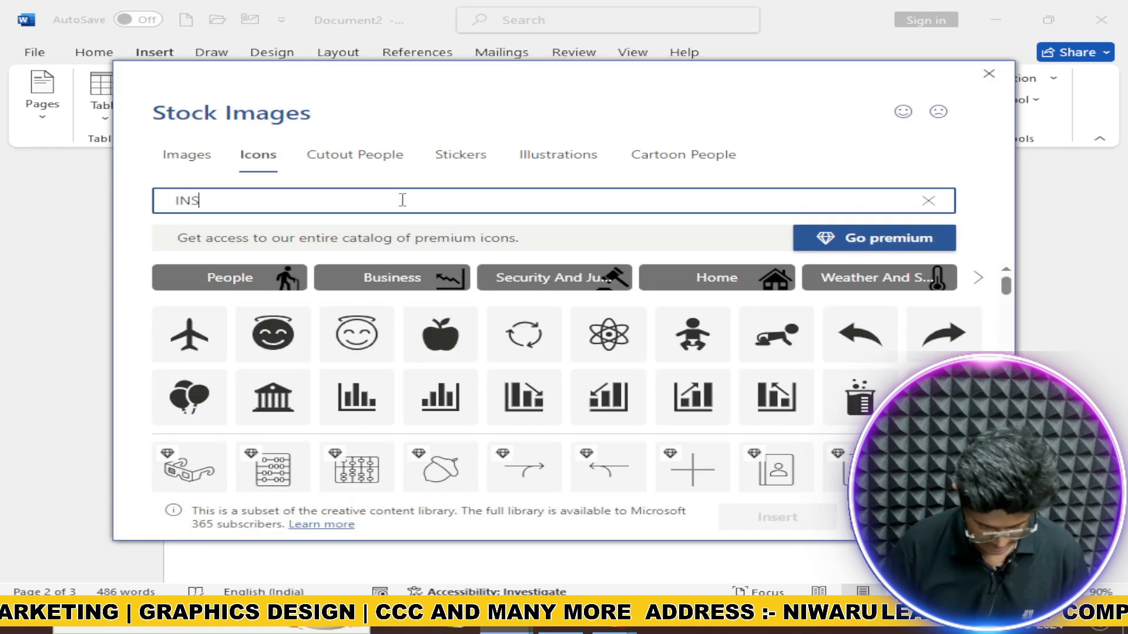
key("BackSpace")
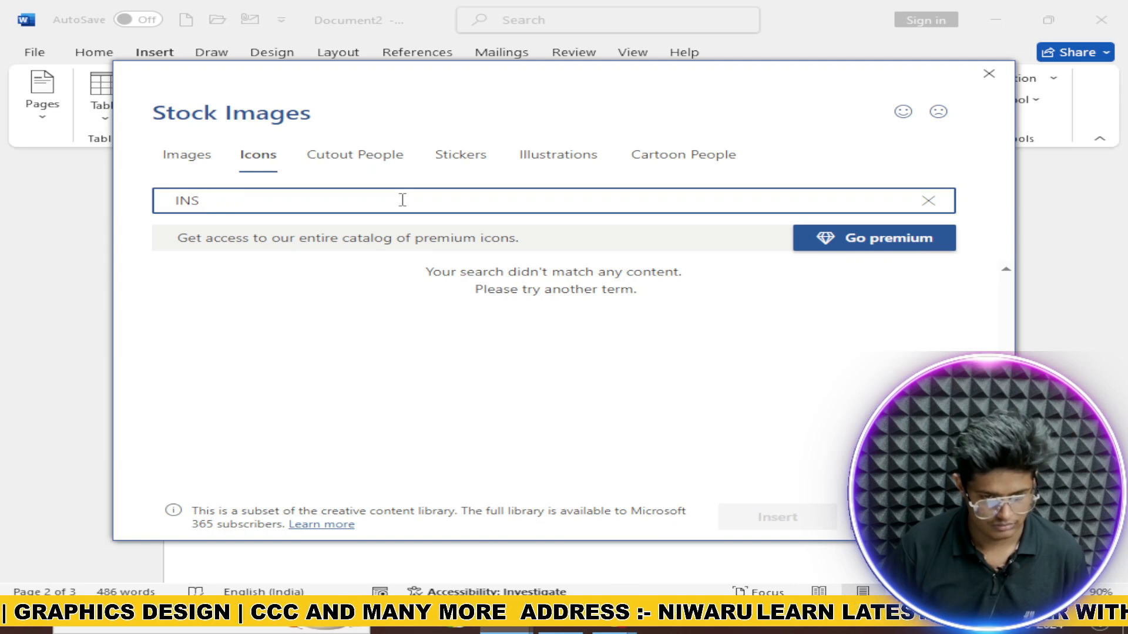
type("RAM")
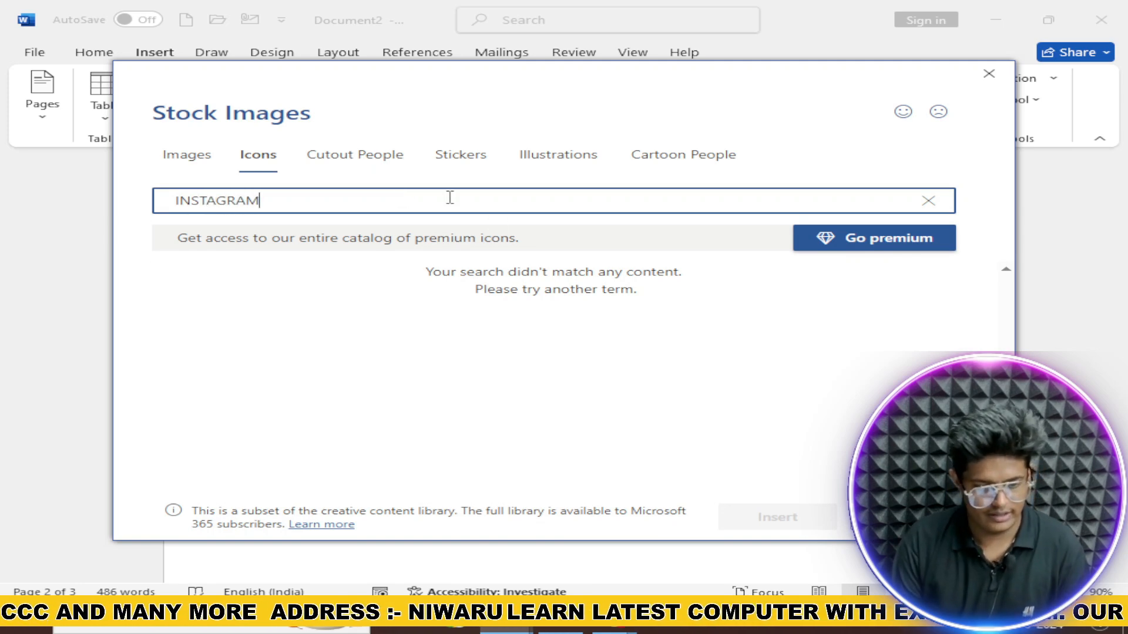
key("ctrl+a")
key("BackSpace")
scroll(499, 311, "down", 3)
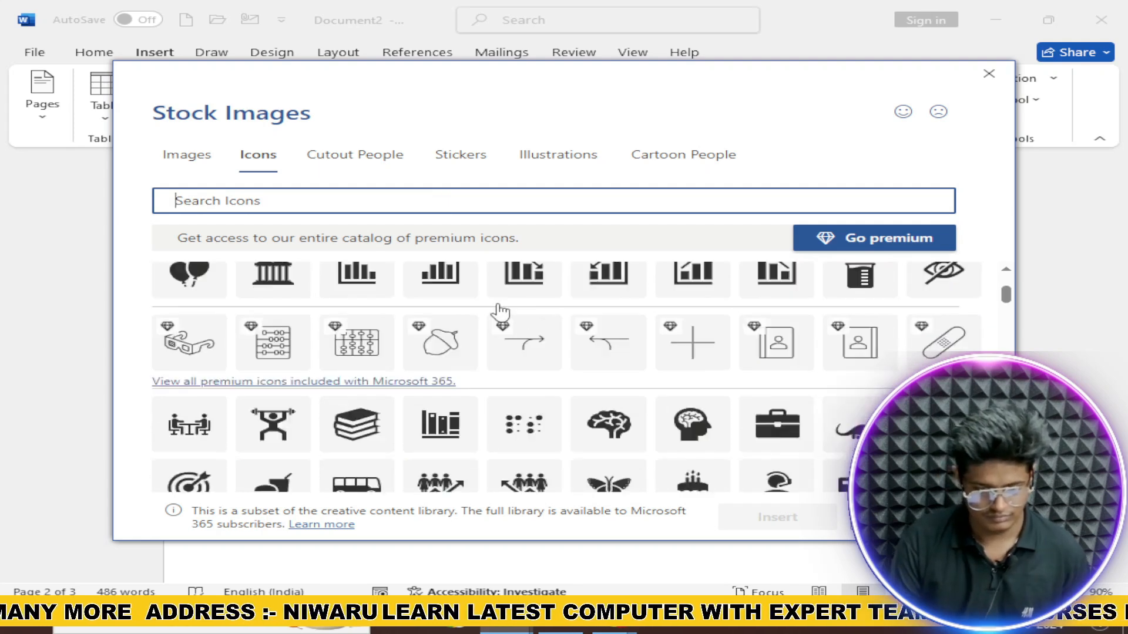
scroll(467, 305, "up", 2)
scroll(442, 300, "up", 2)
left_click(441, 337)
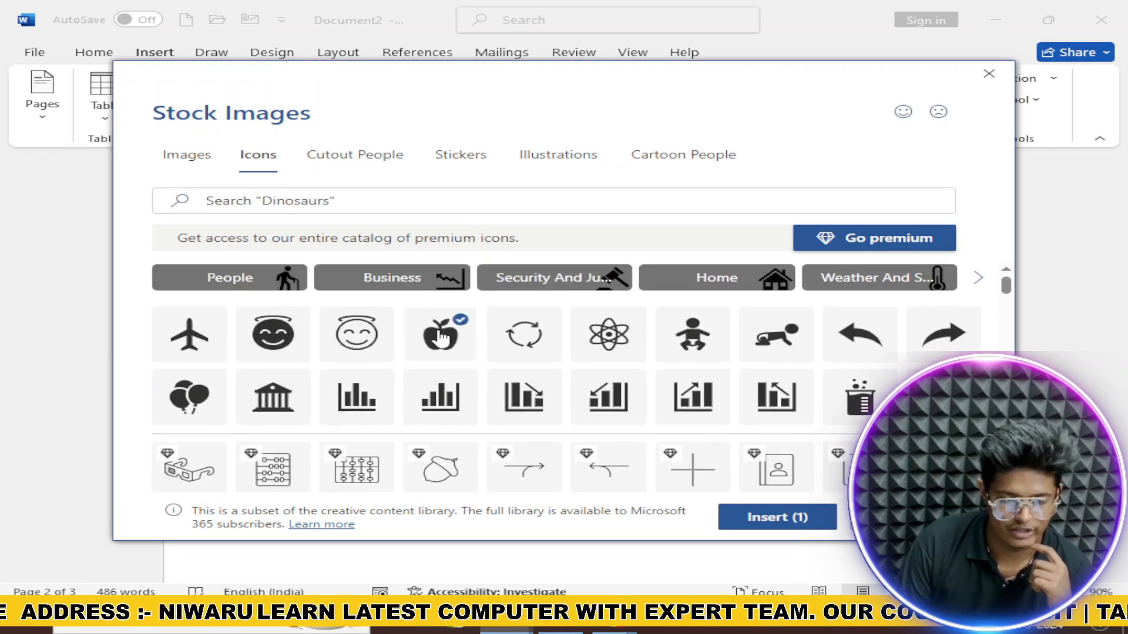
left_click(769, 516)
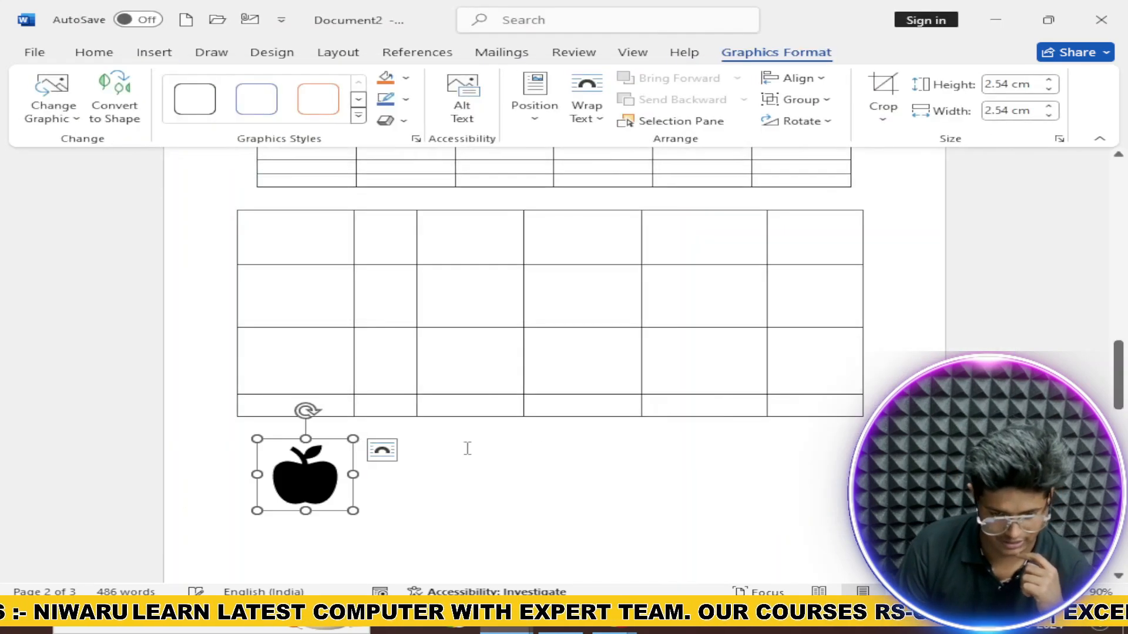
key("Delete")
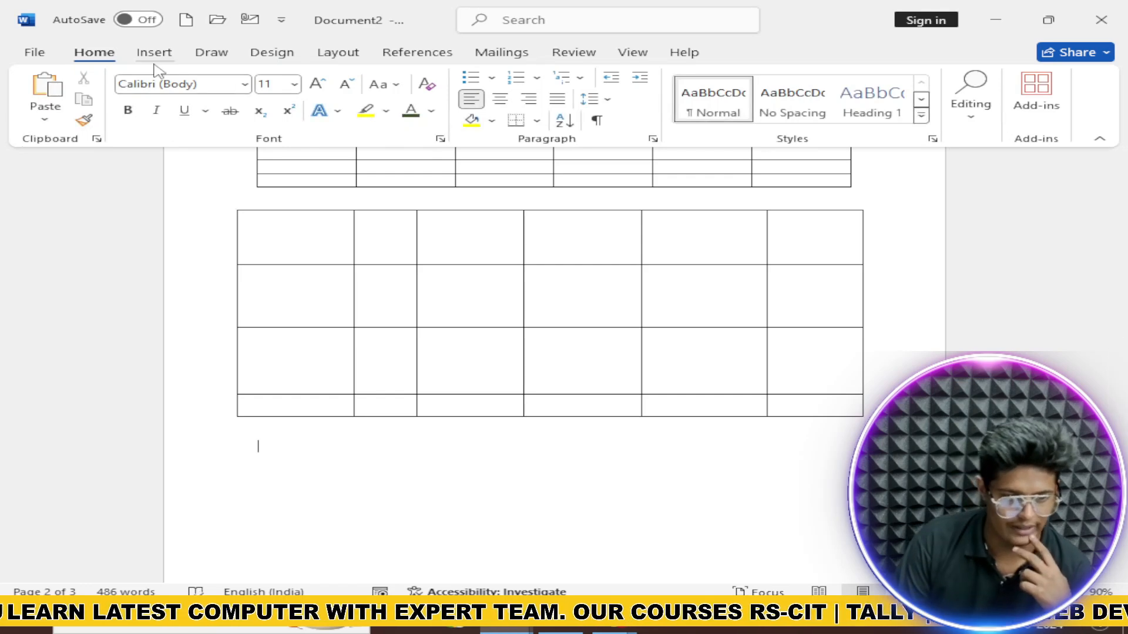
Step: Open the stock 3D model library and search for dinosaur models
left_click(153, 52)
left_click(306, 121)
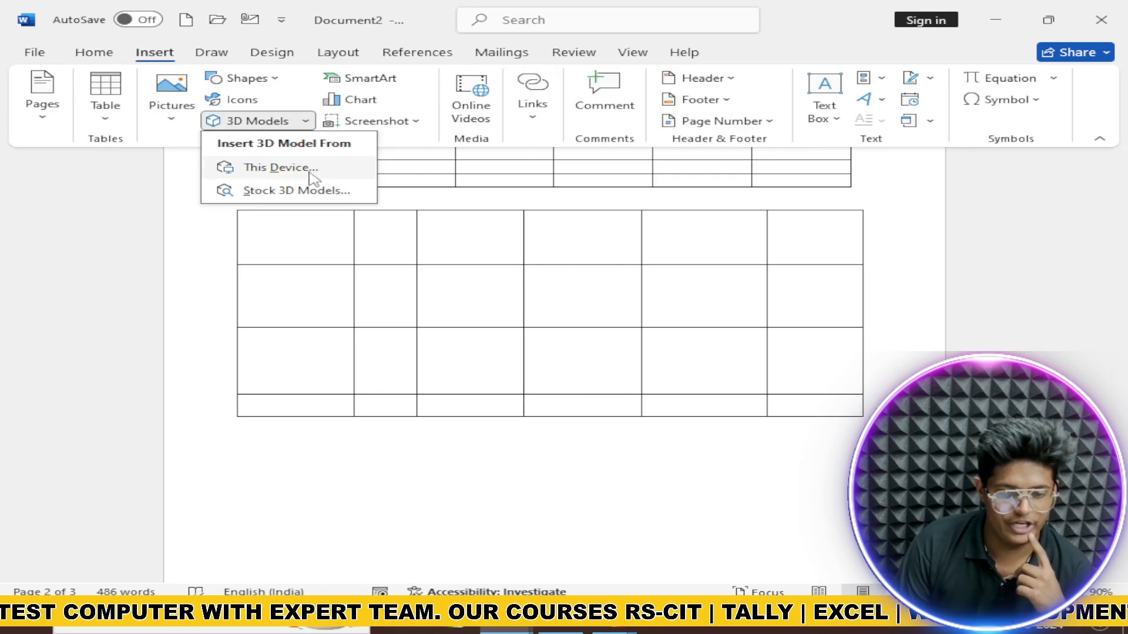
left_click(298, 192)
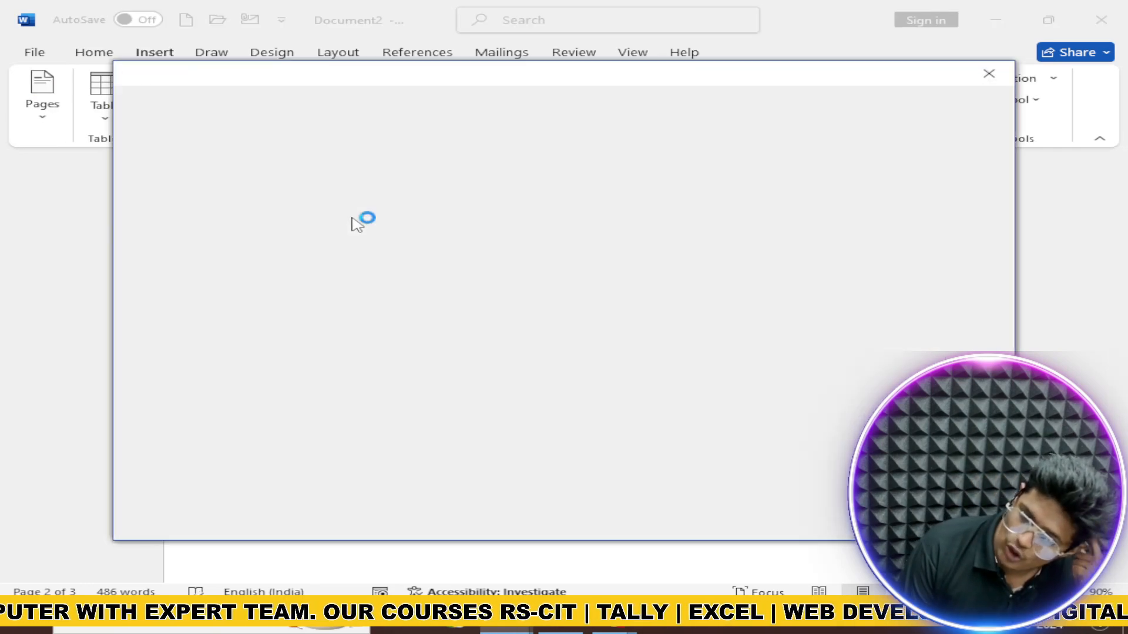
scroll(651, 297, "down", 4)
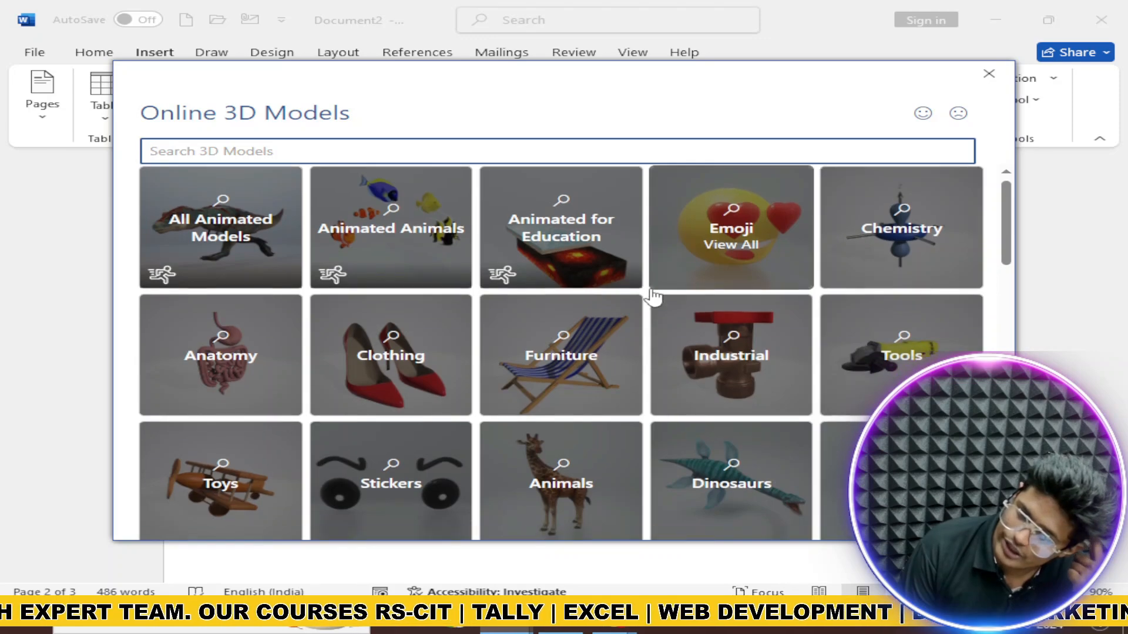
scroll(564, 296, "down", 1)
scroll(564, 294, "up", 2)
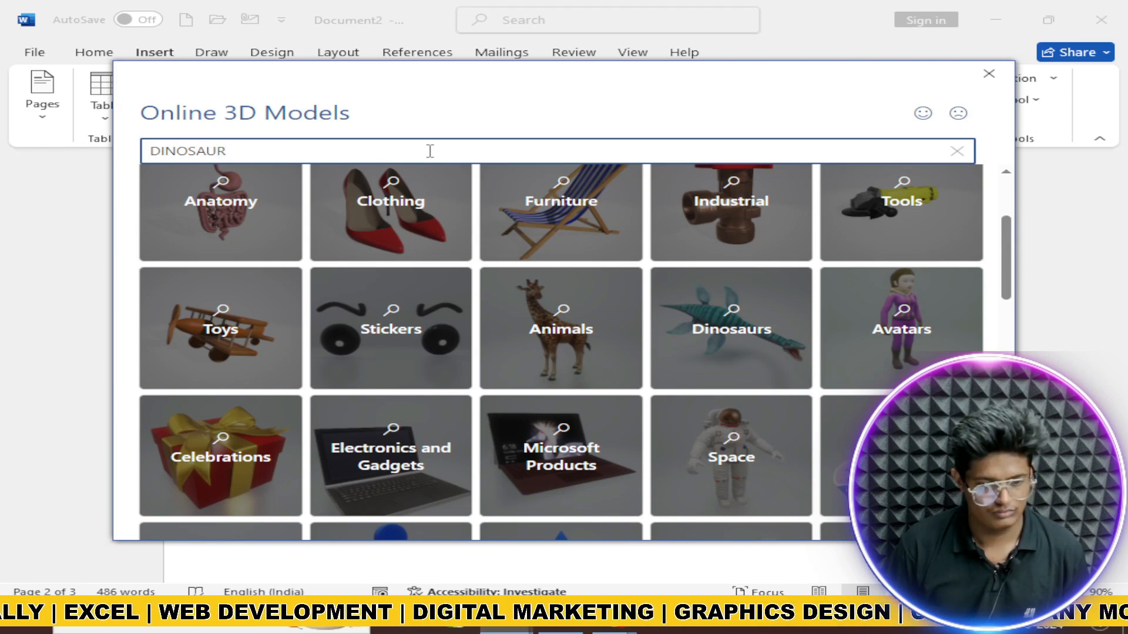
key("Return")
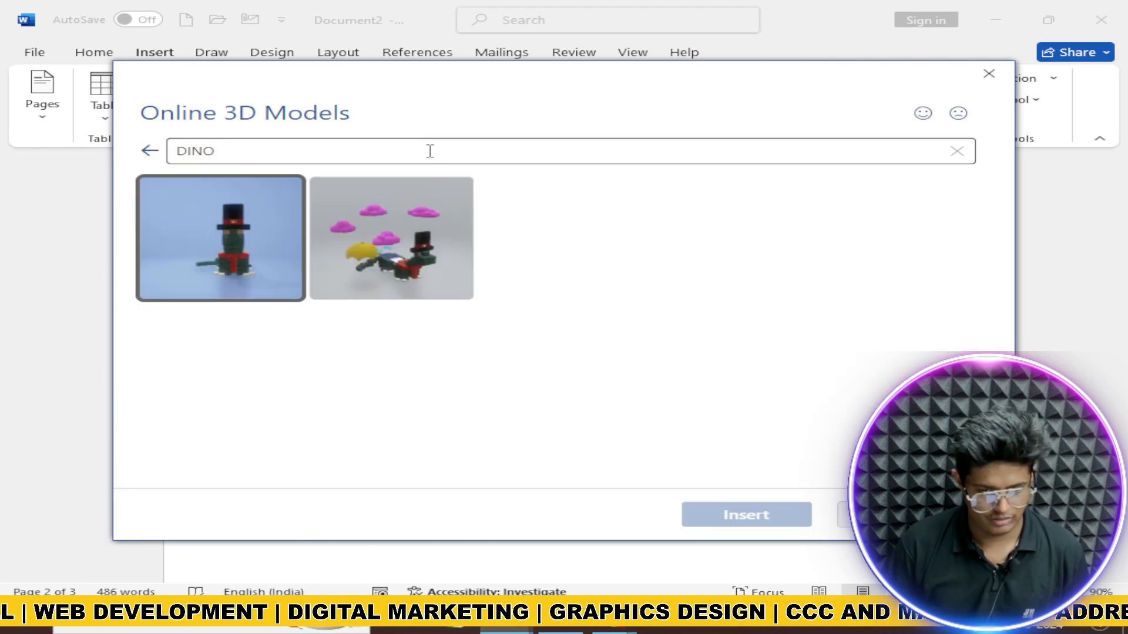
Step: From the Animals category, insert the animated T-rex model into the document
left_click(151, 150)
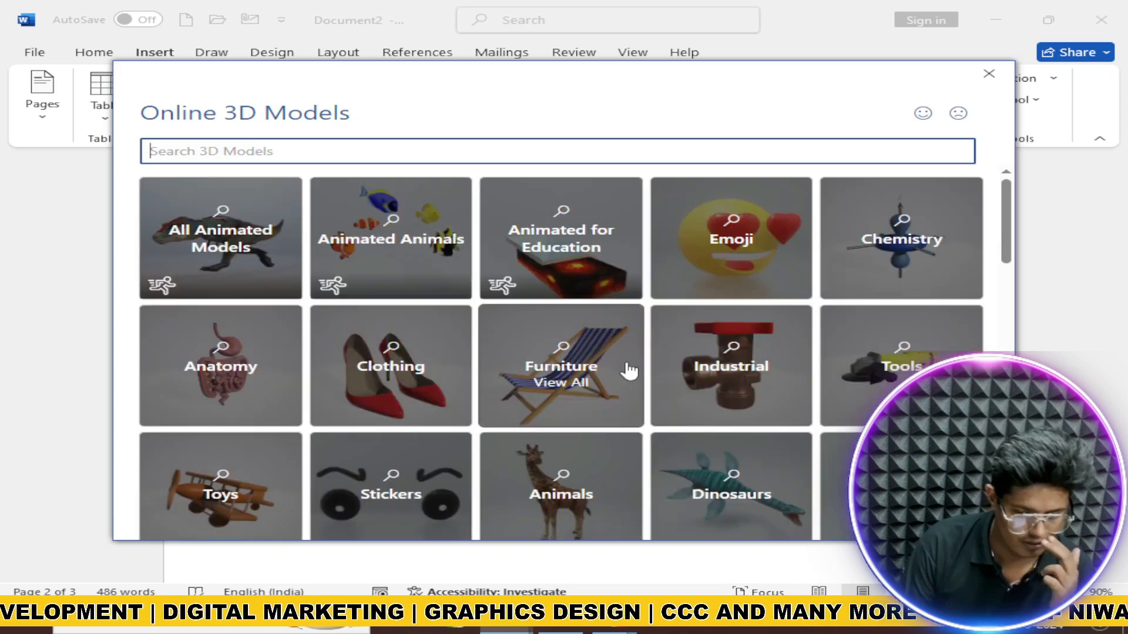
scroll(616, 369, "down", 8)
scroll(617, 370, "down", 10)
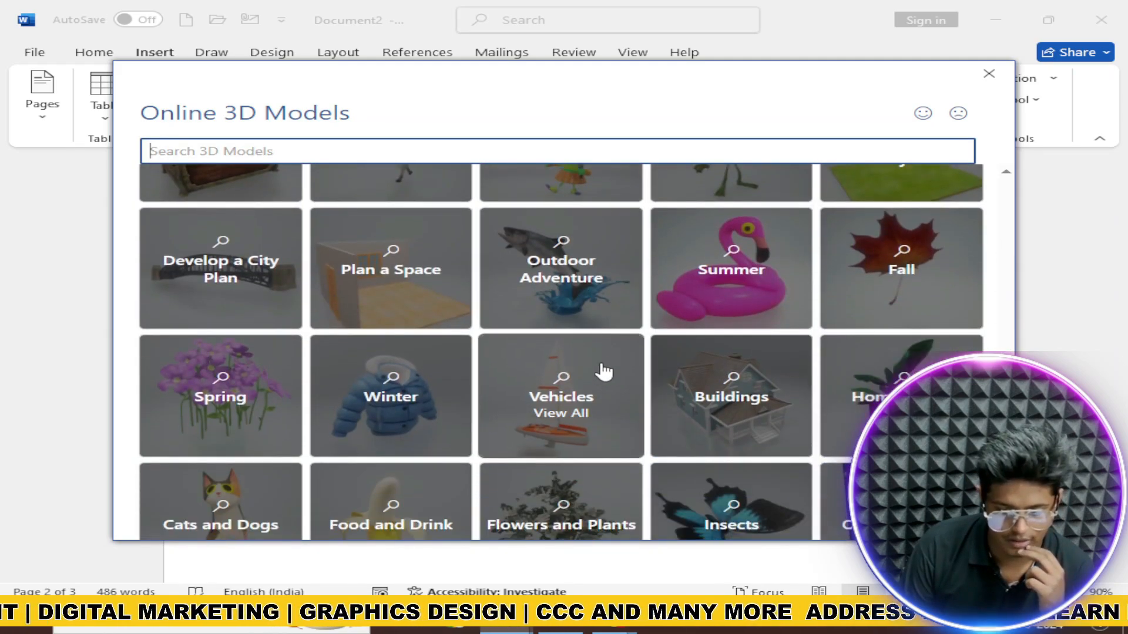
scroll(588, 361, "up", 12)
scroll(572, 355, "up", 5)
scroll(573, 359, "down", 2)
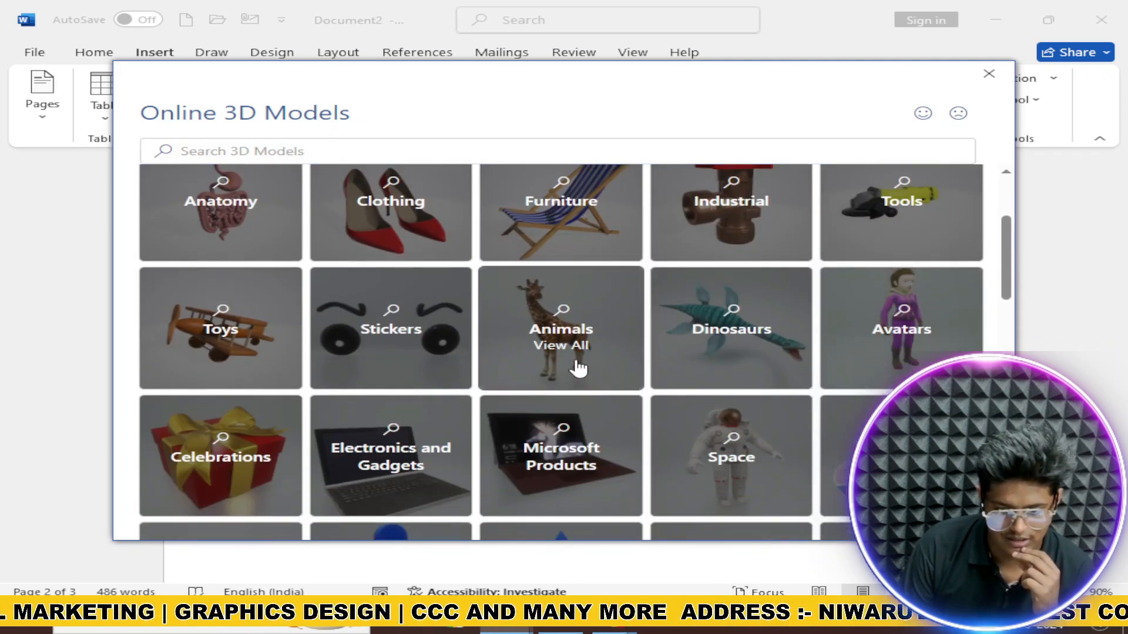
left_click(579, 366)
scroll(572, 369, "down", 5)
scroll(569, 369, "up", 1)
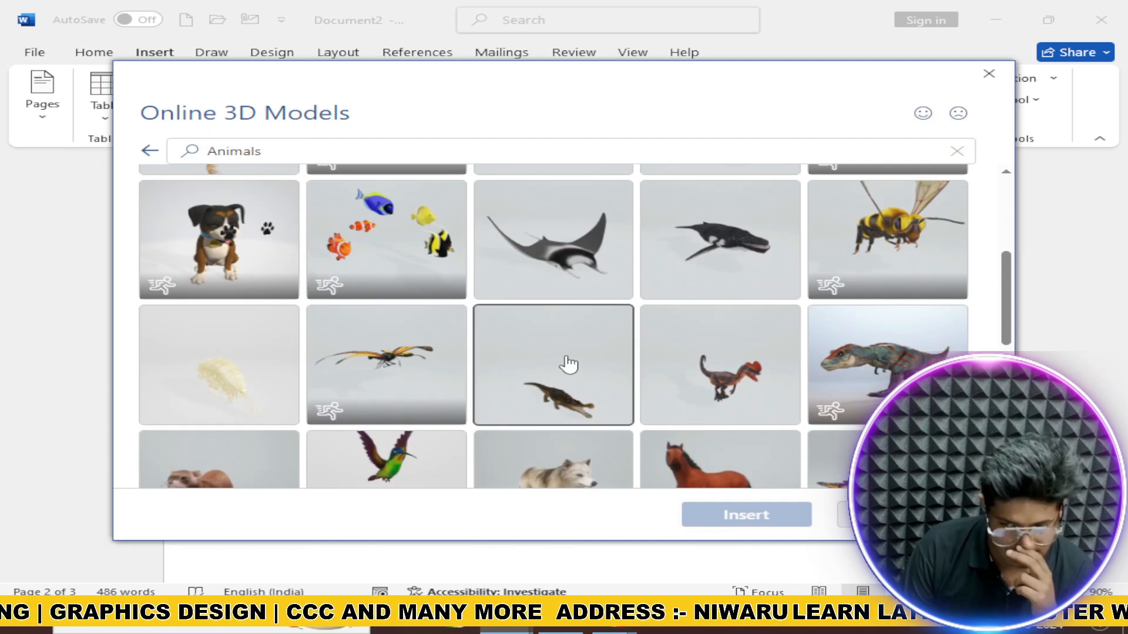
left_click(860, 393)
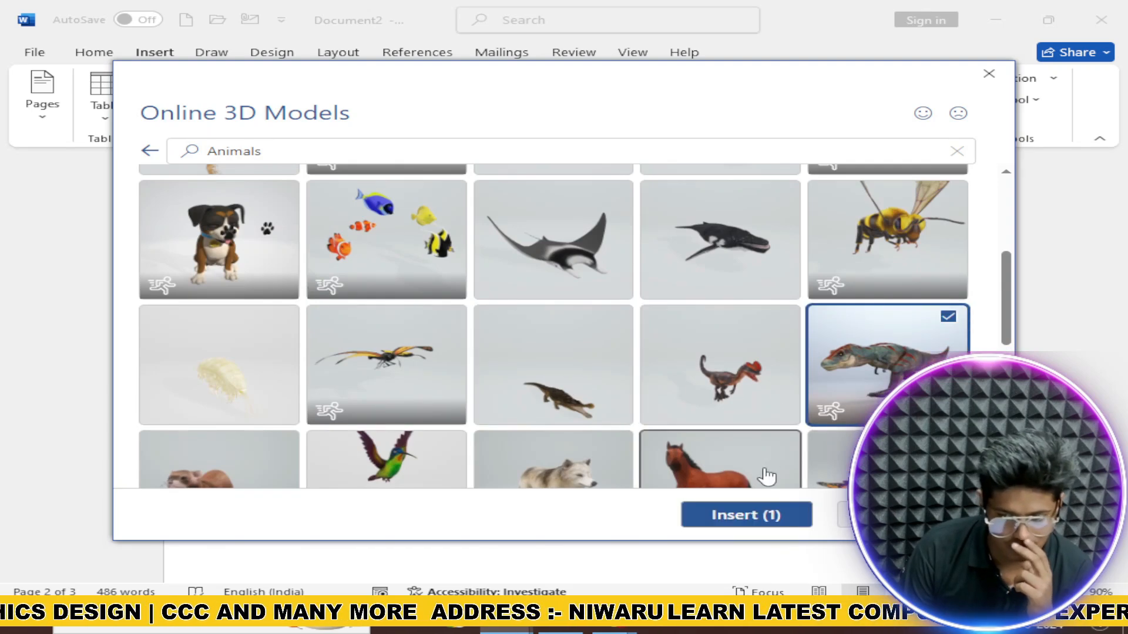
left_click(746, 516)
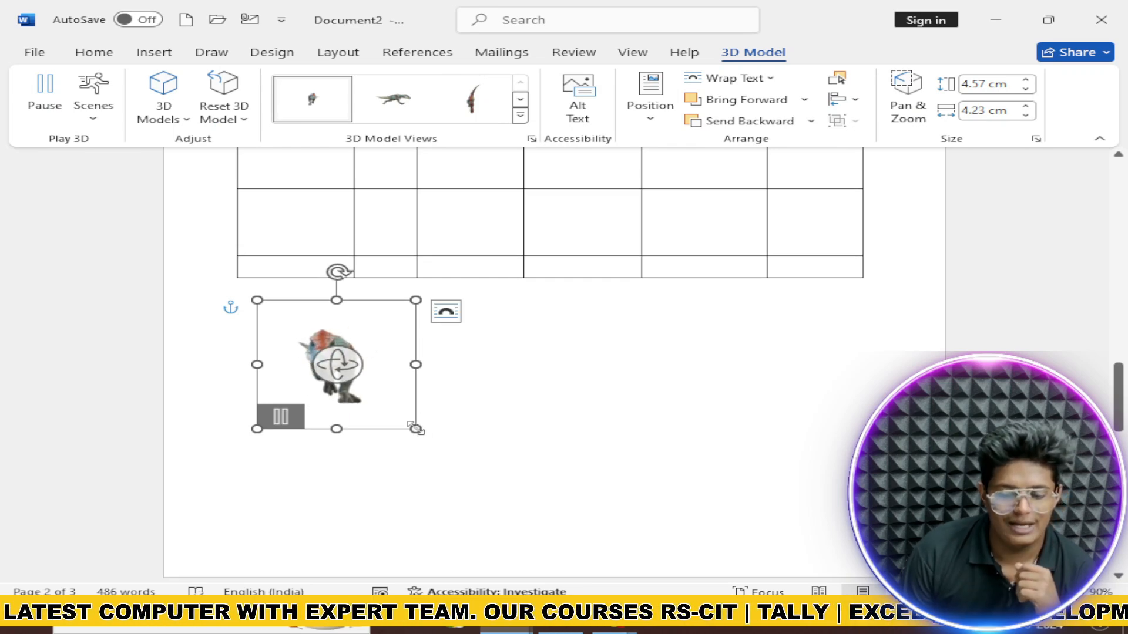
Step: Enlarge the T-rex model and rotate it to a side view
left_click_drag(415, 431, 692, 503)
scroll(588, 474, "down", 3)
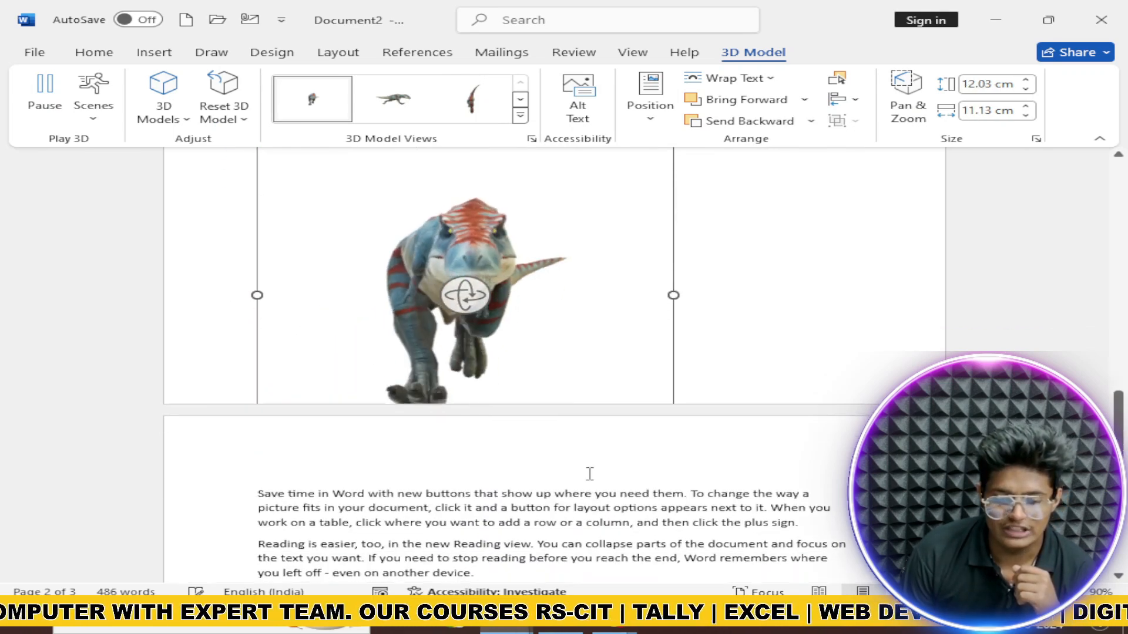
left_click_drag(457, 301, 415, 285)
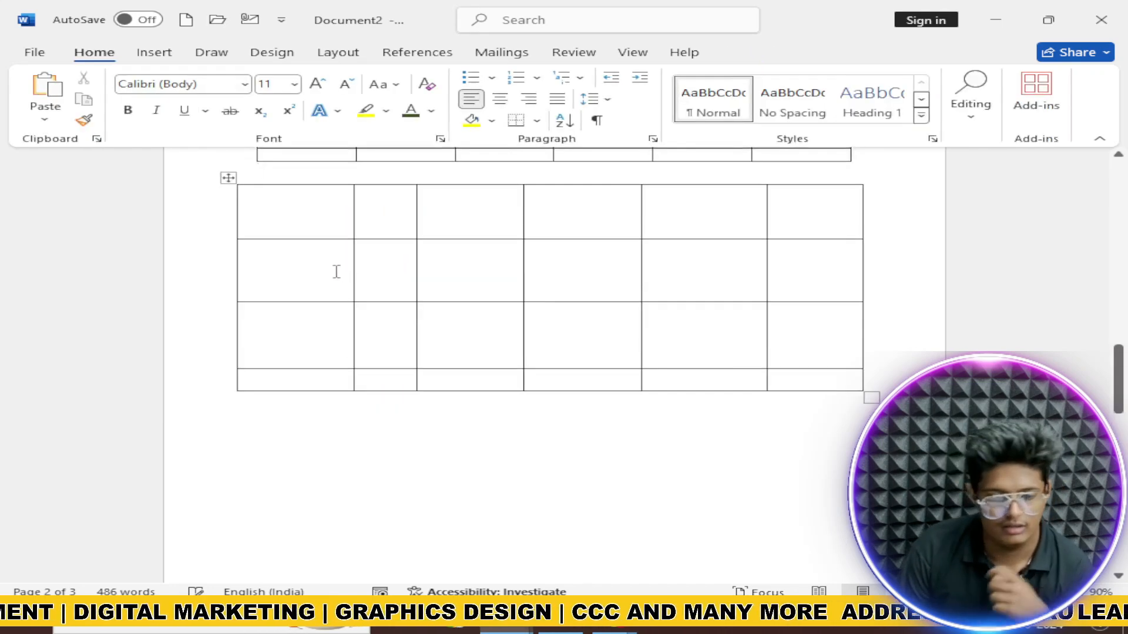
scroll(335, 269, "up", 3)
left_click(154, 52)
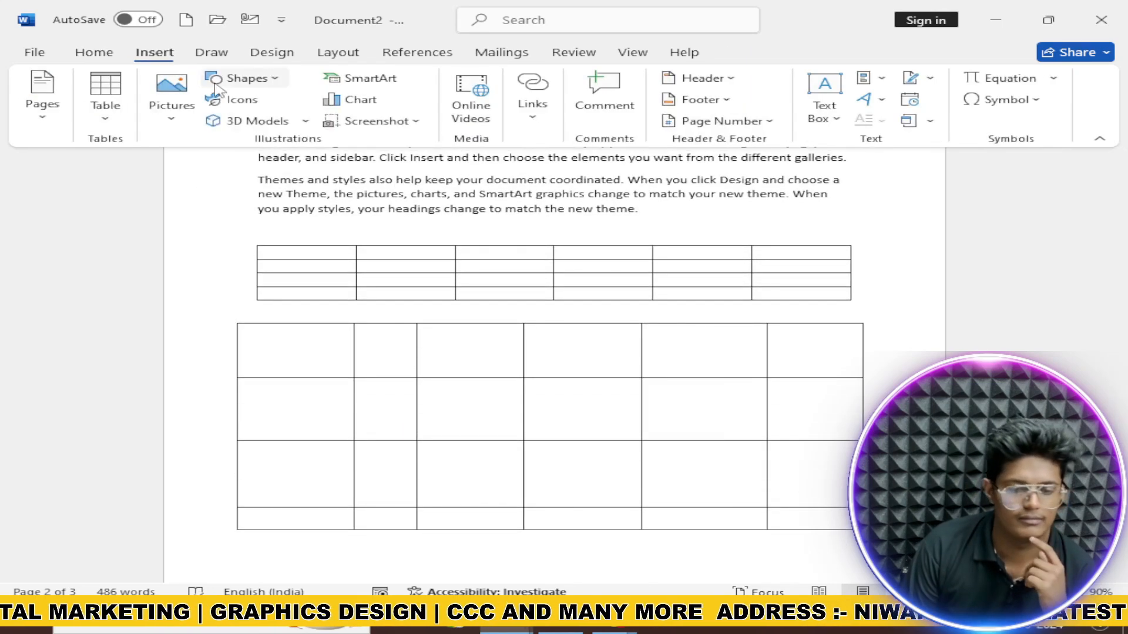
left_click(366, 79)
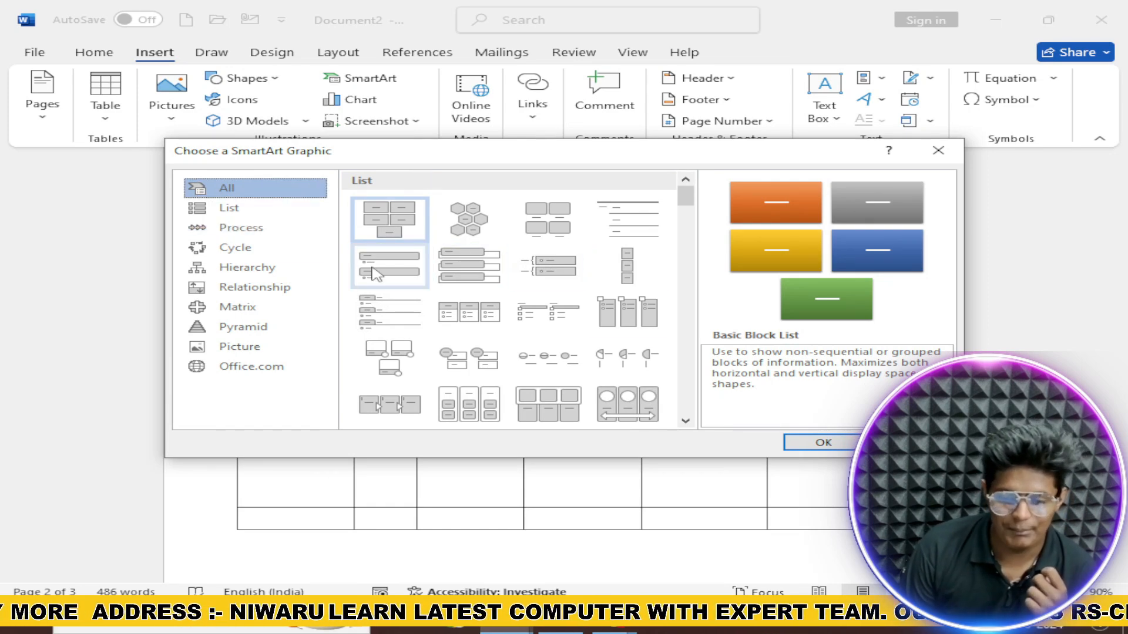
left_click(226, 208)
left_click(240, 228)
left_click(267, 306)
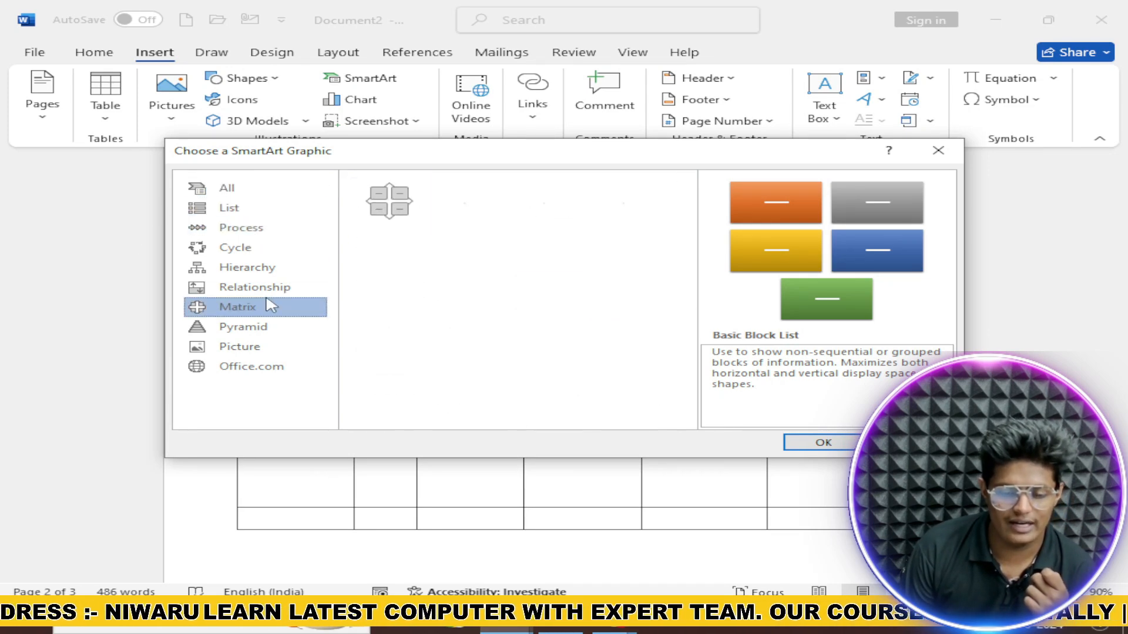
left_click(263, 288)
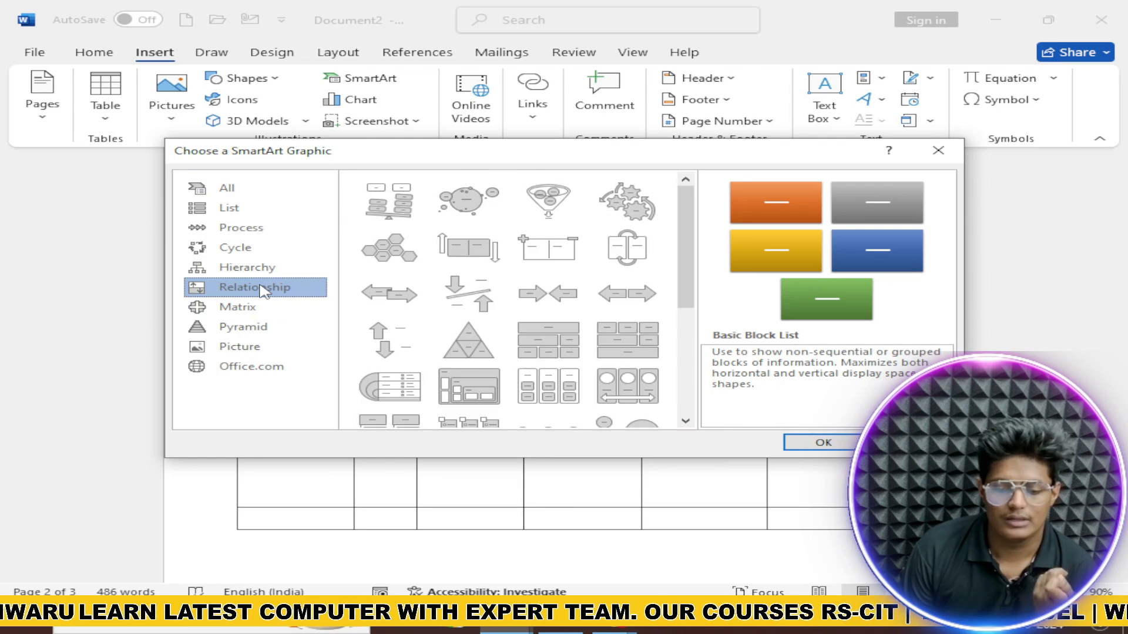
left_click(288, 328)
left_click(299, 349)
left_click(280, 330)
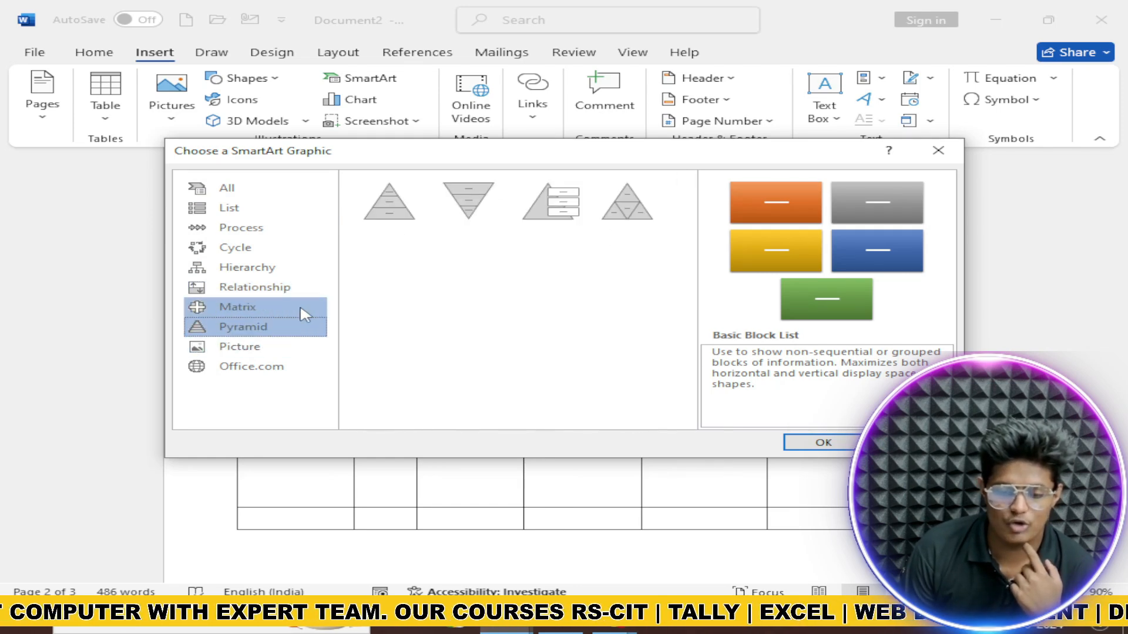
left_click(385, 219)
left_click(827, 442)
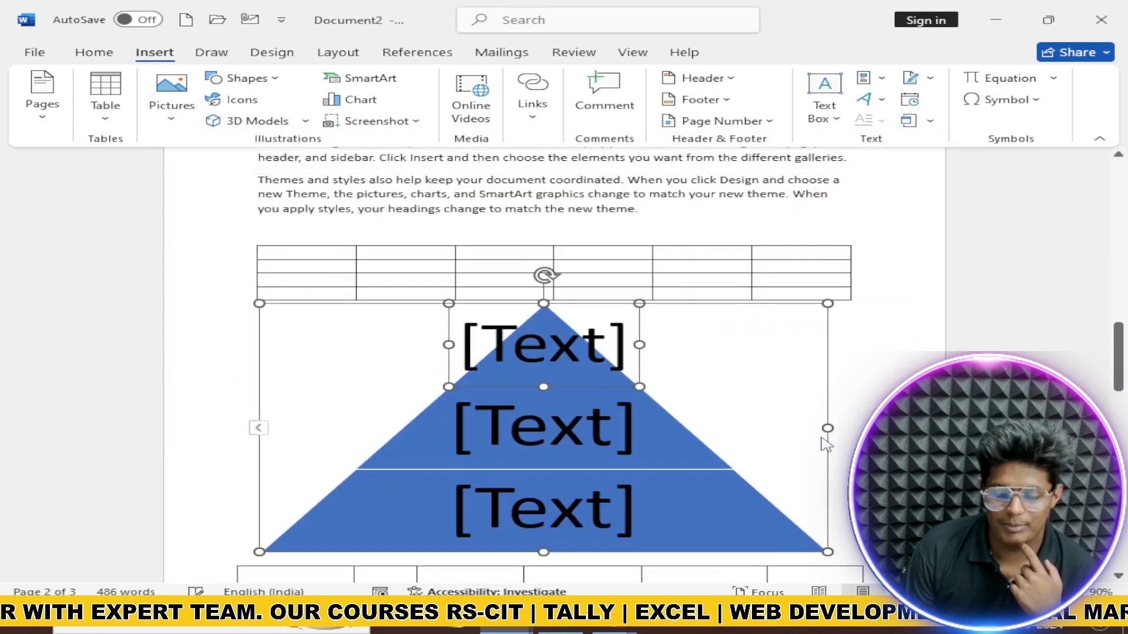
scroll(530, 368, "down", 3)
left_click(541, 270)
left_click(553, 329)
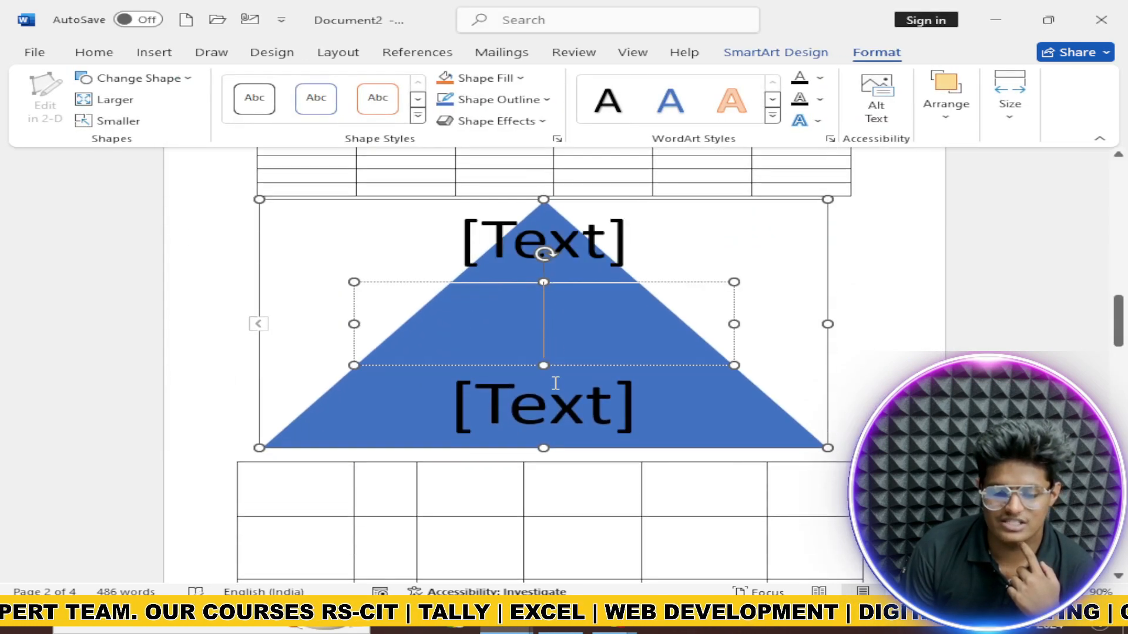
left_click(560, 405)
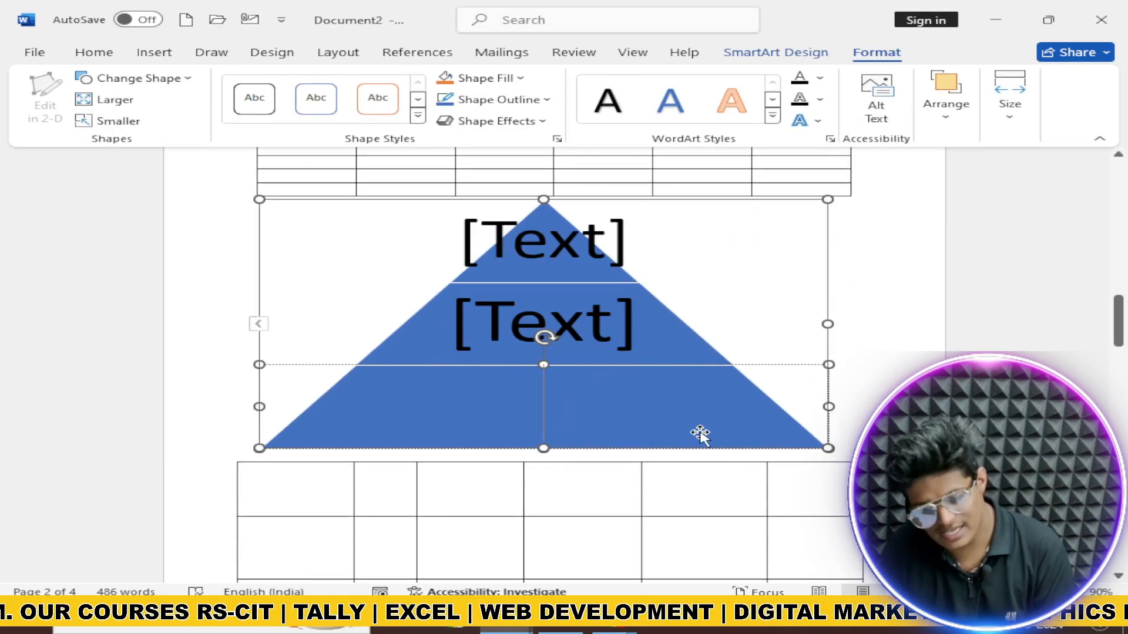
left_click(862, 388)
left_click(778, 428)
key("Delete")
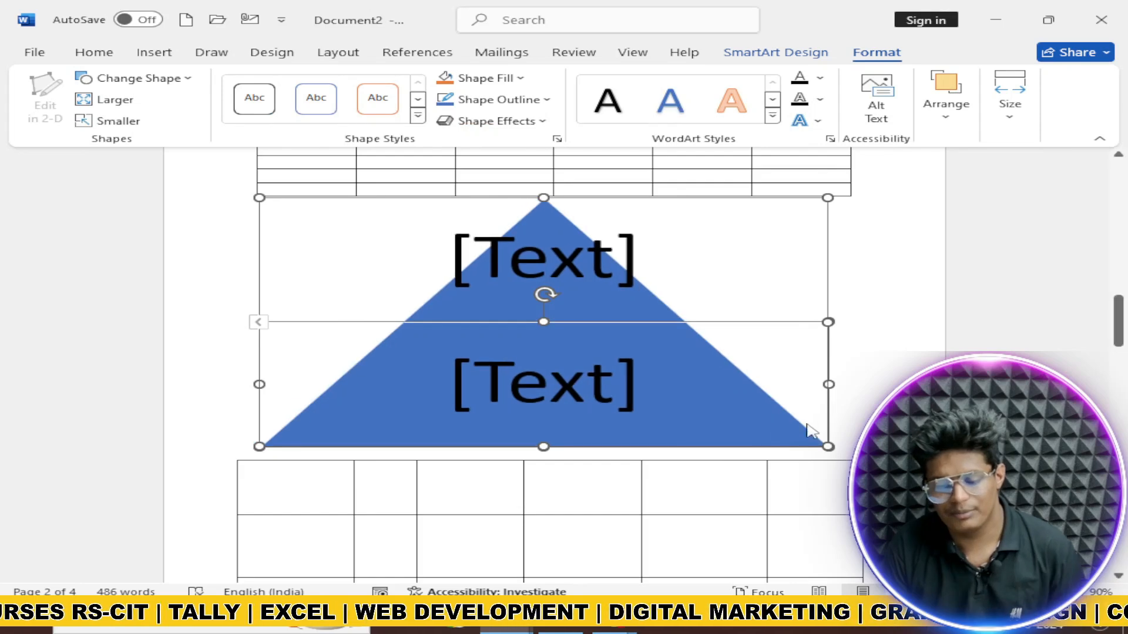
key("Delete")
scroll(804, 453, "up", 5)
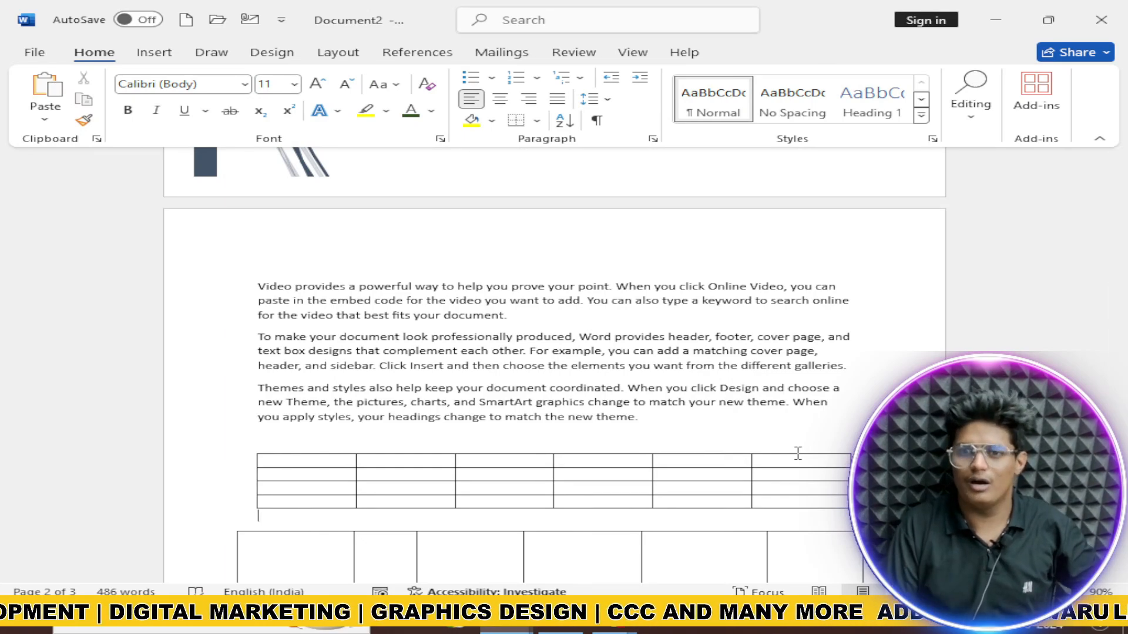
Step: Insert a Bar > Clustered Bar chart with sample data below the tables
scroll(756, 450, "up", 3)
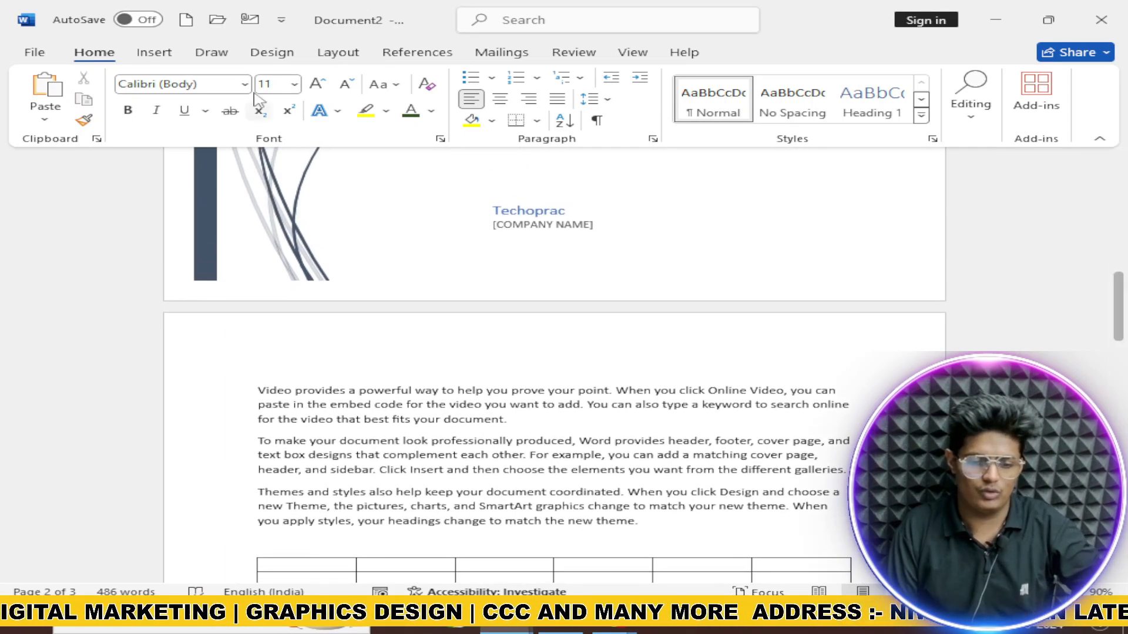
left_click(154, 52)
left_click(211, 52)
left_click(271, 52)
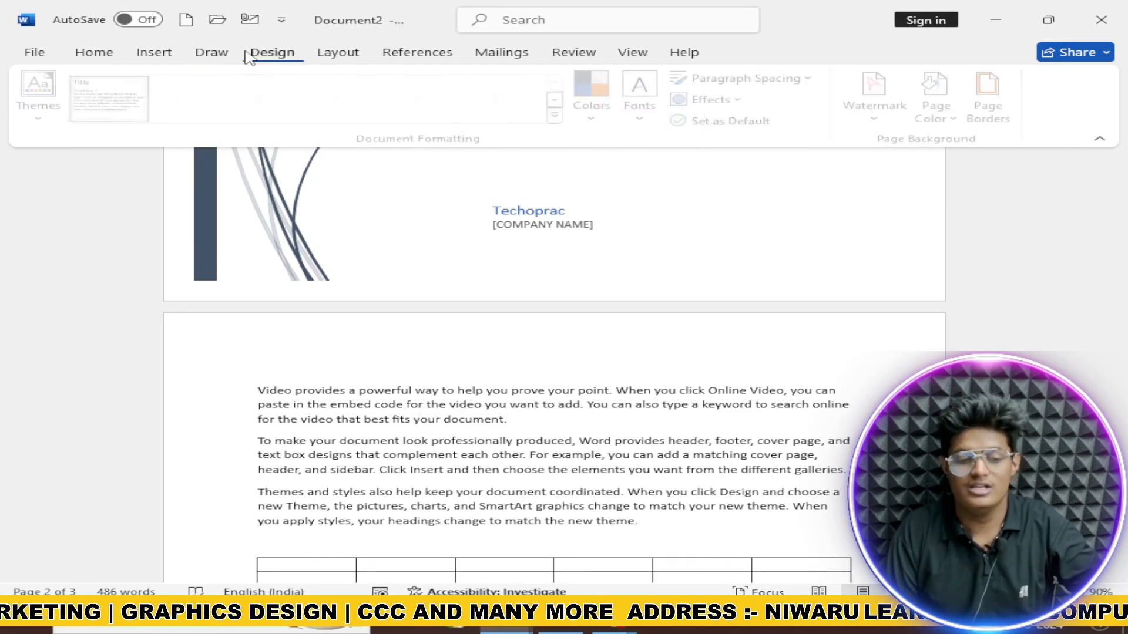
left_click(155, 52)
scroll(505, 280, "down", 14)
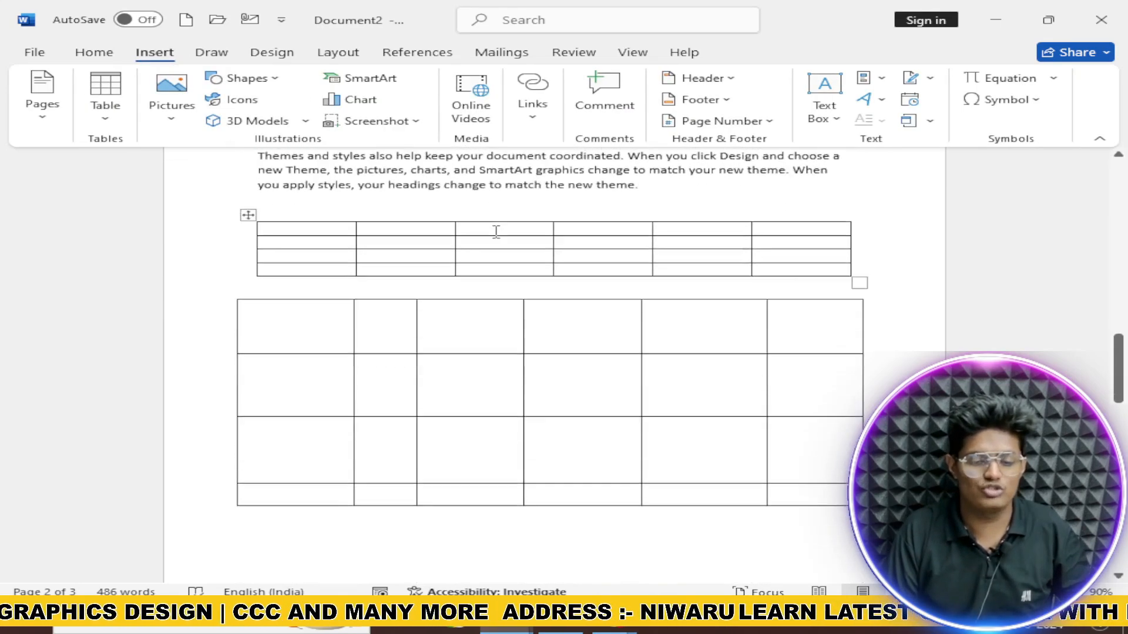
left_click(360, 101)
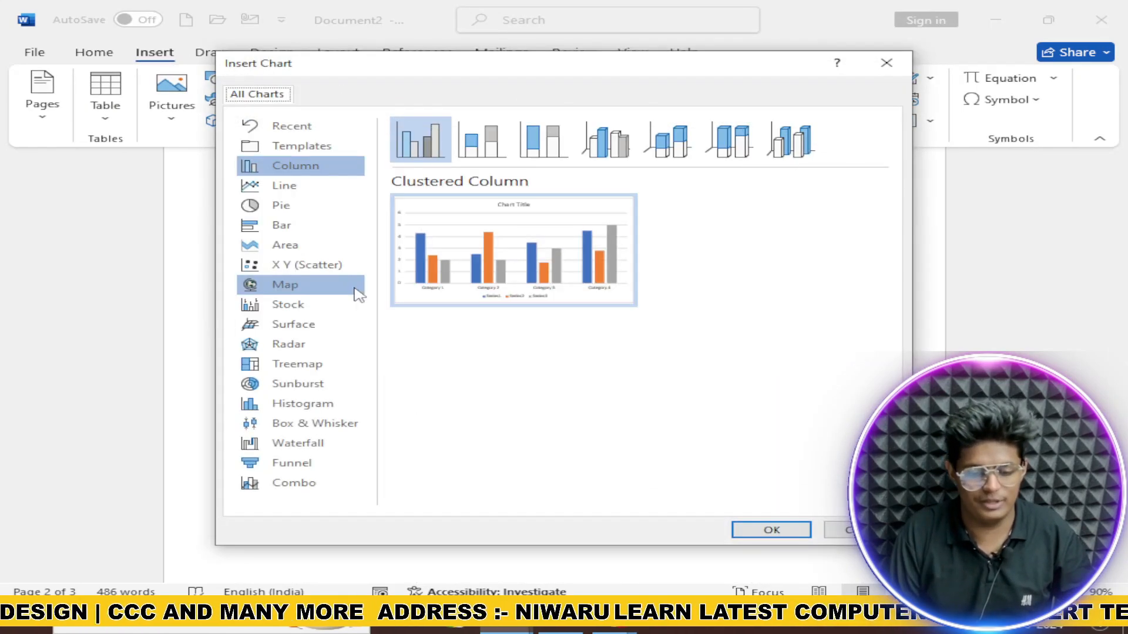
left_click(459, 290)
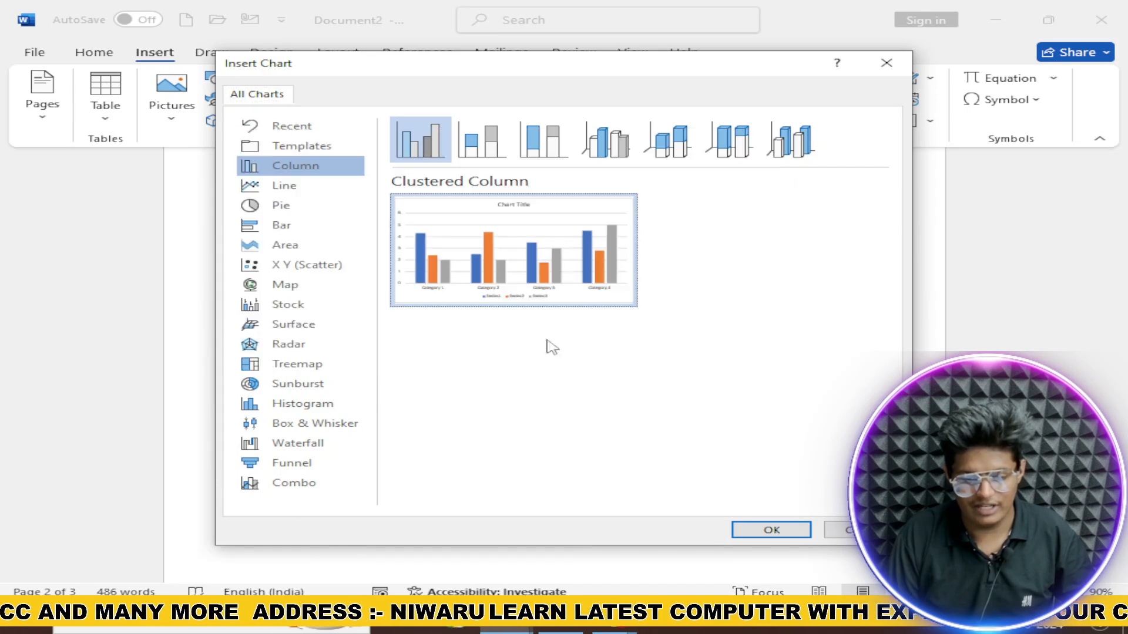
left_click(297, 285)
left_click(294, 225)
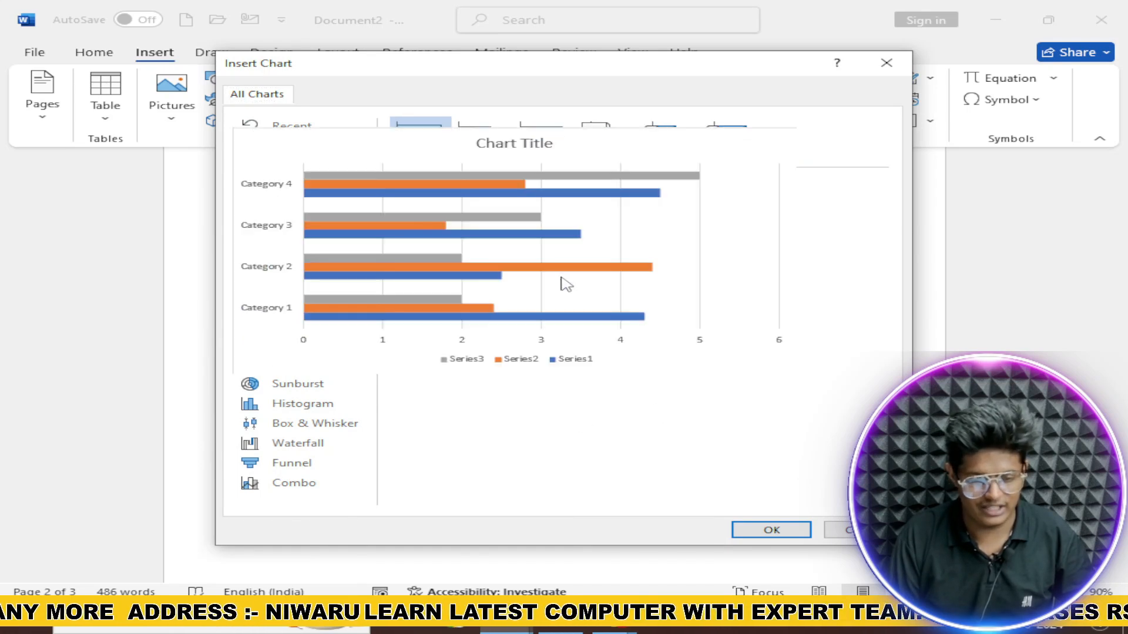
left_click(775, 529)
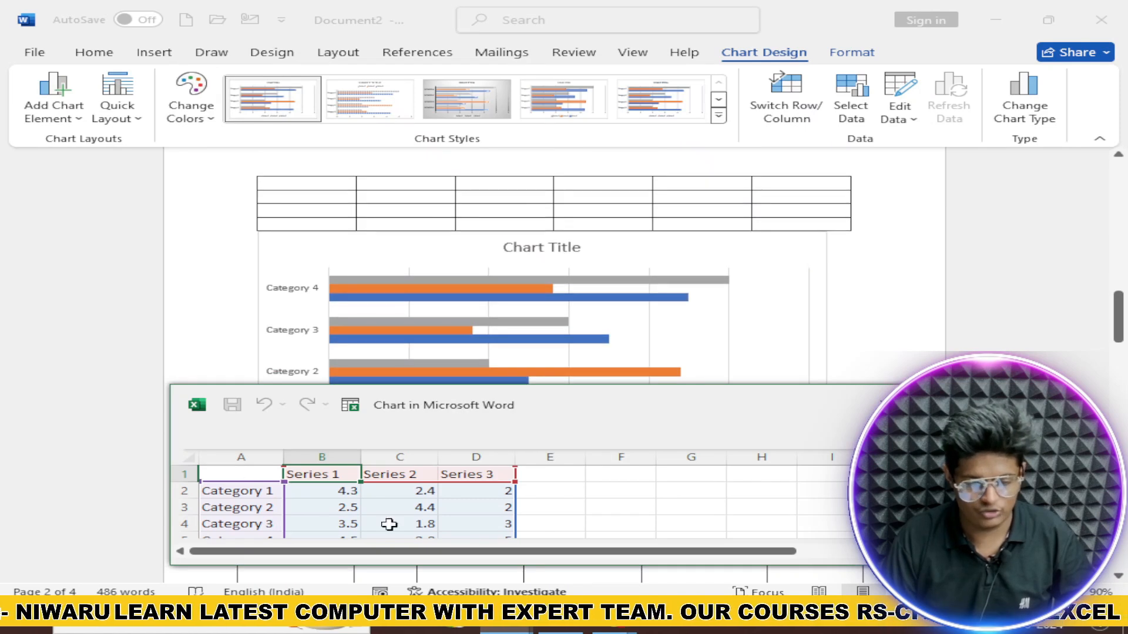
Step: Enter 5 for Series 1 in Categories 1–2 and for Category 1's Series 2 and 3
left_click(352, 511)
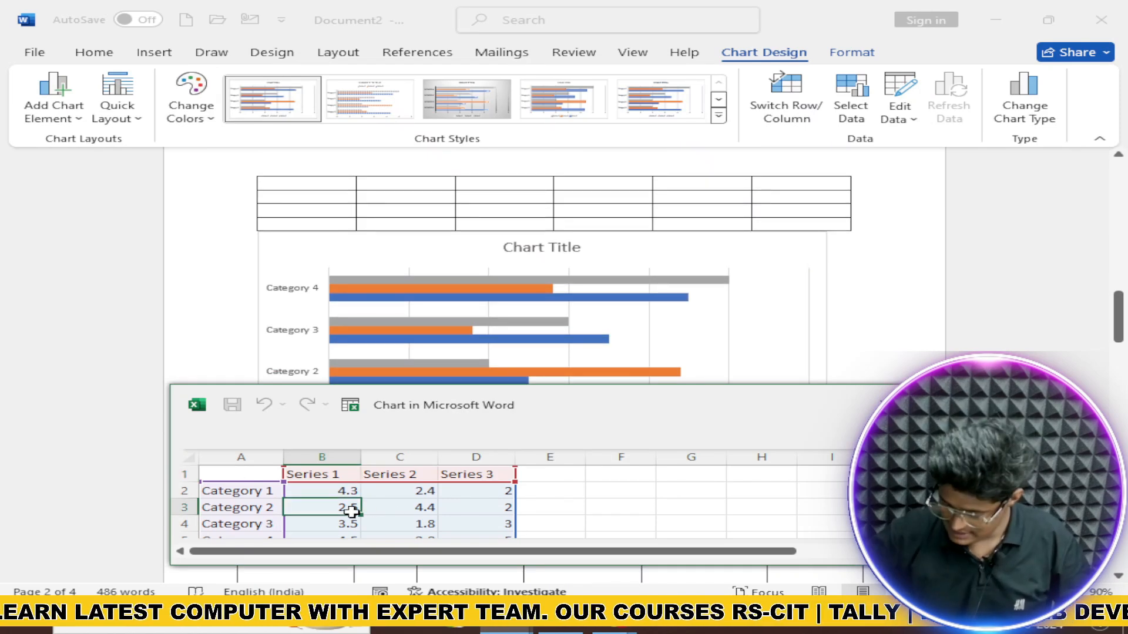
type("5")
key("Return")
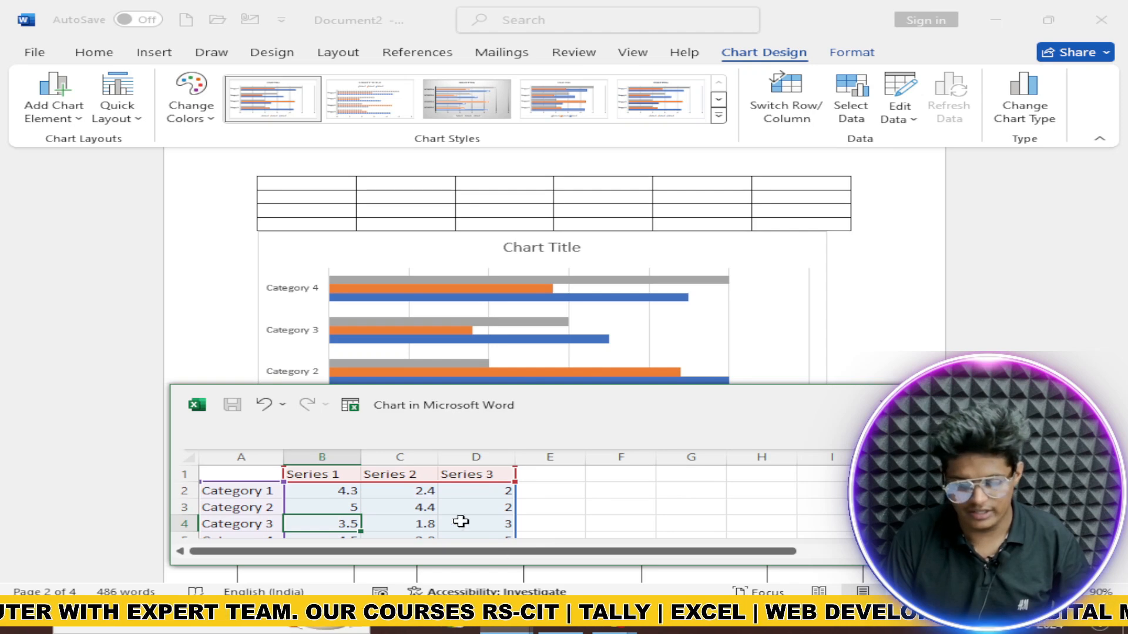
left_click(339, 491)
type("5")
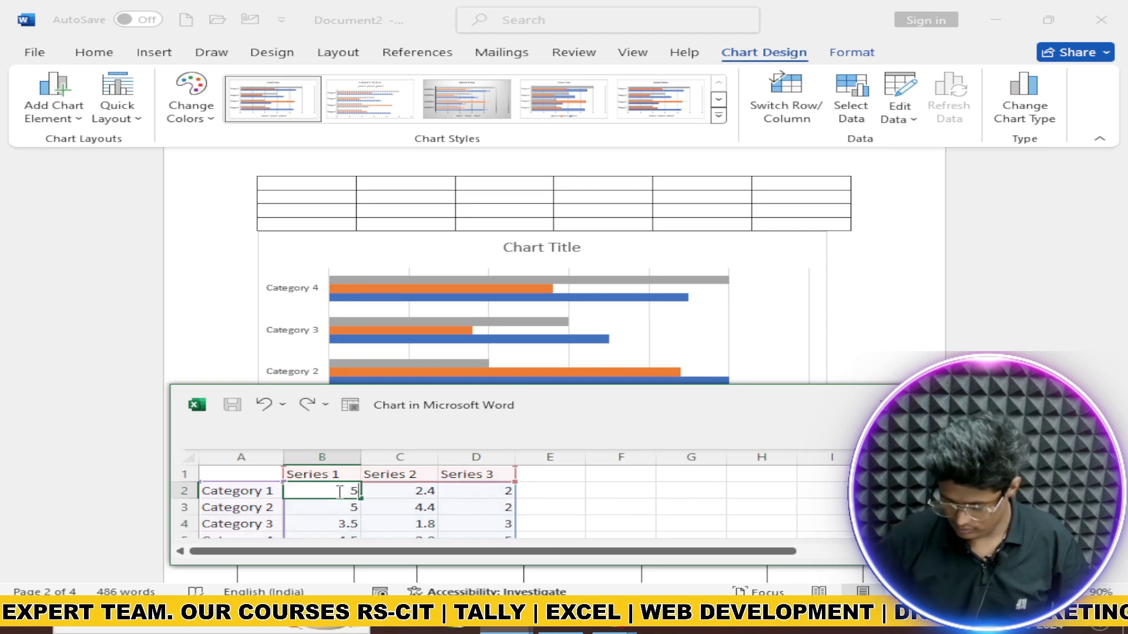
key("Return")
left_click(424, 494)
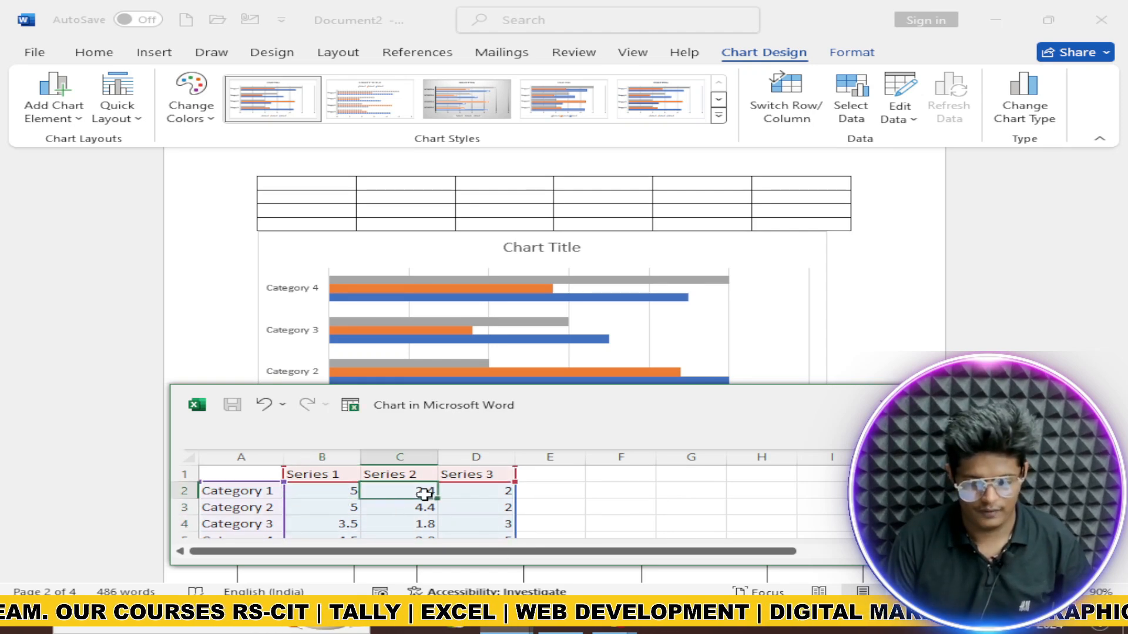
type("5")
key("Return")
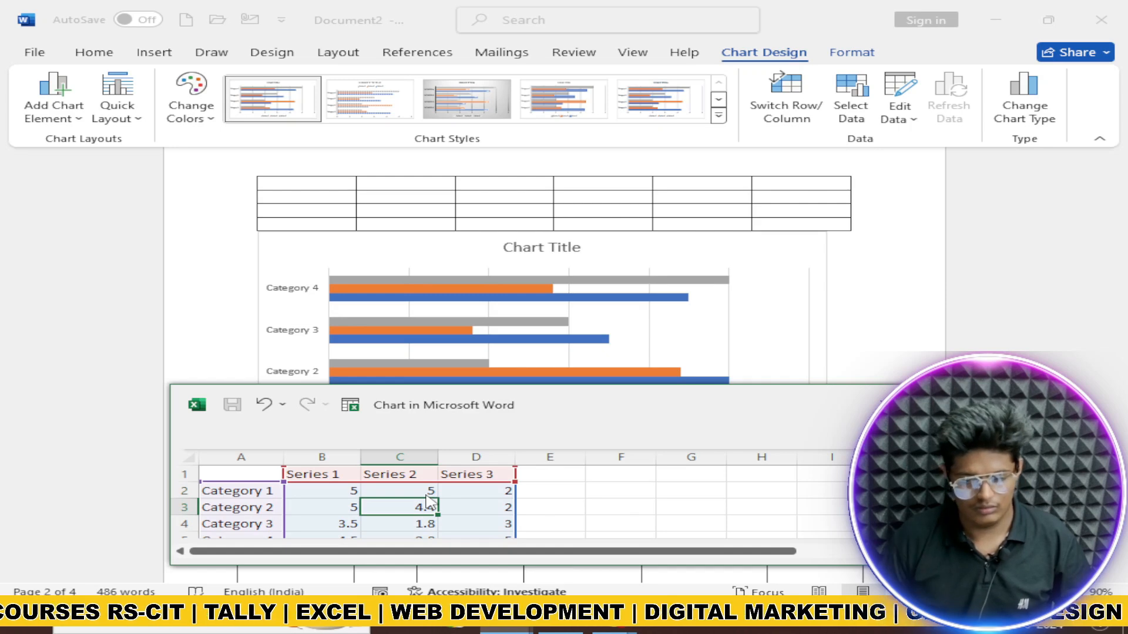
left_click(469, 492)
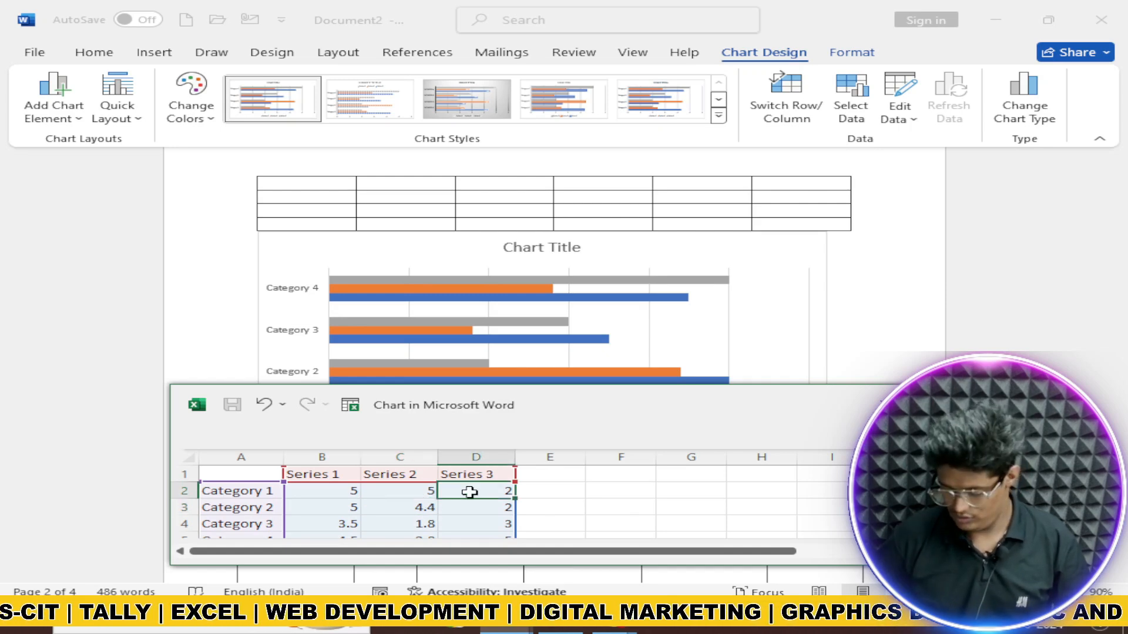
type("5")
key("Return")
Step: Set Series 3 for Categories 2–4 and Category 4's Series 2 to 5
type("5")
key("Return")
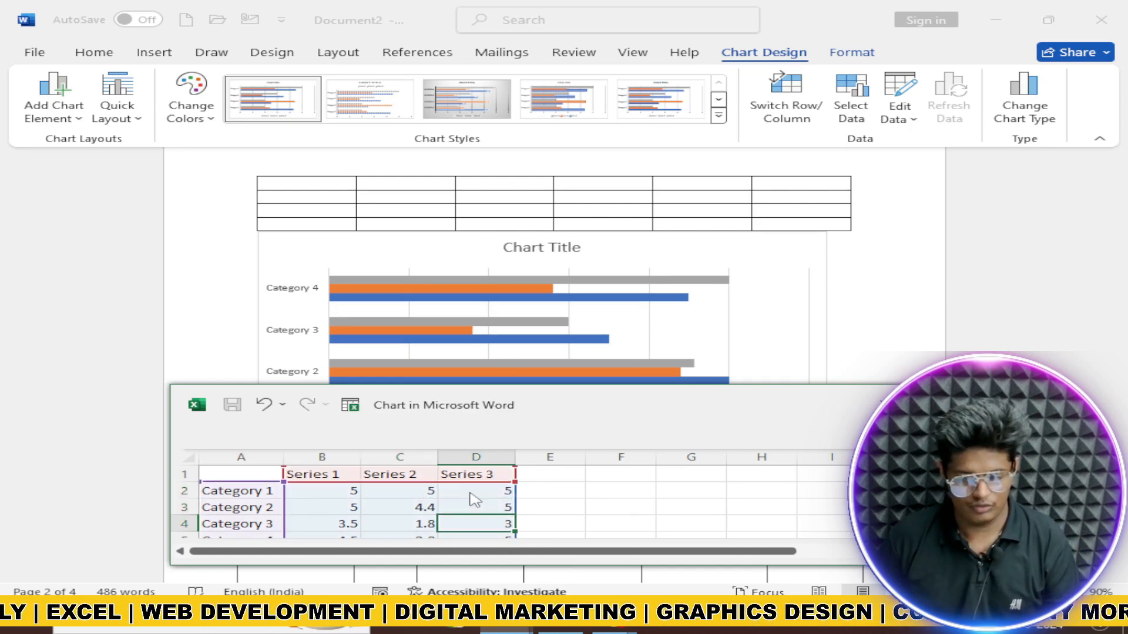
type("5")
key("Return")
key("Up")
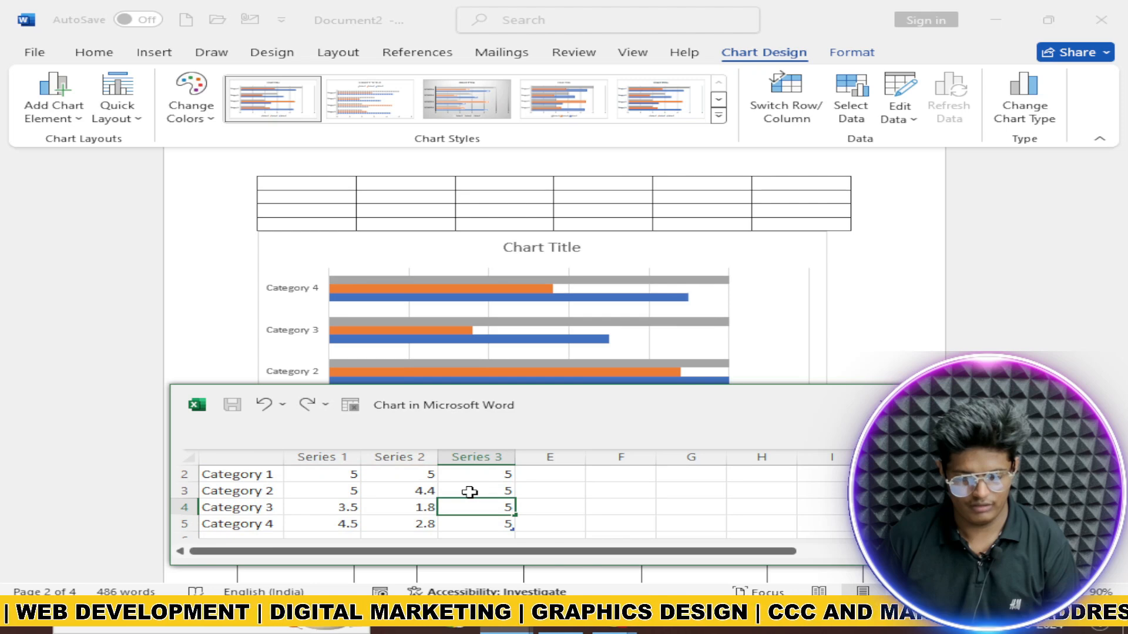
type("5")
key("Return")
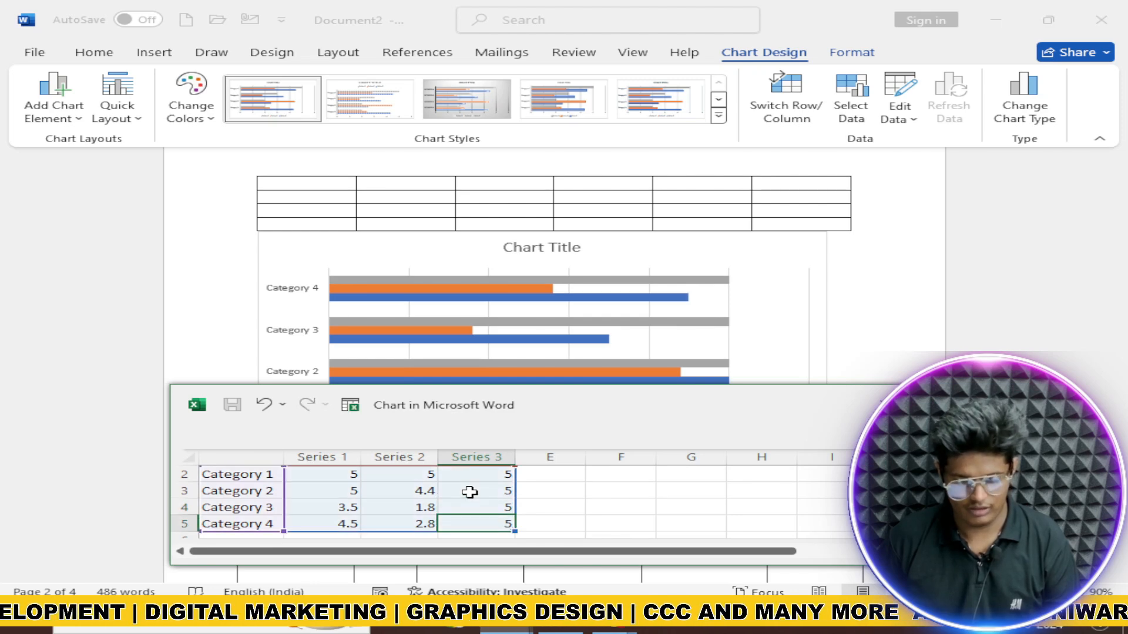
key("Left")
type("5")
key("Return")
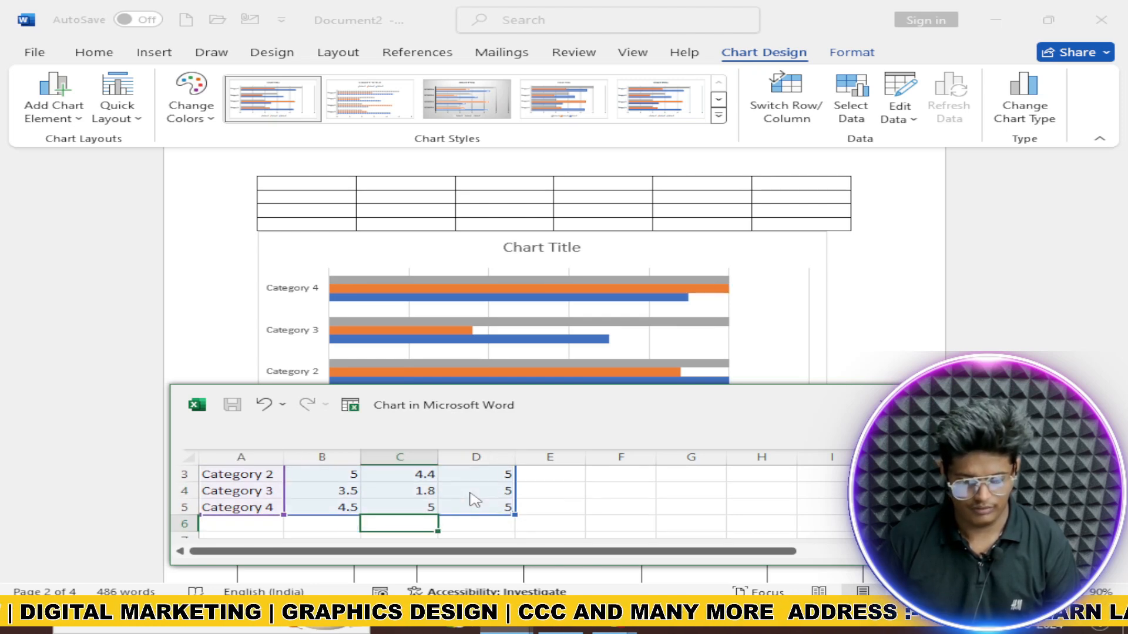
Step: Set the remaining Series 1 and 2 values to 5, correcting a mistyped 4
key("Up")
key("Up")
type("4")
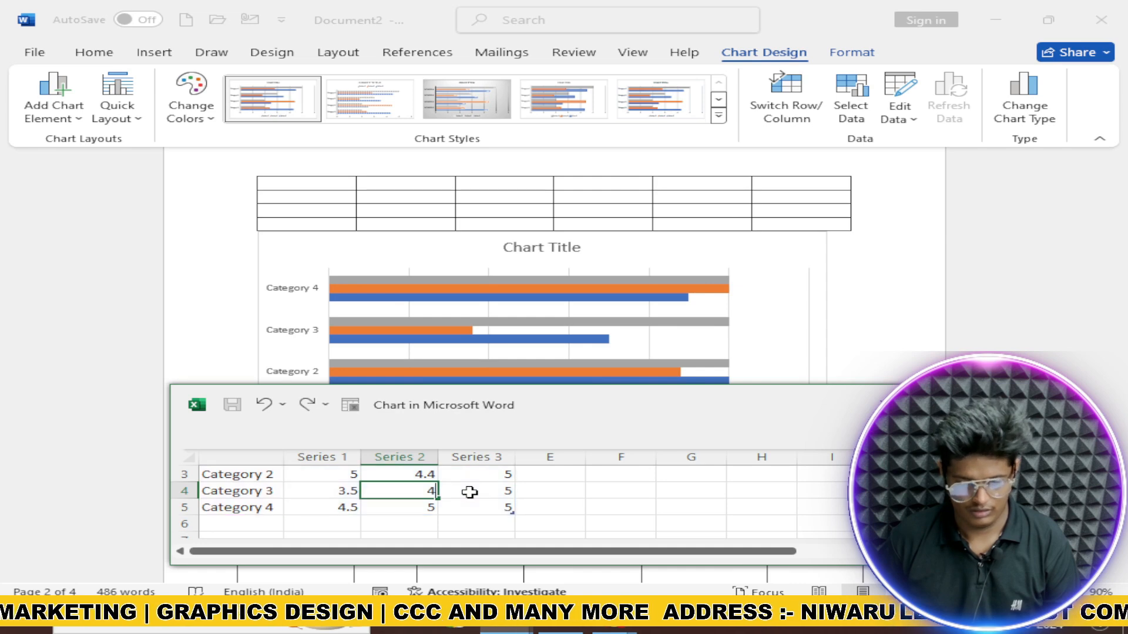
key("Up")
key("Down")
type("5")
key("Up")
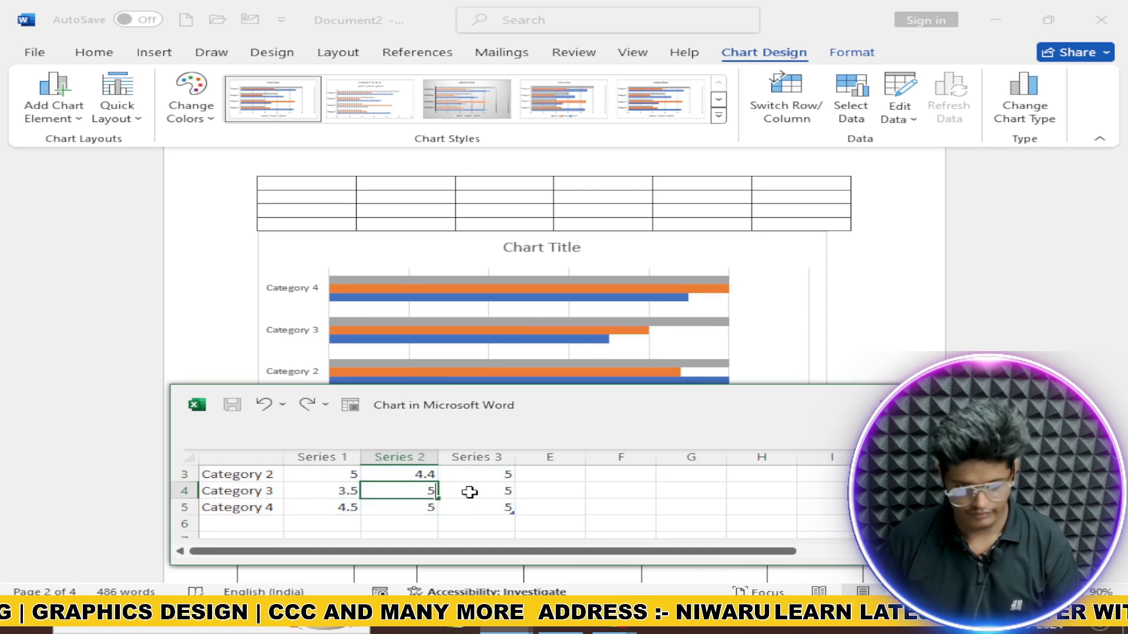
type("5")
key("Left")
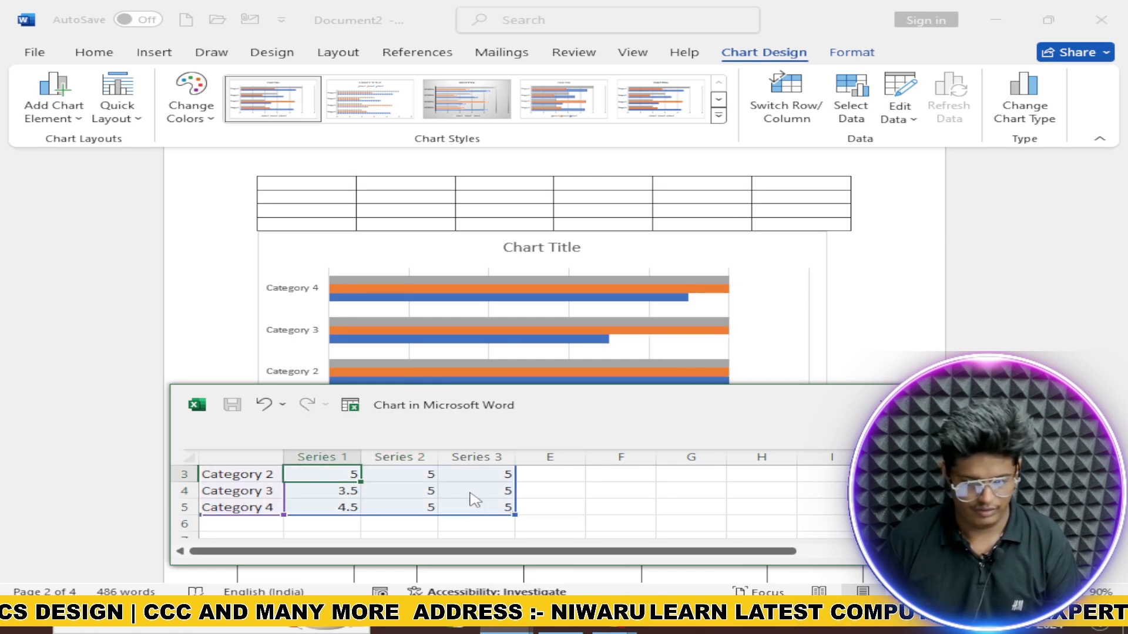
key("Down")
type("5")
key("Down")
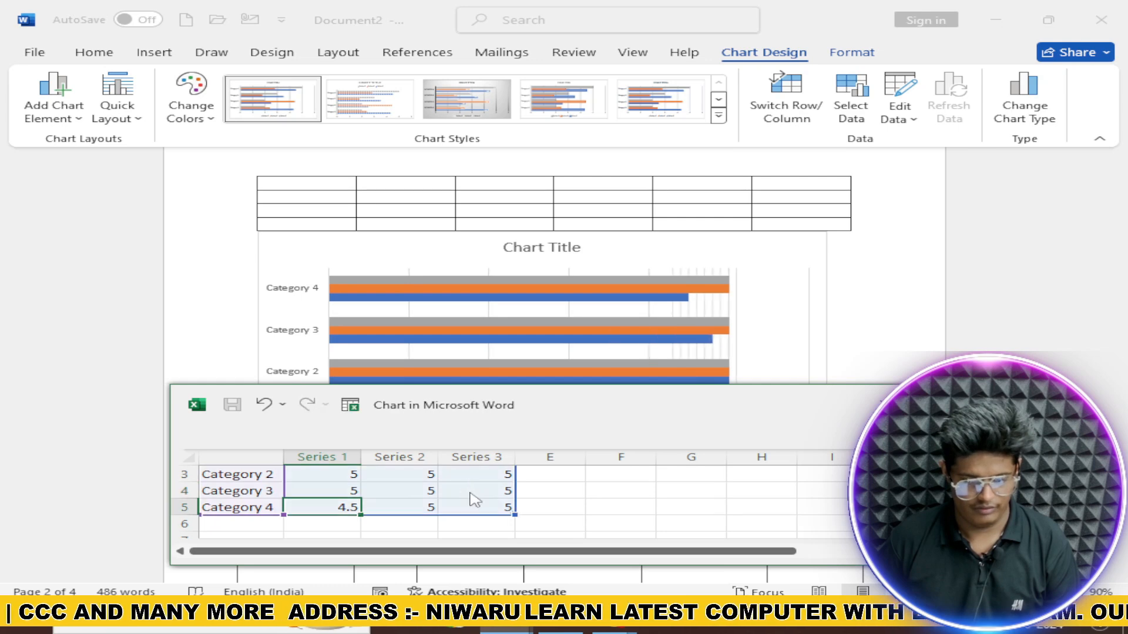
type("5")
key("Down")
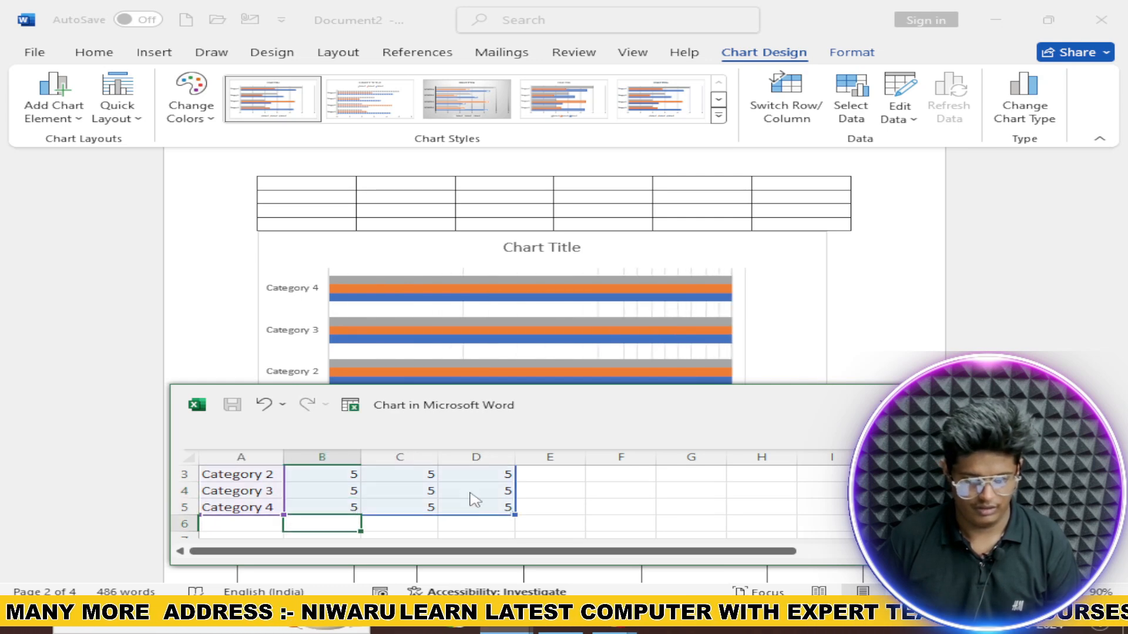
Step: Close the chart data sheet and delete the bar chart
scroll(471, 495, "up", 1)
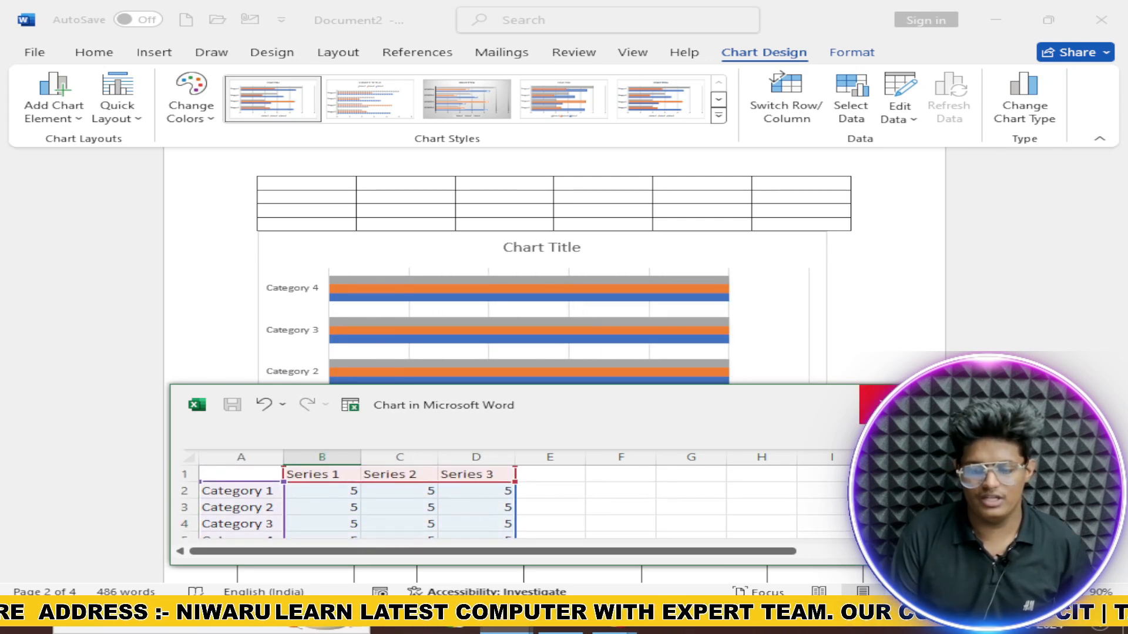
left_click(878, 404)
key("Delete")
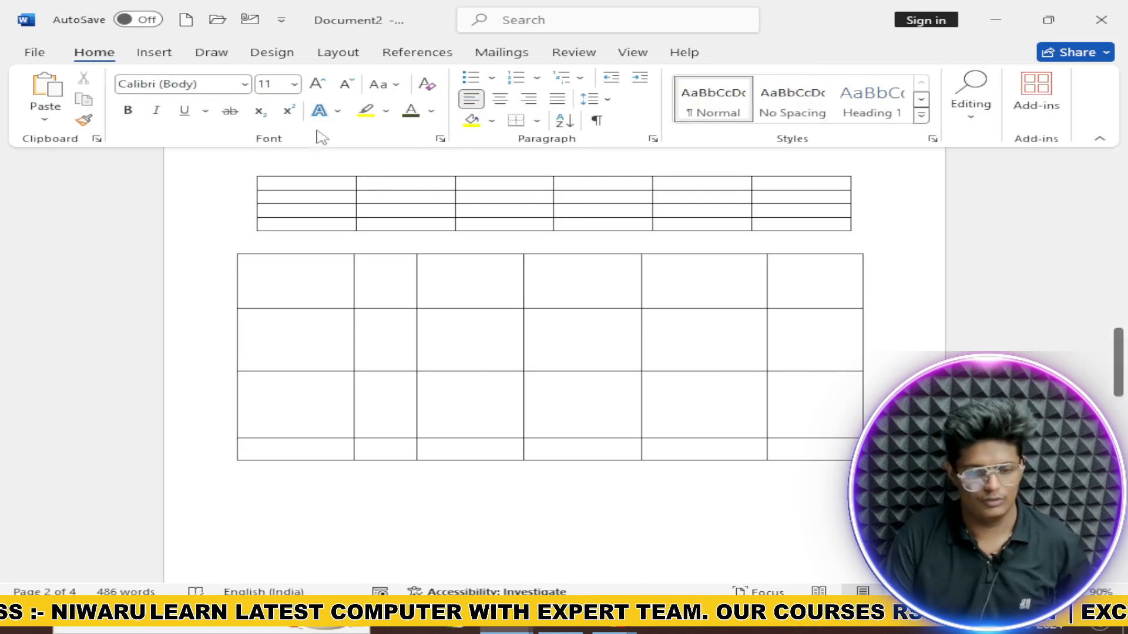
Step: Try the Screenshot, Online Videos and Links options on the Insert ribbon
left_click(158, 54)
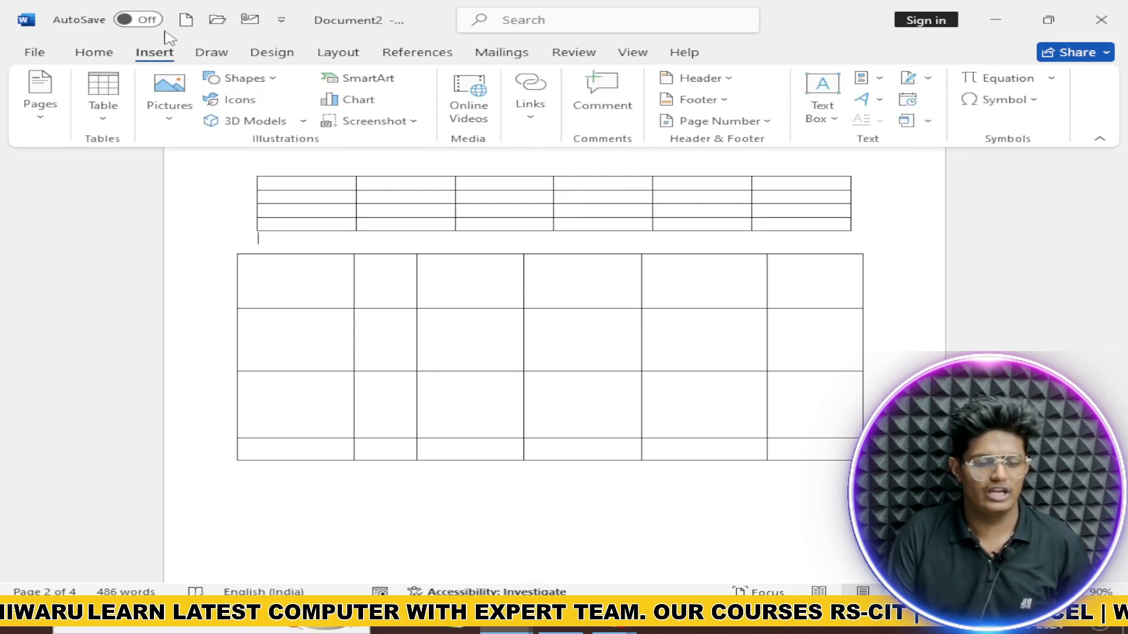
left_click(415, 121)
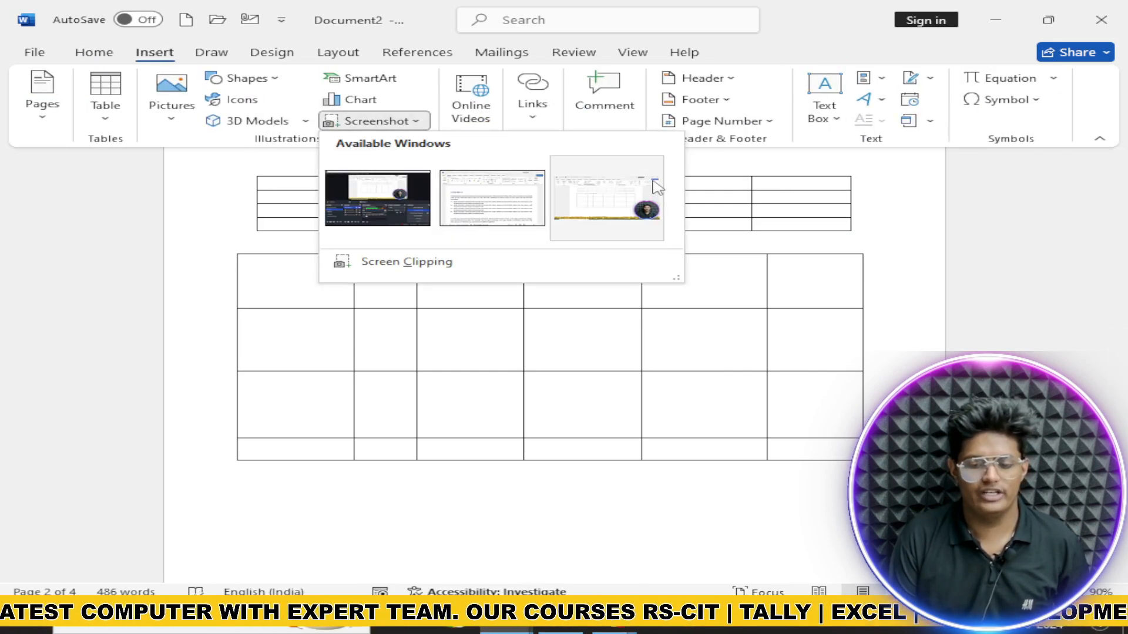
left_click(480, 120)
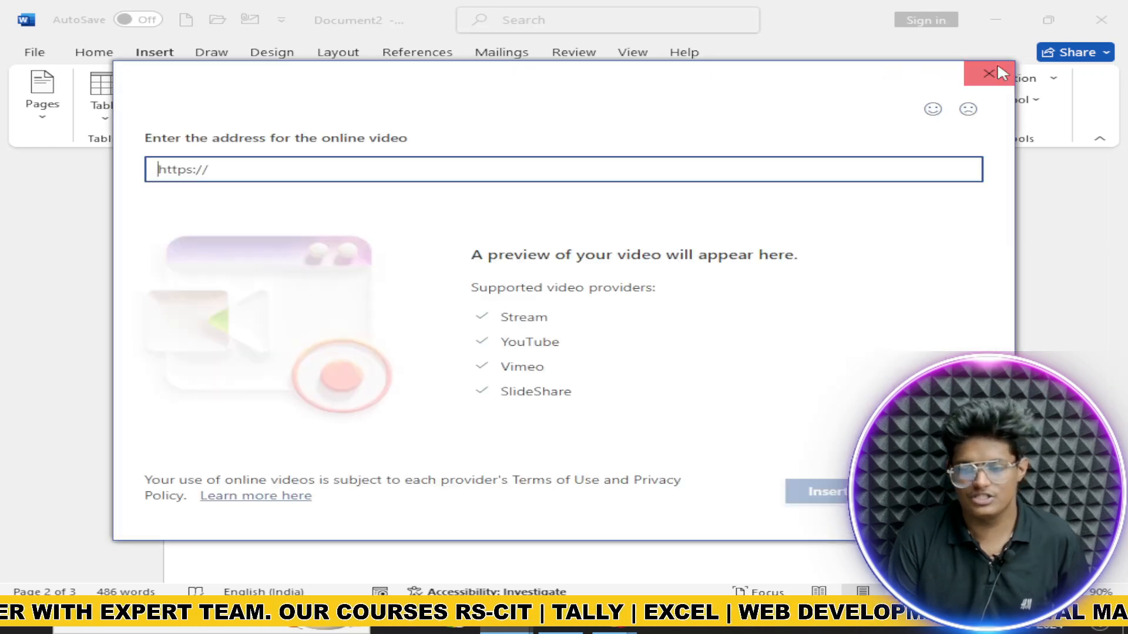
left_click(989, 73)
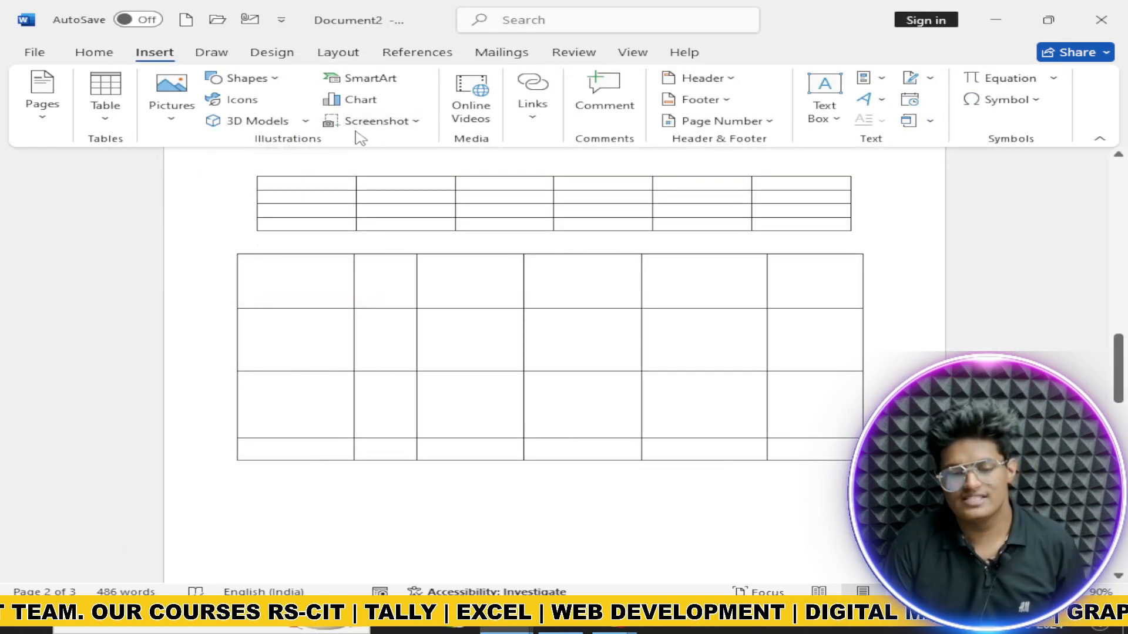
left_click(379, 121)
left_click(379, 121)
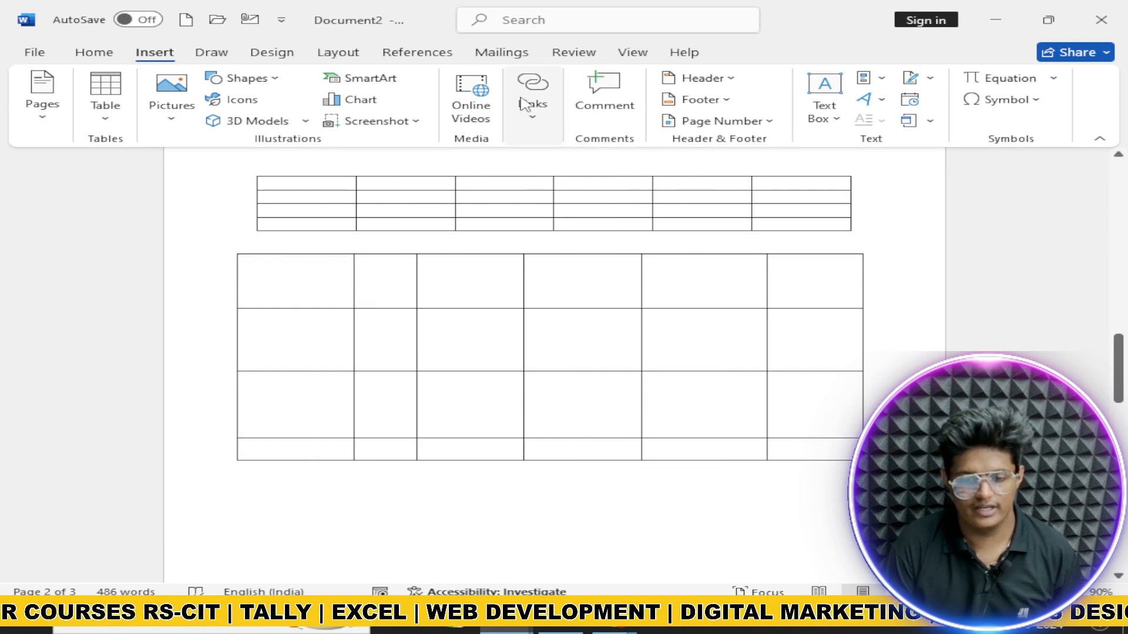
left_click(524, 105)
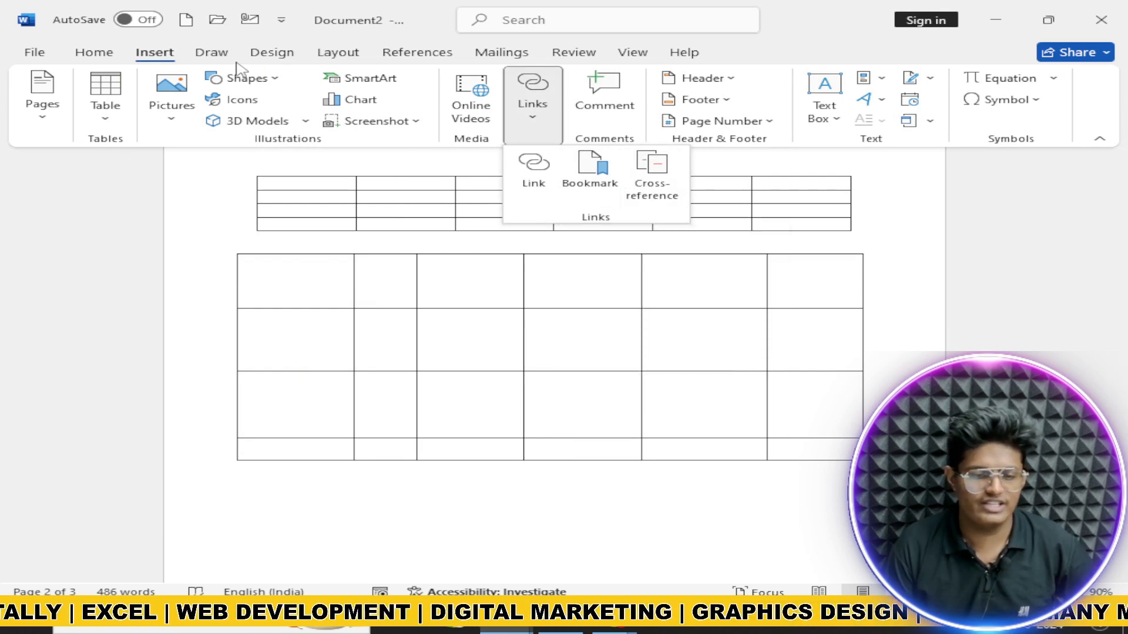
Step: Move through Draw and Design to the References tools
left_click(212, 54)
left_click(273, 54)
left_click(391, 56)
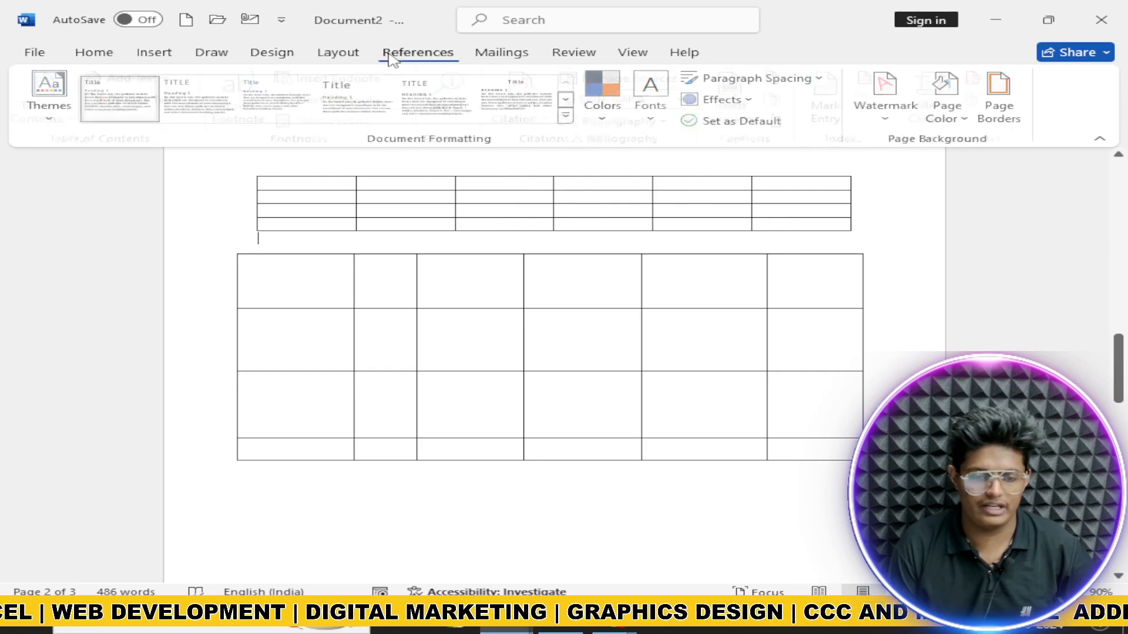
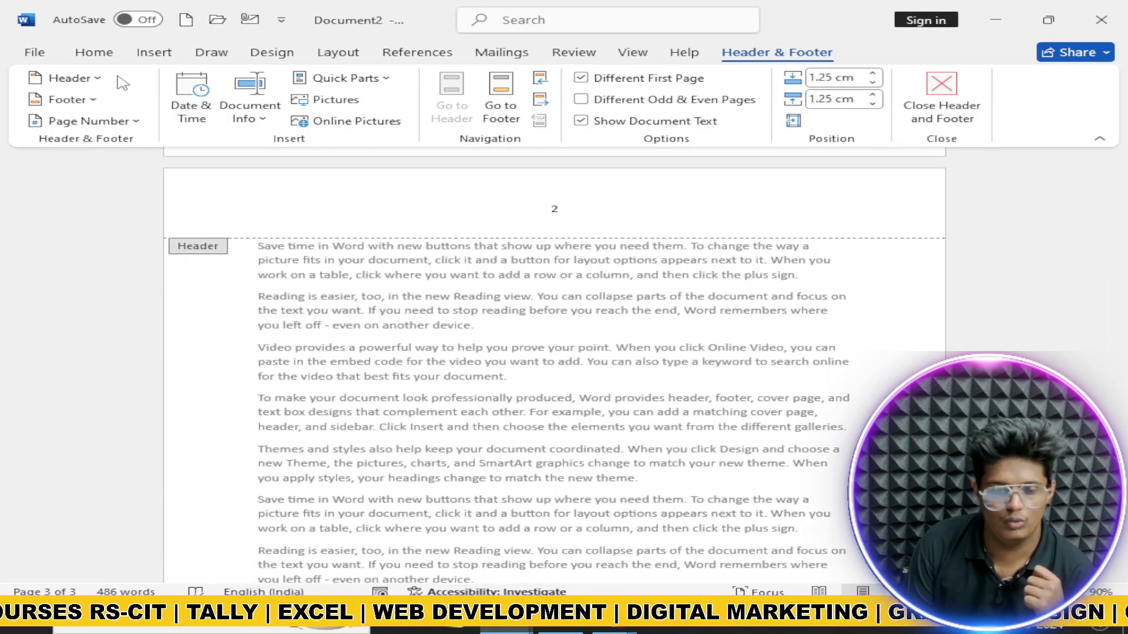
Step: Close Header and Footer to return to the document body with the page 2 table in view
left_click(941, 94)
left_click(154, 53)
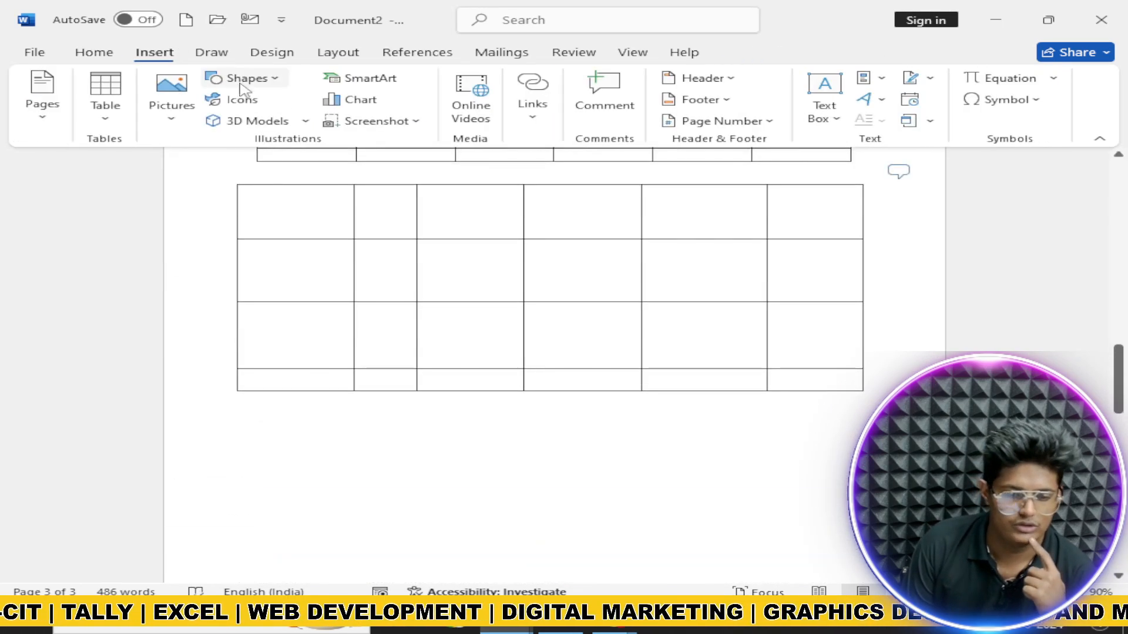
left_click(823, 106)
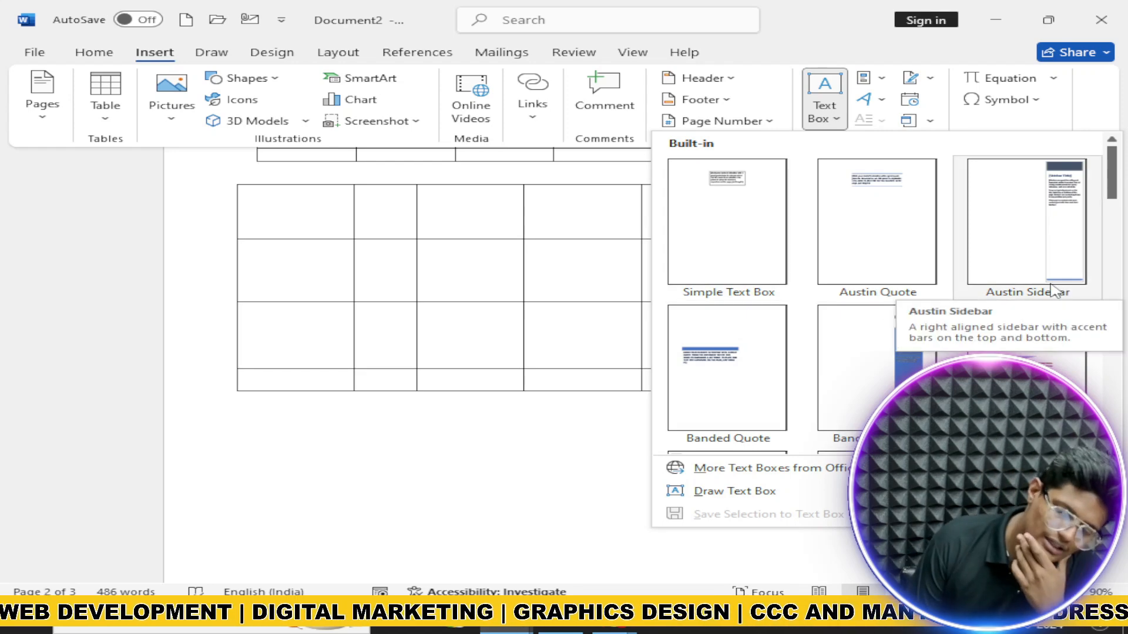
left_click(905, 223)
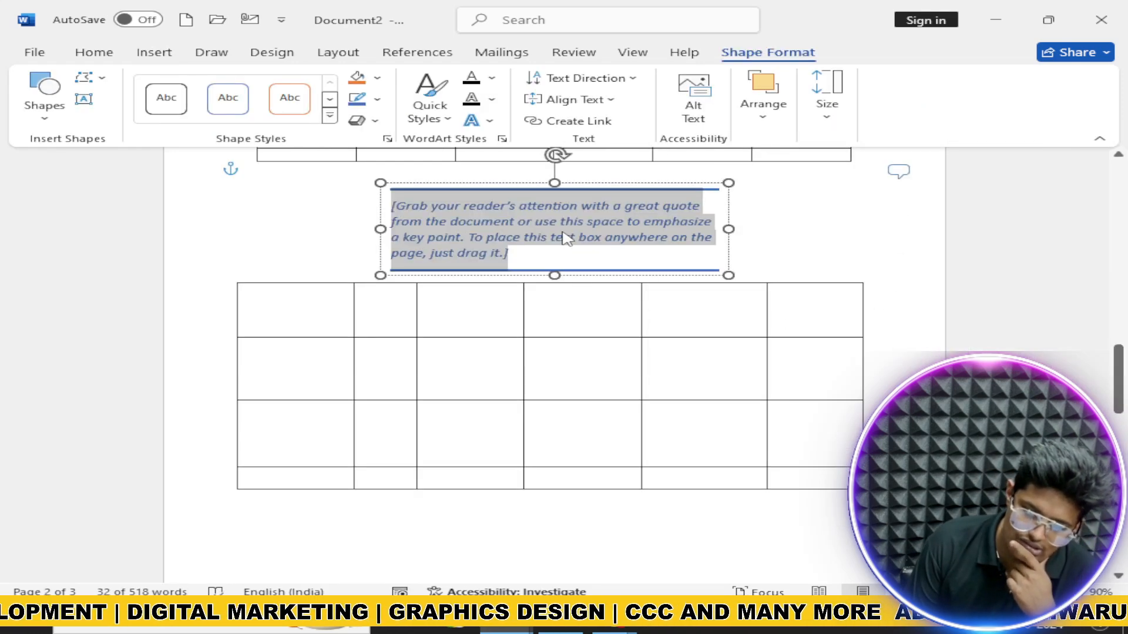
key("Delete")
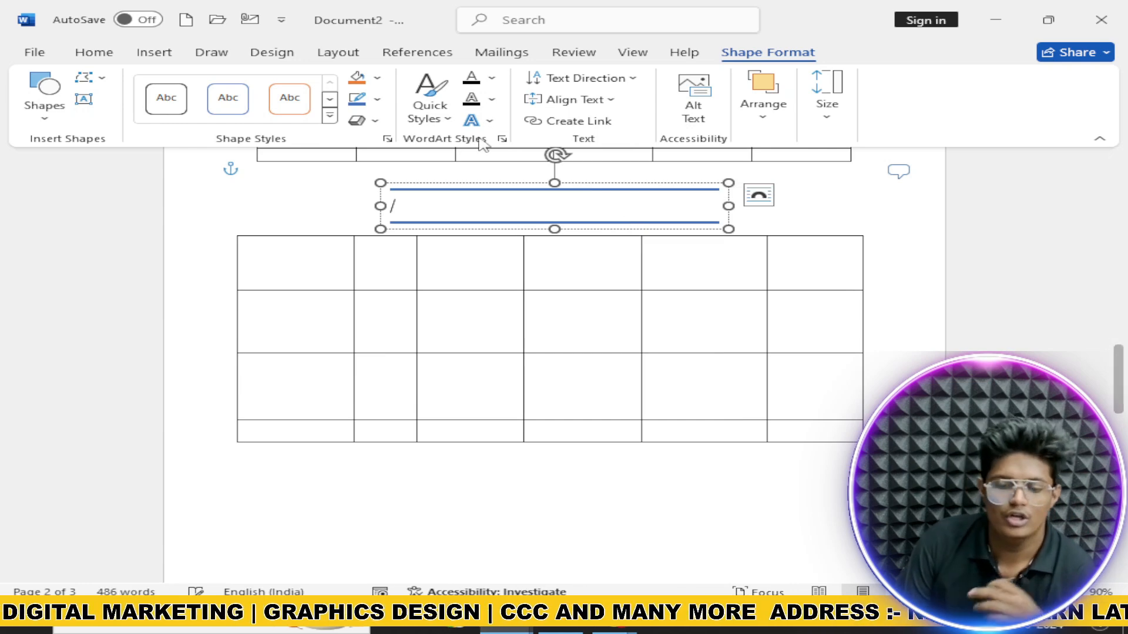
left_click(868, 233)
left_click(433, 205)
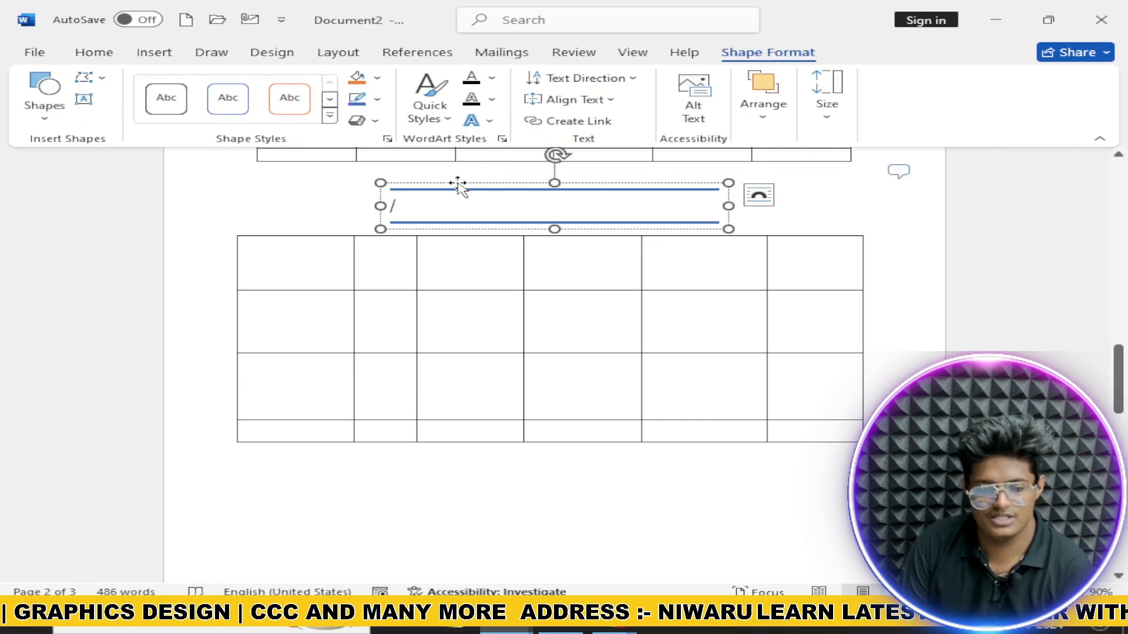
left_click(457, 183)
type("\\")
left_click_drag(458, 184, 535, 237)
Step: Delete the quote box and browse the Quick Parts list on the Insert ribbon
key("Delete")
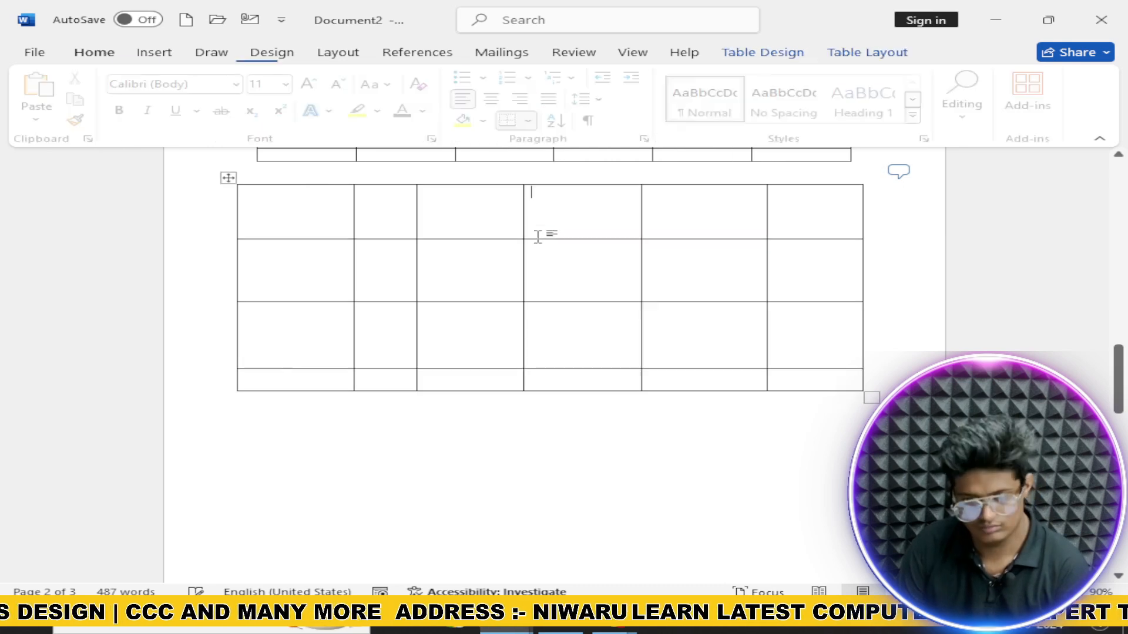
scroll(564, 244, "up", 3)
left_click(132, 54)
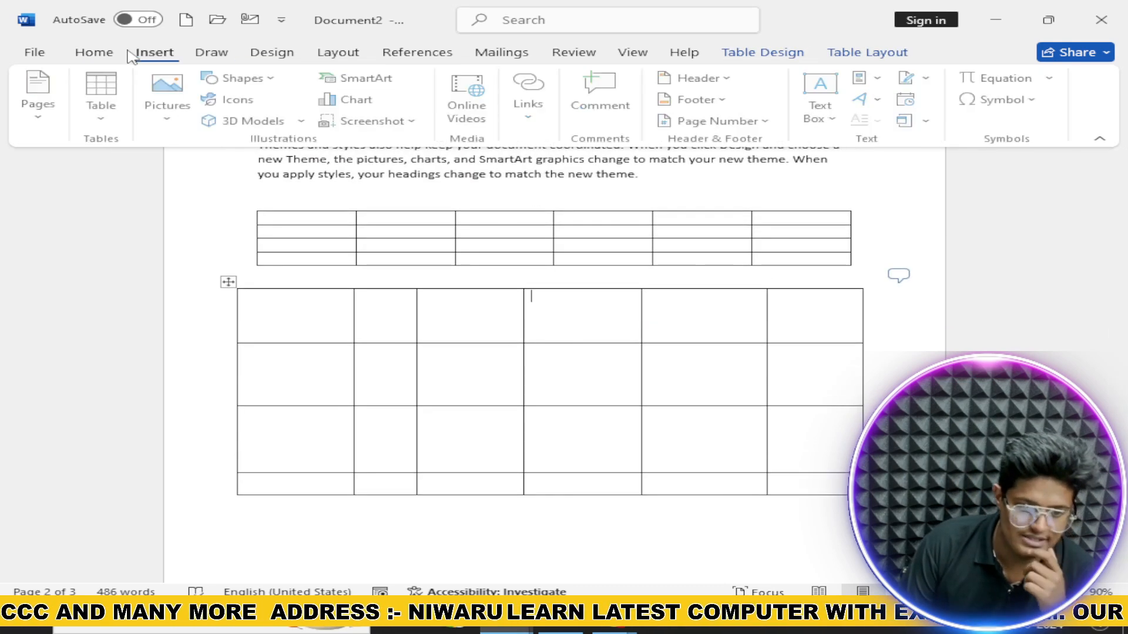
left_click(878, 81)
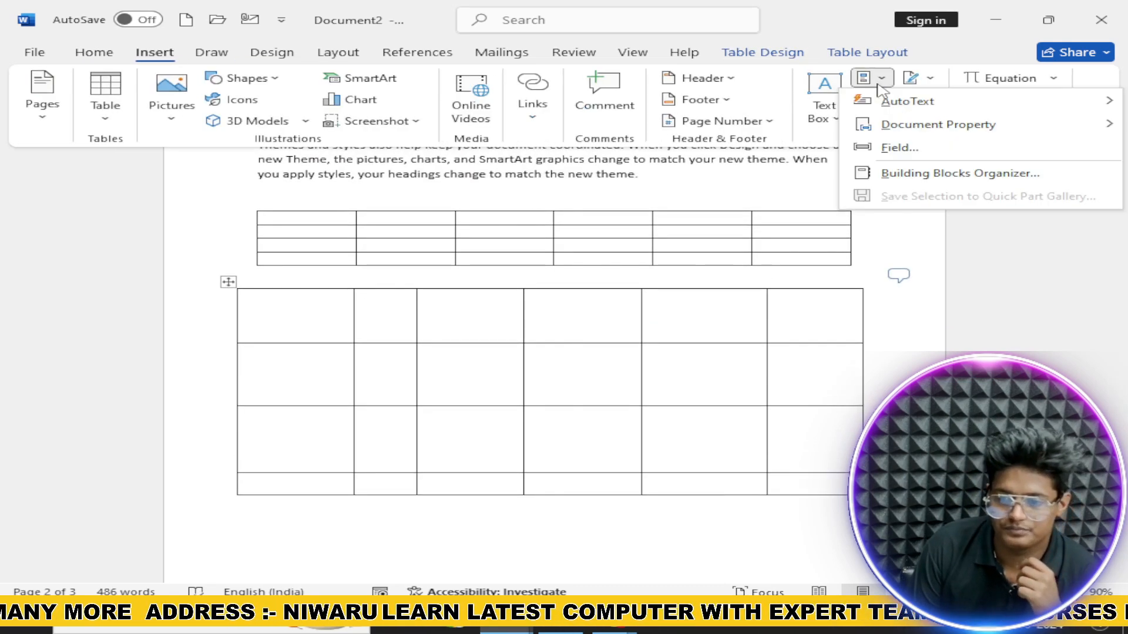
mouse_move(893, 100)
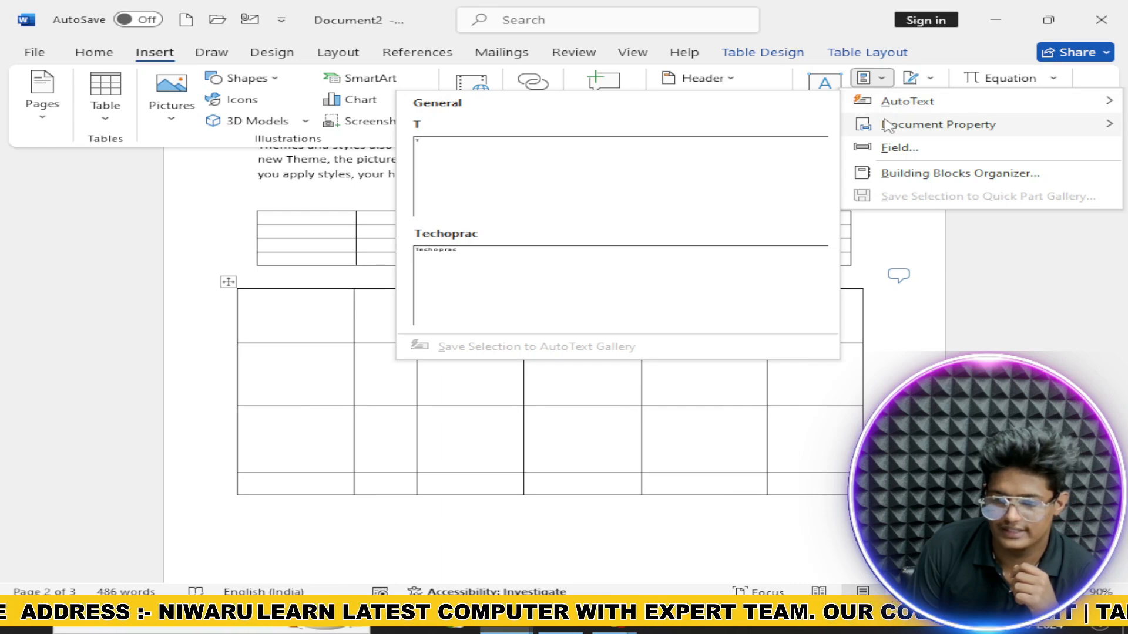
mouse_move(888, 125)
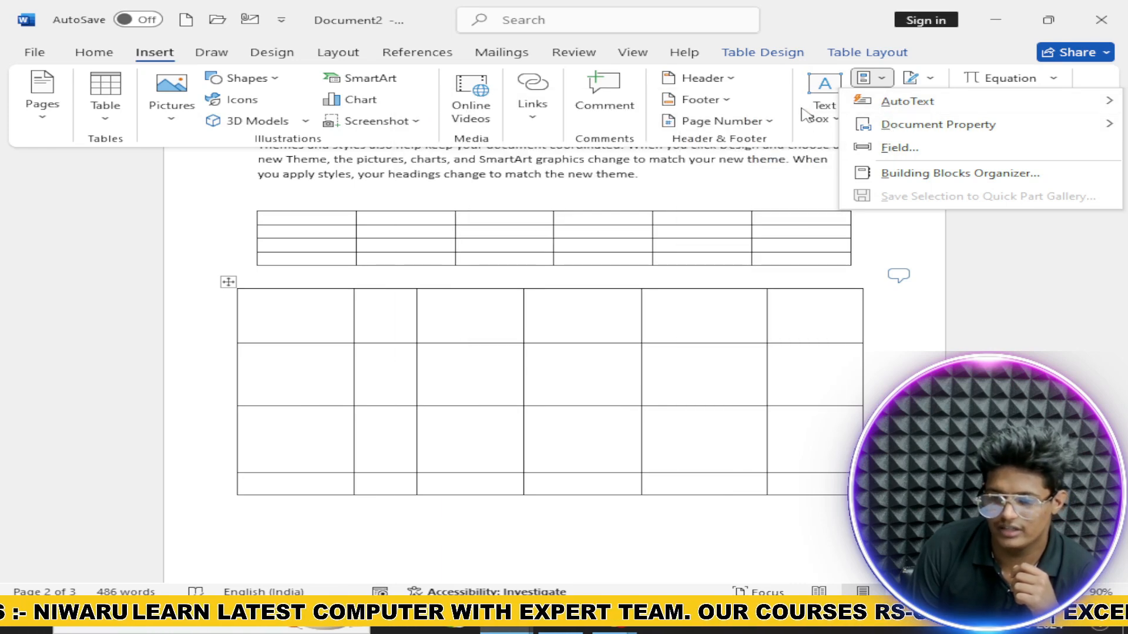
left_click(794, 106)
Step: Browse the WordArt and Text Effects galleries, then start a Microsoft Office Signature Line
left_click(881, 100)
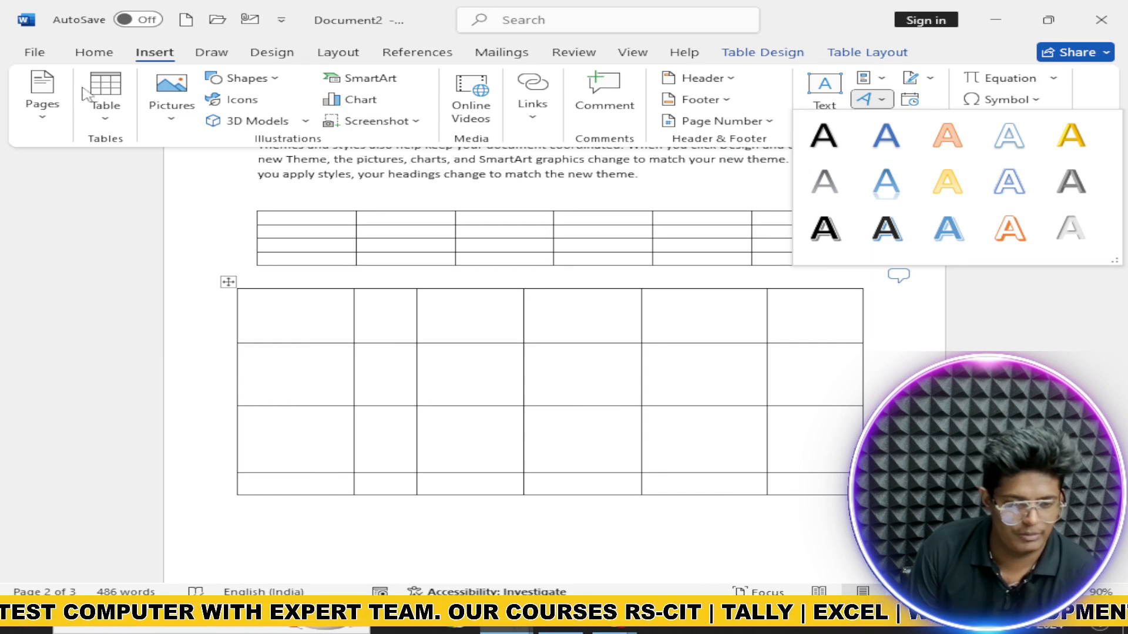
left_click(96, 53)
left_click(337, 111)
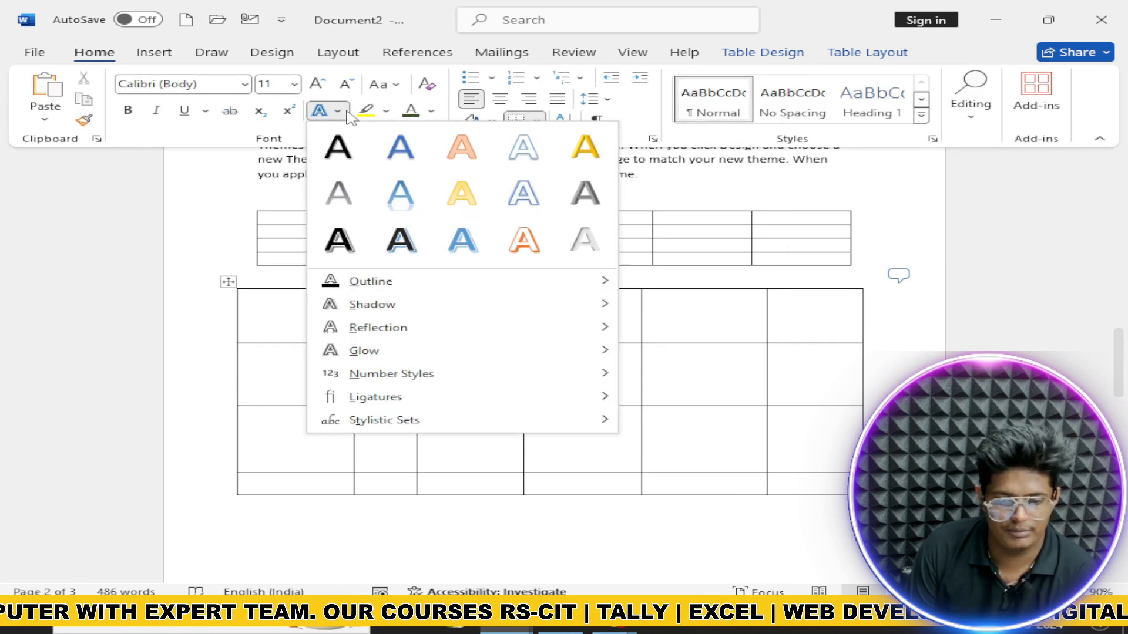
left_click(154, 53)
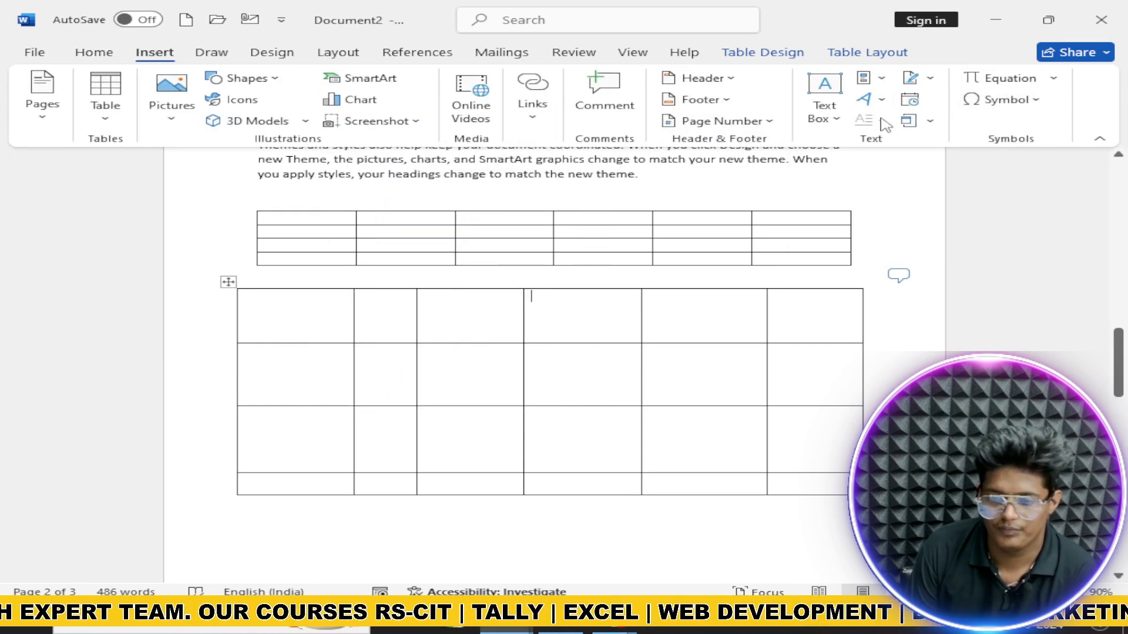
left_click(864, 100)
left_click(862, 101)
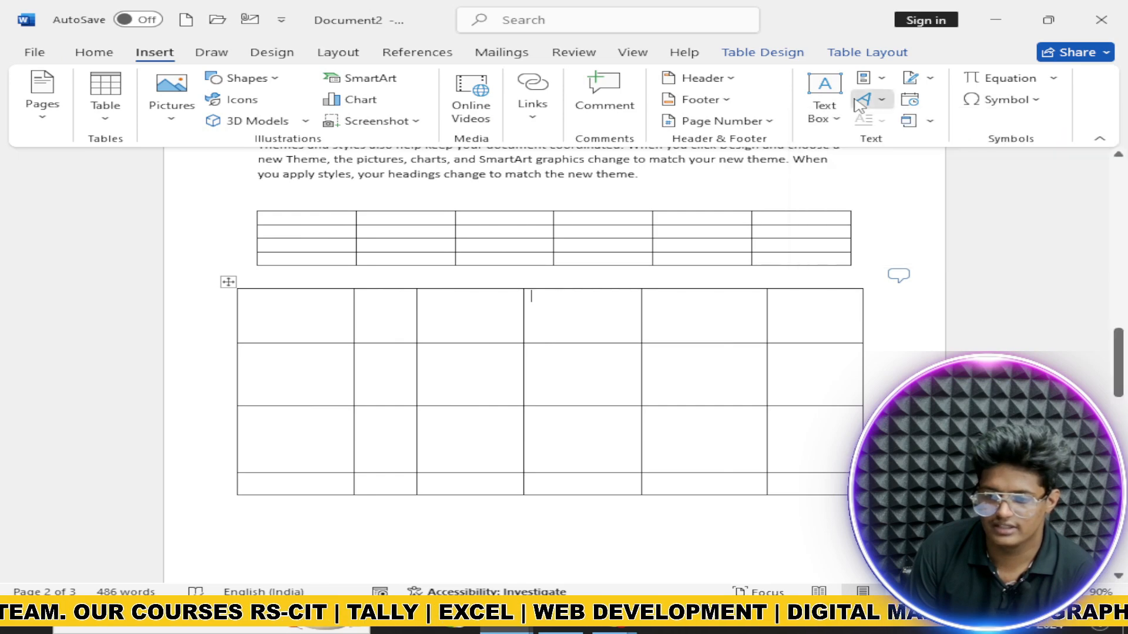
left_click(925, 80)
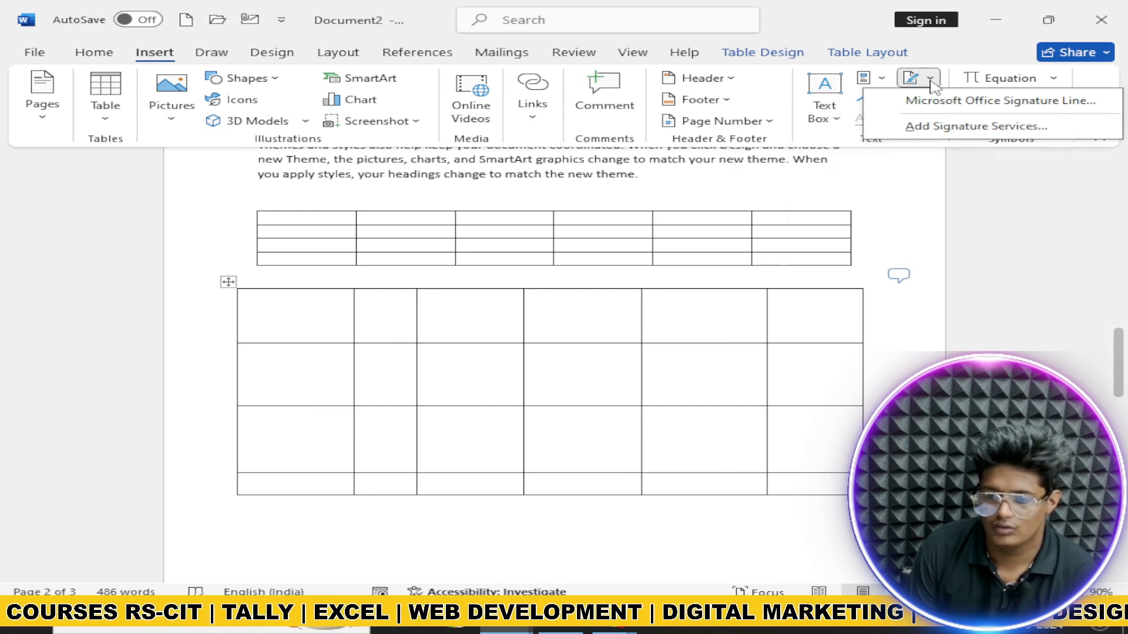
left_click(935, 101)
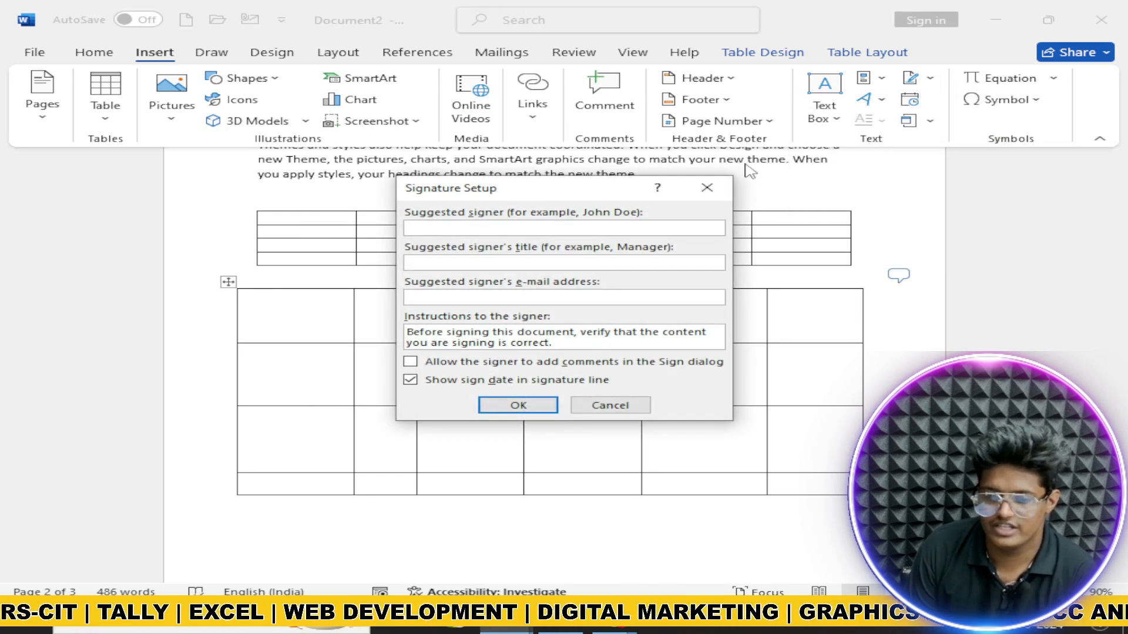
Step: Cancel Signature Setup and view the Date & Time formats without inserting one
left_click(706, 188)
left_click(907, 101)
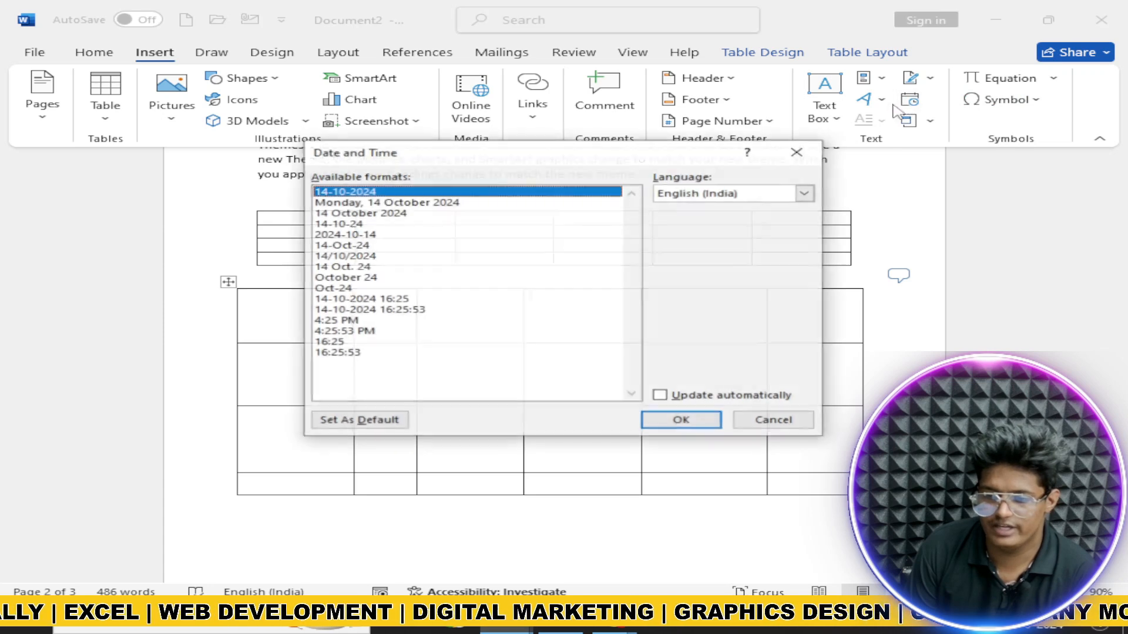
left_click(796, 152)
Step: Pick Microsoft Excel Worksheet in the Object dialog, then close it without inserting
left_click(930, 122)
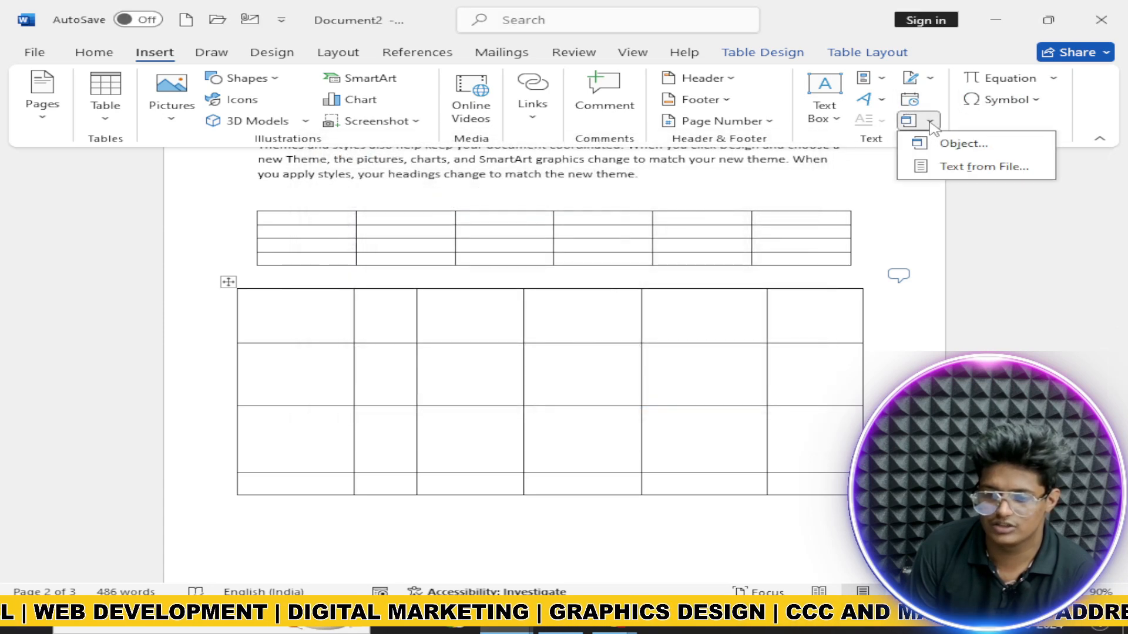
left_click(940, 144)
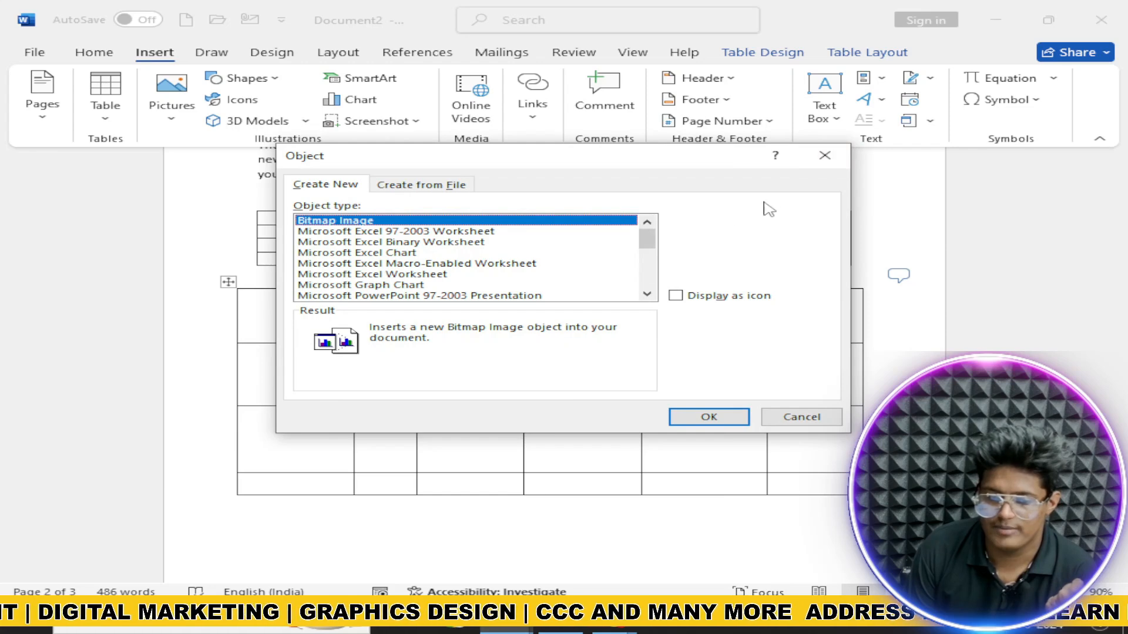
left_click(417, 275)
scroll(423, 285, "down", 4)
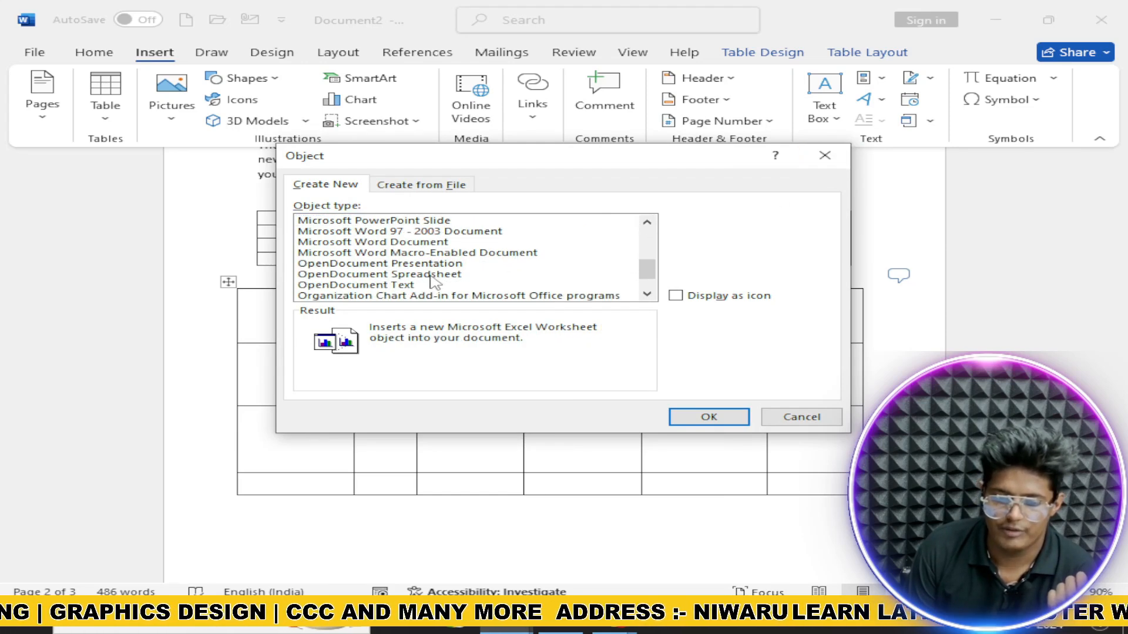
scroll(429, 288, "up", 1)
left_click(825, 155)
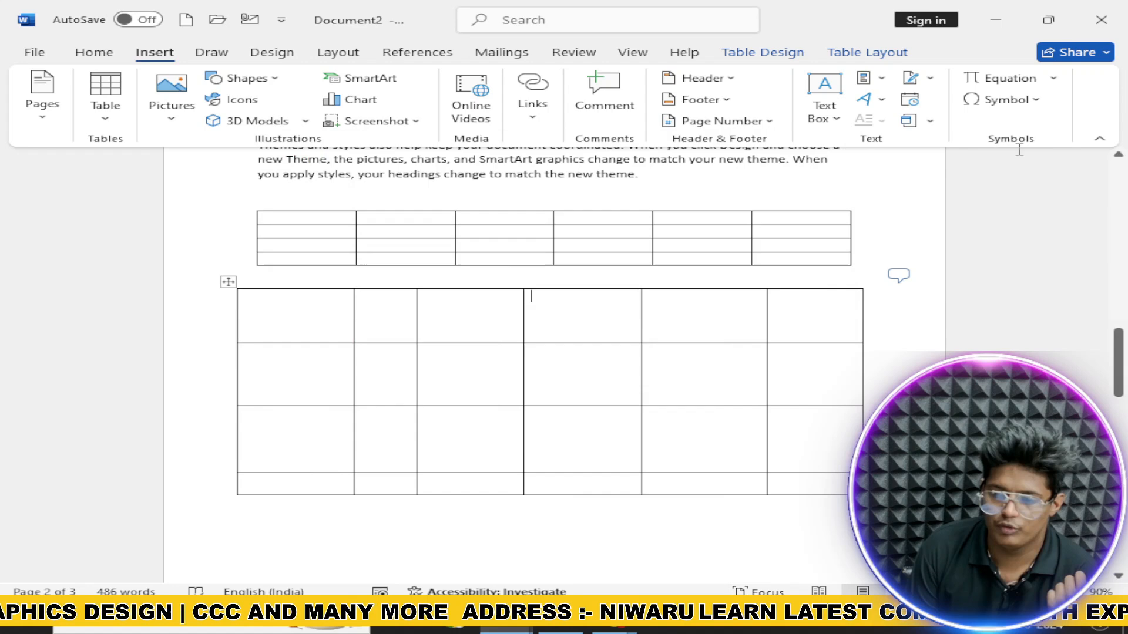
Step: Insert a blank equation in the table's top row and view the Symbol gallery without inserting
left_click(1054, 82)
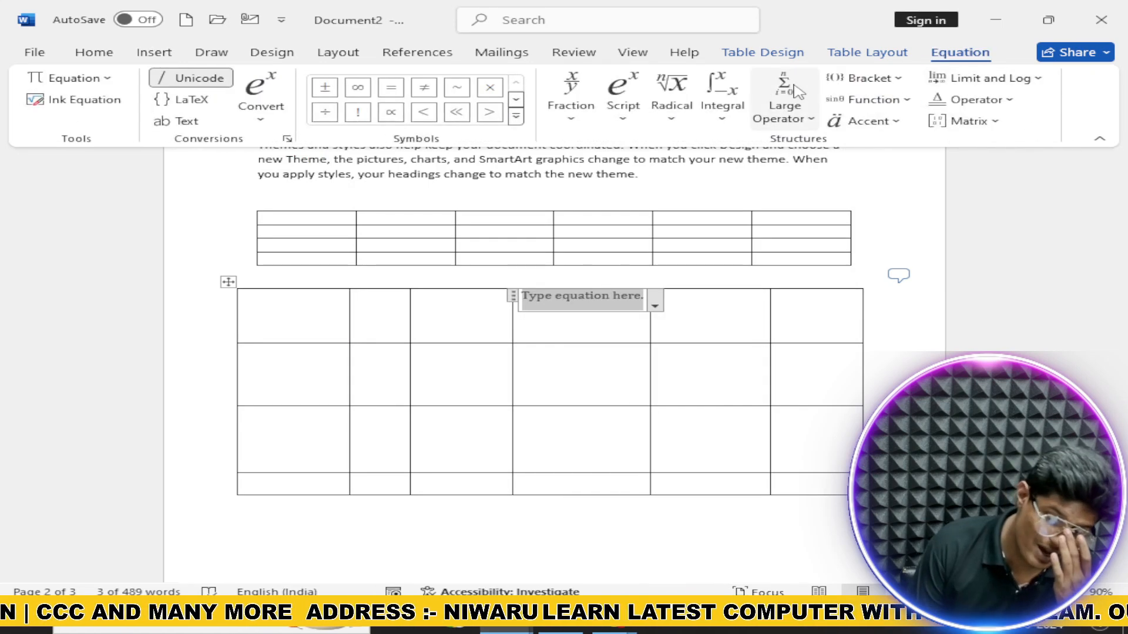
left_click(154, 52)
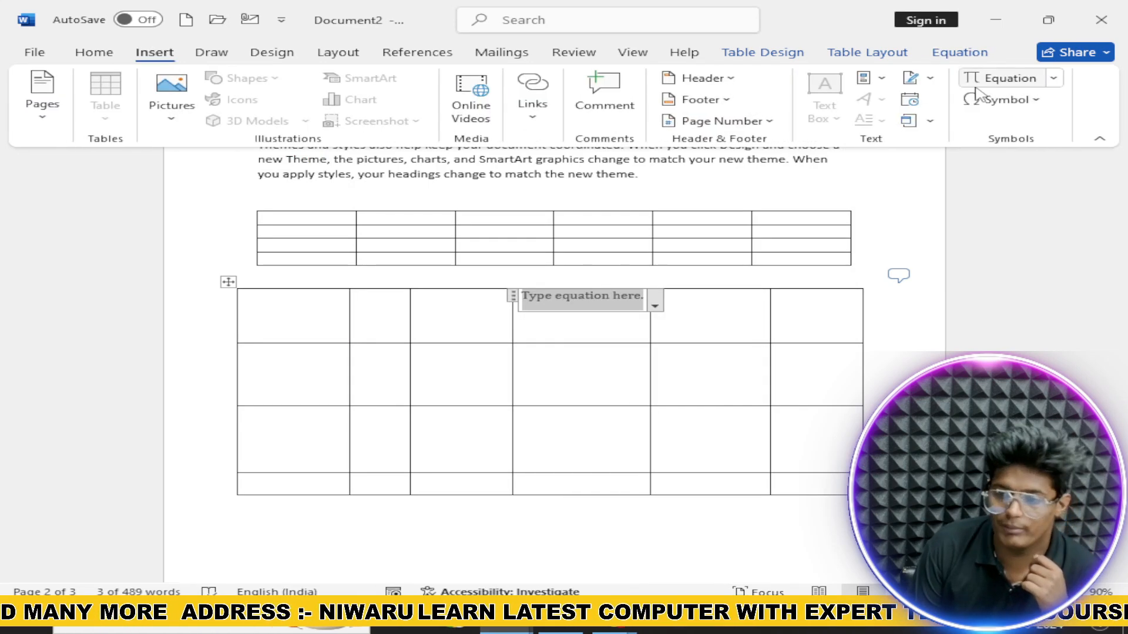
left_click(1044, 100)
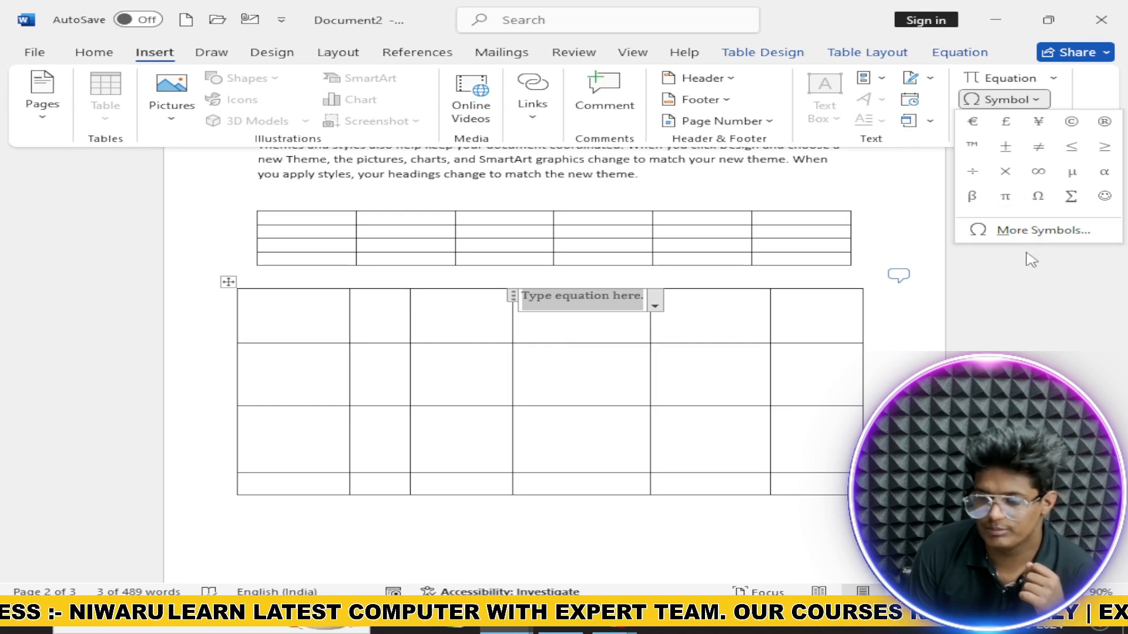
left_click(1012, 282)
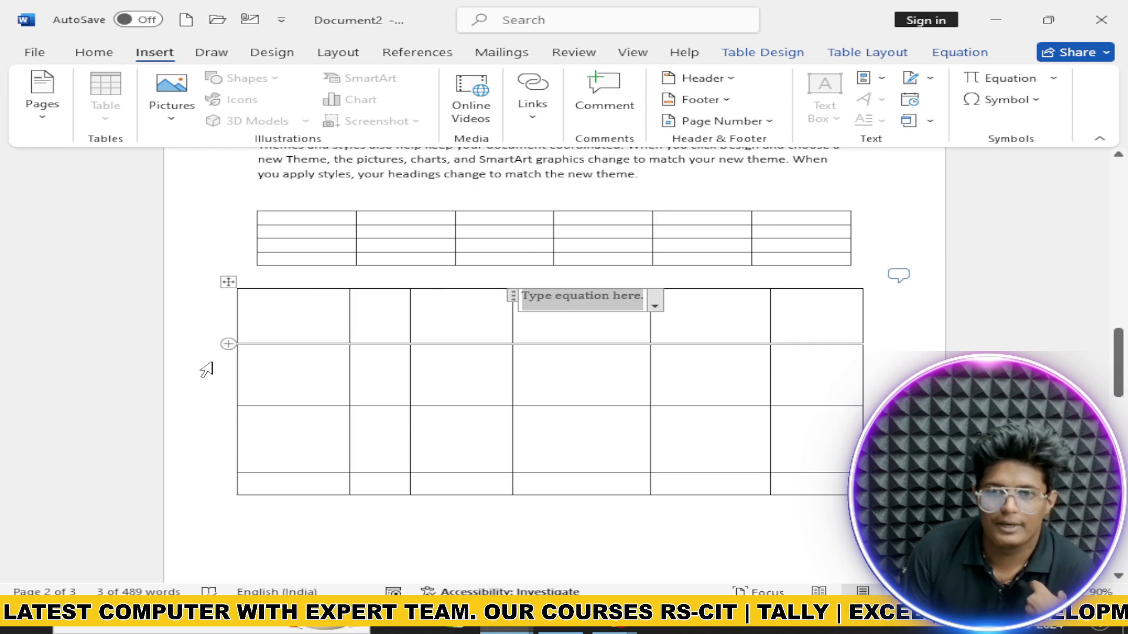
scroll(504, 359, "up", 5)
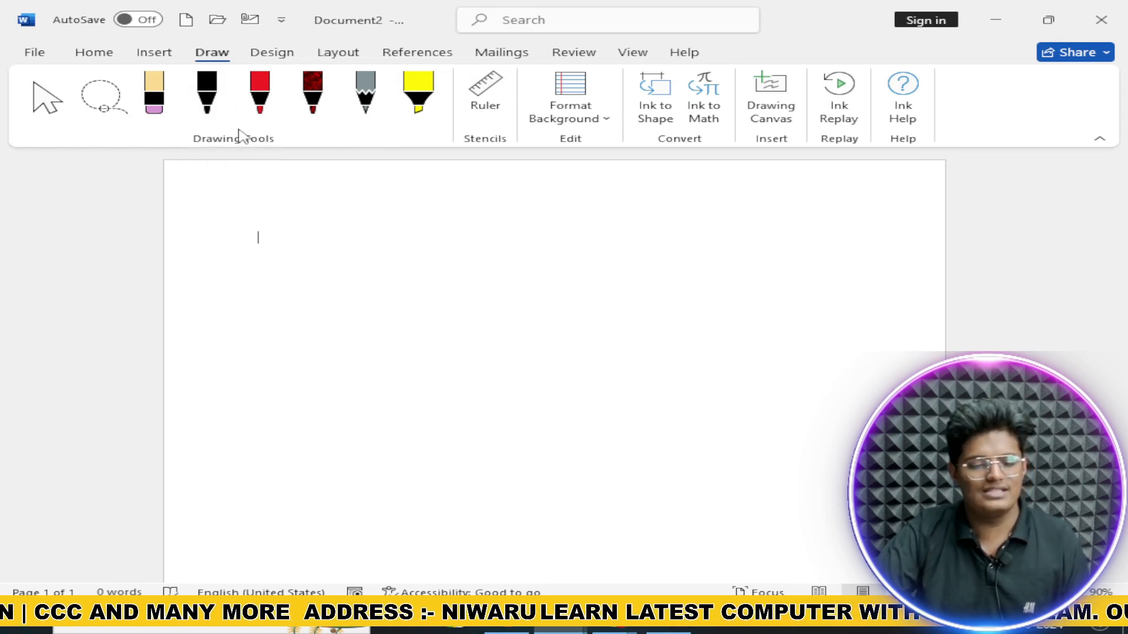
Step: Draw with the grey pencil, then erase the pencil scribble
left_click(365, 94)
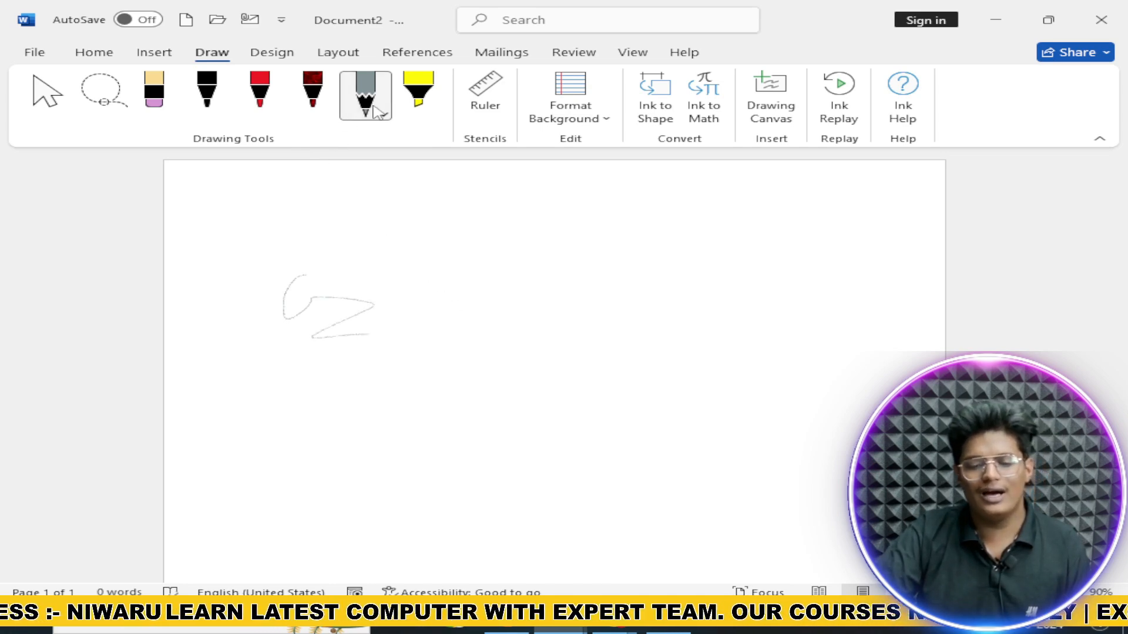
left_click(154, 94)
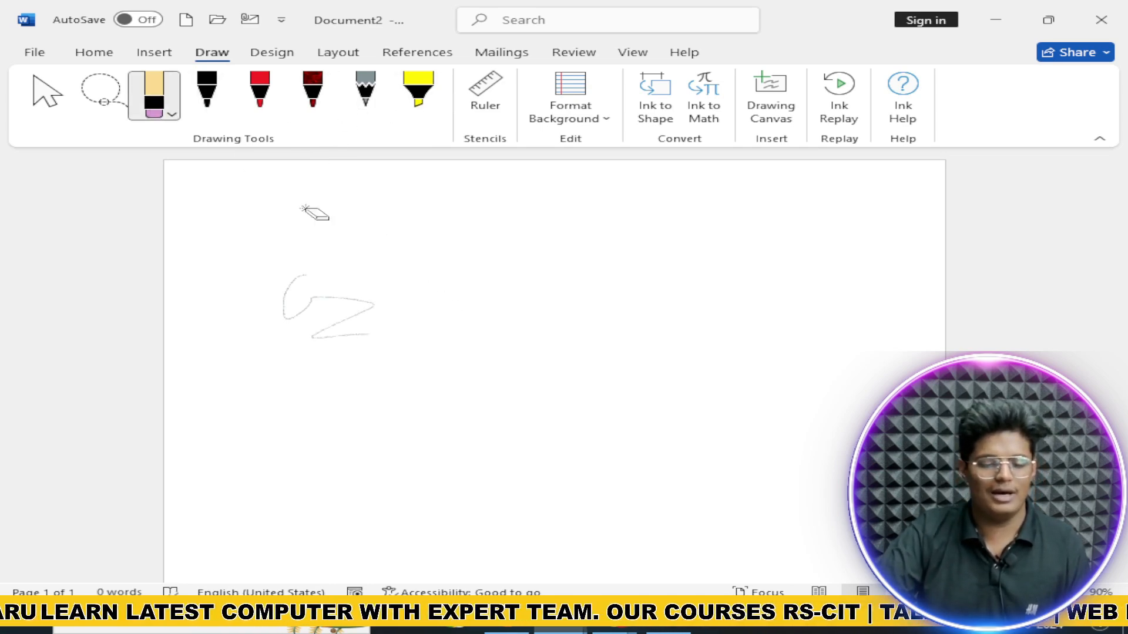
left_click_drag(302, 208, 365, 277)
Step: Underline with the red pen, erase all red handwriting, and return to the Select tool
left_click(260, 94)
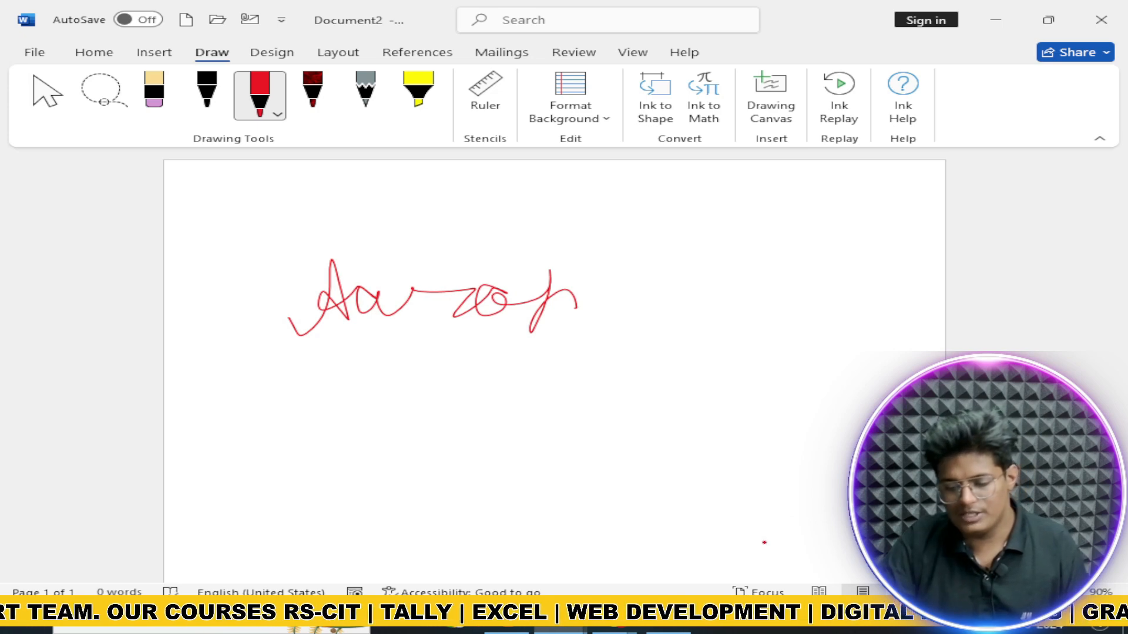
left_click_drag(783, 576, 863, 563)
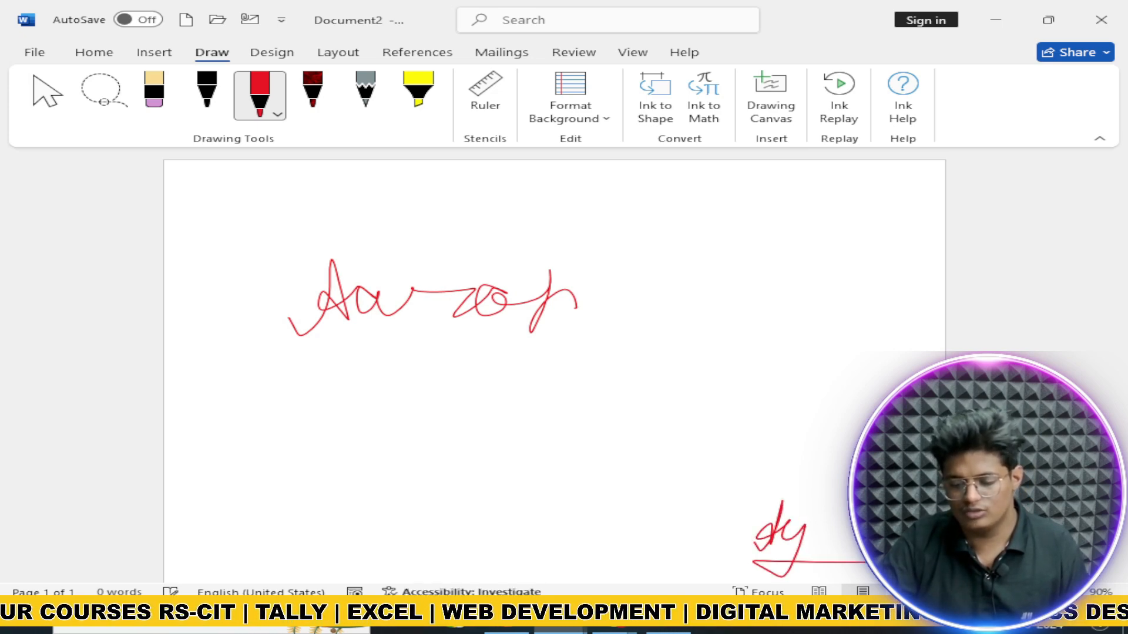
left_click(154, 94)
left_click(490, 299)
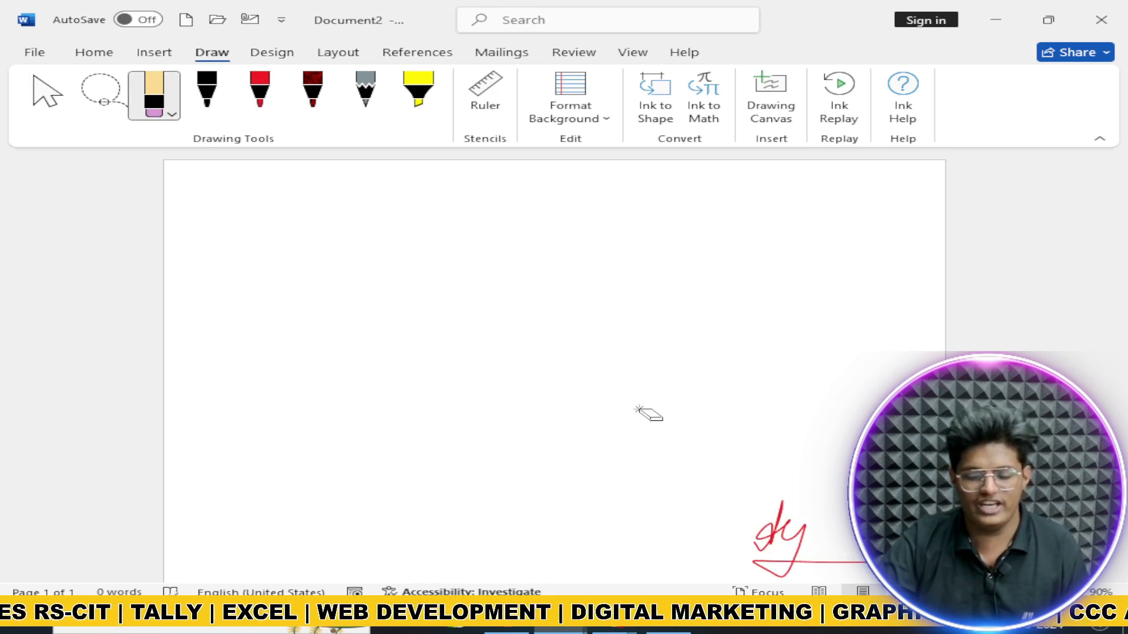
left_click(754, 555)
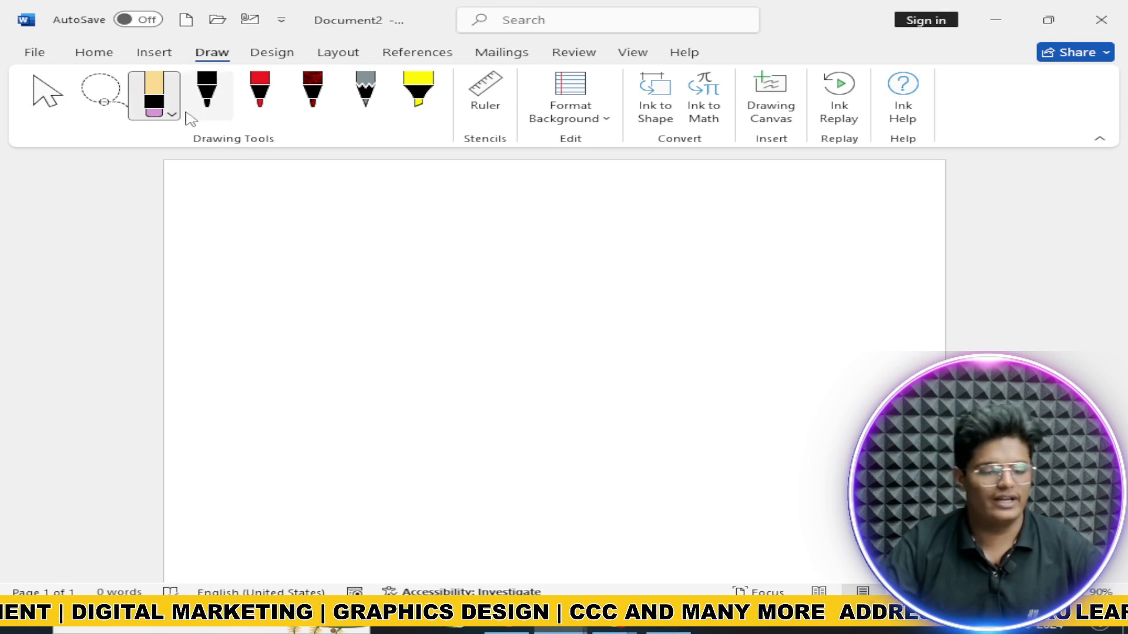
left_click(49, 97)
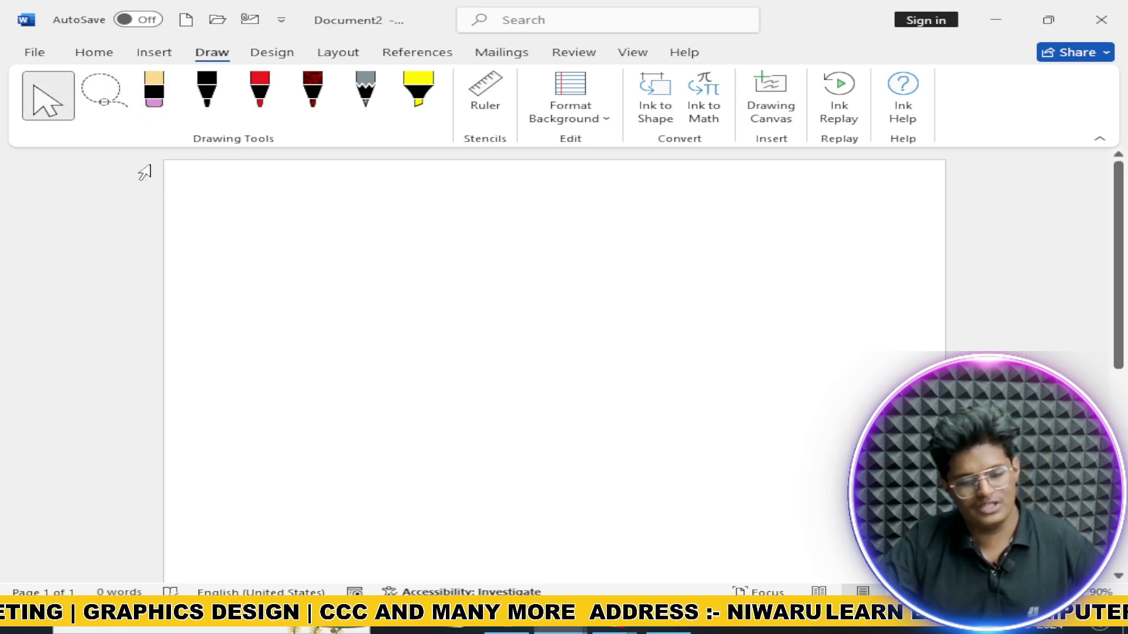
left_click(260, 100)
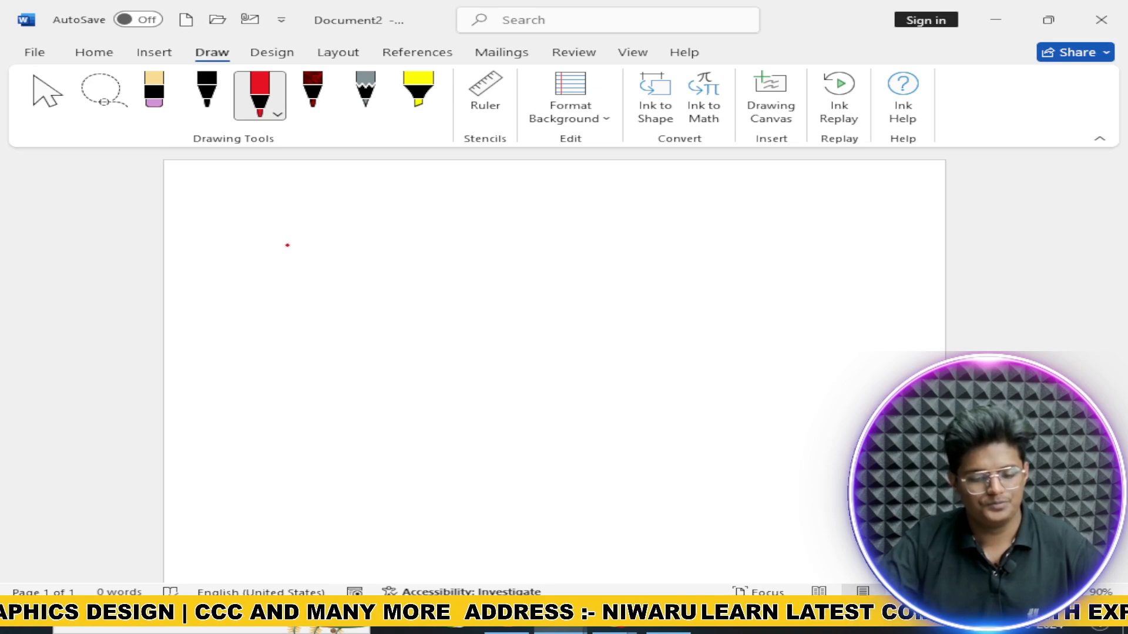
left_click_drag(284, 218, 279, 280)
left_click_drag(344, 262, 393, 263)
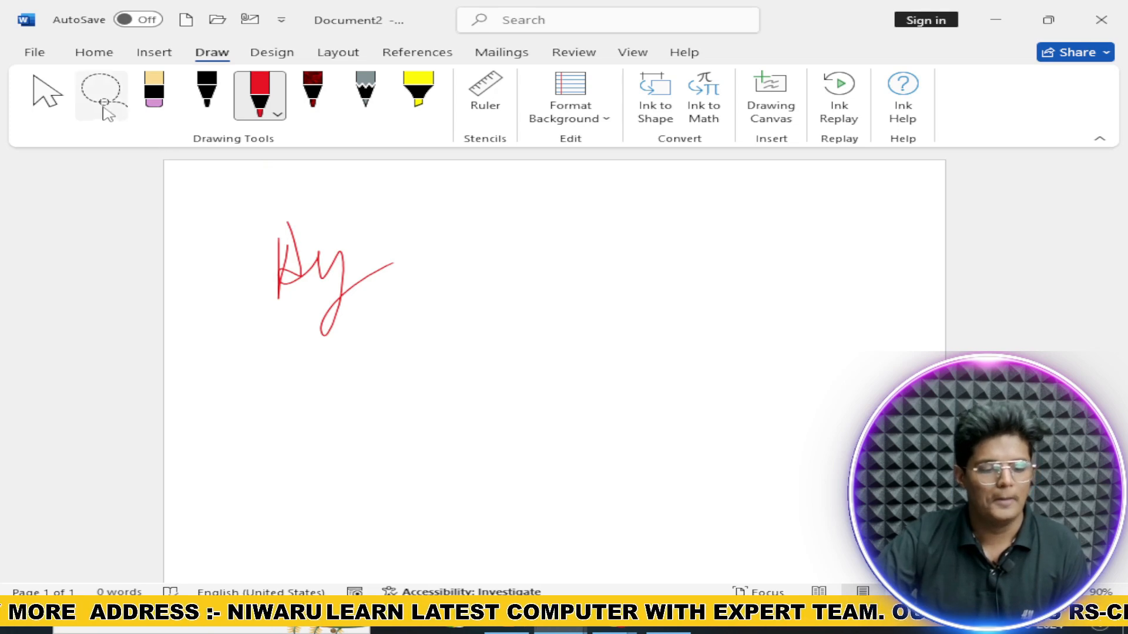
left_click(47, 94)
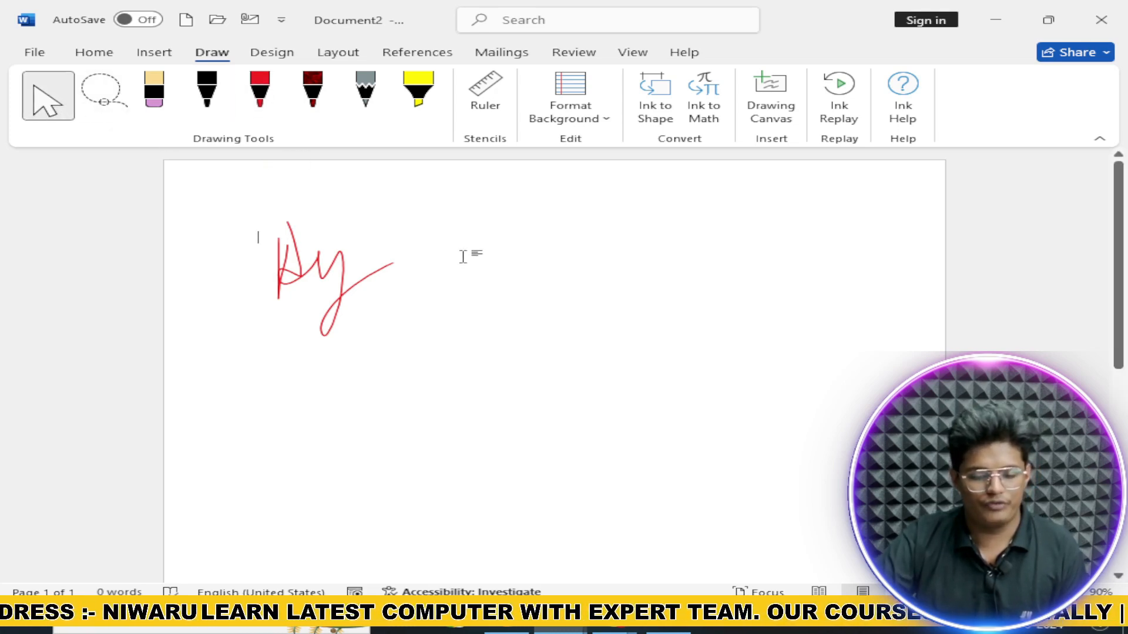
type("asdf ;lkj asdf")
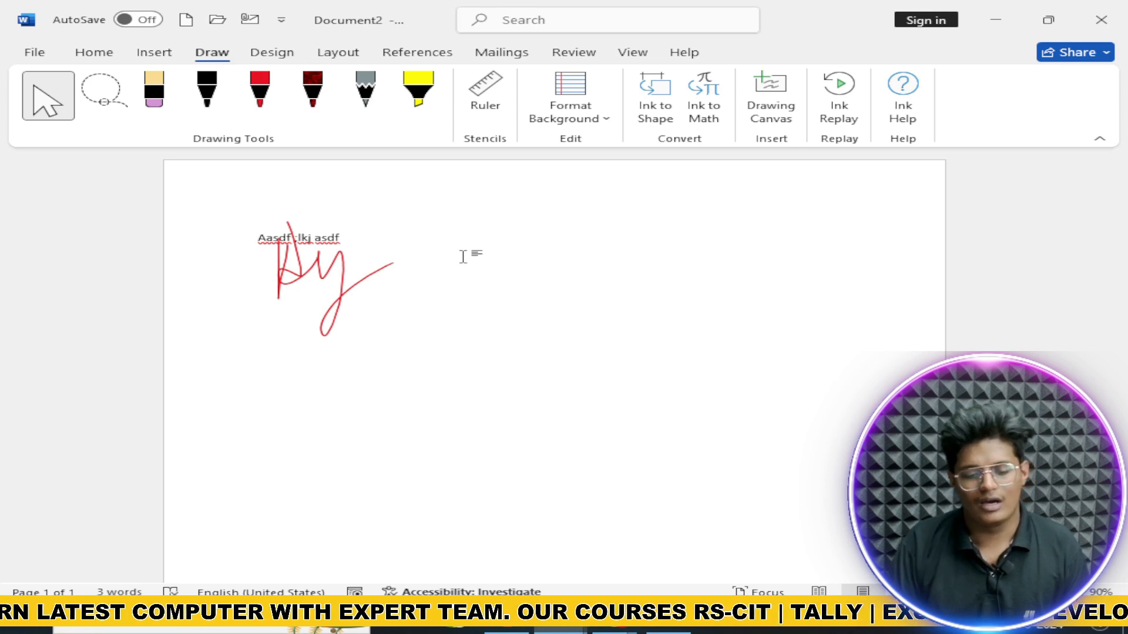
key("ctrl+a")
key("BackSpace")
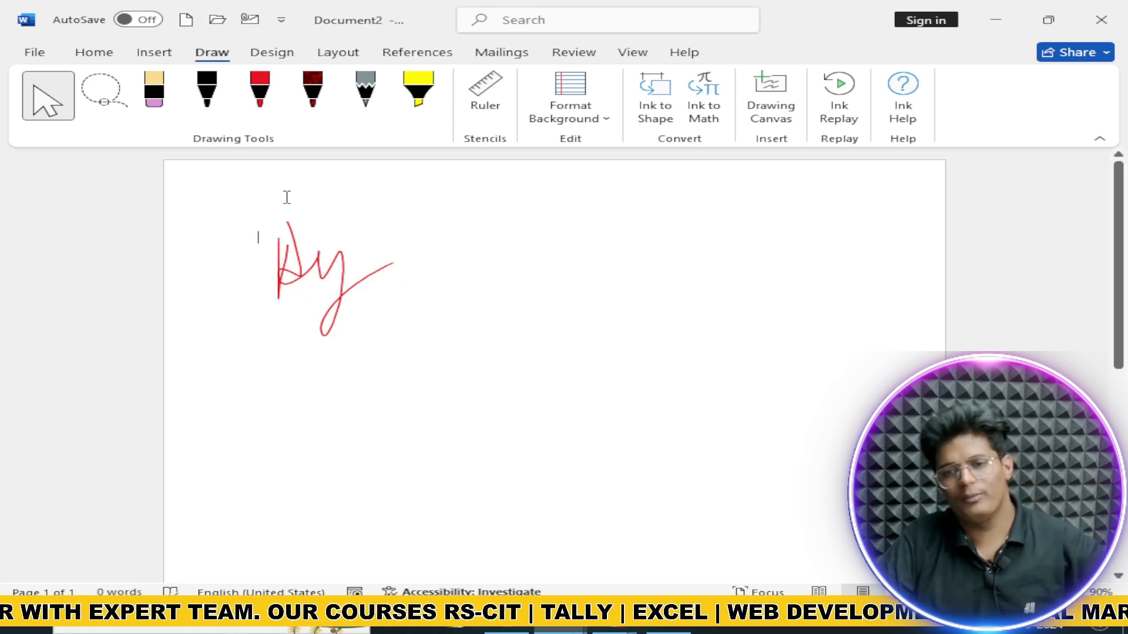
left_click(120, 101)
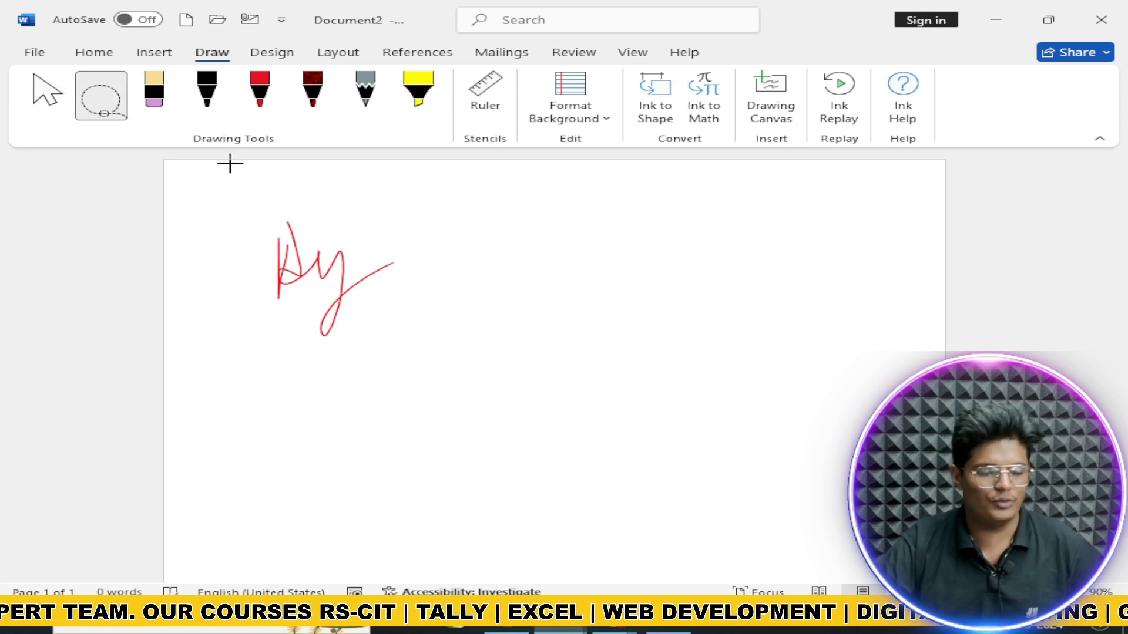
mouse_move(284, 189)
left_mouse_down()
mouse_move(234, 247)
mouse_move(473, 317)
mouse_move(264, 169)
mouse_move(193, 177)
left_mouse_up()
left_click_drag(294, 270, 421, 348)
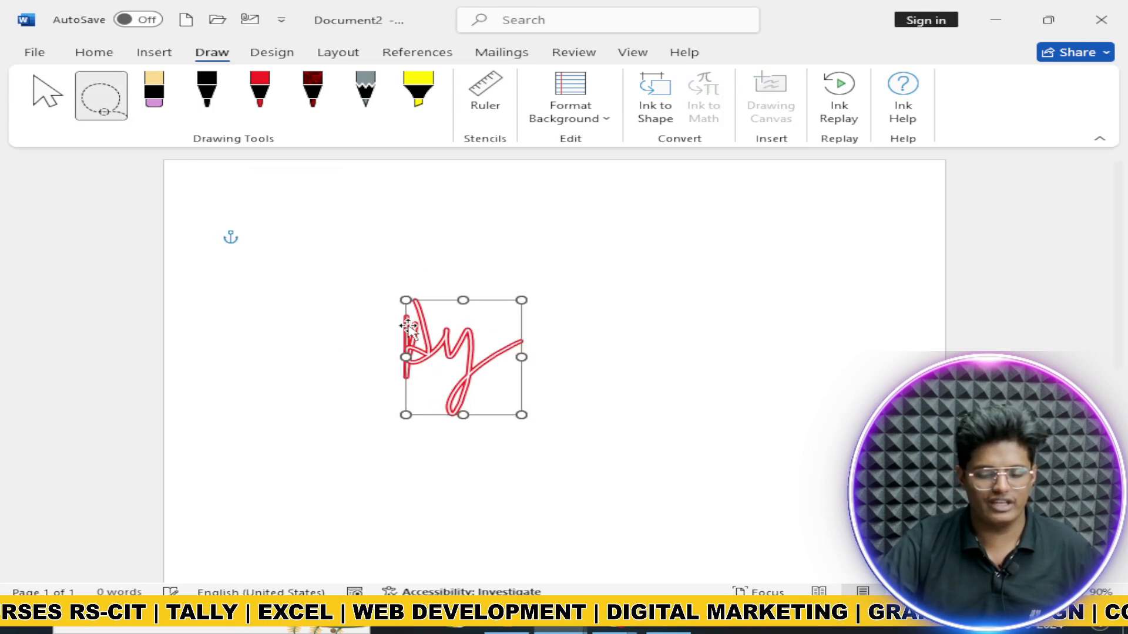
left_click(223, 108)
mouse_move(237, 283)
left_mouse_down()
mouse_move(279, 257)
mouse_move(314, 272)
left_mouse_up()
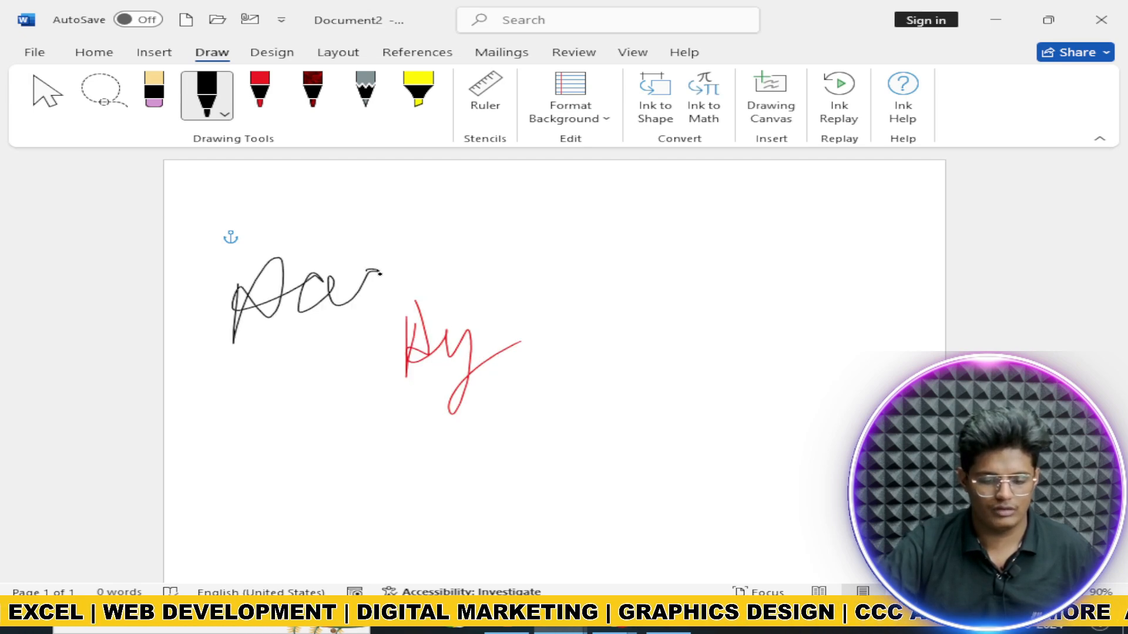
left_click_drag(464, 292, 500, 291)
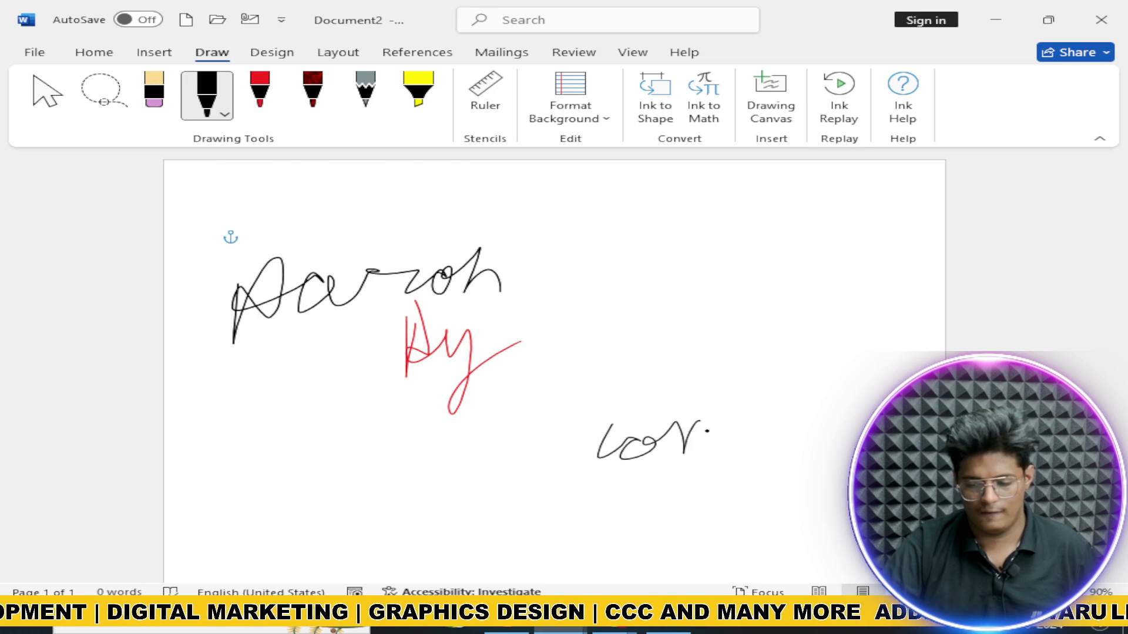
left_click_drag(707, 431, 777, 434)
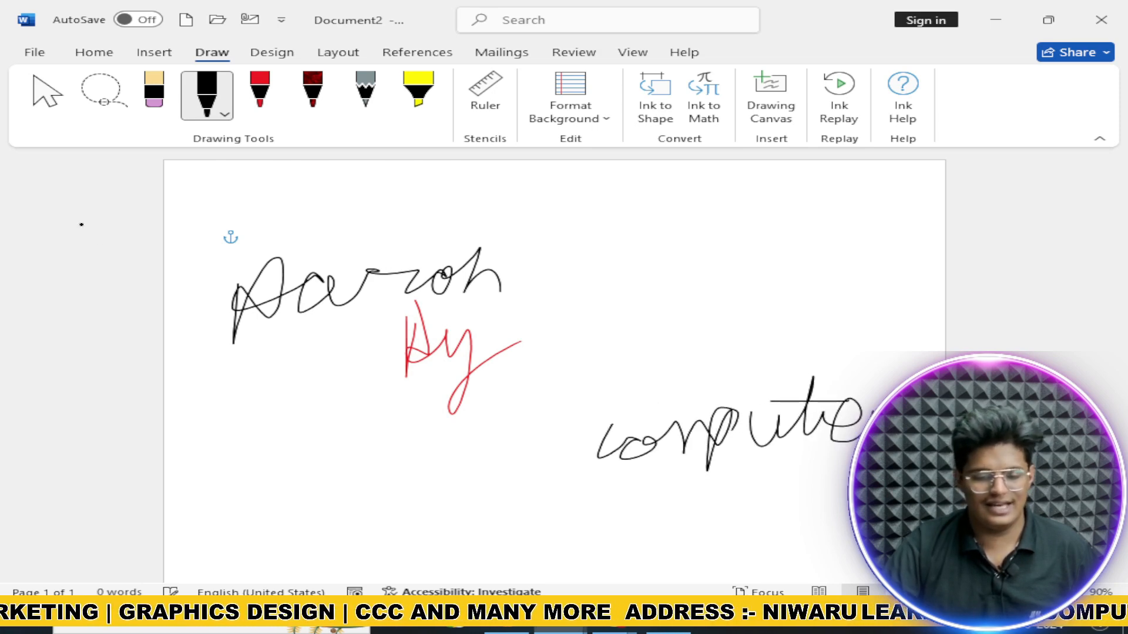
left_click(103, 110)
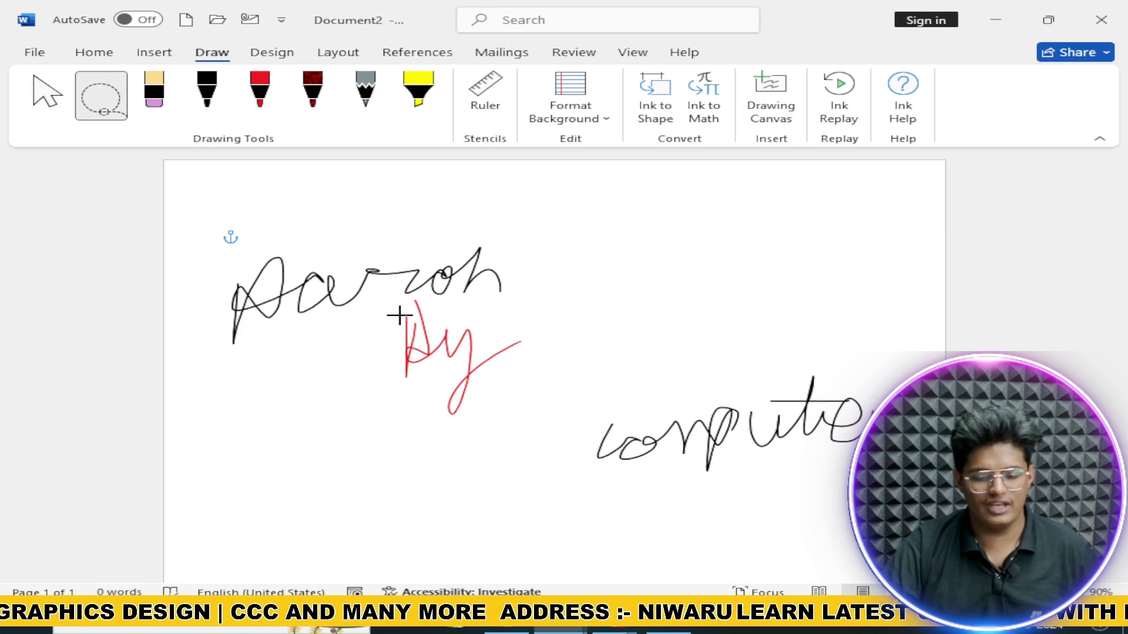
mouse_move(400, 316)
left_mouse_down()
mouse_move(362, 370)
mouse_move(513, 382)
left_mouse_up()
left_click_drag(505, 313, 404, 303)
left_click_drag(449, 345, 401, 418)
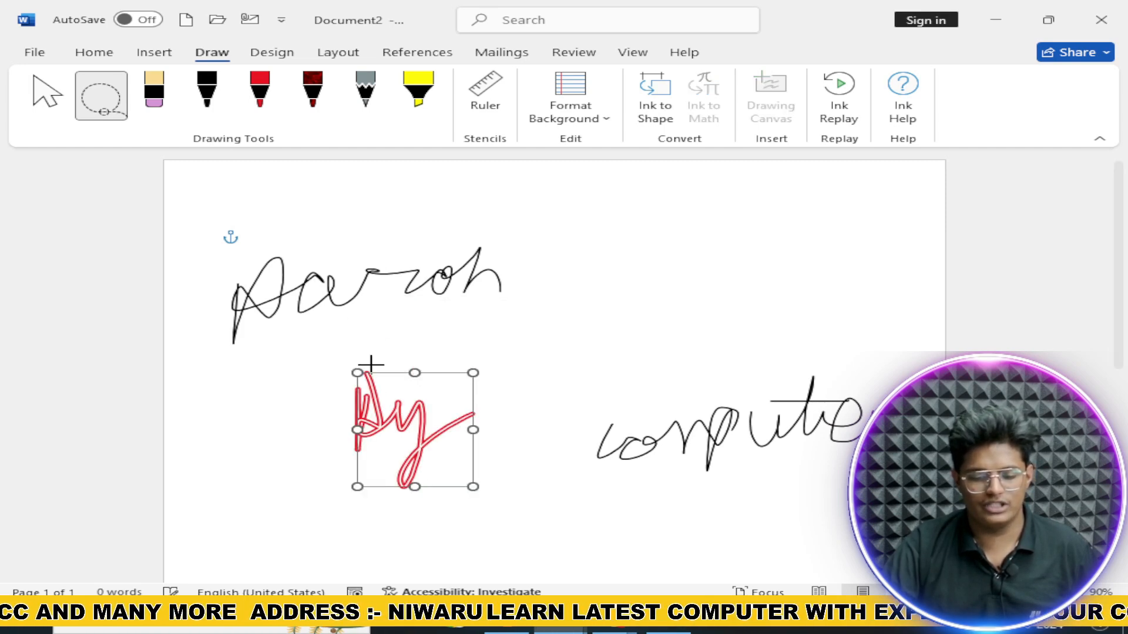
mouse_move(241, 223)
left_mouse_down()
mouse_move(192, 244)
mouse_move(302, 352)
mouse_move(584, 277)
mouse_move(341, 190)
left_mouse_up()
mouse_move(646, 352)
left_mouse_down()
mouse_move(566, 382)
mouse_move(810, 523)
mouse_move(745, 330)
mouse_move(662, 343)
left_mouse_up()
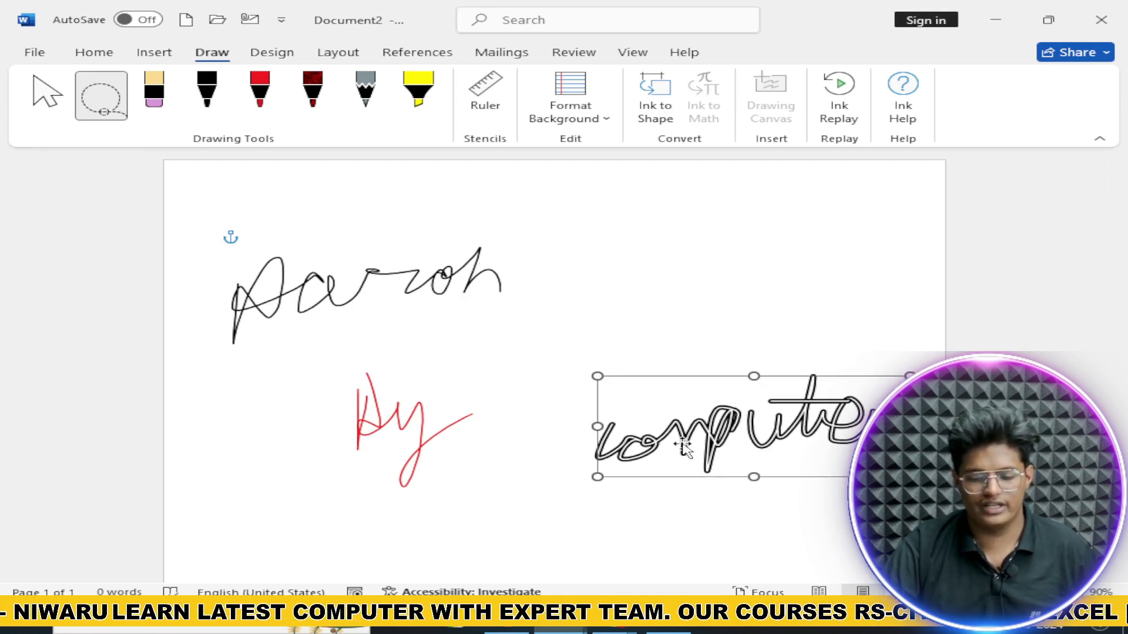
mouse_move(333, 352)
left_mouse_down()
mouse_move(776, 584)
mouse_move(843, 315)
mouse_move(407, 262)
left_mouse_up()
mouse_move(519, 412)
left_mouse_down()
mouse_move(452, 301)
mouse_move(486, 435)
left_mouse_up()
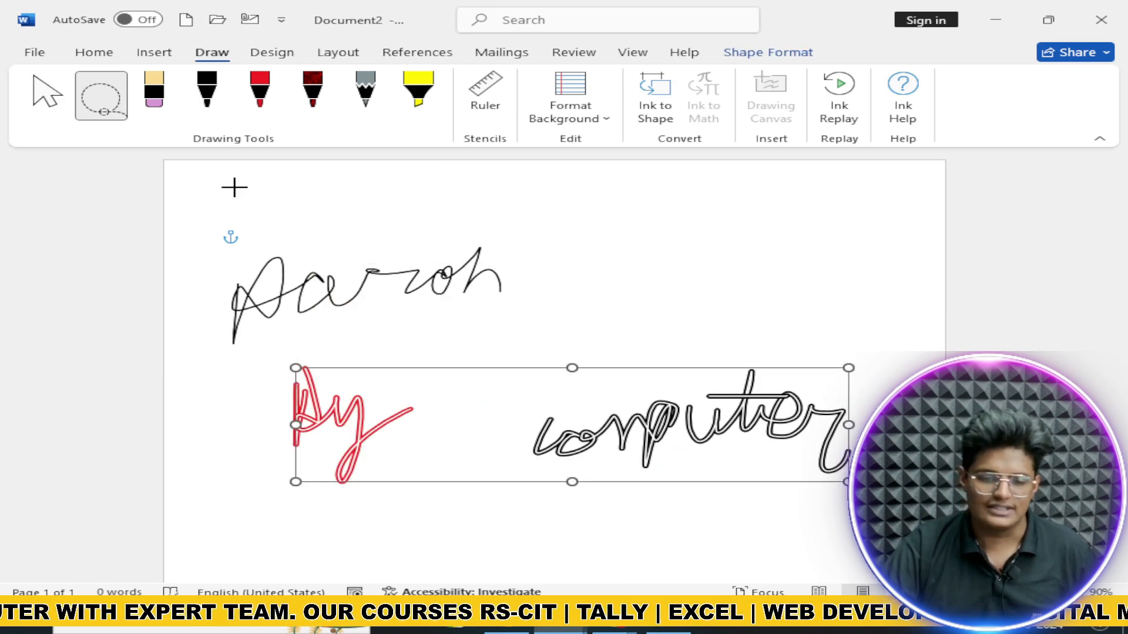
left_click(104, 111)
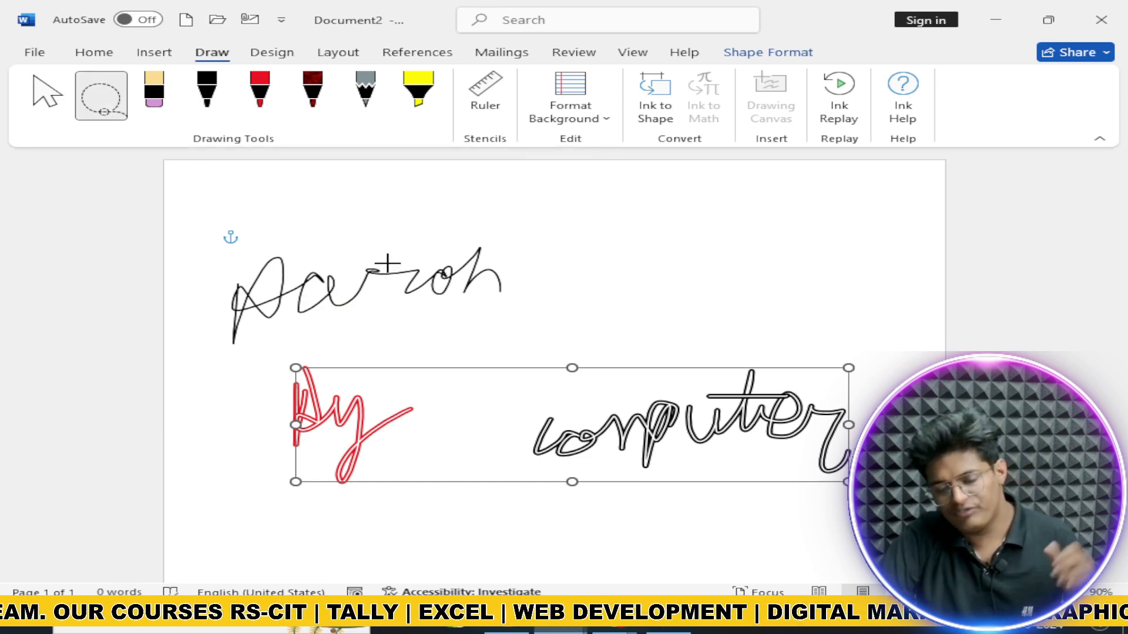
key("Delete")
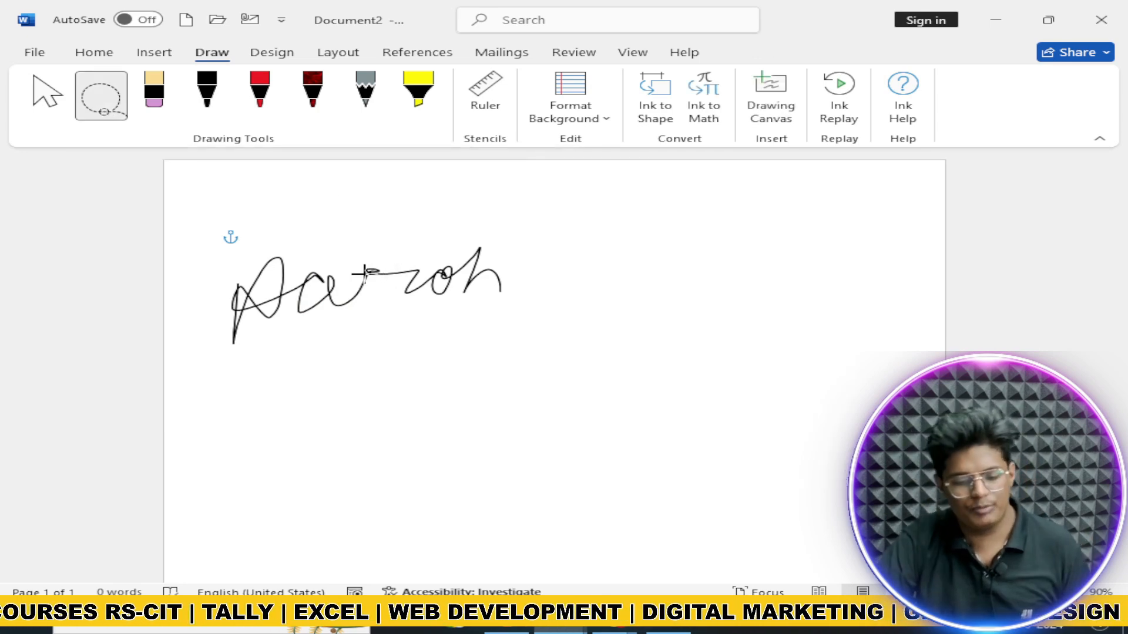
left_click(356, 280)
key("Delete")
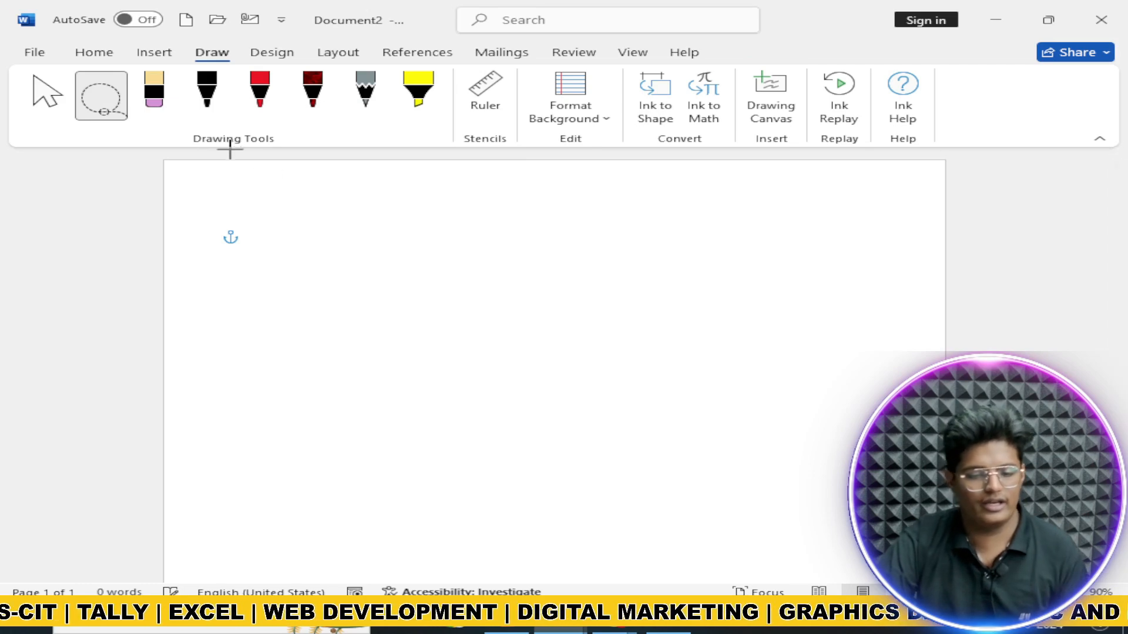
Step: Sketch a looping black shape and a red V-shaped stroke mid-page
left_click(154, 94)
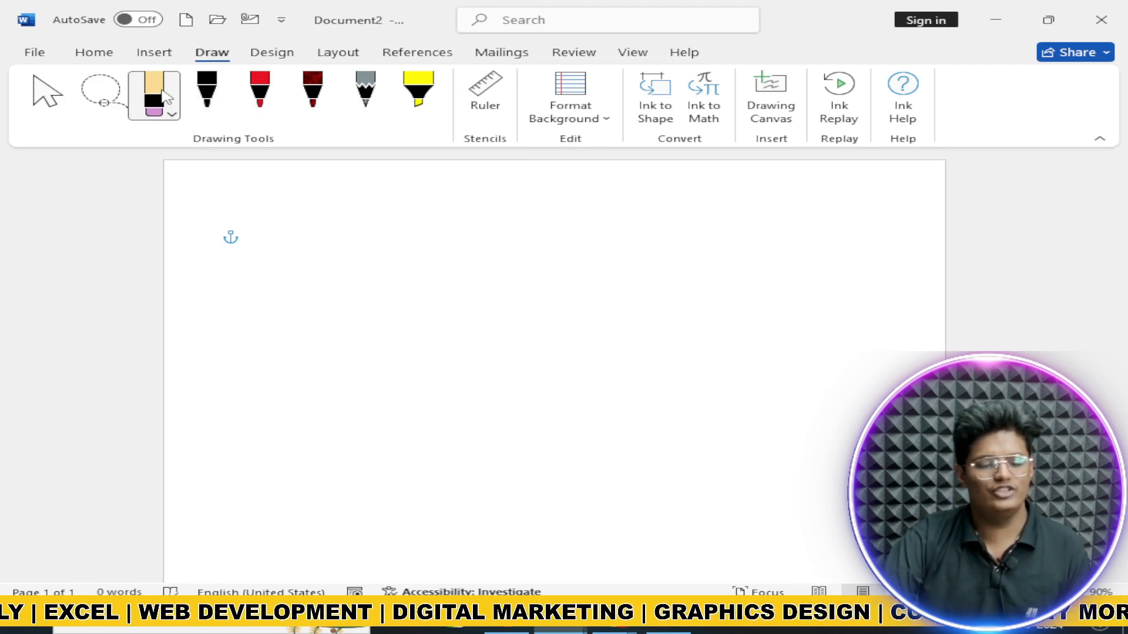
left_click(207, 93)
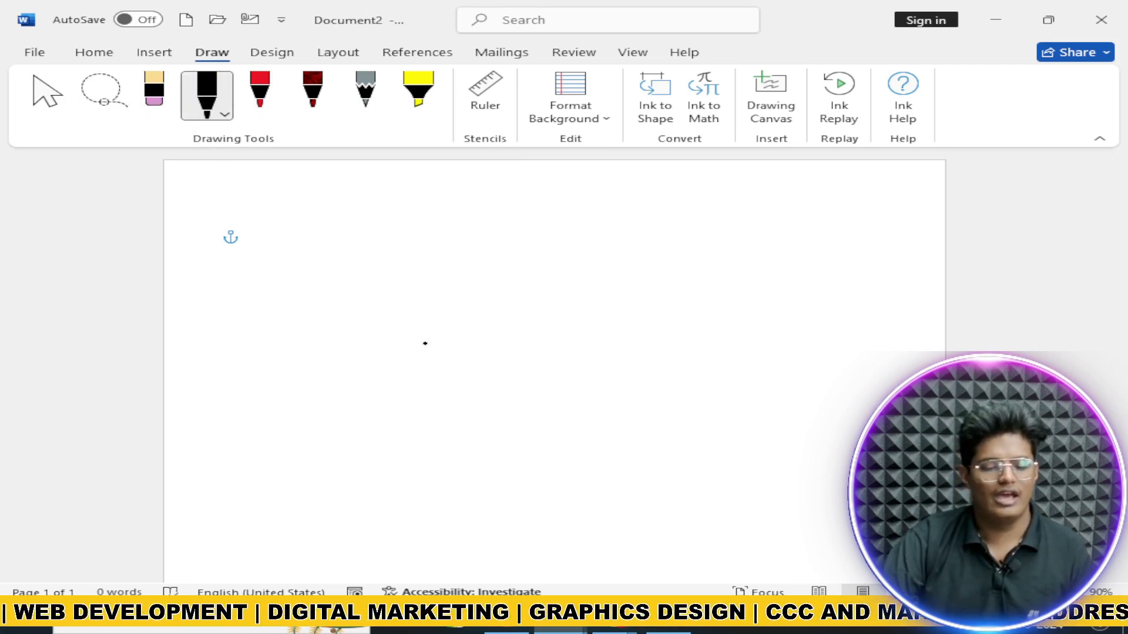
mouse_move(426, 342)
left_mouse_down()
mouse_move(518, 396)
mouse_move(538, 384)
left_mouse_up()
left_click(259, 94)
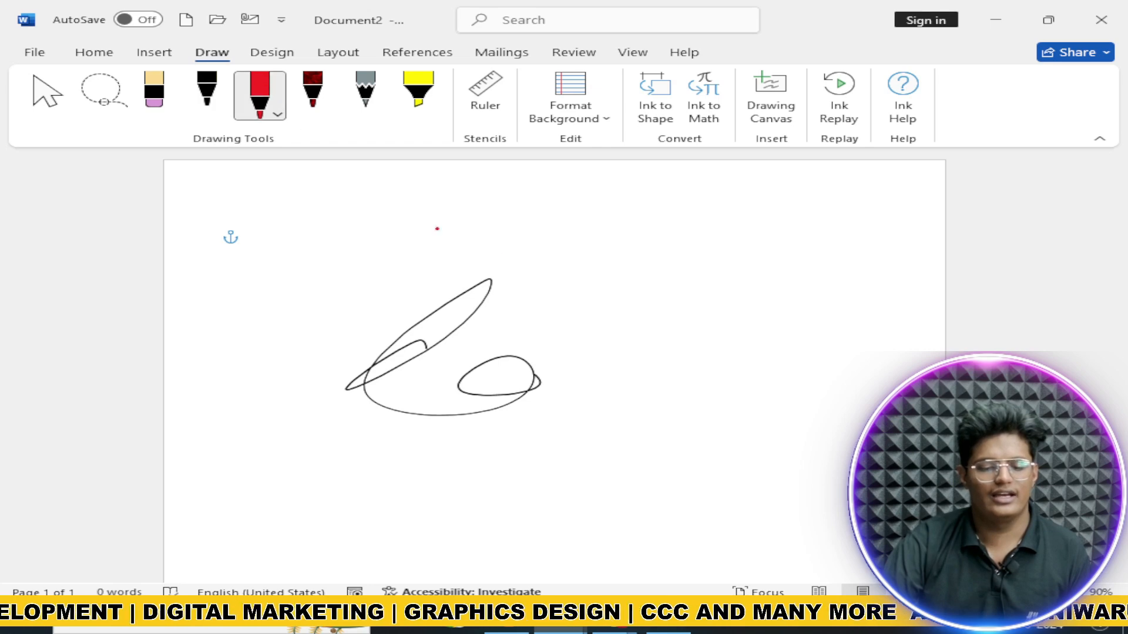
left_click_drag(546, 240, 580, 289)
Step: Set the pen to teal textured ink and draw three strokes right of the sketch
left_click(312, 94)
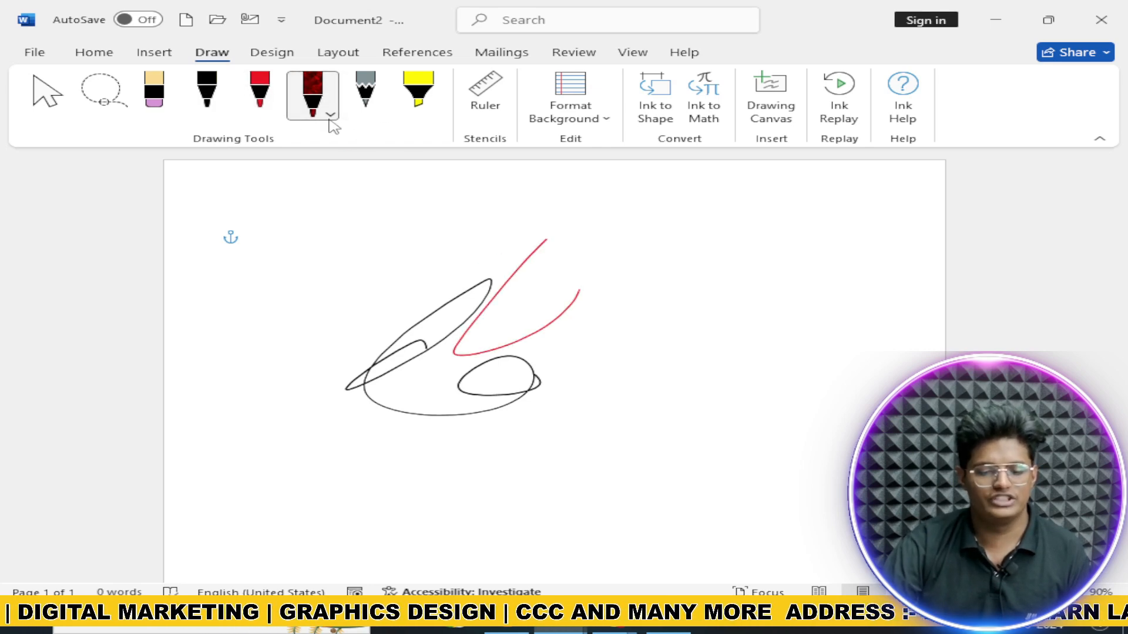
left_click(330, 114)
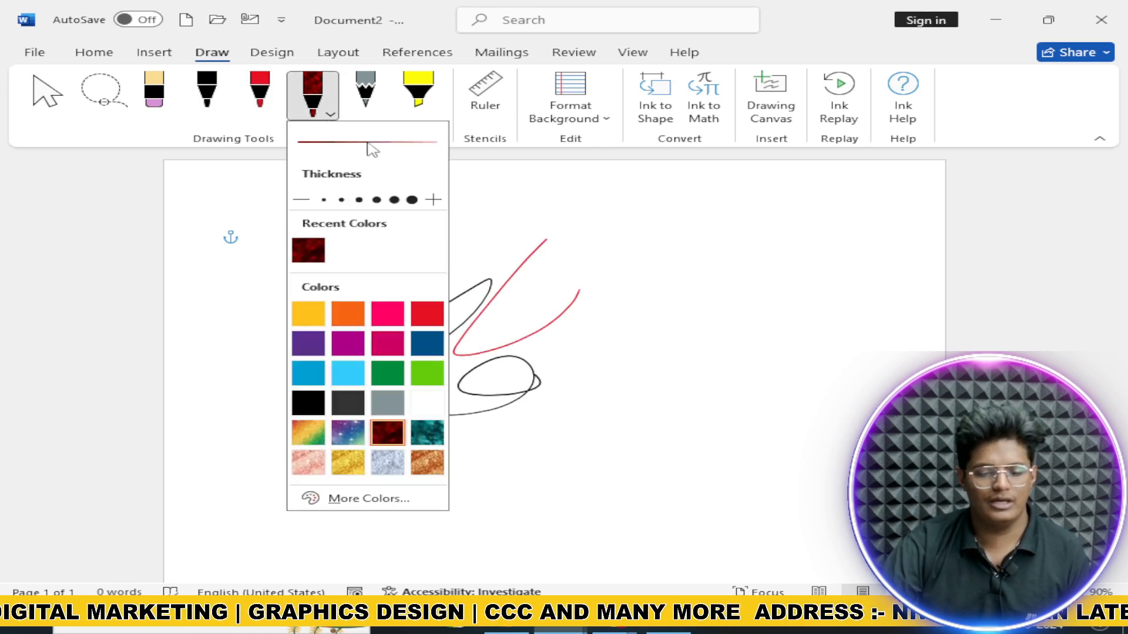
left_click(427, 462)
left_click(427, 433)
left_click_drag(654, 282, 627, 395)
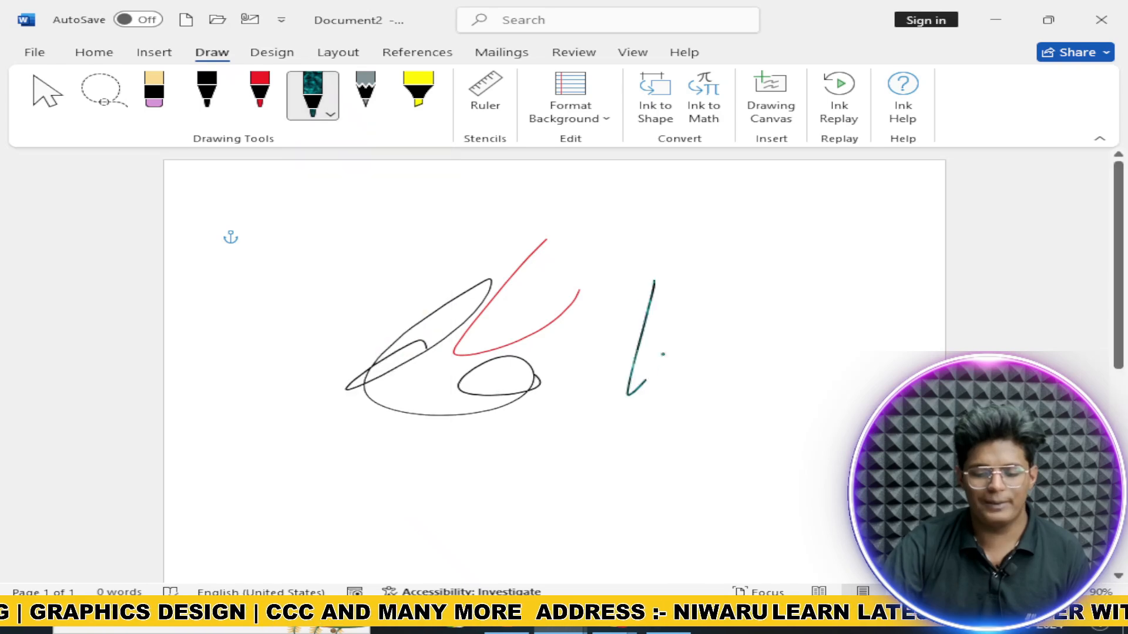
mouse_move(681, 296)
left_mouse_down()
mouse_move(748, 377)
mouse_move(799, 264)
left_mouse_up()
mouse_move(784, 329)
left_mouse_down()
mouse_move(756, 325)
mouse_move(841, 381)
mouse_move(740, 370)
left_mouse_up()
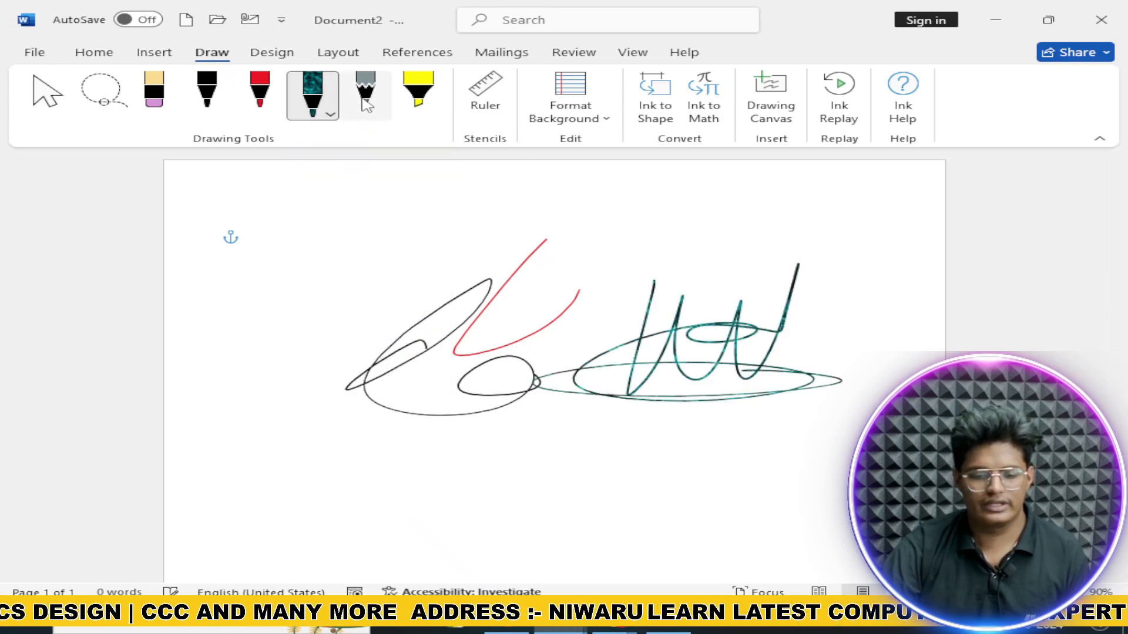
Step: Erase all ink, draw a yellow highlighter stroke across the page, then erase it
left_click(154, 94)
left_click_drag(276, 317, 781, 331)
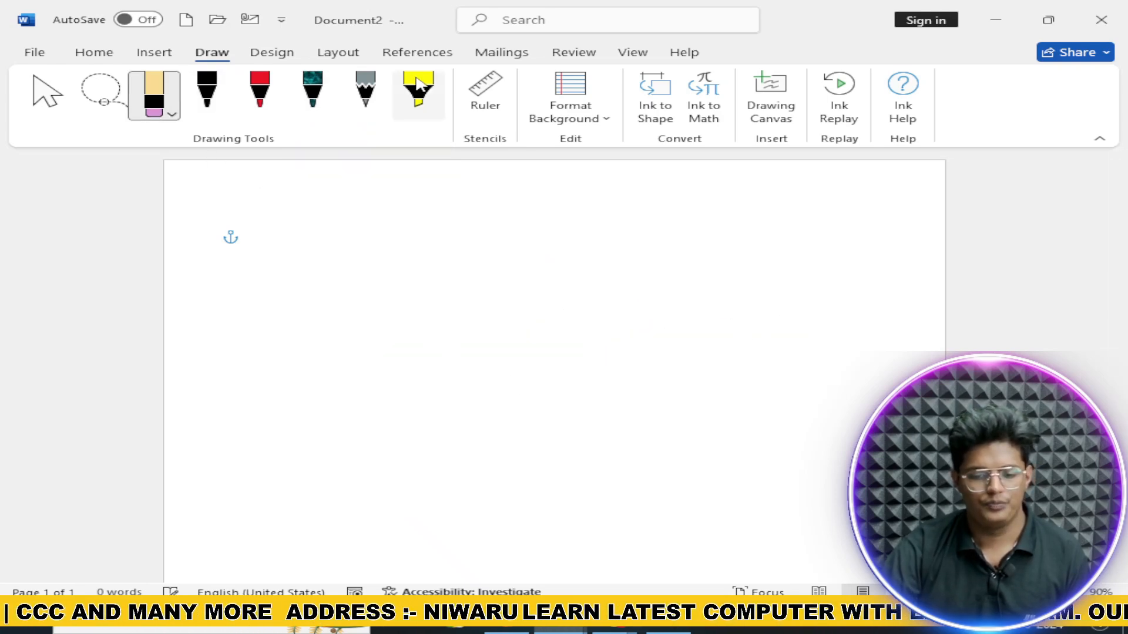
left_click(418, 91)
left_click_drag(303, 286, 680, 281)
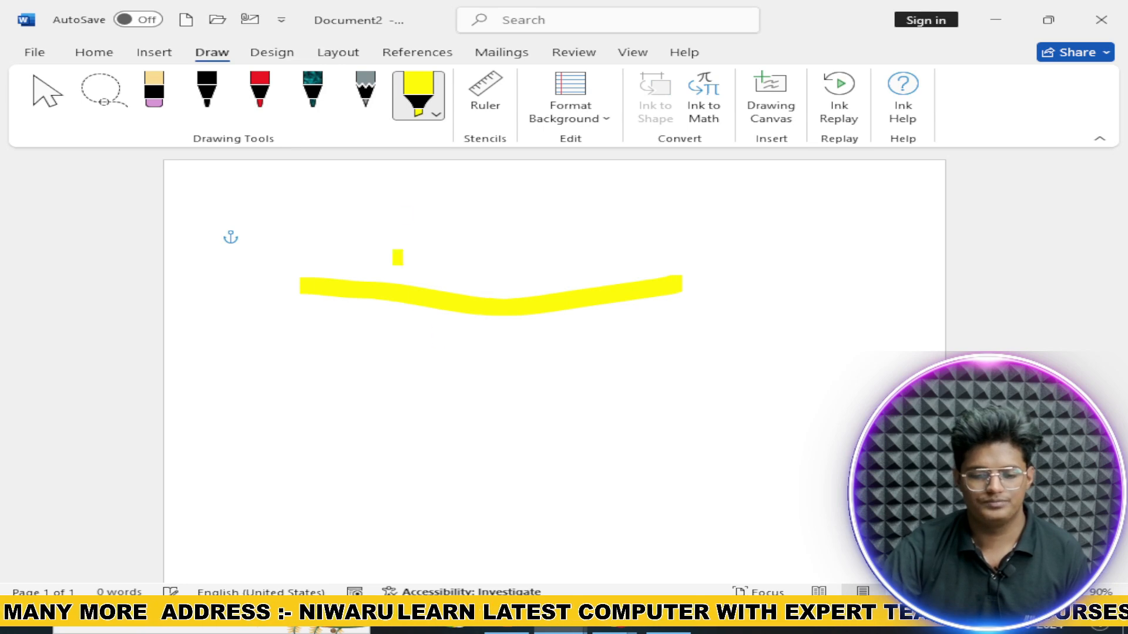
left_click(418, 94)
left_click(157, 105)
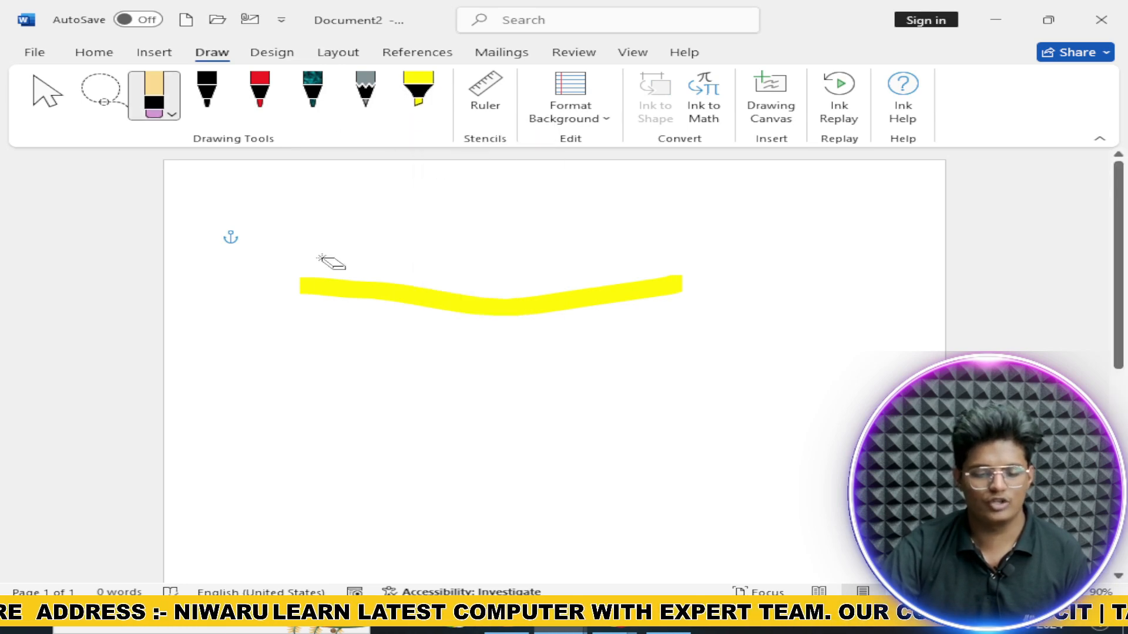
left_click_drag(330, 262, 397, 345)
Step: Lay the Ruler stencil on the page, pick the black pen and slide the ruler left
left_click(483, 108)
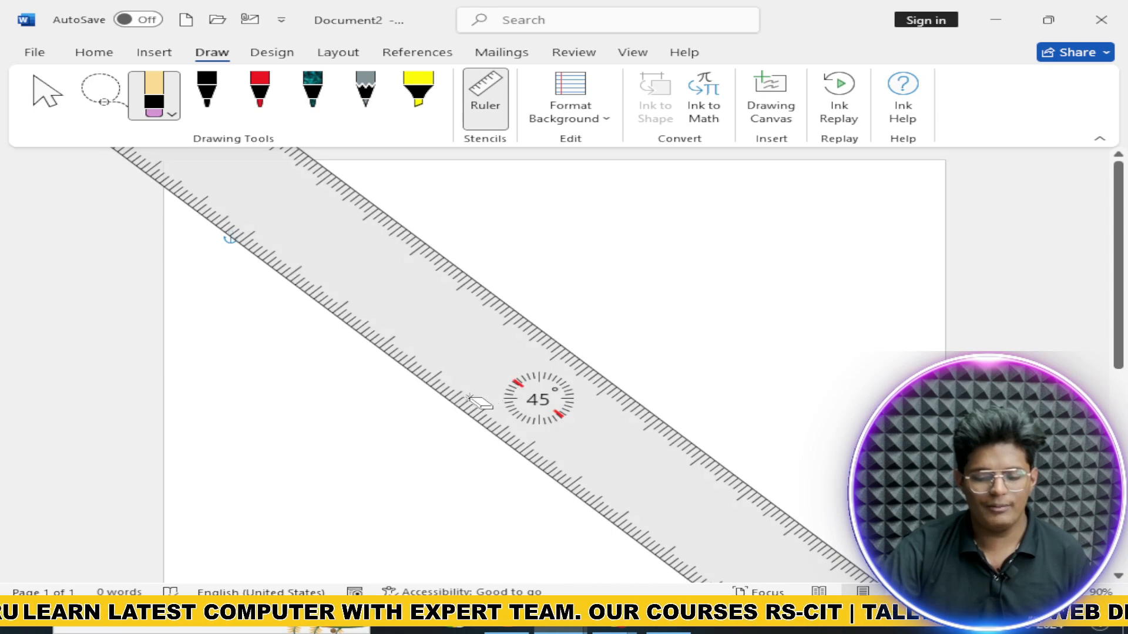
scroll(517, 388, "down", 16)
scroll(553, 401, "down", 20)
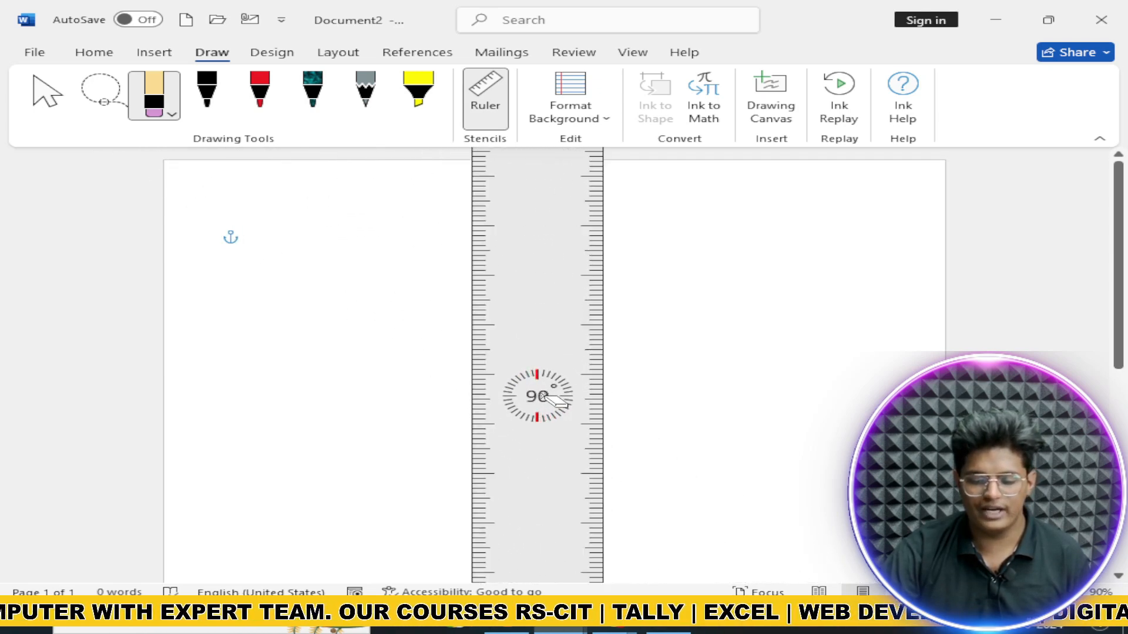
left_click(207, 94)
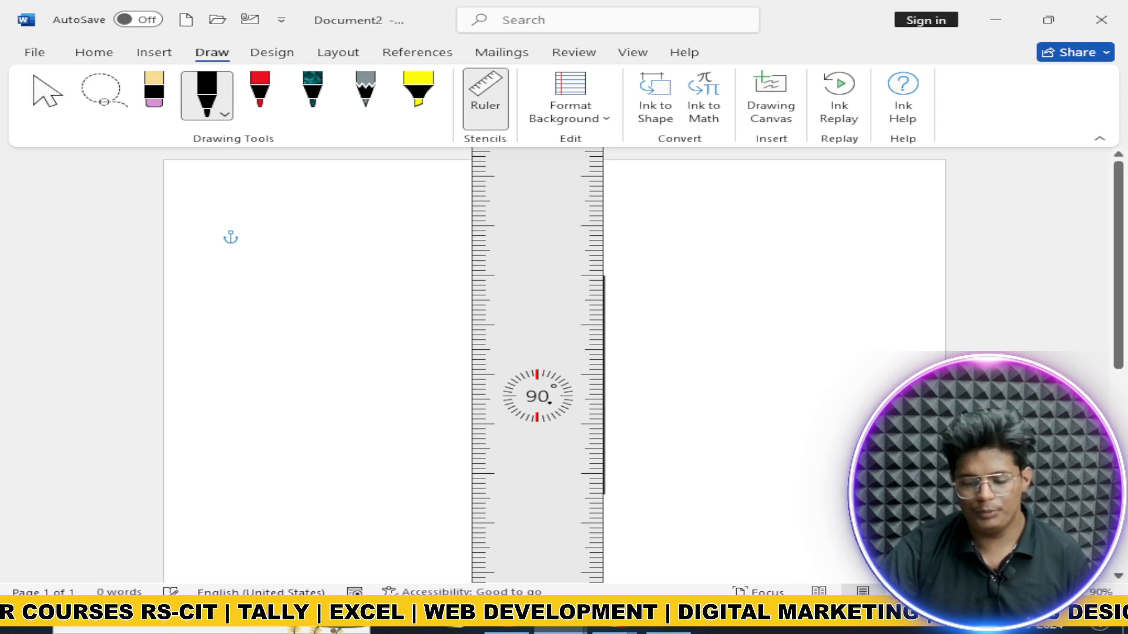
mouse_move(543, 397)
left_mouse_down()
mouse_move(401, 405)
mouse_move(389, 385)
left_mouse_up()
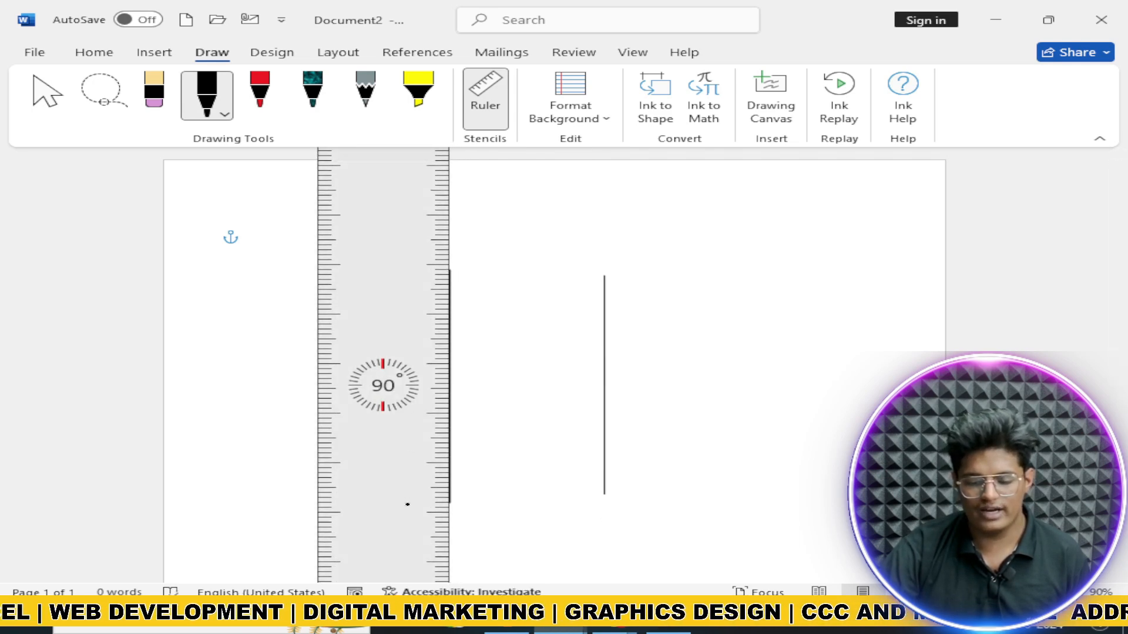
Step: Align the ruler along the rectangle's top and bottom edges for straight lines, then hide it
scroll(412, 323, "down", 20)
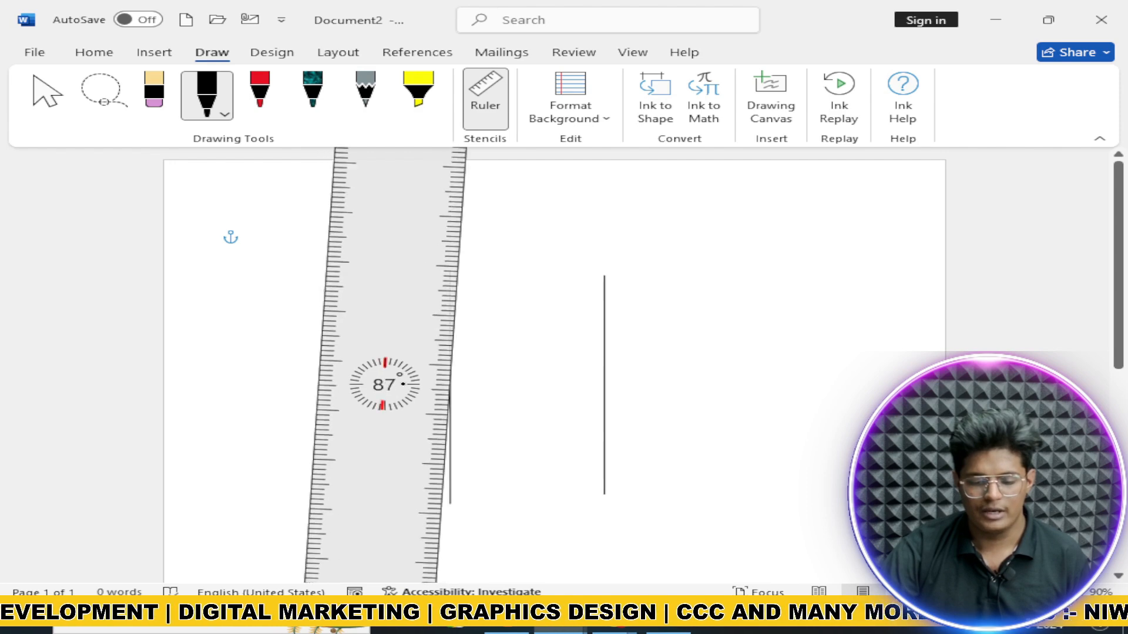
scroll(388, 377, "down", 20)
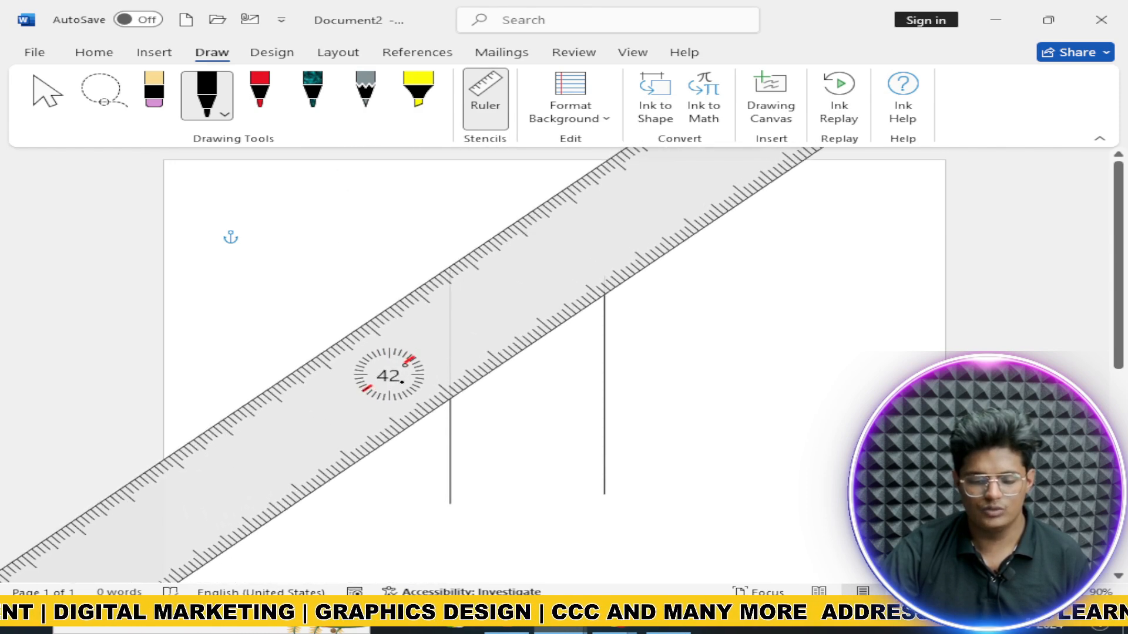
scroll(398, 371, "down", 13)
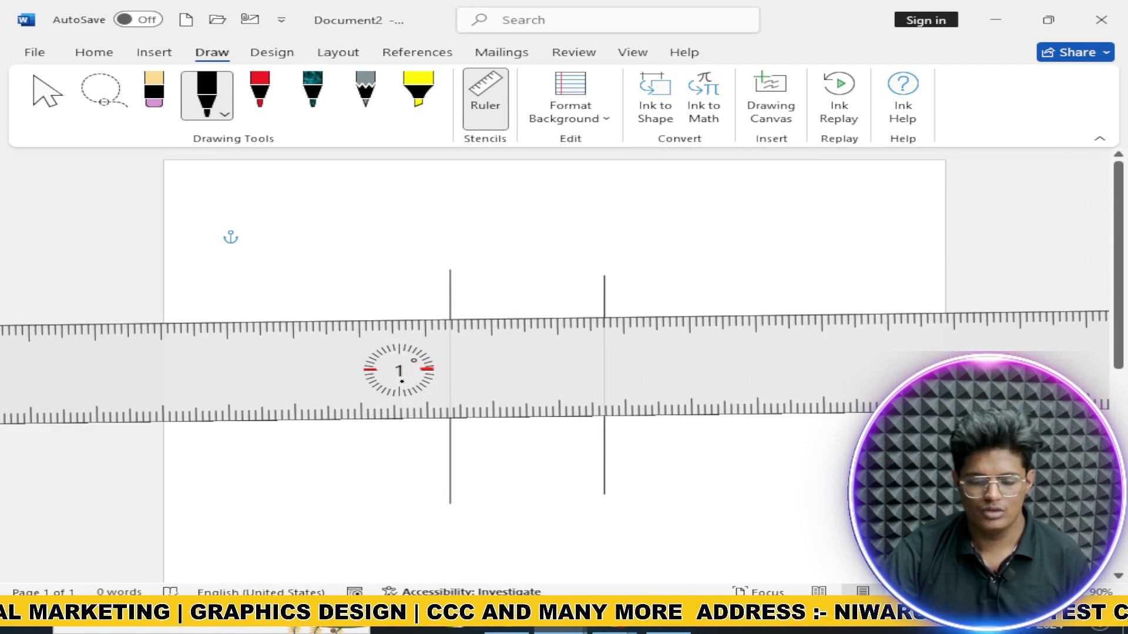
scroll(402, 381, "down", 1)
left_click_drag(496, 378, 649, 239)
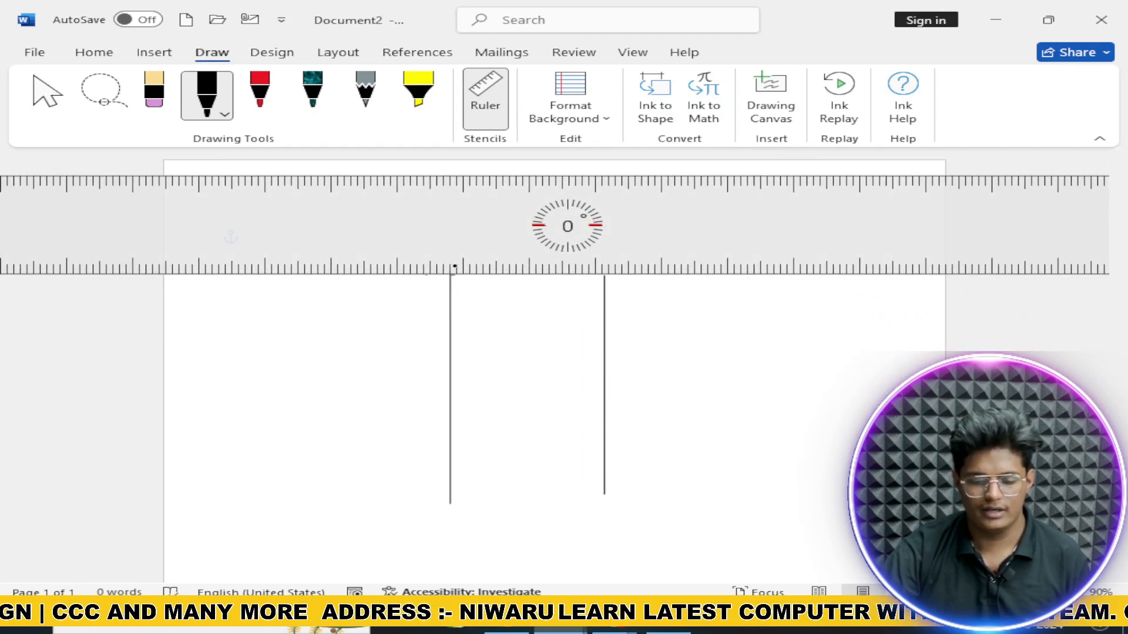
left_click_drag(609, 255, 624, 563)
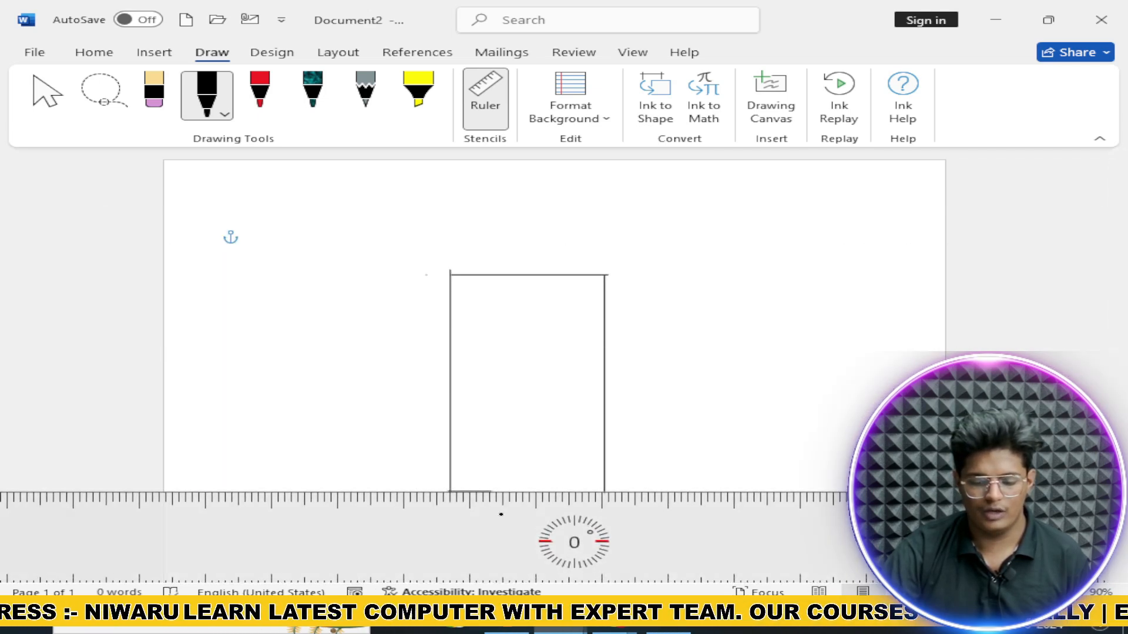
mouse_move(622, 520)
left_mouse_down()
mouse_move(551, 473)
mouse_move(264, 473)
mouse_move(306, 559)
mouse_move(407, 560)
left_mouse_up()
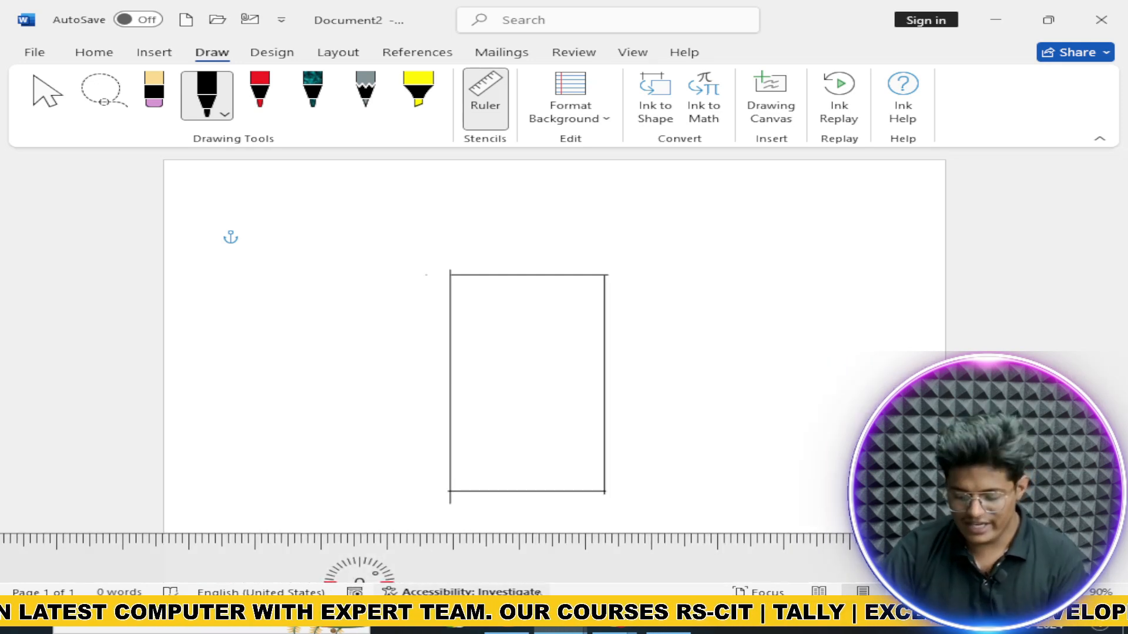
left_click(478, 120)
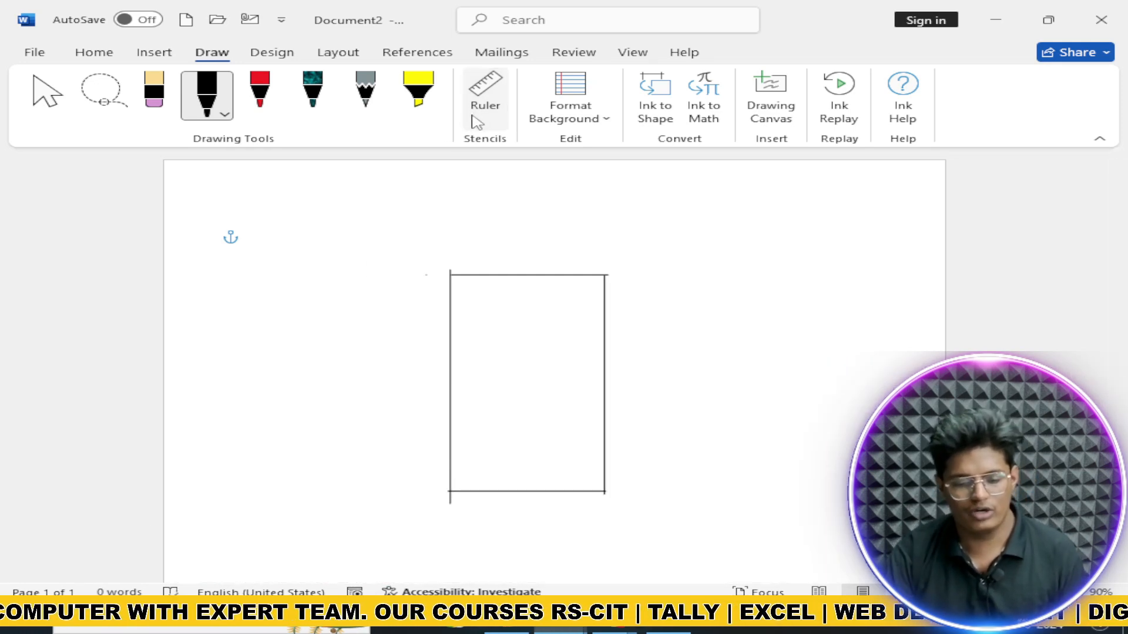
Step: Try the Rule Lines backgrounds, from red-margin lines through narrow to widest spacing
left_click(579, 117)
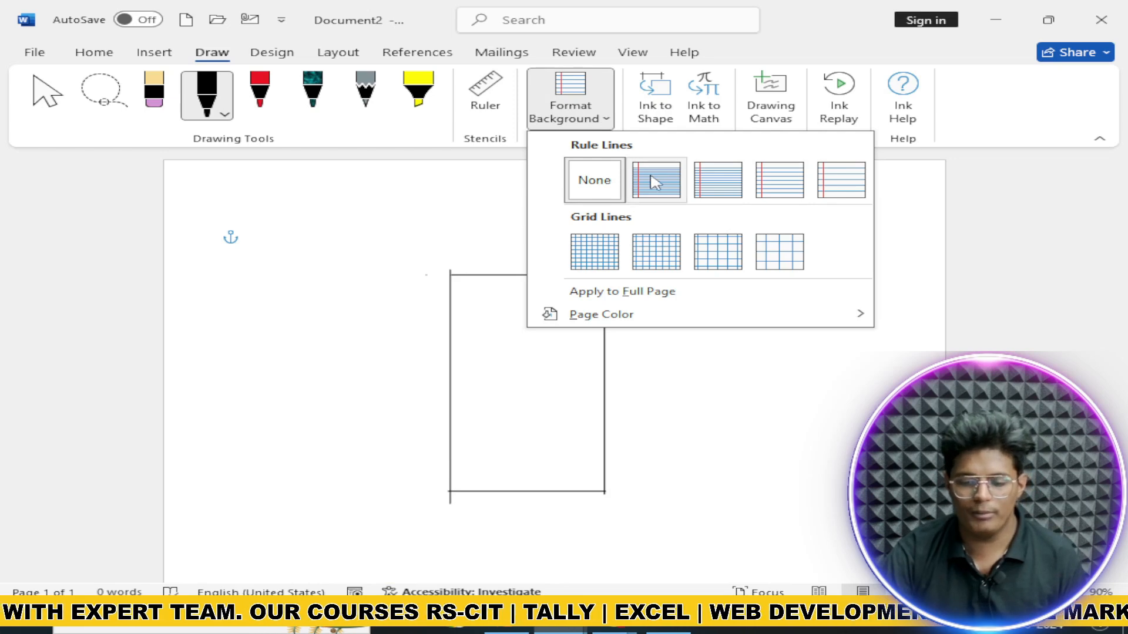
left_click(719, 195)
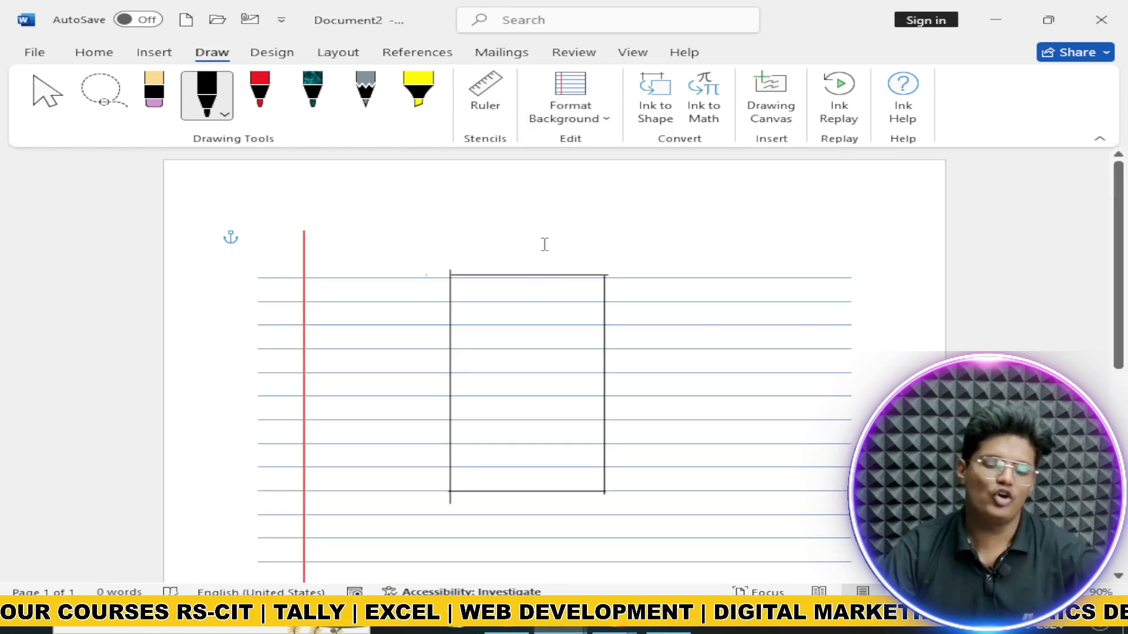
left_click(570, 109)
left_click(778, 191)
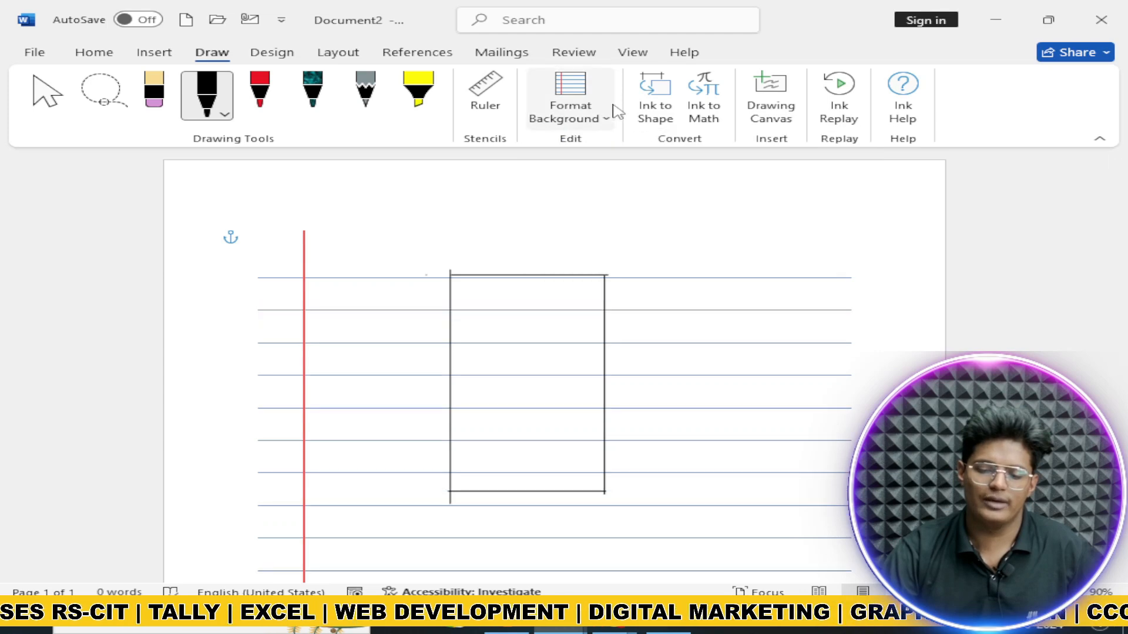
left_click(609, 113)
left_click(826, 200)
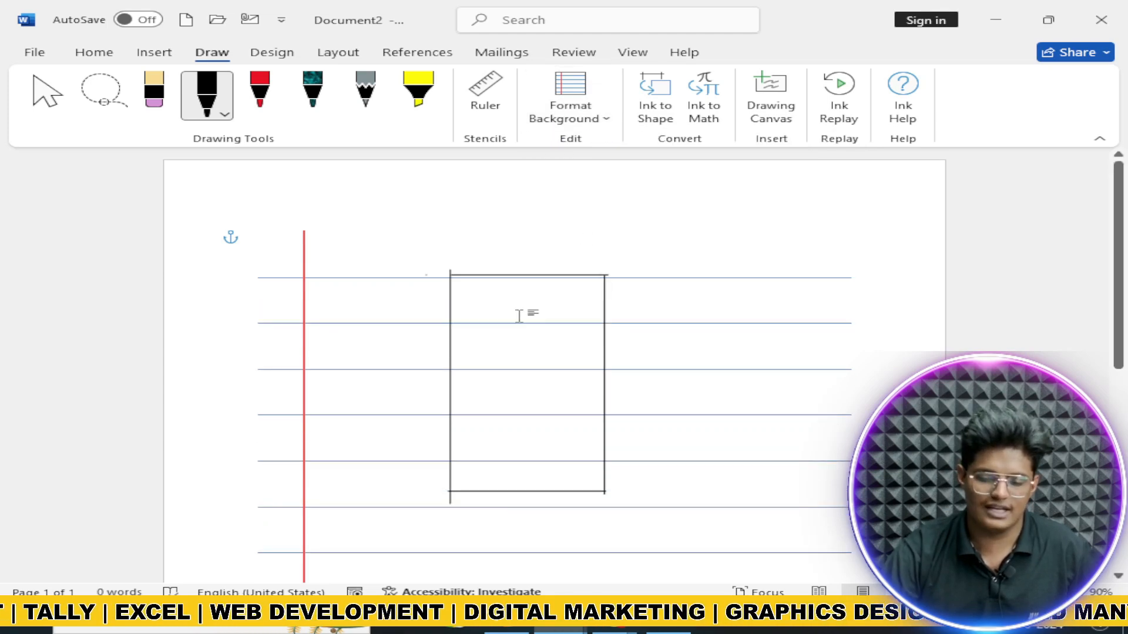
scroll(518, 316, "down", 3)
left_click(567, 114)
left_click(646, 183)
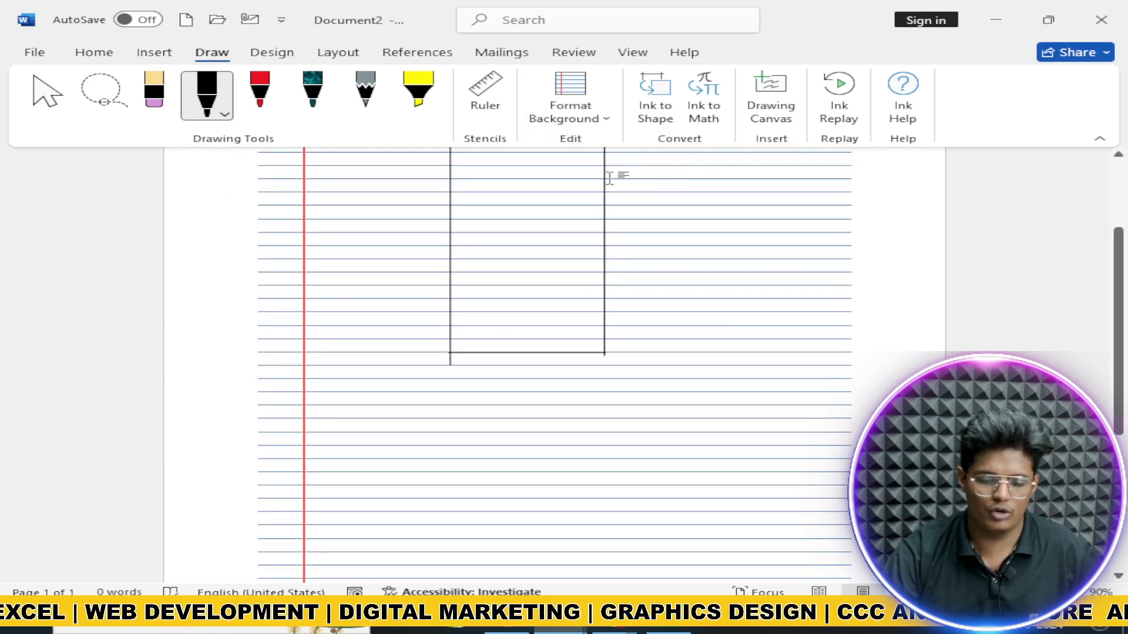
scroll(608, 188, "up", 3)
left_click(605, 114)
left_click(721, 180)
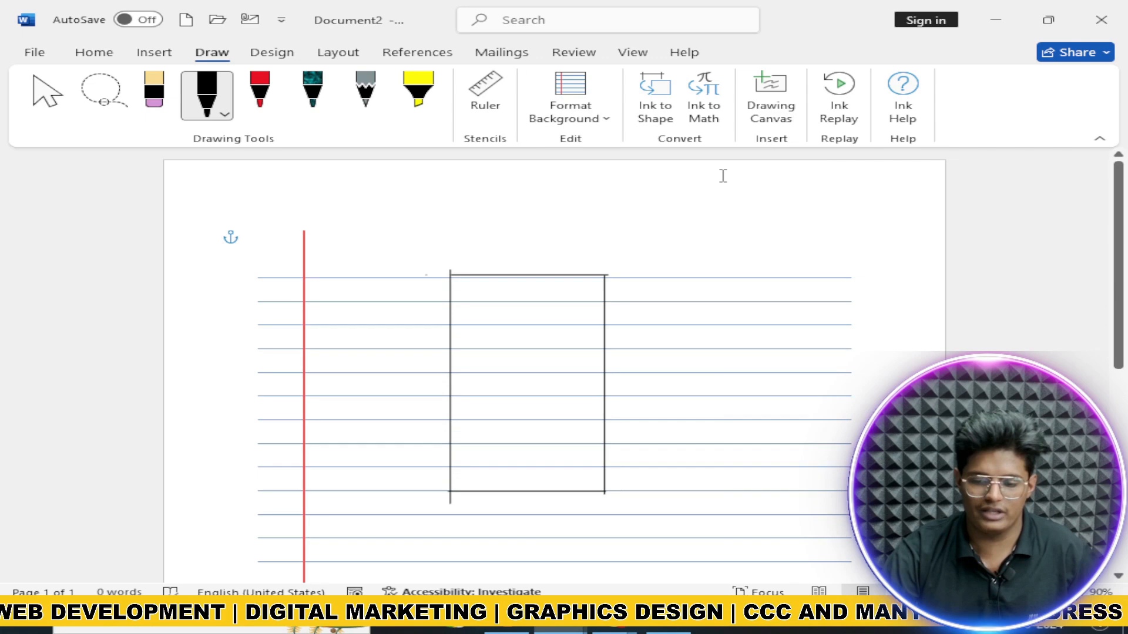
left_click(580, 97)
left_click(781, 185)
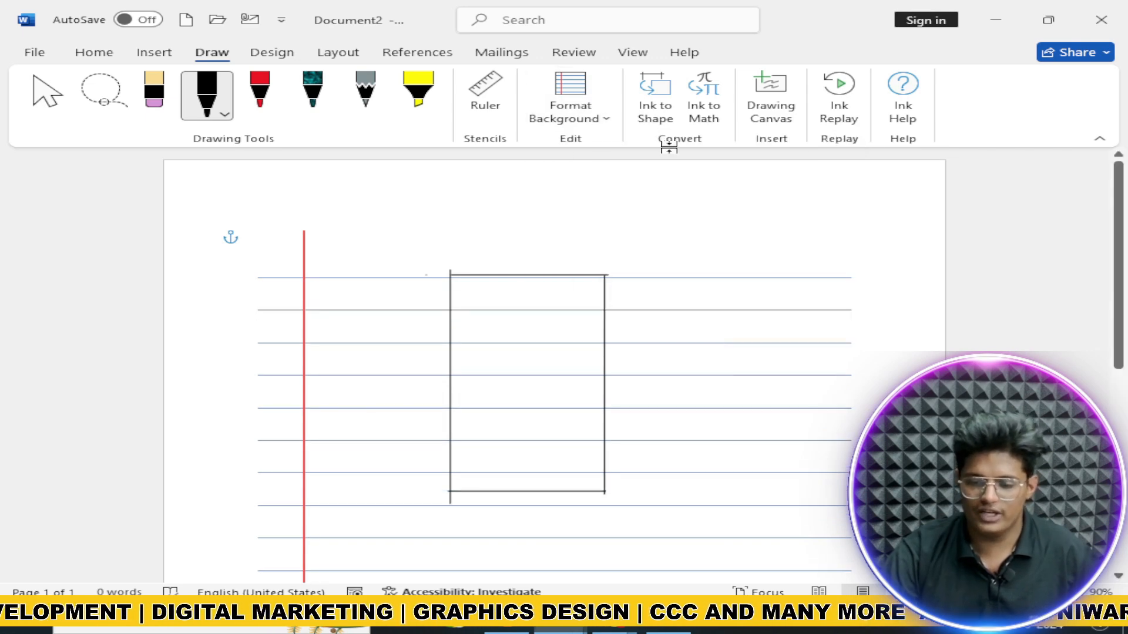
left_click(611, 116)
left_click(837, 190)
Step: Step through the grid sizes to the largest grid and apply it to the full page
left_click(607, 112)
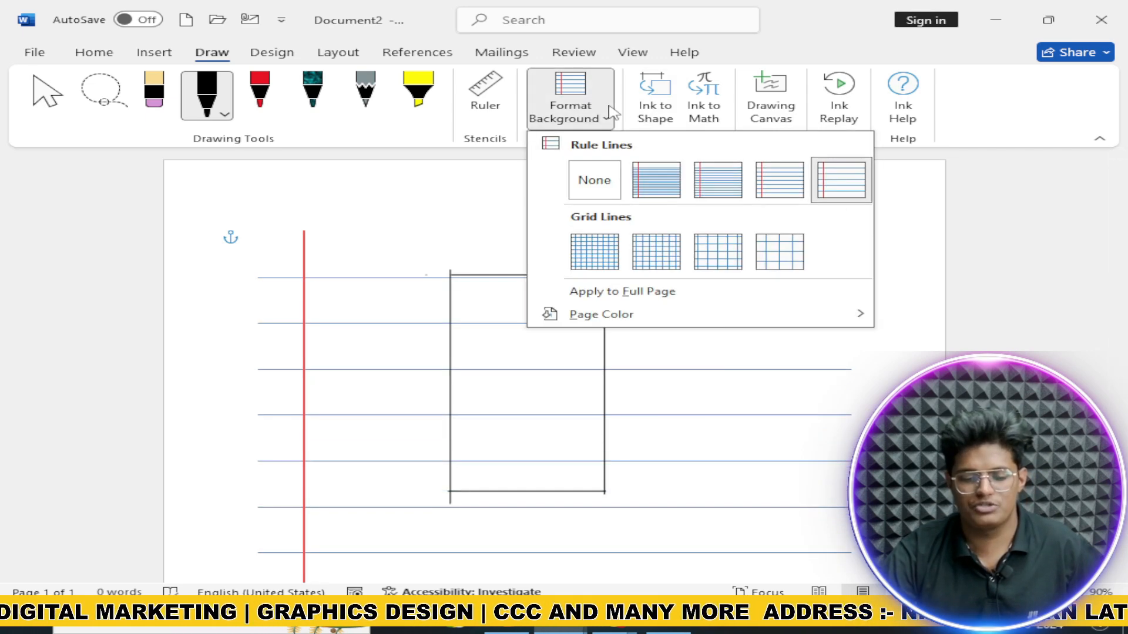
left_click(595, 251)
left_click(570, 94)
left_click(656, 252)
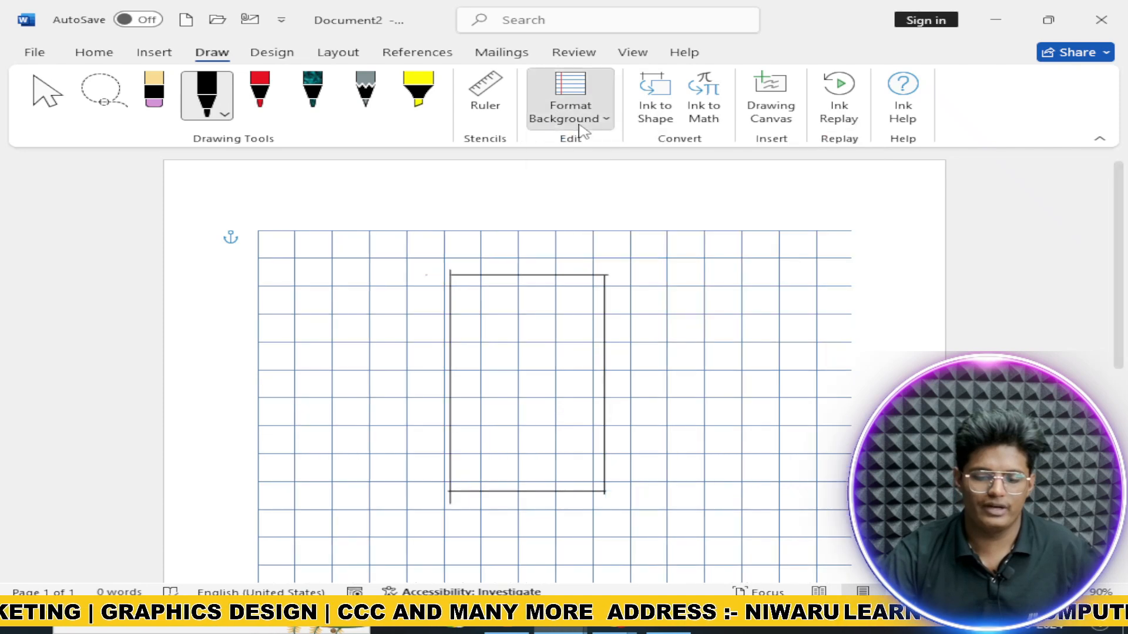
left_click(578, 115)
left_click(718, 252)
left_click(570, 97)
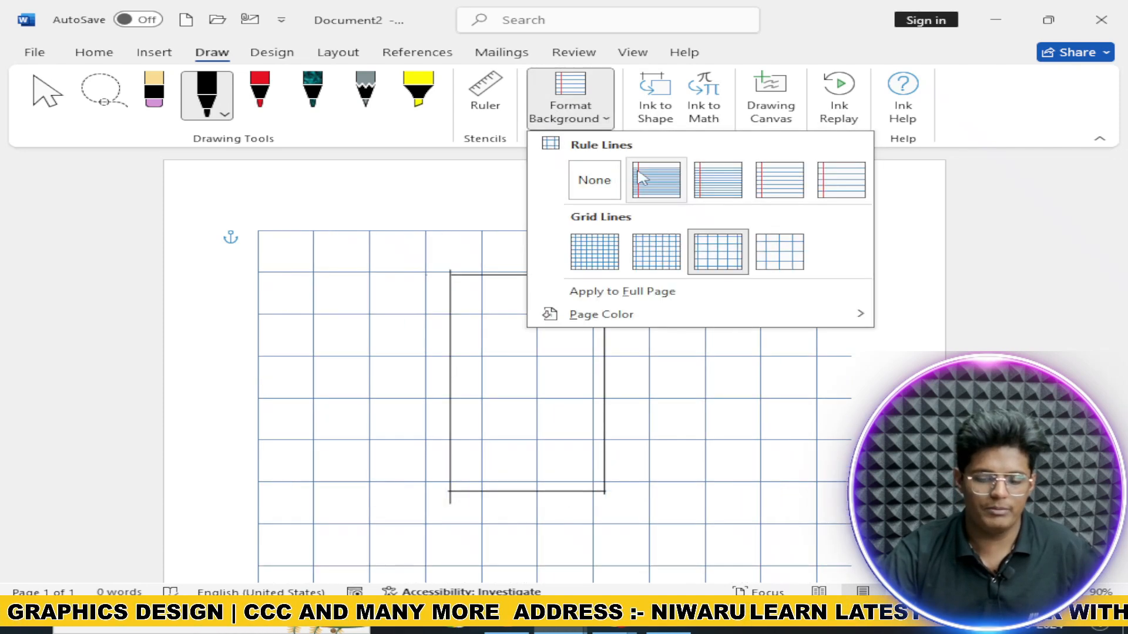
left_click(793, 264)
left_click(611, 109)
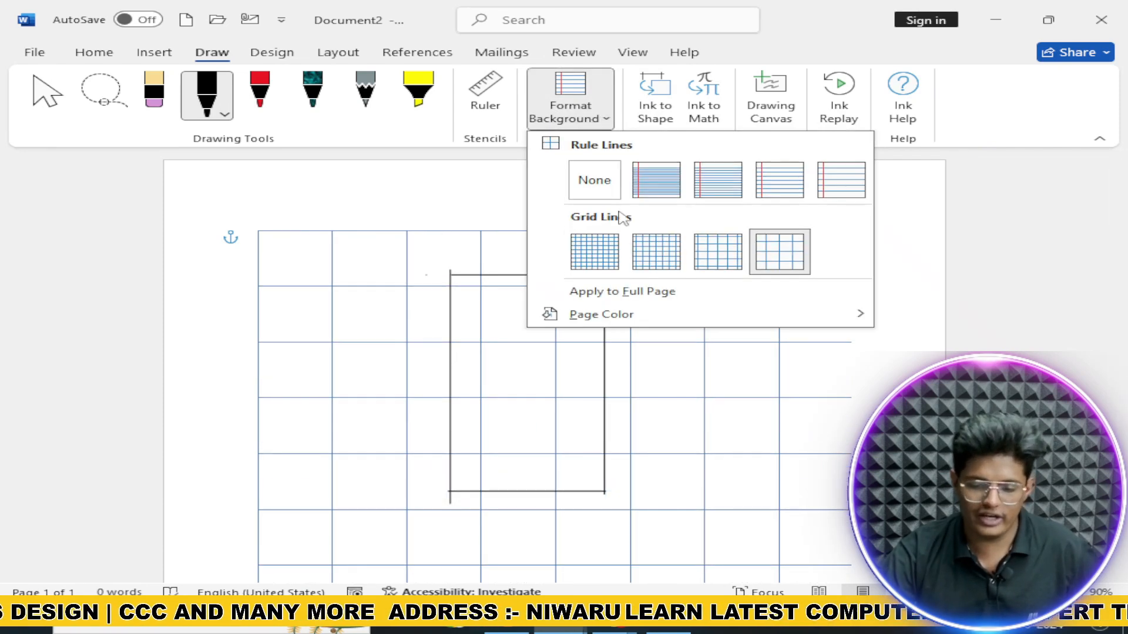
left_click(656, 293)
Step: Set the page colour to gold and replace the grid with red-margin ruled lines
scroll(538, 233, "down", 5)
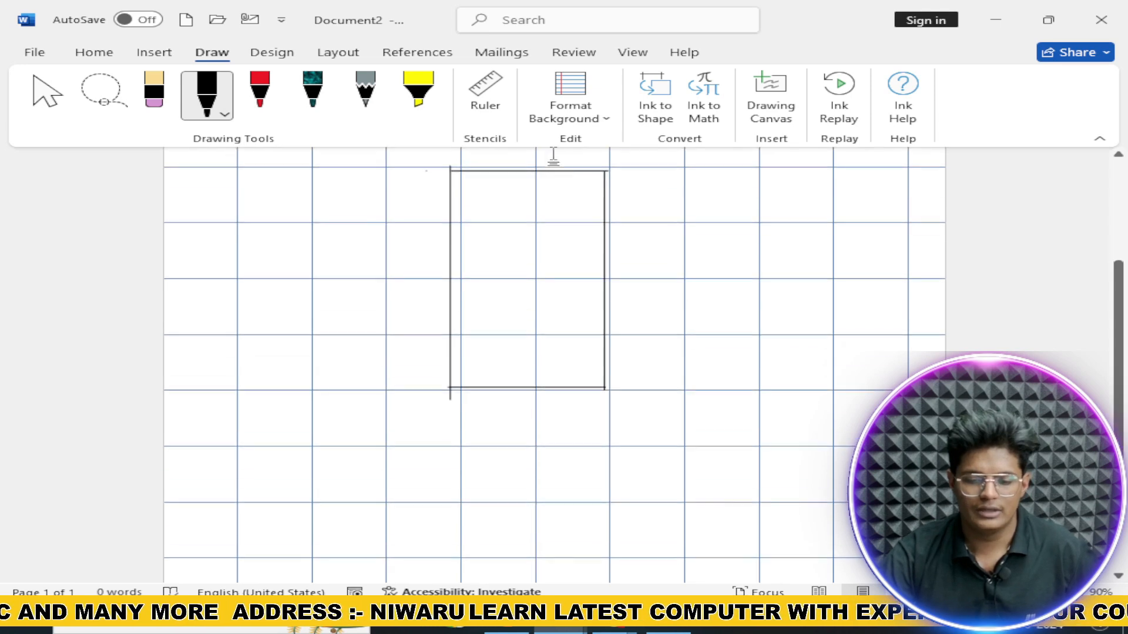
left_click(570, 97)
mouse_move(626, 317)
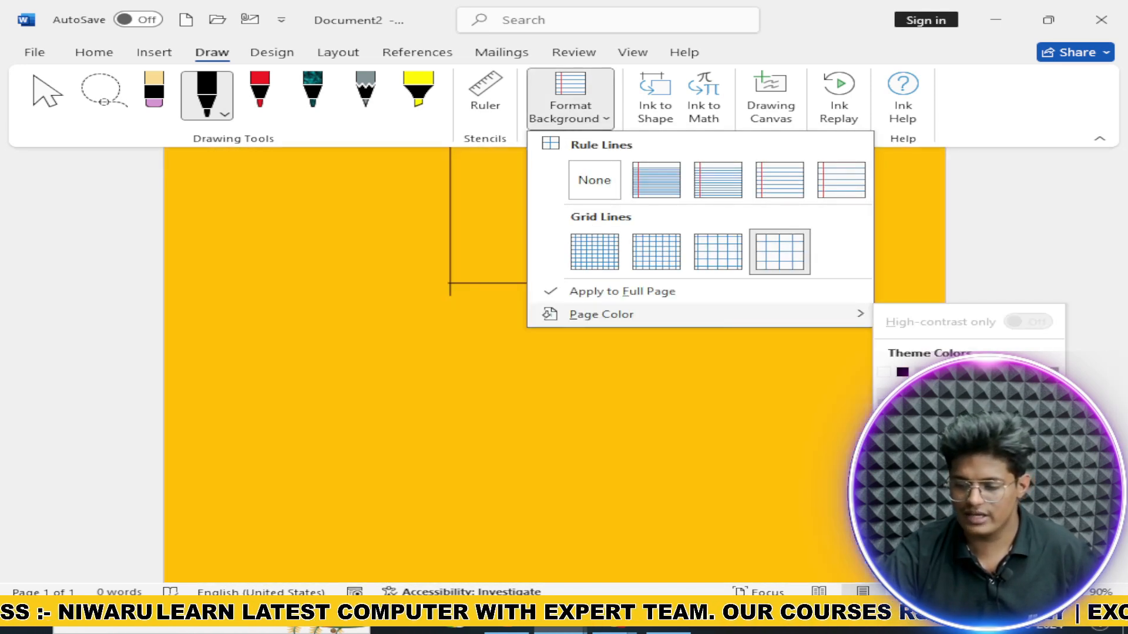
left_click(1015, 372)
scroll(858, 264, "up", 4)
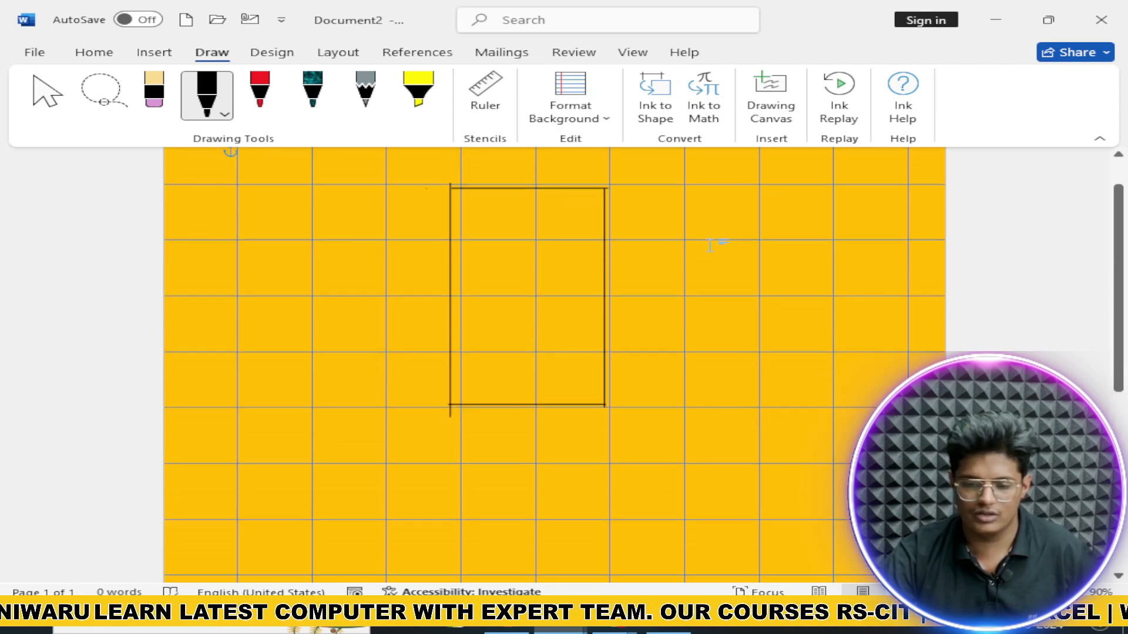
left_click(607, 119)
left_click(653, 170)
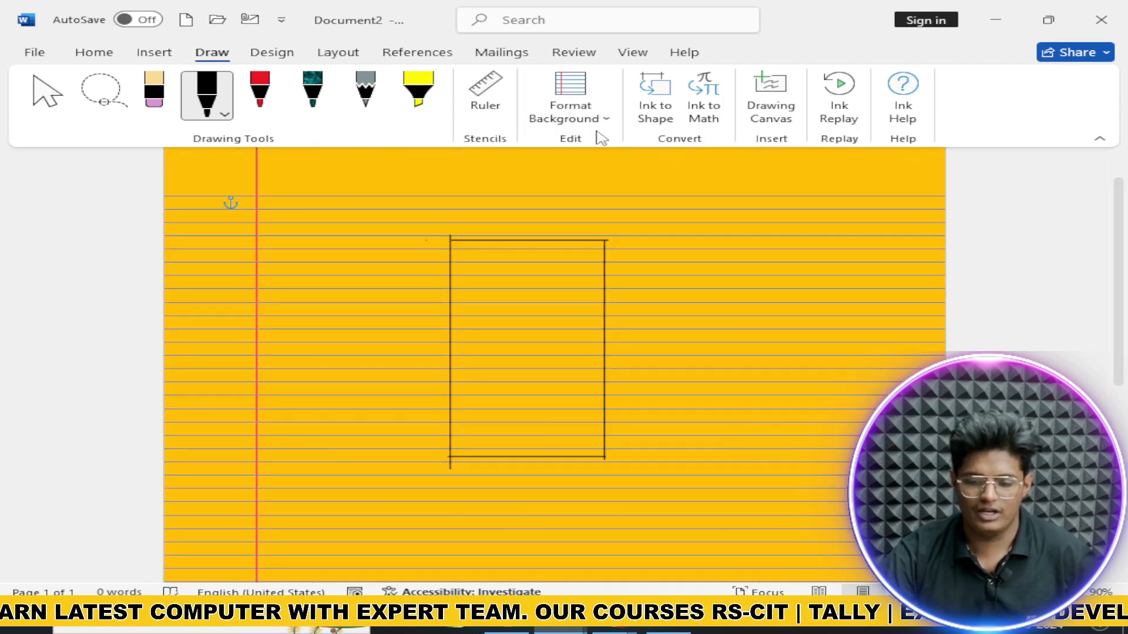
scroll(535, 272, "up", 2)
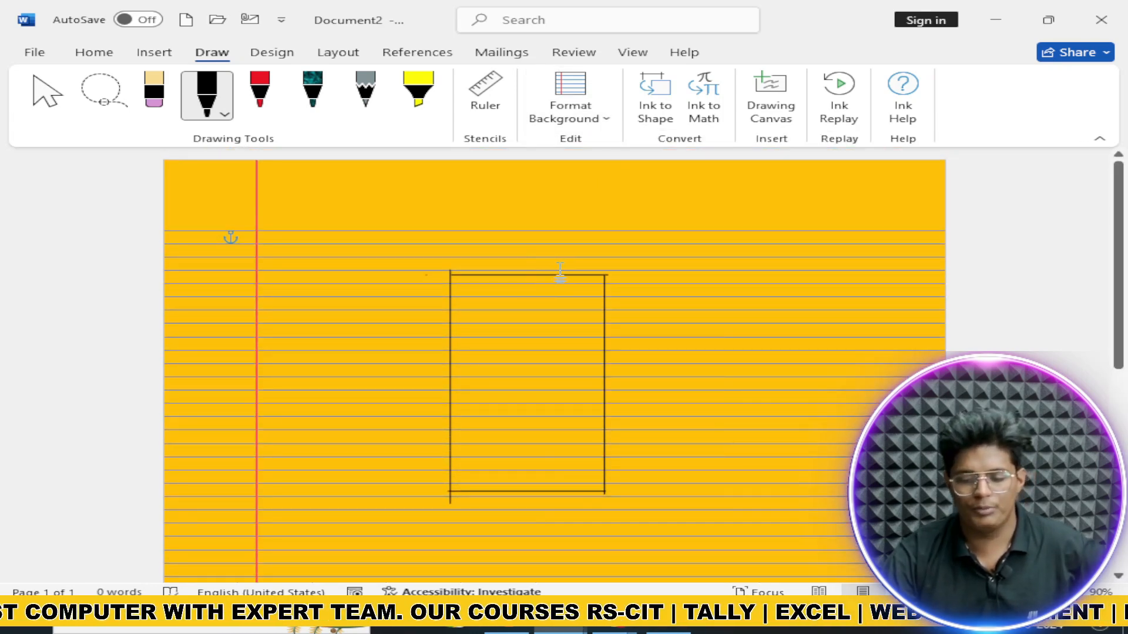
Step: Lasso-select the ink rectangle's strokes and its leftover vertical line, and delete them
left_click(101, 93)
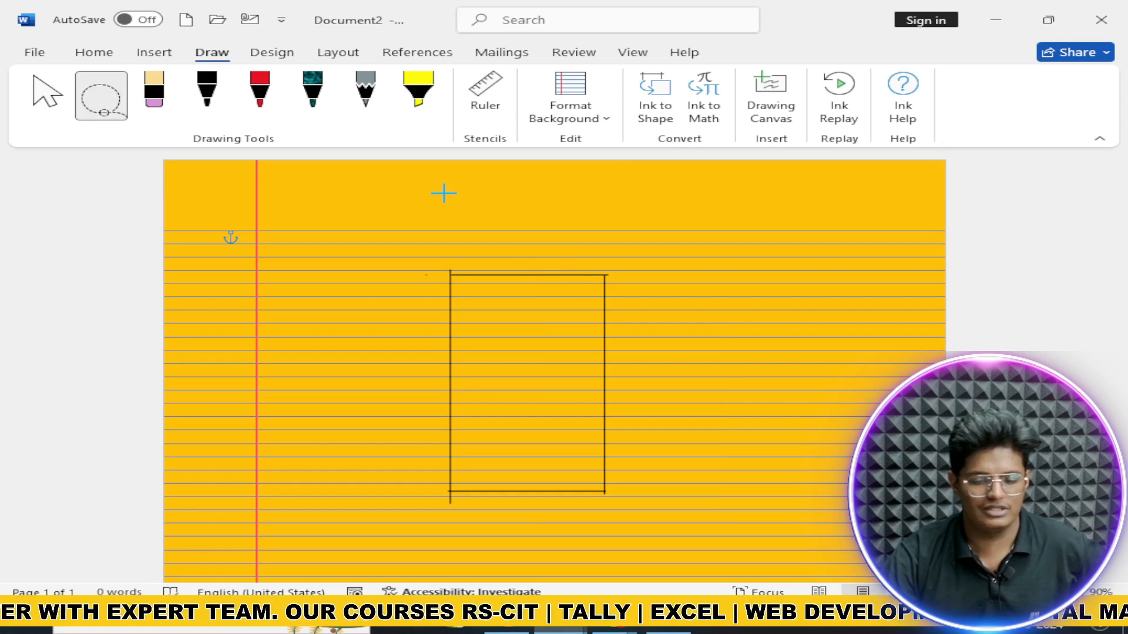
mouse_move(443, 191)
left_mouse_down()
mouse_move(616, 415)
mouse_move(528, 516)
left_mouse_up()
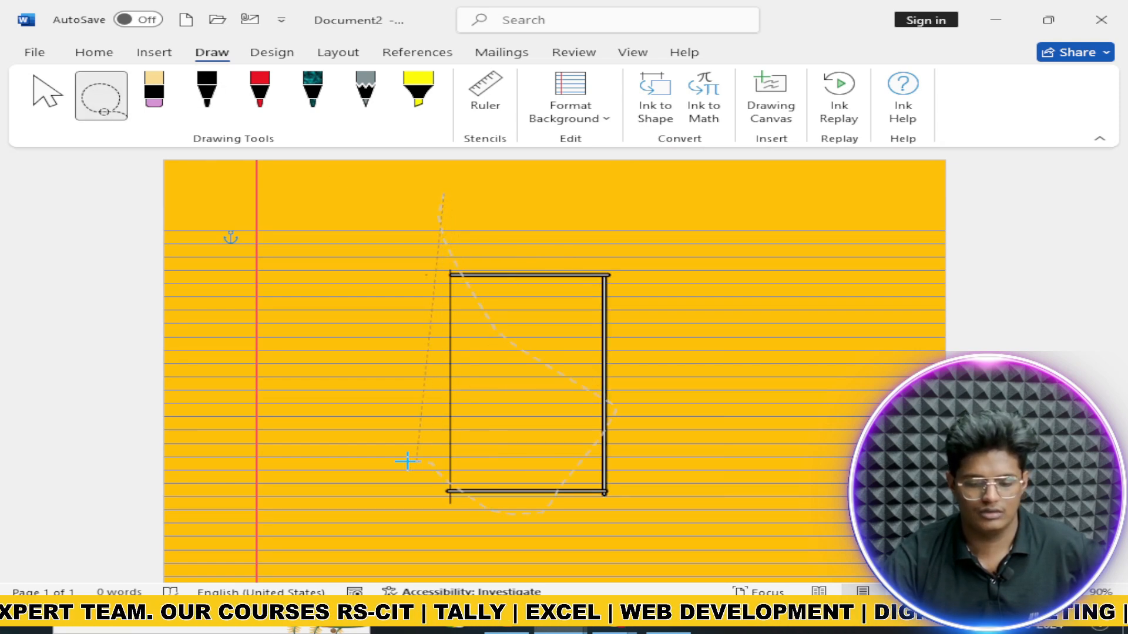
left_click_drag(407, 462, 410, 460)
key("Delete")
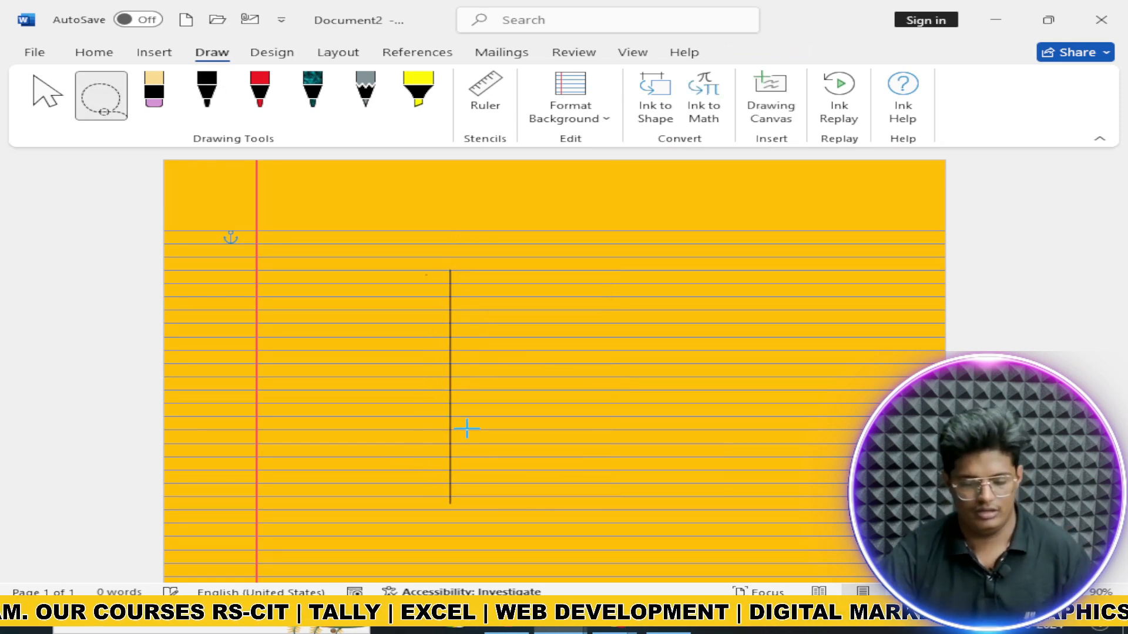
left_click_drag(488, 415, 566, 406)
key("Delete")
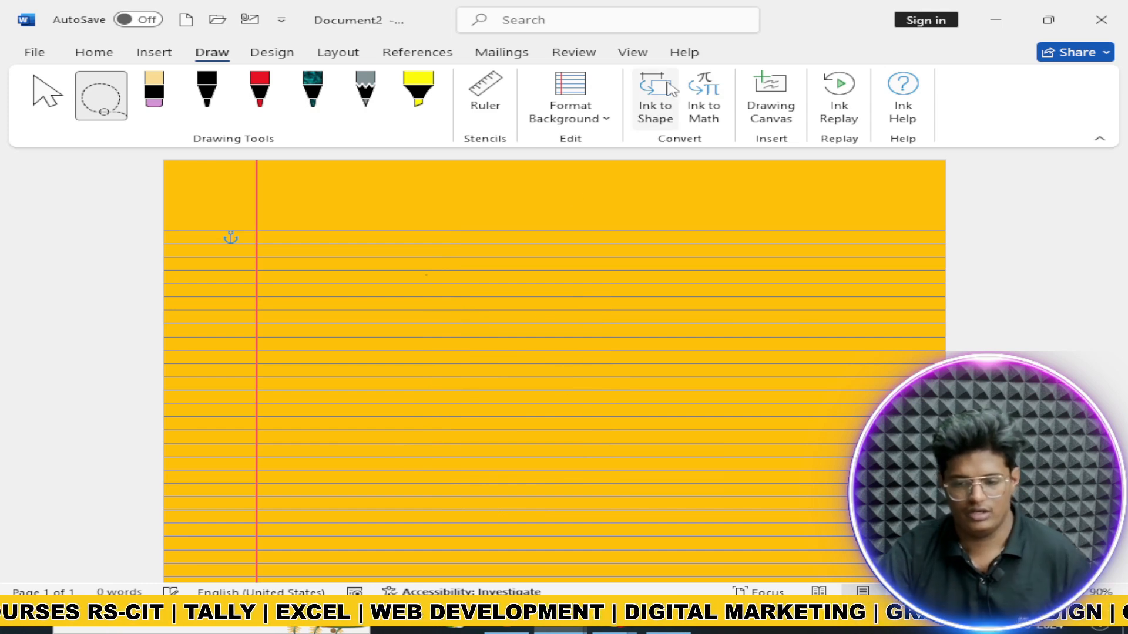
Step: With Ink to Shape on, sketch a circle, a rectangle, two squares and a pentagon
left_click(657, 113)
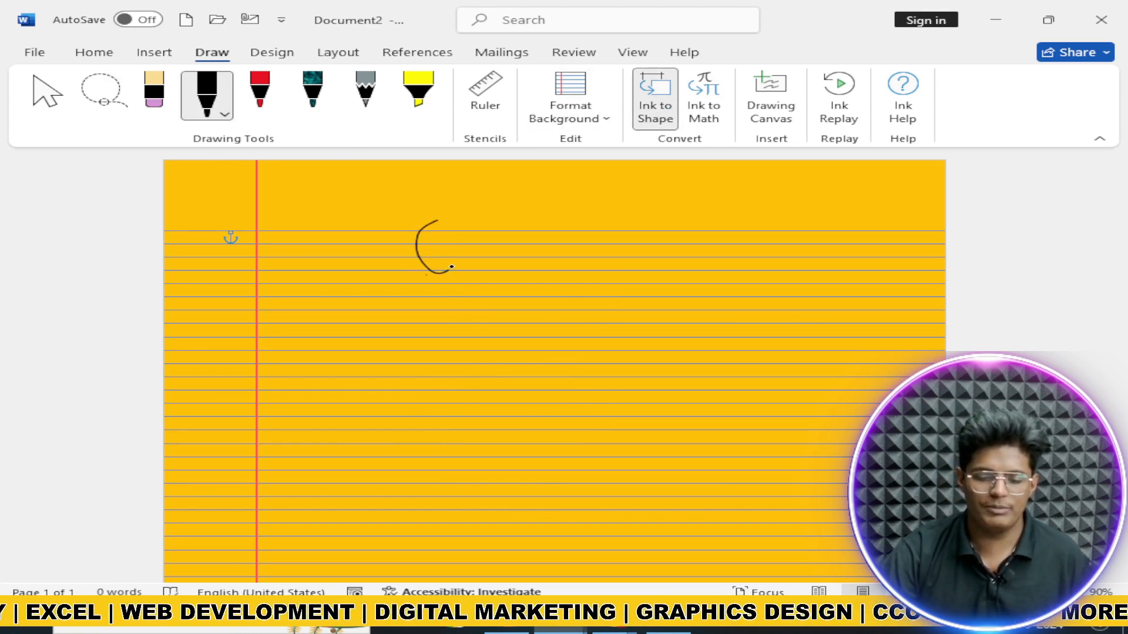
left_click_drag(435, 231, 414, 231)
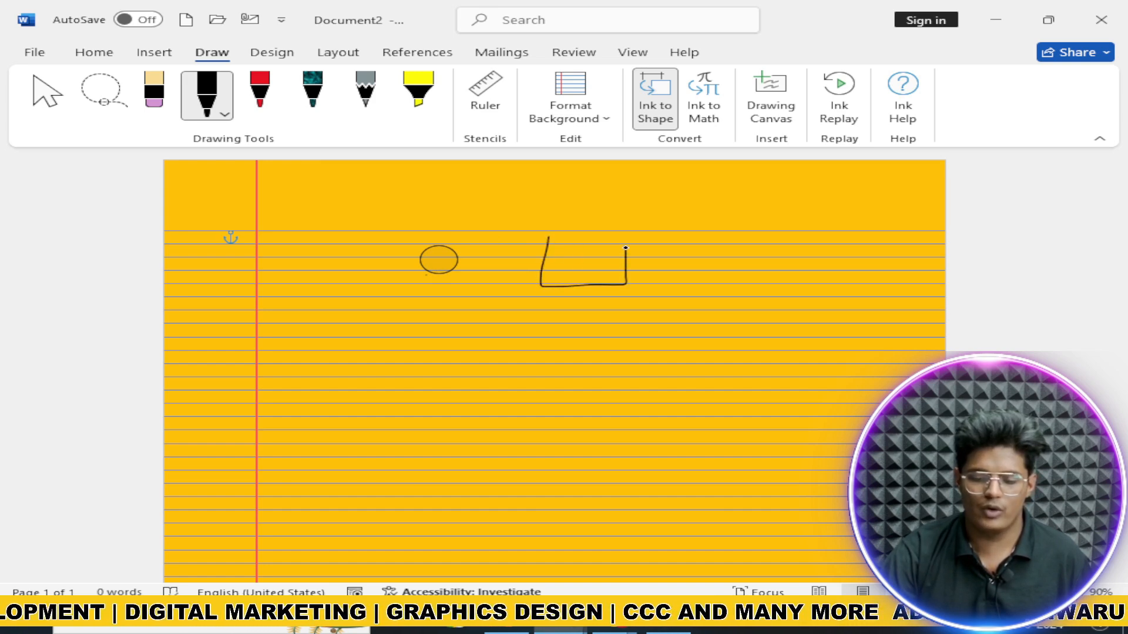
left_click_drag(544, 247, 547, 247)
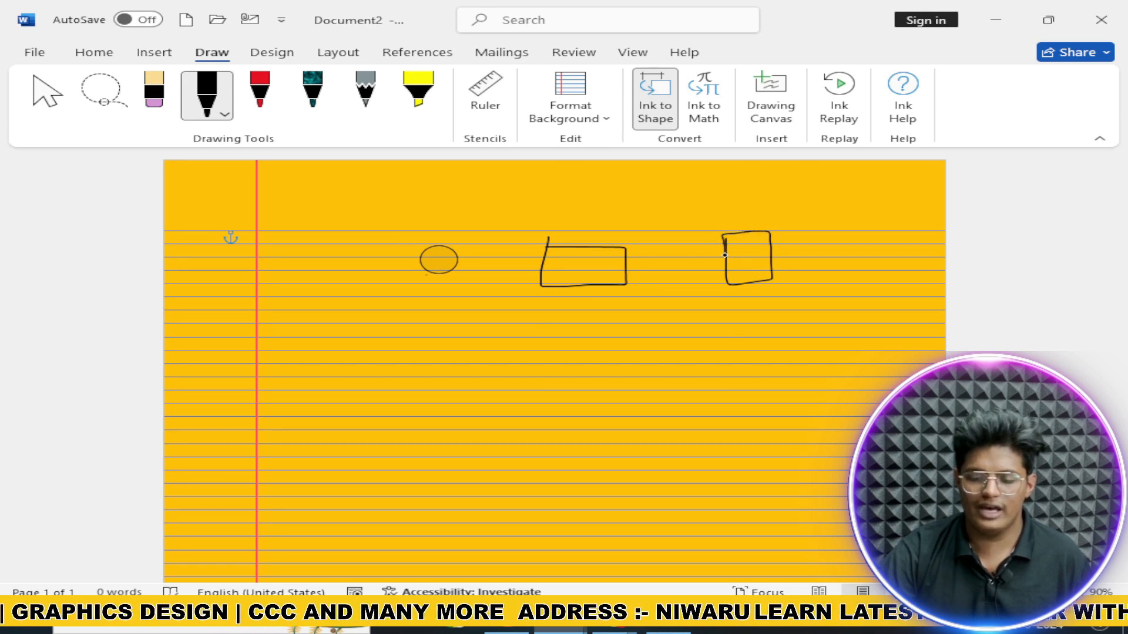
left_click_drag(725, 255, 724, 262)
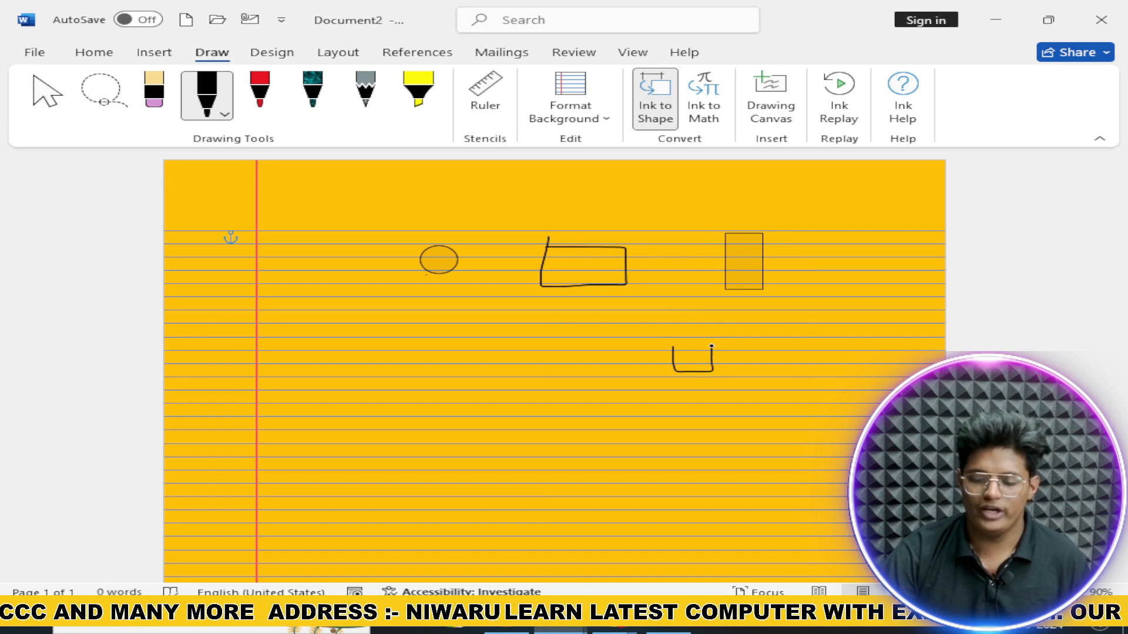
left_click_drag(671, 347, 672, 345)
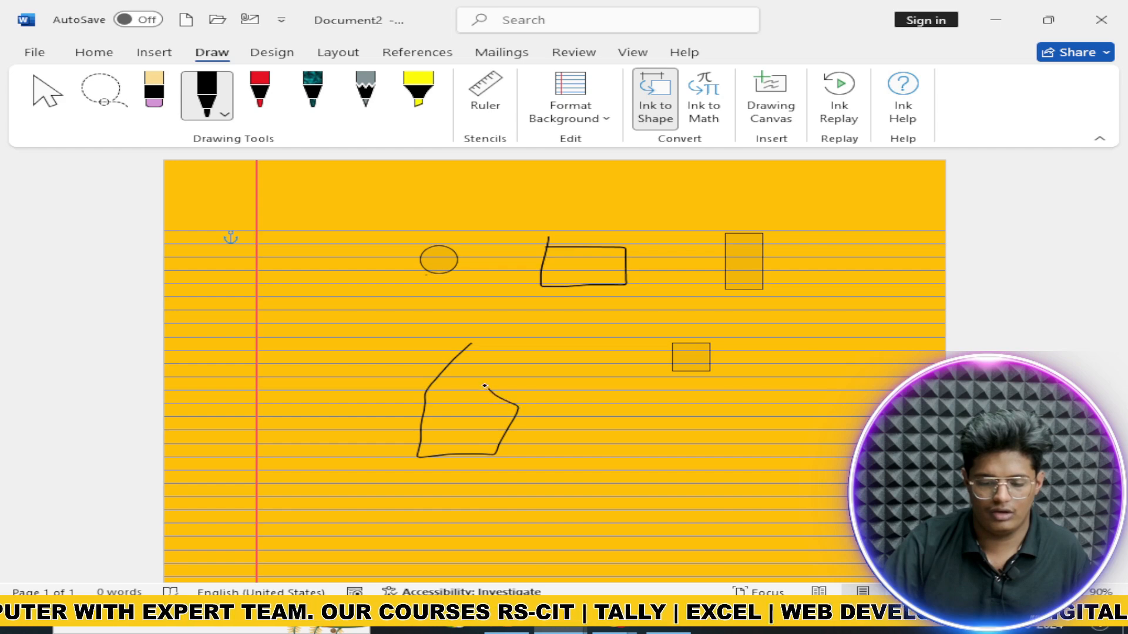
left_click_drag(468, 346, 476, 342)
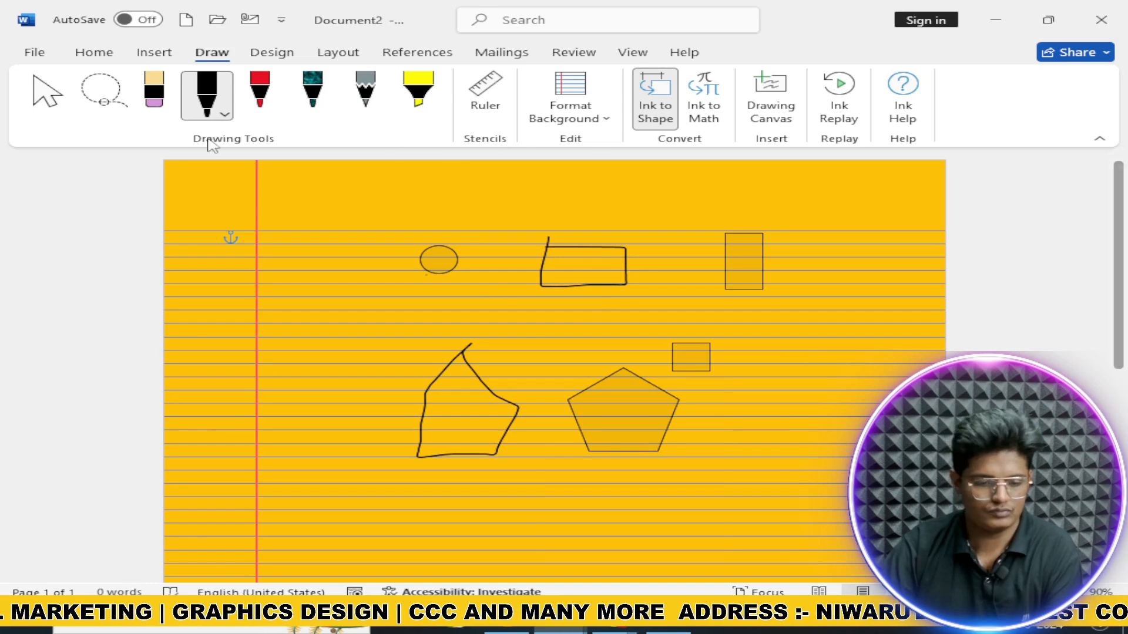
Step: Lasso-select and delete the ink rectangle and the tall upper-right rectangle
left_click(89, 101)
left_click_drag(806, 281, 819, 227)
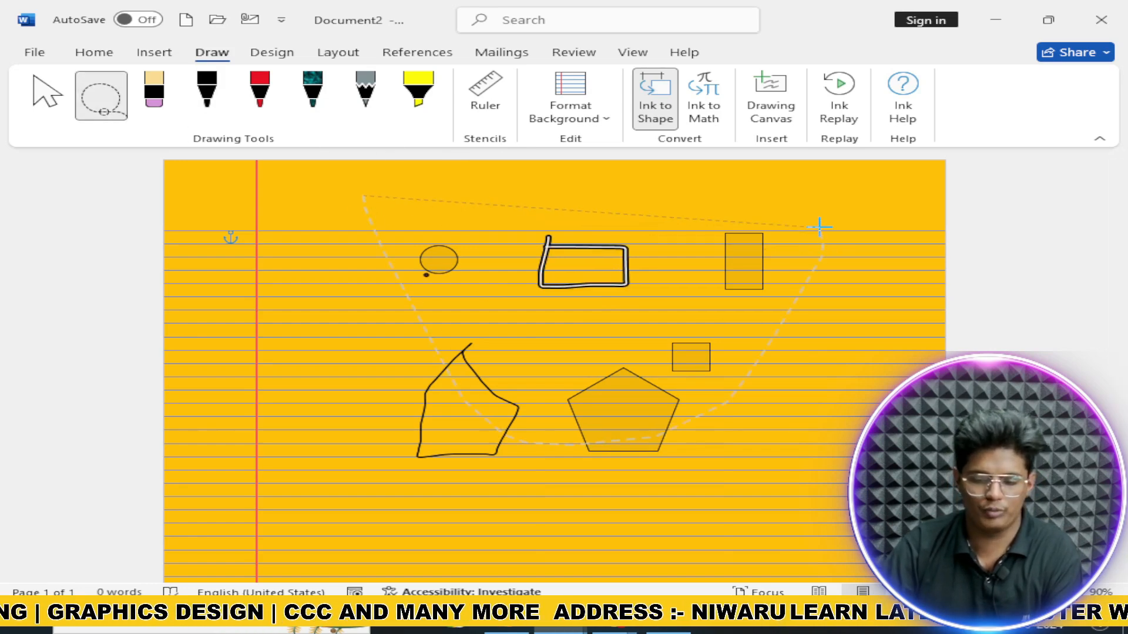
key("Delete")
left_click_drag(376, 235, 508, 443)
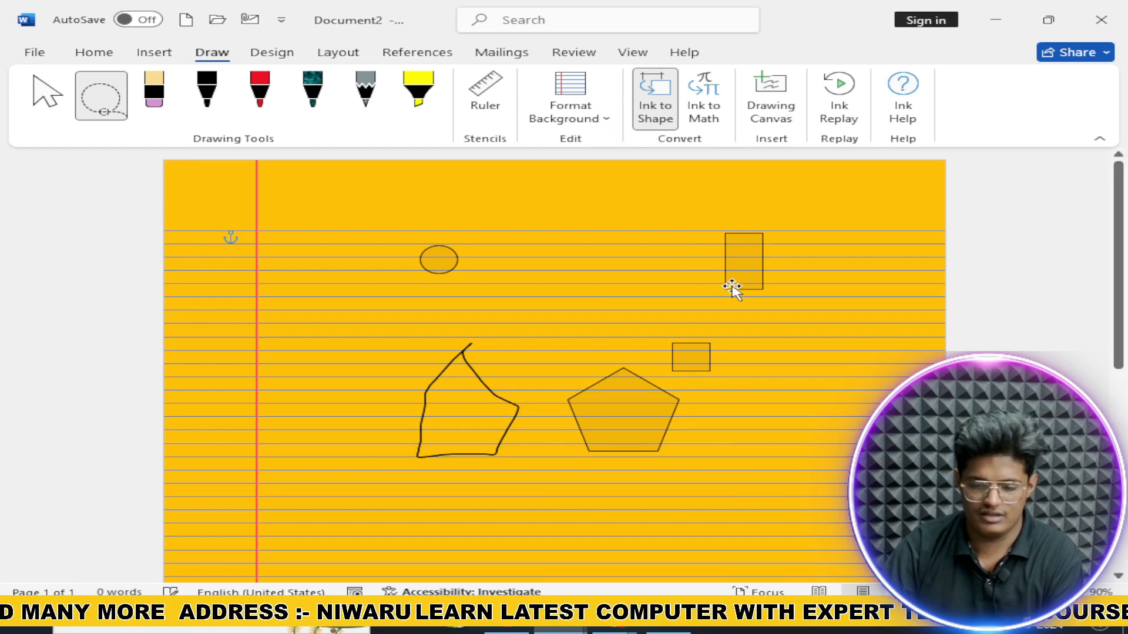
key("Delete")
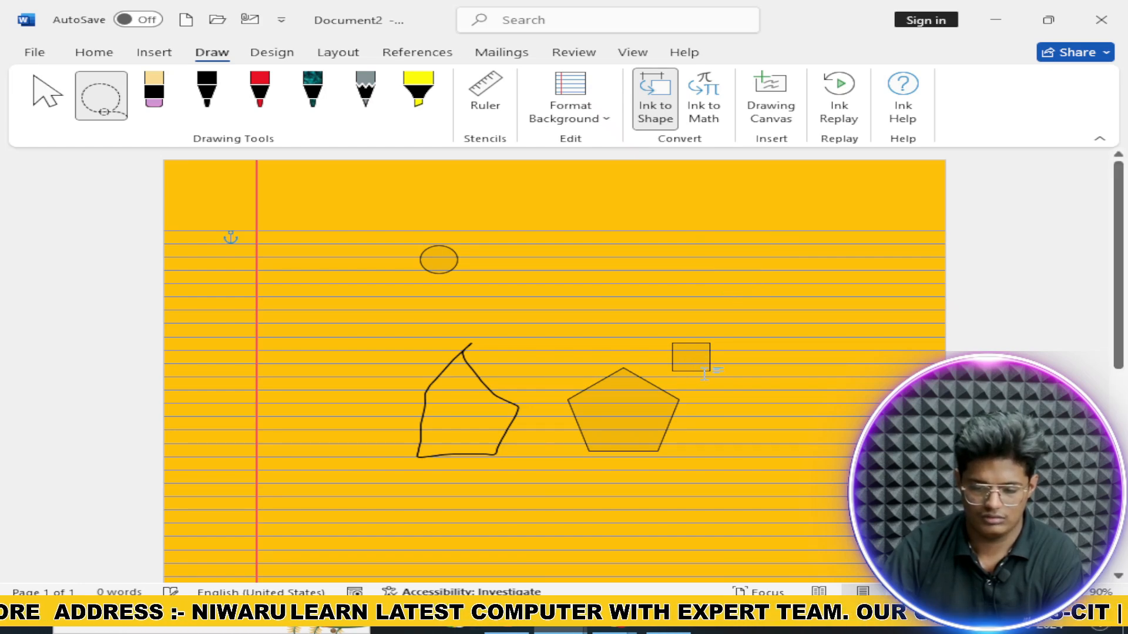
Step: Delete the small square, the pentagon, the hand-drawn house and the small circle
key("Delete")
left_click(678, 395)
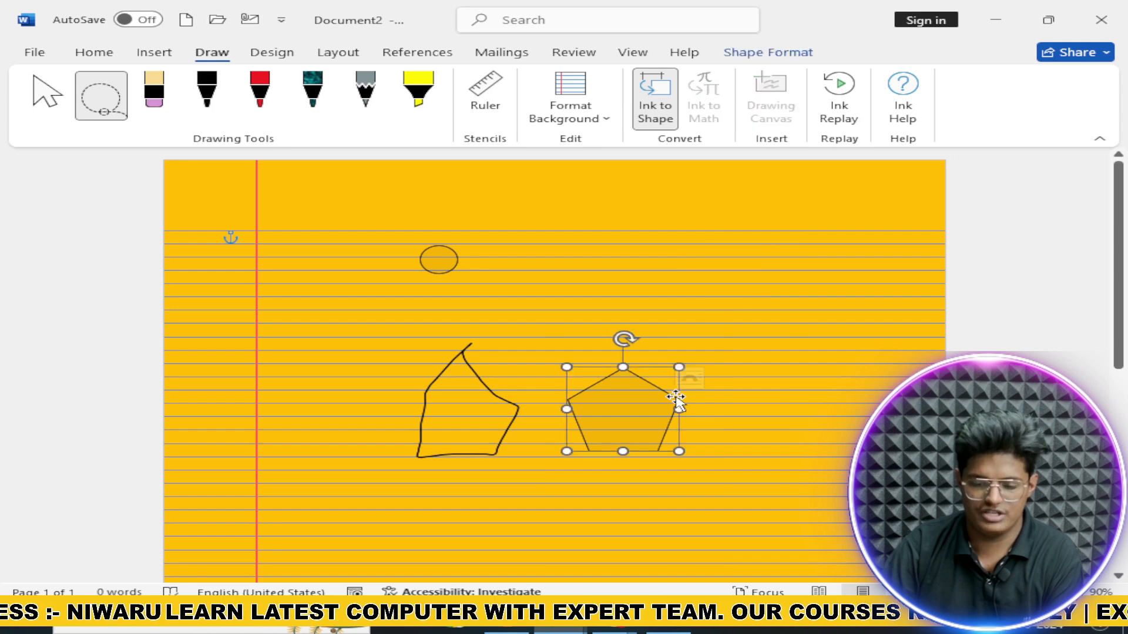
key("Delete")
left_click(502, 427)
key("Delete")
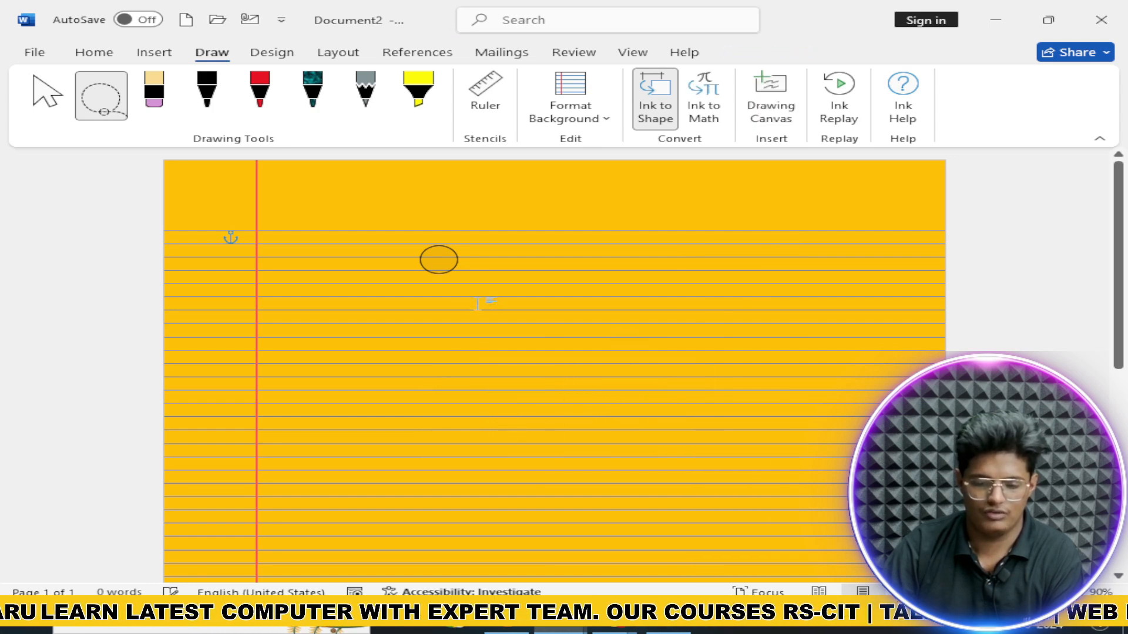
left_click(455, 270)
key("Delete")
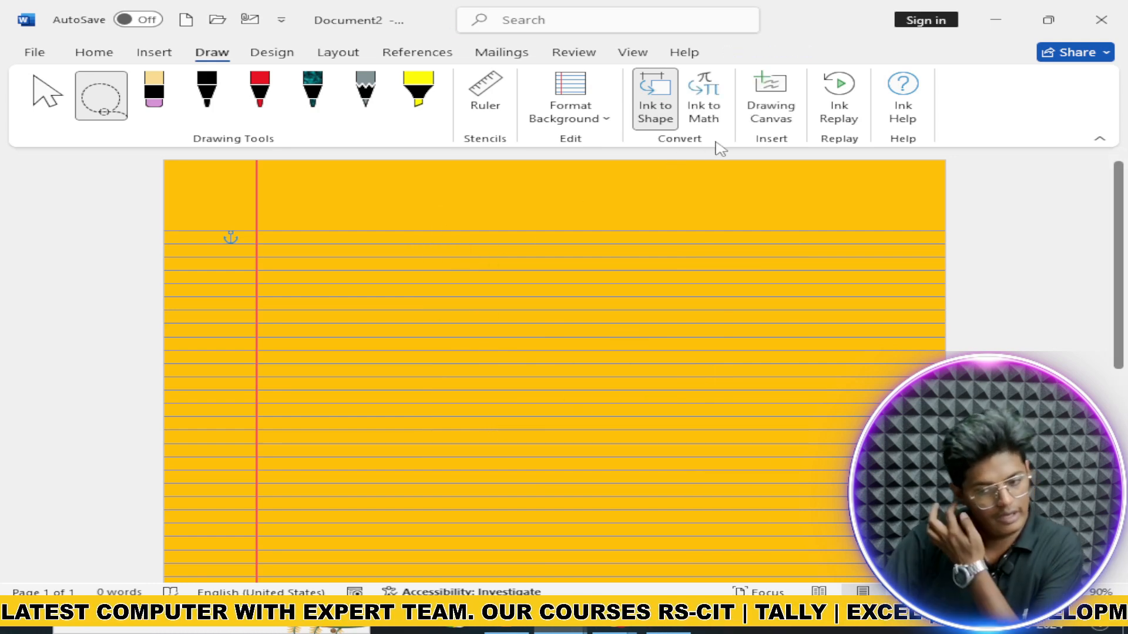
left_click(710, 120)
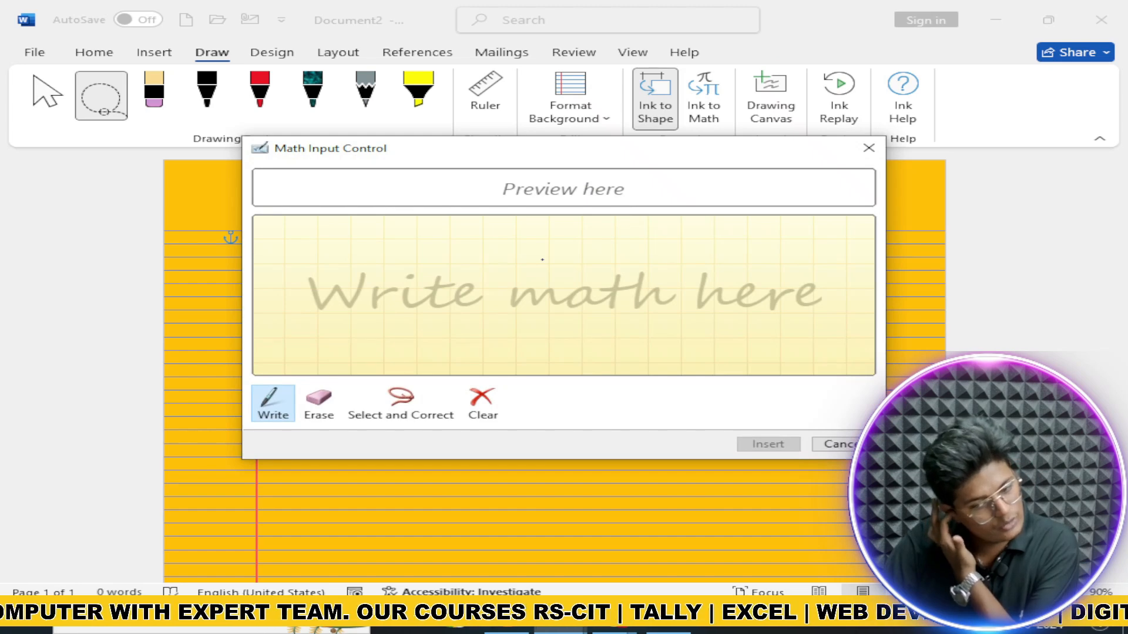
left_click(543, 259)
left_click_drag(317, 245, 376, 278)
mouse_move(432, 241)
left_mouse_down()
mouse_move(440, 257)
mouse_move(478, 266)
left_mouse_up()
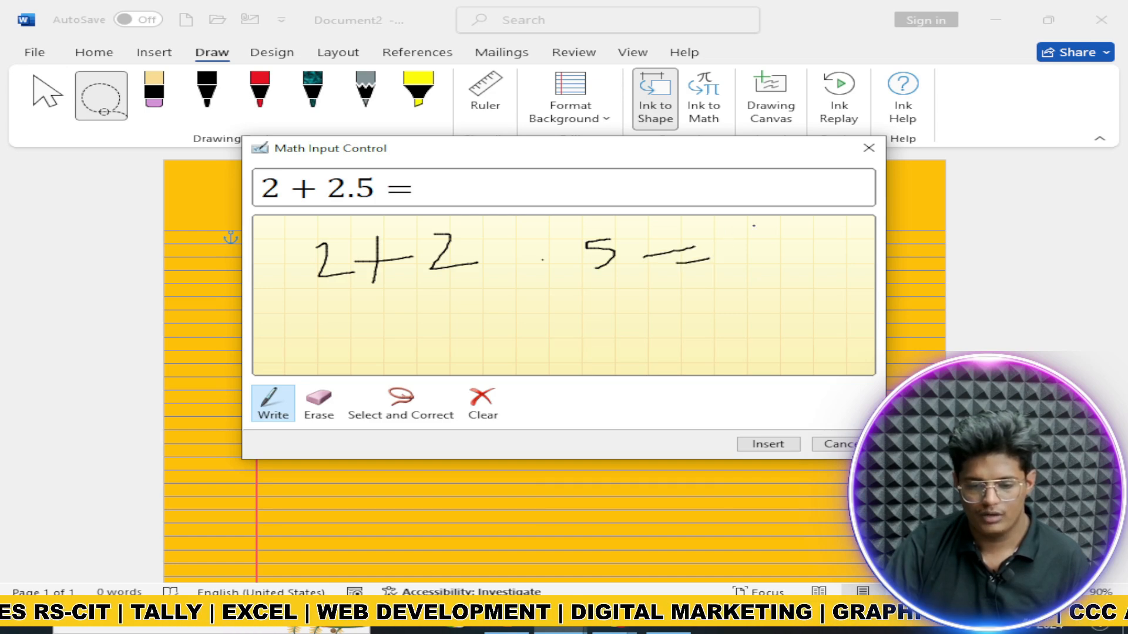
left_click_drag(736, 224, 748, 224)
mouse_move(731, 217)
left_mouse_down()
mouse_move(749, 223)
mouse_move(743, 256)
left_mouse_up()
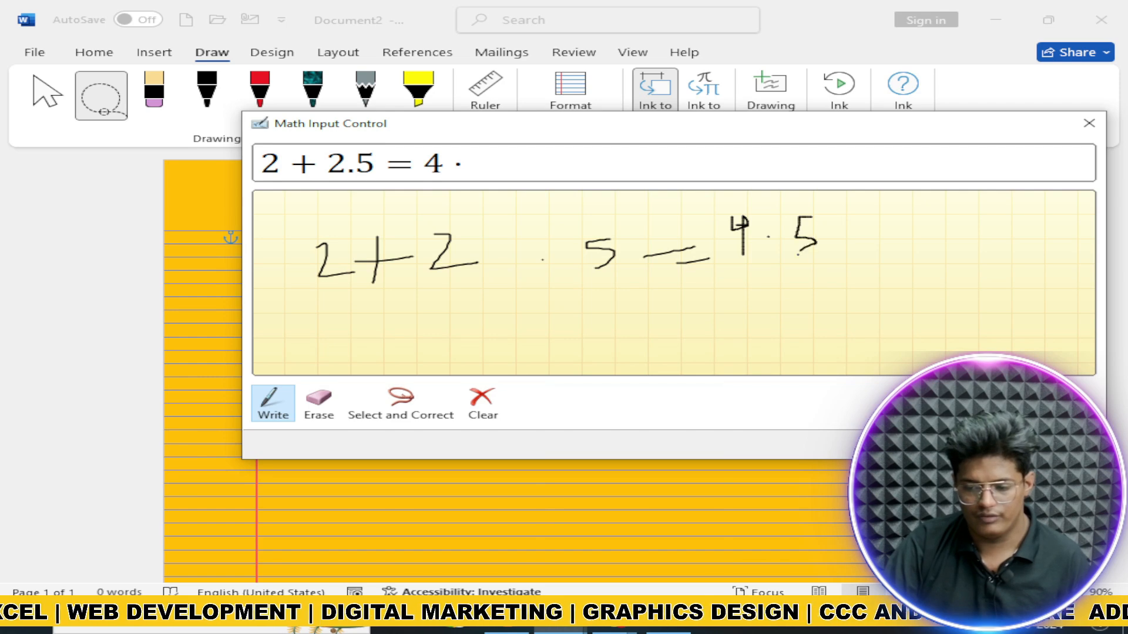
left_click(976, 445)
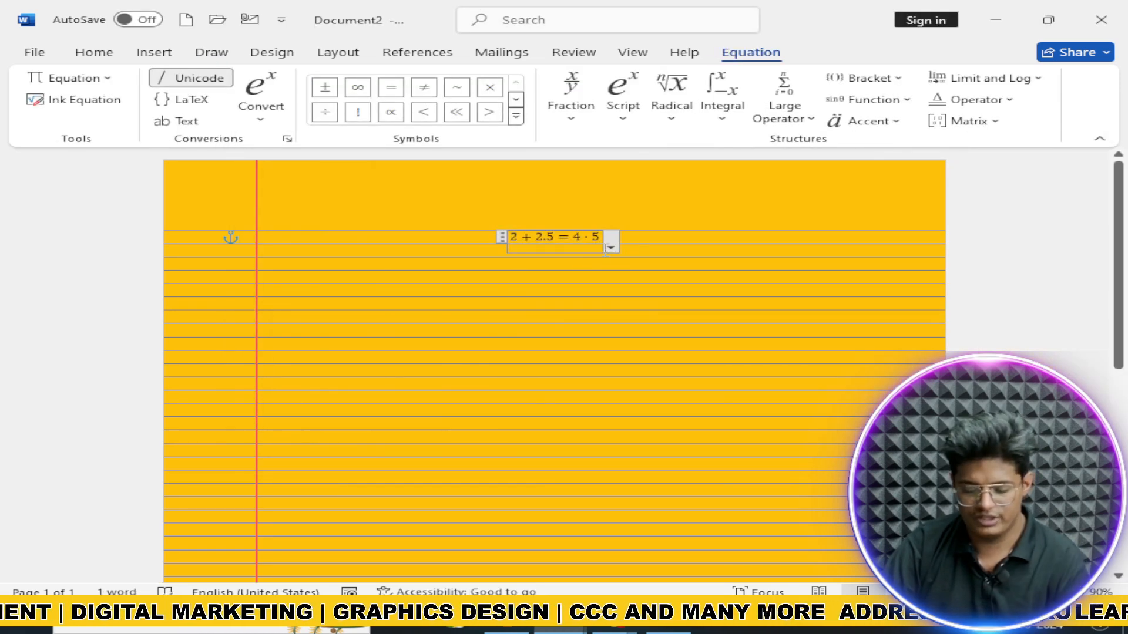
key("BackSpace")
key("ctrl+a")
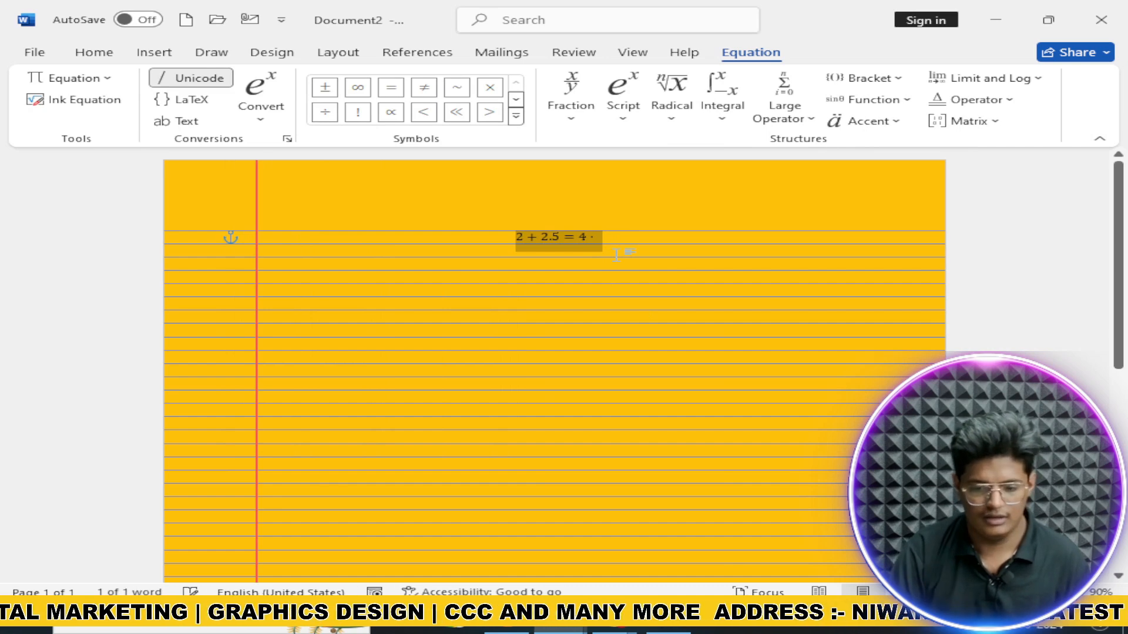
key("BackSpace")
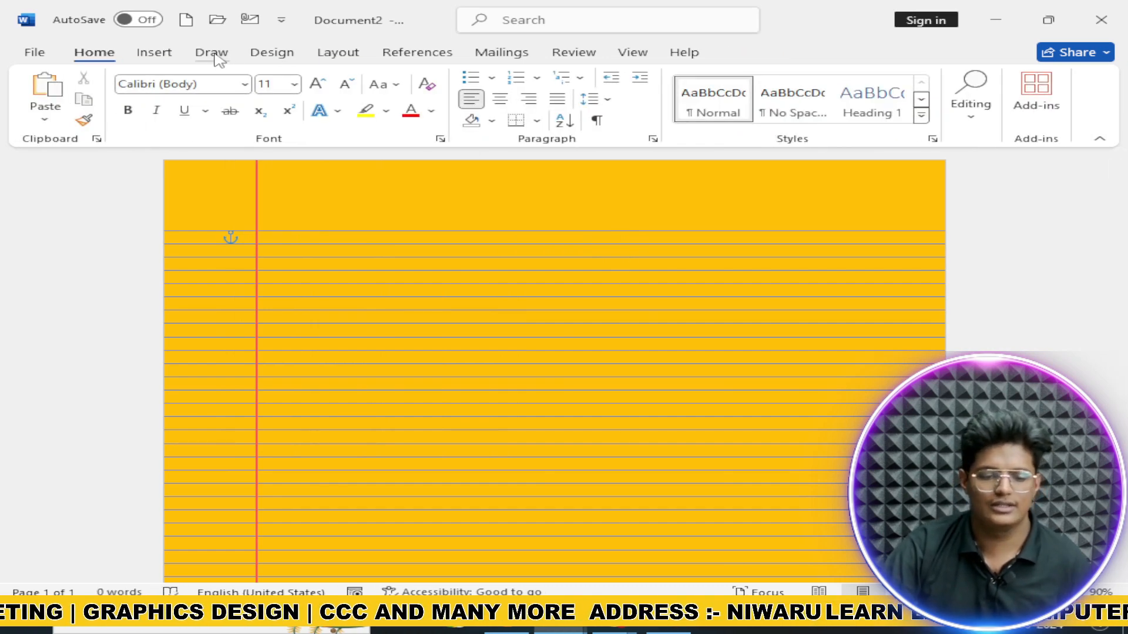
Step: Insert a drawing canvas from Draw, delete it, and show the Design tab
left_click(213, 54)
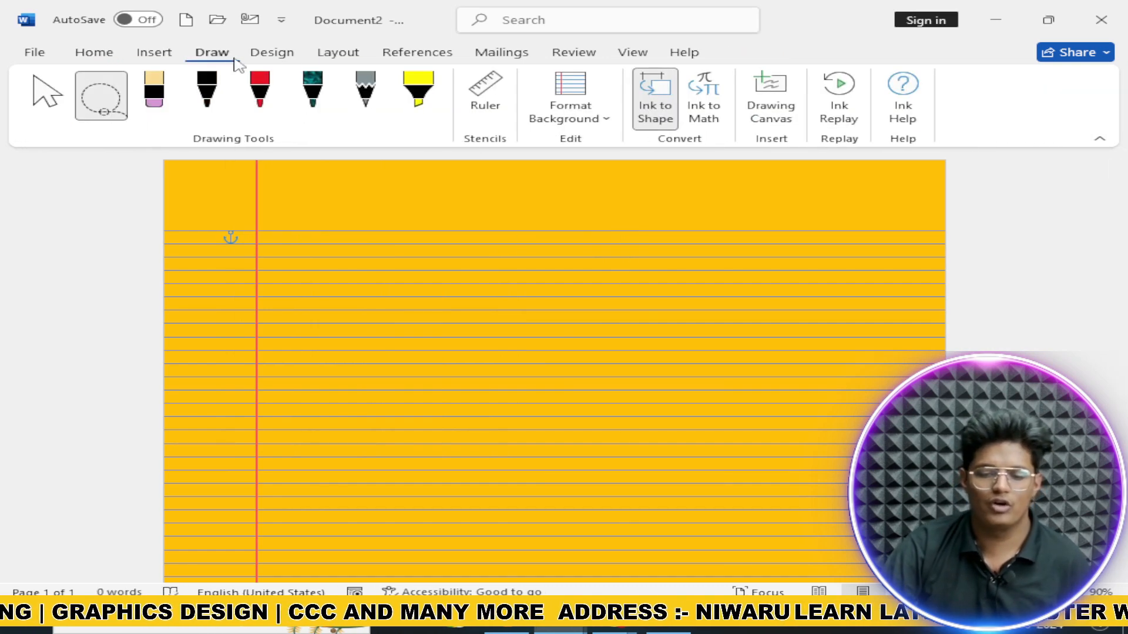
left_click(786, 123)
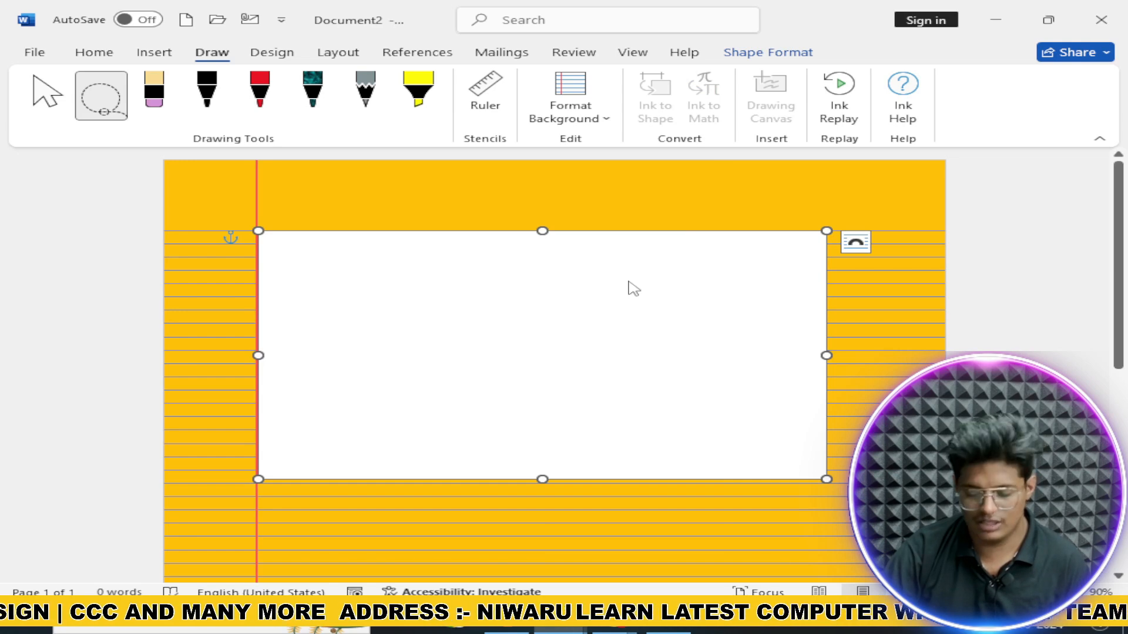
key("Delete")
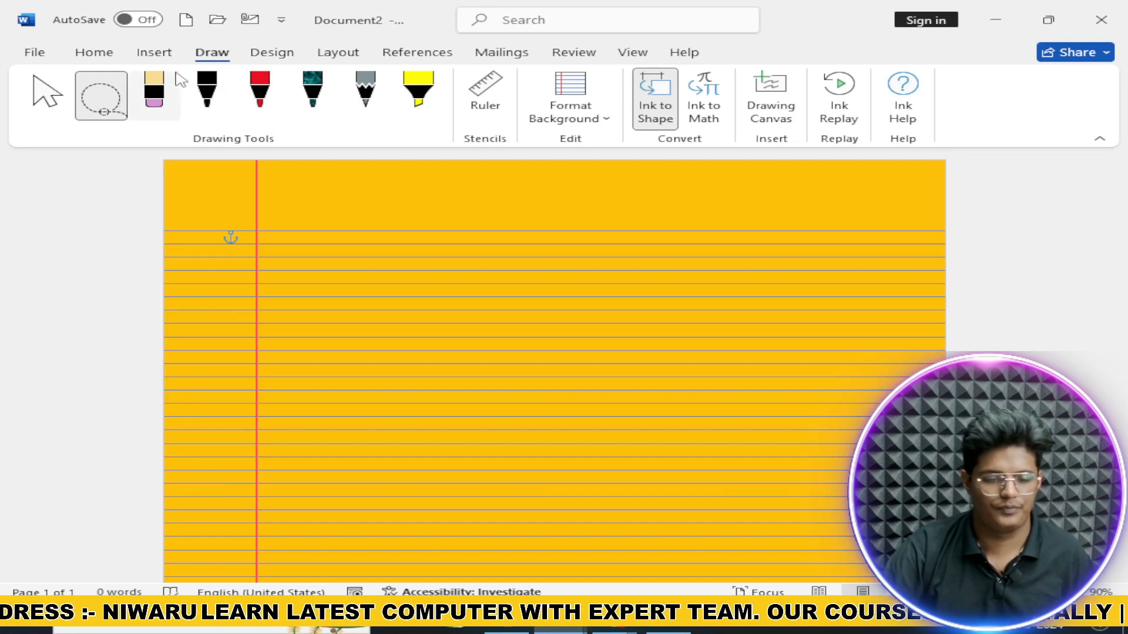
left_click(278, 57)
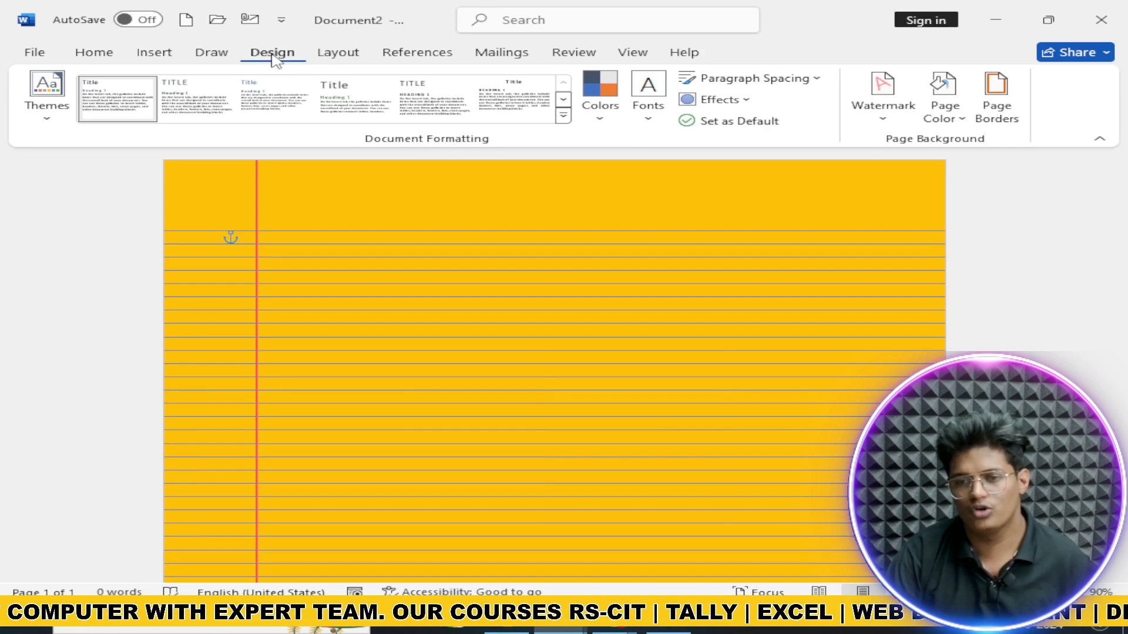
Step: Apply the Mesh theme and the style set with teal titles
left_click(44, 97)
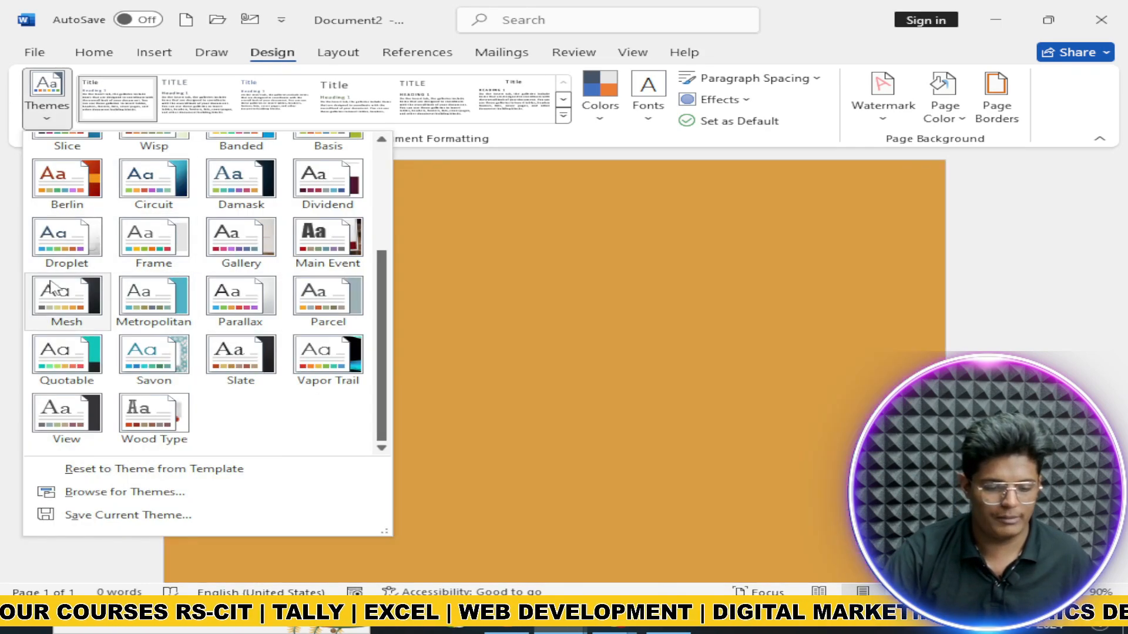
left_click(79, 301)
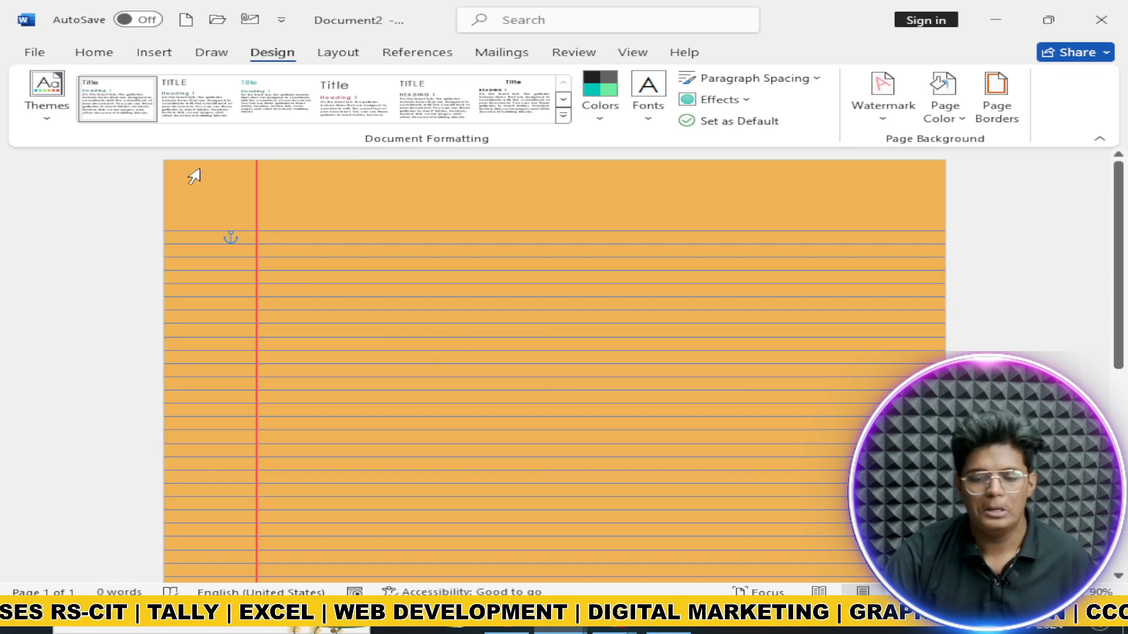
left_click(563, 116)
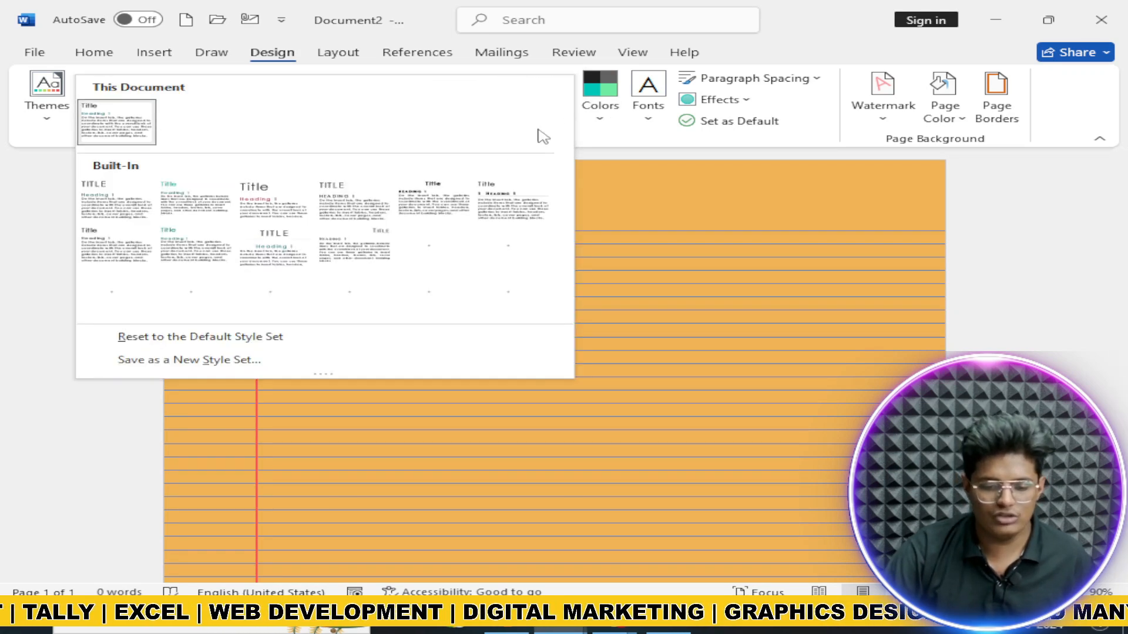
left_click(205, 281)
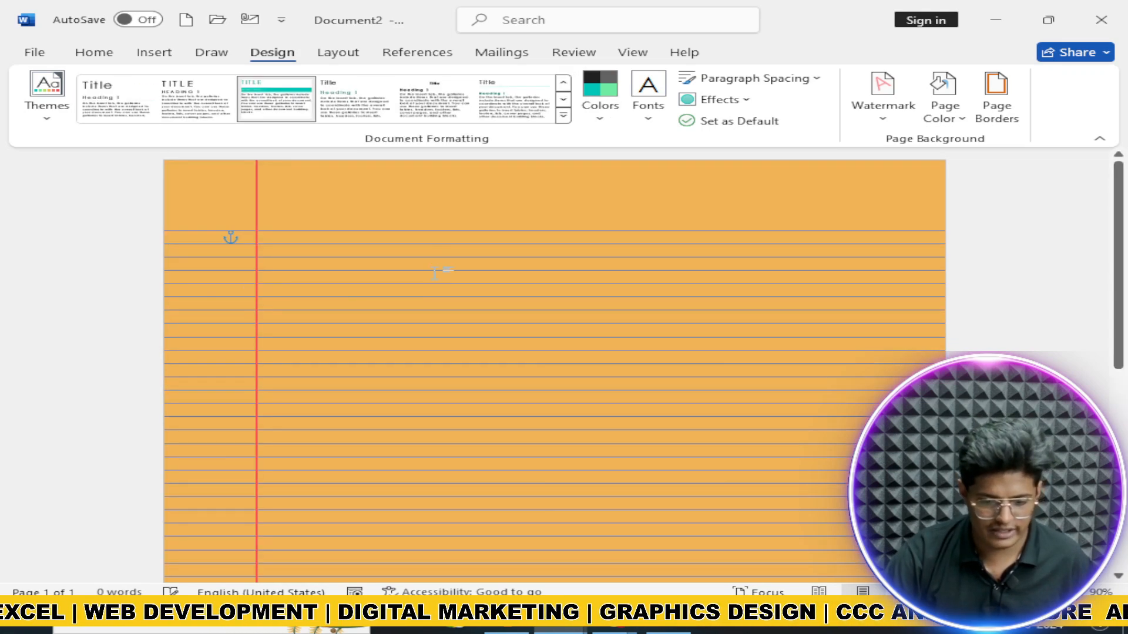
Step: Type a person's full name plus 'aaroh copmputer' on the first line, then select the name
type("kjgdflkgj")
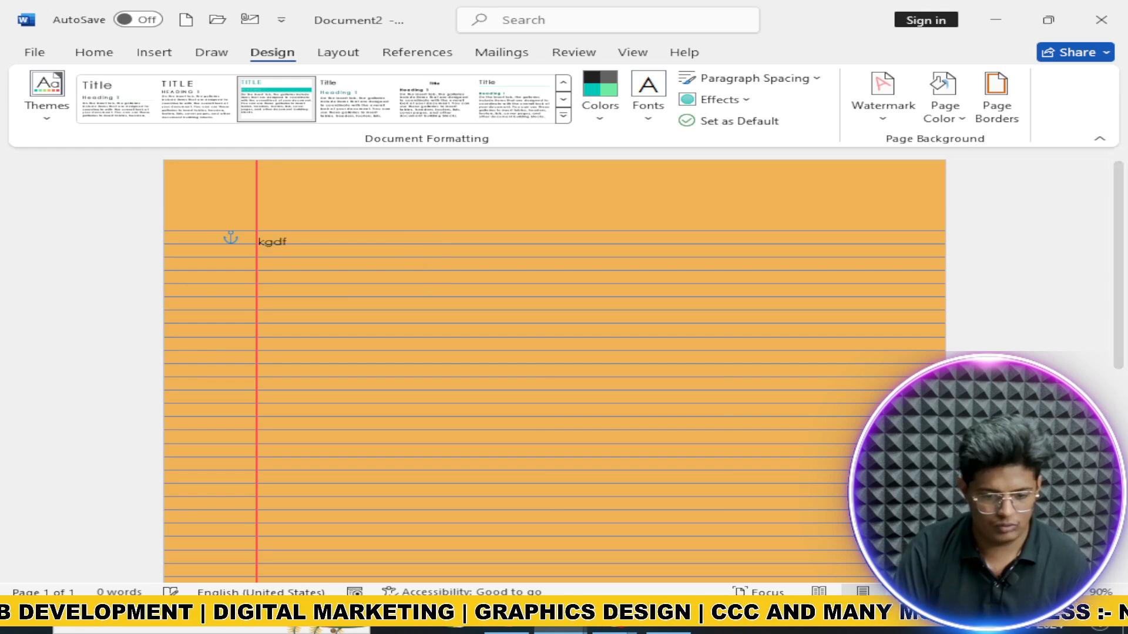
key("ctrl+z")
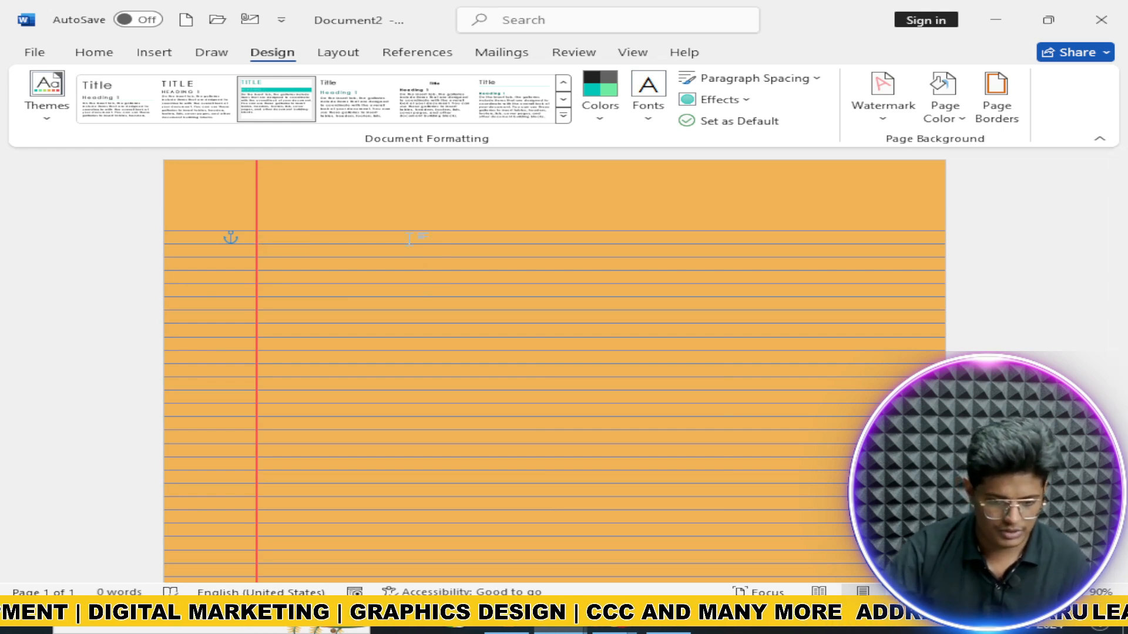
double_click(266, 251)
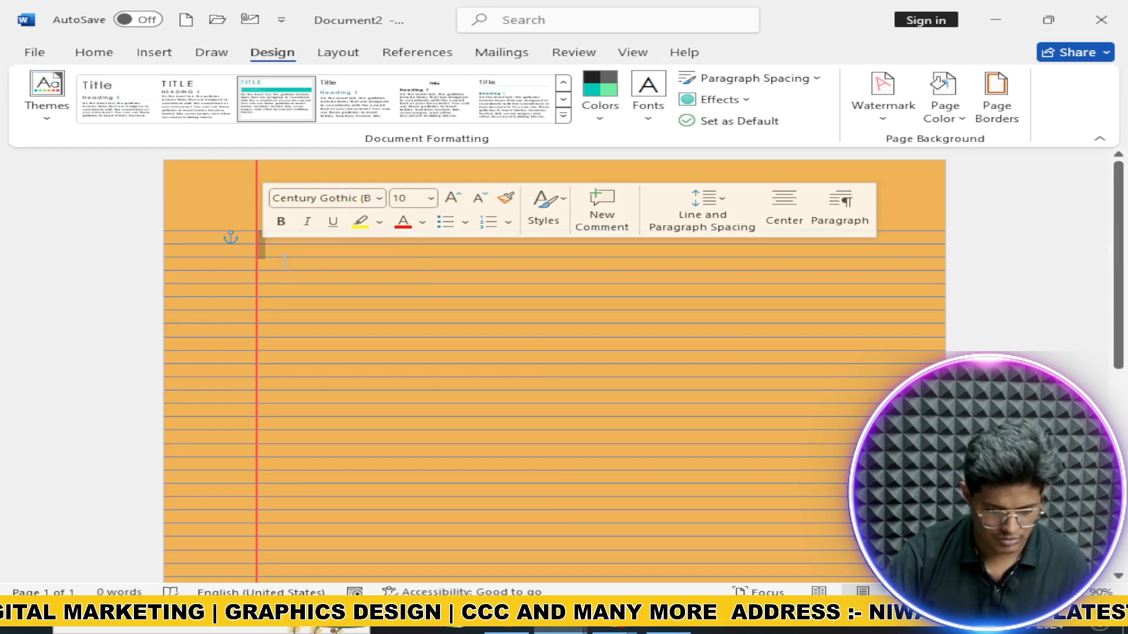
left_click(266, 251)
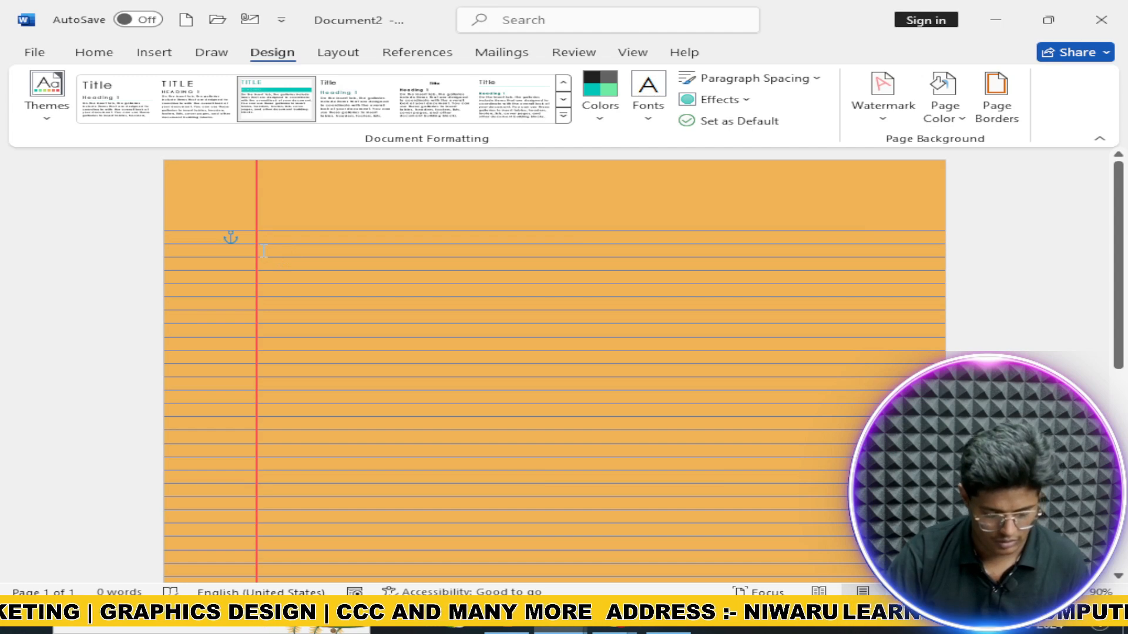
type("ayus")
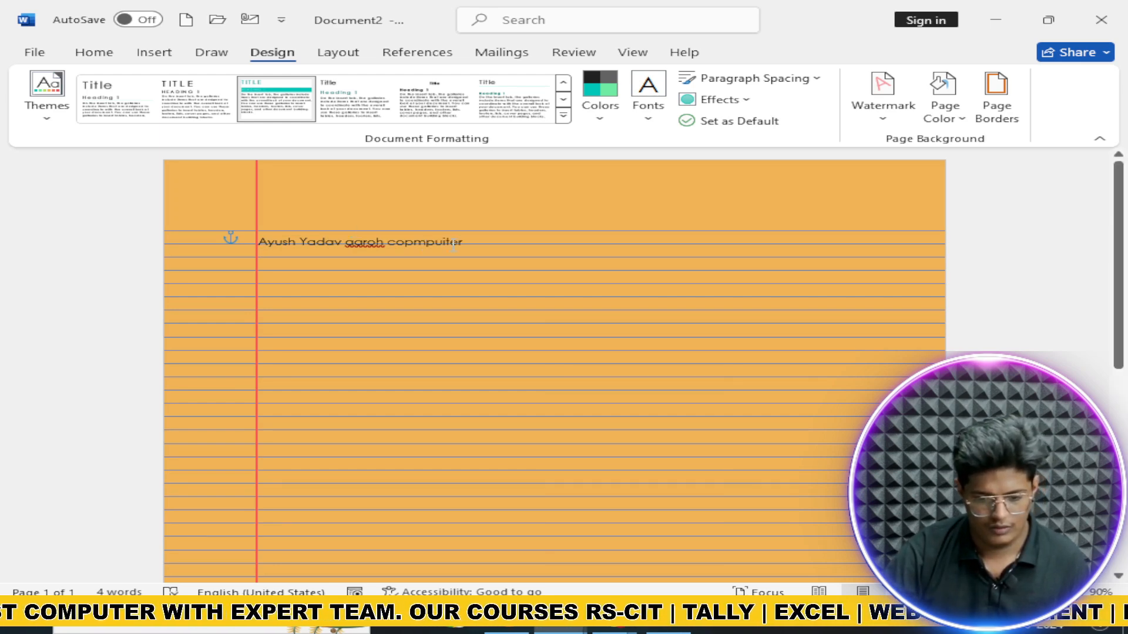
key("BackSpace")
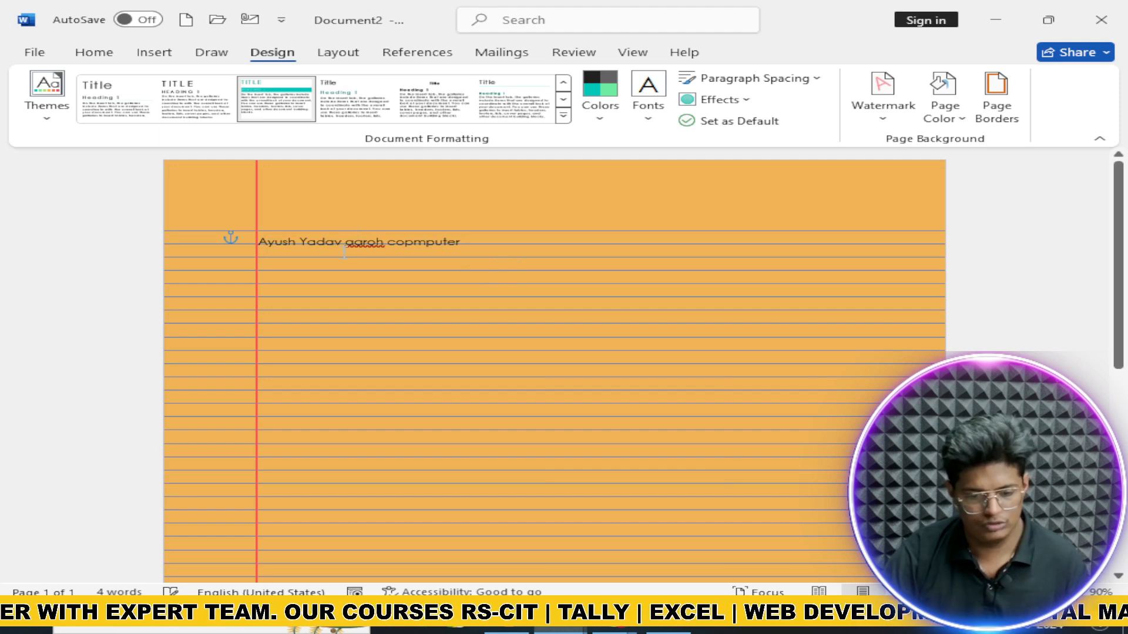
left_click_drag(229, 237, 340, 240)
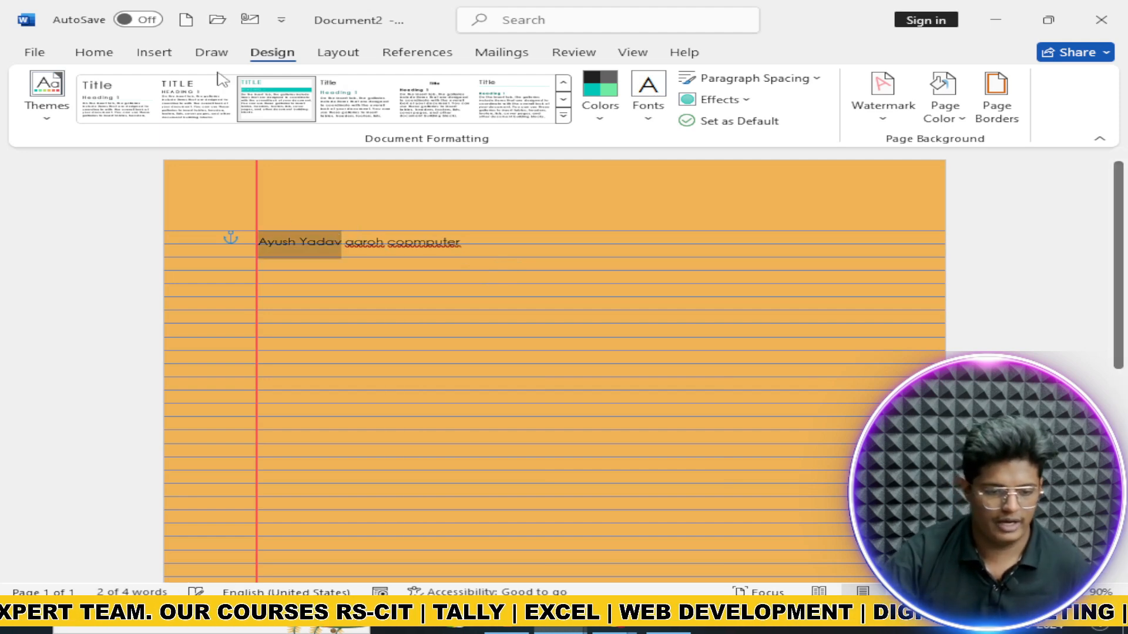
Step: Style the name as Heading 1 and remove the 'aaroh copmputer' words after it
left_click(115, 52)
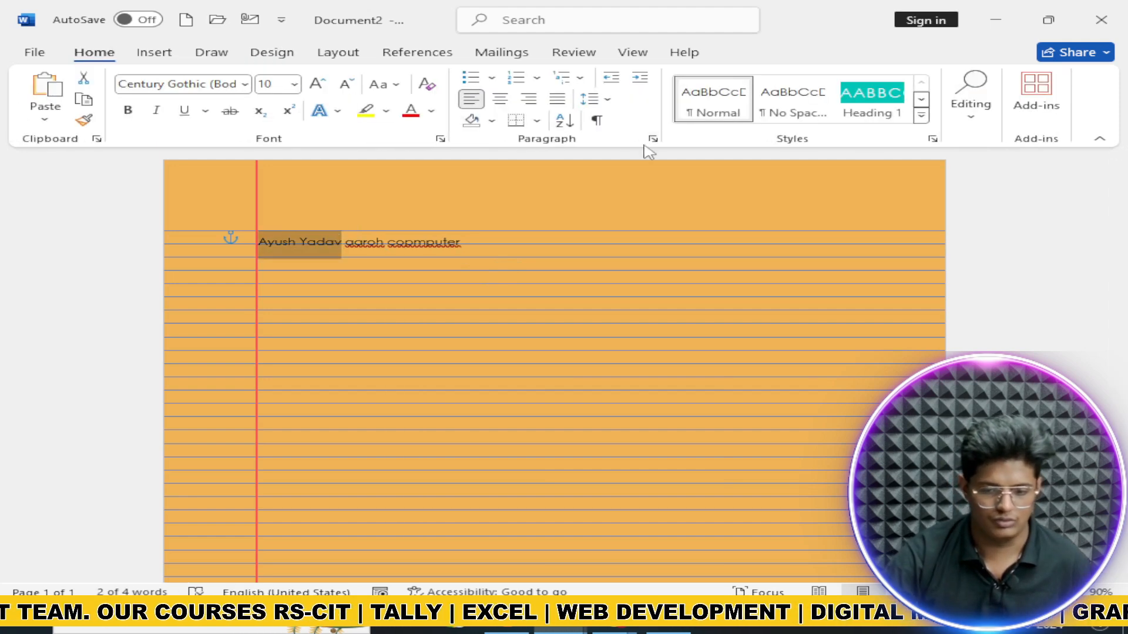
left_click(872, 100)
left_click_drag(374, 244, 484, 249)
key("ctrl+c")
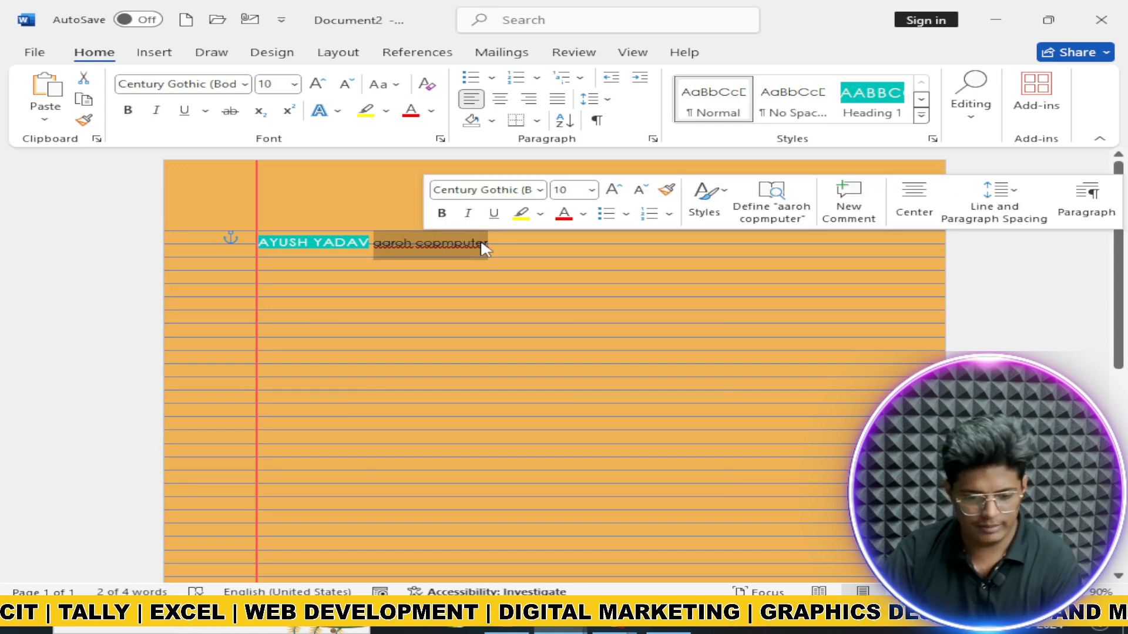
key("Delete")
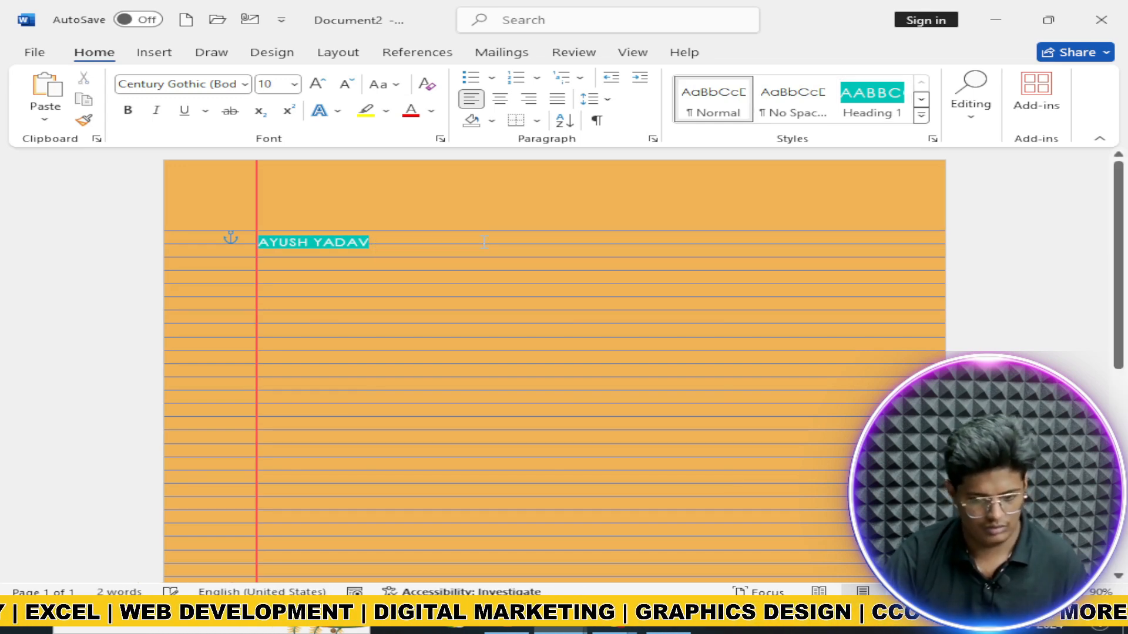
key("ctrl+z")
key("Delete")
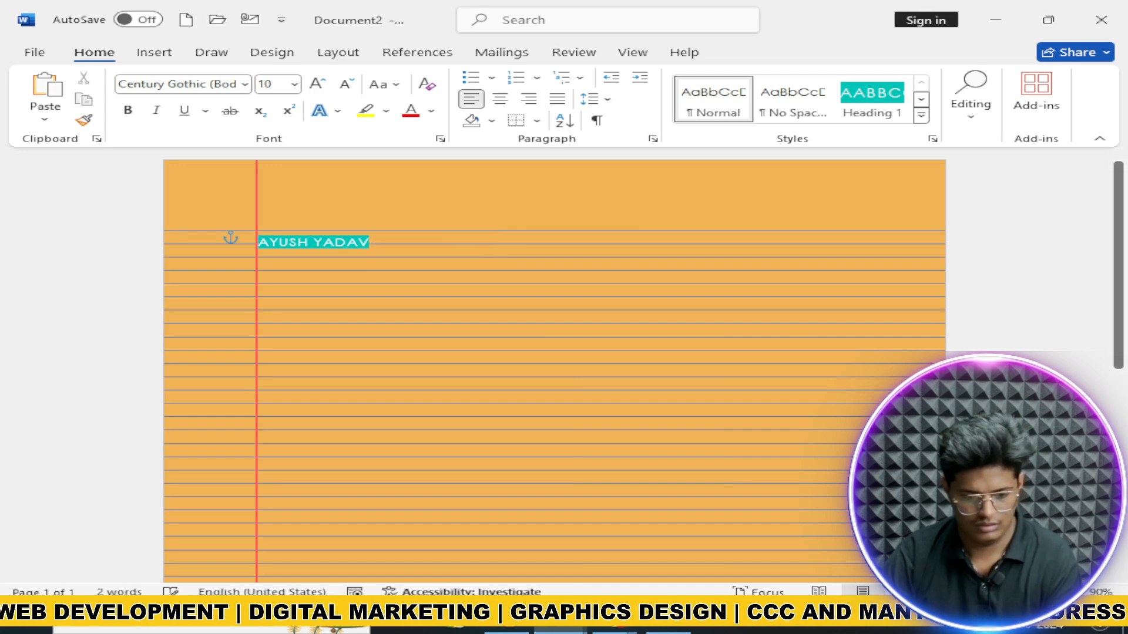
Step: Paste 'aaroh copmputer' below the name and give it the Title style
key("ctrl+v")
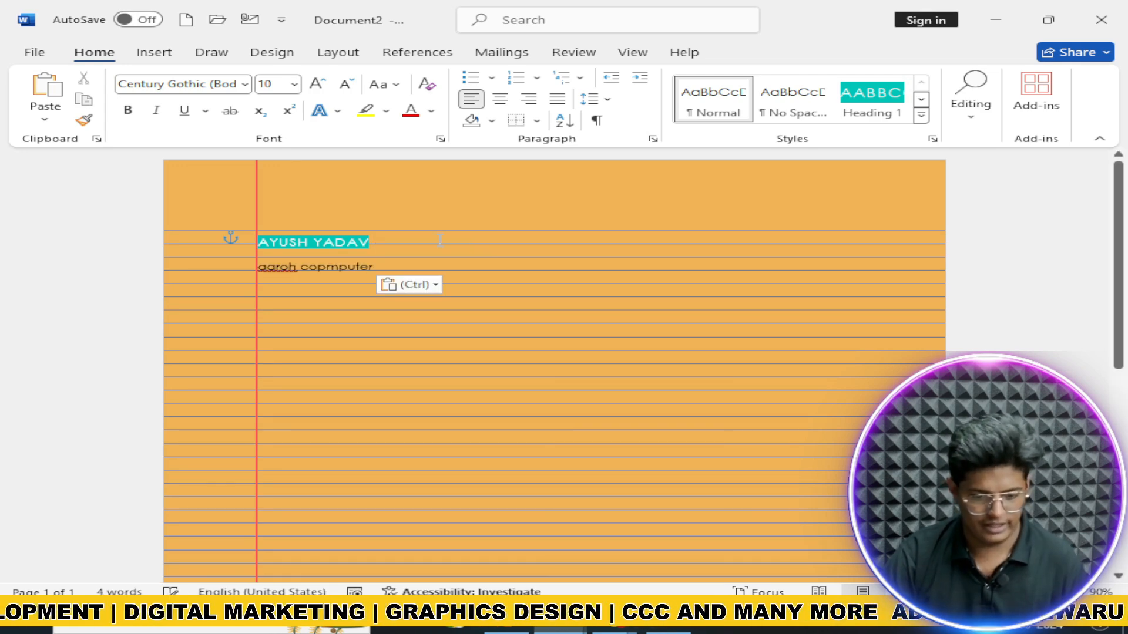
key("shift+Up")
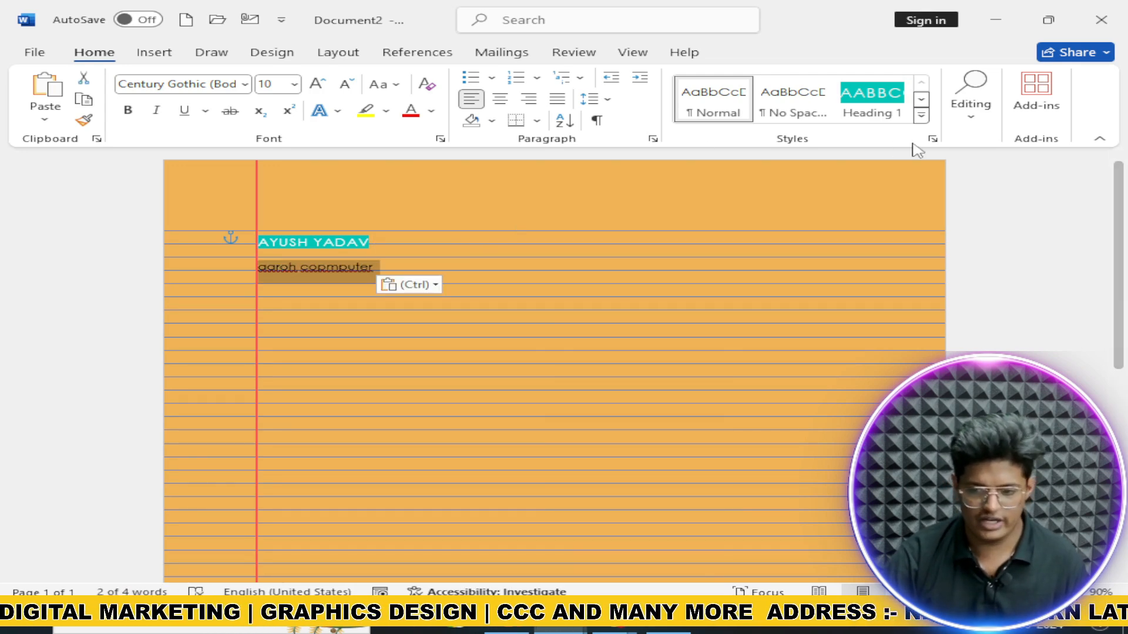
left_click(921, 115)
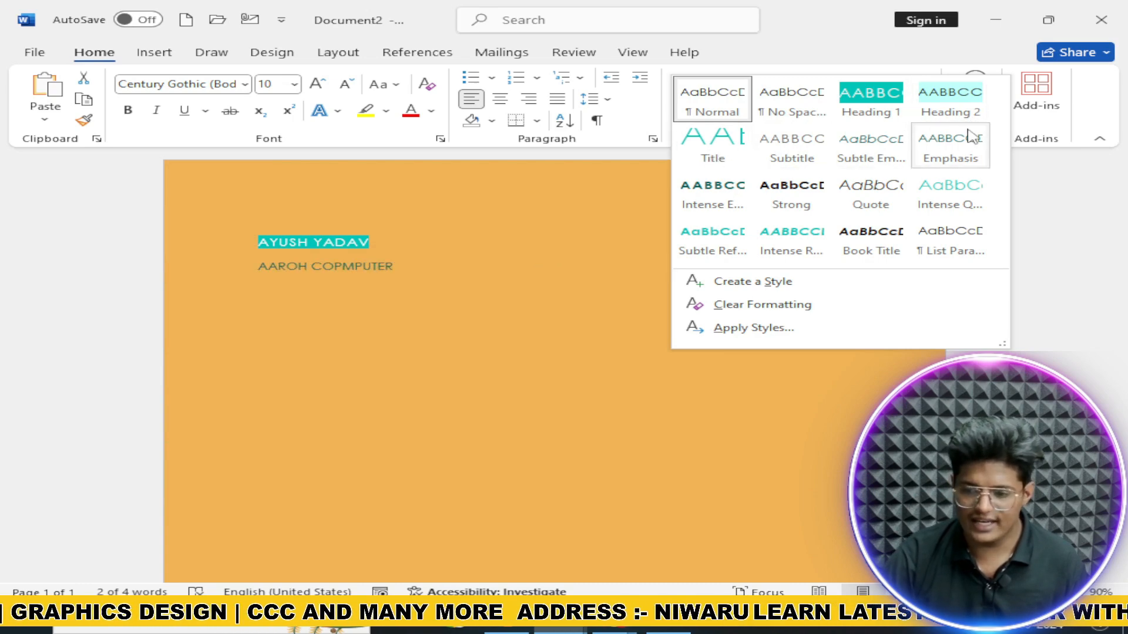
left_click(723, 159)
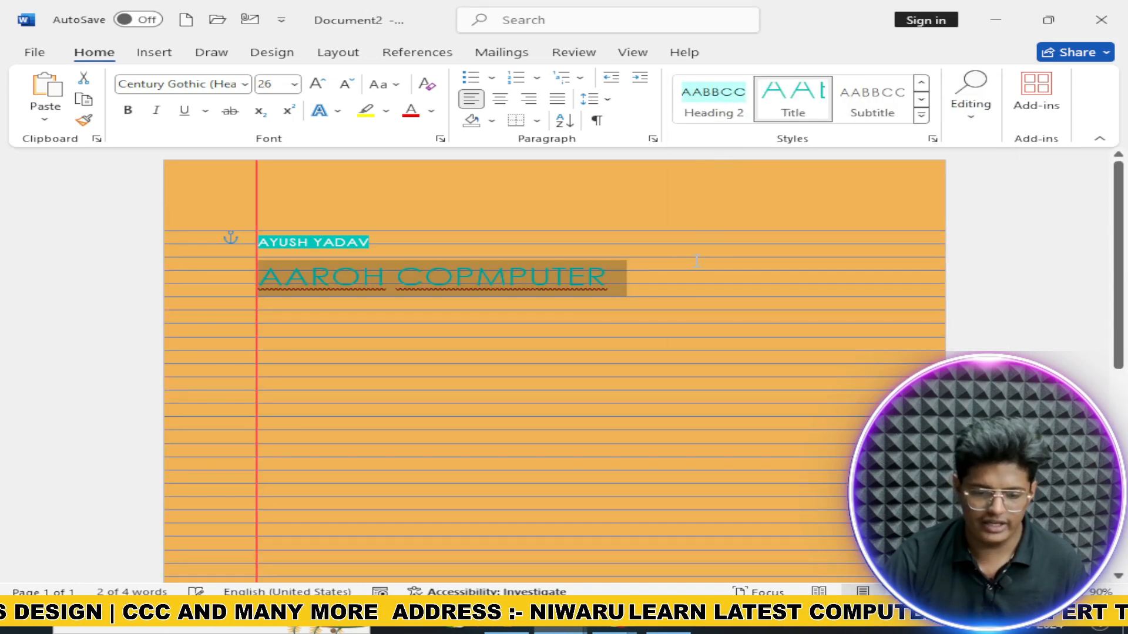
Step: Select and delete both typed lines, leaving the page empty, then show the Design options
left_click(593, 253)
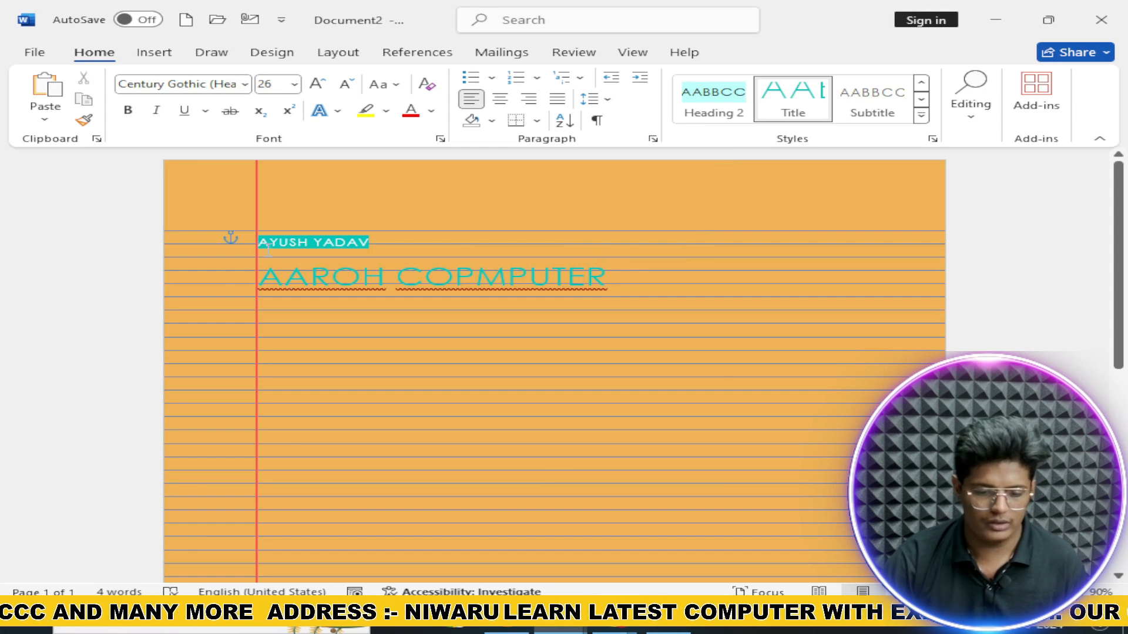
left_click_drag(259, 244, 308, 244)
left_click_drag(260, 280, 672, 282)
key("ctrl+a")
key("Delete")
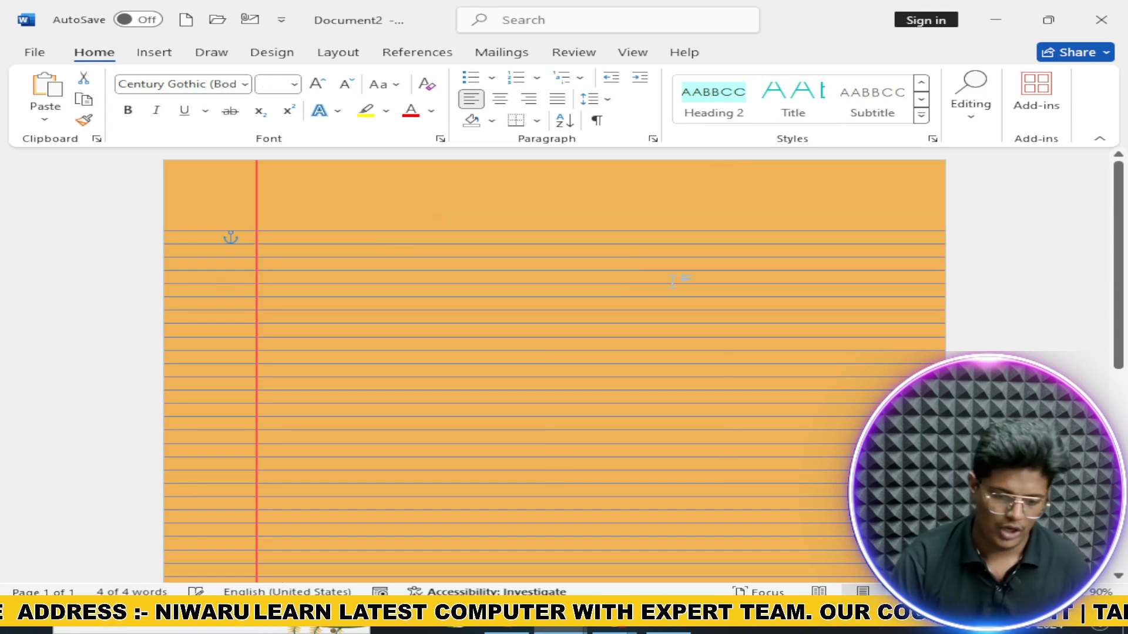
left_click(232, 52)
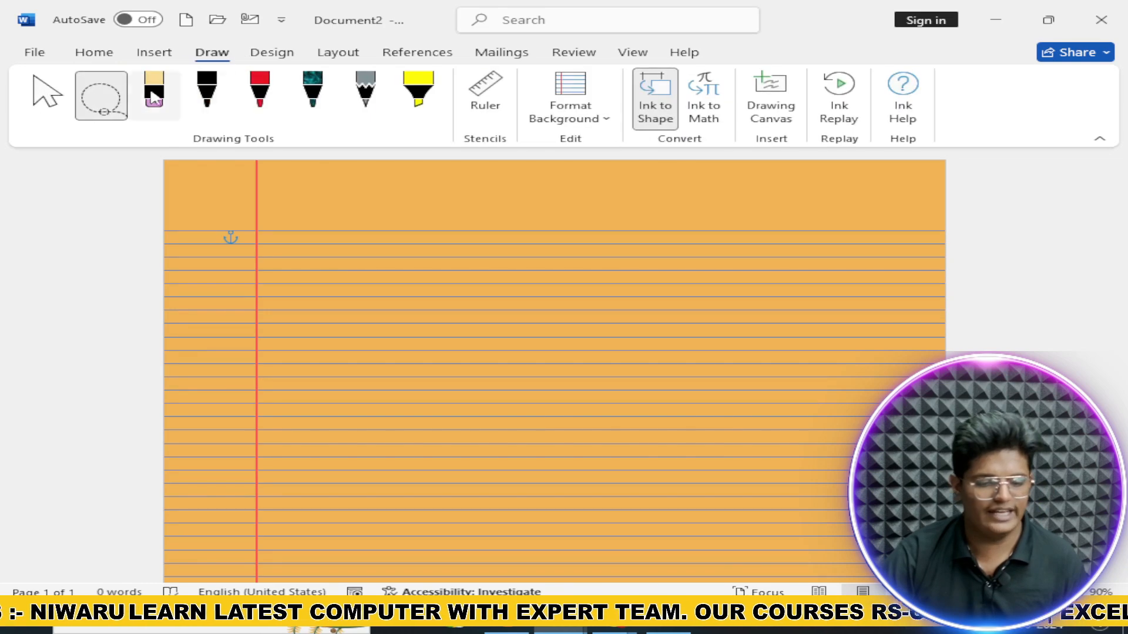
left_click(272, 52)
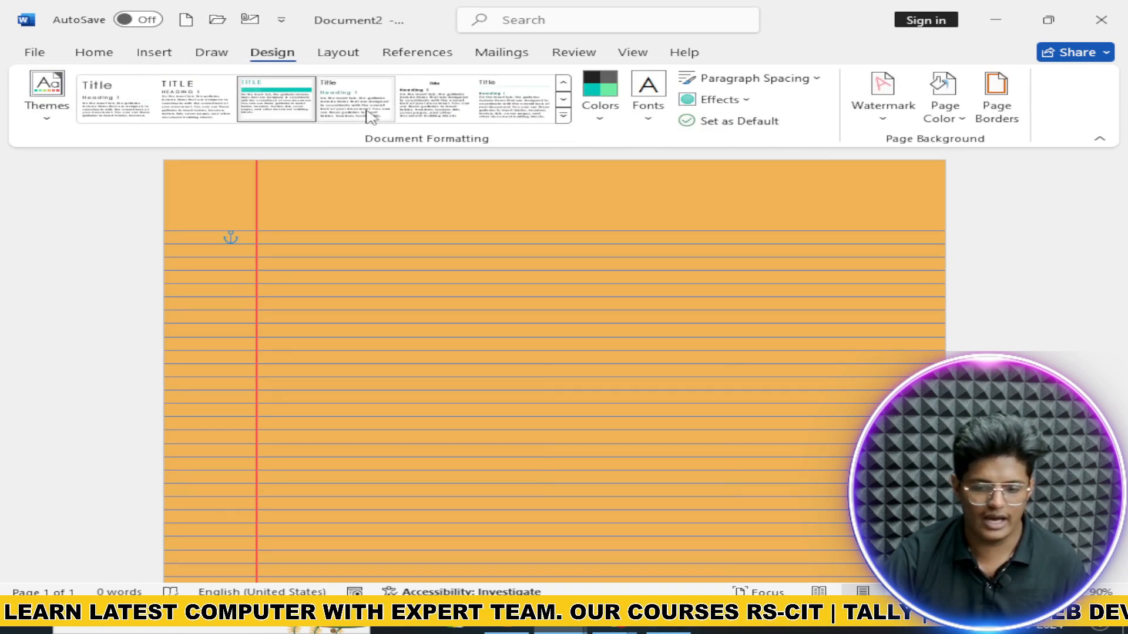
Step: Apply the Red colour scheme, type the AAROH heading, and apply Candara theme fonts
left_click(600, 97)
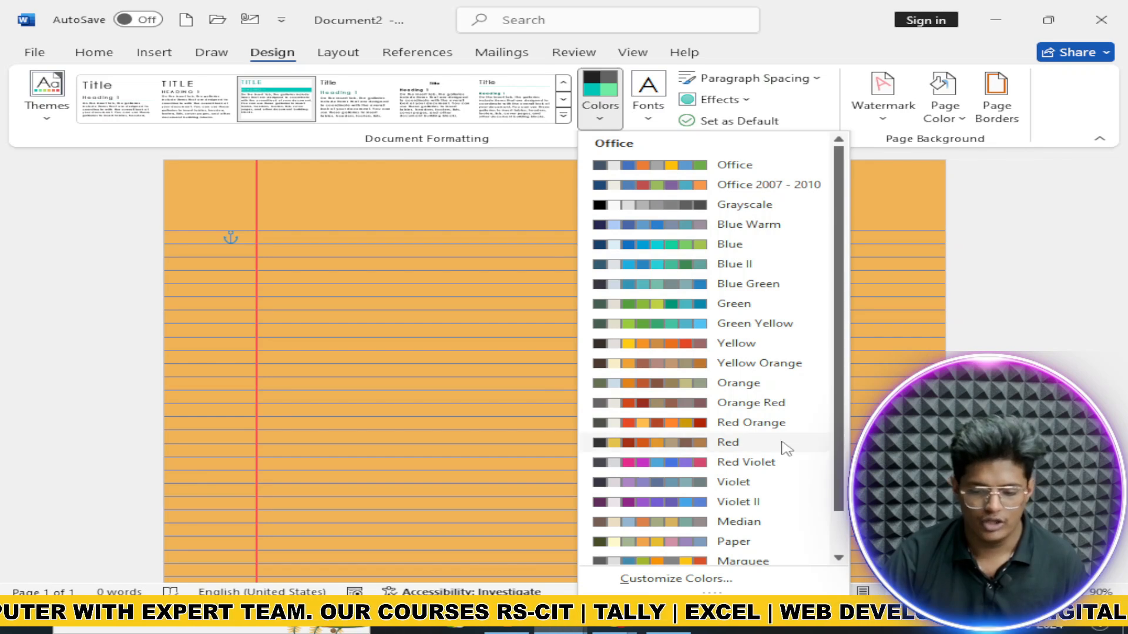
left_click(775, 443)
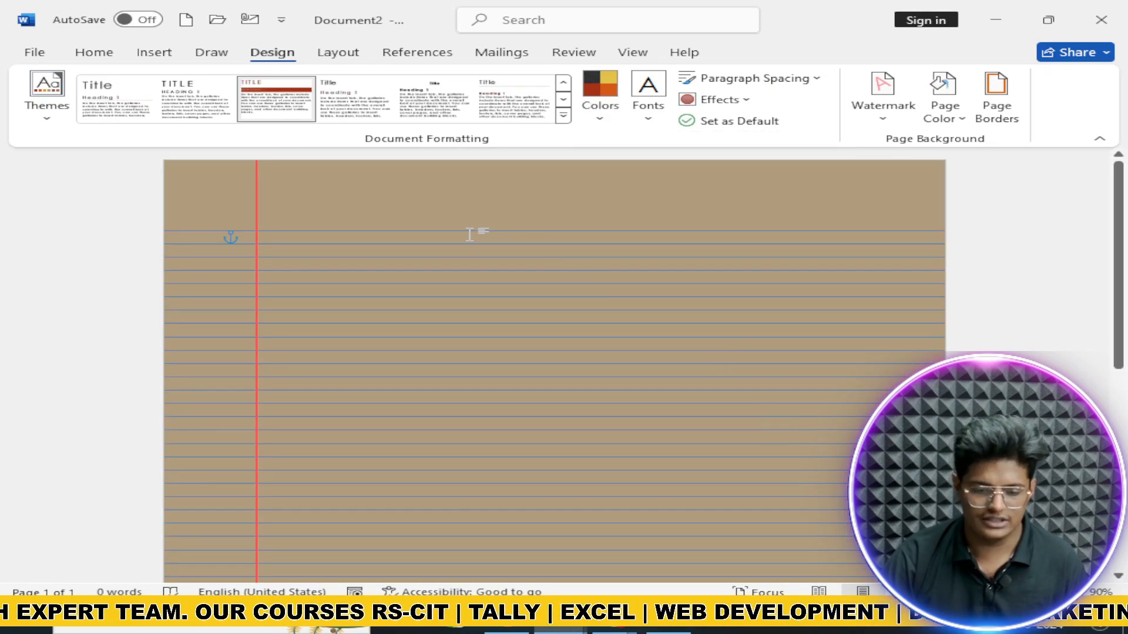
type("AAROH")
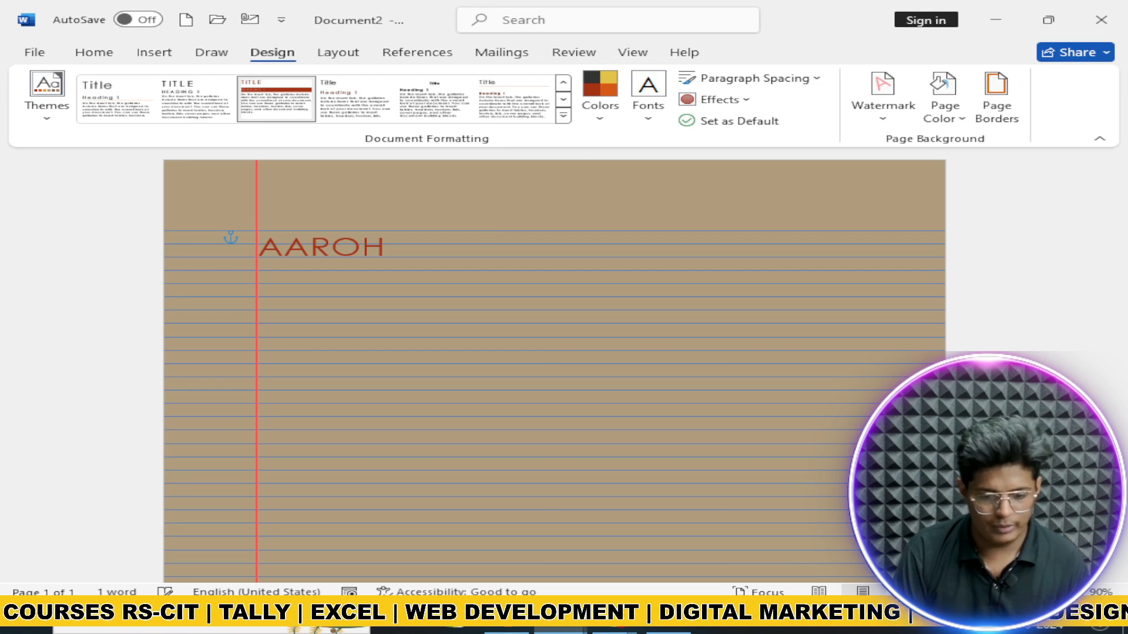
left_click(647, 94)
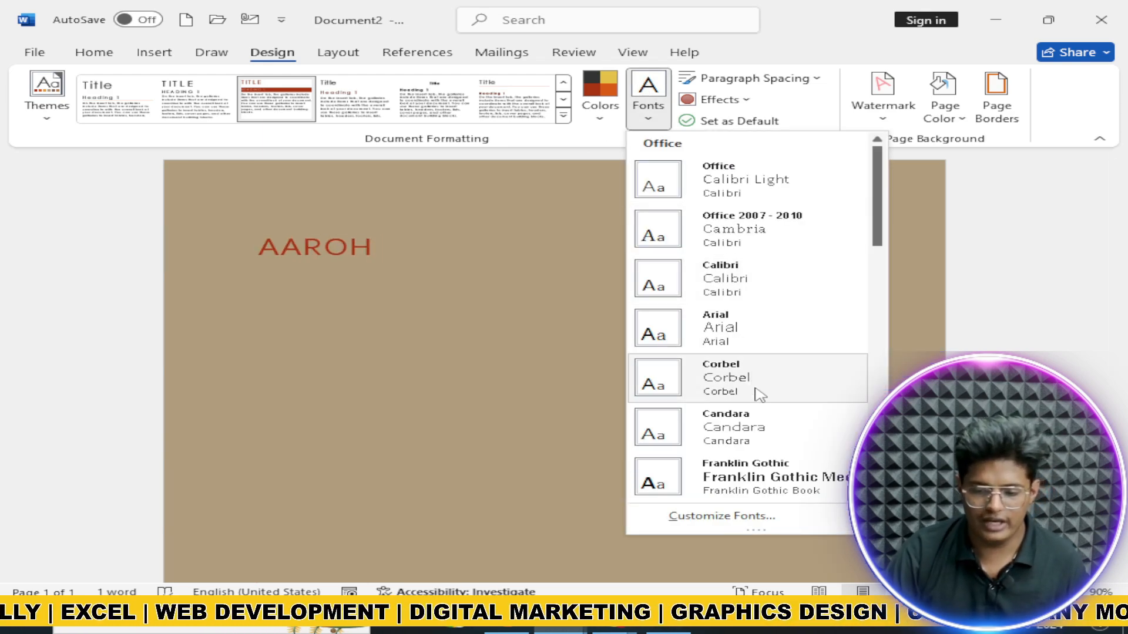
left_click(770, 434)
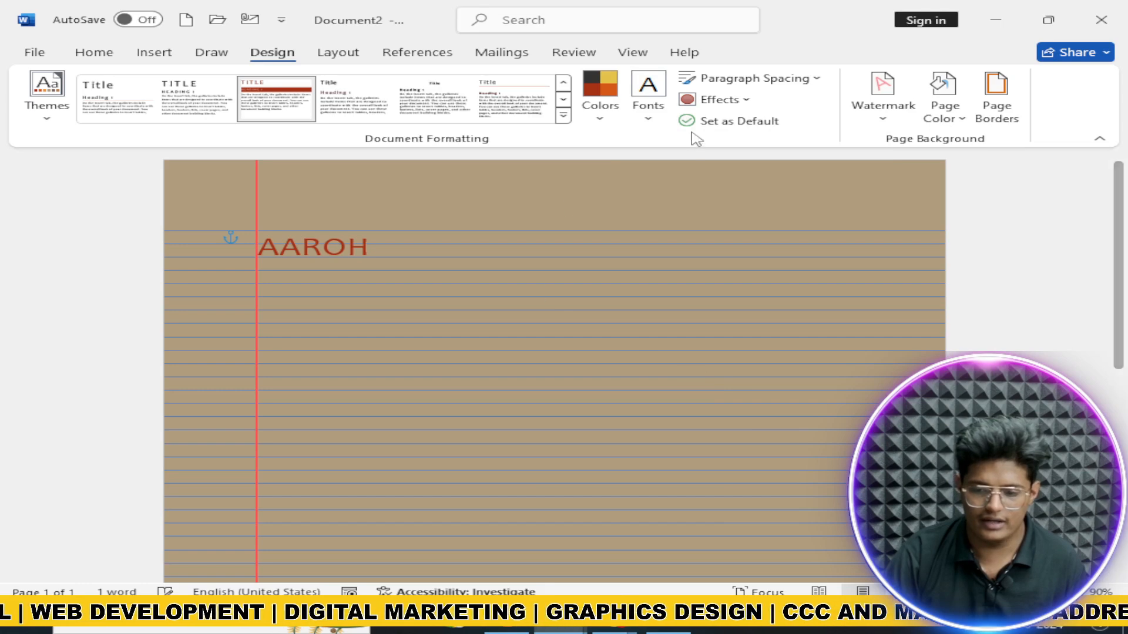
Step: Apply Open paragraph spacing and Glow Edge effects, declining to set them as default
left_click(739, 81)
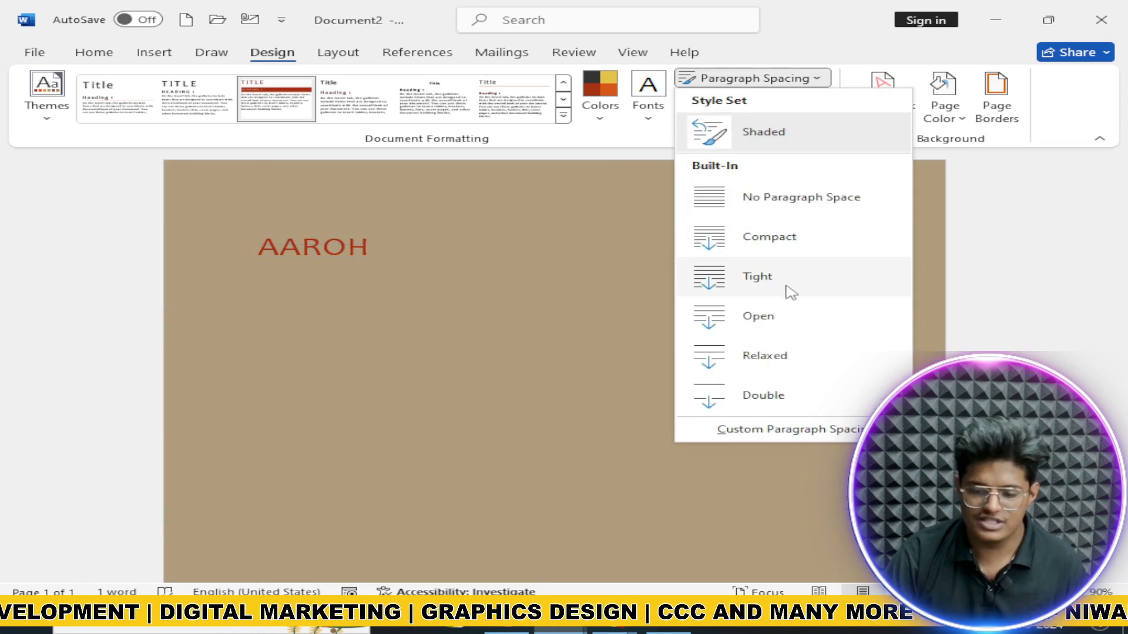
left_click(765, 333)
left_click(717, 99)
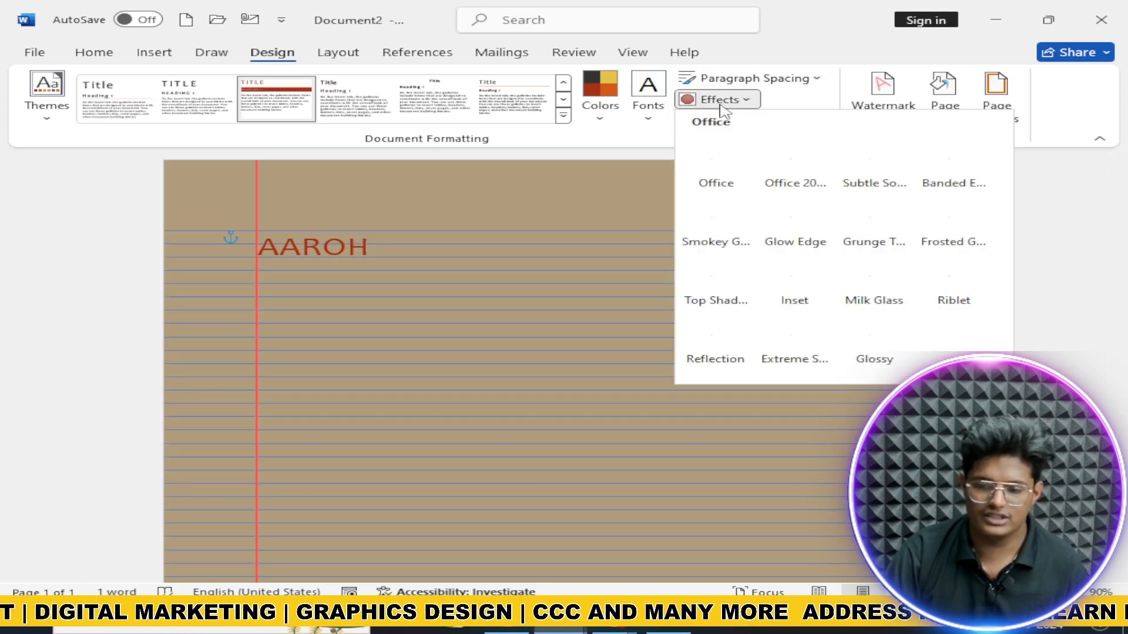
left_click(806, 215)
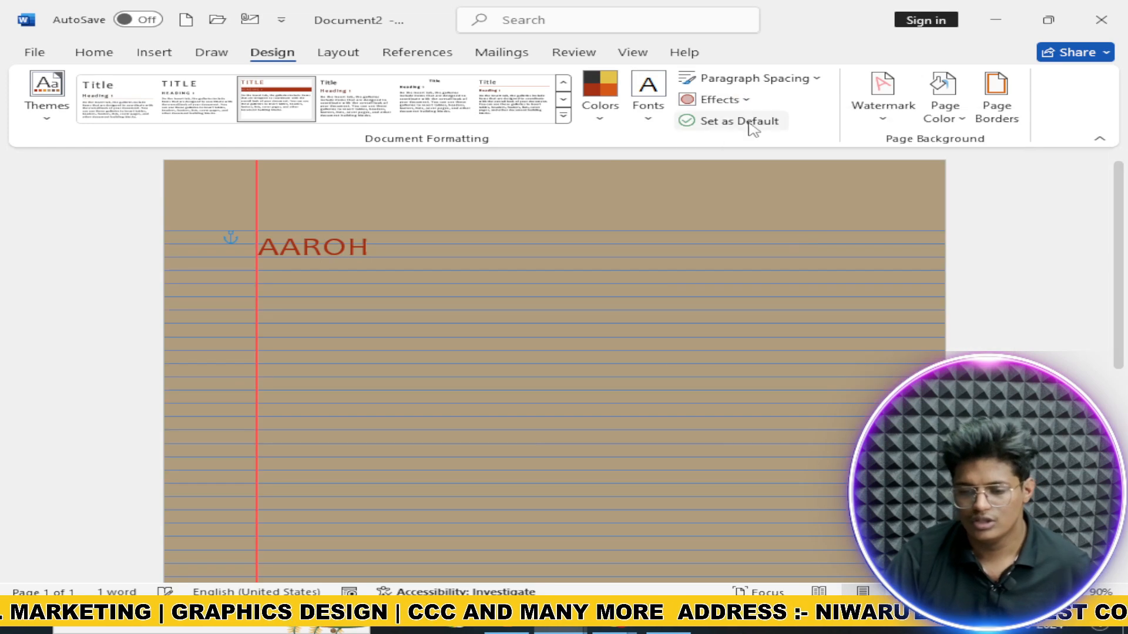
left_click(741, 121)
left_click(623, 362)
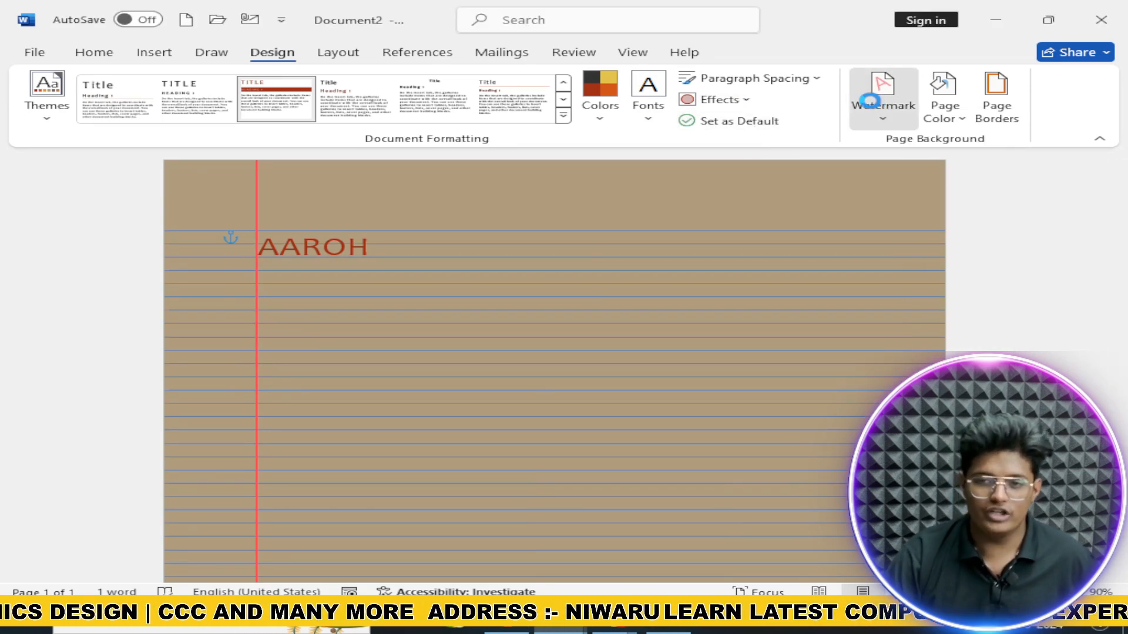
Step: Add the CONFIDENTIAL 1 watermark, then change its text to 'aaroh computer' as a custom watermark
left_click(870, 101)
left_click(731, 226)
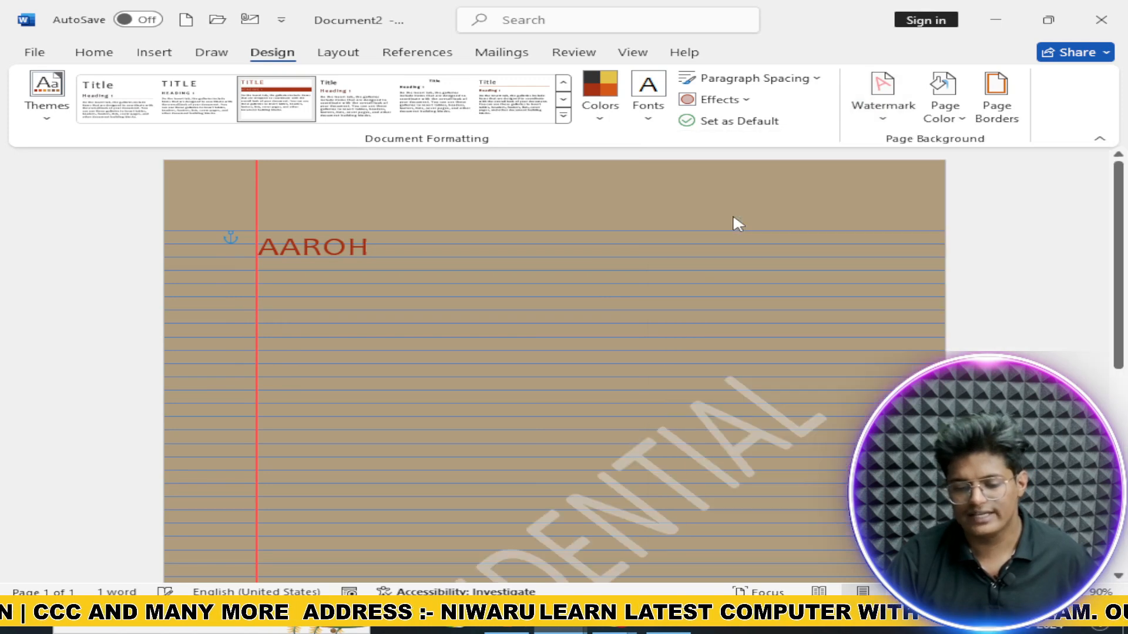
left_click(881, 97)
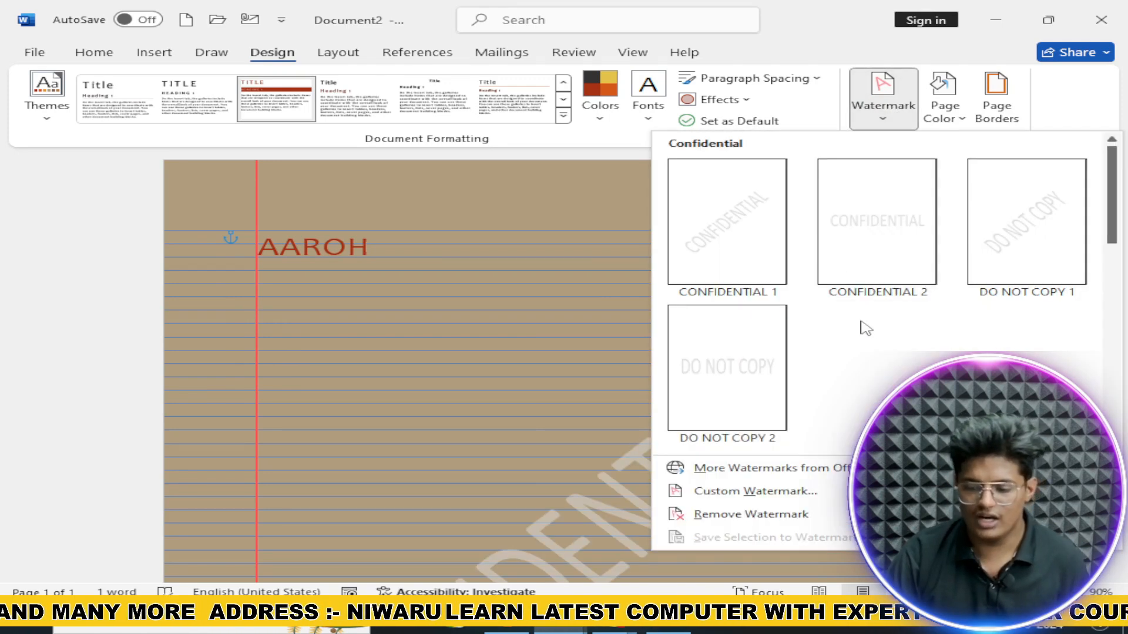
left_click(815, 496)
left_click(621, 304)
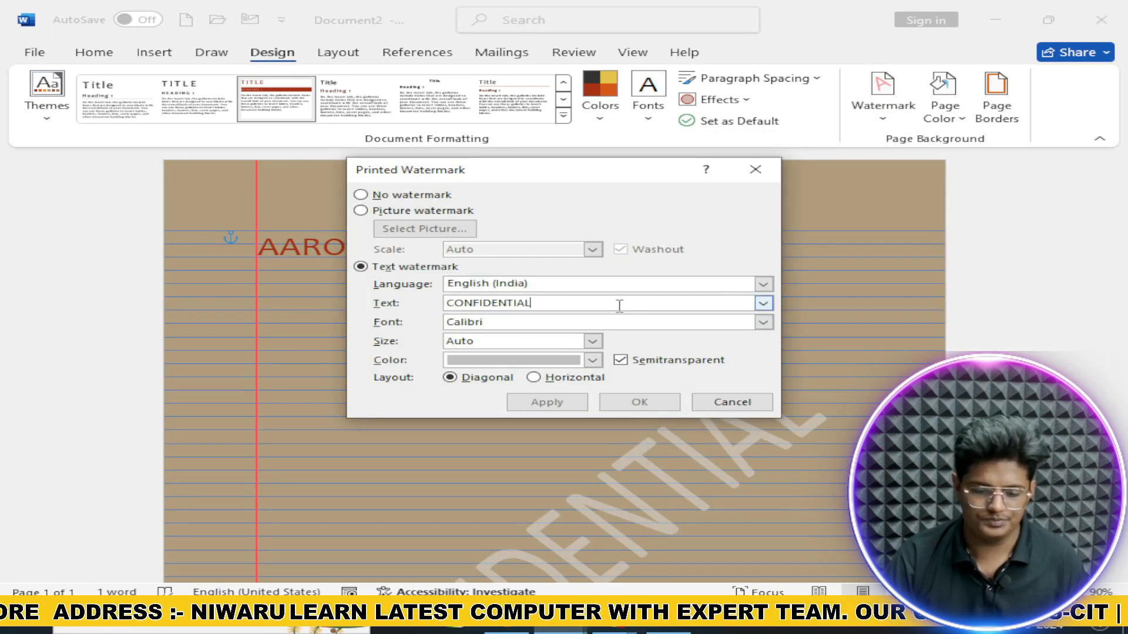
double_click(619, 306)
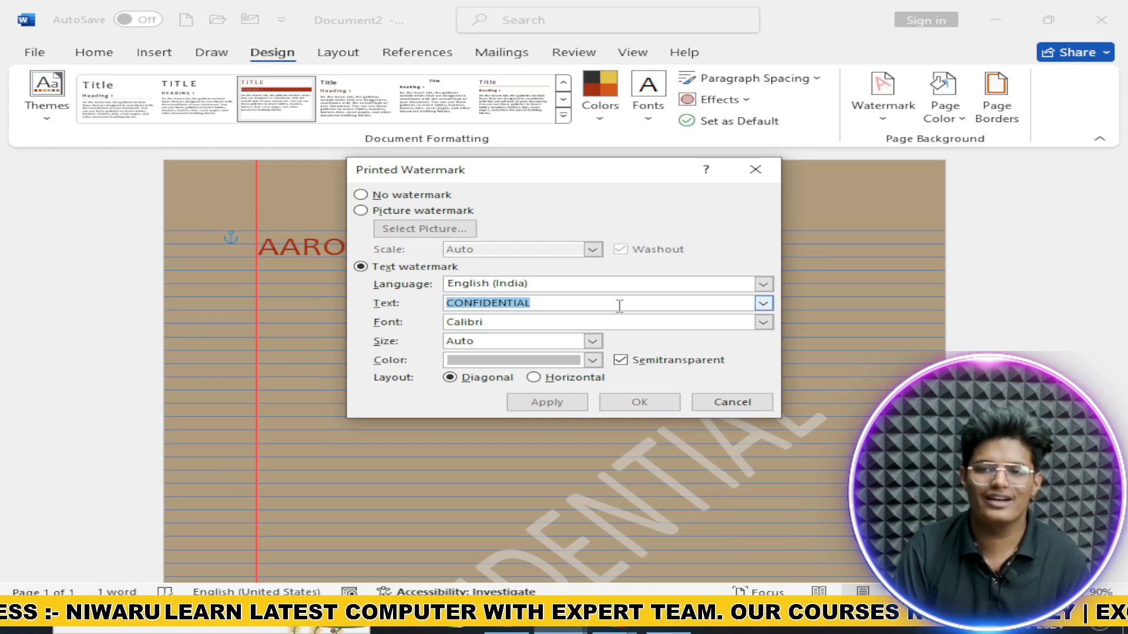
type("aaroh computer")
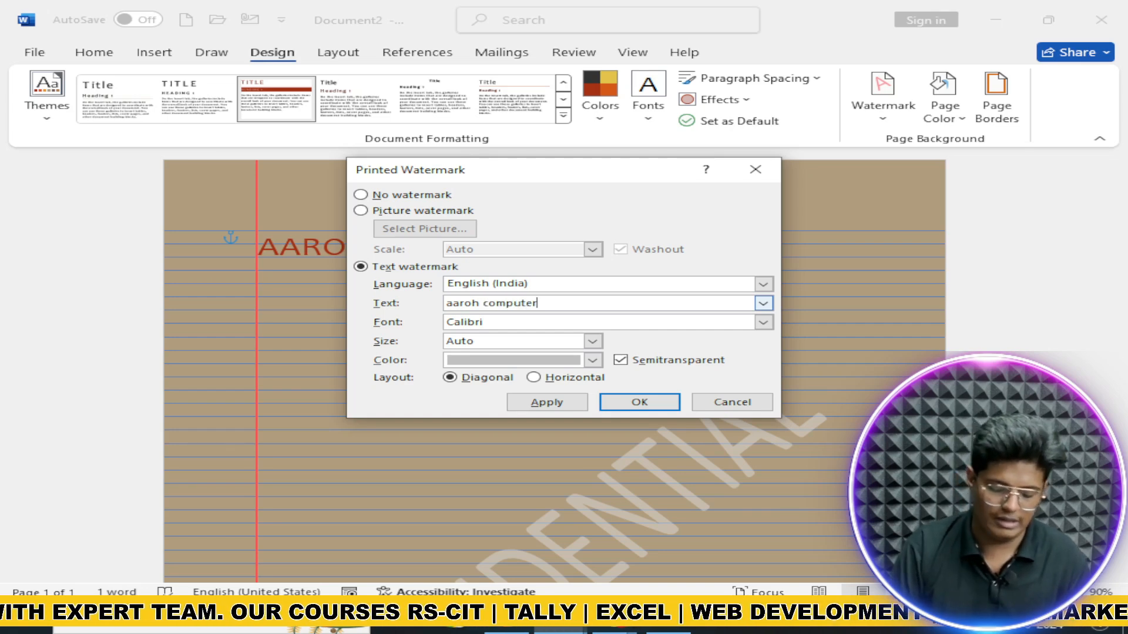
key("Return")
scroll(617, 306, "down", 5)
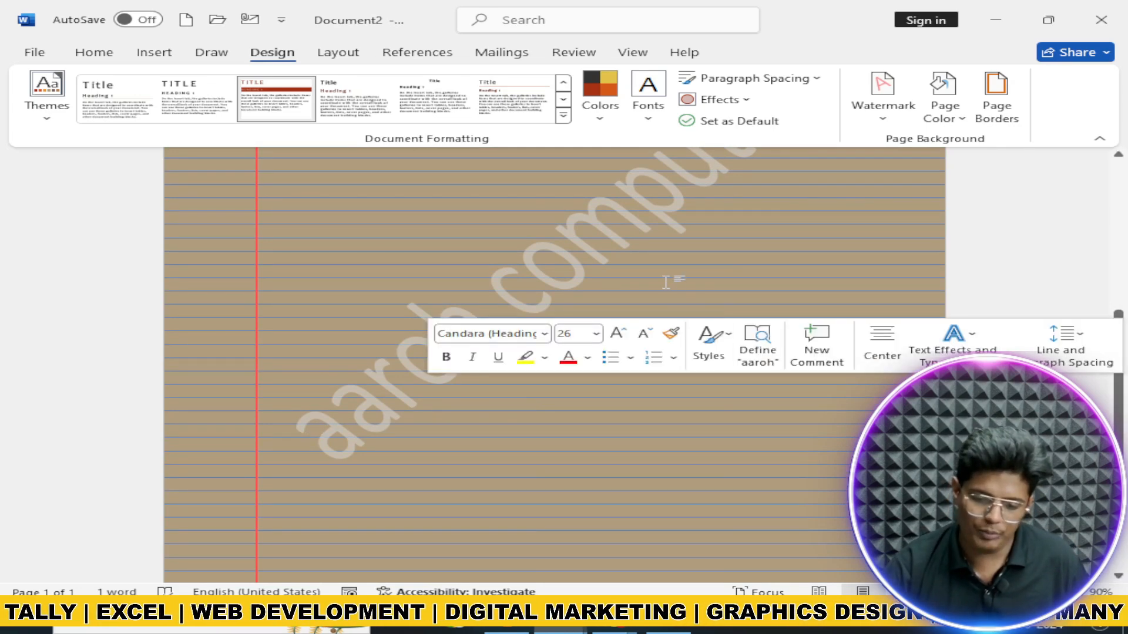
scroll(558, 330, "up", 4)
scroll(631, 426, "down", 3)
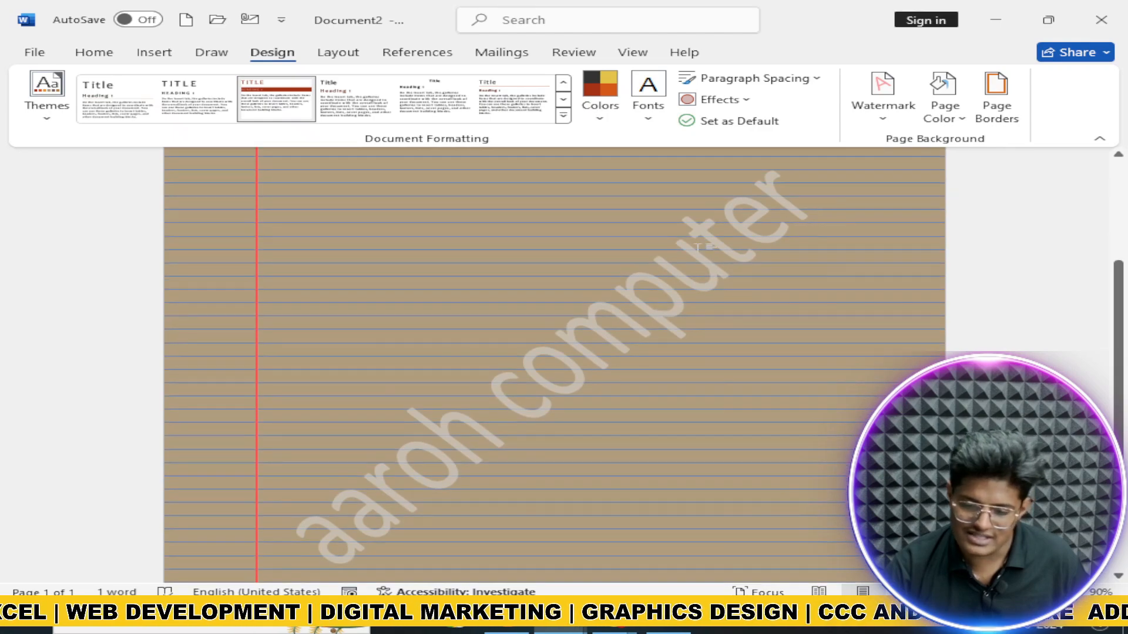
scroll(604, 319, "up", 5)
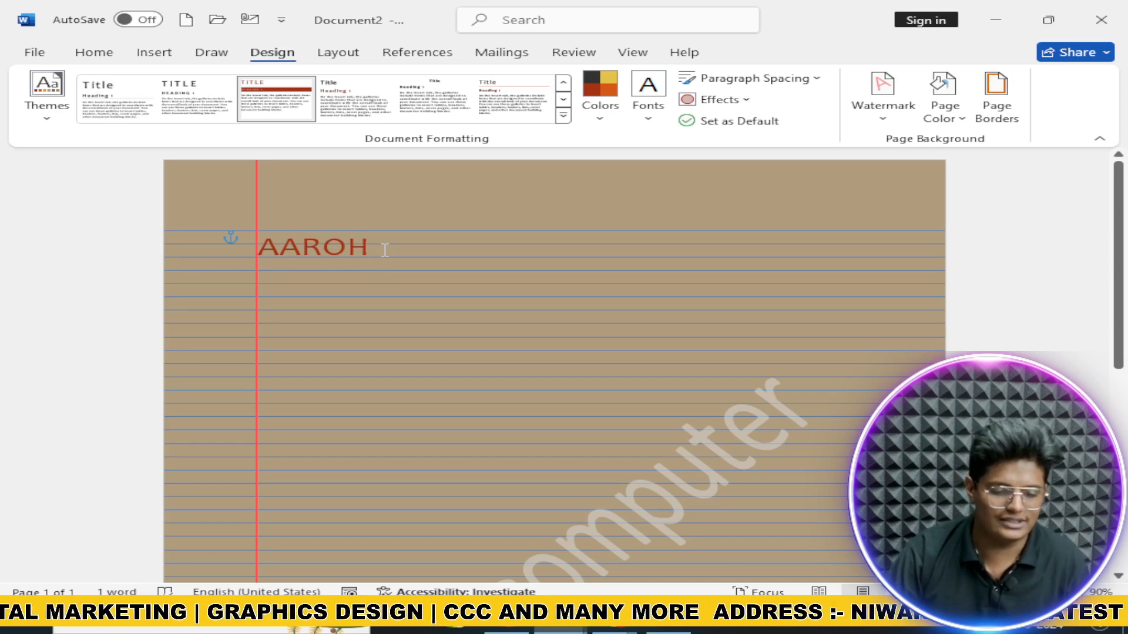
Step: Shrink the AAROH heading's font size
double_click(367, 248)
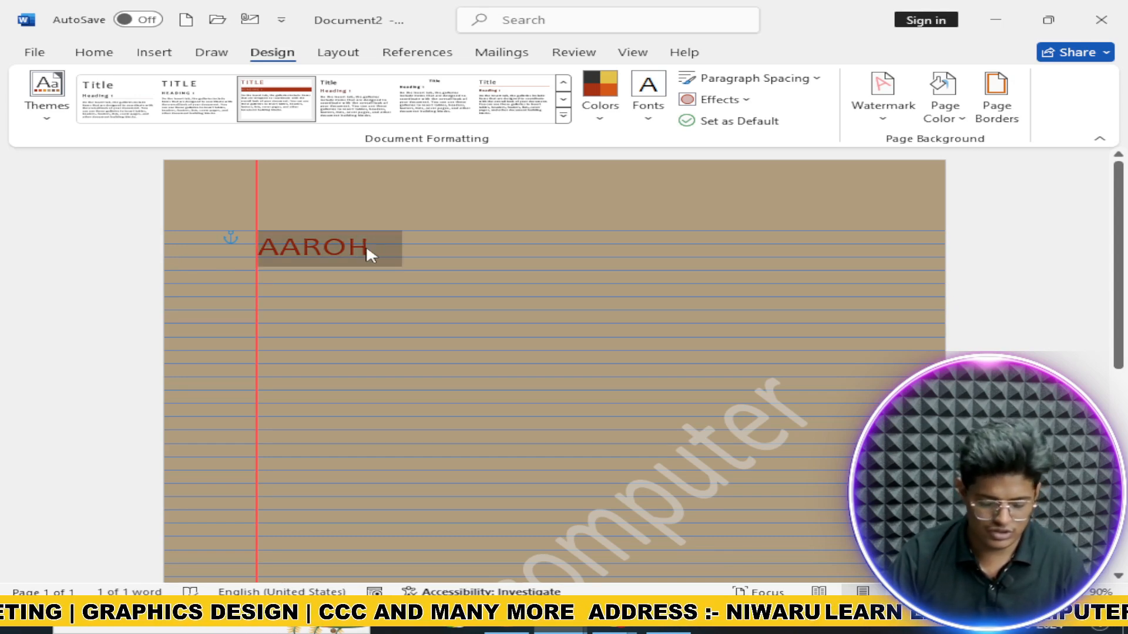
key("ctrl+shift+comma")
key("ctrl+shift+comma")
key("ctrl+shift+comma")
key("ctrl+shift+comma")
key("ctrl+shift+comma")
key("ctrl+shift+comma")
key("ctrl+shift+comma")
key("ctrl+shift+comma")
key("ctrl+shift+comma")
key("ctrl+shift+comma")
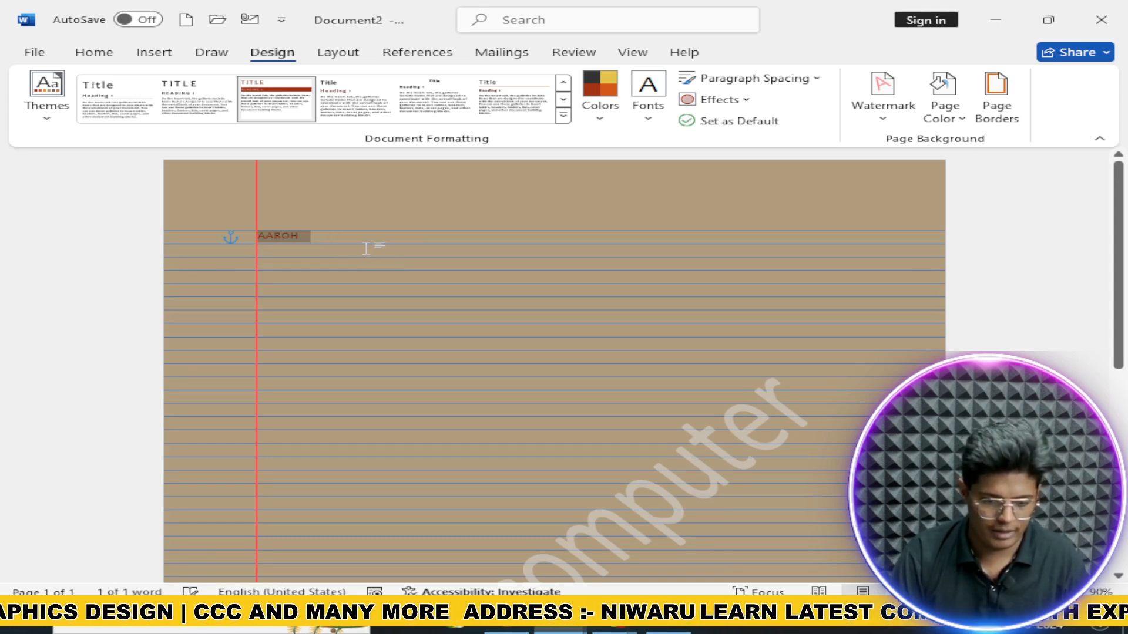
left_click(621, 244)
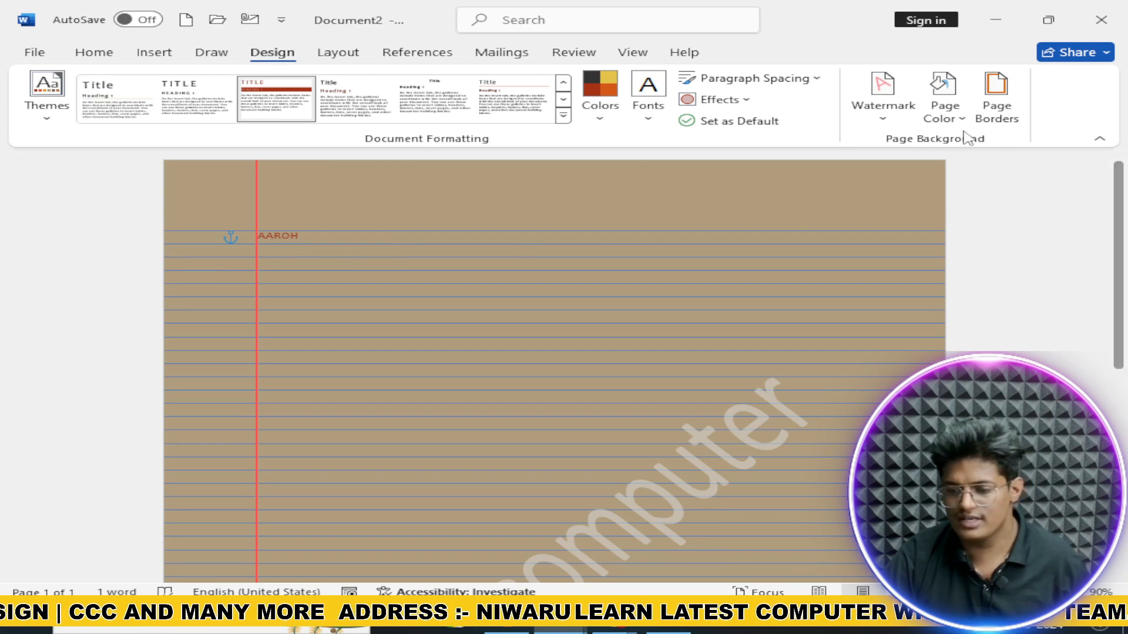
Step: Set the page colour to black
left_click(946, 118)
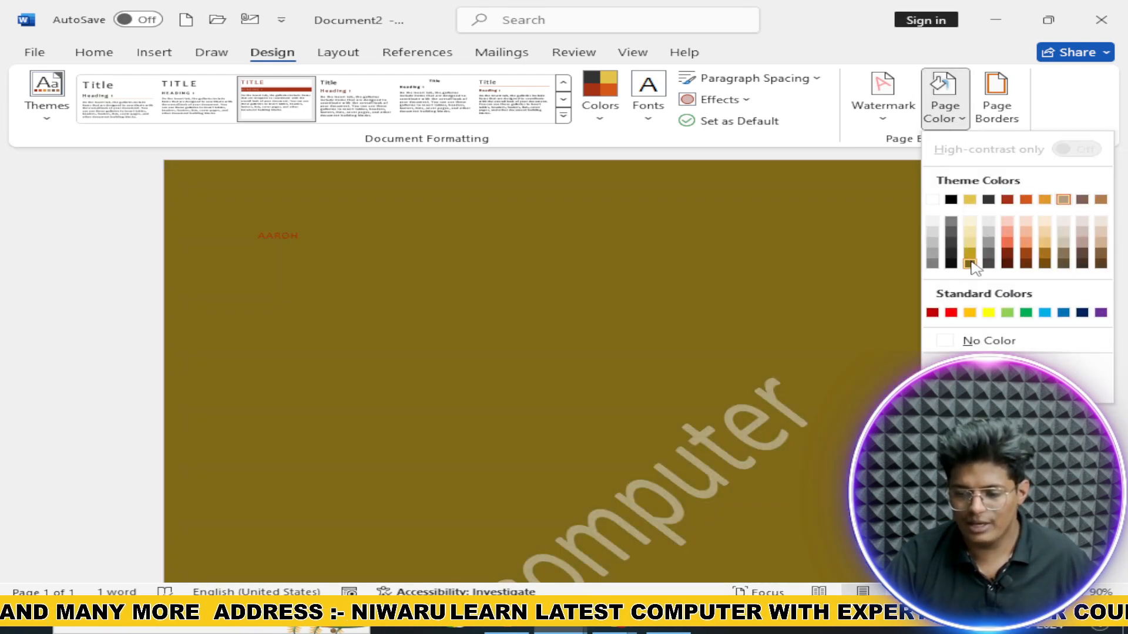
key("Escape")
left_click(943, 103)
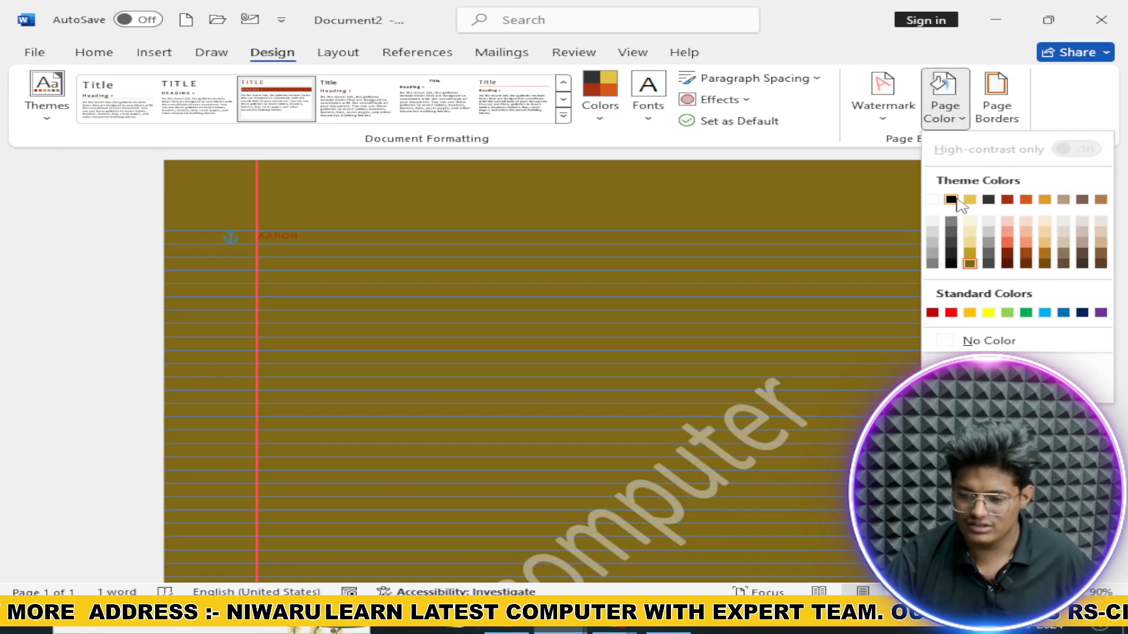
left_click(952, 201)
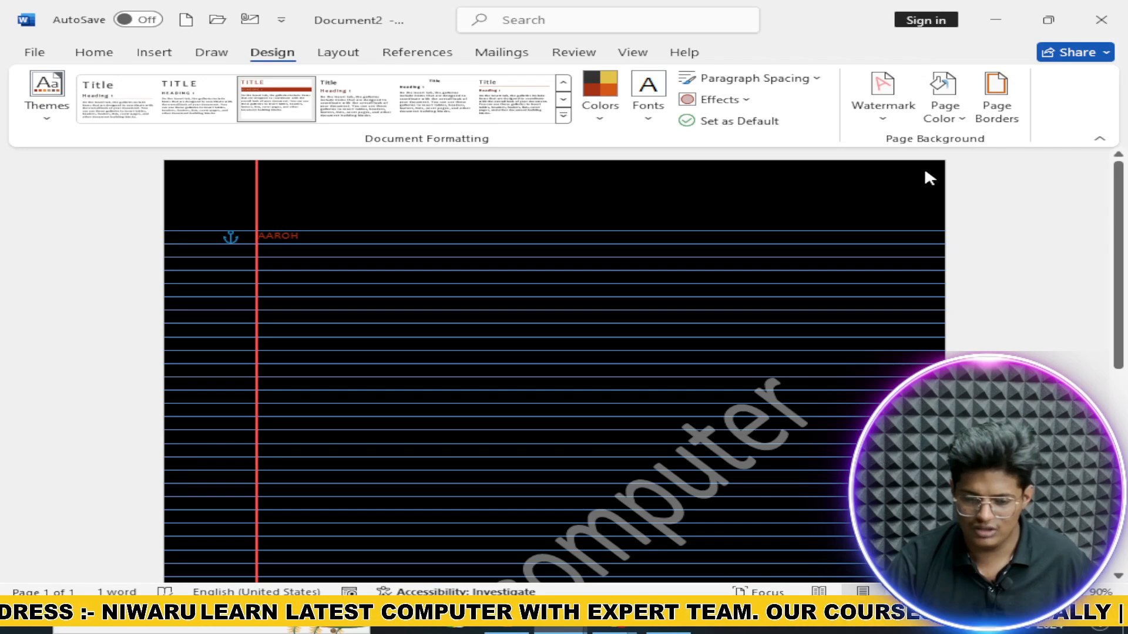
Step: Choose a Box page border applied to the whole document
left_click(997, 97)
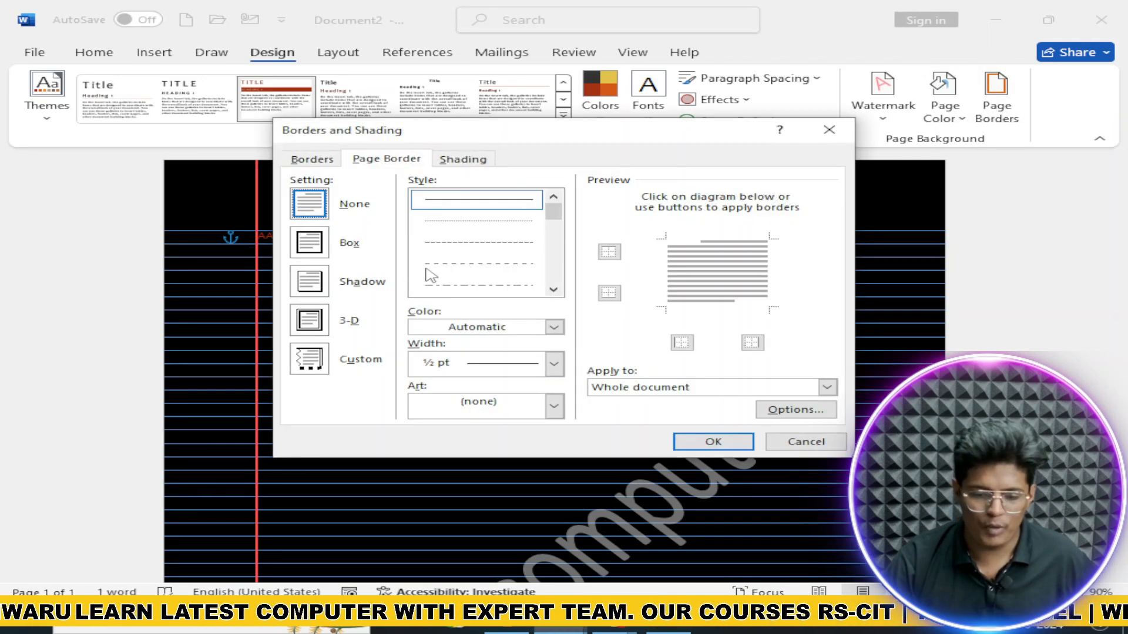
left_click(323, 238)
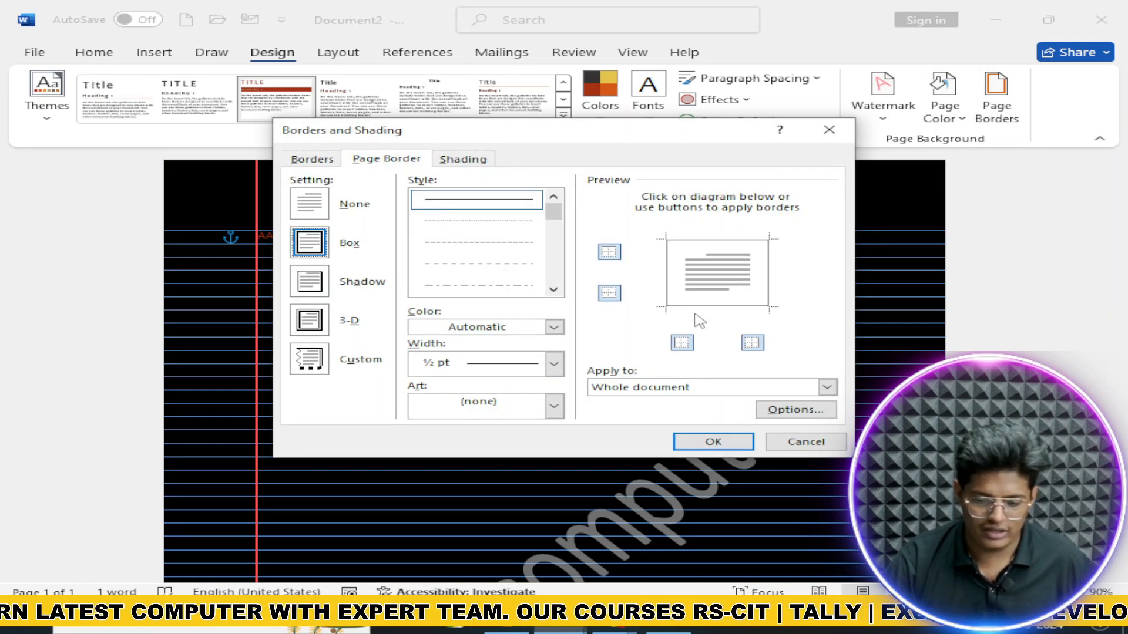
left_click(679, 389)
left_click(675, 399)
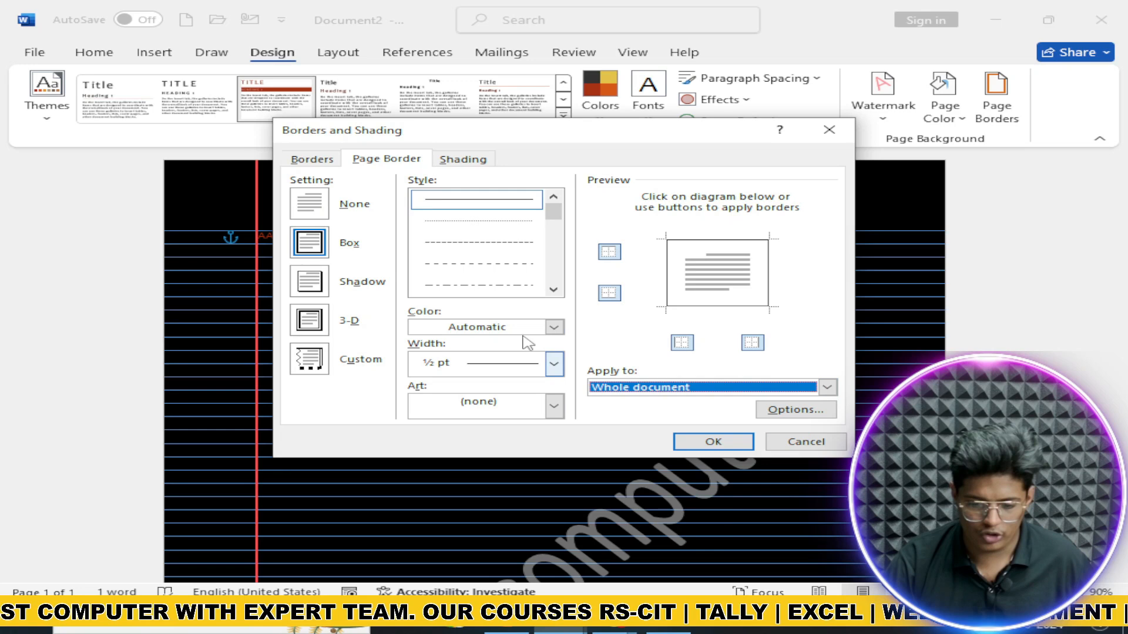
Step: Make the border gold, 4½ pt wide with no art, and apply it
left_click(554, 327)
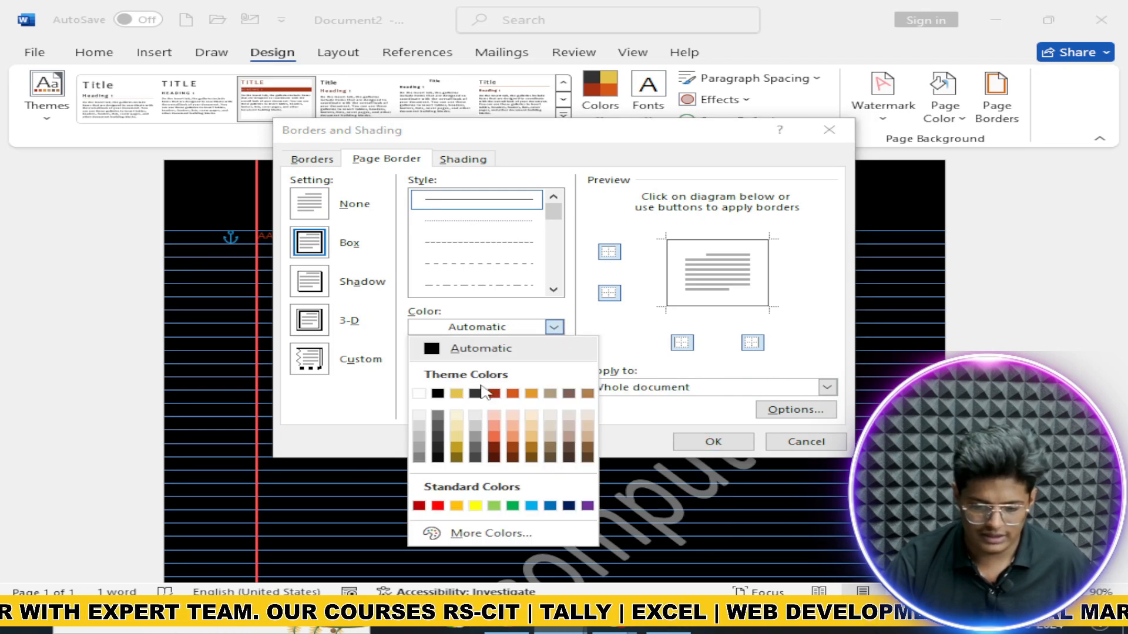
left_click(456, 393)
left_click(553, 363)
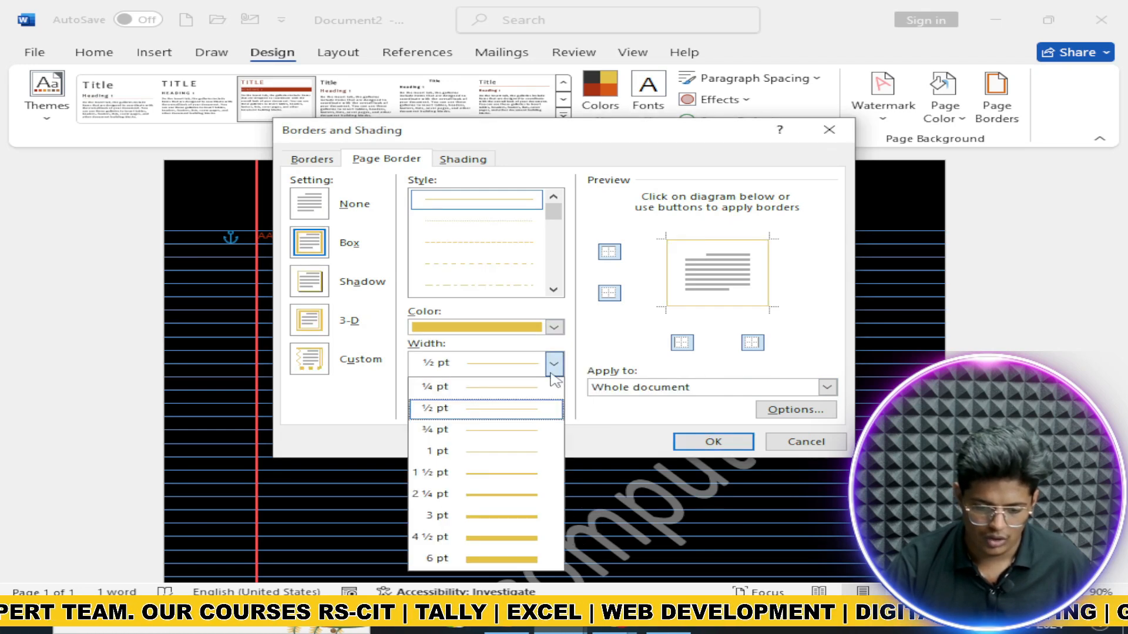
left_click(515, 537)
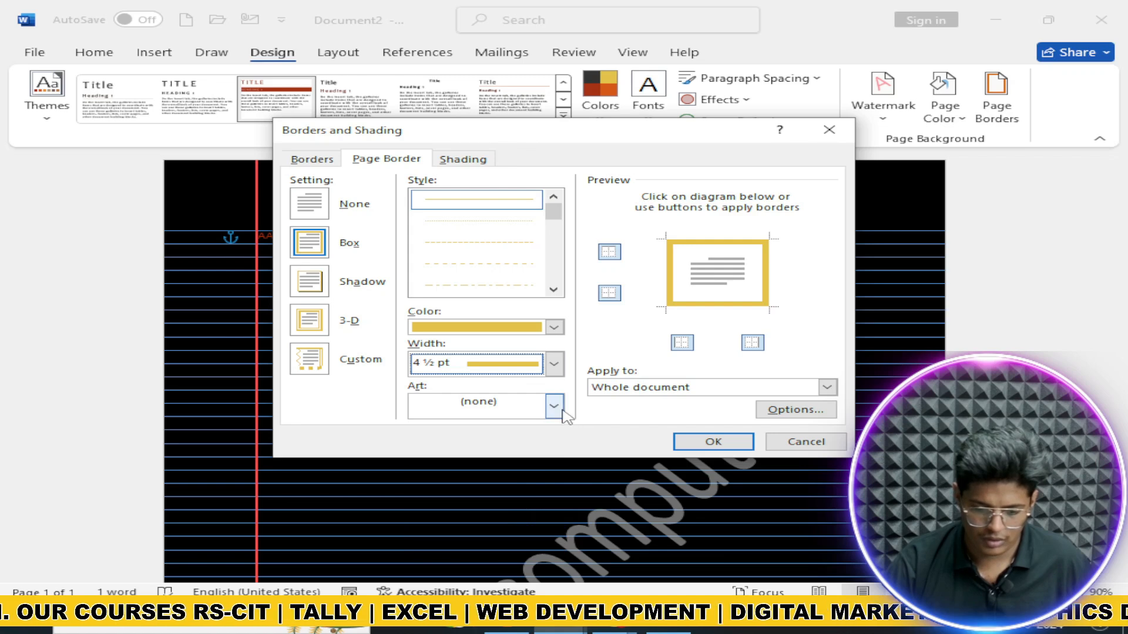
left_click(555, 406)
left_click(554, 407)
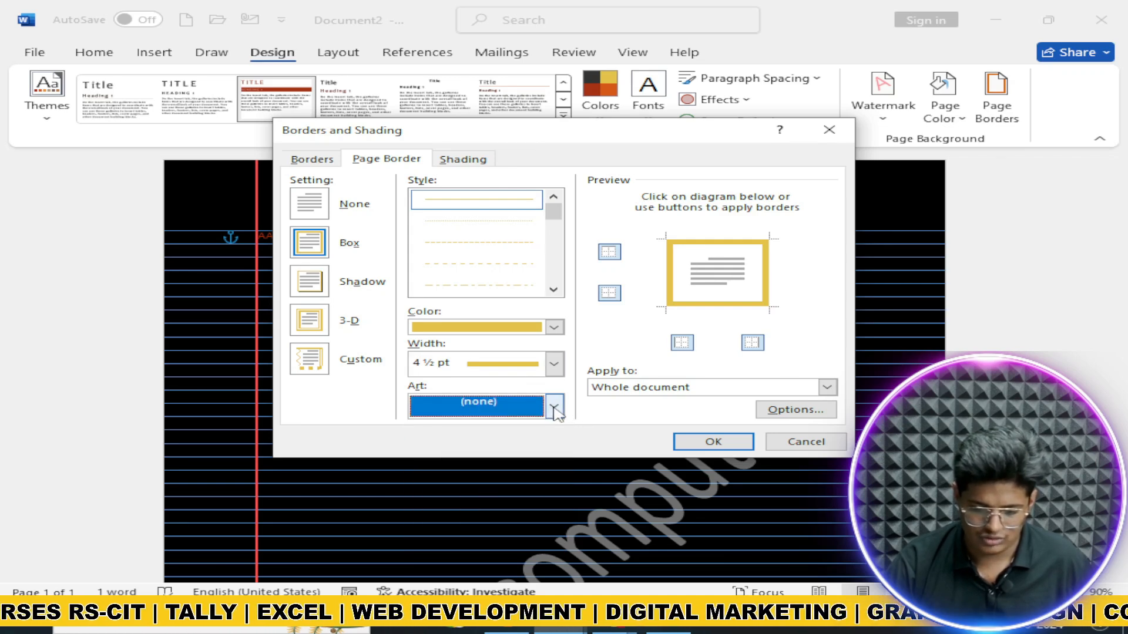
left_click(713, 442)
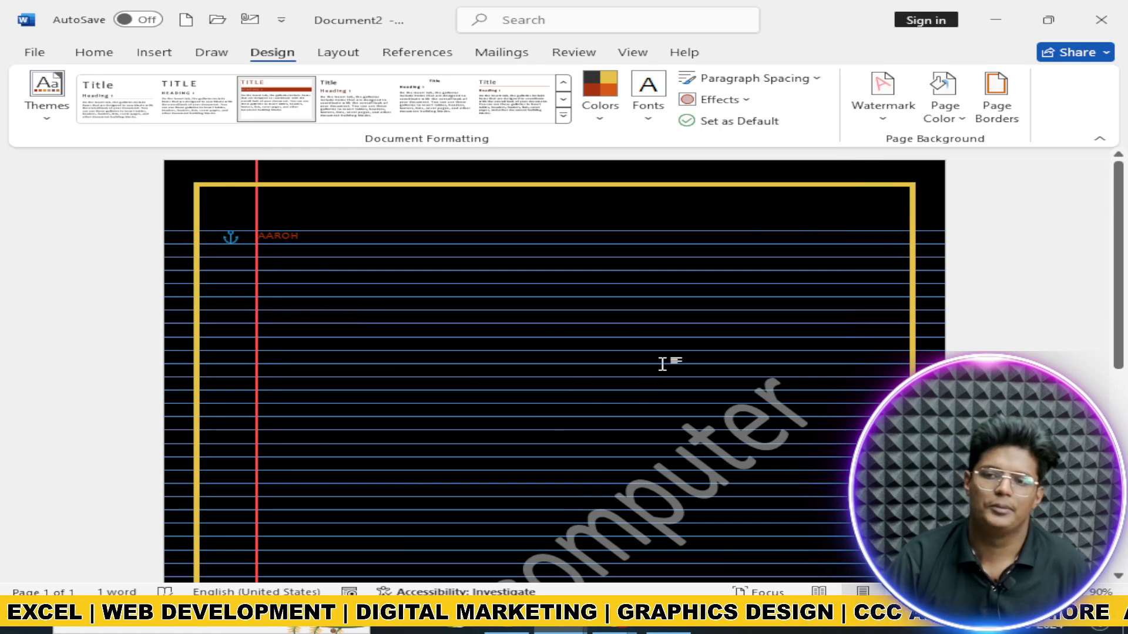
scroll(407, 358, "down", 3)
scroll(407, 358, "down", 3)
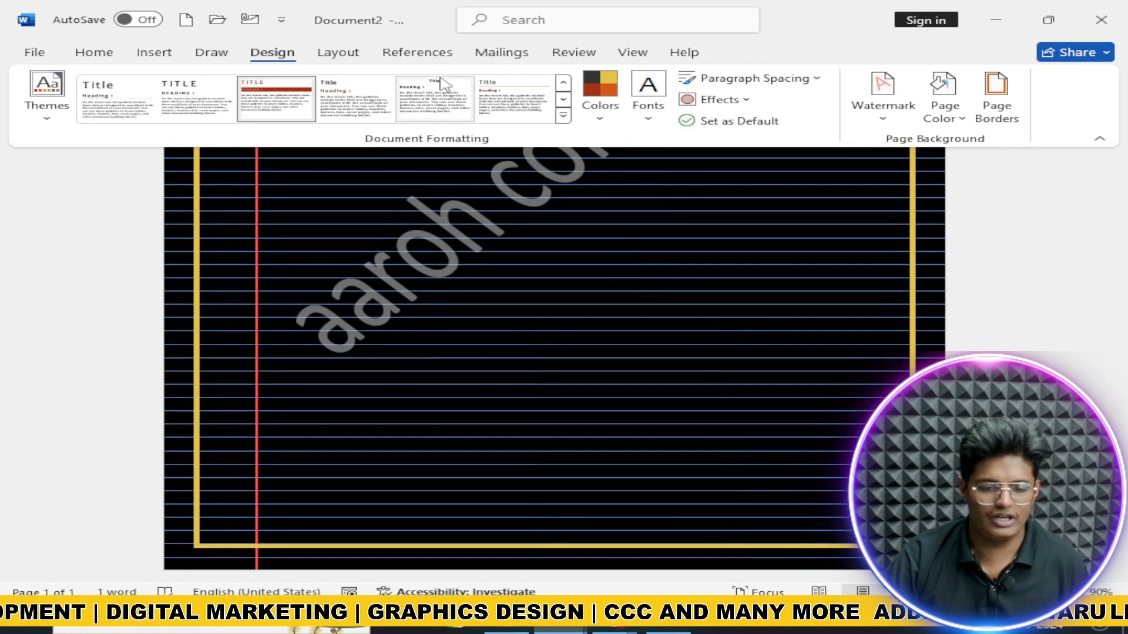
Step: Remove the ruled lines from the page using Draw's Format Background, Rule Lines, None
left_click(216, 54)
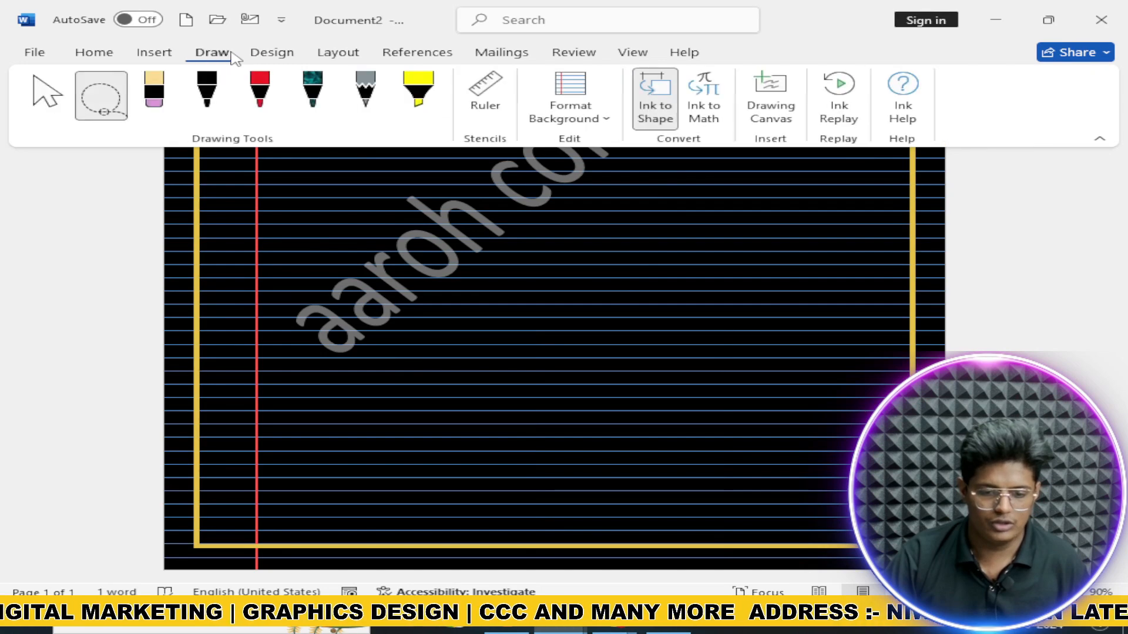
left_click(604, 113)
left_click(594, 178)
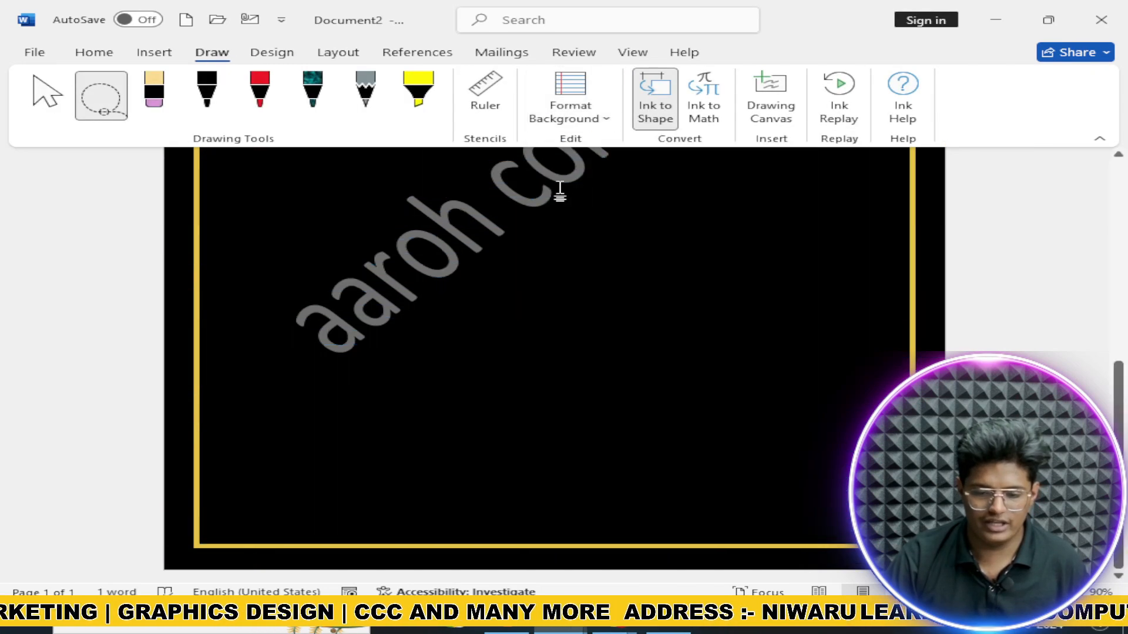
scroll(506, 228, "up", 2)
scroll(506, 228, "up", 3)
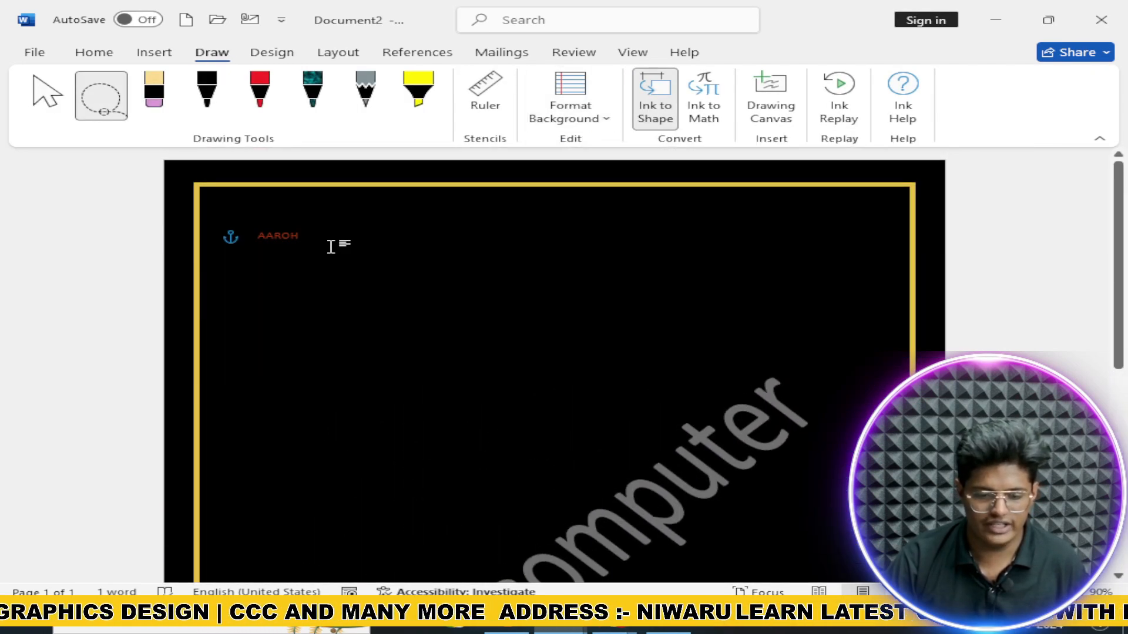
Step: Apply the Office colour scheme and enlarge the AAROH text with Ctrl+]
left_click(281, 53)
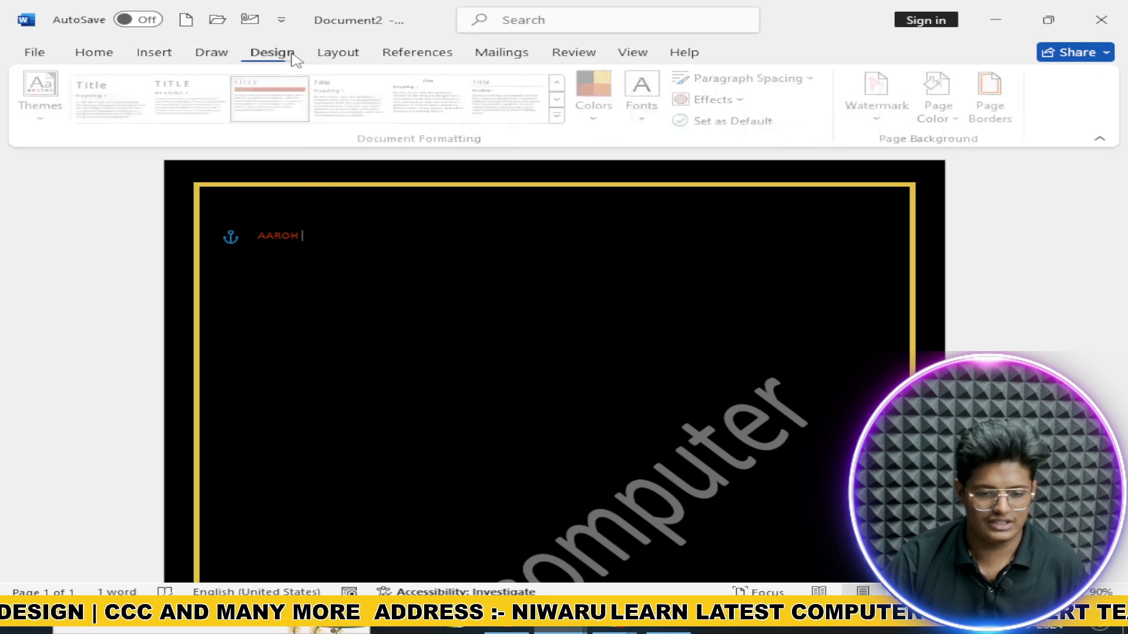
left_click(602, 106)
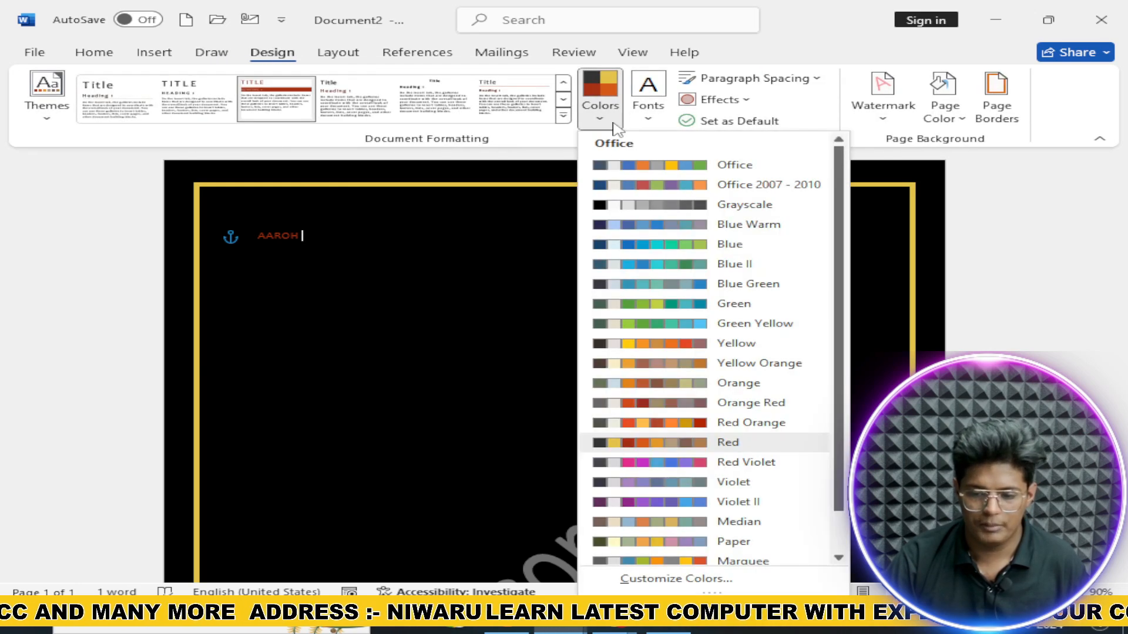
left_click(653, 170)
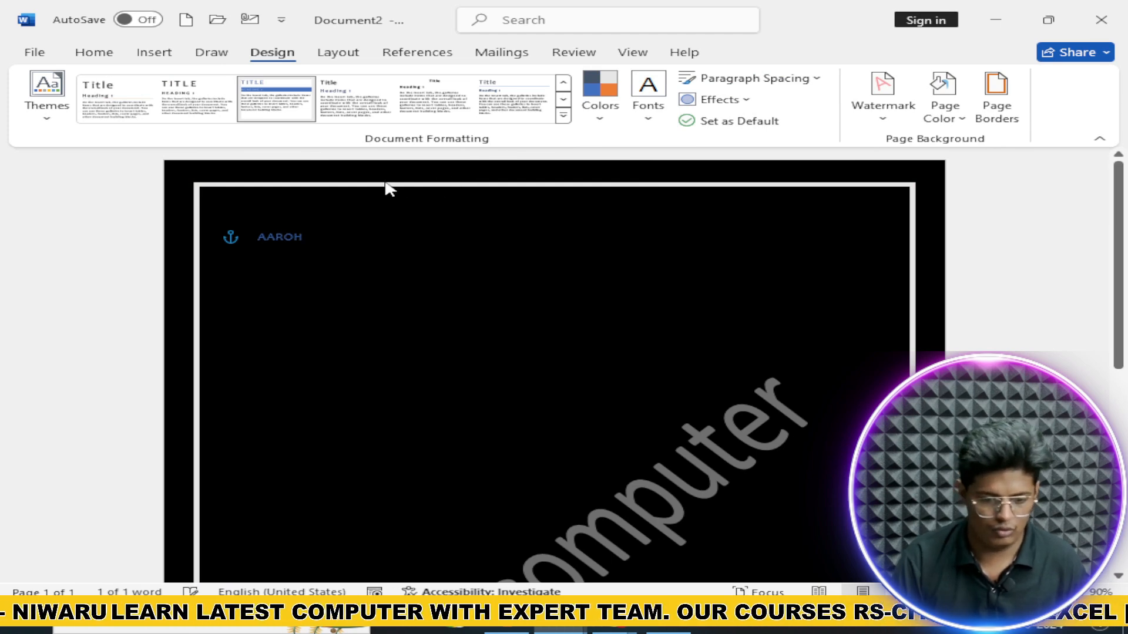
key("ctrl+shift+period")
key("ctrl+shift+period")
key("ctrl+shift+period")
key("ctrl+shift+period")
key("ctrl+shift+period")
key("ctrl+shift+period")
key("ctrl+shift+period")
key("ctrl+shift+period")
key("ctrl+shift+period")
key("ctrl+shift+period")
key("ctrl+shift+period")
key("ctrl+shift+period")
key("ctrl+shift+period")
key("ctrl+shift+comma")
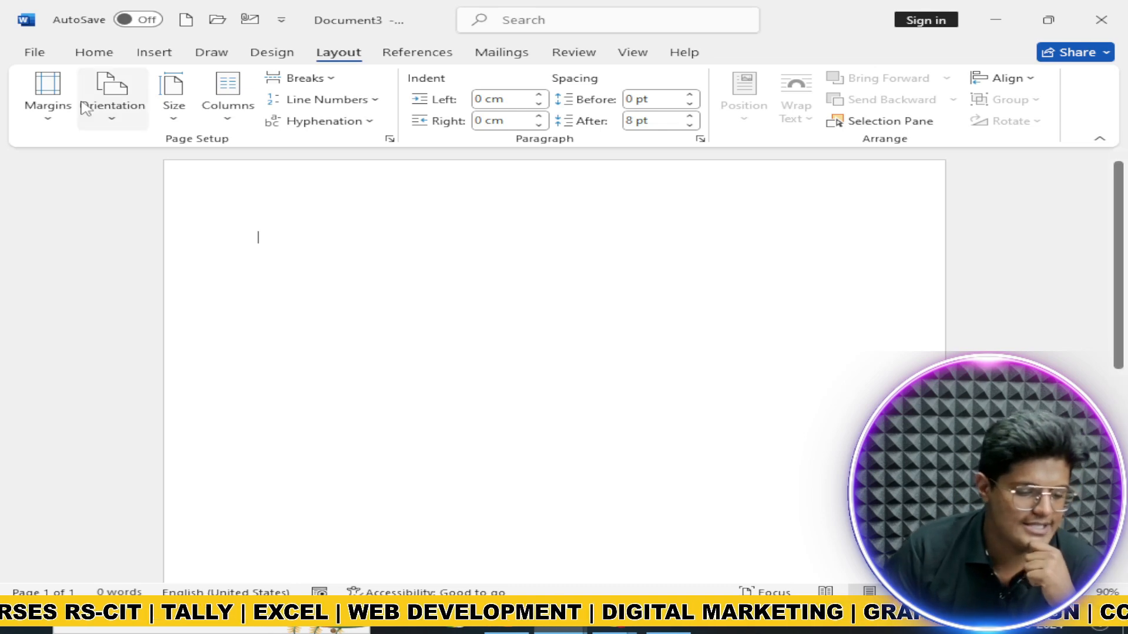
Step: Open the Margins presets, then the Orientation choices on the Layout tab
left_click(51, 115)
left_click(132, 122)
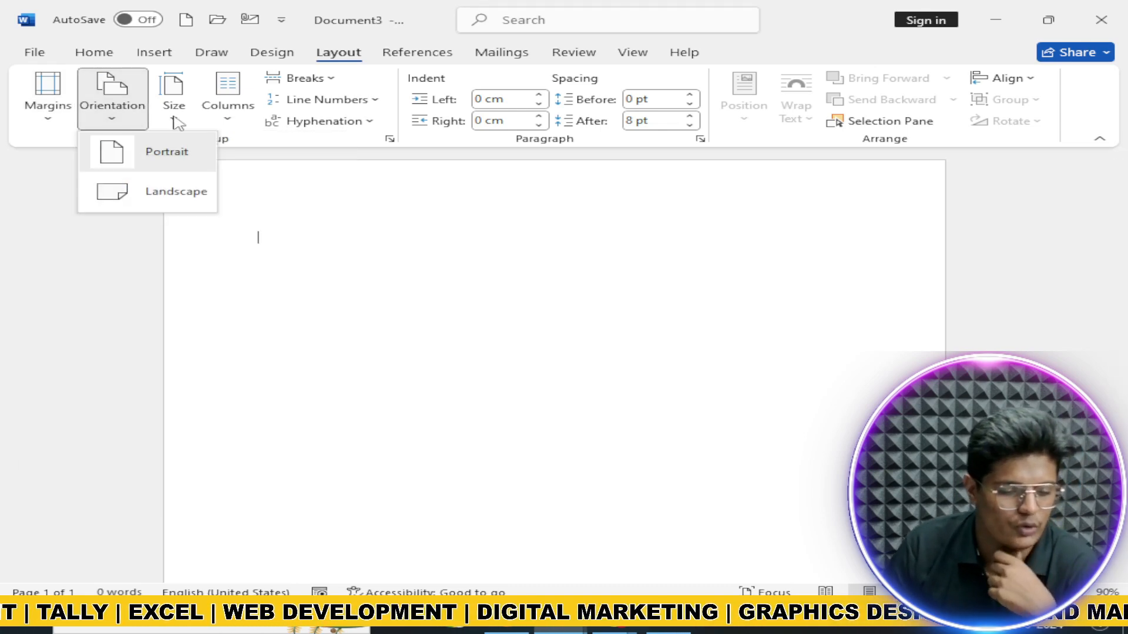
Step: Browse the Size, Columns and Breaks menus without changing anything
left_click(174, 111)
left_click(229, 110)
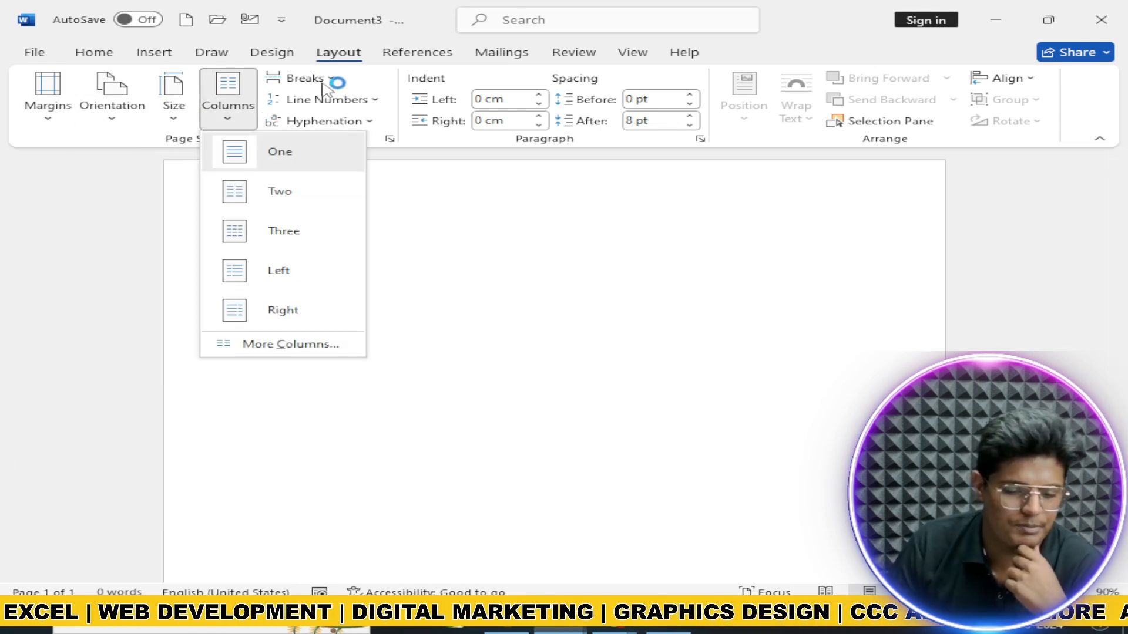
left_click(322, 80)
left_click(252, 110)
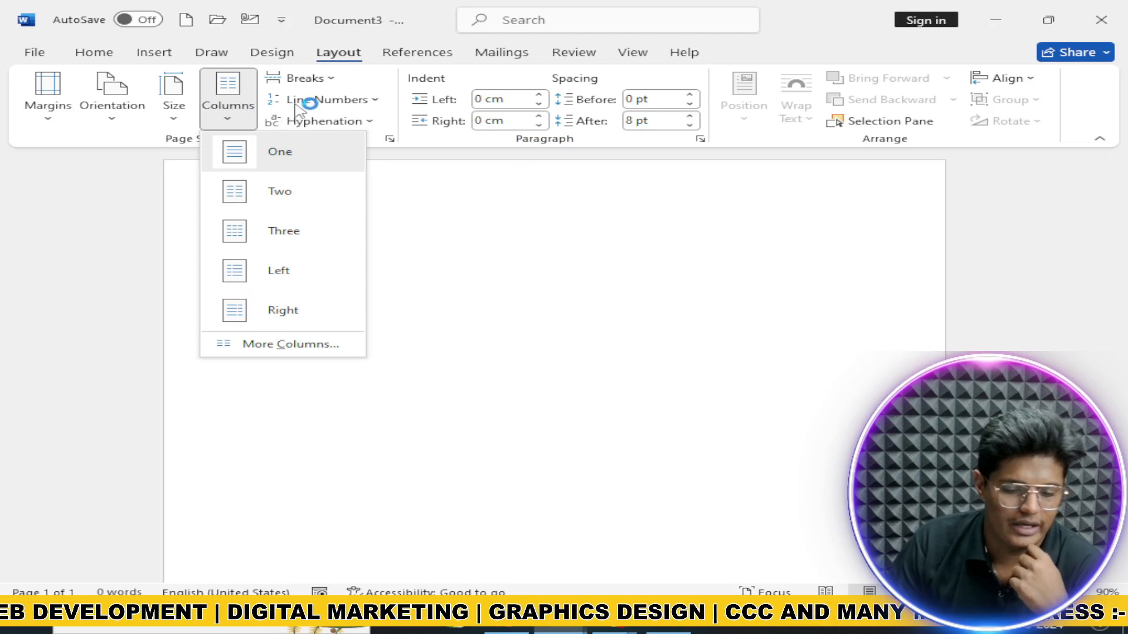
left_click(462, 173)
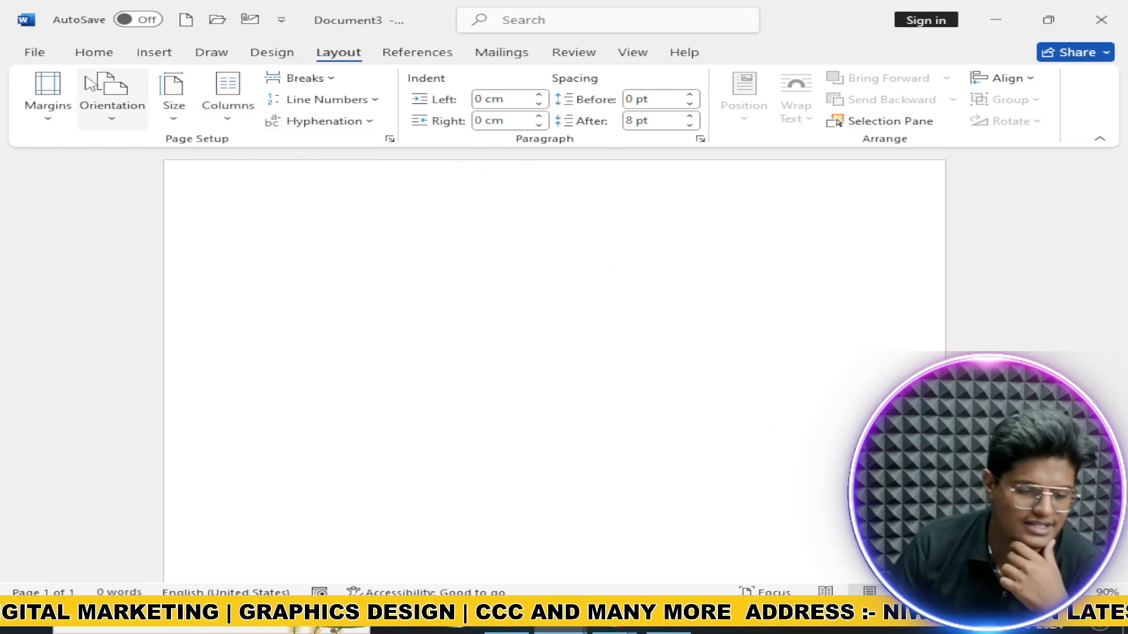
Step: Cycle through Last Custom, Normal, Narrow, Moderate and Wide margins, ending on Mirrored
left_click(70, 104)
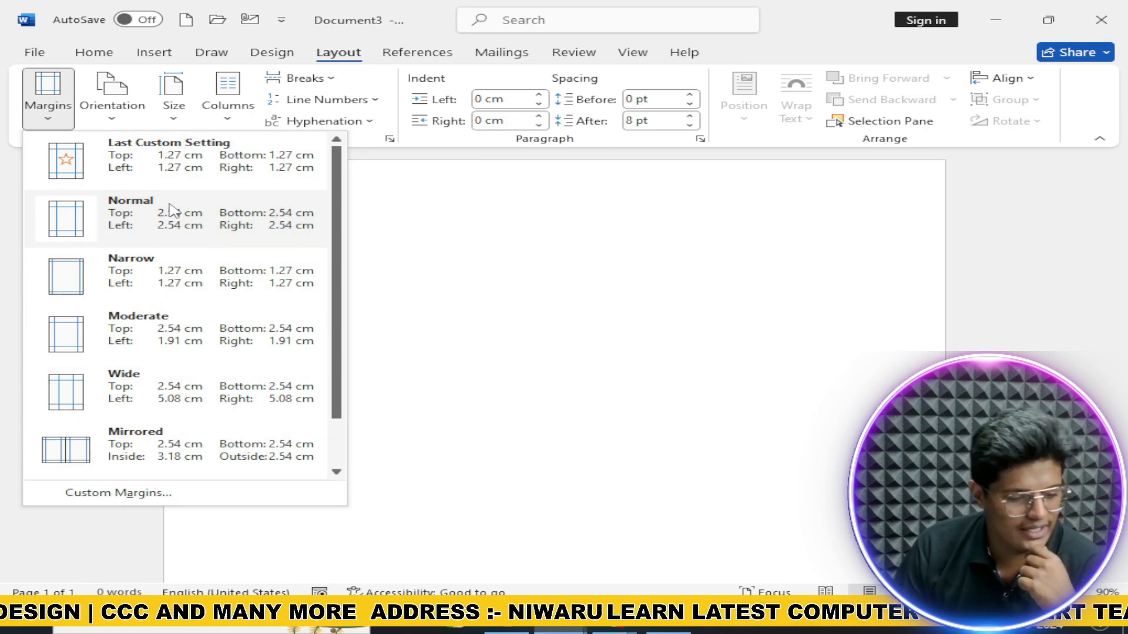
left_click(139, 175)
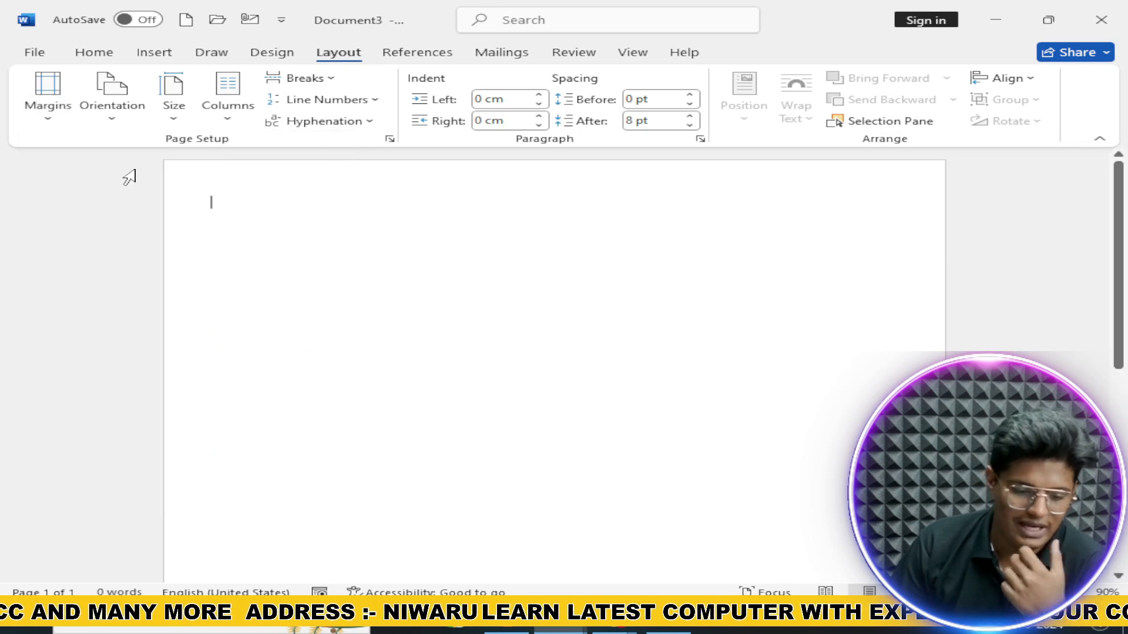
left_click(48, 105)
left_click(151, 210)
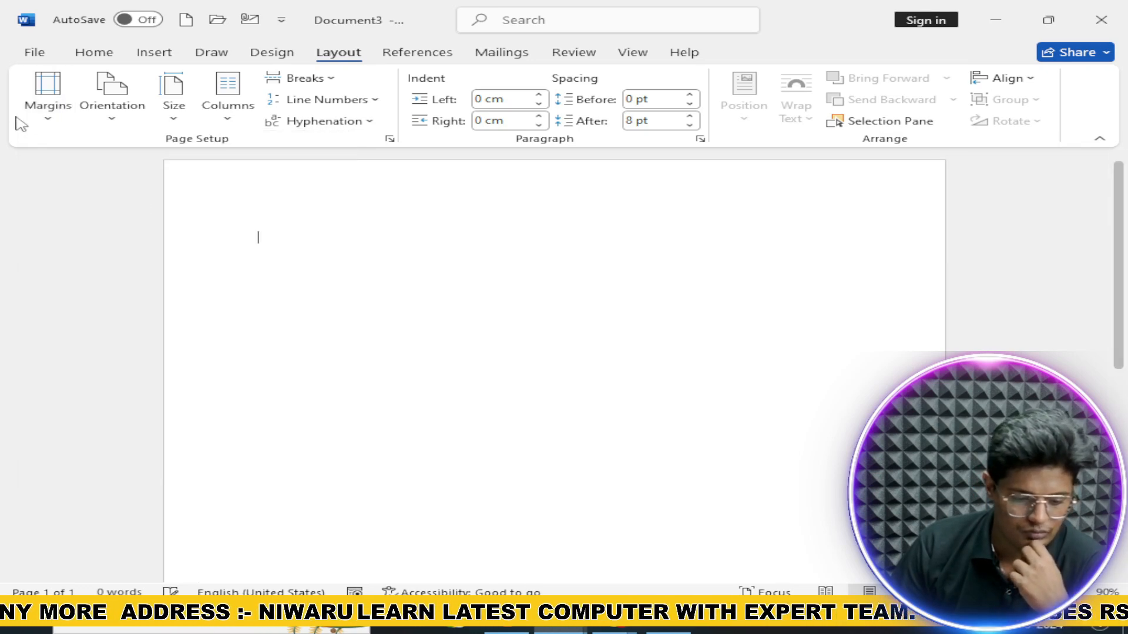
left_click(48, 105)
left_click(164, 288)
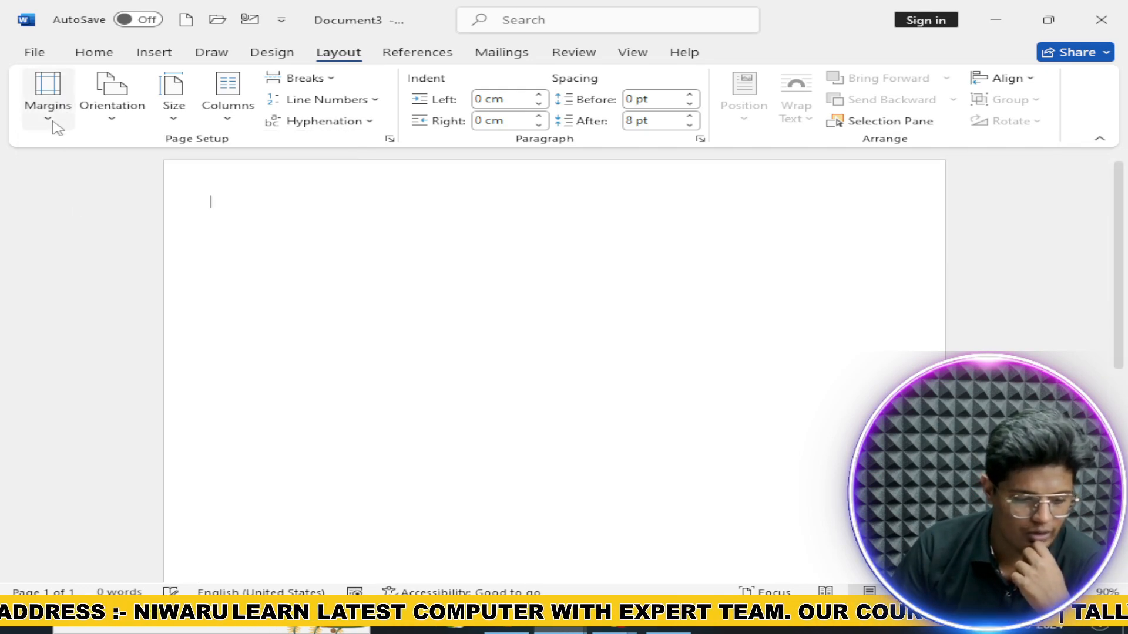
left_click(49, 115)
left_click(134, 329)
left_click(55, 125)
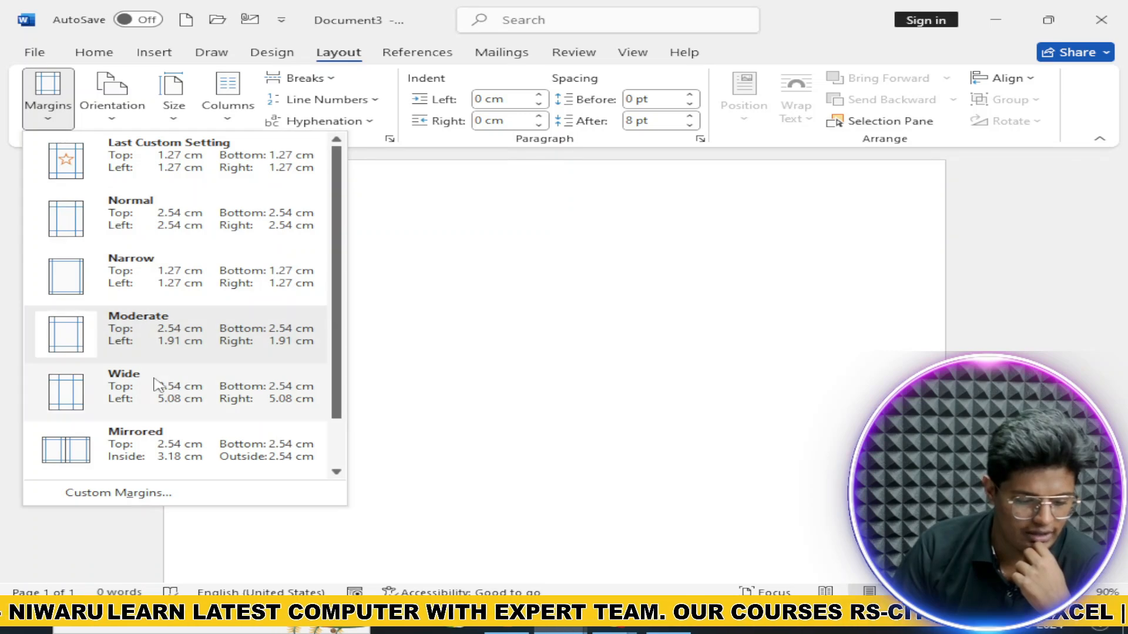
left_click(157, 382)
left_click(47, 117)
left_click(192, 457)
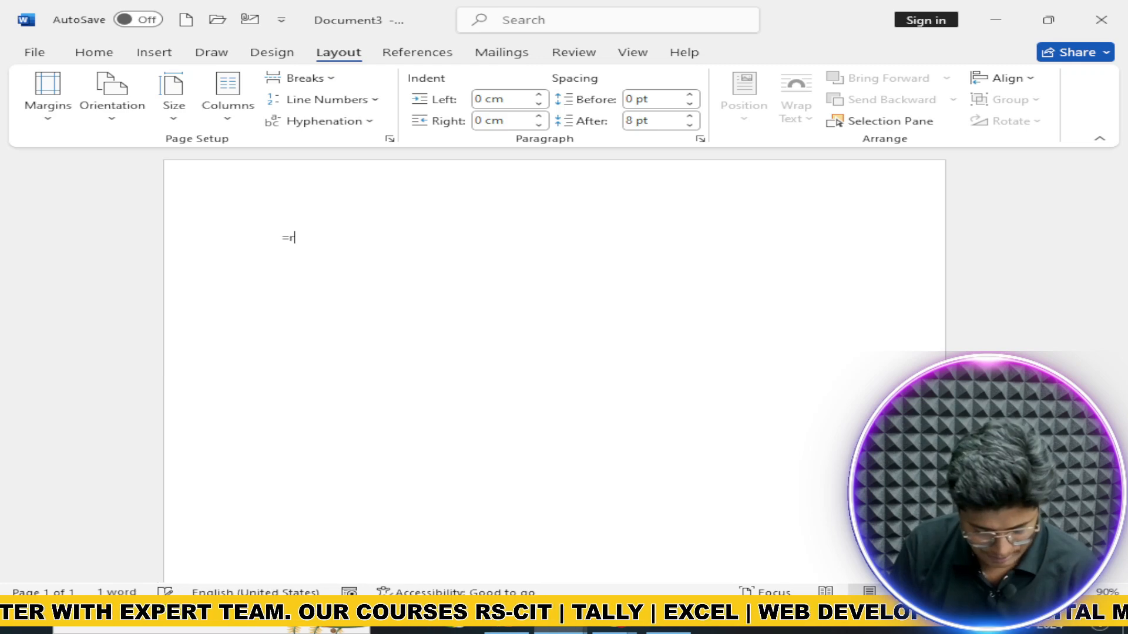
Step: Generate sample text with =rand() and paste a copy at the end, making 956 words
key("Return")
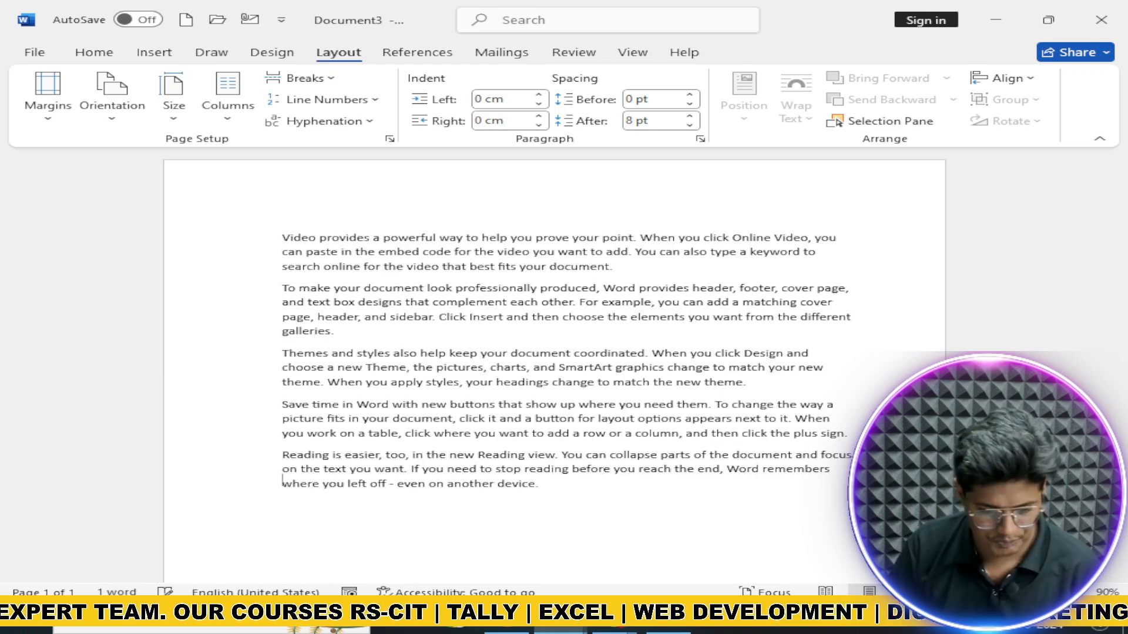
key("ctrl+a")
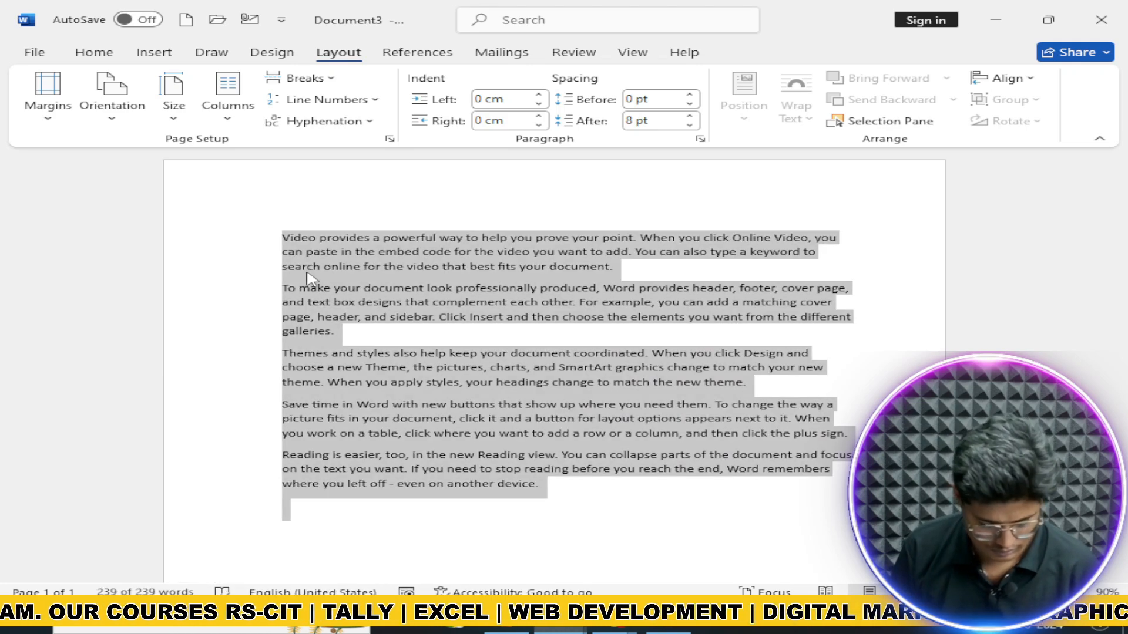
key("ctrl+c")
key("Right")
key("ctrl+v")
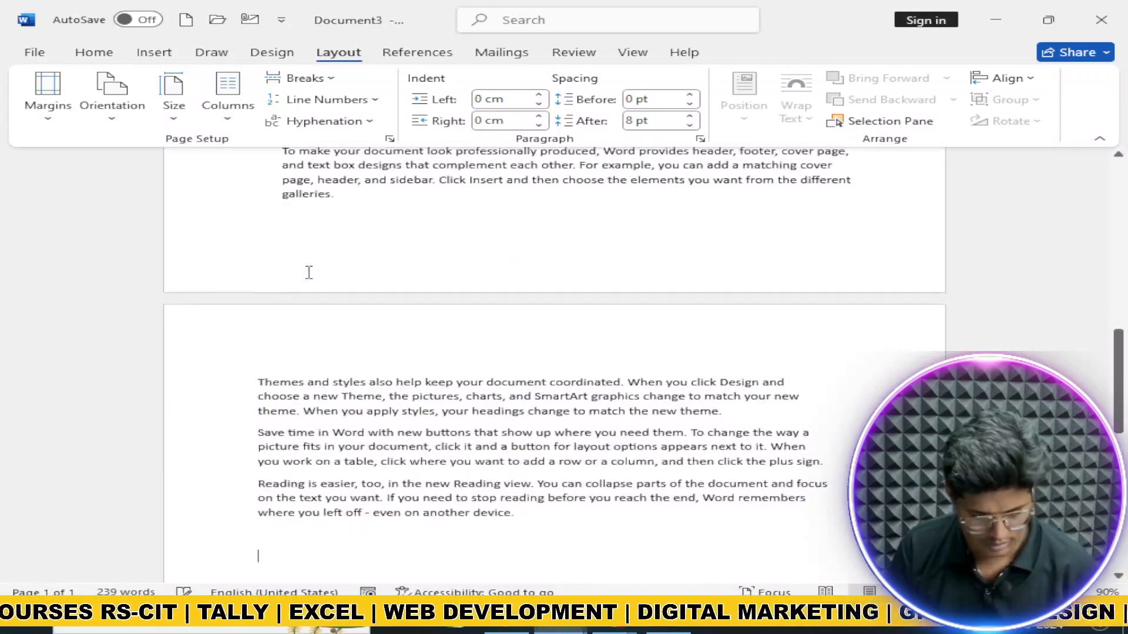
scroll(315, 272, "up", 10)
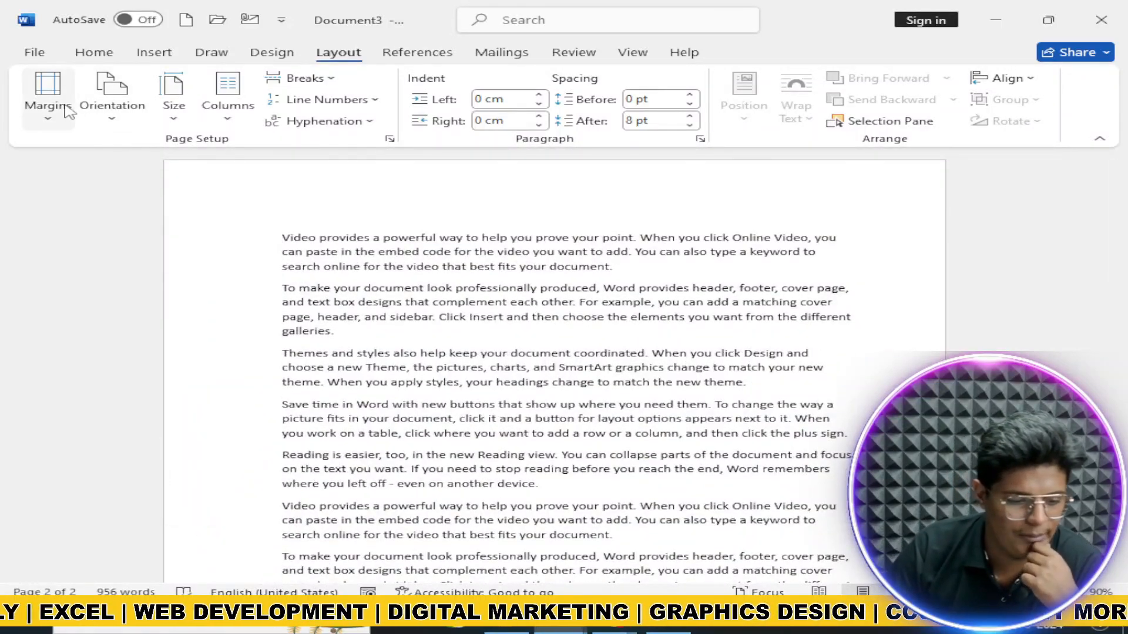
Step: Apply Normal, then Narrow, then Moderate margins to the text
left_click(48, 94)
left_click(120, 213)
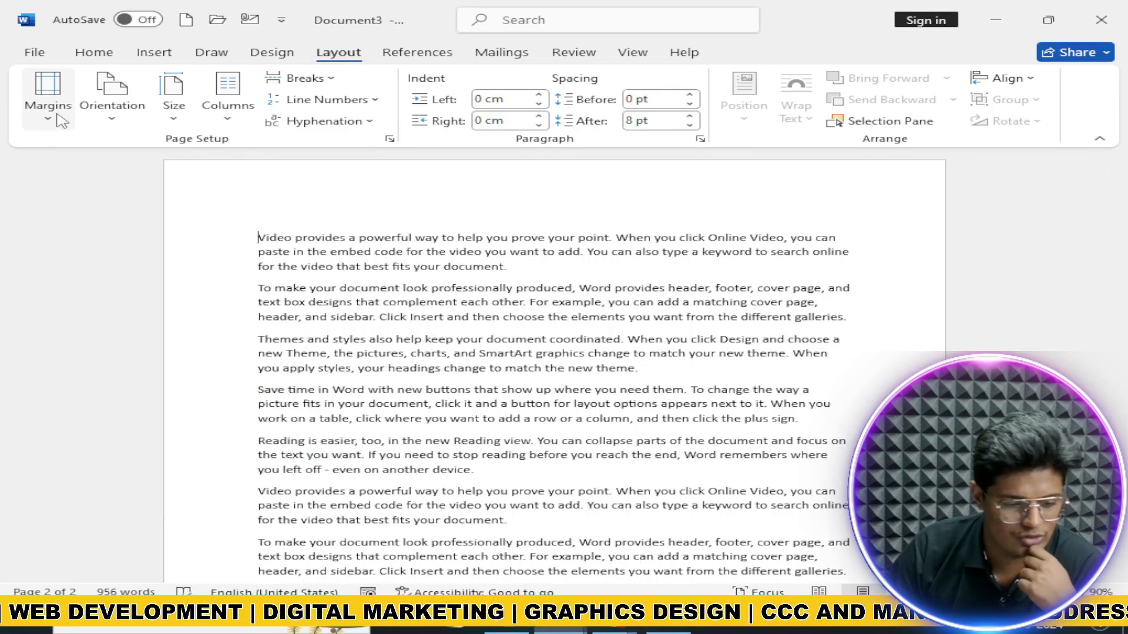
left_click(47, 97)
left_click(88, 264)
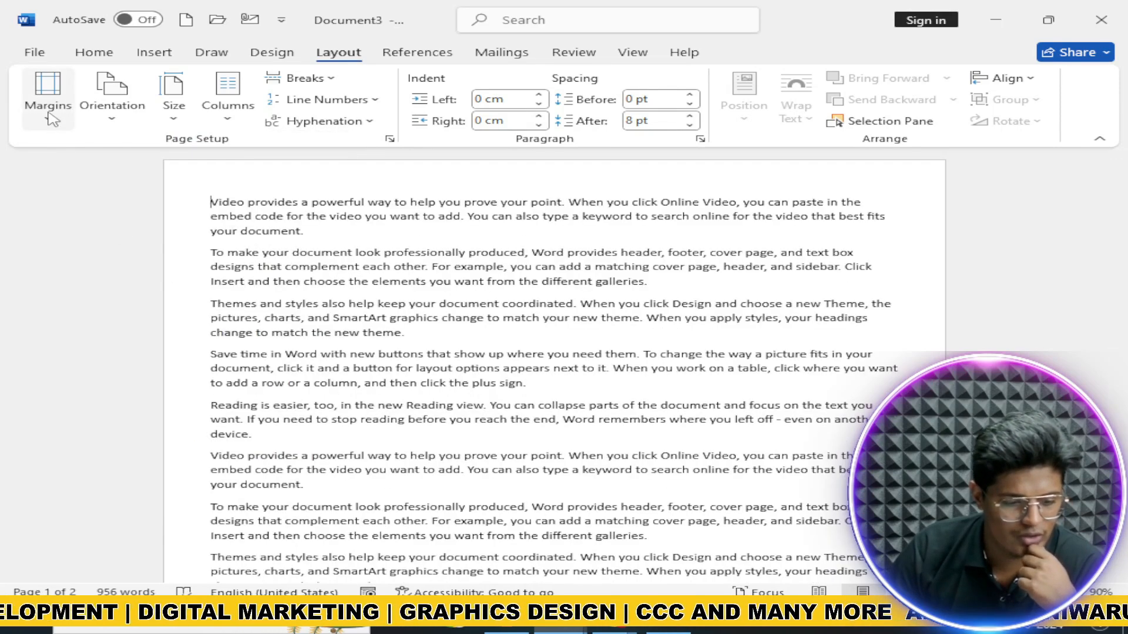
left_click(47, 108)
left_click(168, 320)
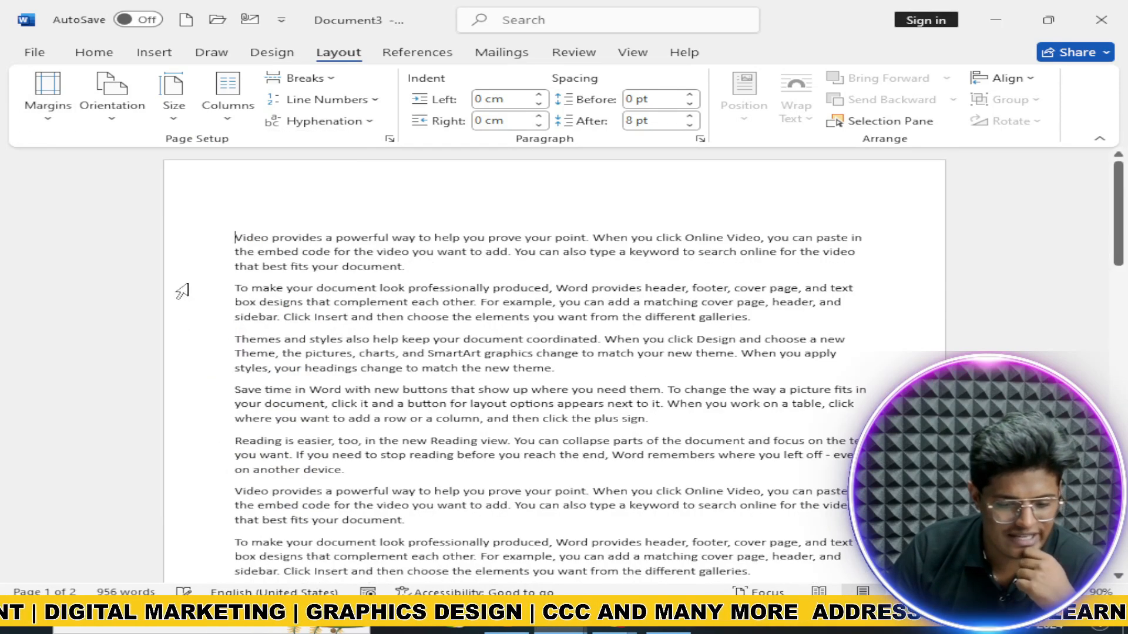
Step: Apply Wide then Mirrored margins, and open the Custom Margins settings
left_click(47, 97)
left_click(162, 398)
left_click(59, 111)
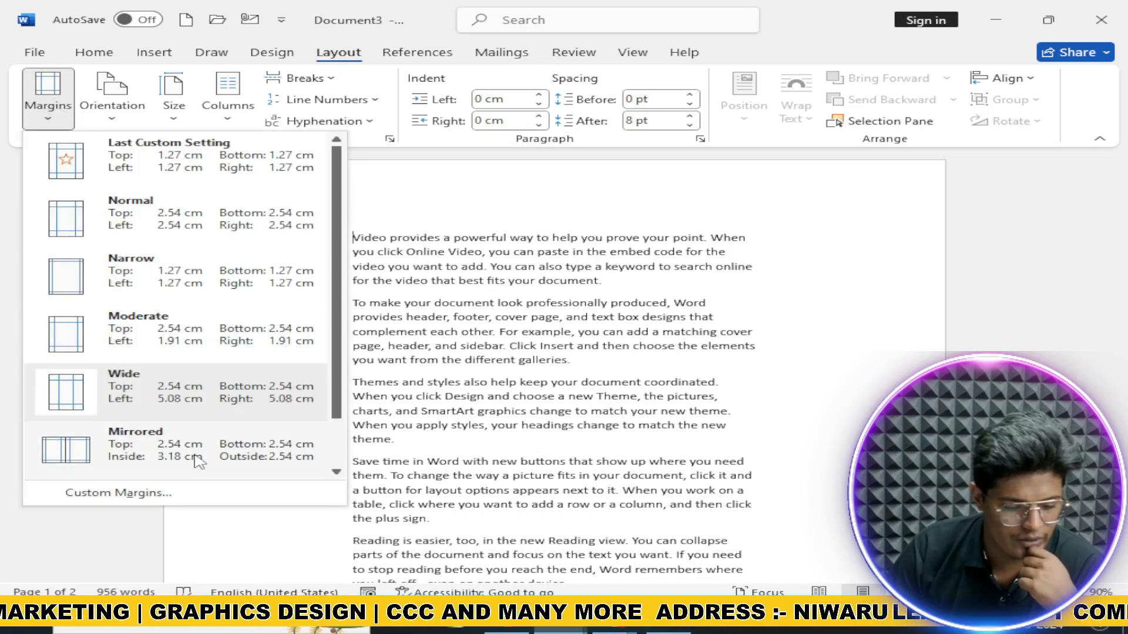
left_click(147, 444)
left_click(69, 115)
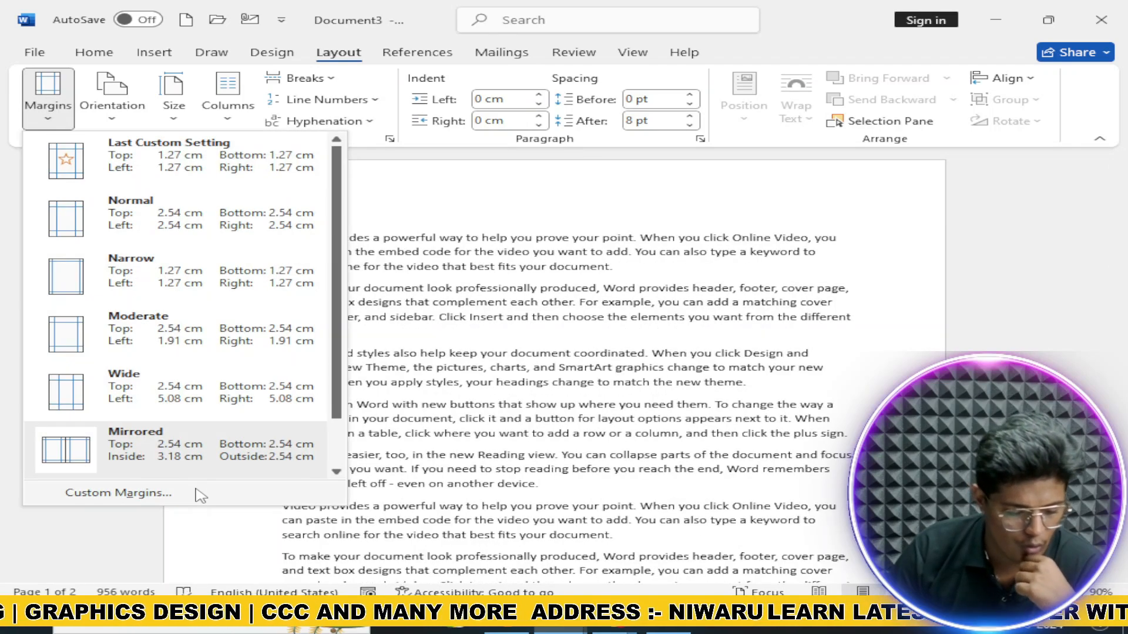
left_click(176, 493)
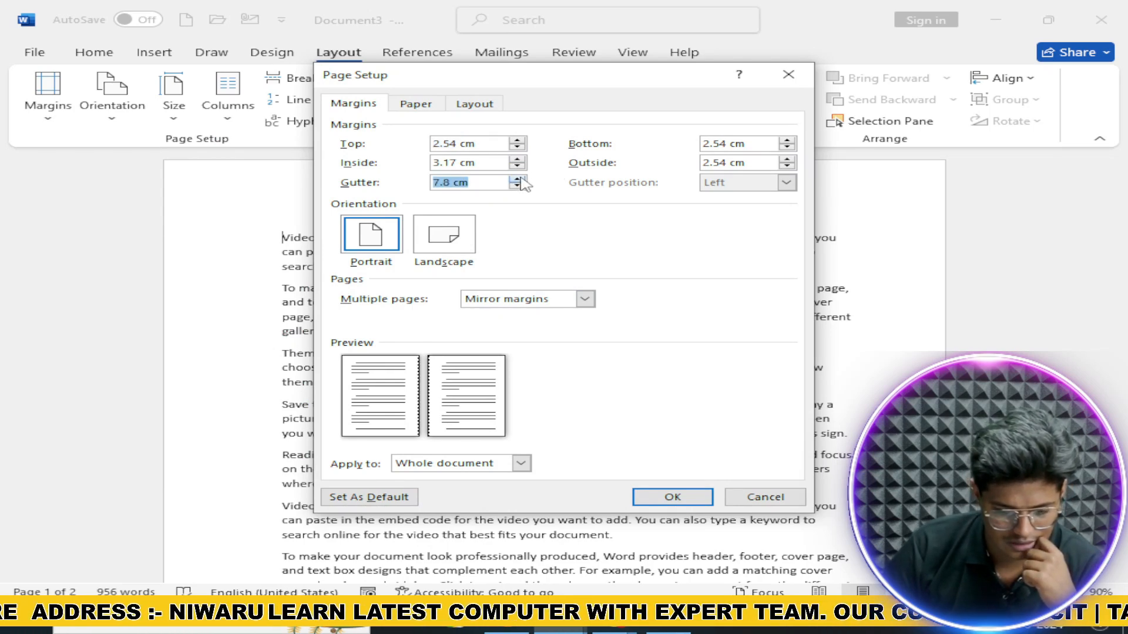
left_click(517, 179)
left_click(673, 497)
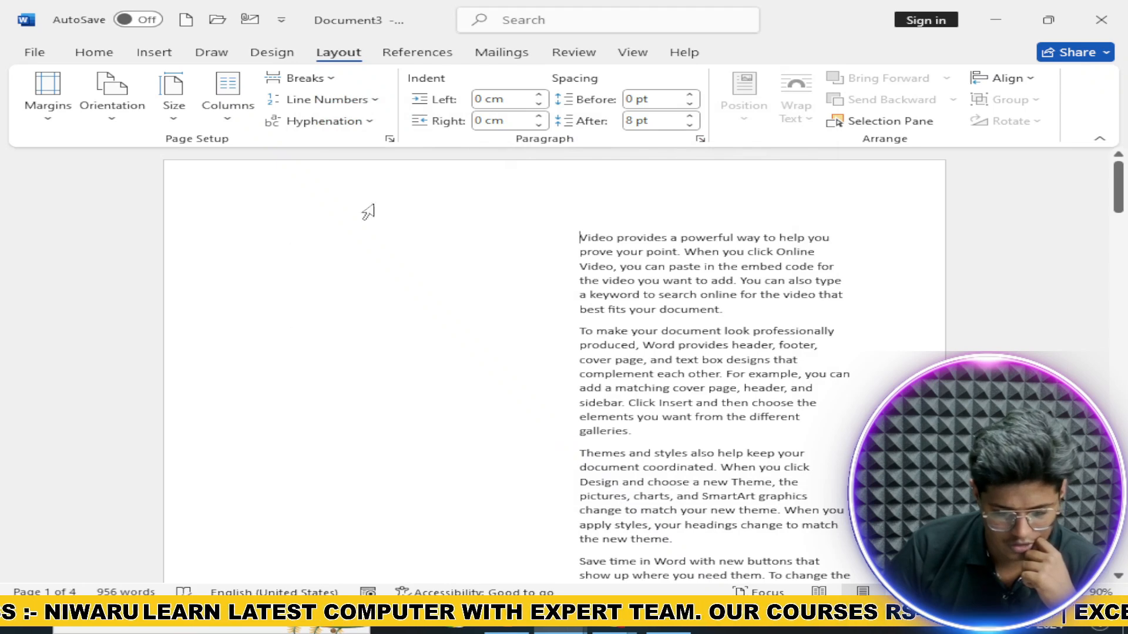
key("ctrl+z")
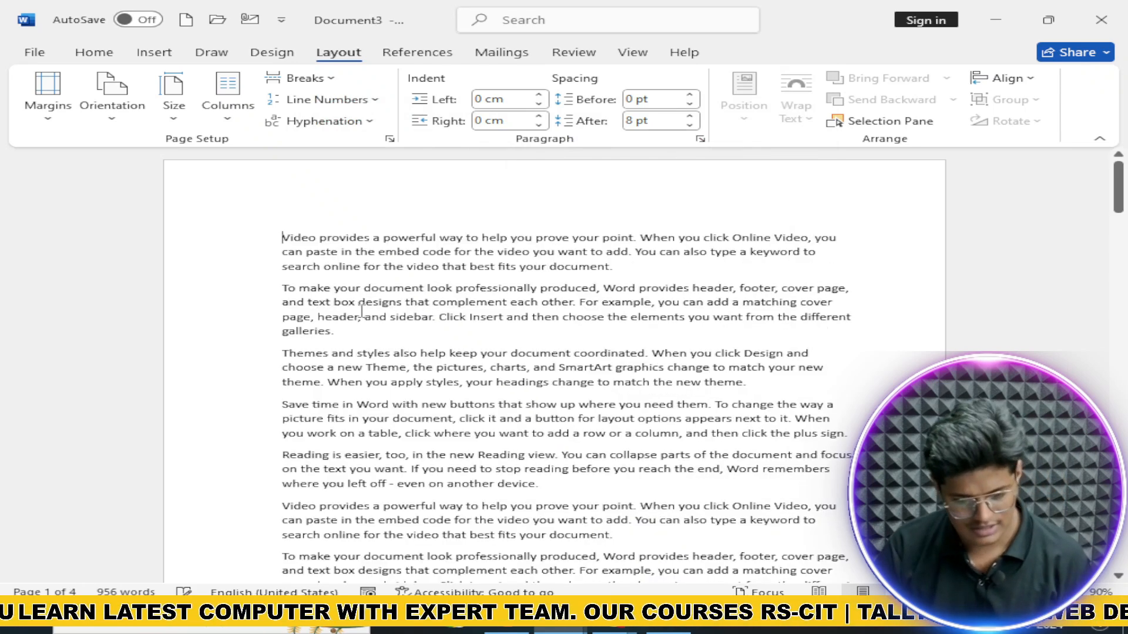
Step: Switch the page to Landscape, then back to Portrait
left_click(112, 97)
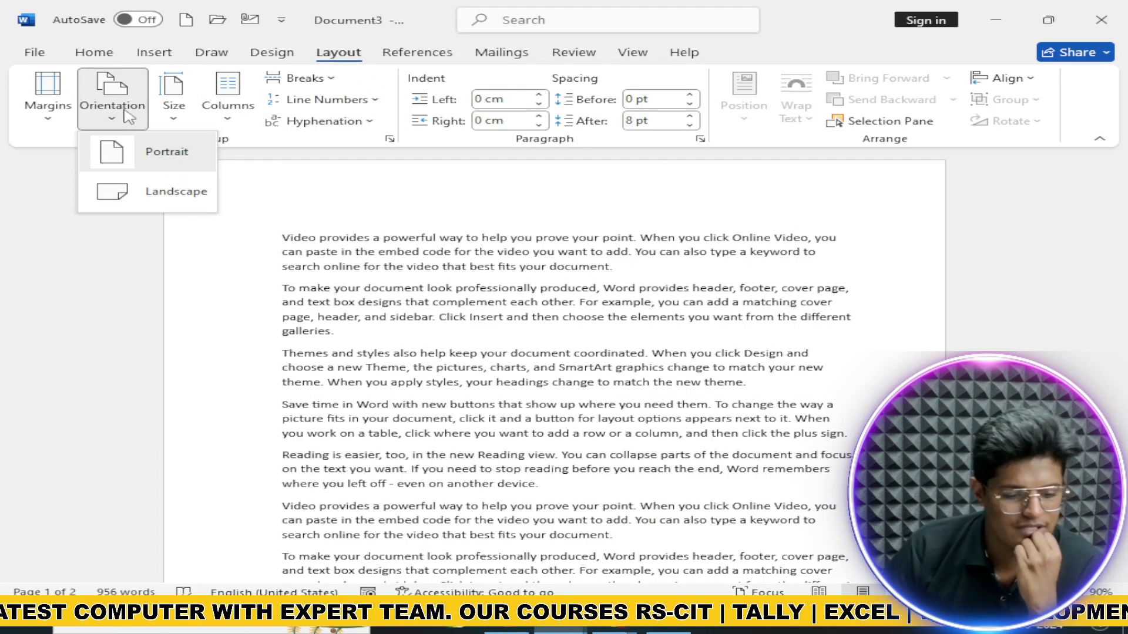
left_click(188, 191)
left_click(111, 97)
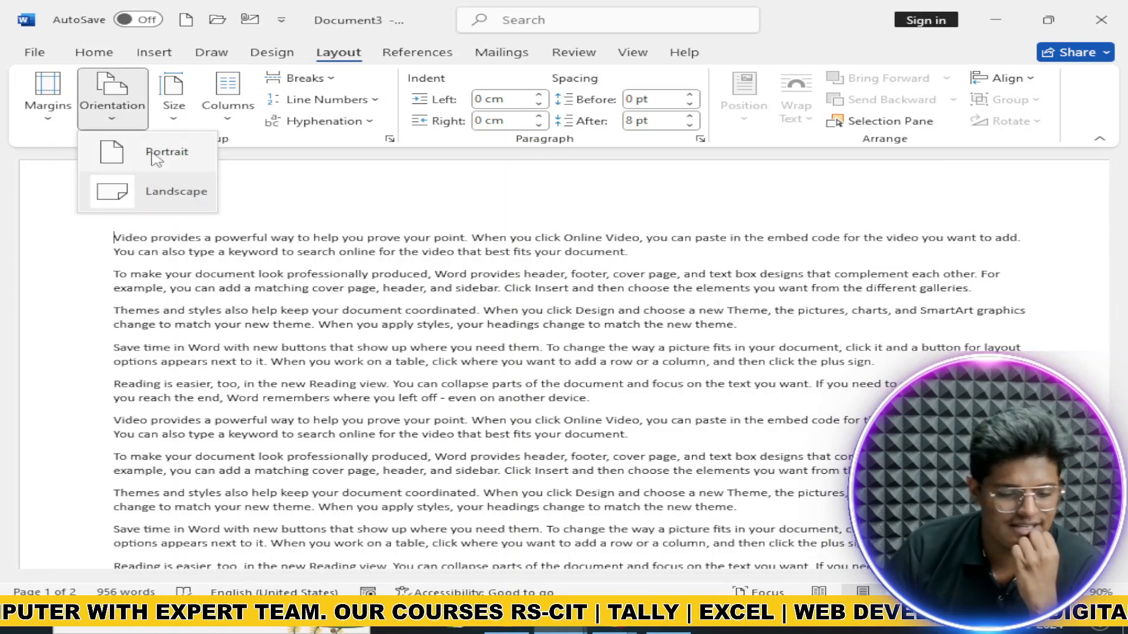
left_click(147, 152)
Step: Cycle the paper size through Letter, Tabloid, Legal, Executive and A3
left_click(172, 99)
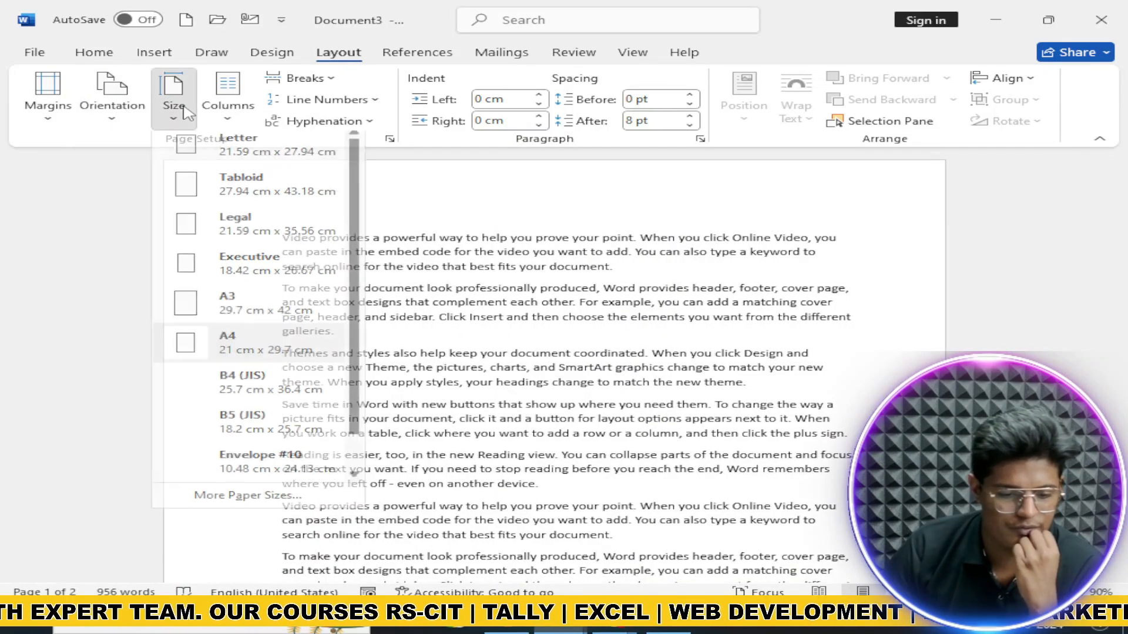
left_click(175, 147)
left_click(174, 96)
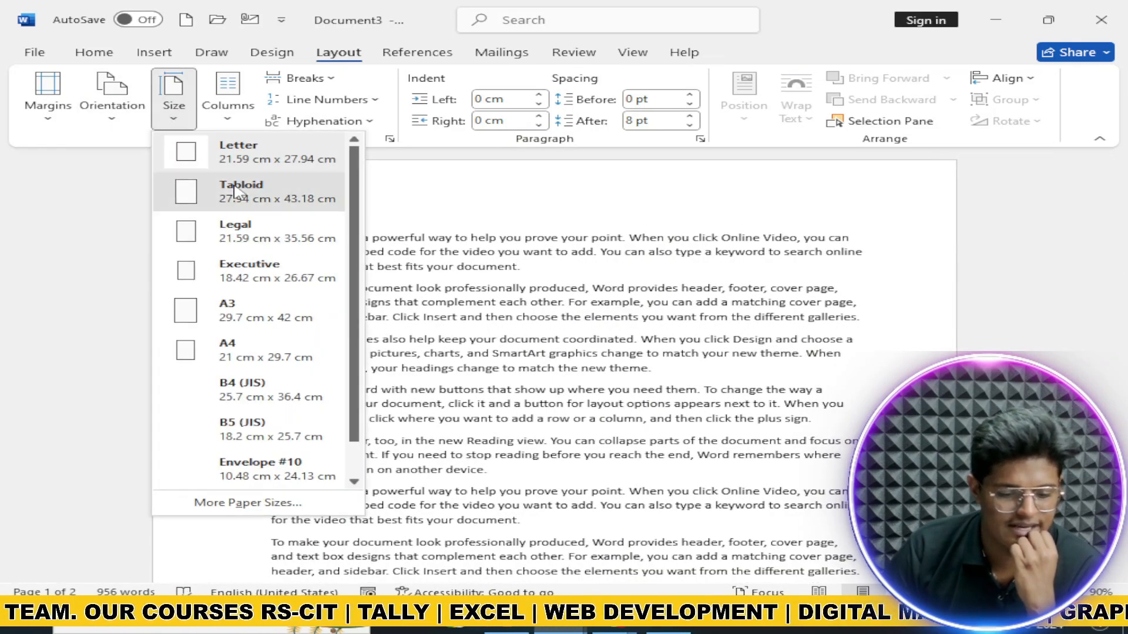
left_click(194, 192)
left_click(174, 97)
left_click(250, 235)
left_click(174, 97)
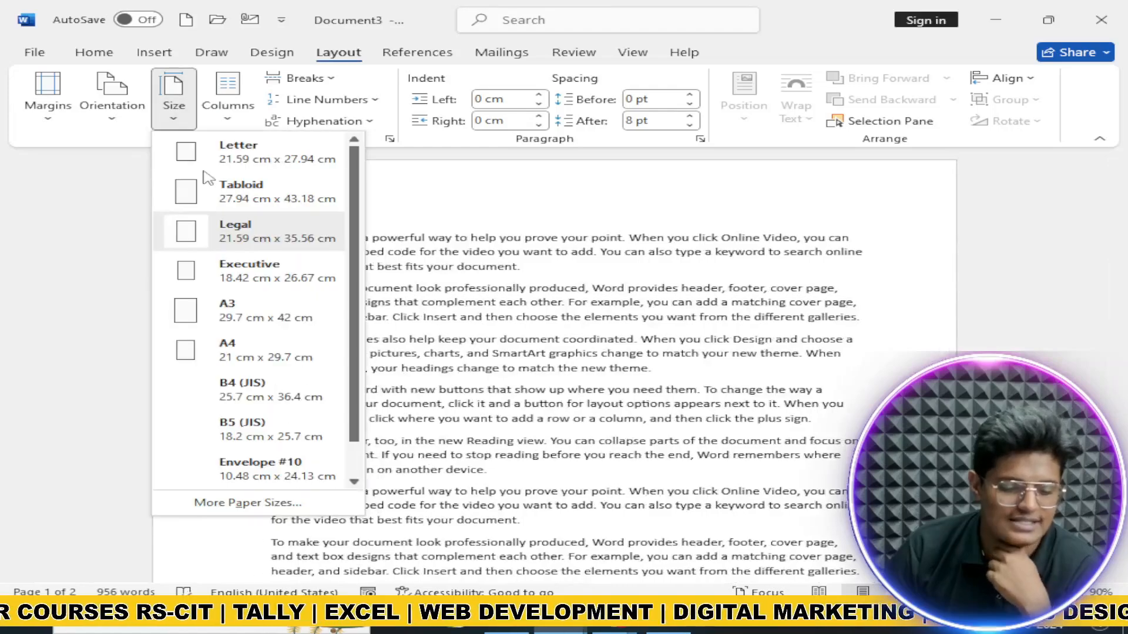
left_click(254, 267)
left_click(174, 97)
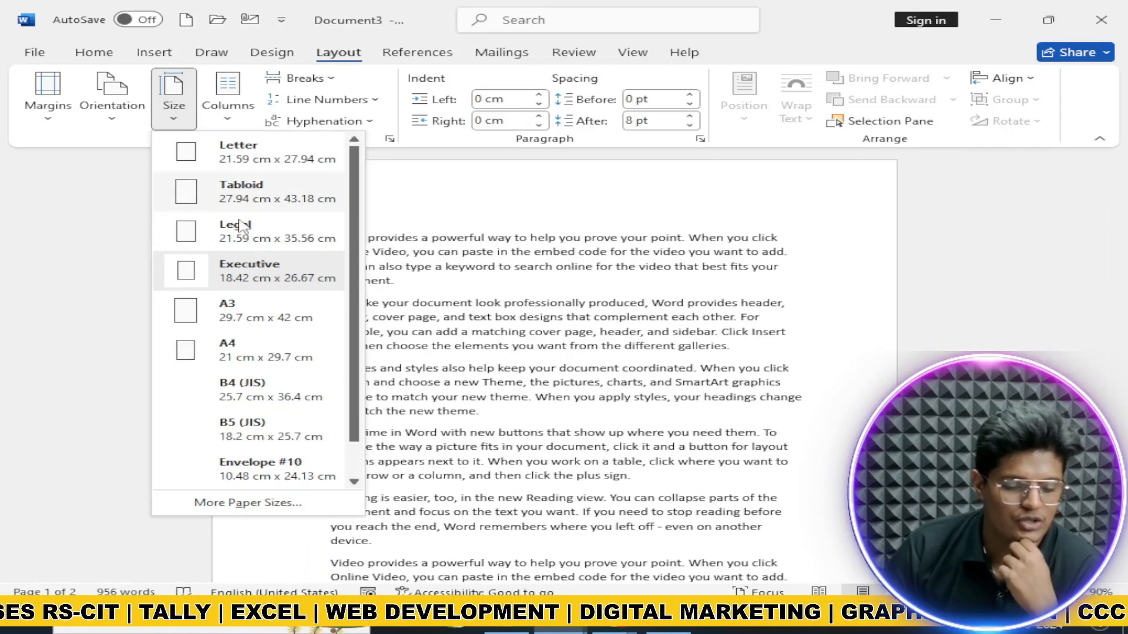
left_click(302, 305)
Step: Set the paper size to A4, then to B5 (JIS)
left_click(227, 97)
left_click(174, 97)
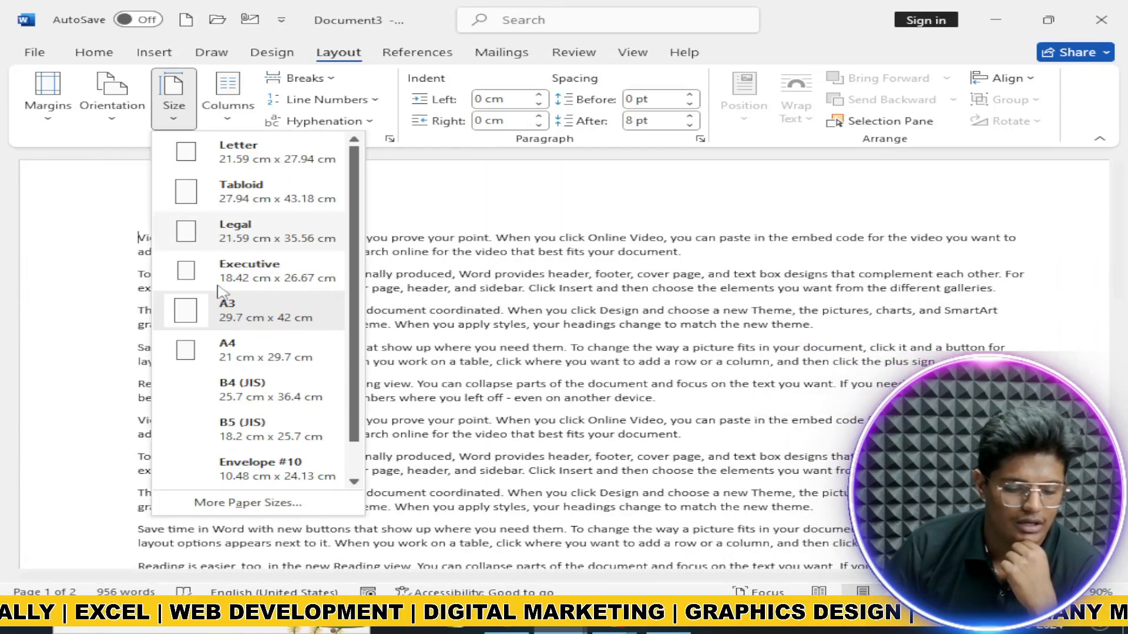
left_click(235, 349)
left_click(190, 120)
left_click(258, 429)
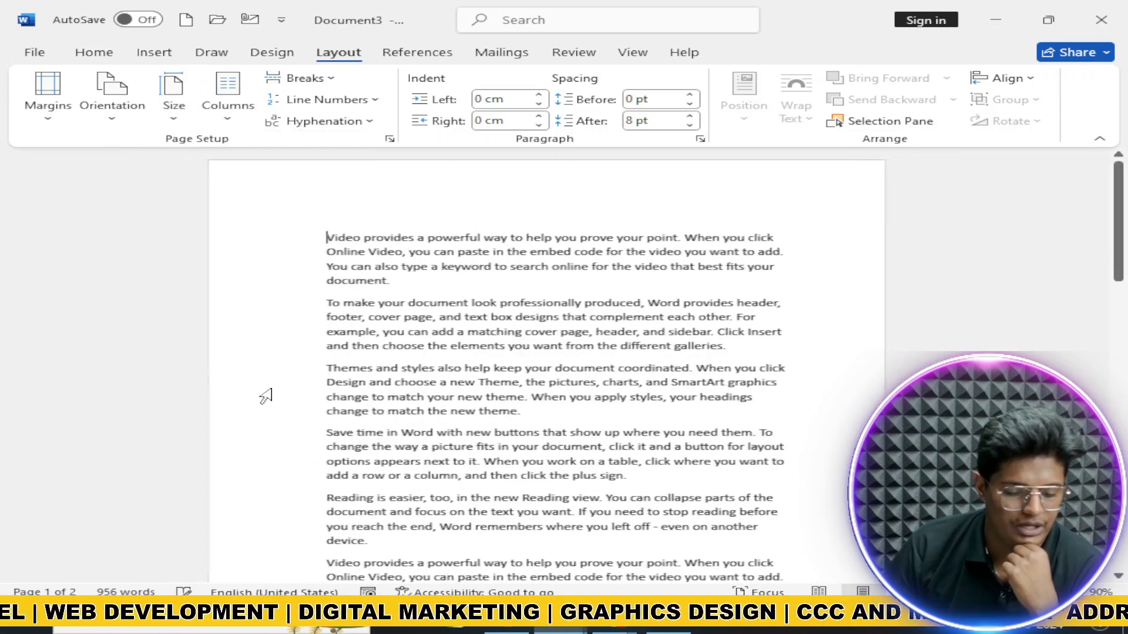
left_click(177, 106)
Step: Try Envelope #10 paper size, then restore A4 so the text fits on 2 pages
left_click(326, 473)
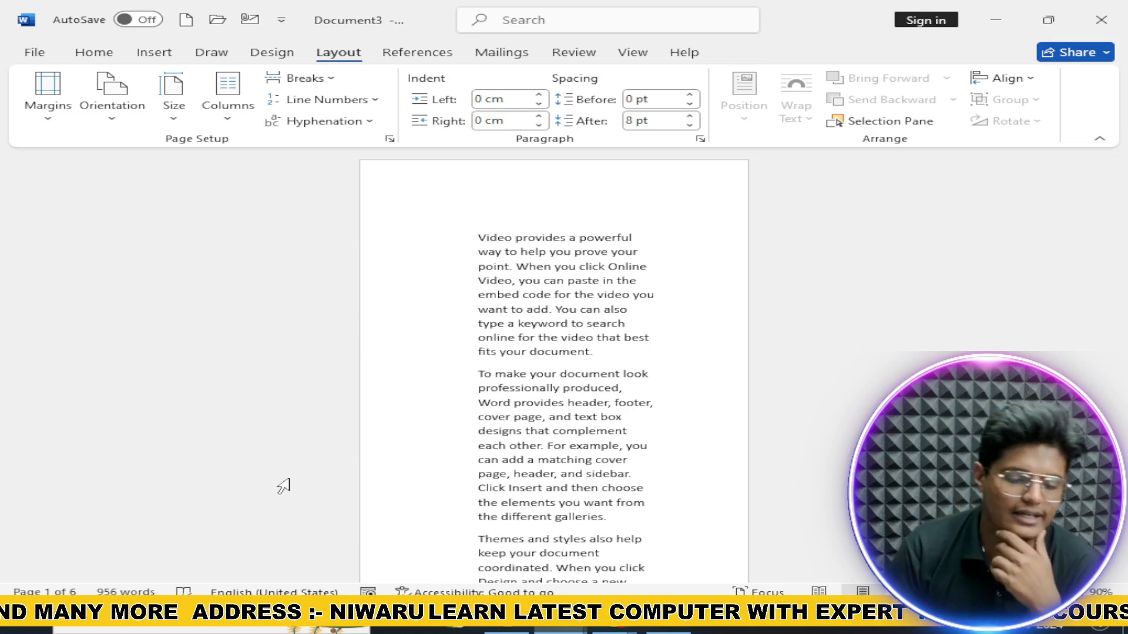
left_click(228, 97)
left_click(408, 401)
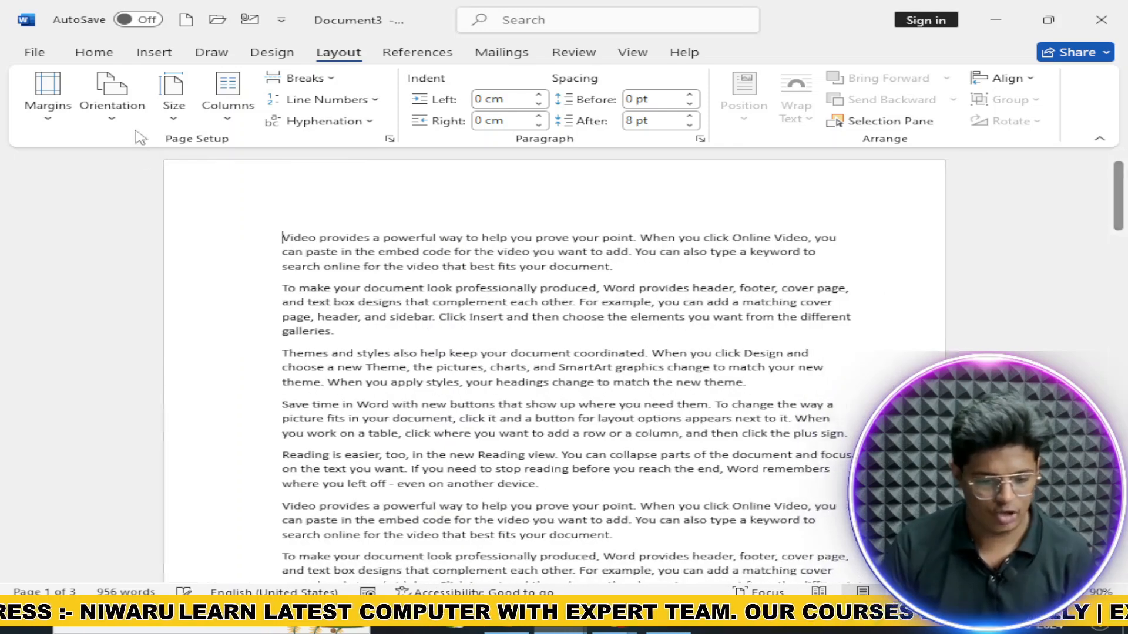
left_click(174, 97)
left_click(282, 356)
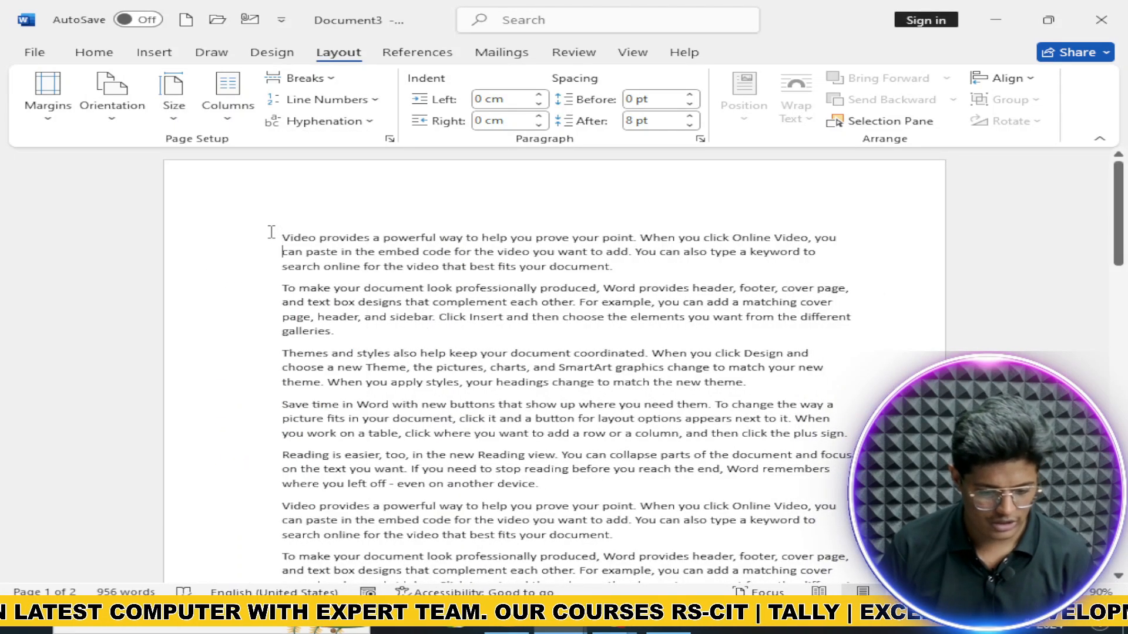
Step: Try a two-column layout on the second paragraph, then undo it
key("ctrl+shift+Down")
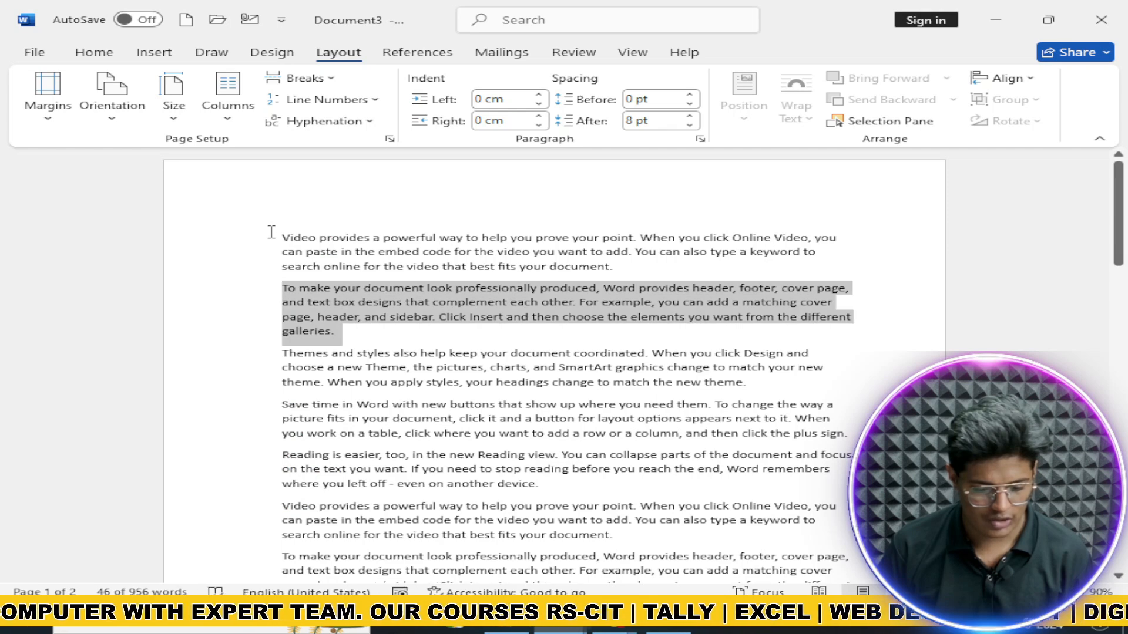
left_click(227, 97)
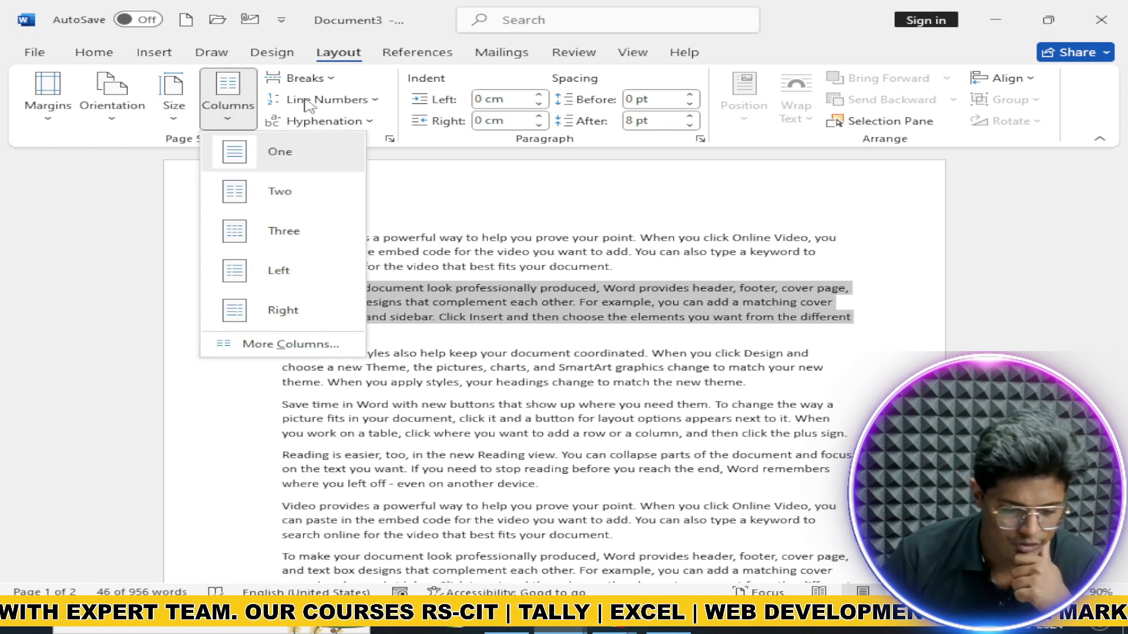
left_click(306, 189)
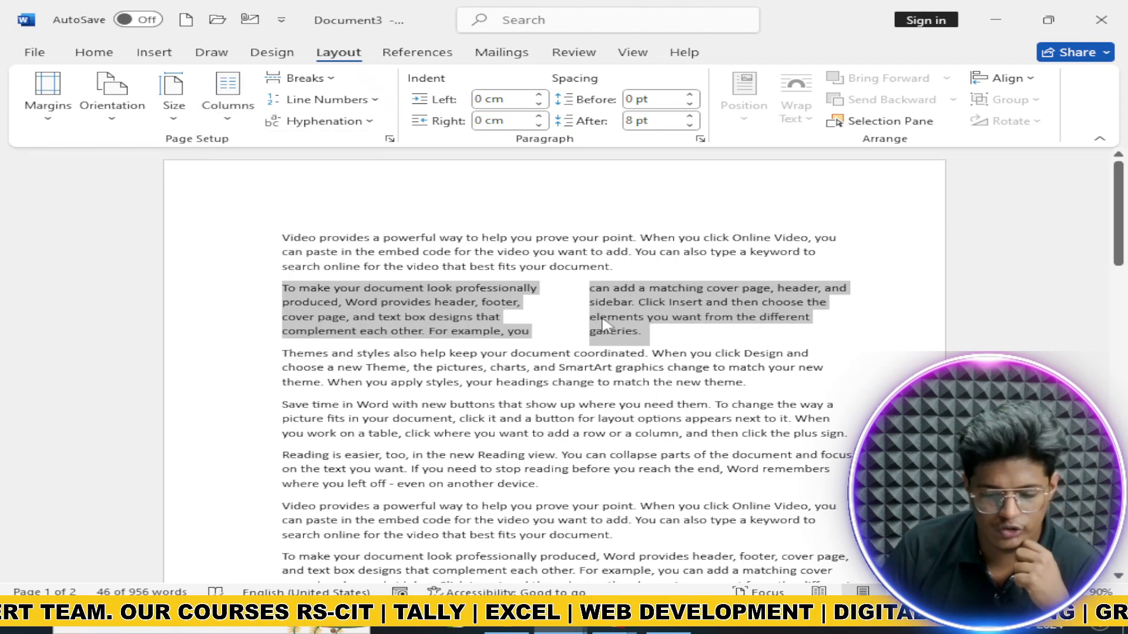
key("ctrl+z")
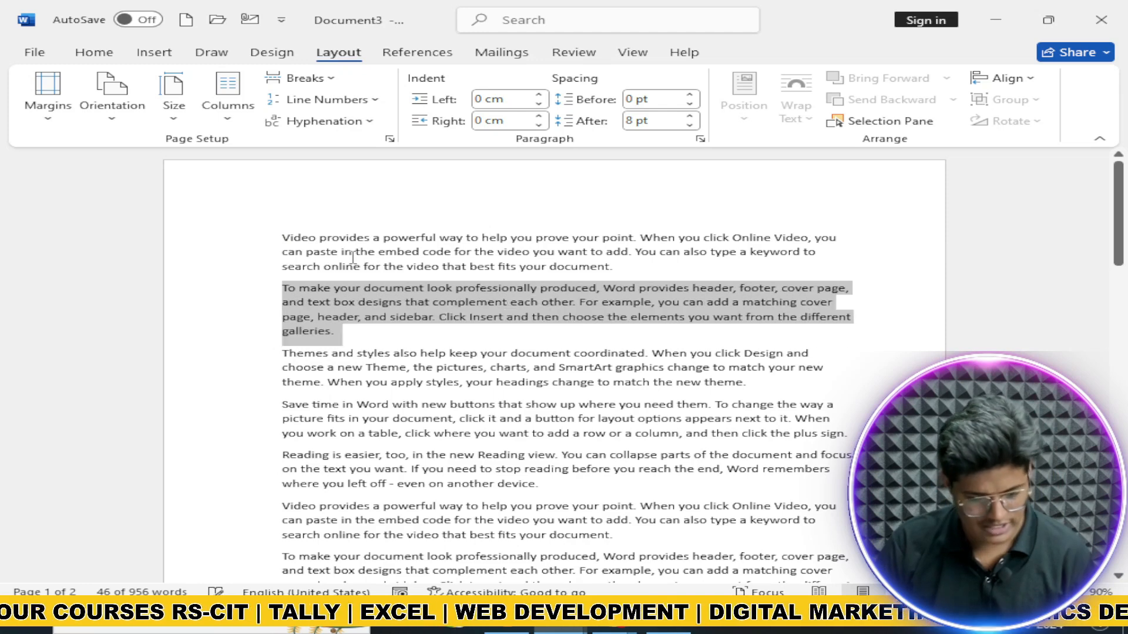
Step: Lay the first two paragraphs in Two, Left, then Three columns, ending with Right
left_click_drag(284, 237, 335, 329)
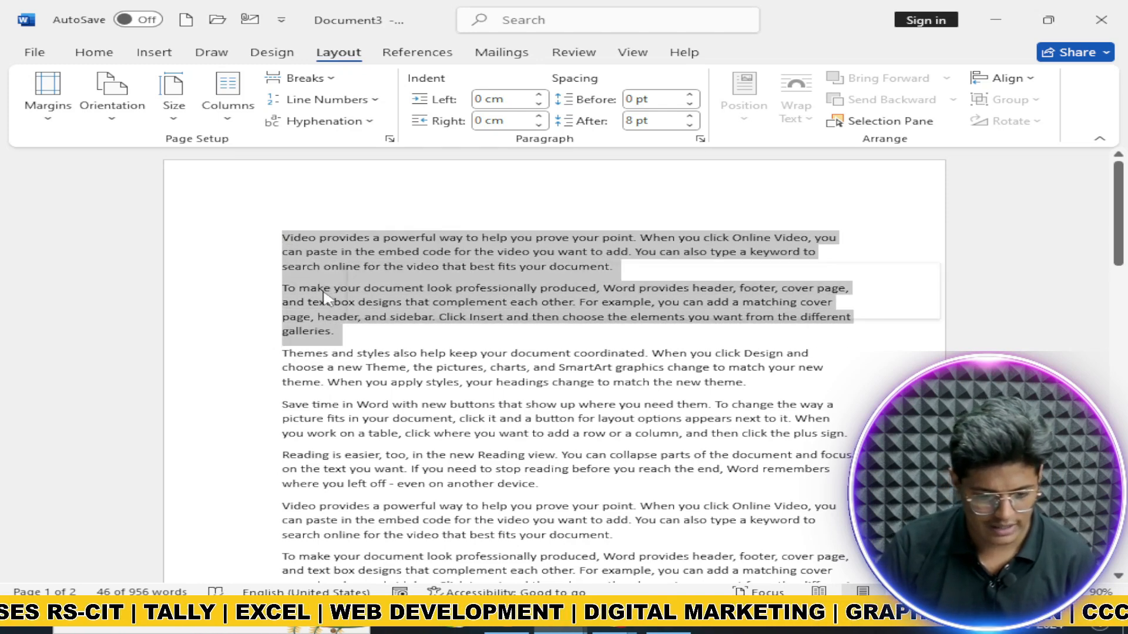
left_click(247, 121)
left_click(297, 196)
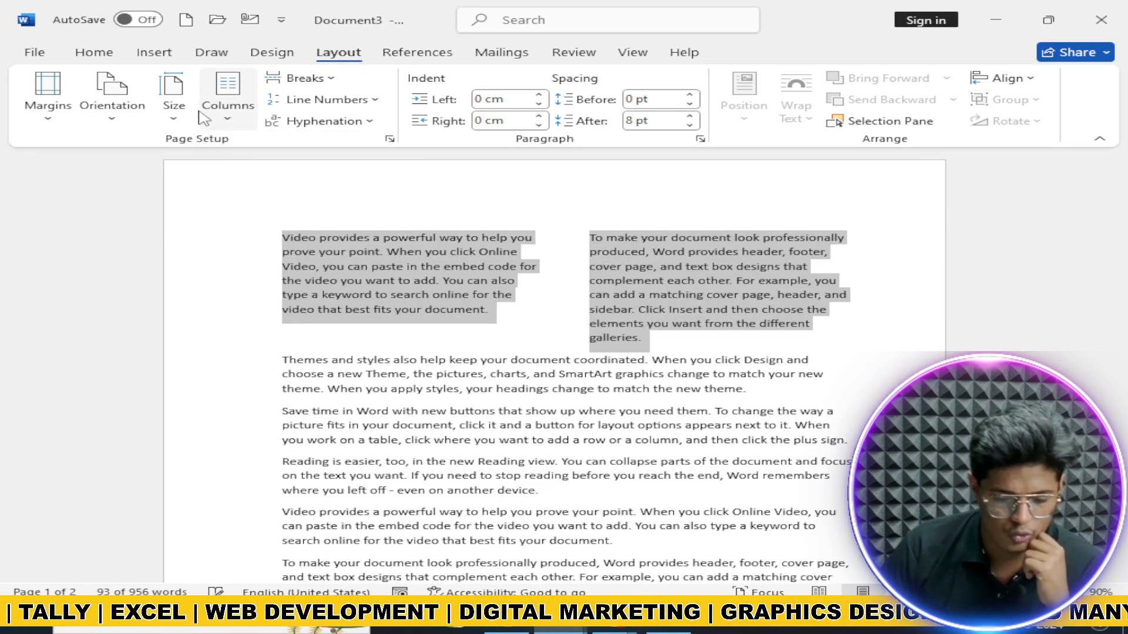
left_click(193, 100)
left_click(228, 94)
left_click(303, 270)
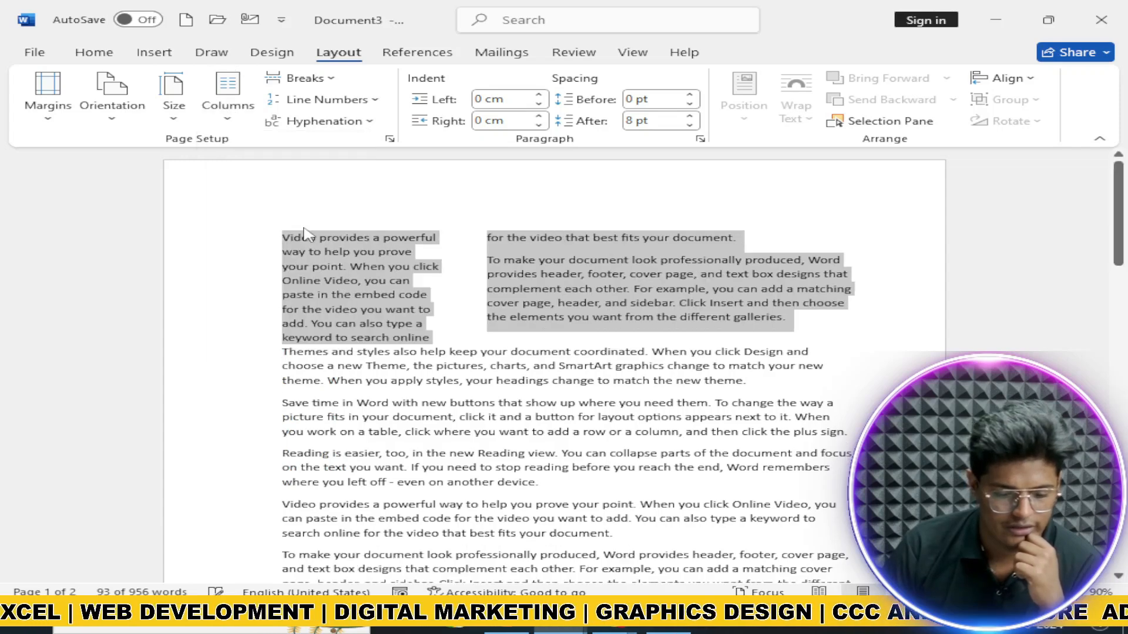
left_click(249, 130)
left_click(283, 230)
left_click(247, 127)
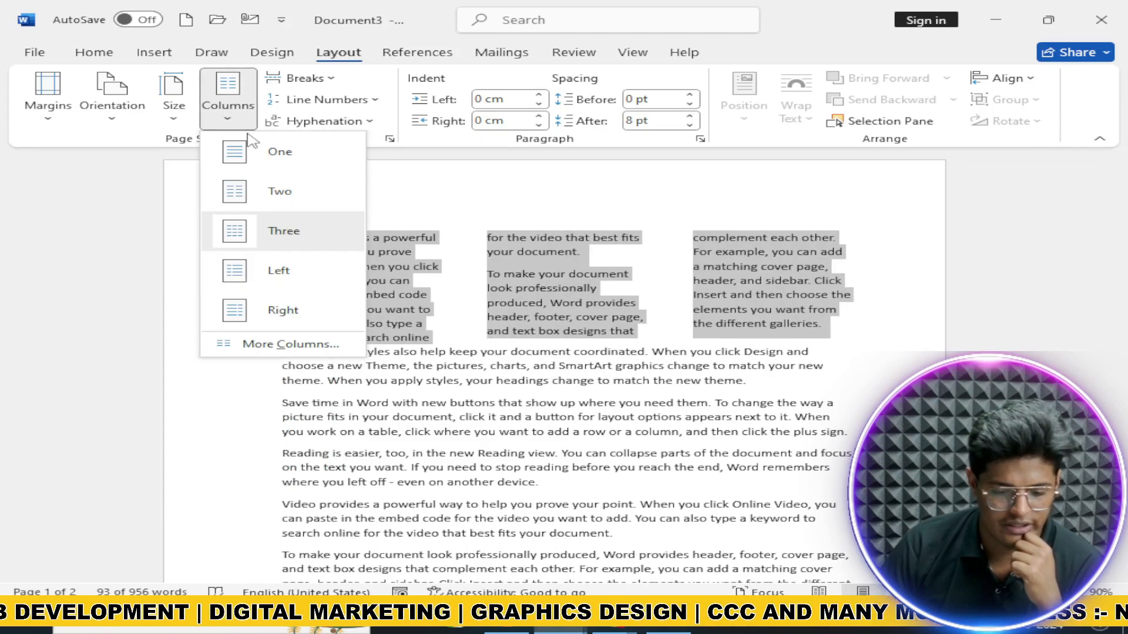
left_click(291, 306)
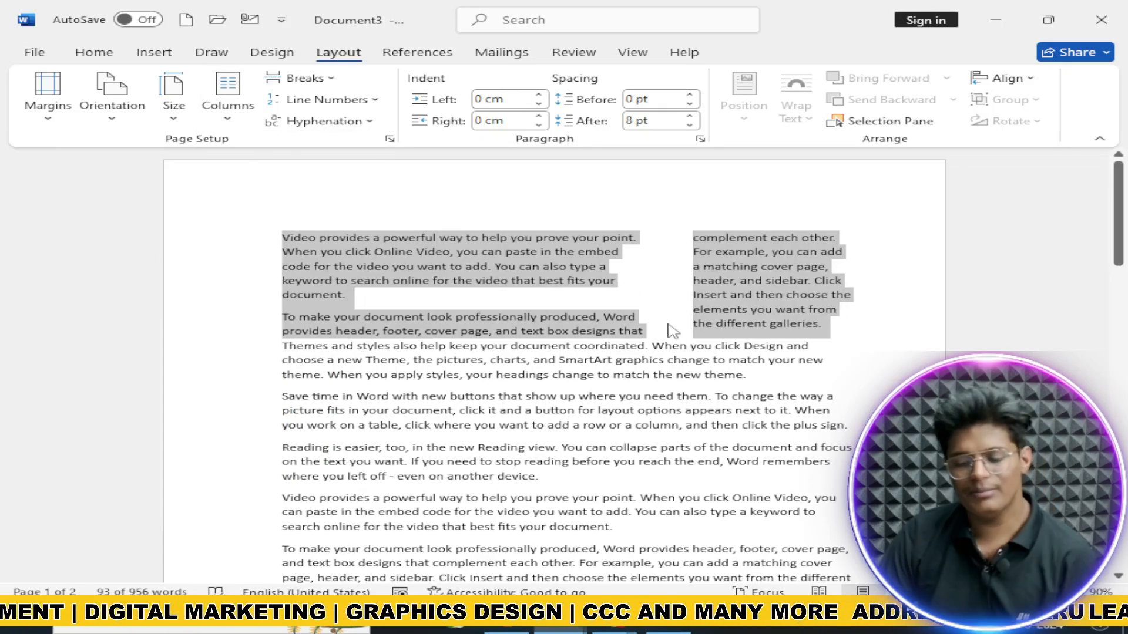
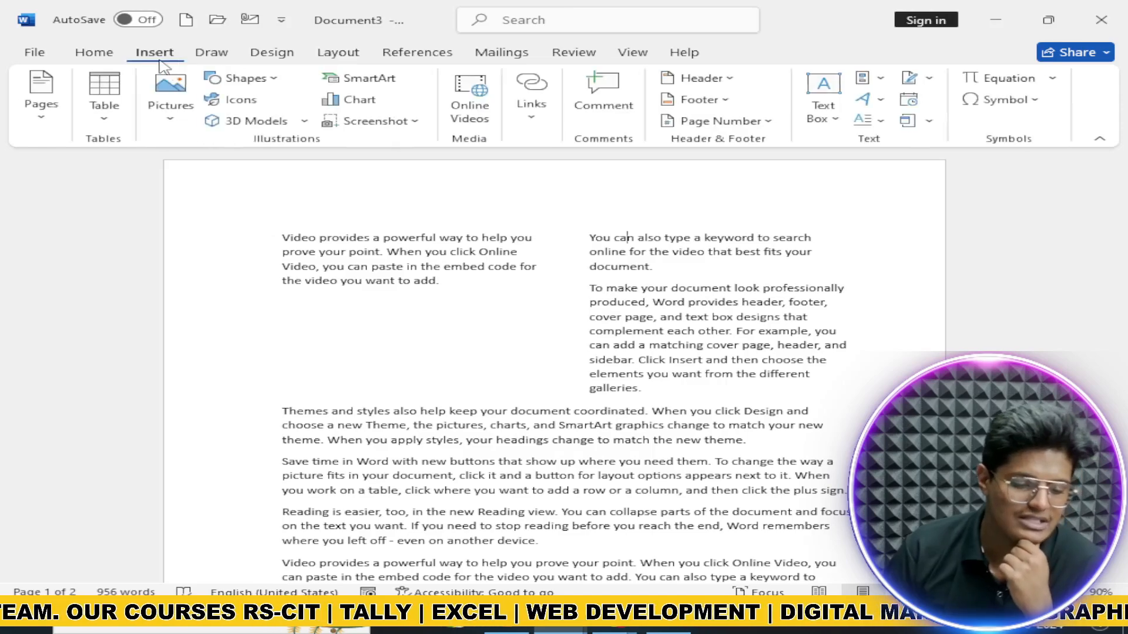
Step: Insert a Blank header with a '[Type here]' placeholder, check each page, then close header editing
left_click(699, 78)
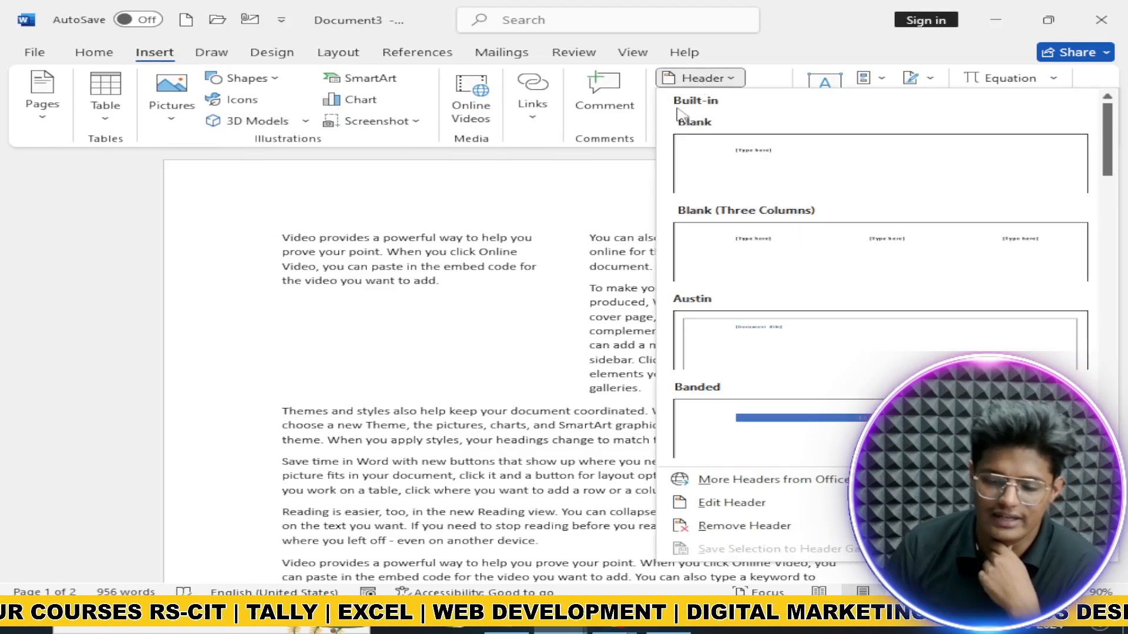
left_click(758, 163)
scroll(411, 294, "down", 3)
scroll(294, 234, "up", 3)
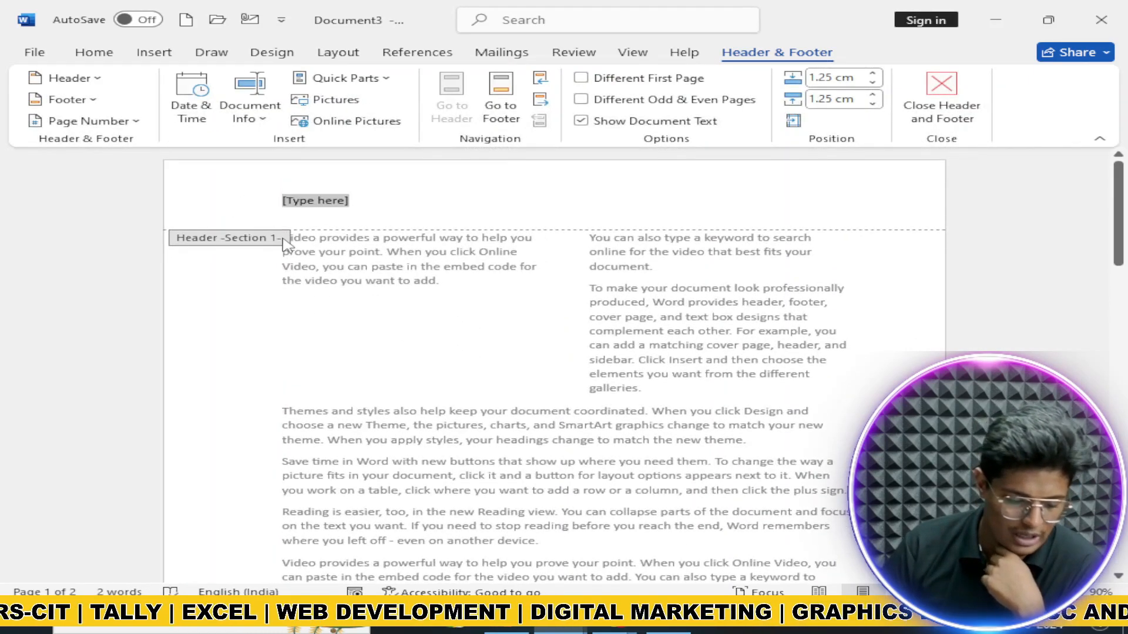
scroll(241, 221, "down", 10)
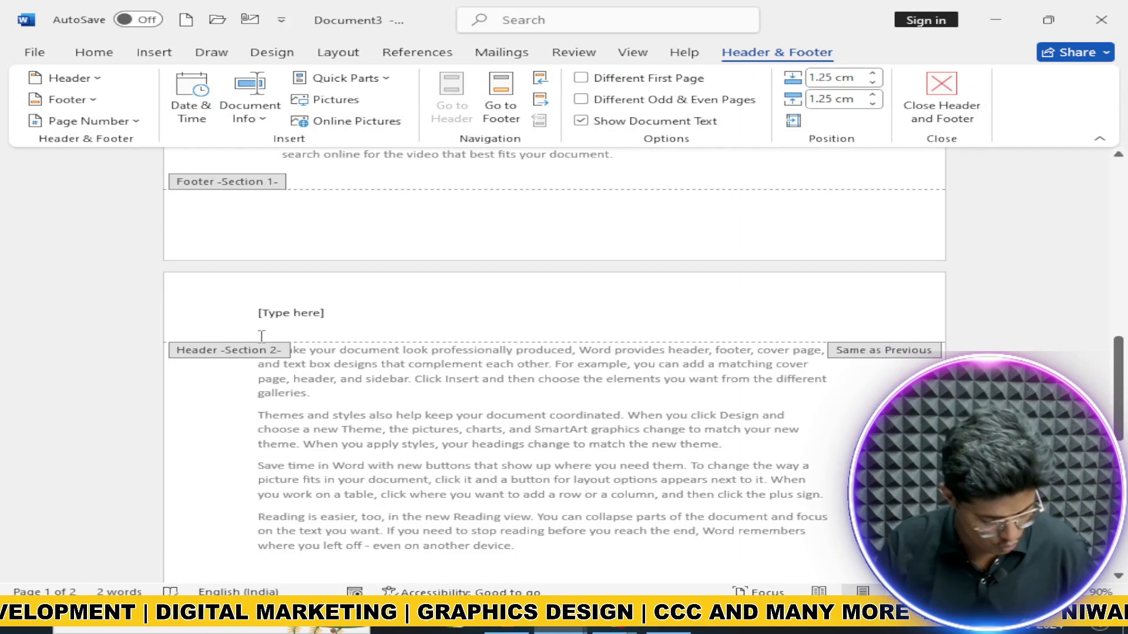
scroll(262, 336, "up", 10)
left_click(942, 97)
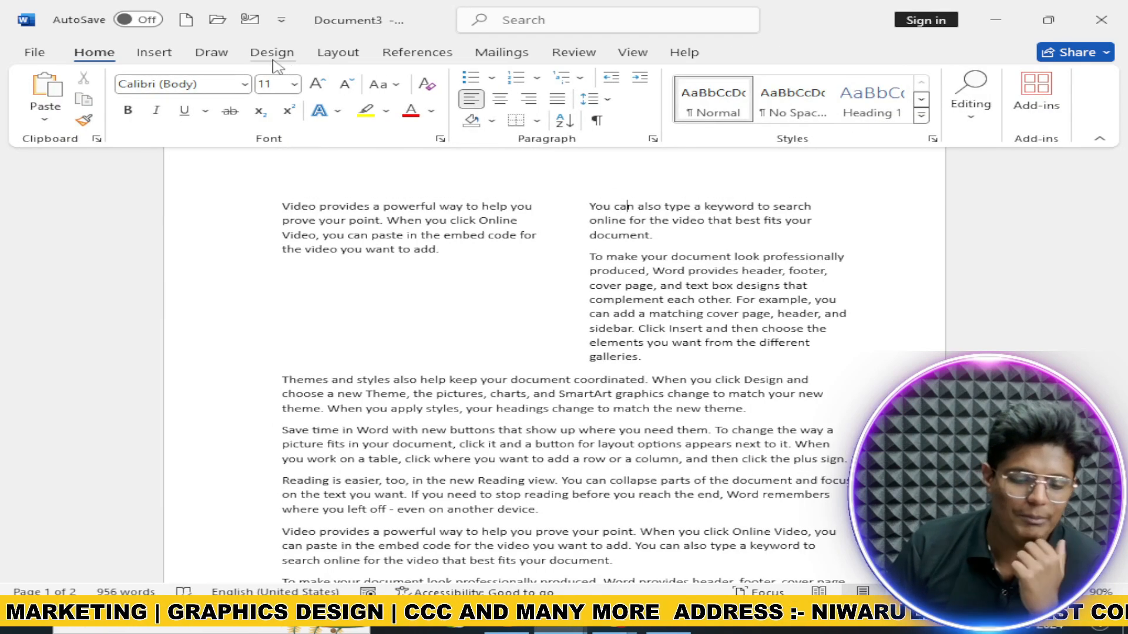
left_click(227, 58)
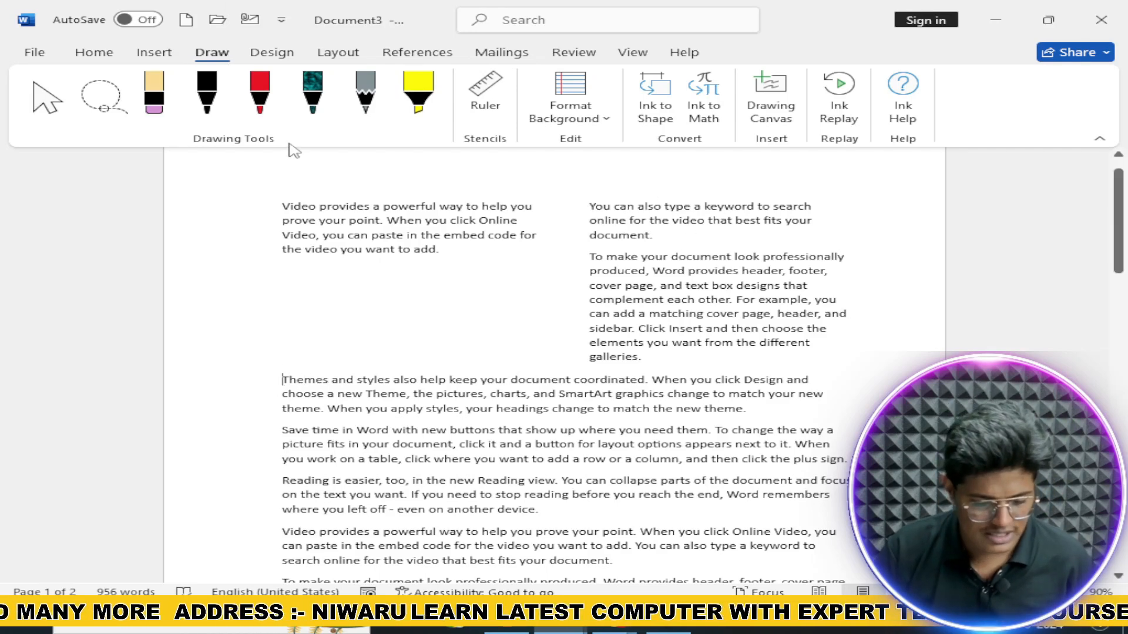
Step: Add a Continuous section break after the columns and a page break before 'Themes and styles'
left_click(272, 53)
left_click(340, 53)
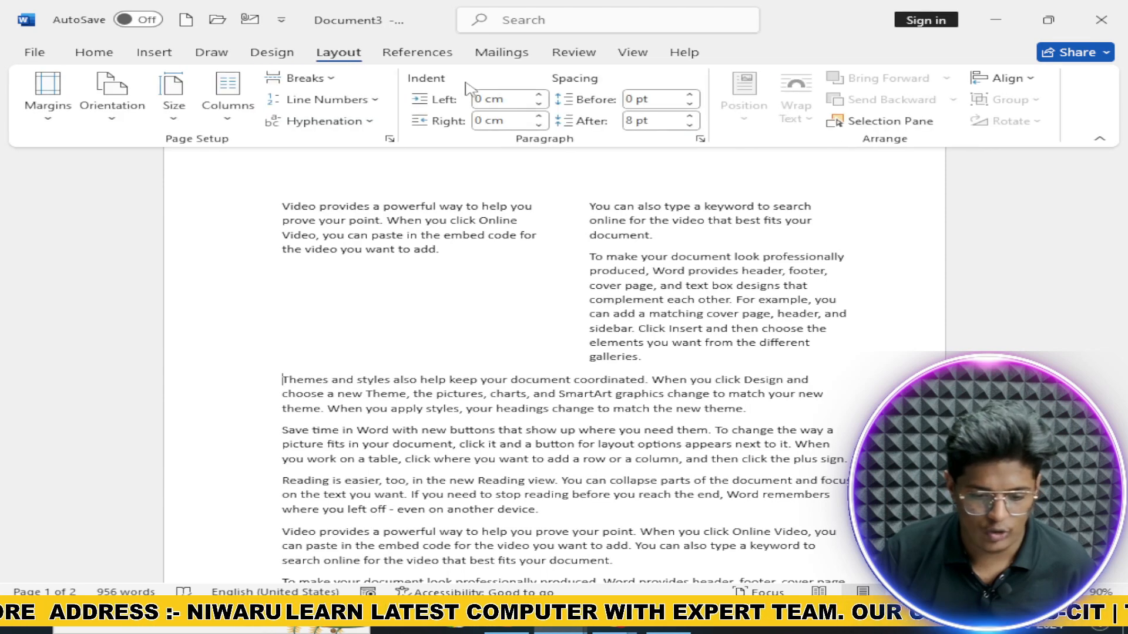
left_click(306, 78)
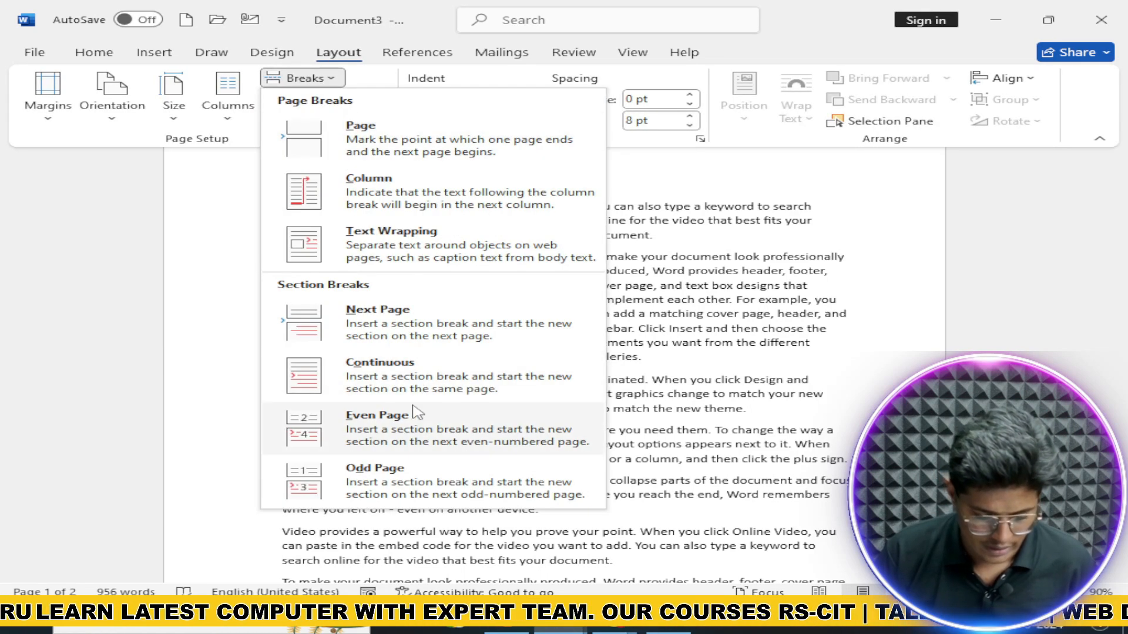
left_click(411, 383)
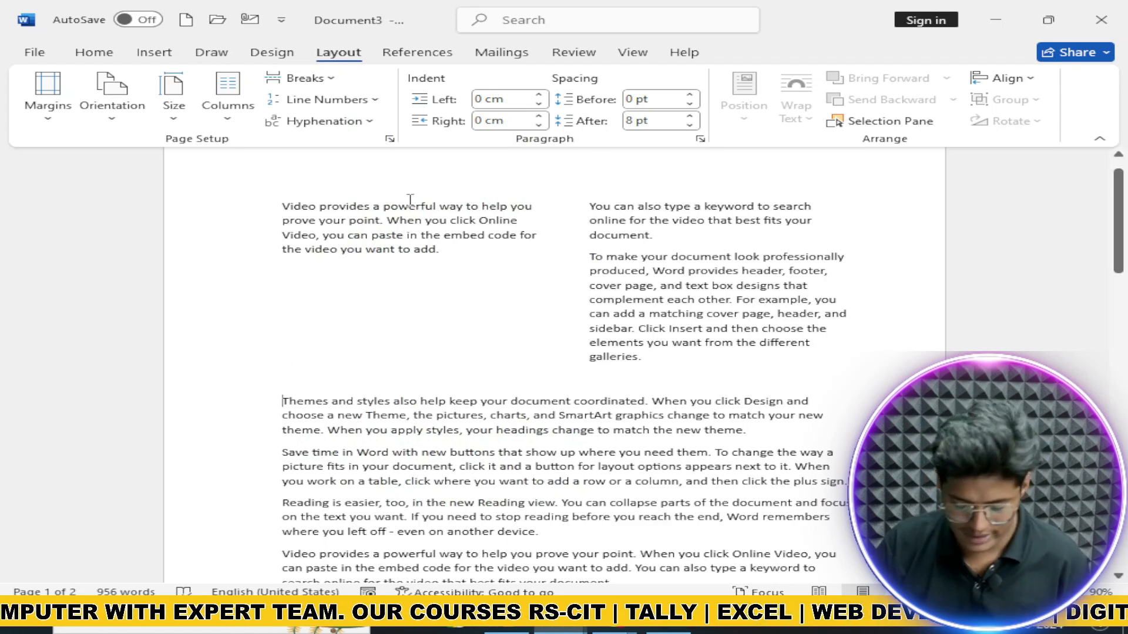
key("ctrl+Return")
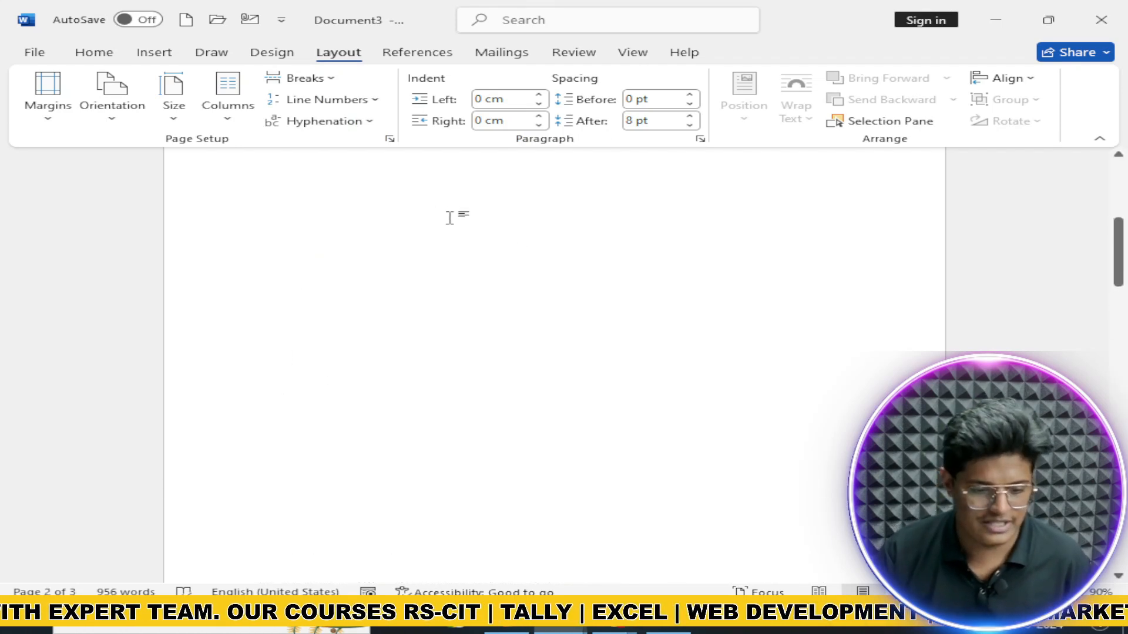
scroll(531, 254, "up", 5)
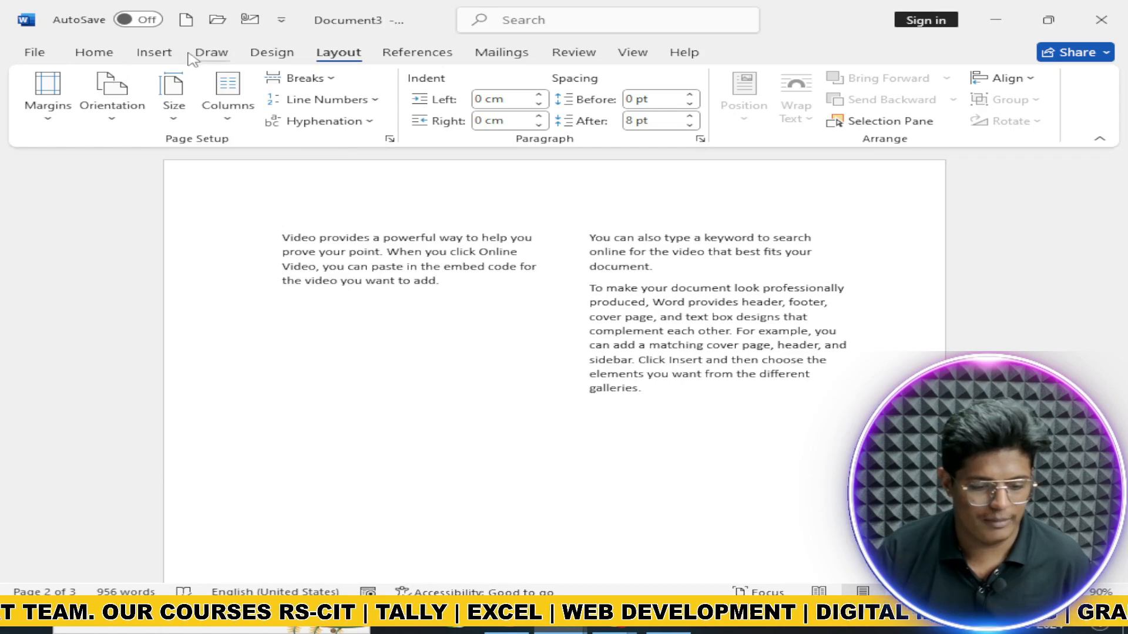
Step: Give the new section a Blank header and review the headers across the pages
left_click(156, 53)
left_click(700, 79)
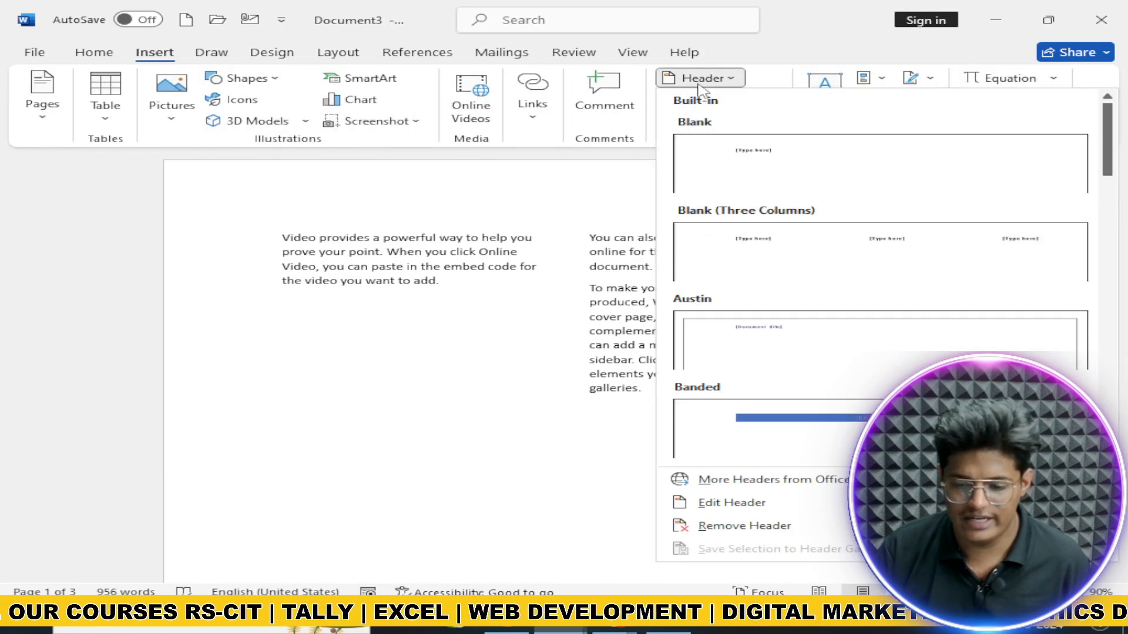
left_click(713, 187)
scroll(534, 235, "up", 3)
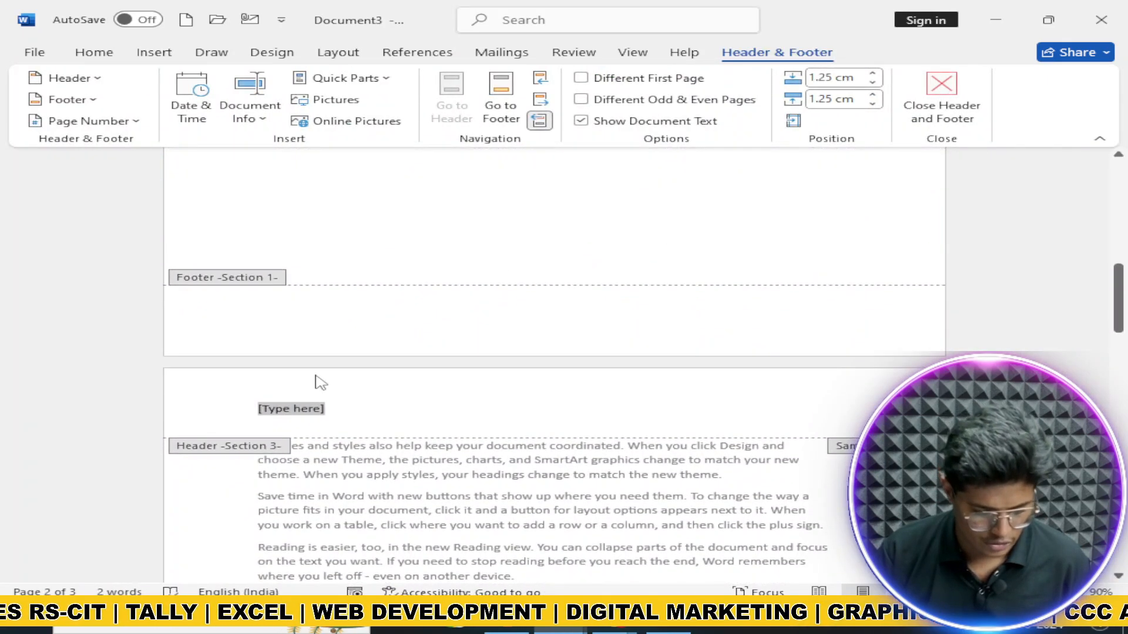
scroll(629, 312, "up", 10)
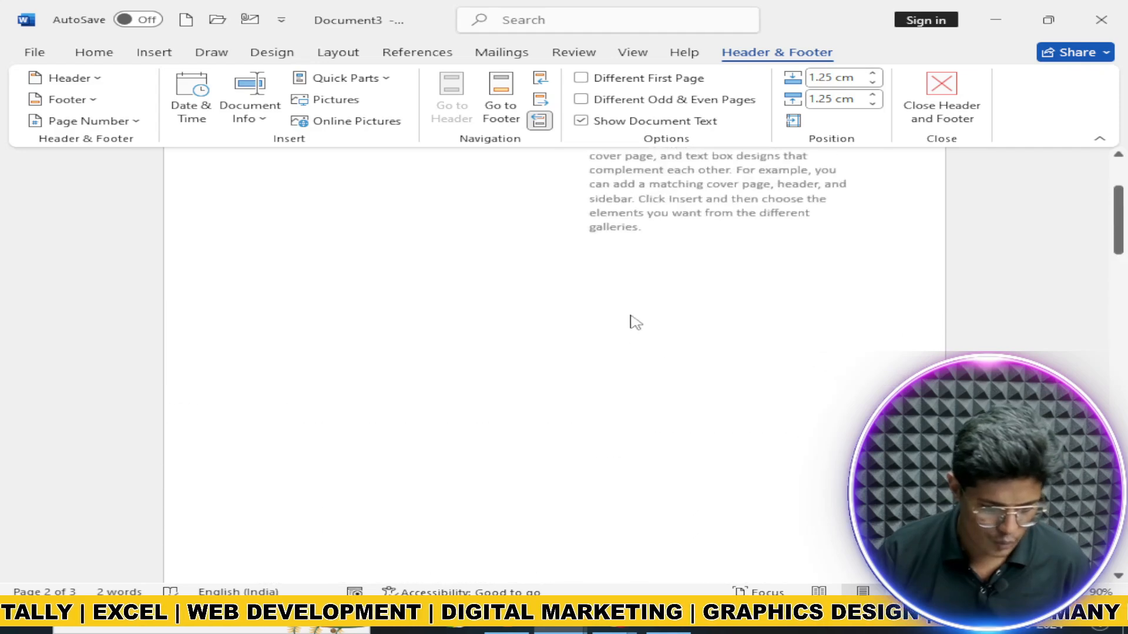
scroll(499, 311, "down", 15)
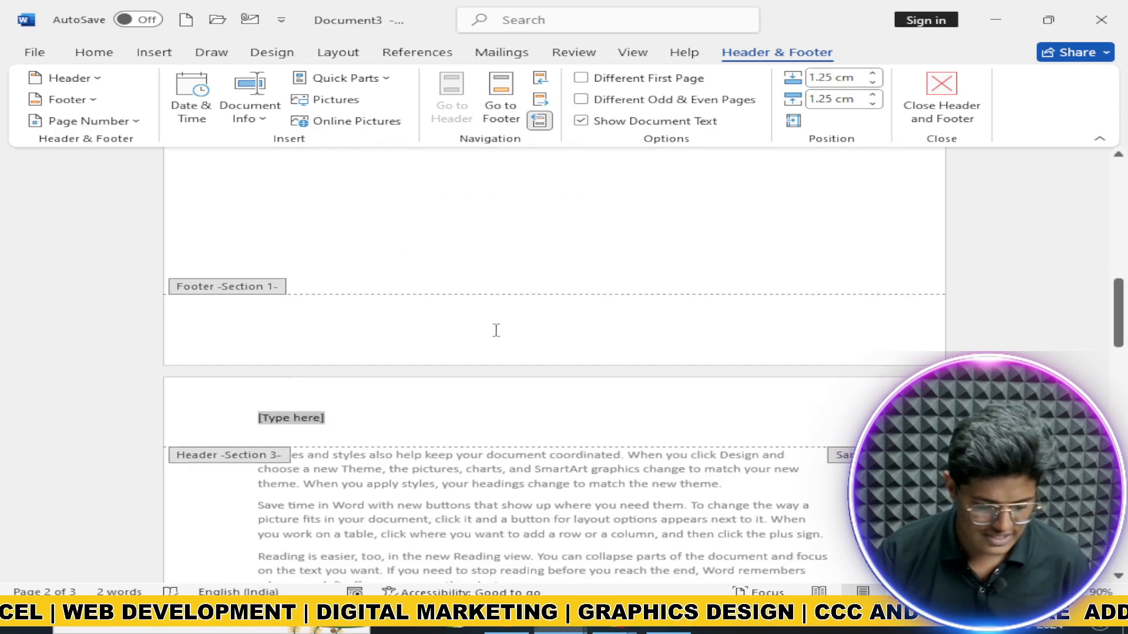
scroll(353, 335, "up", 3)
scroll(317, 329, "down", 8)
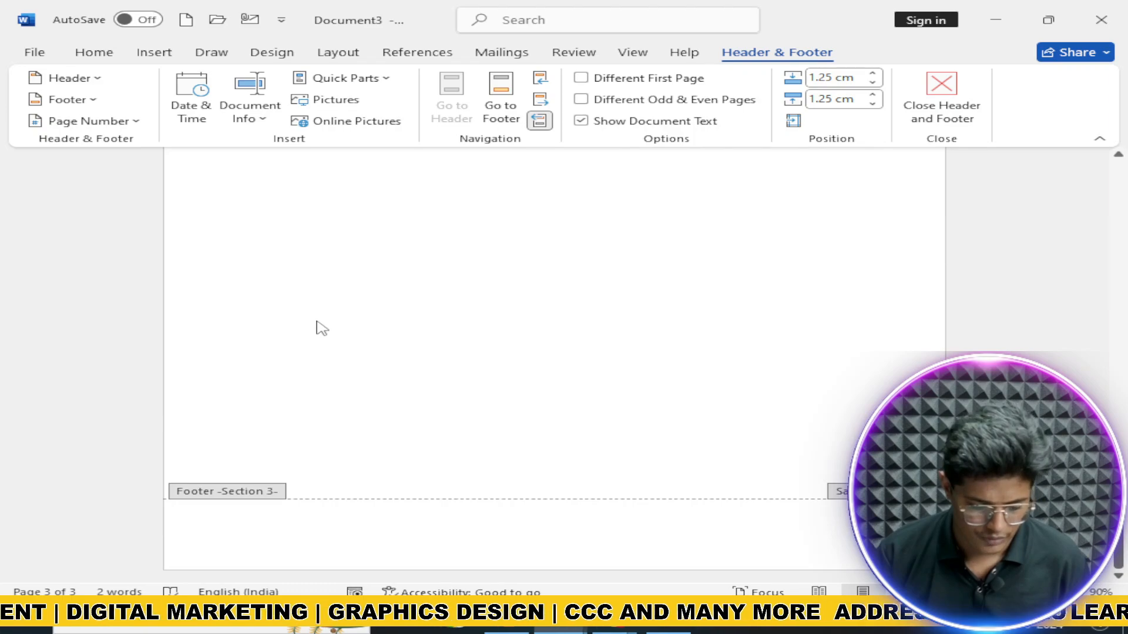
scroll(395, 334, "up", 10)
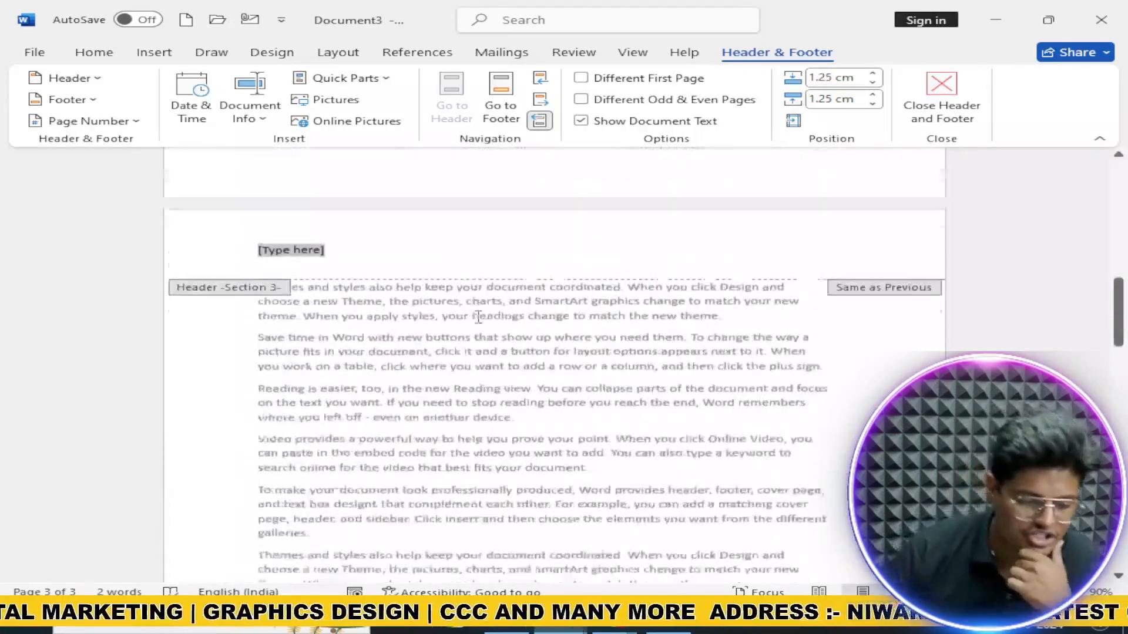
scroll(478, 321, "up", 5)
scroll(433, 356, "down", 3)
scroll(352, 411, "up", 3)
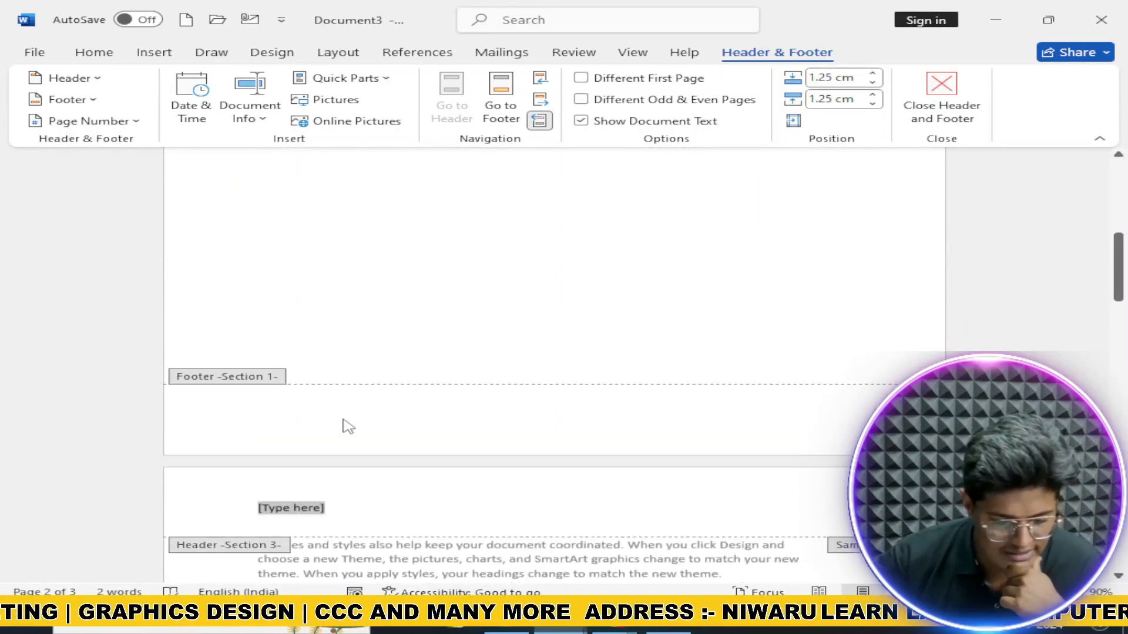
scroll(329, 399, "up", 8)
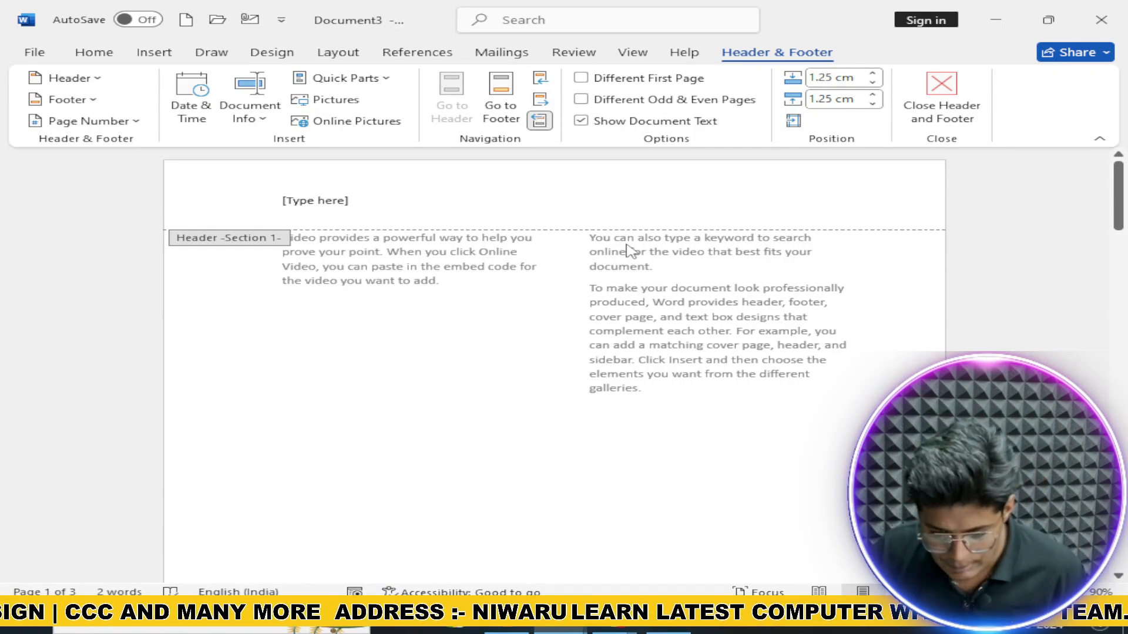
Step: Close header editing and insert a Continuous section break
left_click(942, 94)
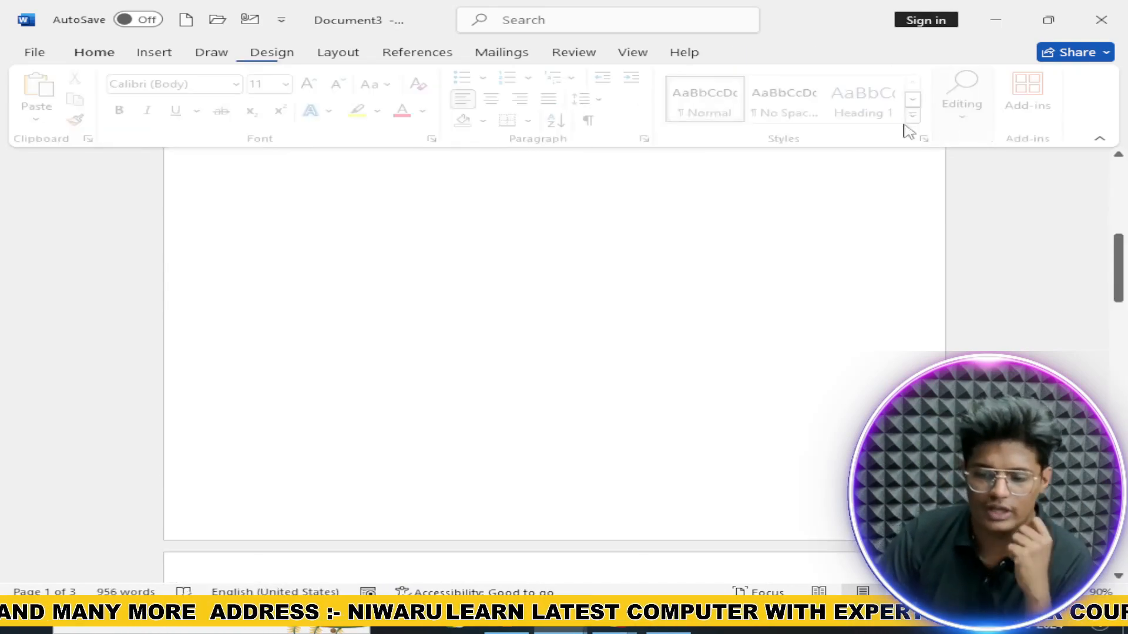
left_click(334, 54)
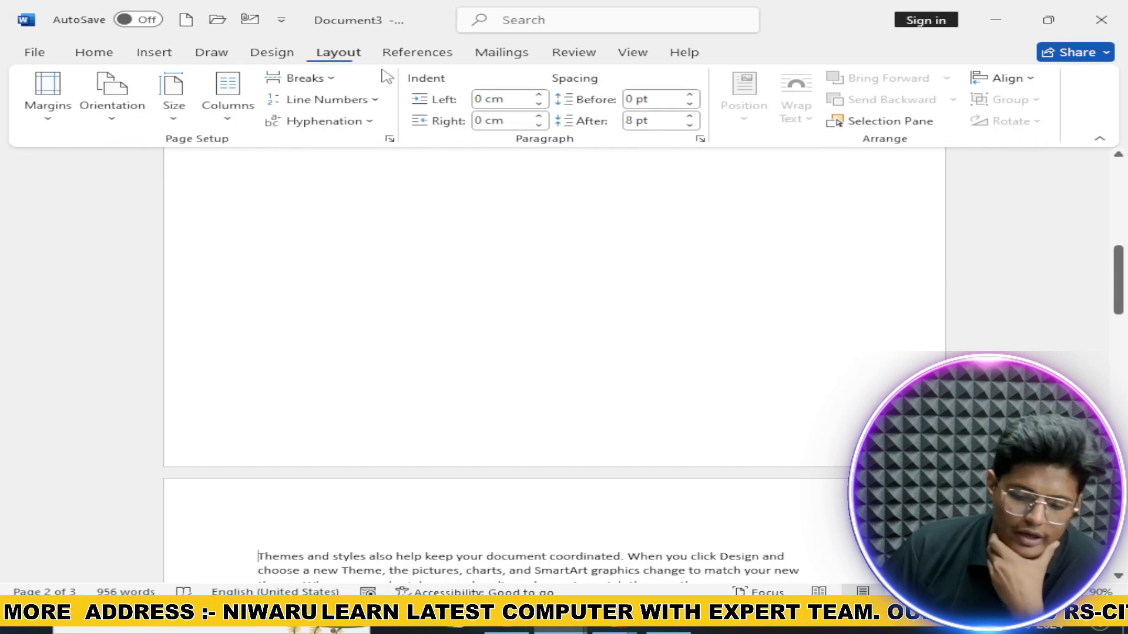
left_click(303, 78)
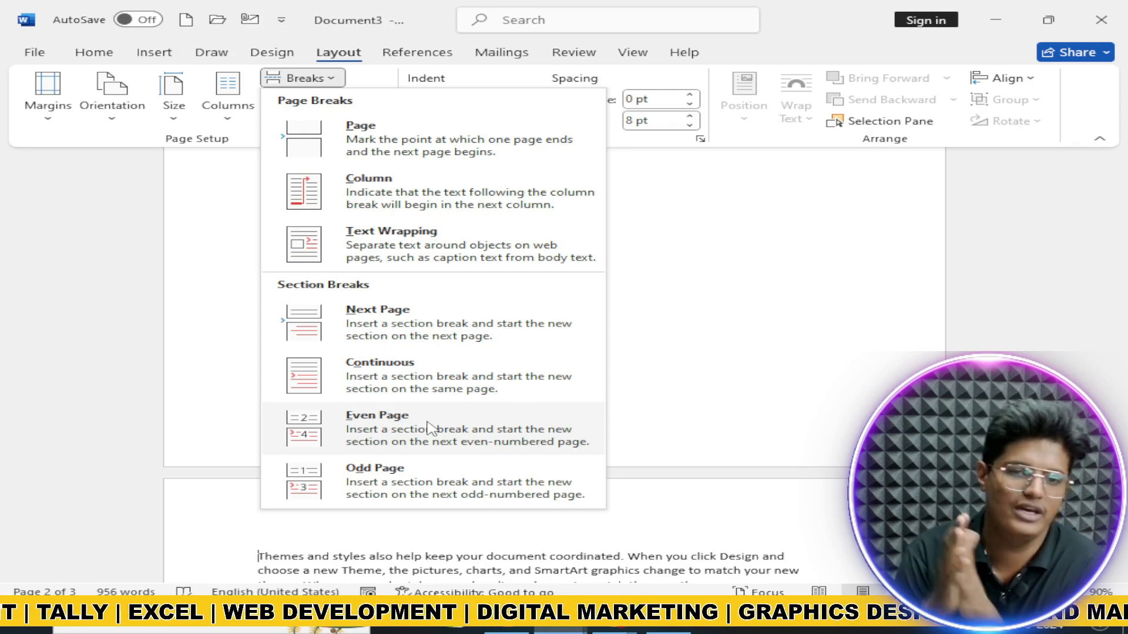
left_click(405, 390)
scroll(246, 370, "up", 5)
scroll(294, 370, "down", 10)
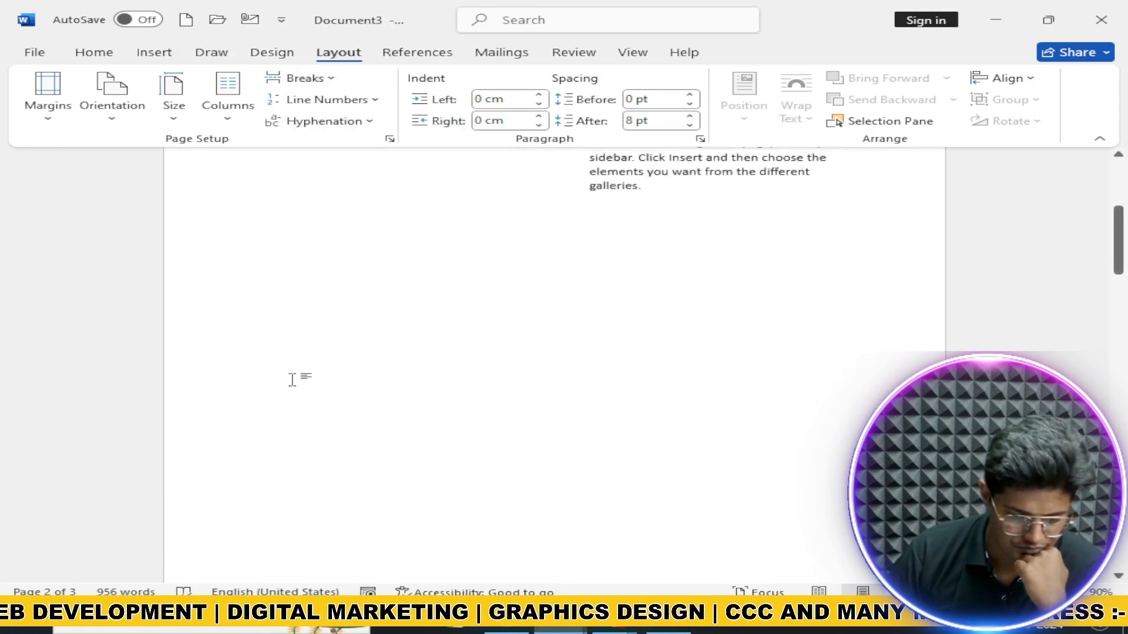
scroll(293, 360, "down", 6)
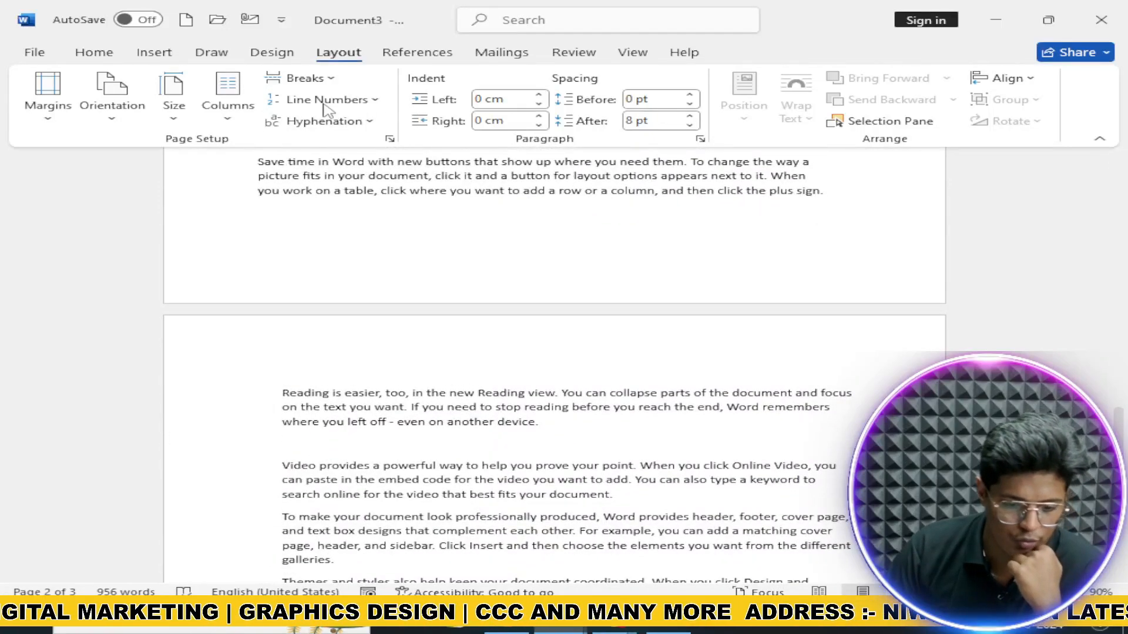
Step: Insert an Even Page section break so 'Reading is easier' starts a new page
left_click(303, 78)
left_click(442, 452)
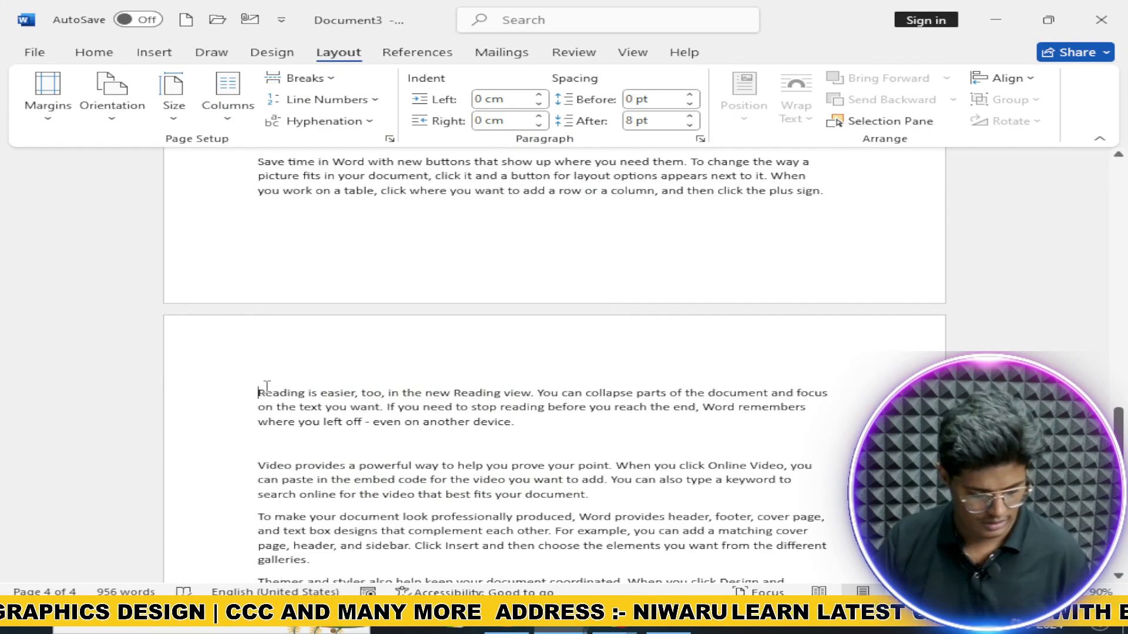
scroll(262, 389, "up", 10)
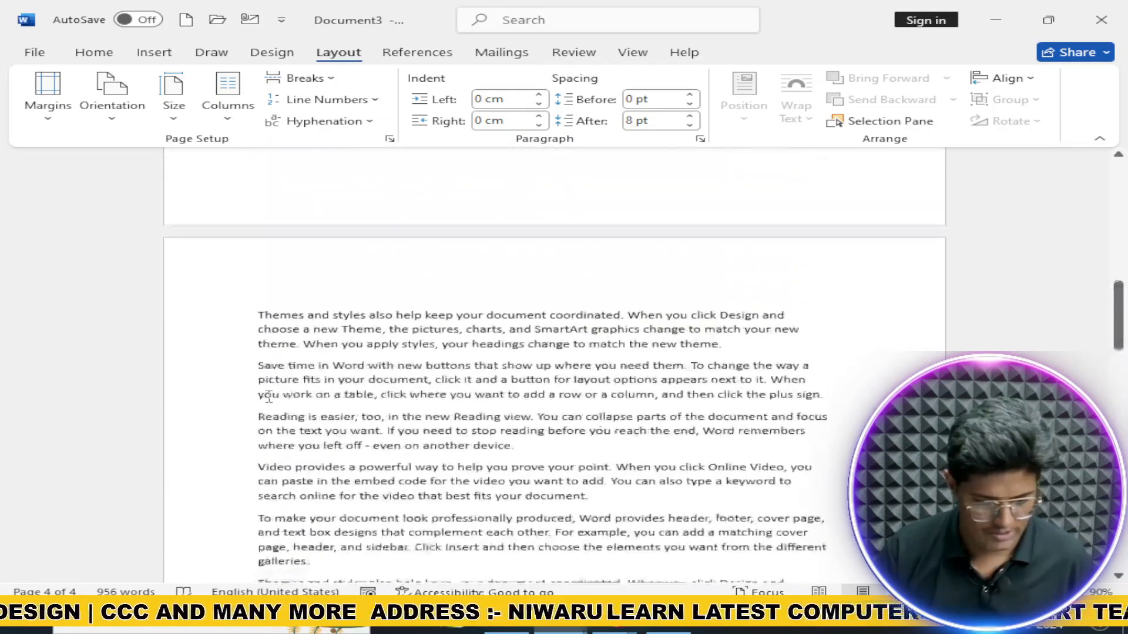
scroll(289, 411, "up", 10)
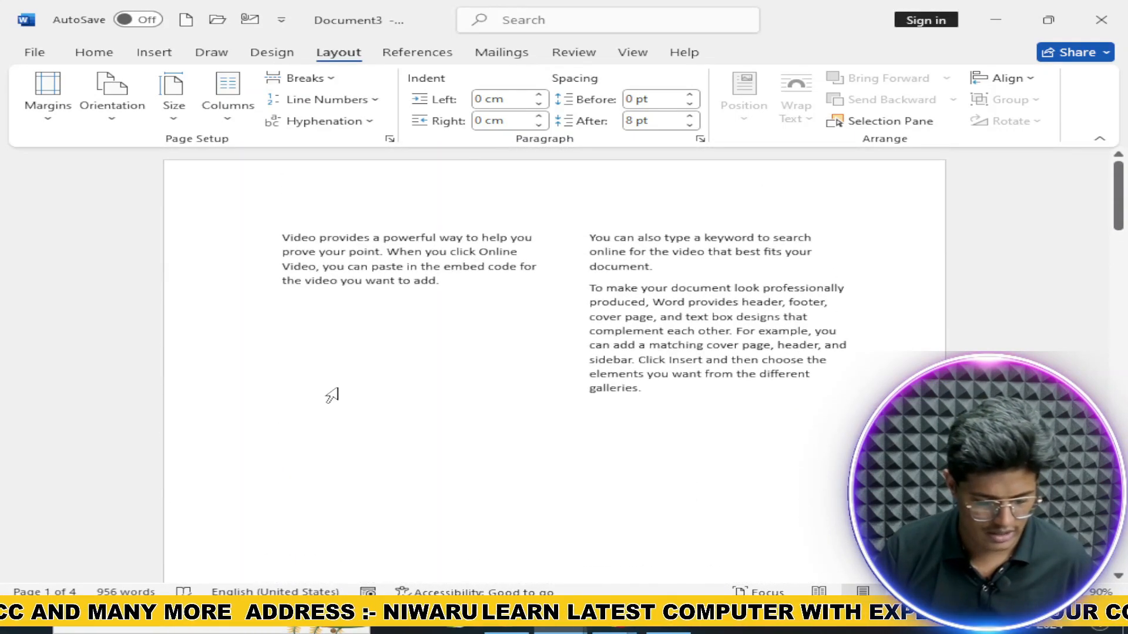
scroll(327, 404, "down", 10)
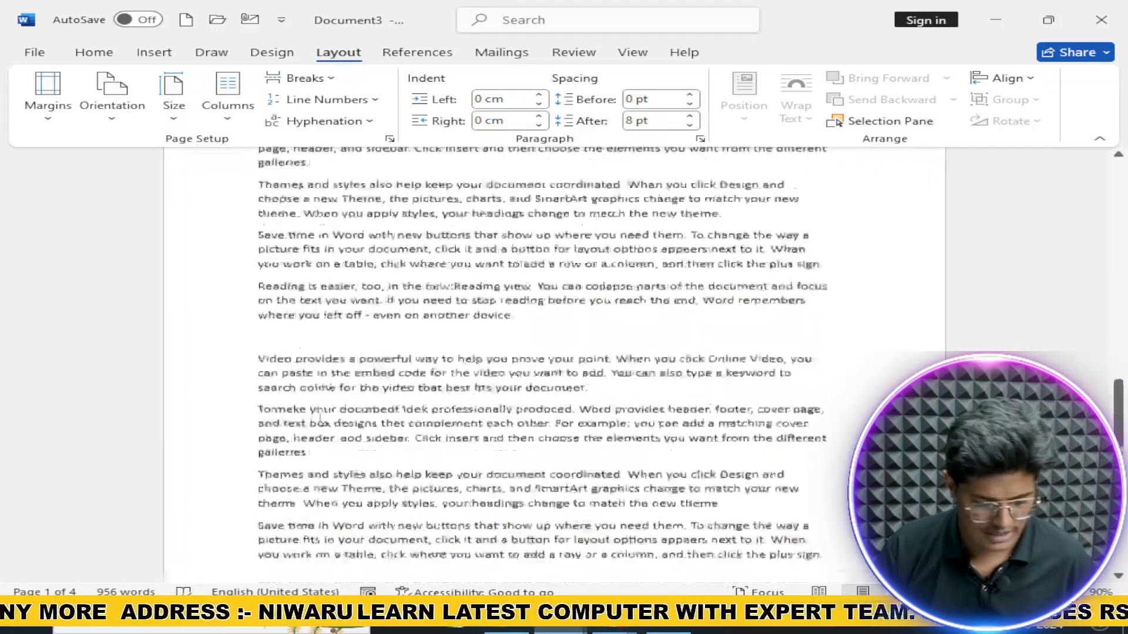
scroll(320, 419, "down", 10)
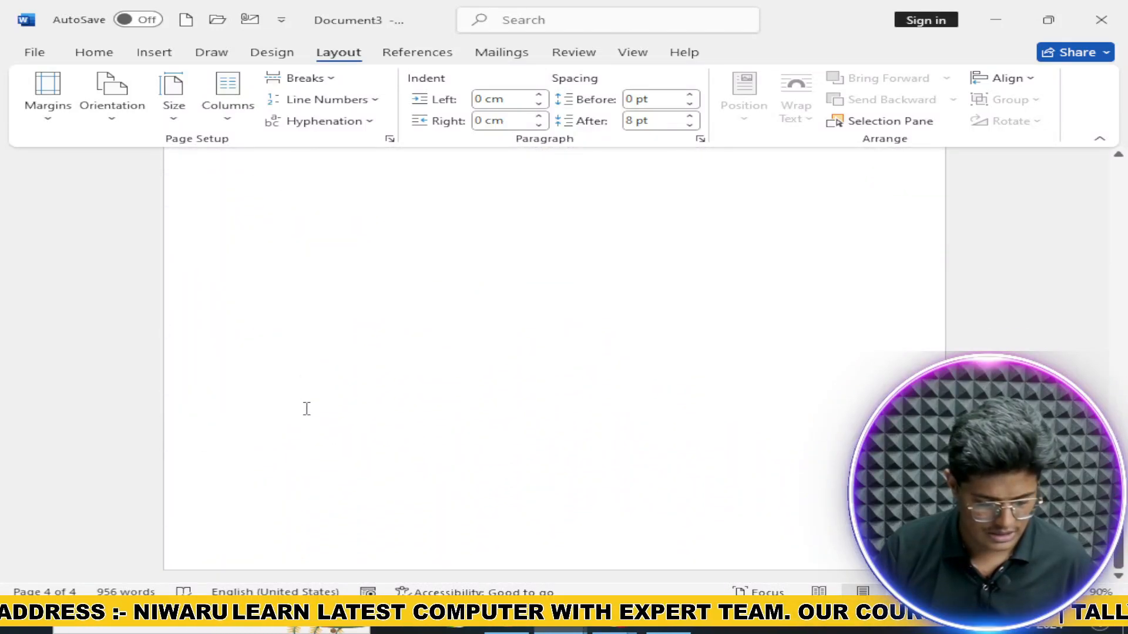
scroll(234, 462, "up", 3)
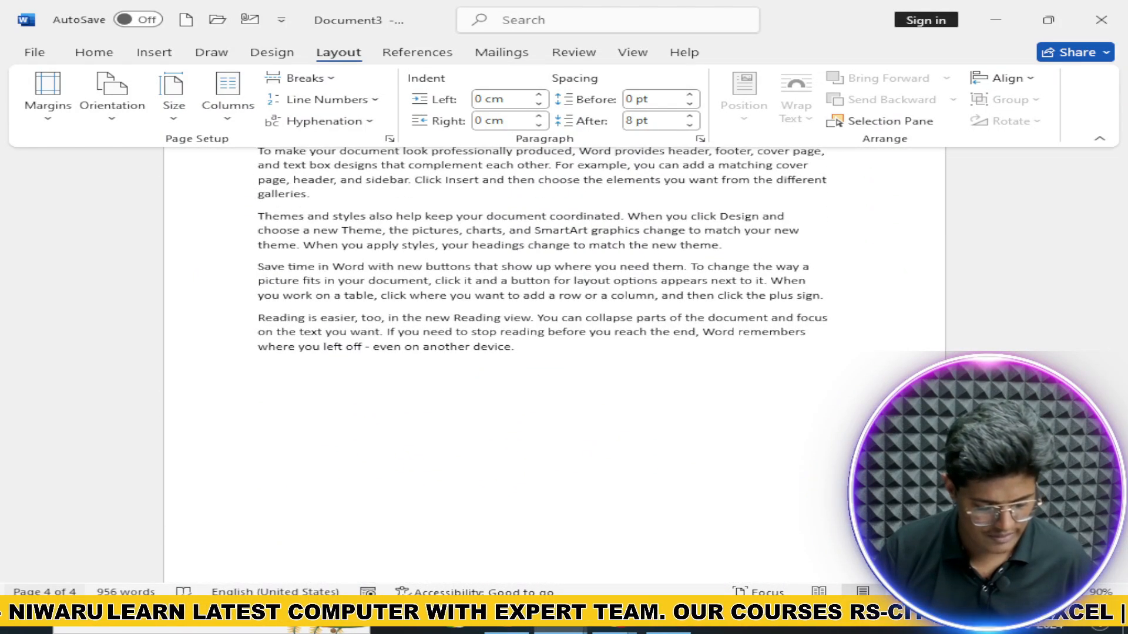
scroll(335, 405, "up", 5)
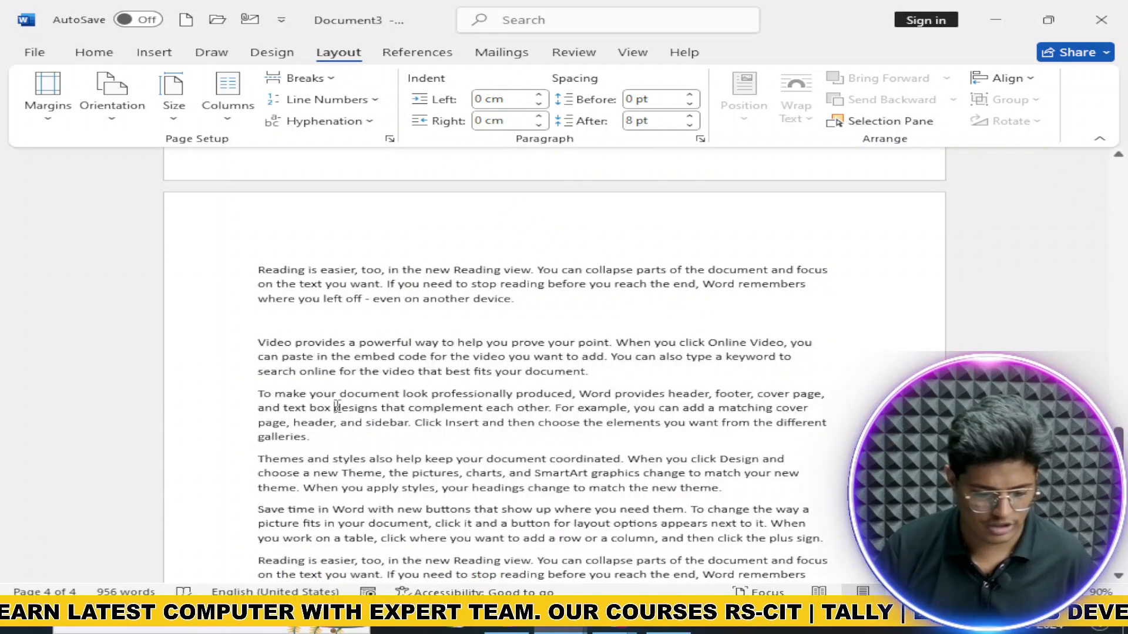
double_click(355, 407)
scroll(254, 432, "up", 3)
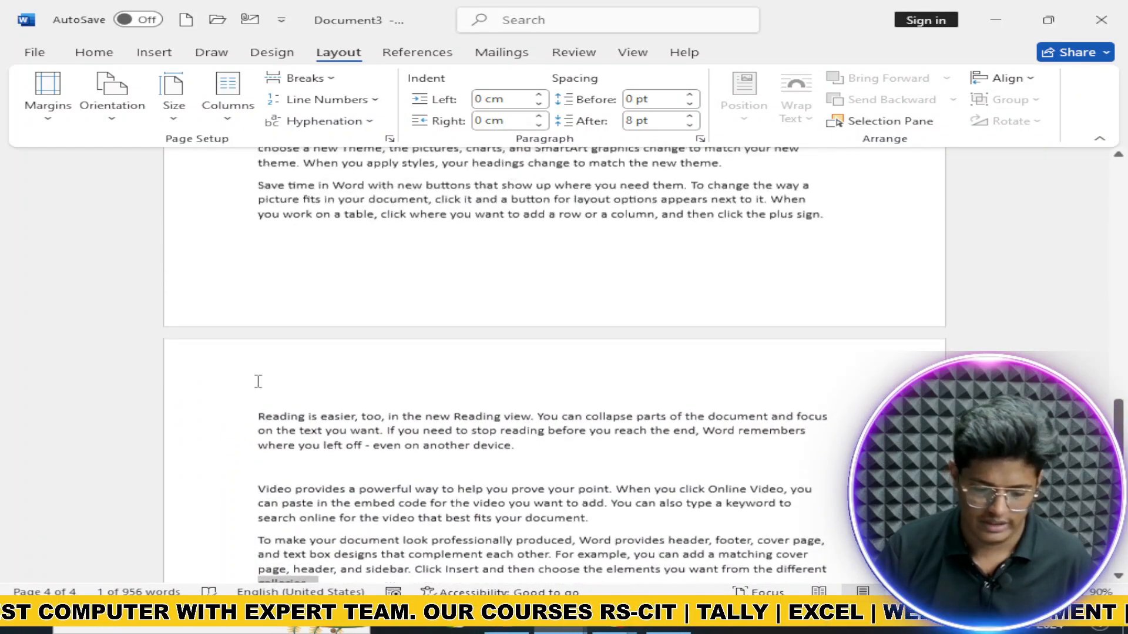
left_click(273, 395)
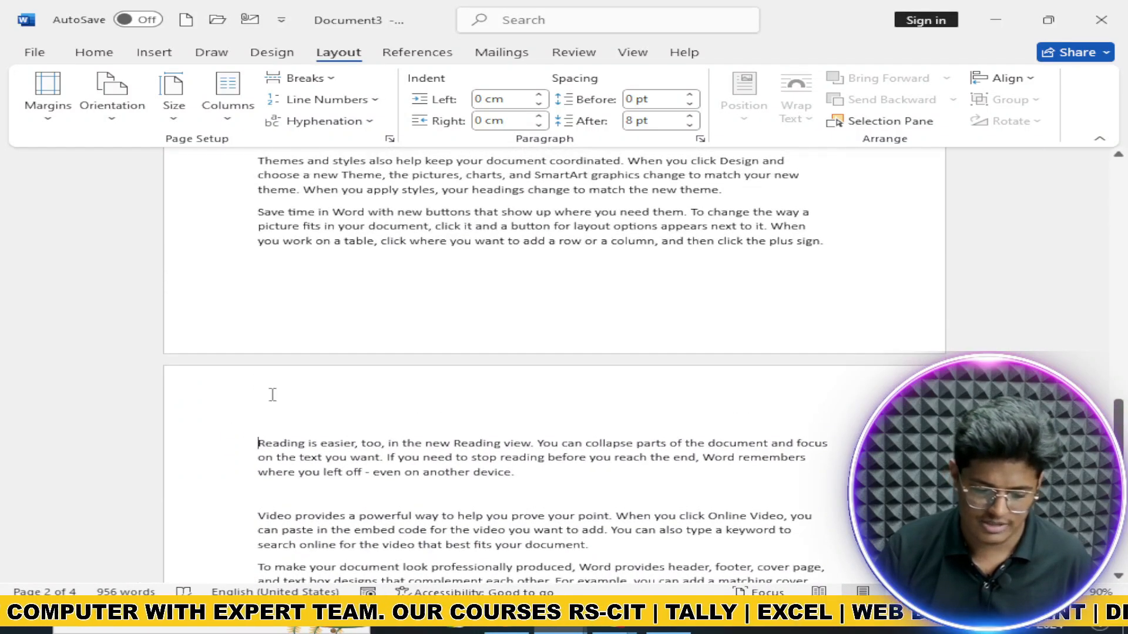
Step: Try Continuous, Restart Each Section, Restart Each Page and Suppress line numbering, ending with None
left_click(329, 100)
left_click(360, 147)
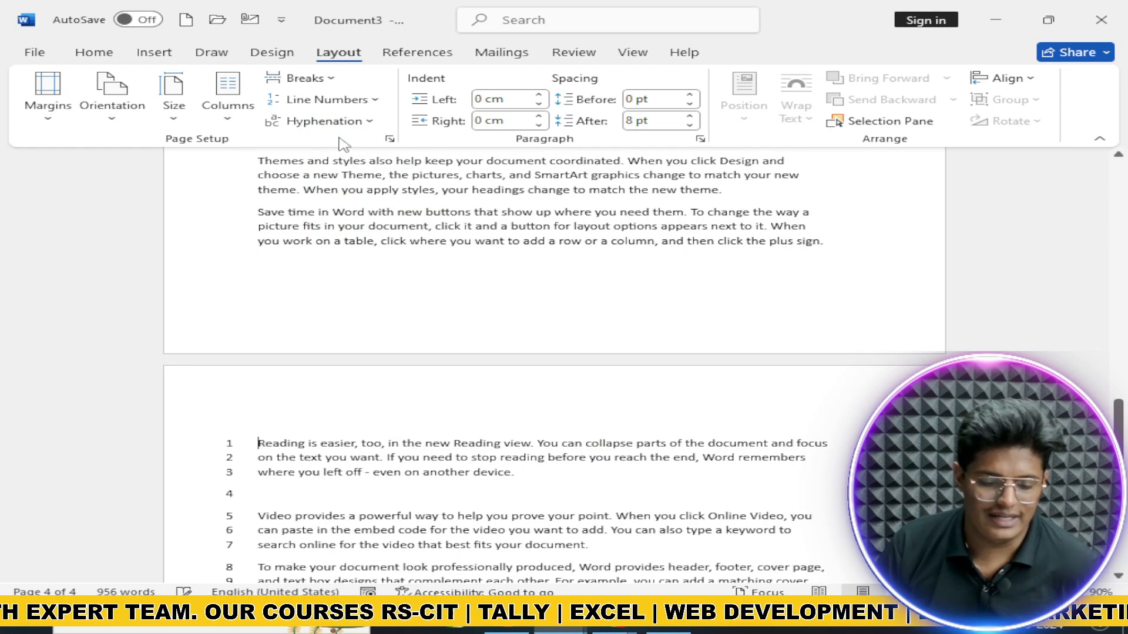
left_click(340, 101)
left_click(352, 193)
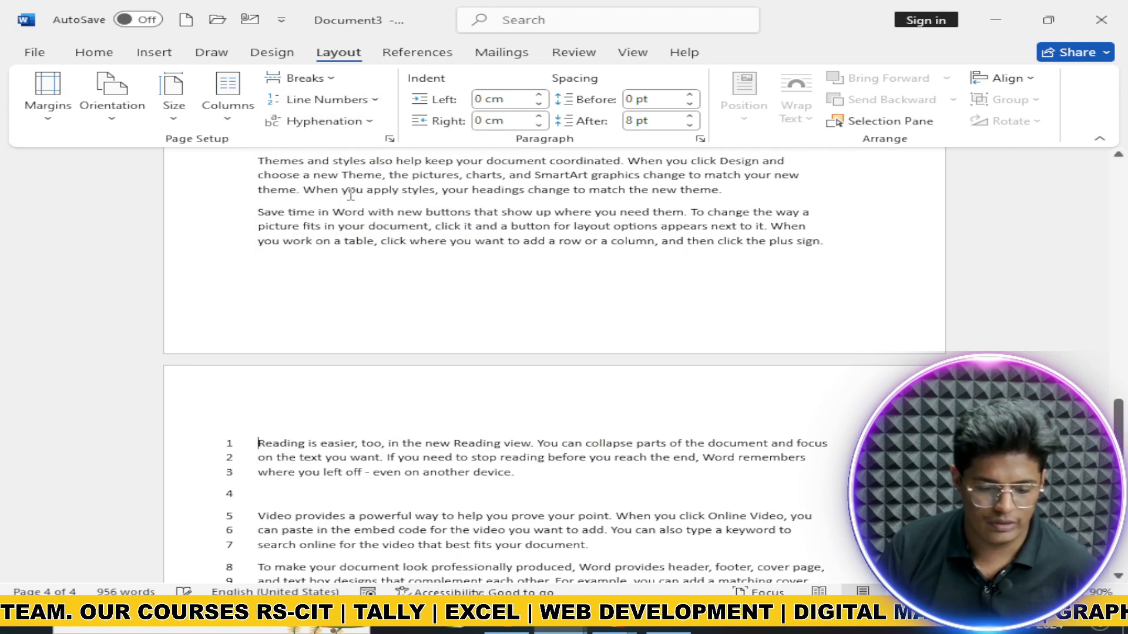
left_click(317, 99)
left_click(379, 171)
left_click(329, 99)
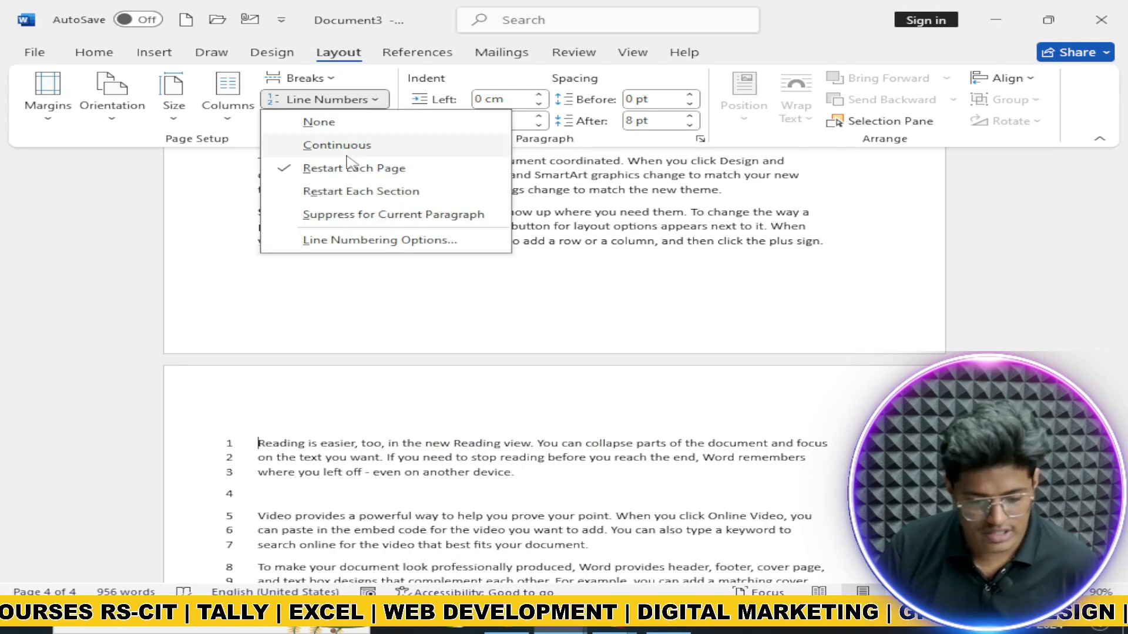
left_click(398, 212)
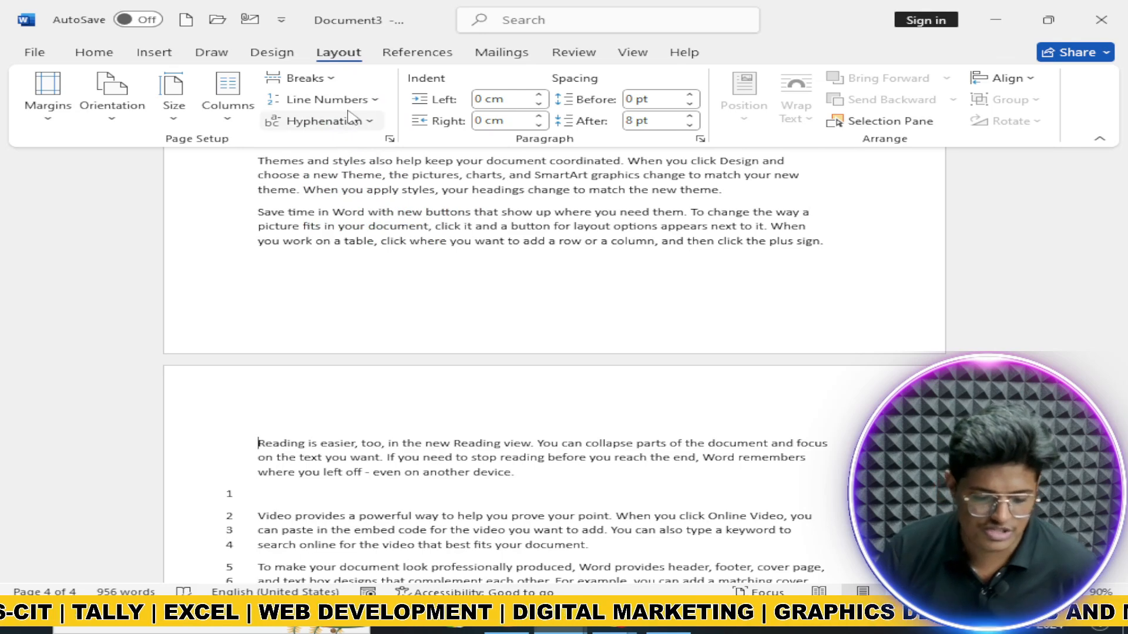
left_click(329, 100)
left_click(365, 191)
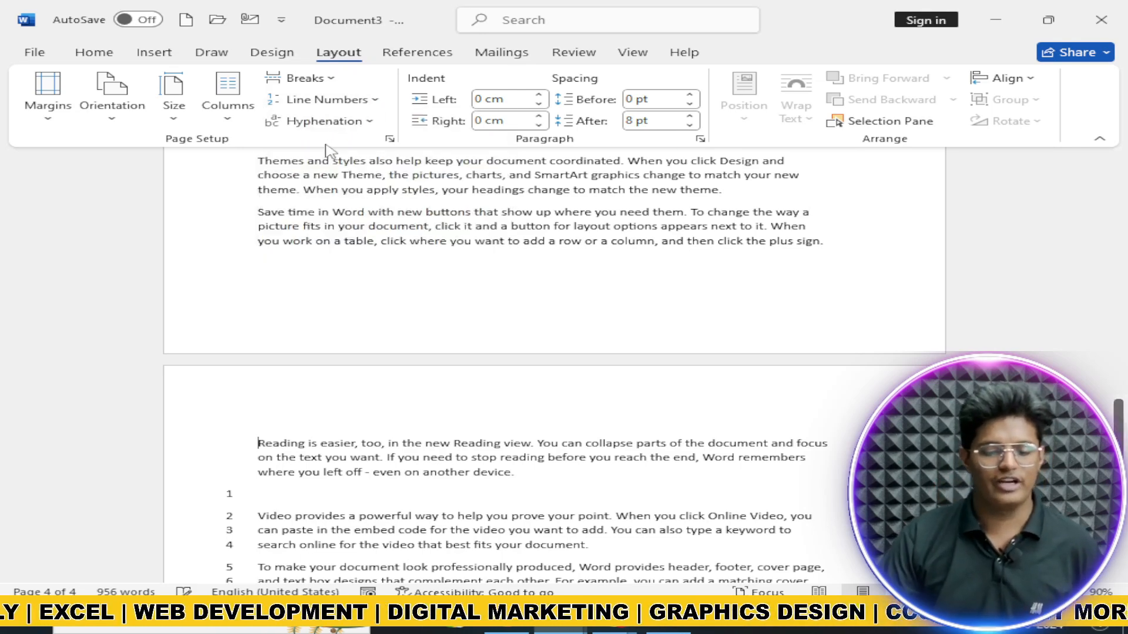
left_click(320, 100)
left_click(350, 146)
left_click(322, 99)
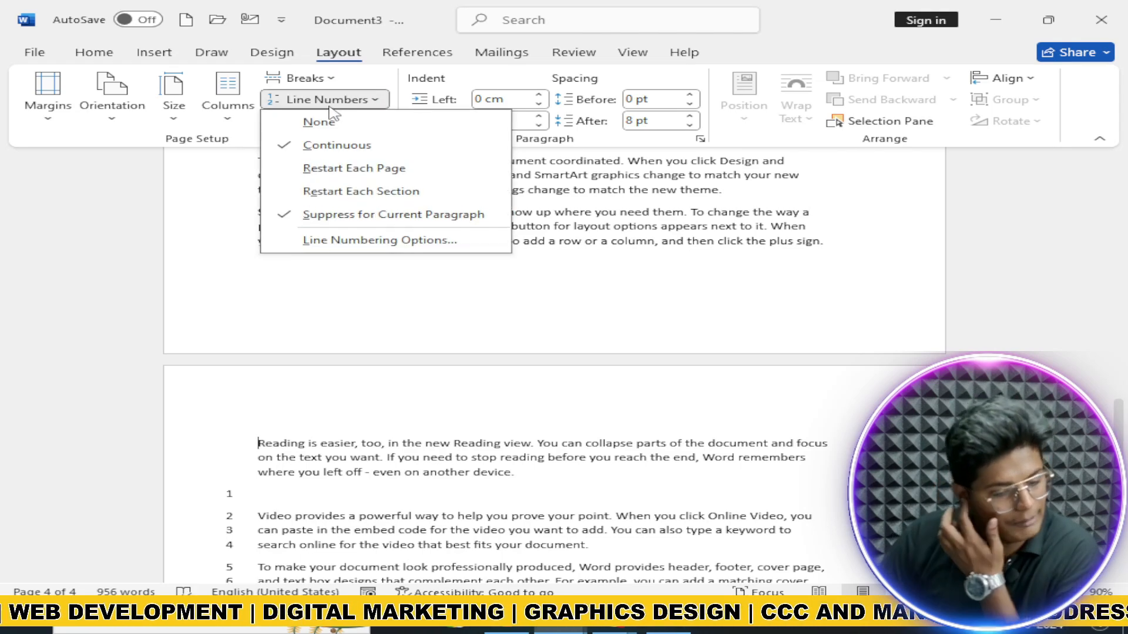
left_click(359, 128)
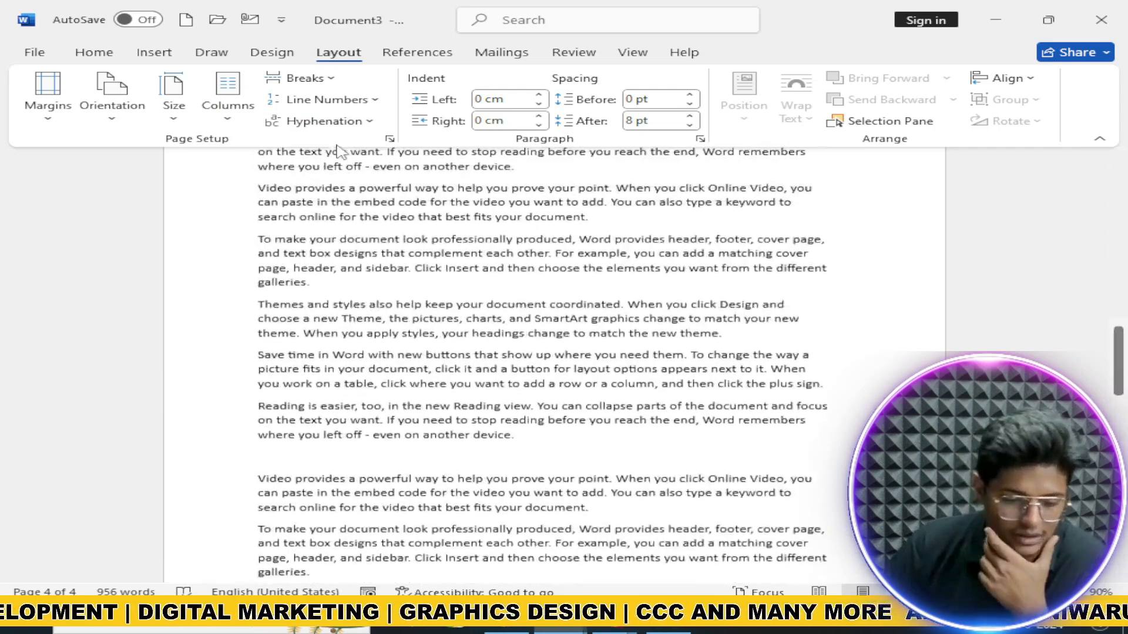
Step: Select the word 'Reading' at the start of the paragraph to copy it
left_click(338, 122)
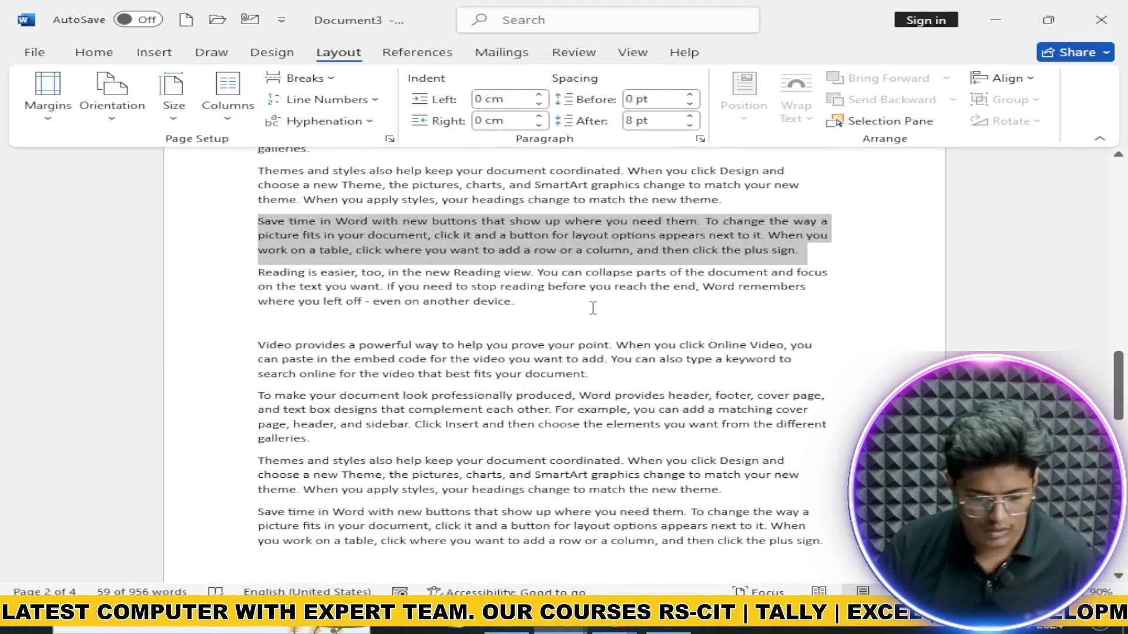
scroll(591, 308, "down", 3)
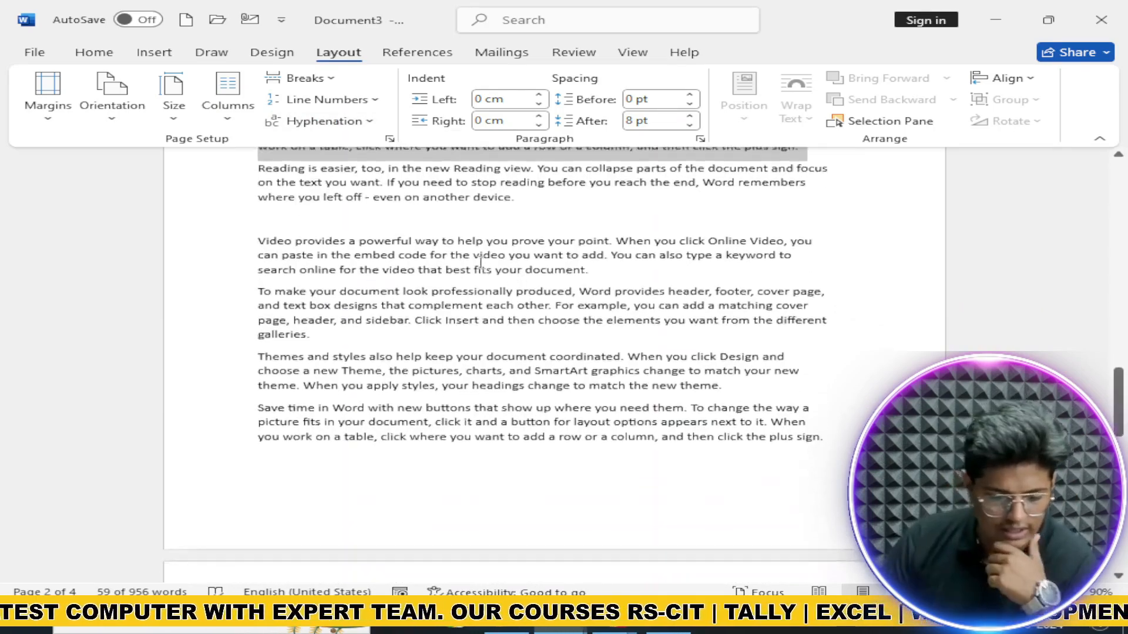
scroll(481, 259, "up", 4)
left_click_drag(257, 304, 308, 306)
key("ctrl+c")
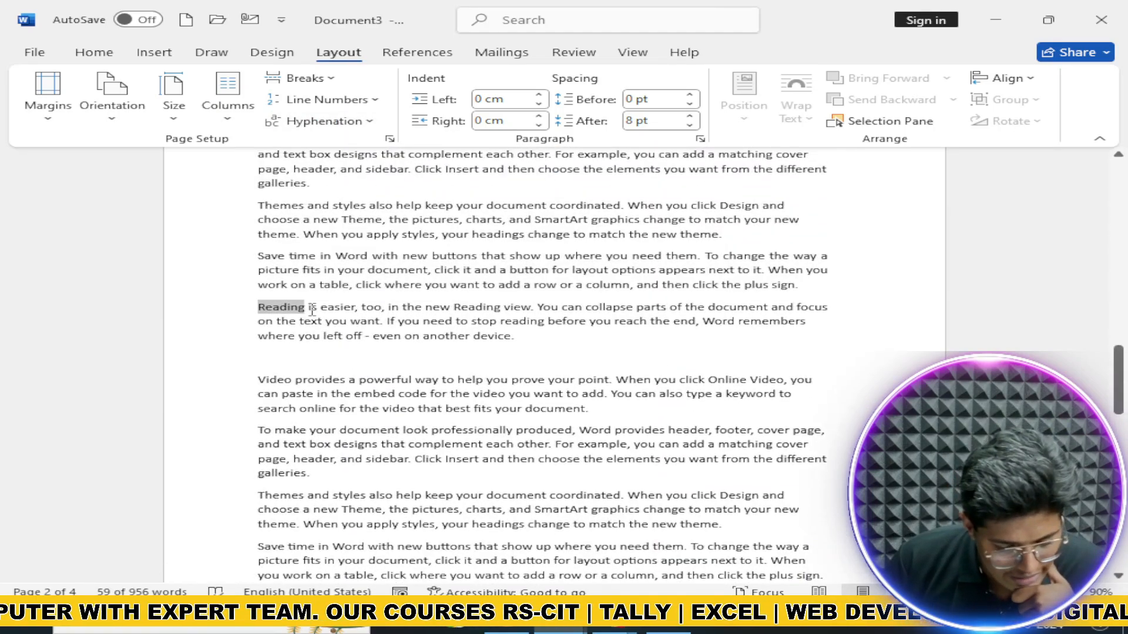
key("ctrl+z")
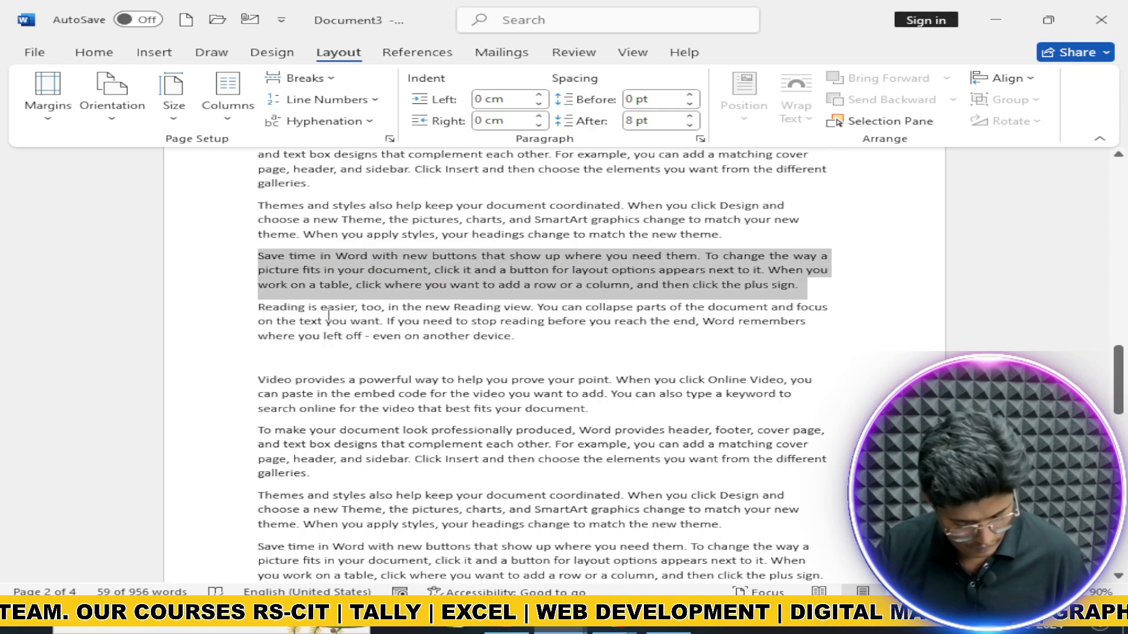
left_click_drag(257, 303, 300, 315)
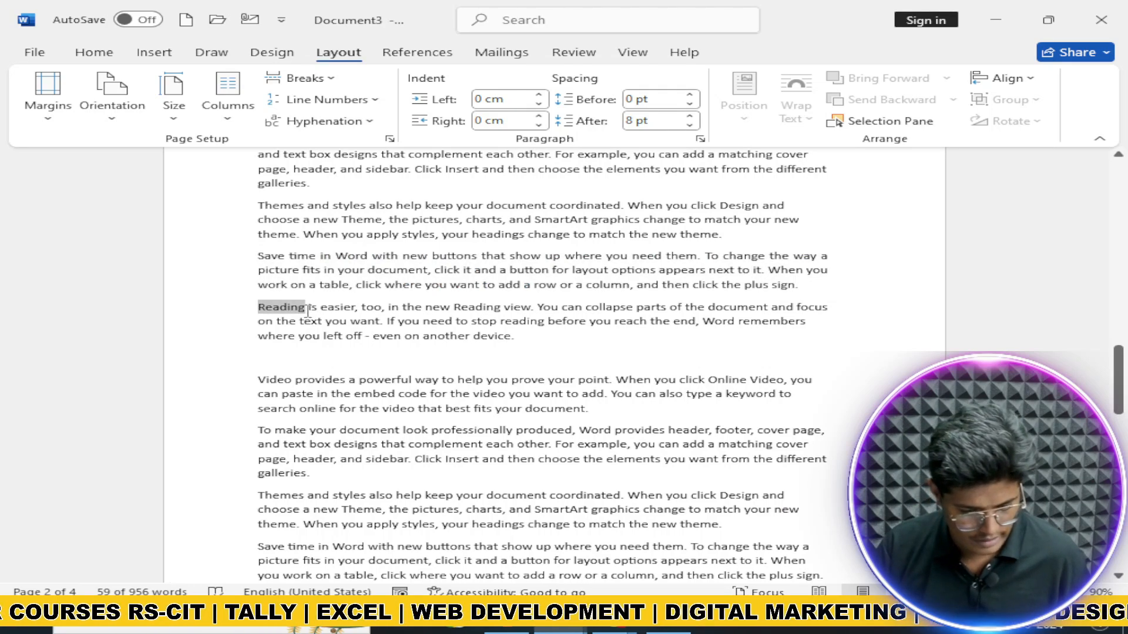
Step: Paste 'Reading' after the word 'focus' in the Reading paragraph
left_click(828, 309)
key("ctrl+v")
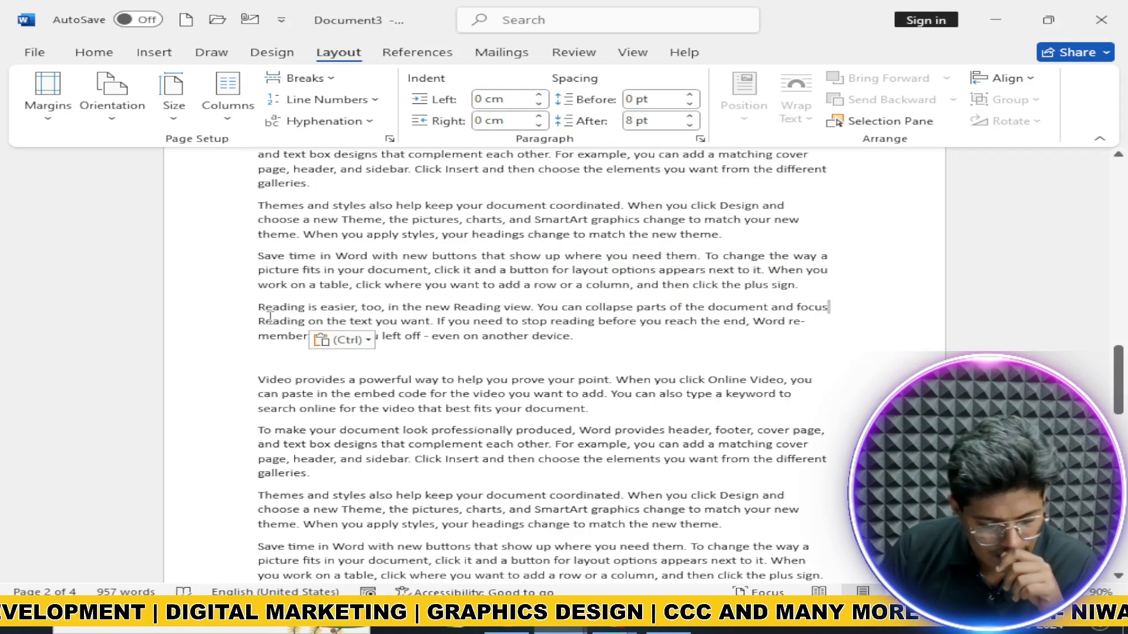
left_click_drag(262, 322, 306, 320)
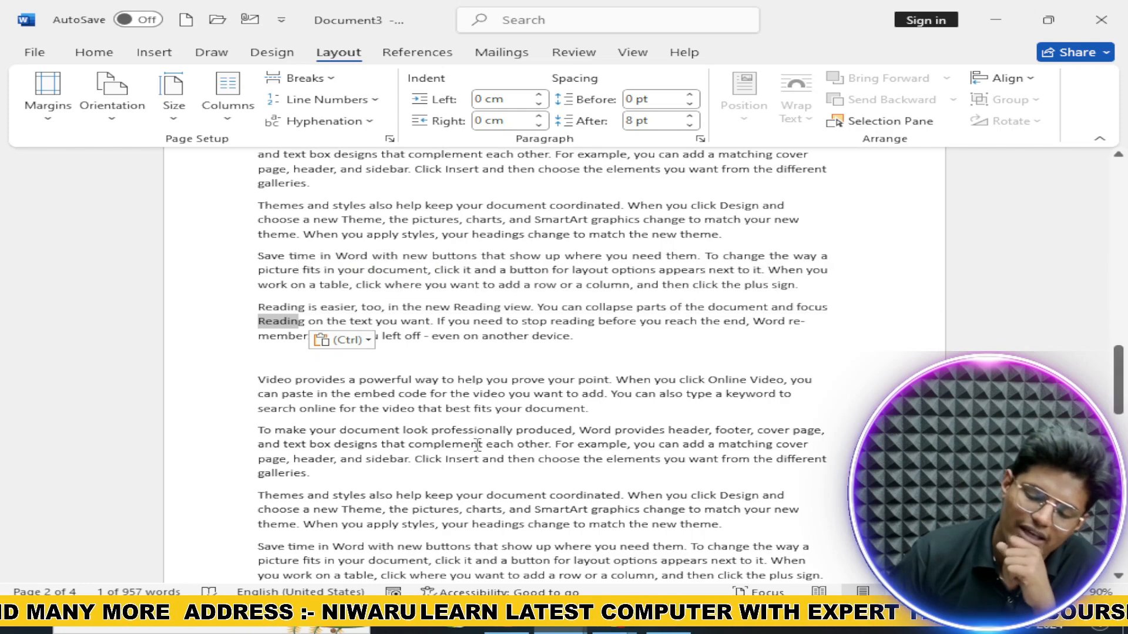
left_click_drag(788, 325, 258, 322)
left_click(714, 394)
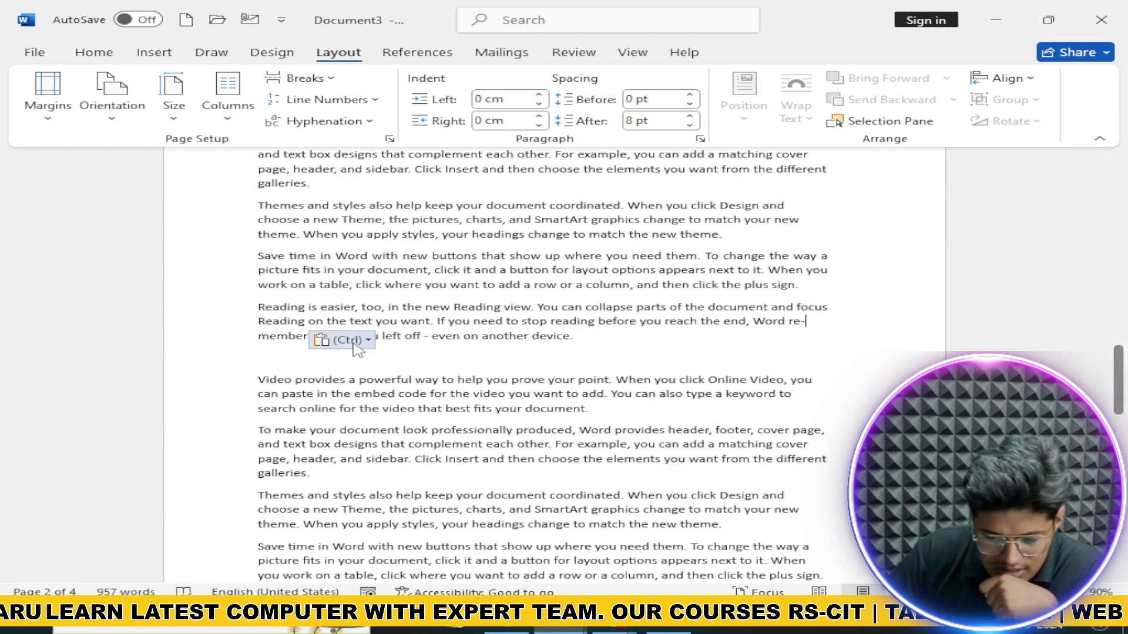
Step: Inspect the hyphenated 're-member' and review the Hyphenation options without changing them
double_click(260, 340)
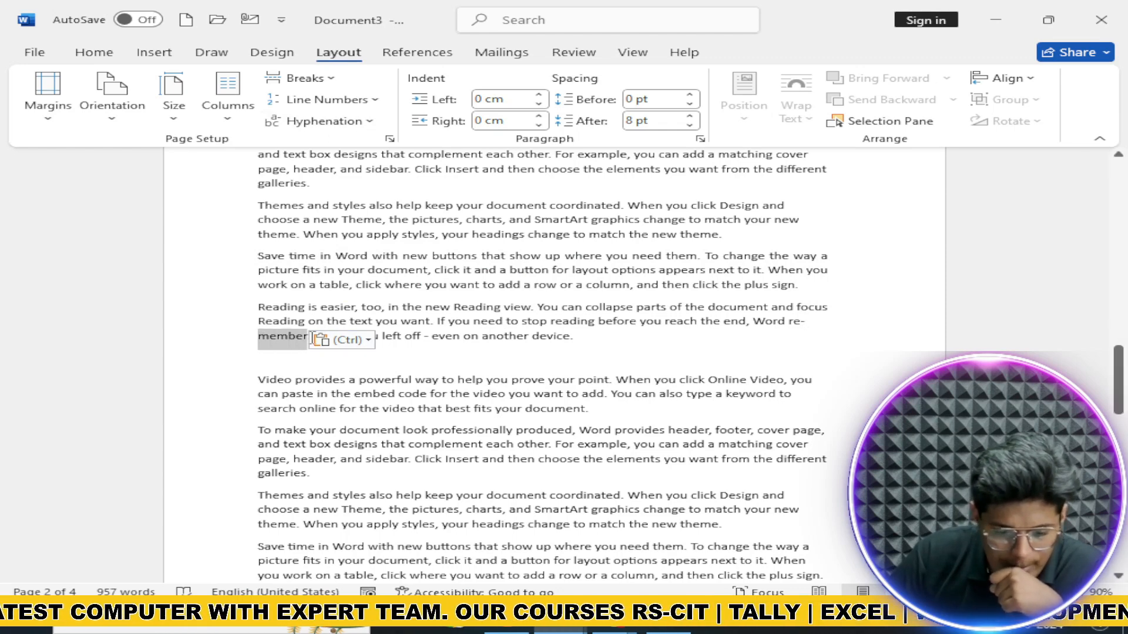
left_click(793, 324)
left_click(325, 121)
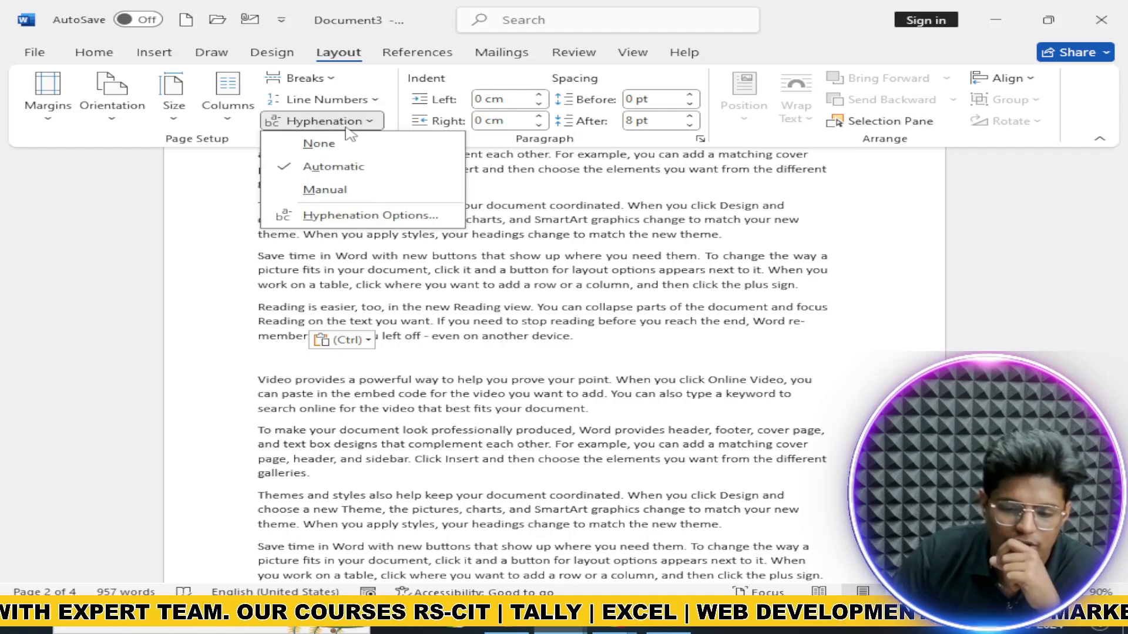
left_click(637, 207)
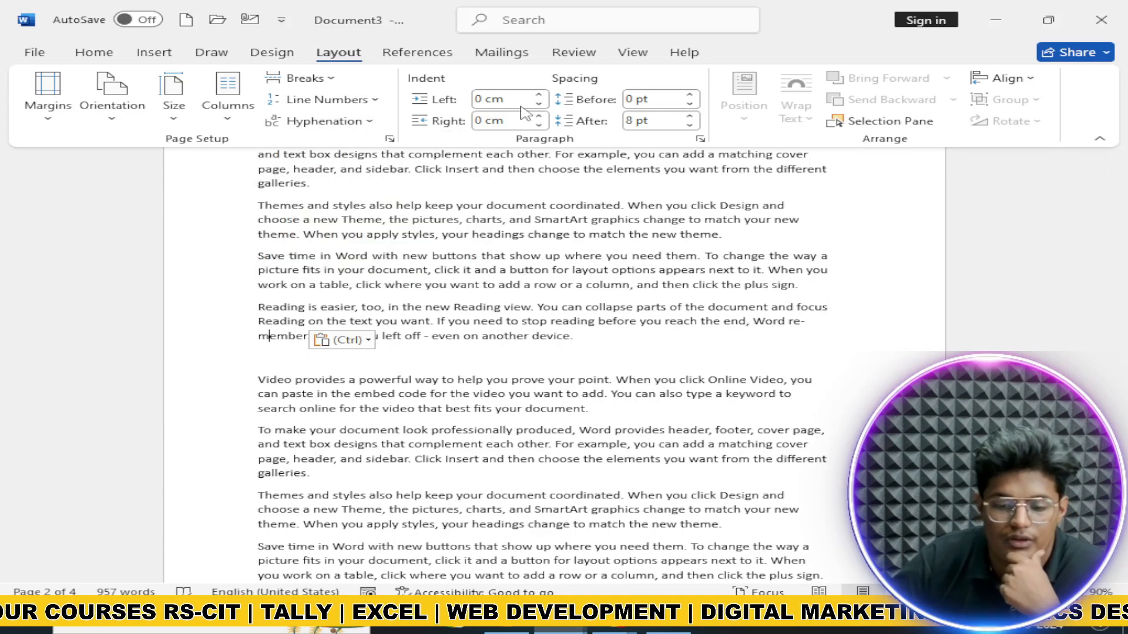
Step: Indent the Reading paragraph 1.2 cm on the left and 0.9 cm on the right
left_click(539, 95)
left_click(539, 95)
left_click(539, 96)
left_click(539, 95)
left_click(539, 96)
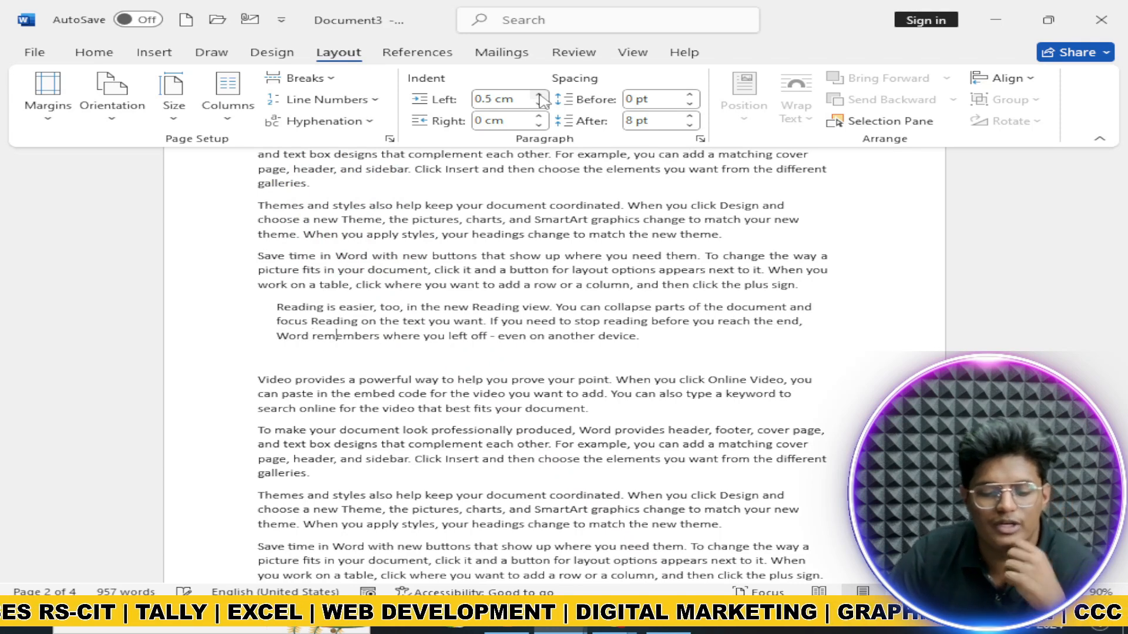
left_click(539, 95)
left_click(539, 95)
left_click(539, 95)
left_click(539, 95)
left_click(539, 95)
left_click(539, 95)
left_click(539, 95)
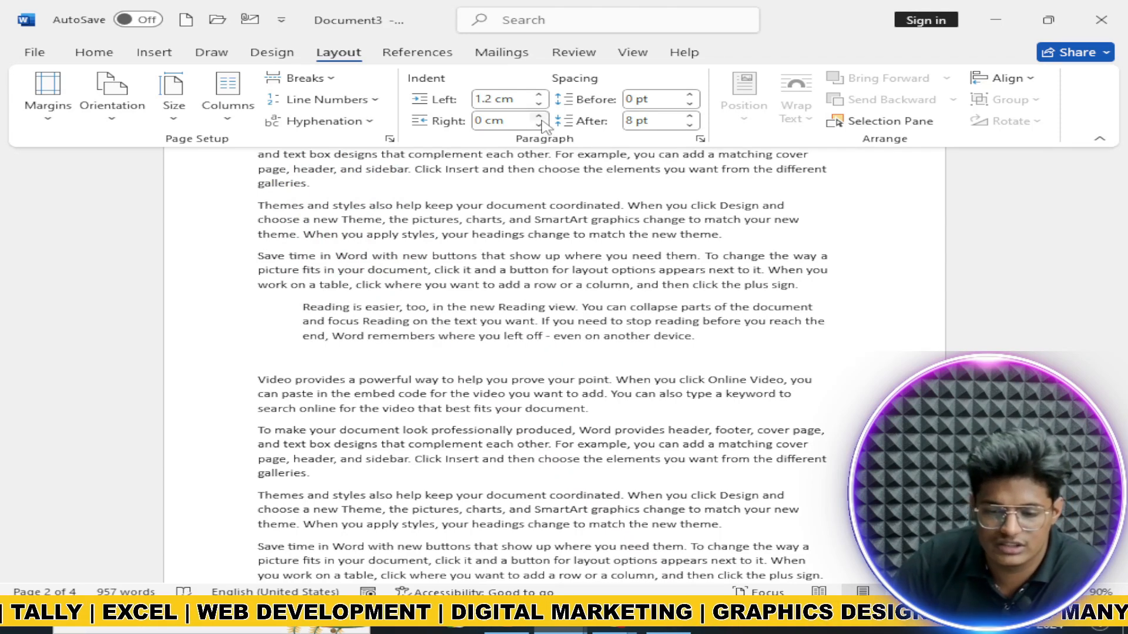
left_click(539, 116)
left_click(539, 116)
double_click(538, 116)
left_click(538, 116)
left_click(539, 116)
left_click(539, 117)
left_click(538, 116)
left_click(538, 117)
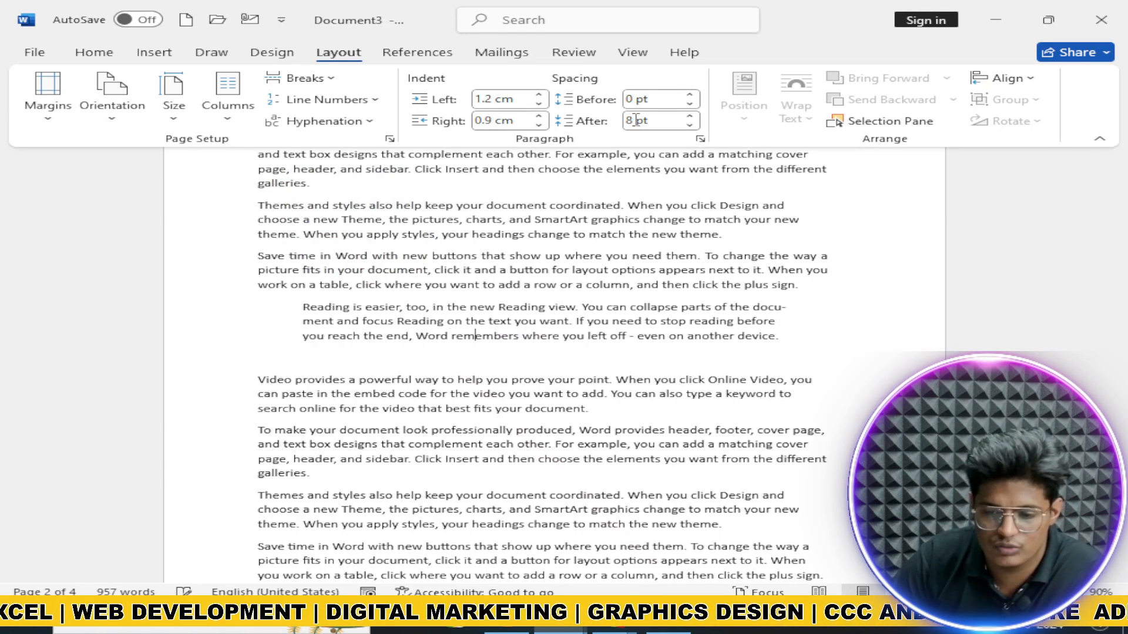
Step: Set the paragraph spacing to 36 pt before and 30 pt after
left_click(690, 95)
left_click(690, 95)
left_click(690, 94)
left_click(690, 95)
left_click(690, 94)
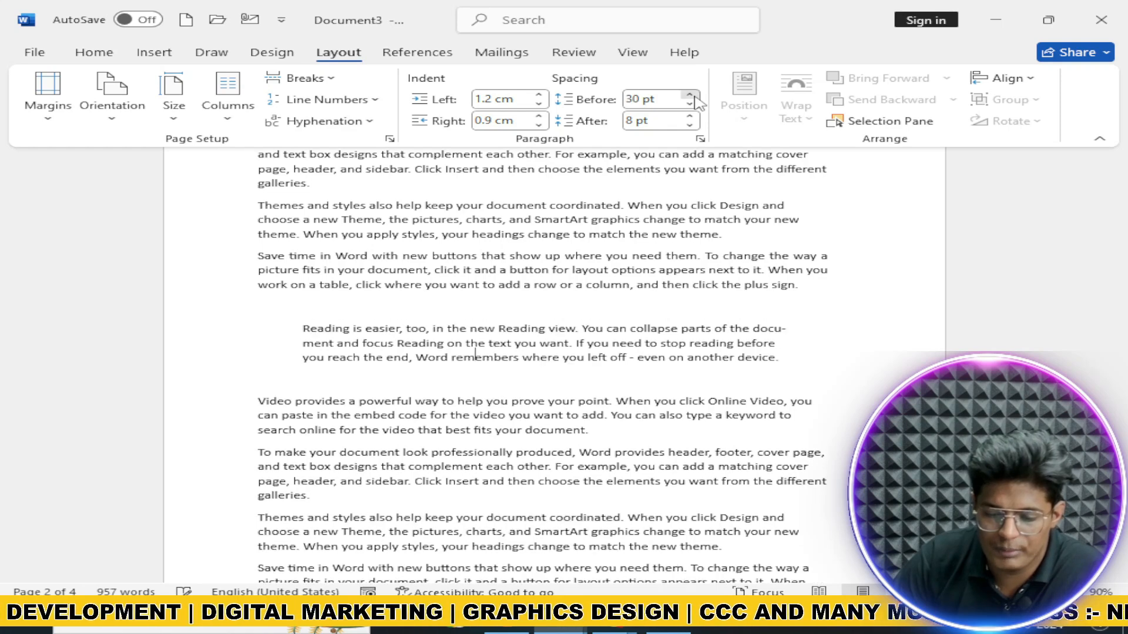
left_click(690, 95)
left_click(690, 116)
left_click(690, 117)
left_click(690, 117)
left_click(690, 116)
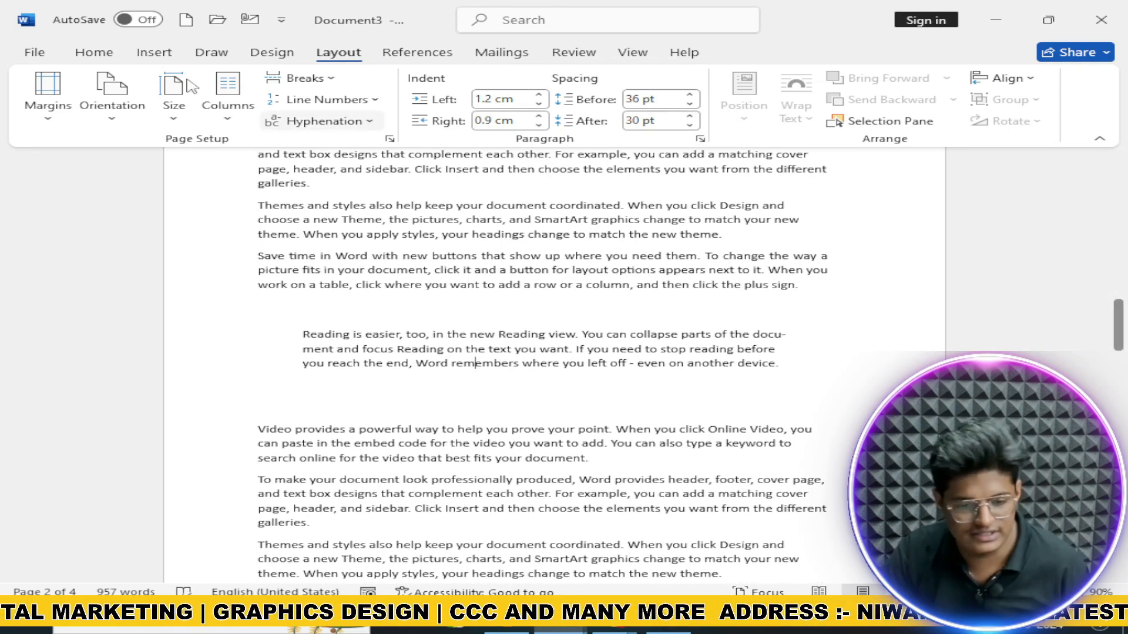
left_click(154, 52)
Step: Insert a pink coral stock image, then delete it
left_click(171, 97)
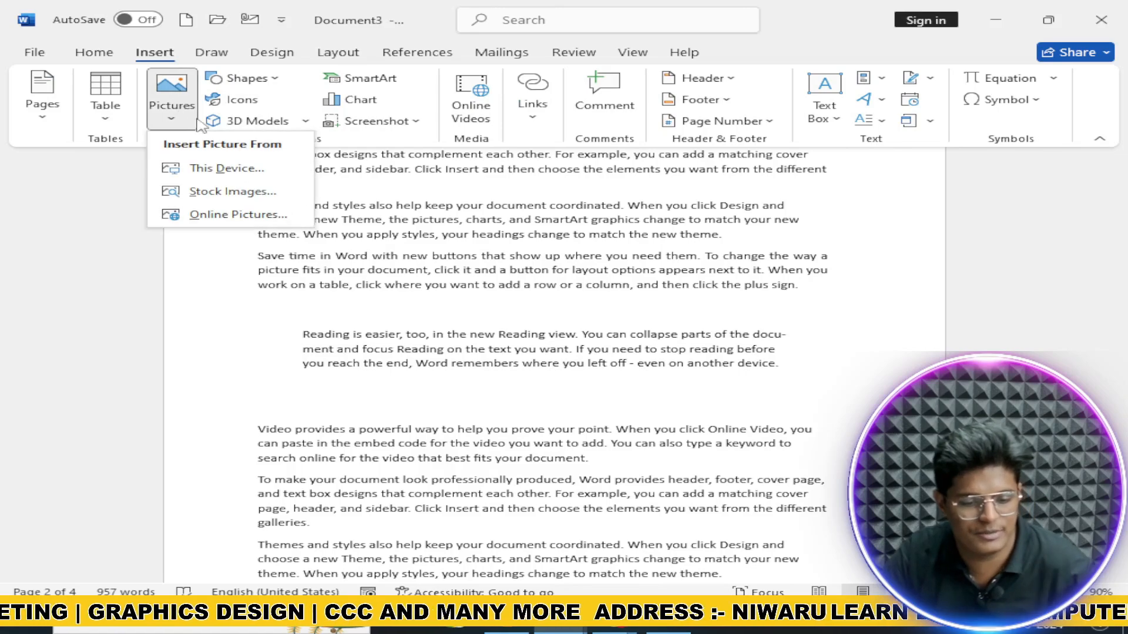
left_click(227, 188)
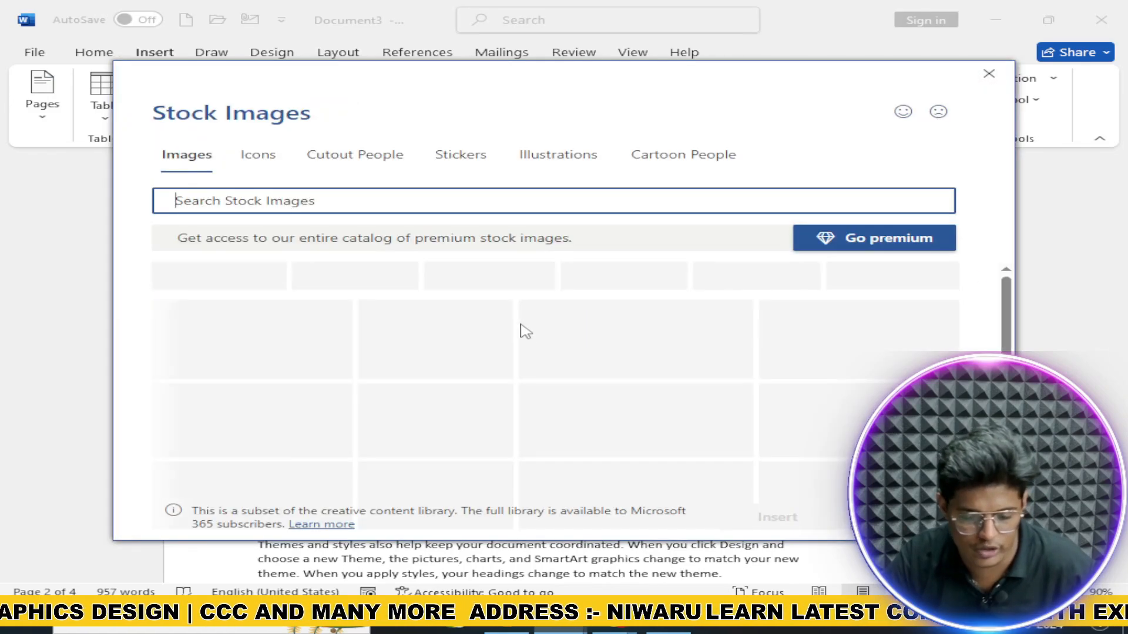
left_click(346, 351)
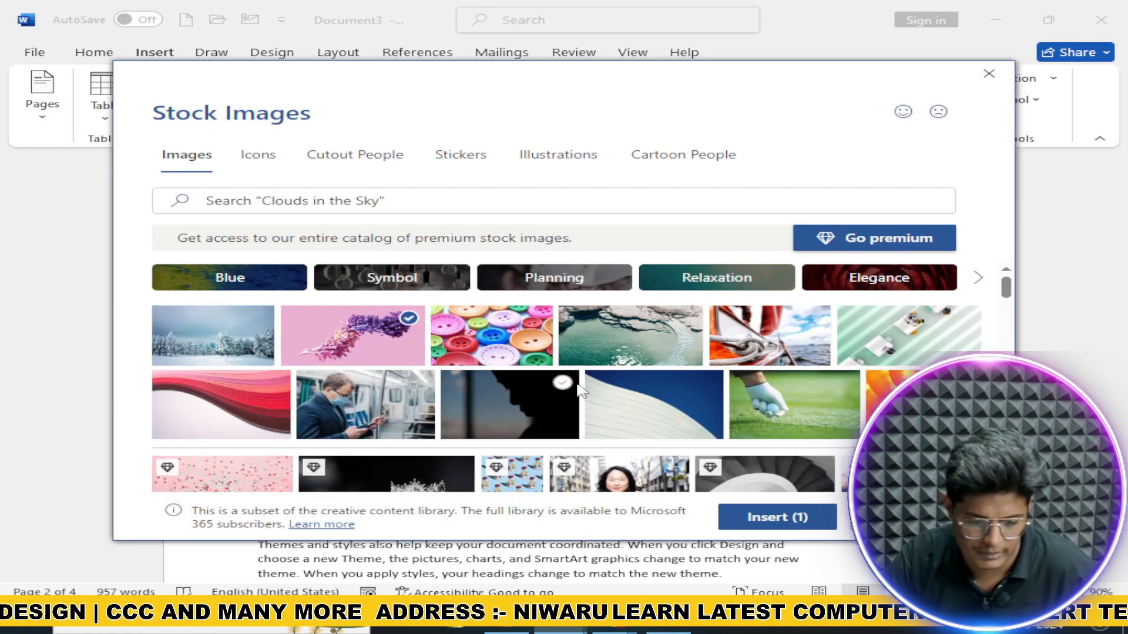
left_click(764, 518)
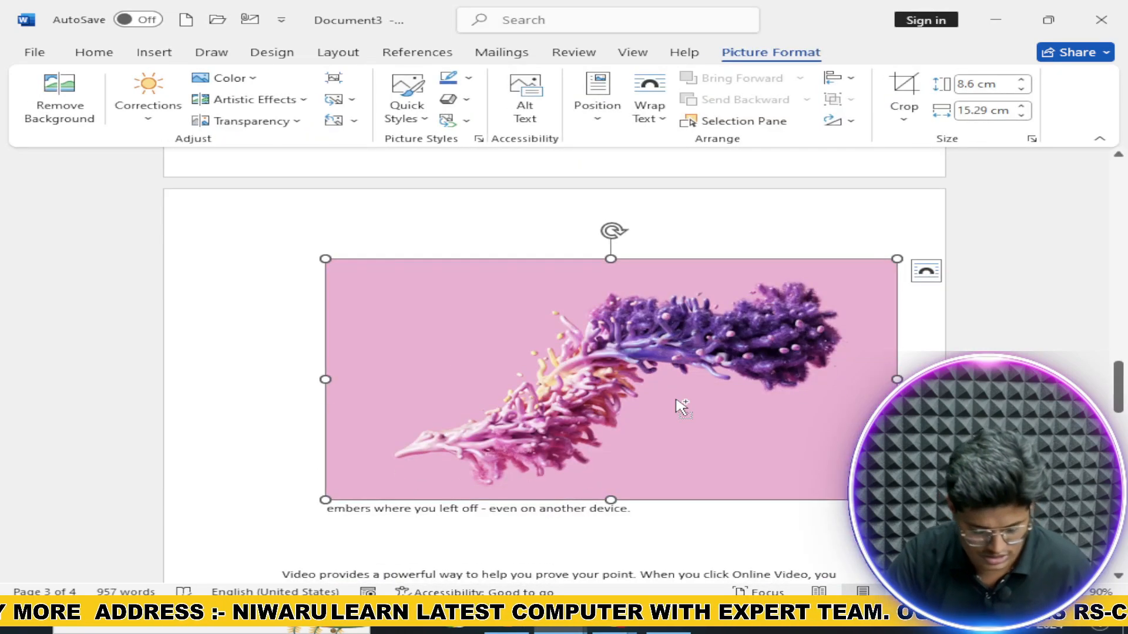
key("Delete")
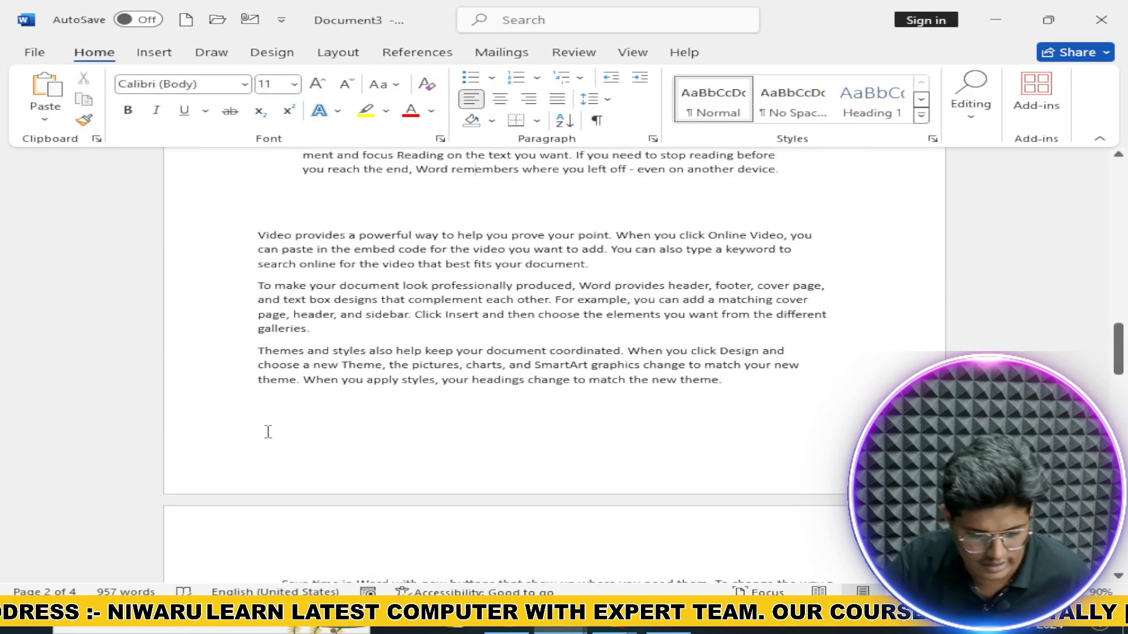
Step: Paste the pink picture below the 'plus sign' paragraph and select it
scroll(279, 449, "down", 4)
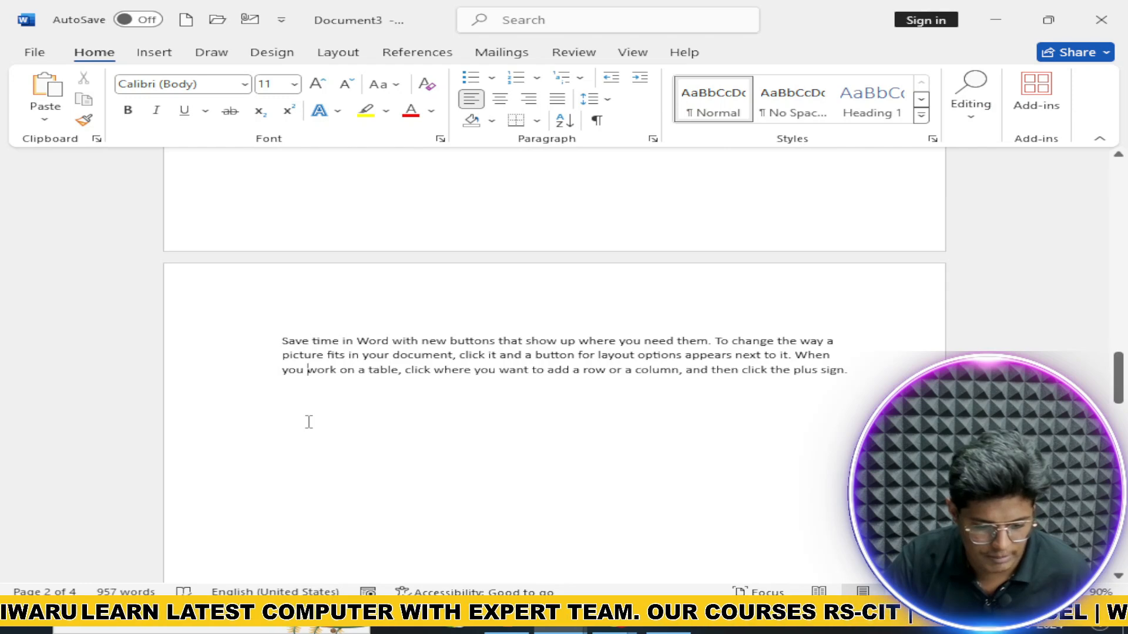
scroll(310, 422, "down", 15)
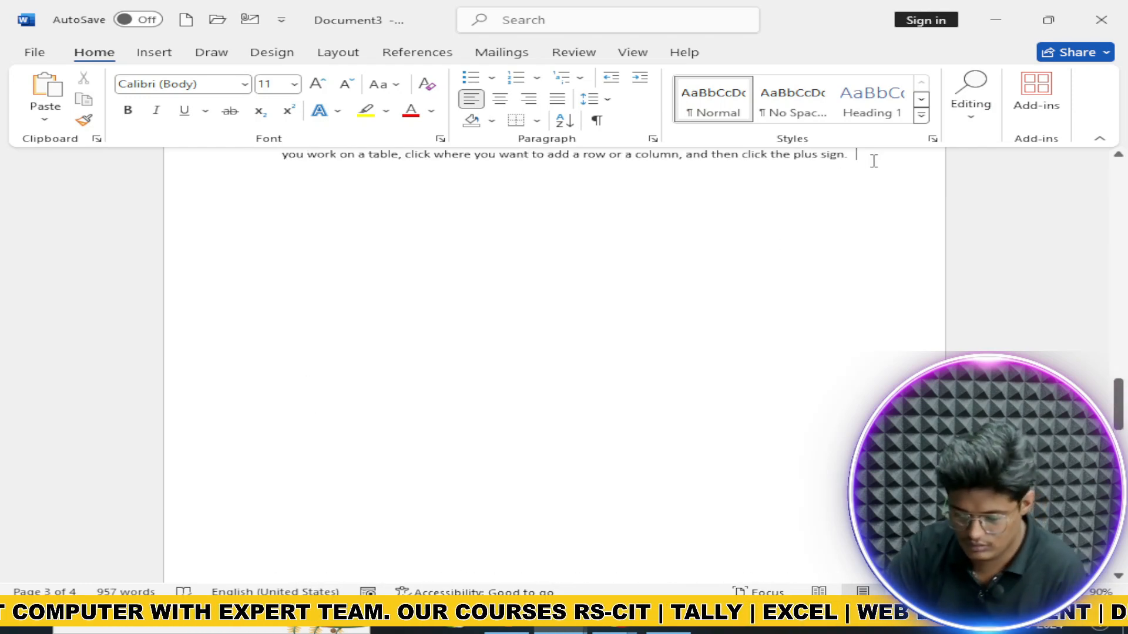
key("ctrl+v")
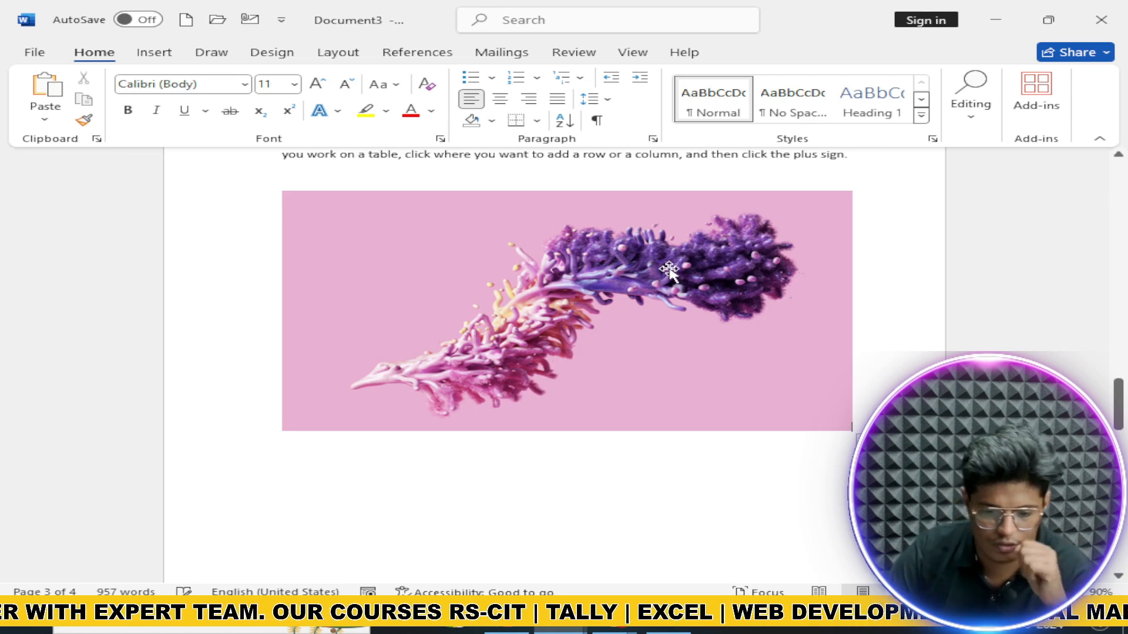
left_click(641, 260)
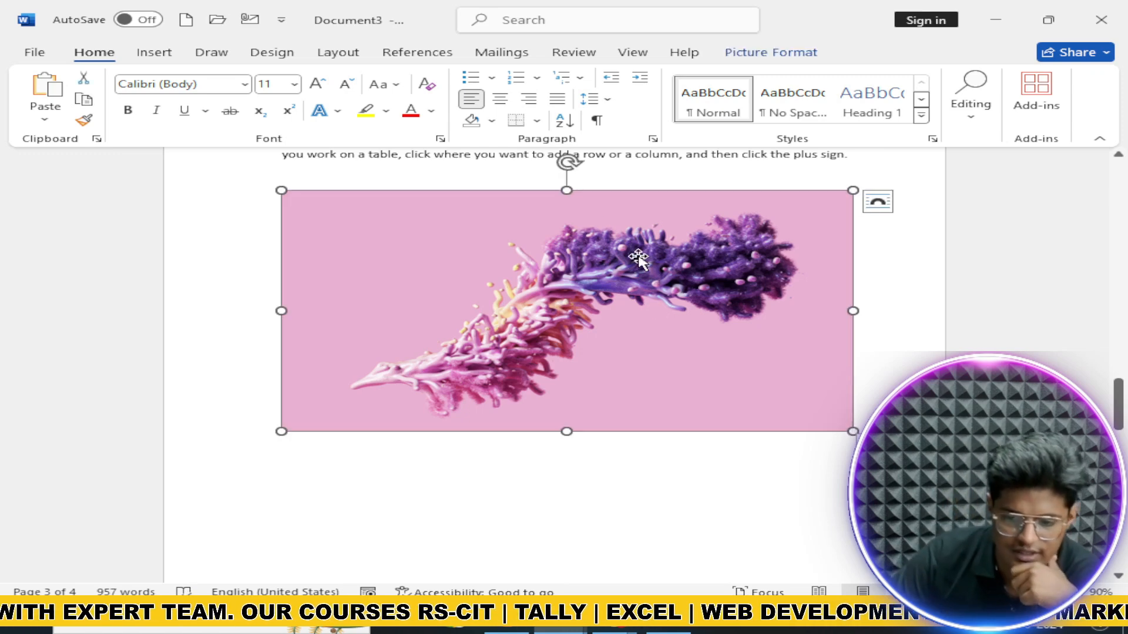
Step: Shrink the pink picture to about half its size, keeping it In Line with Text
left_click(351, 52)
left_click(744, 106)
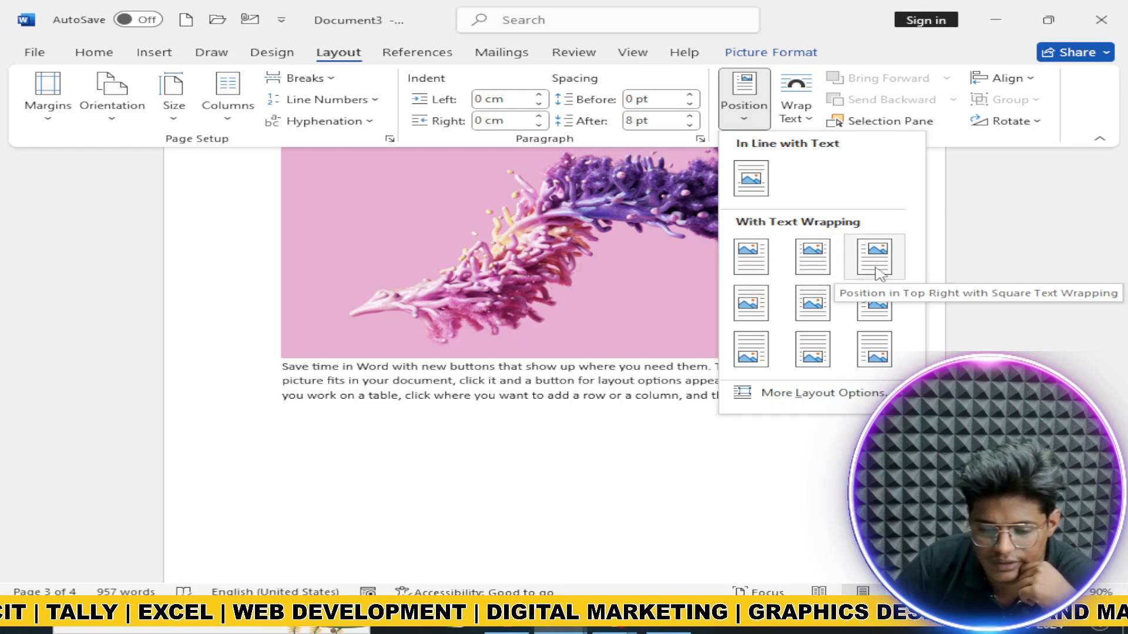
left_click(528, 271)
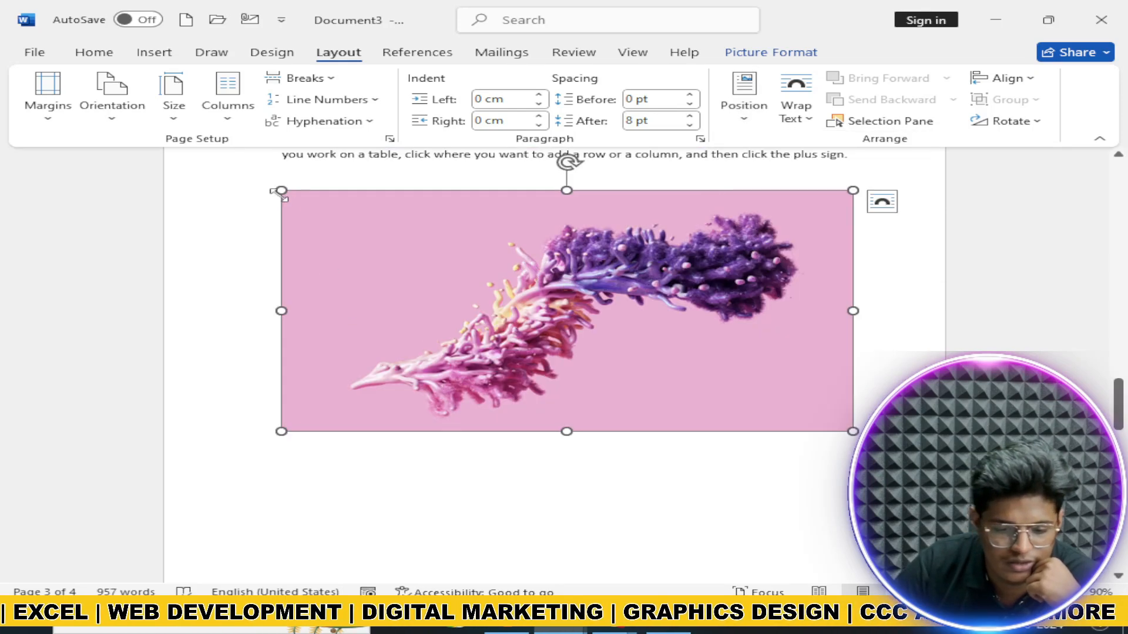
left_click_drag(279, 196, 523, 297)
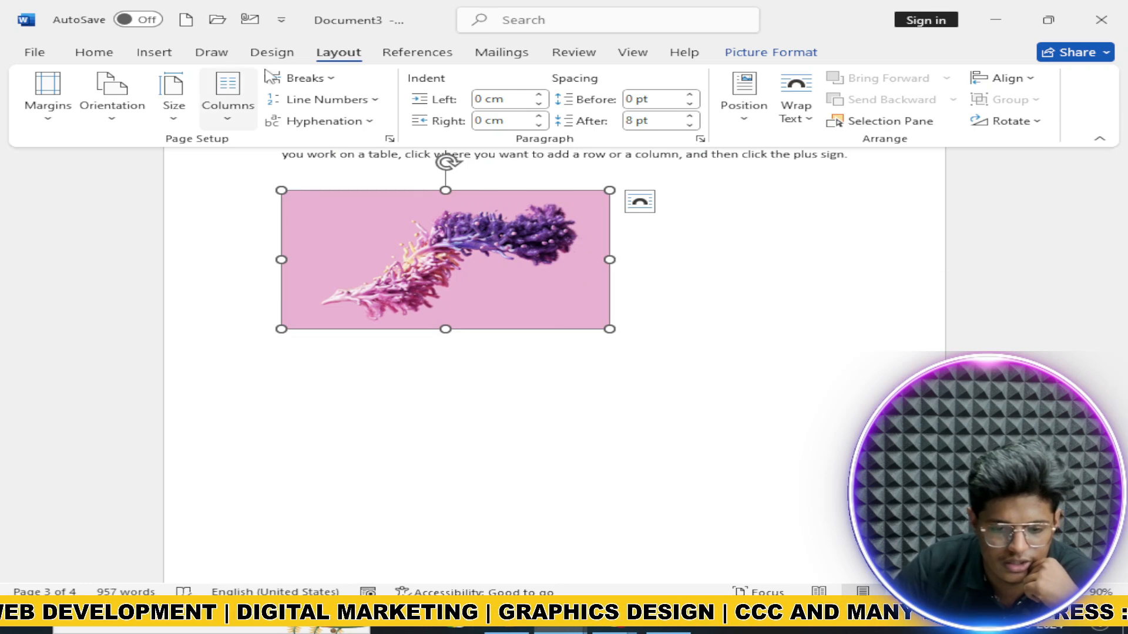
left_click(743, 107)
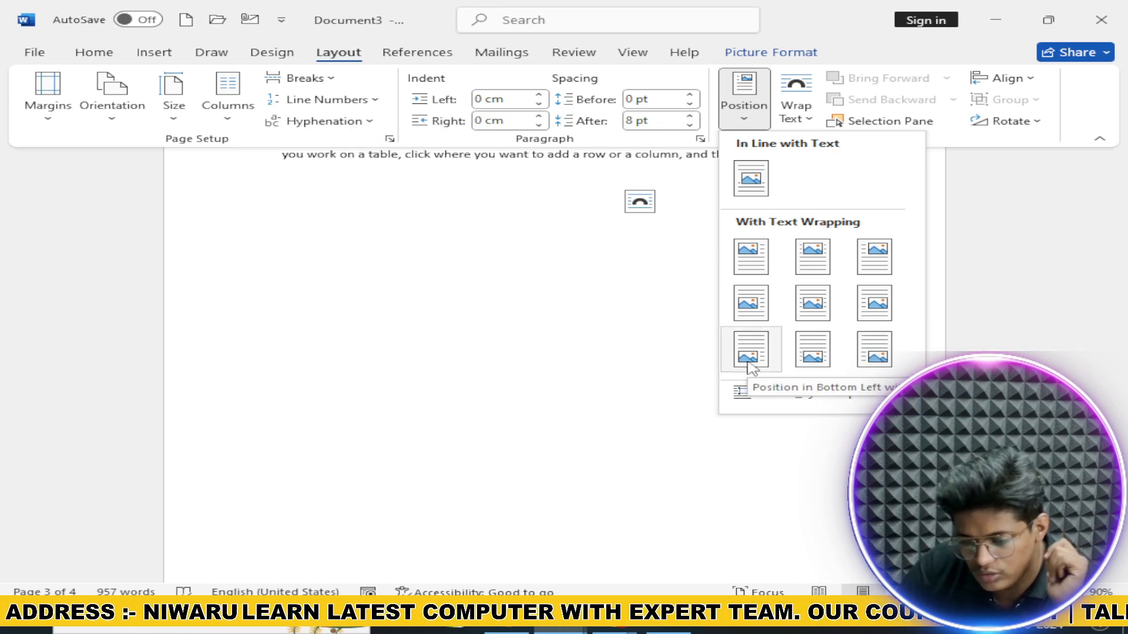
left_click(752, 179)
left_click(796, 112)
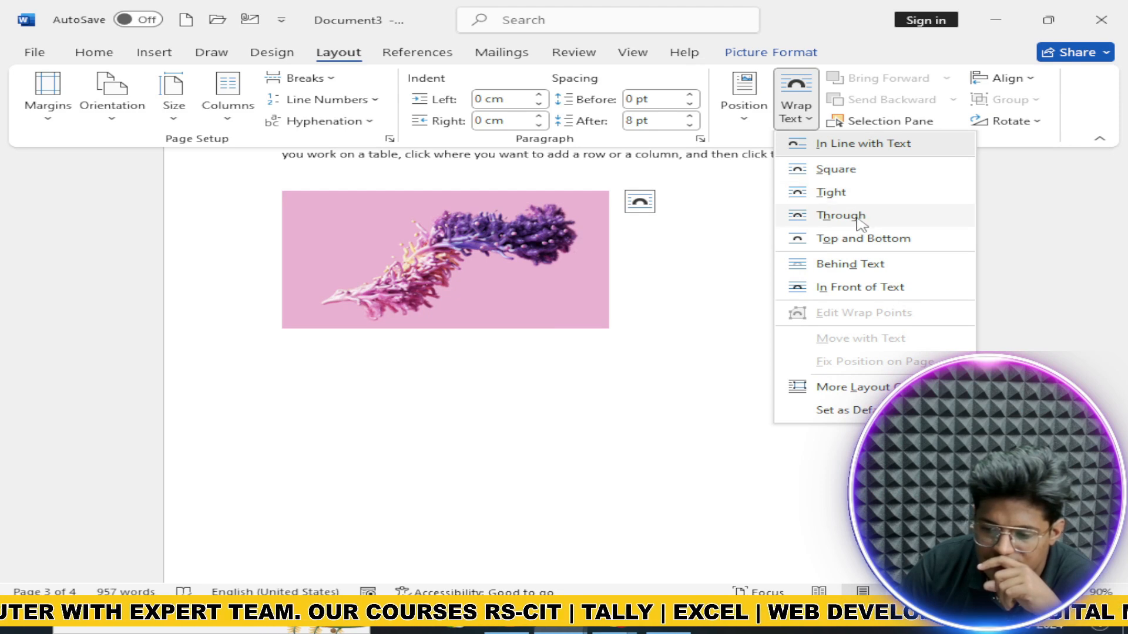
Step: Set Square text wrapping on the pink picture, undoing an accidental move
left_click(853, 179)
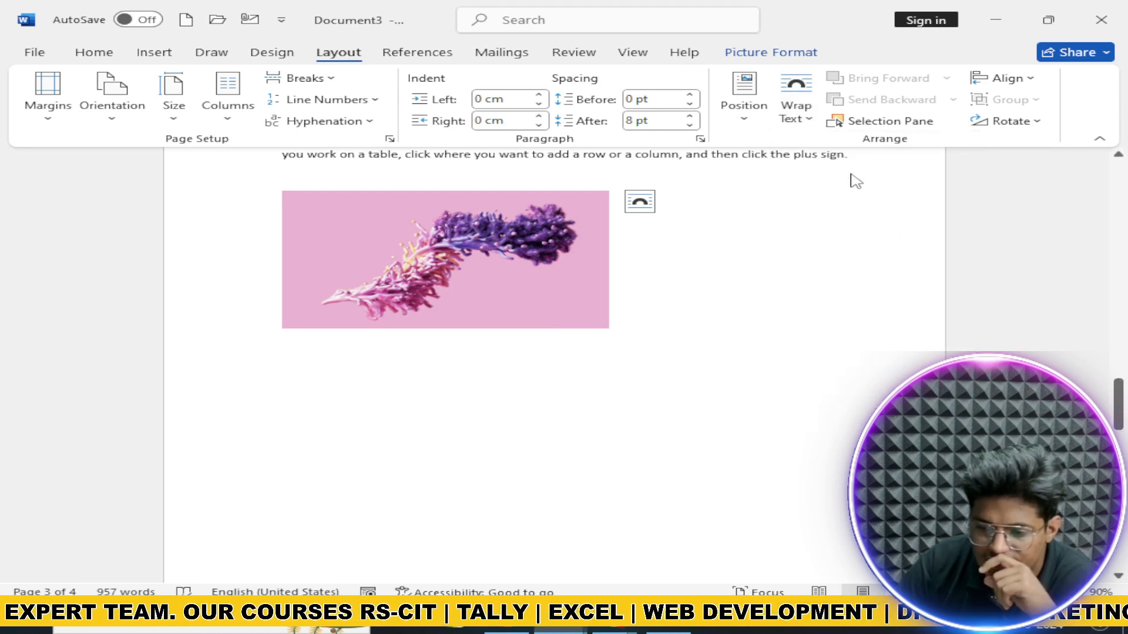
left_click_drag(474, 226, 569, 285)
key("ctrl+z")
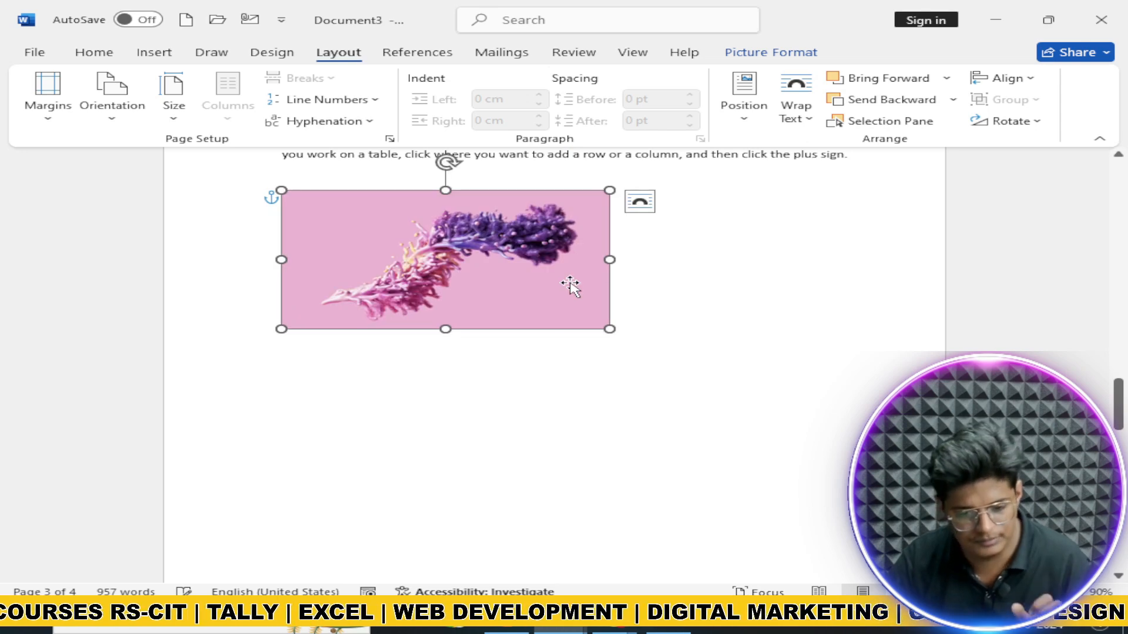
Step: Resize the picture by its corners to about a third of the text width
left_click_drag(609, 326, 437, 256)
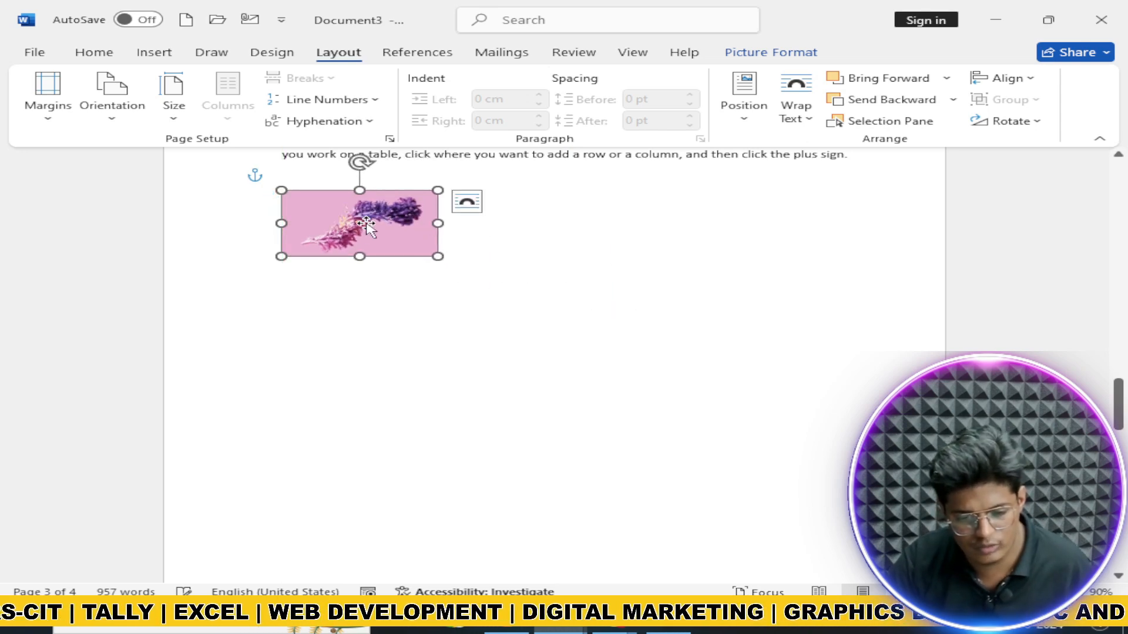
left_click_drag(282, 190, 409, 258)
key("ctrl+z")
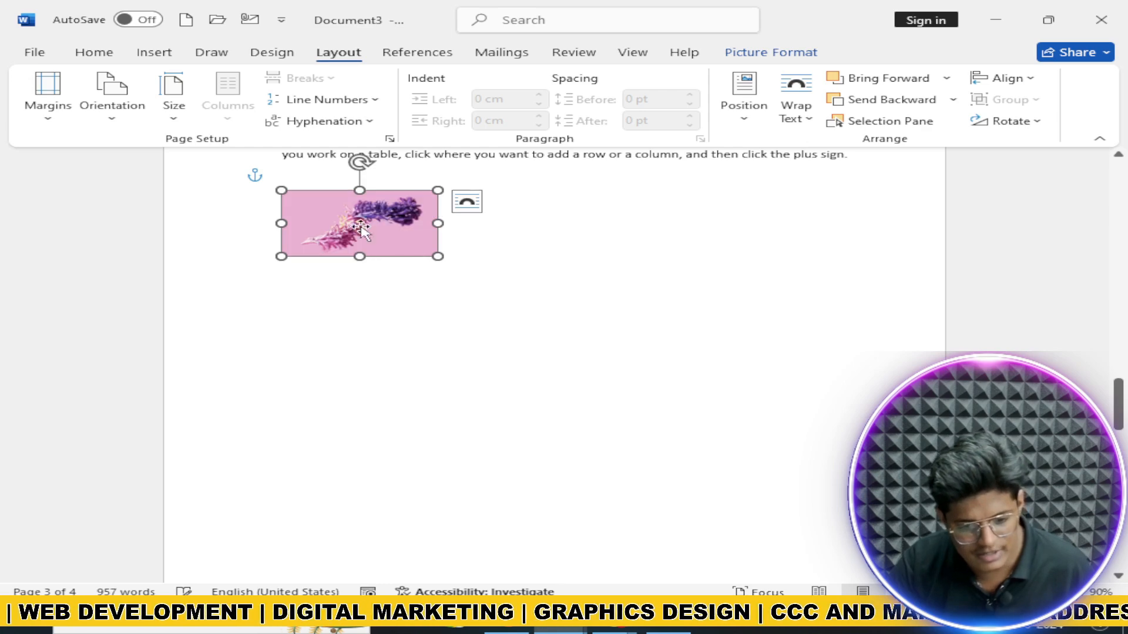
left_click_drag(438, 256, 568, 312)
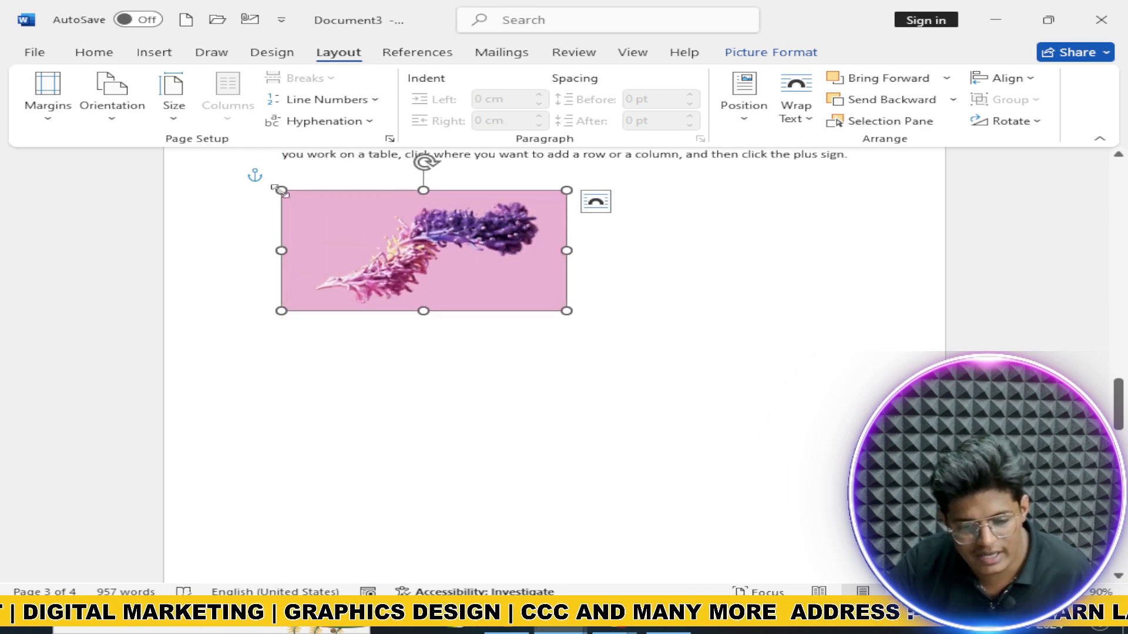
mouse_move(281, 191)
left_mouse_down()
mouse_move(443, 255)
mouse_move(292, 195)
left_mouse_up()
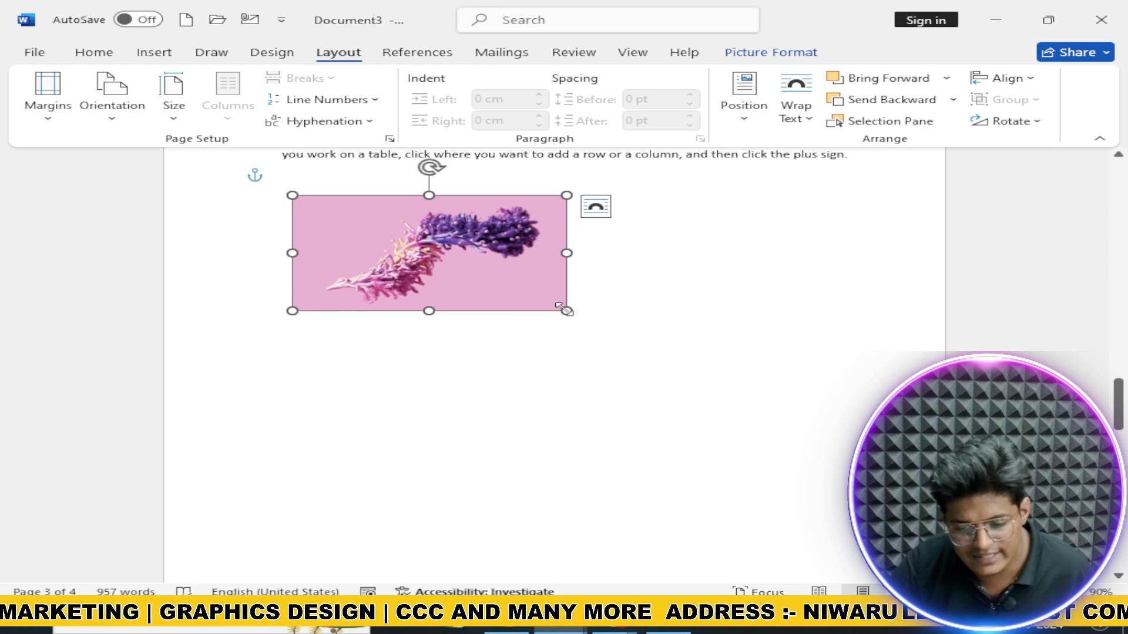
mouse_move(565, 310)
left_mouse_down()
mouse_move(459, 257)
mouse_move(562, 309)
left_mouse_up()
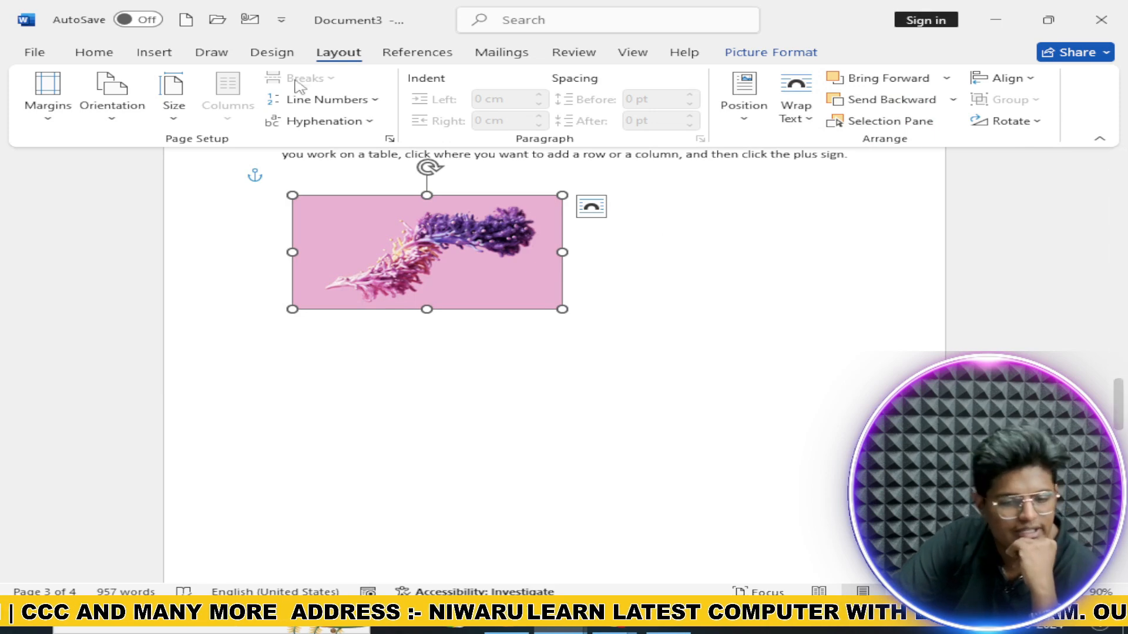
Step: Draw a blue rectangle overlapping the pink picture
left_click(209, 52)
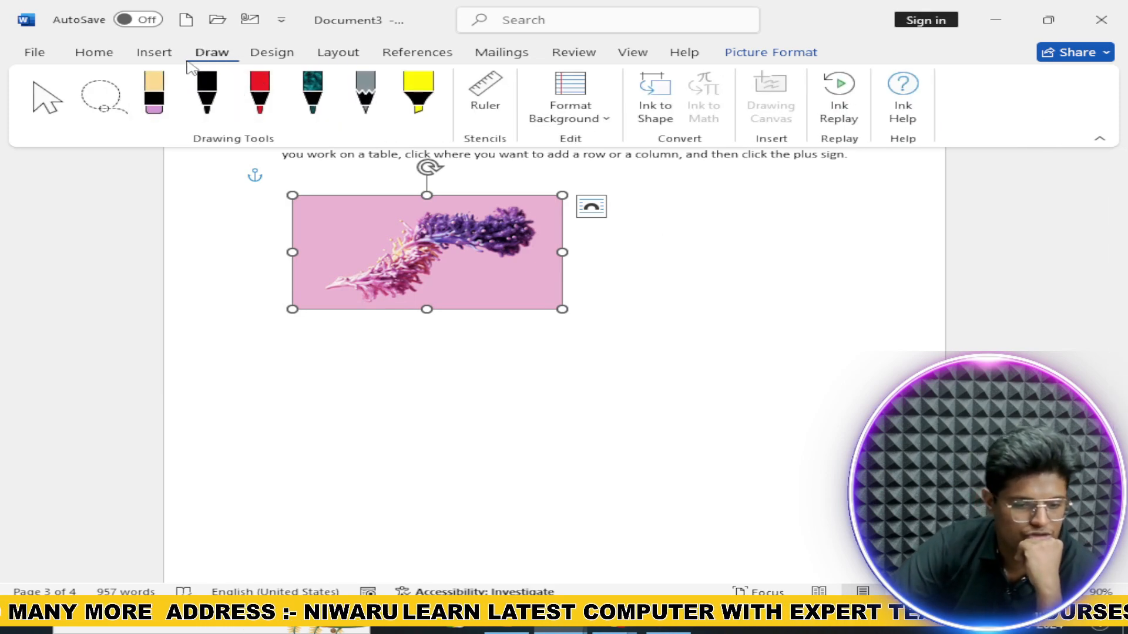
left_click(154, 52)
left_click(240, 78)
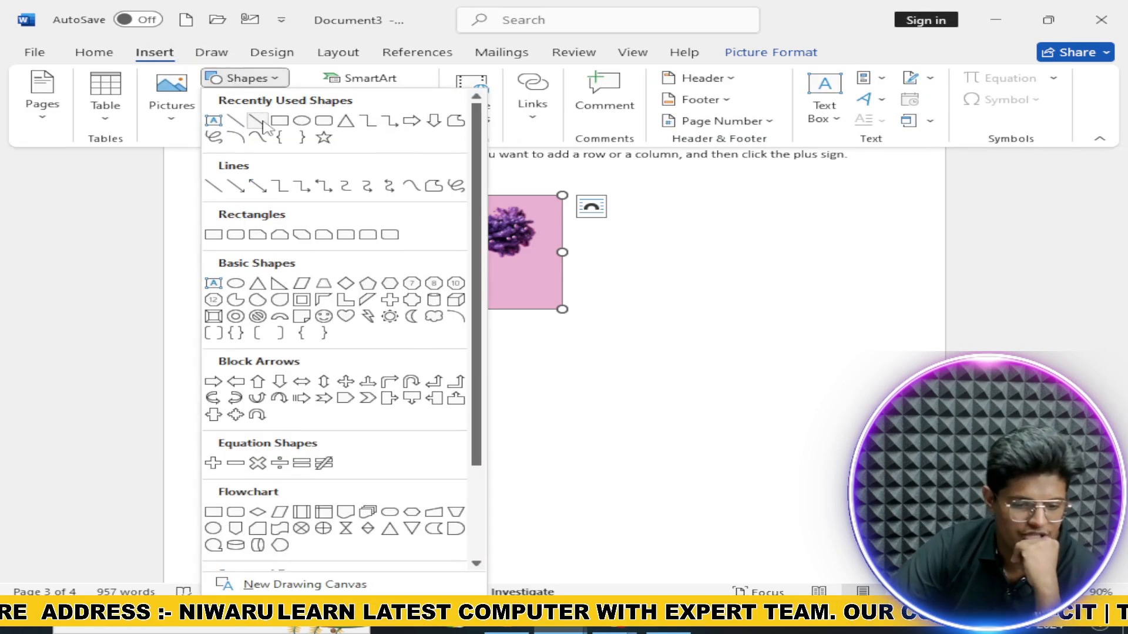
left_click(261, 122)
left_click_drag(422, 225, 613, 321)
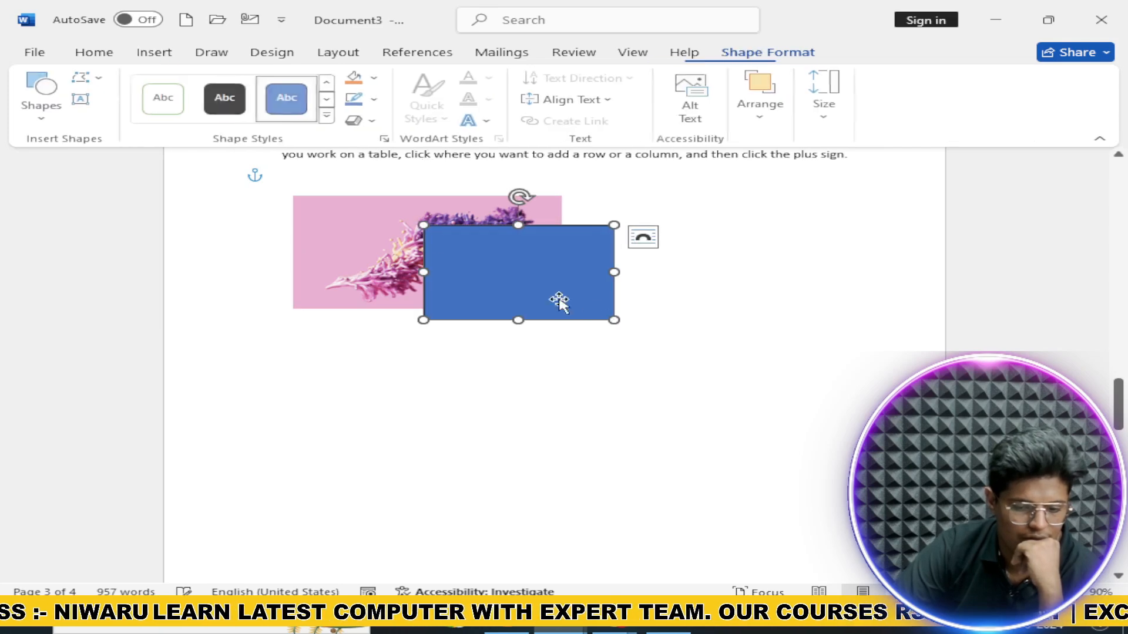
Step: Adjust the rectangle's stacking order, finally sending it behind the picture
left_click(333, 54)
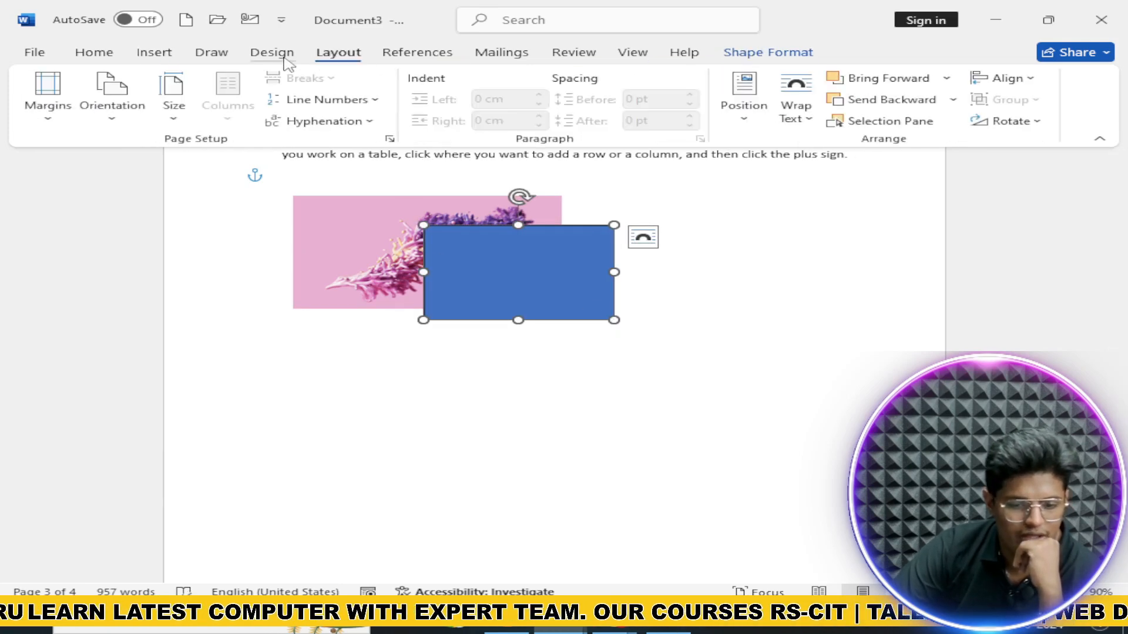
left_click(417, 54)
left_click(337, 53)
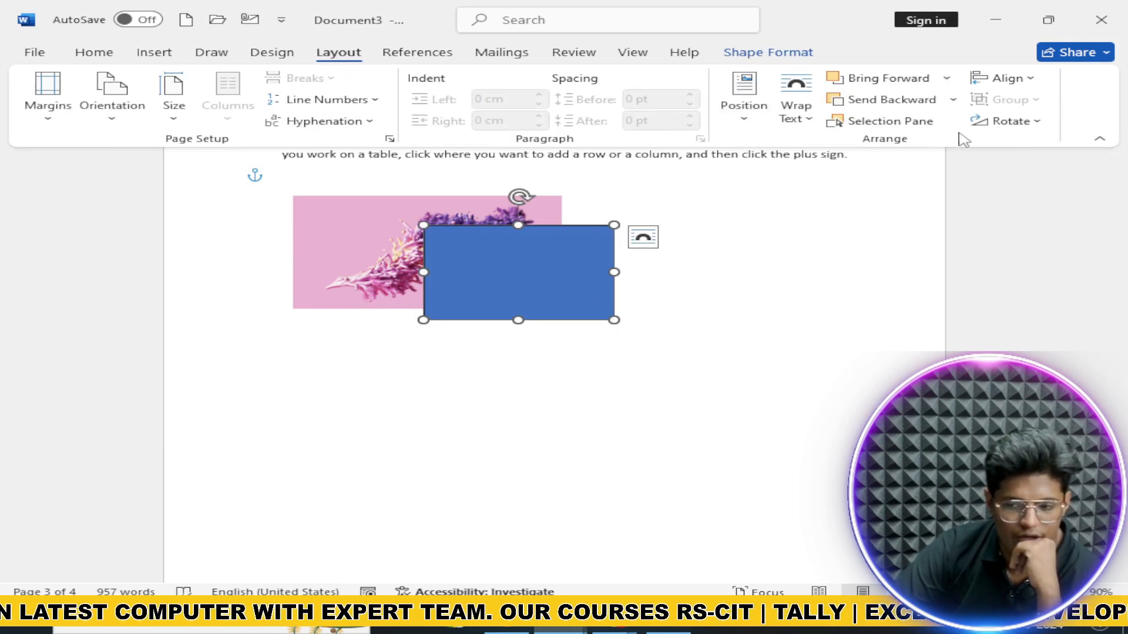
left_click(943, 100)
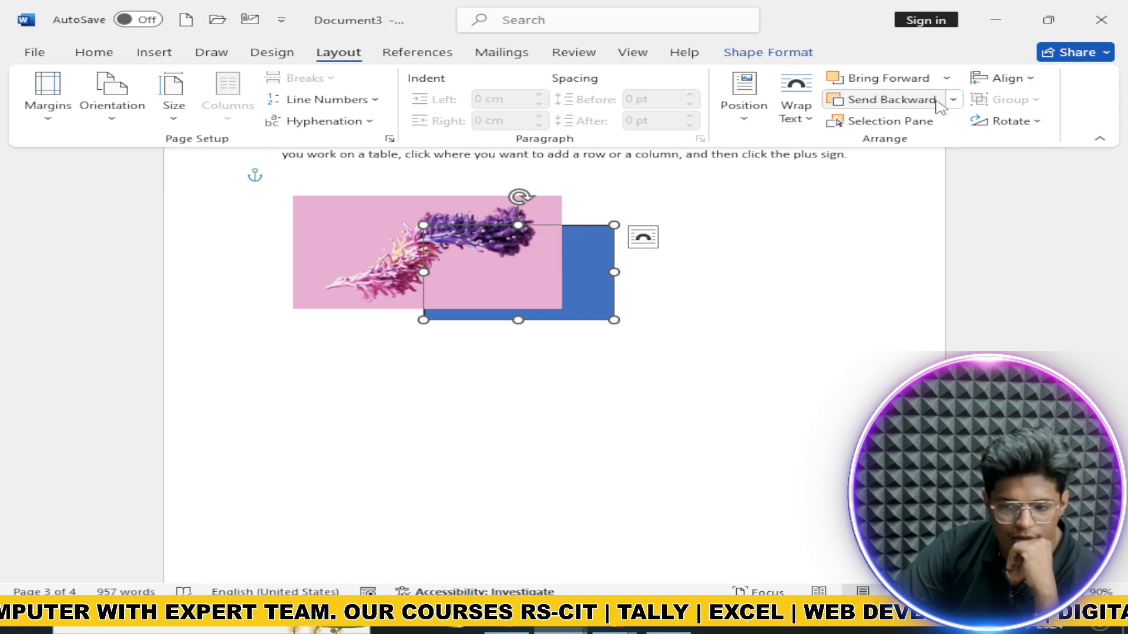
left_click(953, 101)
left_click(911, 79)
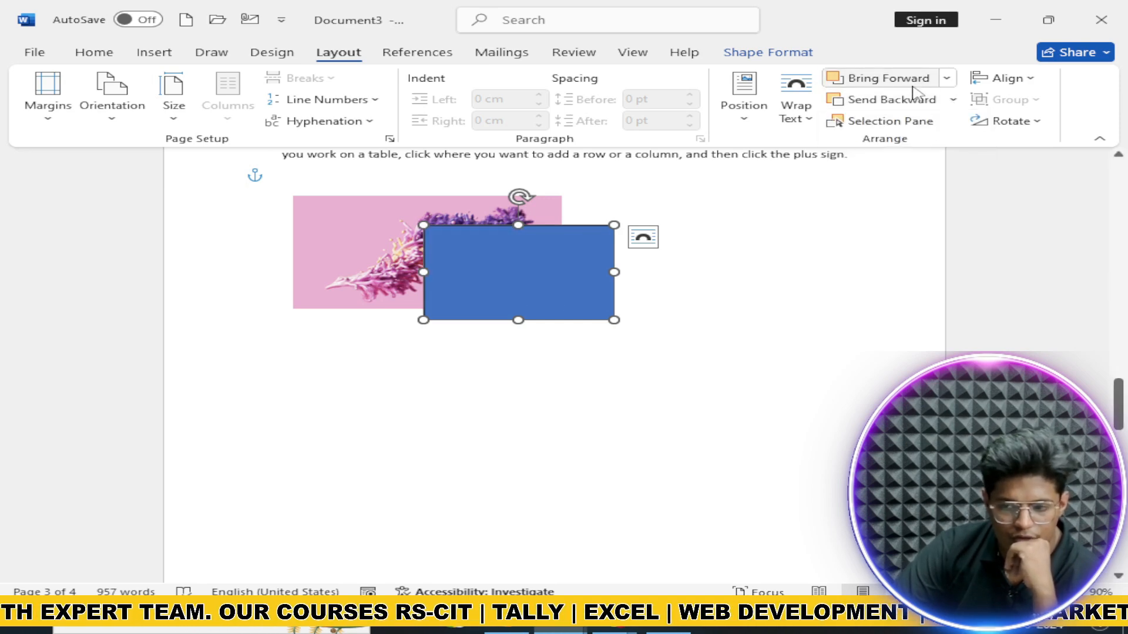
left_click(916, 100)
Step: Select Picture 1 and Rectangle 2 in the Selection pane, then close the pane
left_click(906, 124)
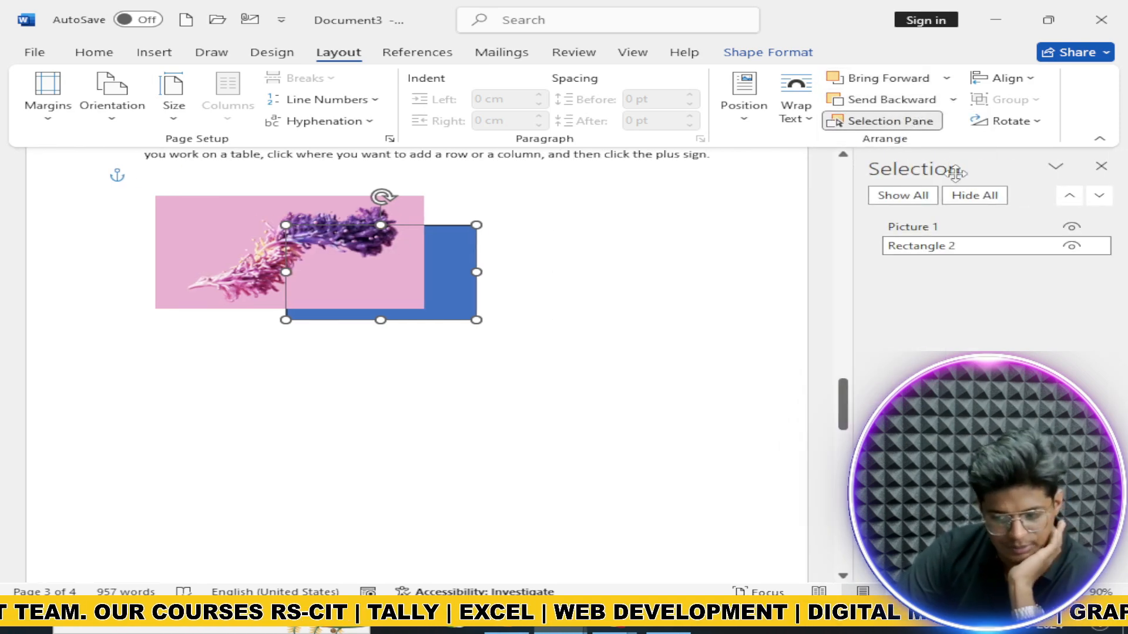
left_click(950, 228)
left_click(958, 245)
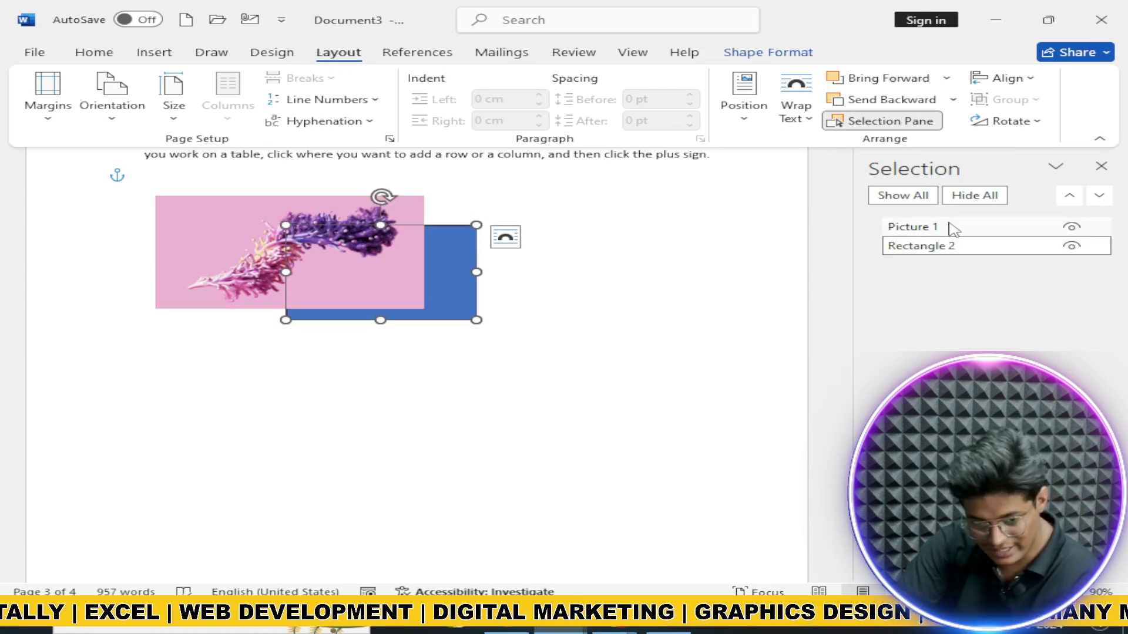
left_click(1101, 166)
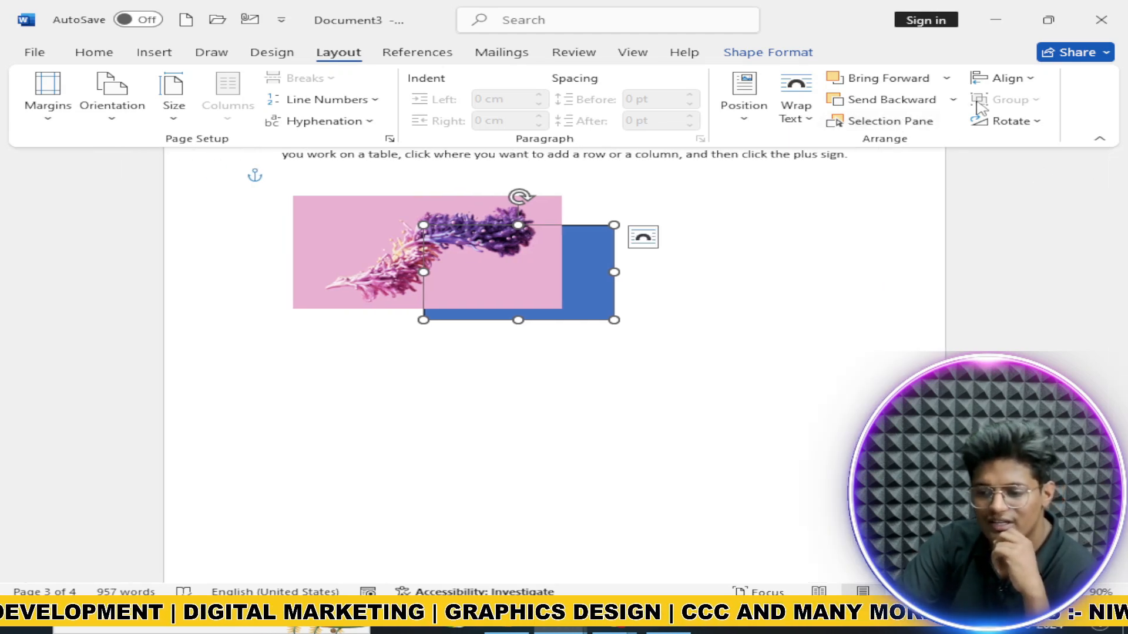
Step: Align the rectangle to the left margin, then to the right margin
left_click(1008, 78)
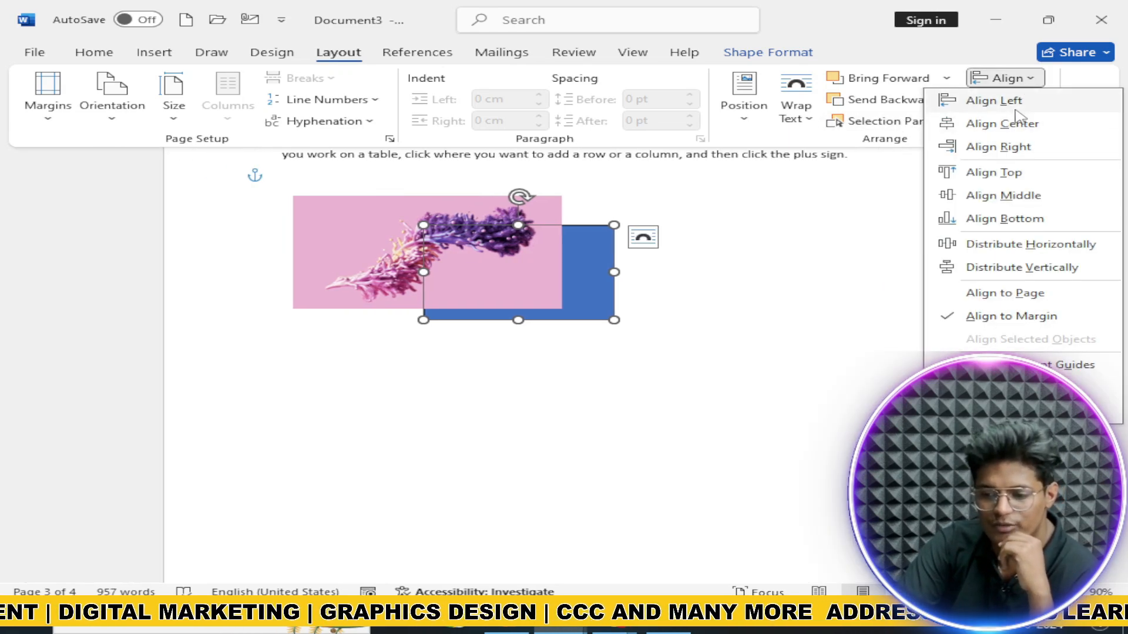
left_click(1022, 102)
left_click(1011, 79)
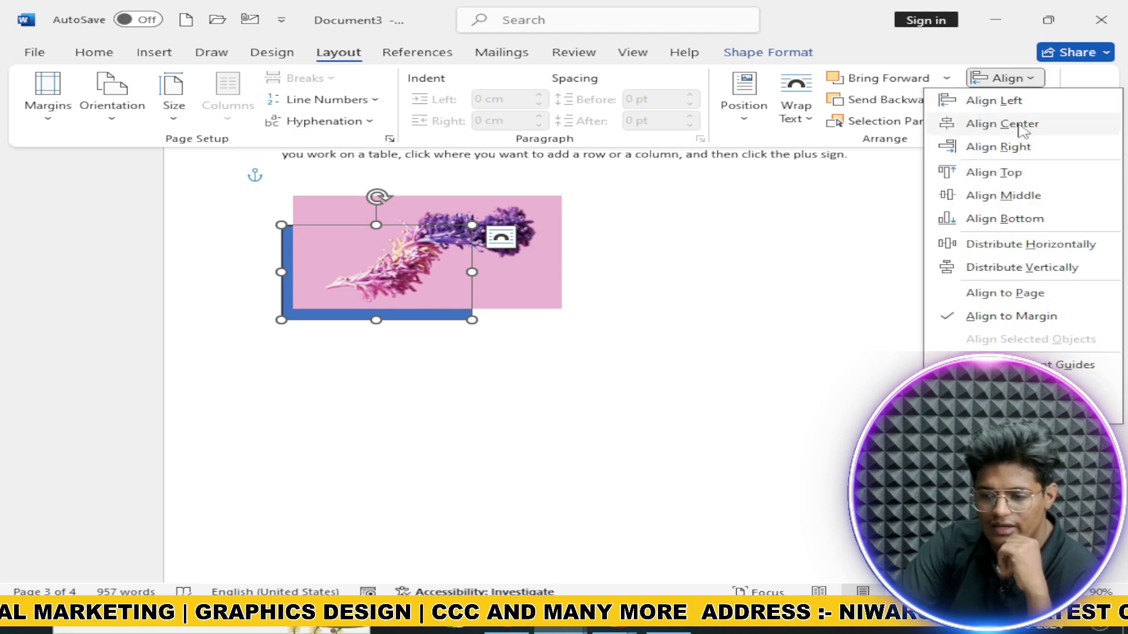
left_click(1020, 147)
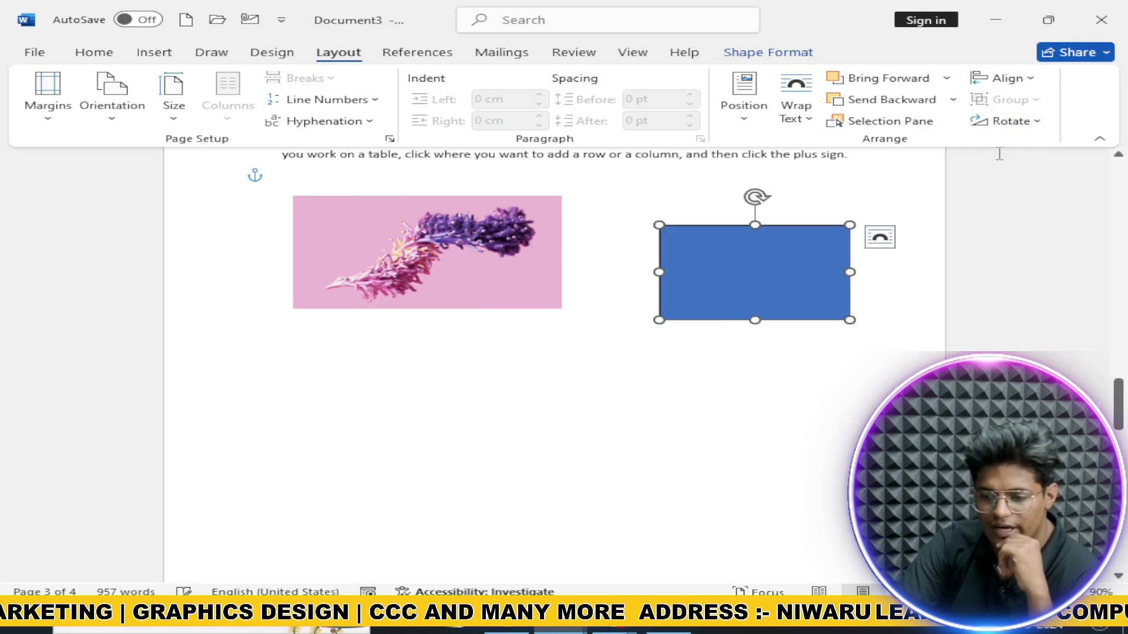
Step: Select the pink picture and blue rectangle together and group them into one object
left_click(478, 355)
left_click(709, 304)
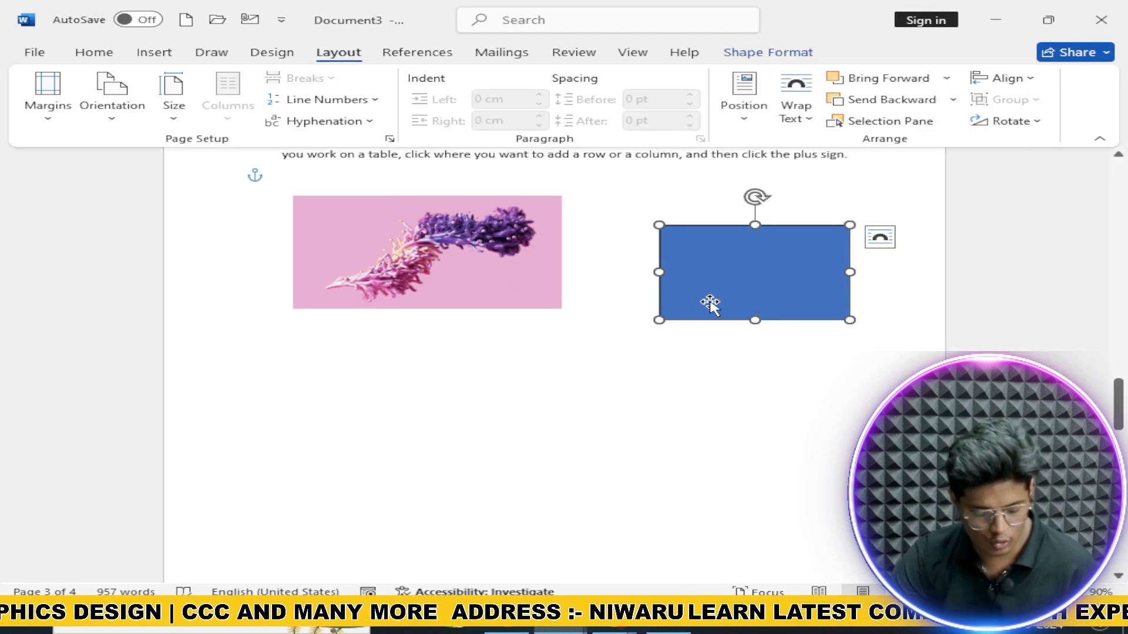
left_click(588, 276)
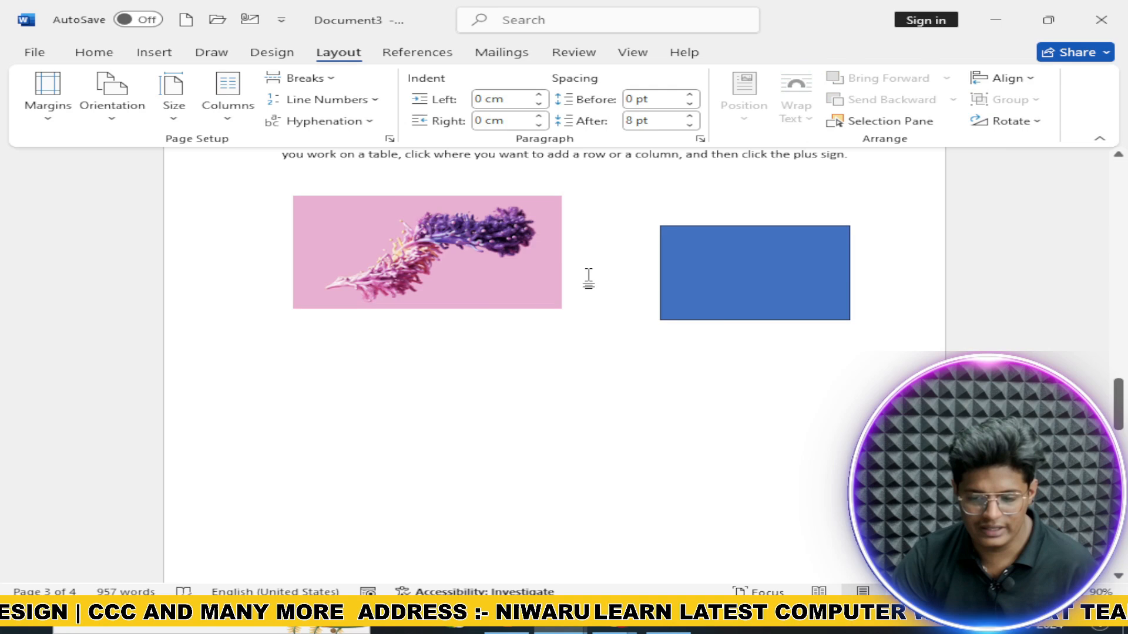
left_click(498, 256)
left_click(676, 287, "shift")
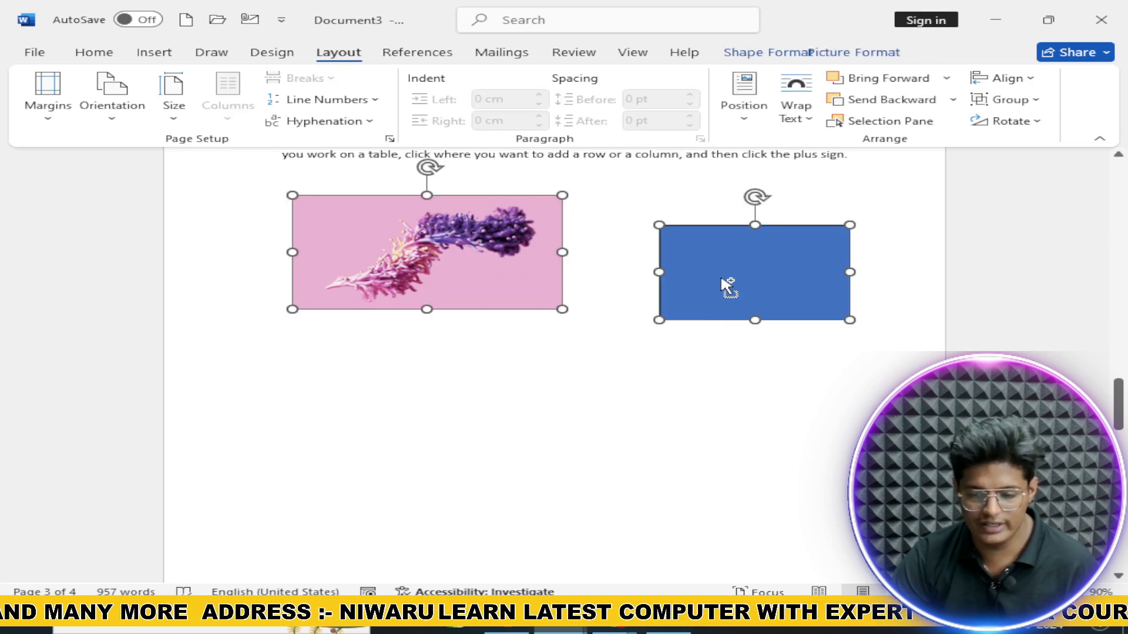
left_click(1006, 99)
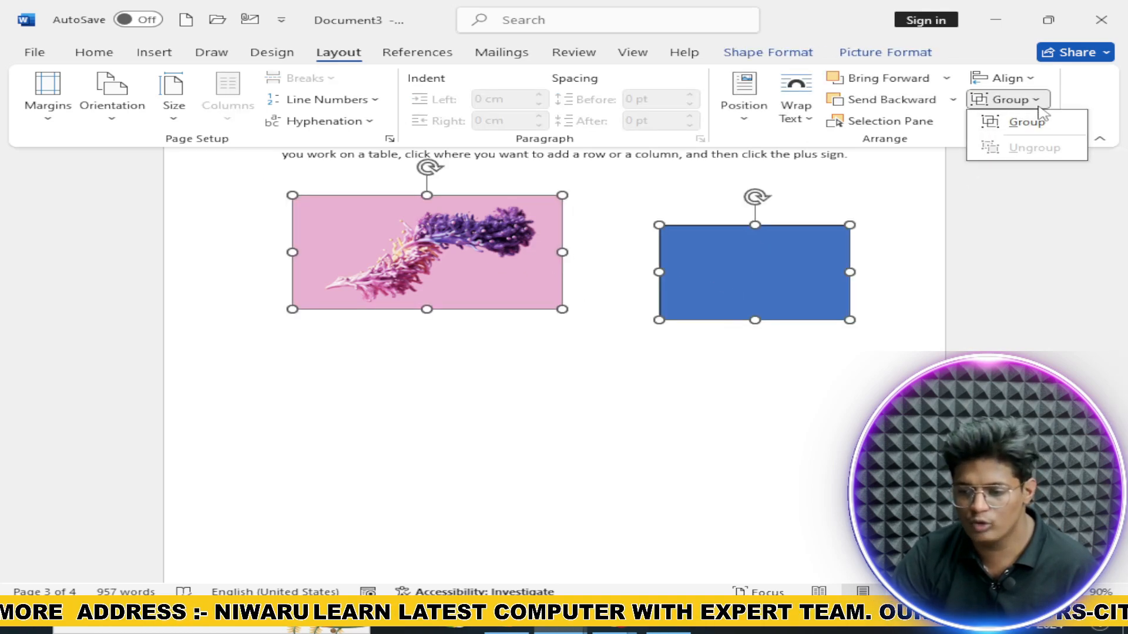
left_click(1022, 118)
Step: Move the group lower, ungroup it, and rotate the objects back to landscape
left_click_drag(722, 264, 689, 366)
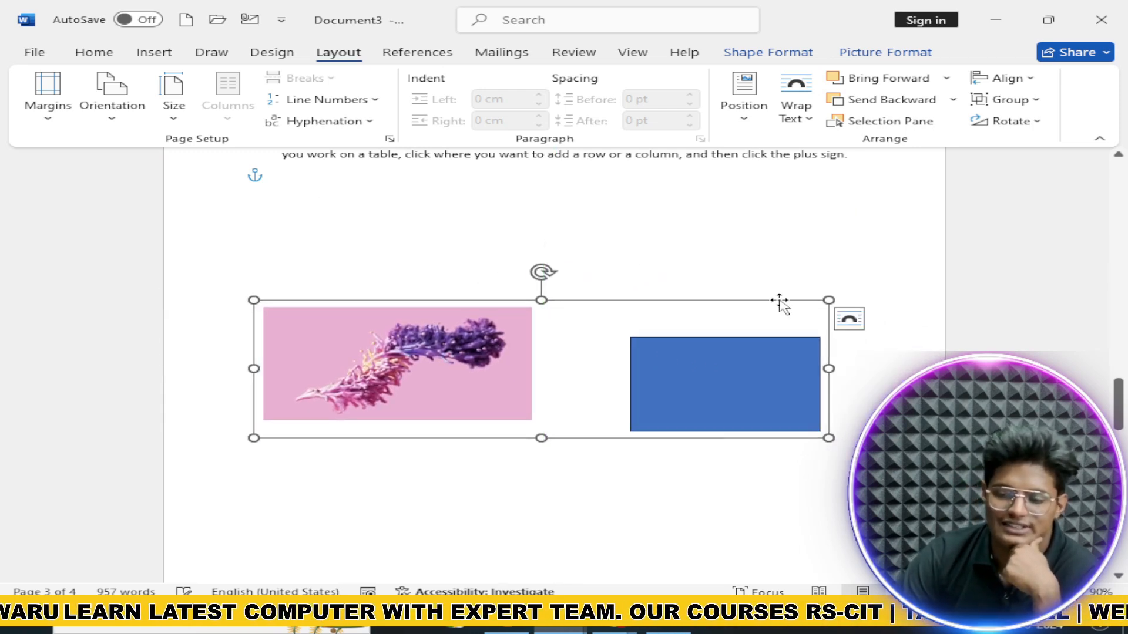
left_click(1038, 101)
left_click(1031, 145)
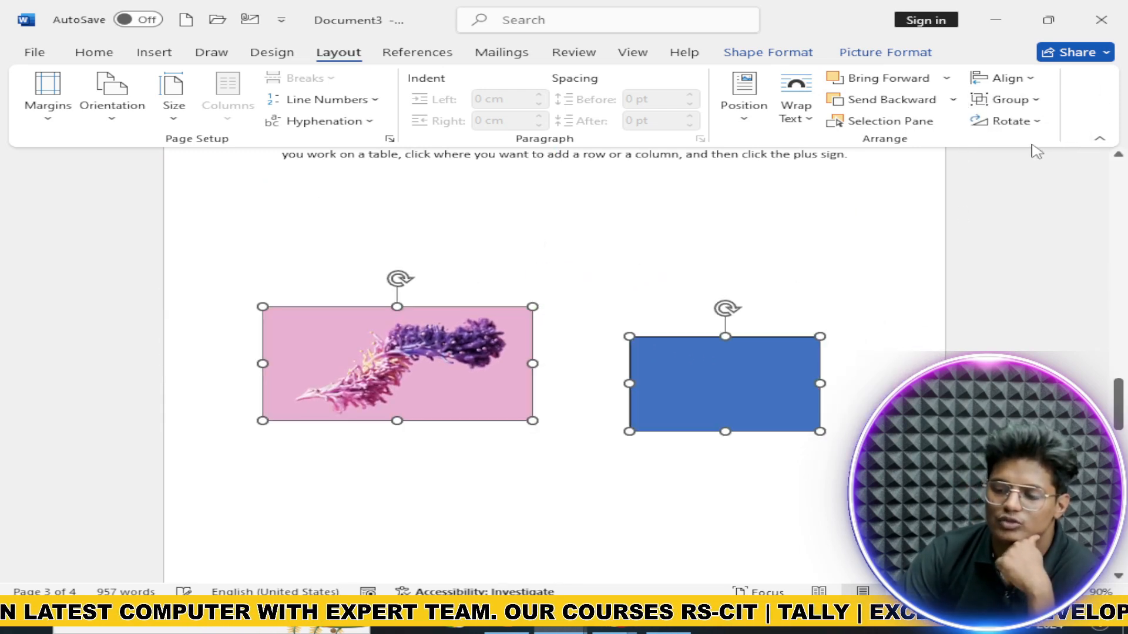
left_click(1034, 123)
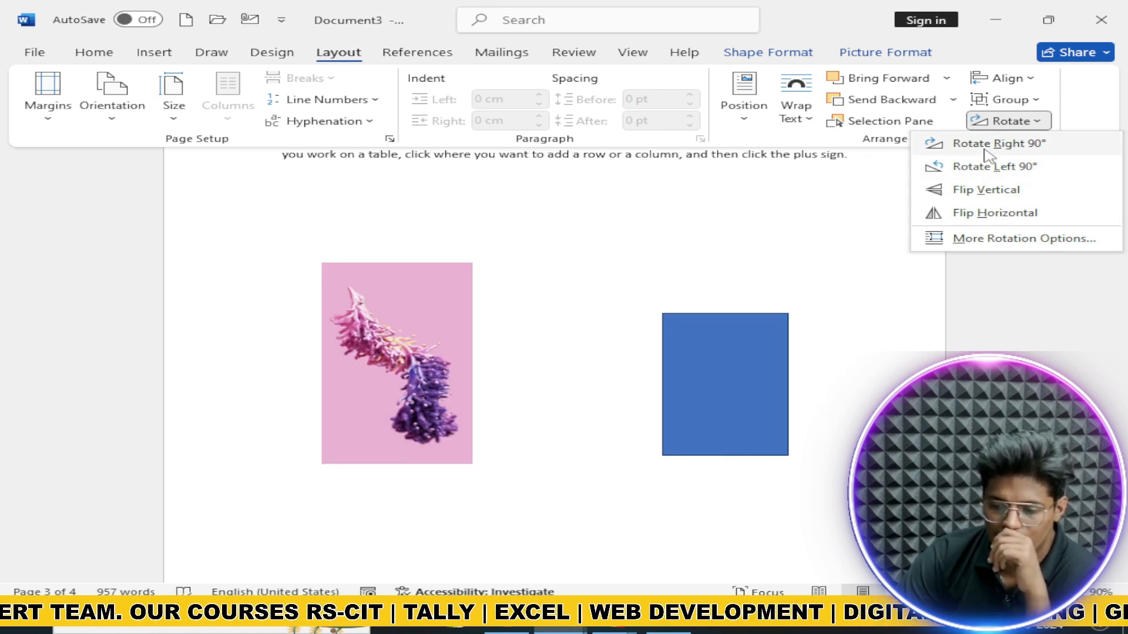
left_click(974, 166)
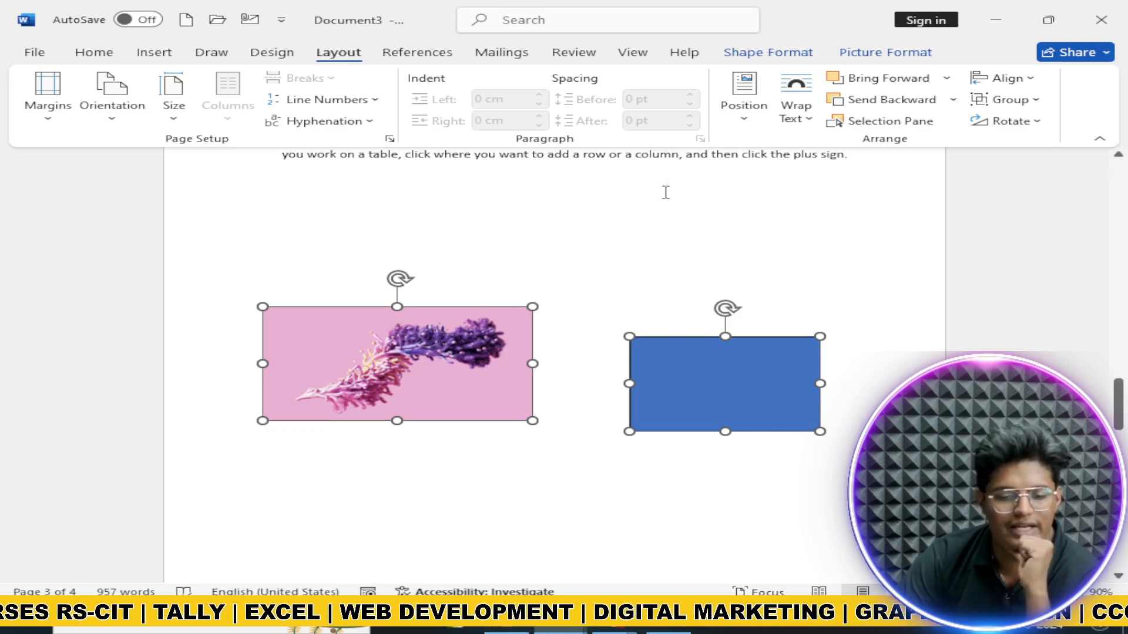
scroll(664, 192, "up", 10)
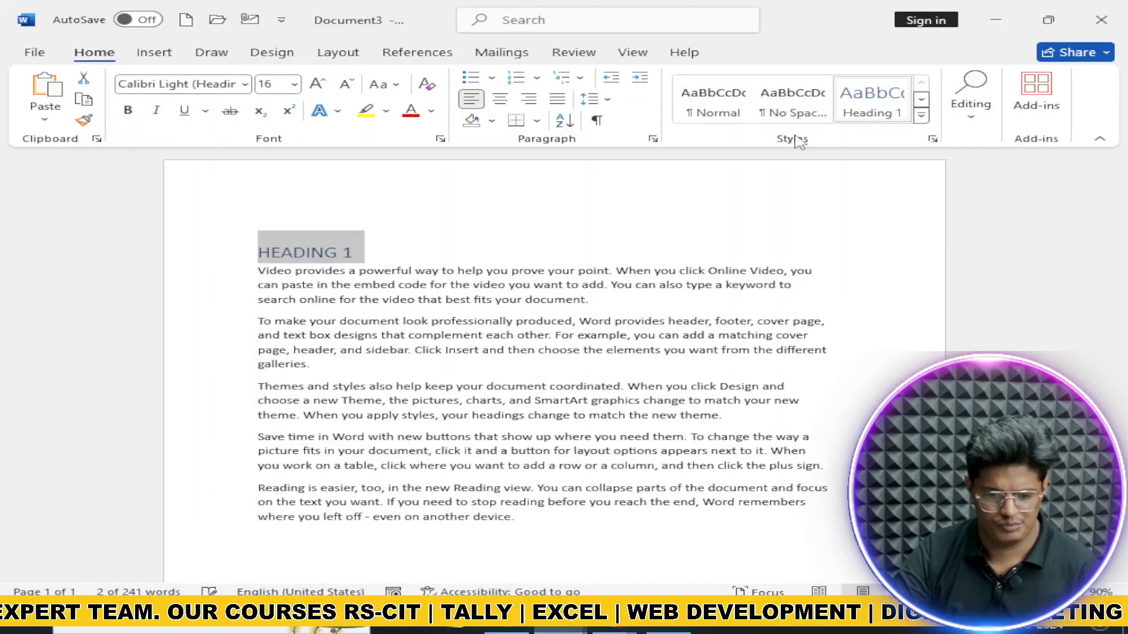
Step: Add a blank line, copy the whole heading-and-paragraphs block, and paste it at the end
left_click(427, 244)
key("Return")
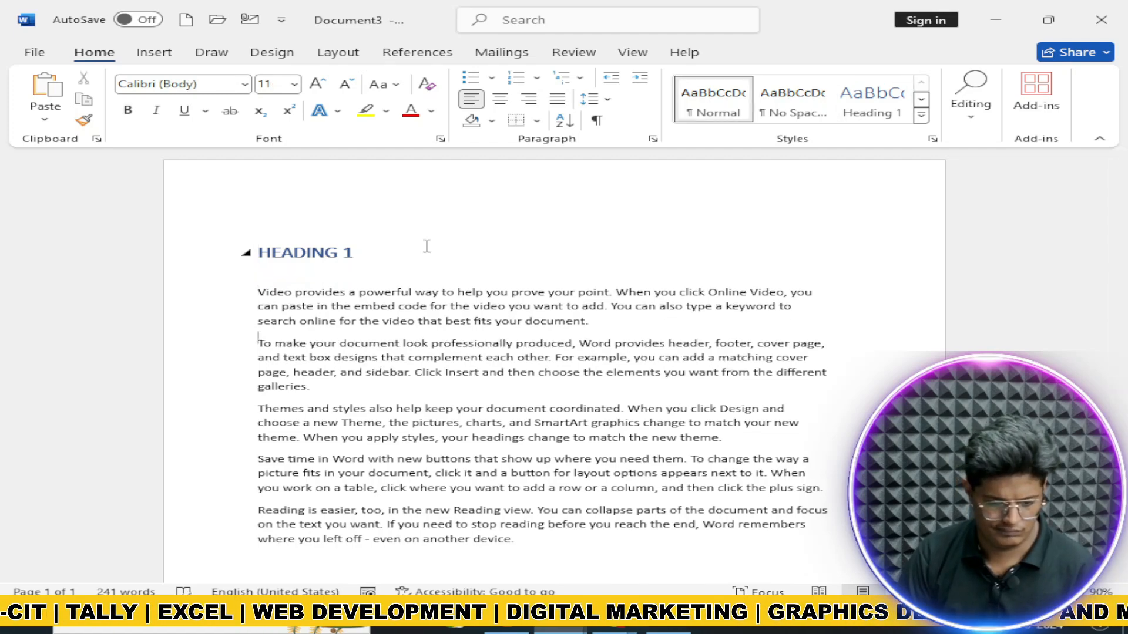
key("ctrl+a")
key("ctrl+c")
key("ctrl+End")
key("ctrl+v")
key("ctrl+v")
key("ctrl+v")
Step: Renumber the last pasted heading to 4 and review the repeated sections
left_click(403, 225)
key("BackSpace")
type("4")
scroll(404, 218, "up", 7)
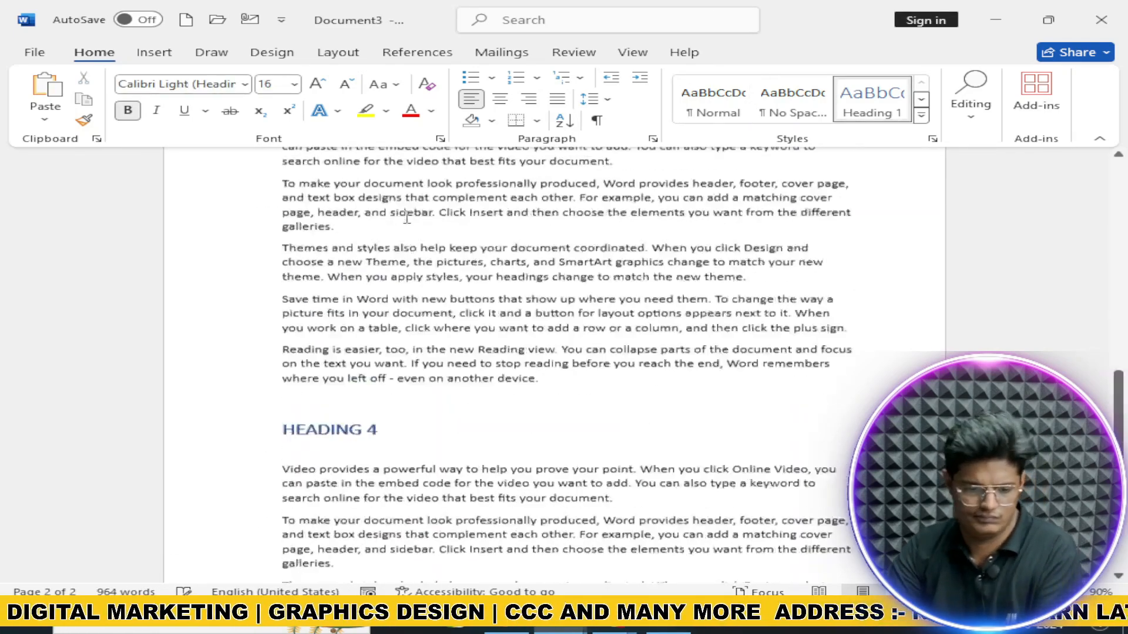
left_click(385, 374)
scroll(399, 365, "up", 6)
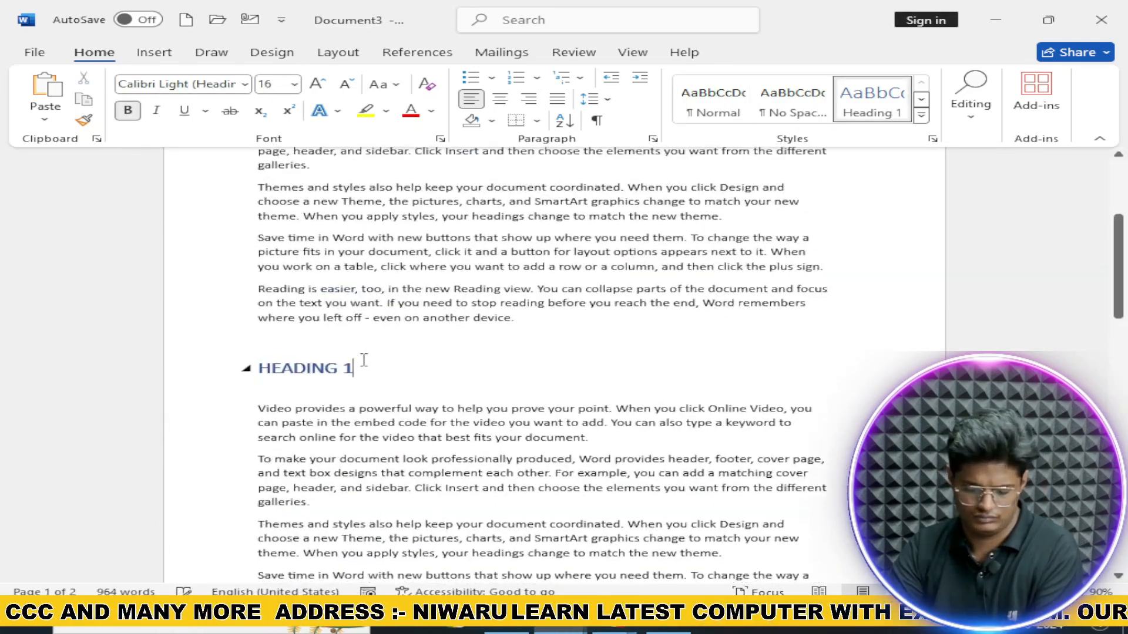
key("alt")
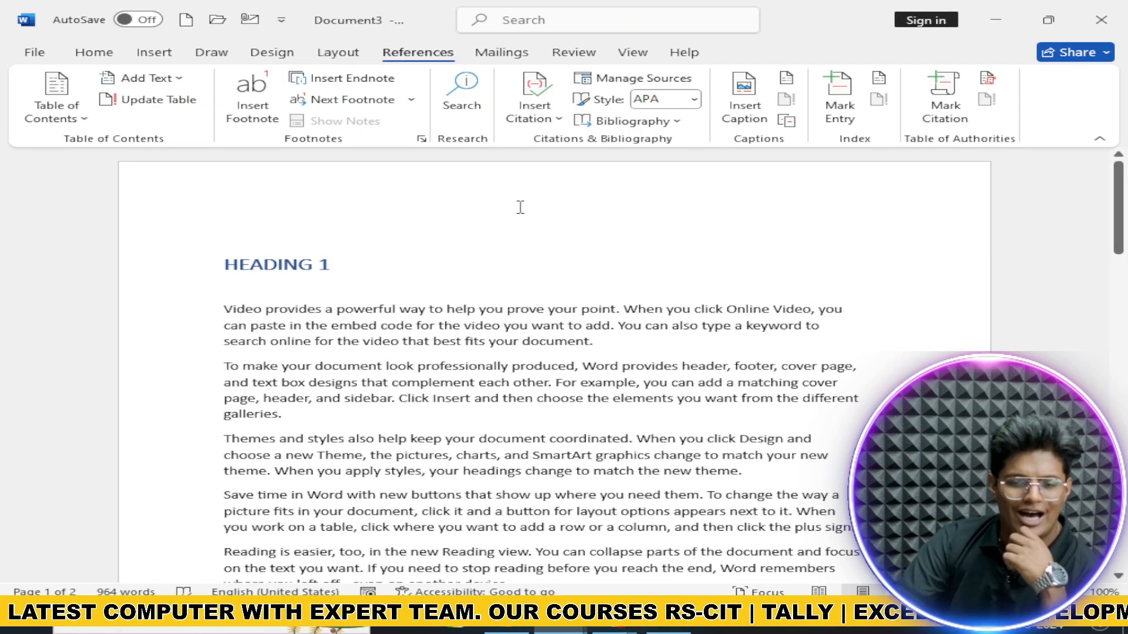
scroll(520, 207, "down", 12)
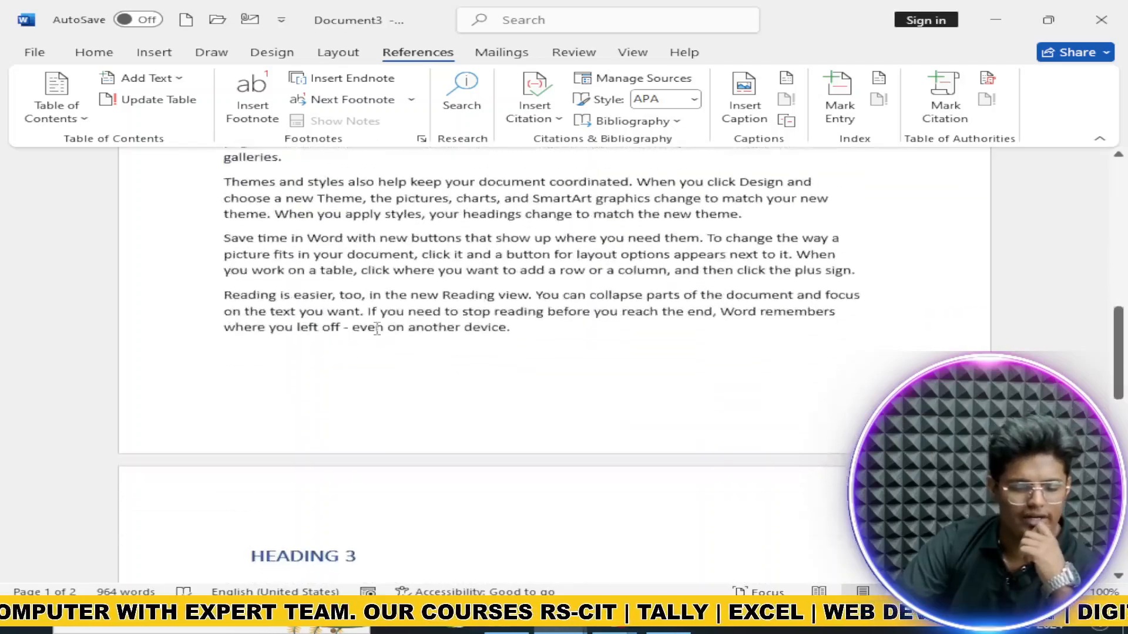
scroll(377, 328, "down", 14)
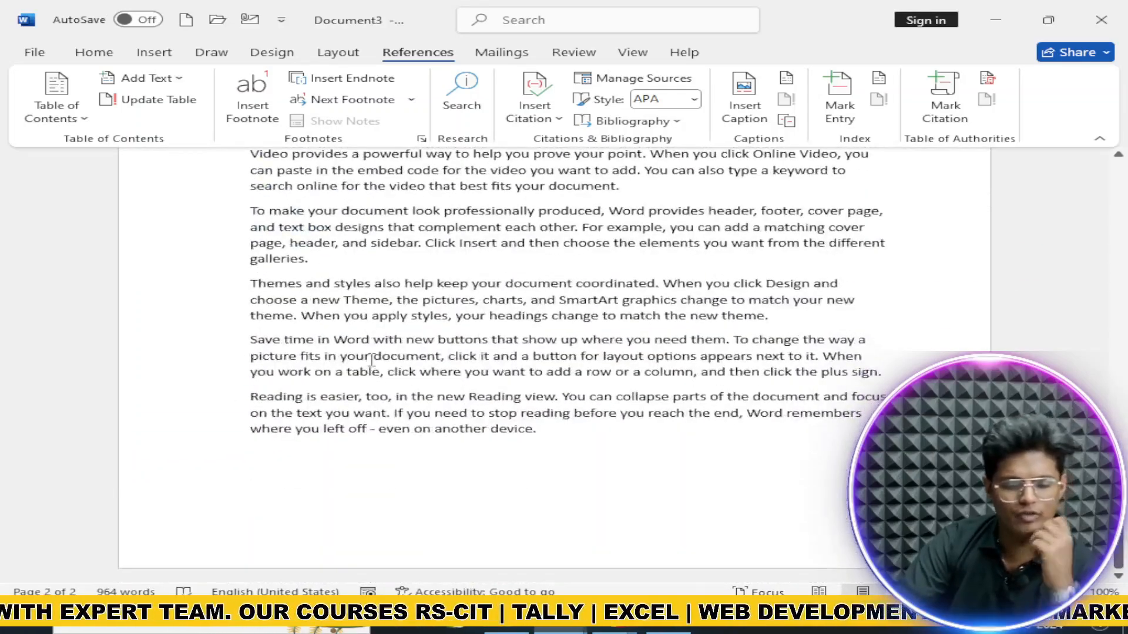
scroll(371, 360, "up", 18)
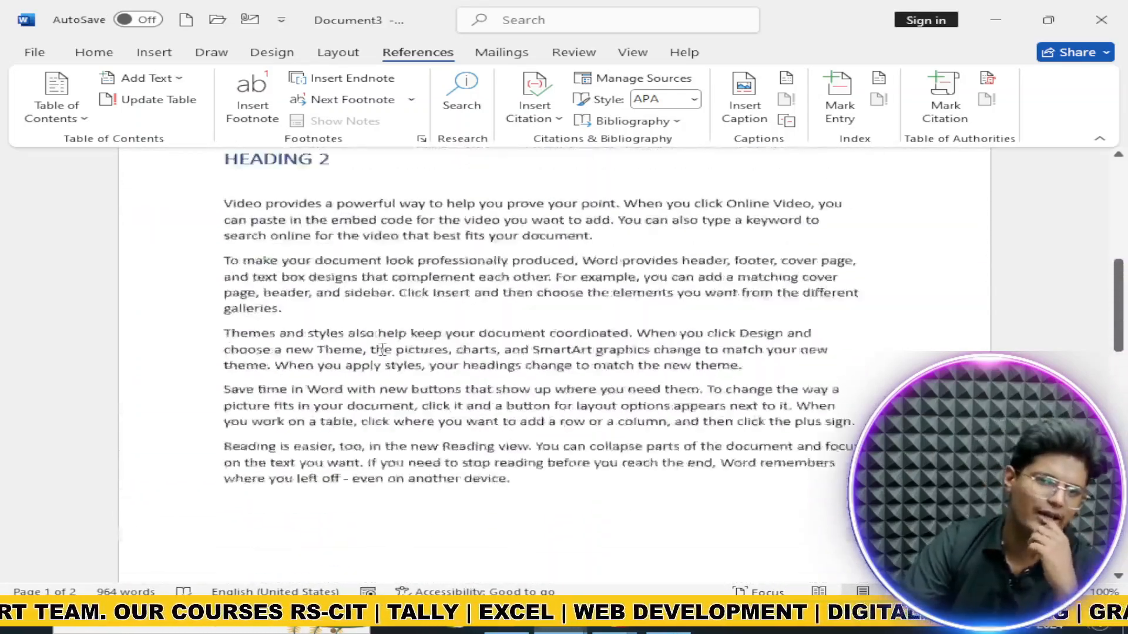
scroll(381, 349, "up", 8)
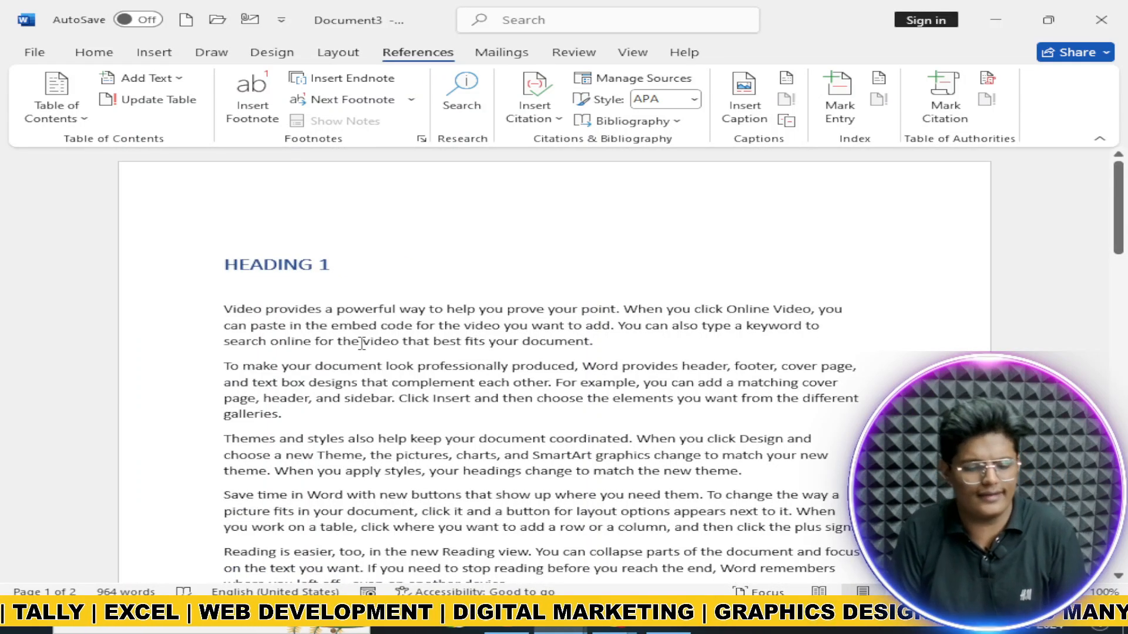
Step: Insert a page break so a blank first page precedes HEADING 1
left_click(79, 118)
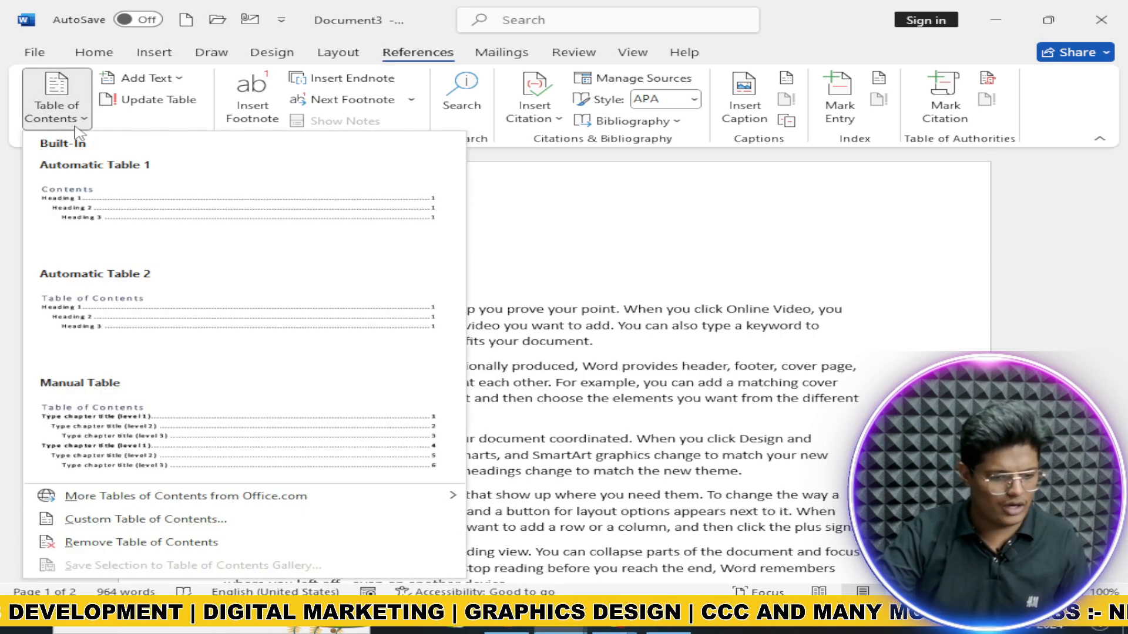
left_click(84, 125)
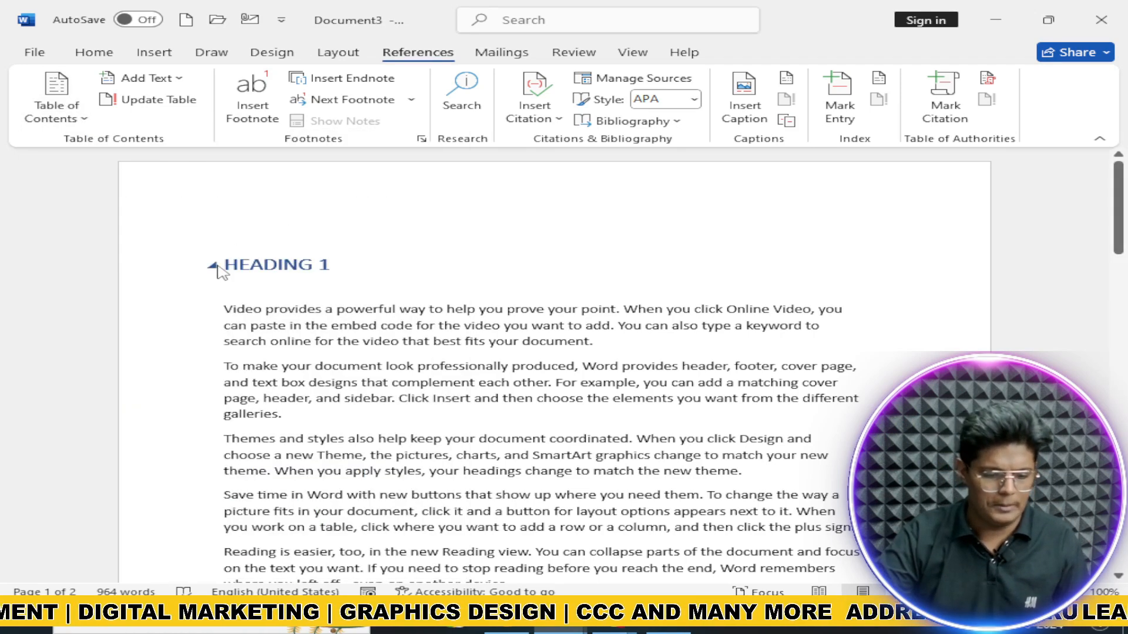
left_click(216, 266)
left_click(212, 265)
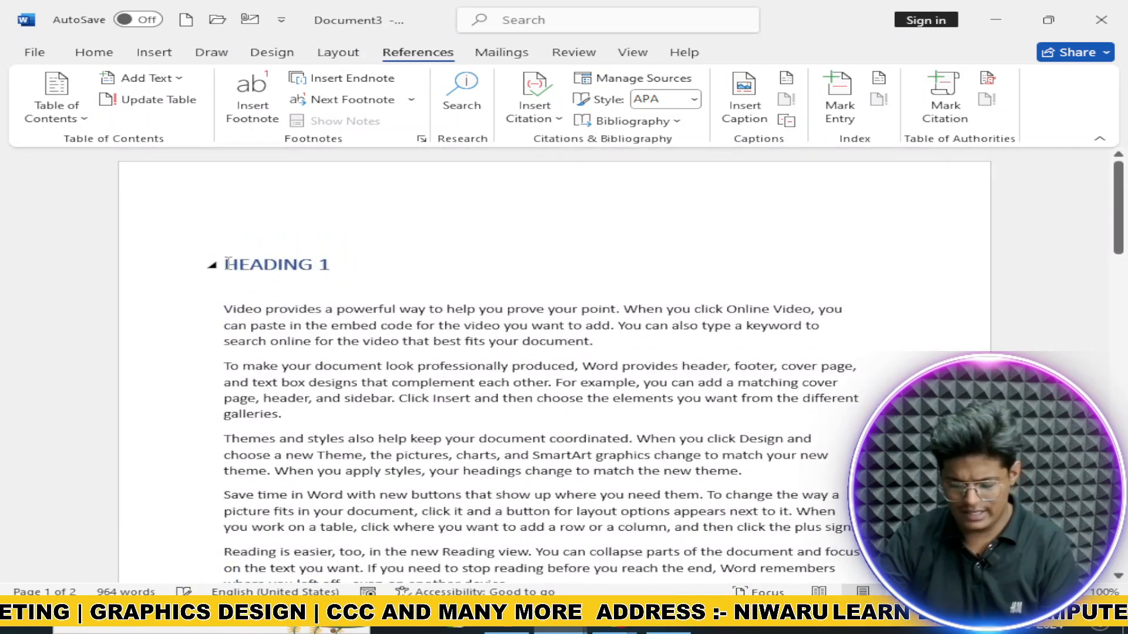
key("ctrl+Return")
scroll(233, 260, "up", 10)
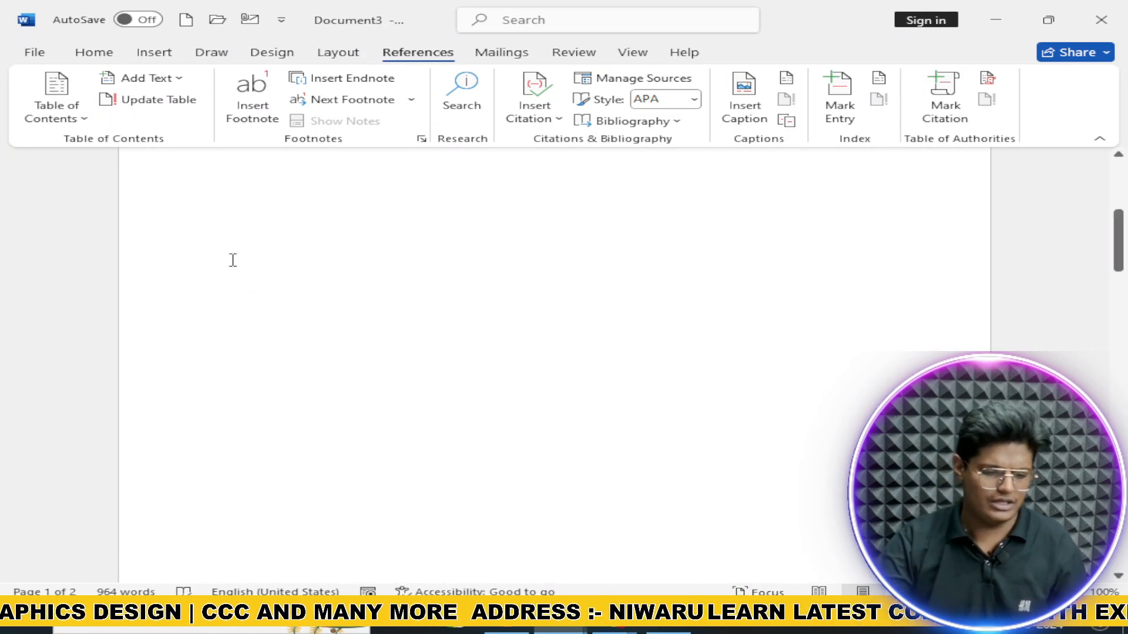
left_click(264, 250)
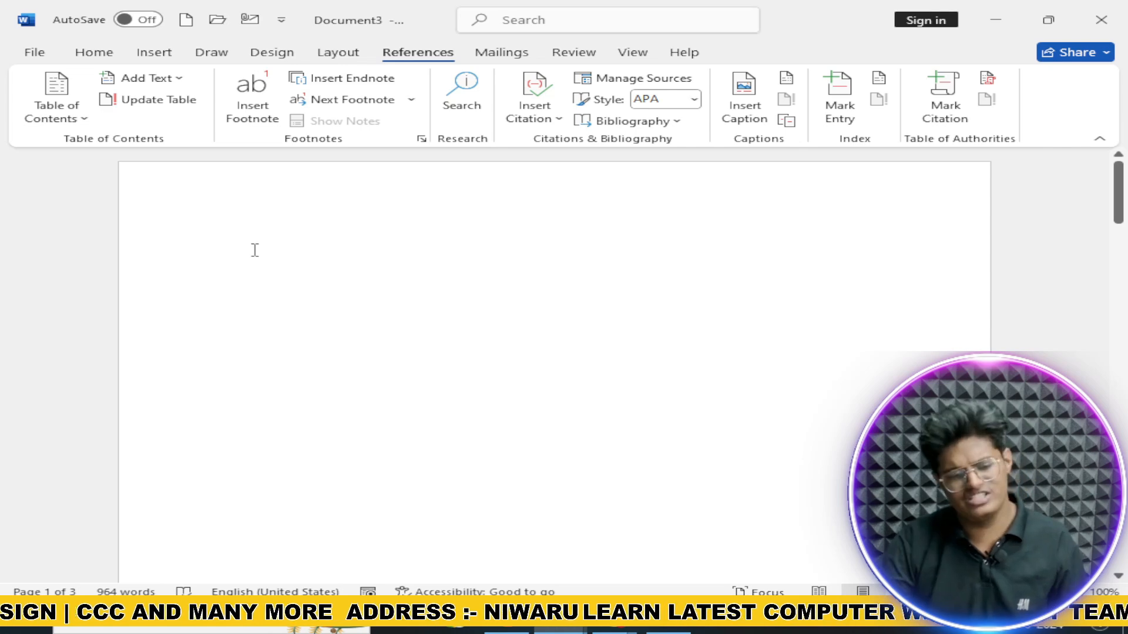
Step: Insert Automatic Table 1 contents on the blank page and jump to HEADING 1
left_click(57, 118)
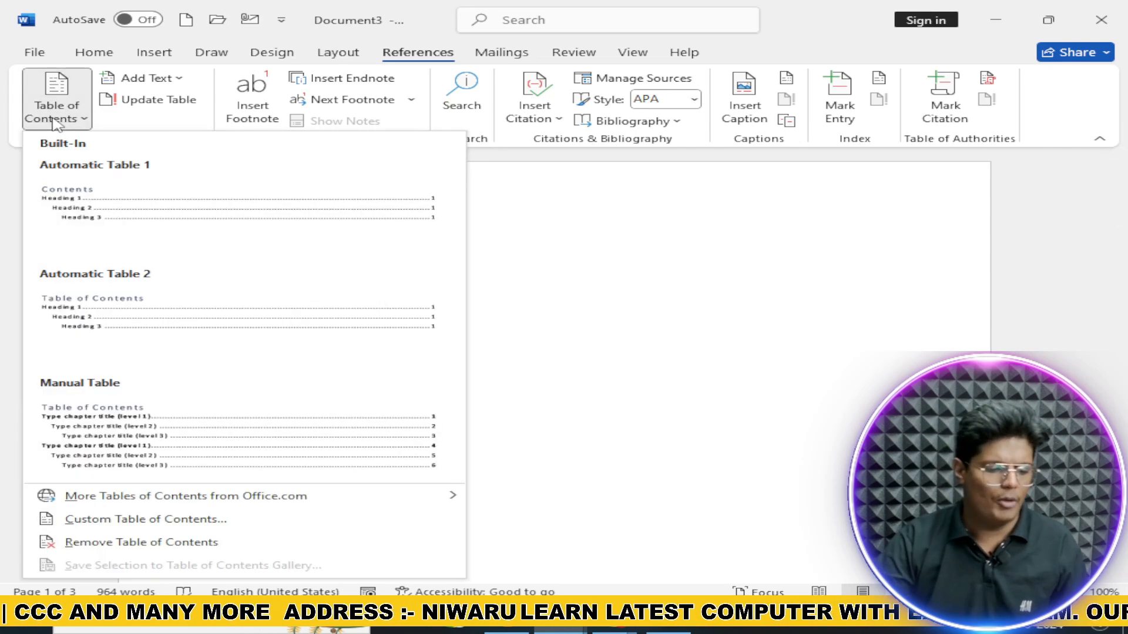
left_click(100, 212)
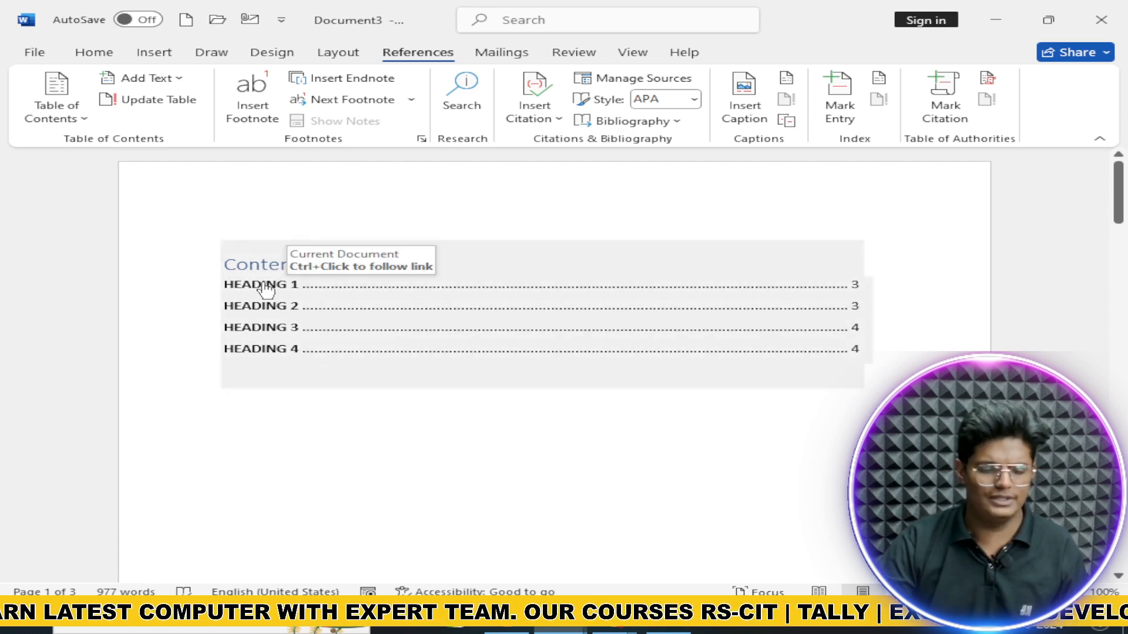
left_click(268, 286, "ctrl")
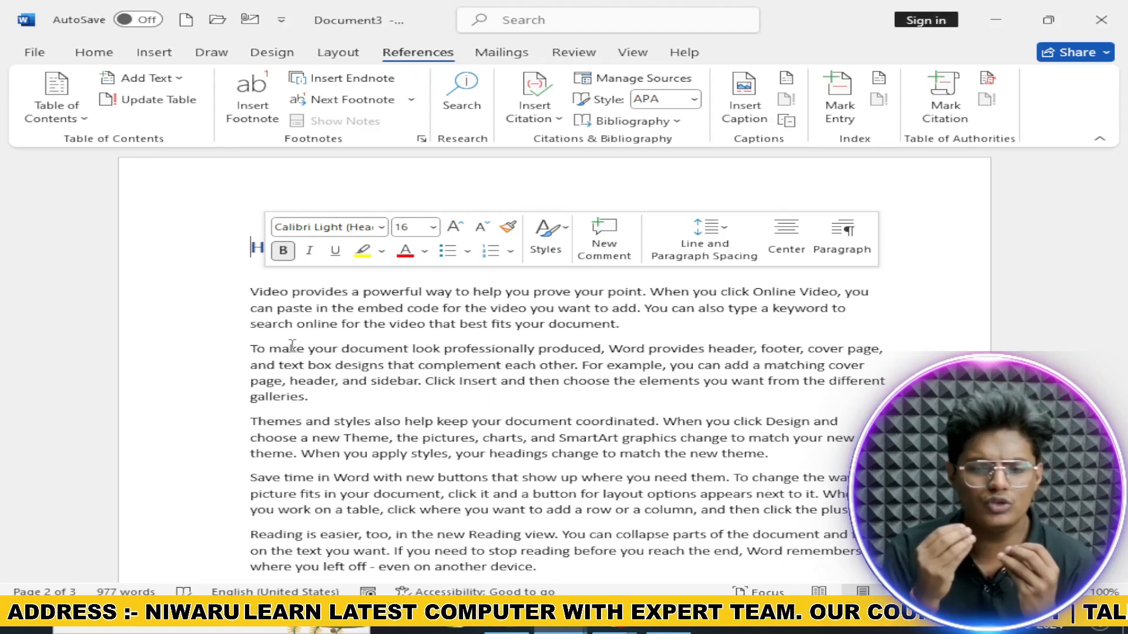
Step: Copy the whole HEADING 4 section and paste it at the end of the document
scroll(292, 345, "down", 15)
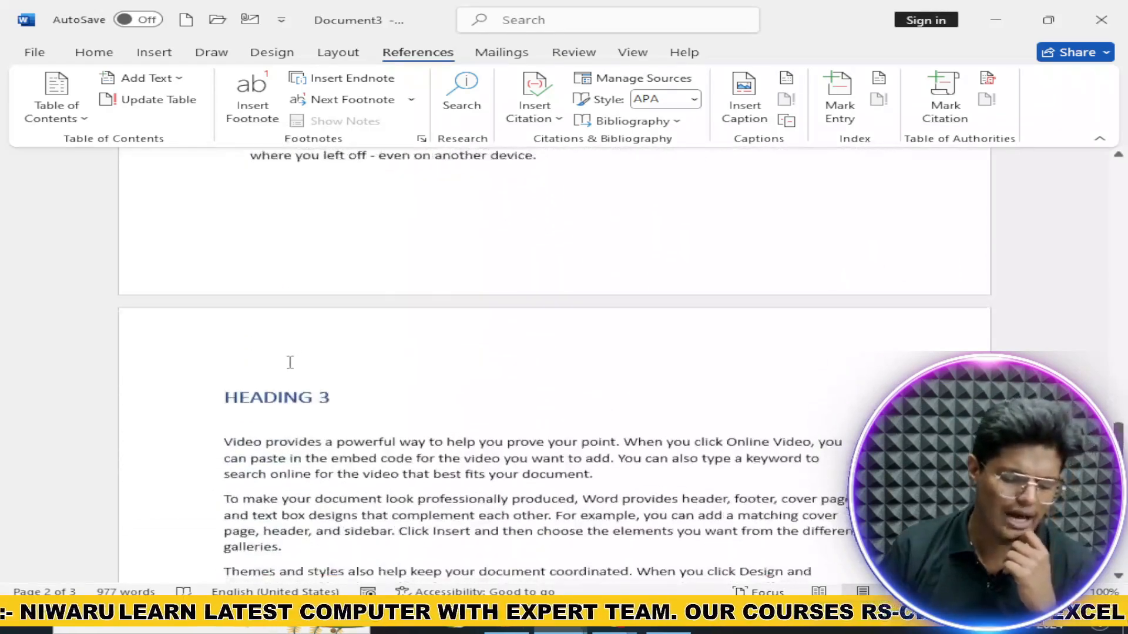
scroll(271, 405, "down", 4)
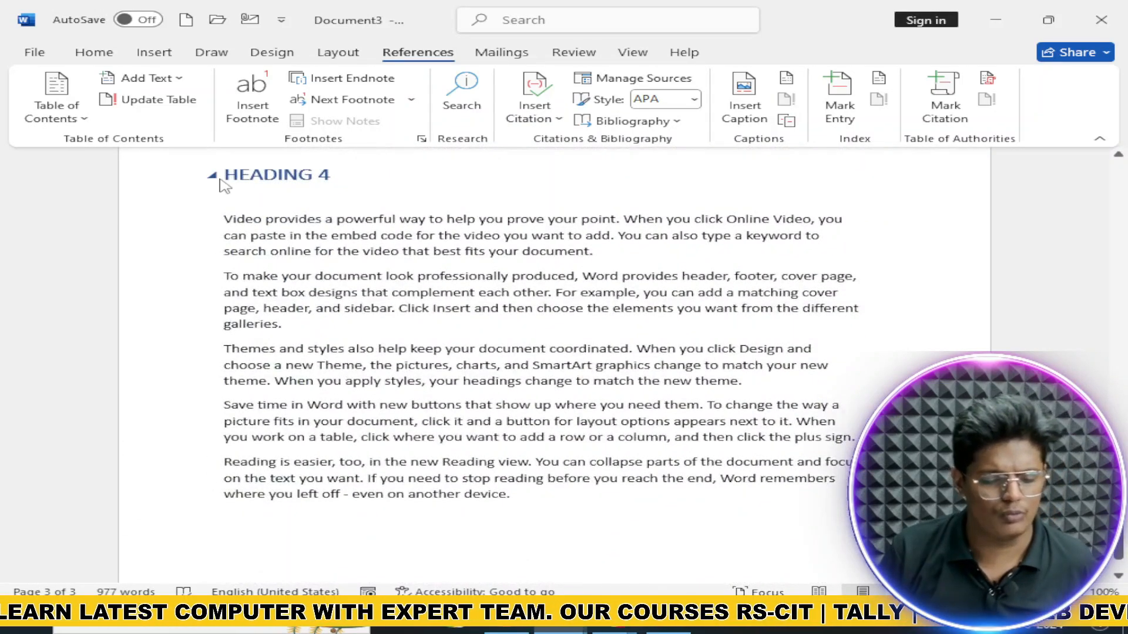
left_click(211, 174)
left_click(211, 175)
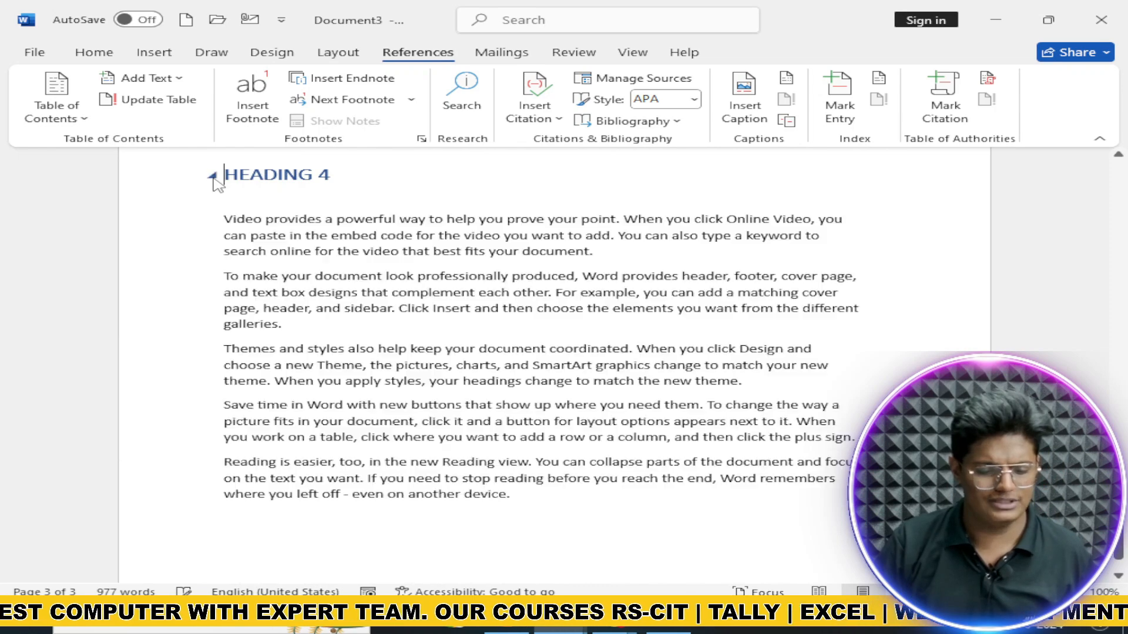
left_click_drag(270, 195, 596, 497)
key("ctrl+c")
key("Right")
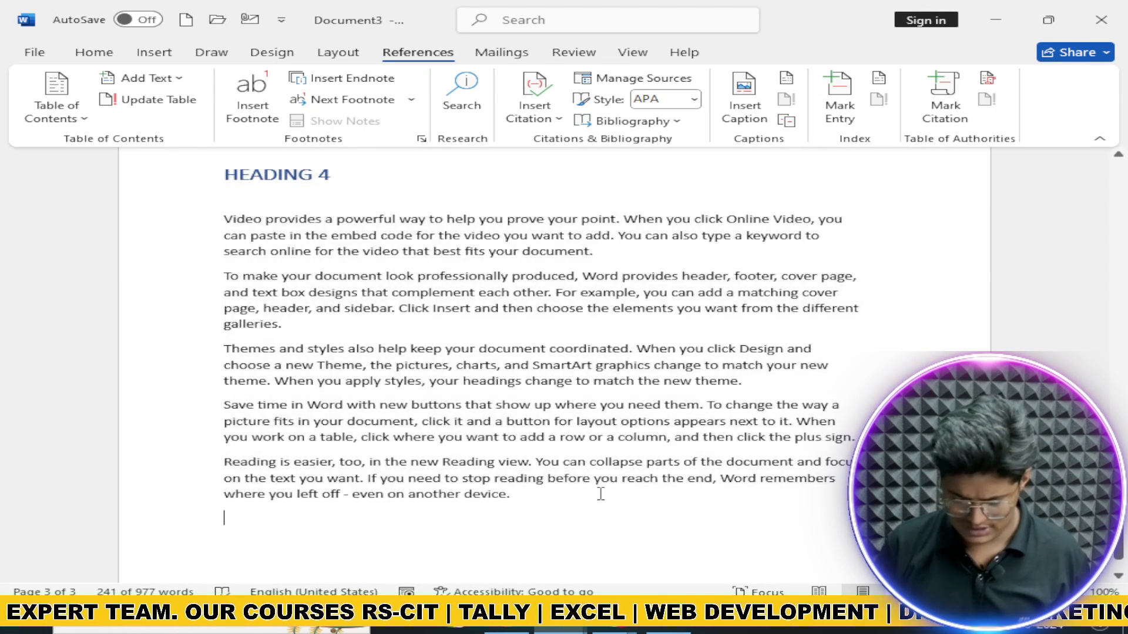
key("Return")
key("ctrl+v")
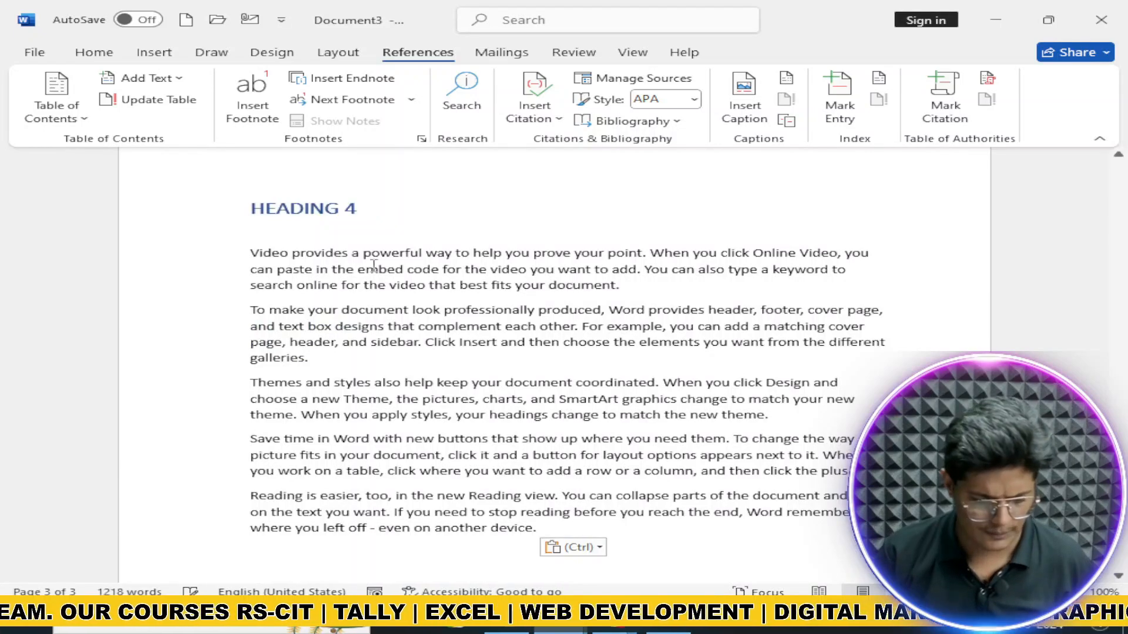
Step: Change the pasted heading's number from 4 to 5
left_click(367, 214)
key("BackSpace")
type("5")
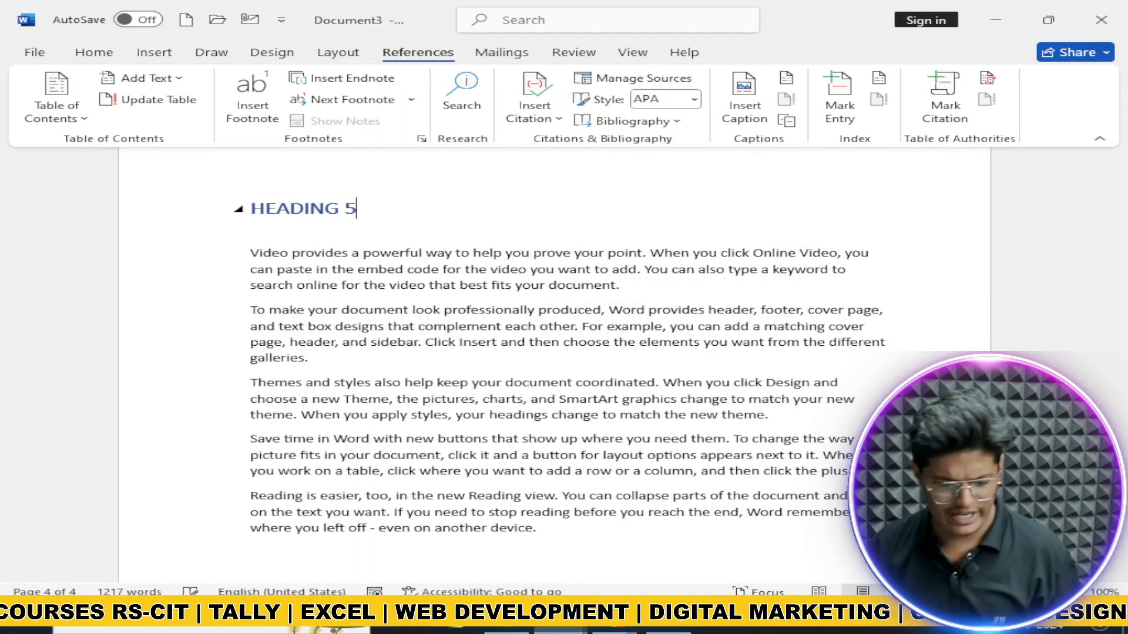
scroll(353, 217, "up", 5)
scroll(352, 224, "up", 15)
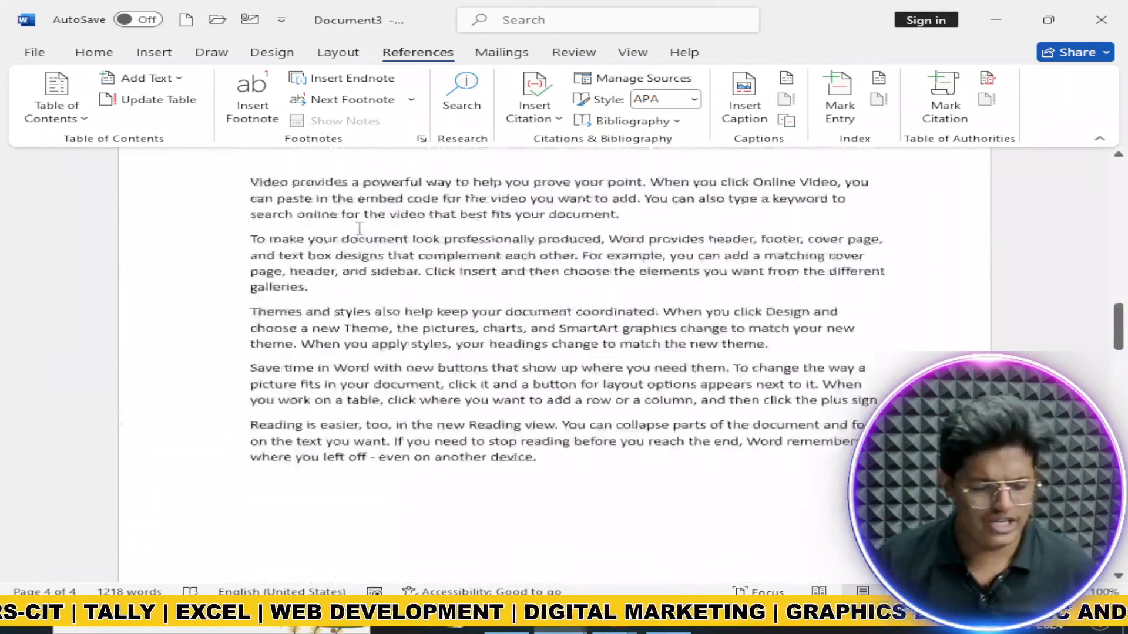
scroll(357, 229, "up", 5)
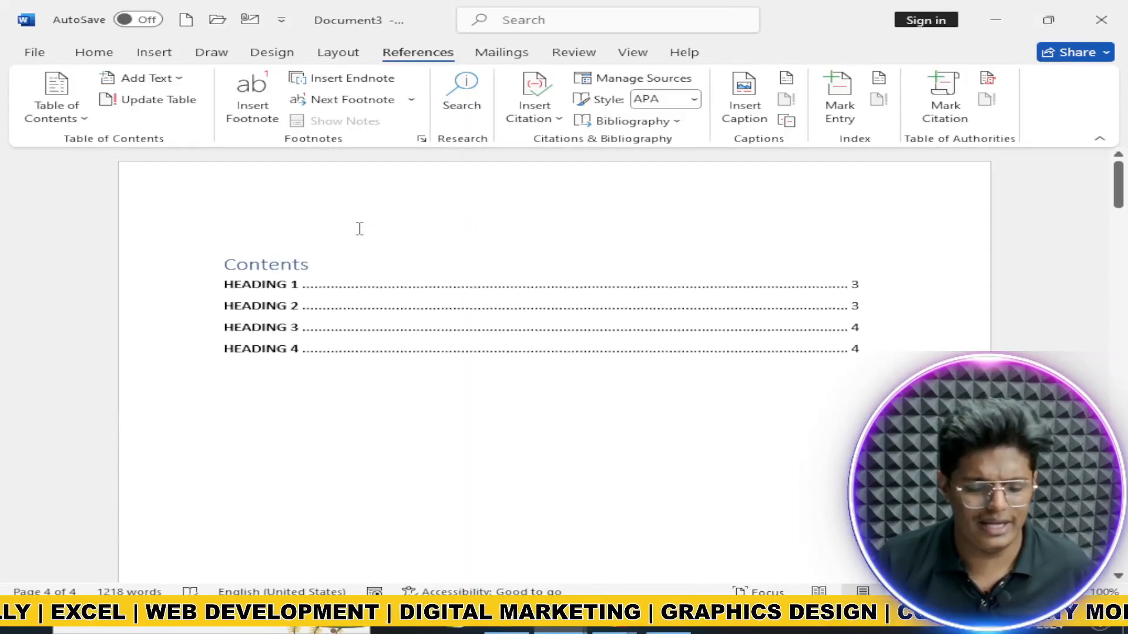
left_click(323, 250)
left_click(338, 228)
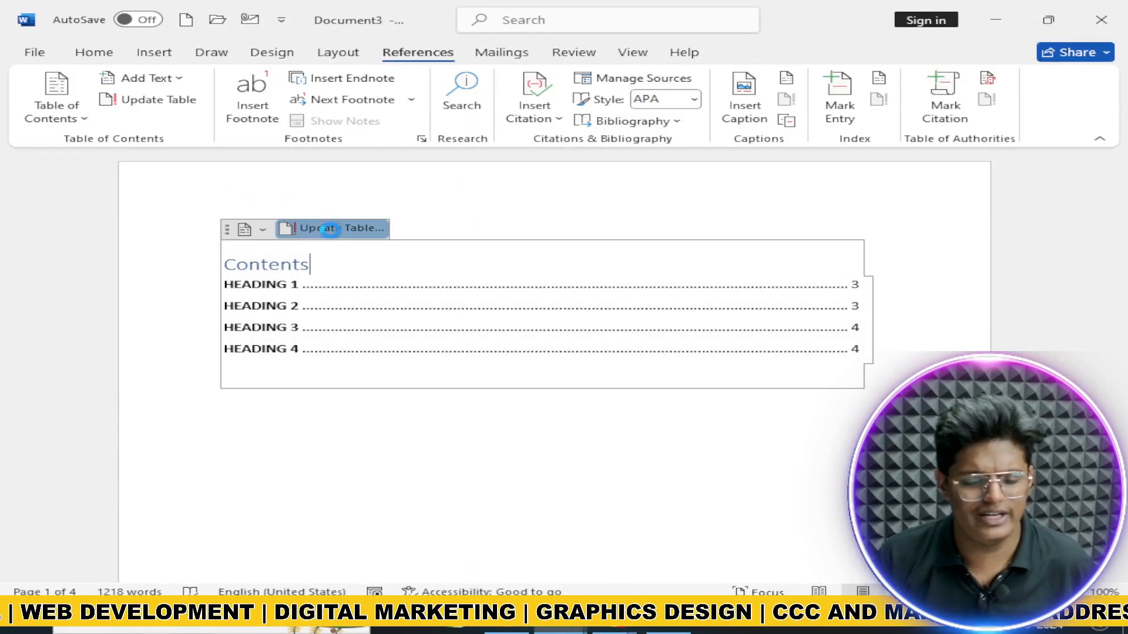
left_click(553, 306)
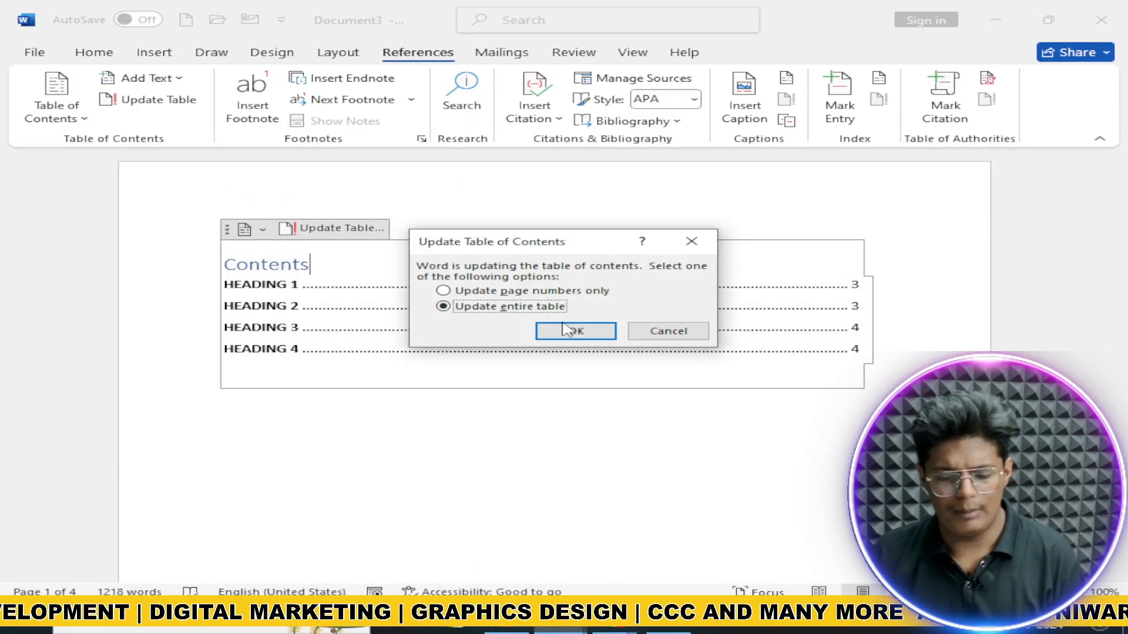
left_click(574, 331)
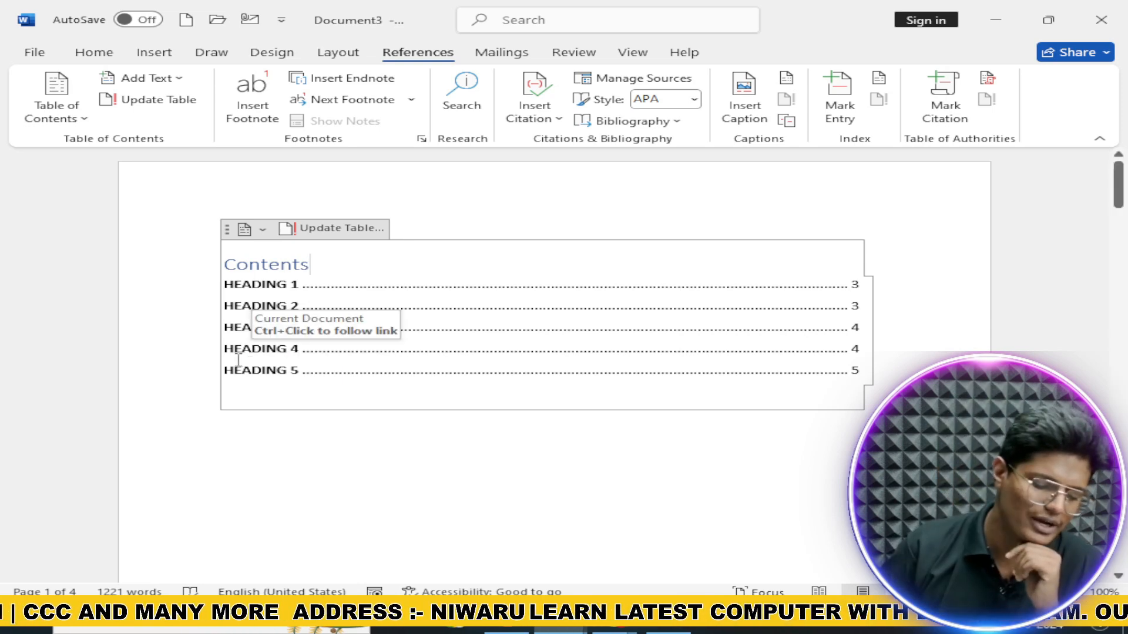
scroll(292, 370, "down", 15)
scroll(249, 409, "down", 1)
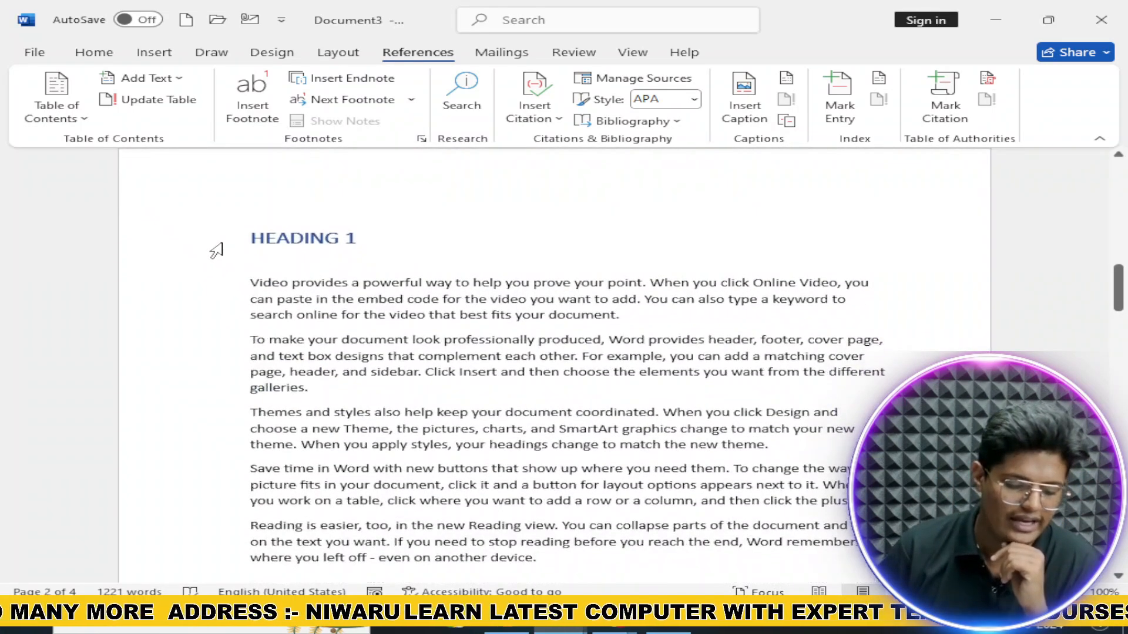
left_click_drag(250, 238, 372, 240)
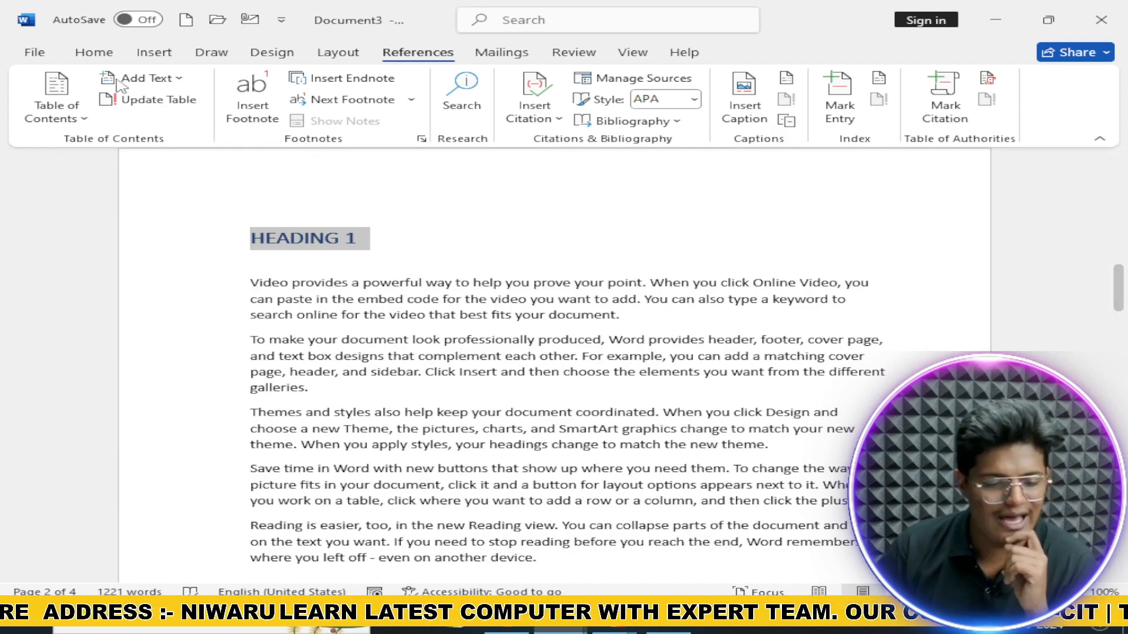
left_click(94, 52)
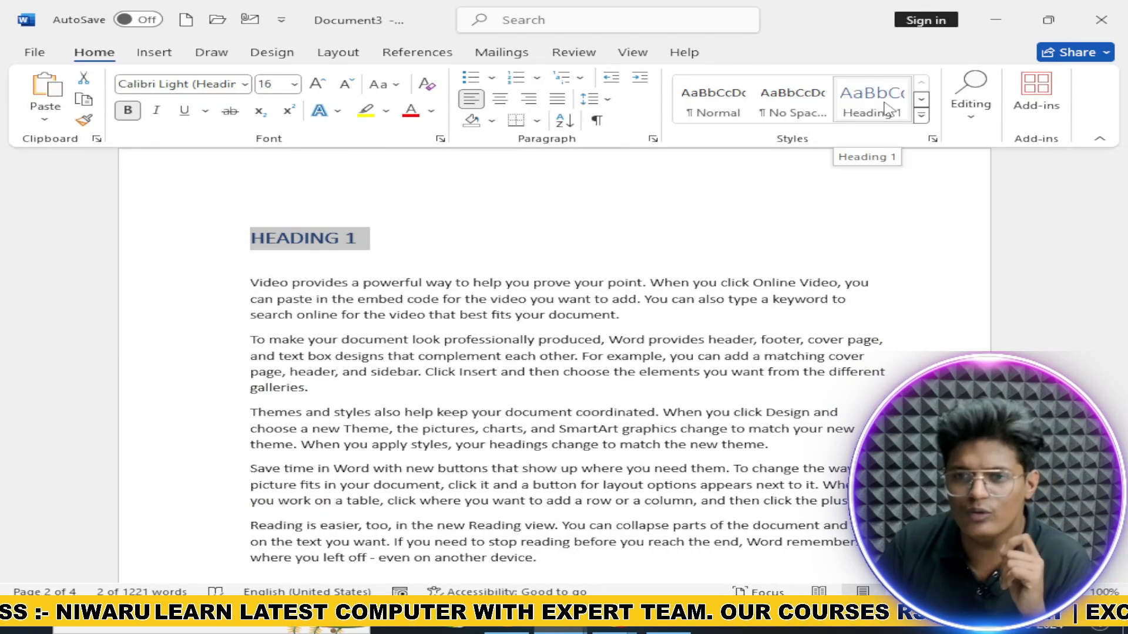
left_click(338, 52)
scroll(312, 253, "down", 8)
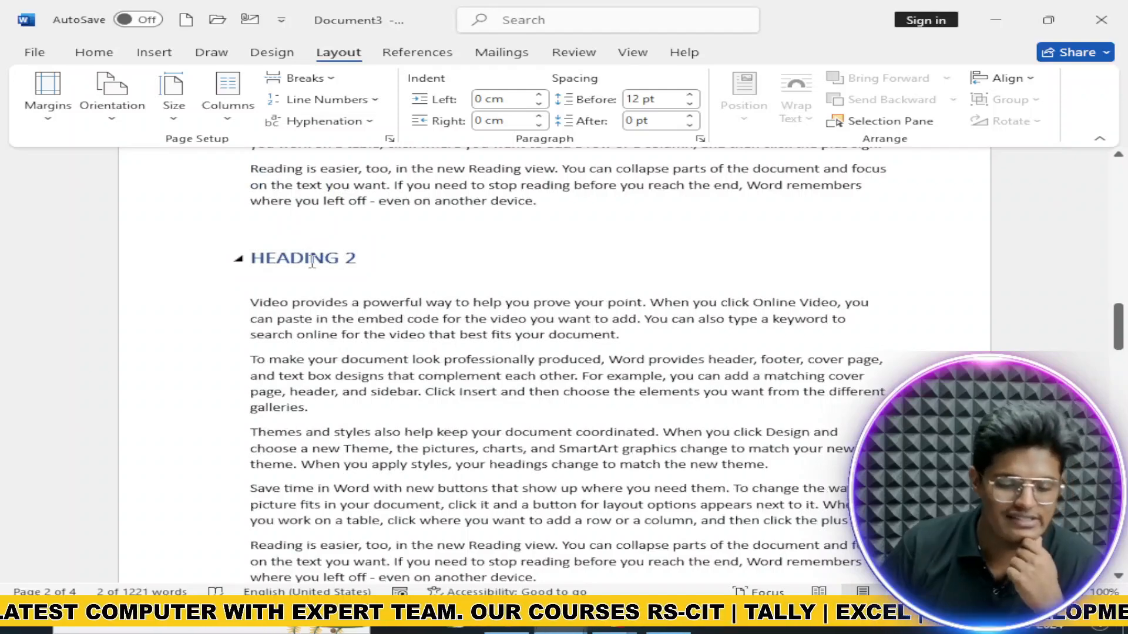
left_click(417, 52)
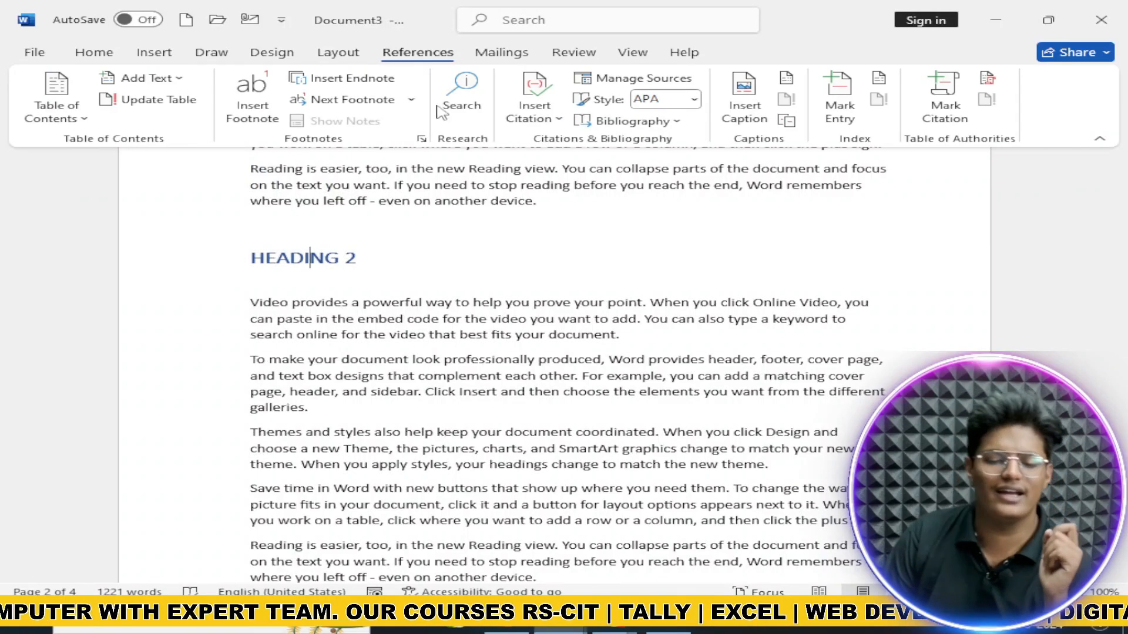
scroll(509, 201, "up", 4)
scroll(509, 200, "up", 15)
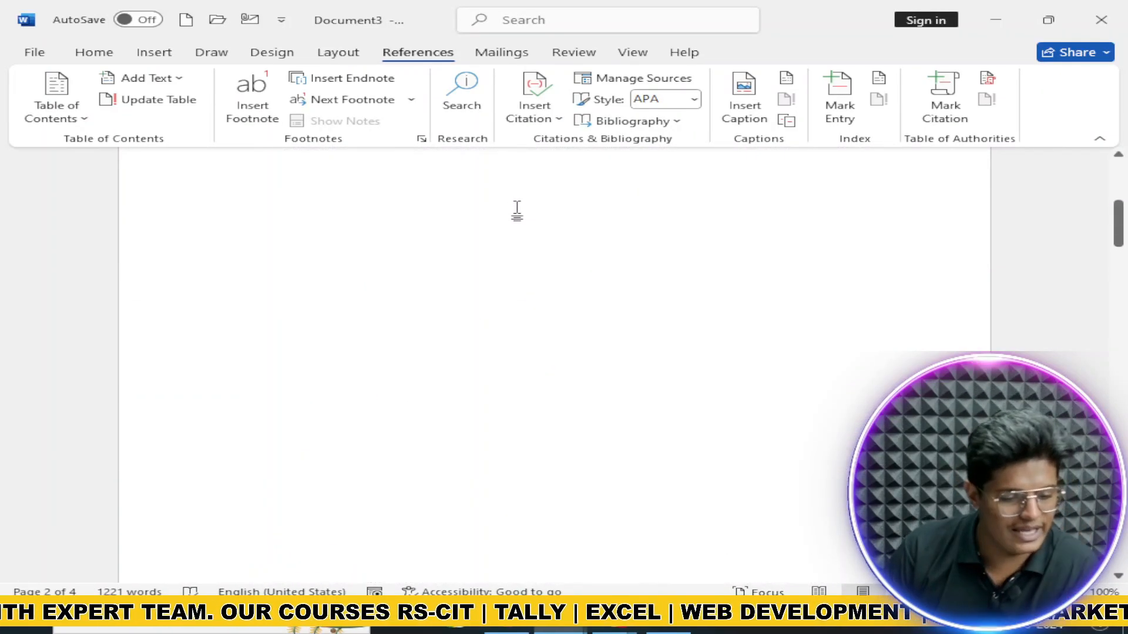
scroll(500, 202, "down", 14)
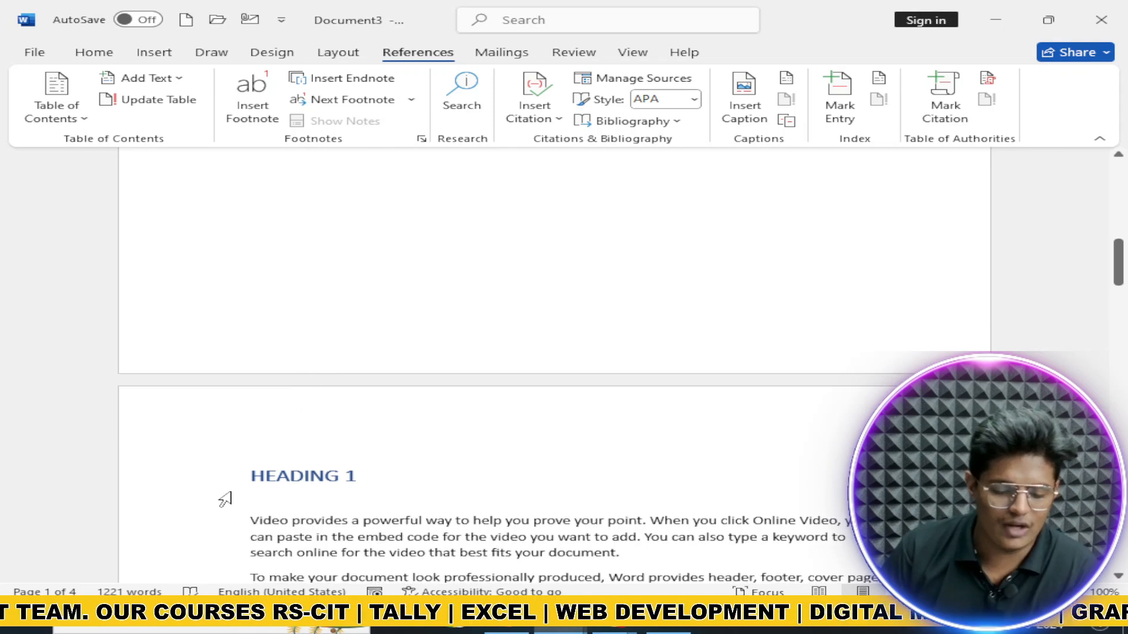
left_click_drag(241, 475, 363, 499)
left_click(390, 486)
scroll(375, 448, "up", 10)
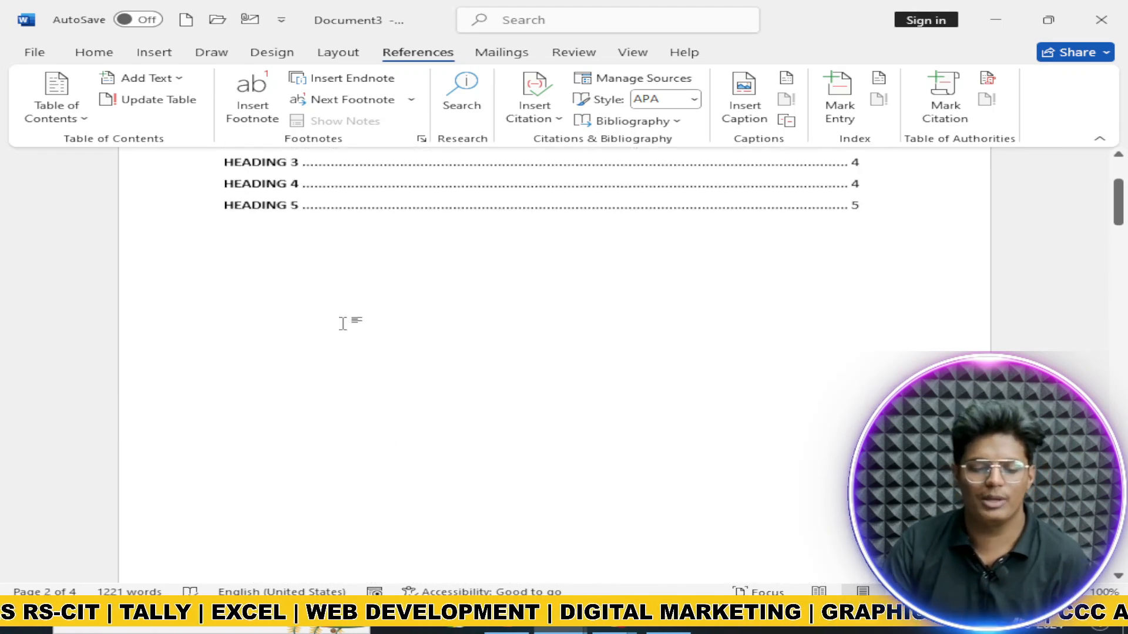
left_click(291, 273)
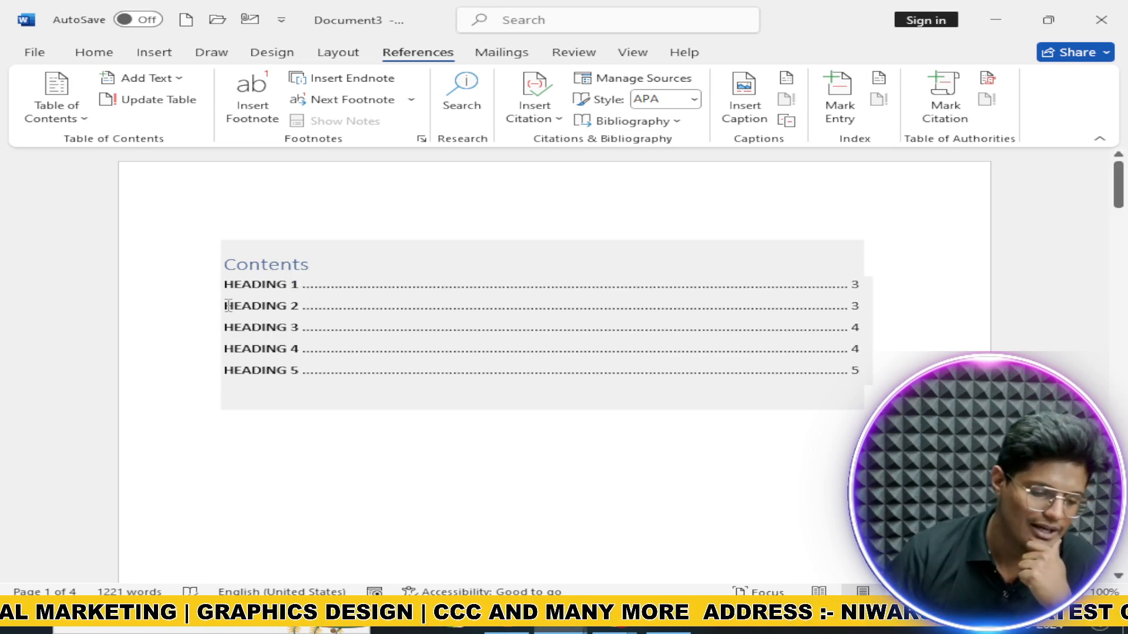
Step: Add trial footnotes under HEADING 1 and HEADING 2, then undo them both
left_click(285, 113)
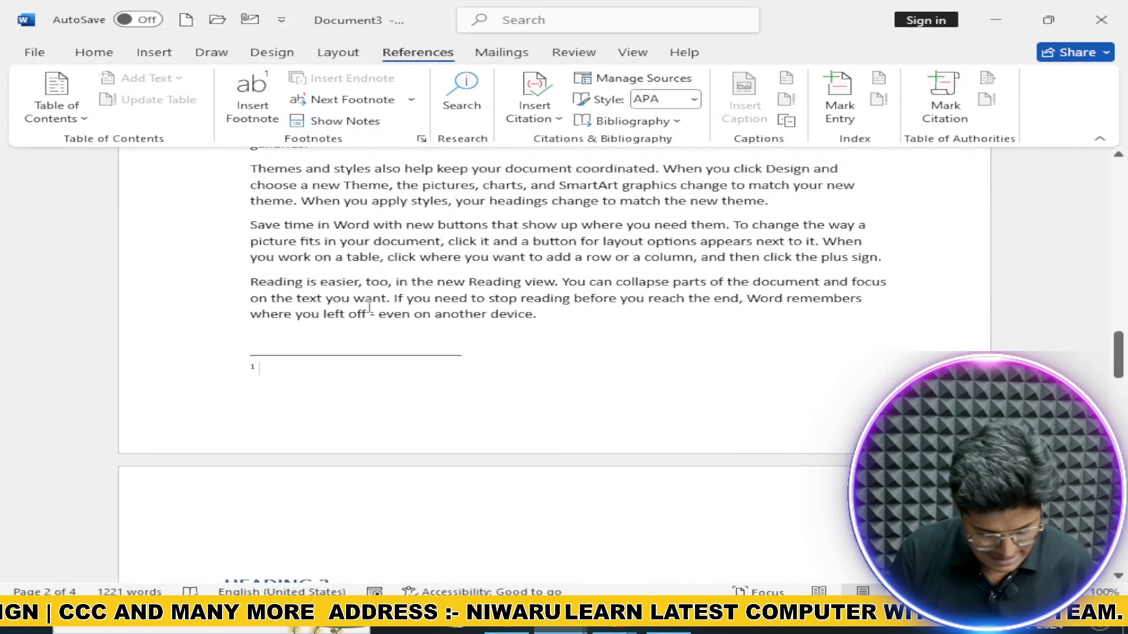
type("D")
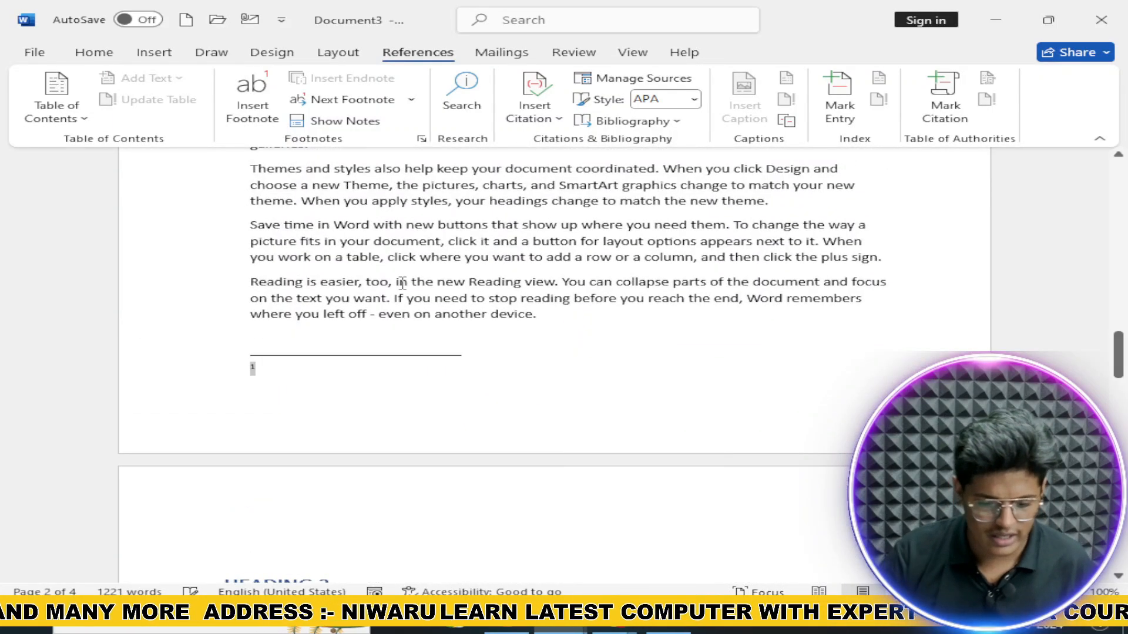
scroll(629, 344, "up", 6)
left_click(620, 349)
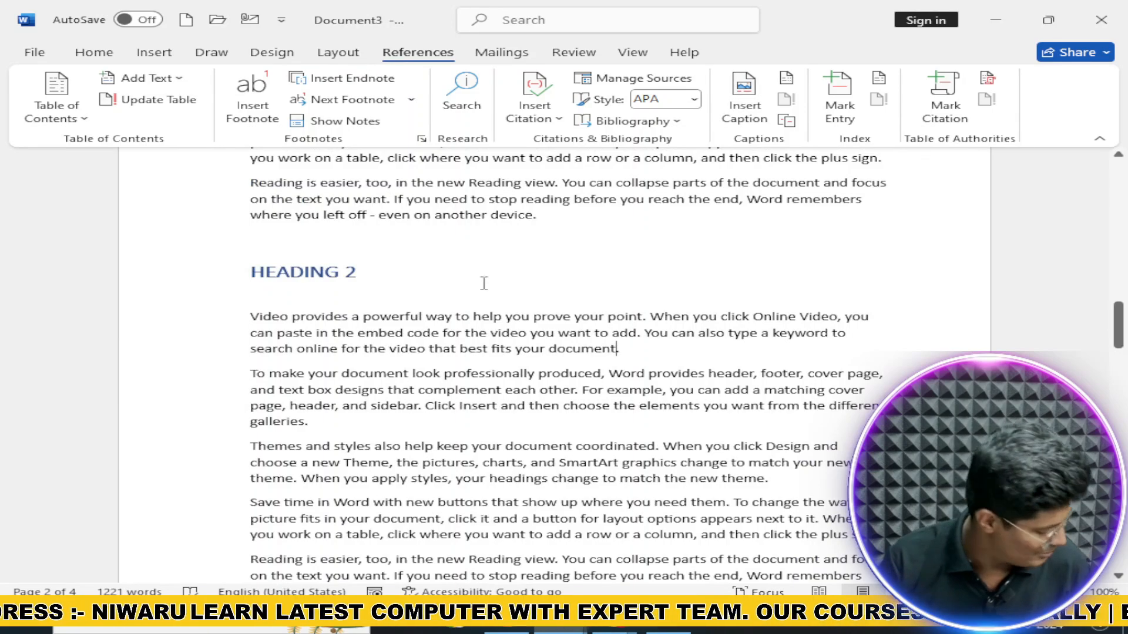
left_click(252, 100)
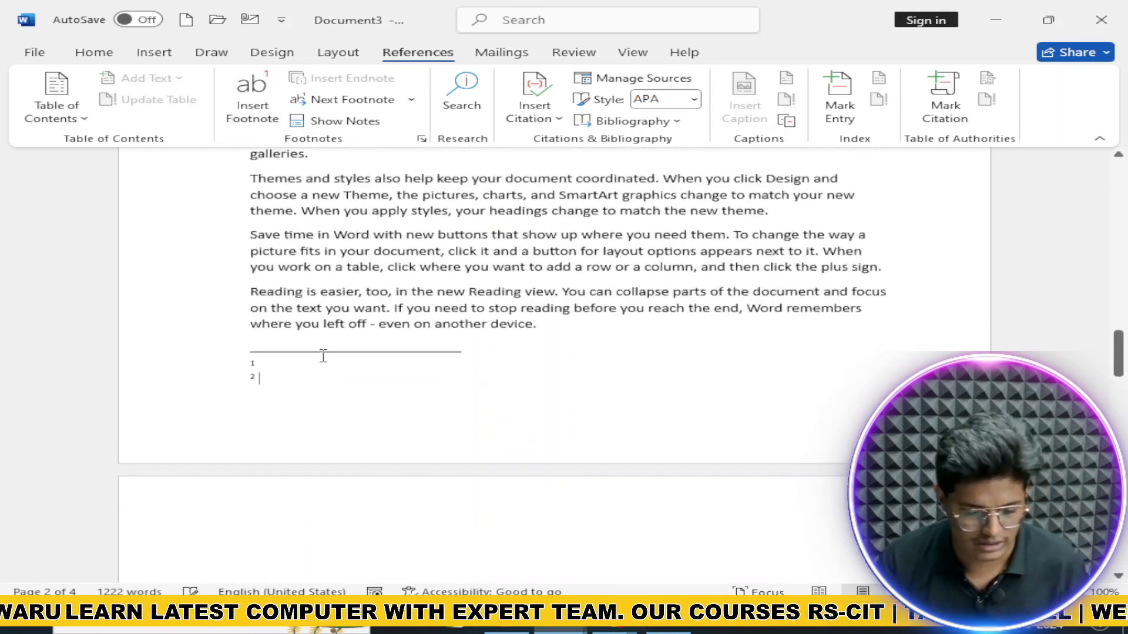
scroll(323, 356, "up", 1)
key("BackSpace")
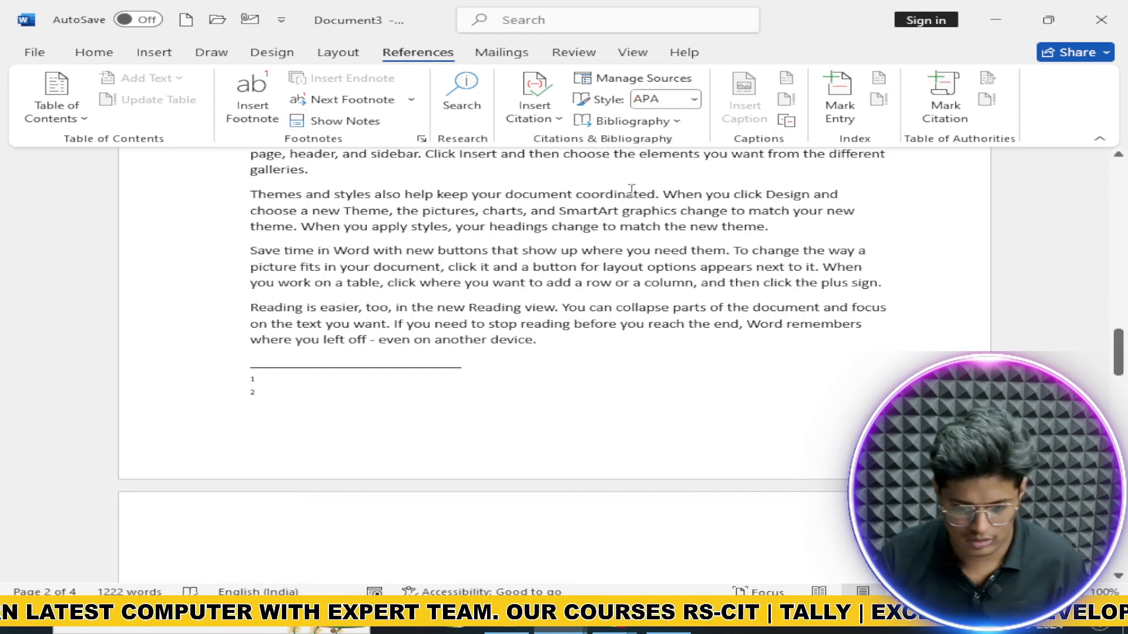
key("ctrl+z")
key("ctrl+z")
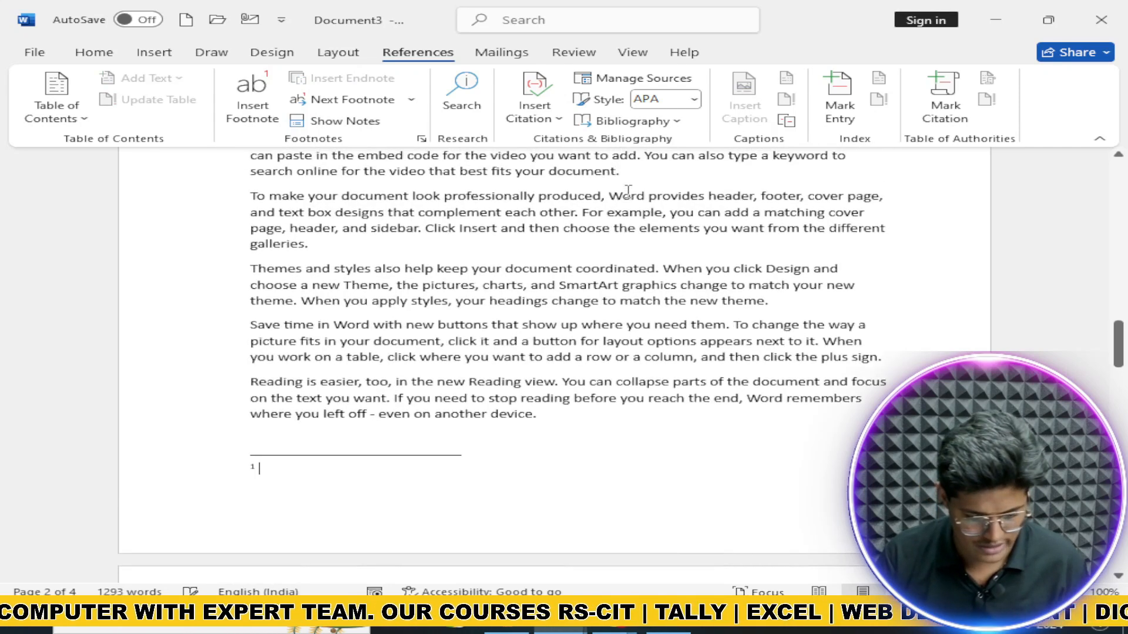
key("ctrl+z")
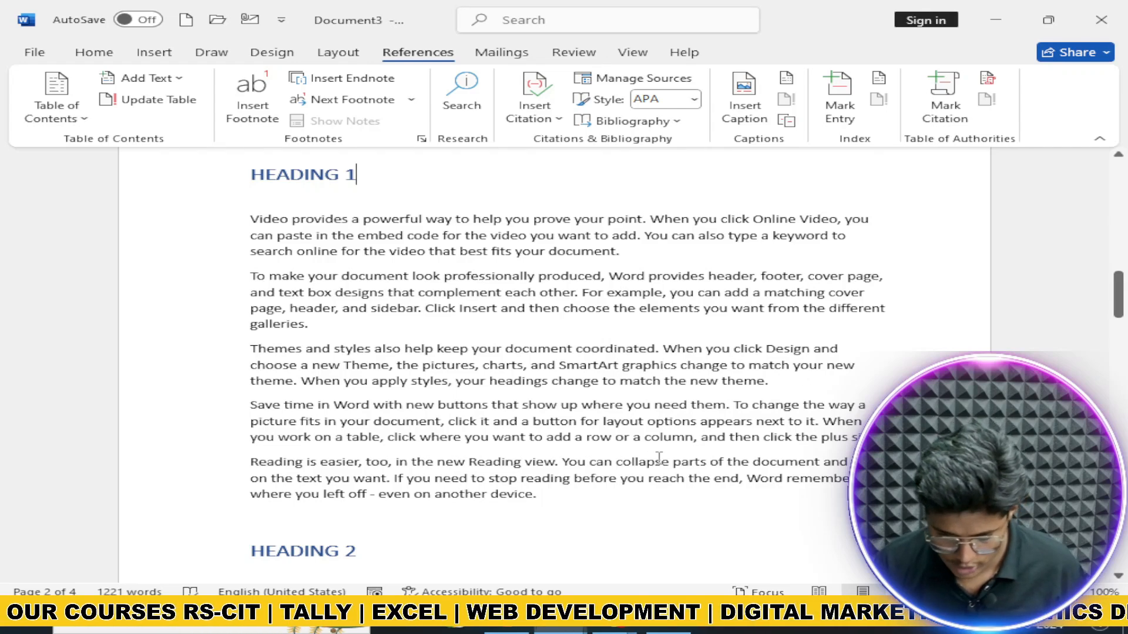
Step: Insert footnote 1 after 'document.' under HEADING 1 and go to its text area
scroll(611, 323, "up", 1)
left_click(617, 289)
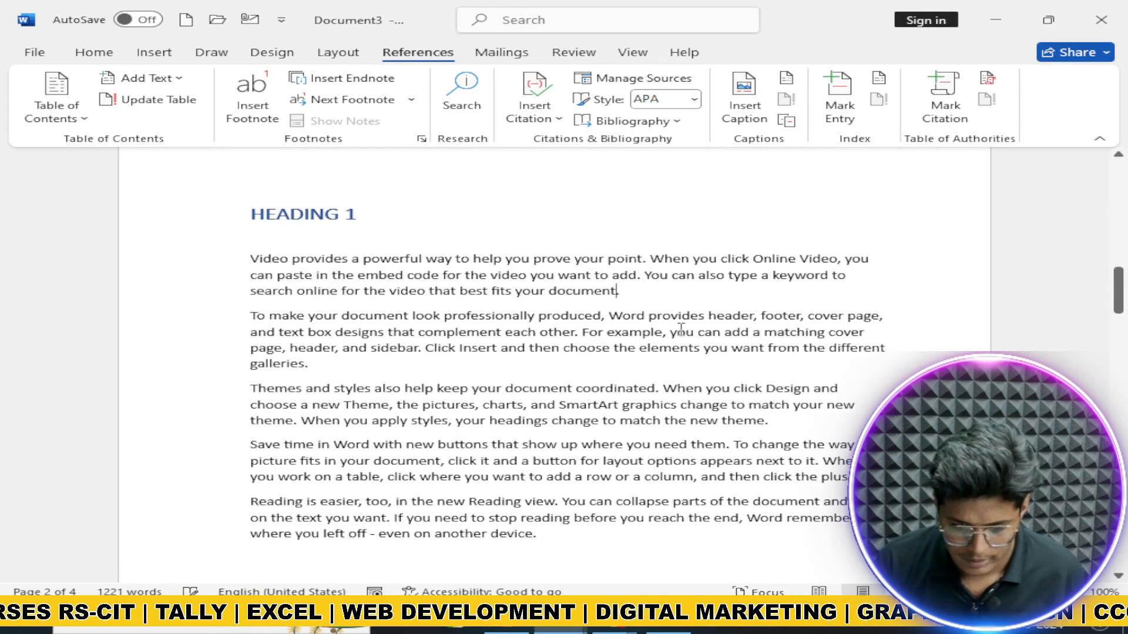
left_click(242, 112)
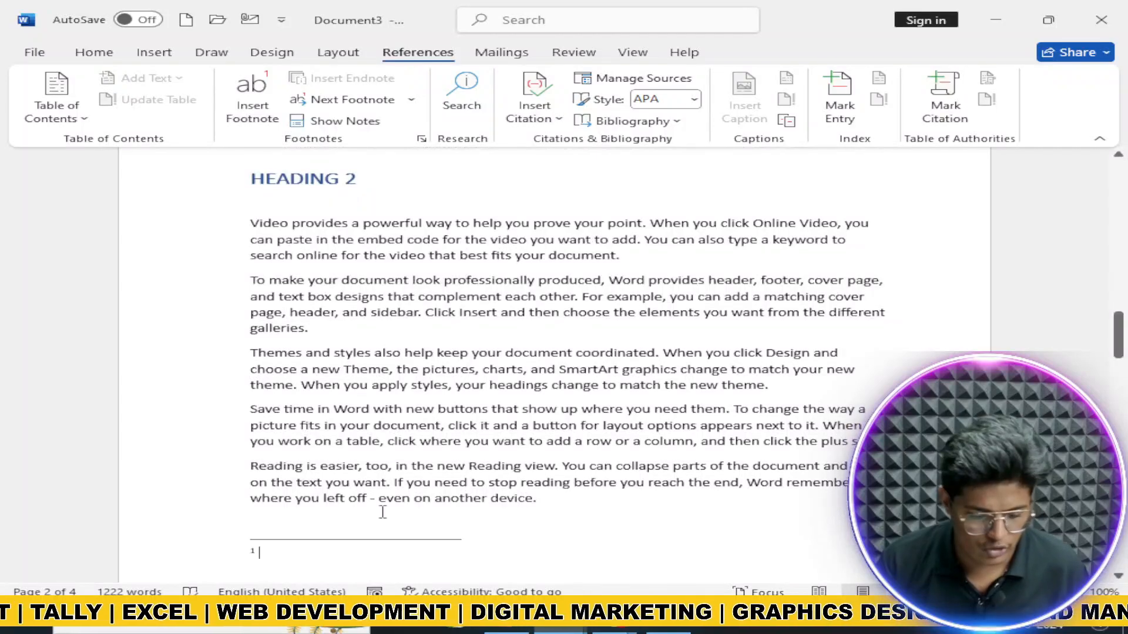
scroll(272, 519, "up", 10)
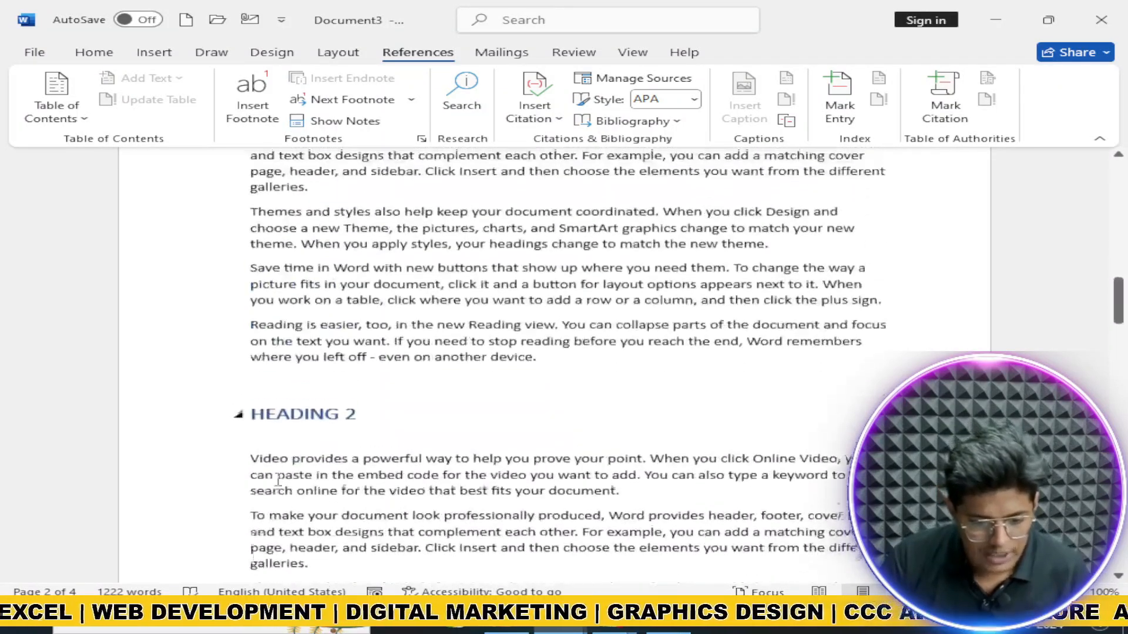
scroll(508, 386, "down", 2)
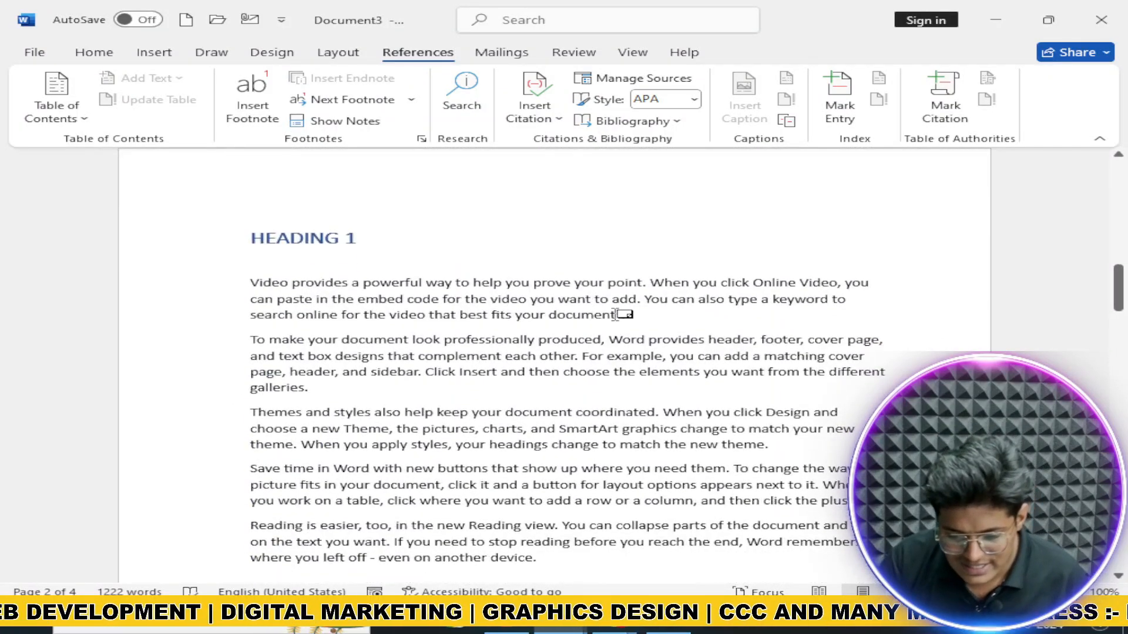
mouse_move(619, 314)
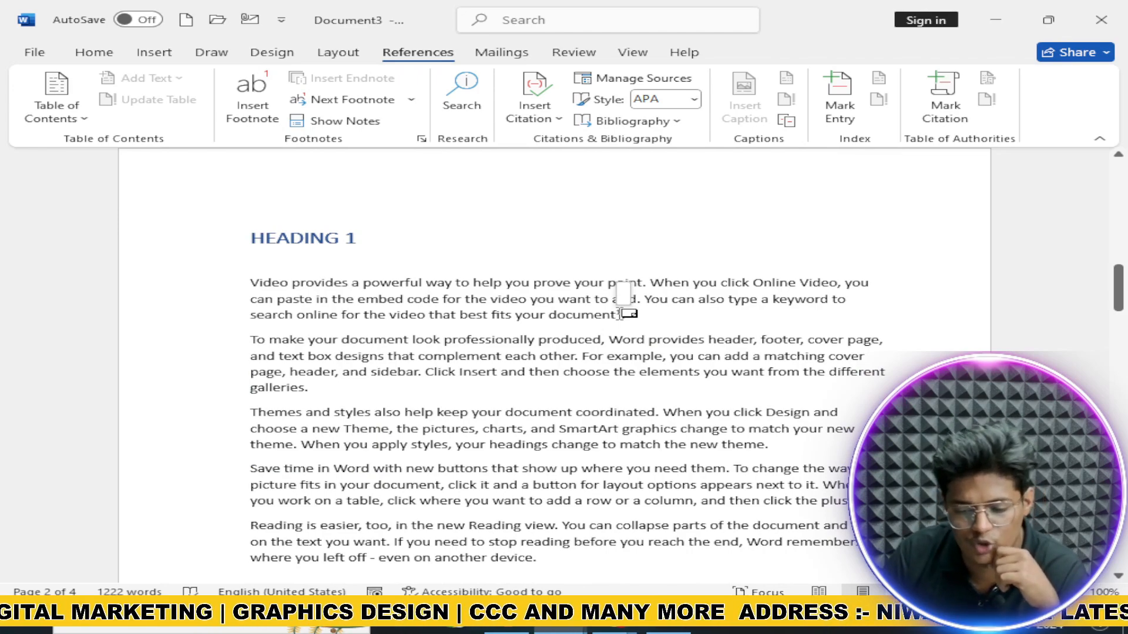
double_click(620, 314)
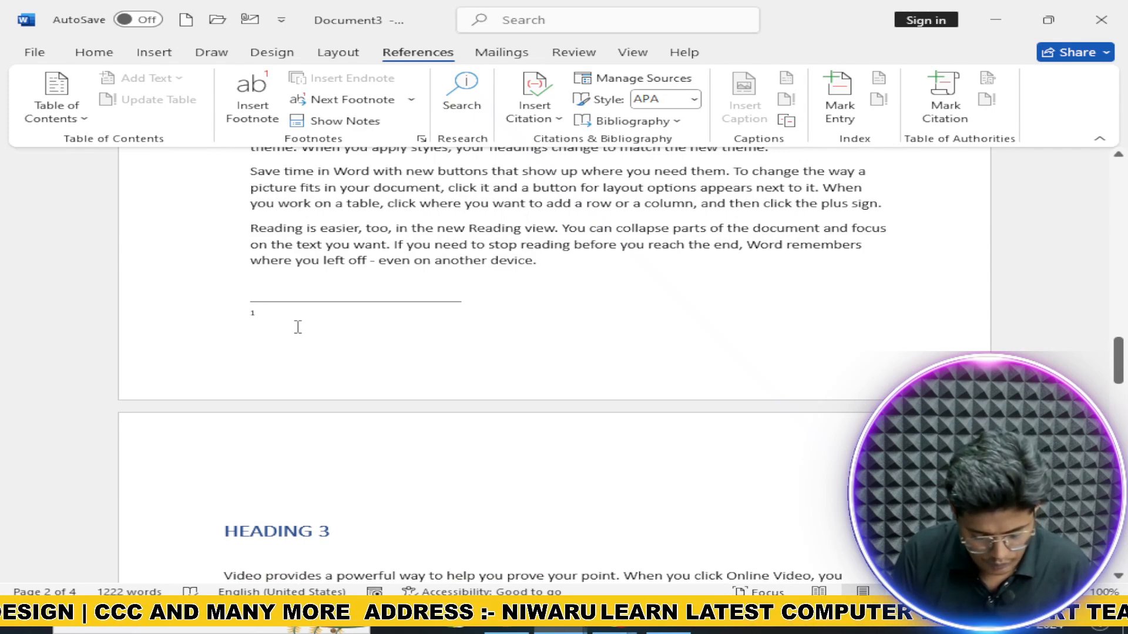
Step: Type 'WILL BE BACK TOO SOON' as footnote 1, then return to the body text under HEADING 2
type("WIL")
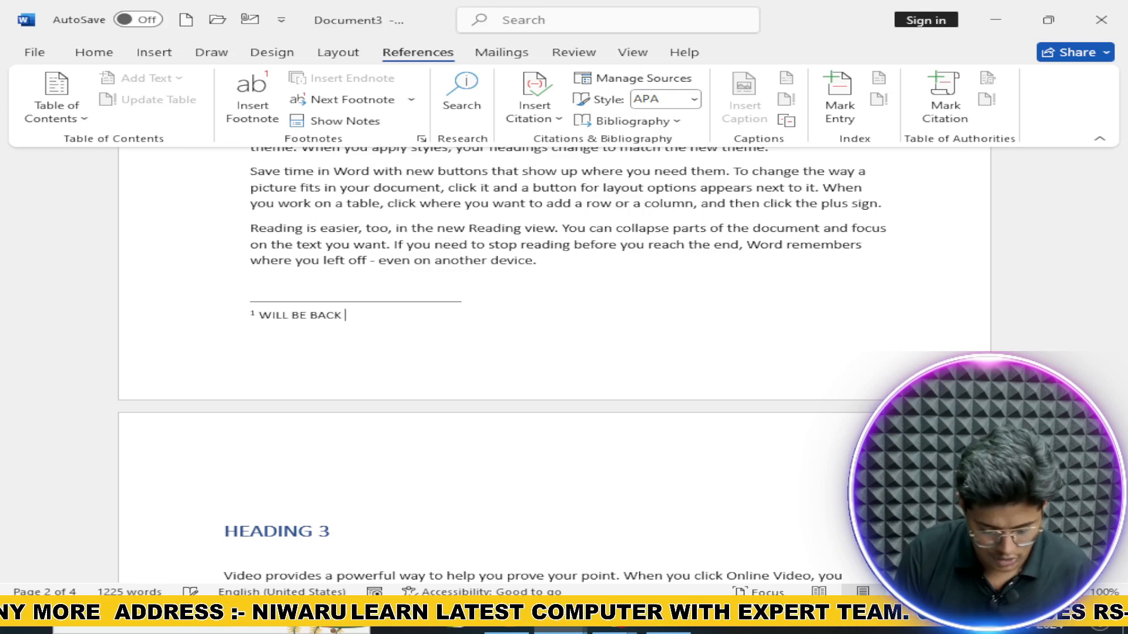
type("L BE BACK TOO S")
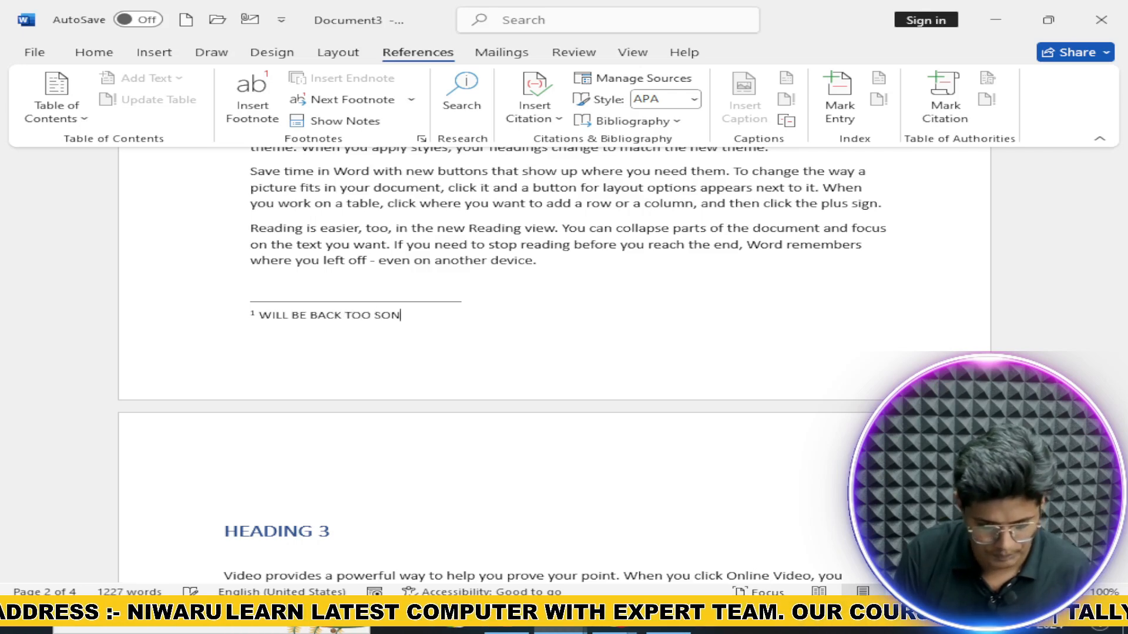
type("OON")
key("Return")
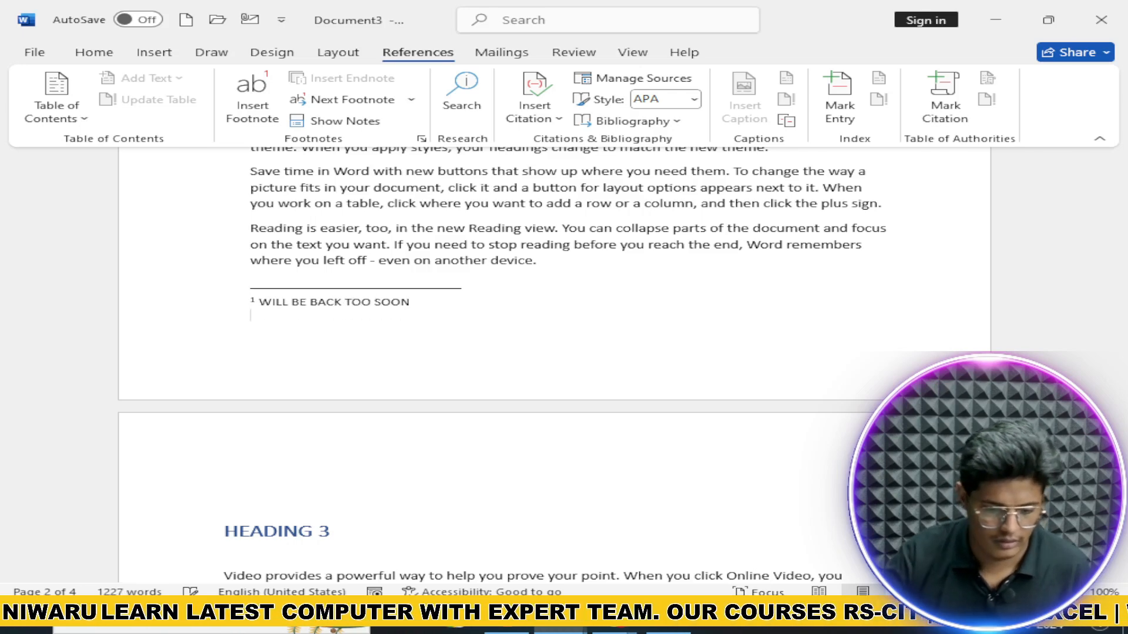
scroll(404, 288, "up", 5)
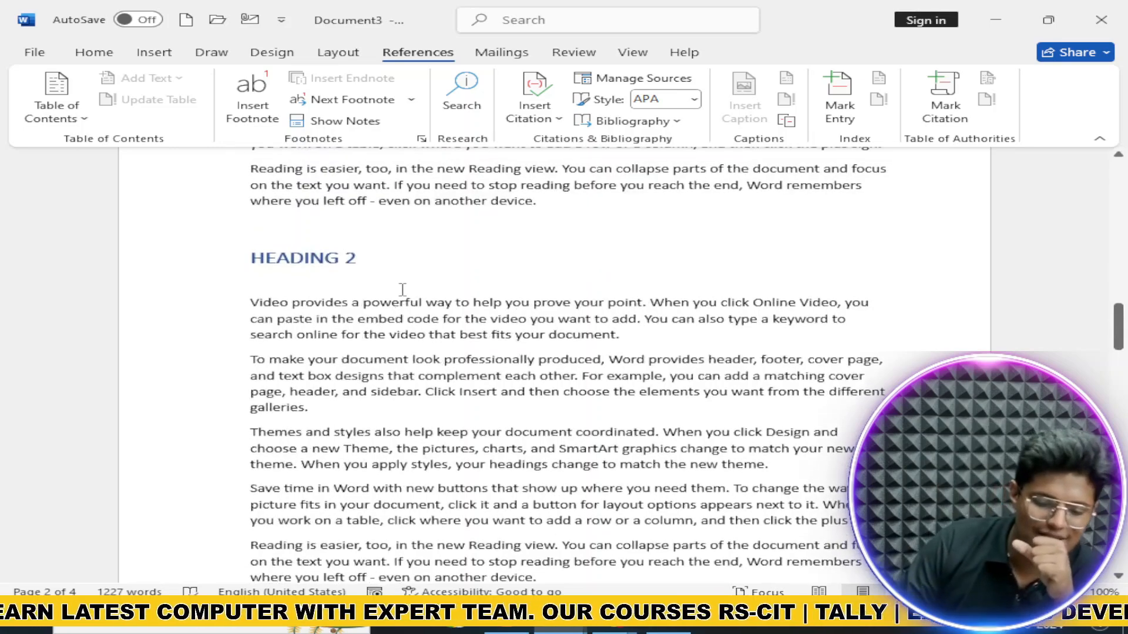
left_click(403, 281)
scroll(404, 288, "up", 5)
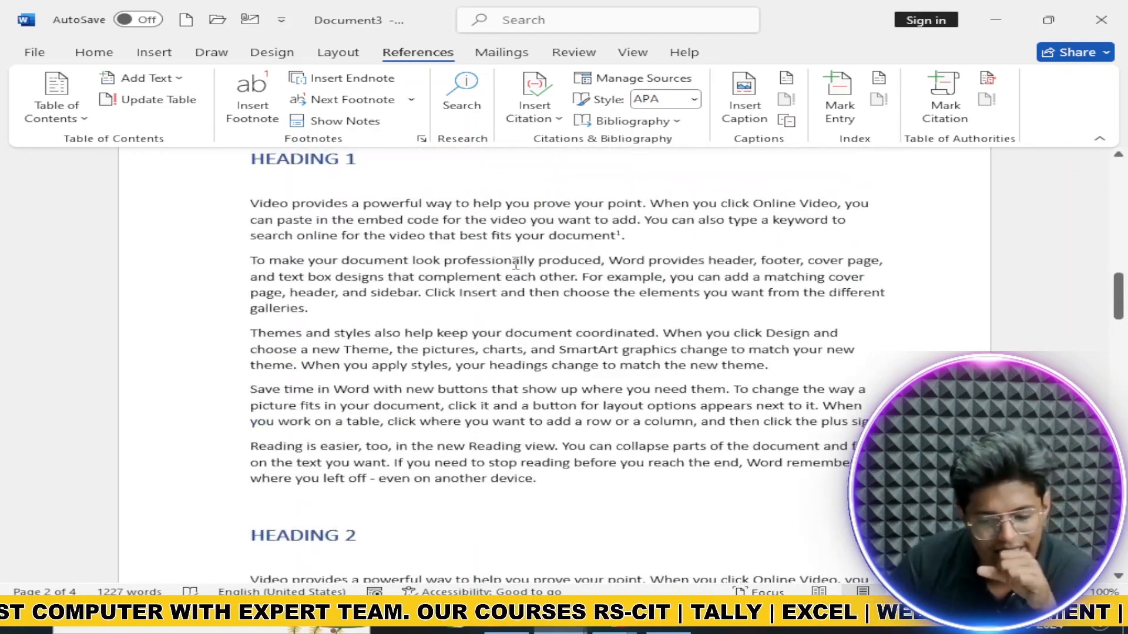
scroll(538, 257, "down", 2)
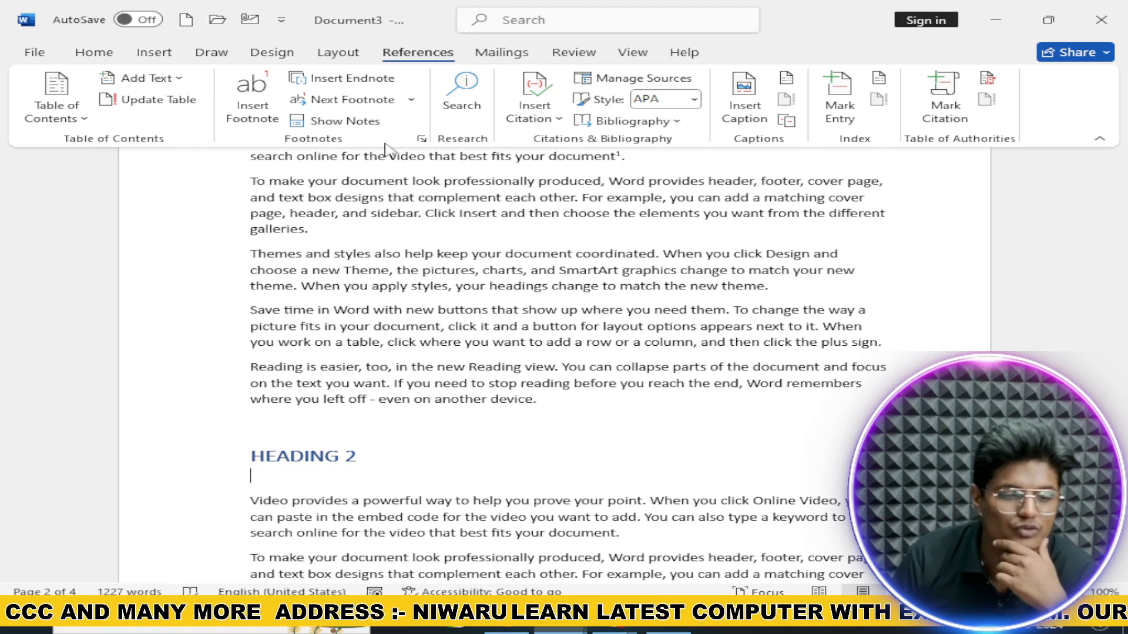
Step: Use Next Footnote to jump to the existing footnote in the document
left_click(411, 100)
left_click(385, 118)
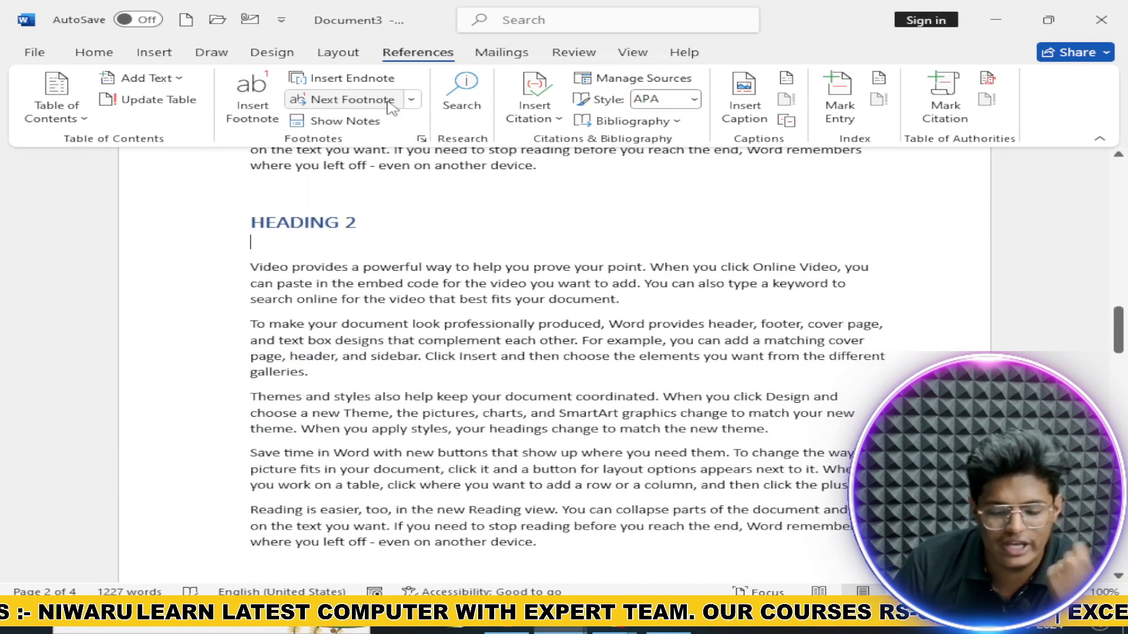
scroll(395, 126, "down", 4)
scroll(385, 247, "down", 8)
scroll(382, 252, "up", 3)
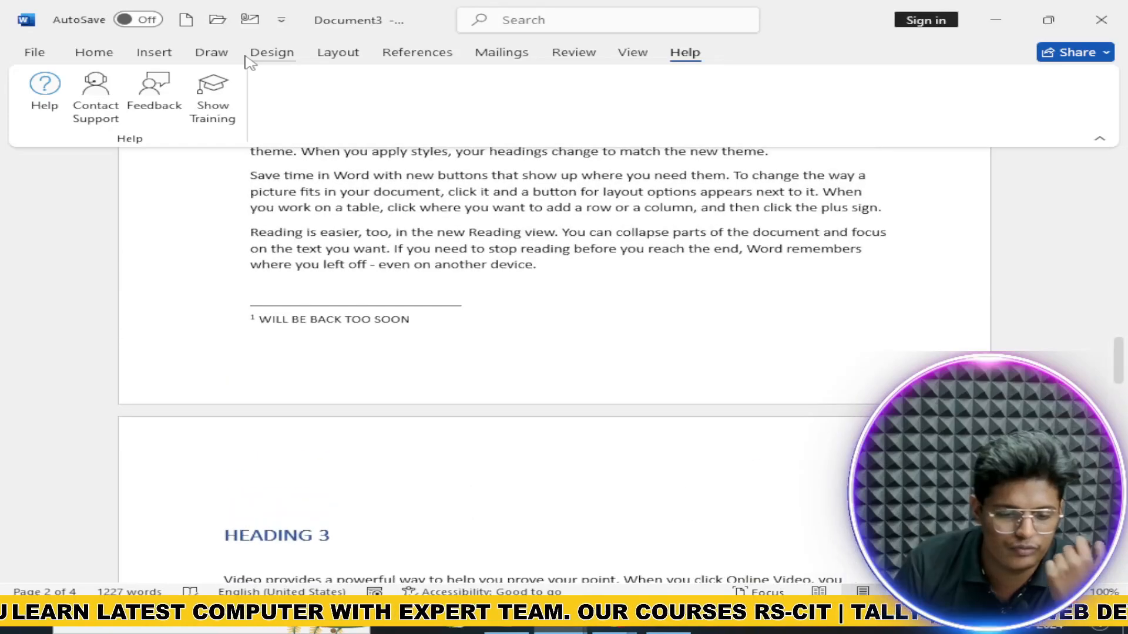
Step: Insert a new endnote from References and locate its empty entry on page 4
left_click(254, 56)
left_click(331, 54)
left_click(411, 54)
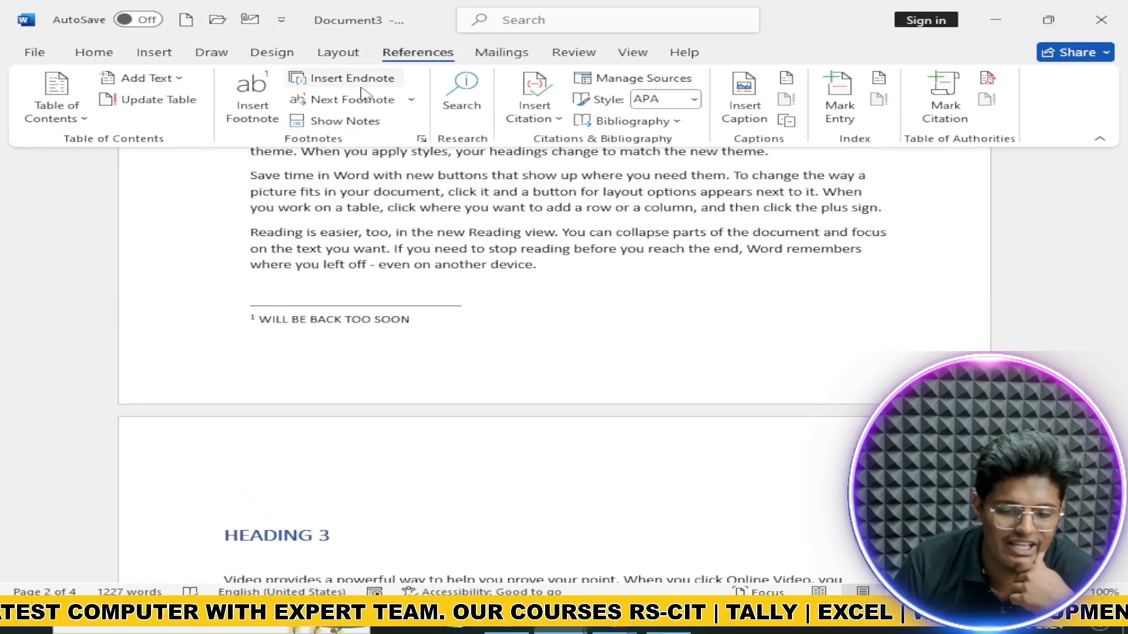
left_click(383, 81)
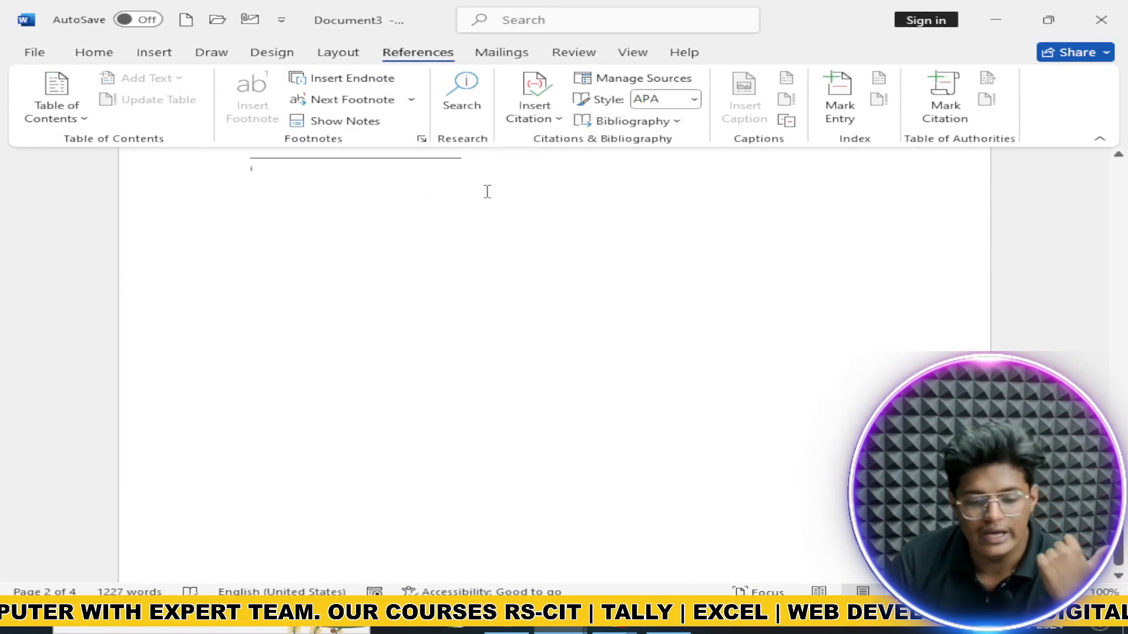
scroll(488, 191, "up", 6)
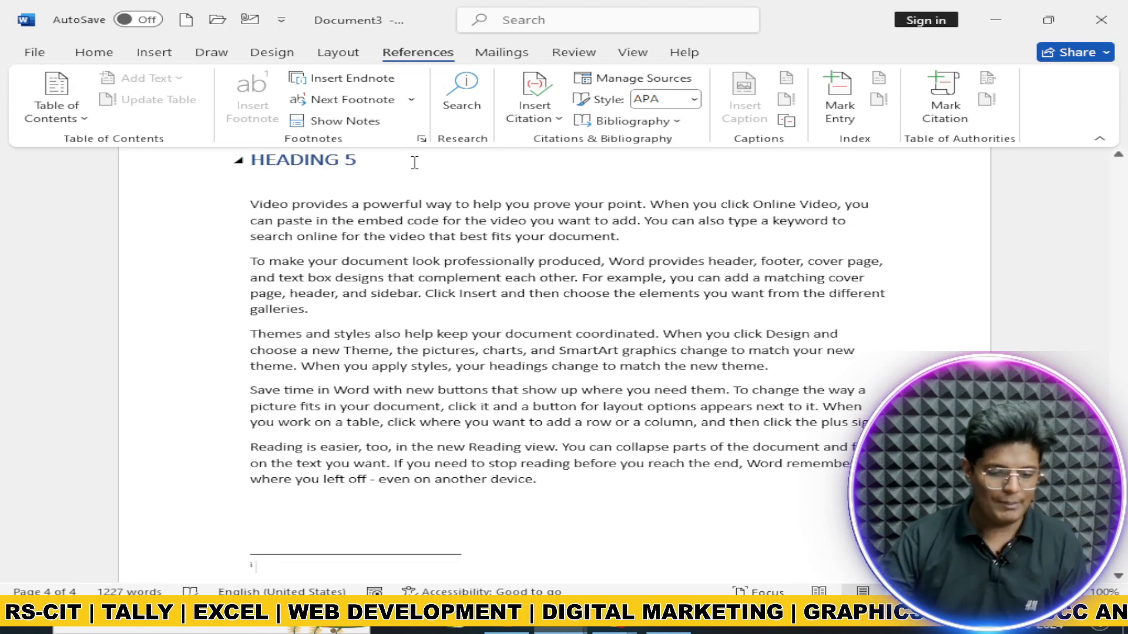
scroll(338, 322, "up", 3)
scroll(342, 397, "down", 6)
scroll(342, 397, "up", 20)
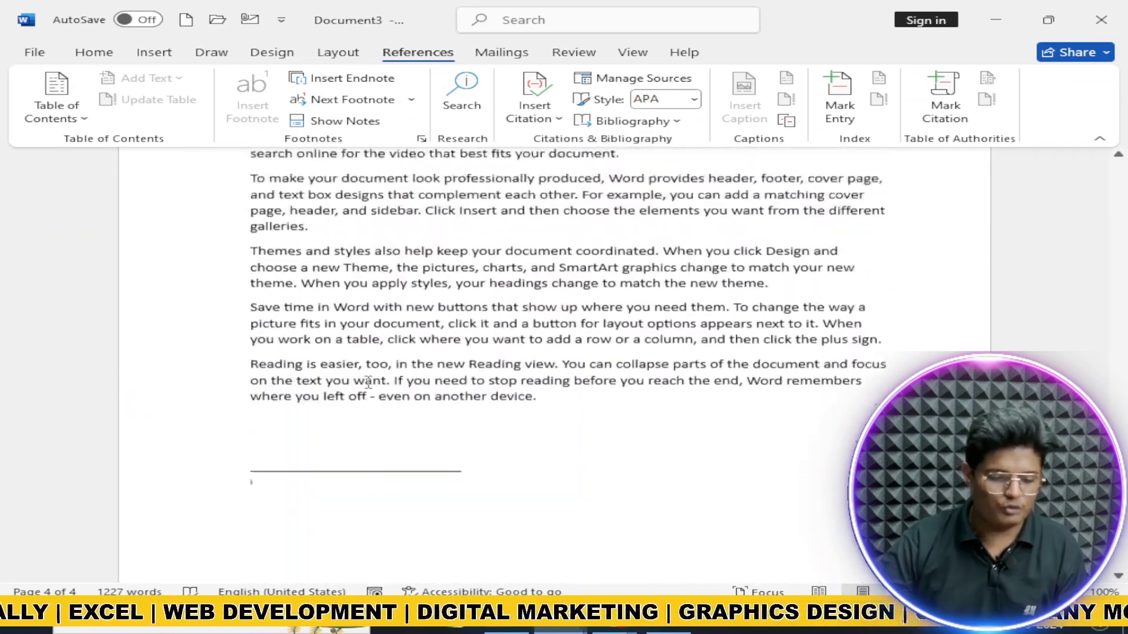
scroll(367, 379, "up", 15)
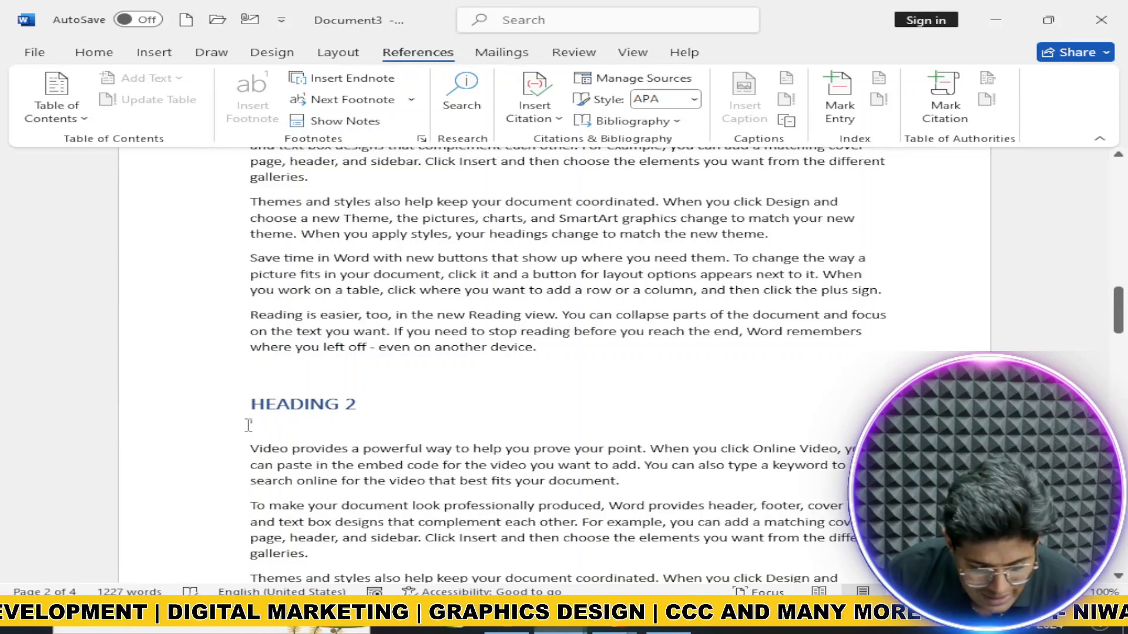
mouse_move(255, 425)
scroll(310, 405, "down", 20)
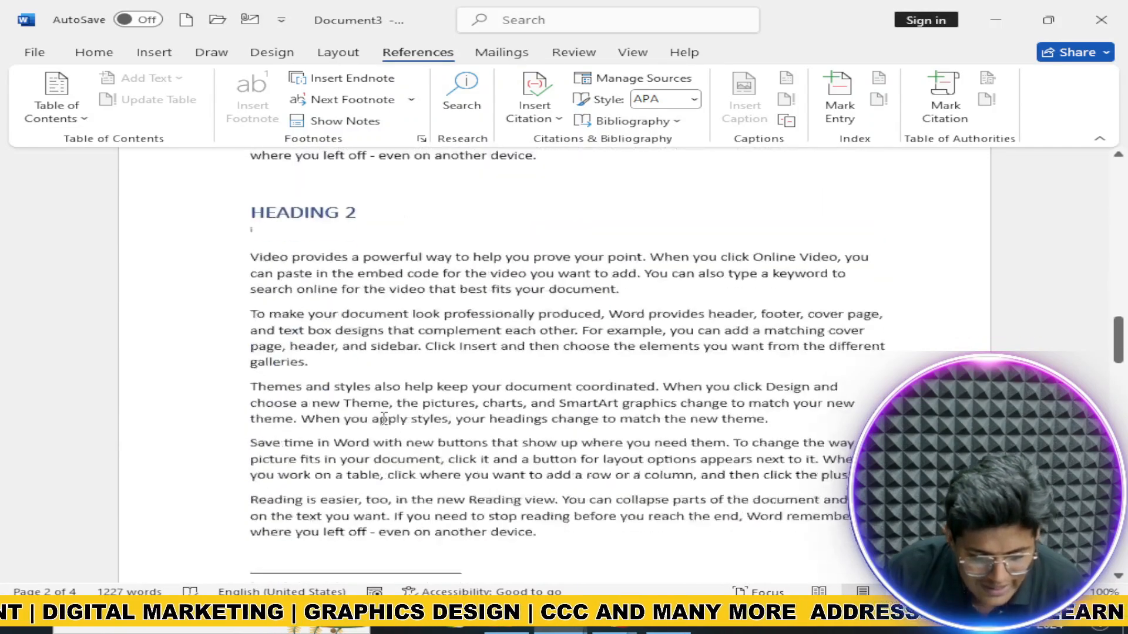
scroll(311, 410, "down", 15)
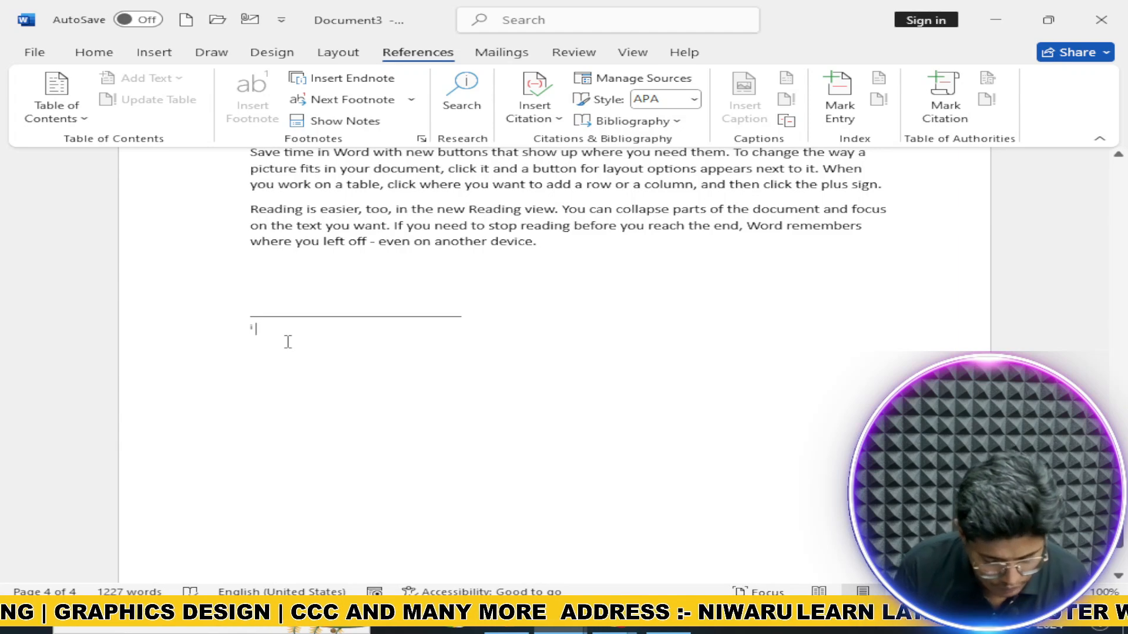
Step: Type 'WILL BE BACK TOO SOON' as the endnote text and jump back to its reference
type("WILL BE")
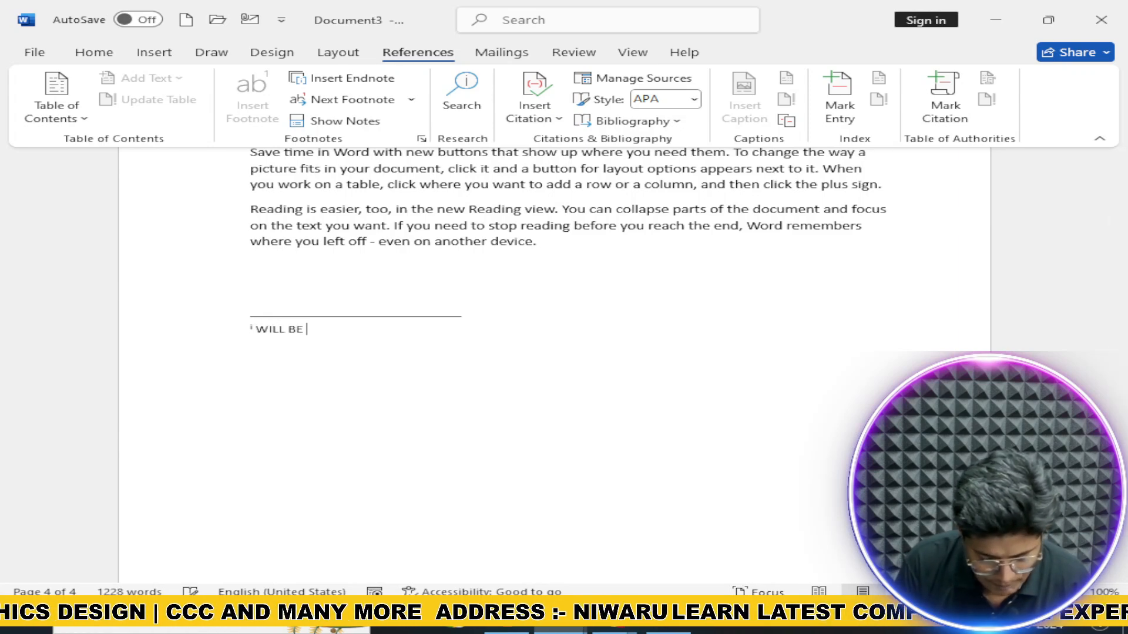
type(" BACK TOO SOON")
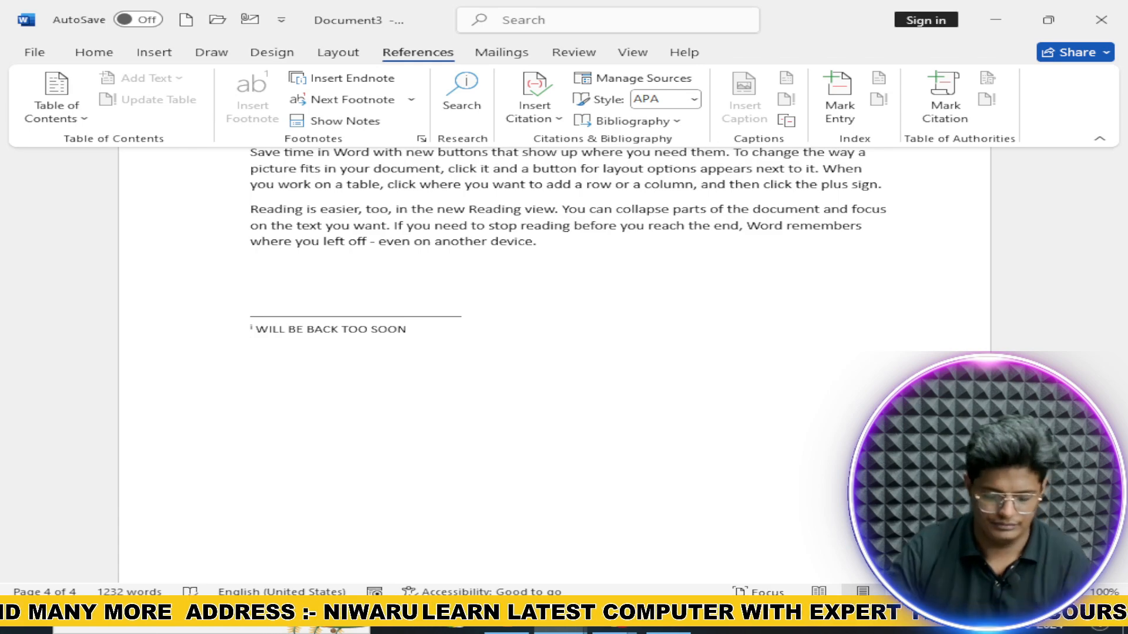
scroll(333, 334, "up", 5)
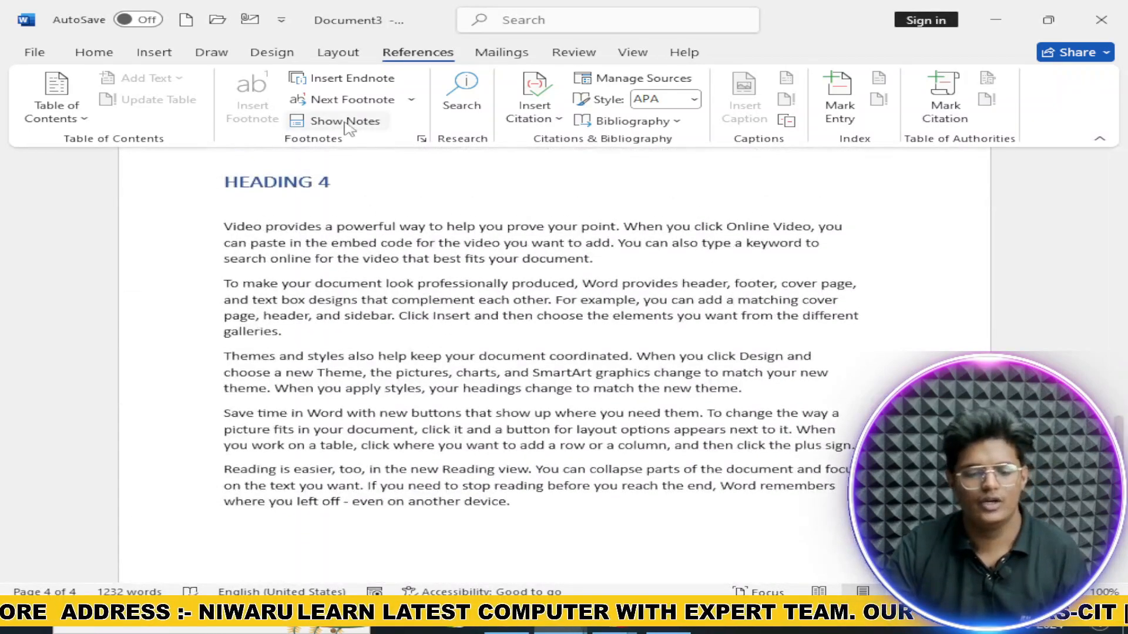
left_click(462, 96)
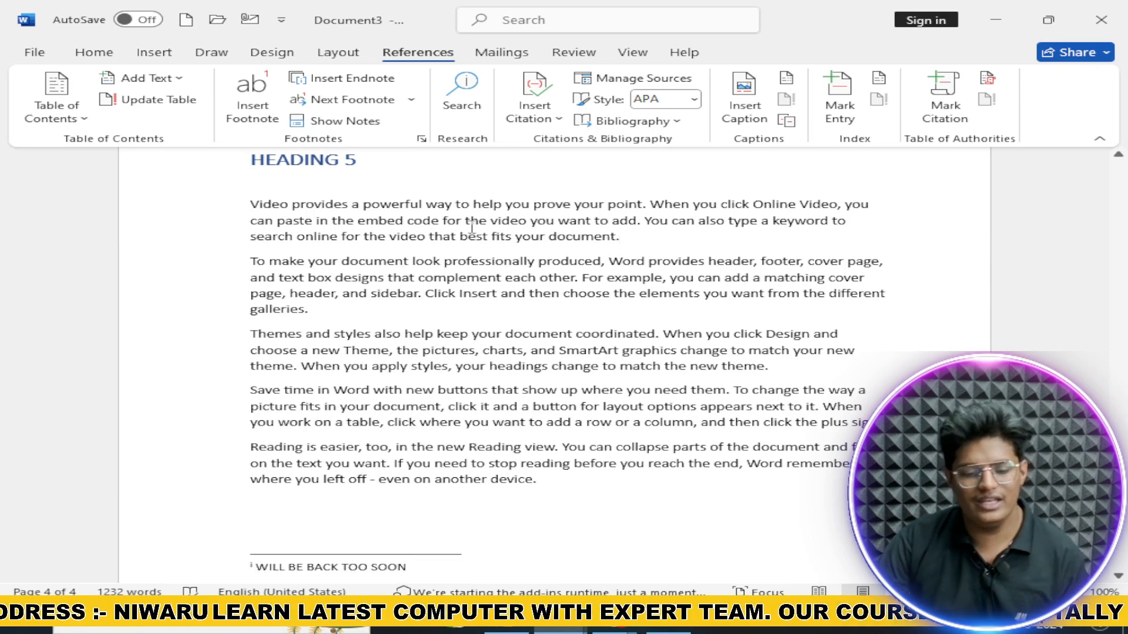
Step: Select HEADING 5's first paragraph and enter a new book source: XYZ, BOOK, 2024, JAIPUR
left_click_drag(251, 204, 667, 249)
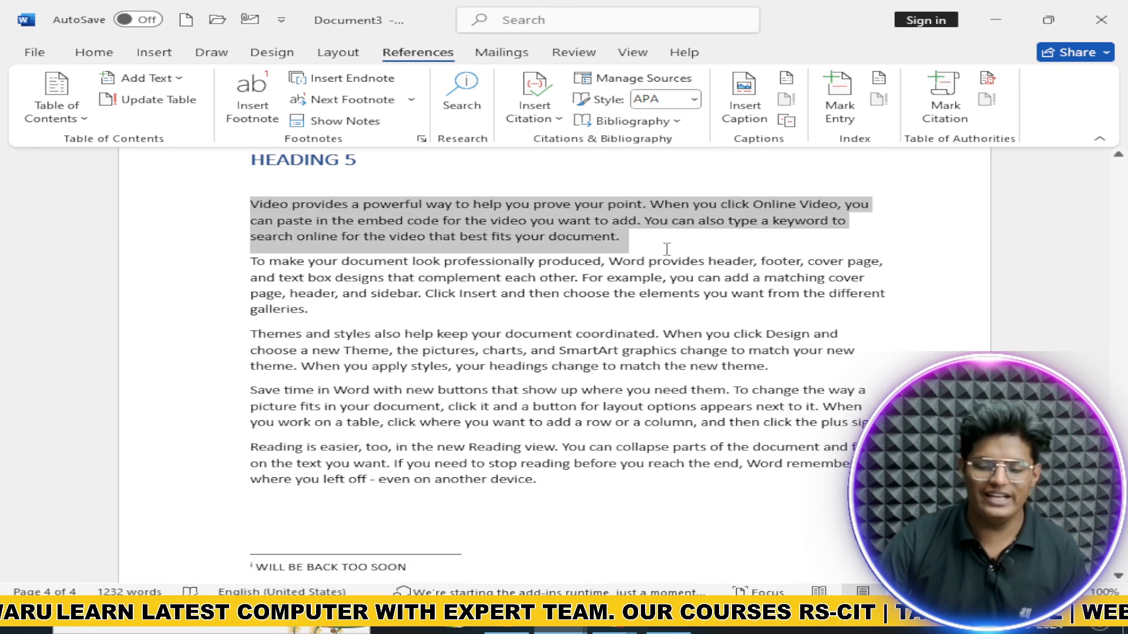
left_click(529, 118)
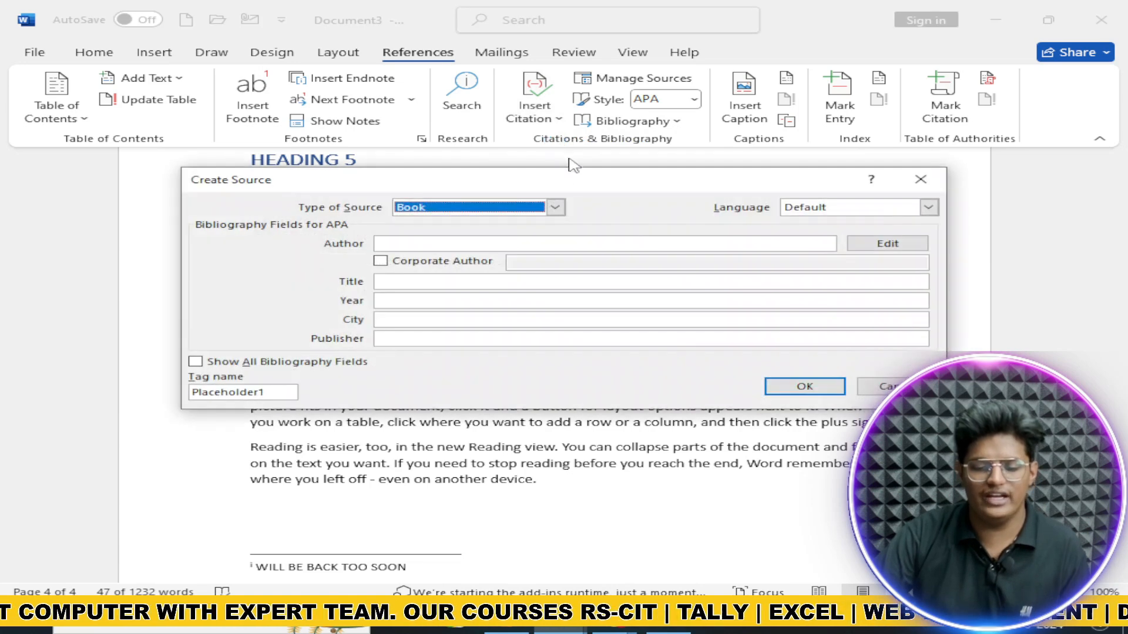
left_click(479, 242)
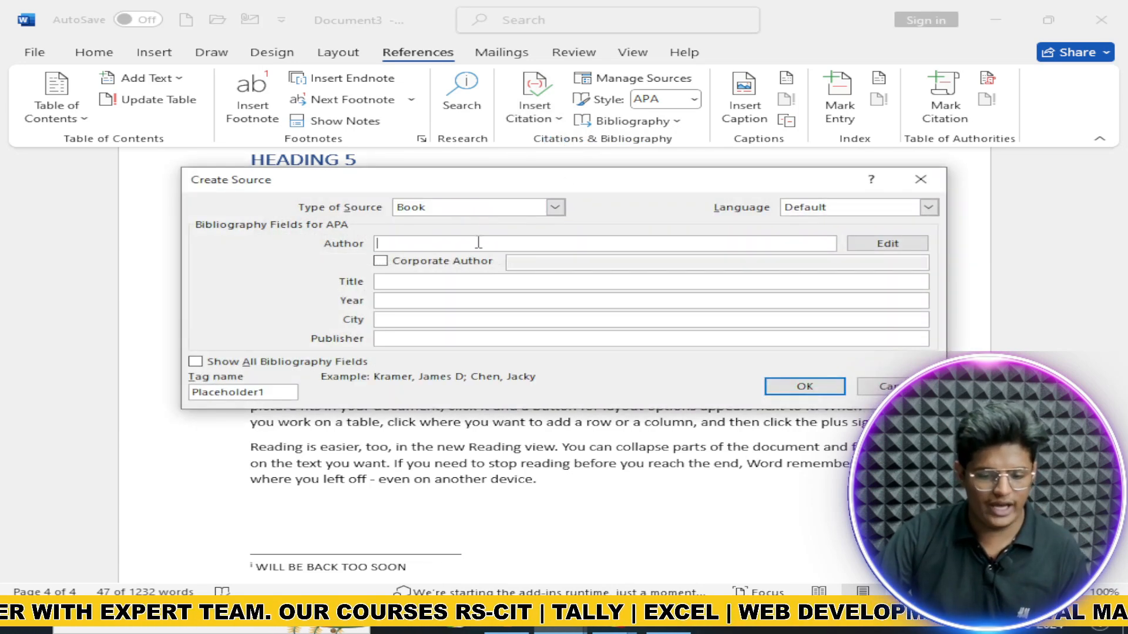
type("X")
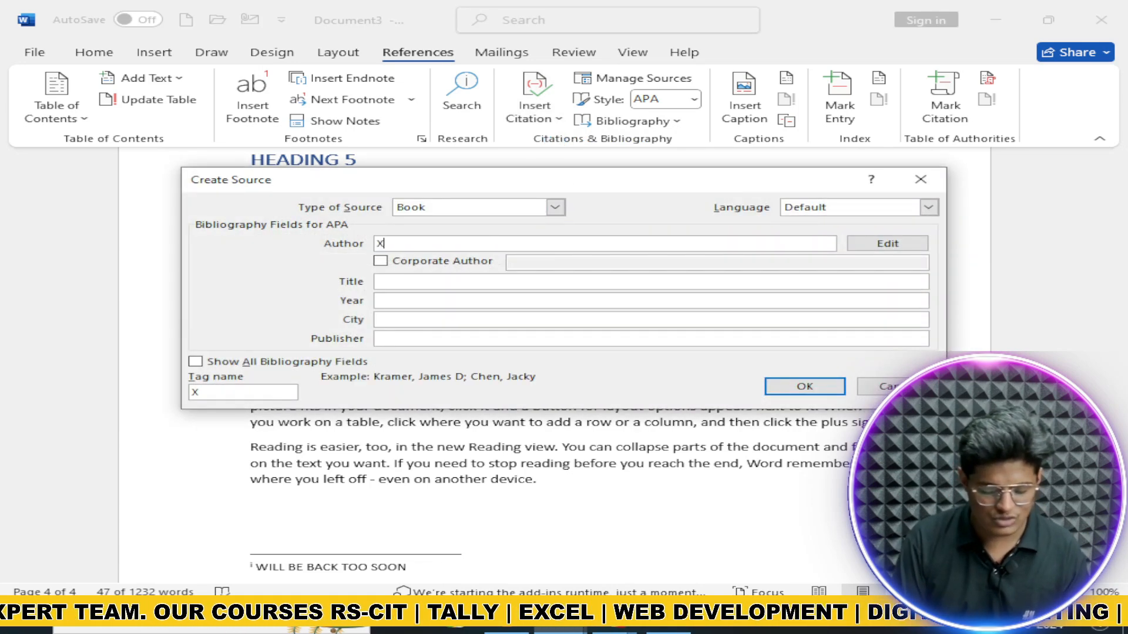
key("Tab")
key("Tab")
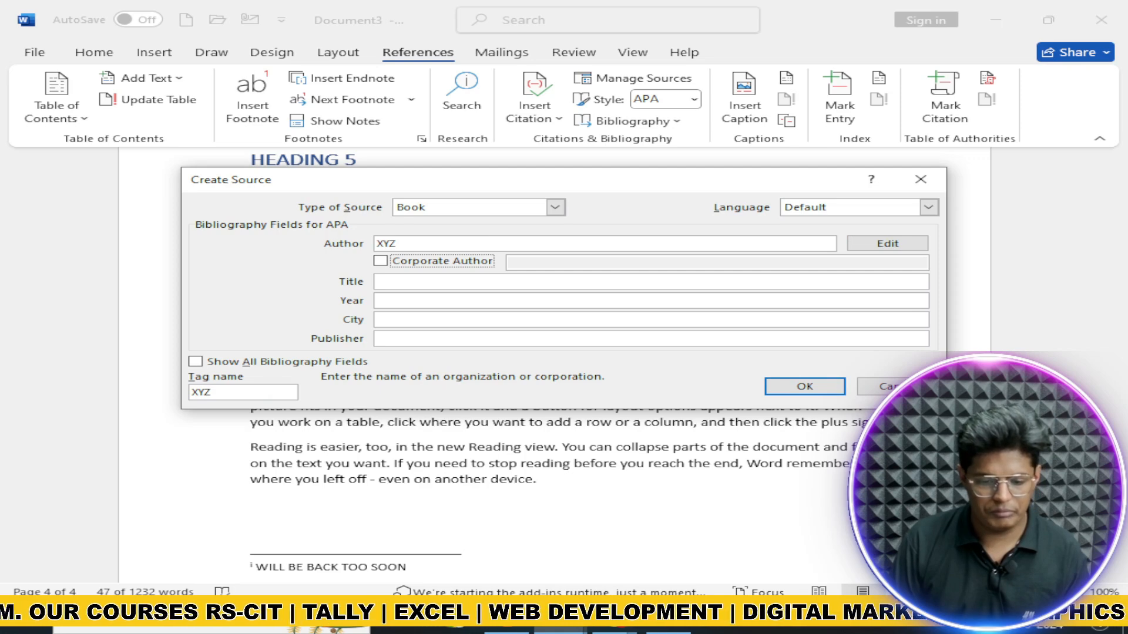
key("Tab")
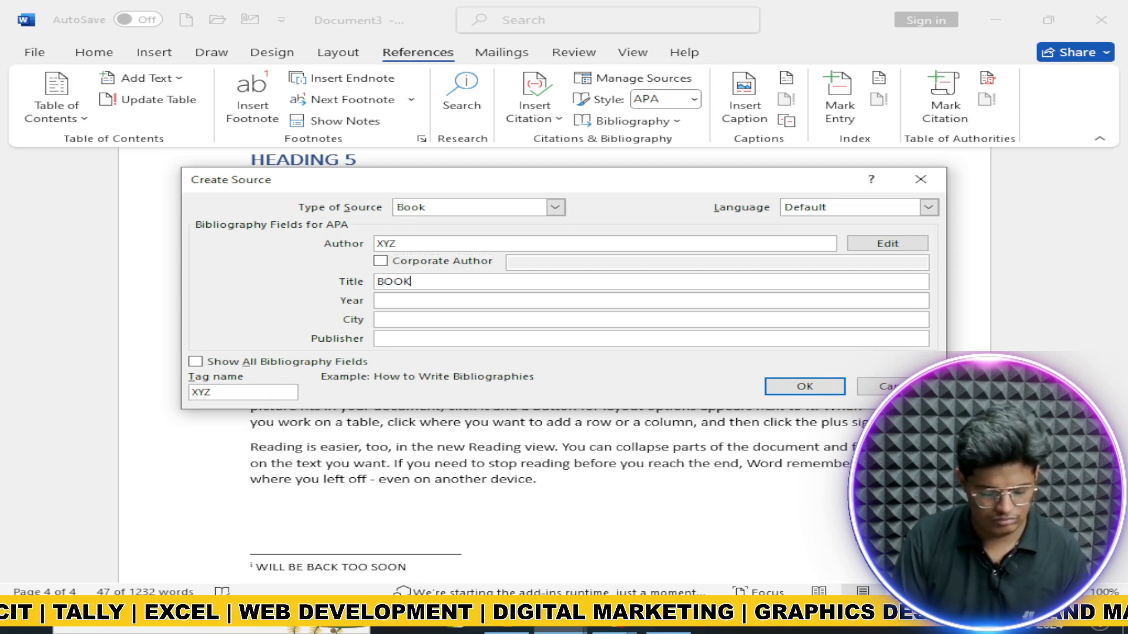
key("Tab")
type("20")
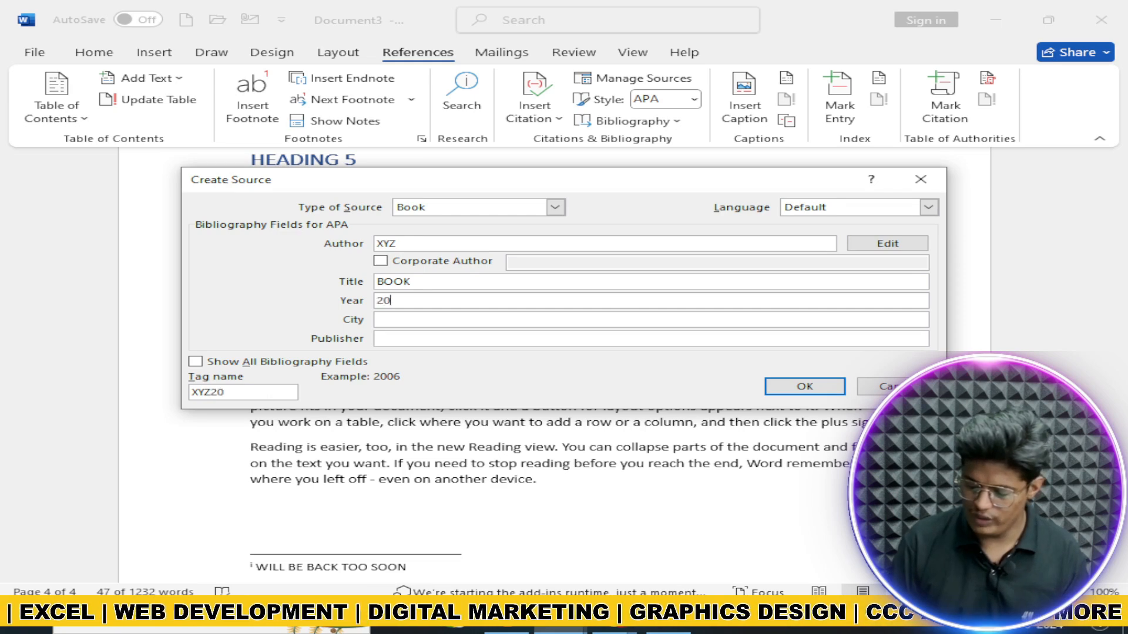
key("Tab")
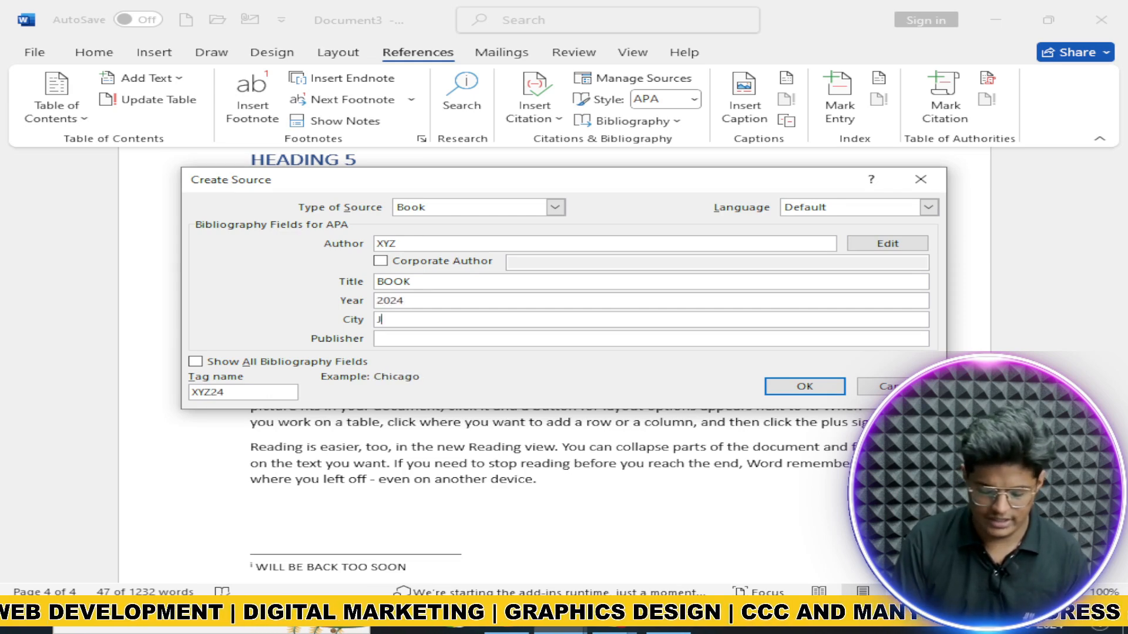
key("Tab")
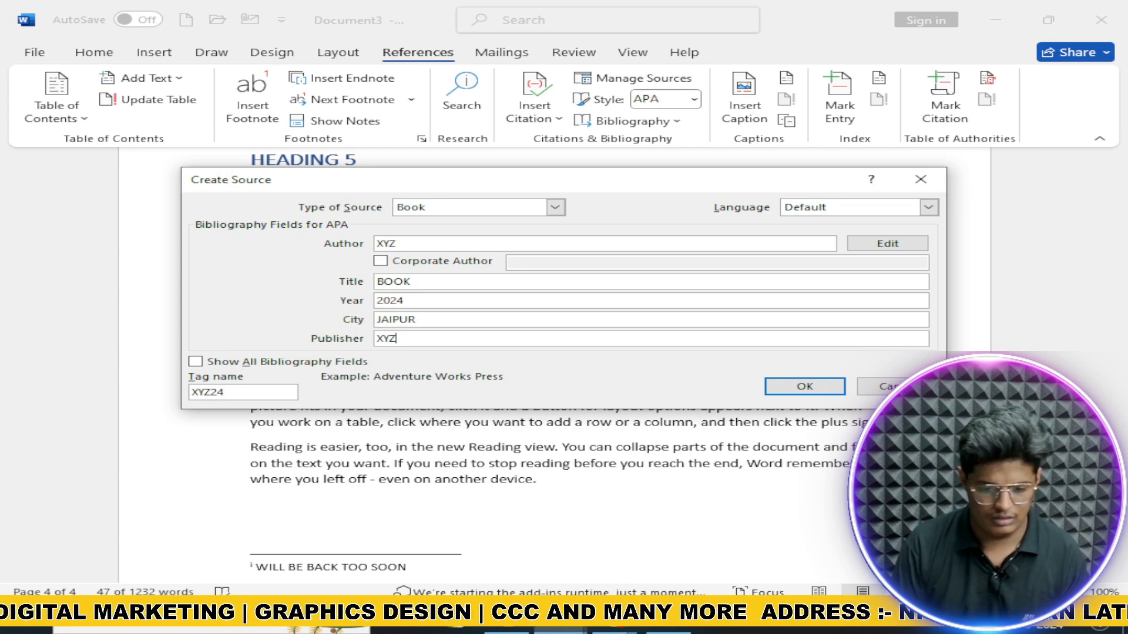
Step: Enter publisher XYZ, save the source to insert (XYZ, 2024), and put it on its own line
type("XYZ")
left_click(803, 386)
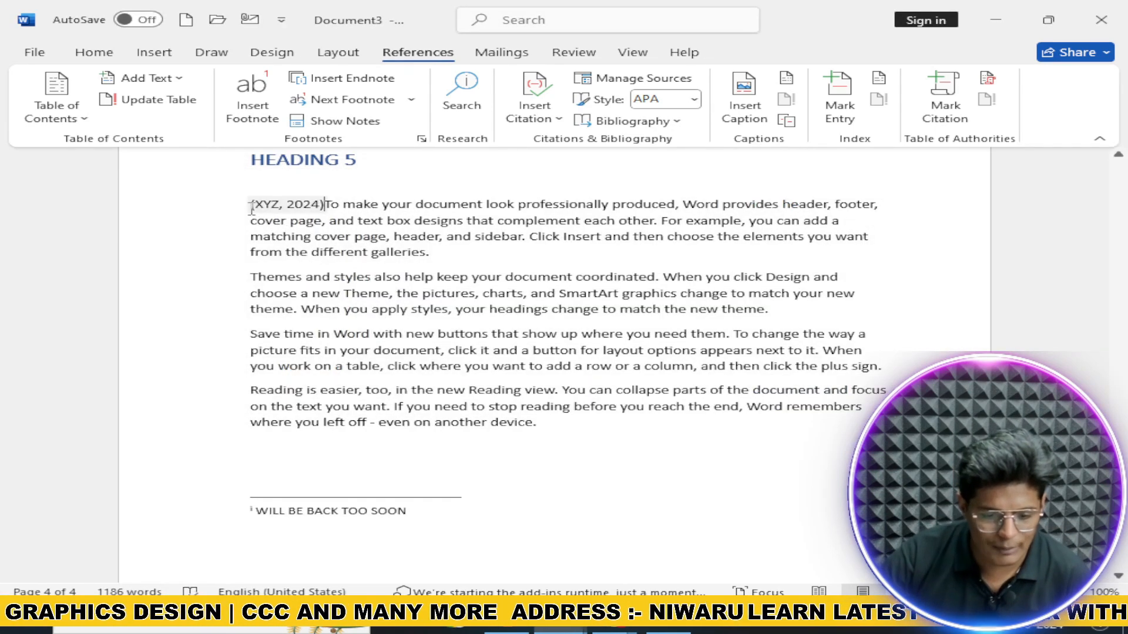
scroll(304, 206, "up", 5)
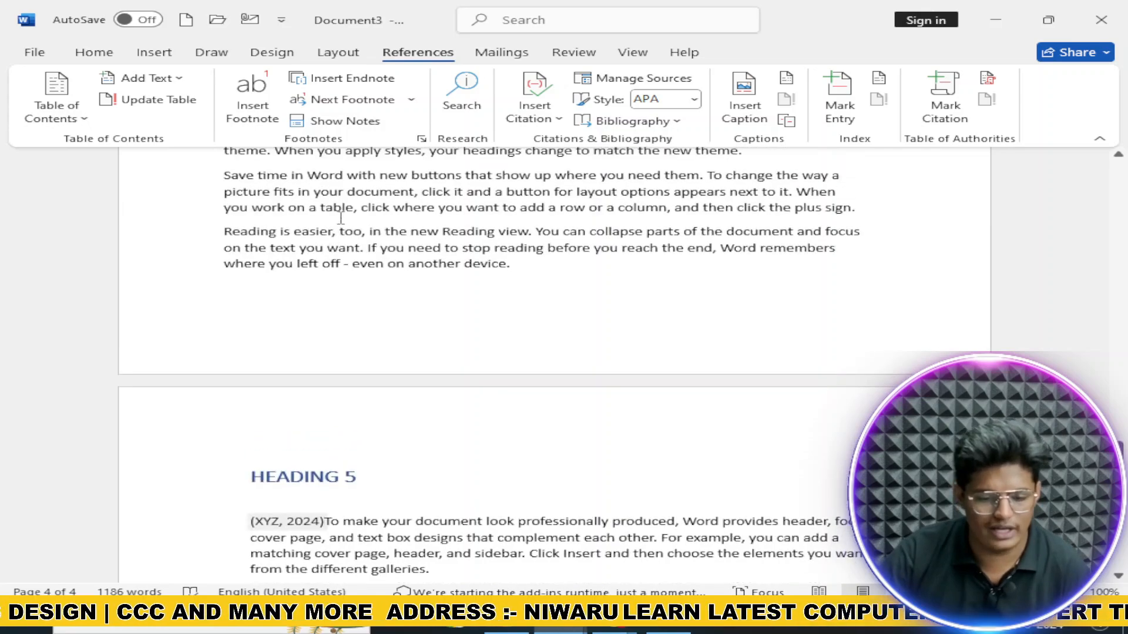
scroll(305, 259, "down", 4)
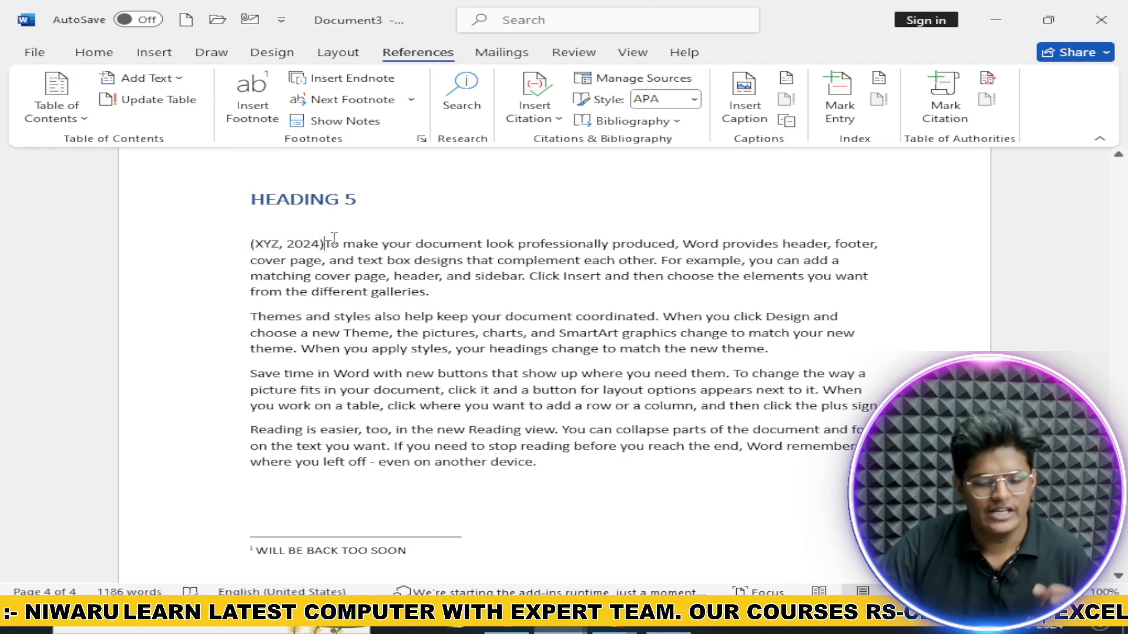
key("Return")
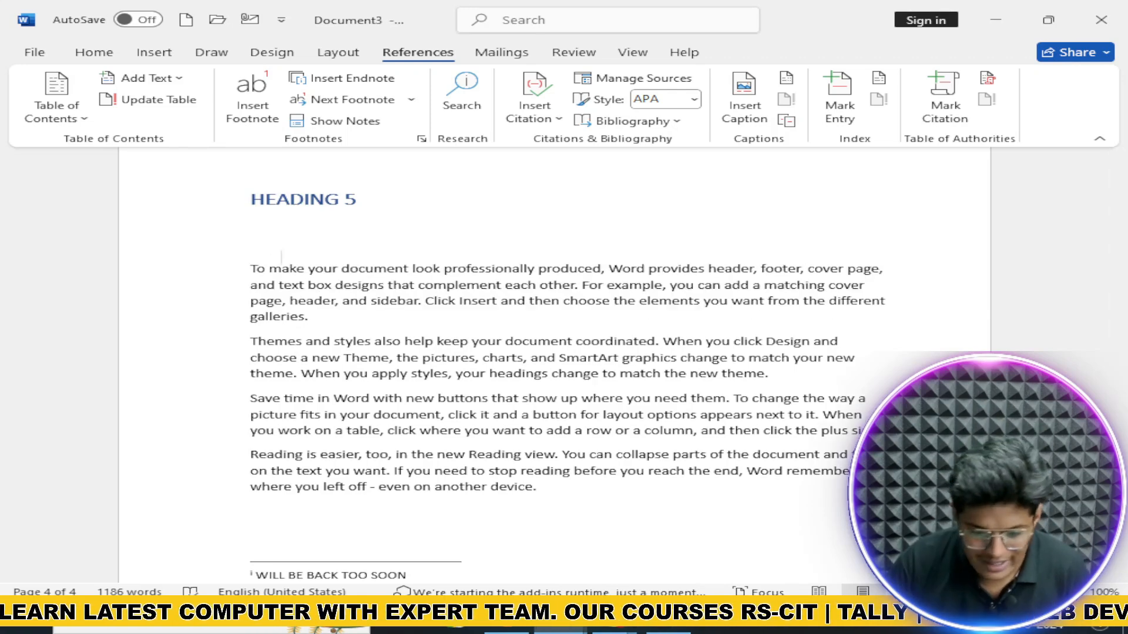
scroll(391, 309, "up", 3)
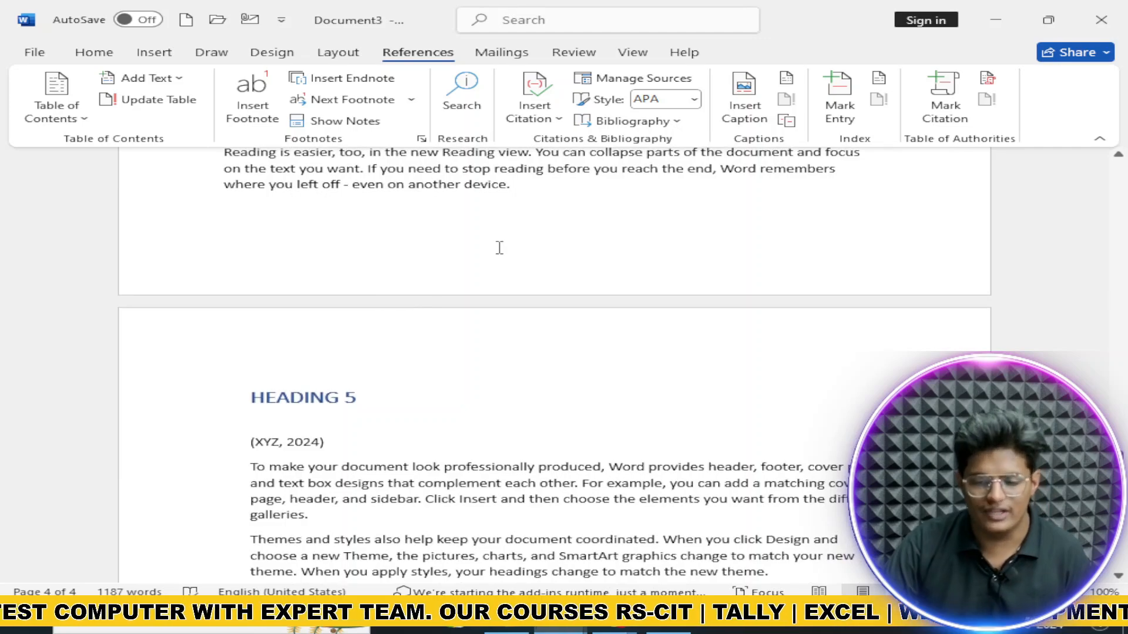
scroll(498, 247, "down", 2)
left_click(692, 87)
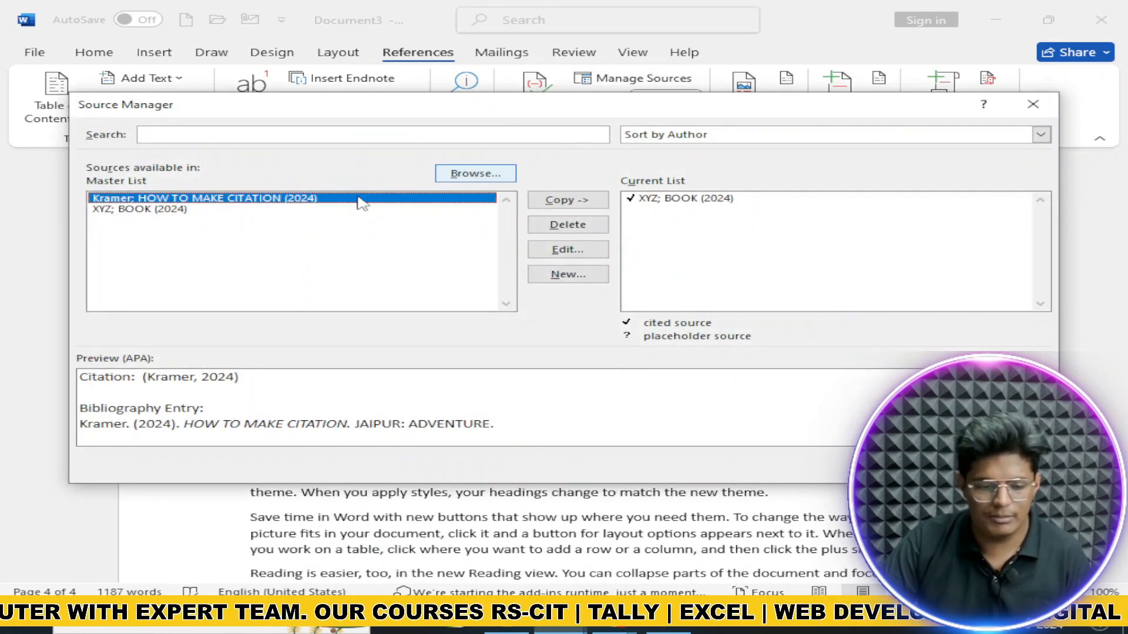
left_click(174, 210)
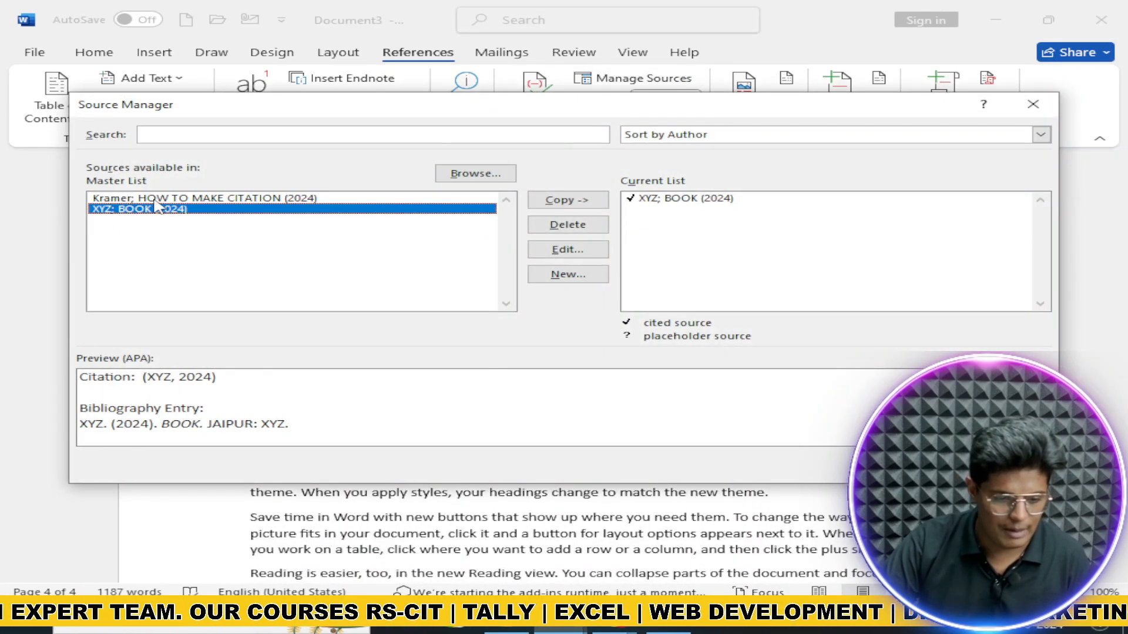
left_click(170, 199)
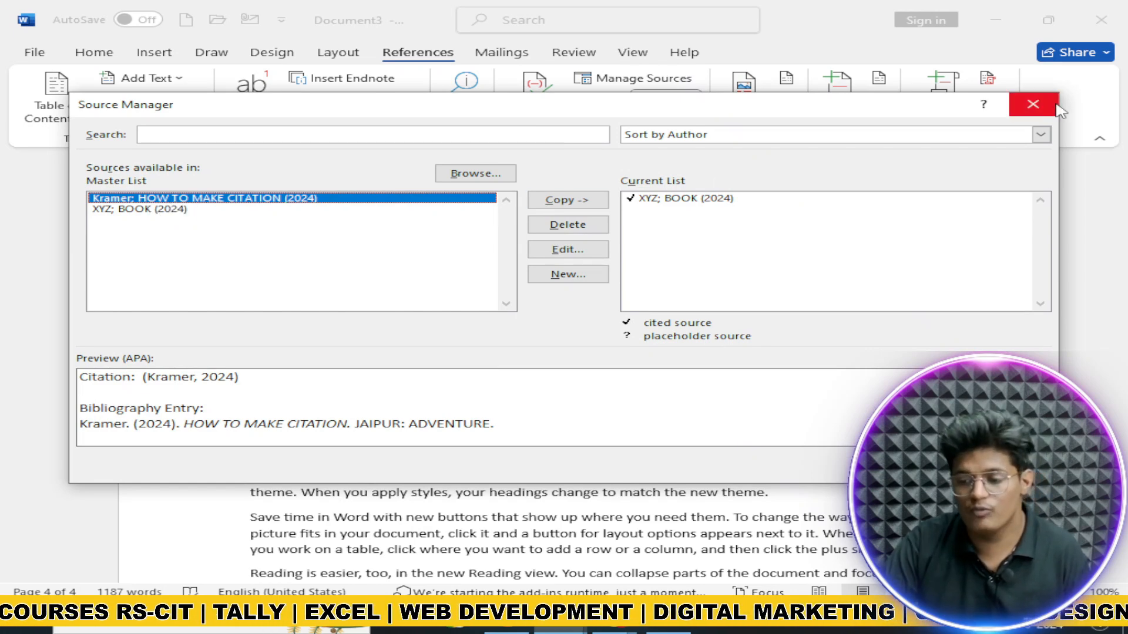
left_click(1033, 104)
left_click(665, 100)
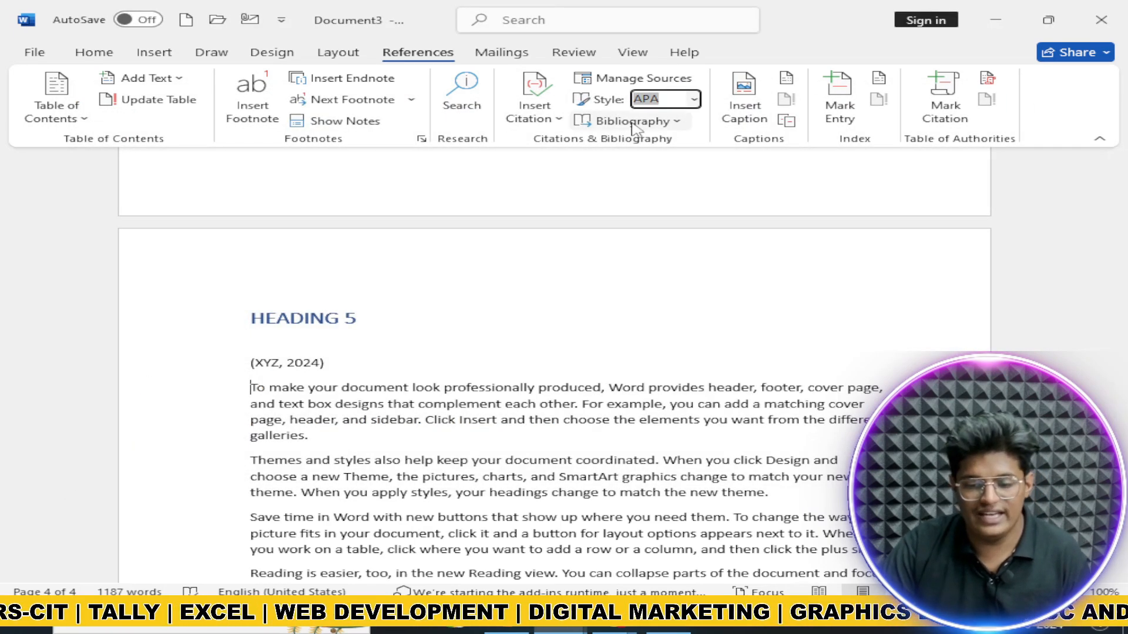
Step: Insert the built-in Bibliography design below the last paragraph, listing 'XYZ. (2024). BOOK. JAIPUR: XYZ.'
left_click(623, 120)
left_click(623, 121)
scroll(555, 248, "down", 3)
scroll(555, 248, "down", 8)
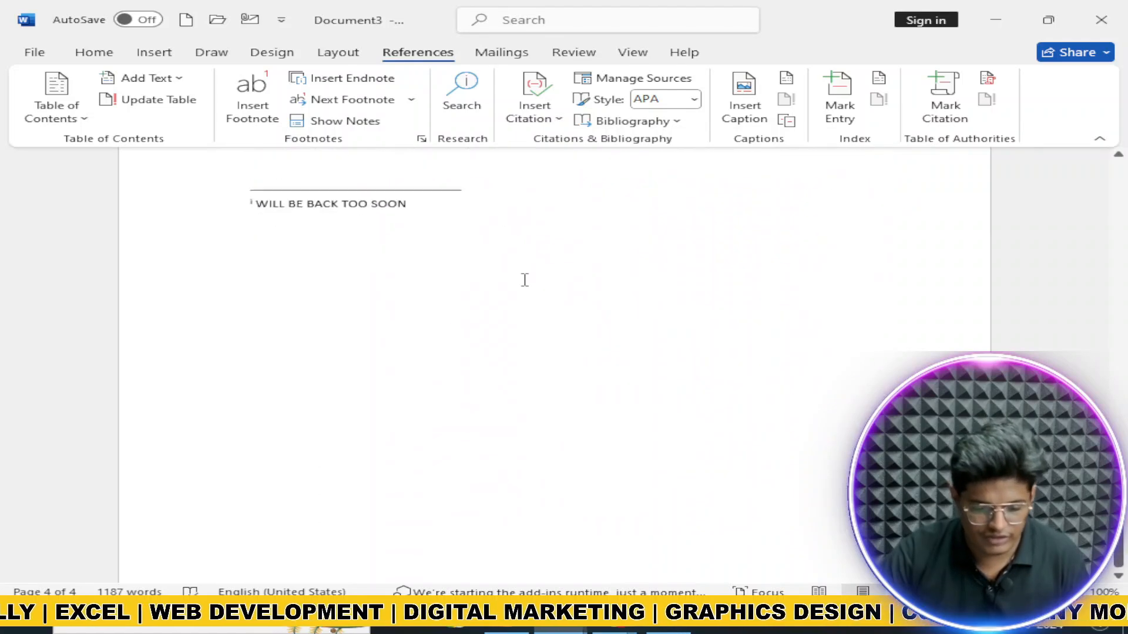
scroll(522, 285, "up", 6)
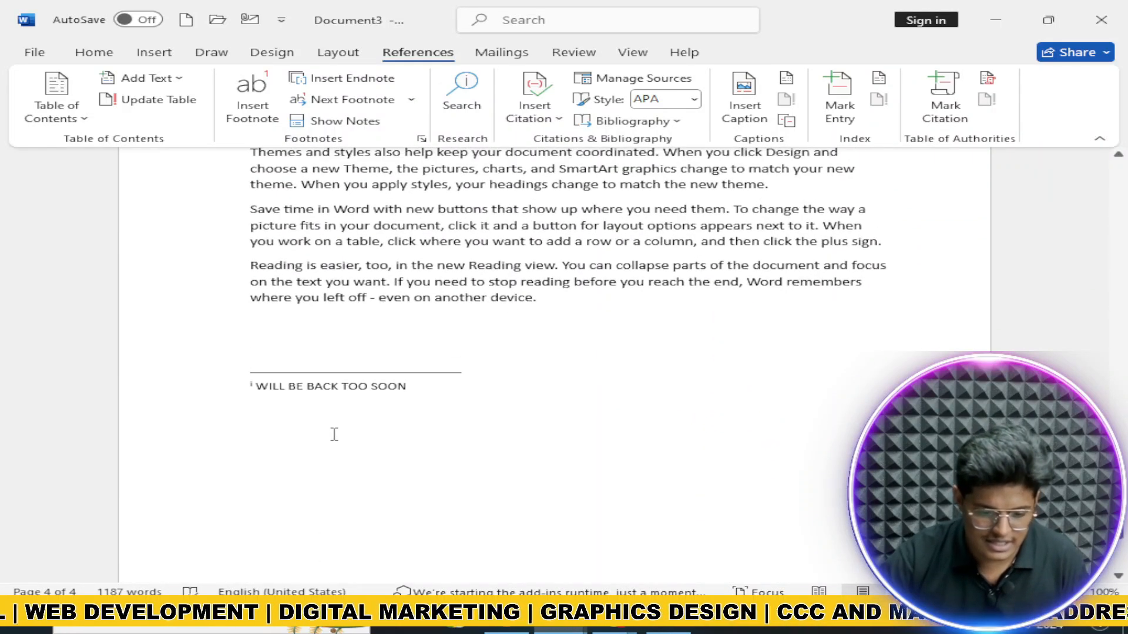
left_click(332, 433)
left_click(480, 327)
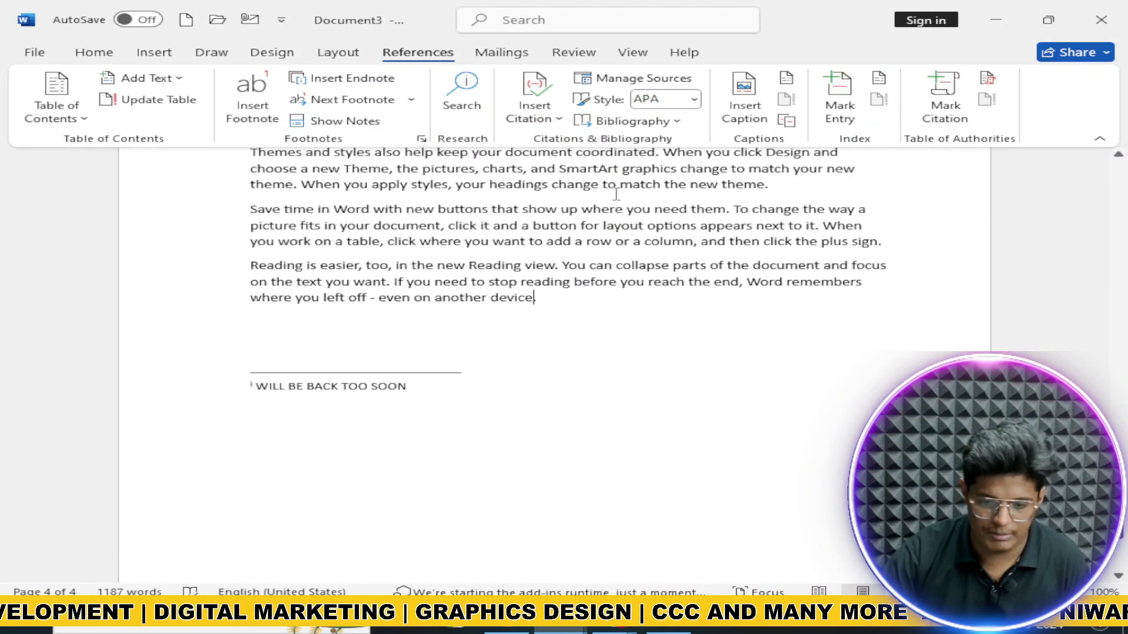
left_click(631, 121)
left_click(682, 203)
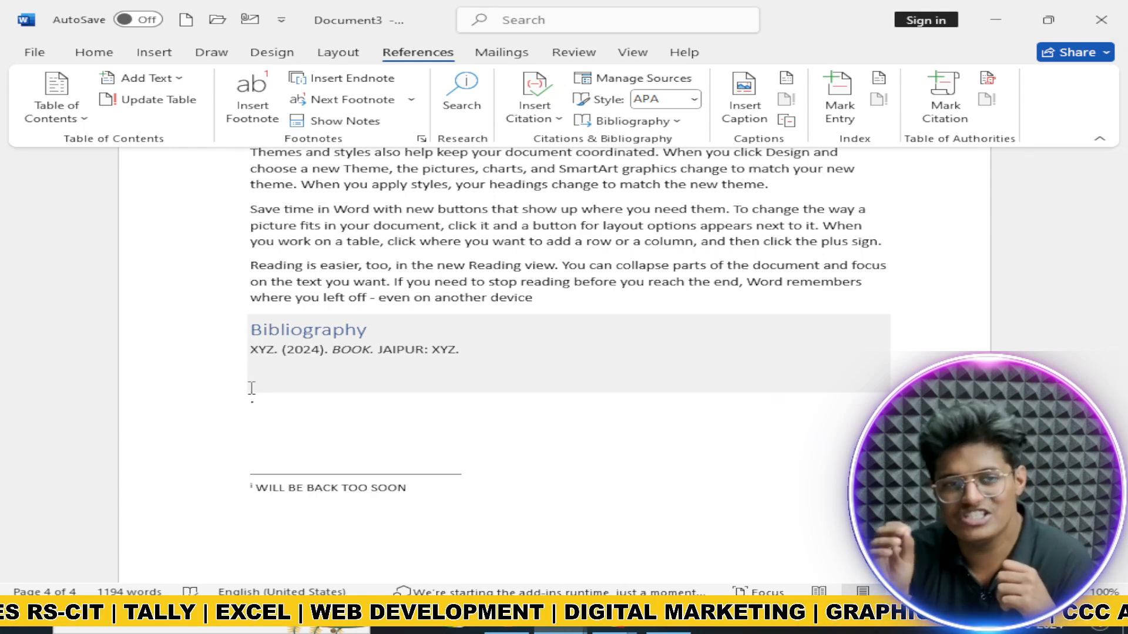
Step: Review the Bibliography block and place the cursor on the empty line beneath it
left_click(344, 355)
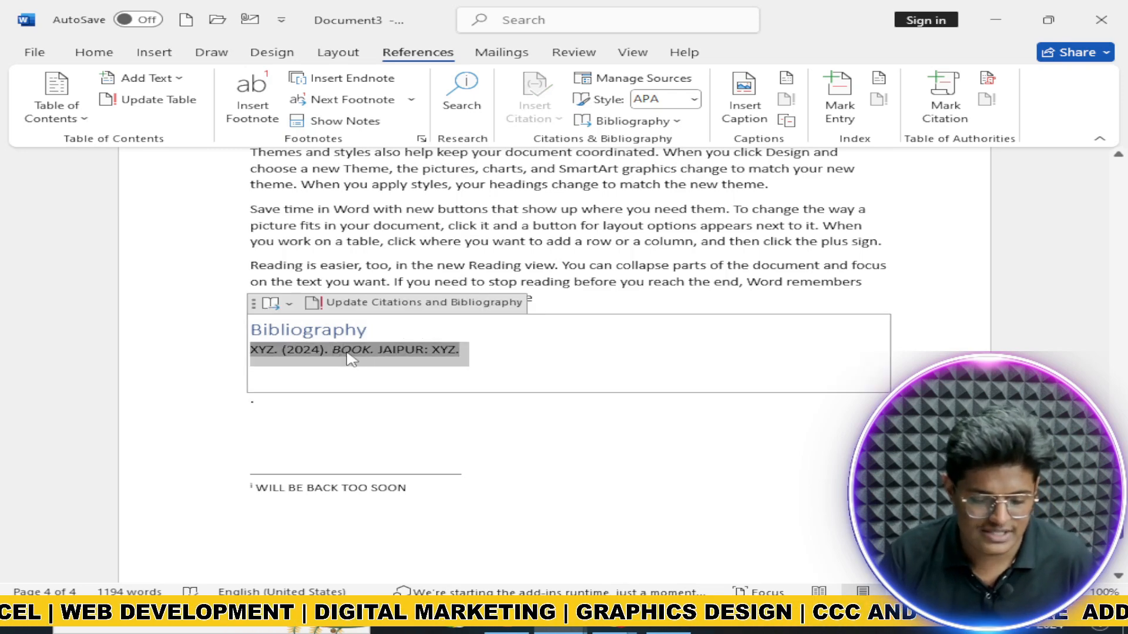
scroll(350, 352, "up", 3)
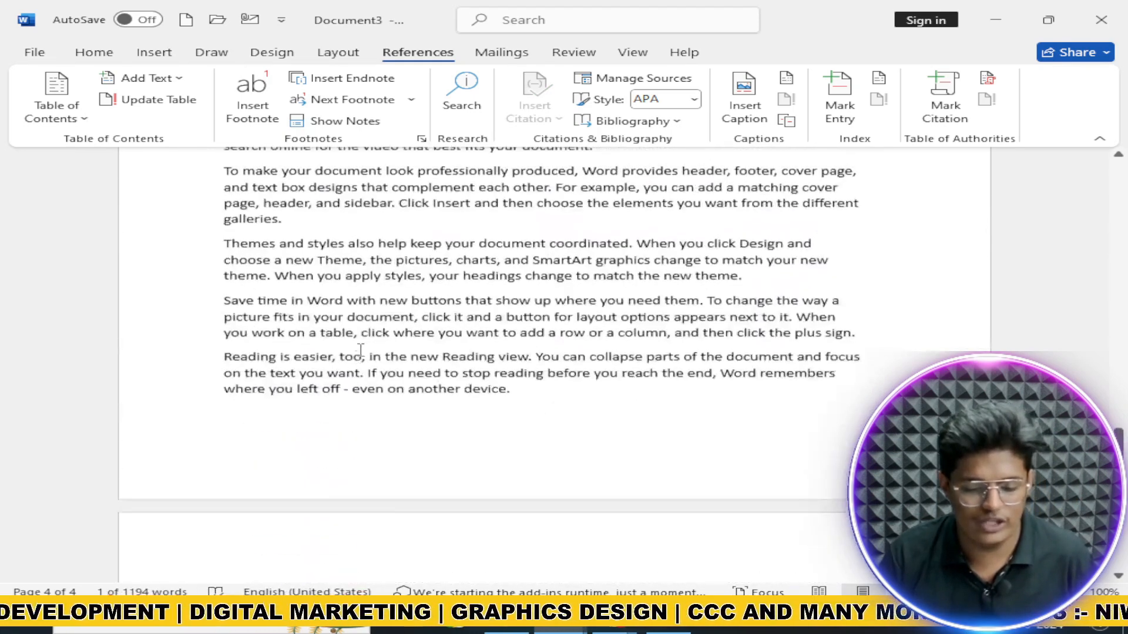
scroll(445, 346, "up", 1)
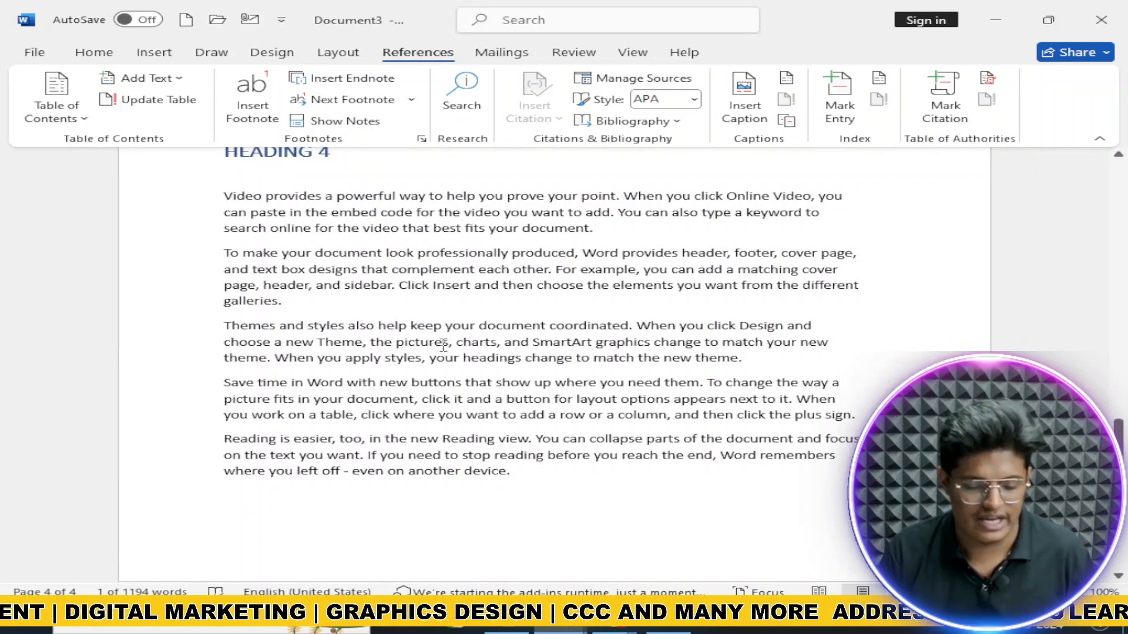
scroll(437, 350, "down", 7)
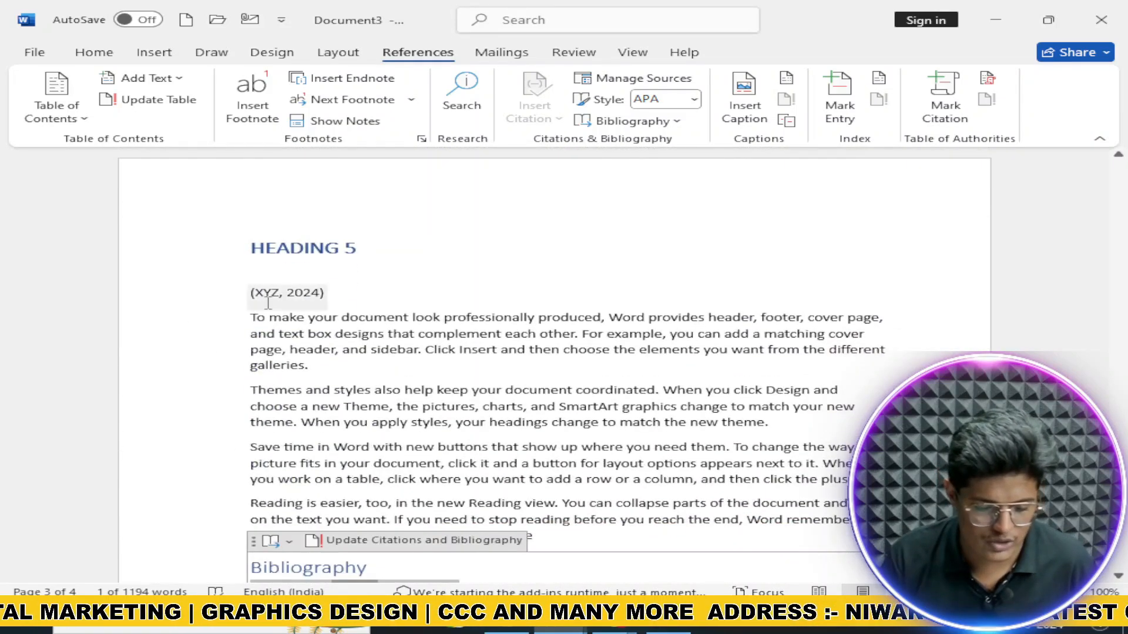
scroll(292, 300, "down", 1)
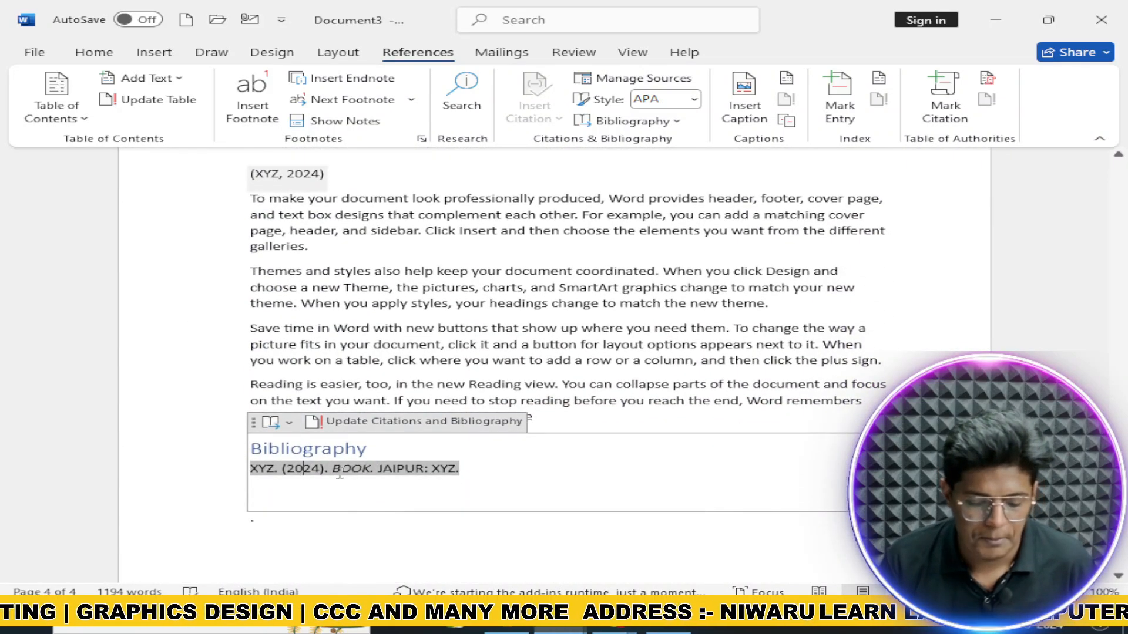
left_click(442, 488)
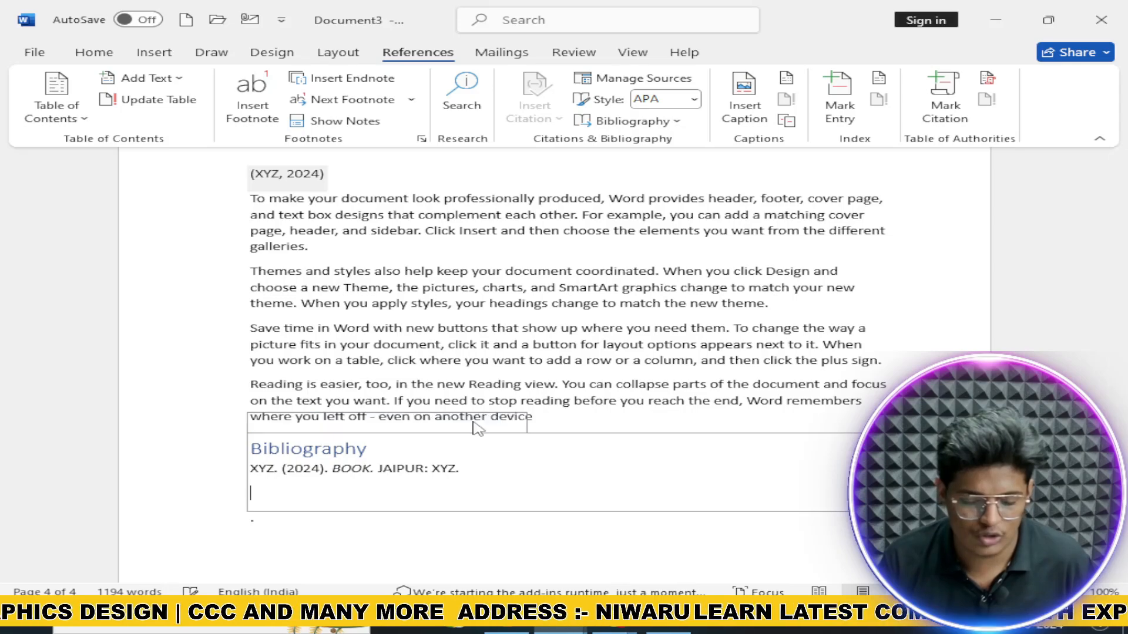
scroll(475, 432, "up", 8)
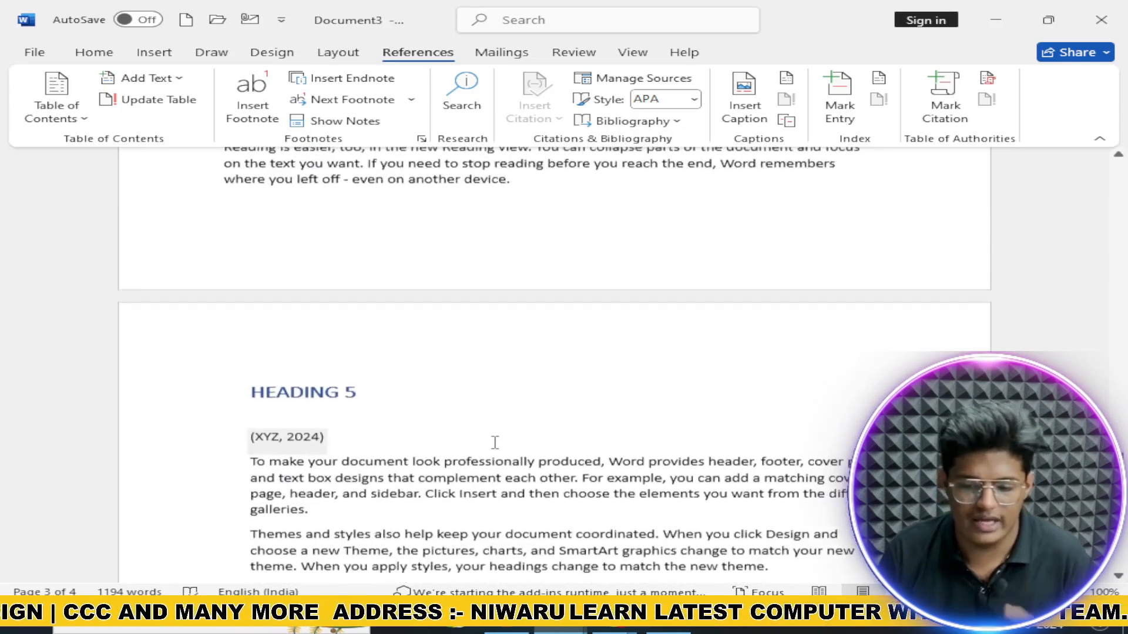
scroll(494, 444, "down", 3)
Step: Add a blank line under the Bibliography and insert a page break with Ctrl+Enter
left_click(573, 52)
scroll(565, 325, "down", 10)
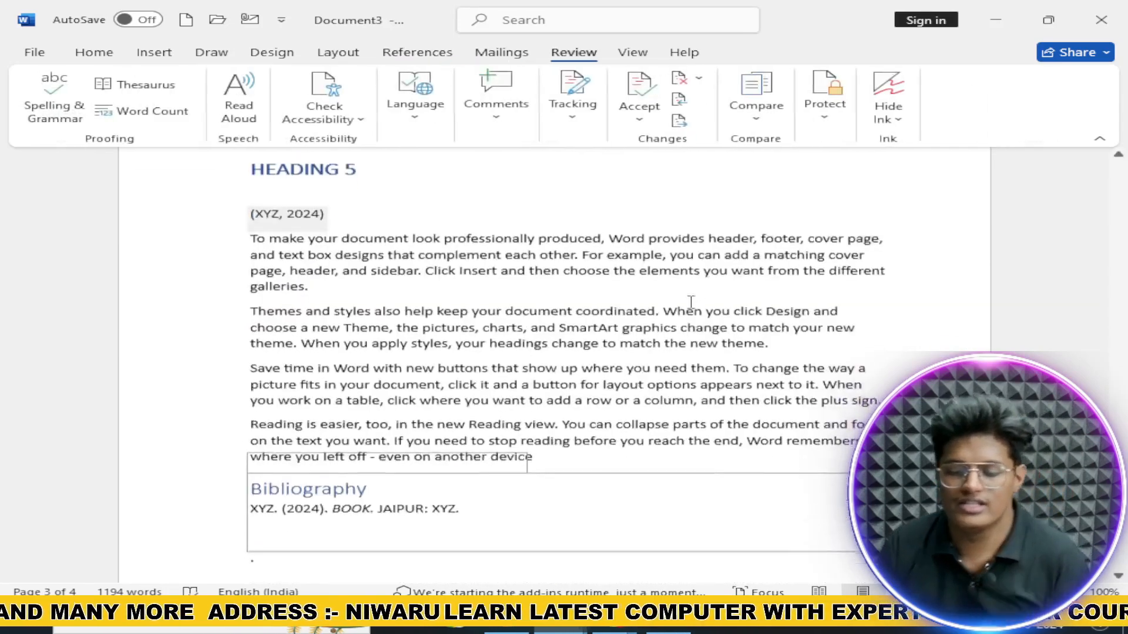
scroll(565, 325, "down", 1)
left_click(343, 279)
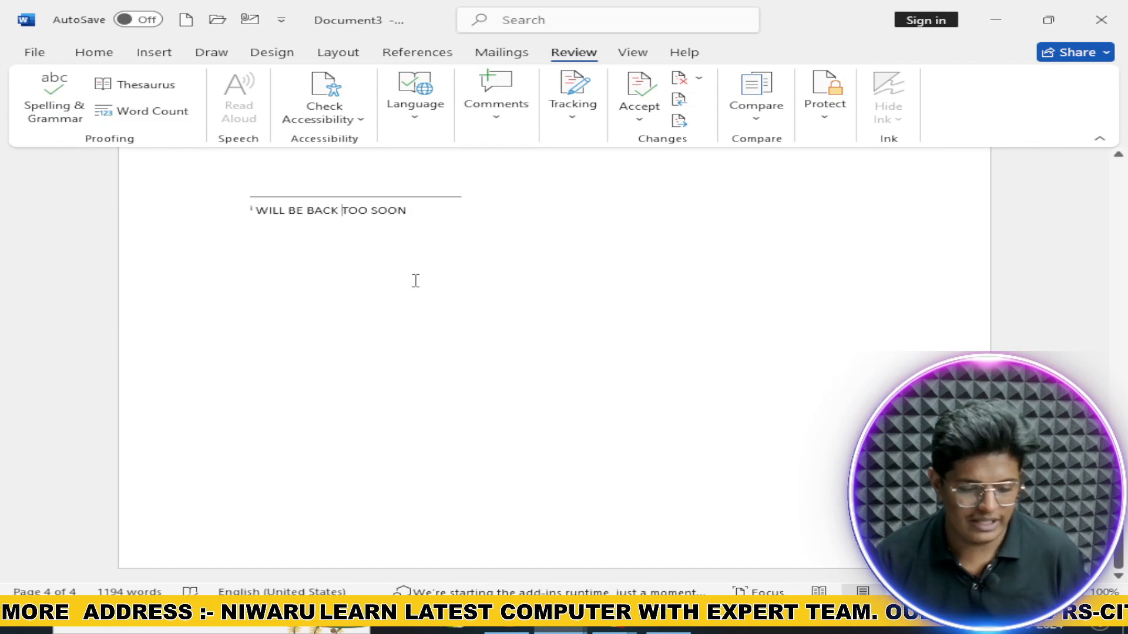
scroll(415, 280, "up", 4)
left_click(326, 245)
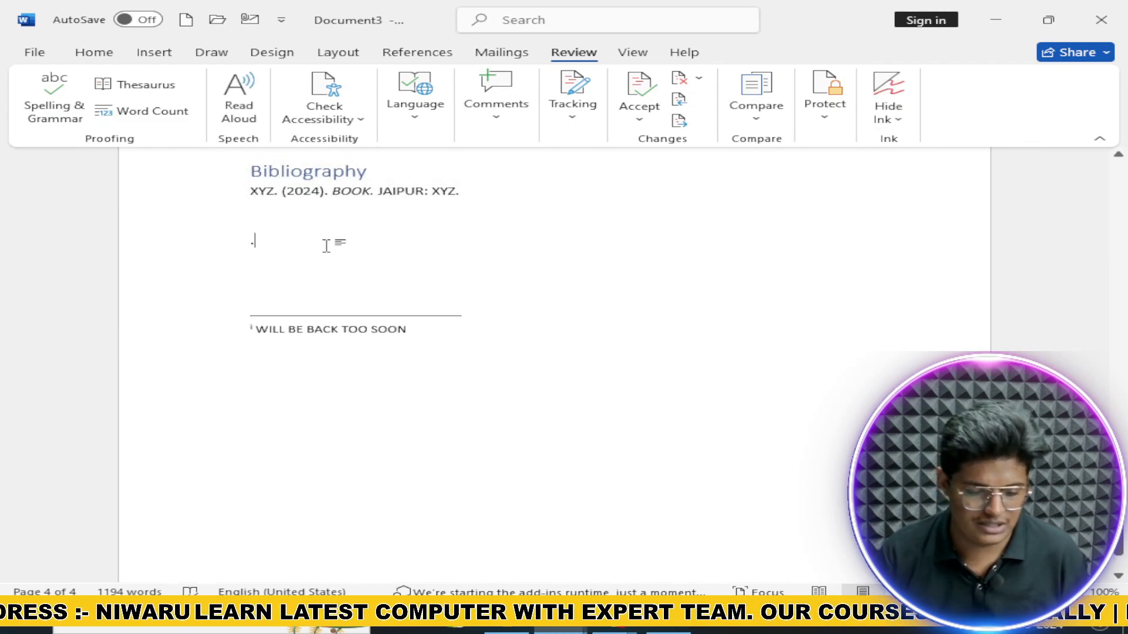
key("Return")
key("Return")
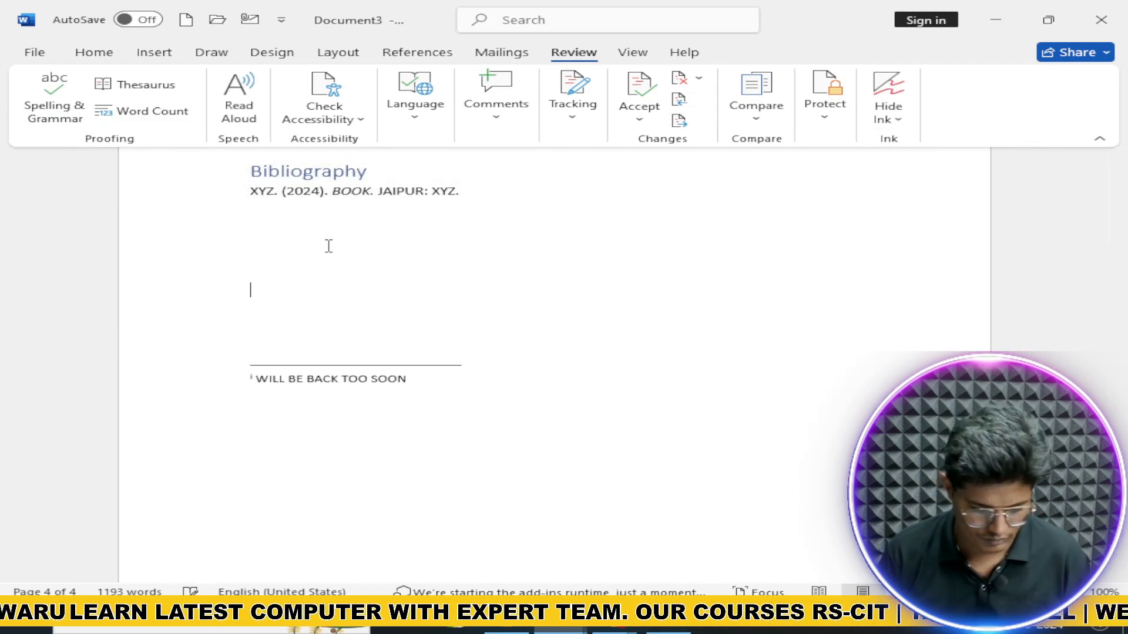
key("ctrl+Return")
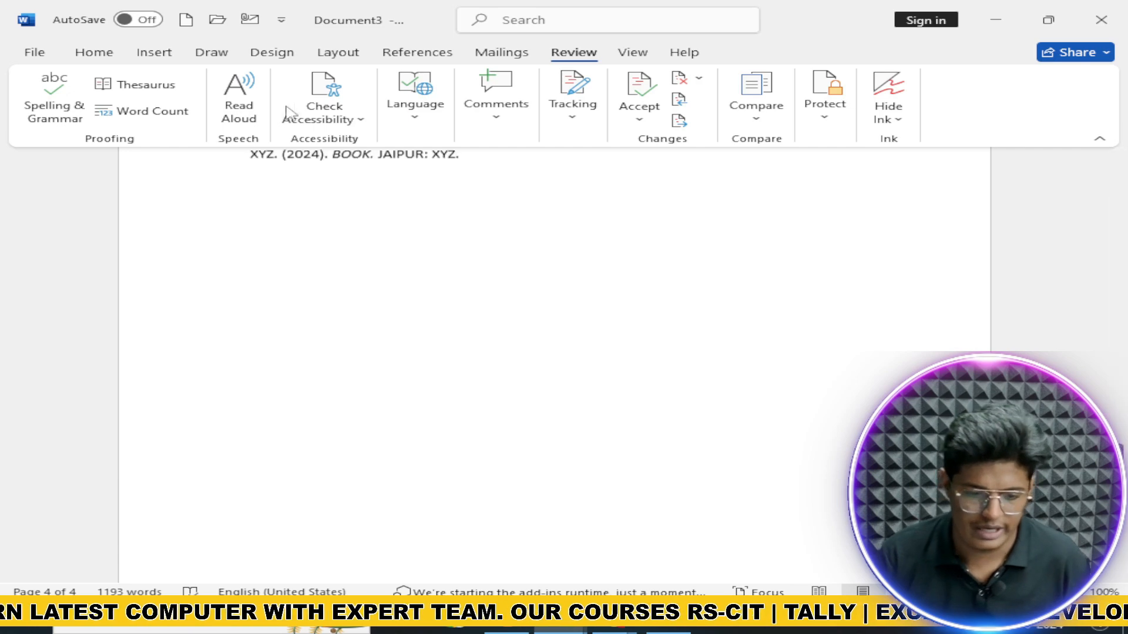
Step: Insert the jet-against-blue-sky photo from the online Airplane category onto the new page
left_click(155, 53)
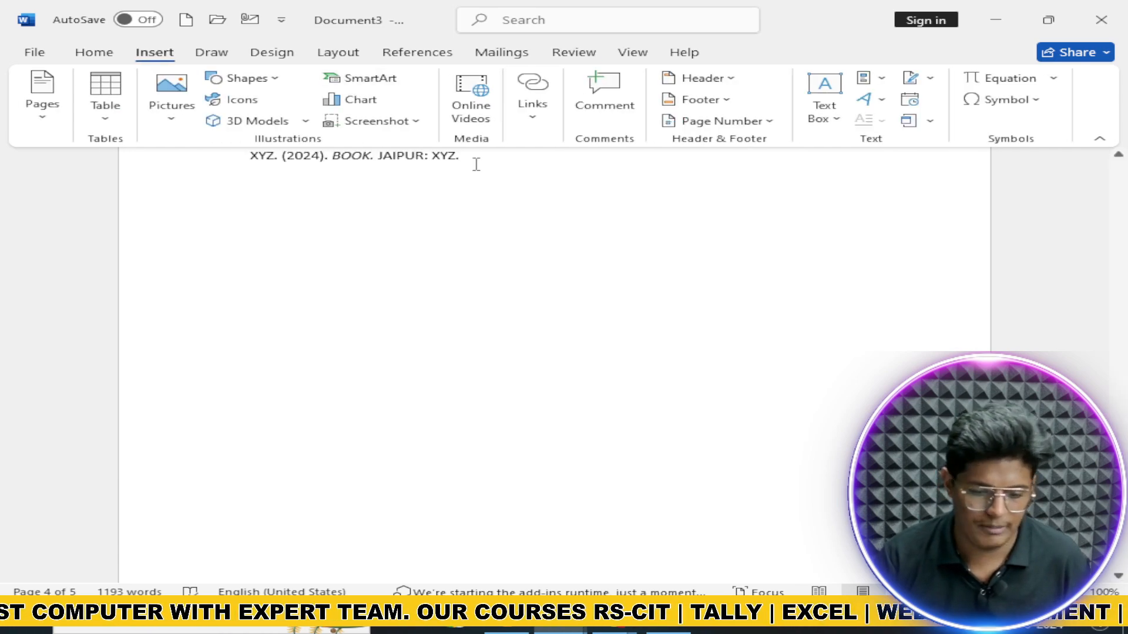
left_click(172, 97)
left_click(305, 214)
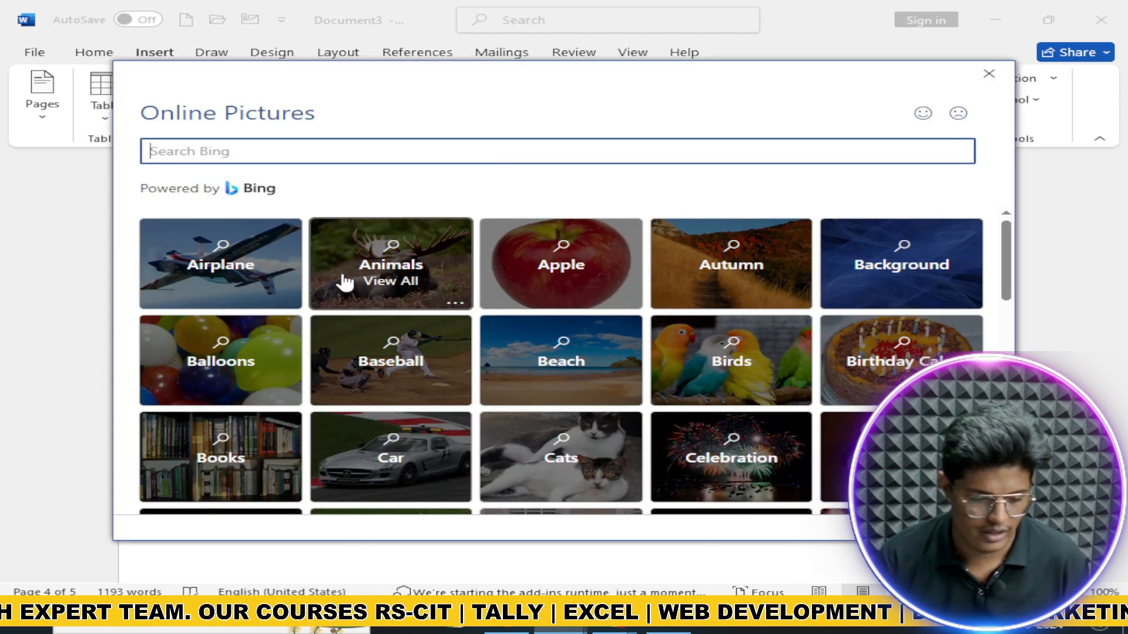
left_click(290, 282)
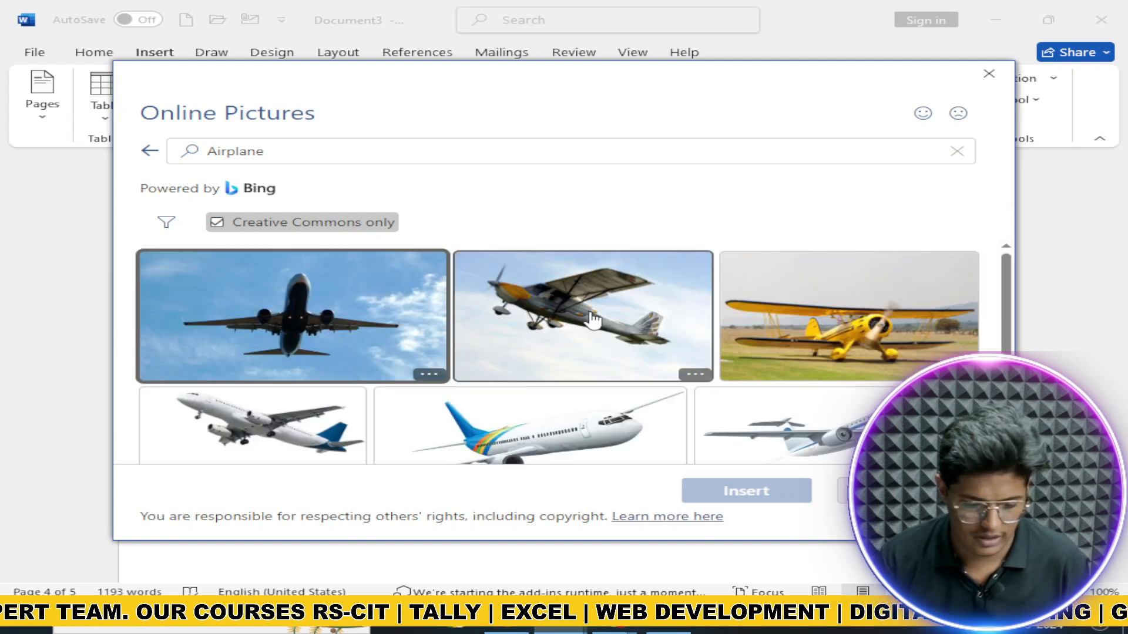
scroll(429, 372, "down", 1)
left_click(353, 334)
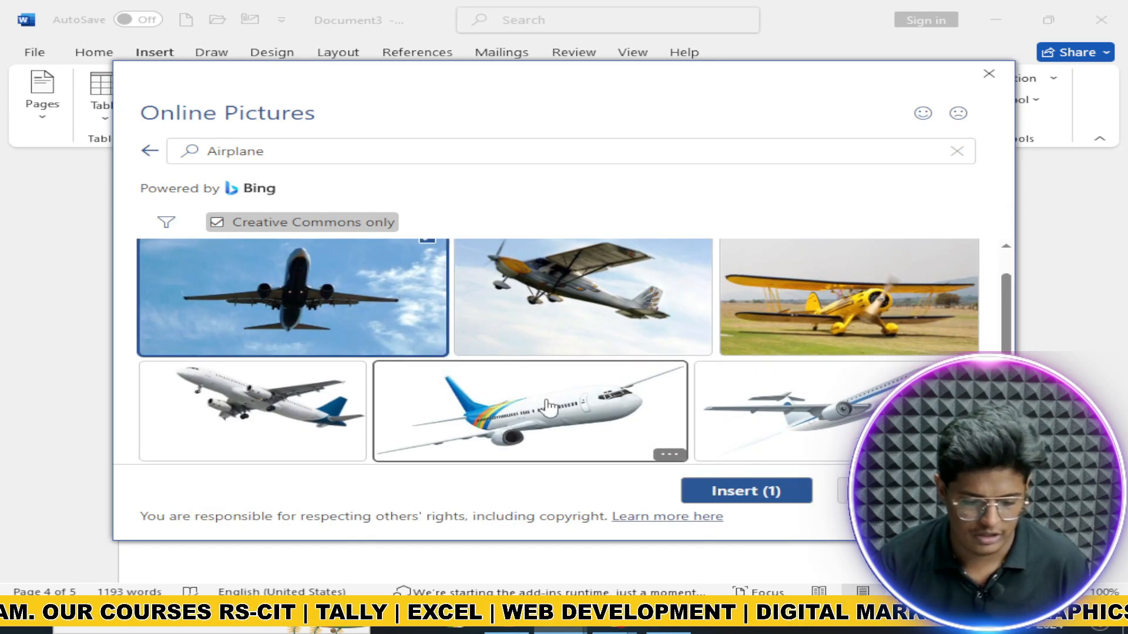
left_click(720, 487)
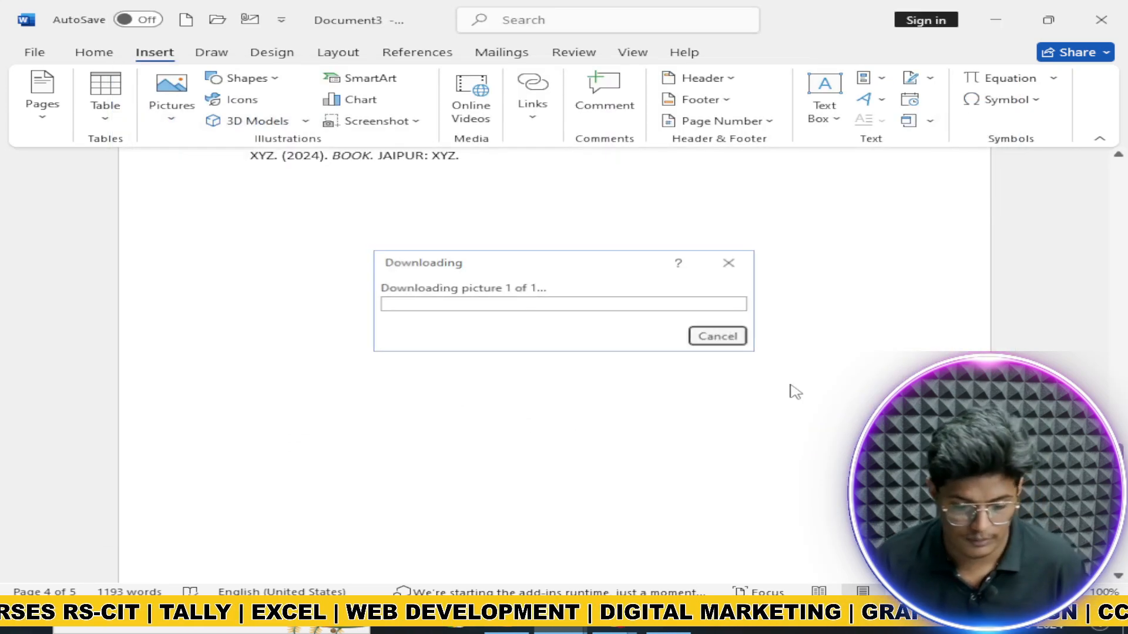
scroll(629, 428, "down", 3)
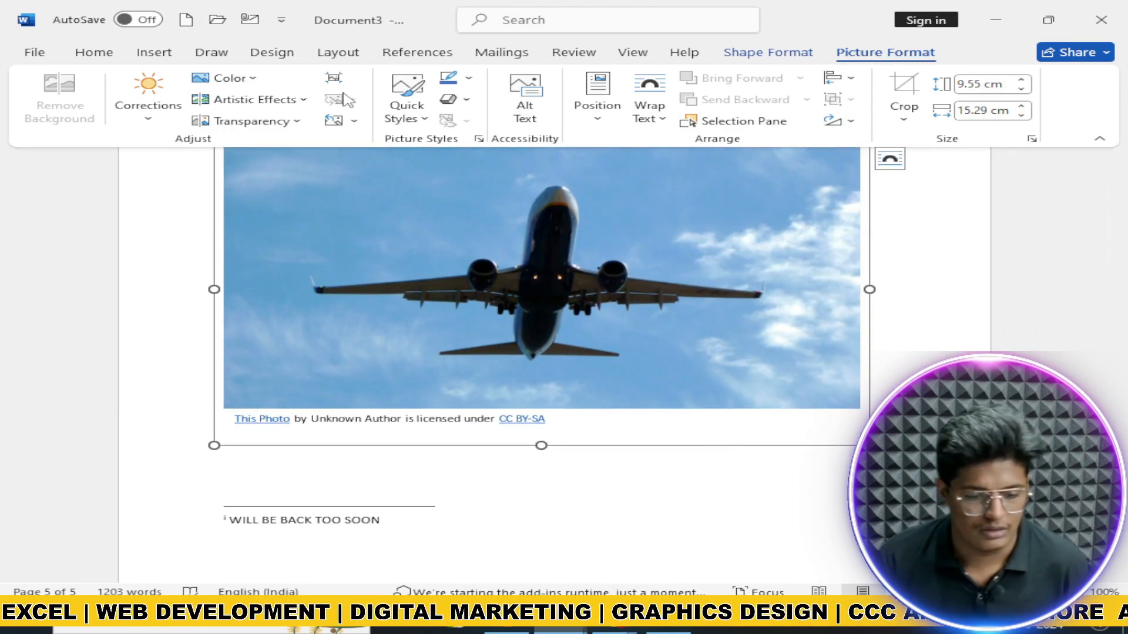
Step: Add a 'Figure 1' caption, label Figure, positioned below the selected airplane picture
left_click(442, 51)
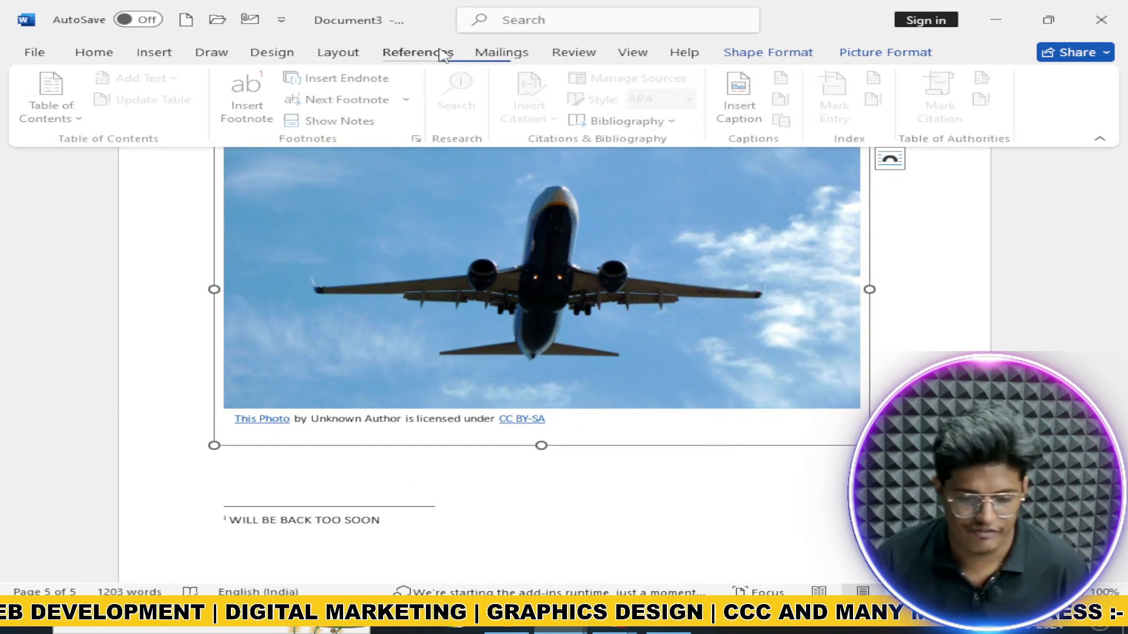
left_click(730, 112)
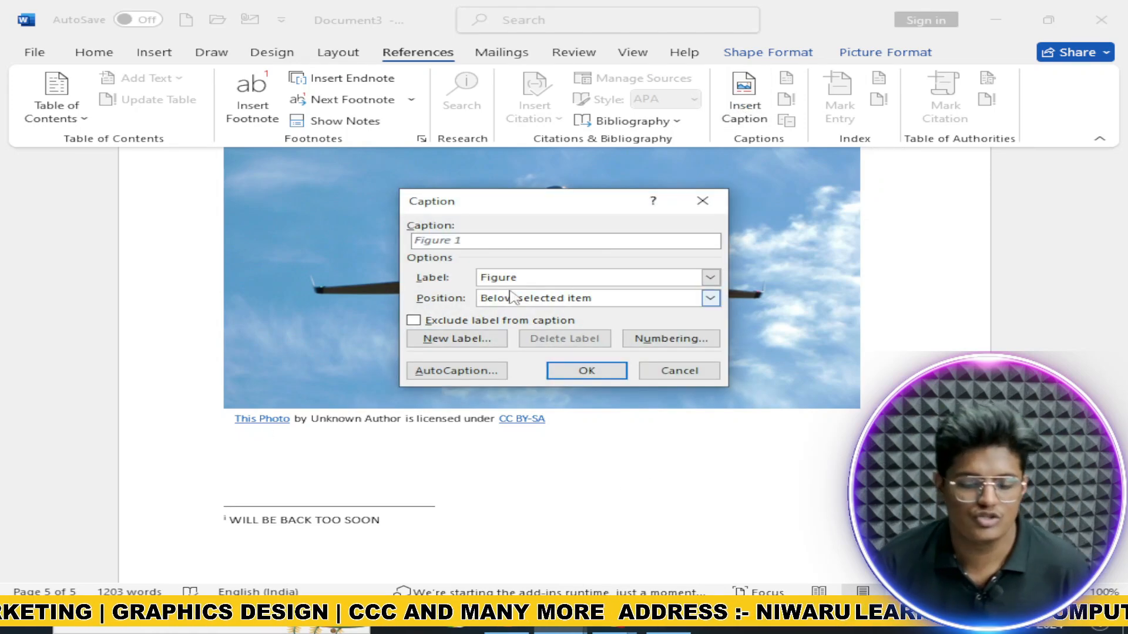
left_click(587, 372)
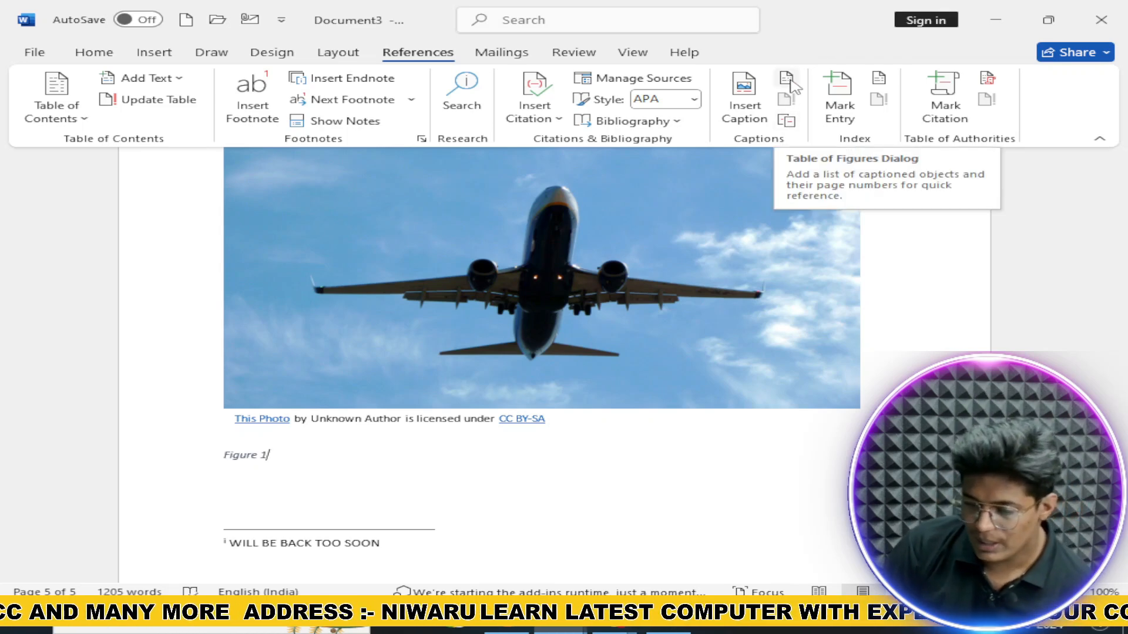
scroll(559, 382, "down", 5)
left_click(241, 344)
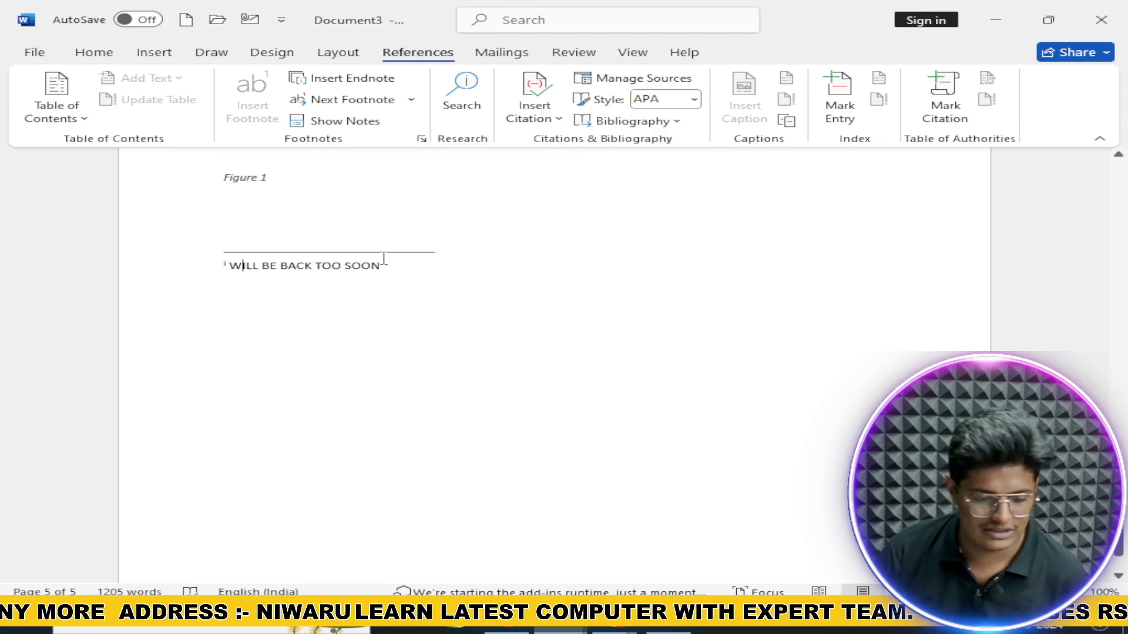
scroll(384, 262, "up", 10)
Step: Insert a default-settings table of figures listing Figure 1 below the Bibliography
left_click(269, 226)
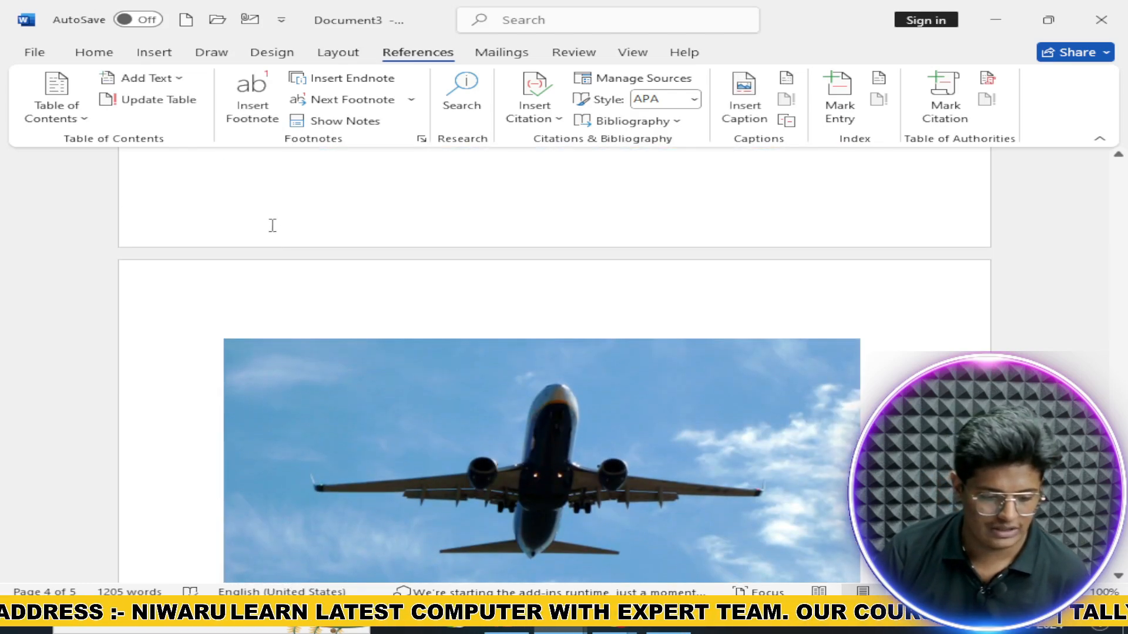
left_click(786, 78)
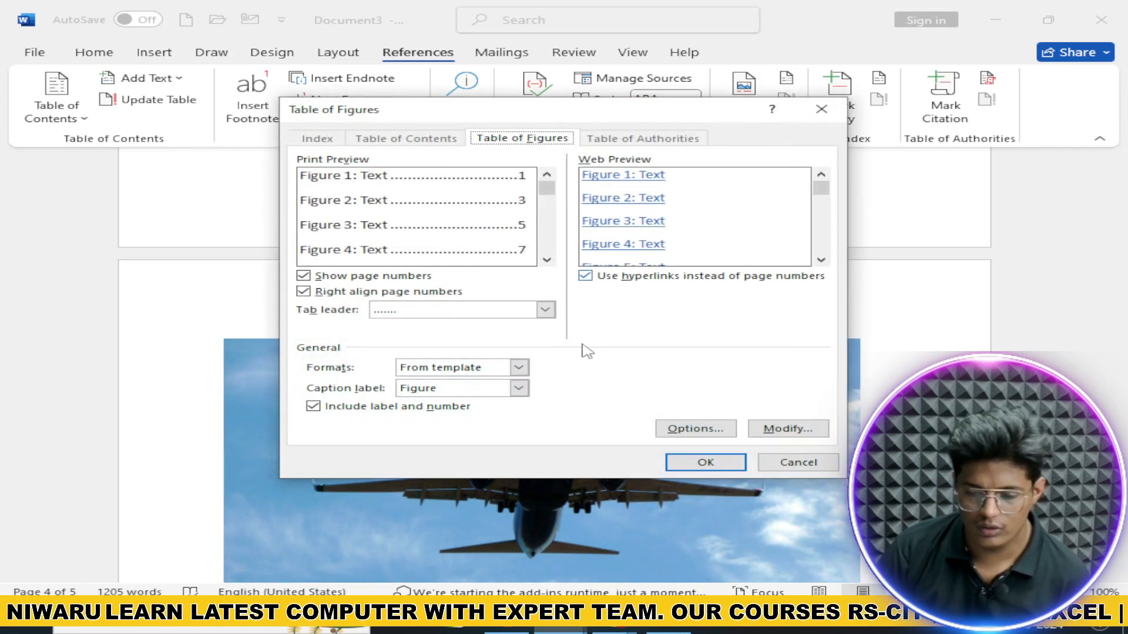
left_click(718, 465)
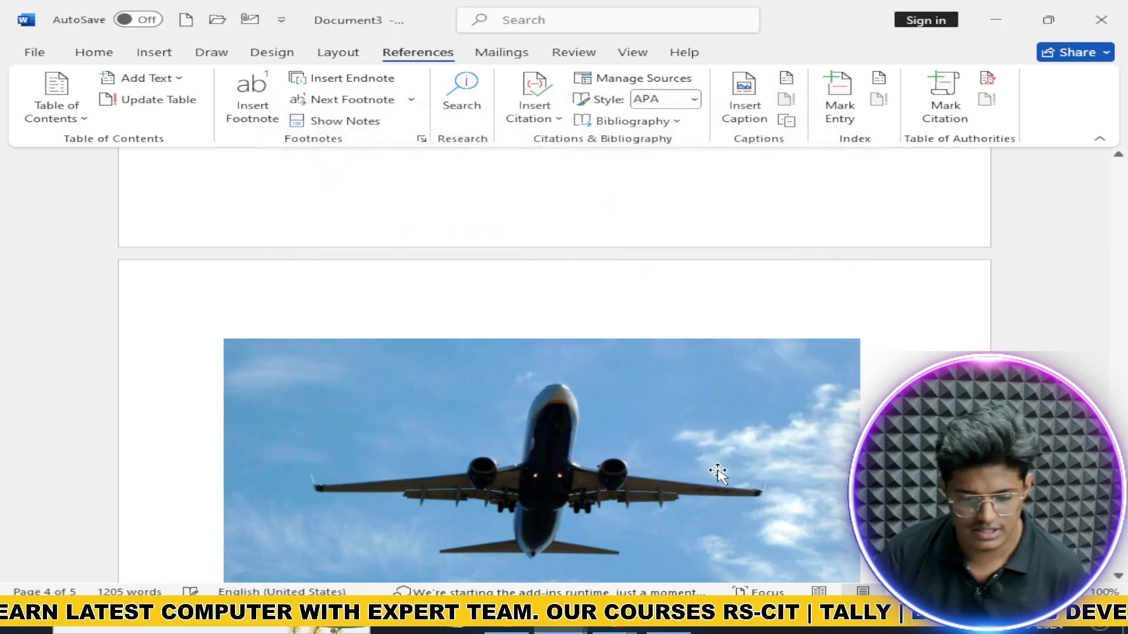
scroll(387, 433, "up", 5)
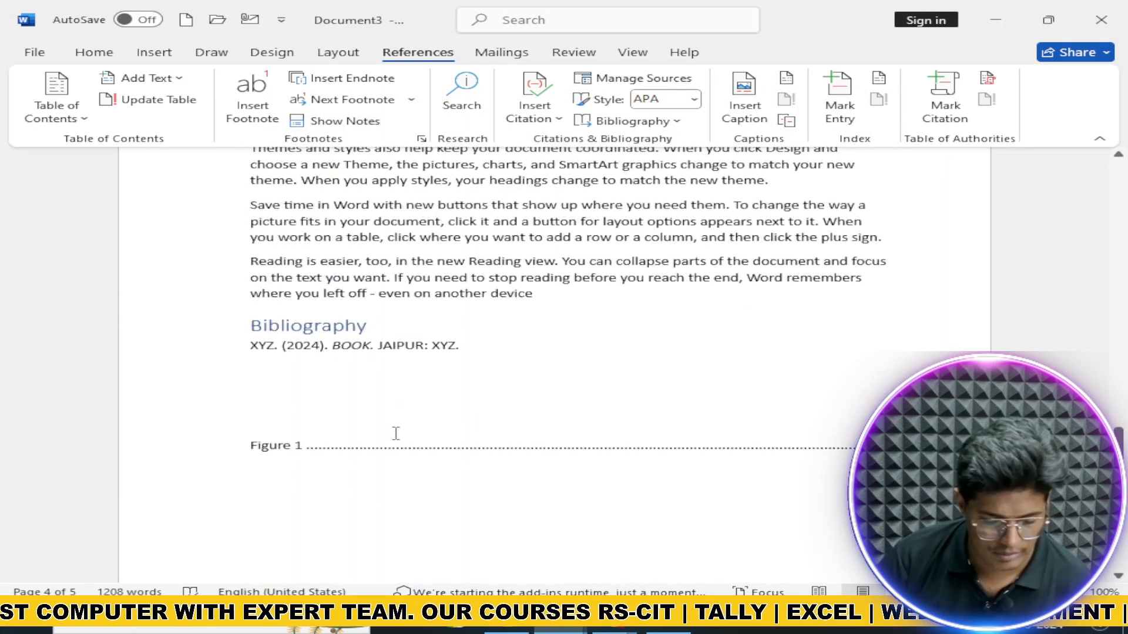
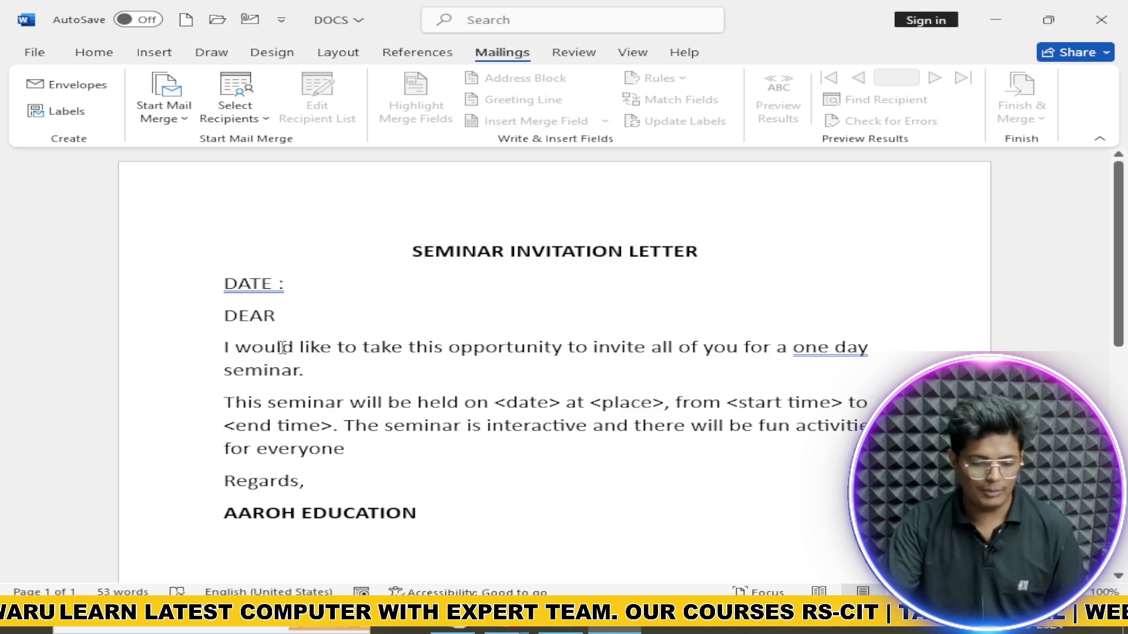
Step: Place the insertion point after DEAR in the seminar invitation letter
left_click(276, 317)
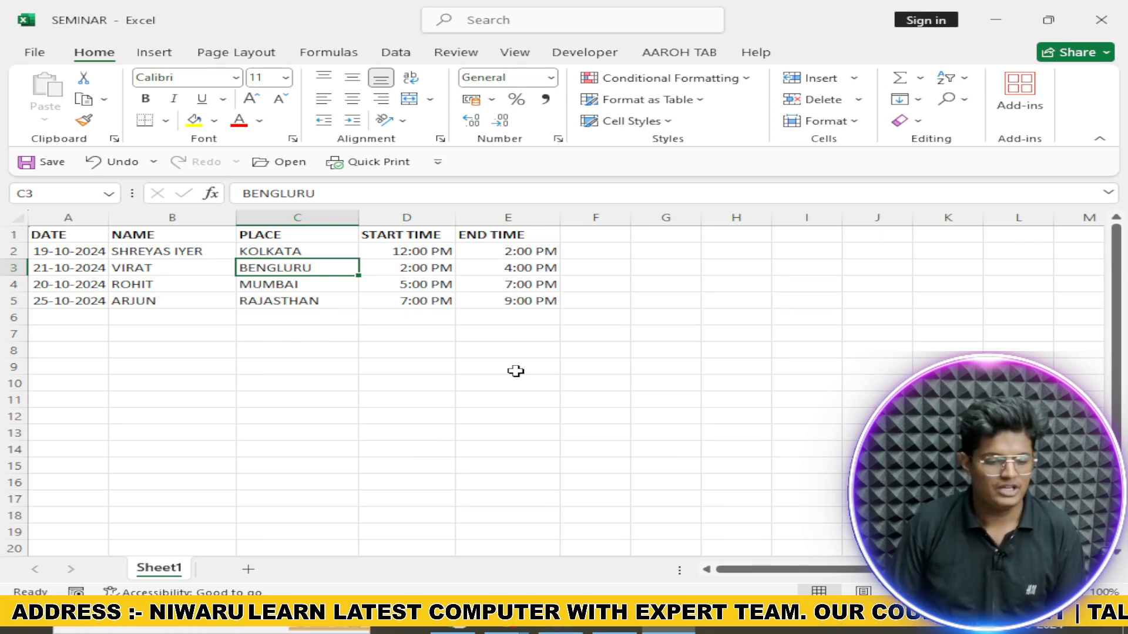
Step: Step through the NAME and PLACE entries in the SEMINAR sheet
key("Left")
key("Up")
key("Down")
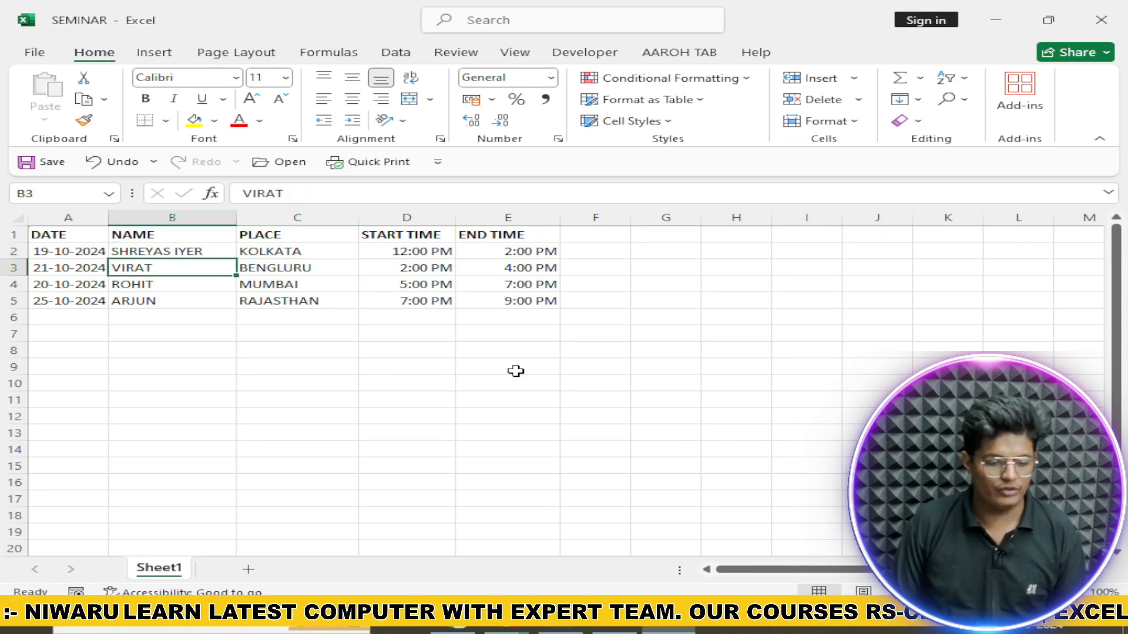
key("Down")
key("Down")
key("Up")
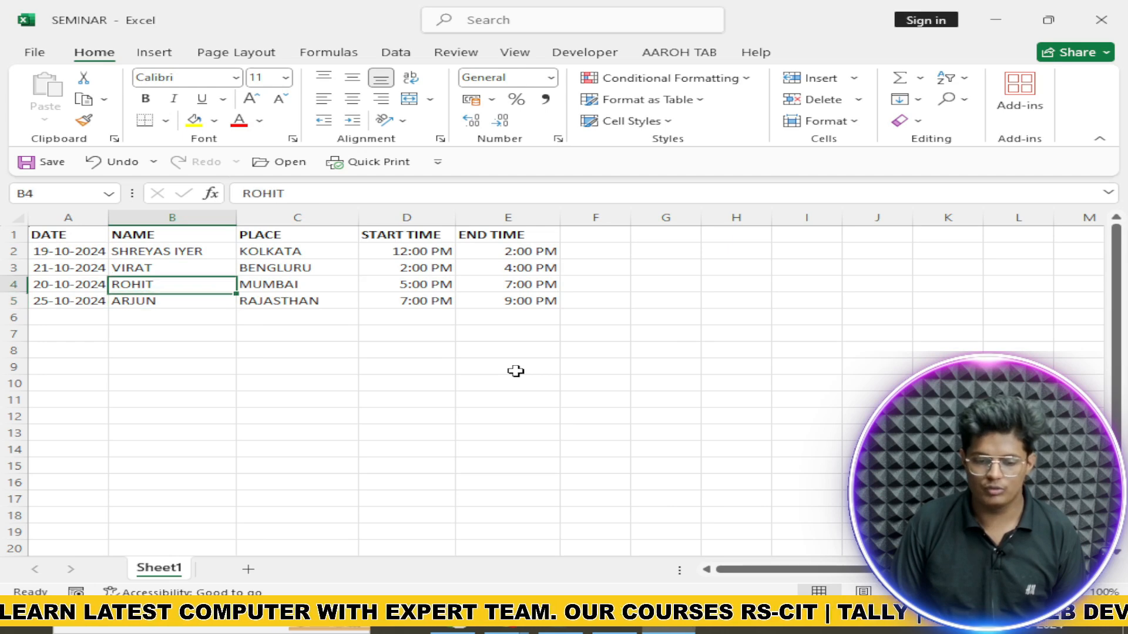
key("Right")
key("Up")
key("Up")
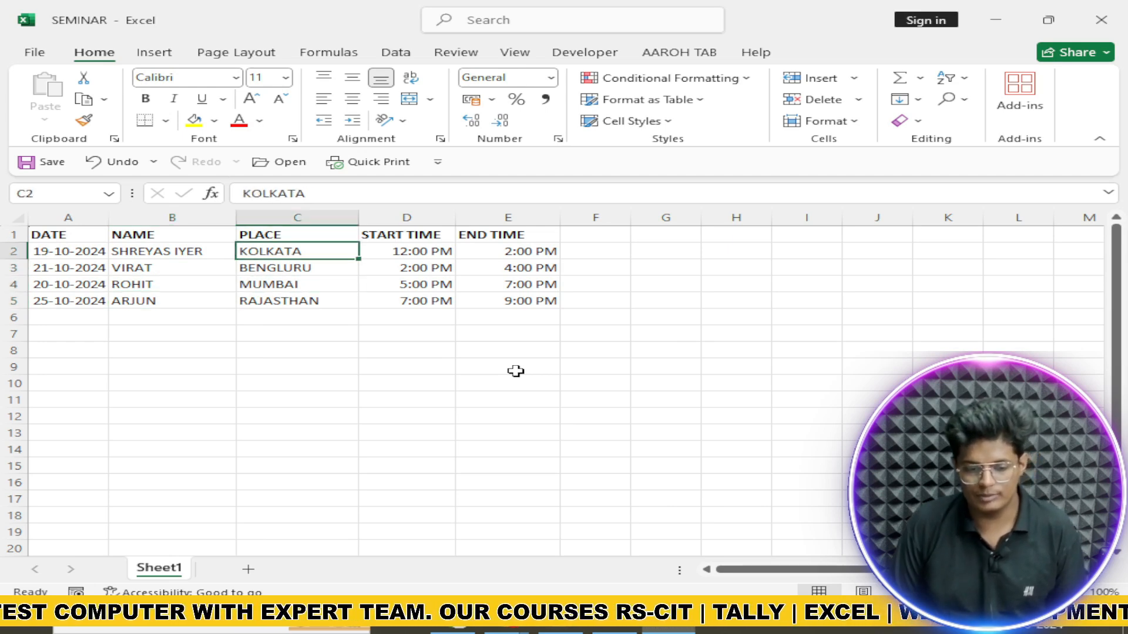
key("Down")
key("Down")
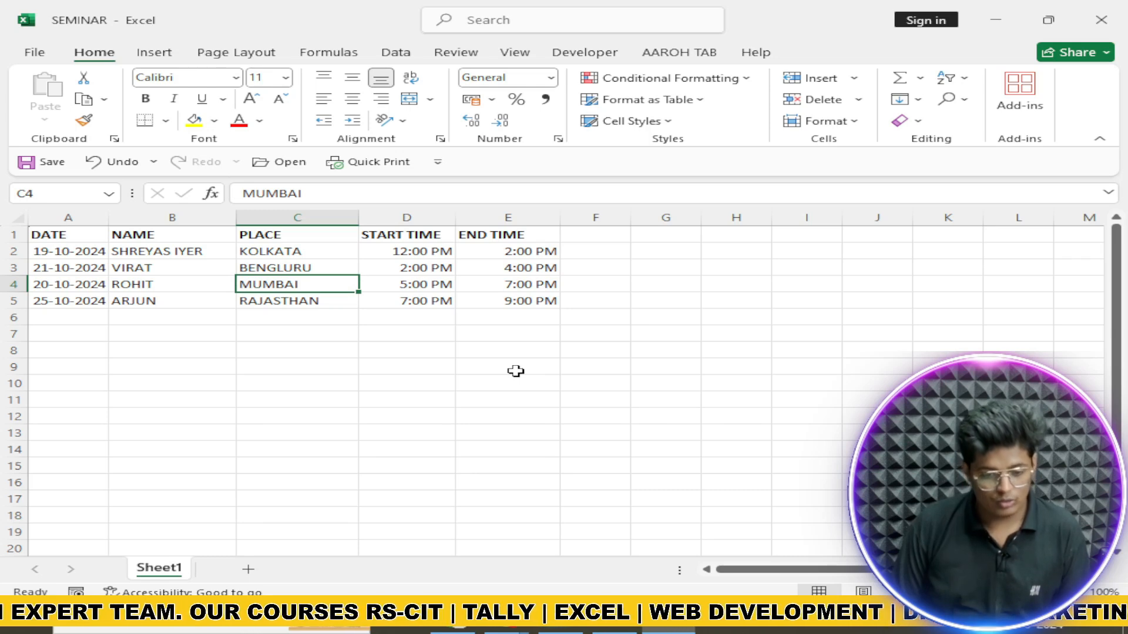
key("Down")
Step: Review the START TIME and END TIME entries, then return to the Word letter
key("Right")
key("Up")
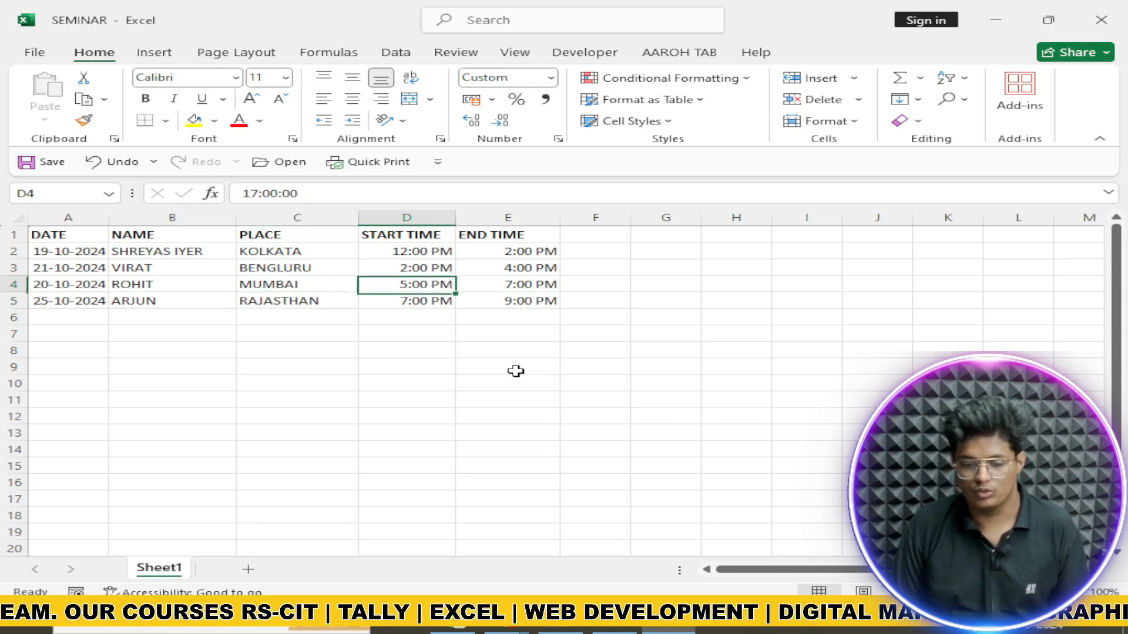
key("Up")
key("Up")
key("Down")
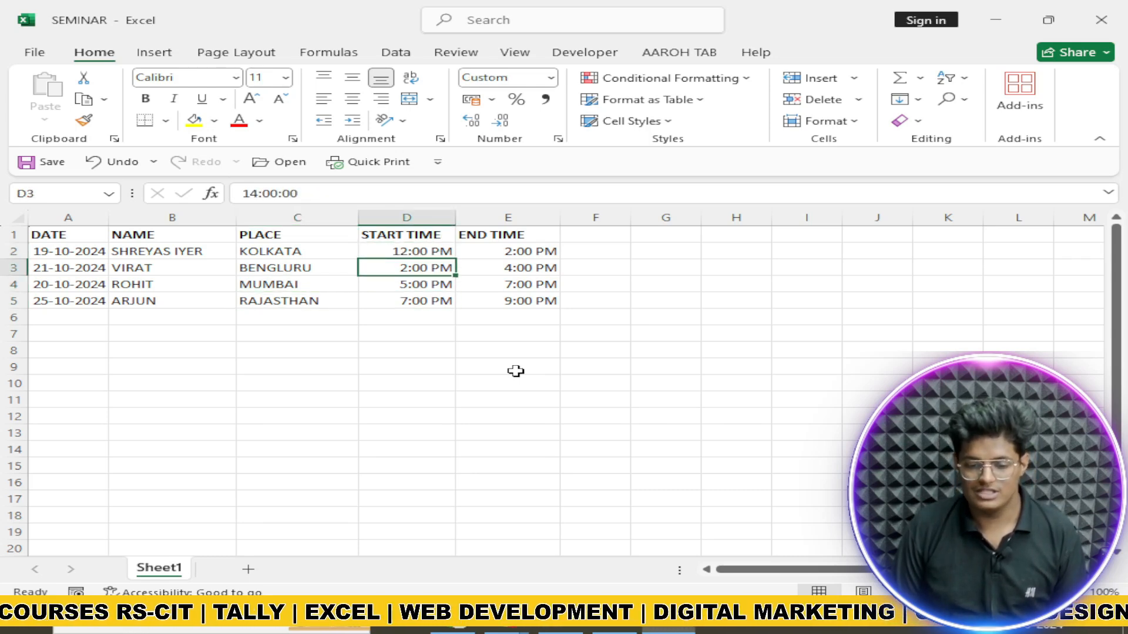
key("Down")
key("Down")
key("Right")
key("Up")
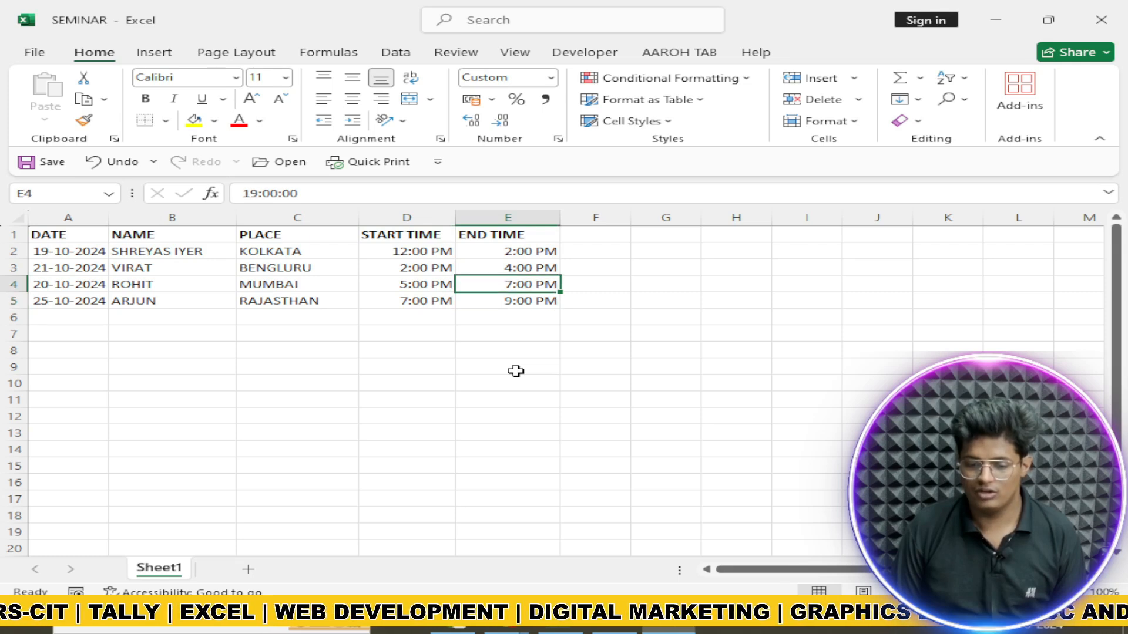
key("Up")
key("Up")
key("Down")
key("Down")
key("Down")
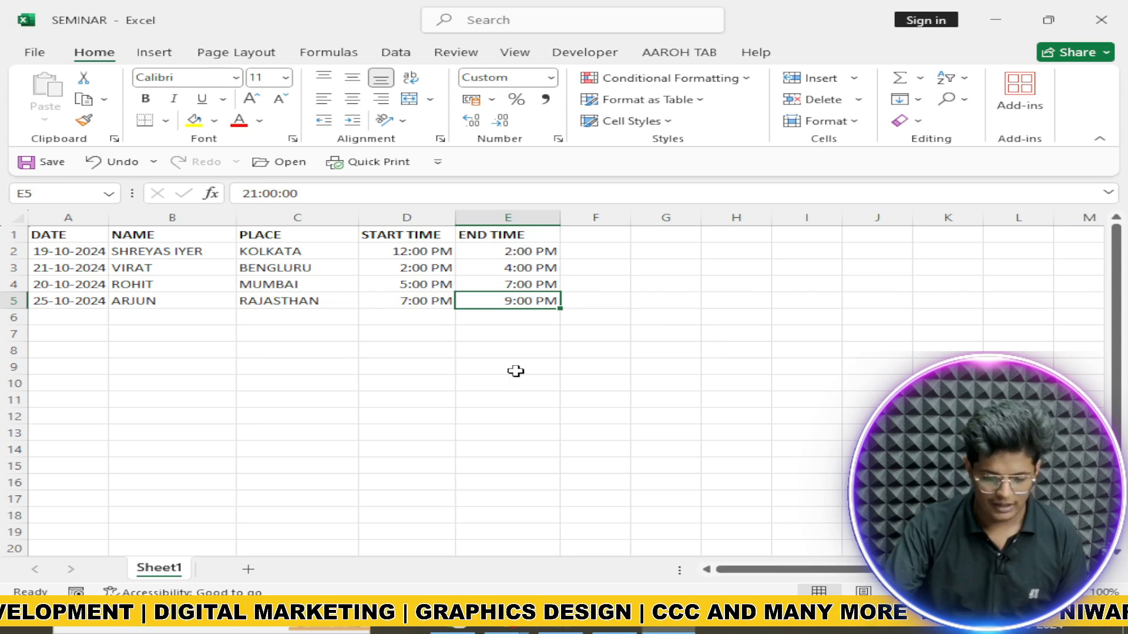
key("alt+Tab")
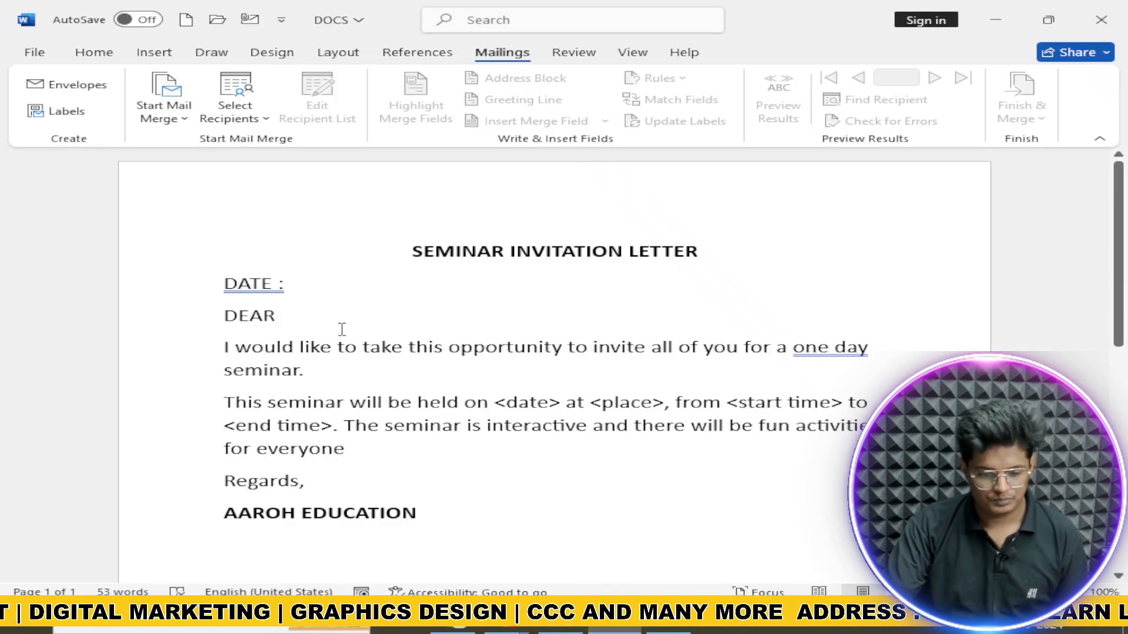
Step: Set the cursor after DATE : and choose the Desktop SEMINAR workbook as an existing recipient list
left_click(297, 284)
left_click(233, 110)
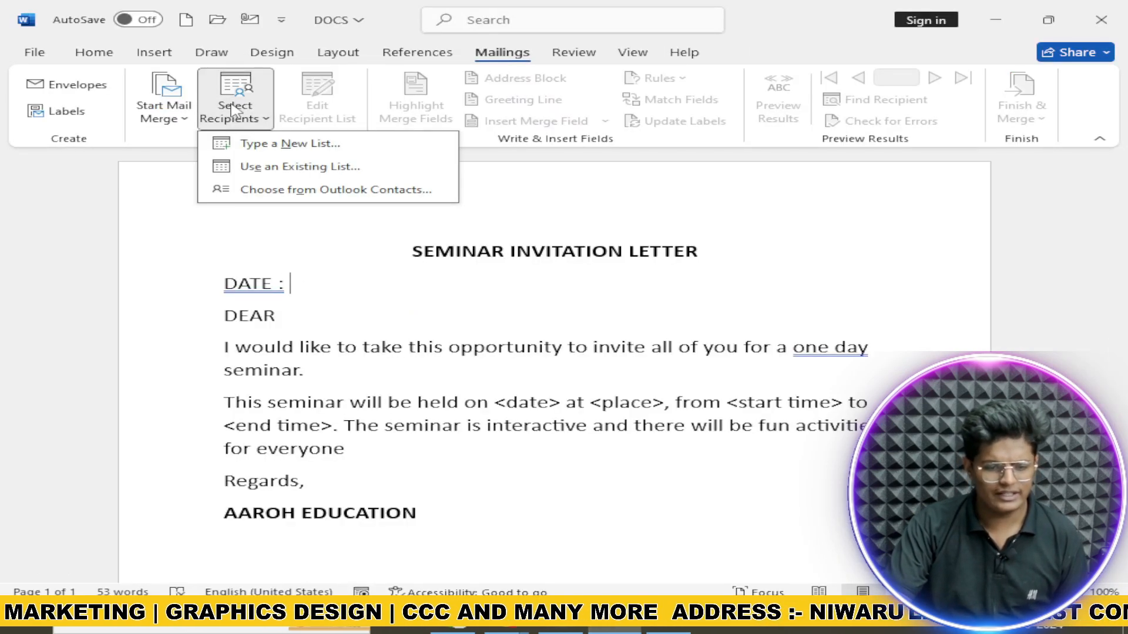
left_click(276, 167)
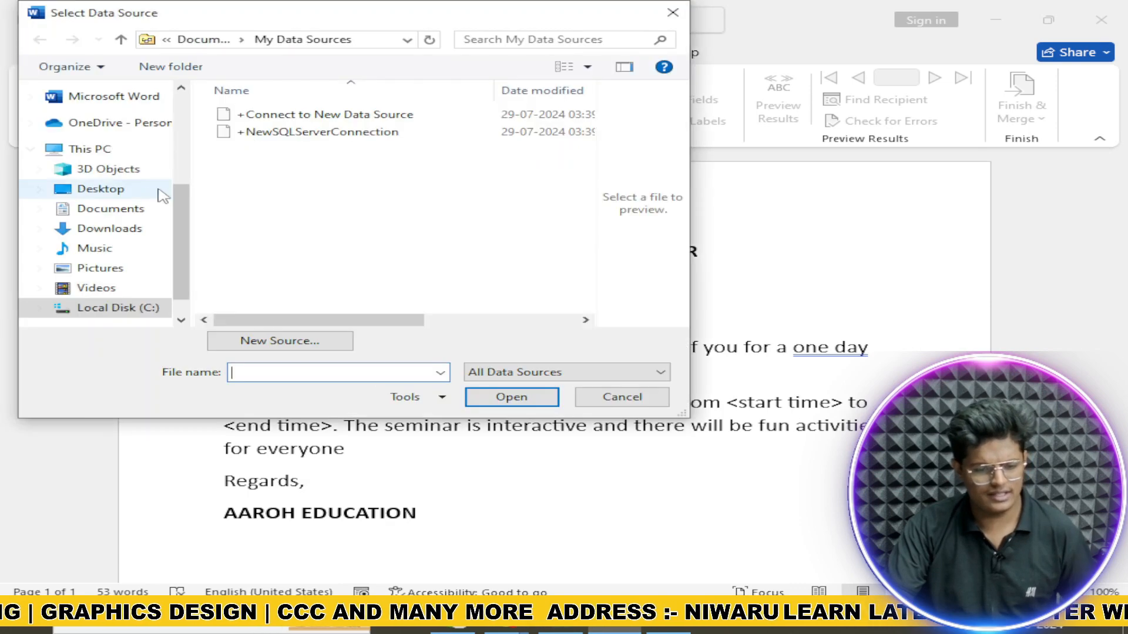
left_click(124, 193)
left_click(279, 253)
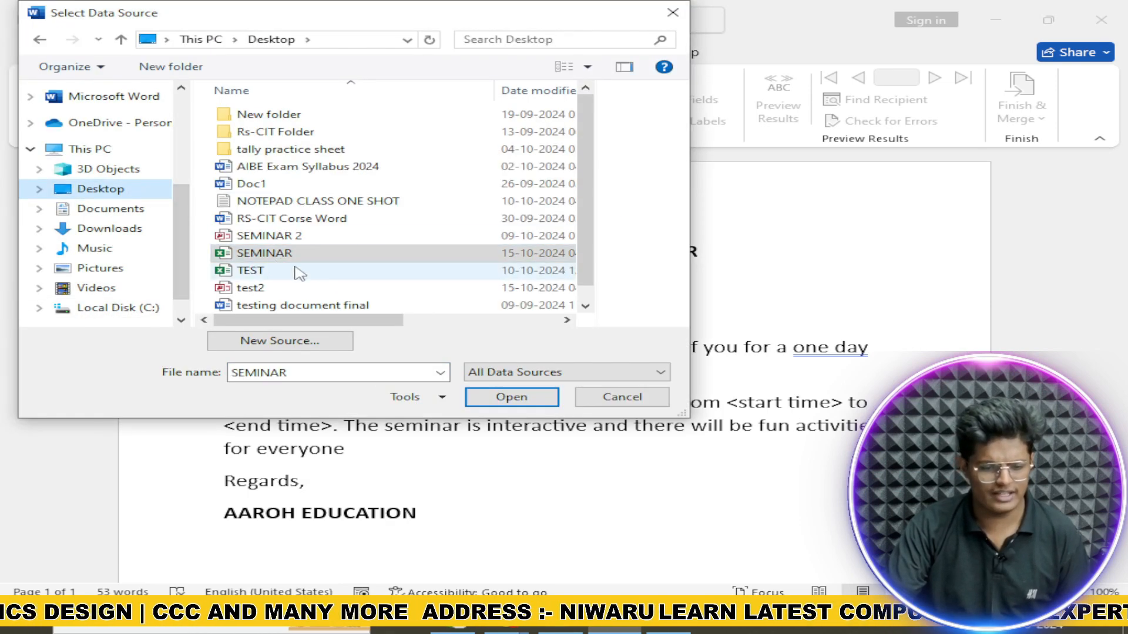
left_click(511, 397)
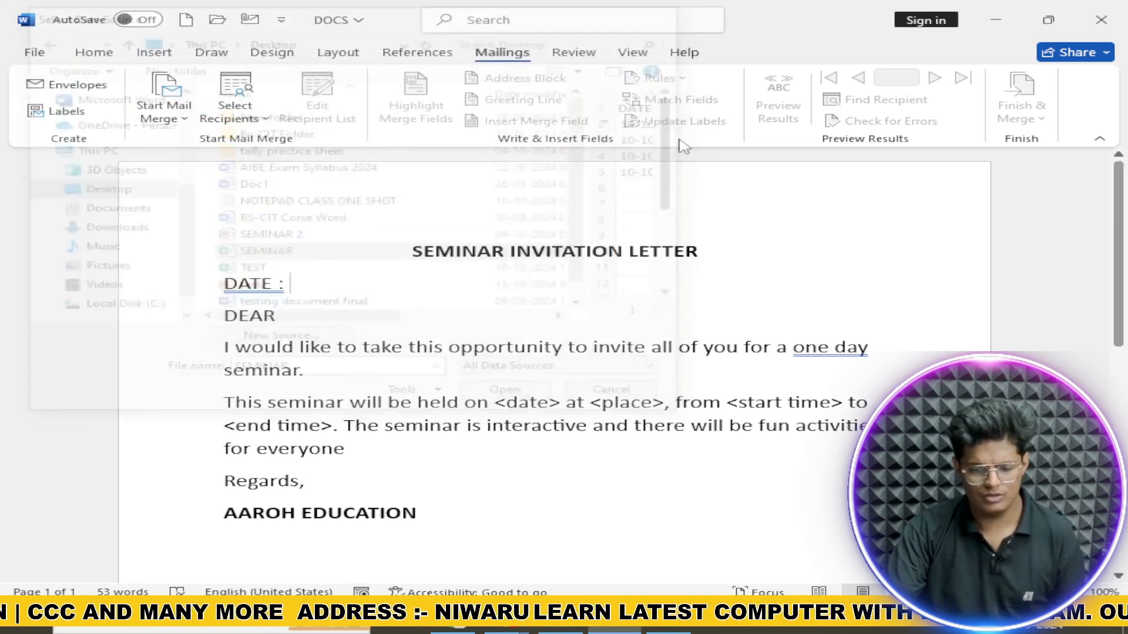
left_click(674, 626)
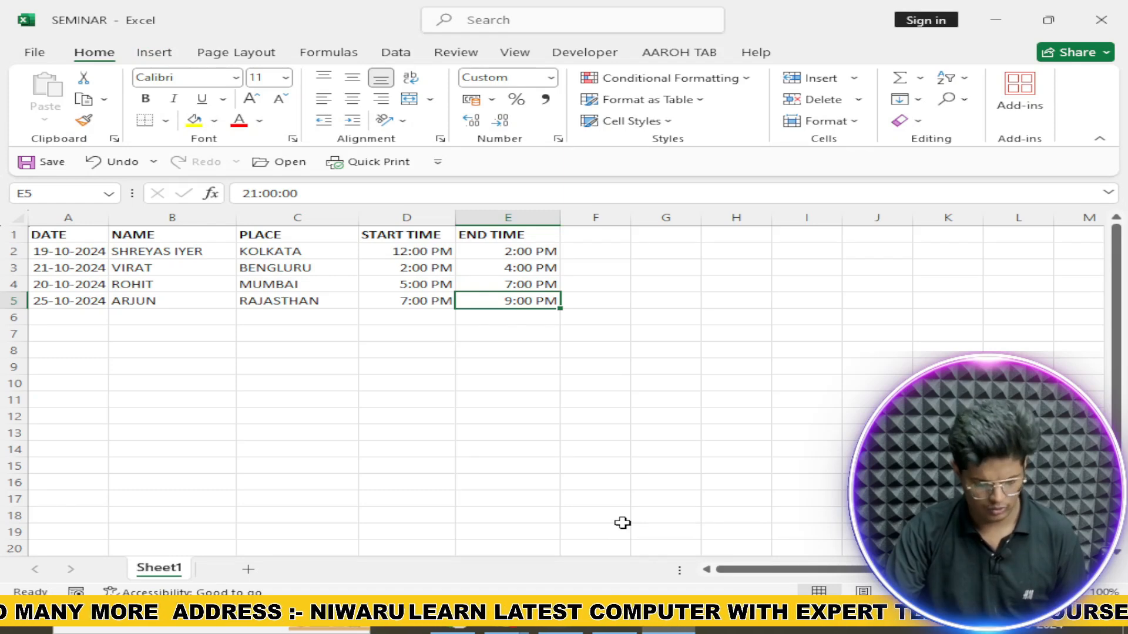
left_click(613, 626)
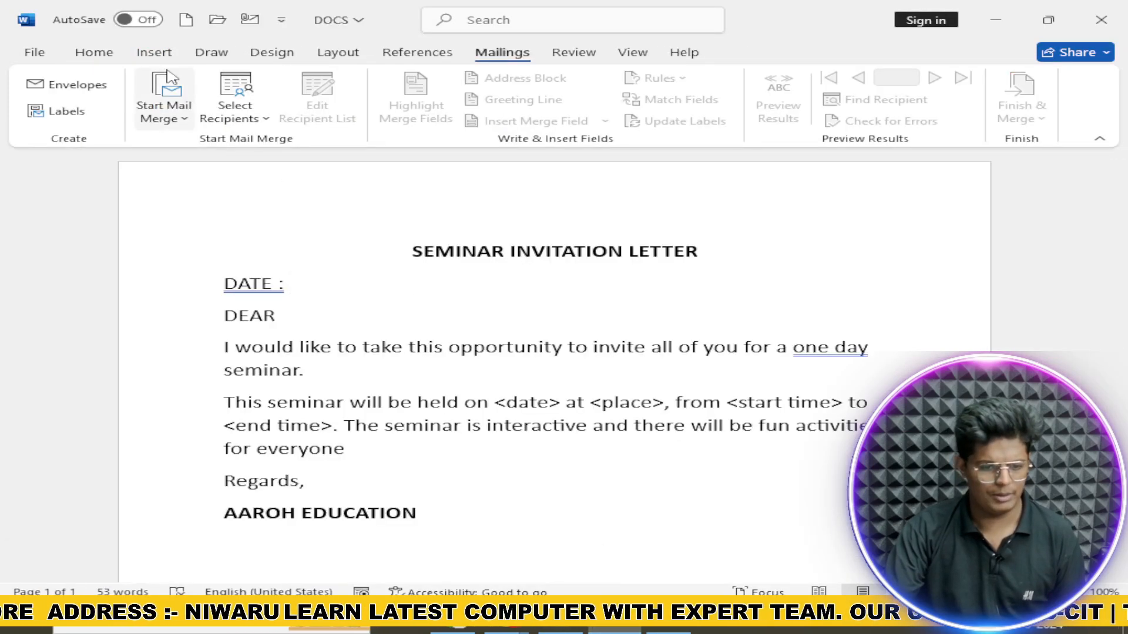
Step: Reselect the Desktop SEMINAR workbook as the recipient list and accept Sheet1$
left_click(237, 91)
left_click(276, 171)
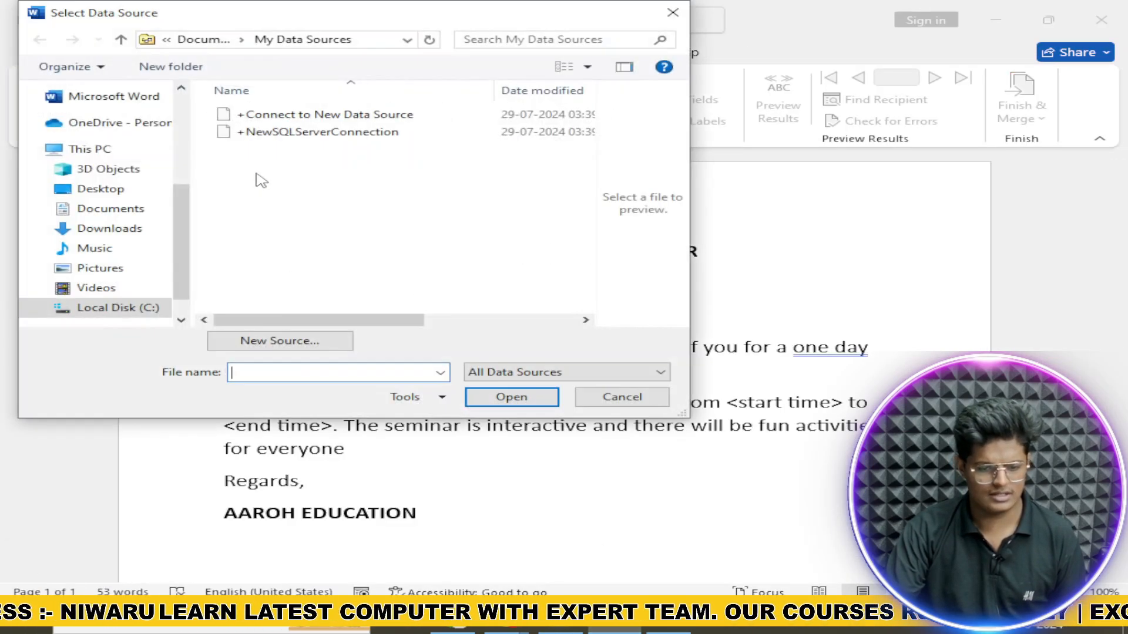
left_click(100, 189)
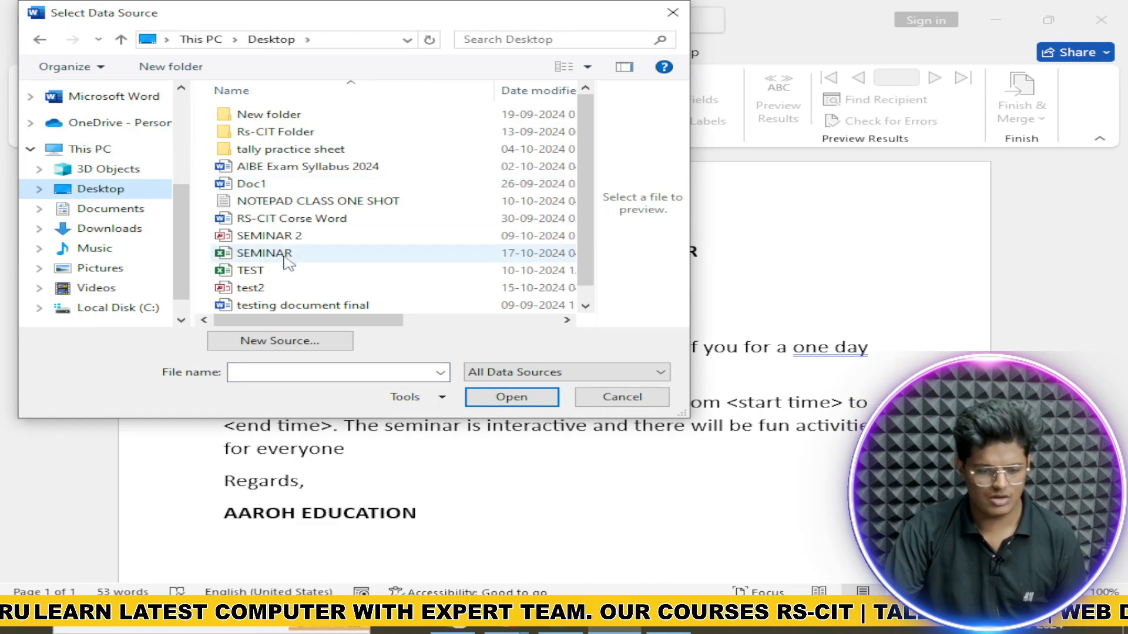
left_click(287, 256)
left_click(480, 388)
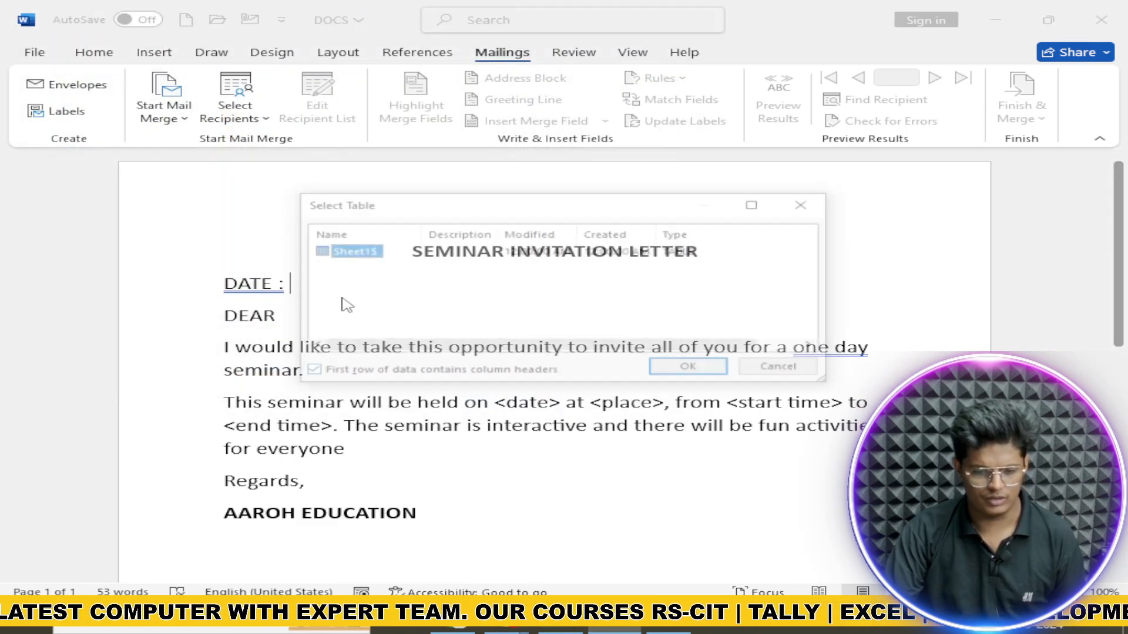
left_click(692, 369)
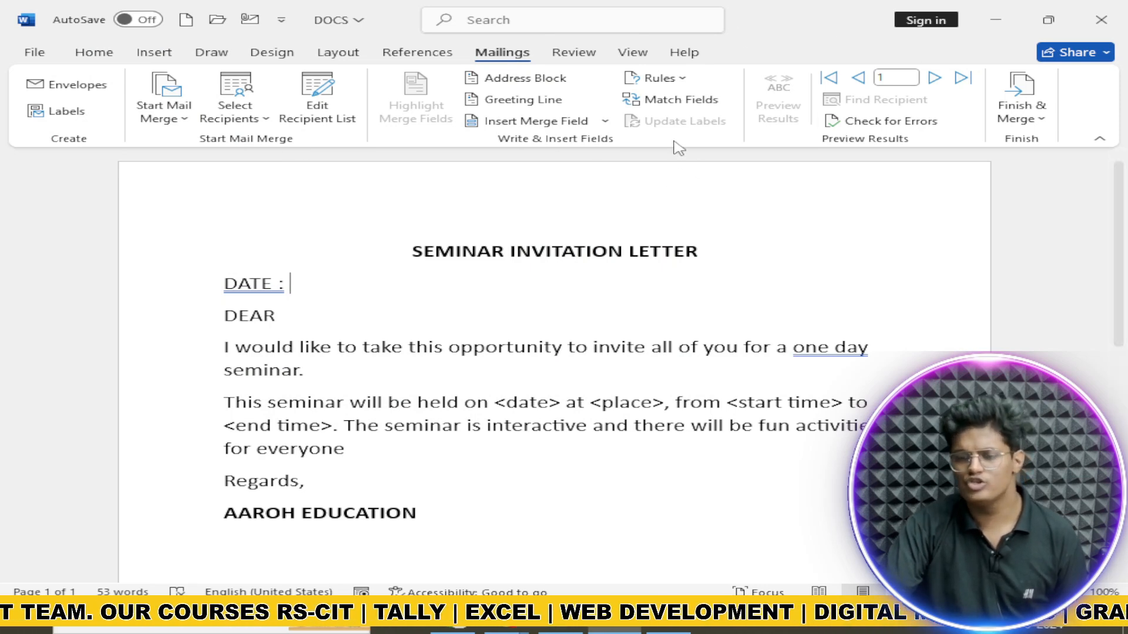
Step: Insert the DATE merge field after DATE : and the NAME field after DEAR
left_click(605, 121)
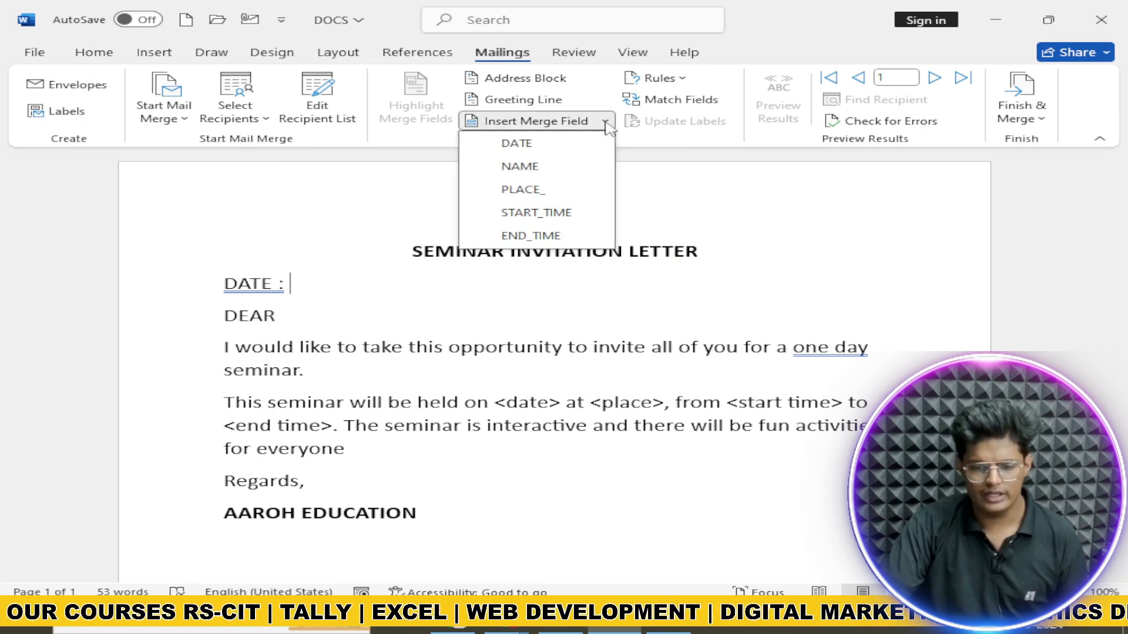
left_click(576, 146)
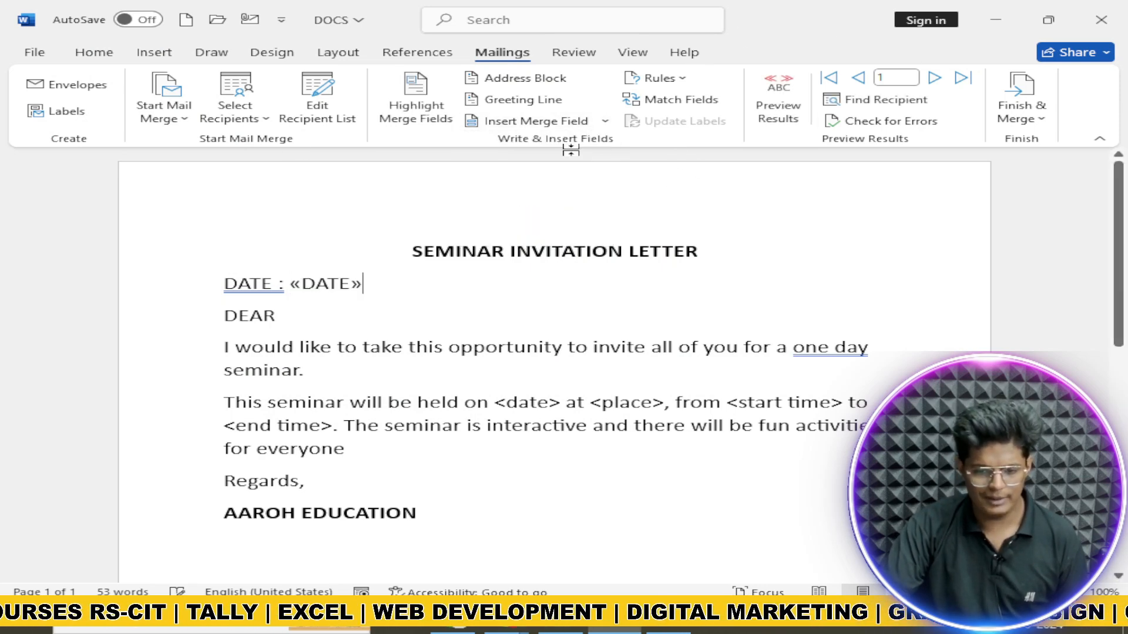
left_click(307, 317)
left_click(605, 121)
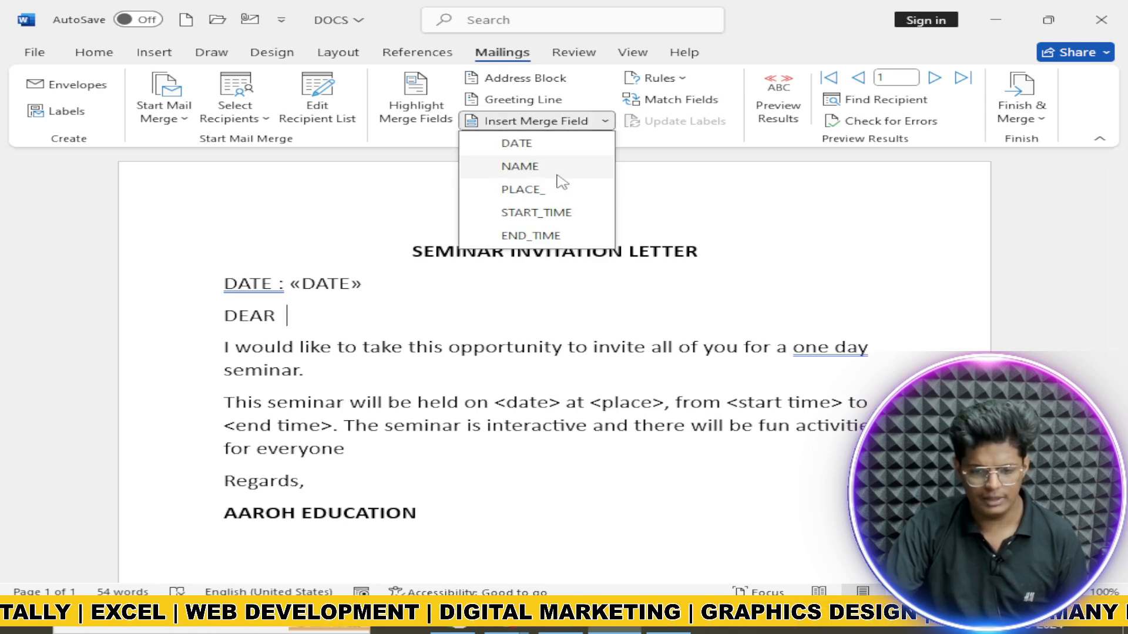
left_click(553, 170)
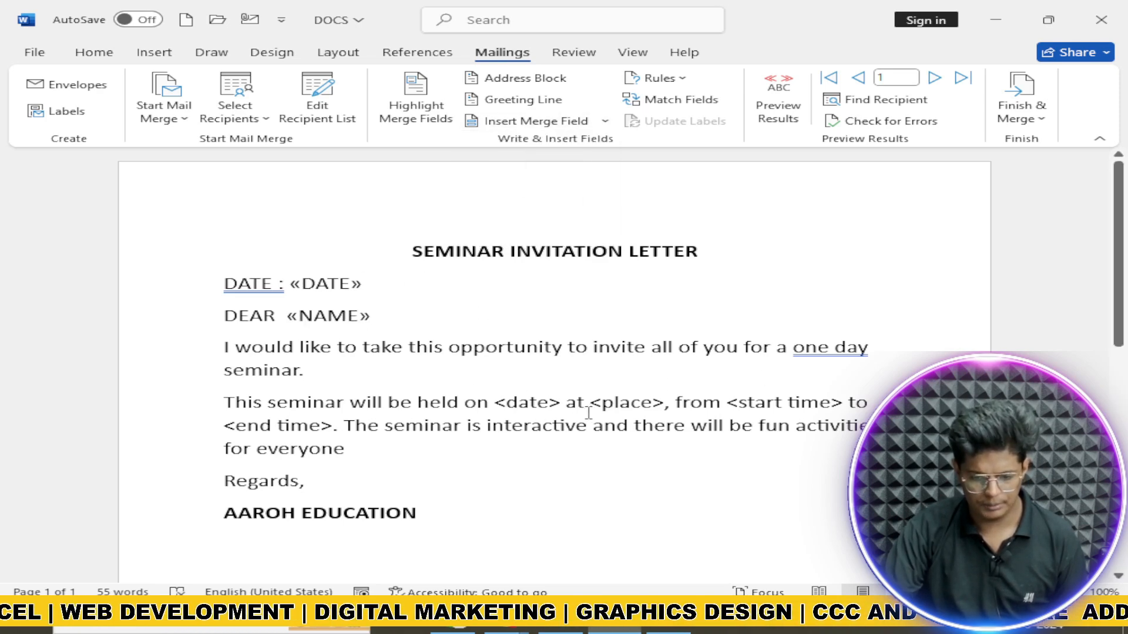
Step: Replace the <date> and <place> placeholders with the DATE and PLACE_ merge fields
left_click(562, 404)
key("BackSpace")
key("BackSpace")
key("BackSpace")
key("BackSpace")
key("BackSpace")
key("BackSpace")
key("BackSpace")
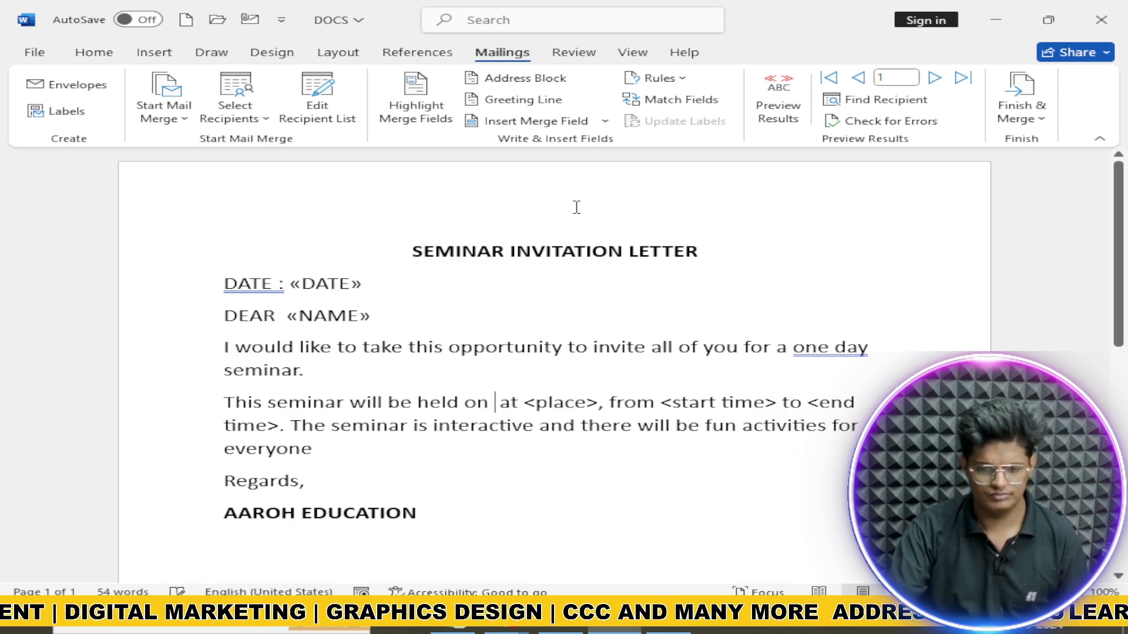
left_click(605, 121)
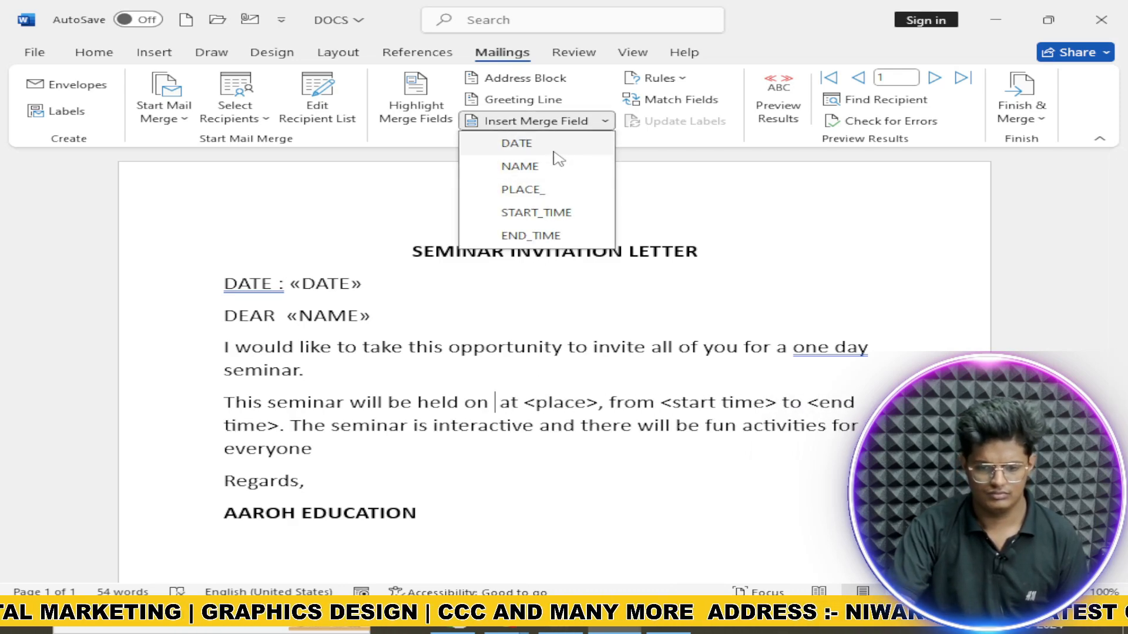
left_click(553, 146)
left_click_drag(670, 403, 597, 403)
left_click(605, 121)
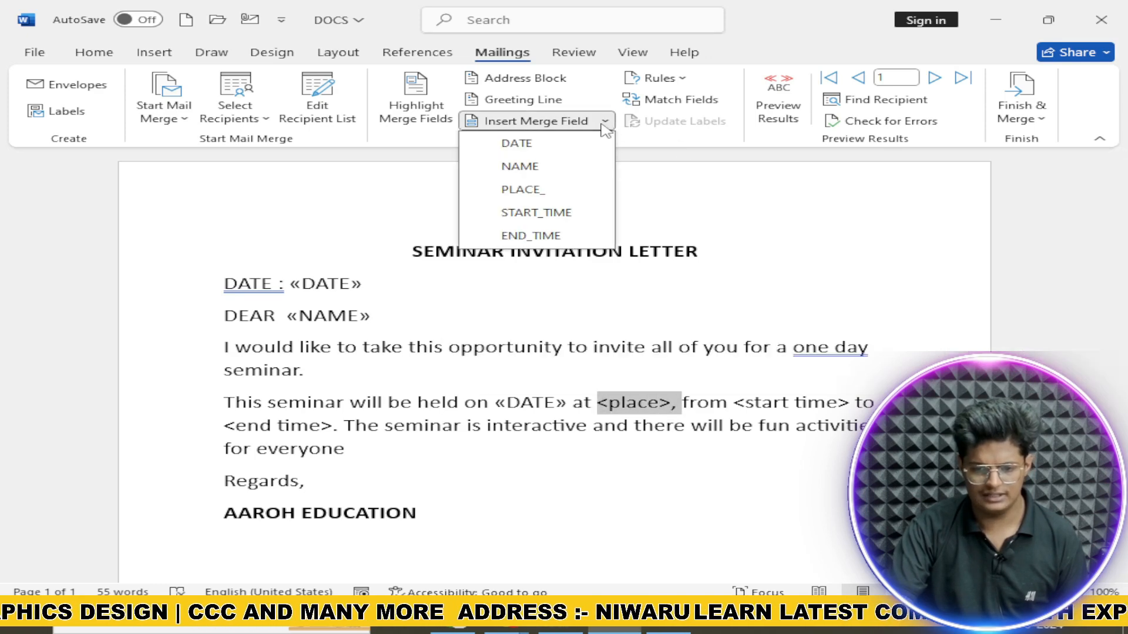
left_click(545, 191)
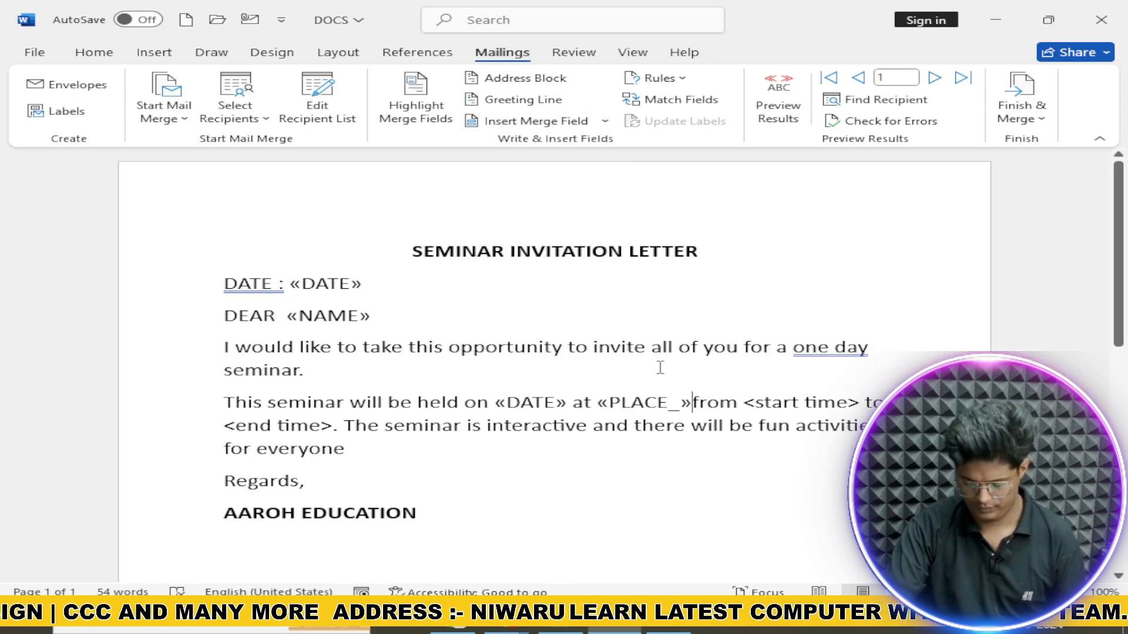
type(",v")
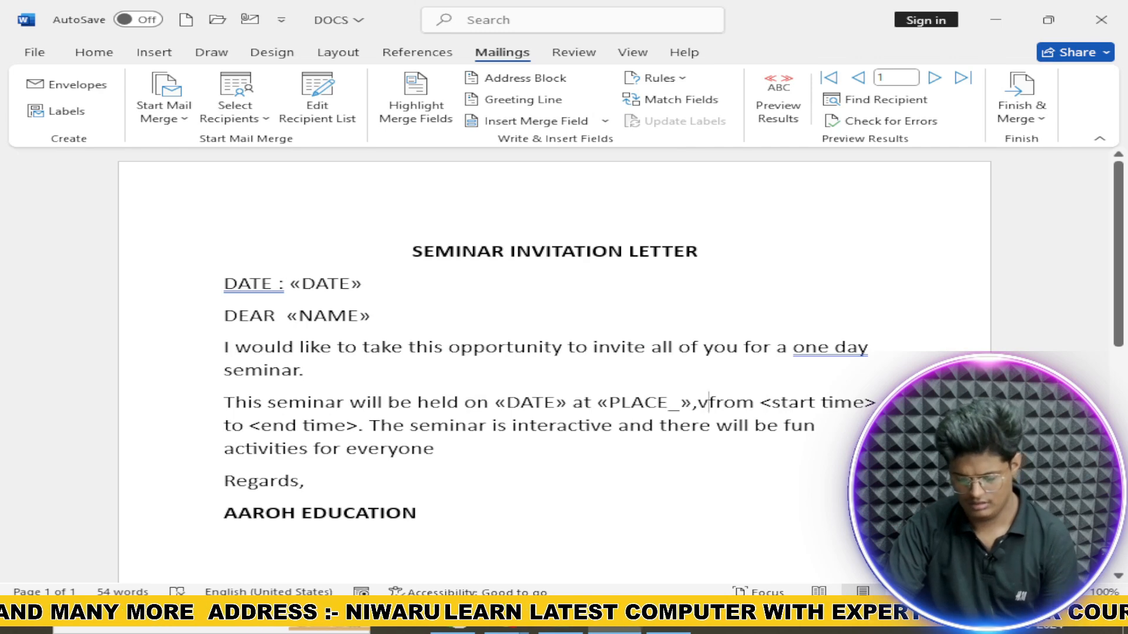
key("BackSpace")
Step: Replace the time placeholders with START_TIME and END_TIME fields, adding a closing period
left_click_drag(755, 404, 874, 401)
left_click(605, 121)
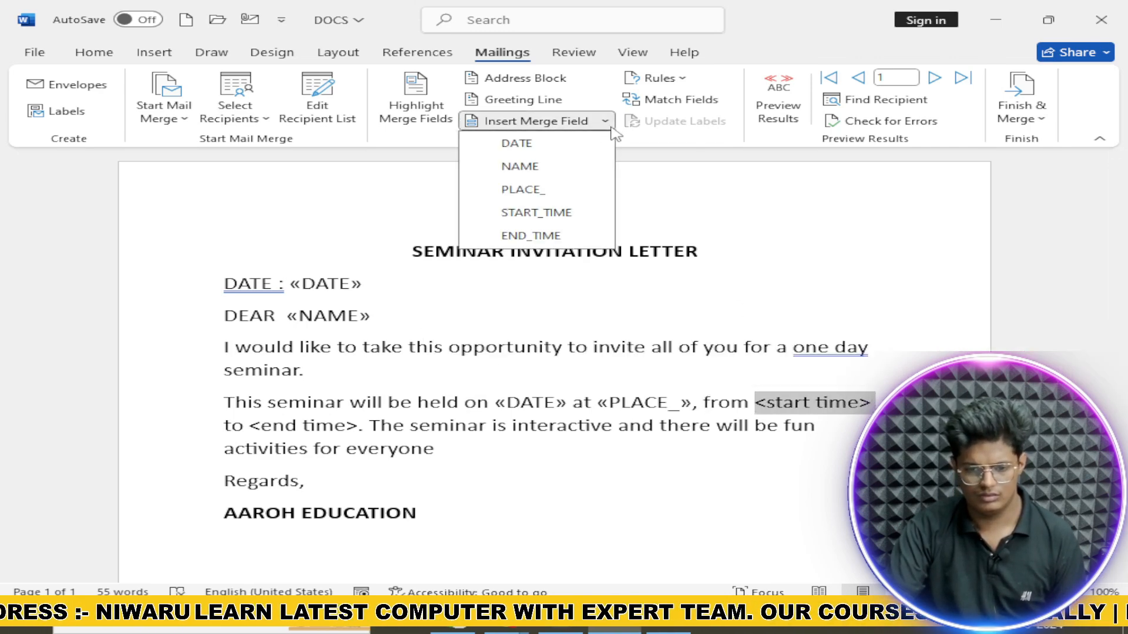
left_click(559, 215)
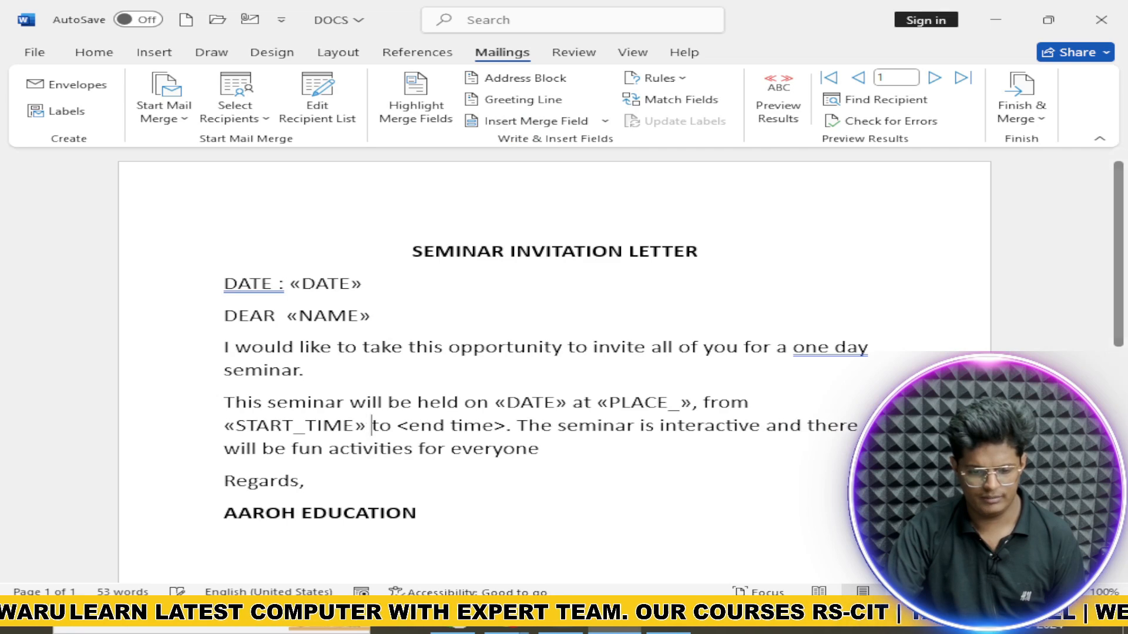
left_click_drag(398, 426, 515, 425)
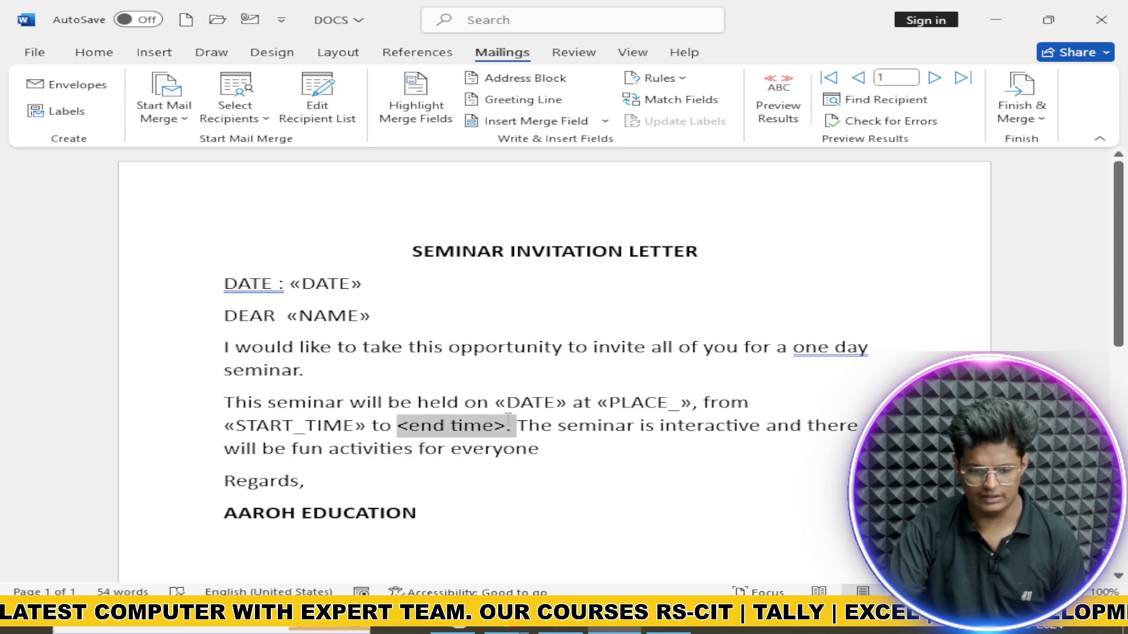
left_click(605, 121)
left_click(590, 234)
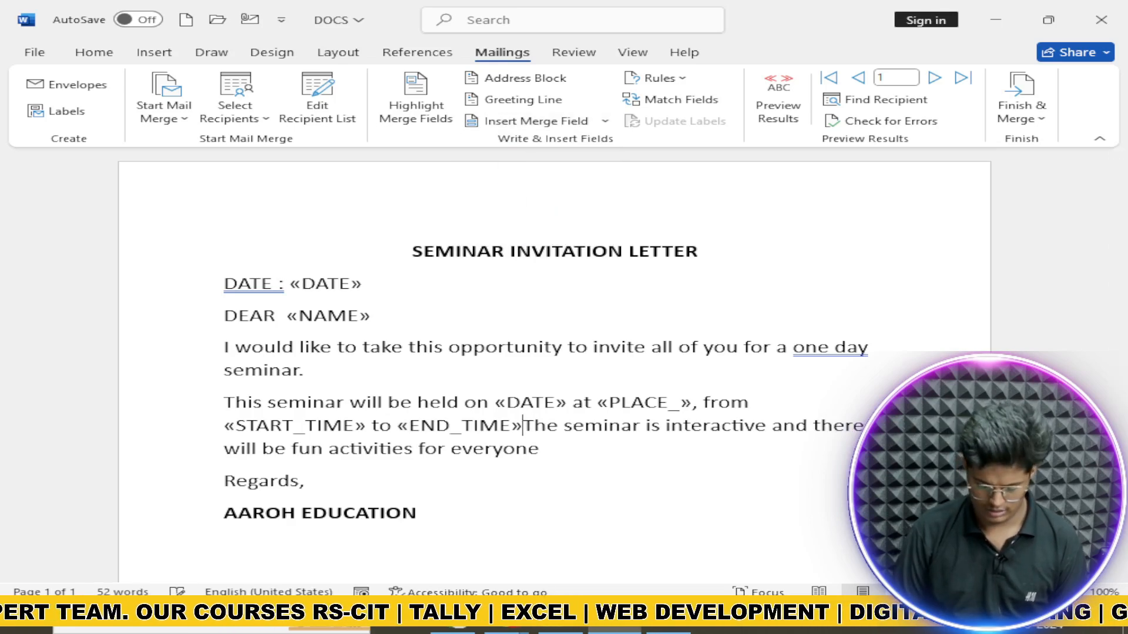
type(".")
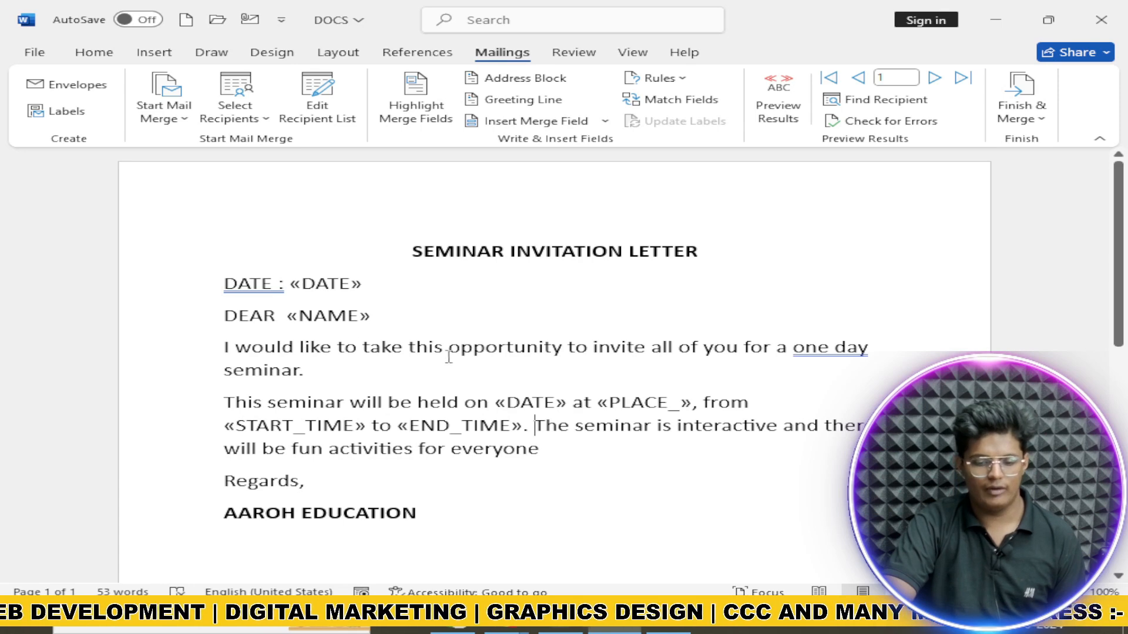
Step: Preview the merged letter and advance to record 4 (10/25/2024, RAJASTHAN, 7:00–9:00 PM)
left_click(783, 112)
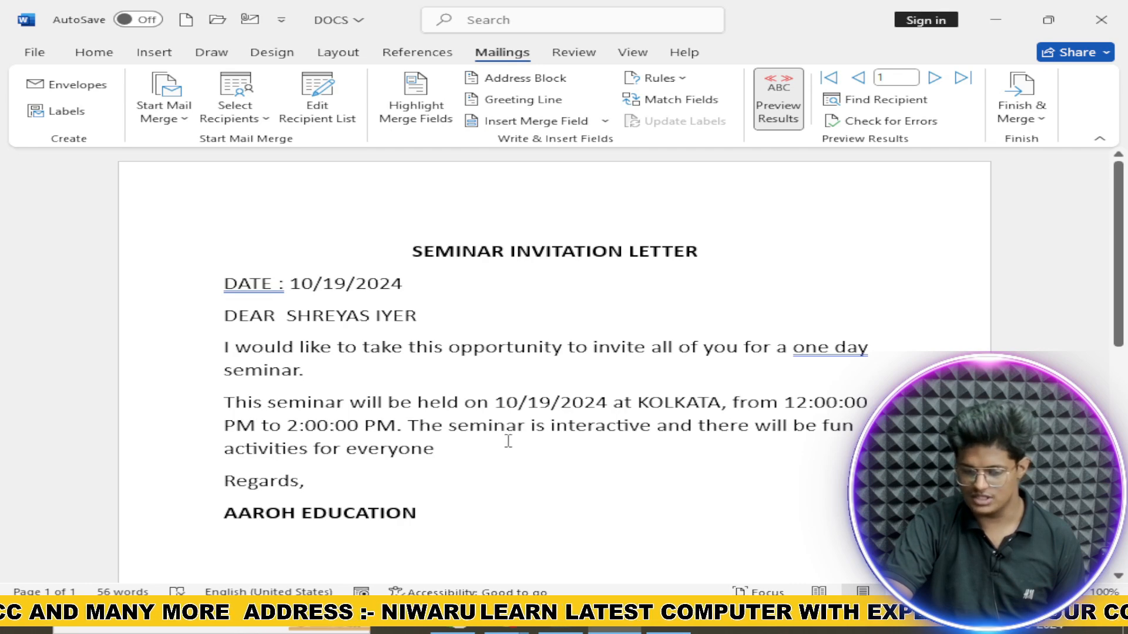
left_click(934, 77)
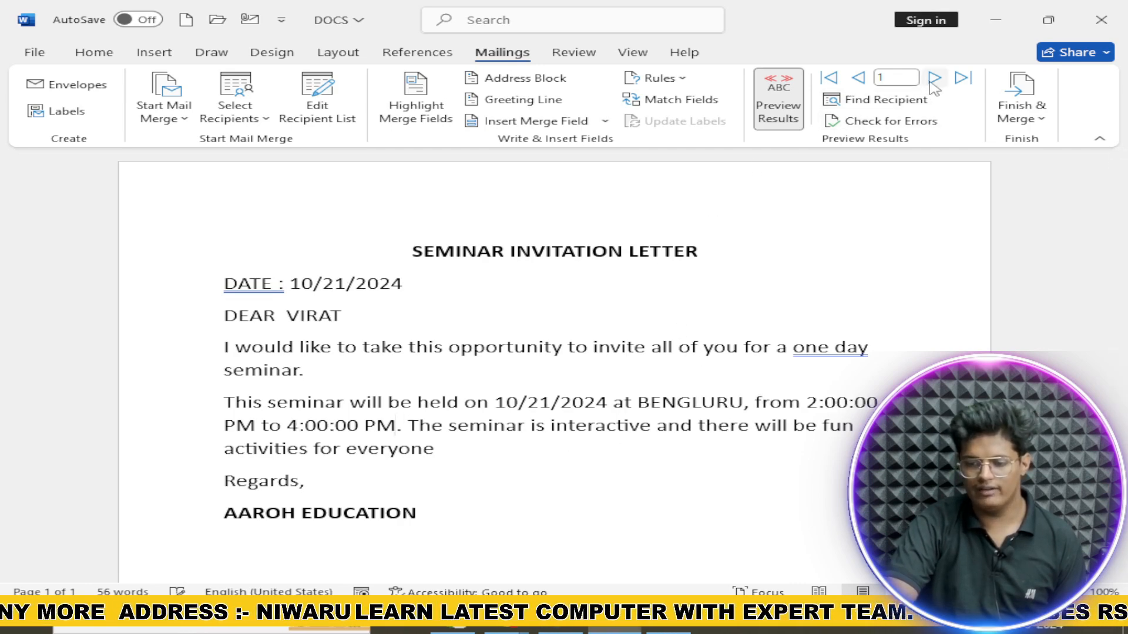
left_click(931, 81)
left_click(931, 81)
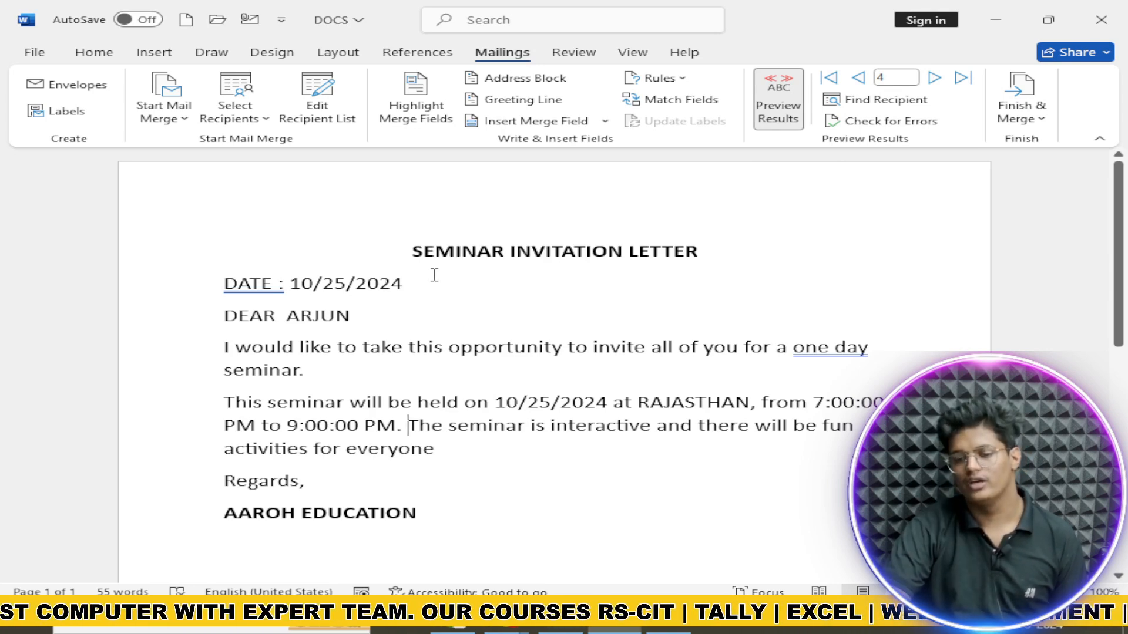
Step: Merge all records into individual letters in Letters1 and scroll through the merged pages
left_click(1021, 108)
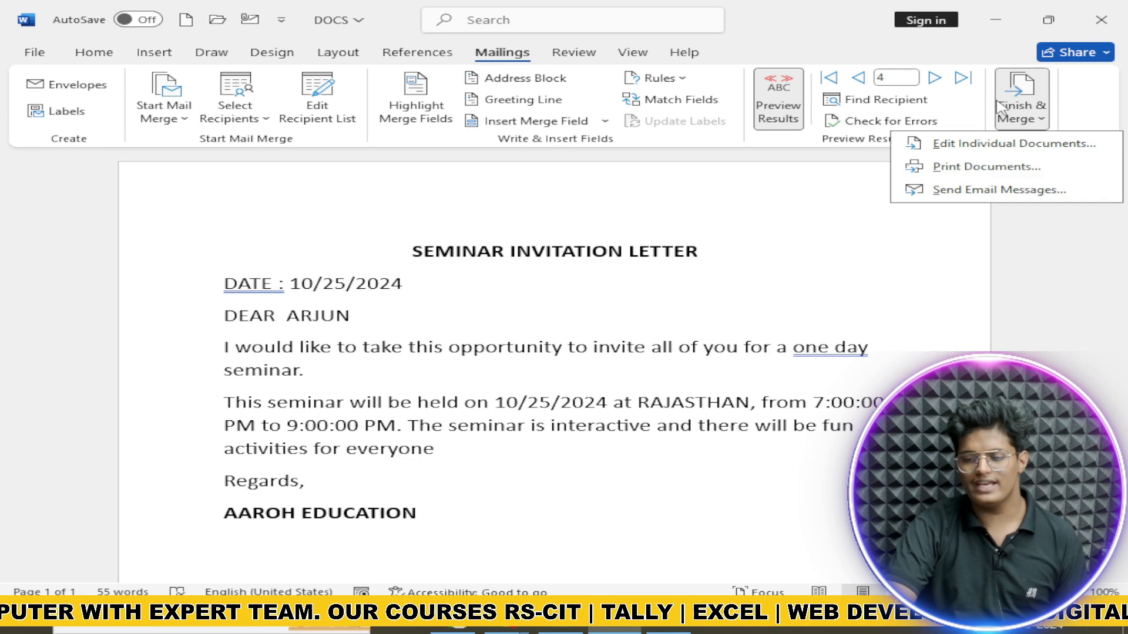
left_click(1025, 145)
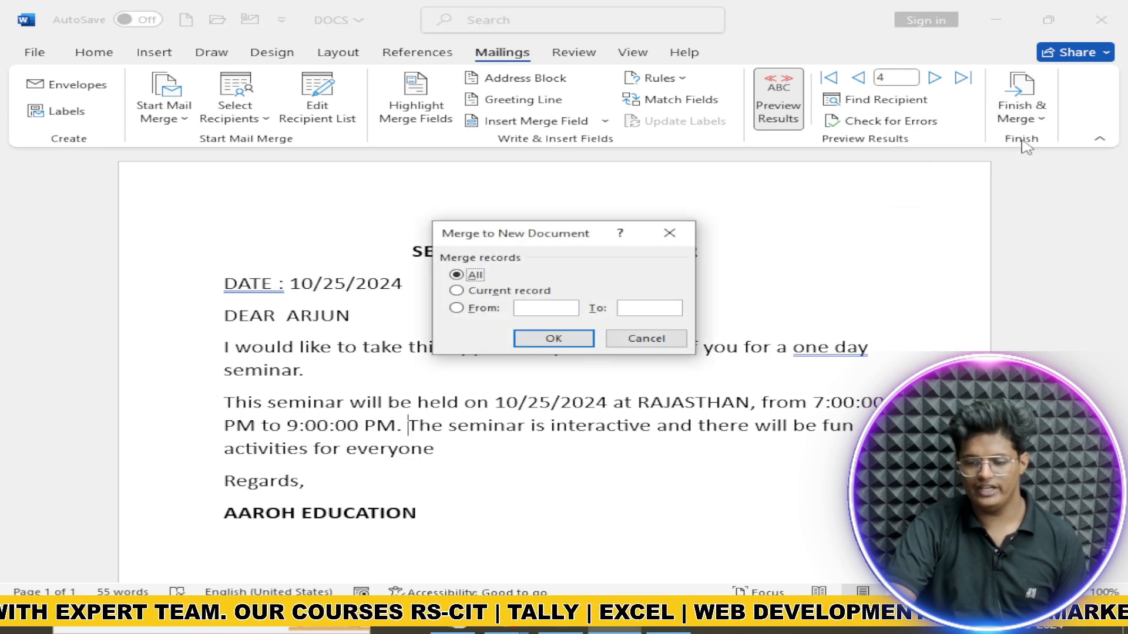
left_click(542, 334)
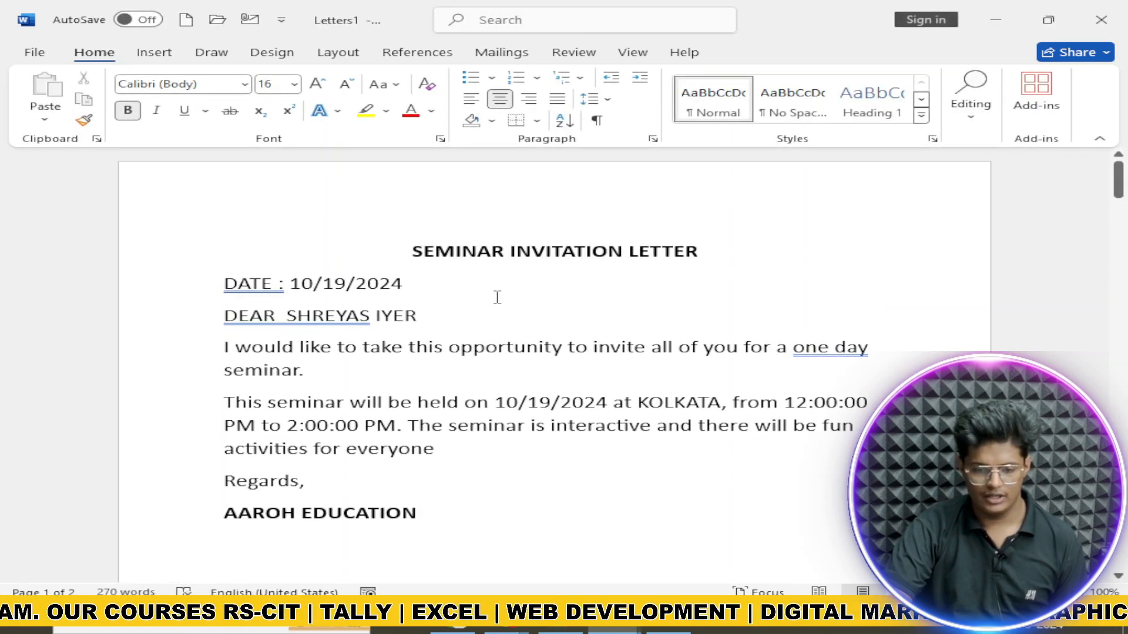
scroll(355, 303, "down", 3)
scroll(355, 302, "down", 15)
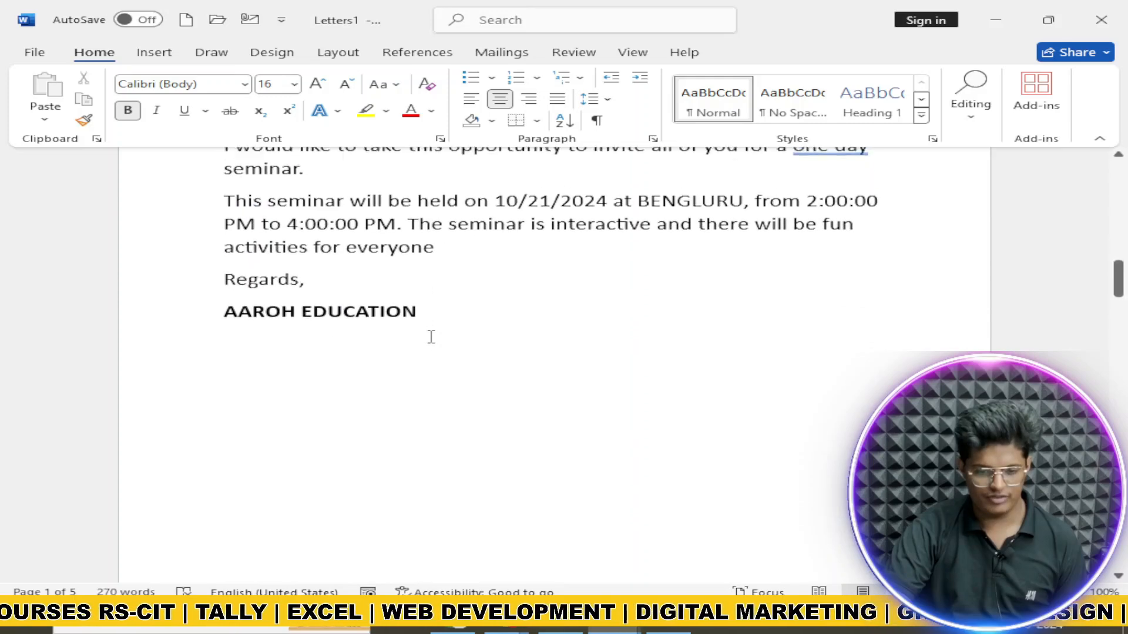
scroll(431, 333, "down", 5)
scroll(433, 333, "down", 15)
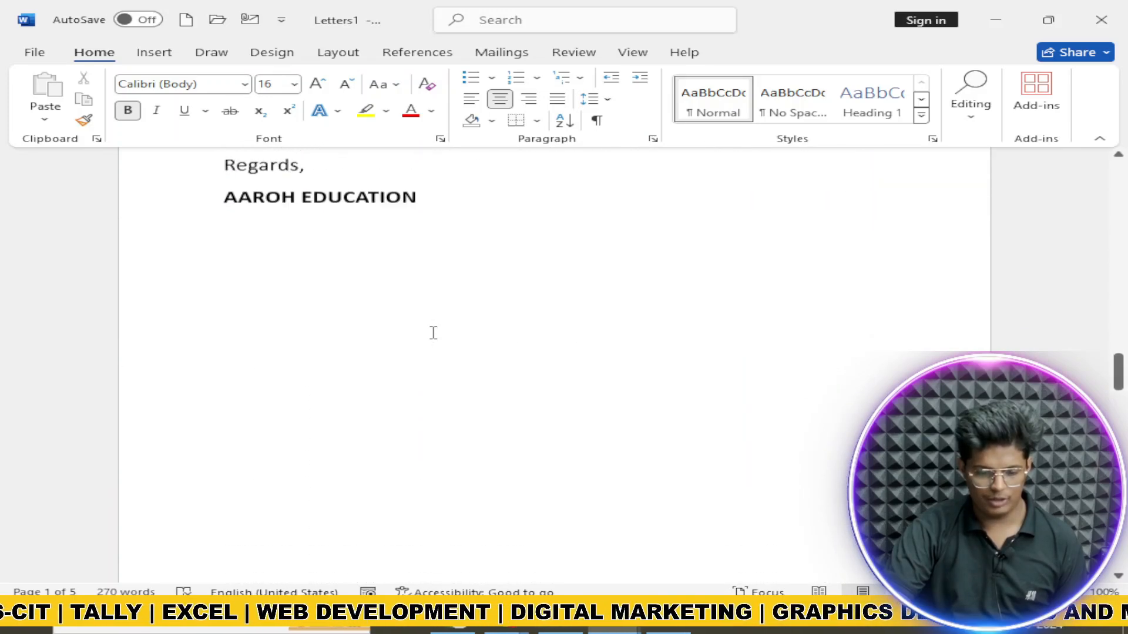
scroll(431, 331, "down", 10)
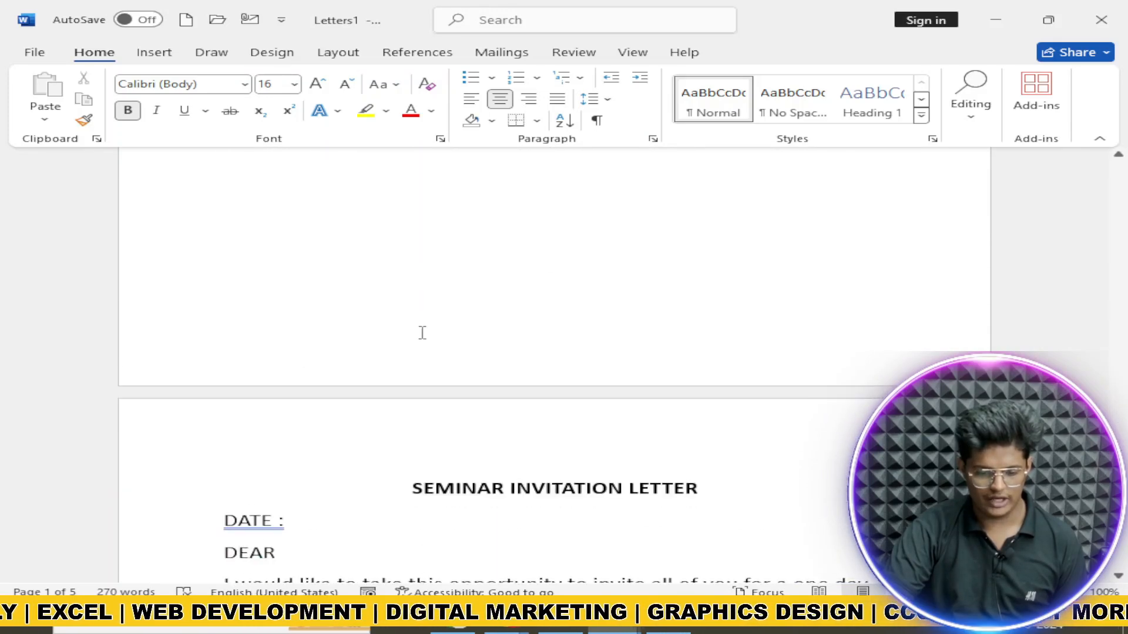
scroll(527, 365, "up", 5)
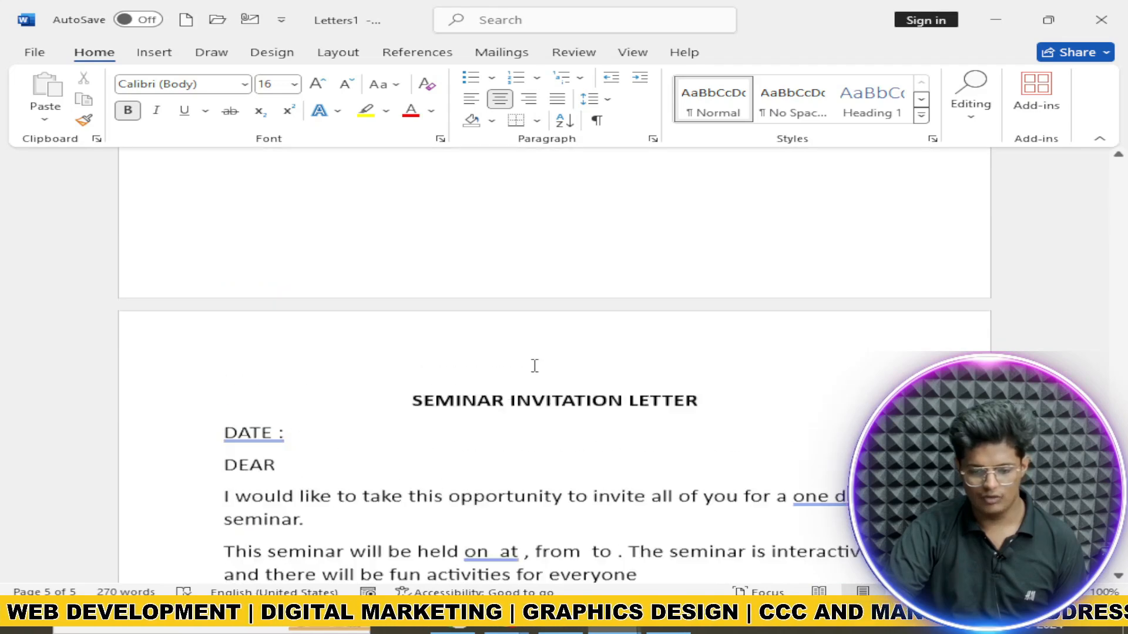
scroll(1026, 177, "down", 5)
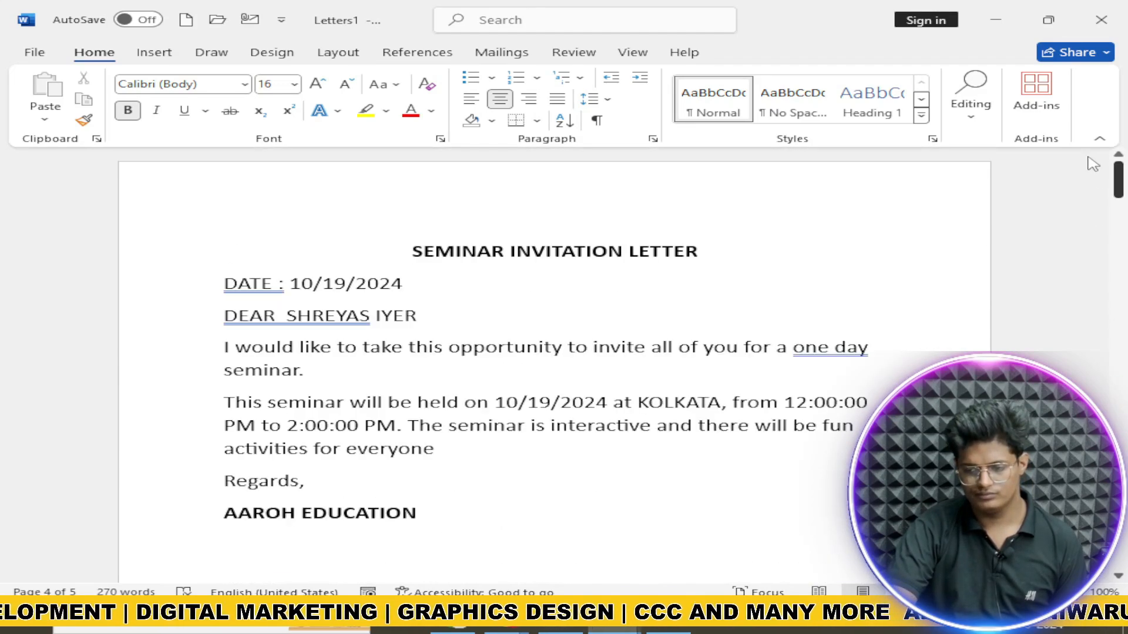
Step: Switch to the Mailings tools and open, then dismiss, the Start Mail Merge list
left_click(417, 52)
left_click(501, 53)
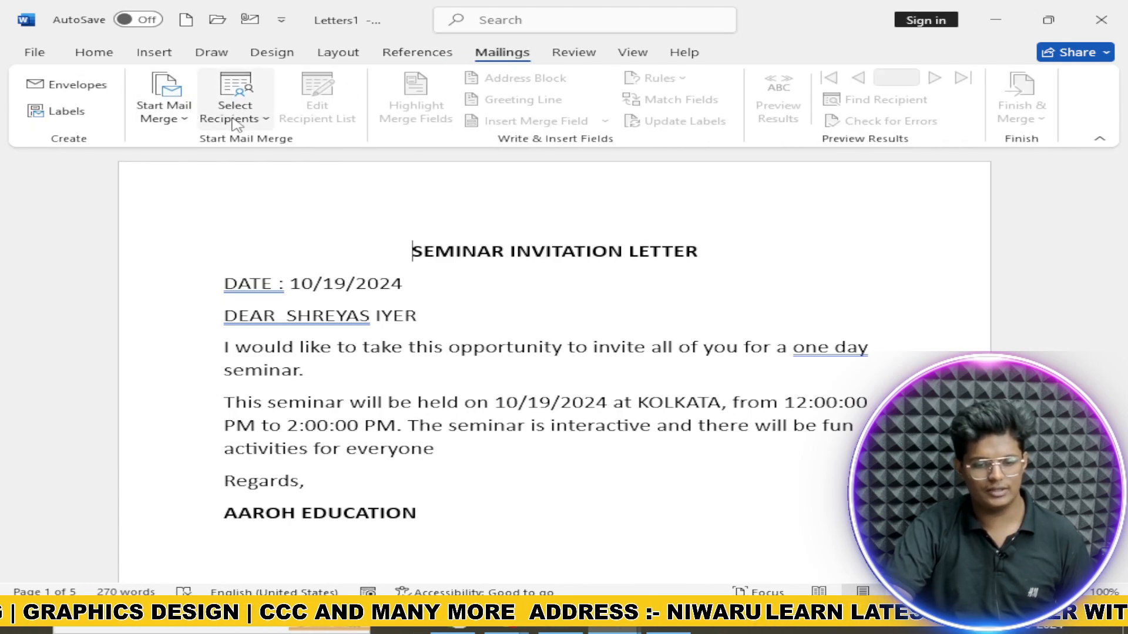
left_click(185, 115)
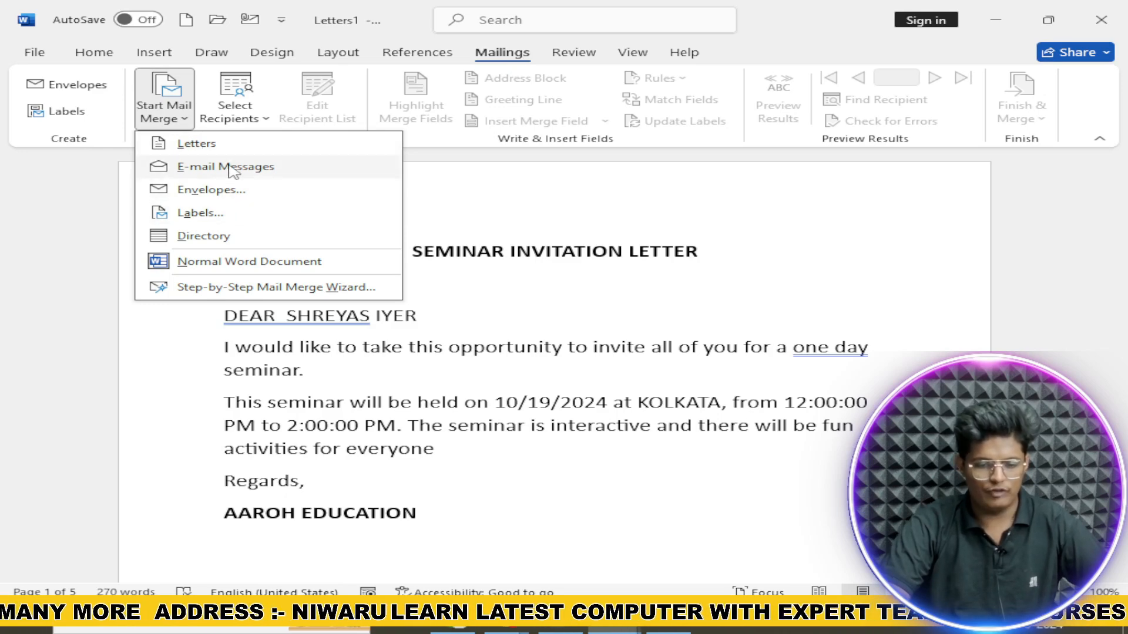
left_click(502, 183)
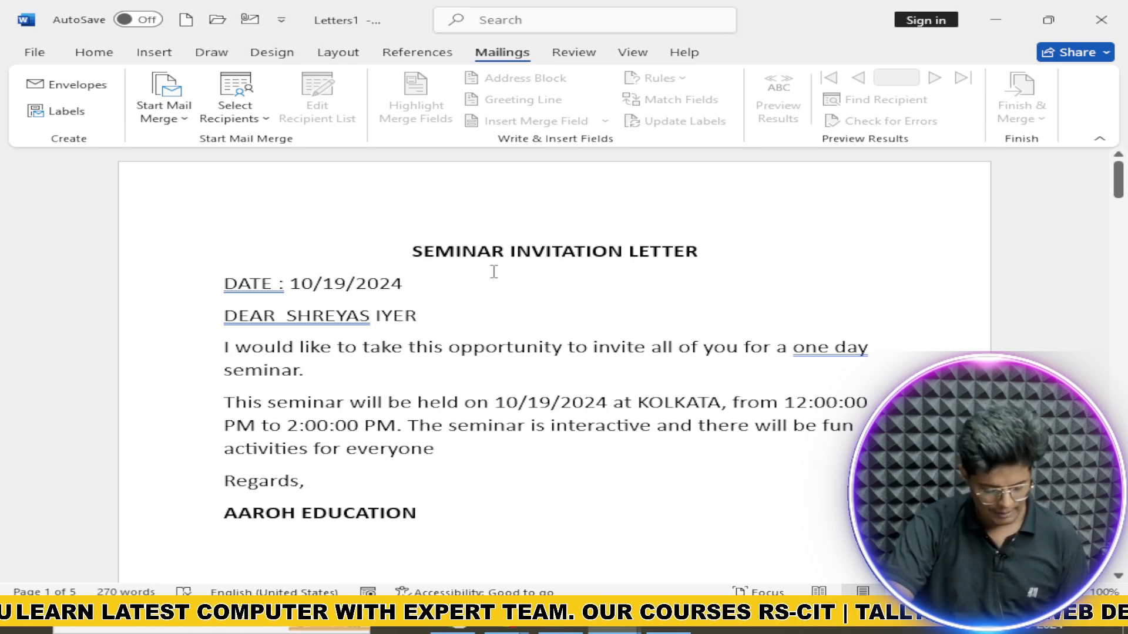
Step: Clear all merged text and add an envelope with the JAIPUR return and rajasthan delivery addresses
key("ctrl+a")
key("Delete")
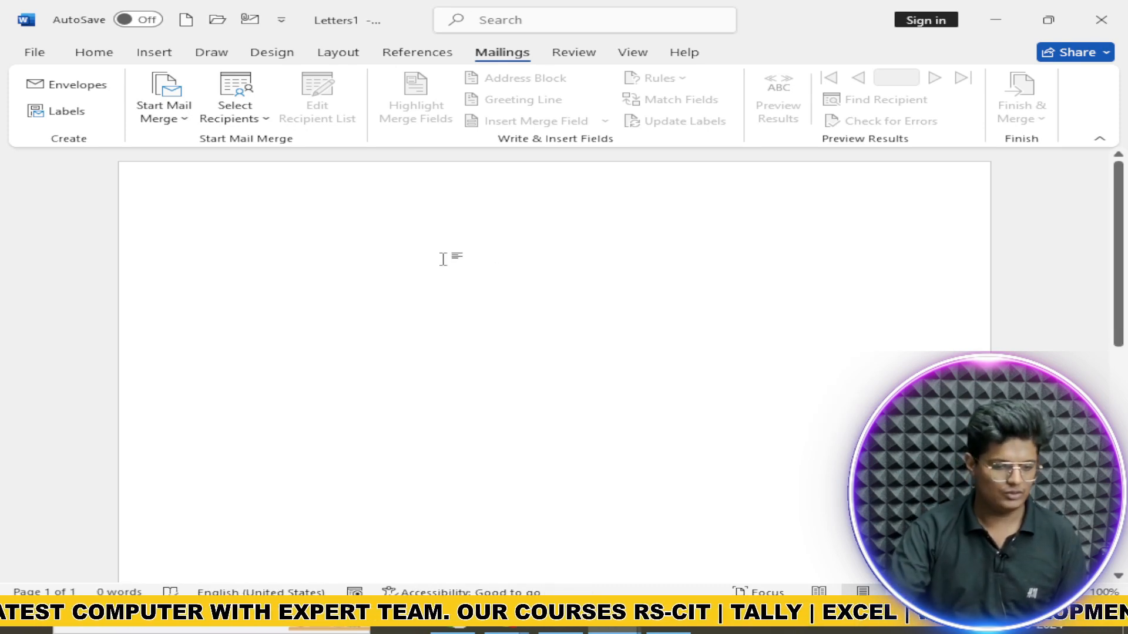
left_click(110, 87)
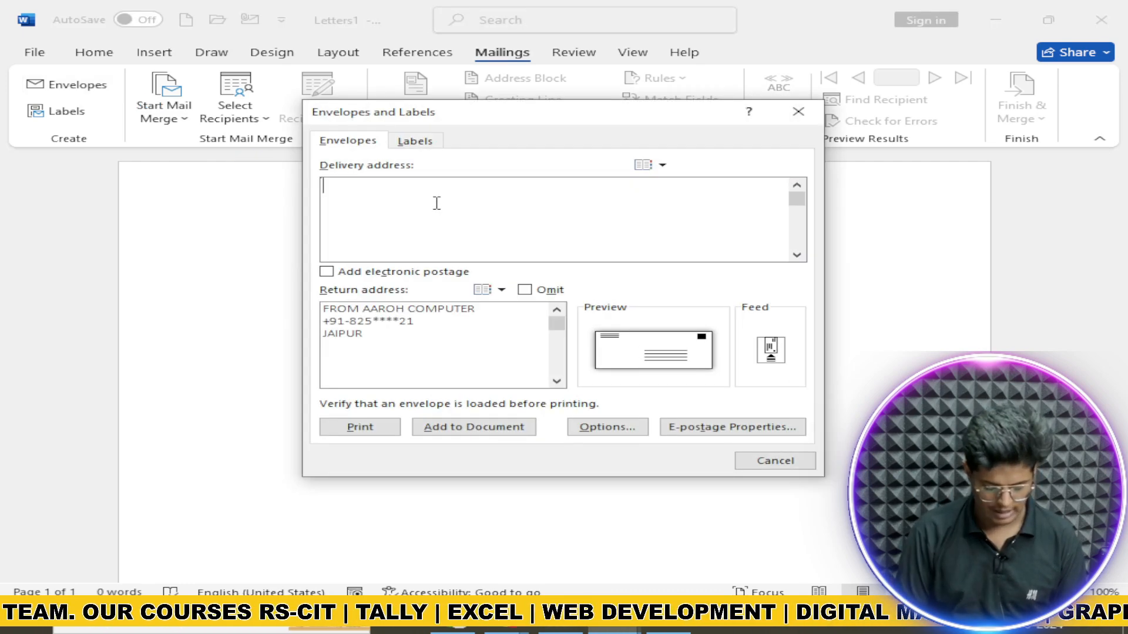
type("to, ayush")
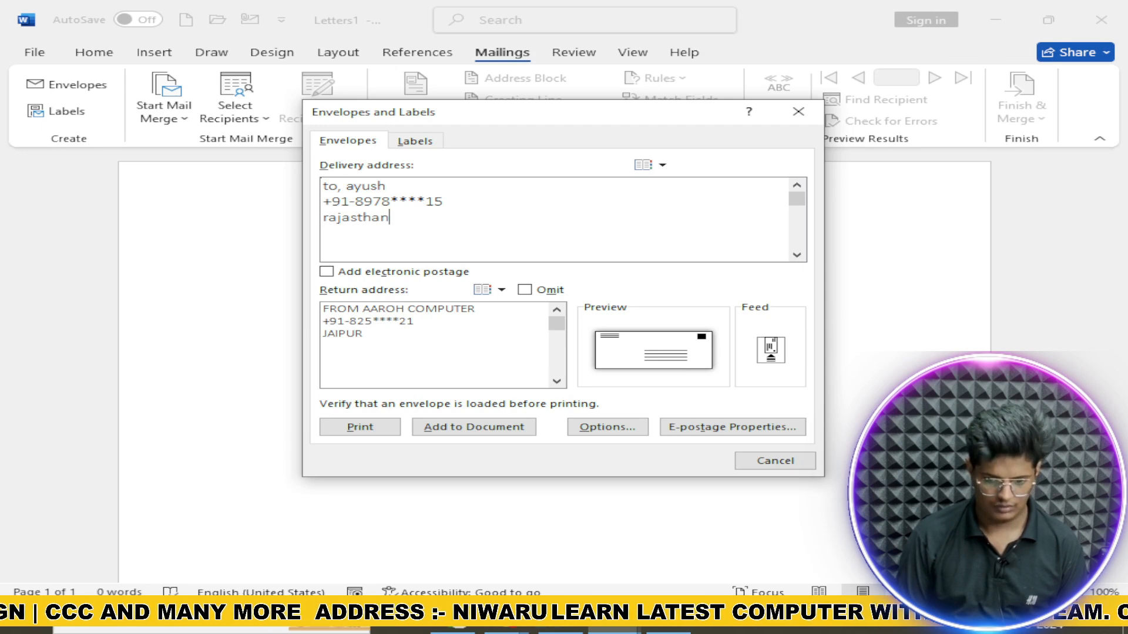
left_click(474, 427)
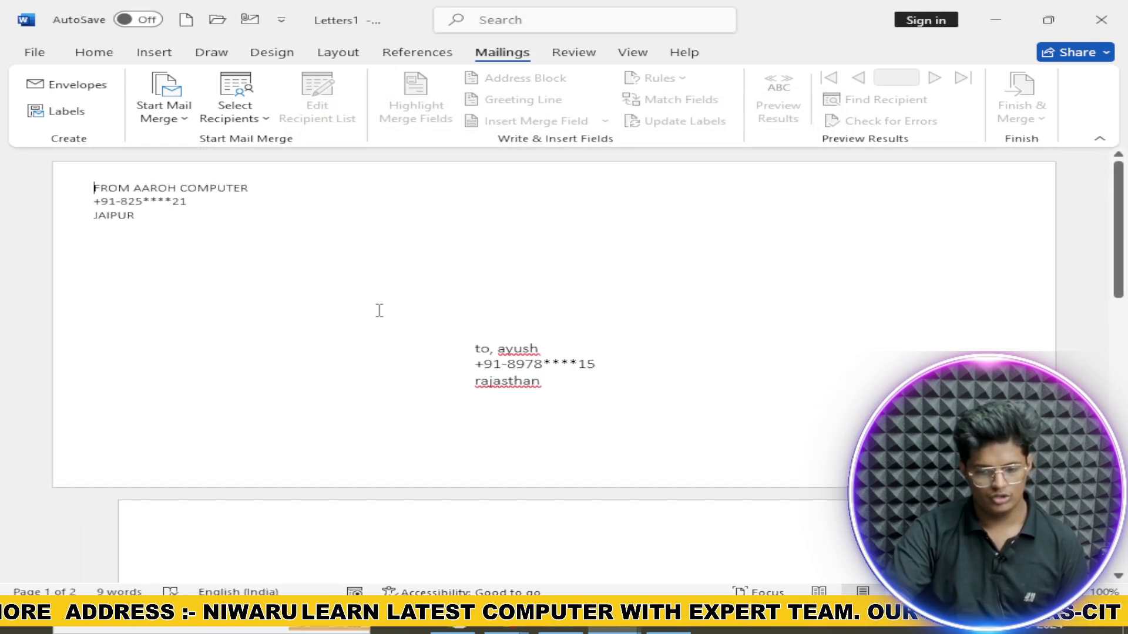
Step: Select the FROM AAROH COMPUTER and JAIPUR lines, and change the delivery city to Delhi
left_click_drag(92, 188, 252, 189)
left_click_drag(97, 221, 145, 218)
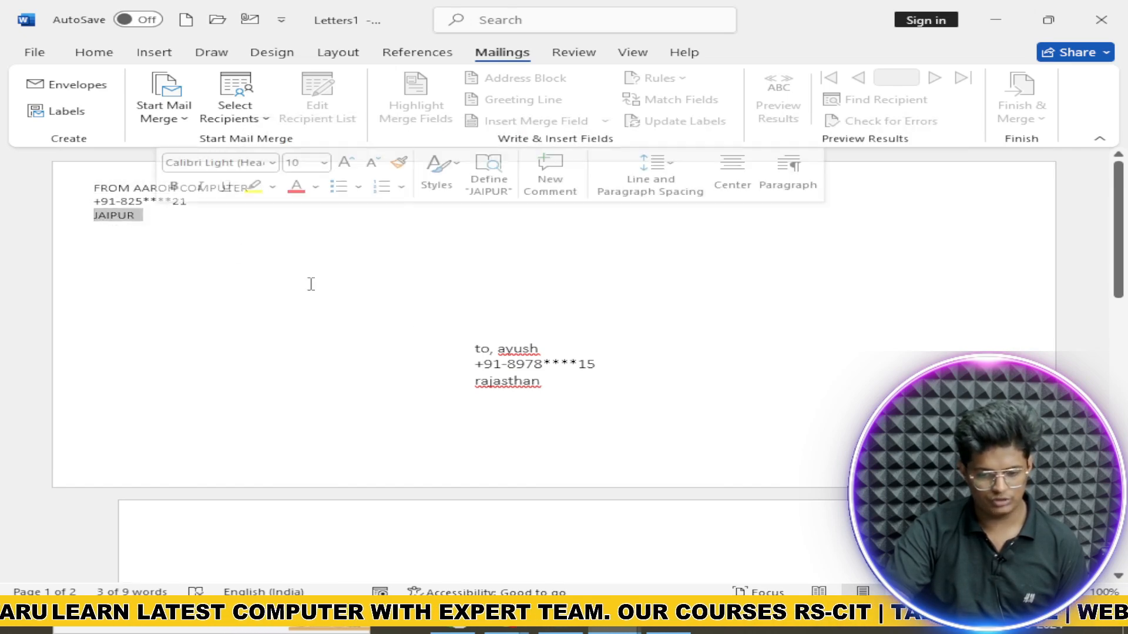
left_click(545, 387)
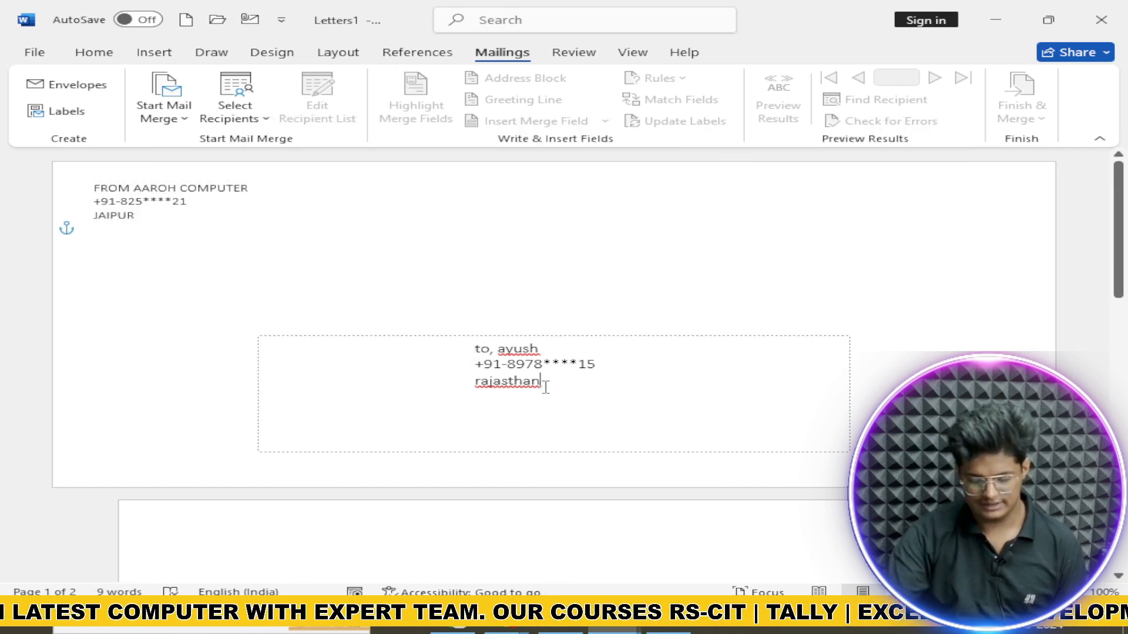
key("ctrl+BackSpace")
type("f")
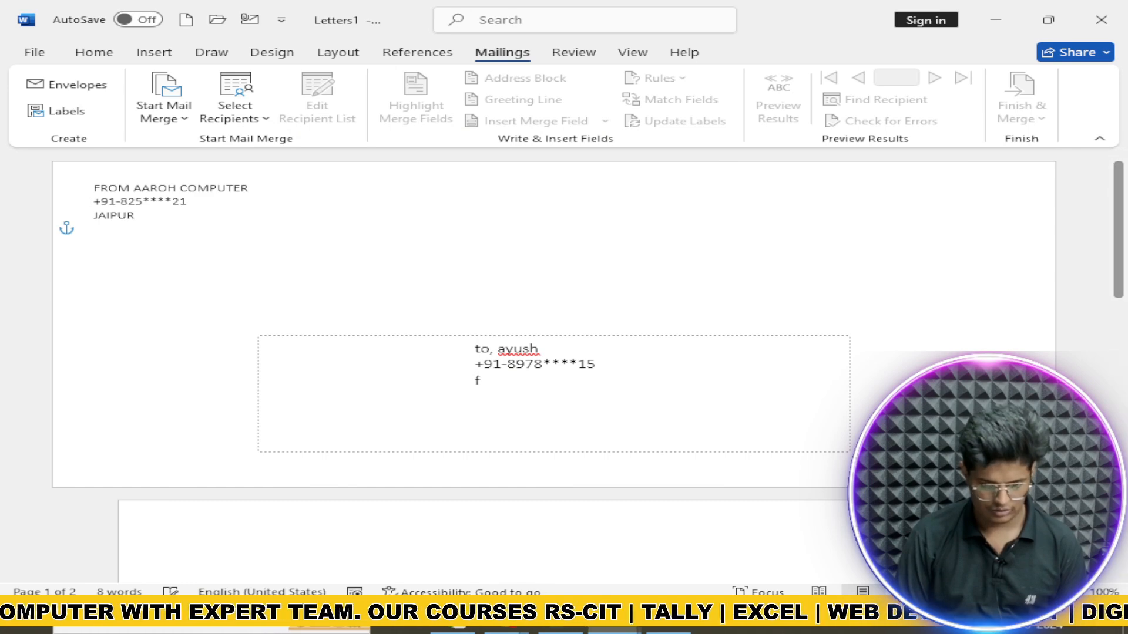
key("BackSpace")
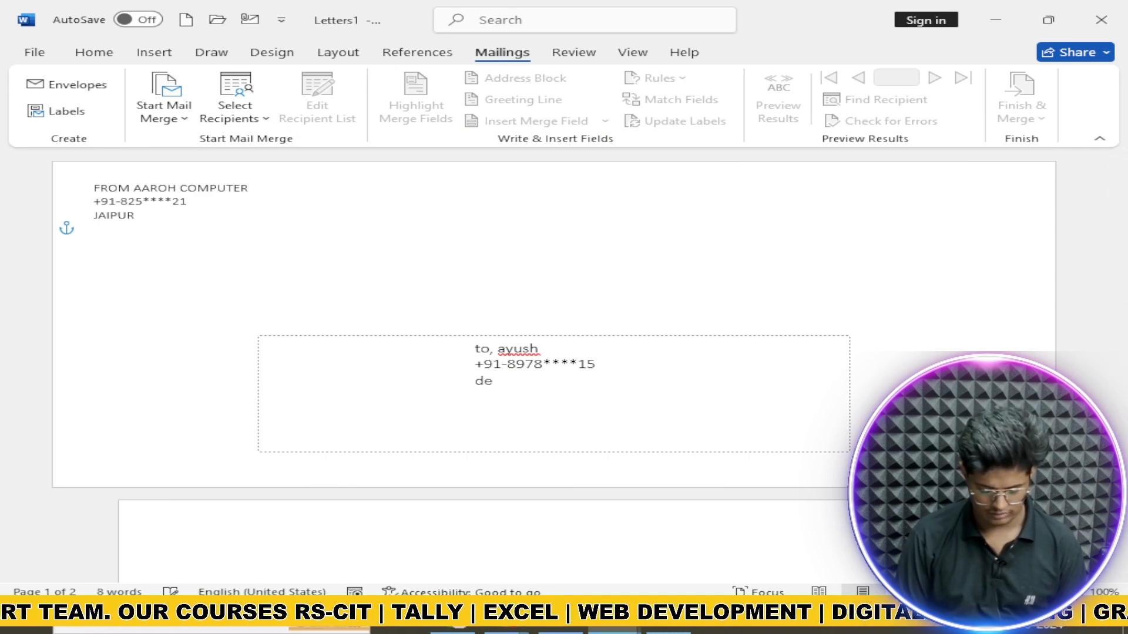
type("delhi")
key("Return")
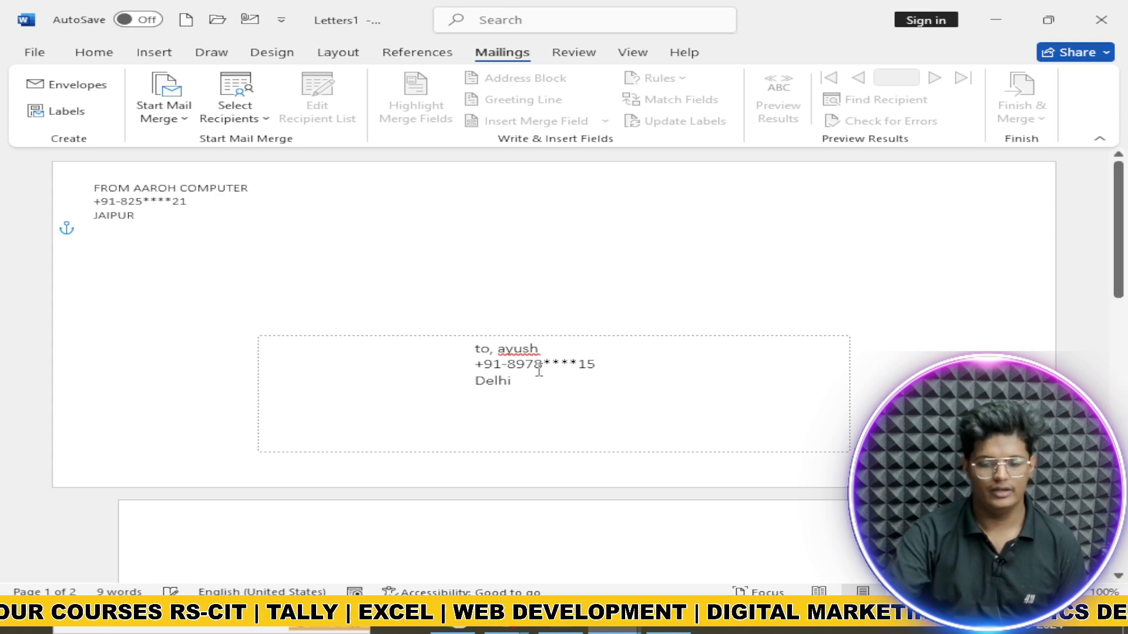
Step: Capitalise 'To' at the start of the envelope's delivery address
left_click(480, 349)
key("BackSpace")
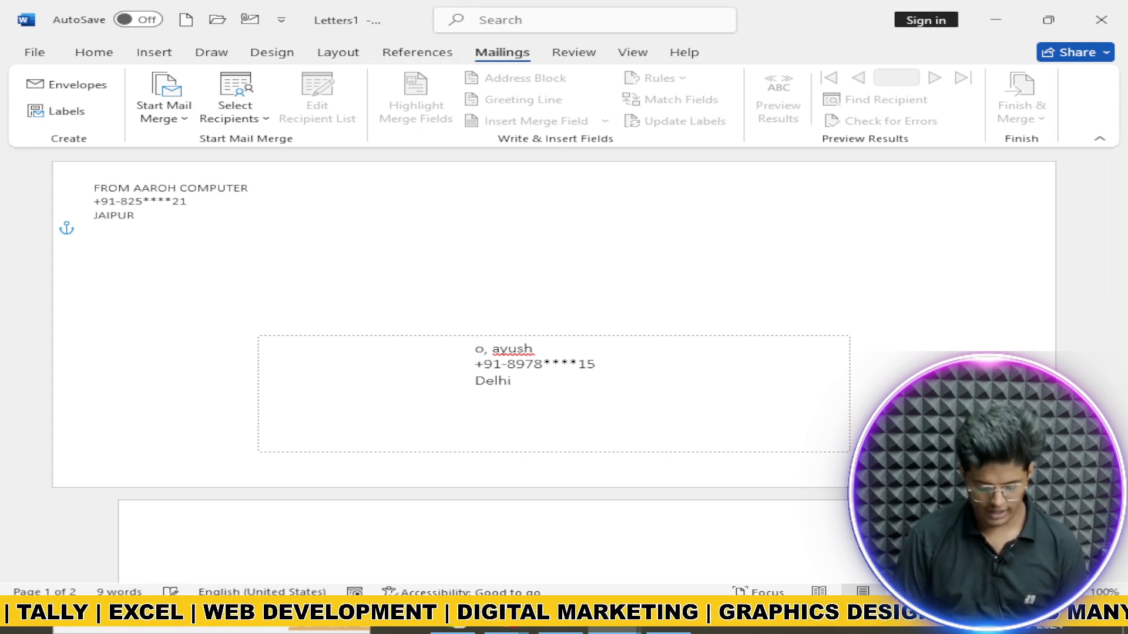
type("T")
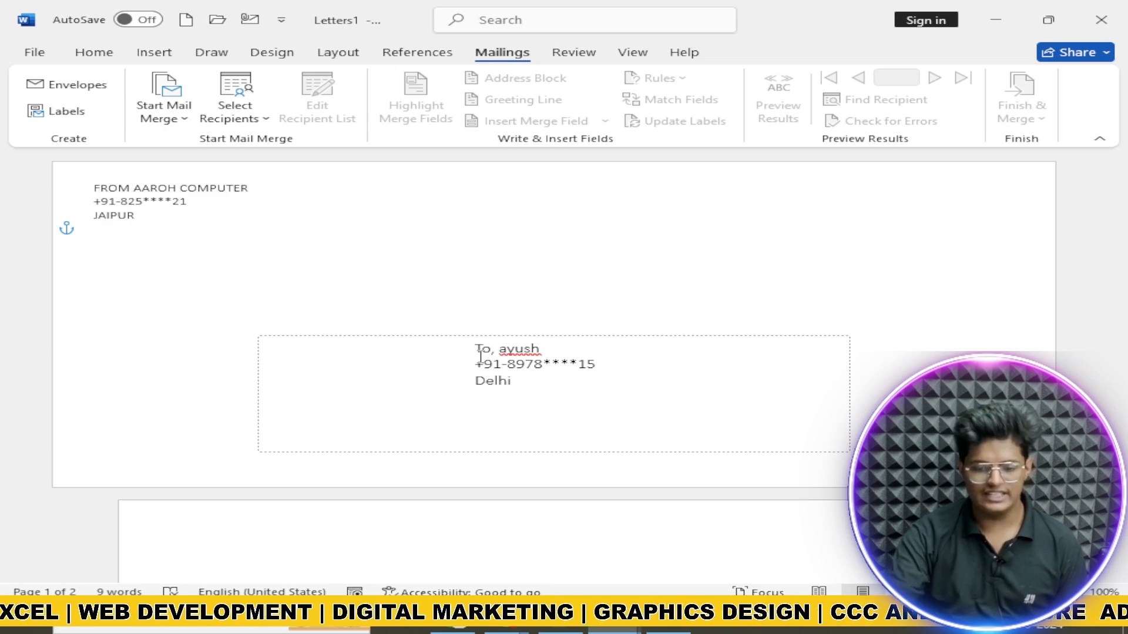
left_click(370, 270)
type("jg")
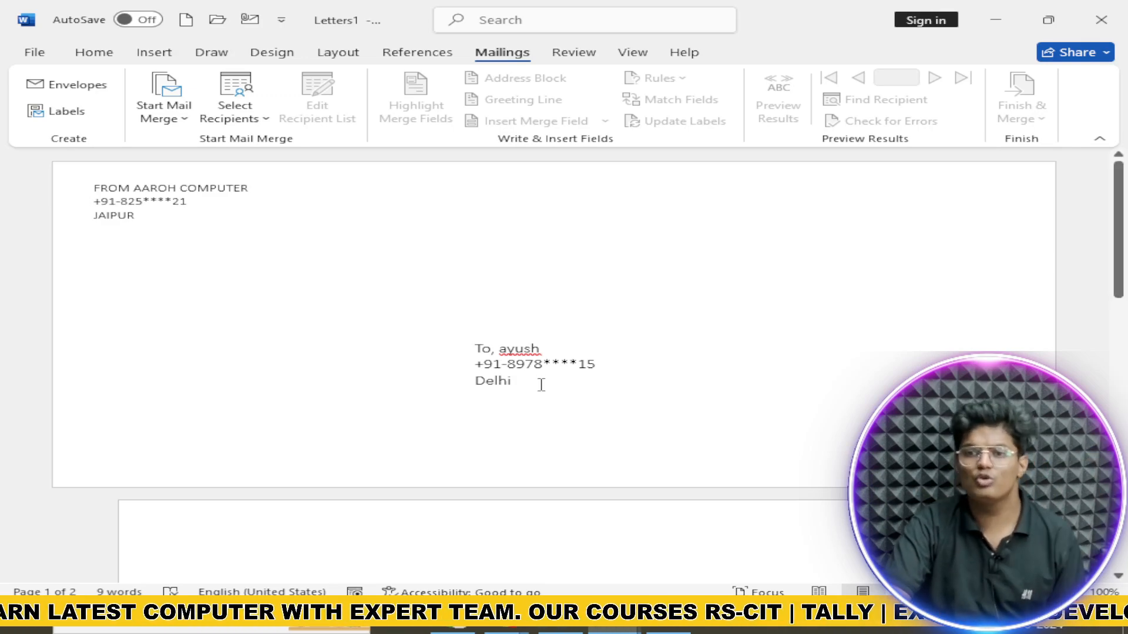
Step: Erase the delivery address text in the Envelopes dialog
left_click(75, 85)
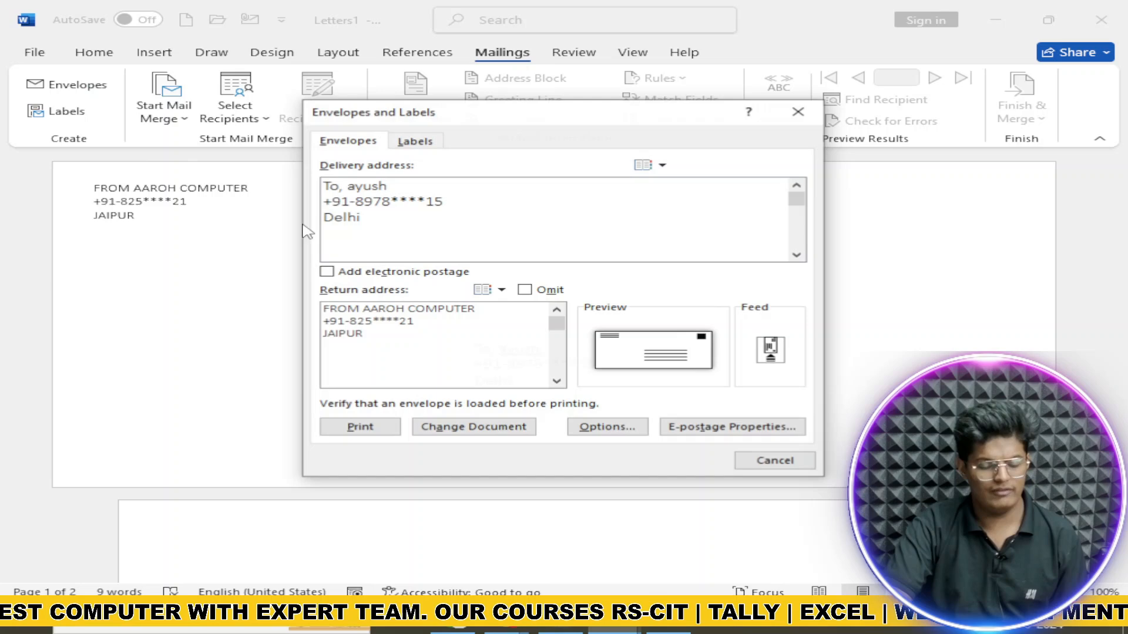
left_click(450, 229)
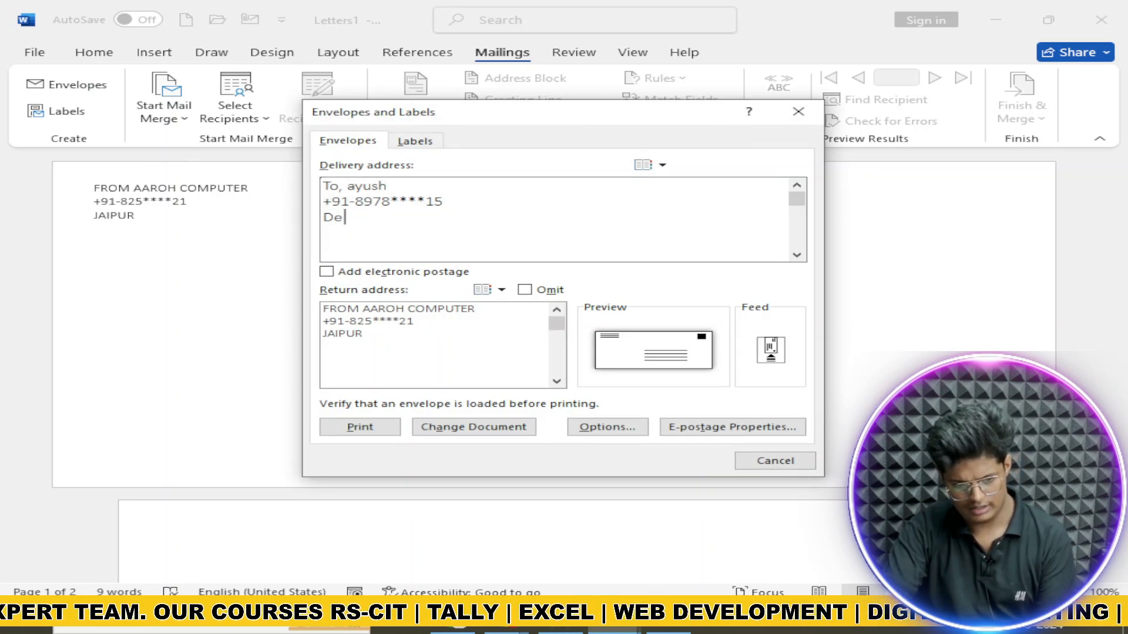
key("BackSpace")
key("BackSpace")
key("BackSpace")
key("BackSpace")
key("BackSpace")
key("BackSpace")
key("BackSpace")
key("BackSpace")
key("BackSpace")
key("BackSpace")
key("BackSpace")
key("BackSpace")
key("BackSpace")
key("BackSpace")
key("BackSpace")
key("BackSpace")
key("BackSpace")
key("BackSpace")
key("BackSpace")
key("BackSpace")
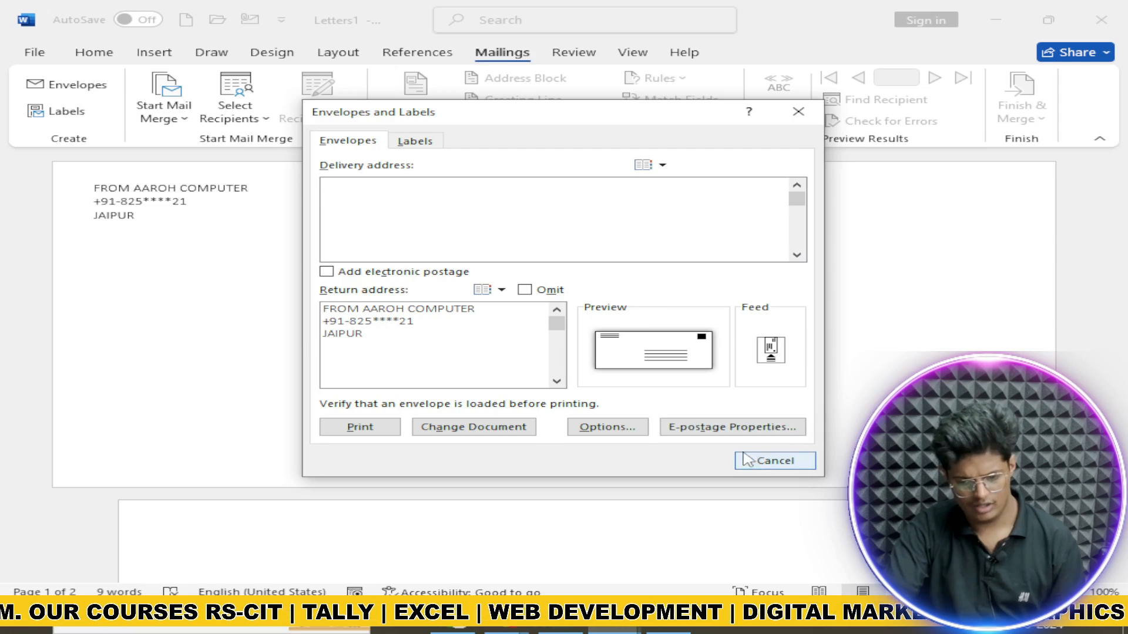
left_click(753, 459)
Step: Clear the document and add the FROM AAROH COMPUTER, JAIPUR return-address-only envelope
left_click(542, 380)
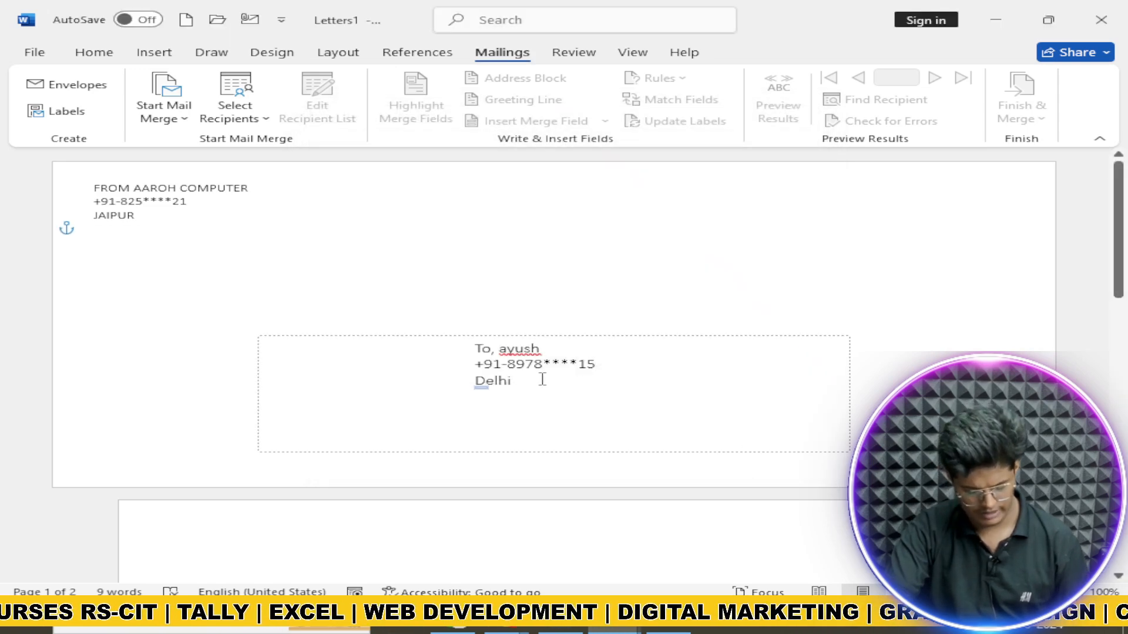
key("ctrl+a")
type("\\")
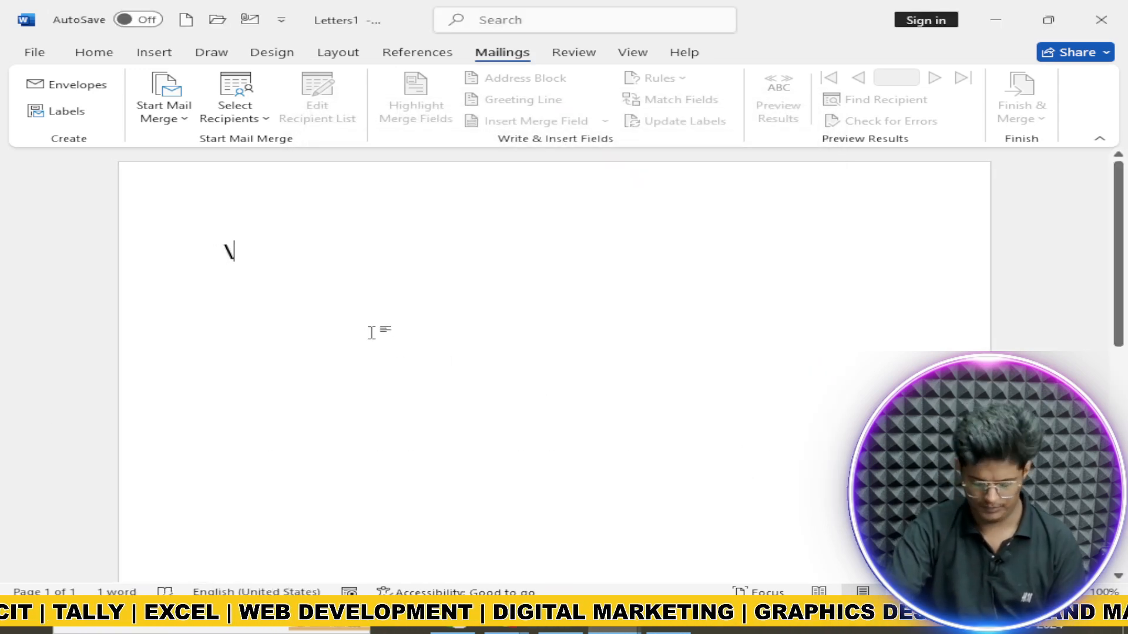
key("BackSpace")
left_click(82, 82)
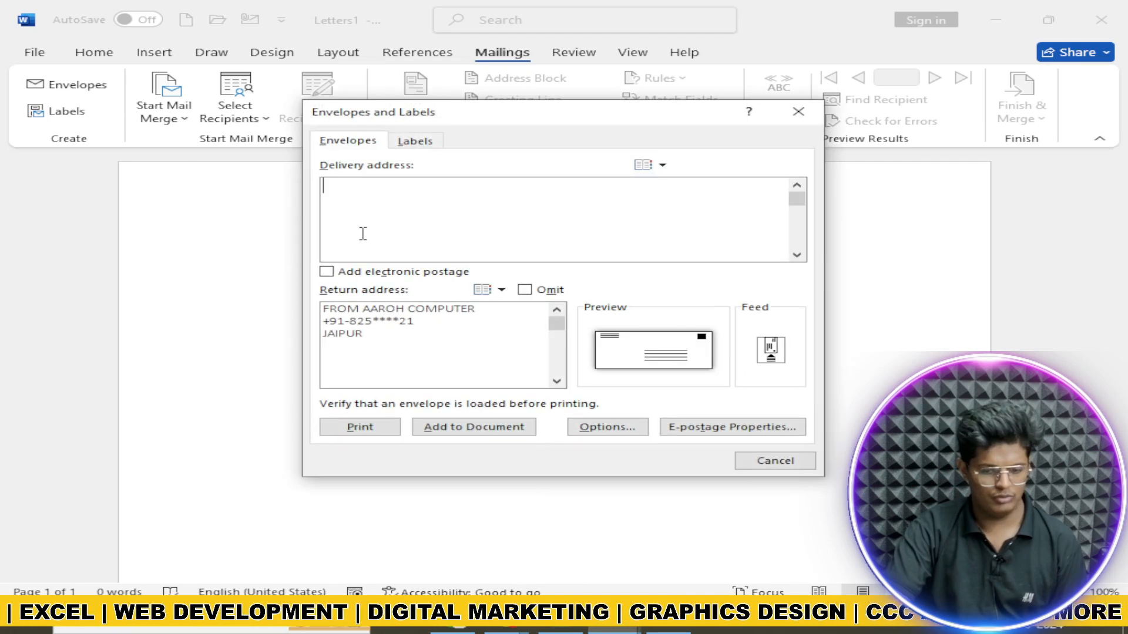
left_click(470, 427)
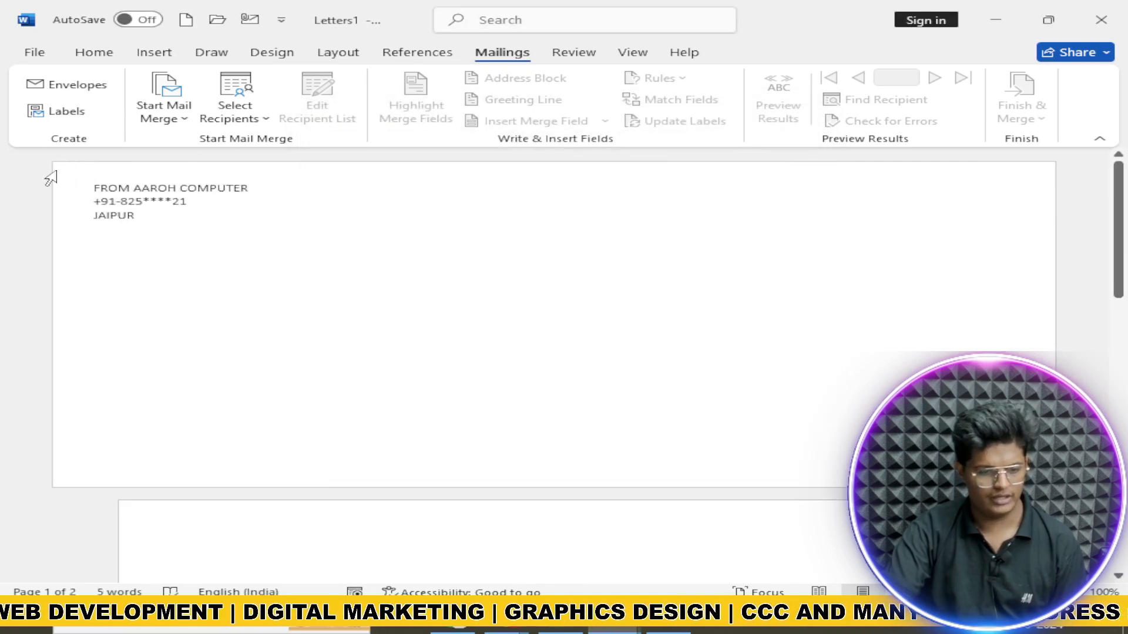
Step: Start the step-by-step merge wizard for envelopes and accept the default envelope options
left_click(188, 120)
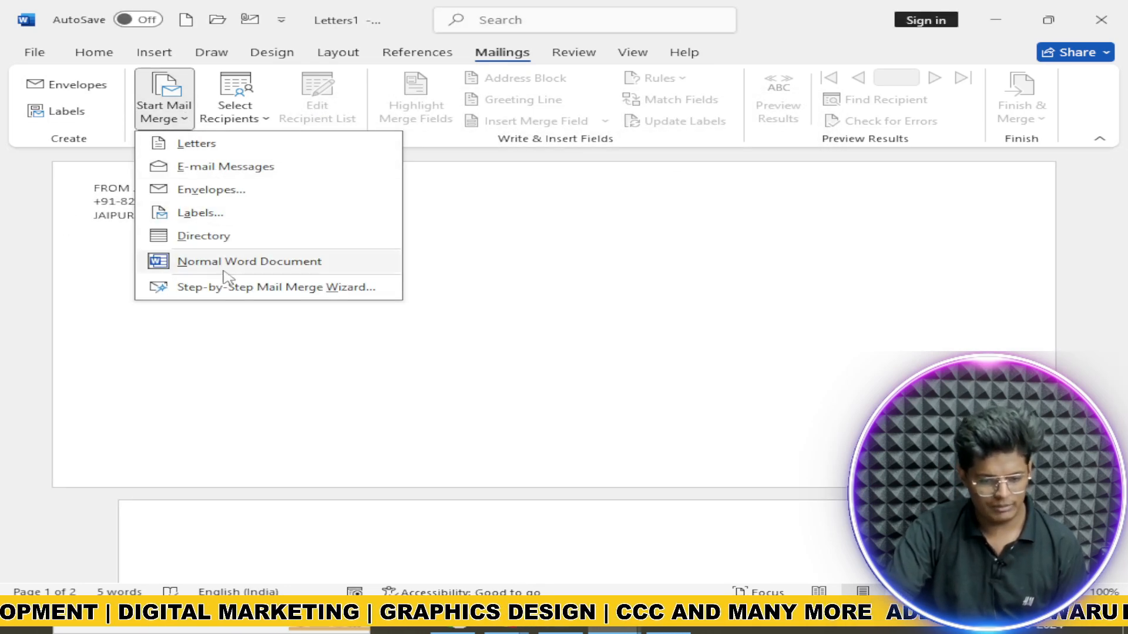
left_click(281, 292)
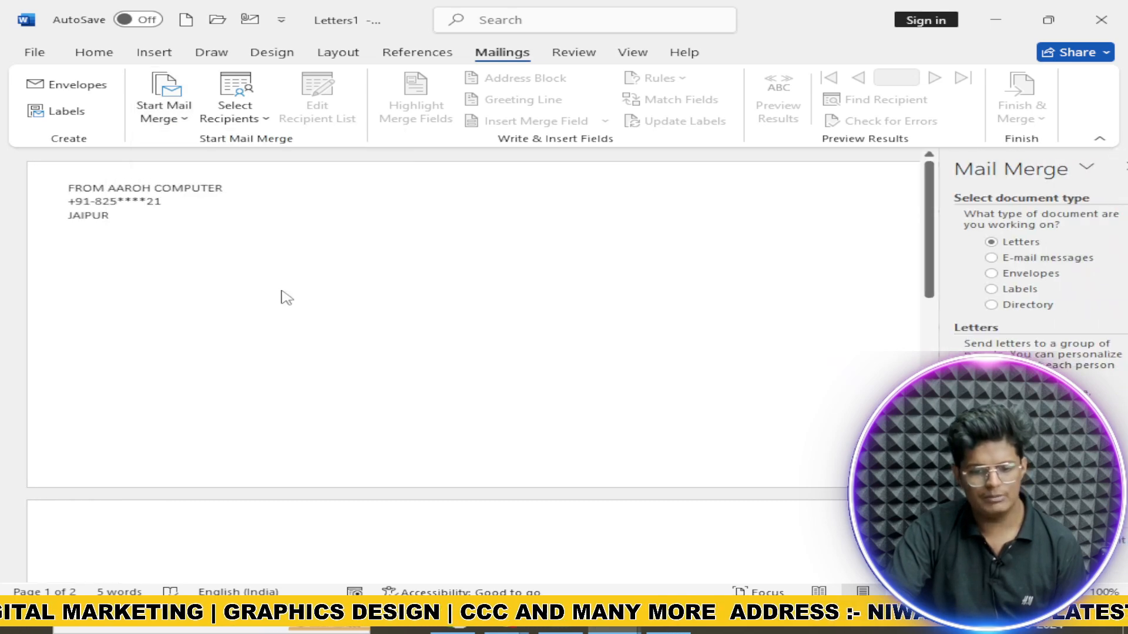
left_click(979, 274)
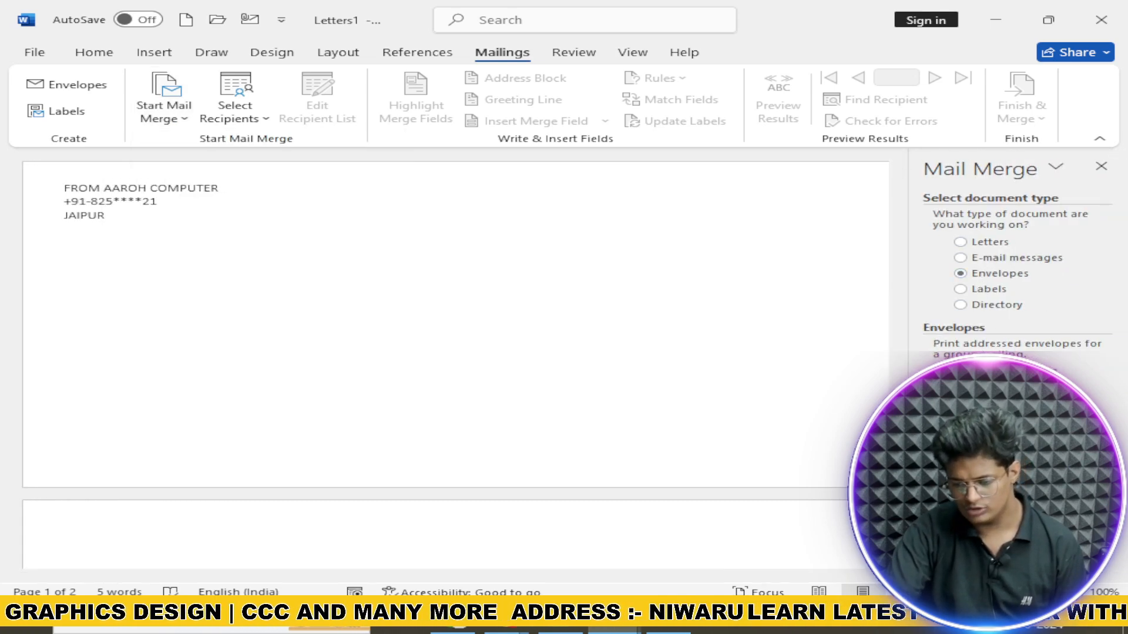
left_click(1005, 559)
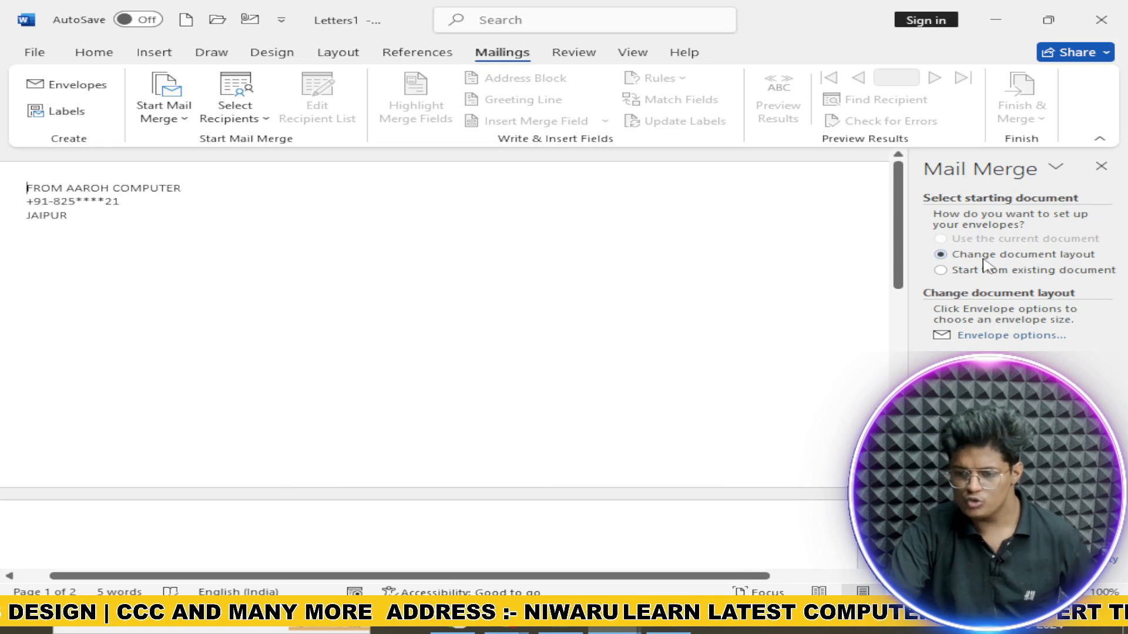
left_click(1009, 335)
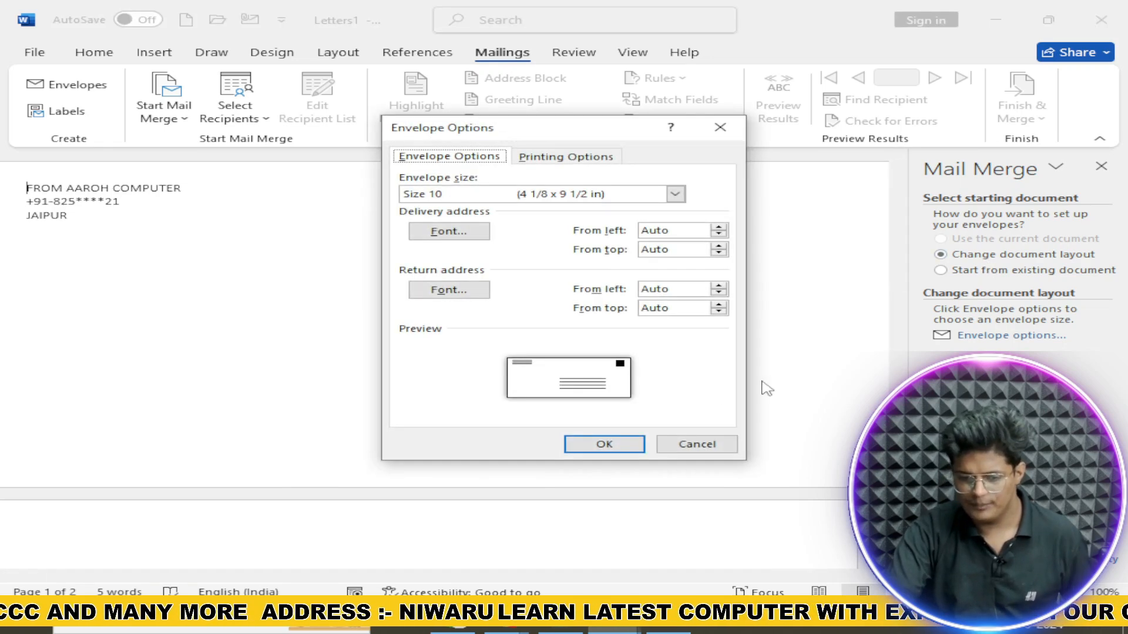
left_click(605, 444)
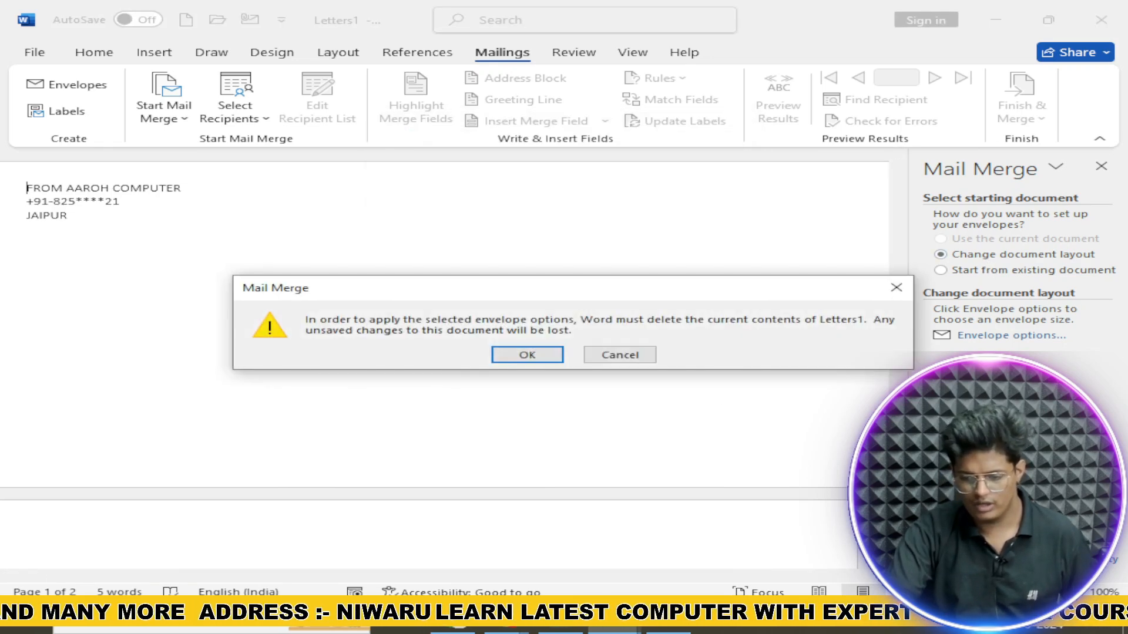
left_click(527, 355)
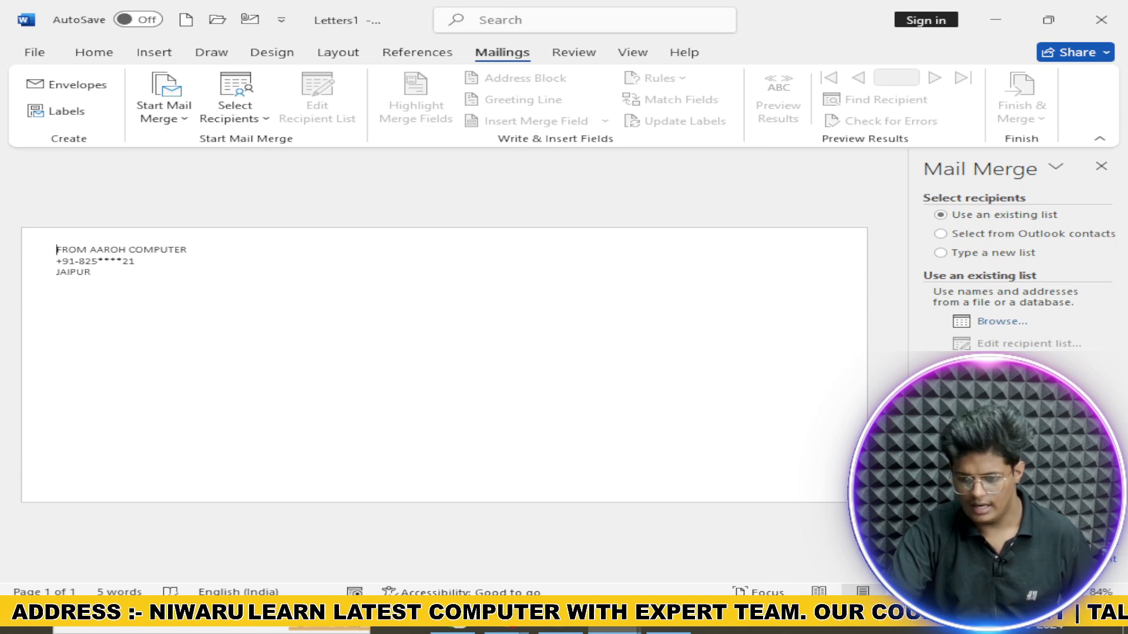
Step: Use the SEMINAR workbook's Sheet1$ on the Desktop as the recipient list
left_click(1025, 540)
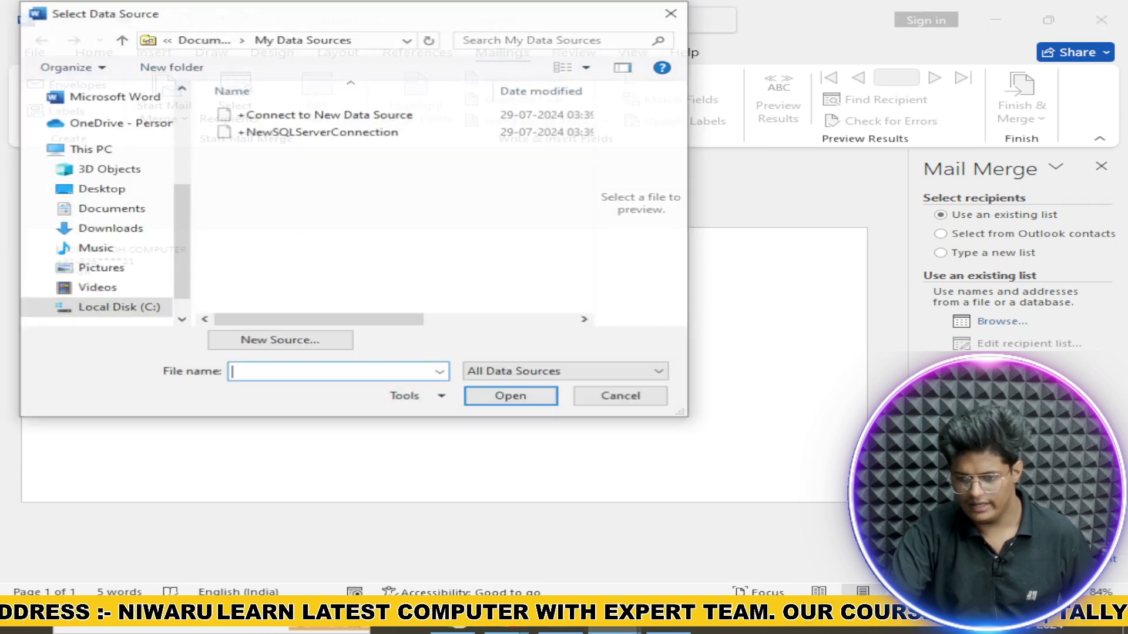
left_click(126, 213)
left_click(106, 189)
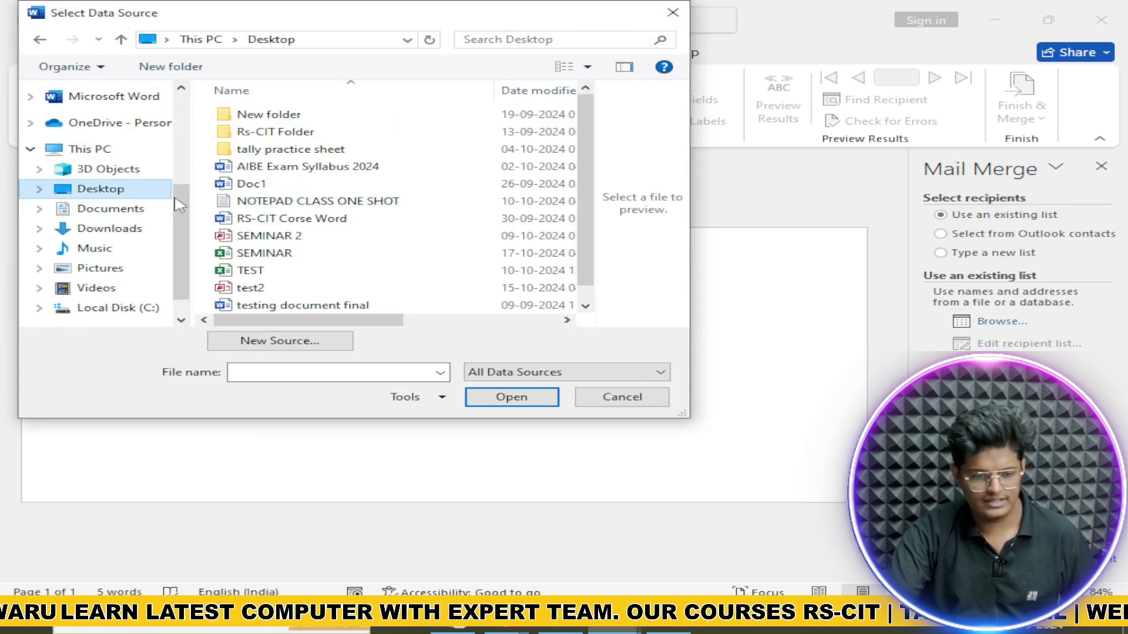
left_click(276, 253)
left_click(511, 397)
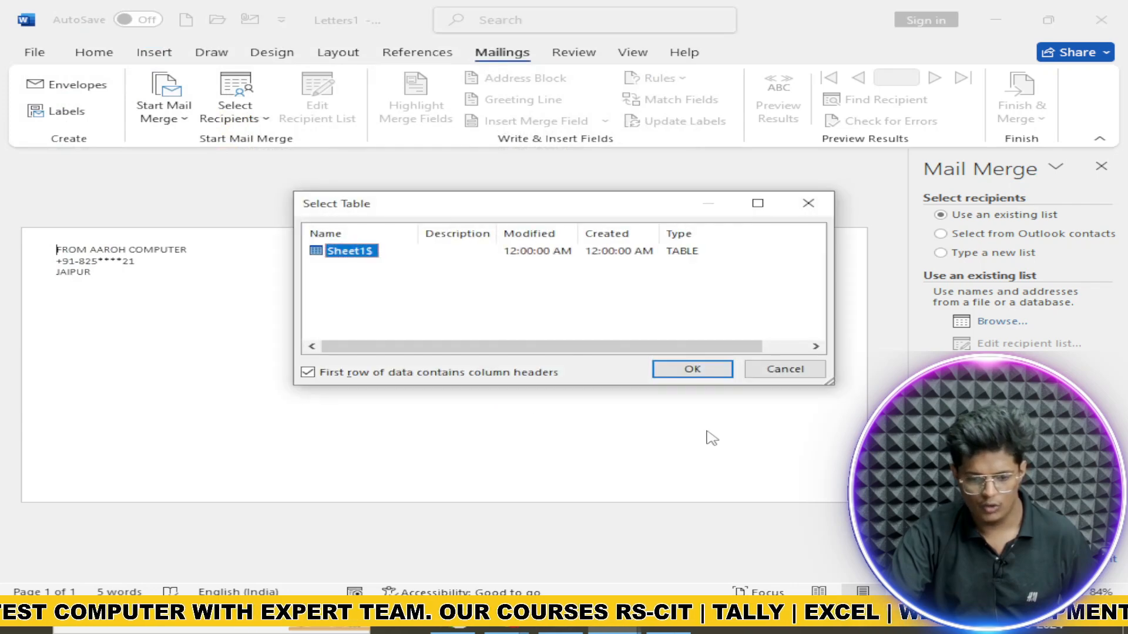
left_click(693, 370)
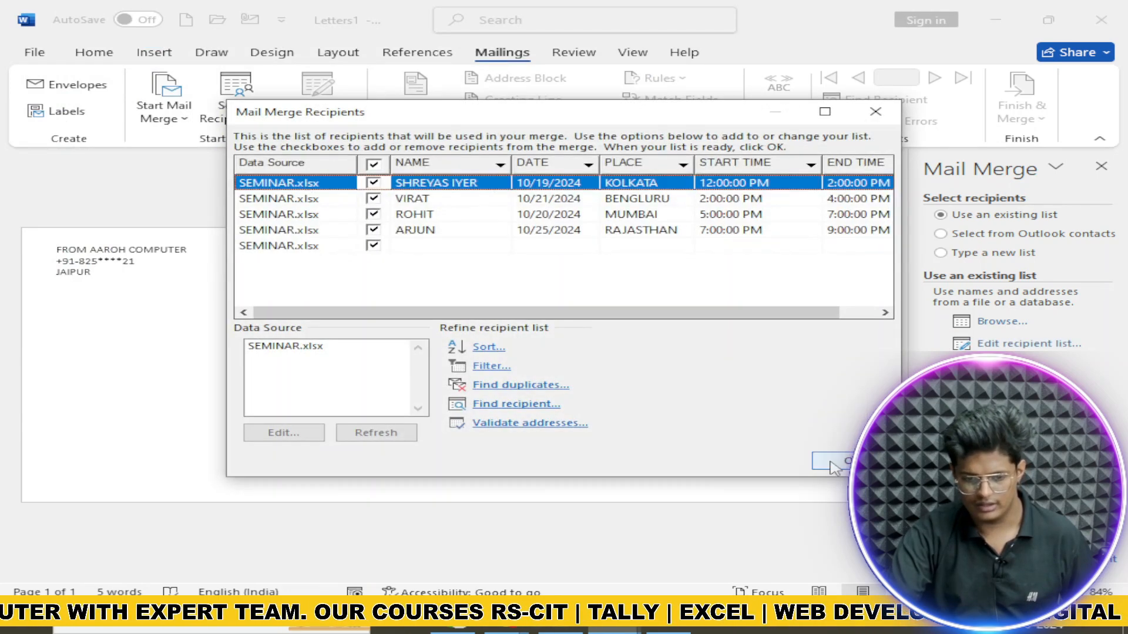
left_click(848, 462)
Step: Advance through the wizard and merge all records into a new envelopes document
left_click(1031, 540)
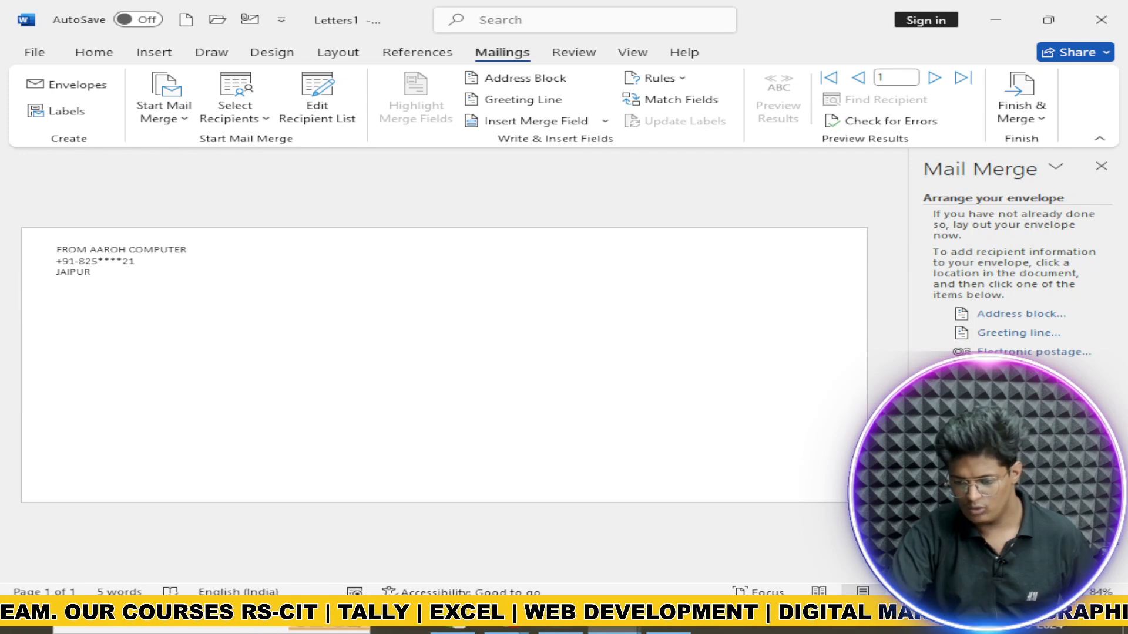
left_click(1028, 542)
left_click(1028, 541)
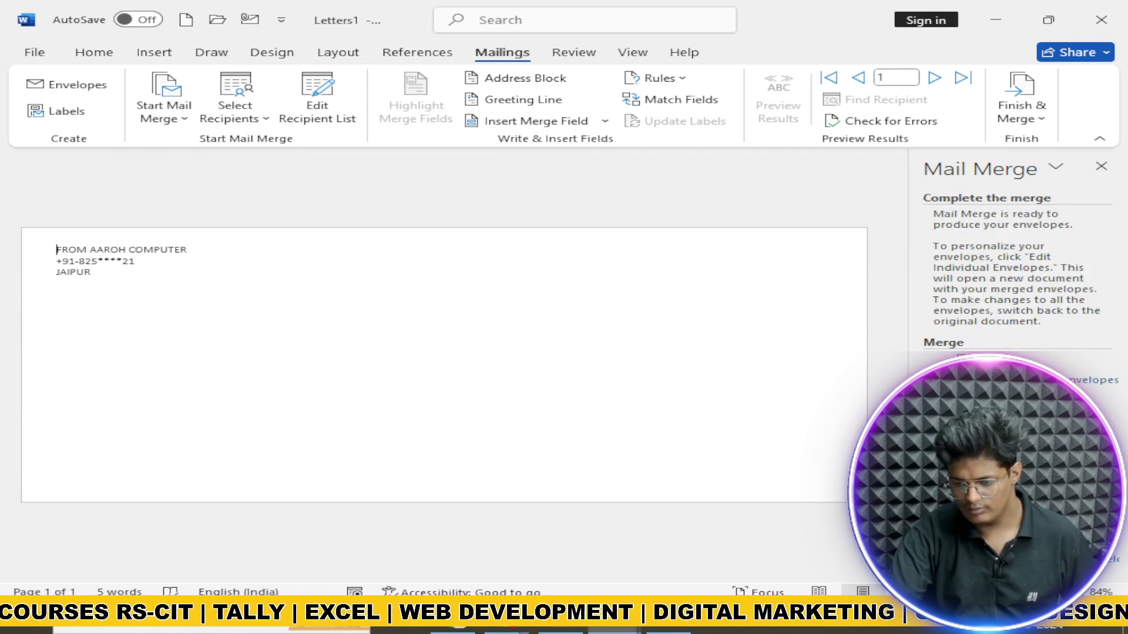
left_click(1084, 380)
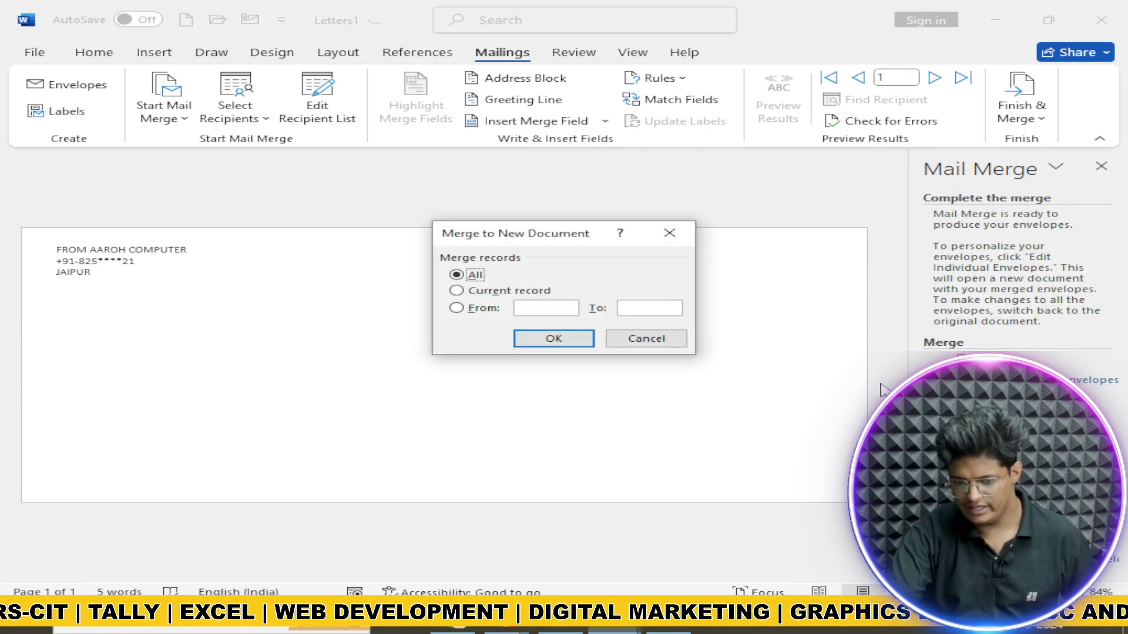
left_click(567, 342)
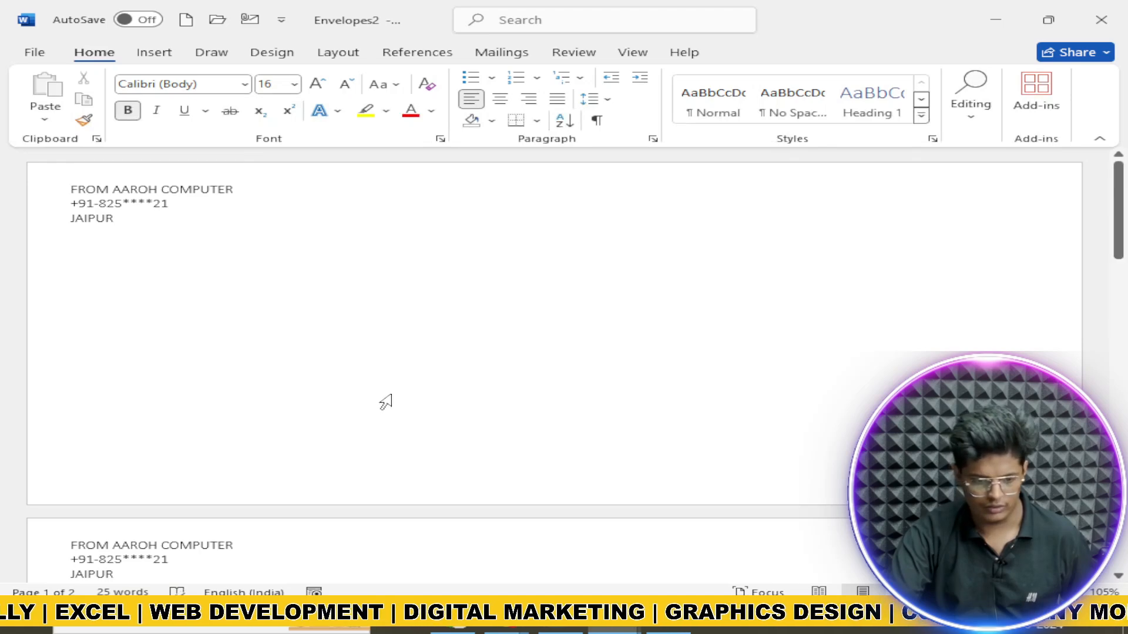
Step: Place the insertion point inside the first envelope's address frame
scroll(382, 400, "down", 4)
scroll(340, 390, "up", 1)
scroll(226, 404, "up", 3)
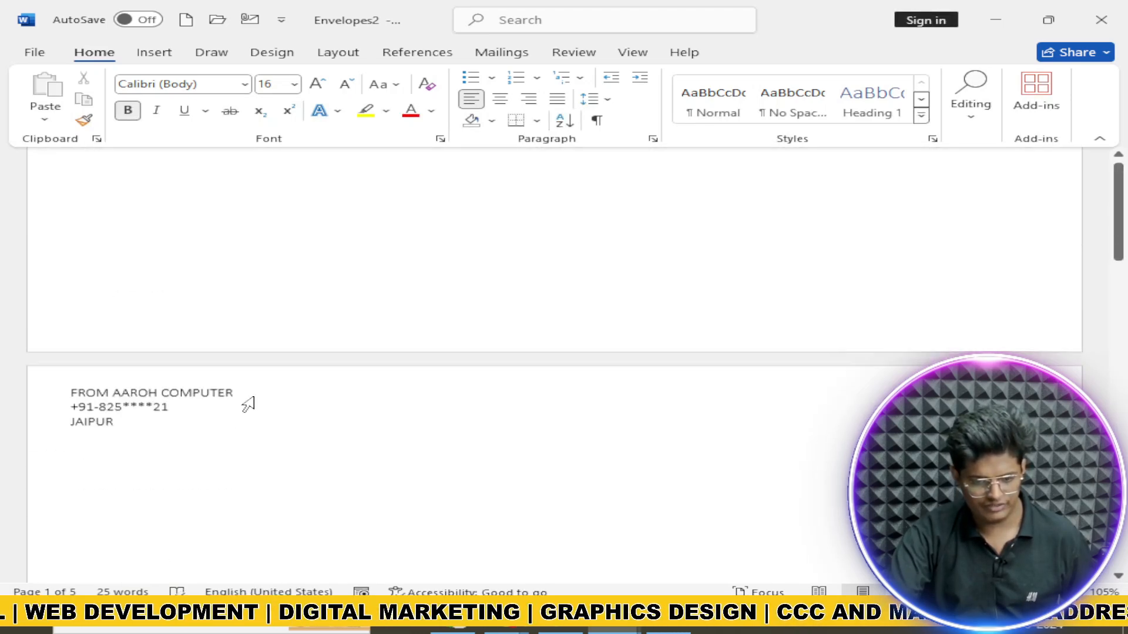
left_click(477, 440)
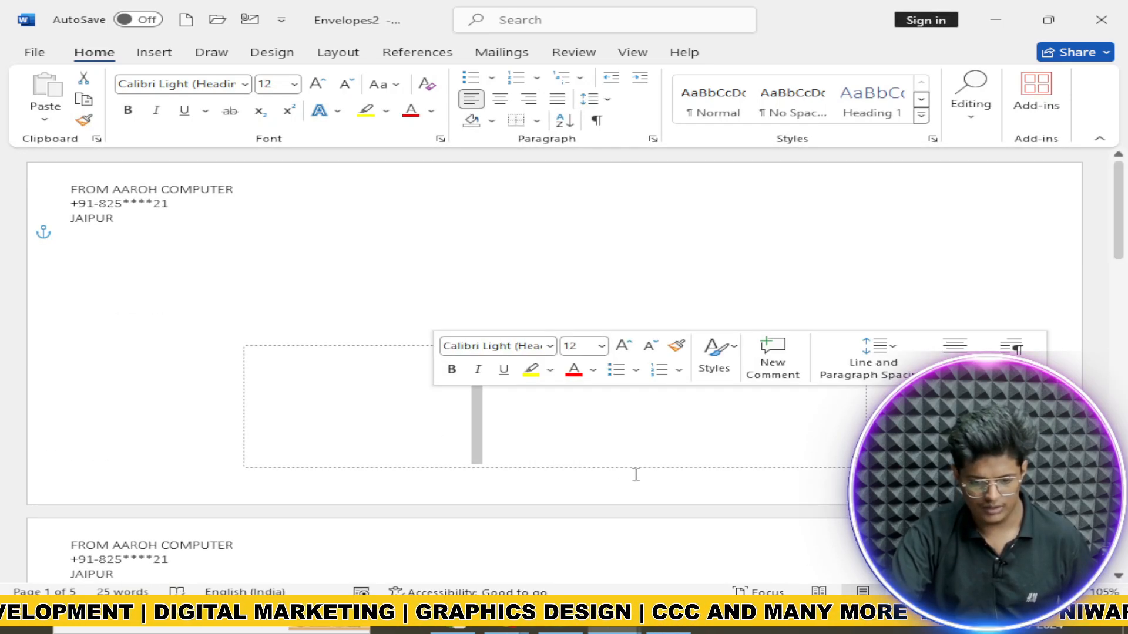
left_click(499, 397)
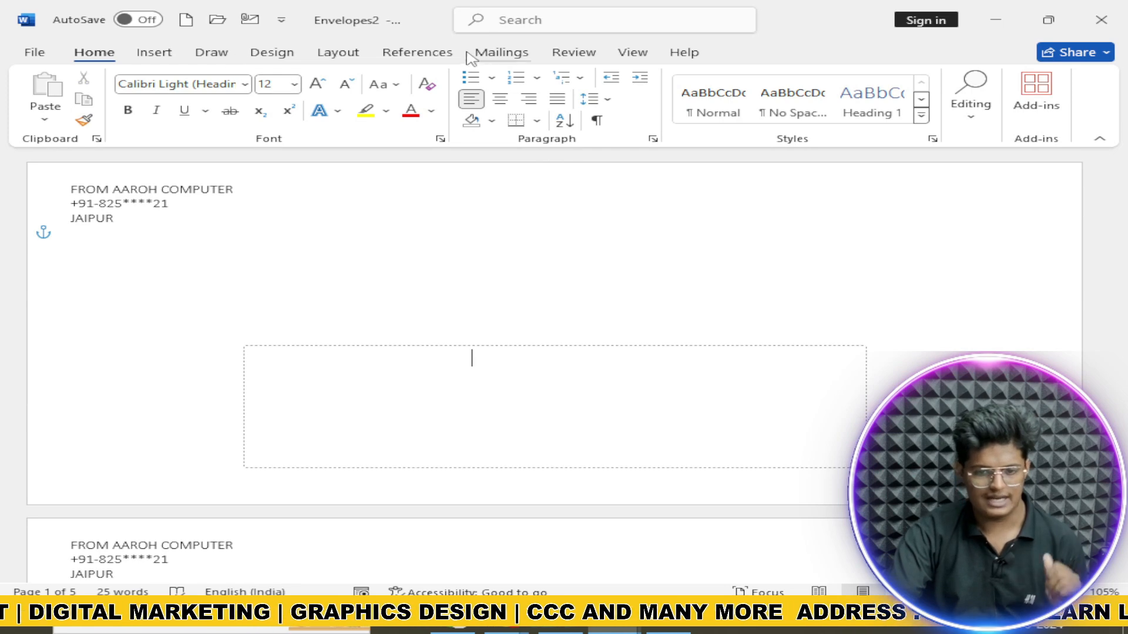
Step: Select the existing SEMINAR.xlsx list, Sheet1$, as the envelope recipients
left_click(501, 52)
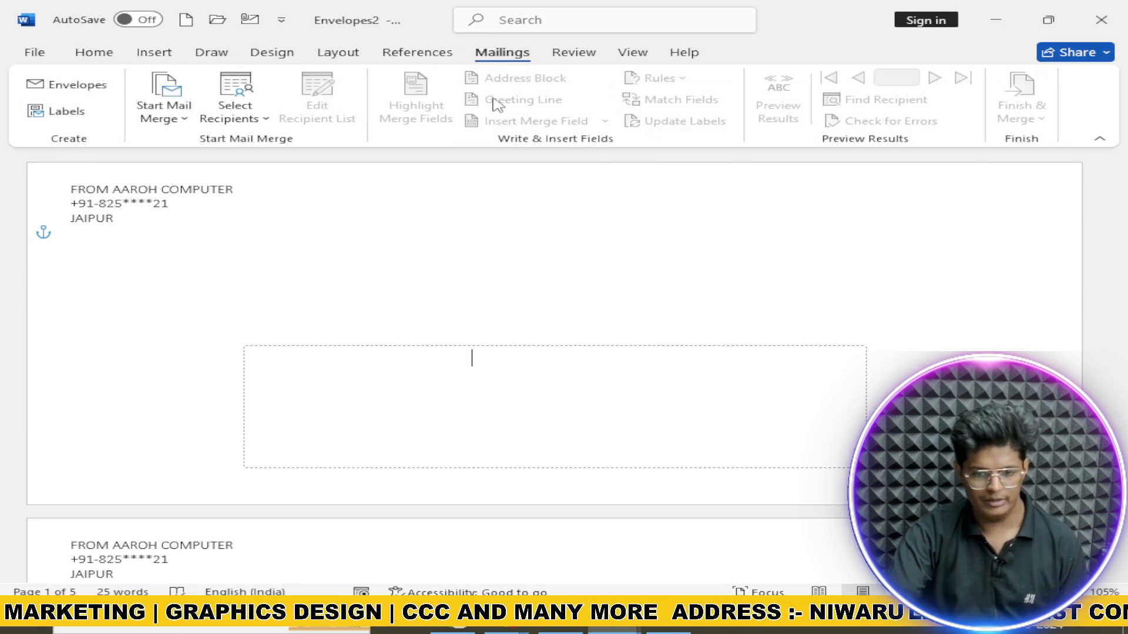
left_click(269, 121)
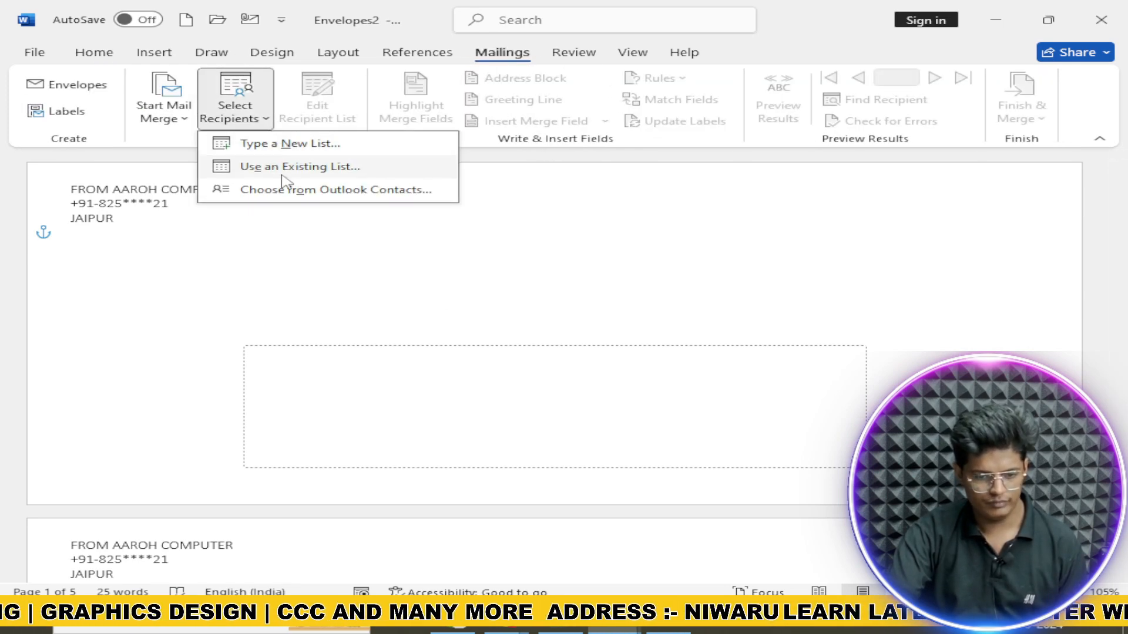
left_click(286, 168)
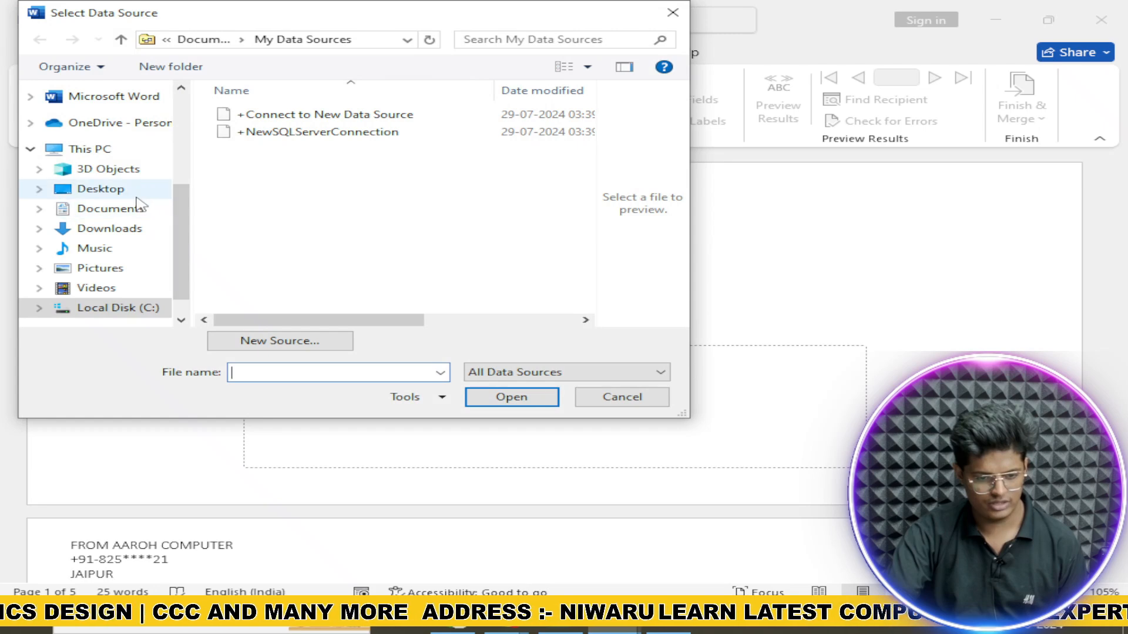
left_click(130, 229)
left_click(145, 210)
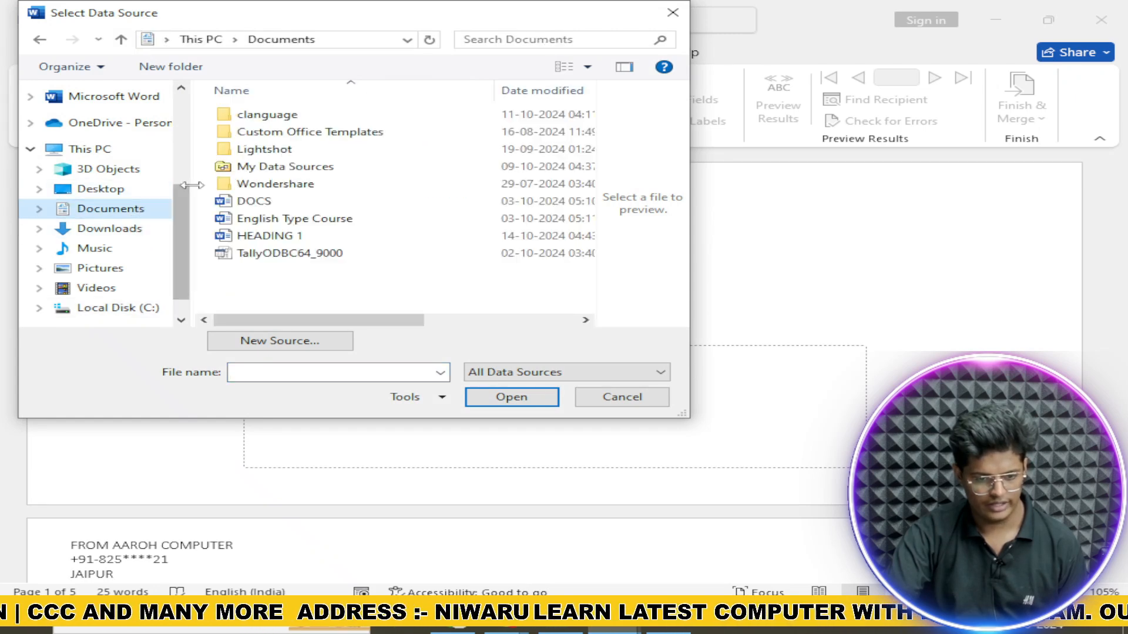
left_click(167, 189)
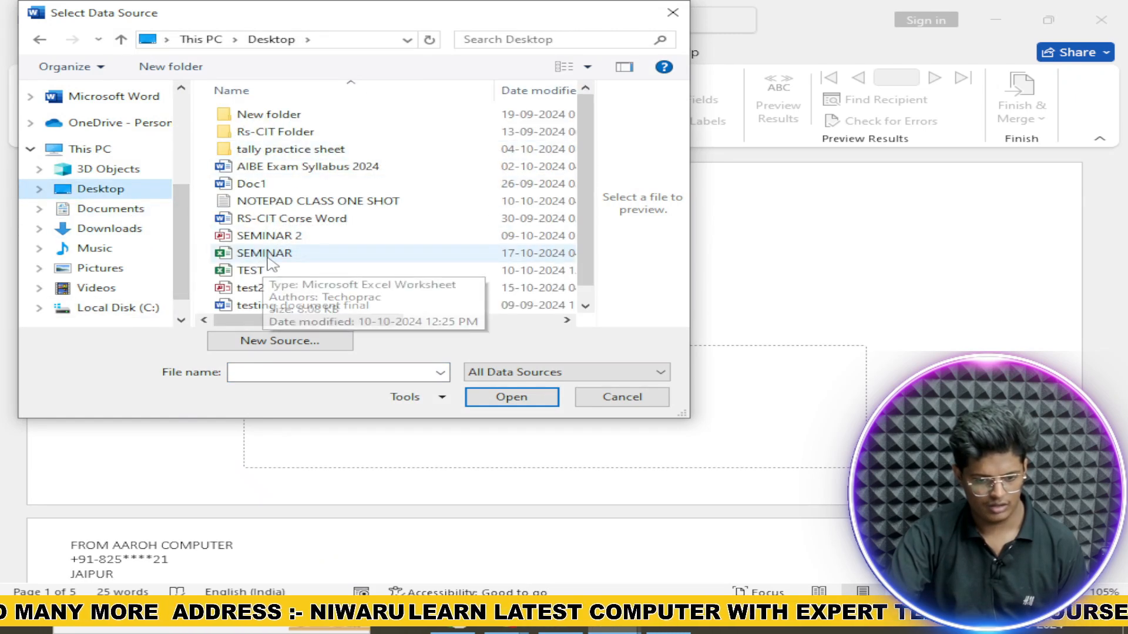
left_click(258, 253)
left_click(511, 397)
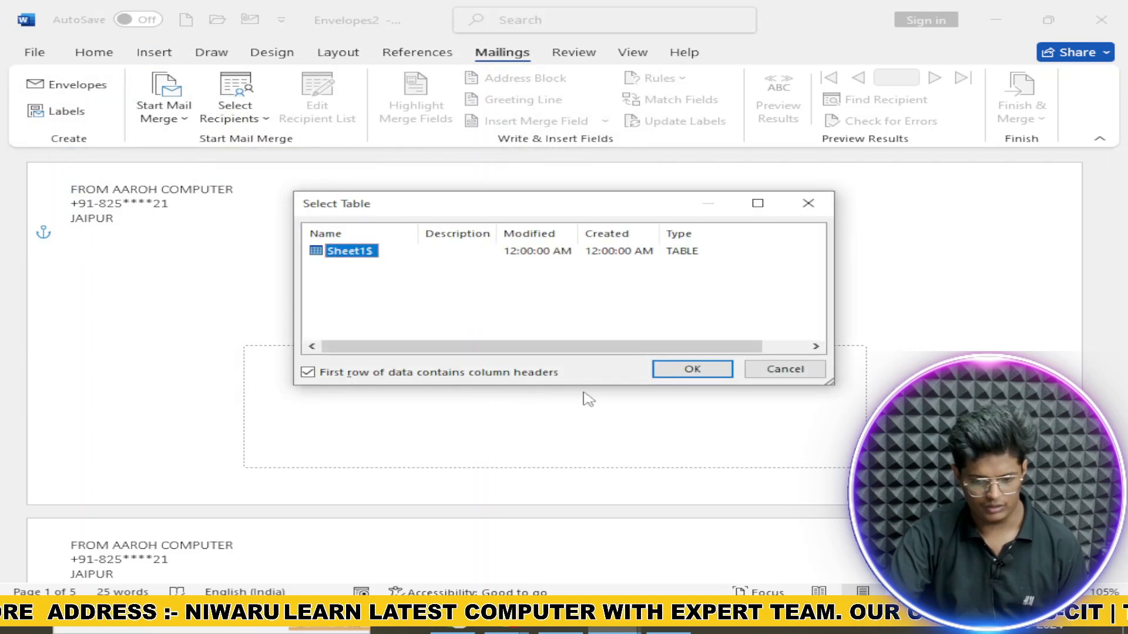
left_click(695, 369)
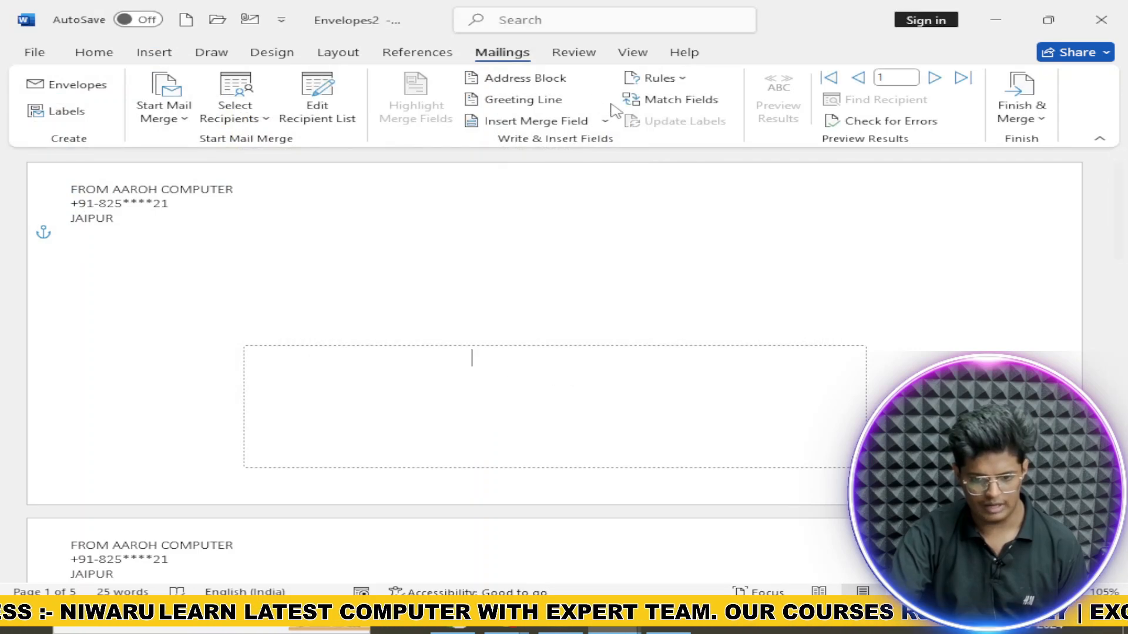
Step: Insert the NAME, PLACE_ and DATE merge fields on separate lines of the address
left_click(604, 120)
left_click(555, 173)
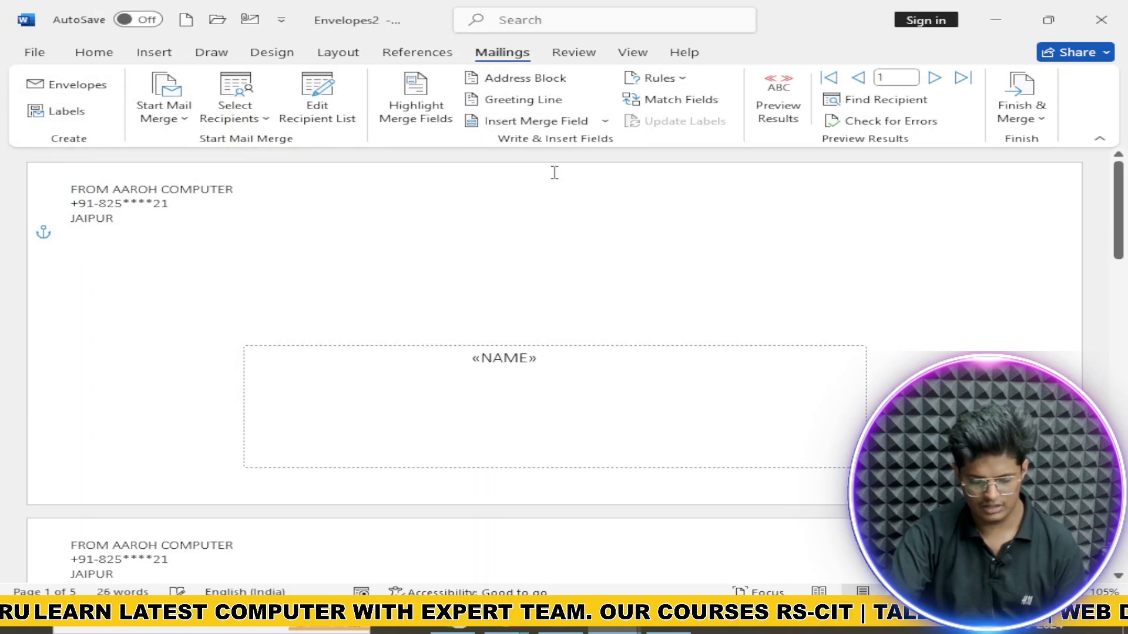
key("Return")
left_click(605, 120)
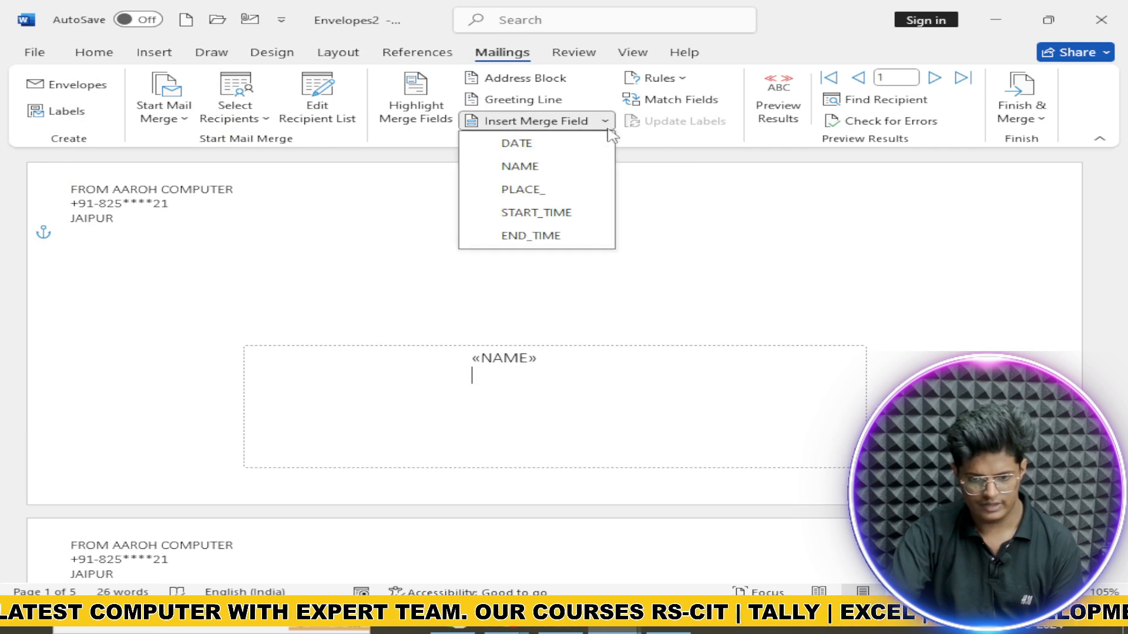
left_click(576, 186)
key("Return")
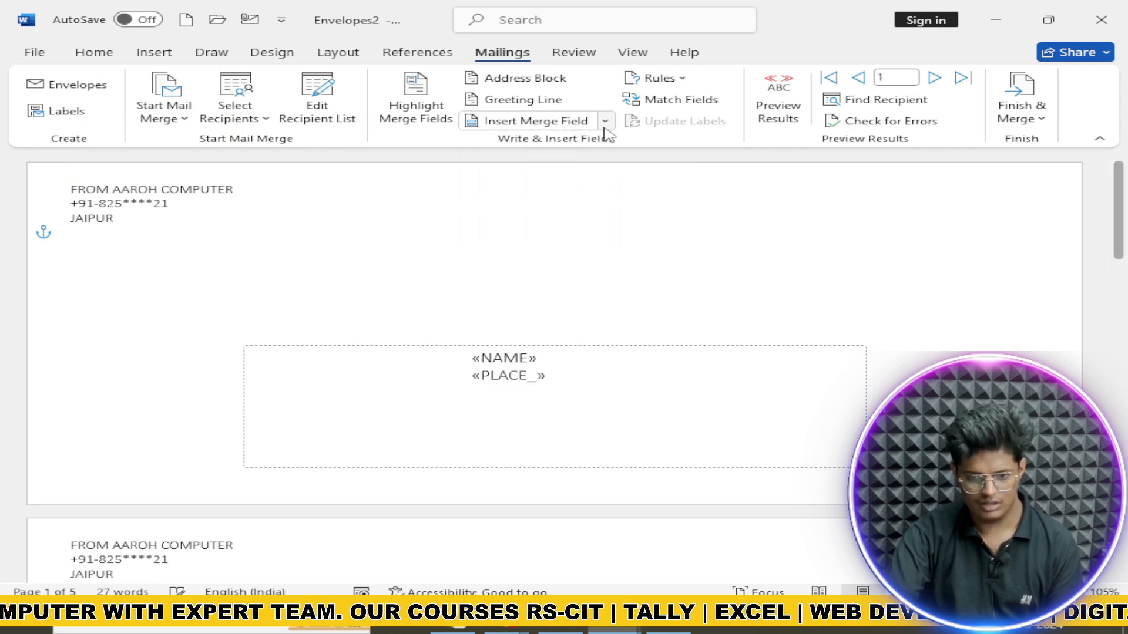
left_click(605, 121)
left_click(567, 146)
Step: Delete the extra envelope pages, keeping only the first envelope
scroll(568, 353, "down", 4)
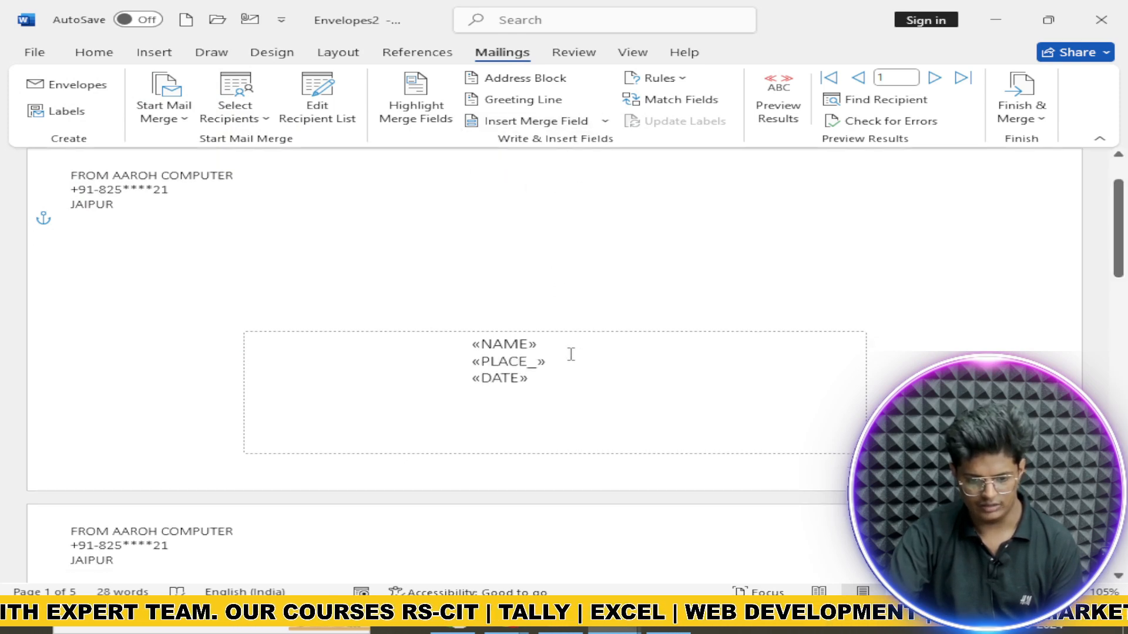
scroll(573, 353, "up", 3)
left_click(442, 477)
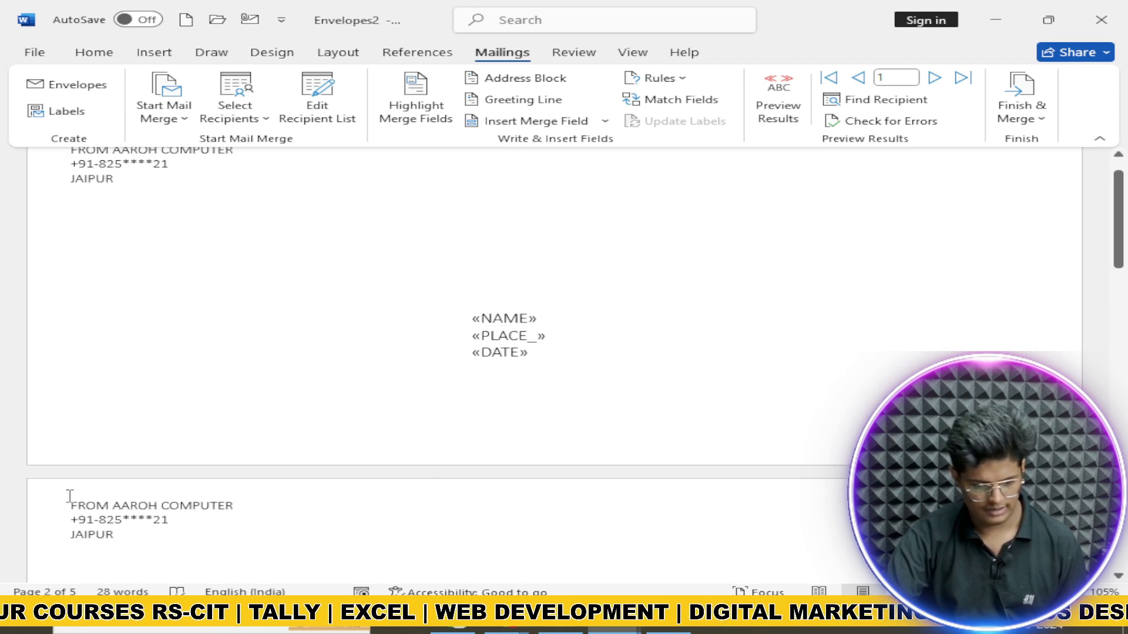
key("shift+Down")
key("shift+Down")
key("shift+Down")
scroll(69, 496, "down", 3)
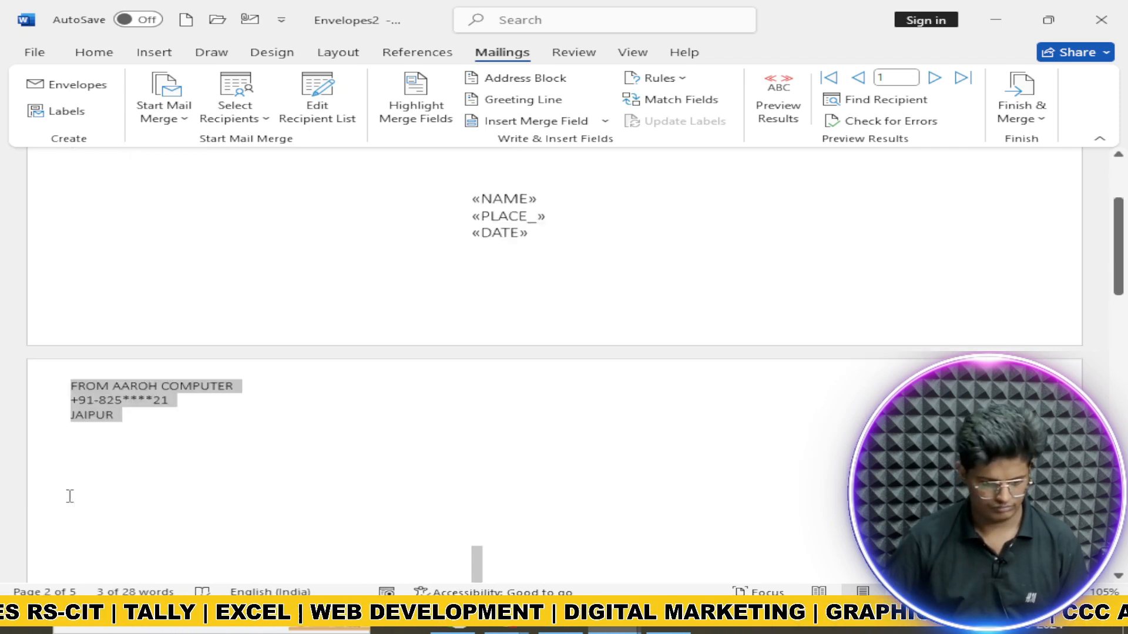
key("shift+Down")
key("shift+Down")
key("Delete")
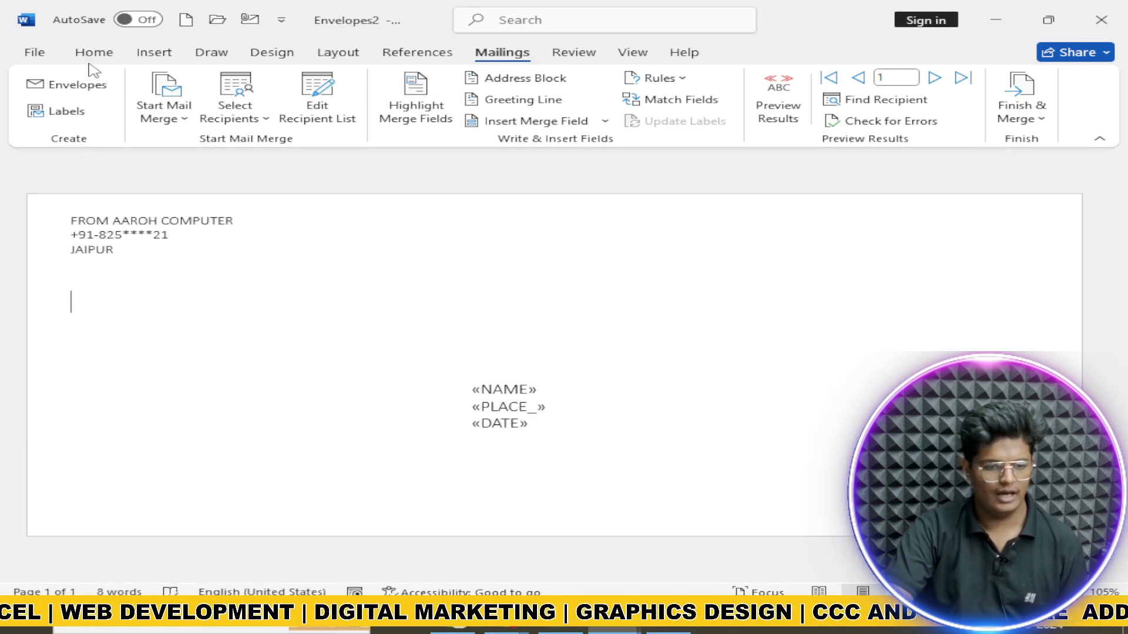
left_click(105, 54)
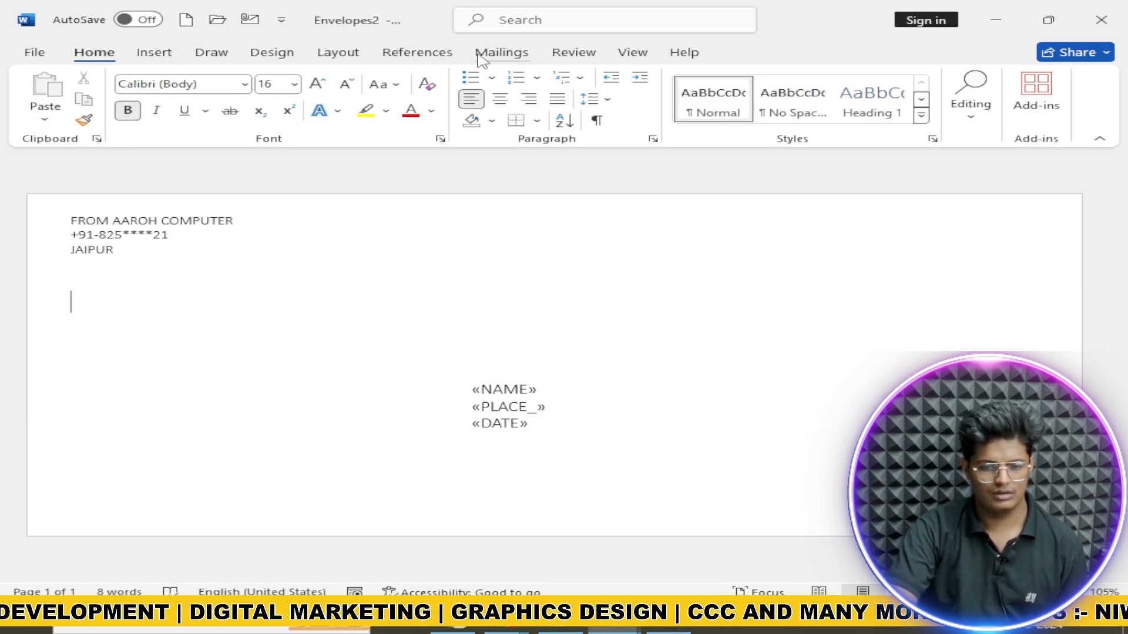
left_click(434, 59)
Step: Run the step-by-step wizard to the end and merge all records into a new document
left_click(502, 53)
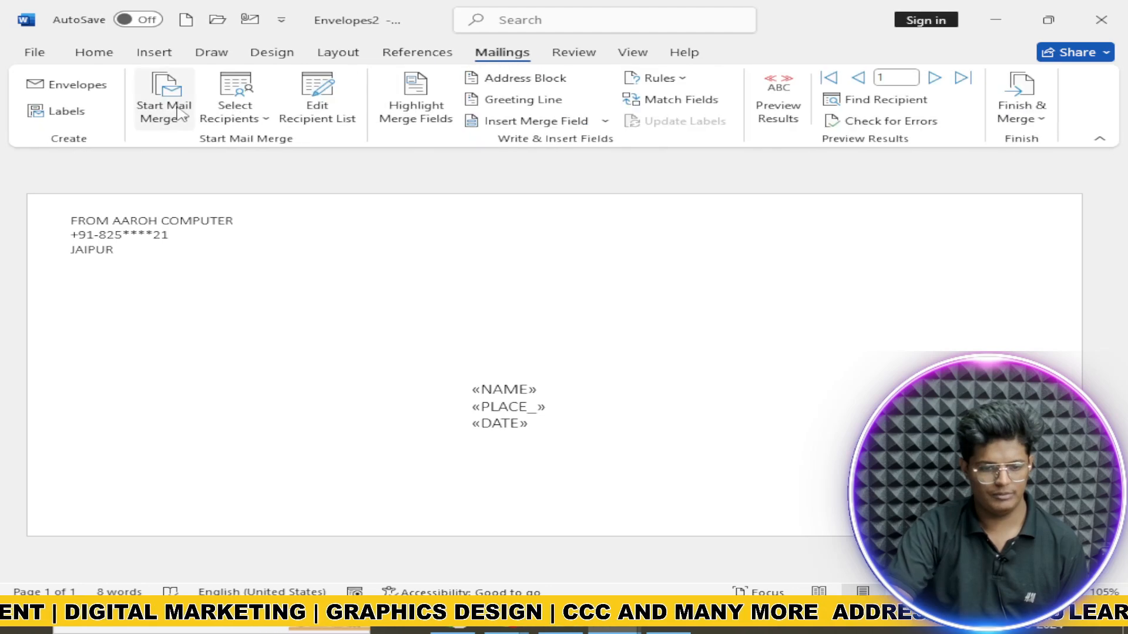
left_click(260, 120)
left_click(171, 113)
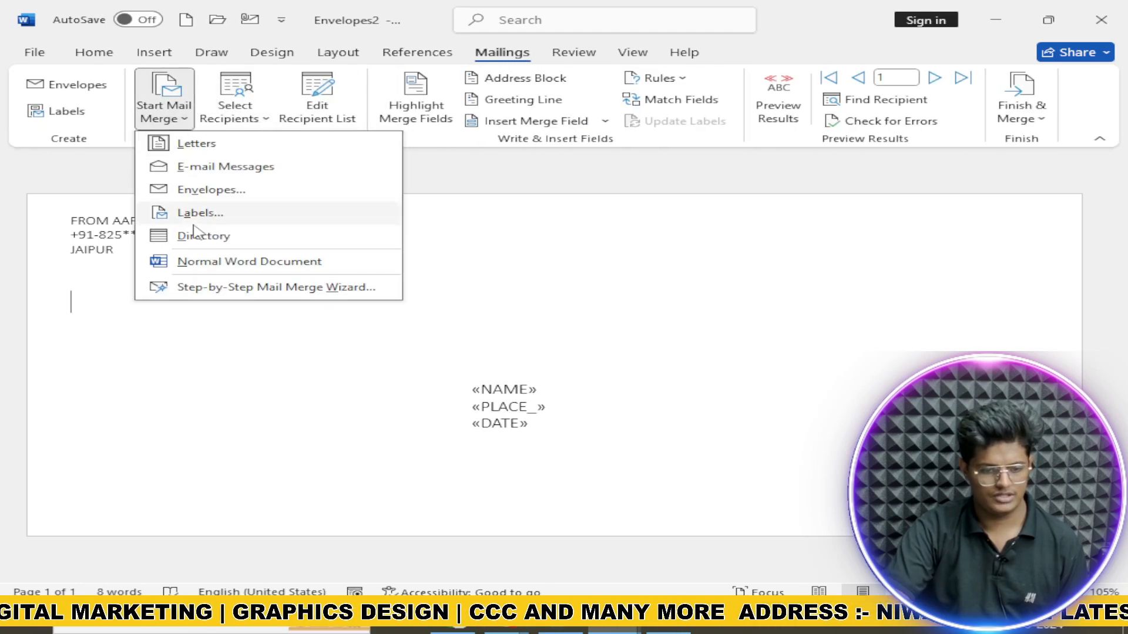
left_click(252, 287)
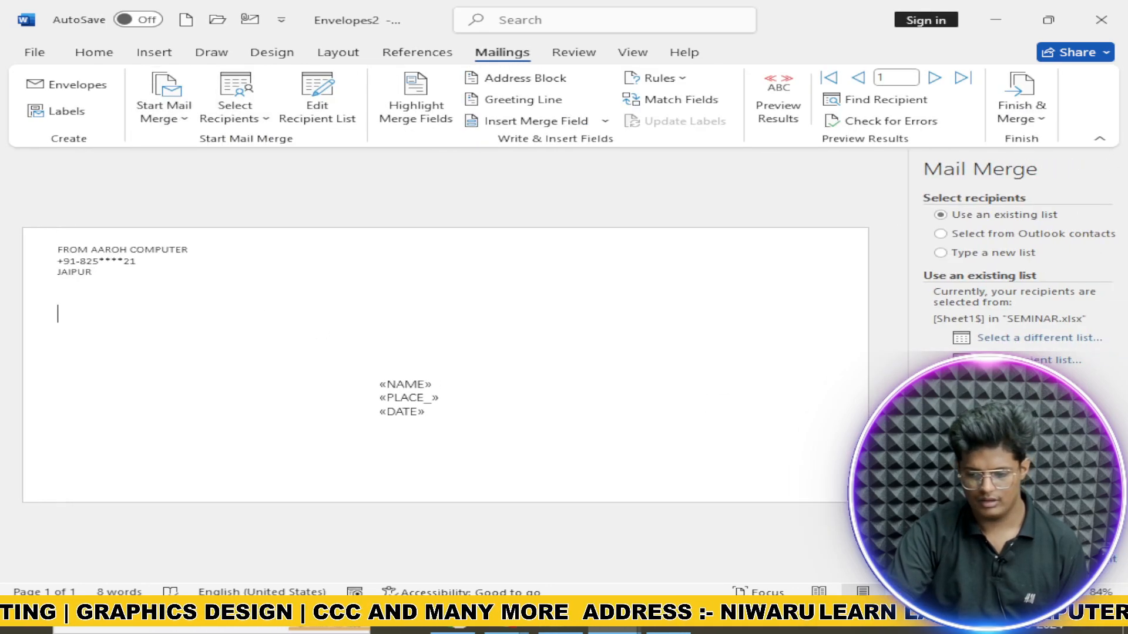
left_click(1043, 543)
left_click(1042, 542)
left_click(1042, 542)
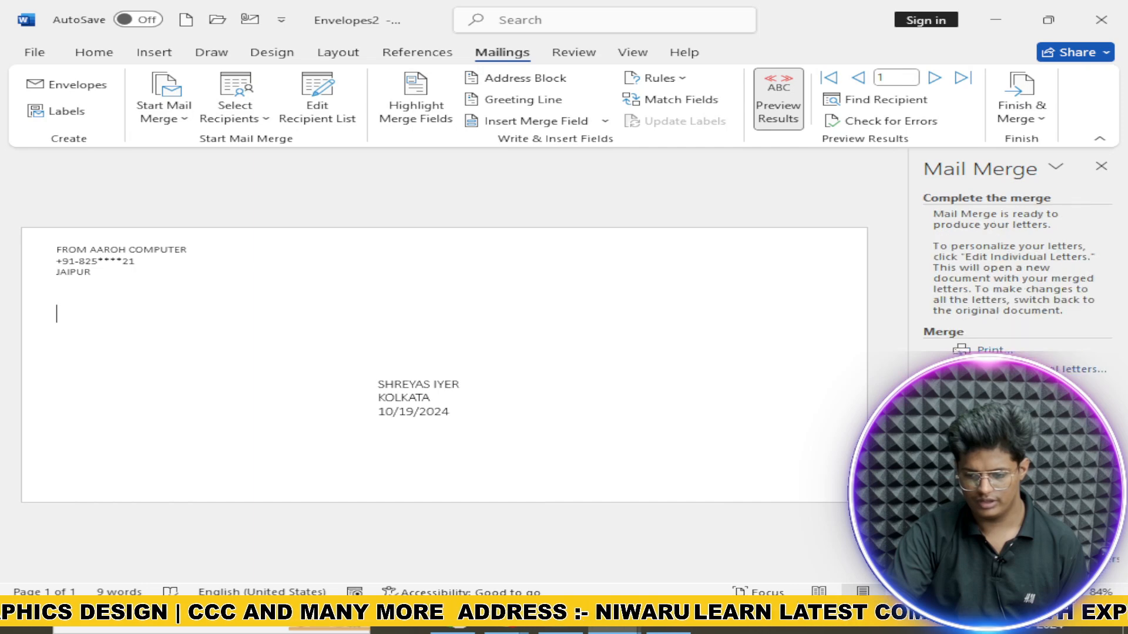
left_click(1074, 369)
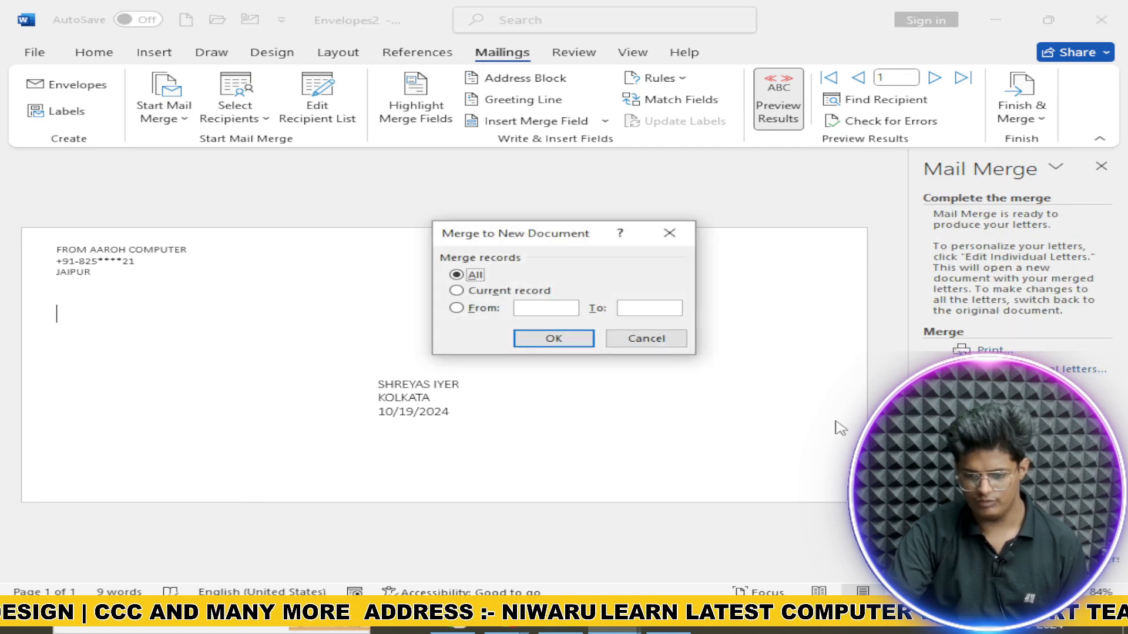
left_click(550, 341)
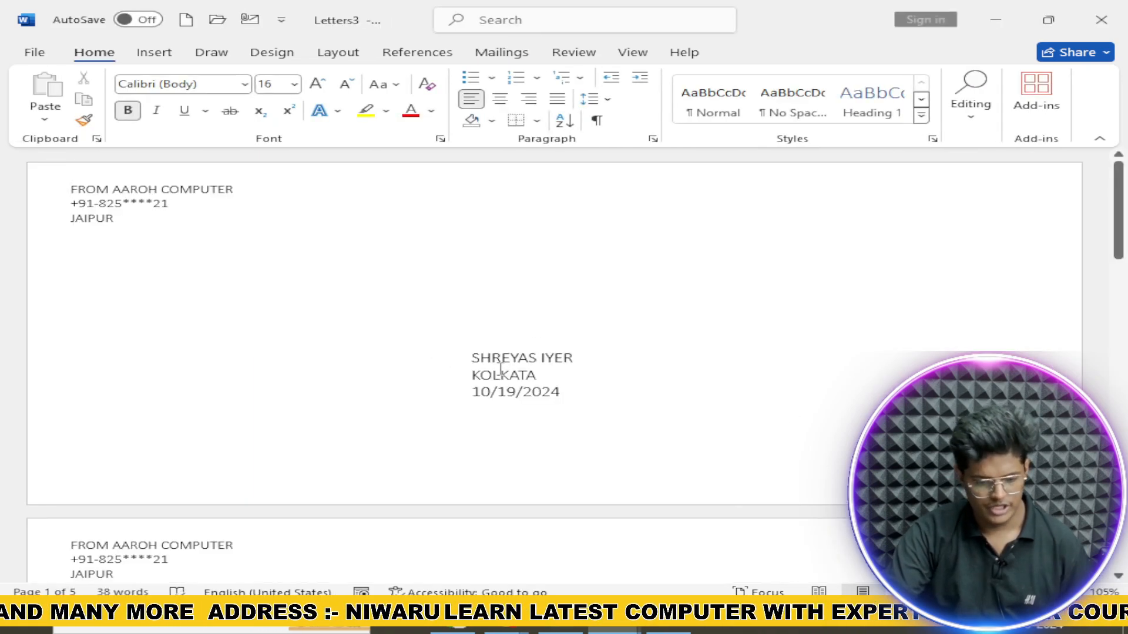
Step: Scroll through the five merged envelopes, from SHREYAS IYER to ARJUN
scroll(519, 404, "down", 8)
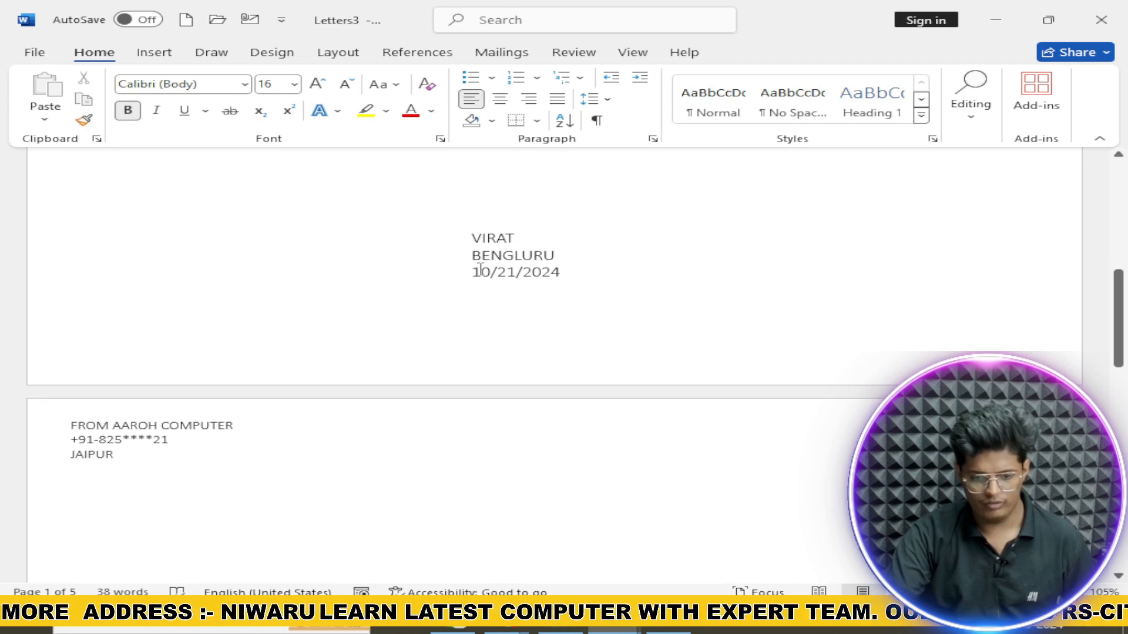
scroll(559, 337, "down", 7)
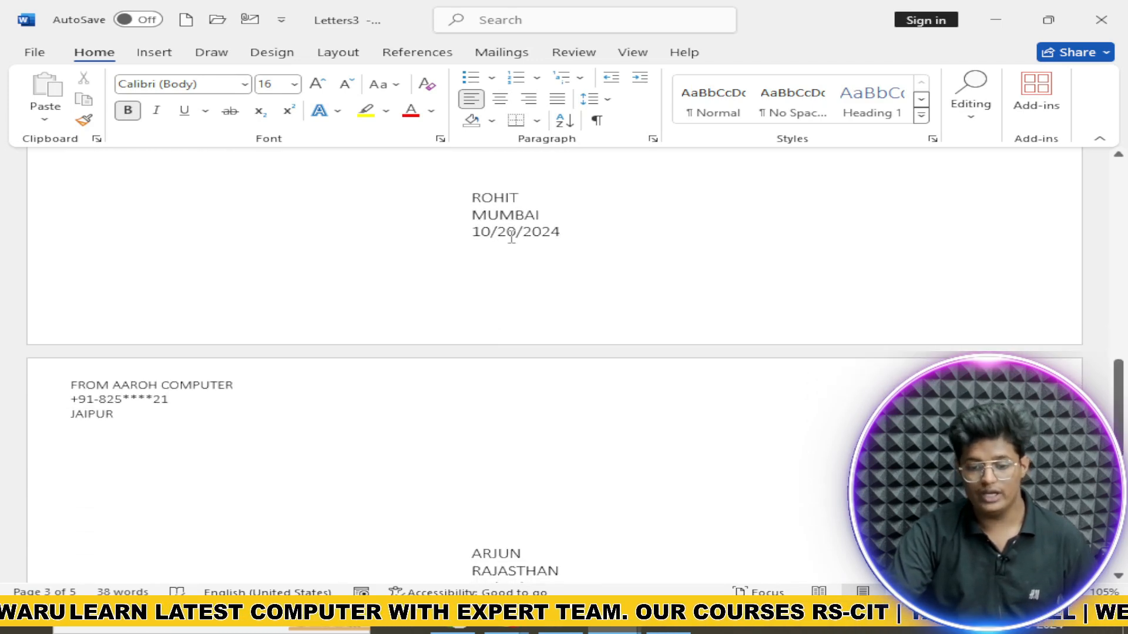
scroll(536, 256, "down", 6)
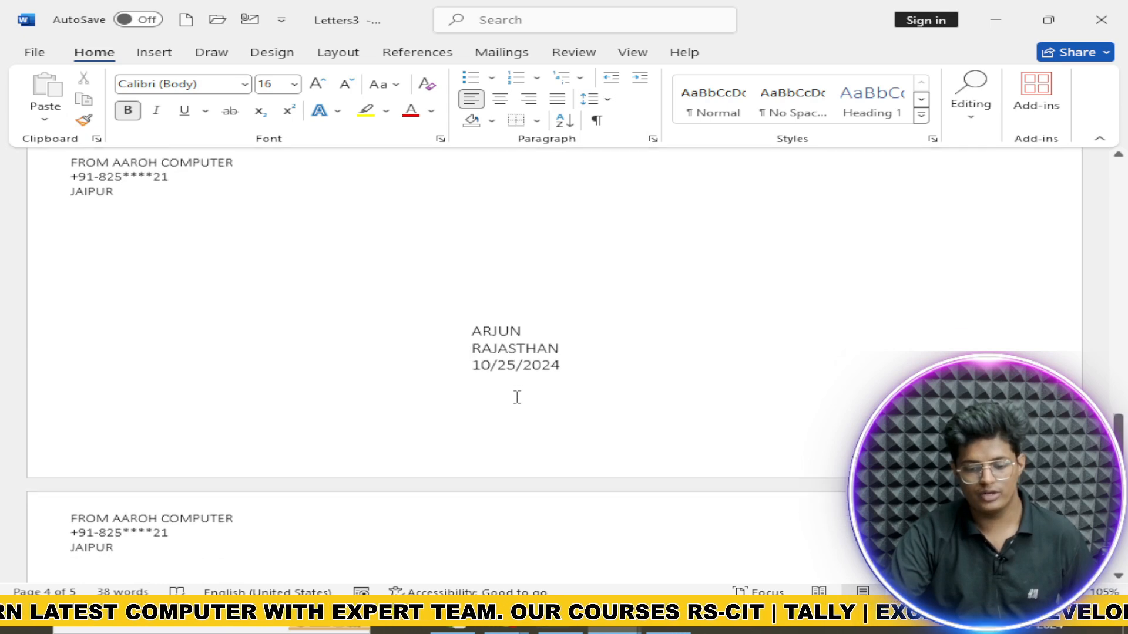
scroll(517, 398, "down", 2)
scroll(529, 397, "up", 12)
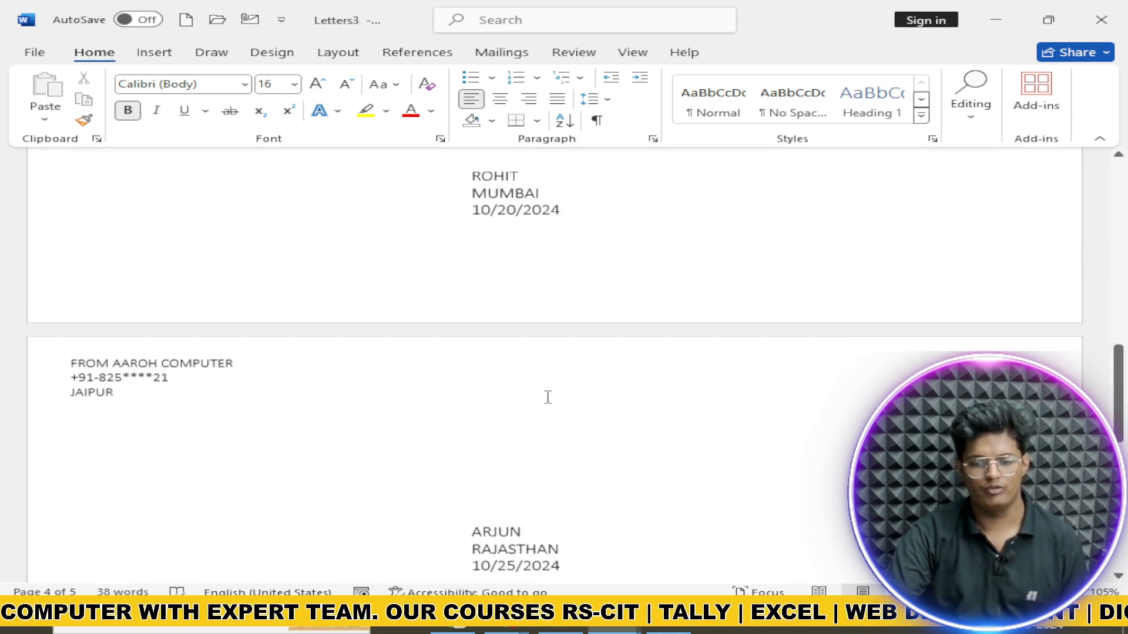
scroll(552, 396, "up", 9)
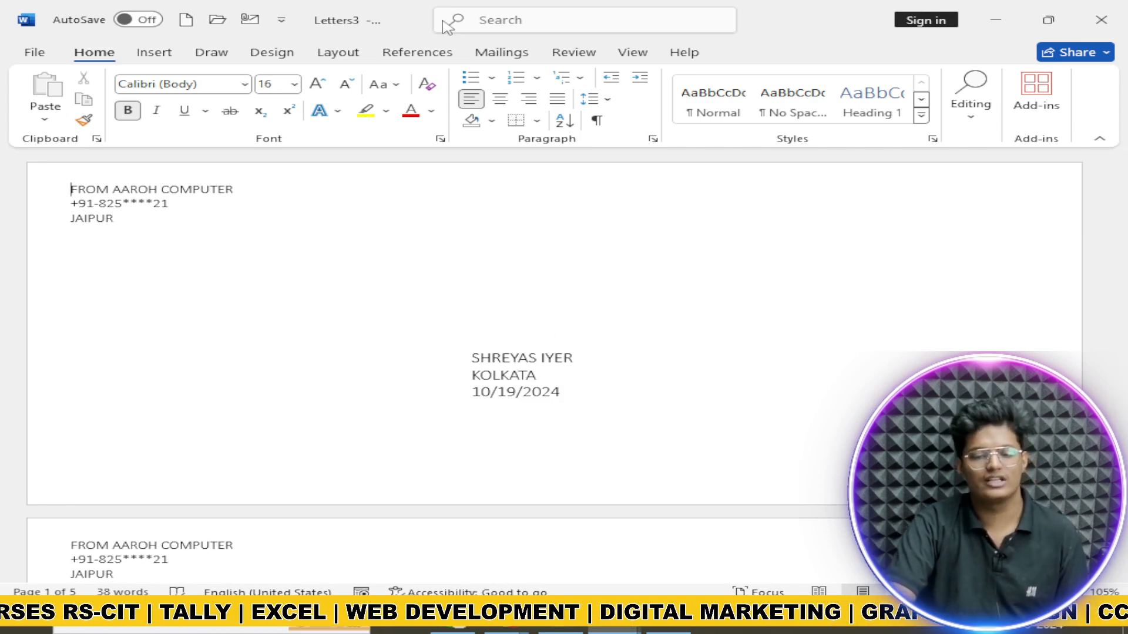
Step: Open Type a New List, try Delete Entry, then cancel, keeping one blank entry
left_click(433, 52)
left_click(479, 52)
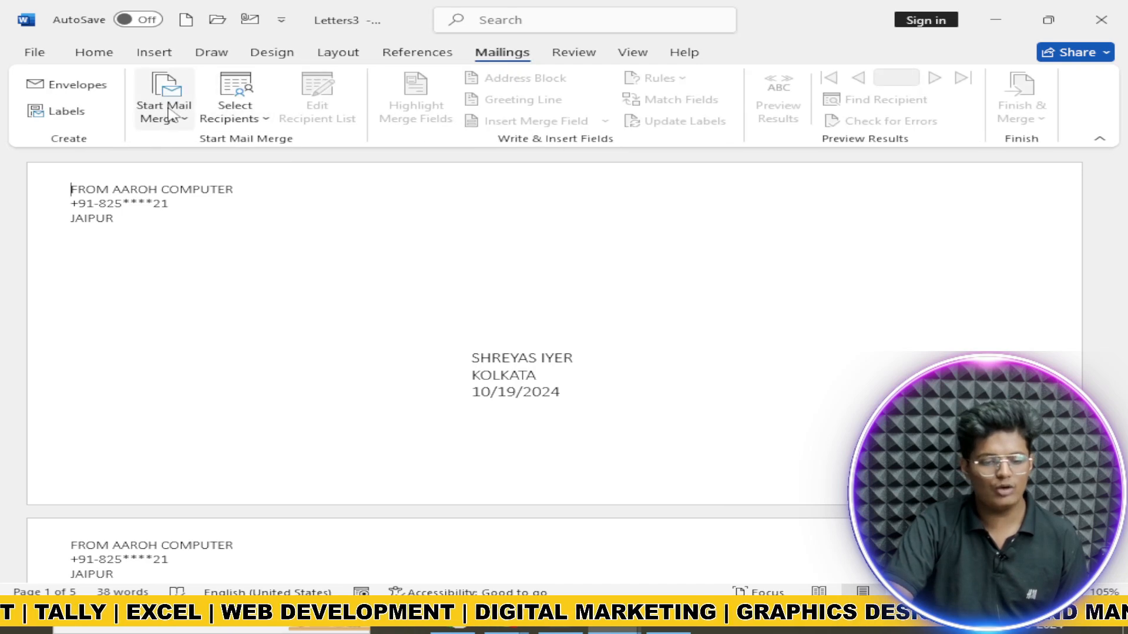
left_click(259, 117)
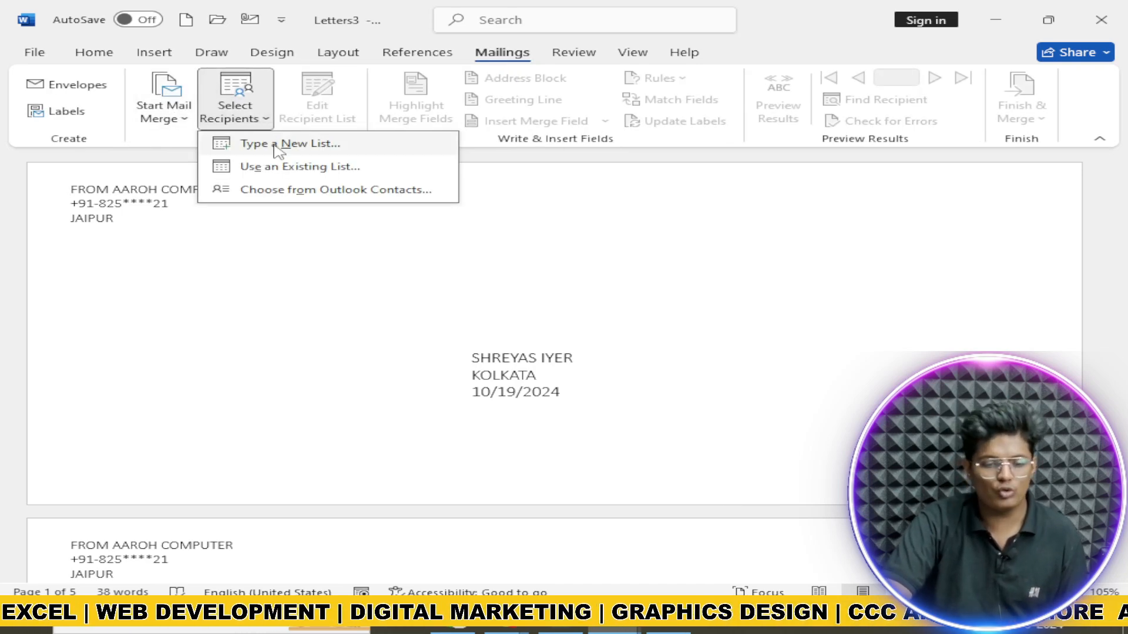
left_click(297, 152)
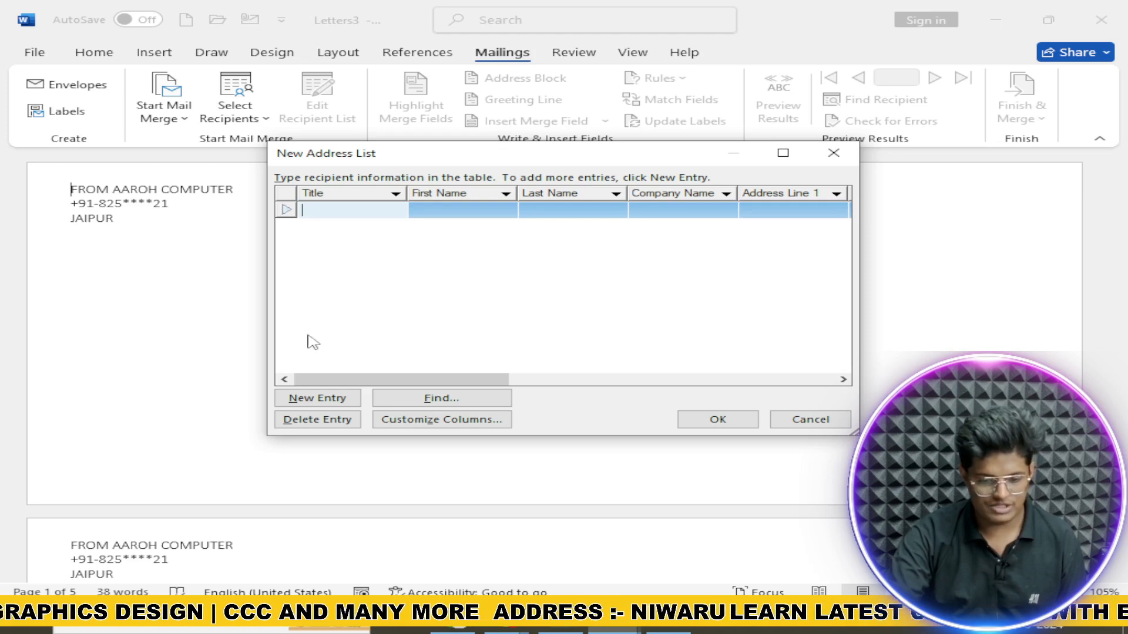
left_click(343, 420)
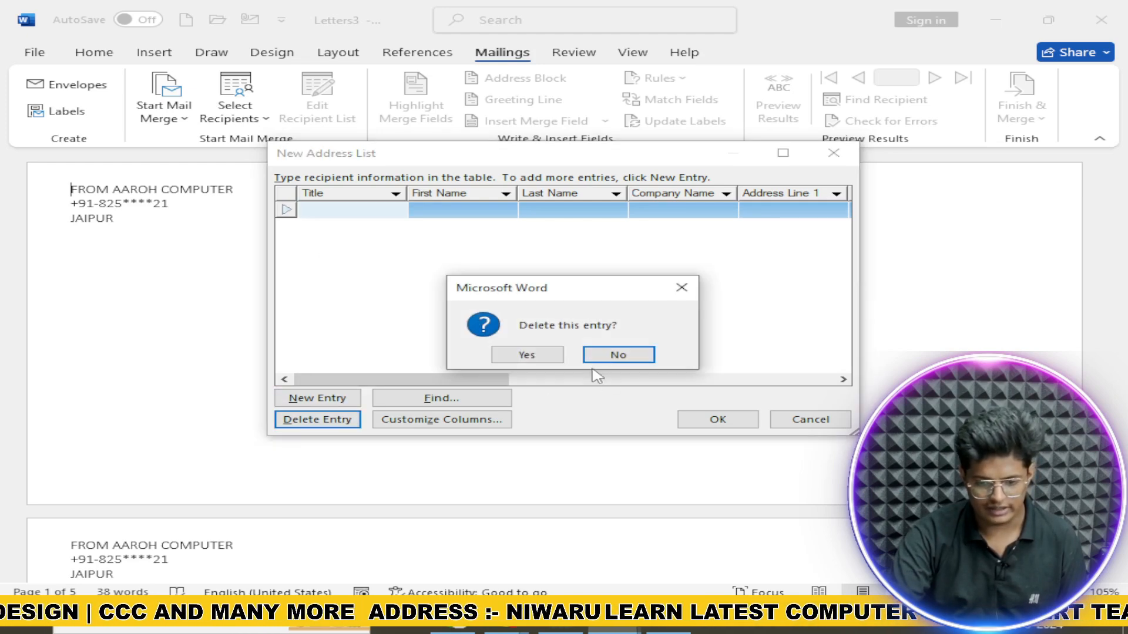
left_click(681, 287)
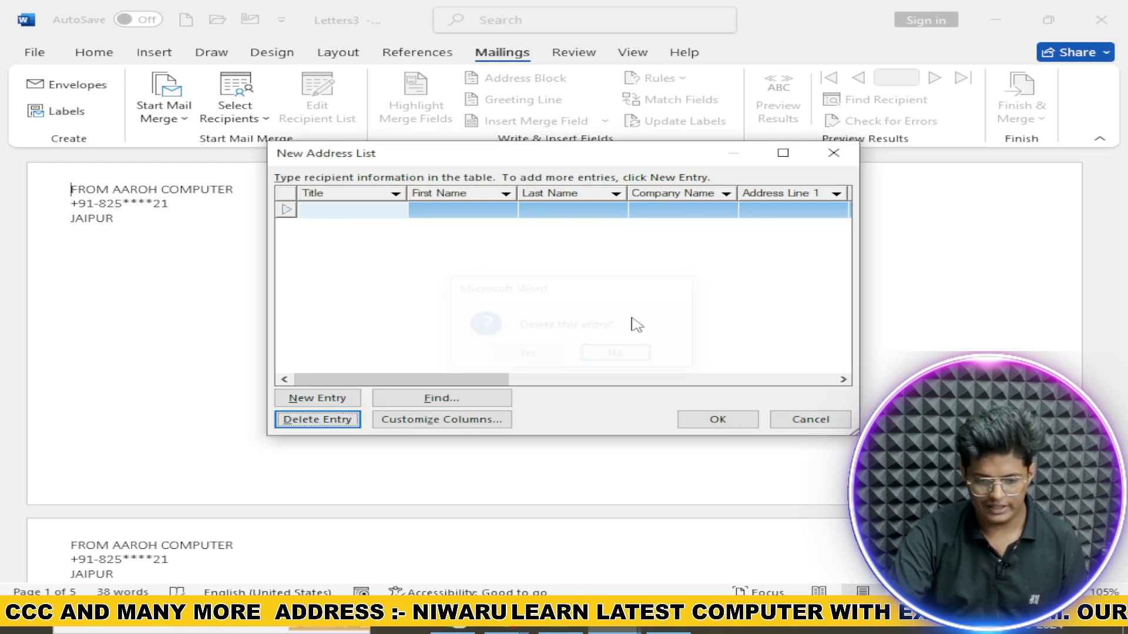
Step: In Customize Columns, delete the Title, Last Name and Company Name fields
left_click(479, 420)
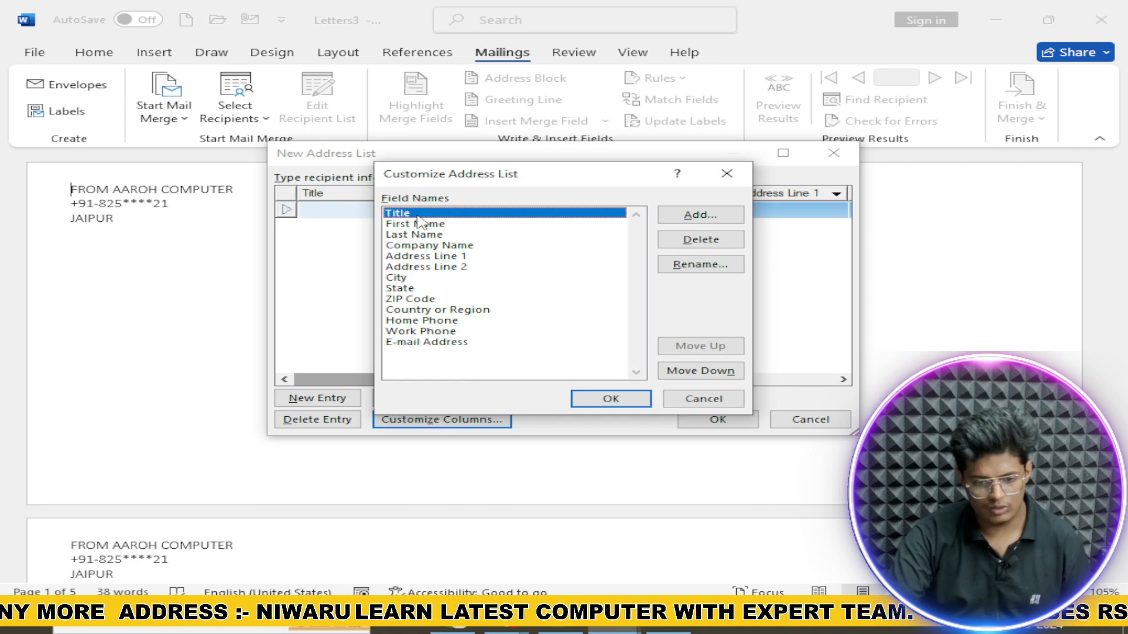
left_click(708, 242)
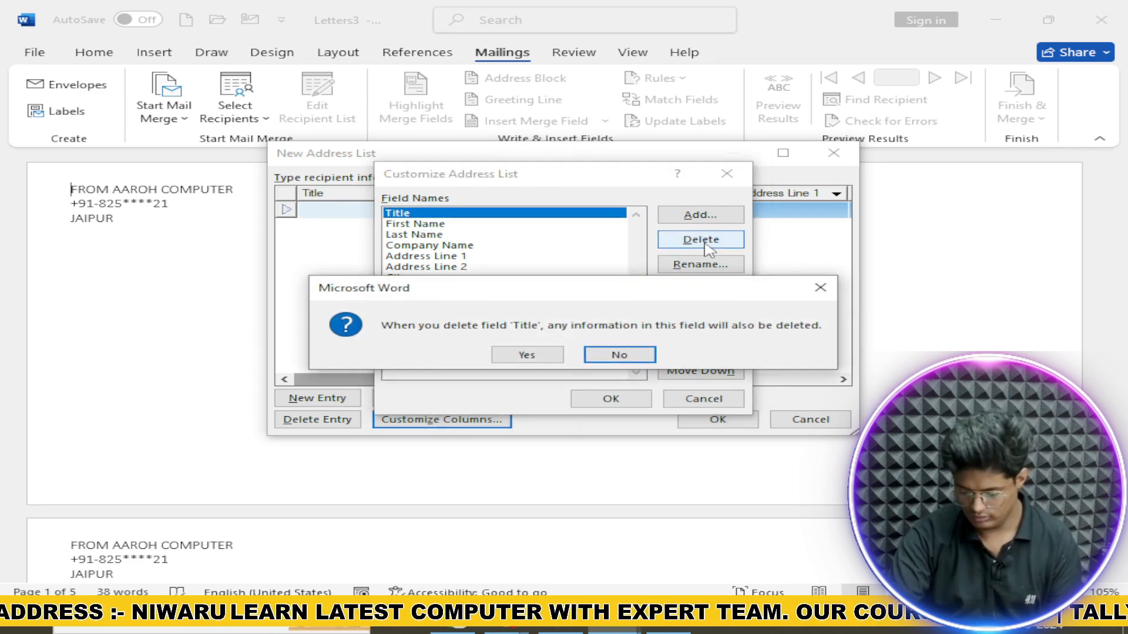
key("Left")
key("Return")
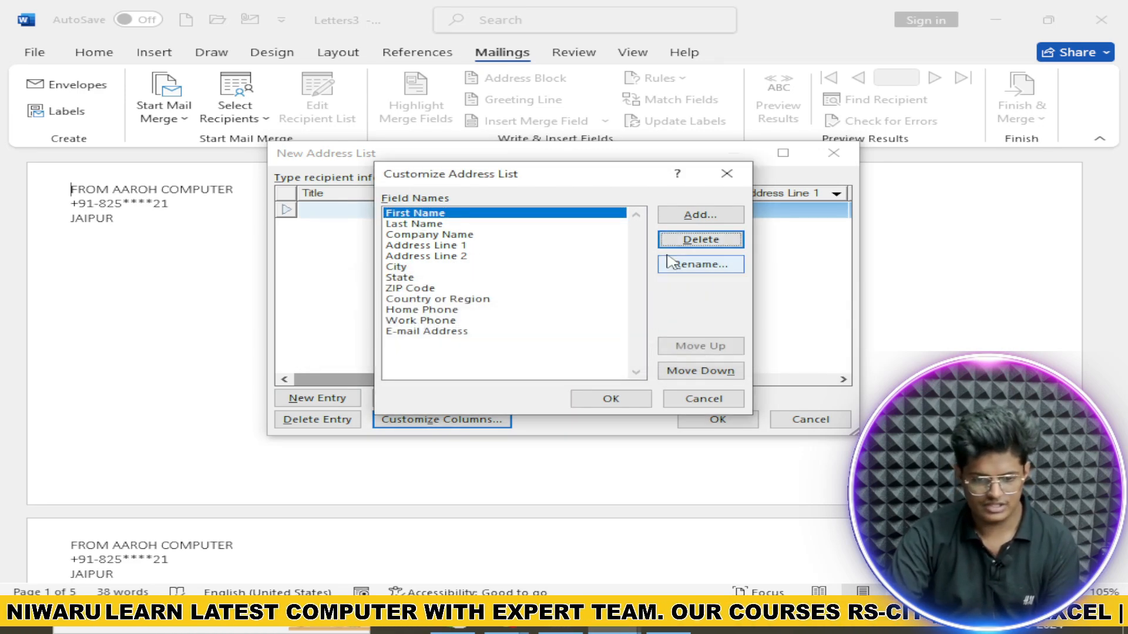
left_click(499, 227)
left_click(500, 235)
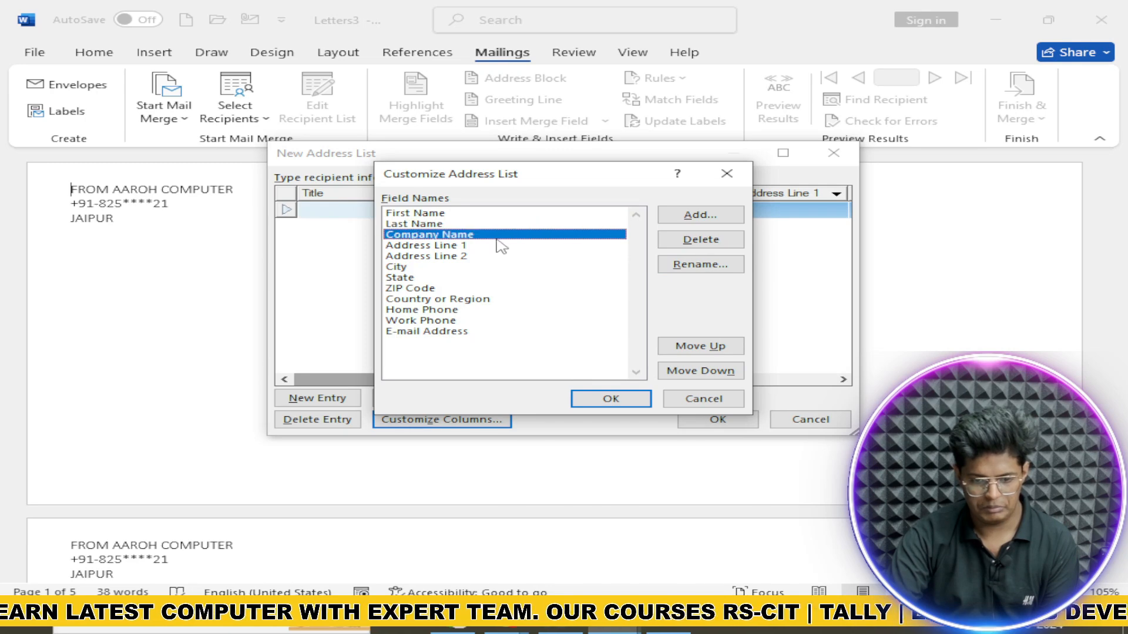
left_click(515, 226)
left_click(705, 241)
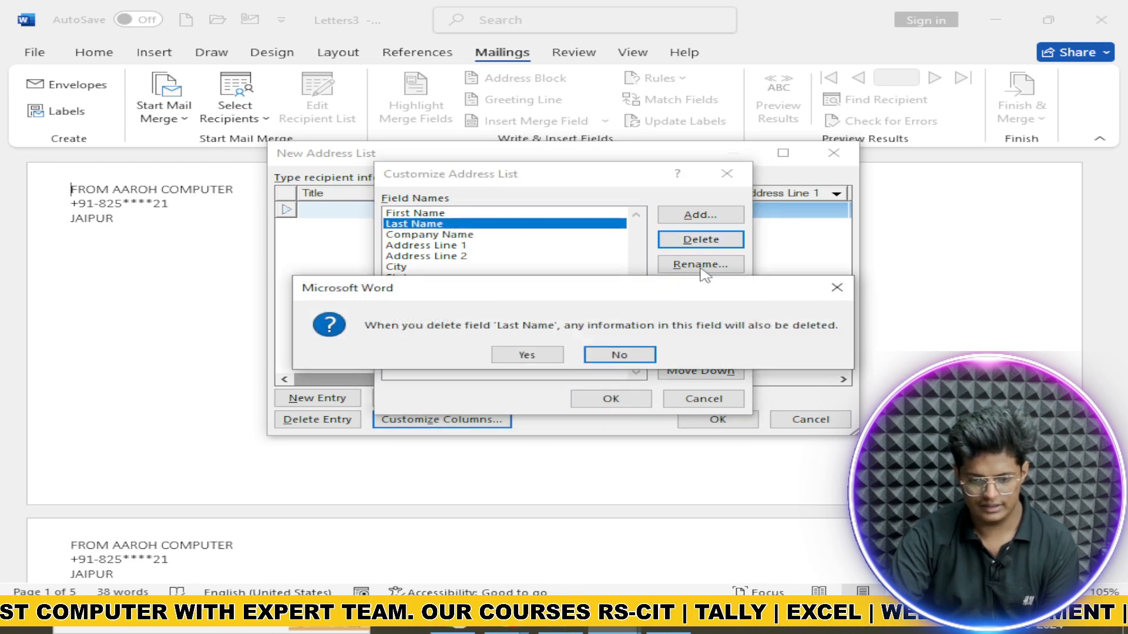
left_click(531, 354)
left_click(461, 226)
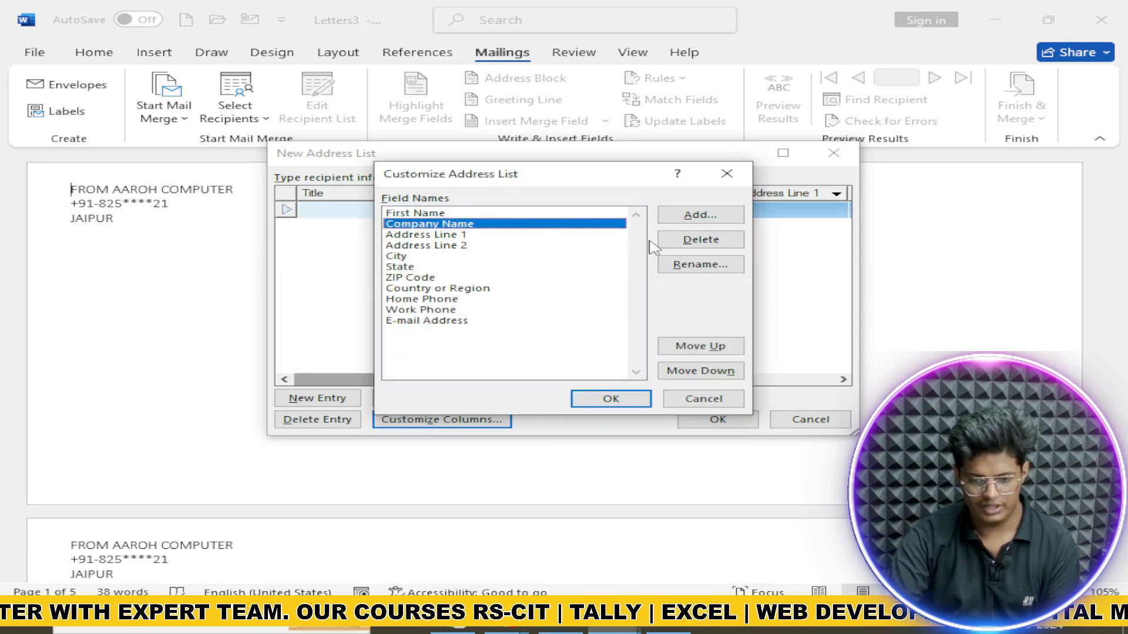
left_click(696, 240)
left_click(538, 357)
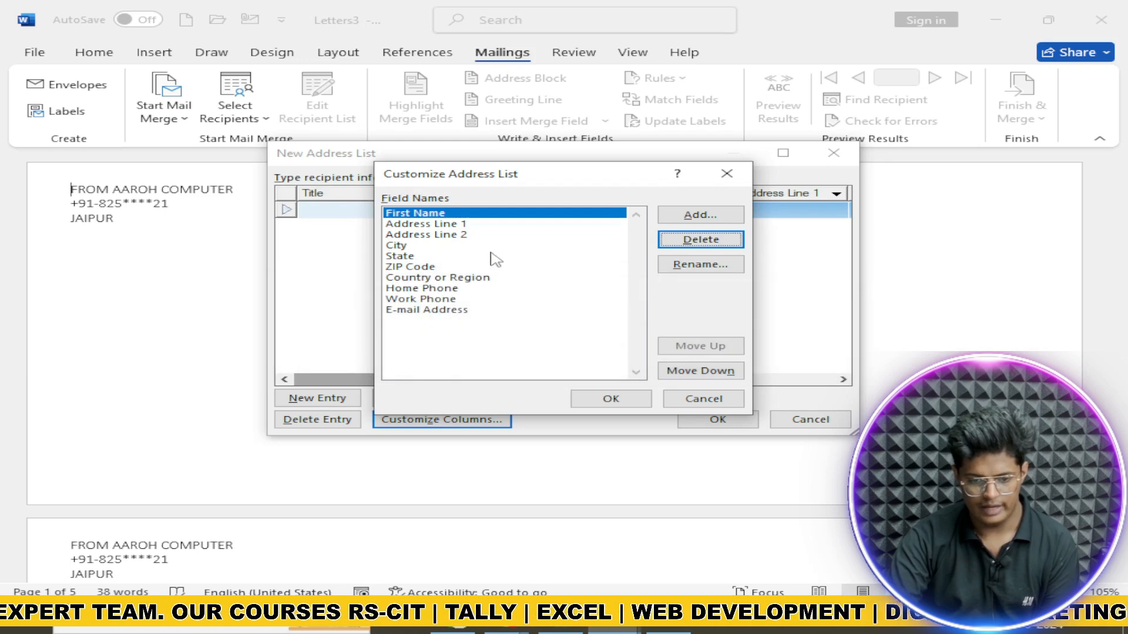
Step: Delete the ZIP Code and Work Phone fields from the list
left_click(497, 245)
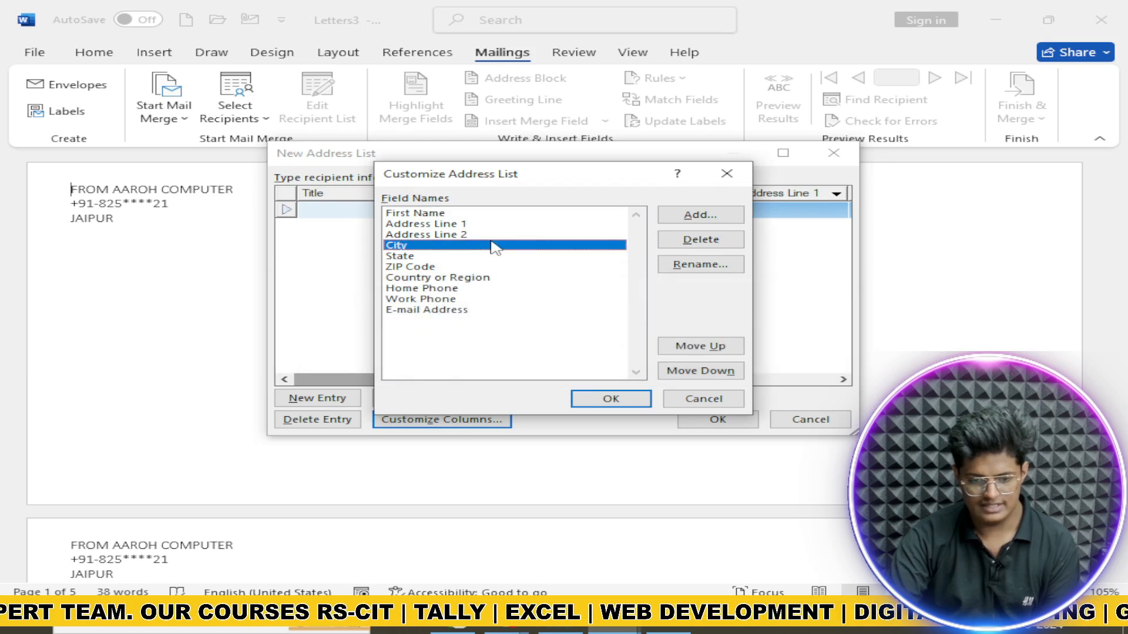
left_click(419, 258)
left_click(419, 268)
left_click(451, 279)
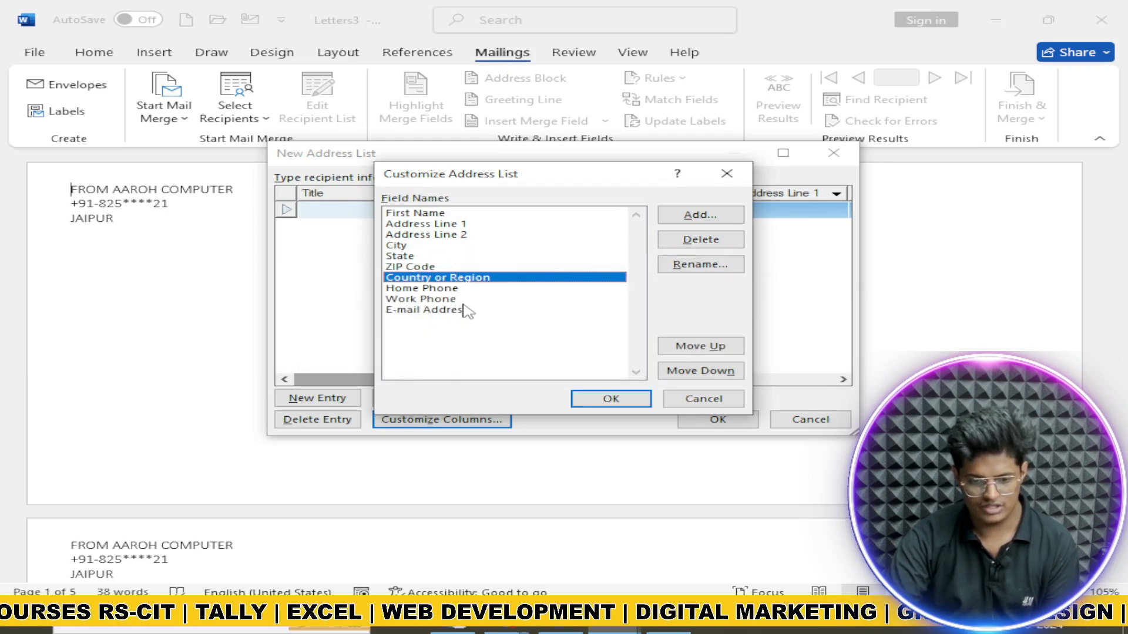
left_click(451, 289)
left_click(469, 278)
left_click(455, 267)
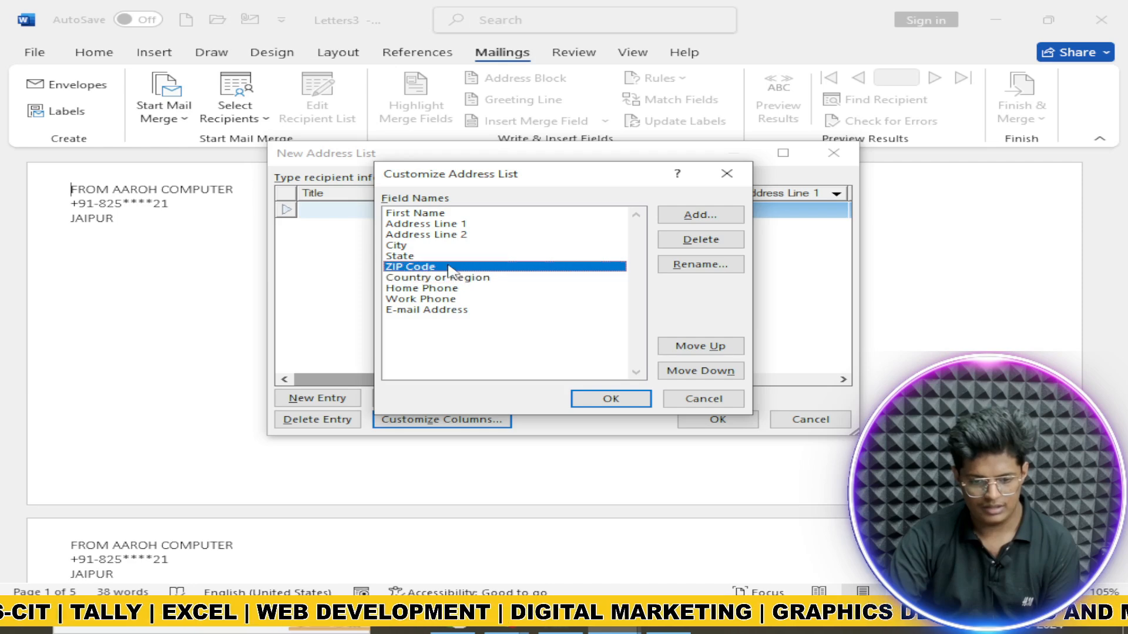
left_click(700, 240)
left_click(549, 354)
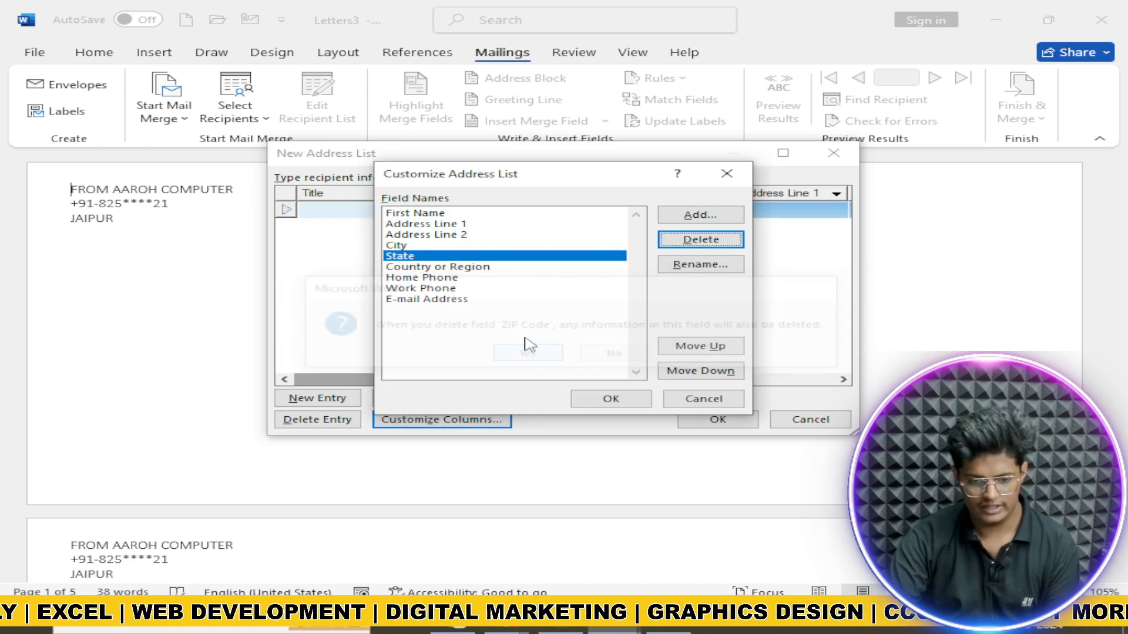
left_click(420, 278)
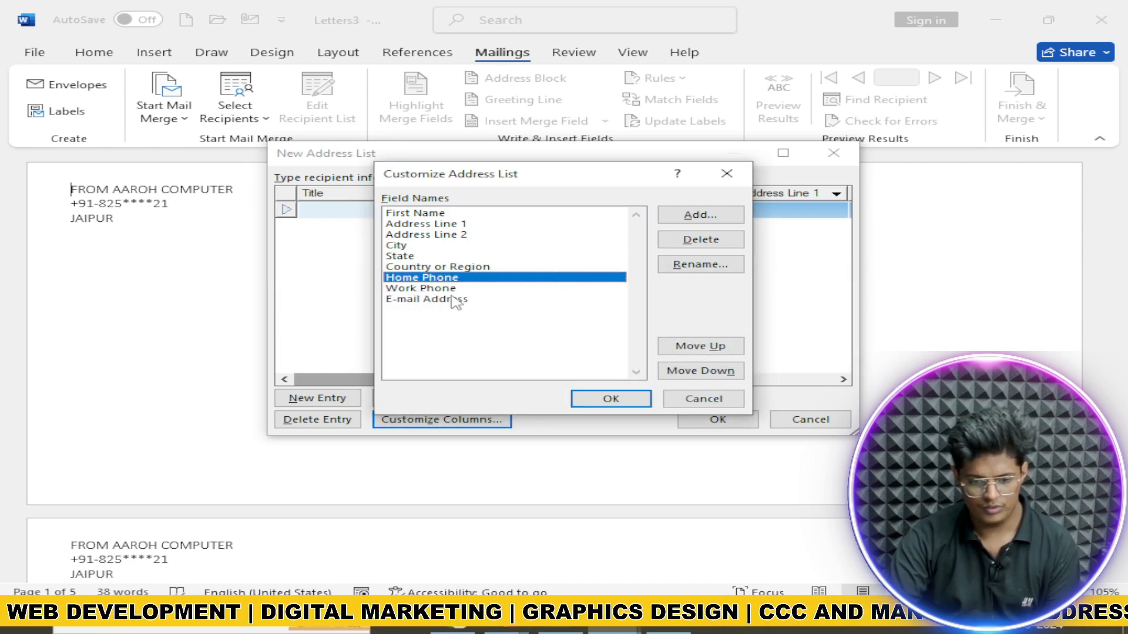
left_click(442, 289)
left_click(700, 245)
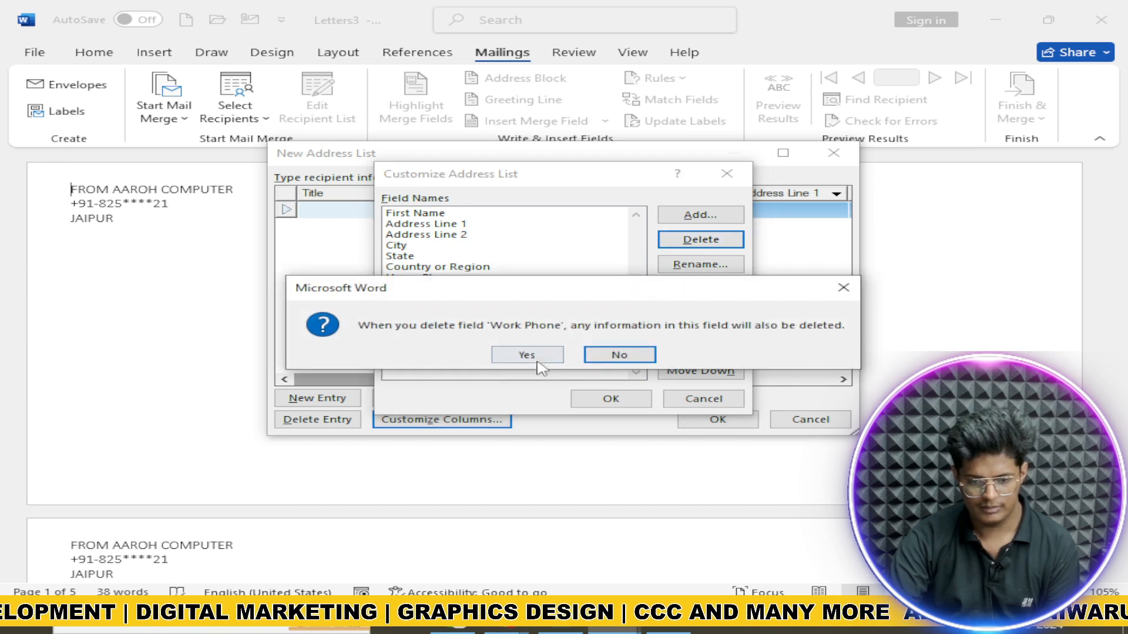
left_click(524, 354)
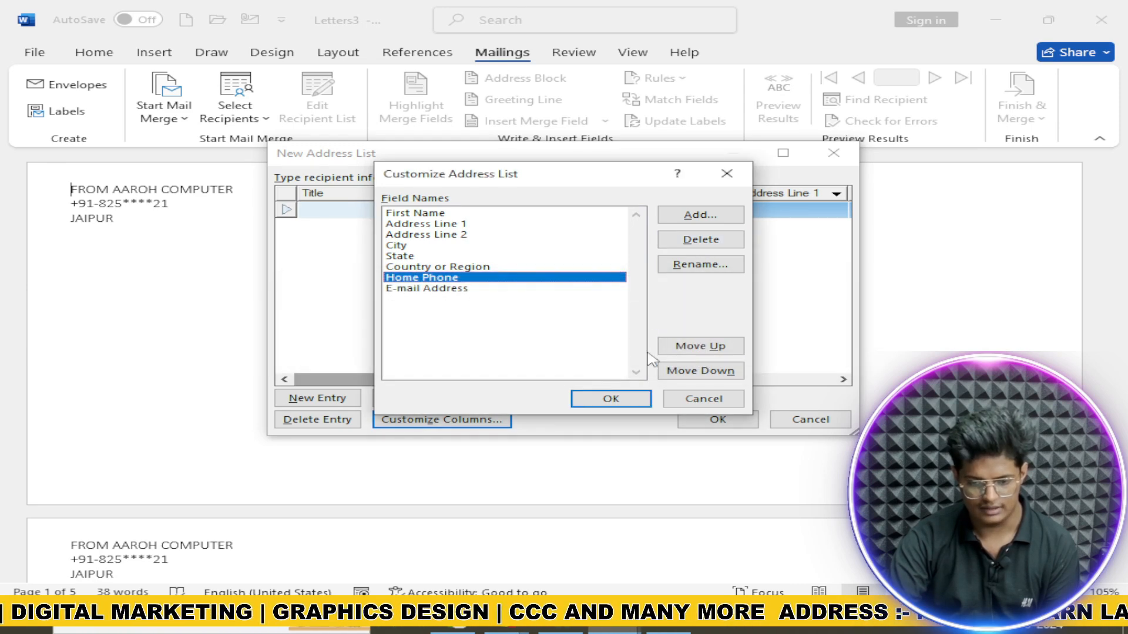
Step: Add a new field named Date to the address list
left_click(700, 215)
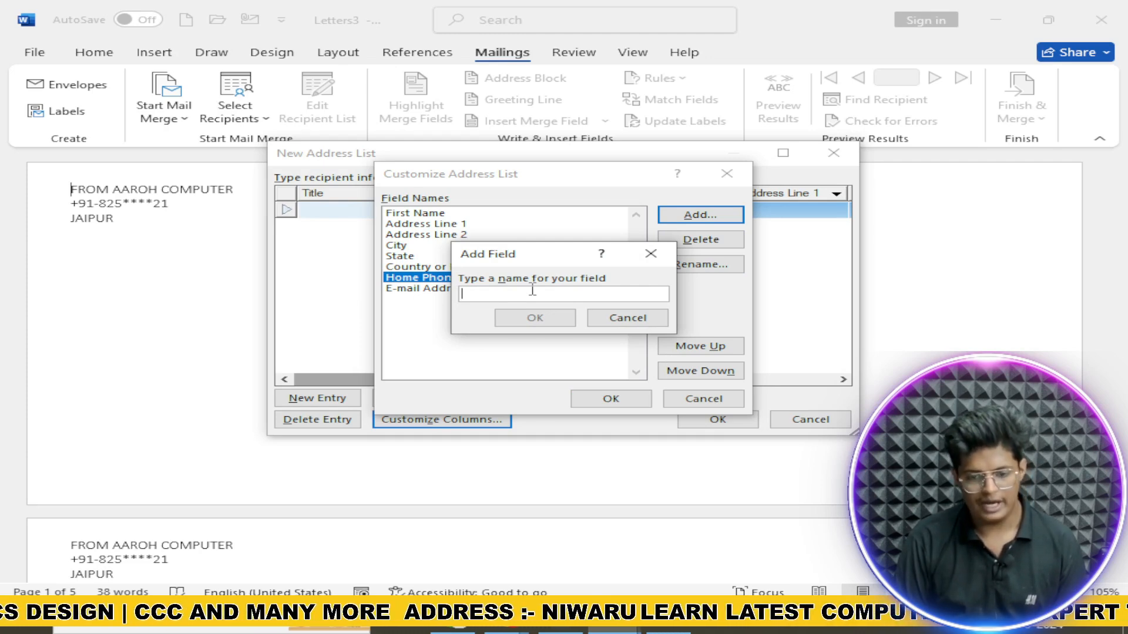
type("date")
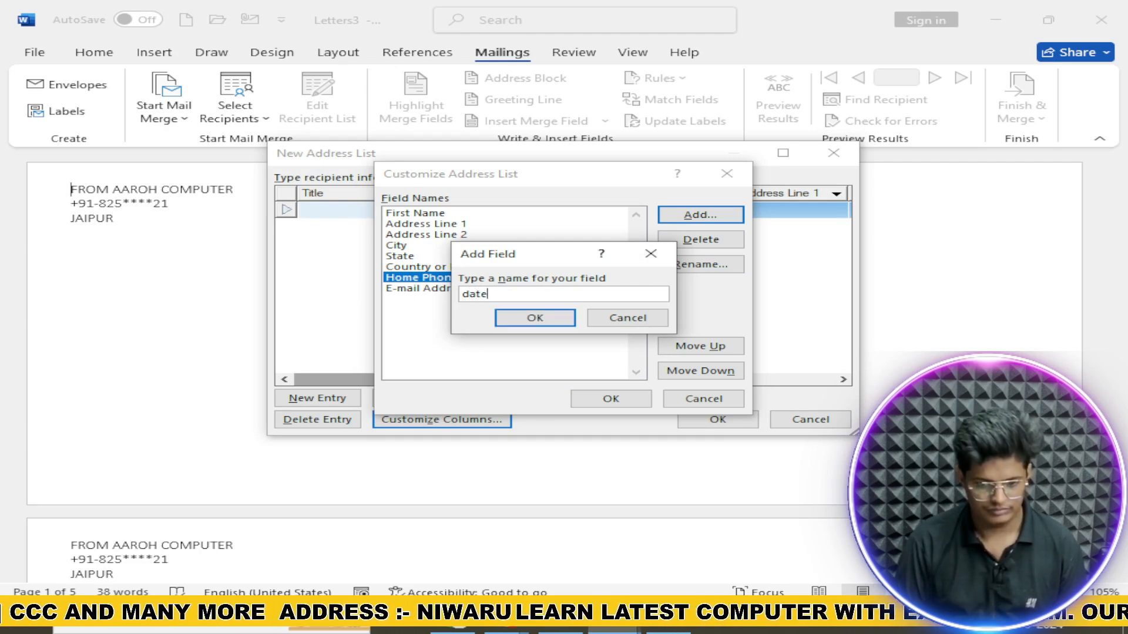
key("BackSpace")
key("BackSpace")
key("BackSpace")
key("BackSpace")
type("D")
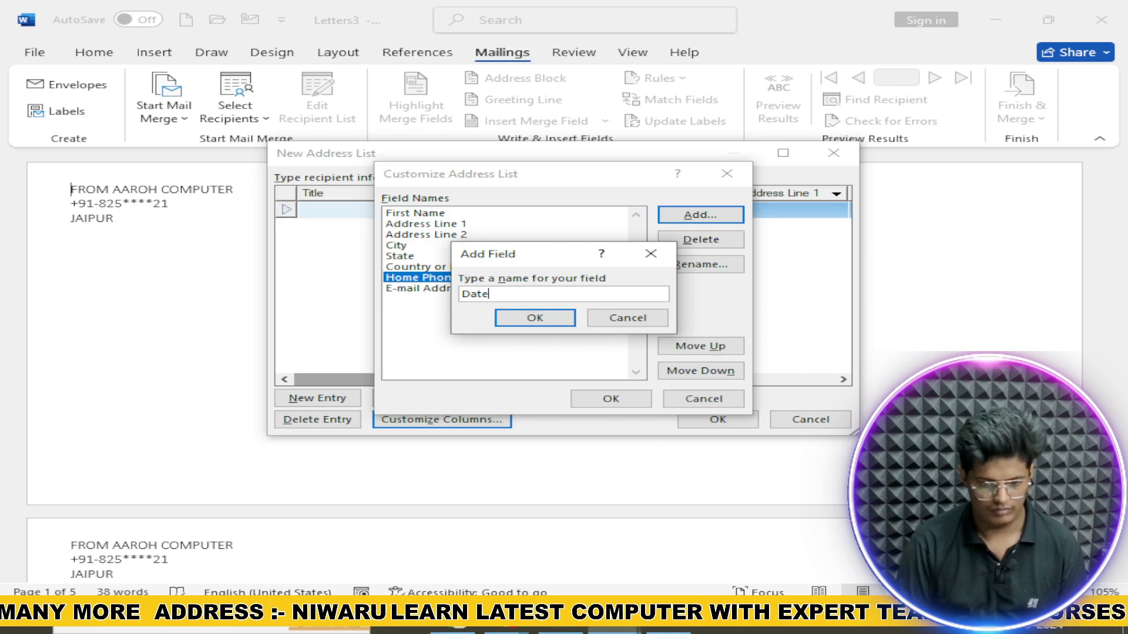
type("ate")
key("Return")
Step: Enter the first recipient's first name, street address and city jaipur
left_click(617, 398)
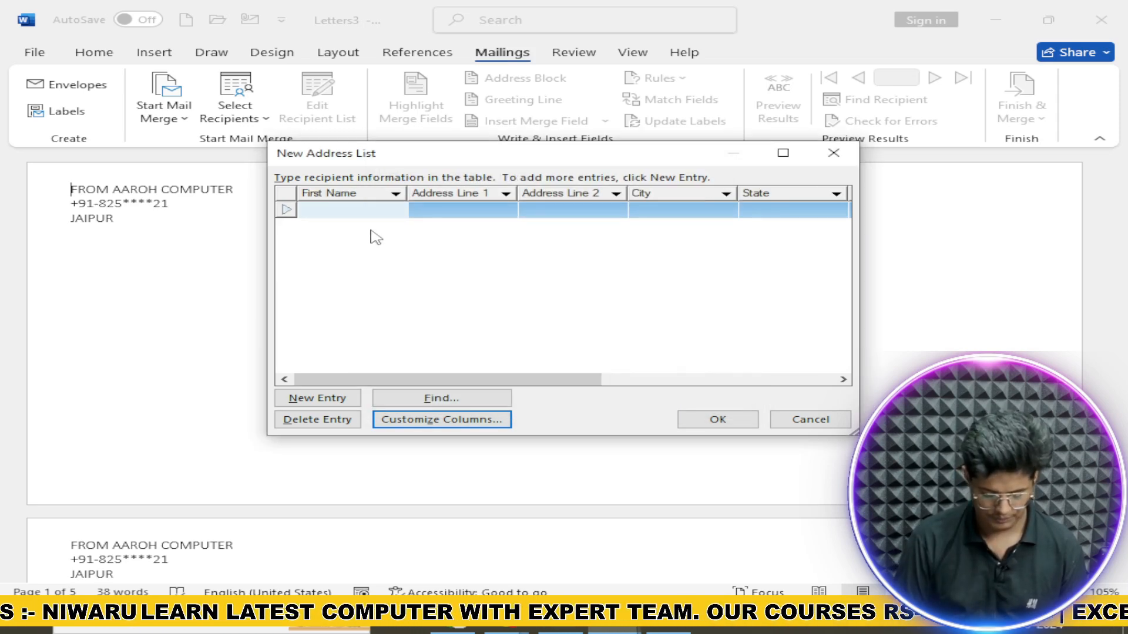
type("Karan")
key("Tab")
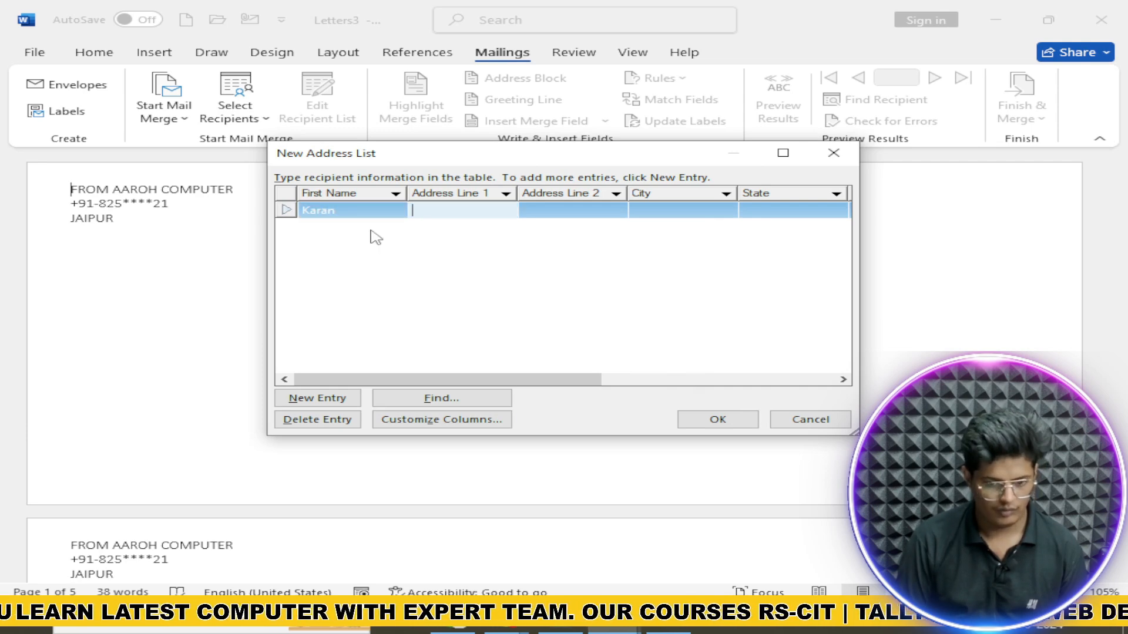
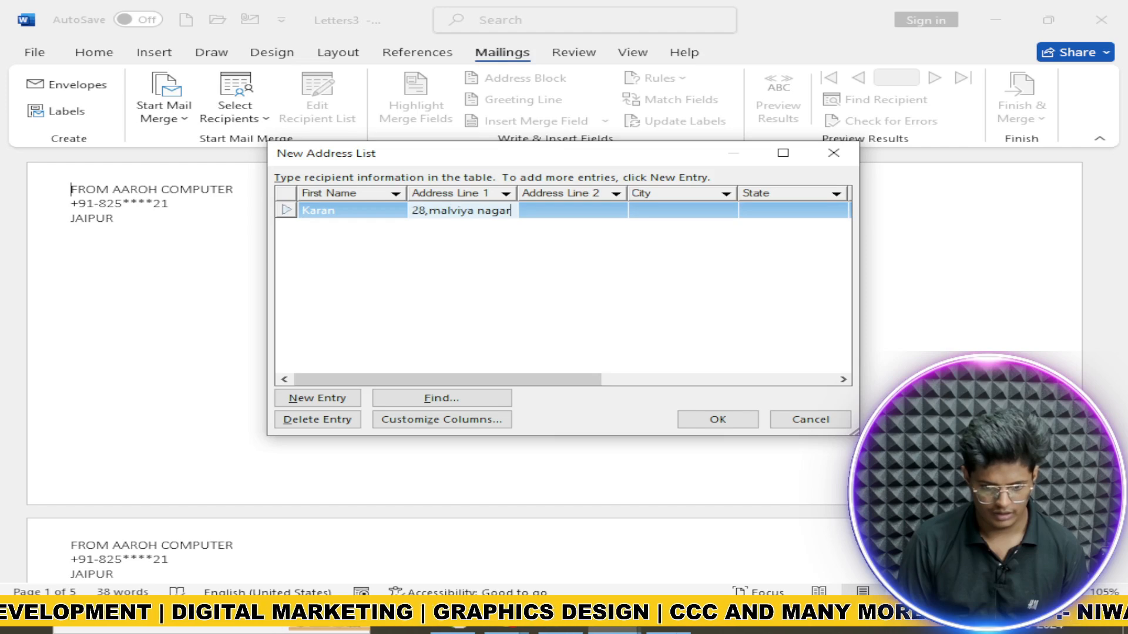
type(", ")
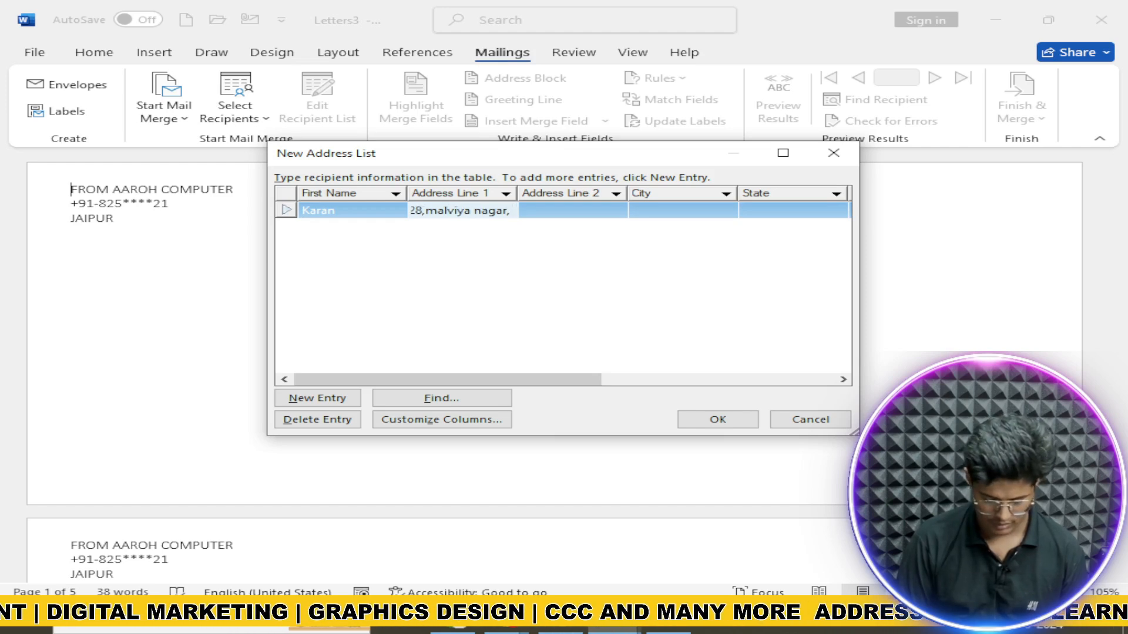
type("jaipur")
key("Tab")
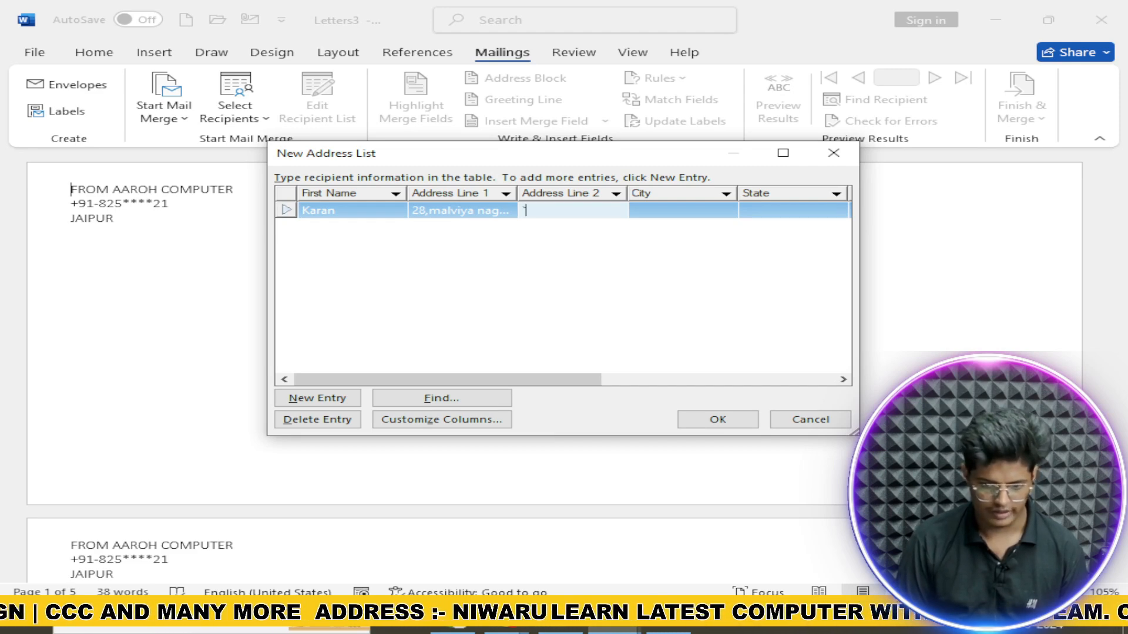
type("`")
key("Tab")
type("jaipu")
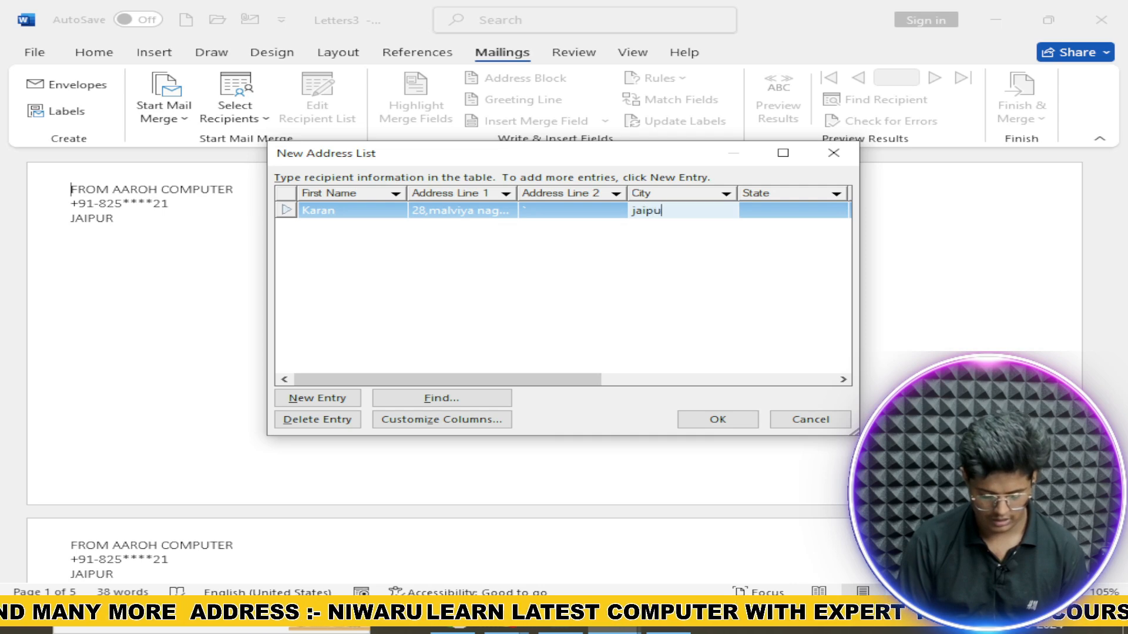
type("r")
Step: Fill in state rajasthan, correcting its spelling, and country India
key("Tab")
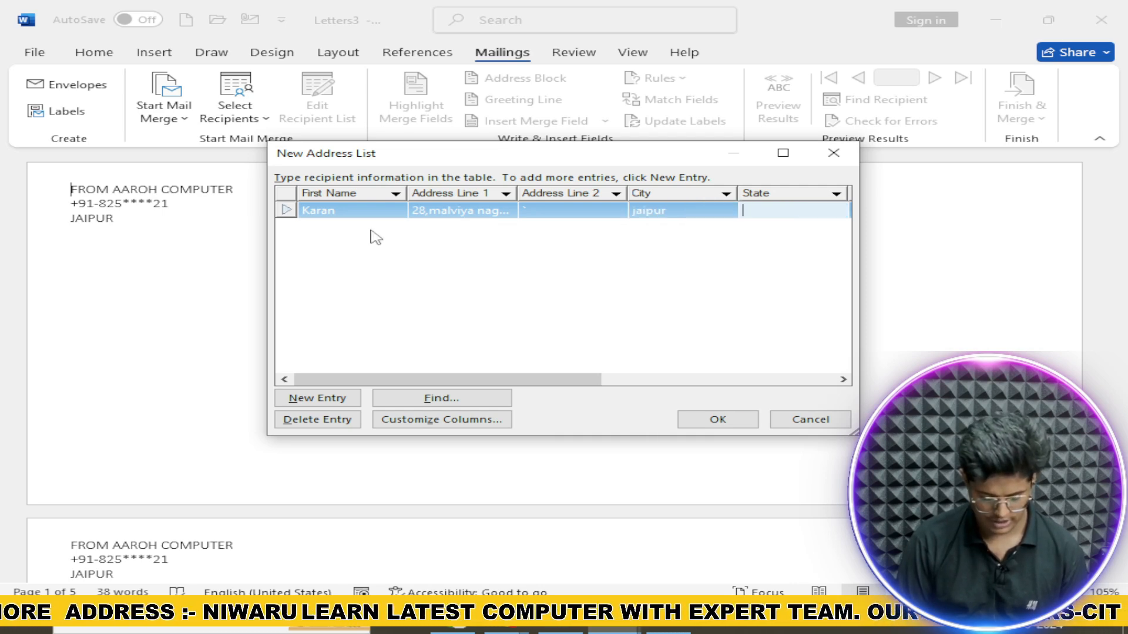
type("rajsa")
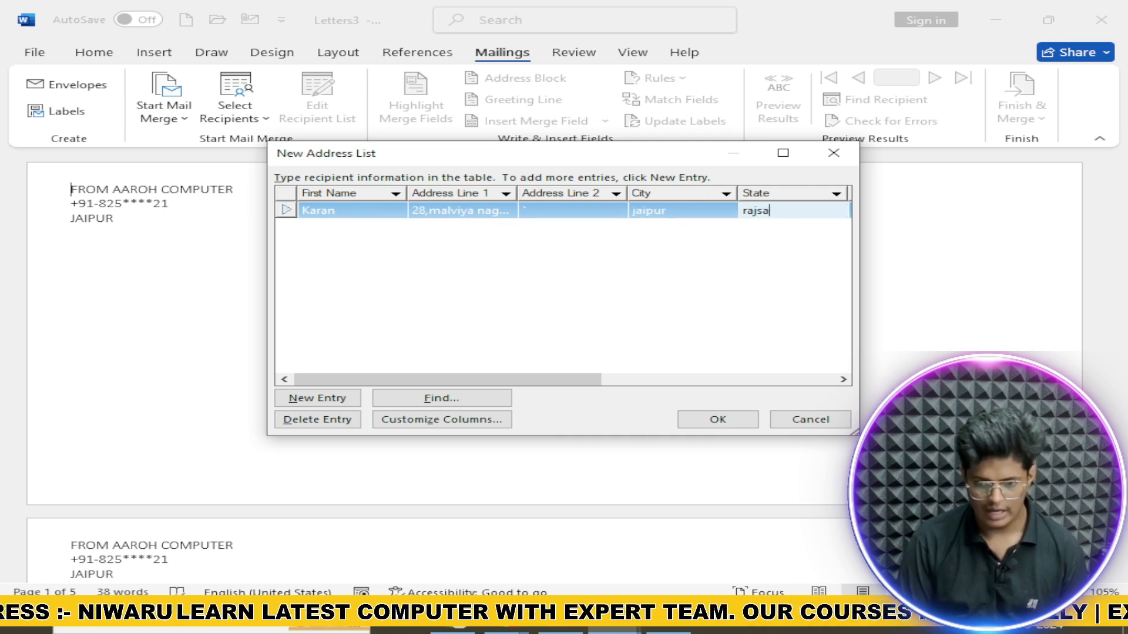
type("tthan")
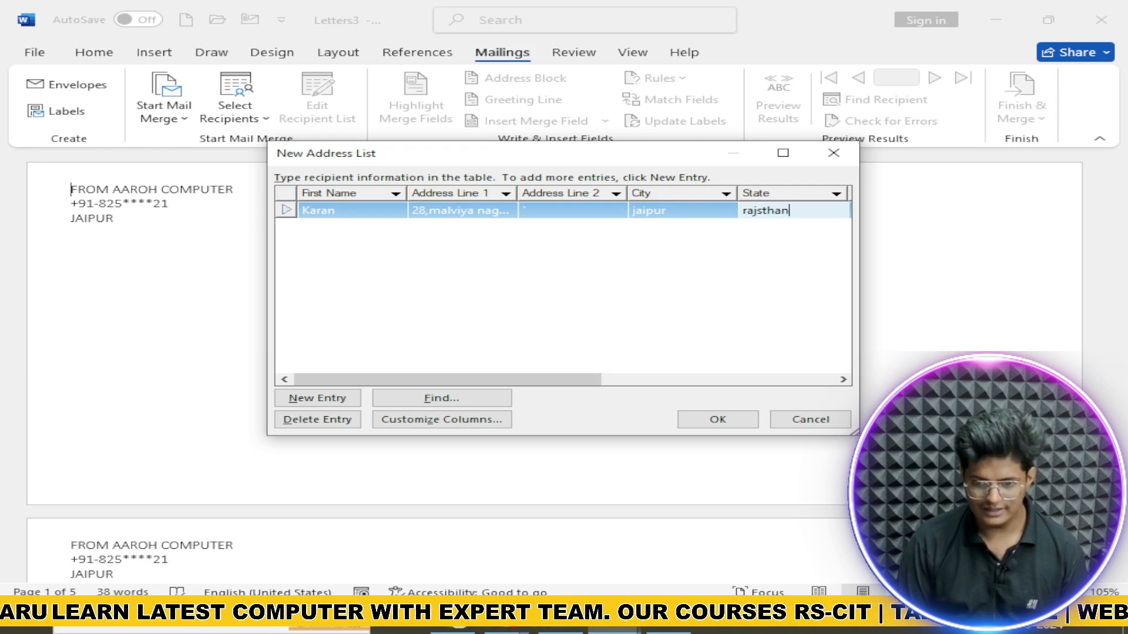
key("Tab")
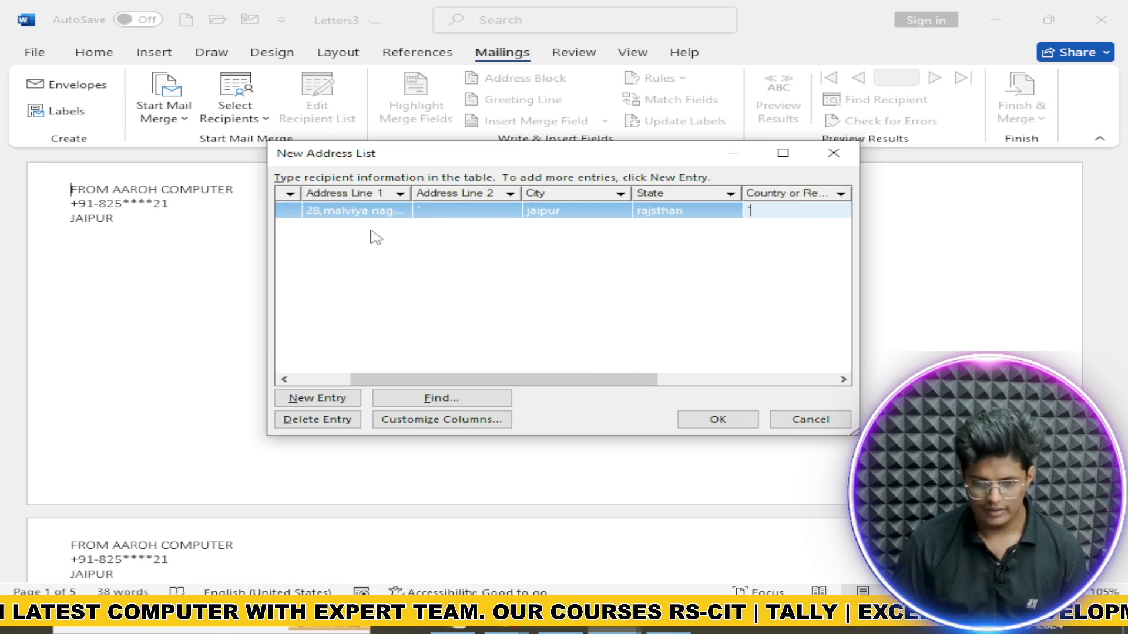
left_click(657, 215)
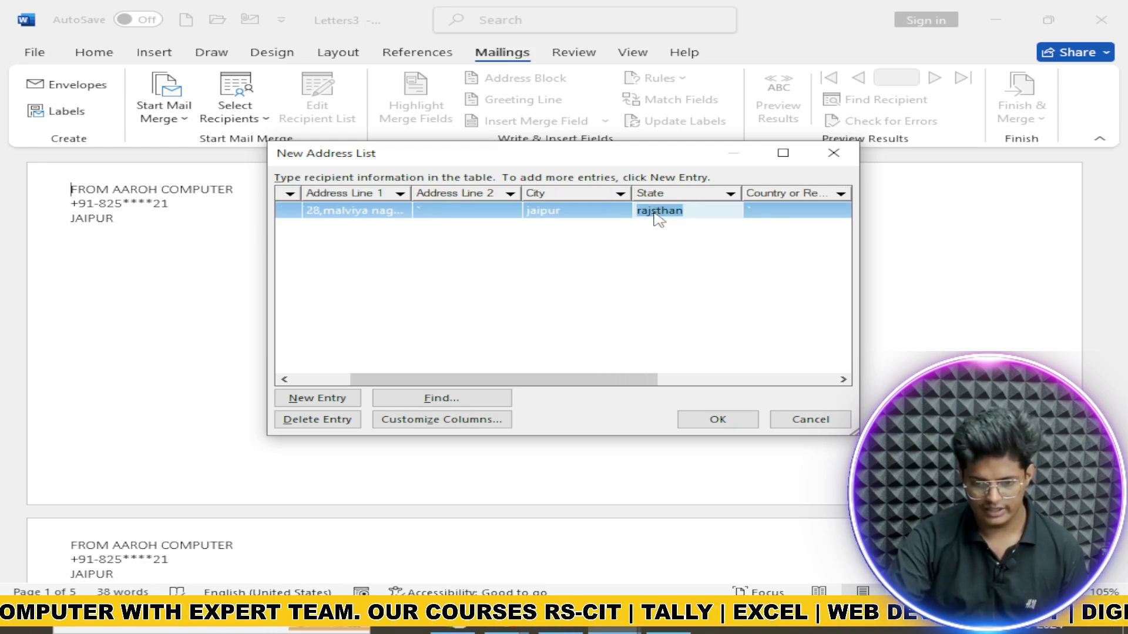
left_click(652, 211)
type("a")
key("Tab")
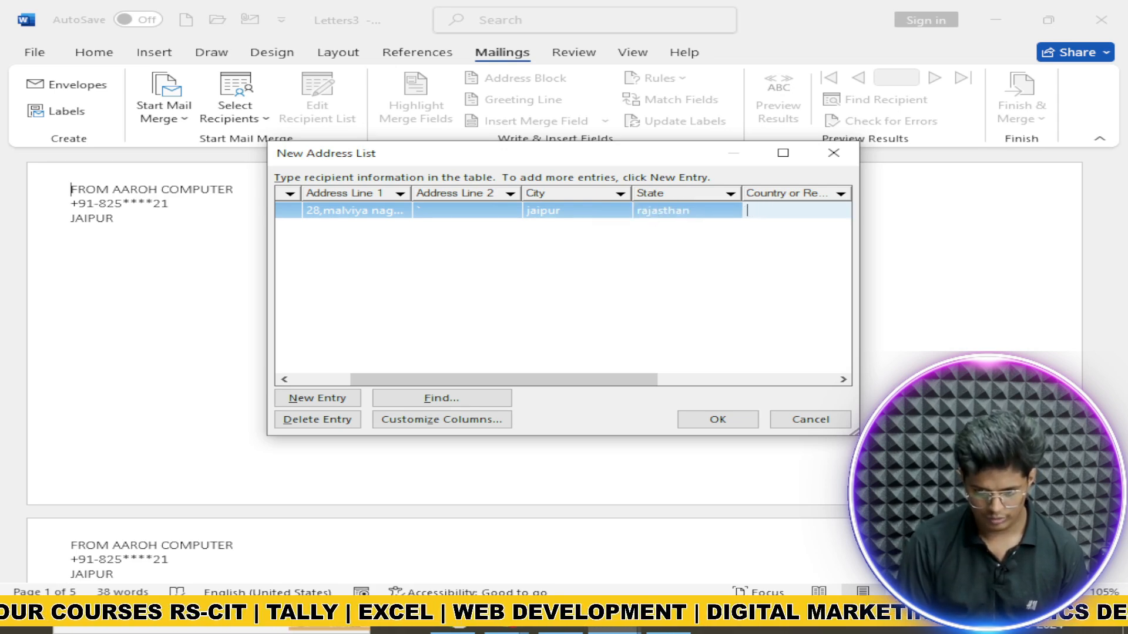
type("India")
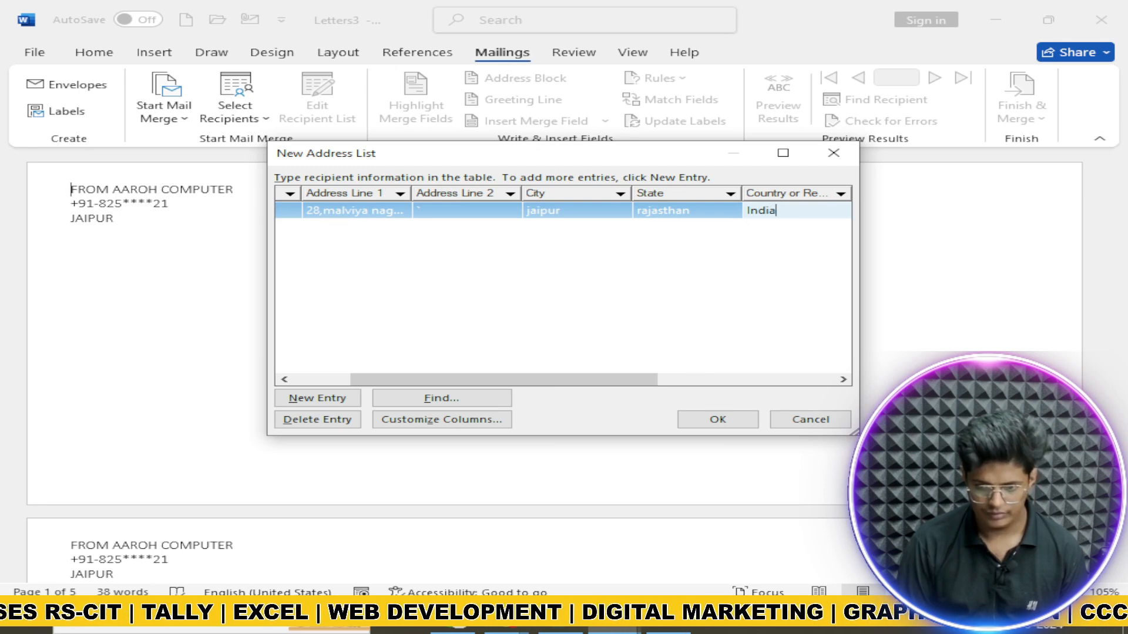
key("Tab")
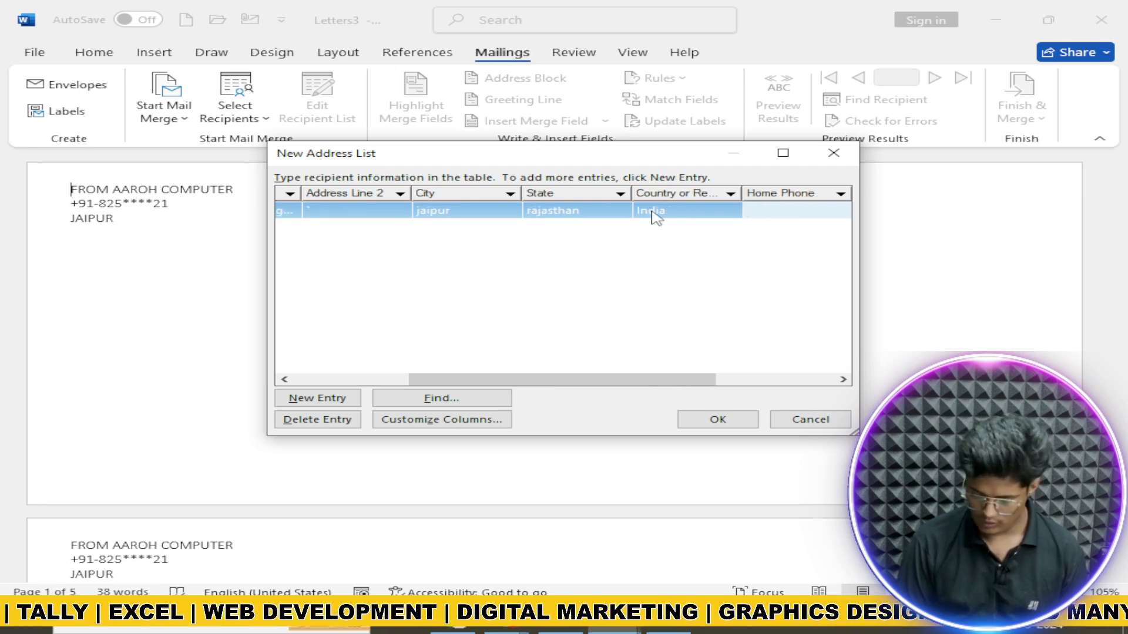
Step: Enter the home phone, date 15-10-2024 and e-mail address, then start a second entry
type("+941")
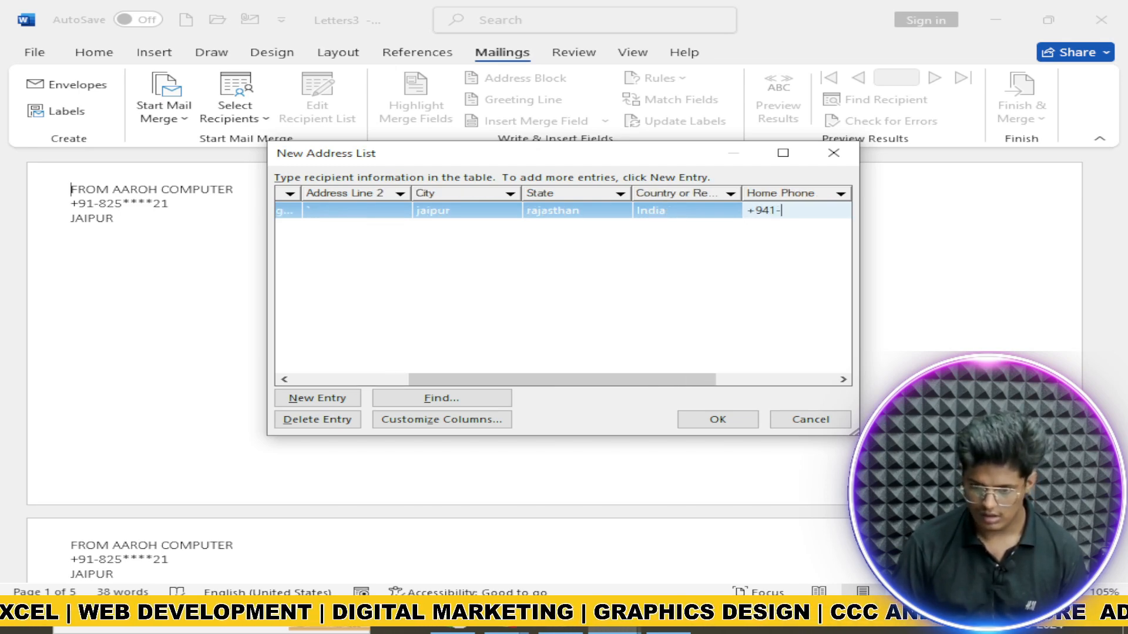
type("-")
key("BackSpace")
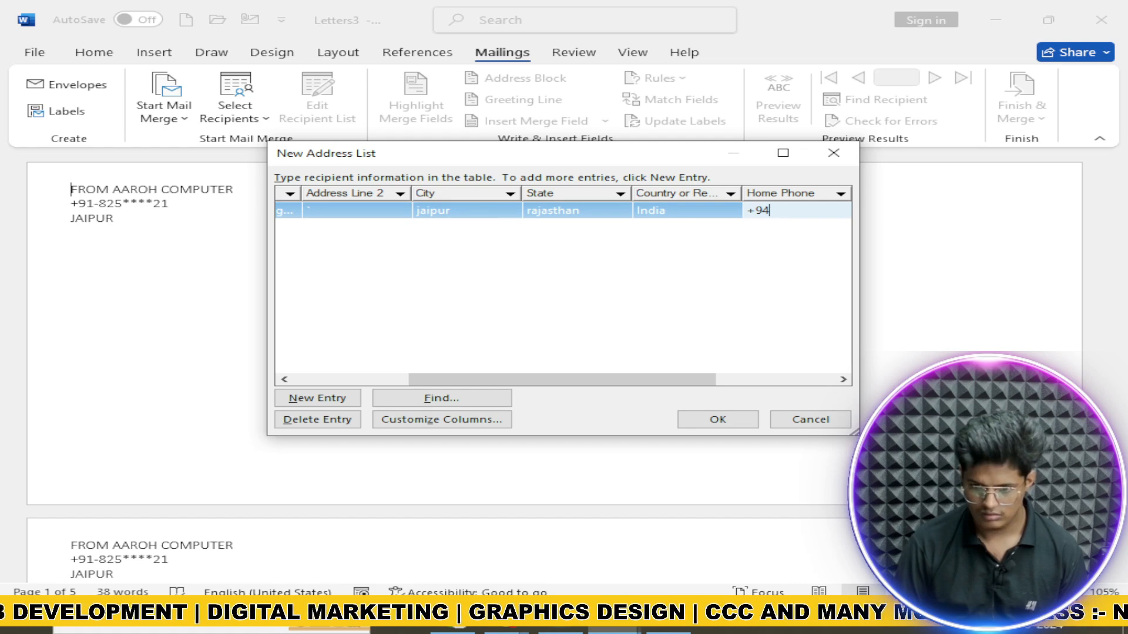
key("BackSpace")
type("1-")
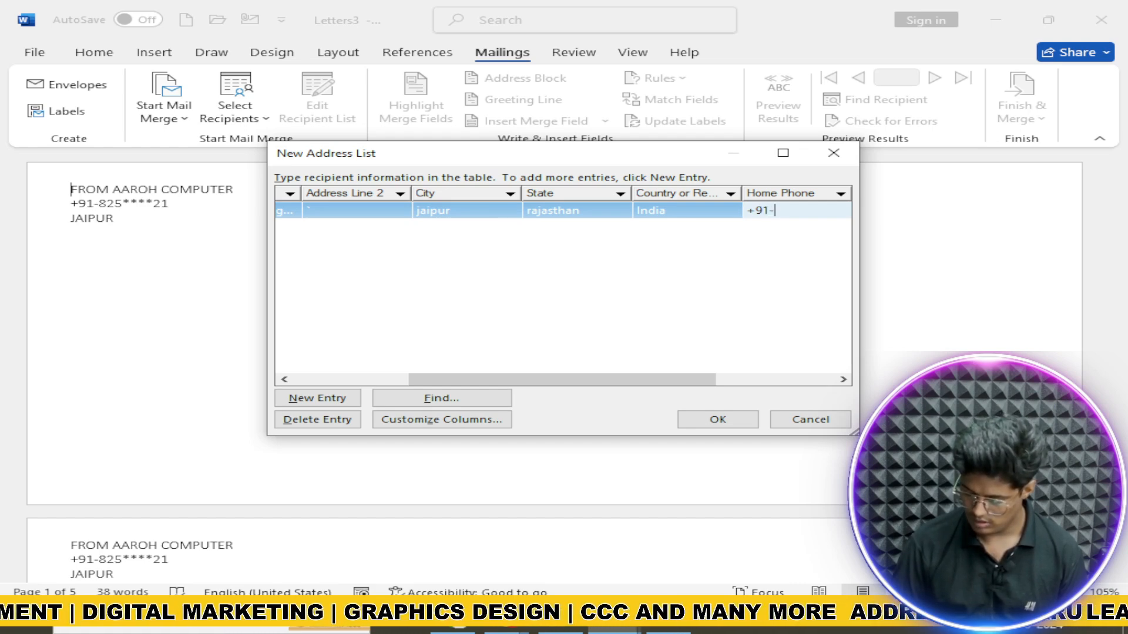
type("89")
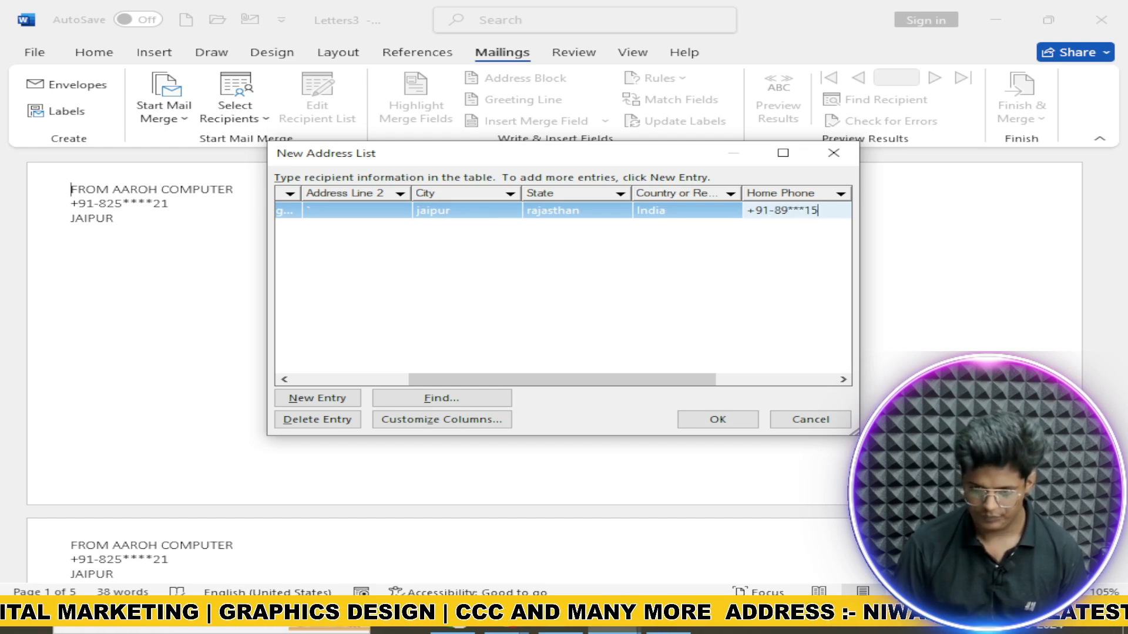
type("***15")
key("Tab")
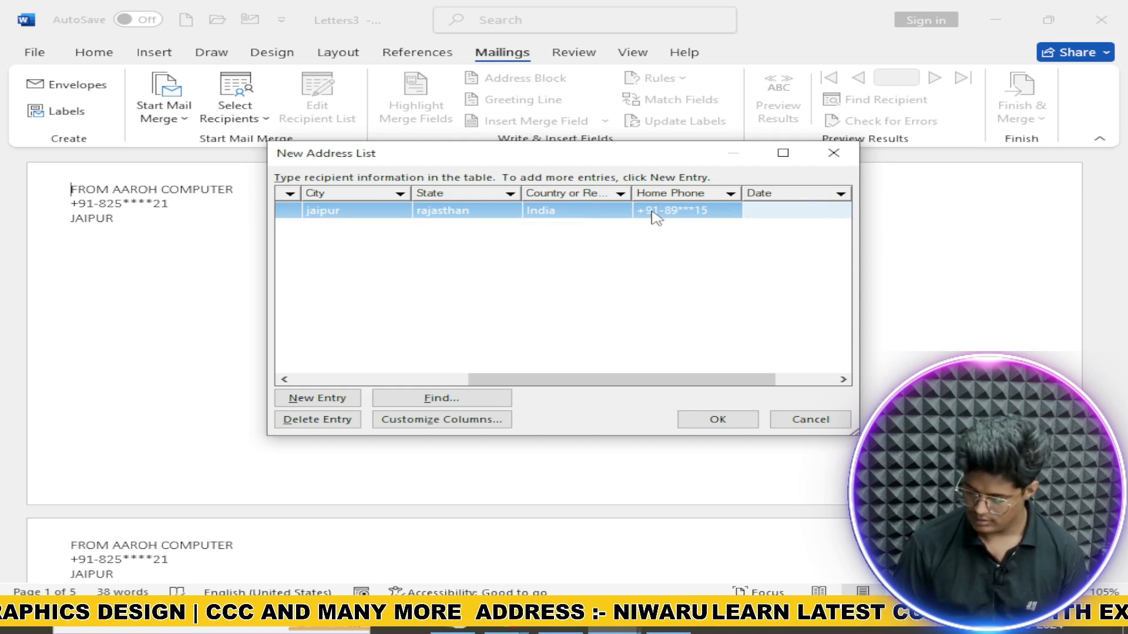
type("15-10")
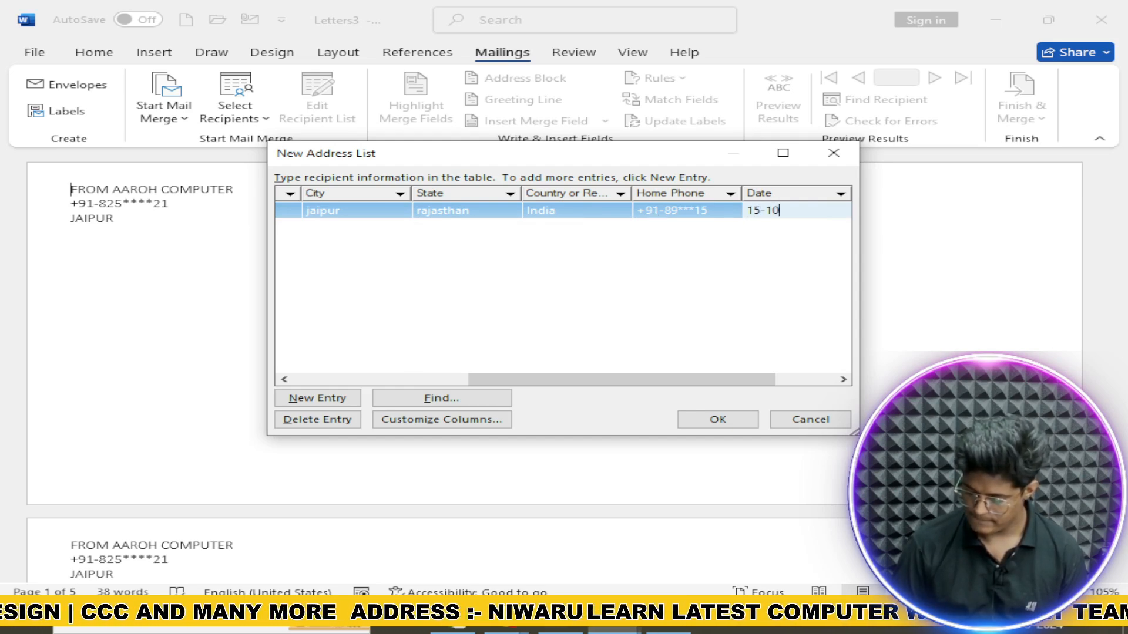
type("-22024")
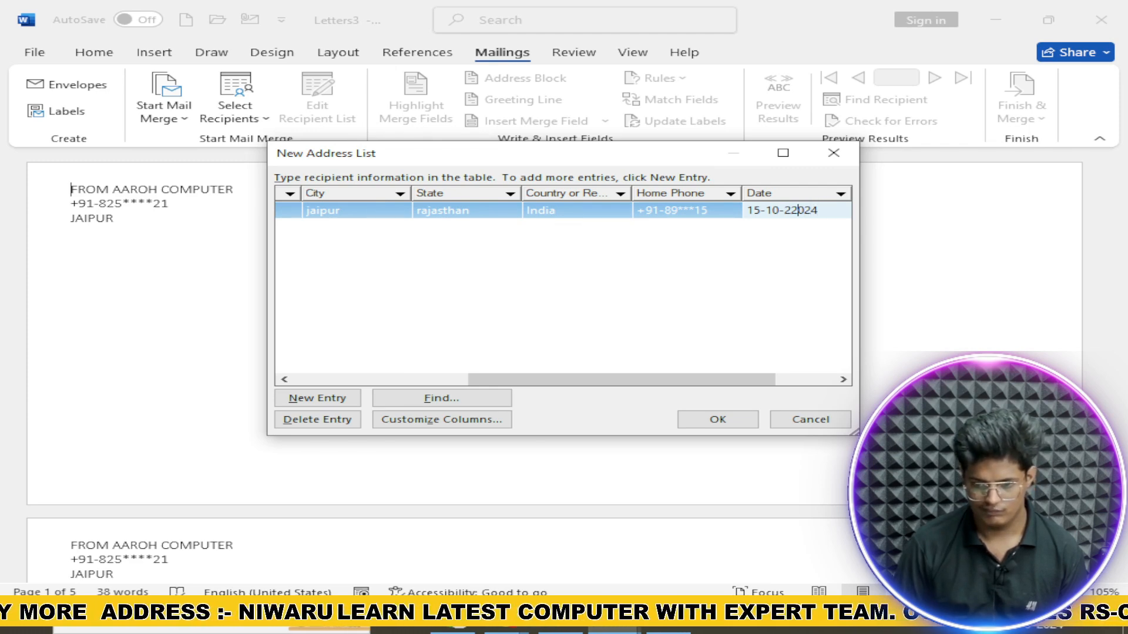
key("BackSpace")
key("Tab")
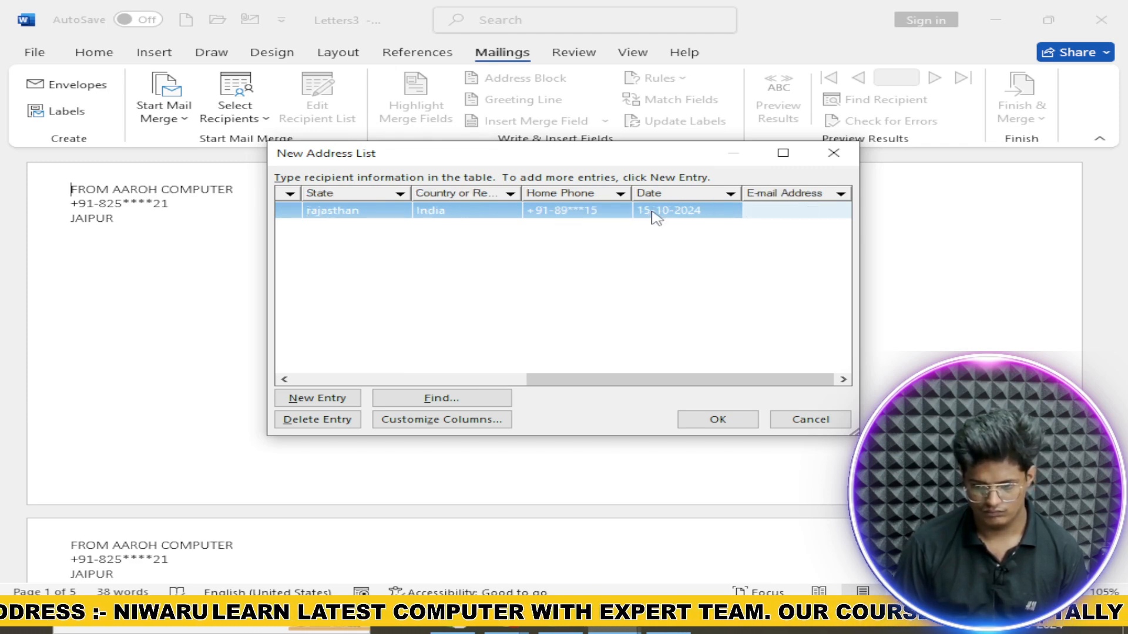
type("KAE")
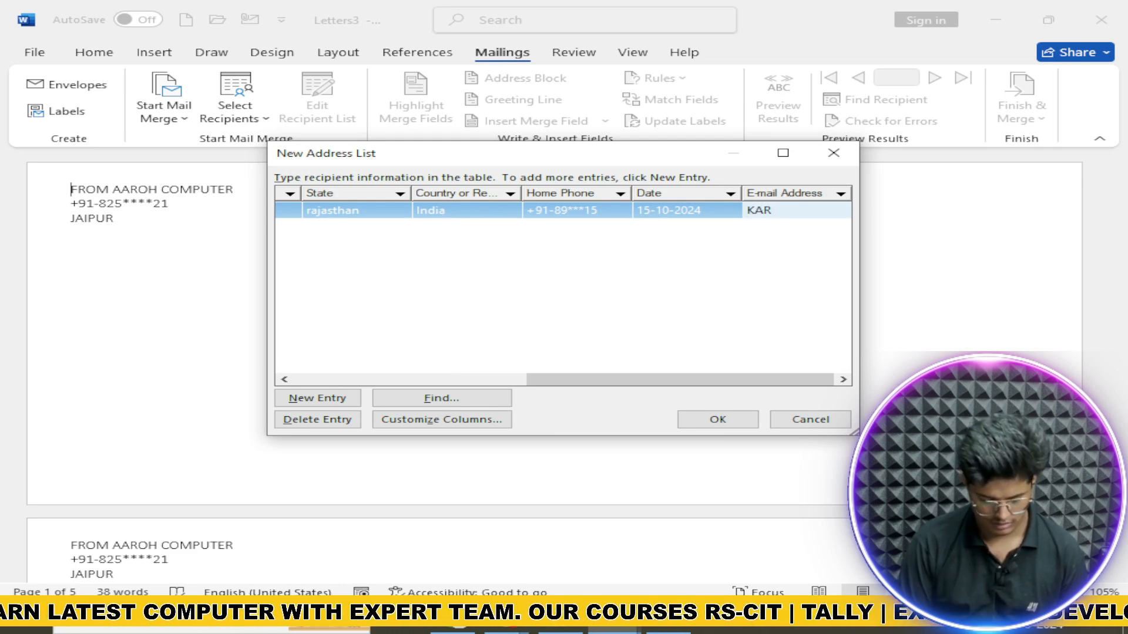
key("BackSpace")
key("BackSpace")
key("BackSpace")
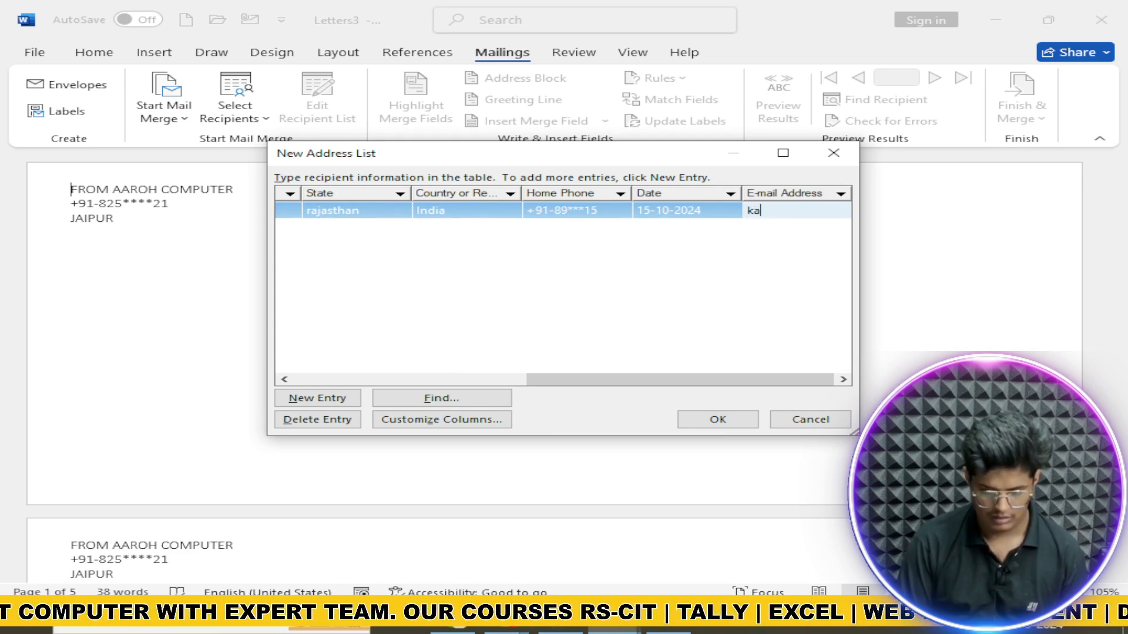
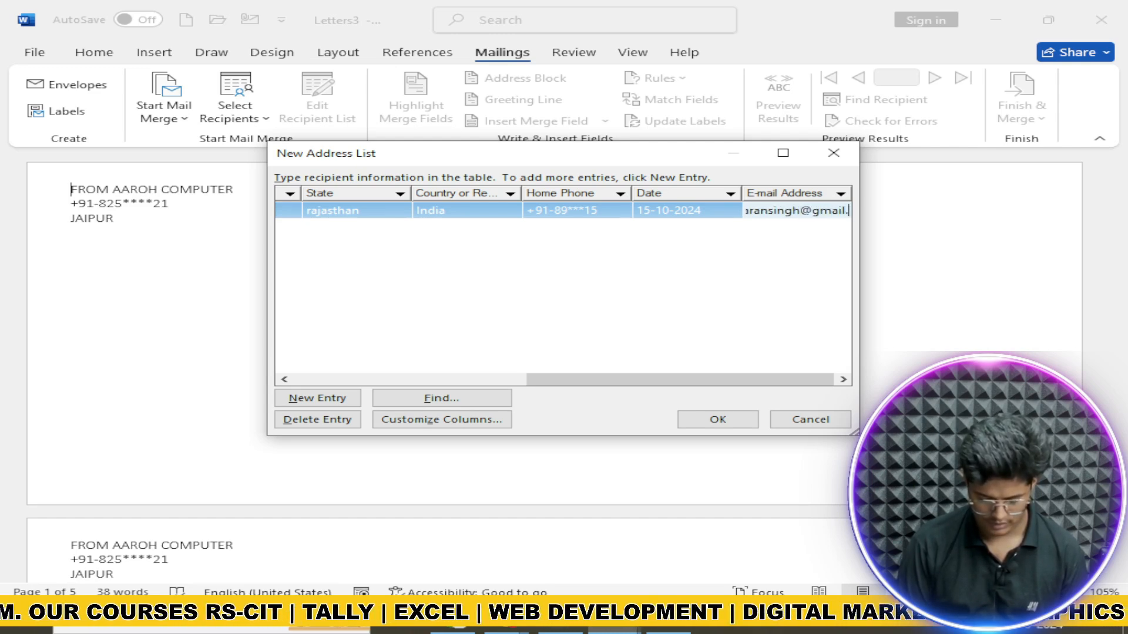
key("Tab")
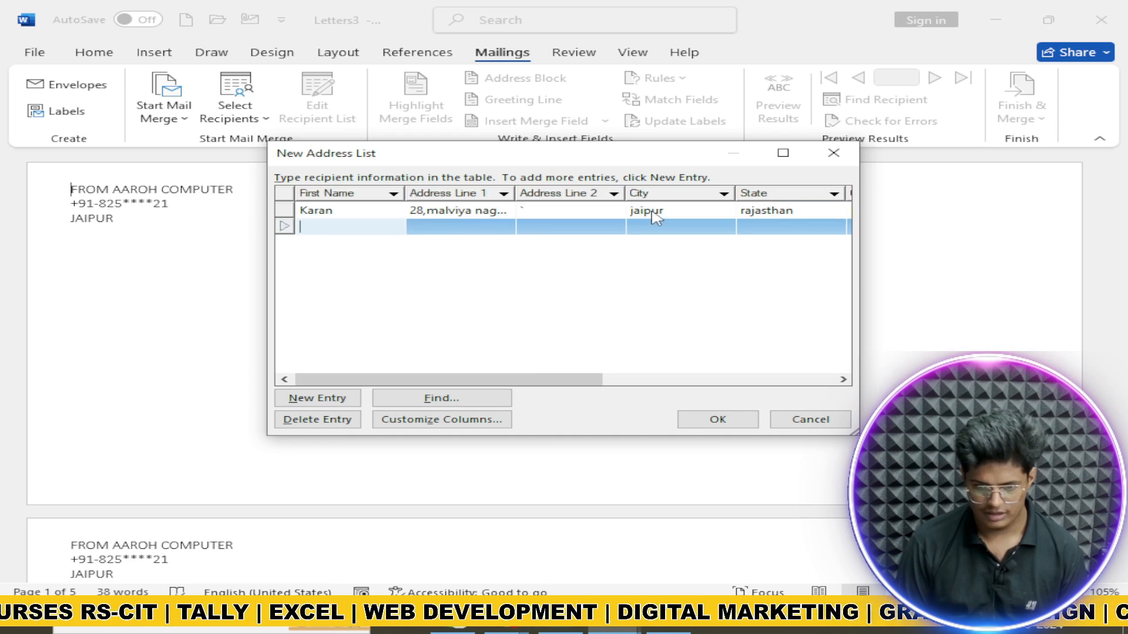
Step: Save the new recipient list to the Desktop as 'test for invitai'
left_click(714, 426)
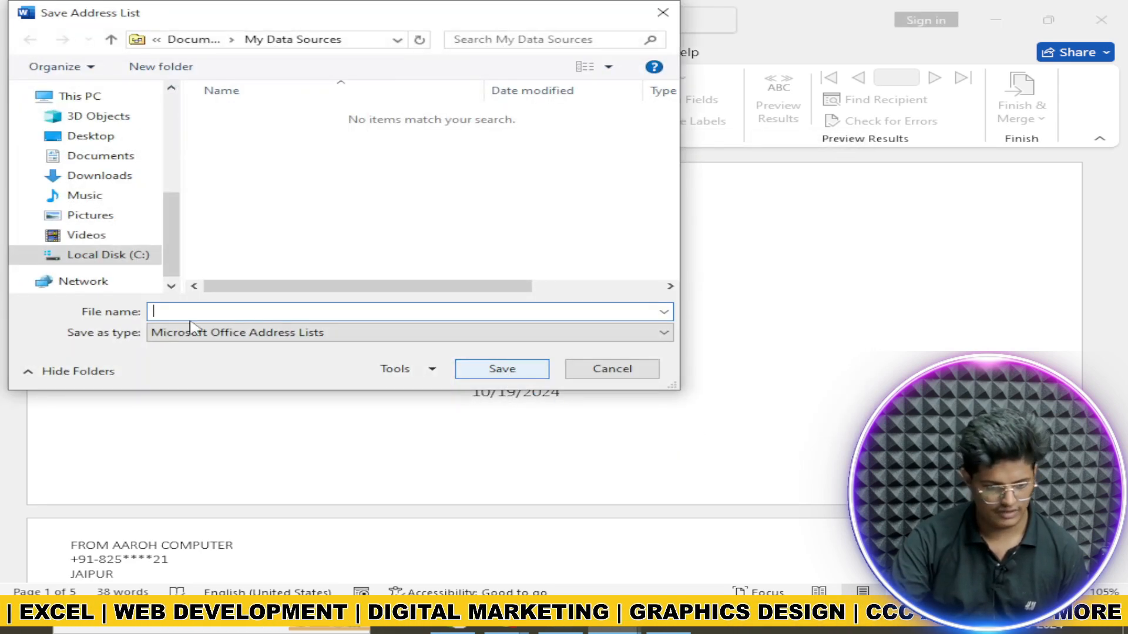
left_click(118, 156)
left_click(109, 137)
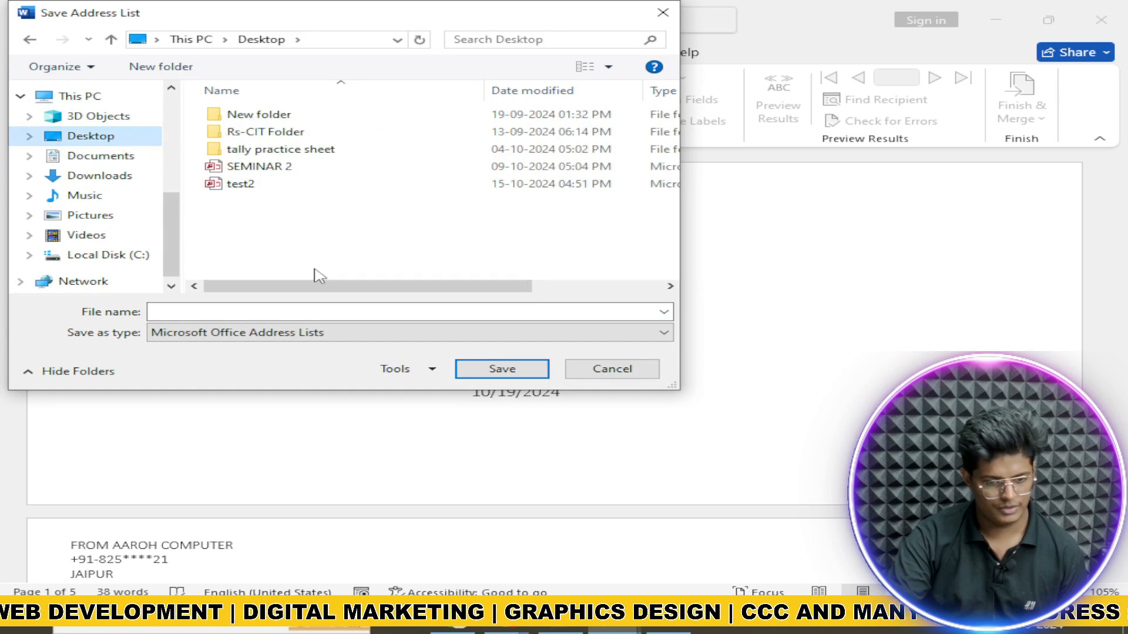
left_click(282, 312)
type("test")
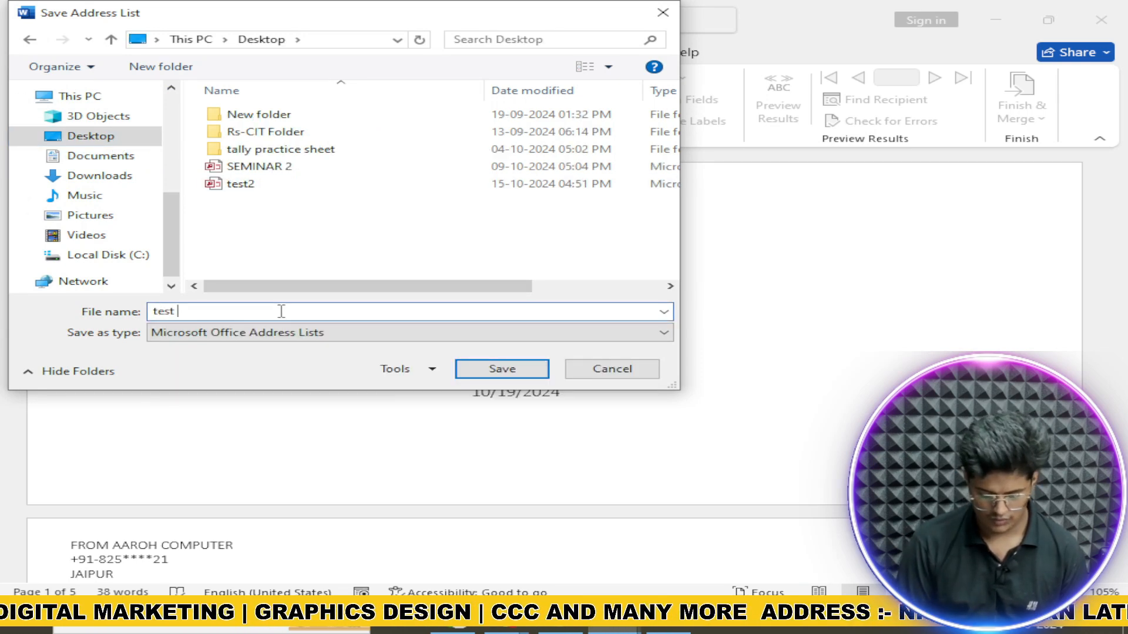
type(" for ")
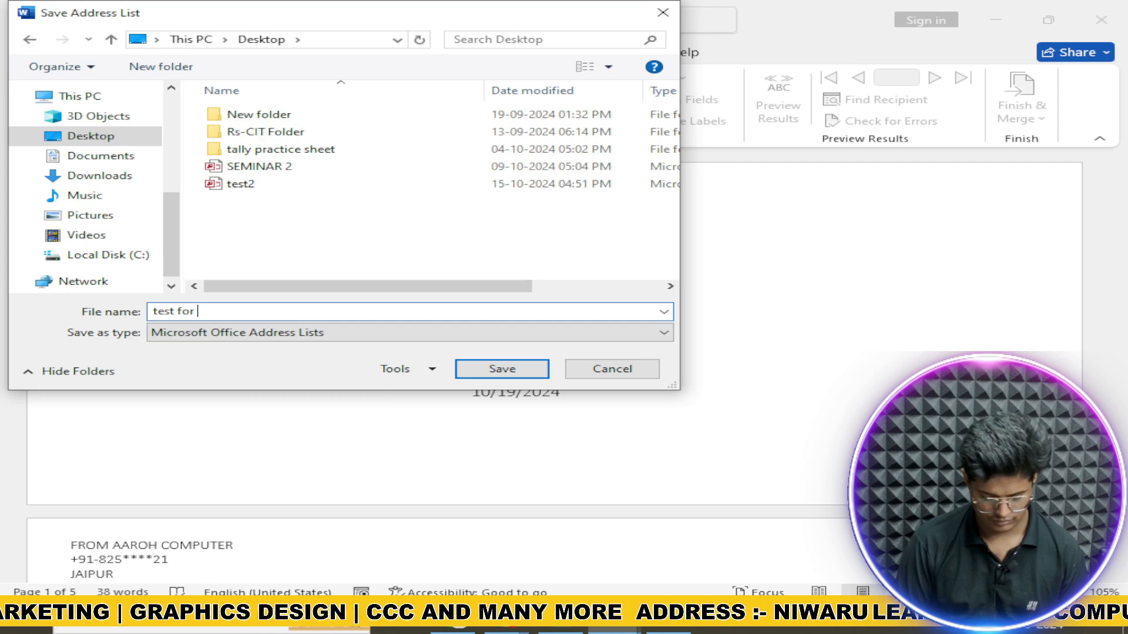
type("i")
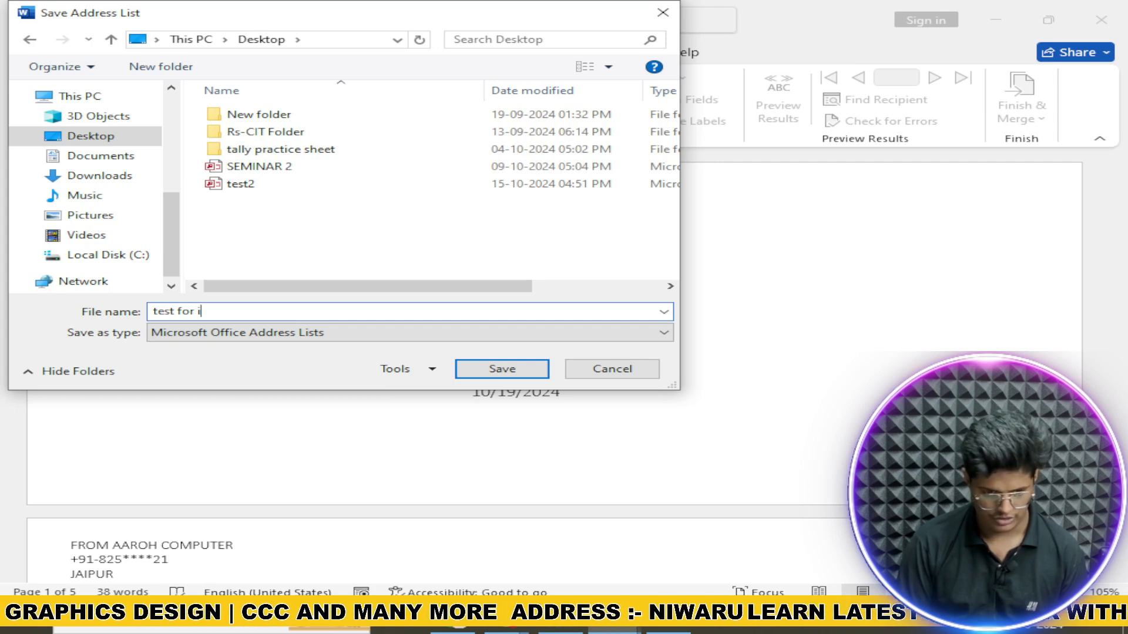
type("nvitaion")
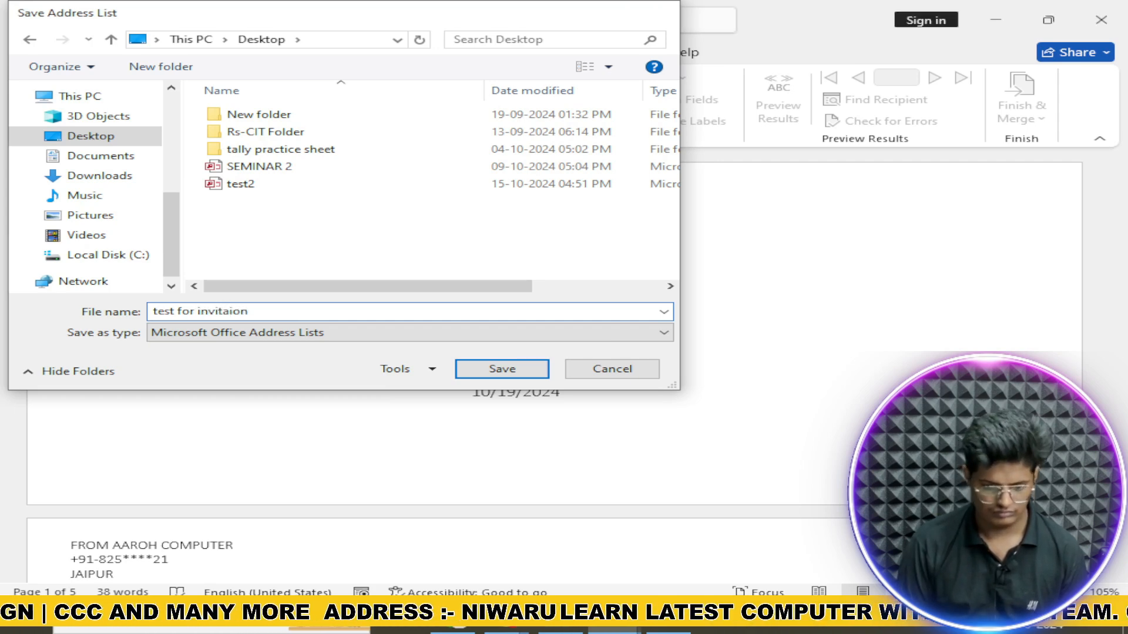
key("Return")
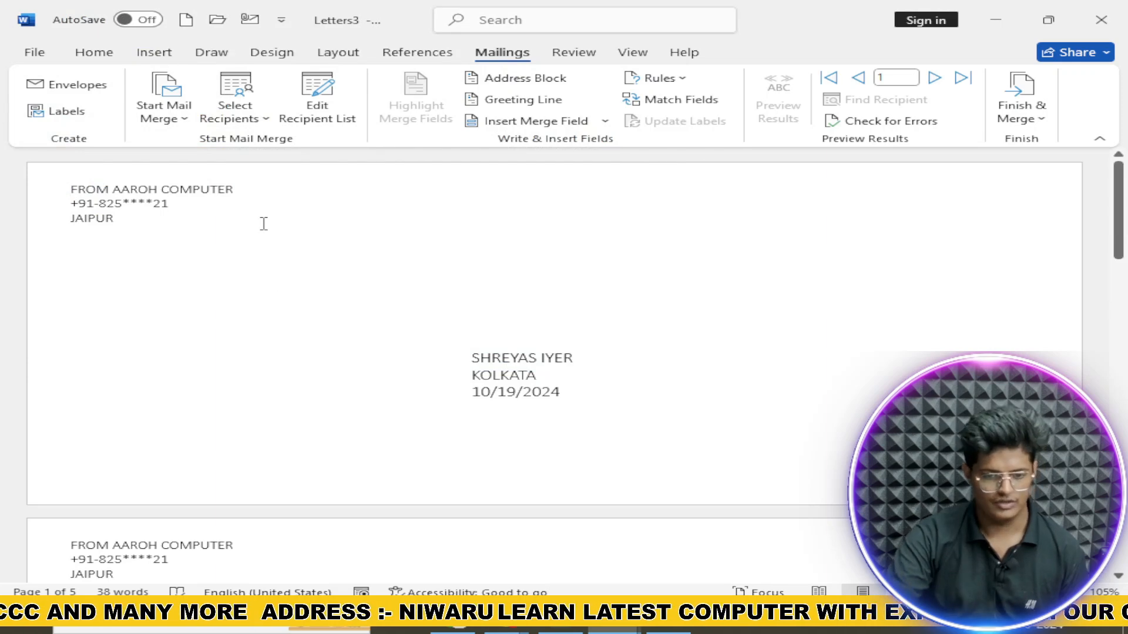
Step: Delete all text in Letters3, leaving a blank page
left_click(240, 112)
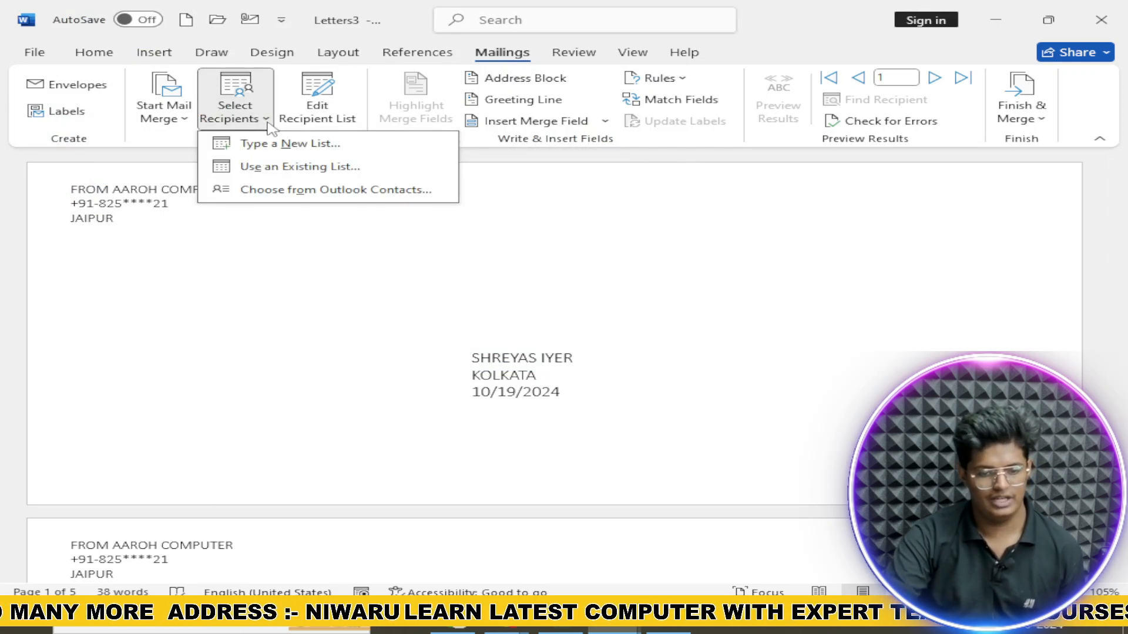
left_click(289, 166)
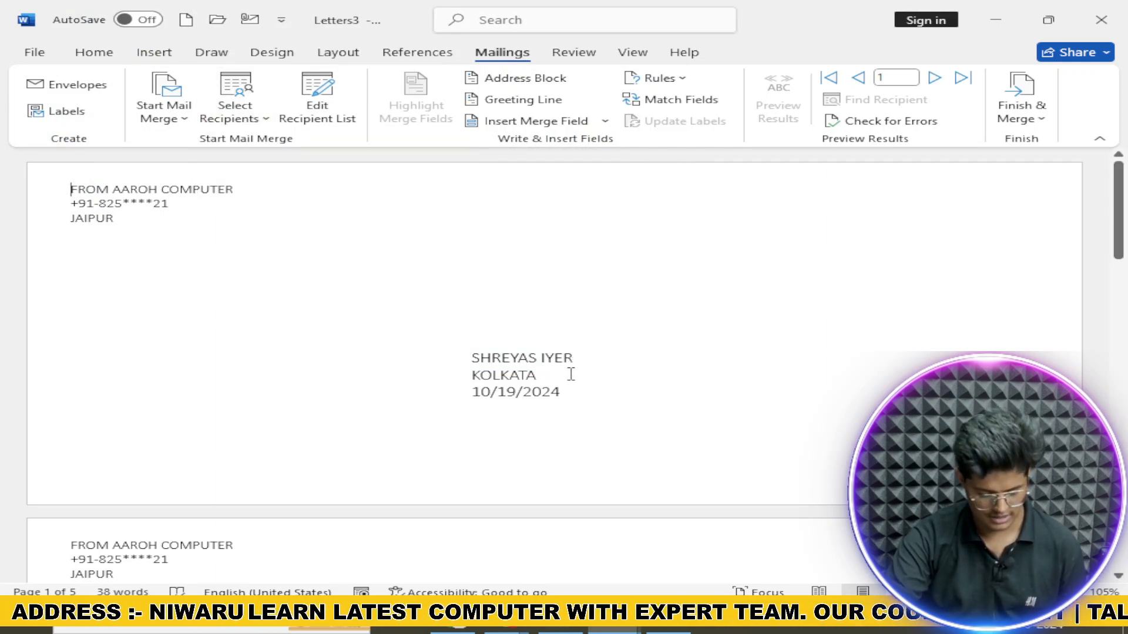
key("ctrl+a")
key("Delete")
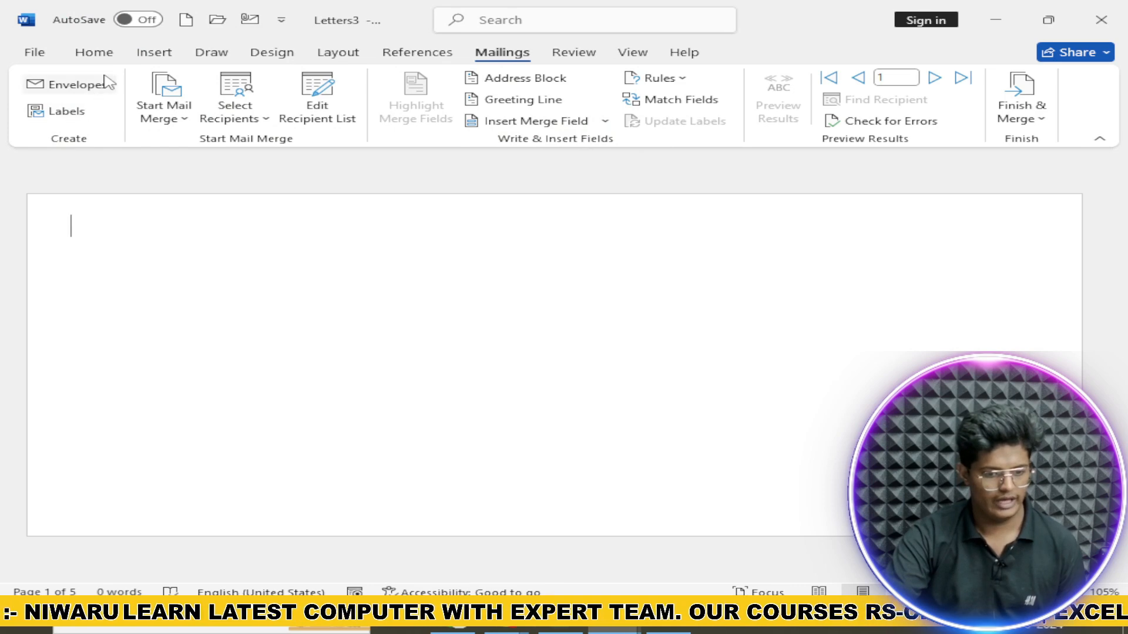
Step: Add an envelope to the document and put a First_Name field in its delivery area
left_click(101, 88)
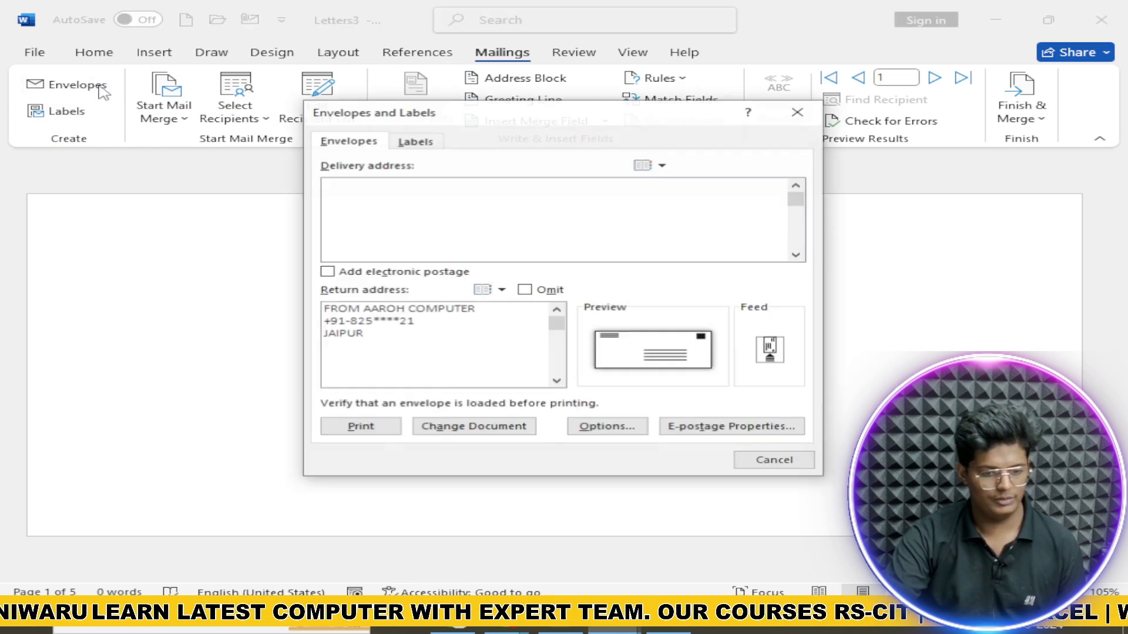
left_click(476, 428)
left_click(477, 410)
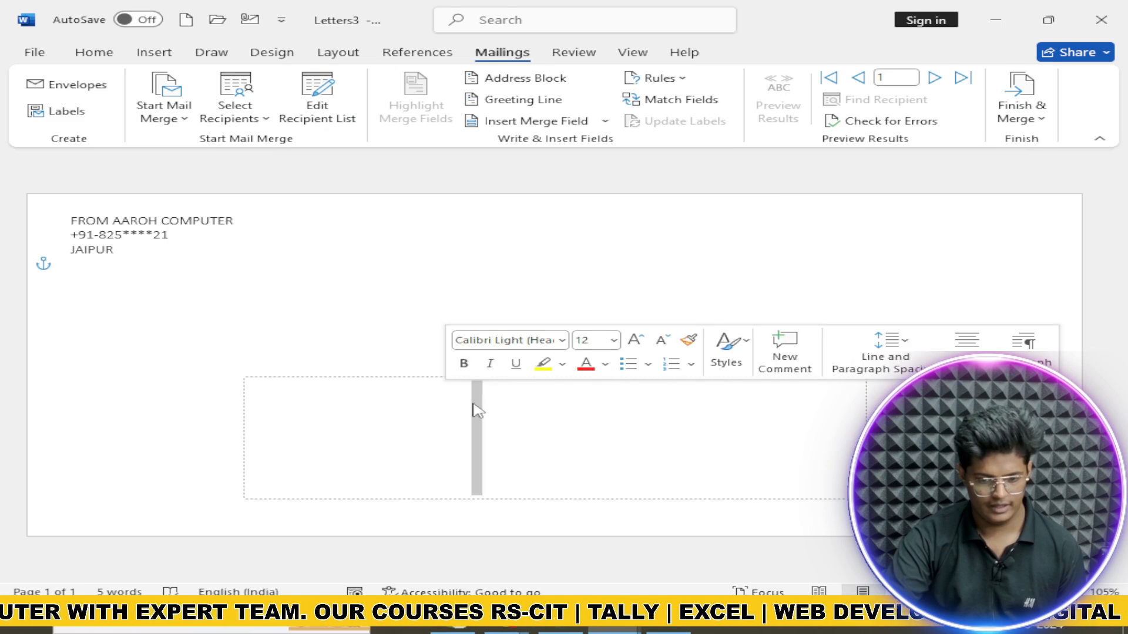
left_click(605, 121)
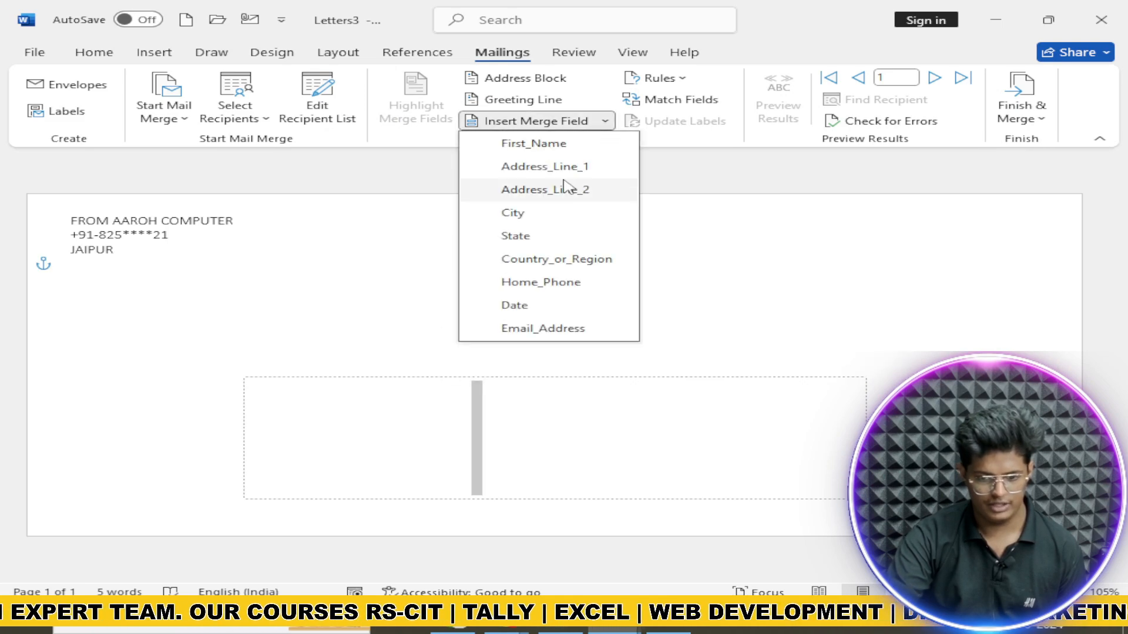
left_click(564, 143)
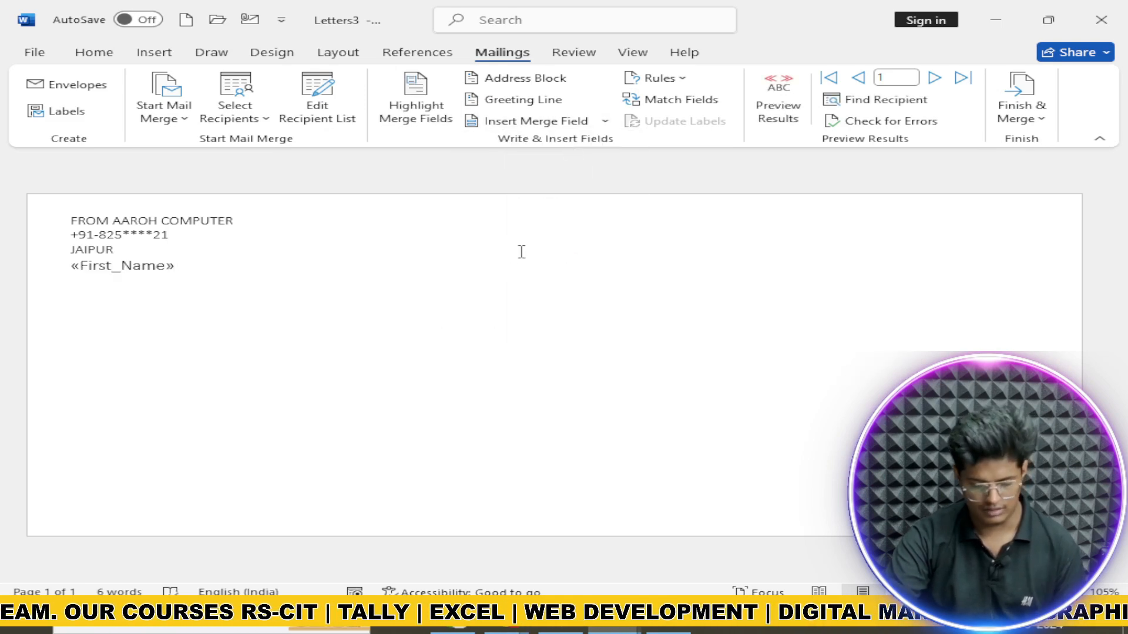
Step: Clear the page and re-add the envelope with the AAROH COMPUTER return address
key("Return")
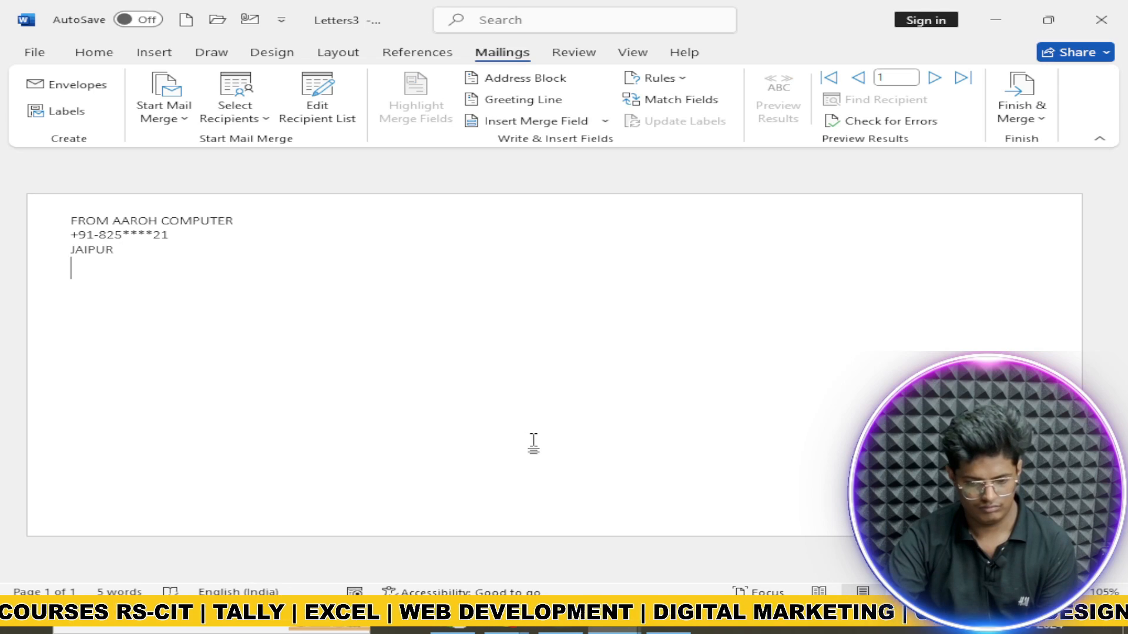
key("ctrl+a")
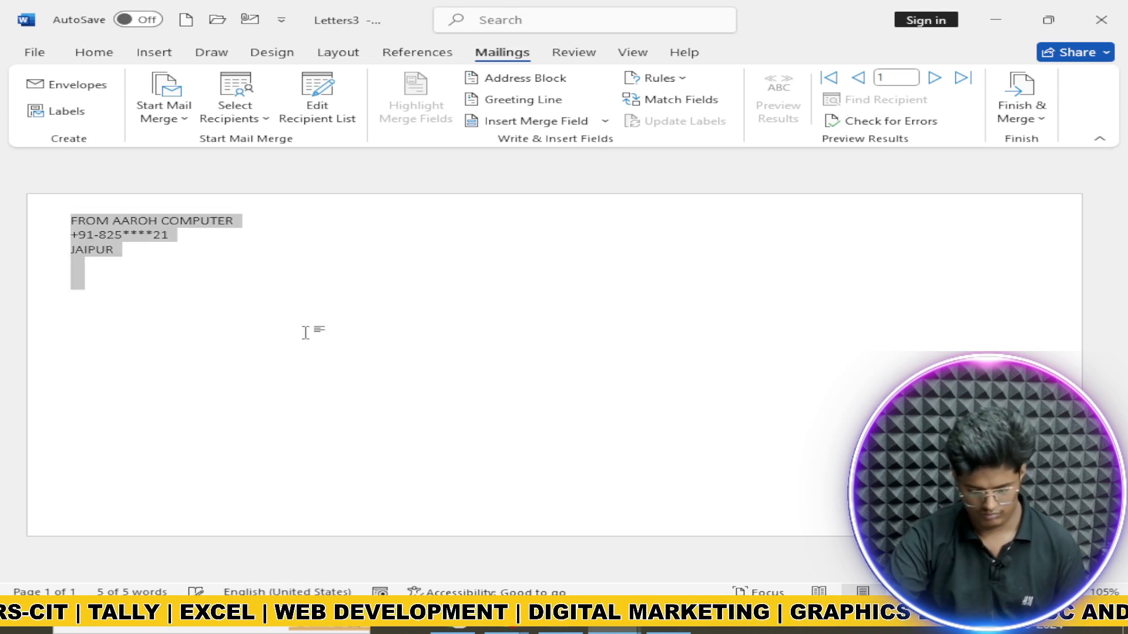
key("BackSpace")
left_click(58, 84)
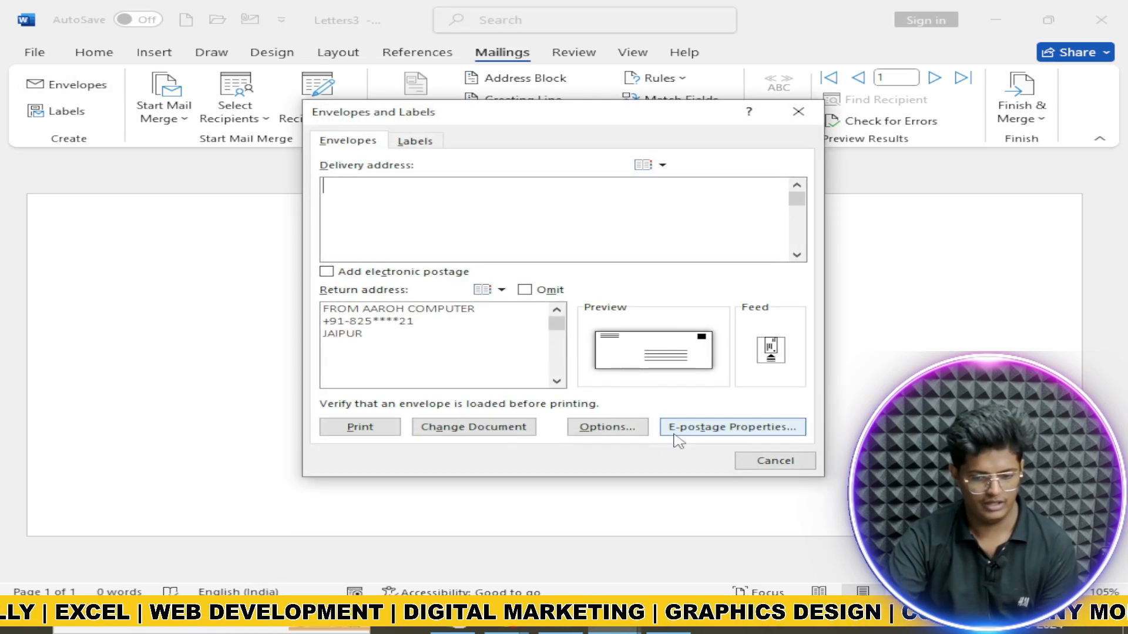
left_click(498, 428)
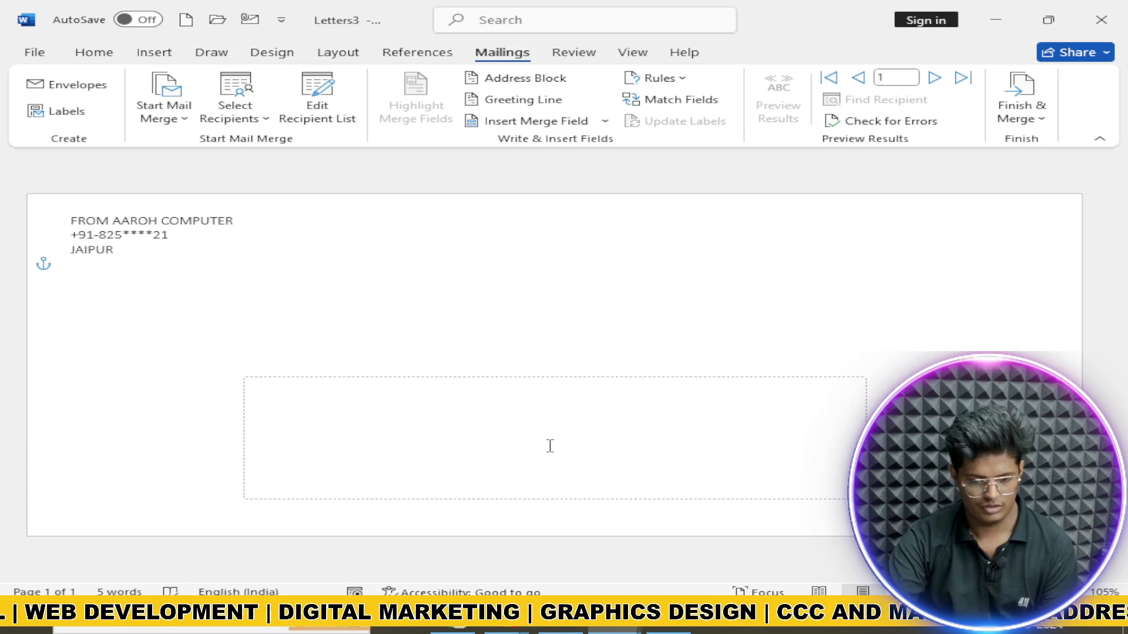
Step: Insert First_Name, Address_Line_1 and City merge fields, one per line, in the delivery area
left_click(605, 121)
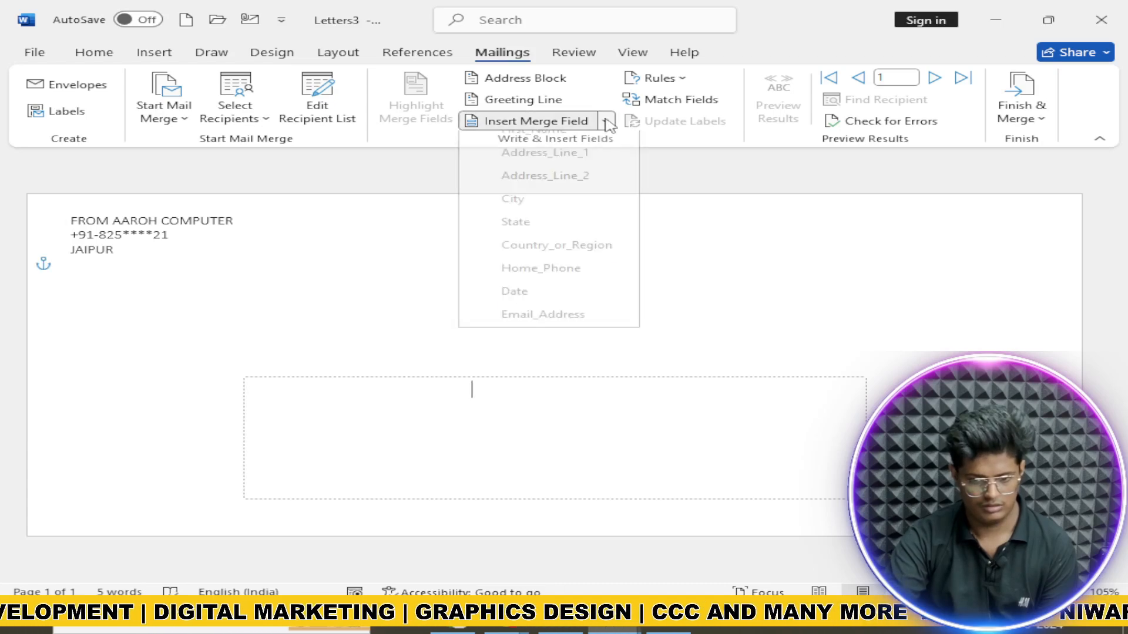
left_click(584, 144)
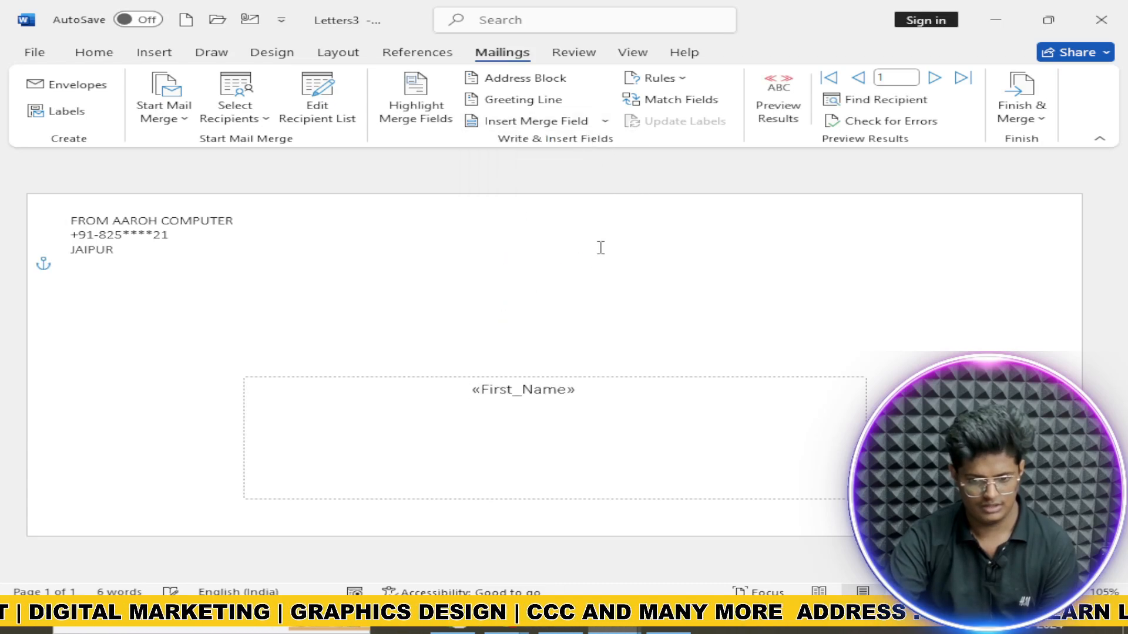
key("Return")
left_click(605, 121)
left_click(603, 167)
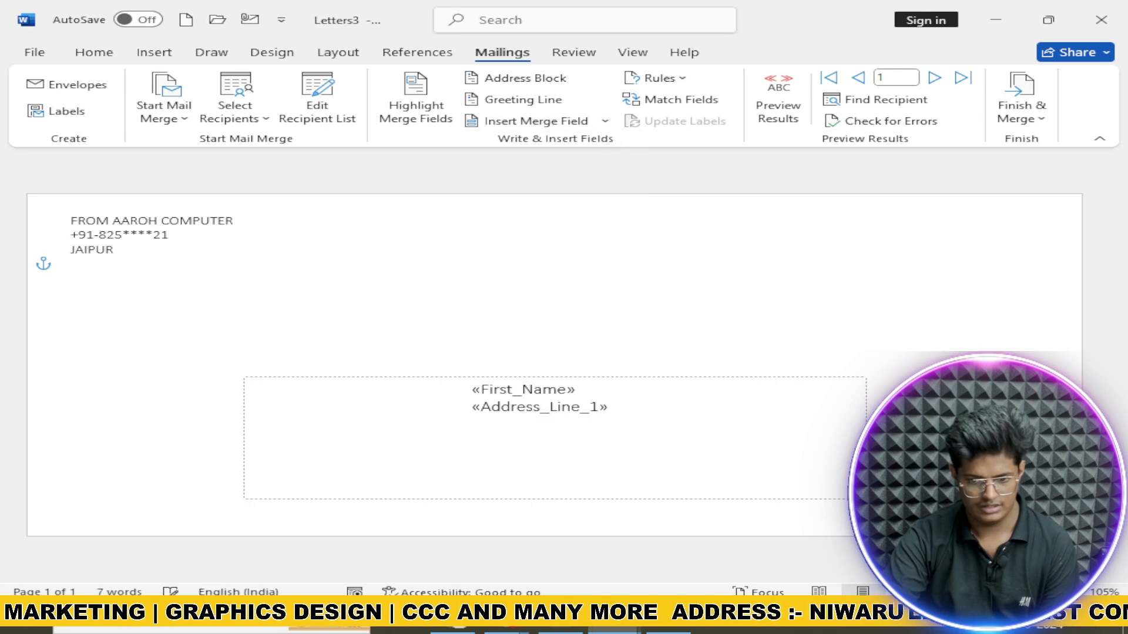
key("Return")
left_click(605, 121)
left_click(602, 212)
key("Return")
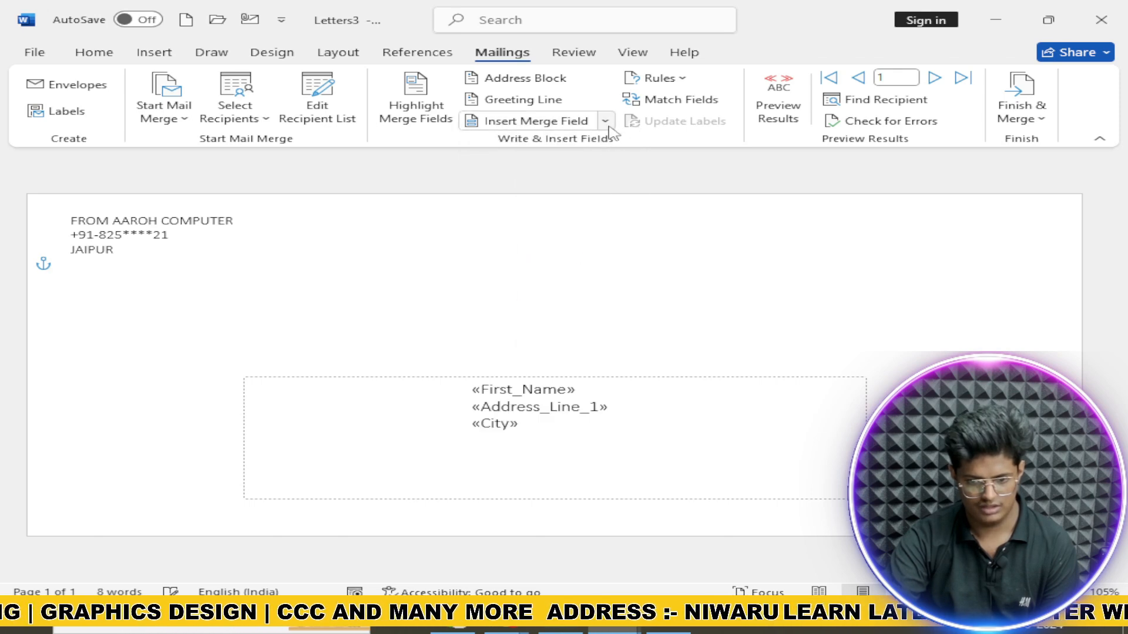
Step: Add State, Country_or_Region, Home_Phone and Date merge fields on separate lines below
left_click(605, 121)
left_click(552, 234)
key("Return")
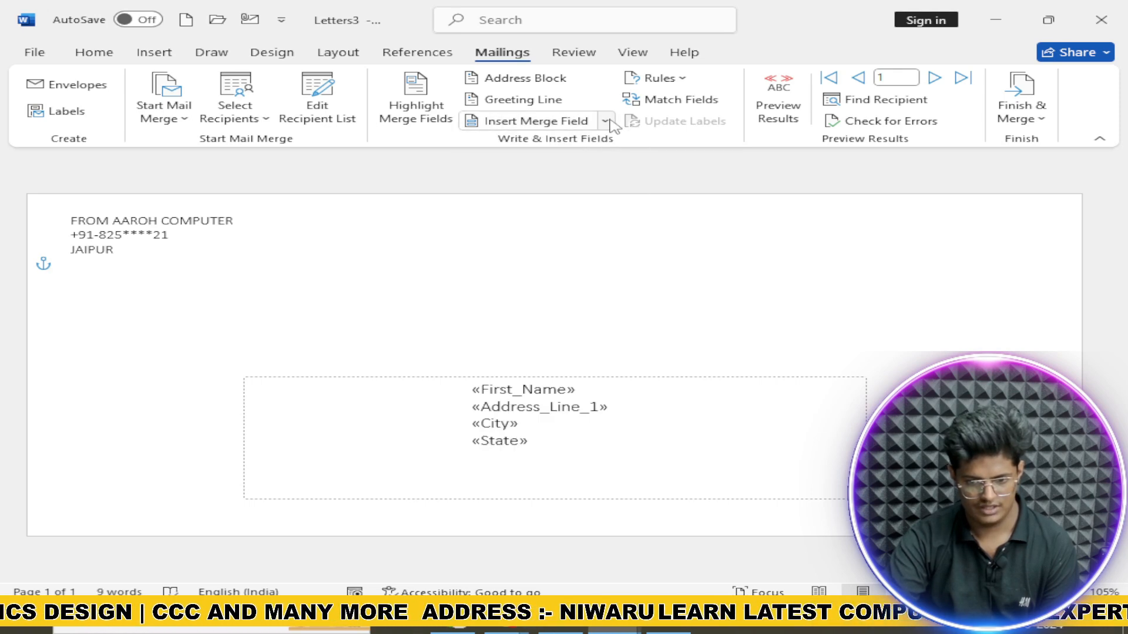
left_click(605, 121)
left_click(552, 258)
key("Return")
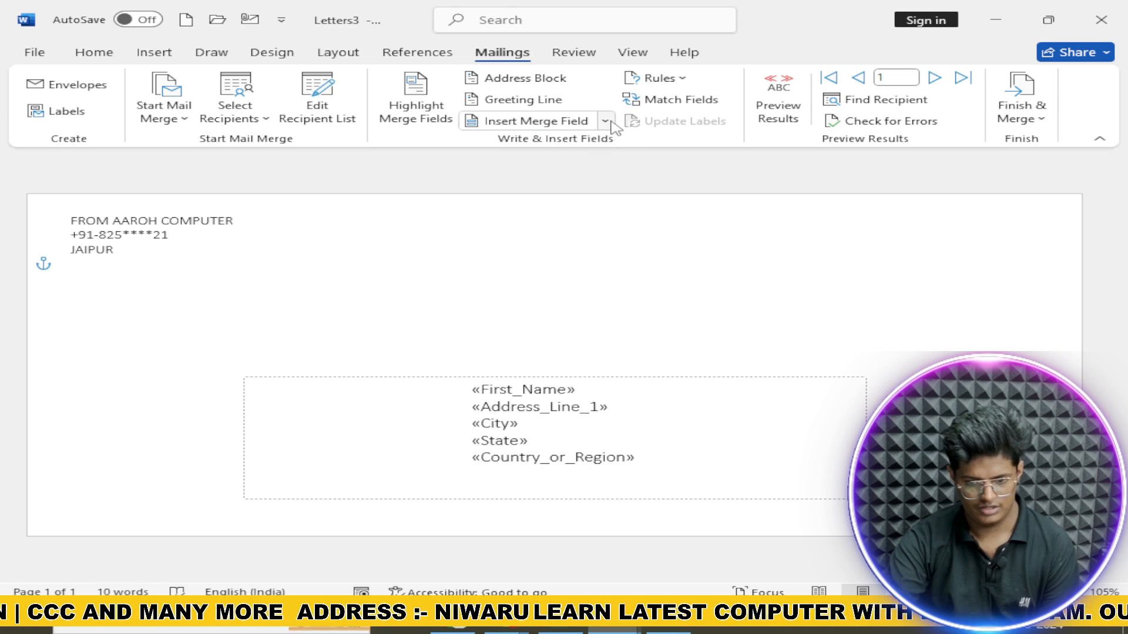
left_click(605, 121)
left_click(575, 283)
key("Return")
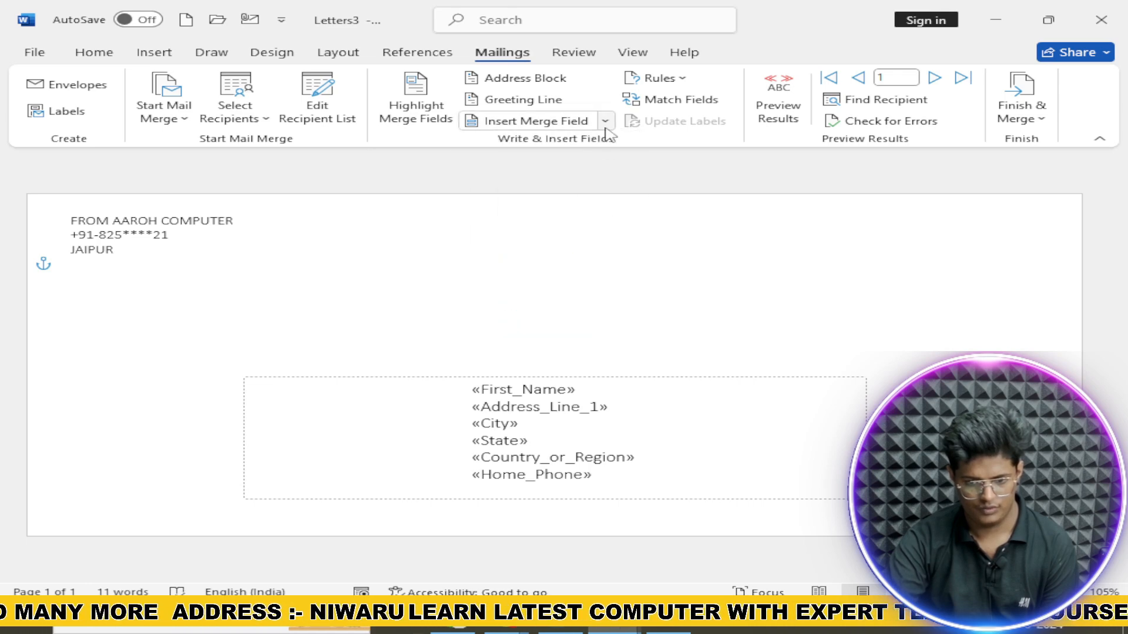
left_click(605, 121)
left_click(569, 304)
Step: Add the Email_Address merge field on a new line below Date
key("Return")
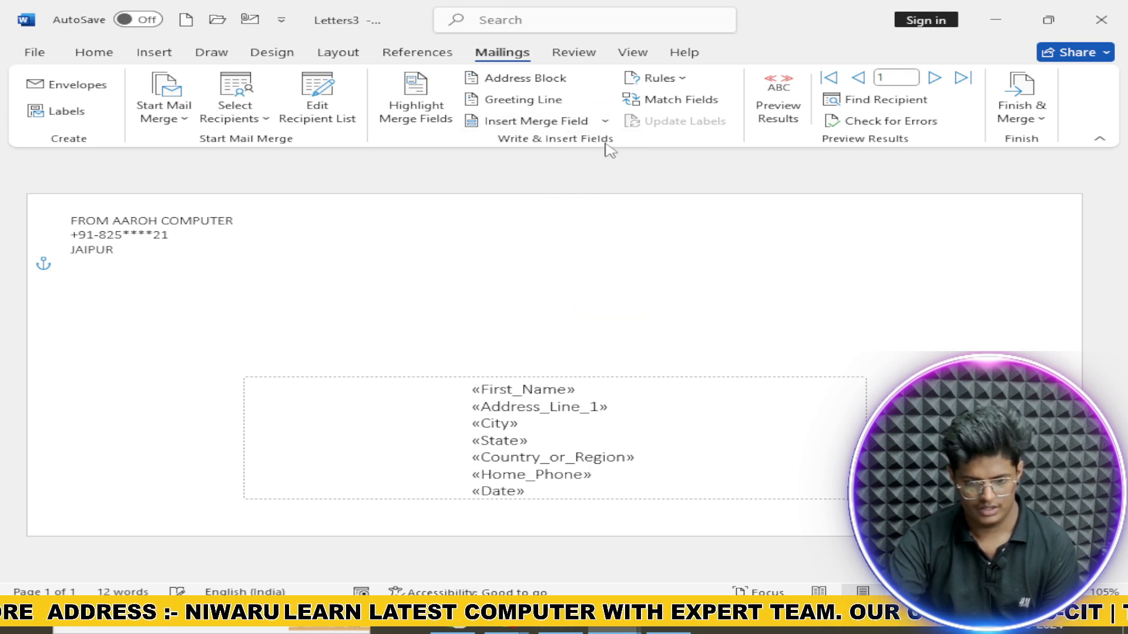
left_click(604, 121)
left_click(545, 327)
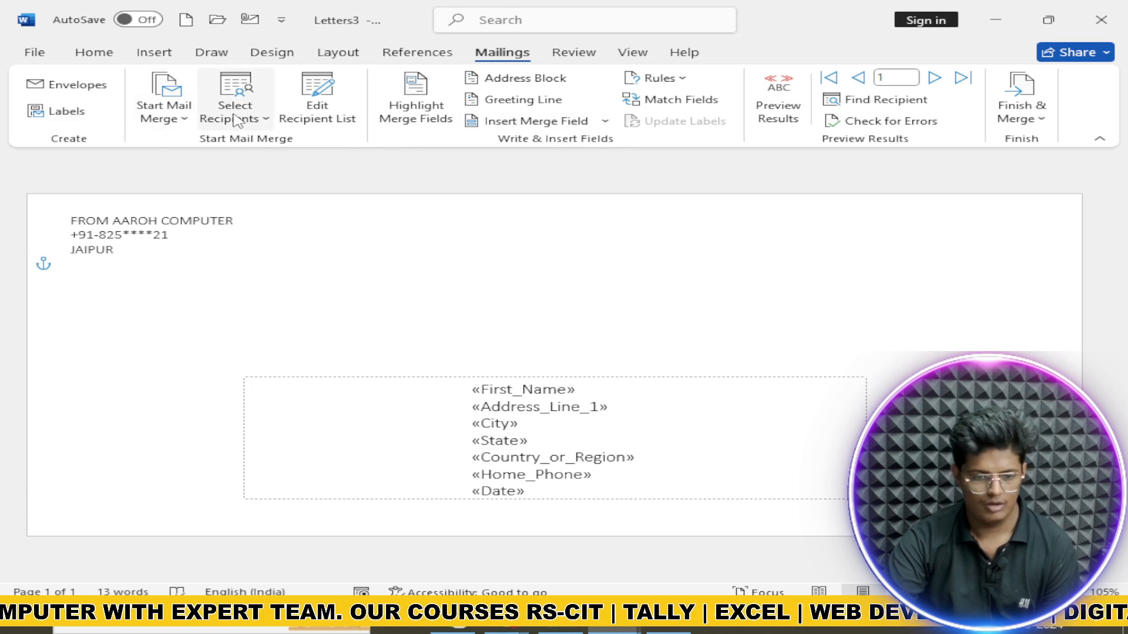
Step: Run the step-by-step mail merge wizard through to editing individual envelopes
left_click(164, 117)
left_click(246, 289)
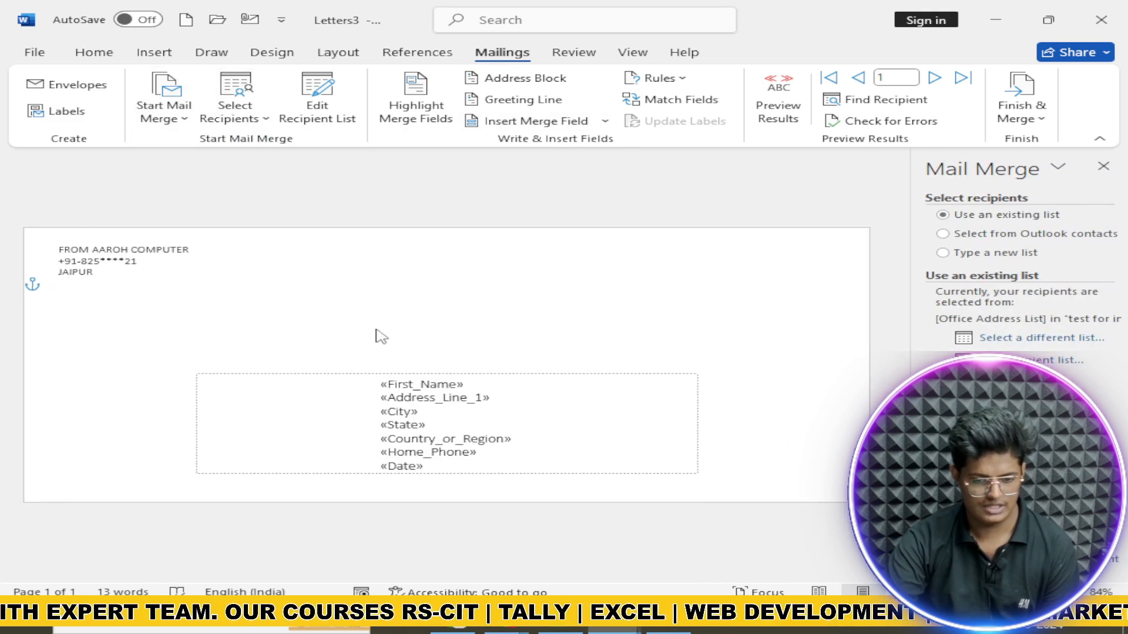
left_click(1029, 541)
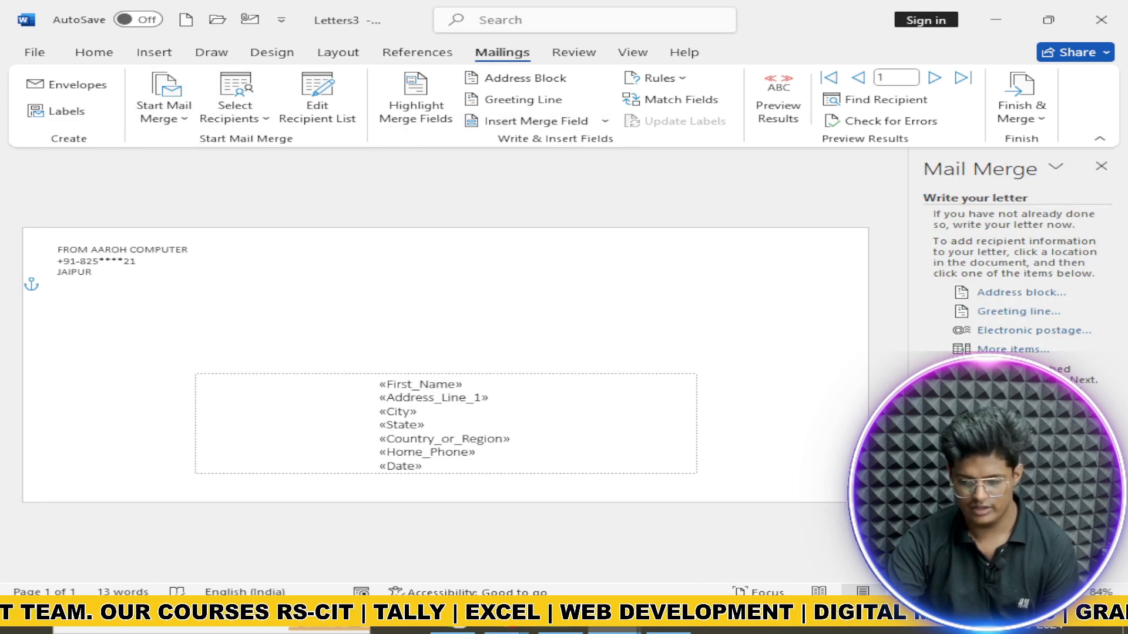
left_click(1029, 541)
left_click(1029, 541)
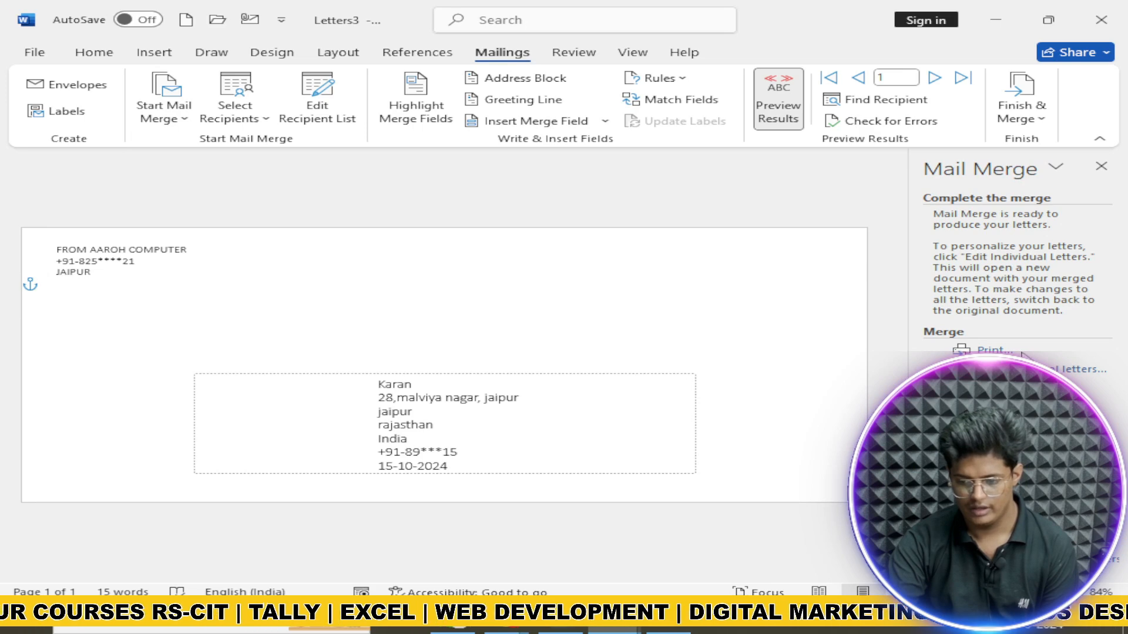
left_click(1078, 368)
Step: Merge all records into Letters4, then delete every merged envelope to leave one blank page
left_click(555, 335)
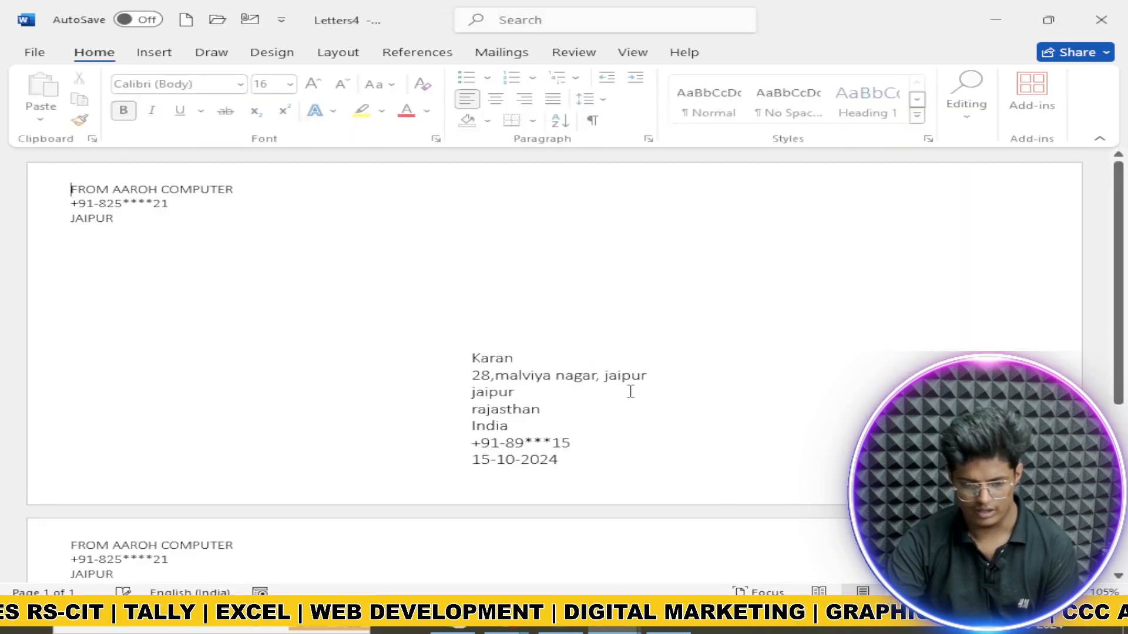
scroll(594, 404, "down", 3)
scroll(593, 400, "up", 3)
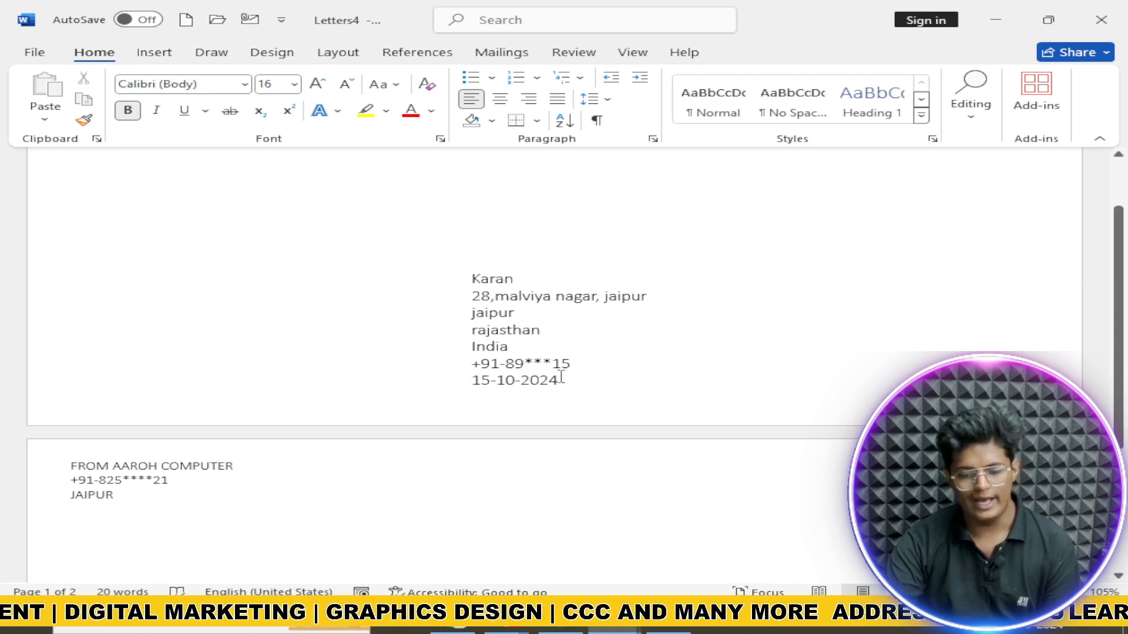
scroll(558, 368, "up", 3)
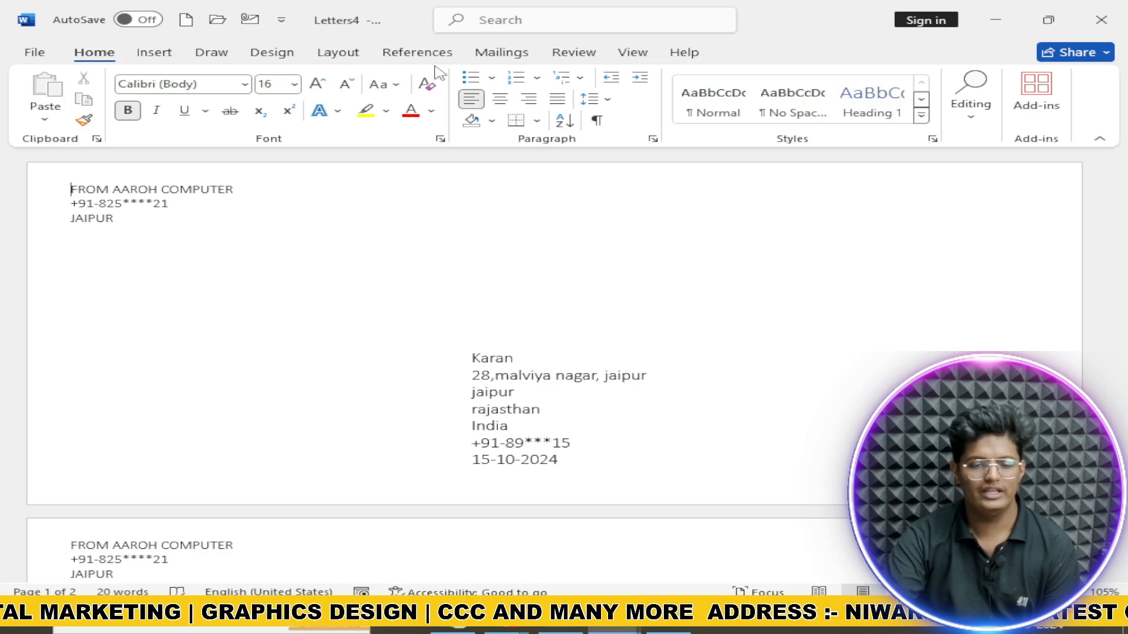
left_click(492, 54)
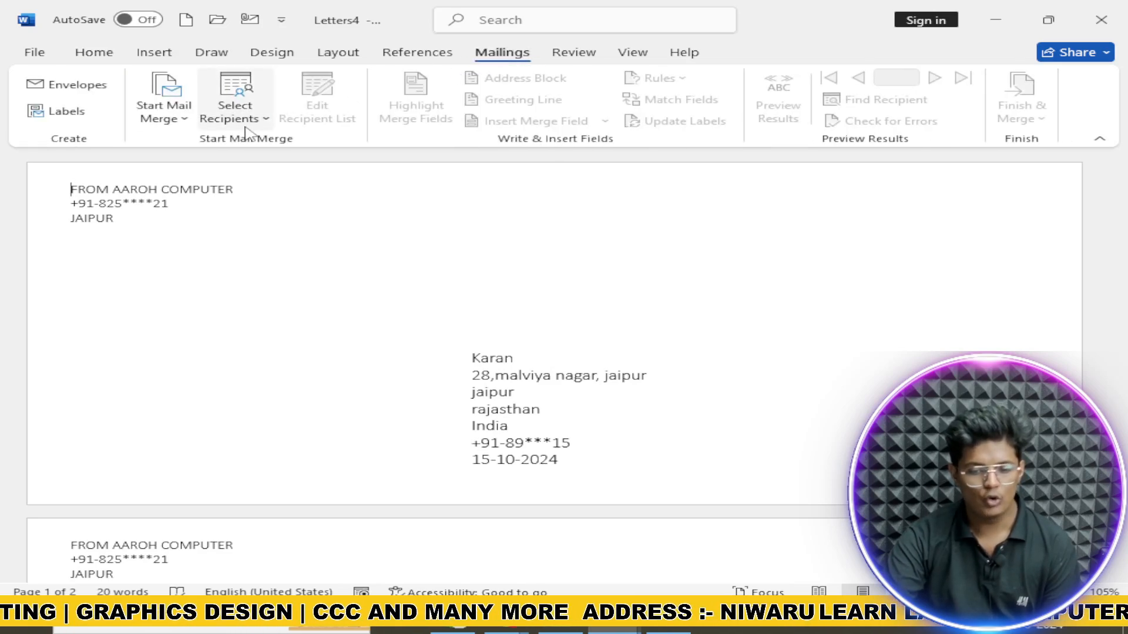
left_click(562, 366)
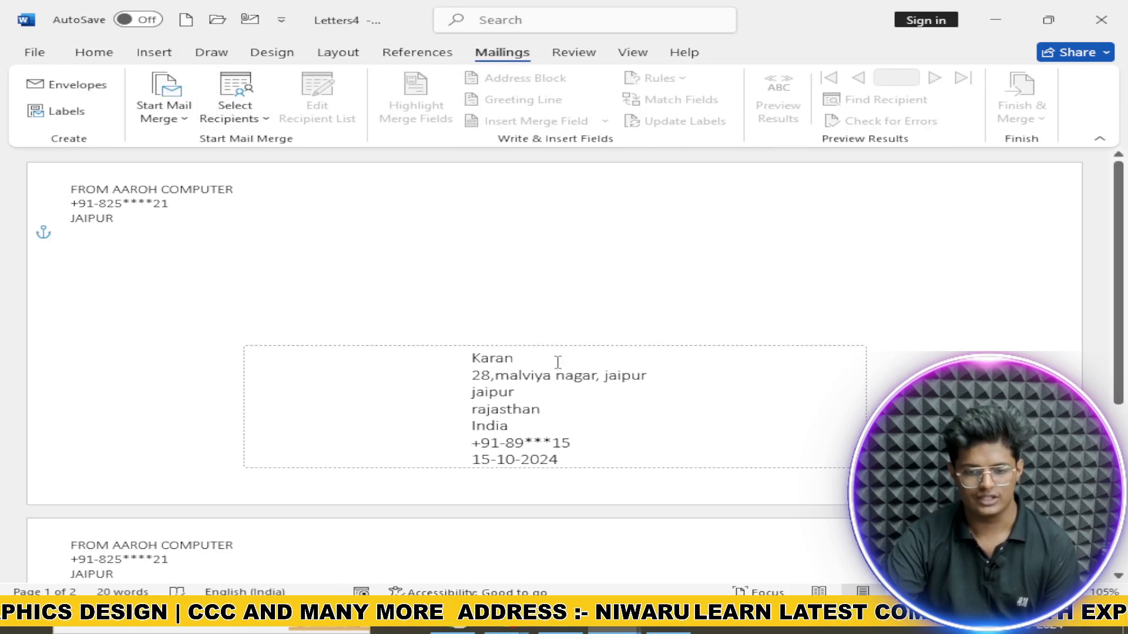
key("ctrl+a")
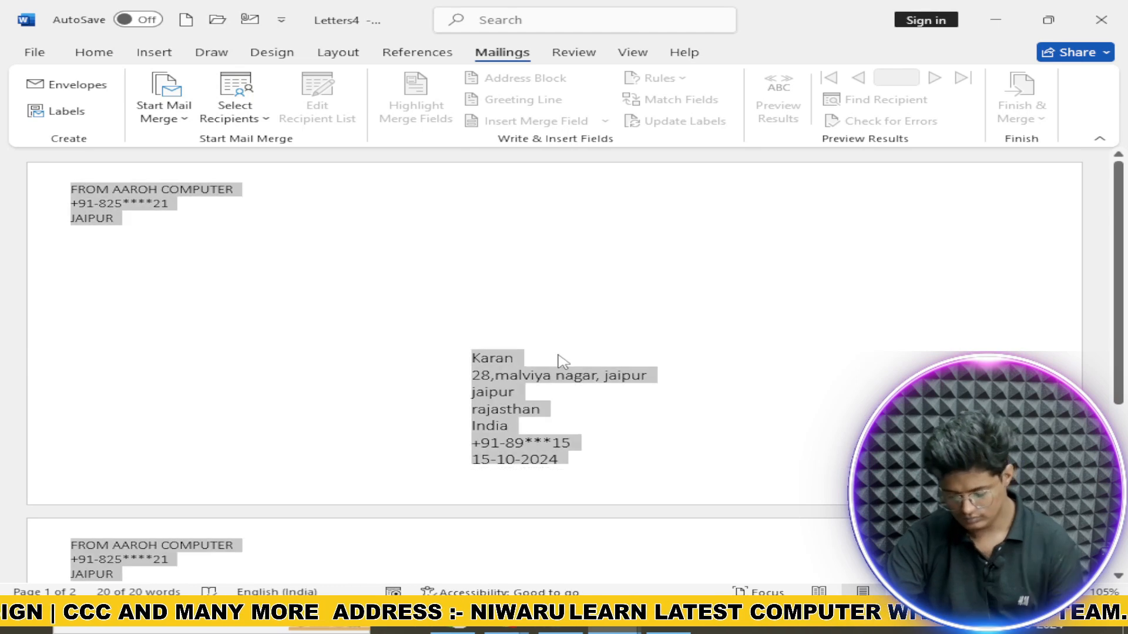
key("BackSpace")
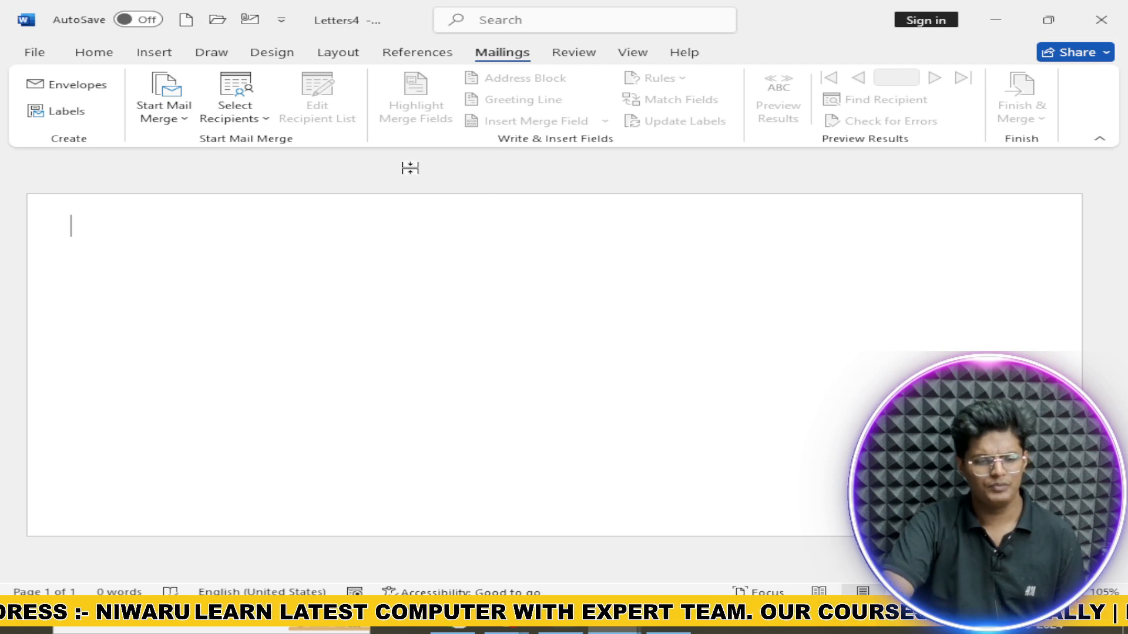
Step: Open and close the Labels and Start Mail Merge menus, then switch to Review
left_click(83, 114)
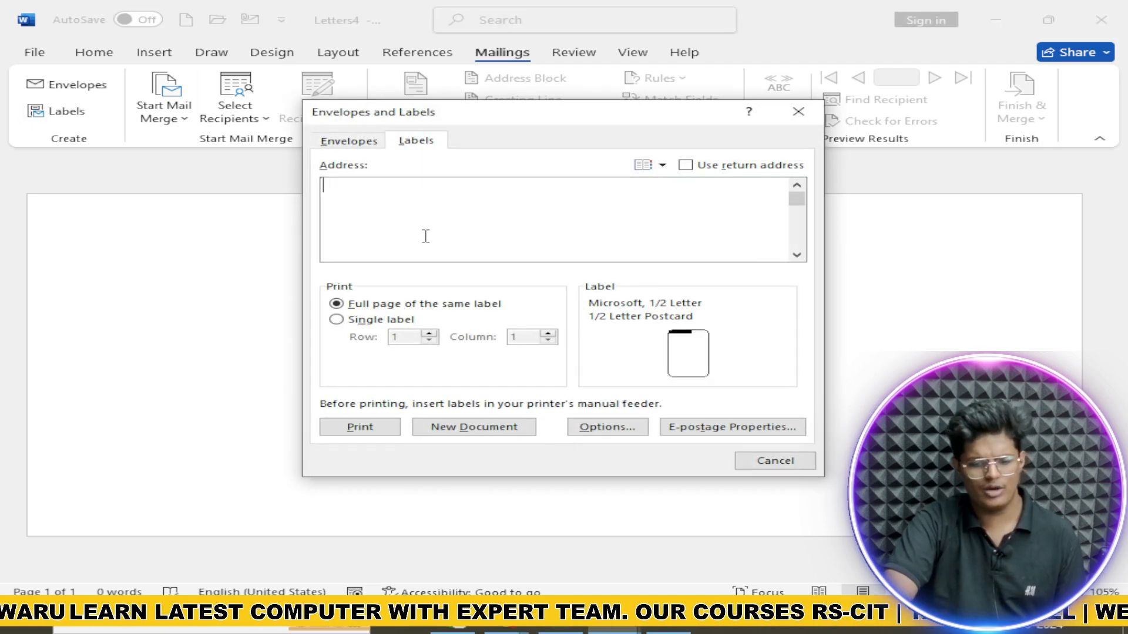
left_click(797, 112)
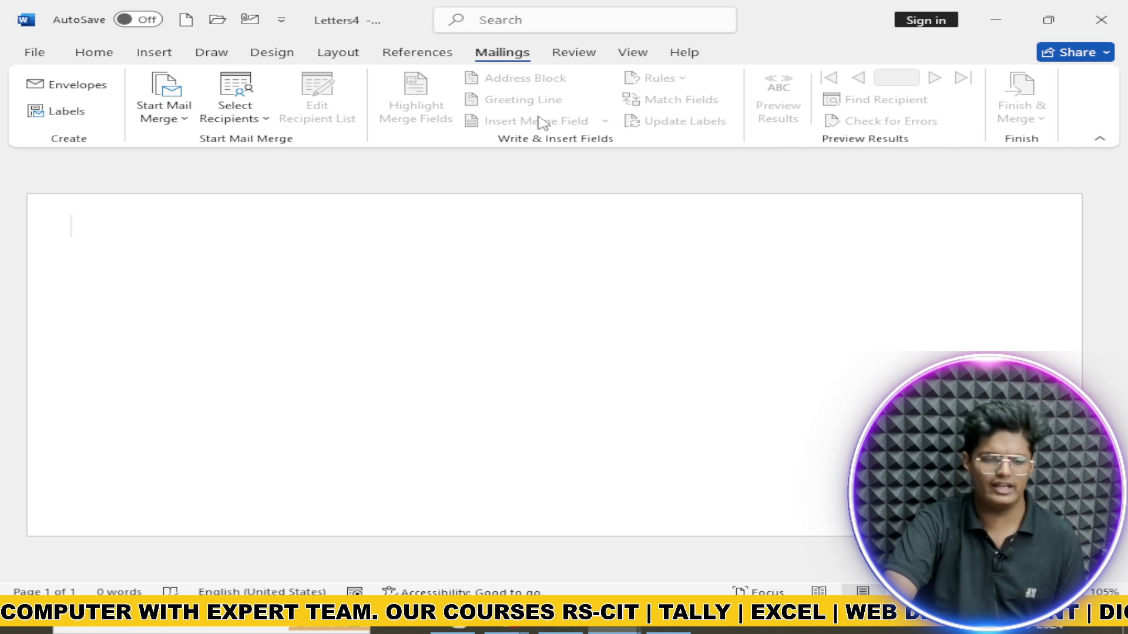
left_click(164, 101)
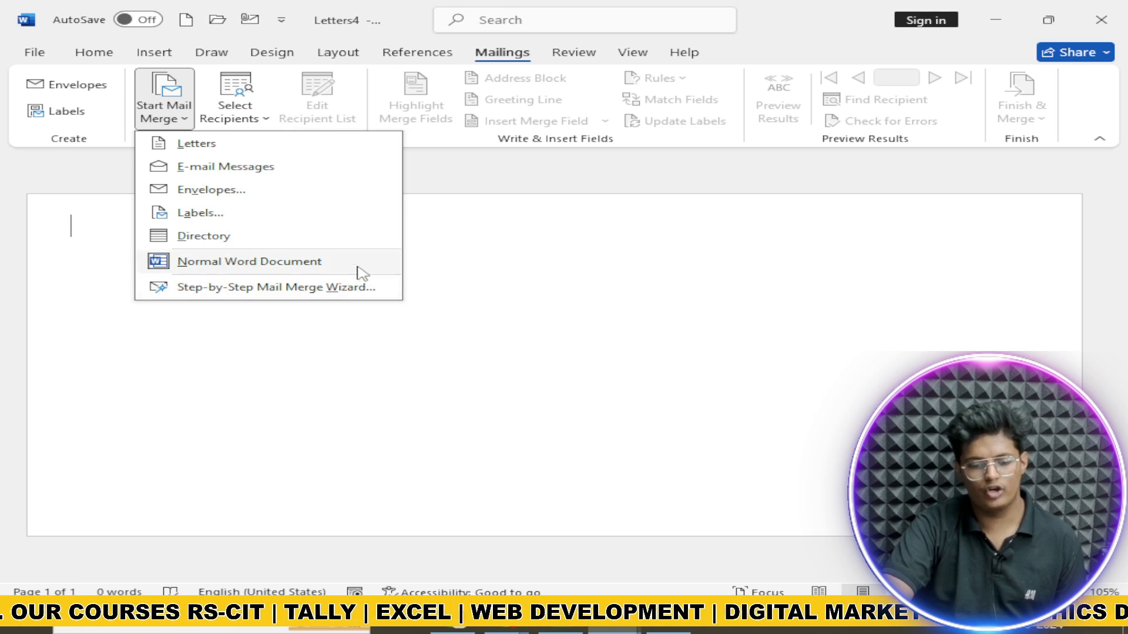
left_click(626, 274)
left_click(588, 55)
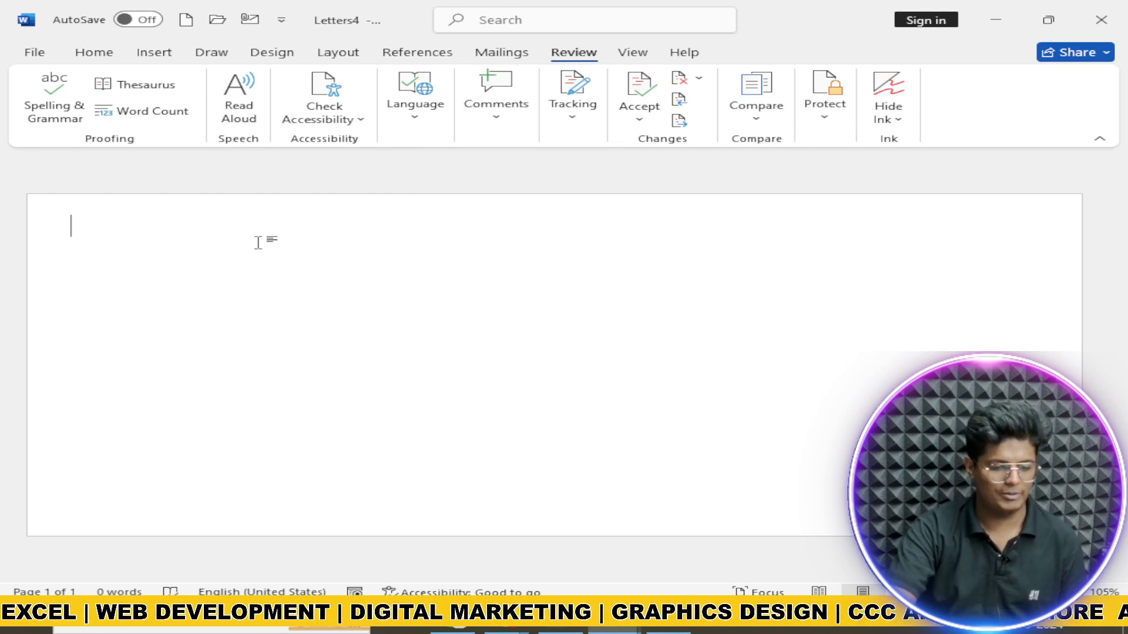
Step: Type 'computerssssss' and look it up with the right-click Search option
type("computersssss")
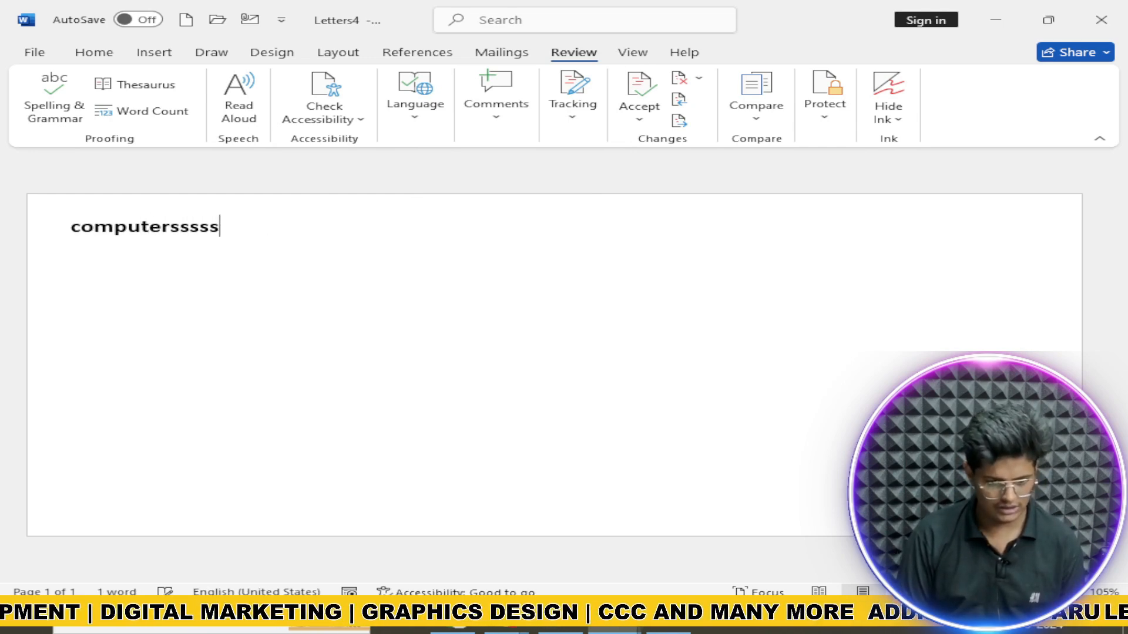
type("s")
key("Return")
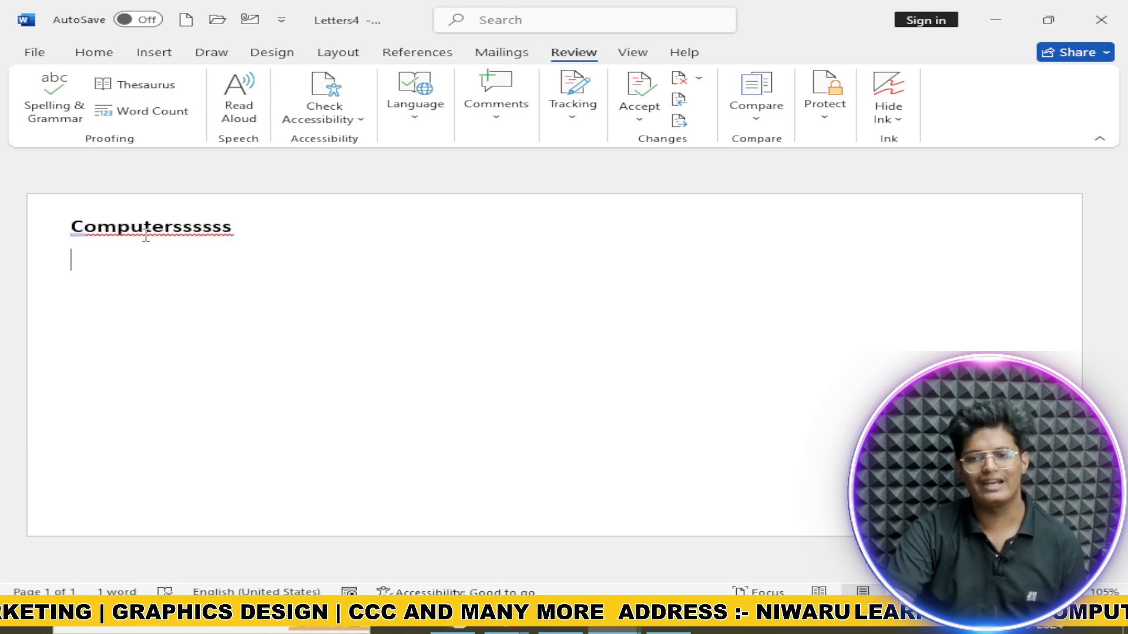
key("ctrl+z")
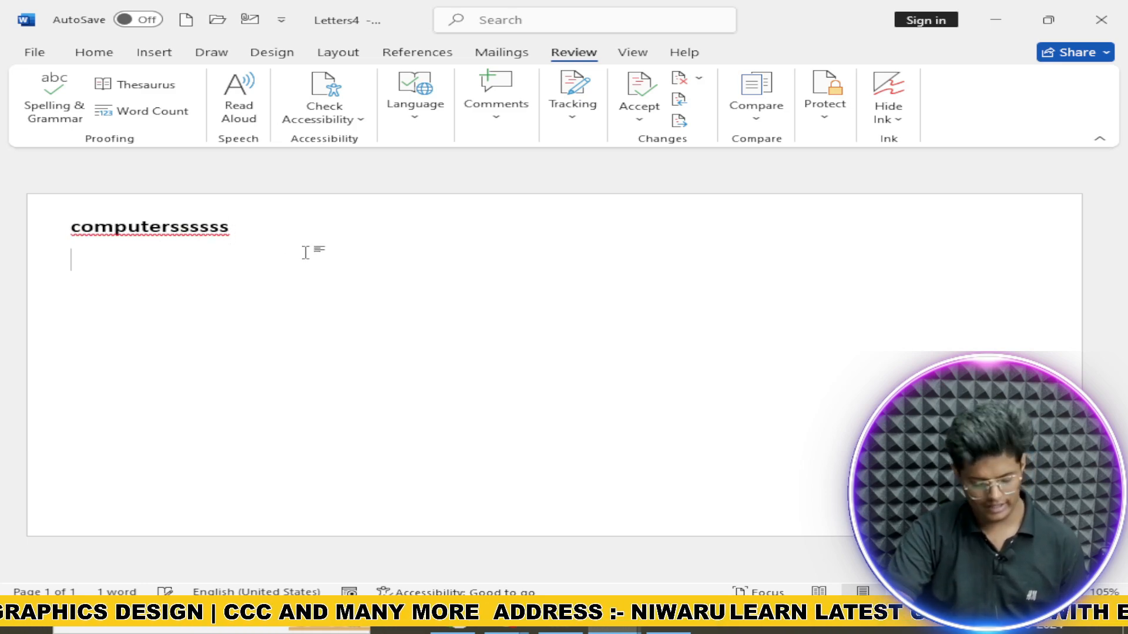
key("ctrl+a")
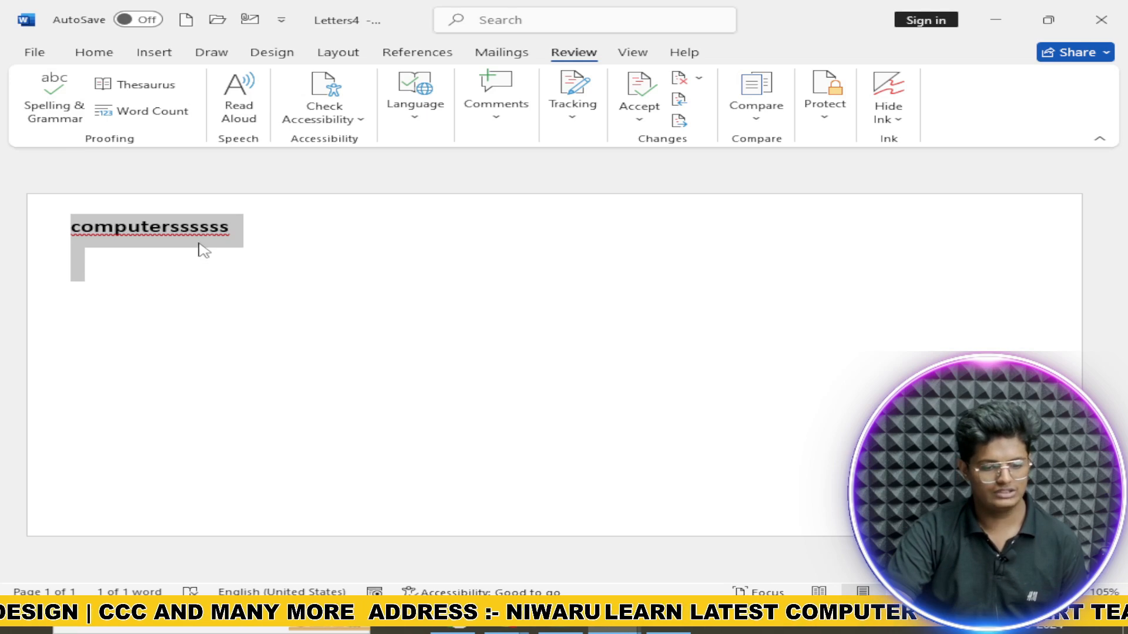
right_click(202, 250)
right_click(162, 229)
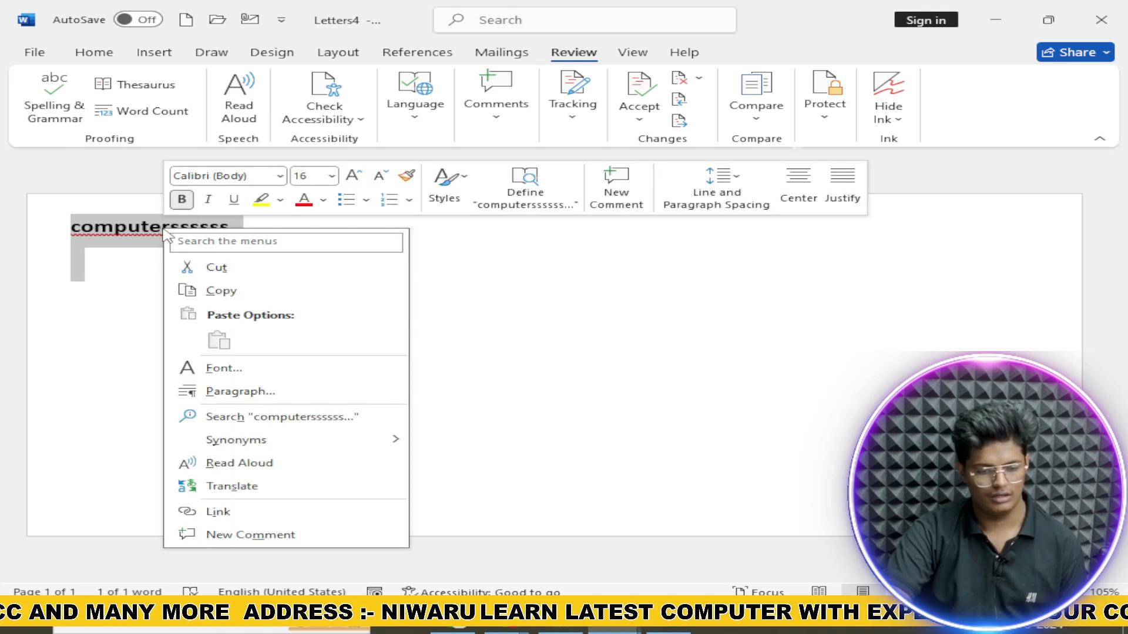
left_click(141, 229)
triple_click(140, 230)
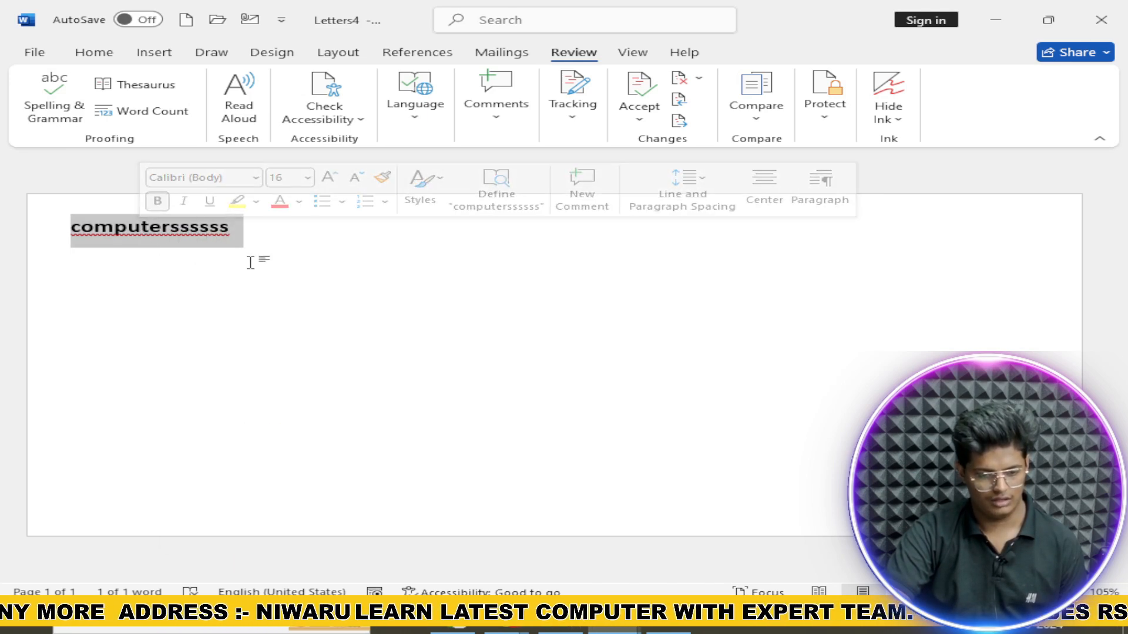
right_click(184, 249)
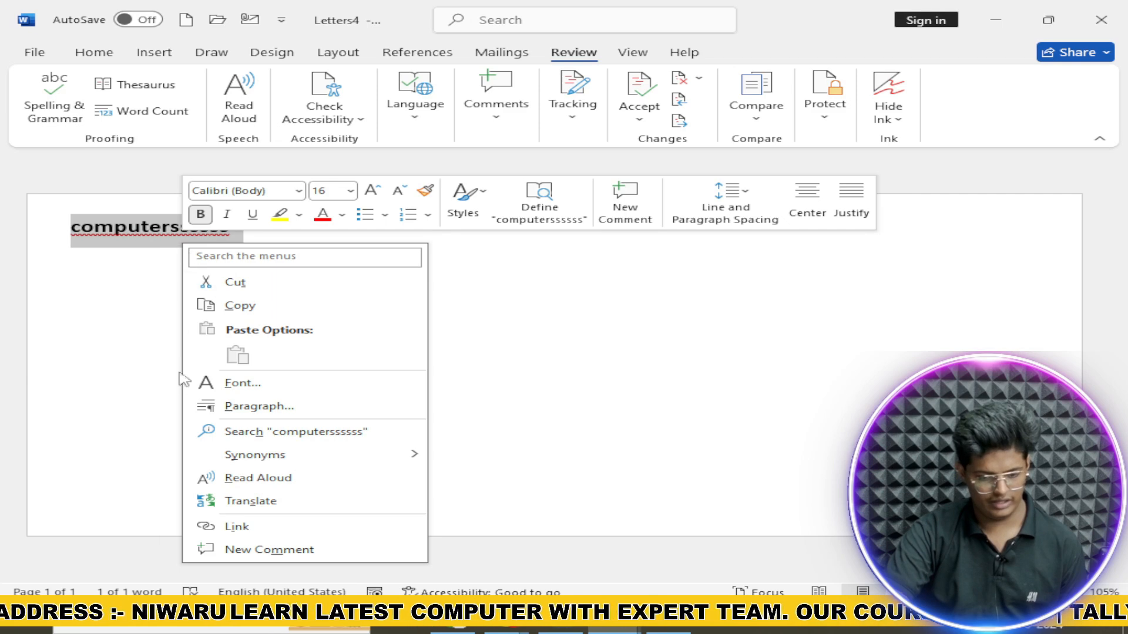
mouse_move(371, 466)
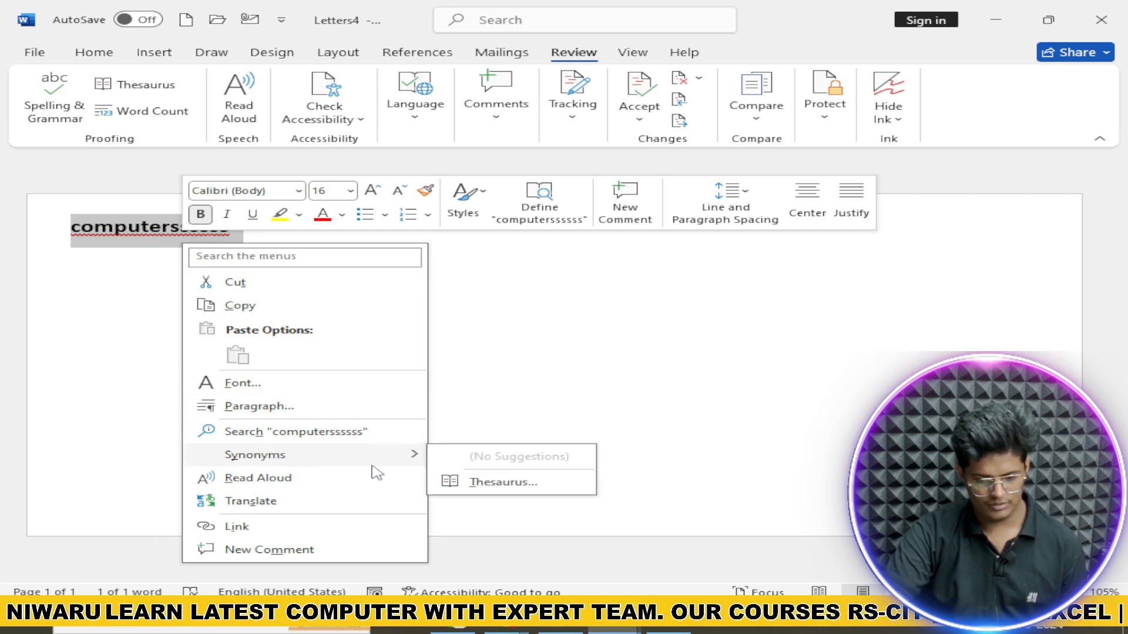
left_click(266, 433)
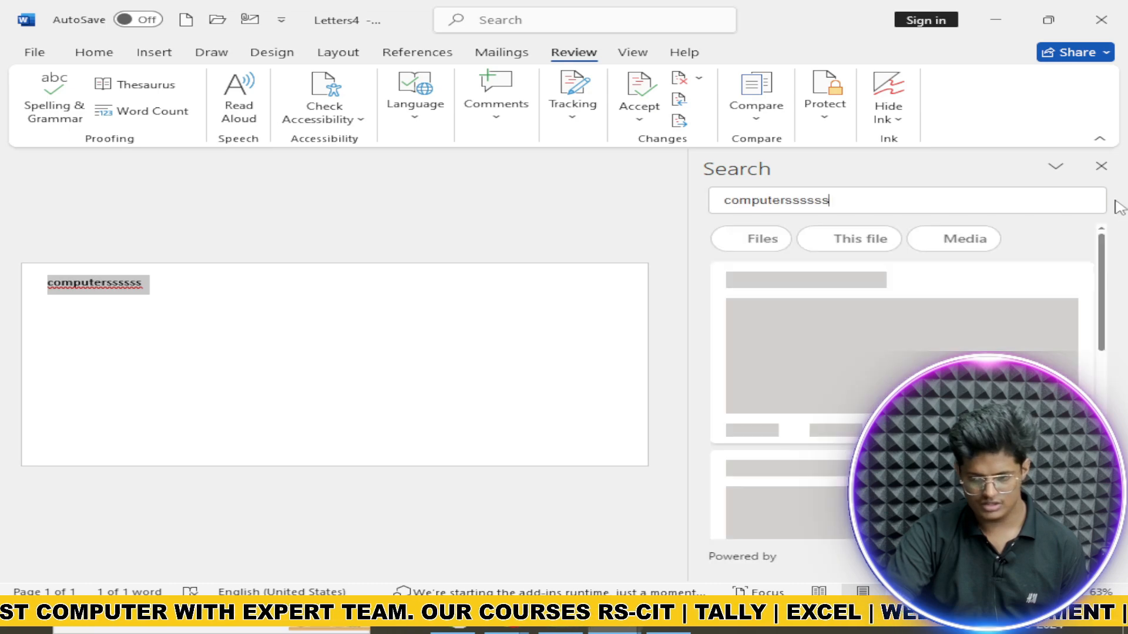
left_click(1101, 166)
Step: Run Spelling & Grammar and accept the suggested spelling computer's
left_click(54, 97)
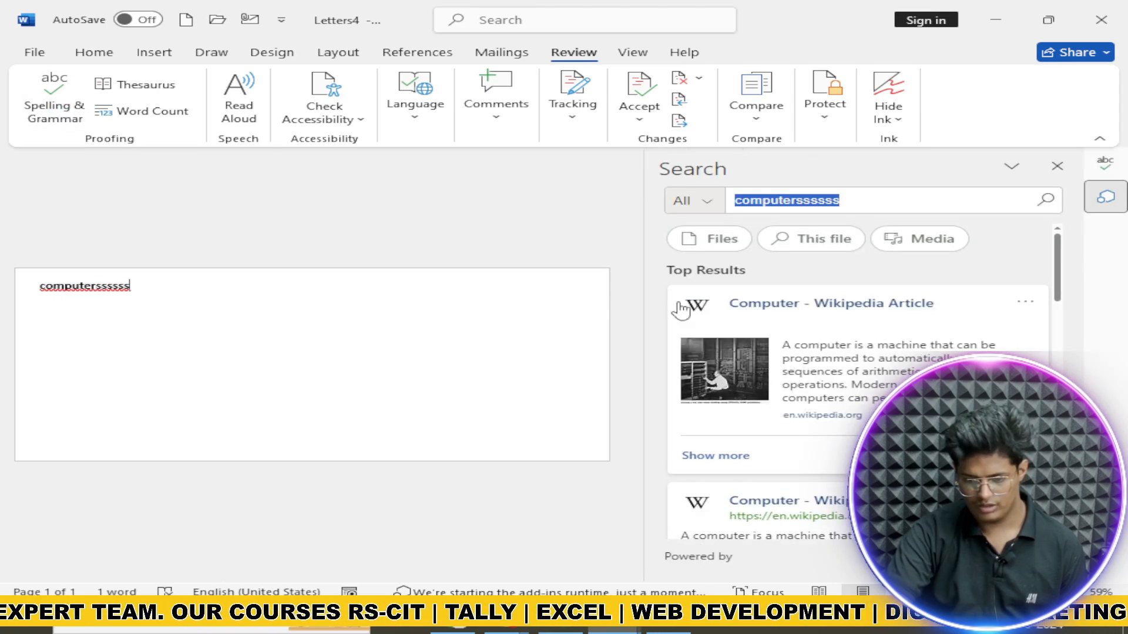
left_click(1058, 169)
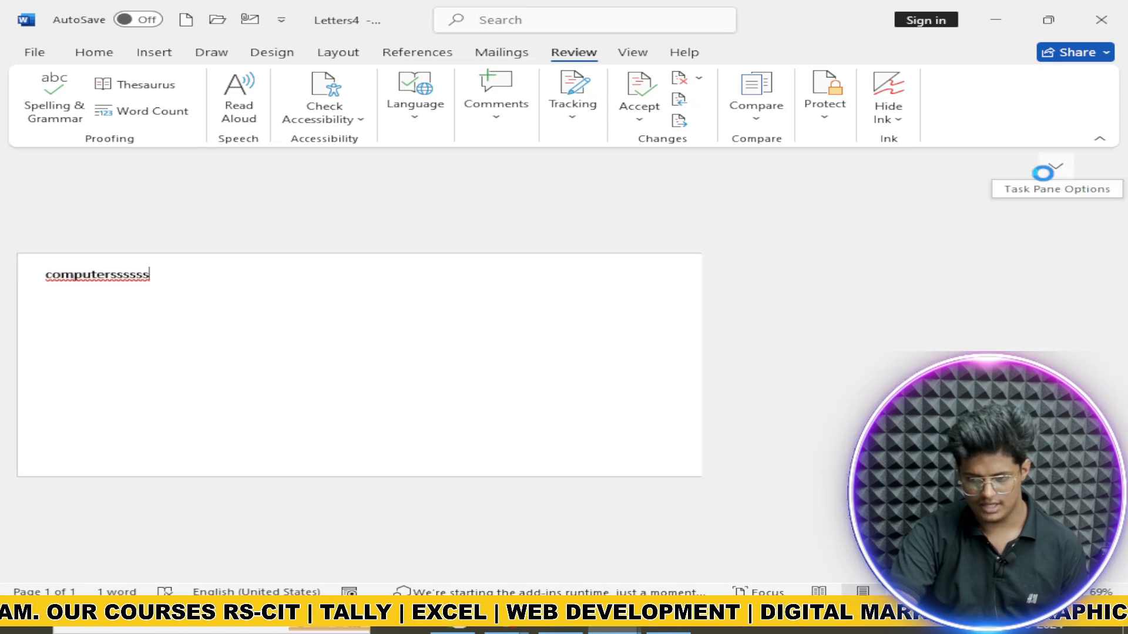
left_click(863, 344)
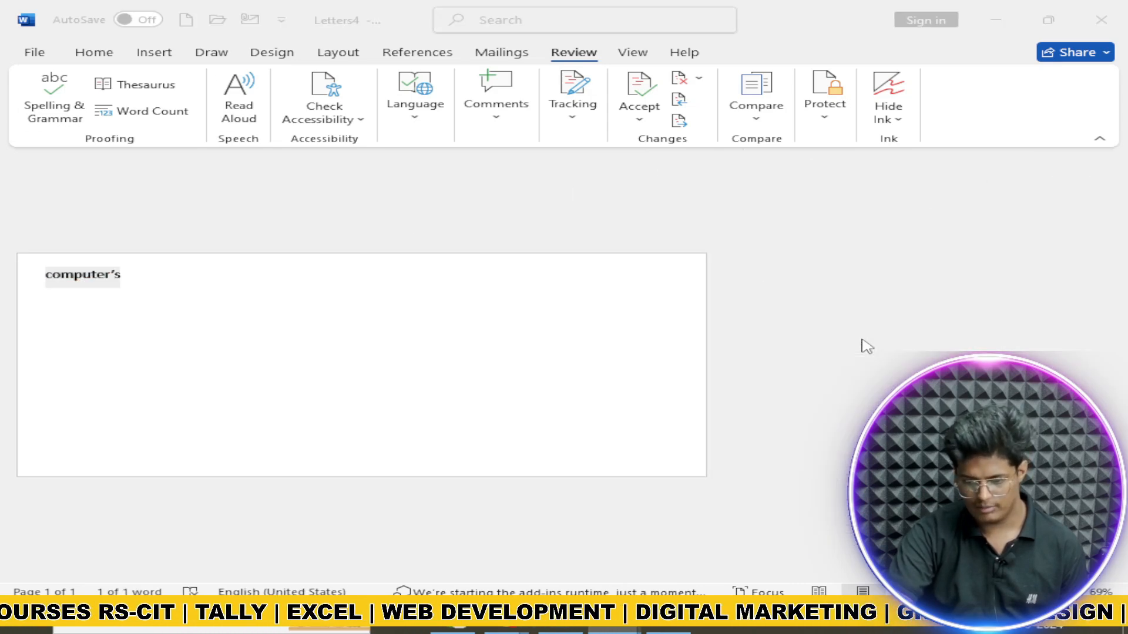
left_click(572, 352)
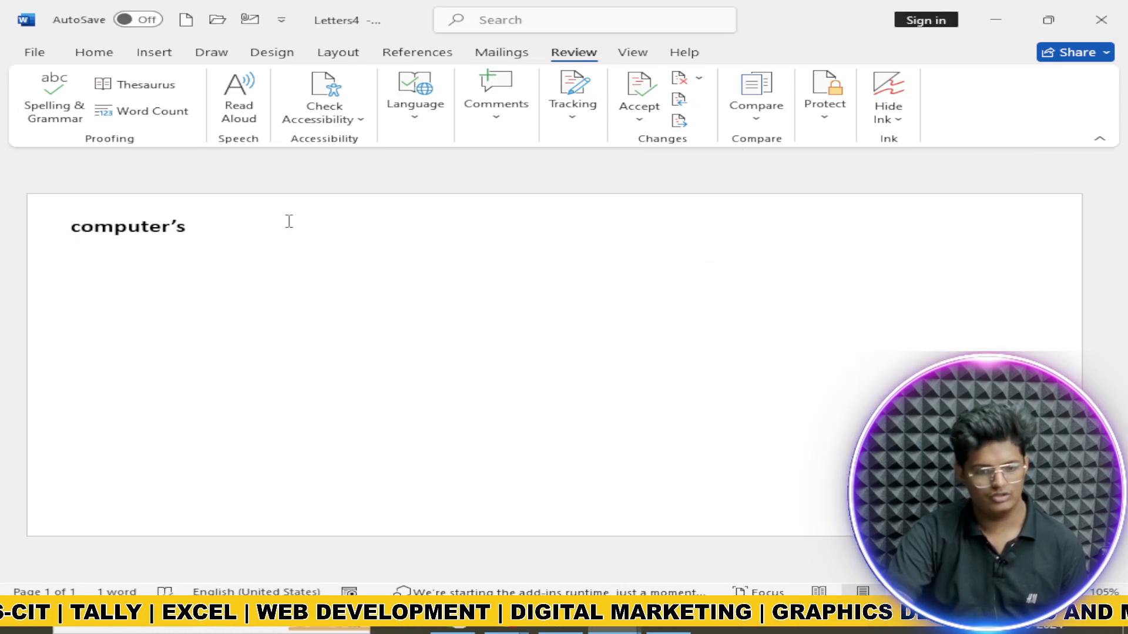
key("ctrl+a")
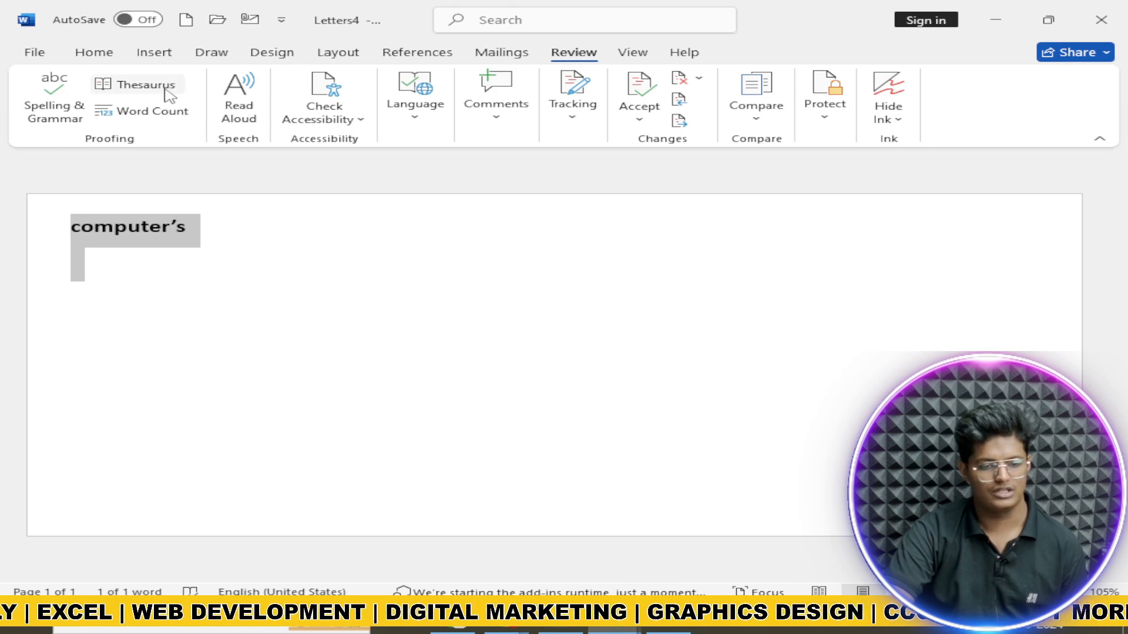
left_click(165, 88)
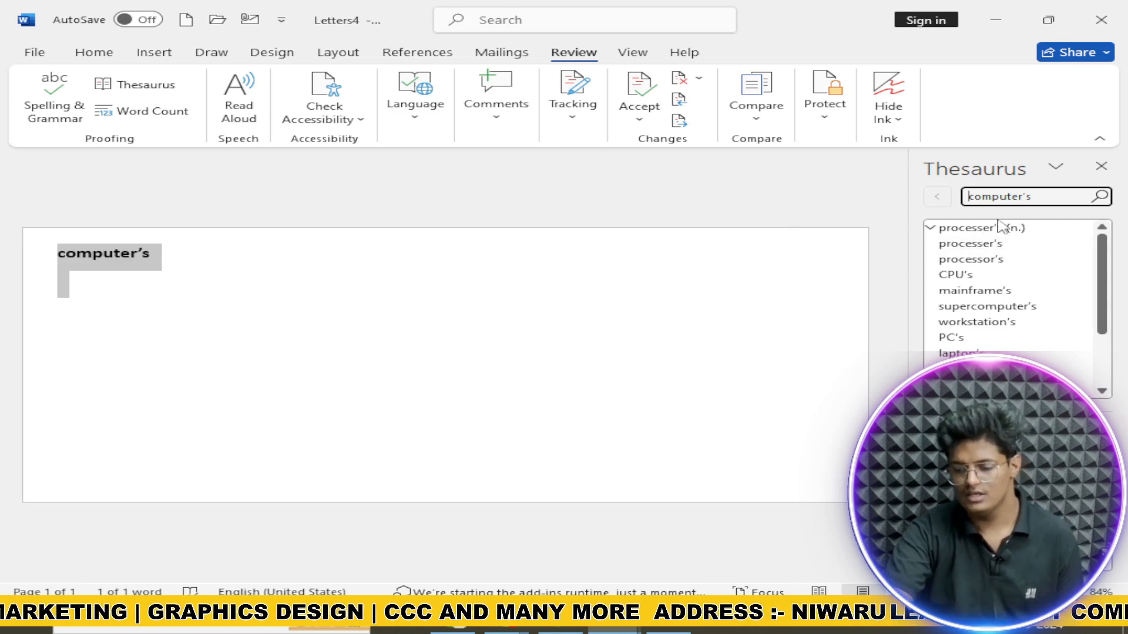
left_click(1100, 168)
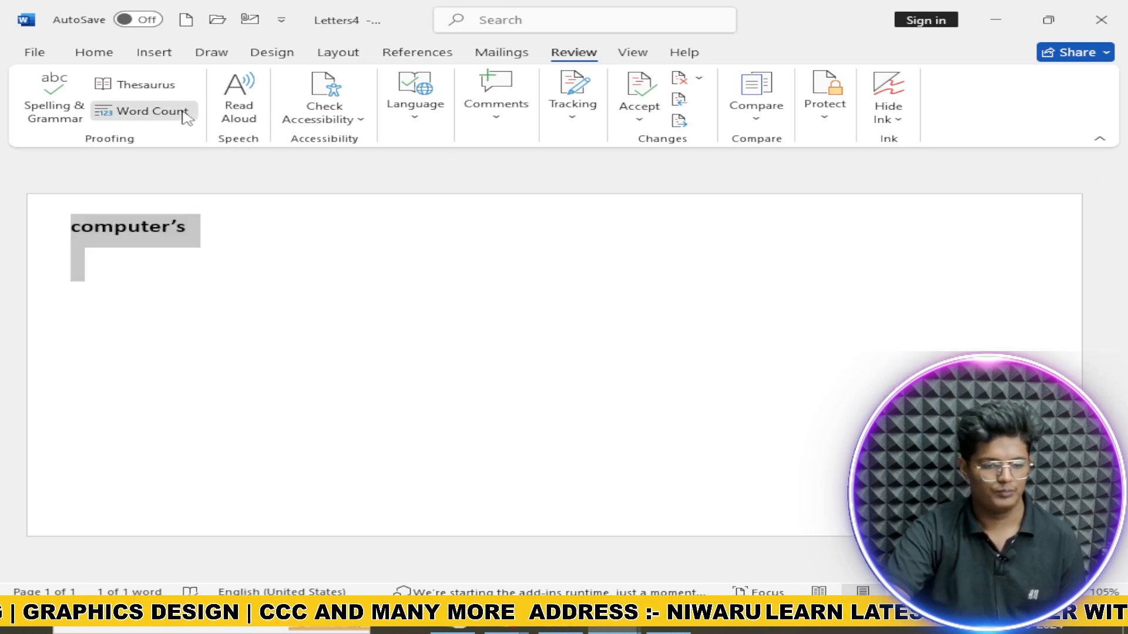
left_click(176, 112)
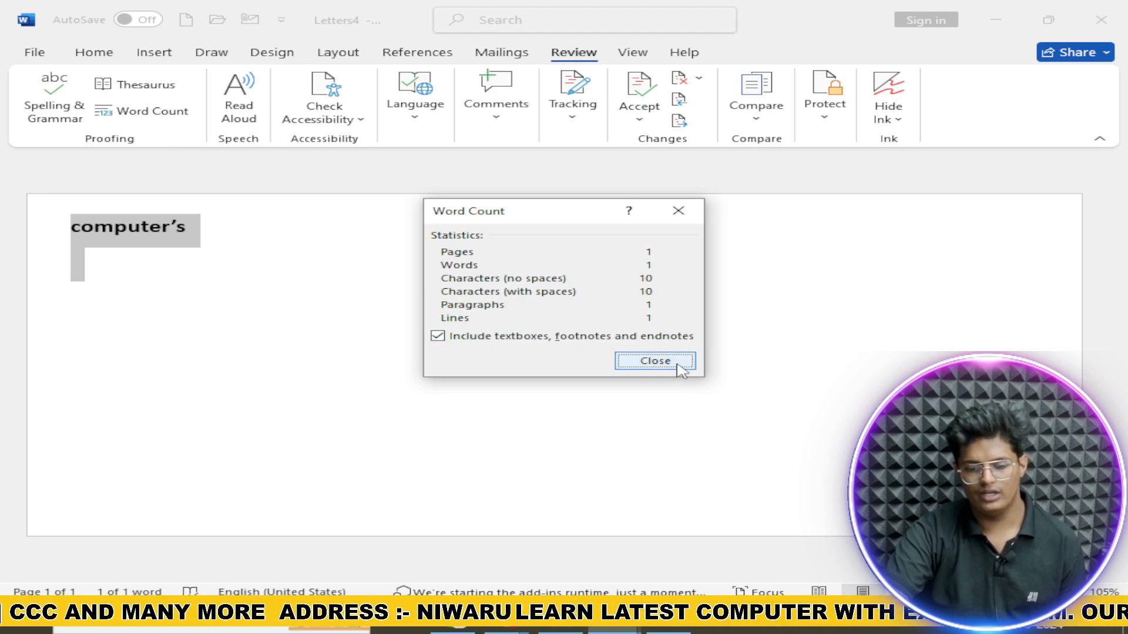
left_click(655, 361)
left_click(239, 109)
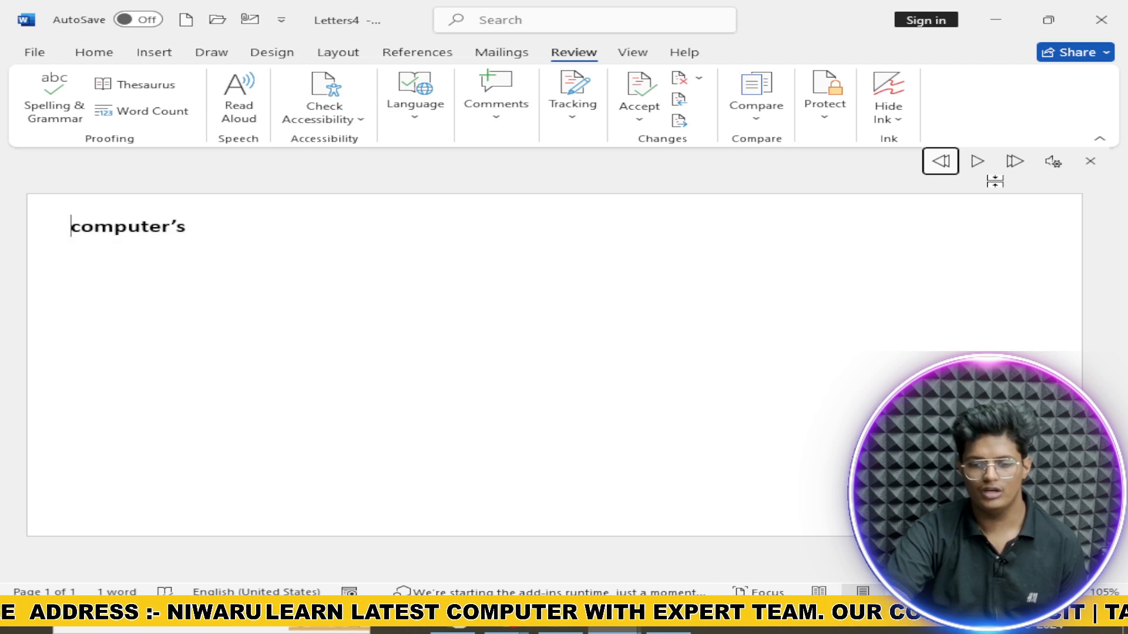
left_click(988, 169)
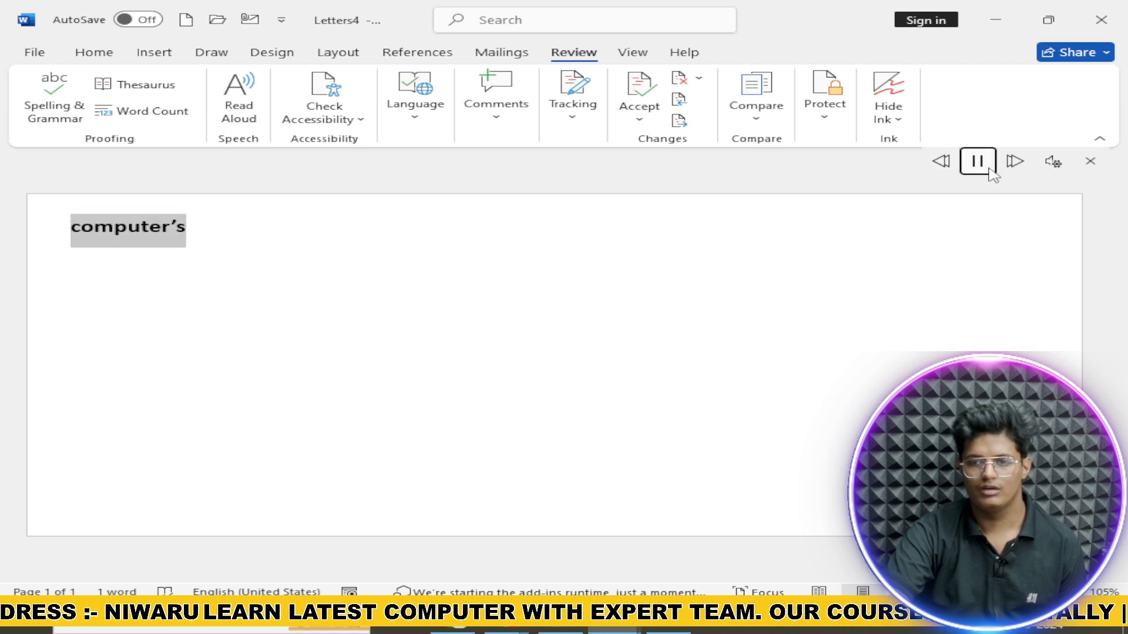
left_click(1090, 161)
left_click(352, 116)
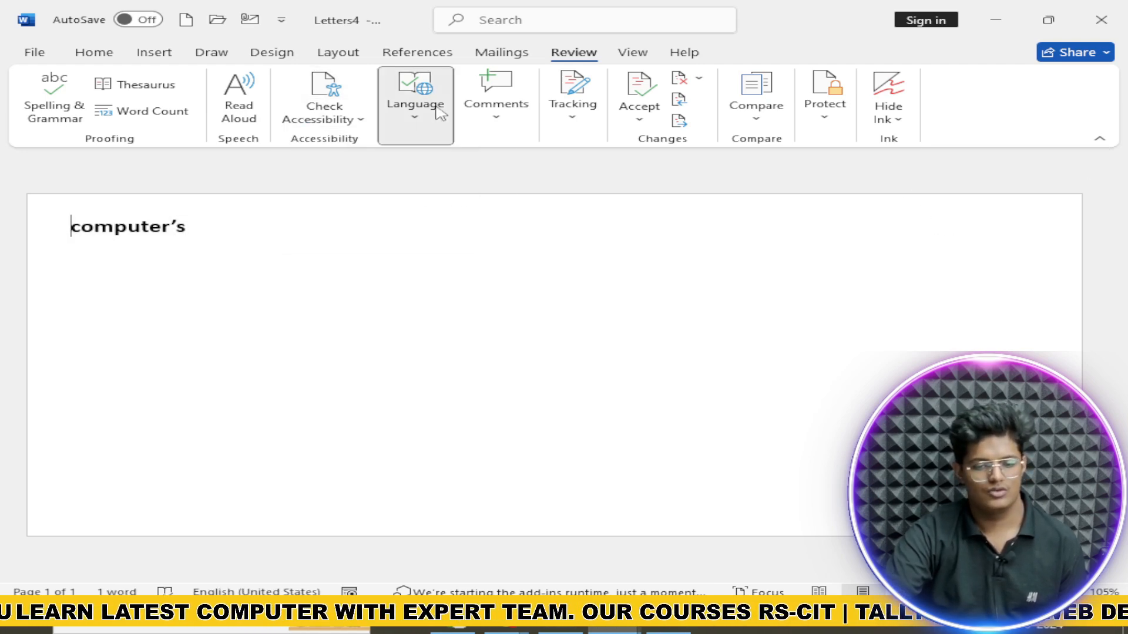
Step: Translate the selected word computer's to Hindi with Translate Selection
left_click(415, 99)
left_click(413, 176)
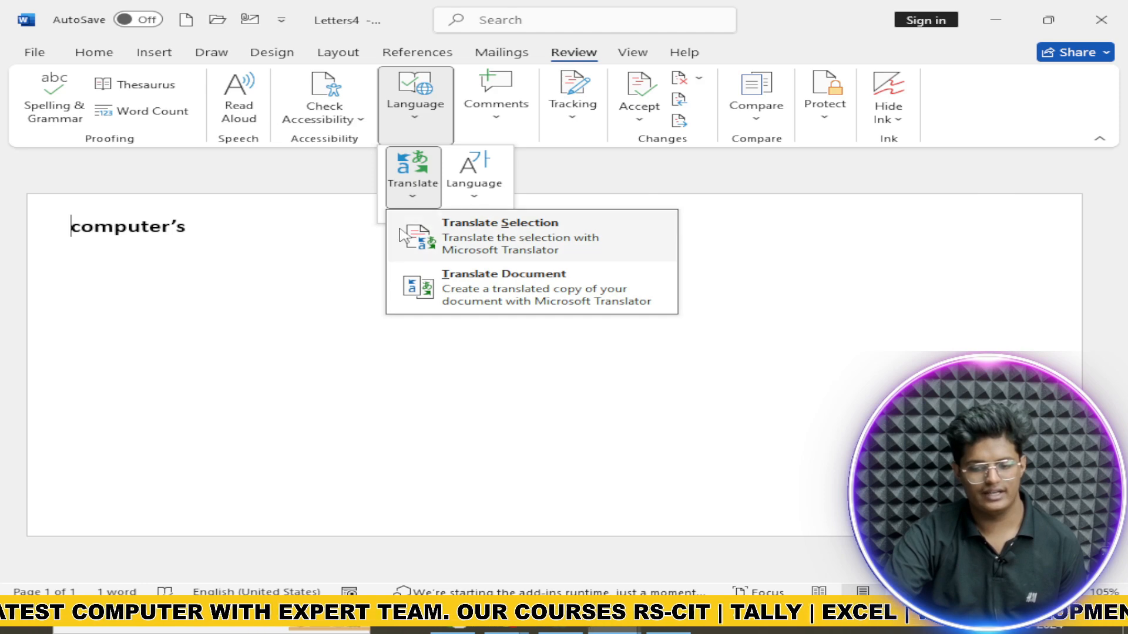
left_click(611, 246)
left_click_drag(44, 275, 171, 289)
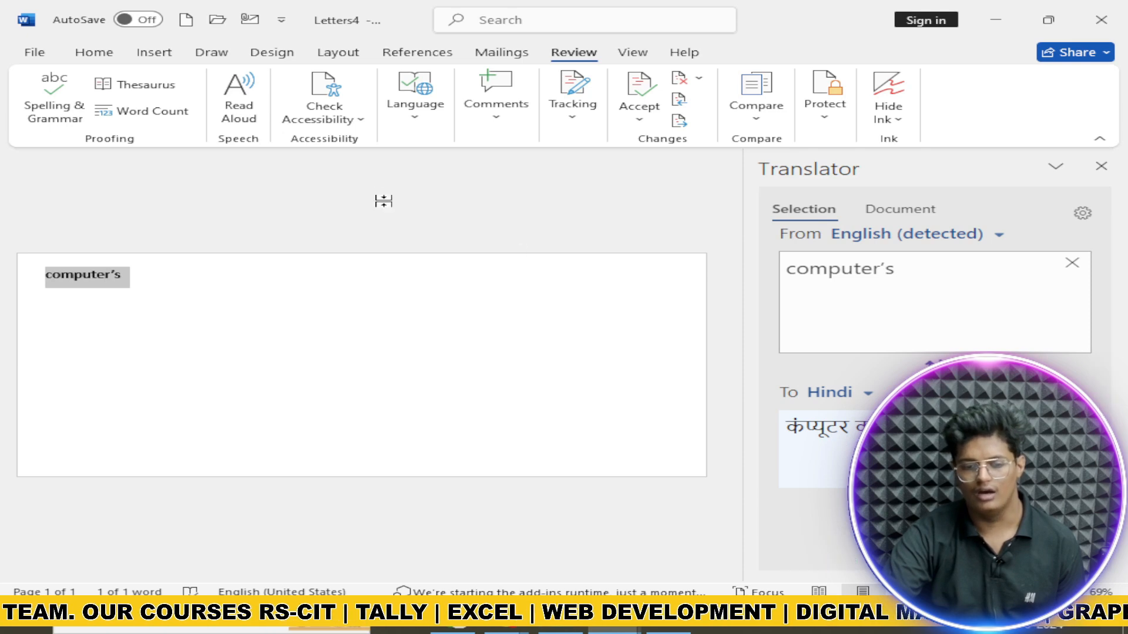
Step: View the proofing language settings, then close them and the Translator pane
left_click(422, 111)
left_click(473, 179)
left_click(532, 226)
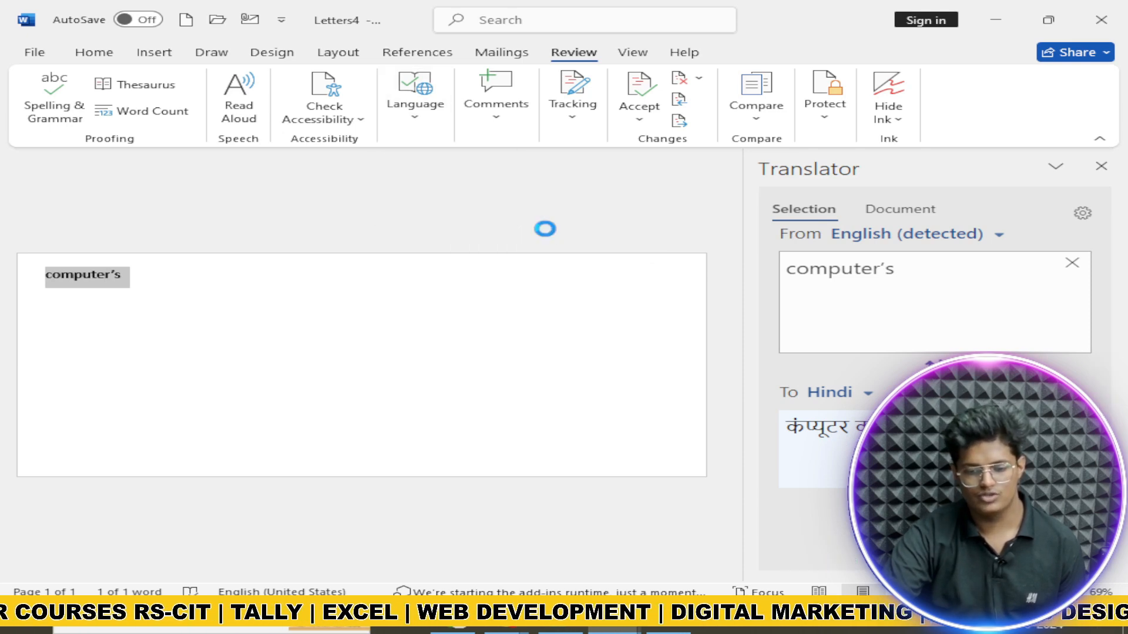
scroll(464, 293, "down", 3)
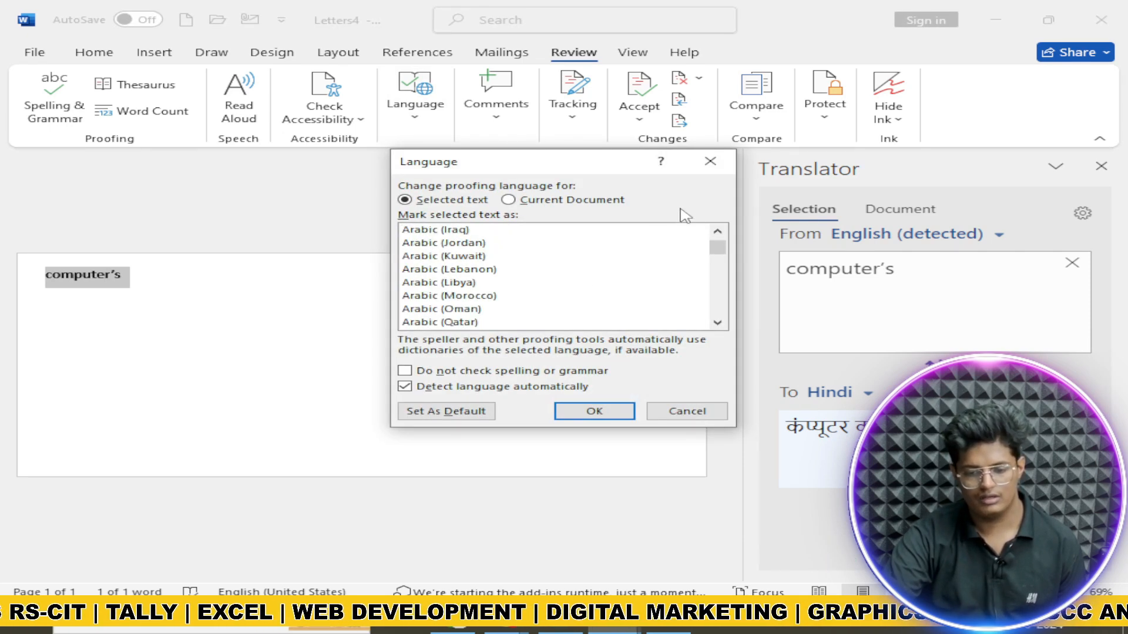
left_click(710, 162)
left_click(1100, 166)
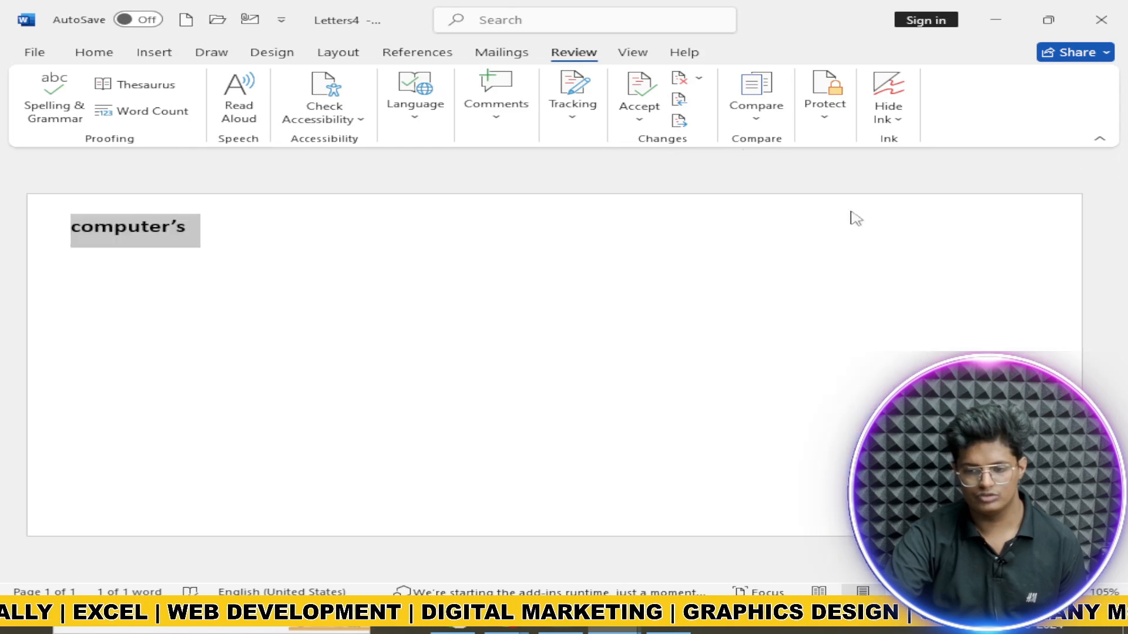
Step: Insert a comment on computer's, close the Comments pane, and begin typing =r
left_click(517, 121)
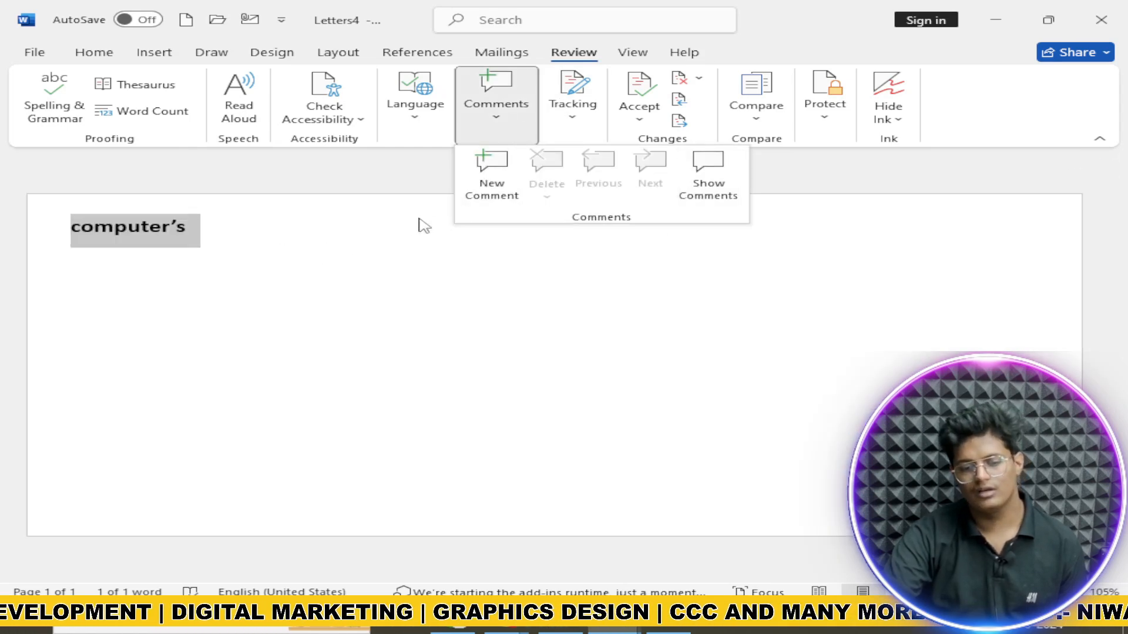
left_click(152, 54)
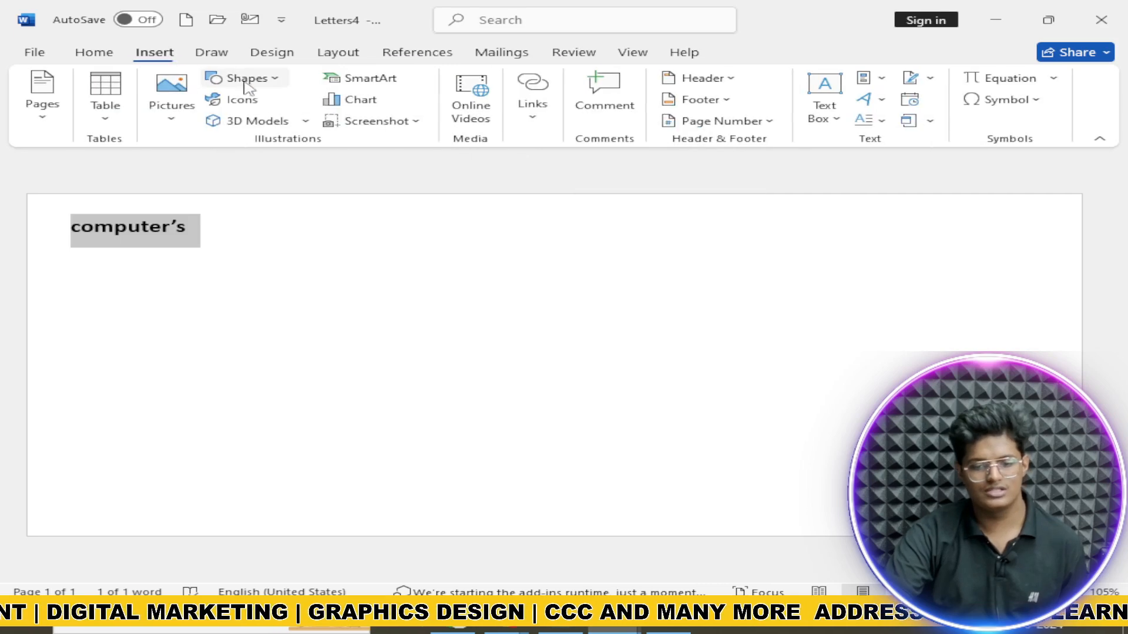
left_click(624, 130)
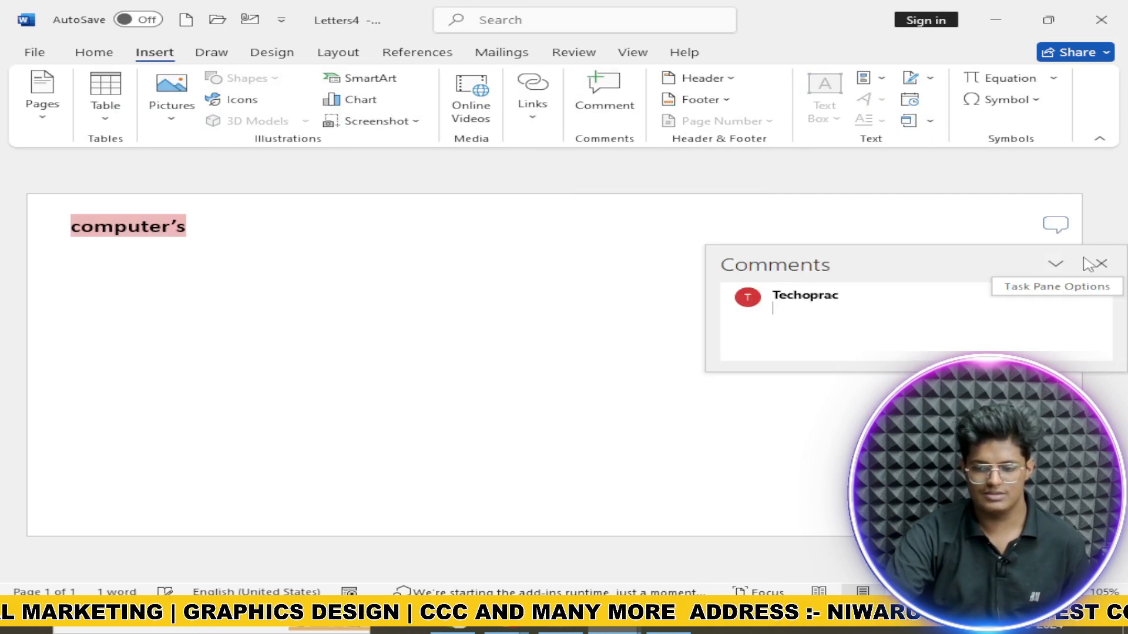
left_click(1095, 262)
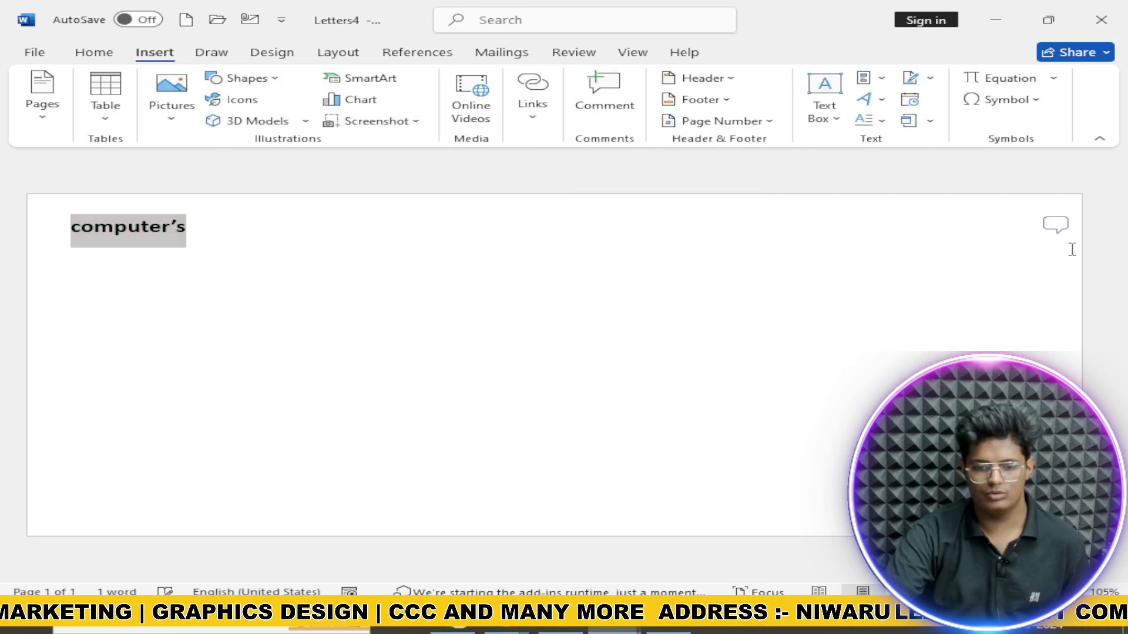
left_click(558, 54)
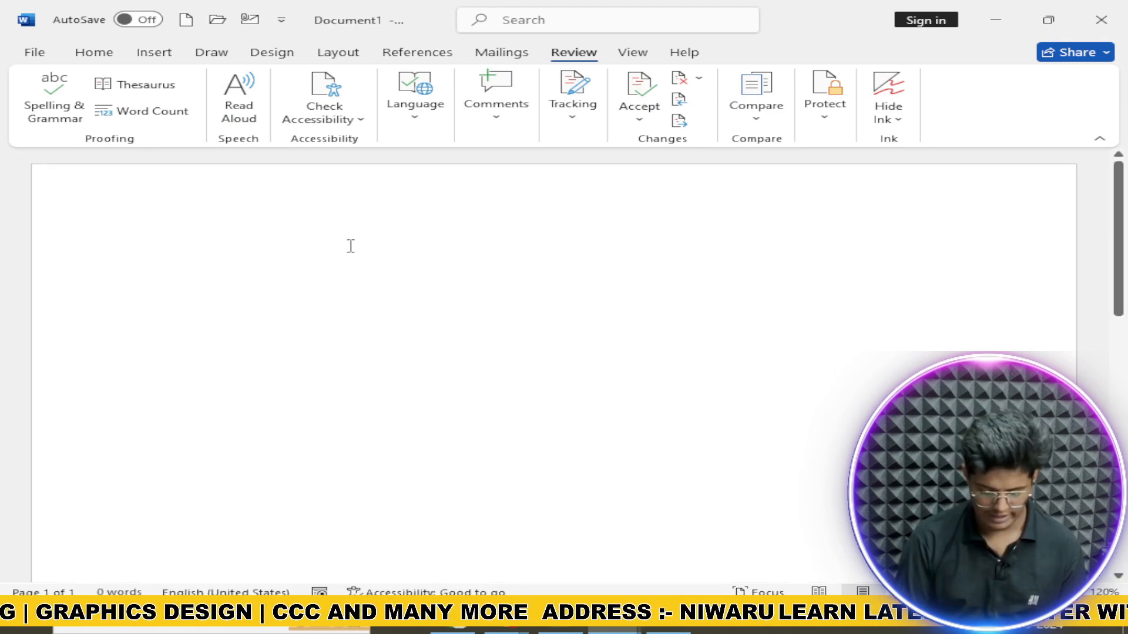
type("=r")
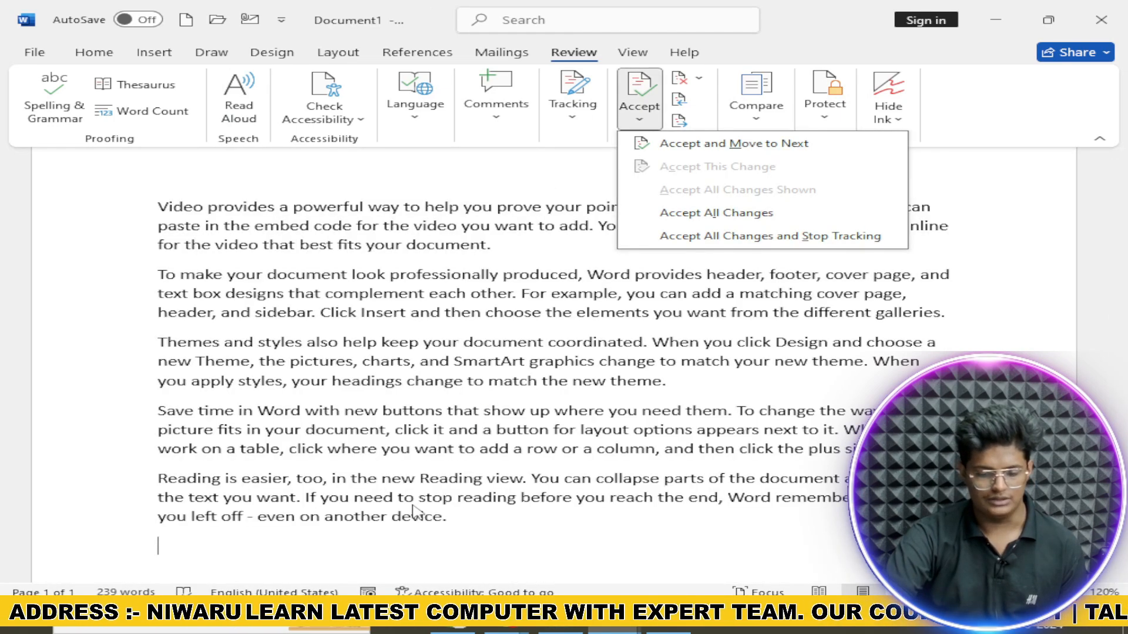
Step: Close the Review Accept dropdown without accepting any changes
left_click(410, 538)
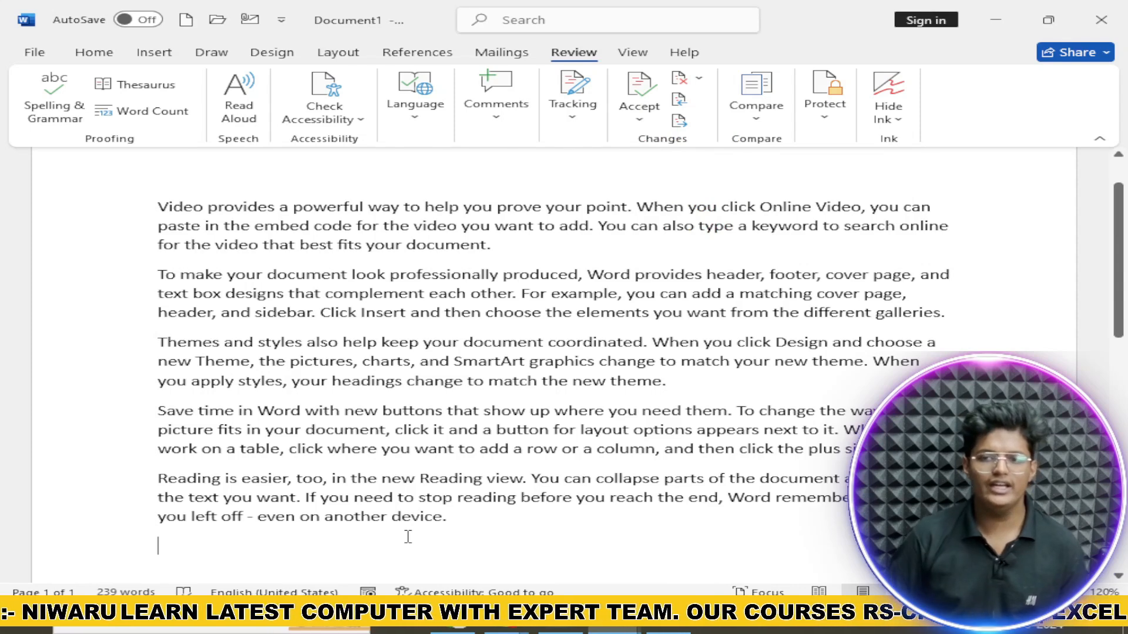
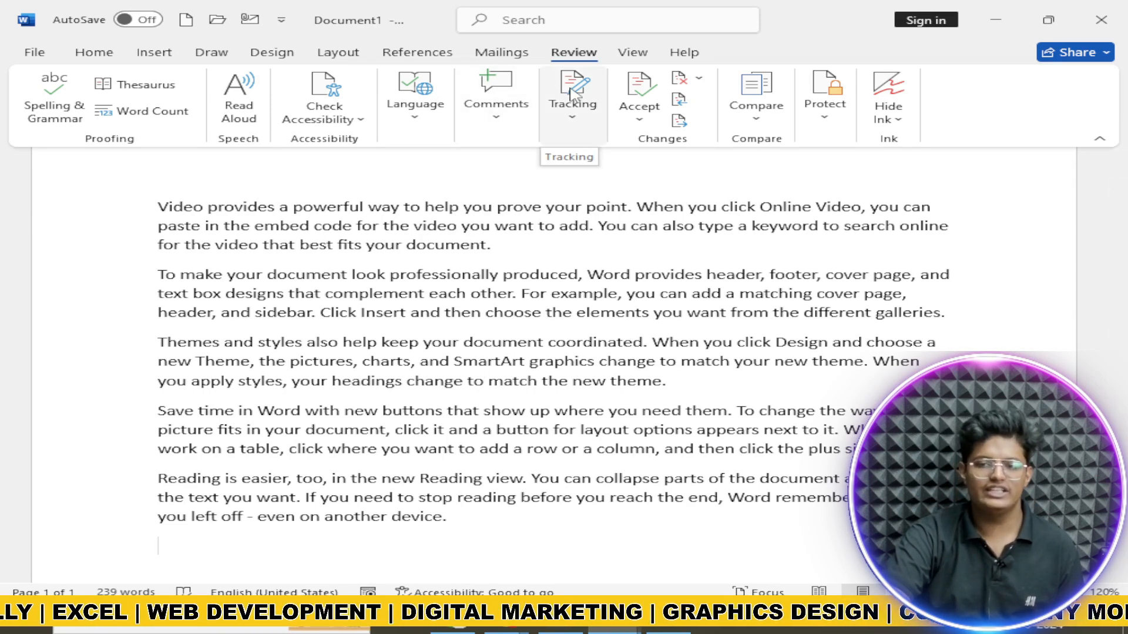
Step: Turn on Track Changes and type a tracked new line with a person's name and 'rs-cit'
left_click(585, 120)
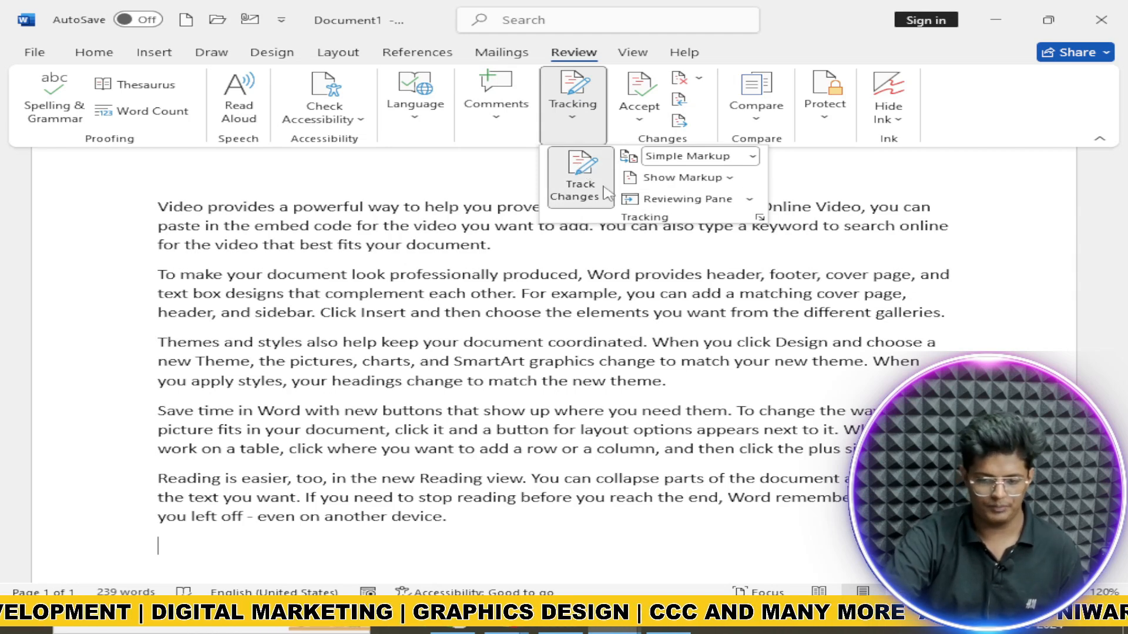
left_click(252, 560)
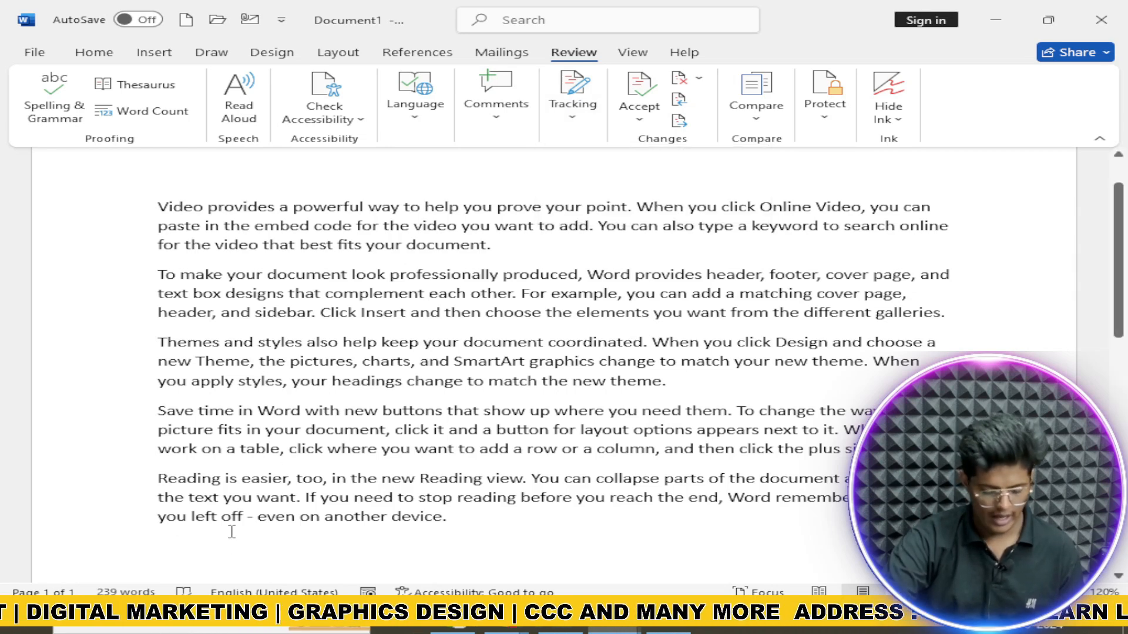
type("f")
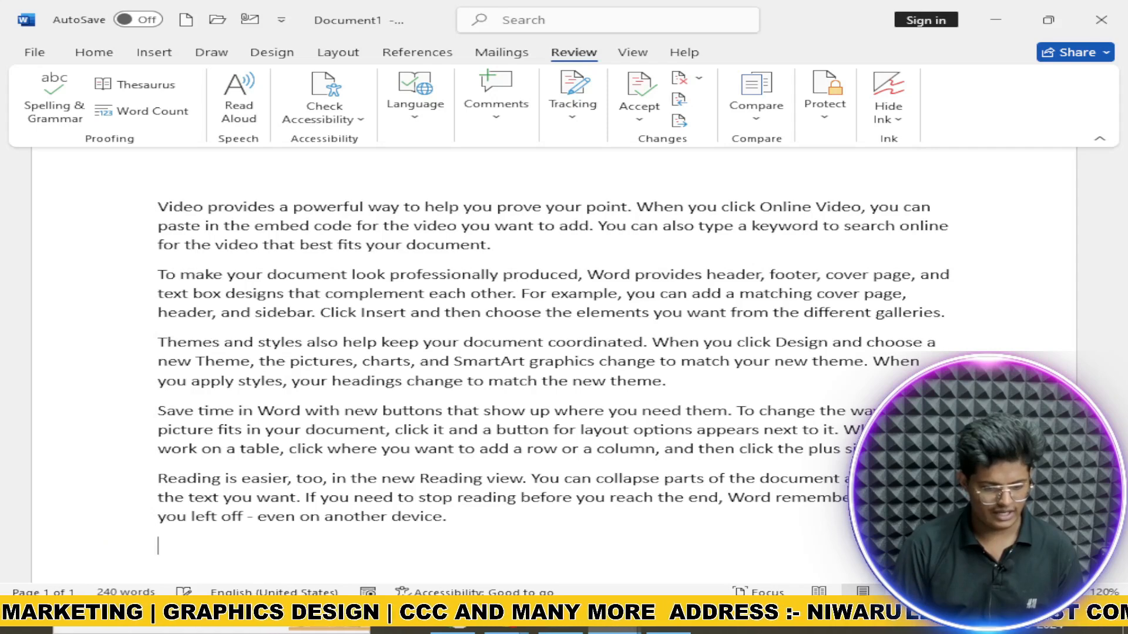
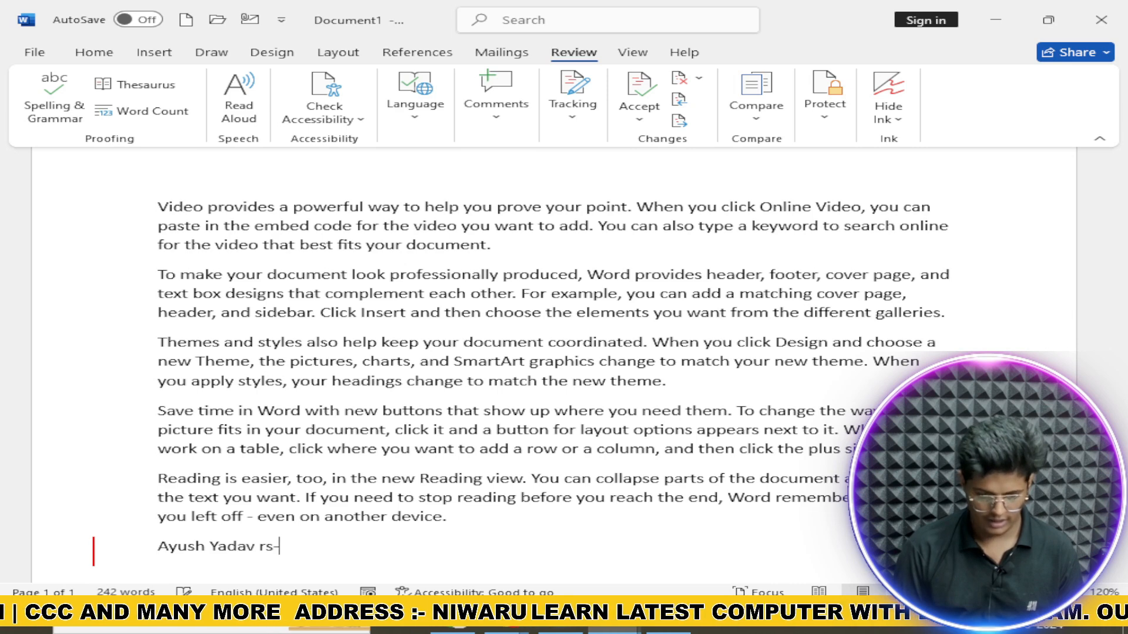
type(" rs-cit word one shot")
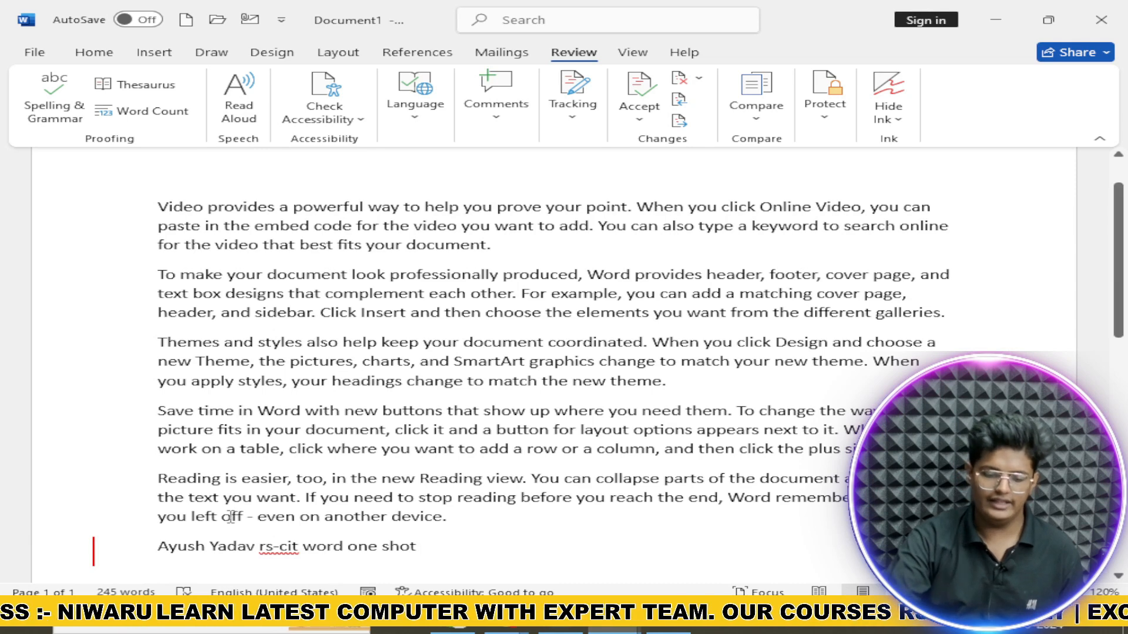
mouse_move(165, 550)
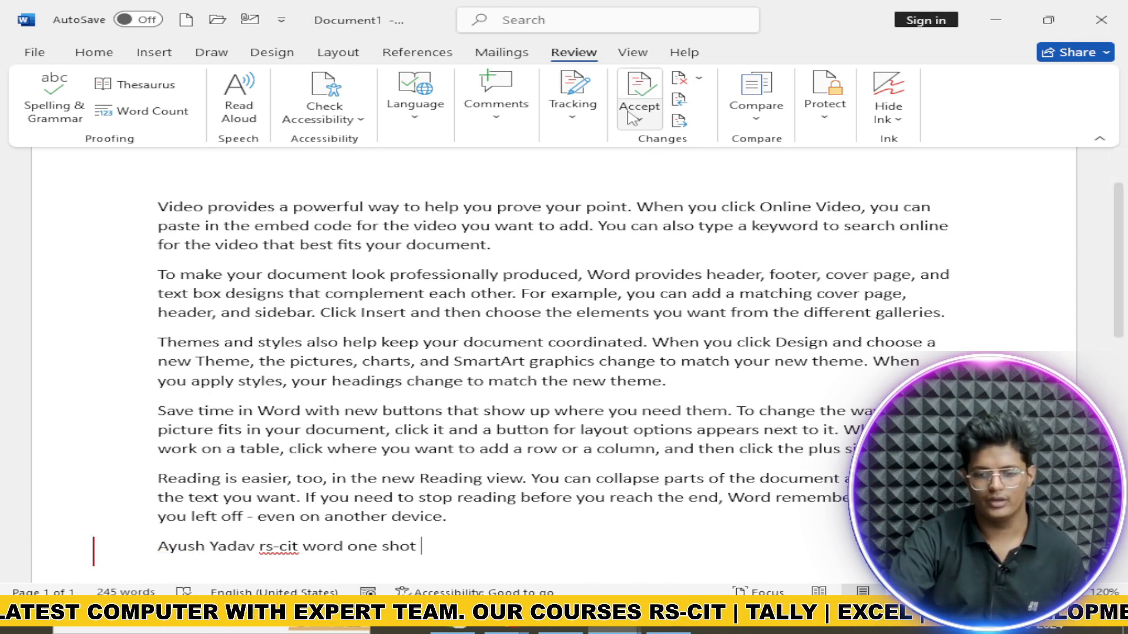
Step: Check which kinds of markup are shown, then close the list
left_click(574, 117)
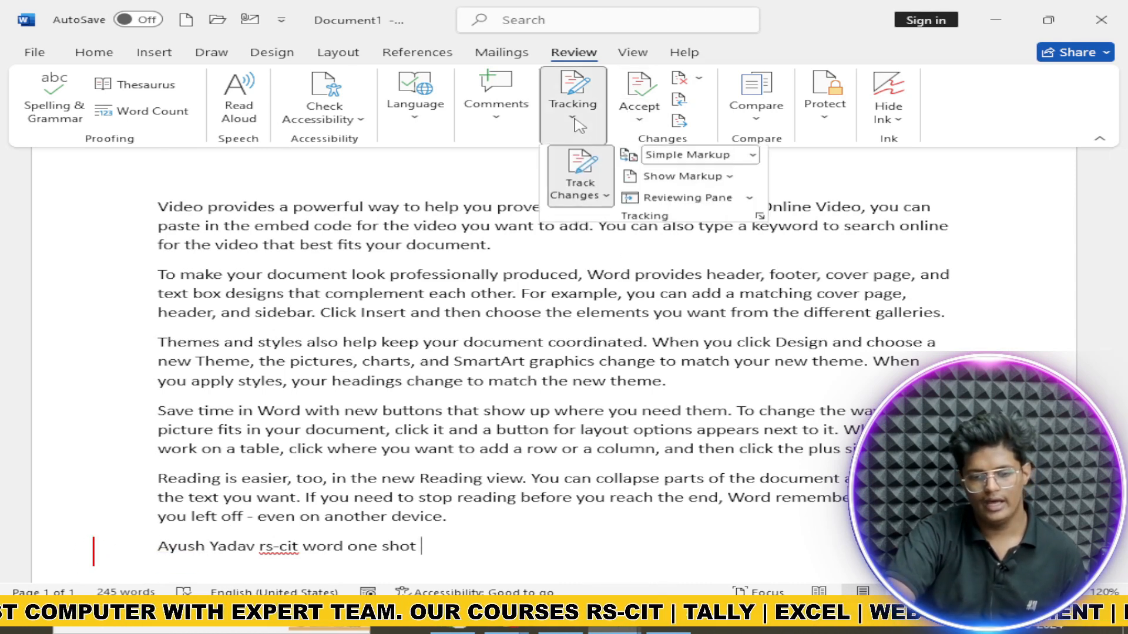
left_click(712, 177)
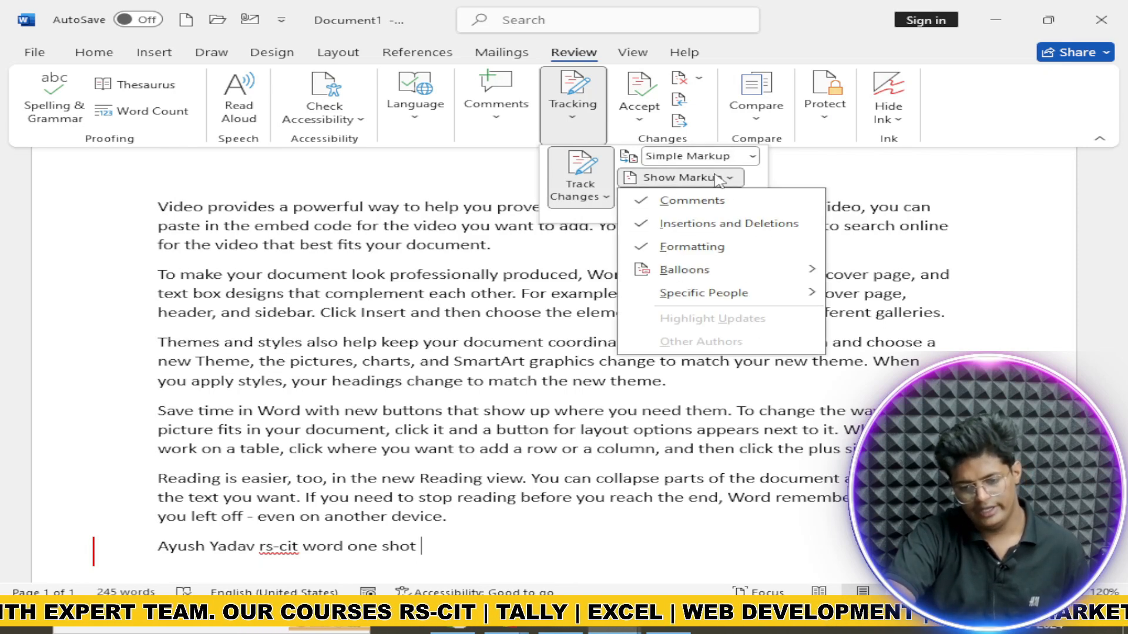
key("Escape")
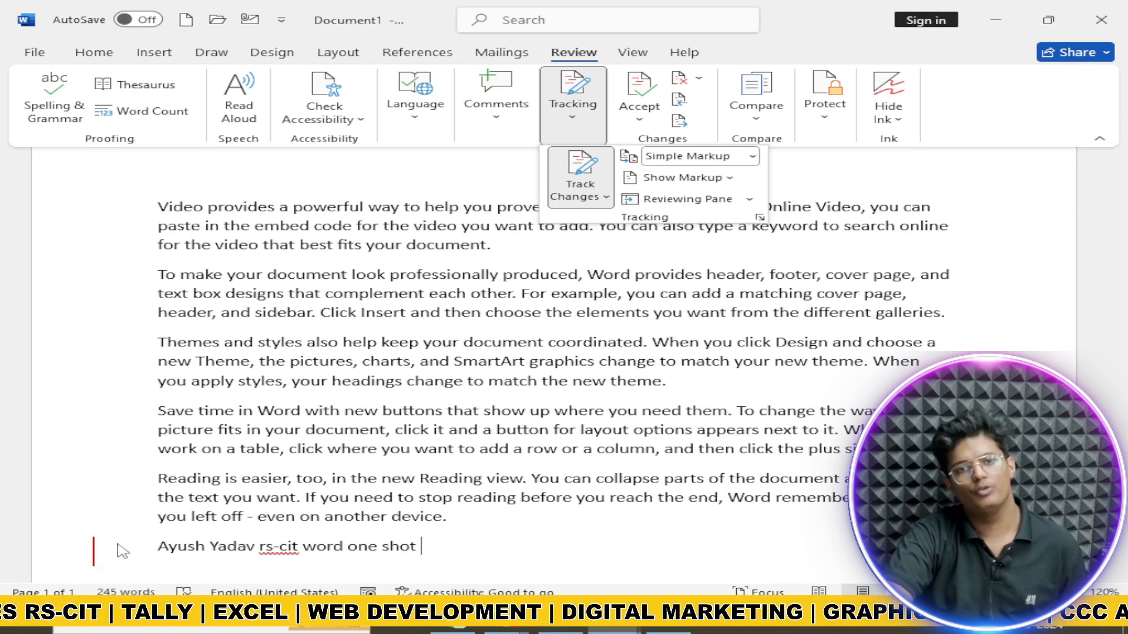
Step: Remove the tracked line and dismiss the no-more-tracked-changes notice
left_click(644, 118)
left_click(642, 94)
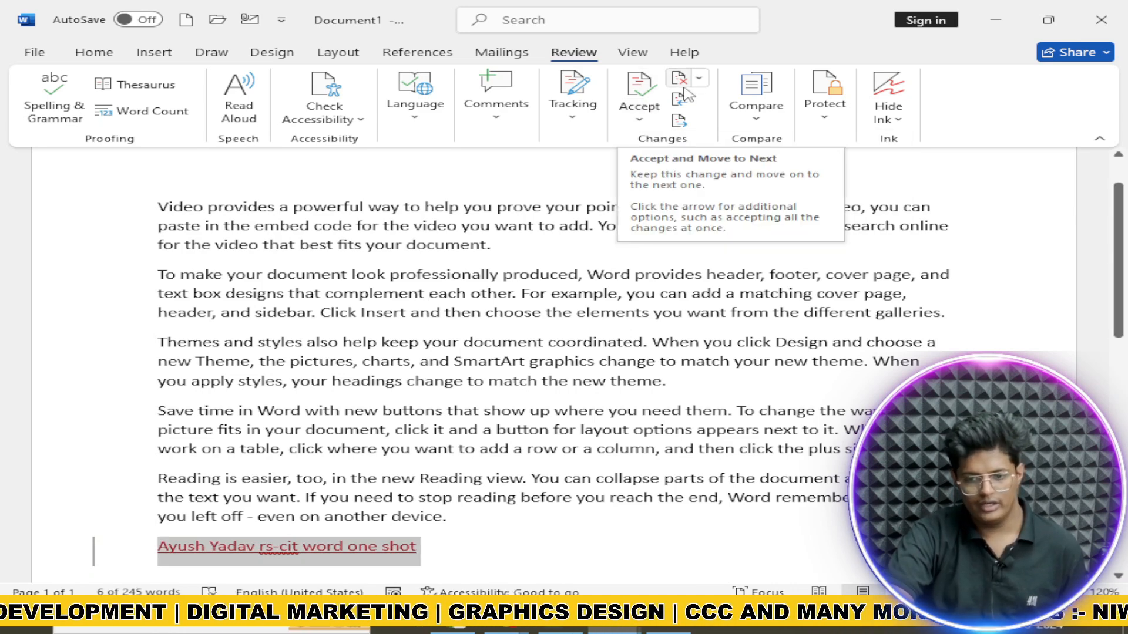
left_click(663, 101)
left_click(573, 355)
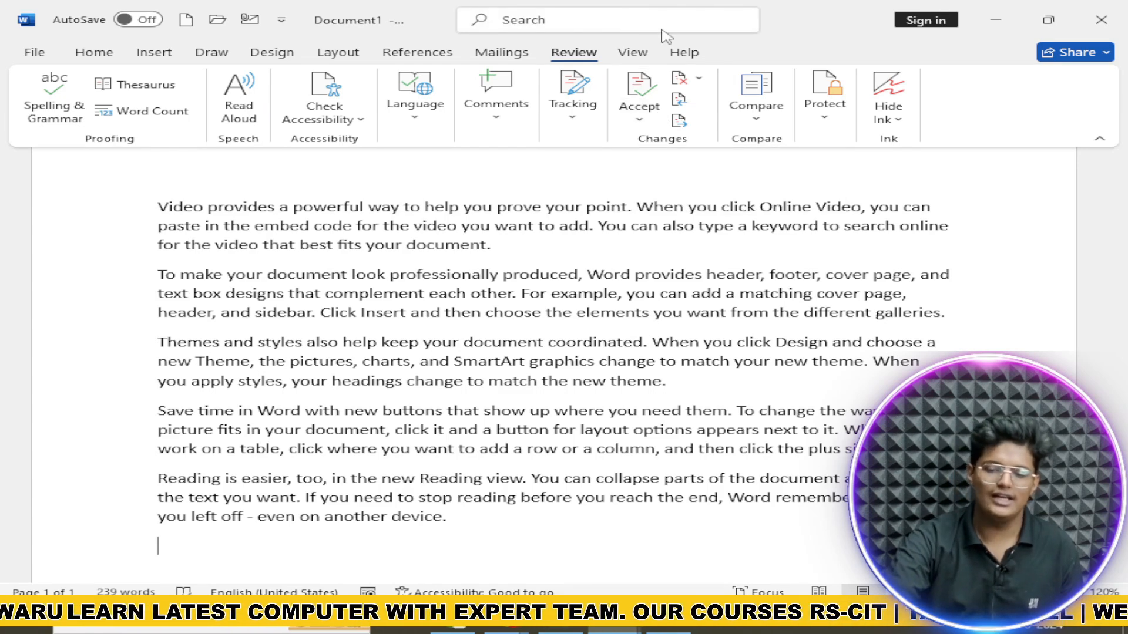
Step: Start a document comparison with DOCS as the original document
left_click(755, 122)
left_click(800, 166)
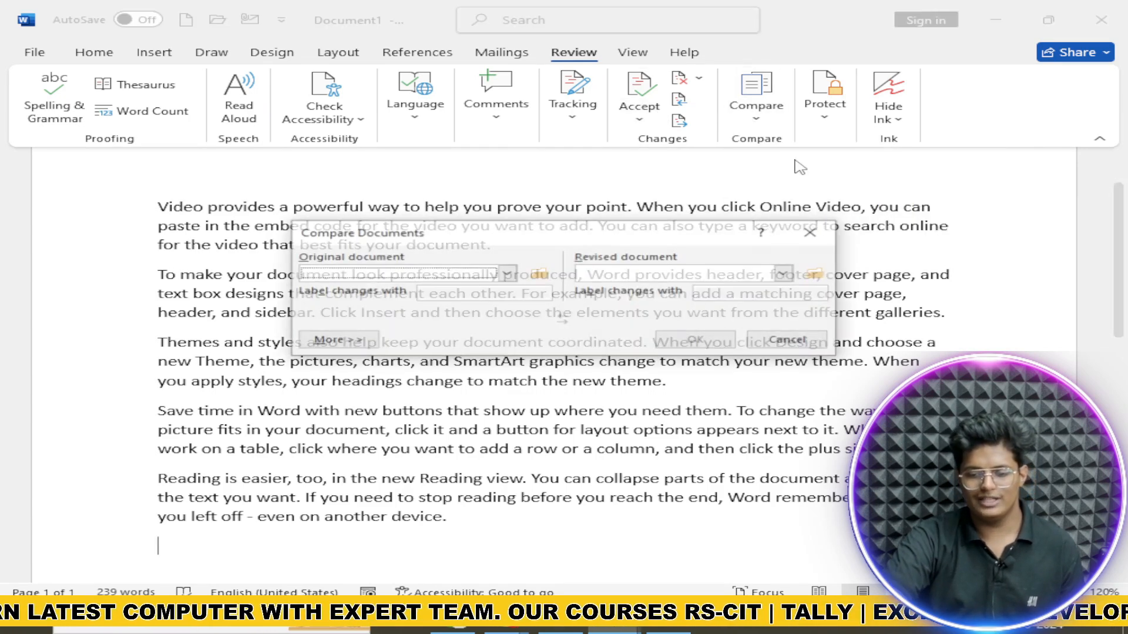
left_click(549, 273)
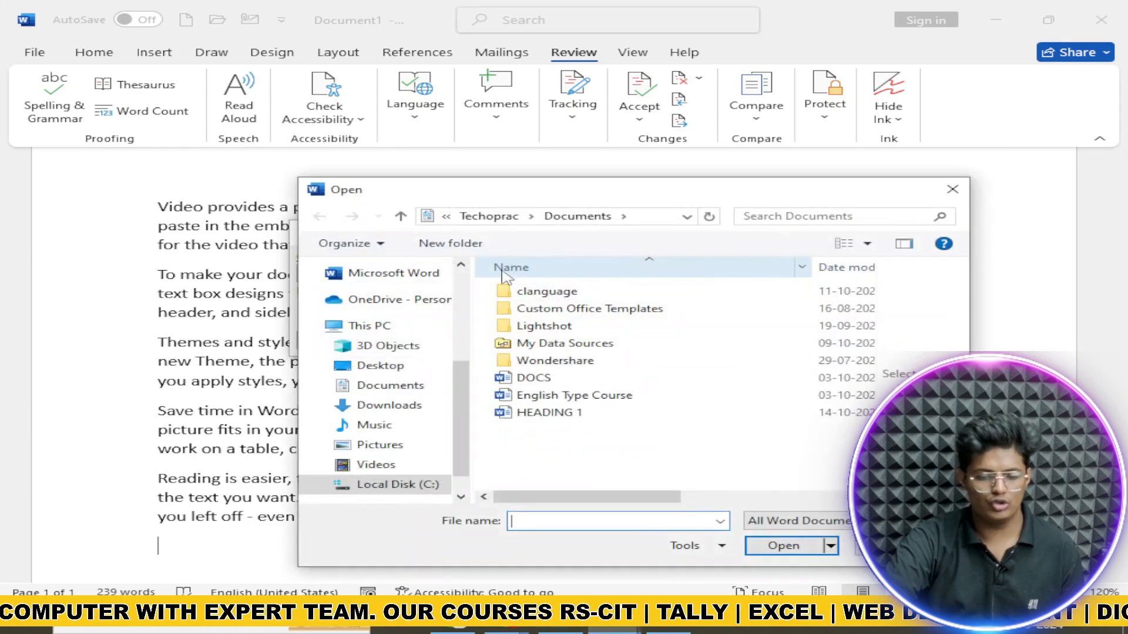
left_click(573, 383)
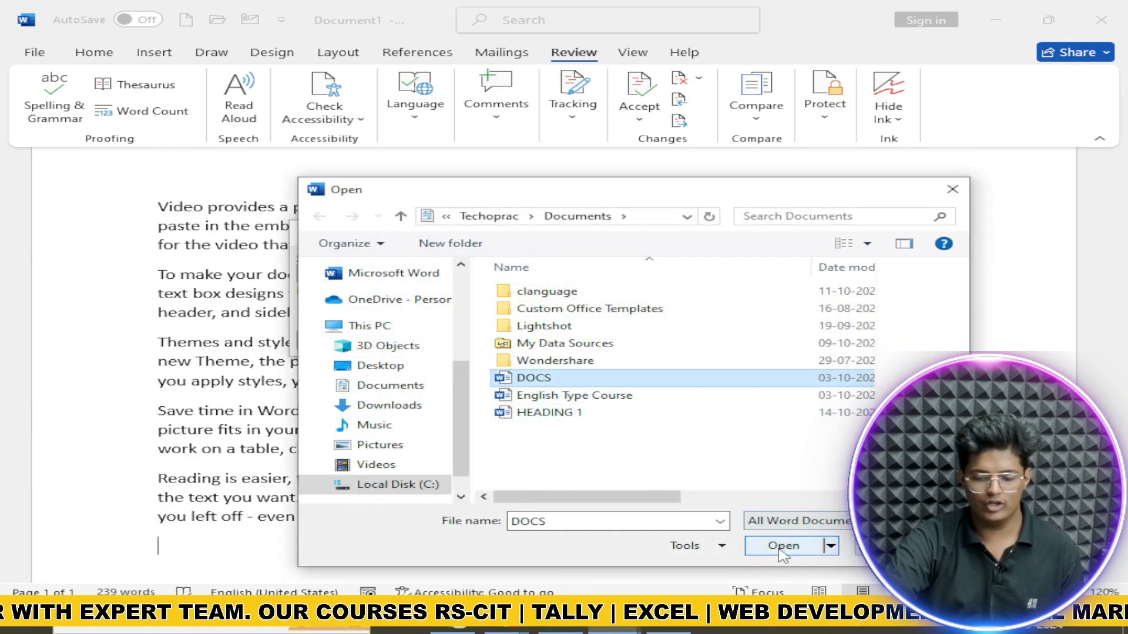
left_click(782, 545)
Step: Choose English Type Course as the revised document and run the comparison
left_click(817, 273)
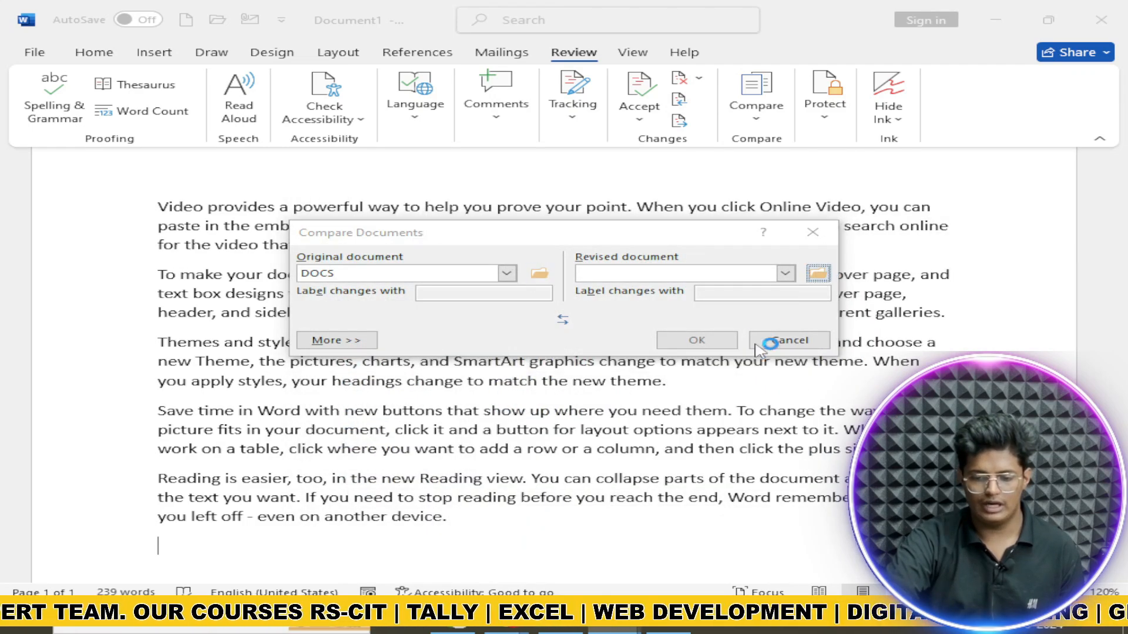
double_click(665, 399)
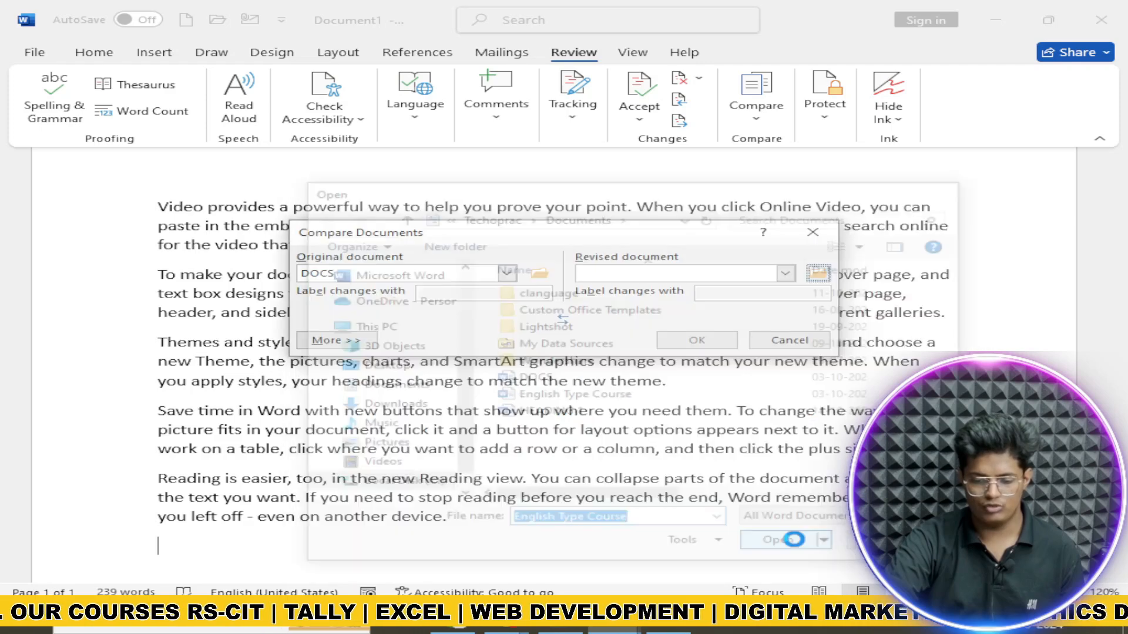
left_click(694, 341)
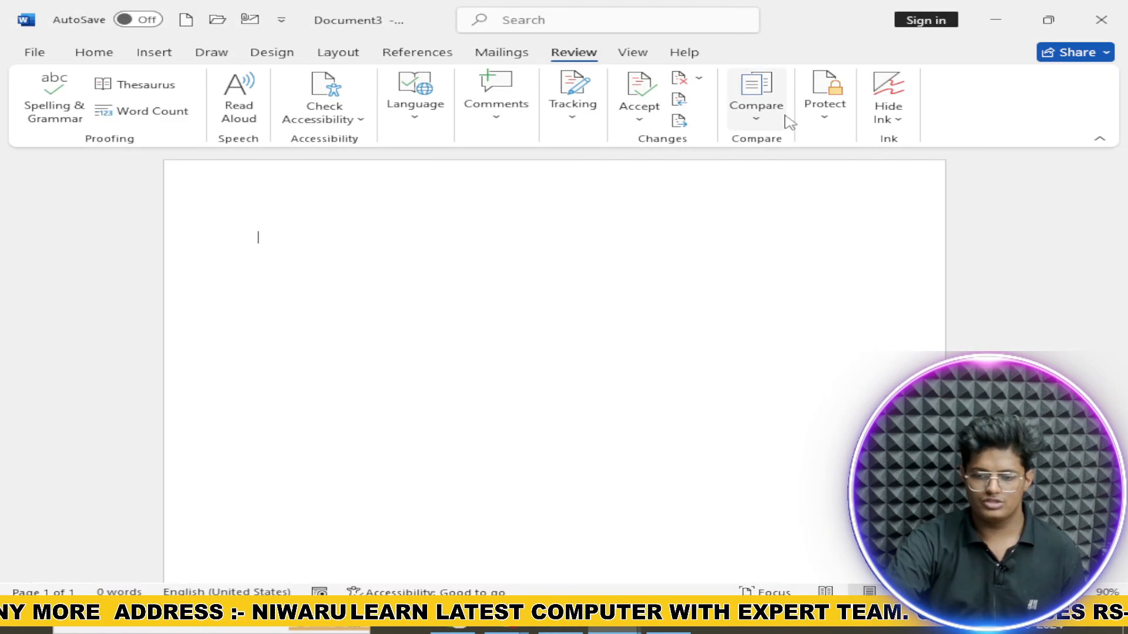
left_click(825, 115)
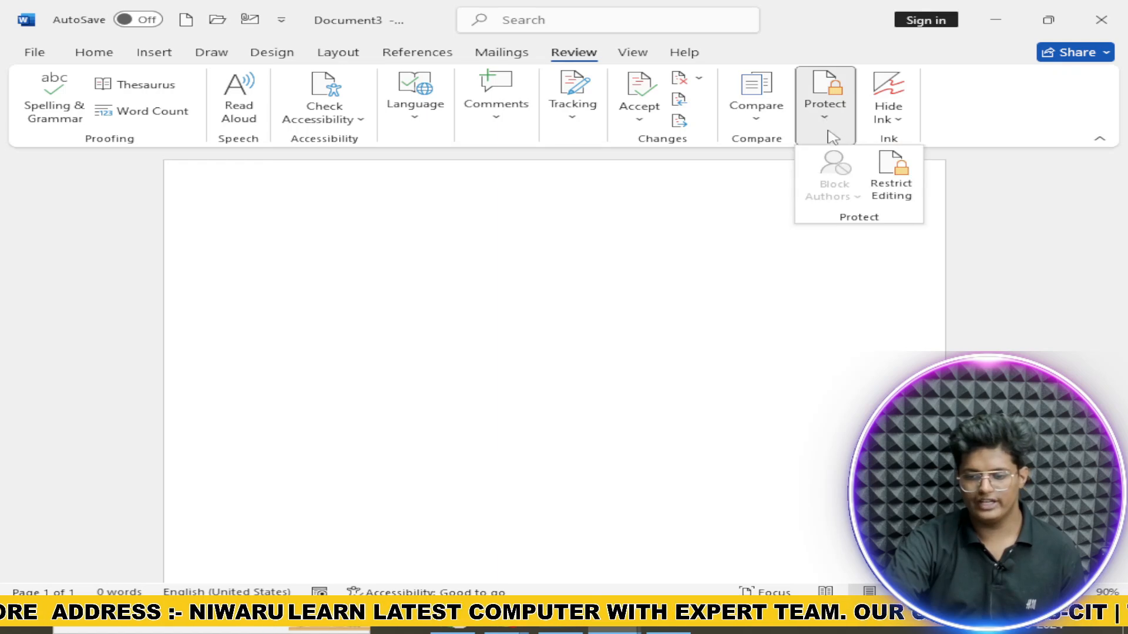
Step: Open the Hide Ink and Protect menus and close them without changes
left_click(888, 109)
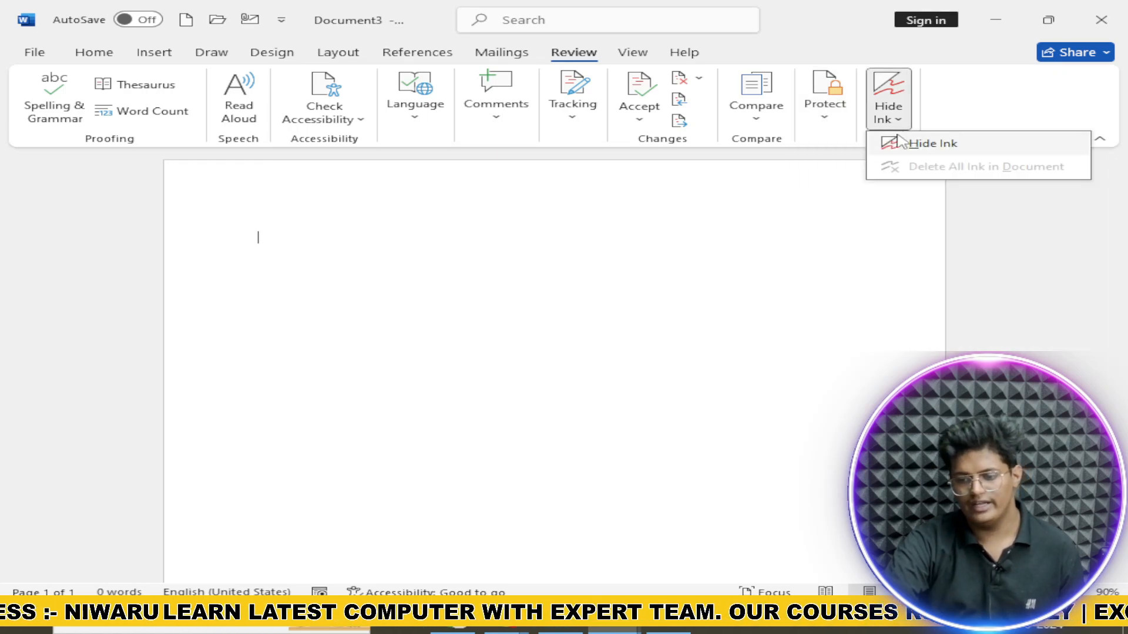
left_click(842, 181)
left_click(827, 129)
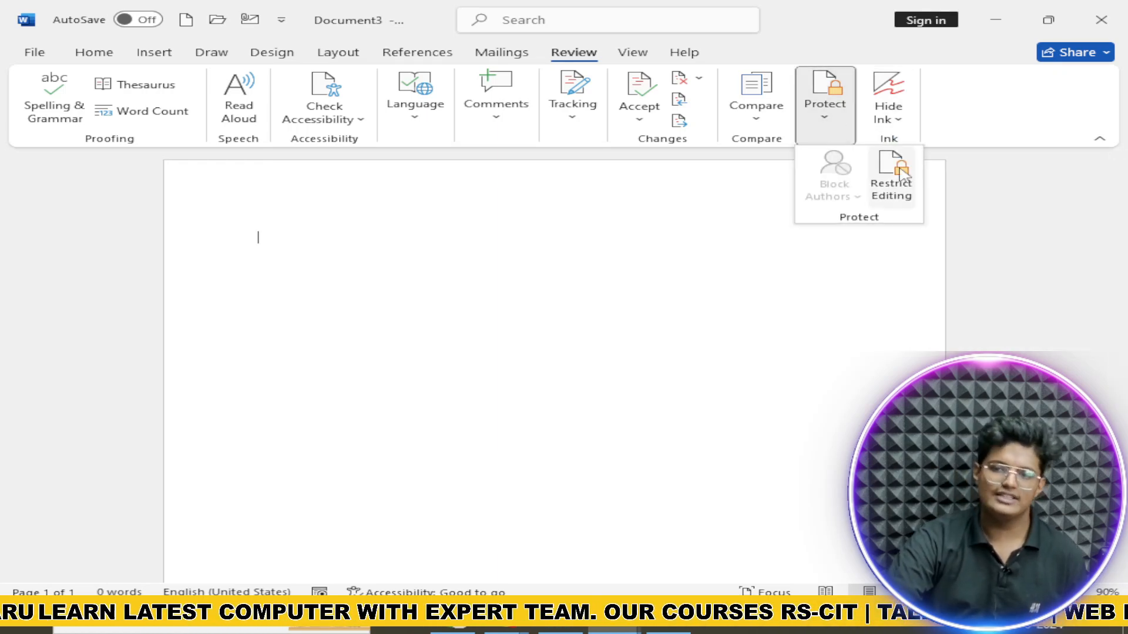
left_click(568, 244)
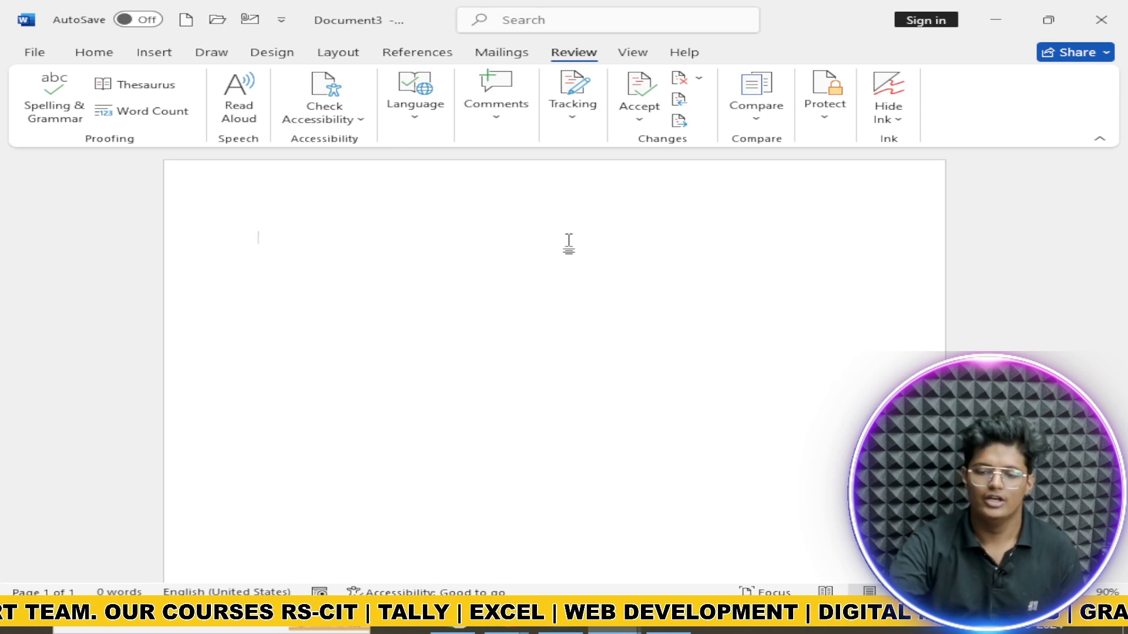
Step: Limit formatting to selected styles and allow only No changes (Read only) editing, dismissing IRM errors
left_click(825, 112)
left_click(891, 175)
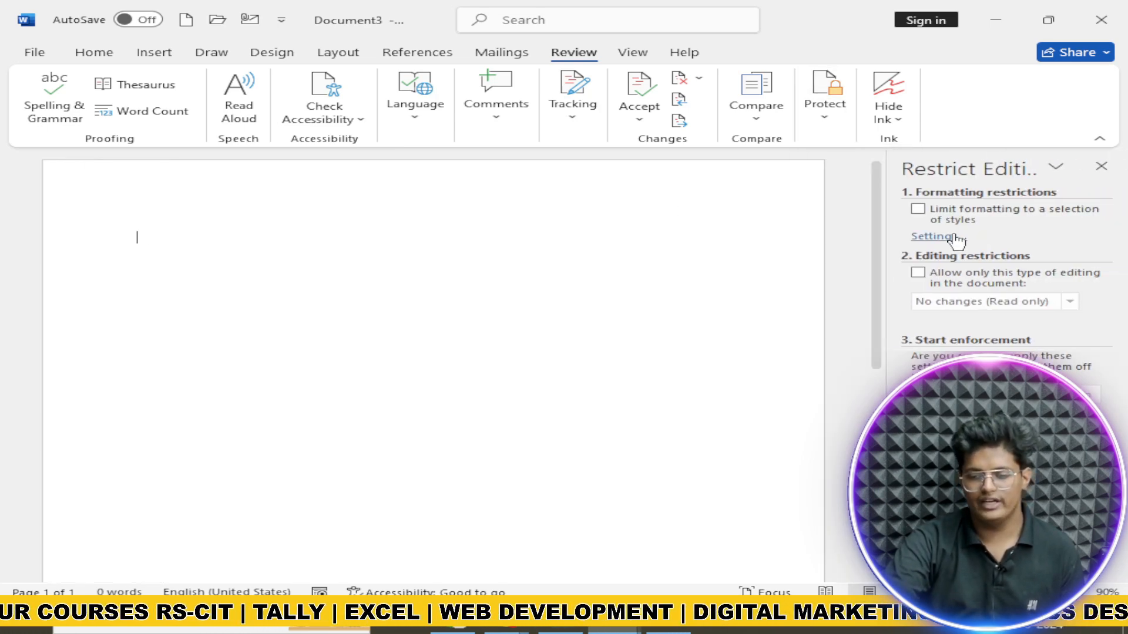
left_click(918, 209)
left_click(917, 273)
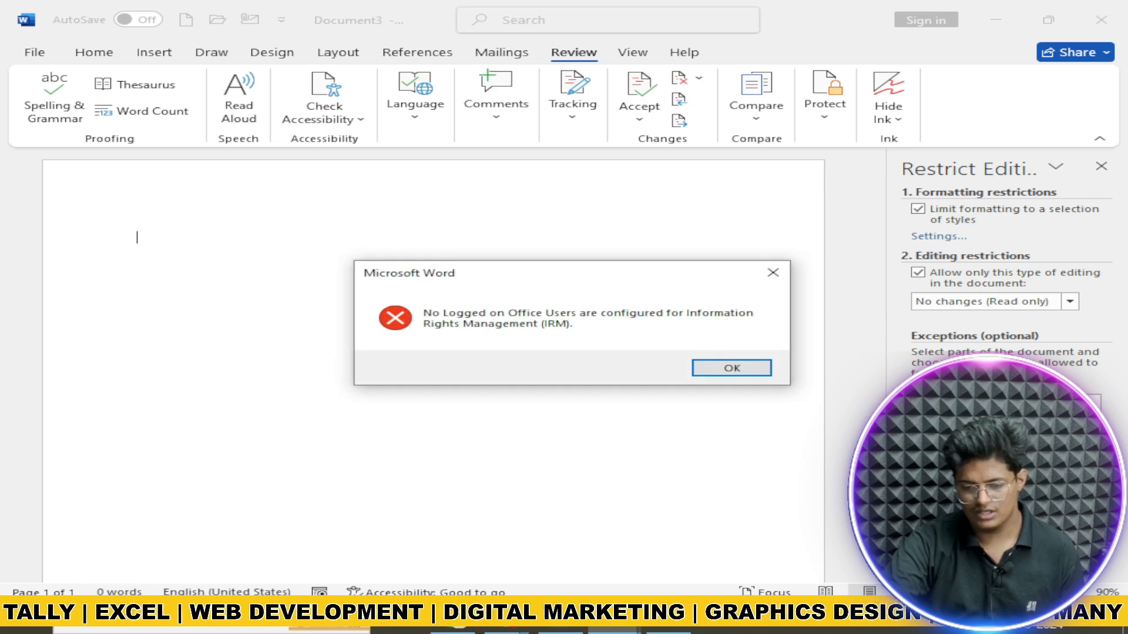
left_click(745, 371)
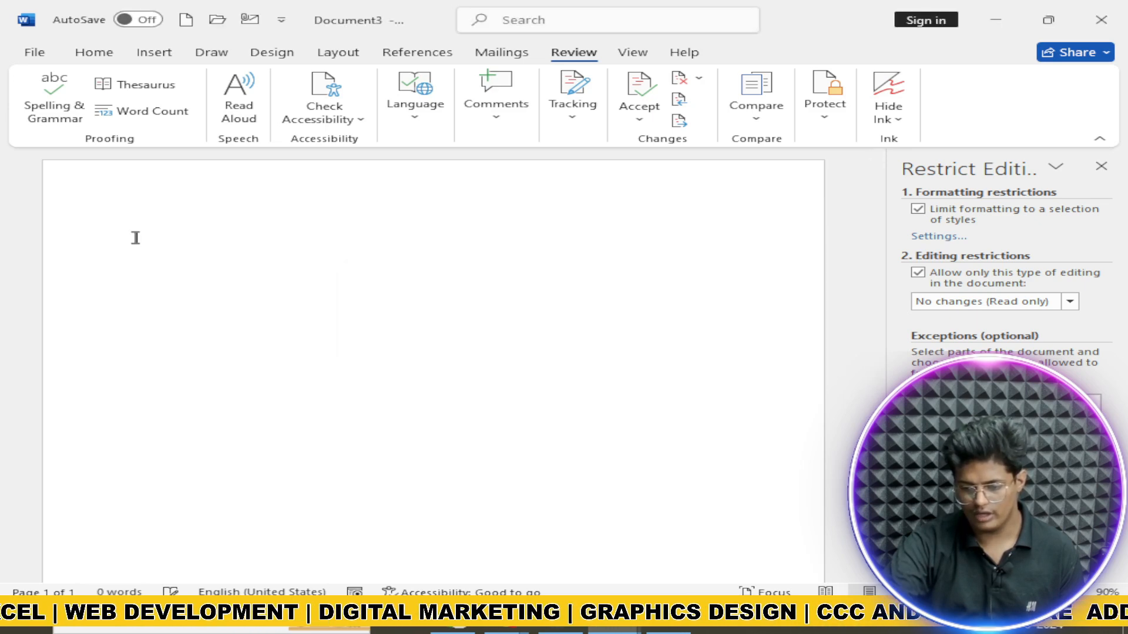
left_click(748, 367)
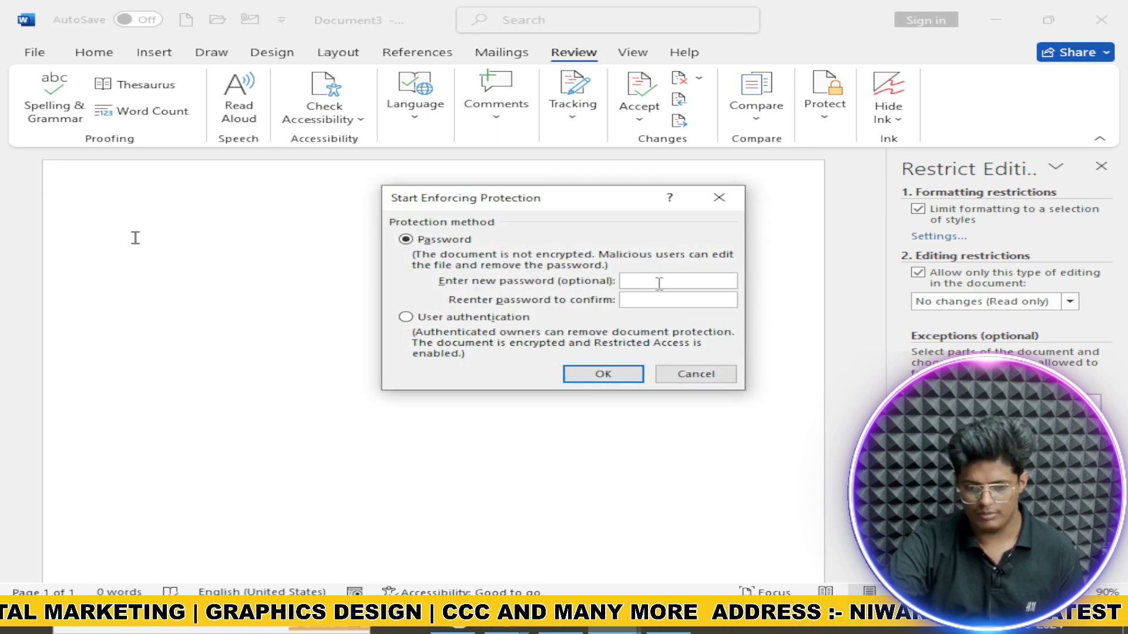
Step: Enforce protection with a password, then stop protection on Document3 again
type("1")
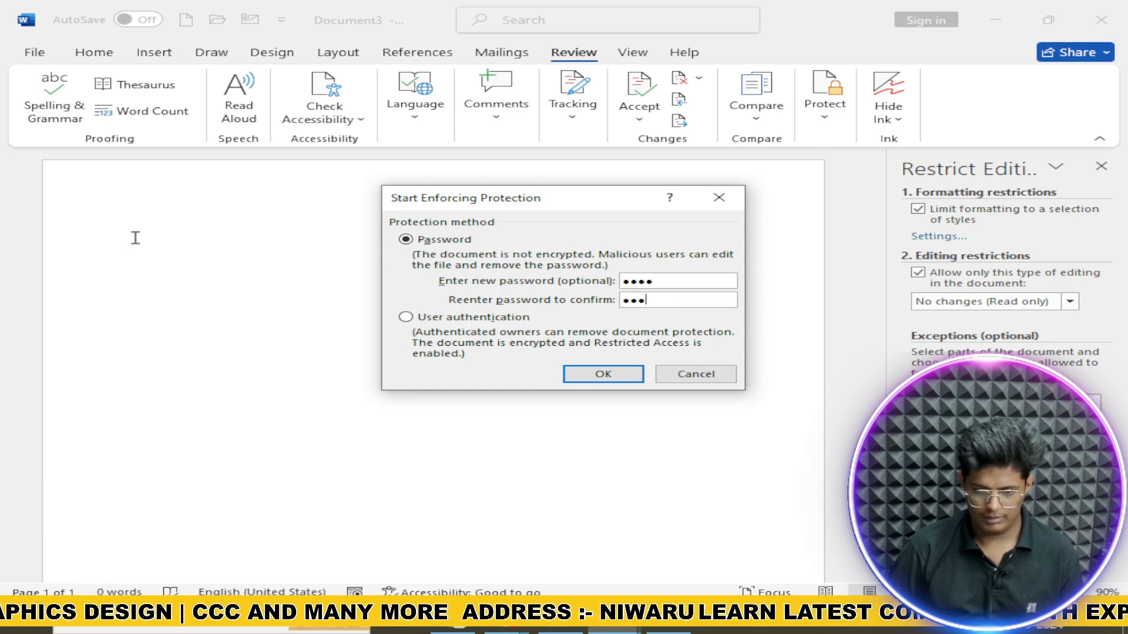
key("Return")
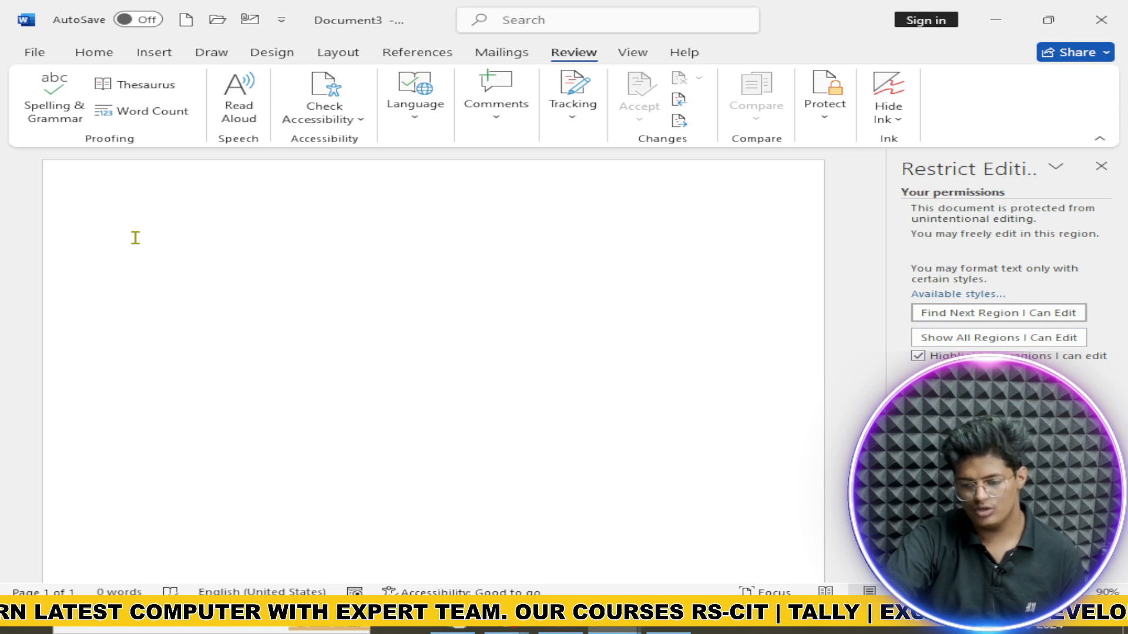
left_click(999, 568)
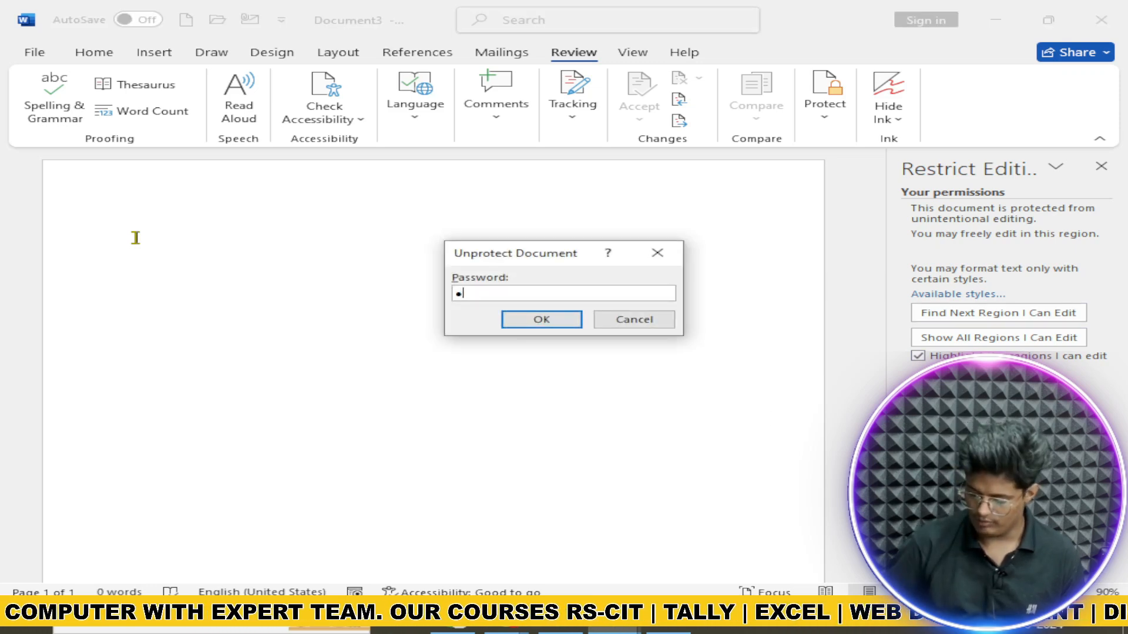
key("Return")
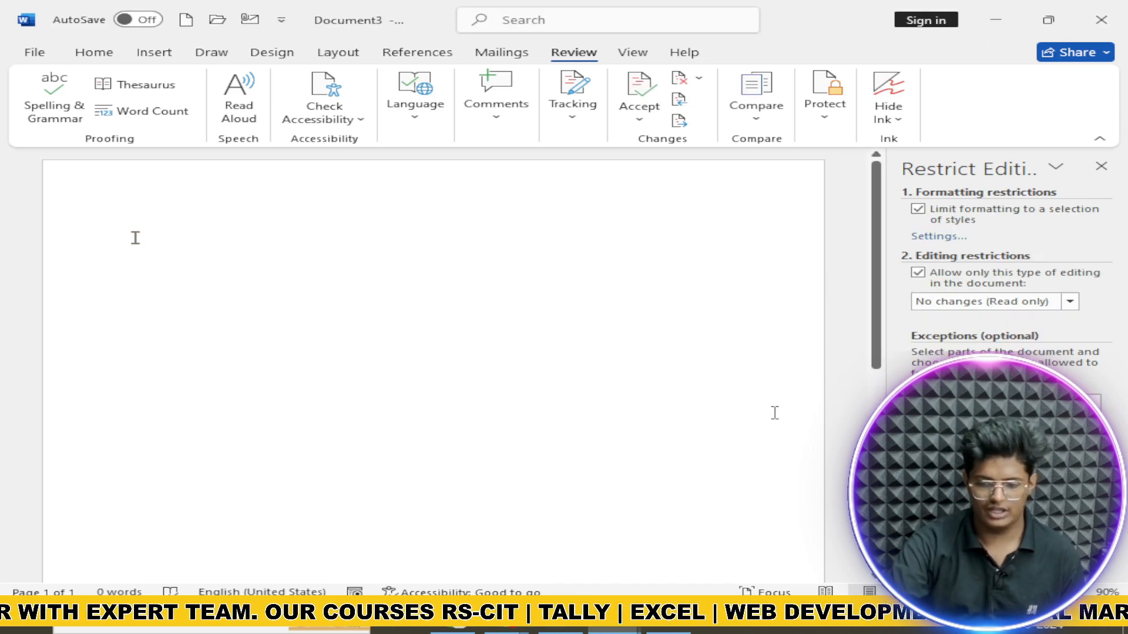
Step: Close the Restrict Editing pane and cycle through Read Mode, Web Layout and Print Layout
left_click(1101, 167)
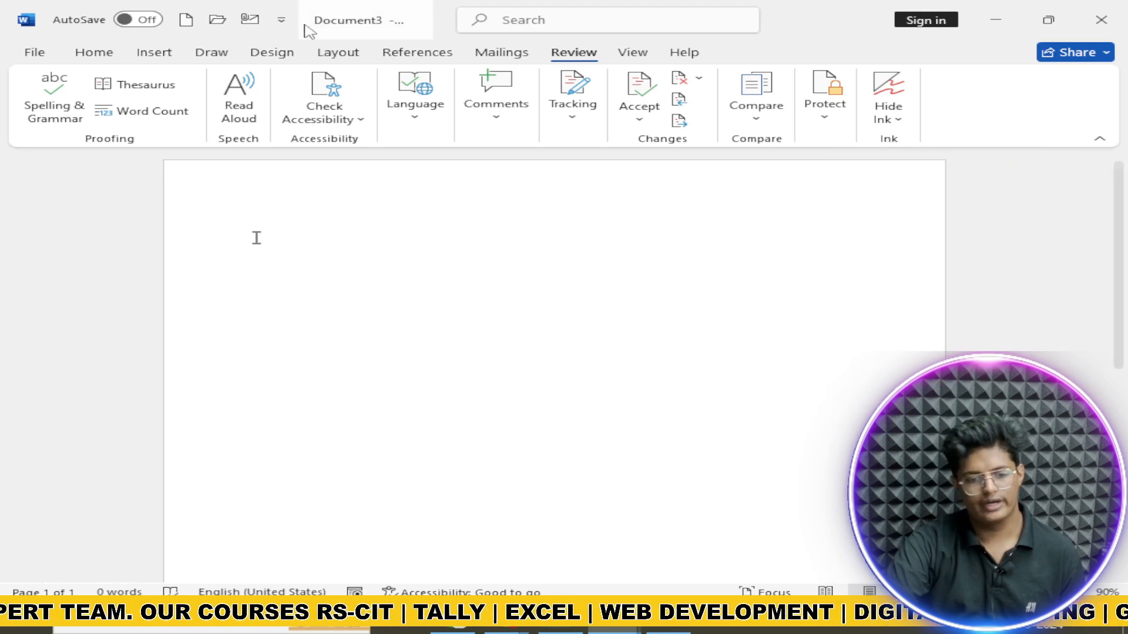
left_click(628, 54)
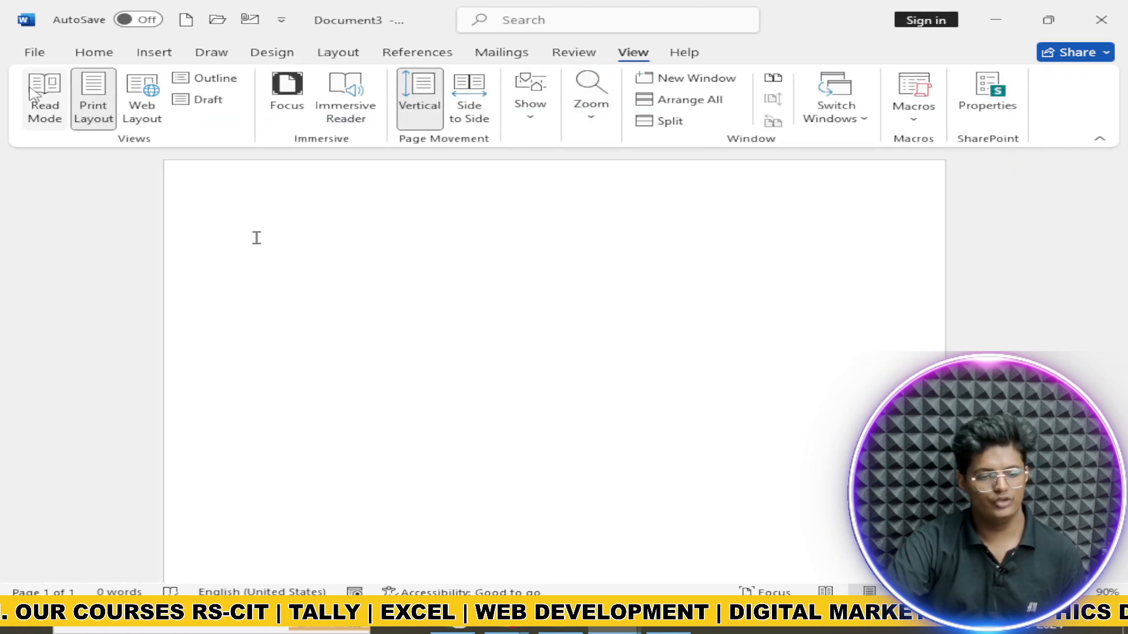
left_click(46, 111)
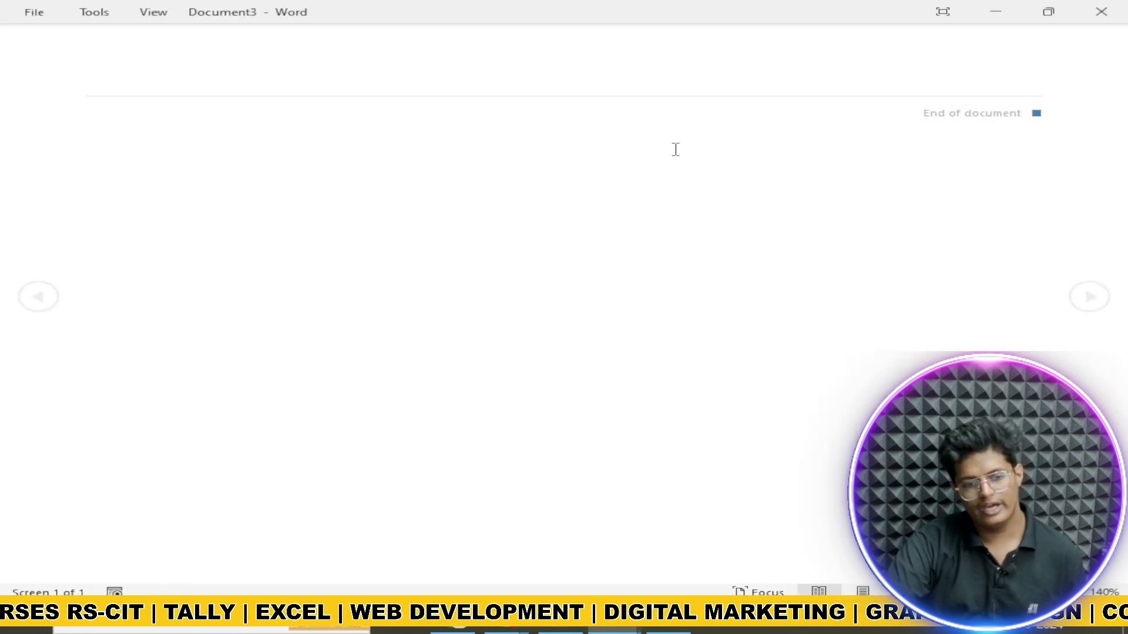
key("Escape")
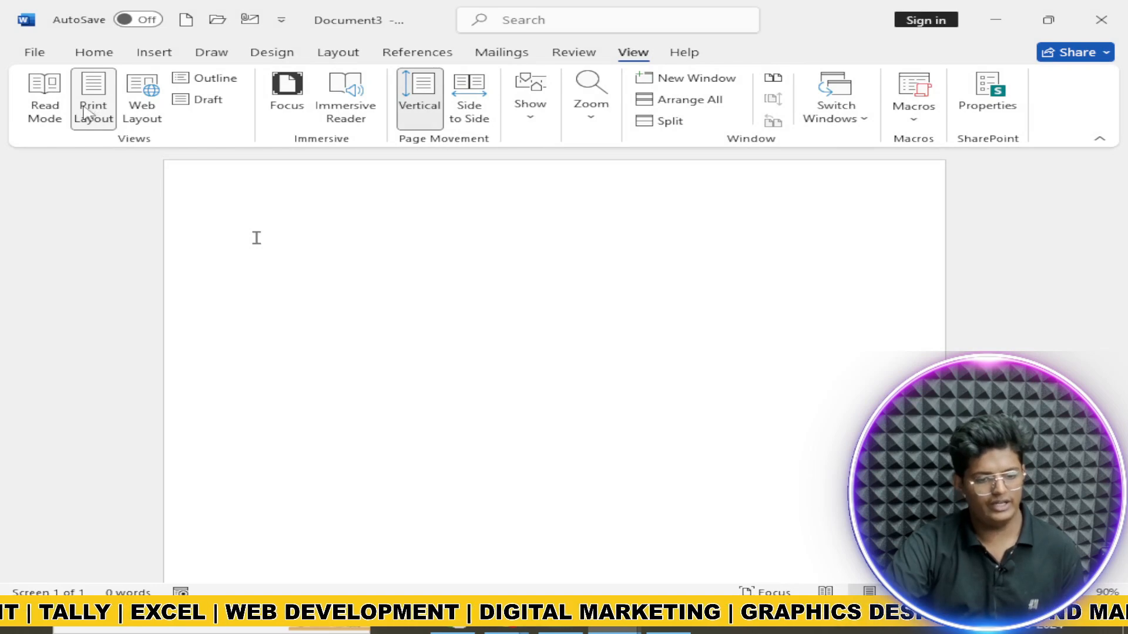
left_click(155, 106)
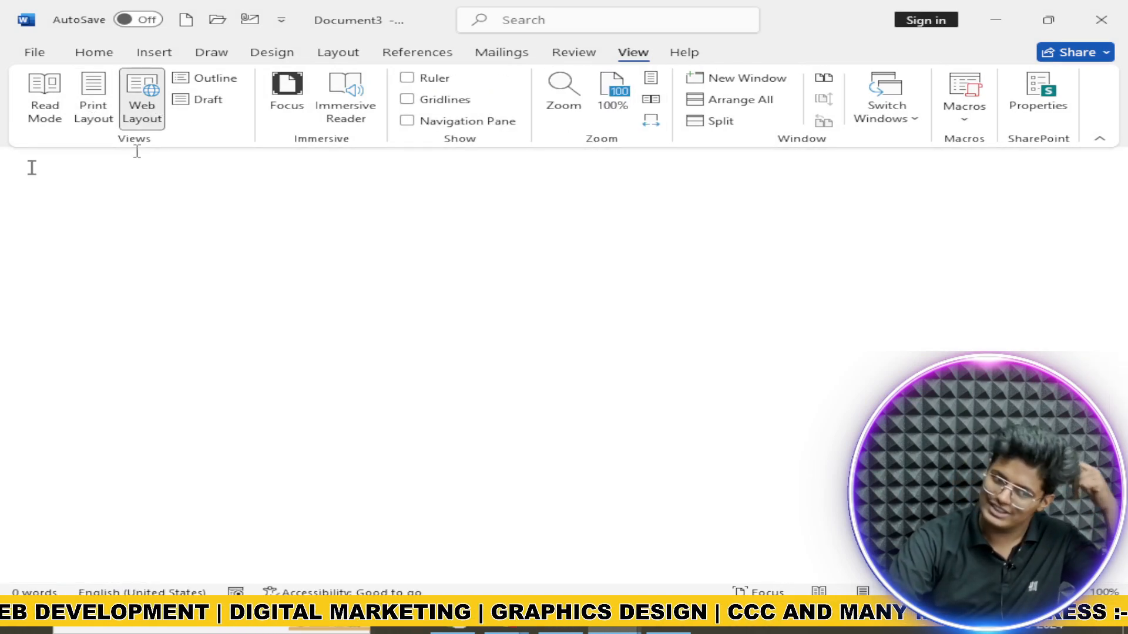
left_click(39, 108)
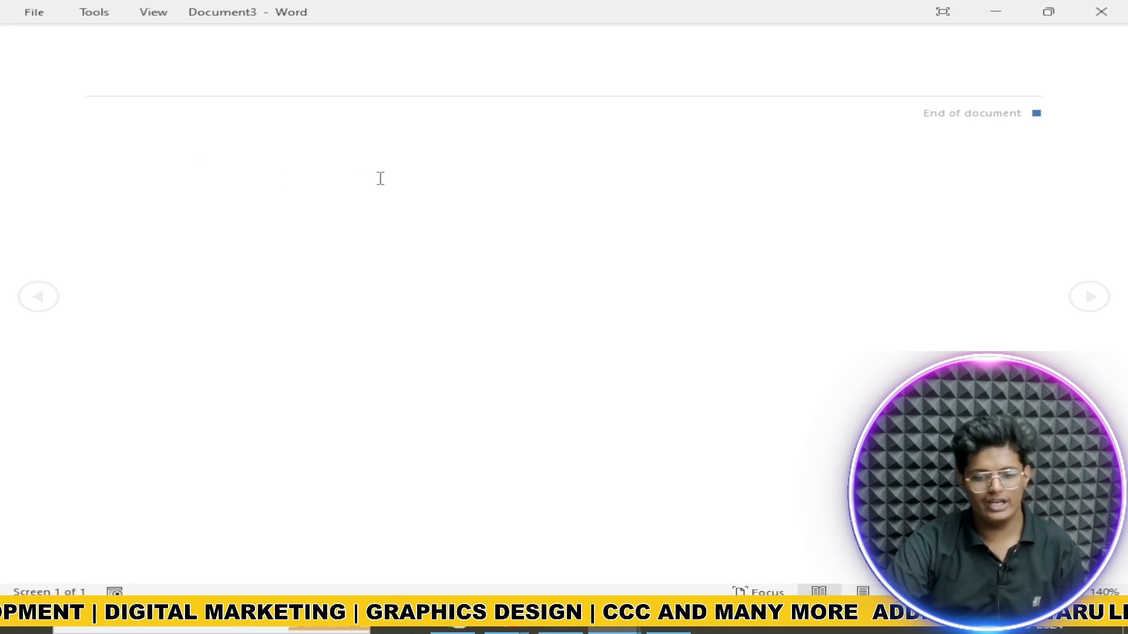
key("Escape")
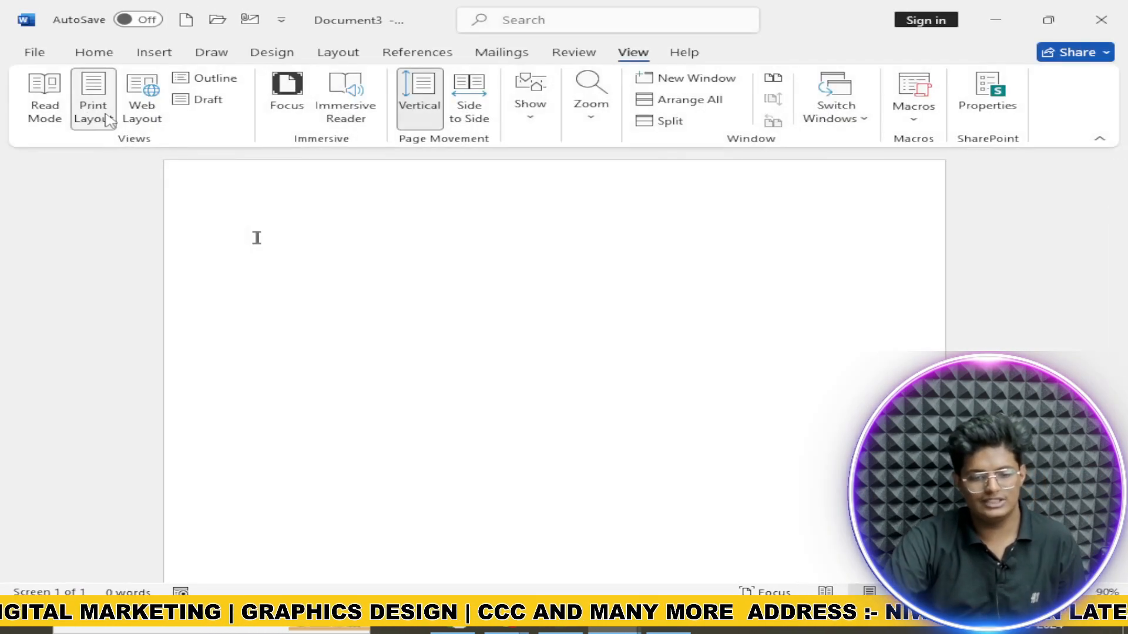
left_click(106, 117)
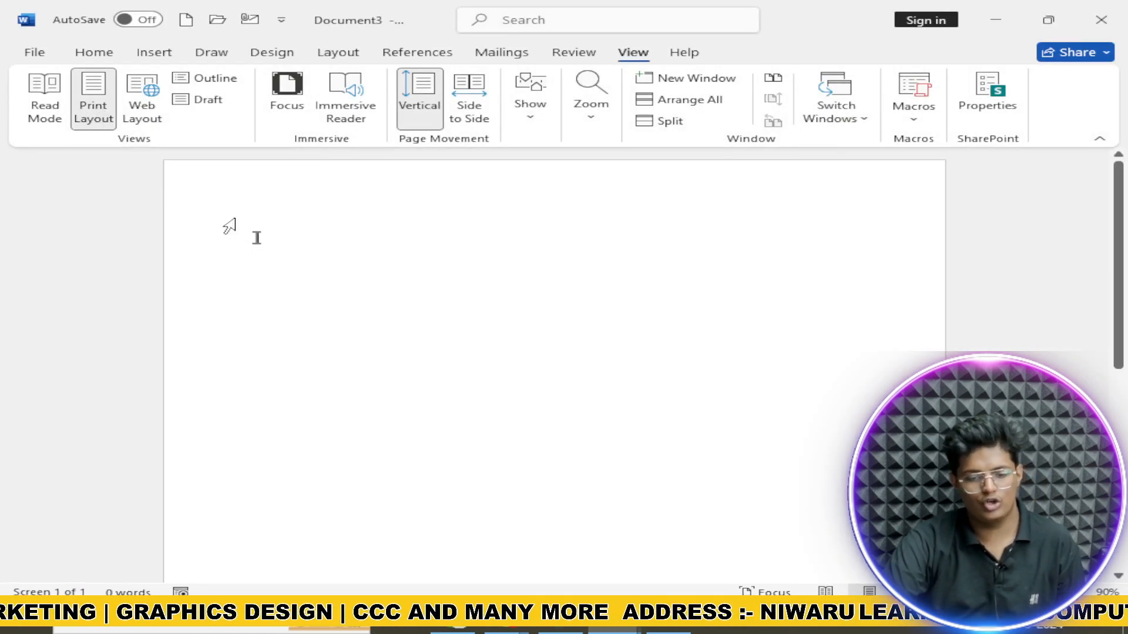
left_click(147, 115)
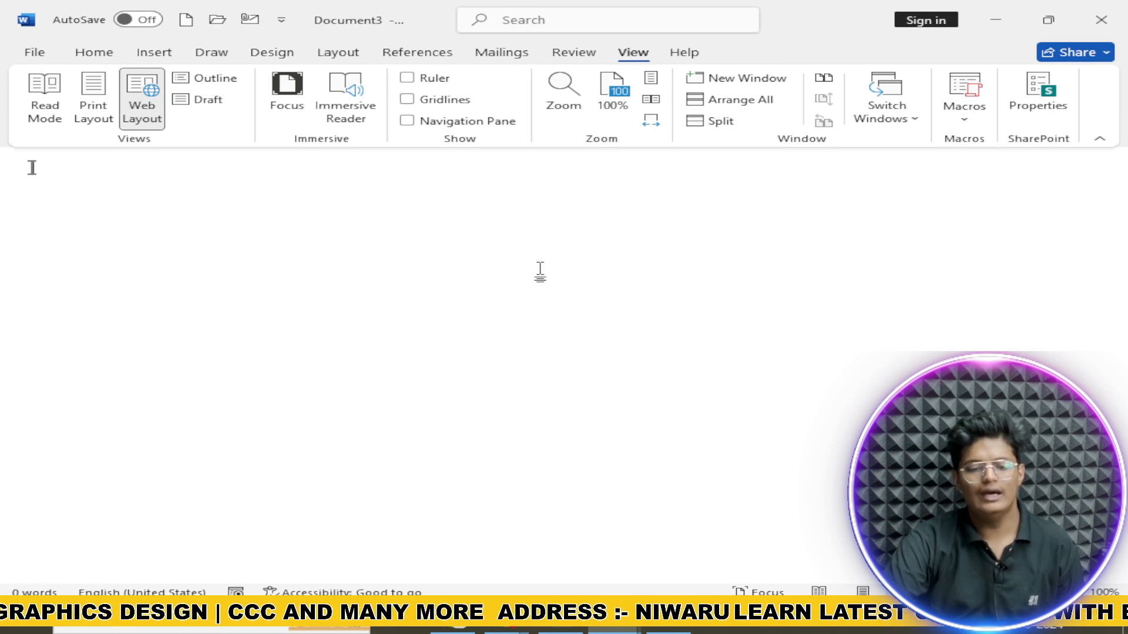
left_click(94, 112)
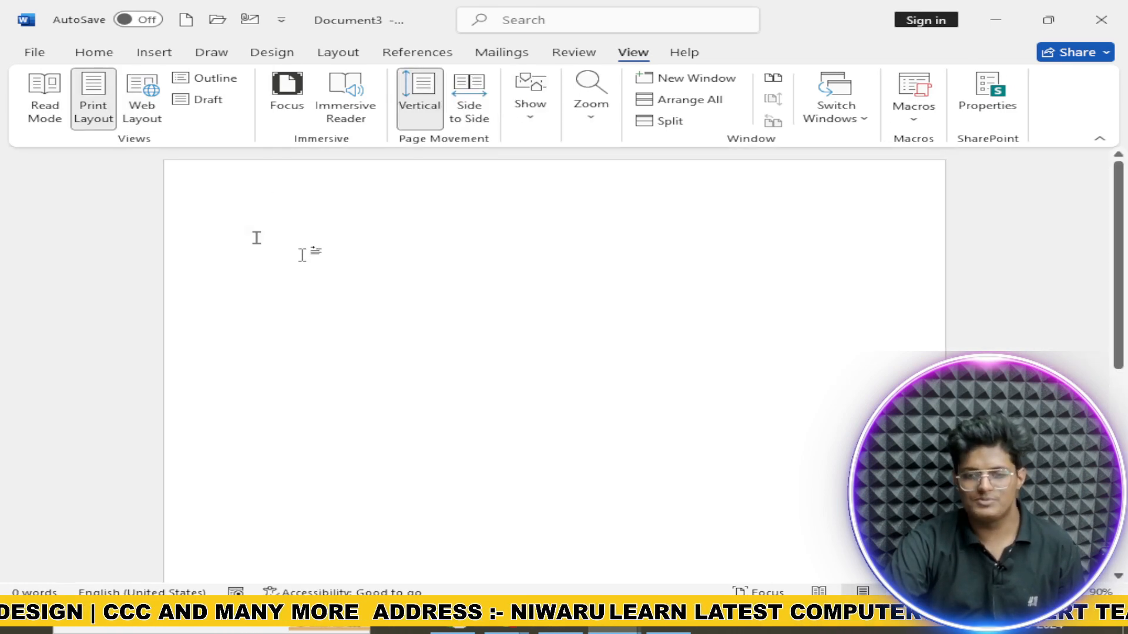
Step: Try Focus mode and Immersive Reader, then set pages to move Side to Side
left_click(275, 117)
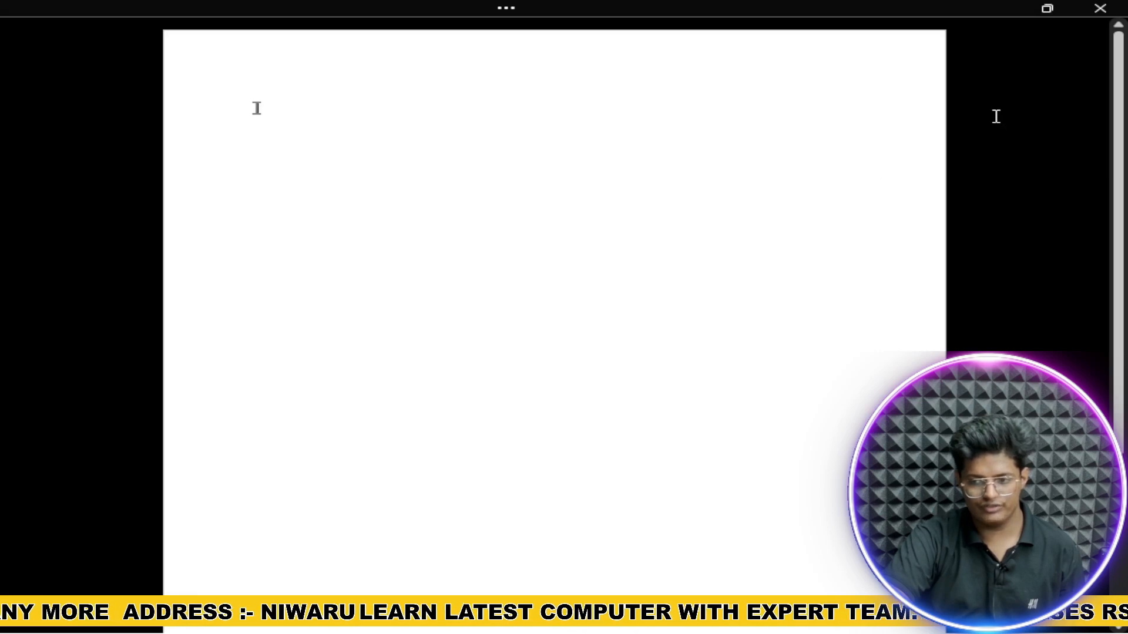
key("Escape")
left_click(353, 115)
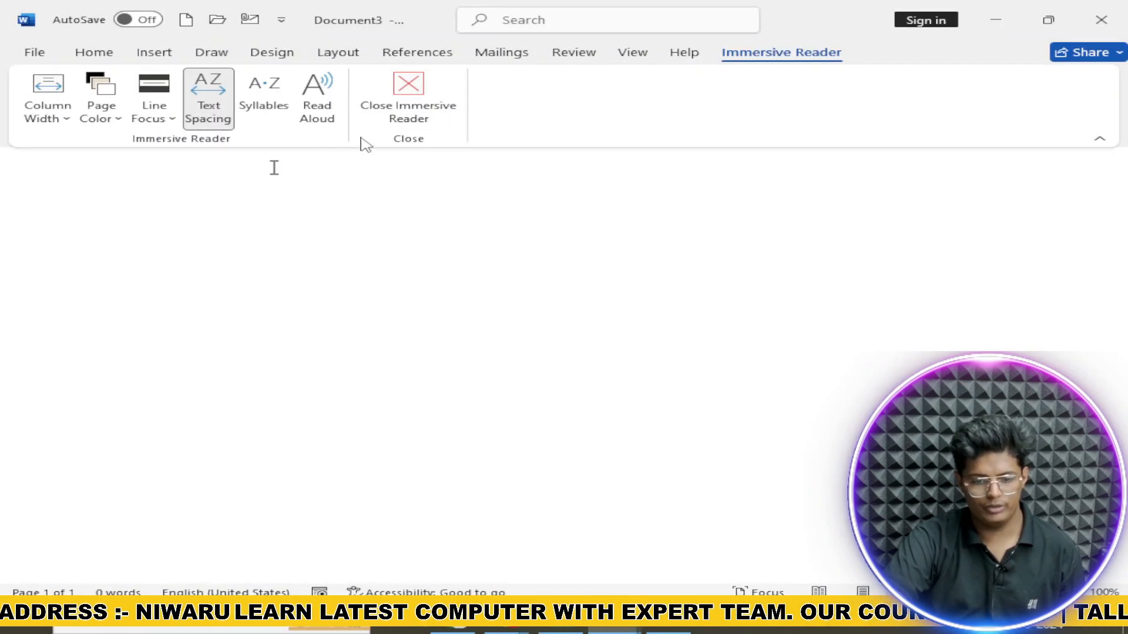
left_click(410, 106)
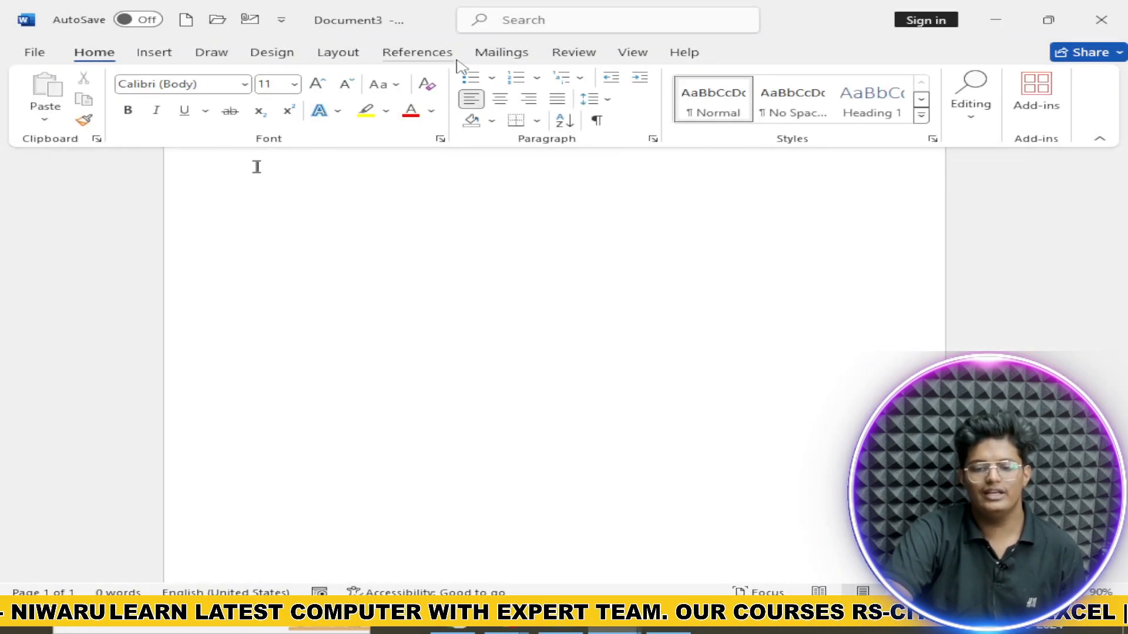
left_click(571, 57)
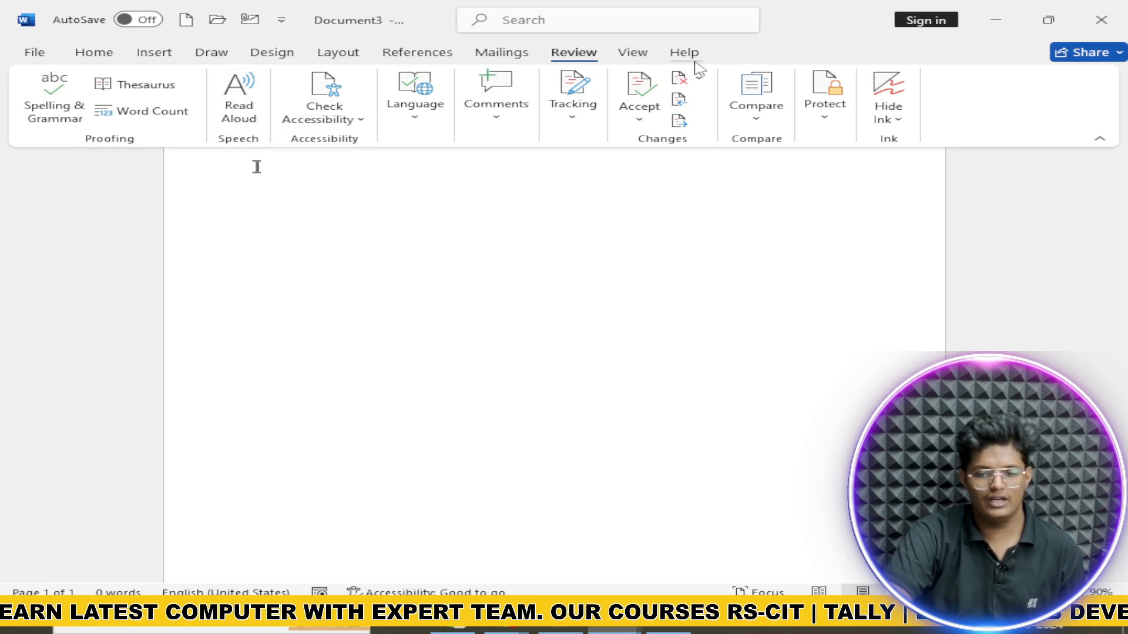
left_click(634, 54)
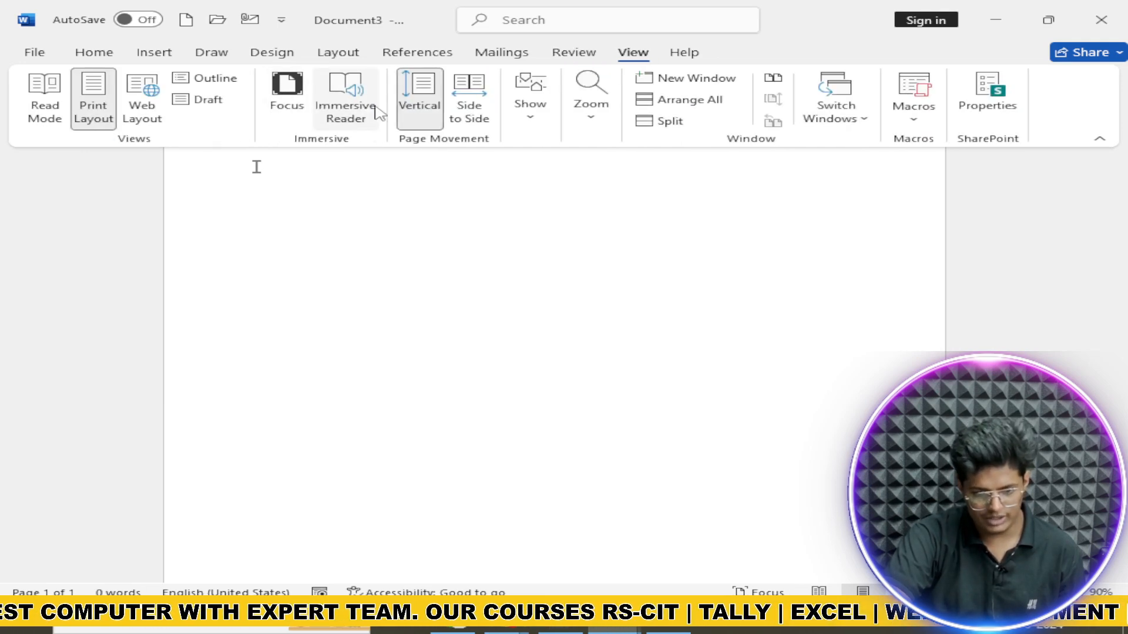
left_click(470, 114)
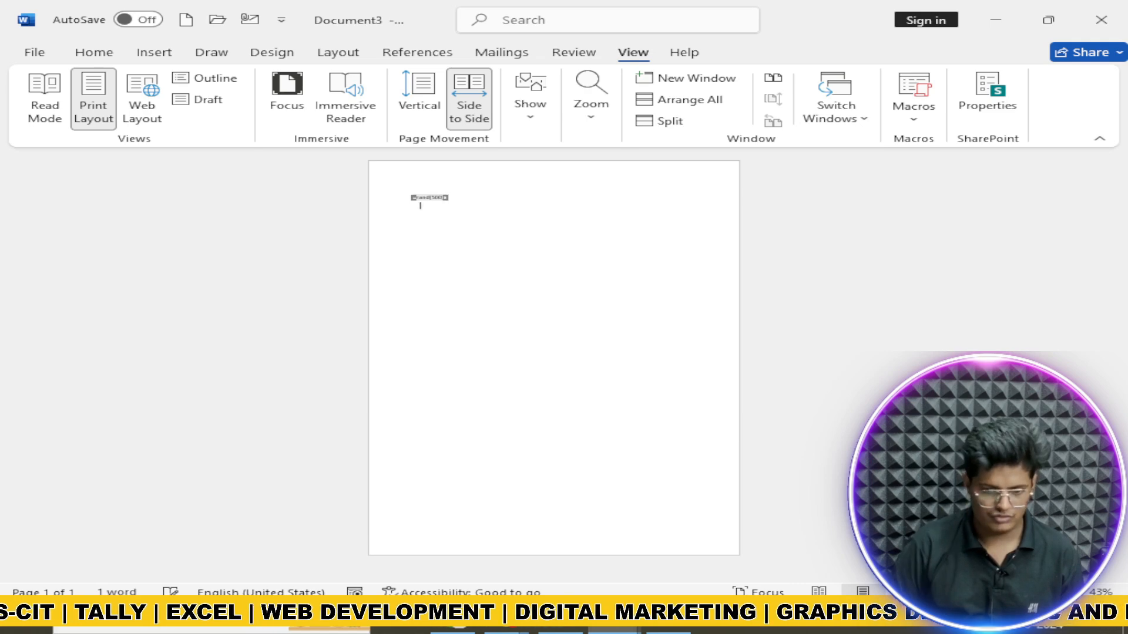
Step: Expand =rand(500) into sample paragraphs and try Vertical, Side to Side and Web Layout
key("Return")
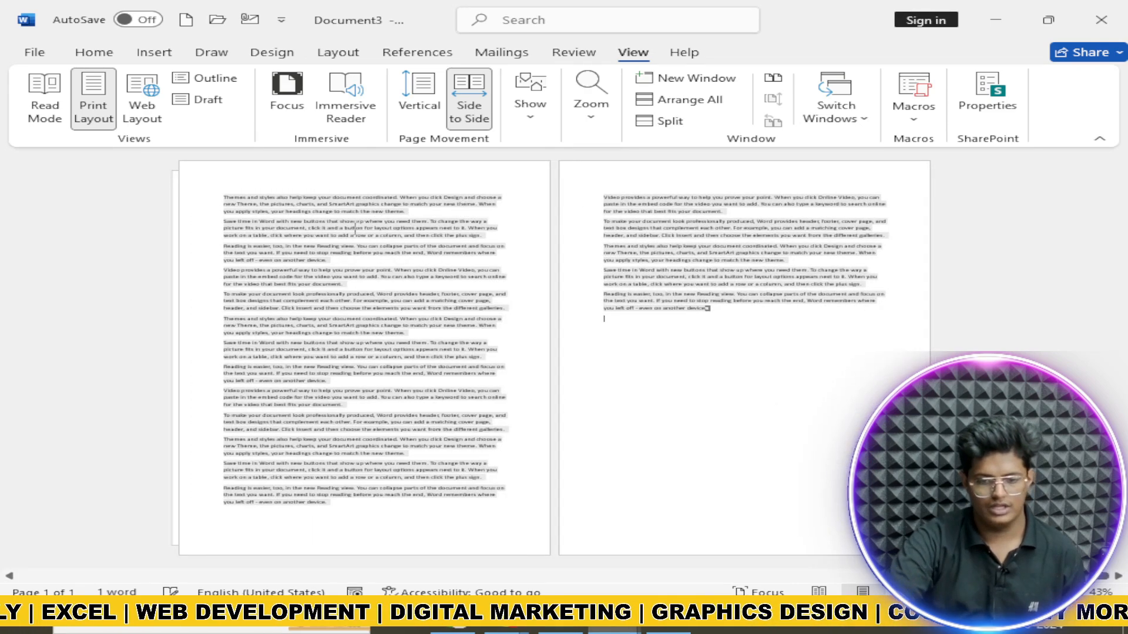
left_click(419, 108)
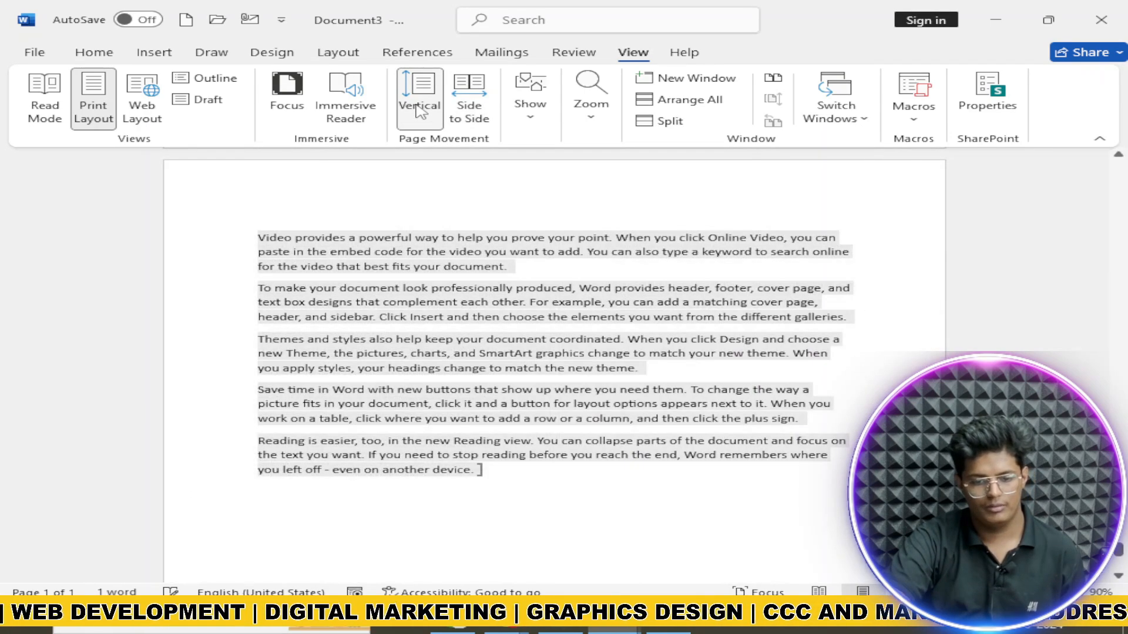
scroll(491, 251, "down", 5)
scroll(489, 252, "up", 5)
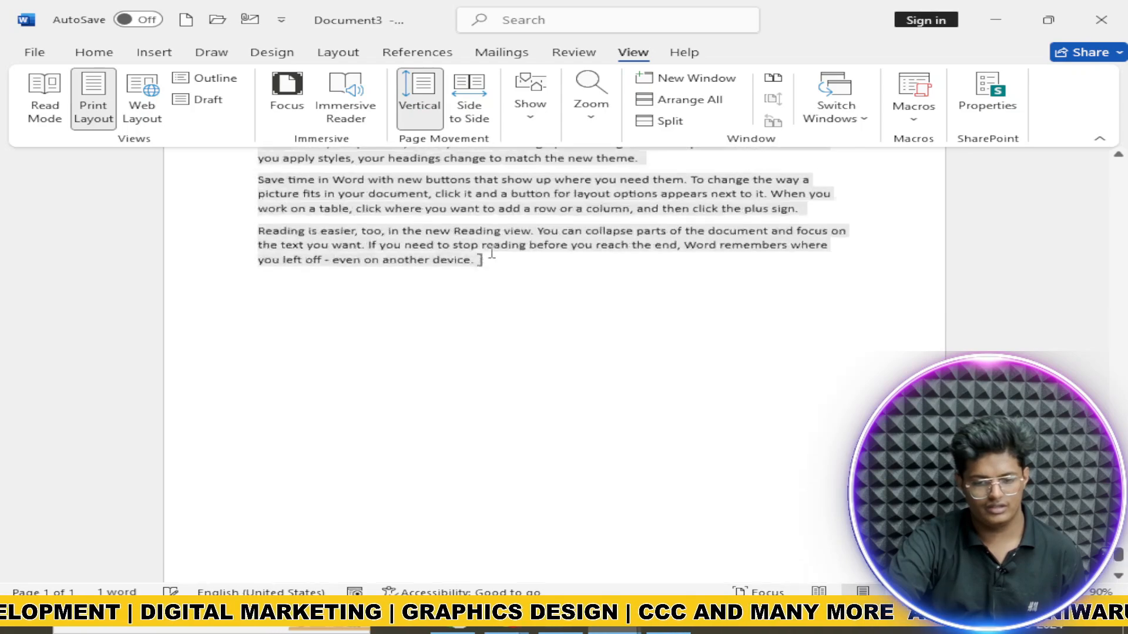
left_click(487, 97)
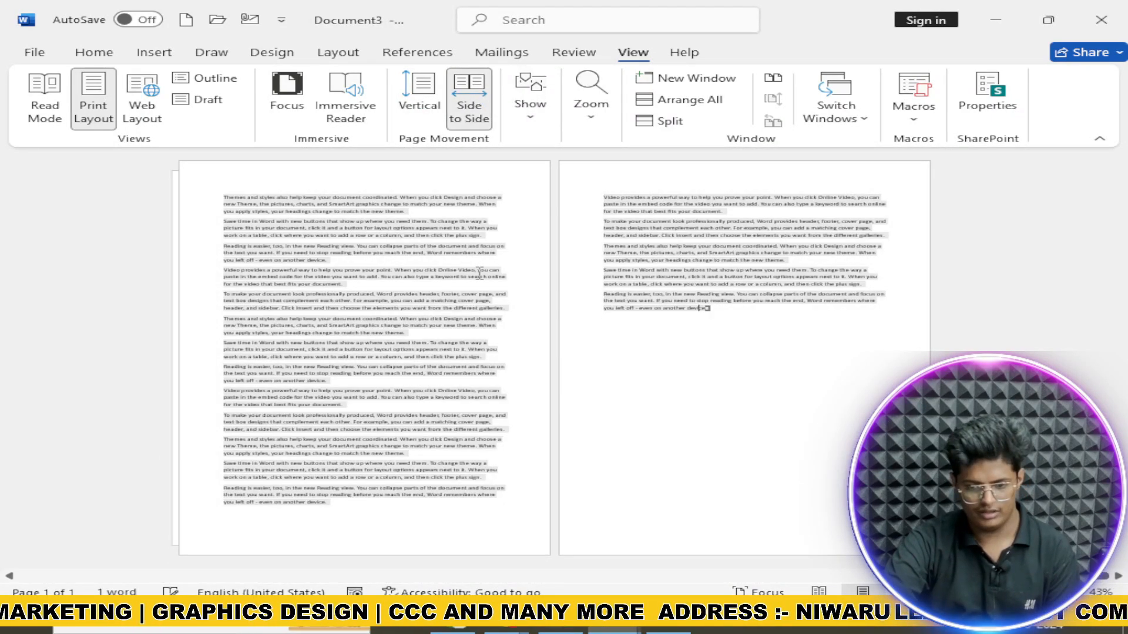
left_click(141, 96)
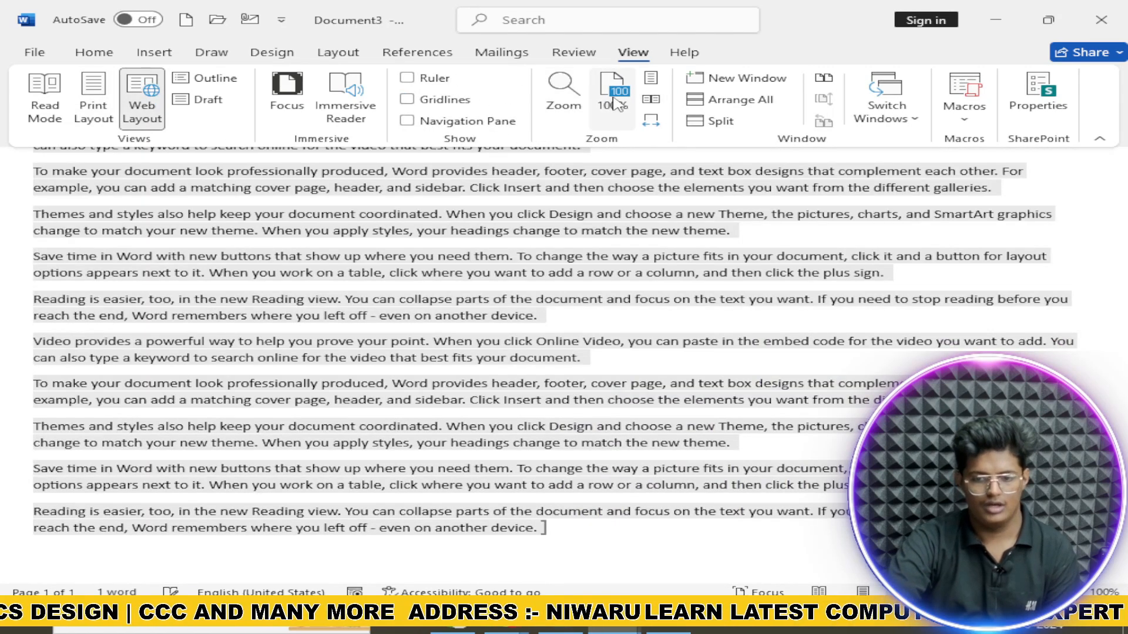
Step: Show the ruler, drag the left indent to indent the last paragraph, and return to Print Layout
left_click(522, 56)
left_click(592, 61)
left_click(632, 52)
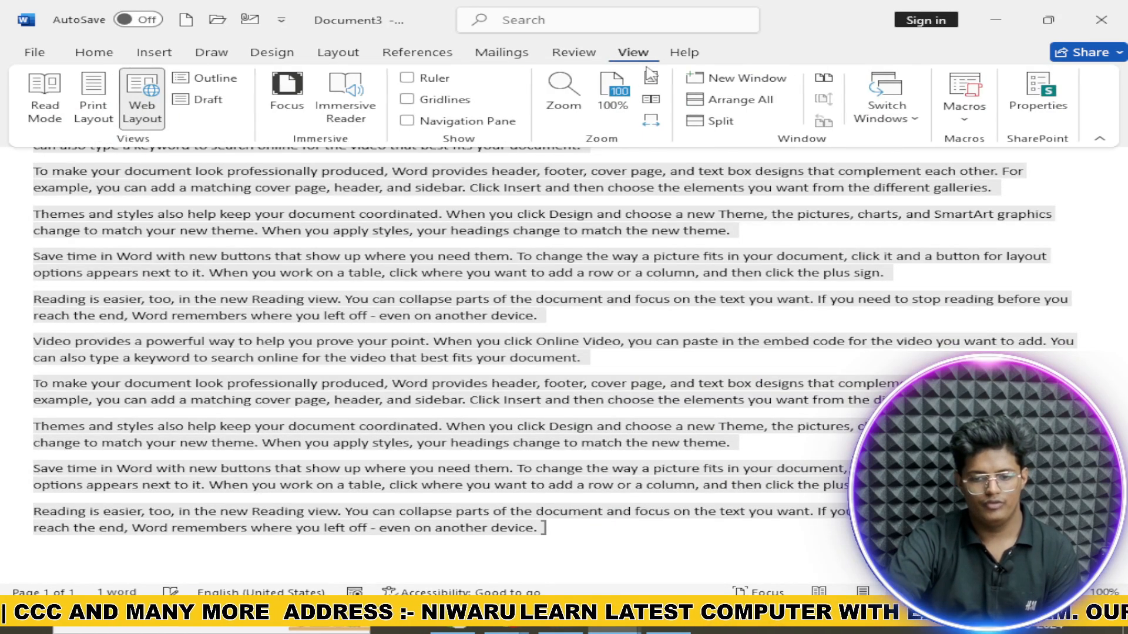
left_click(424, 82)
scroll(468, 171, "up", 2)
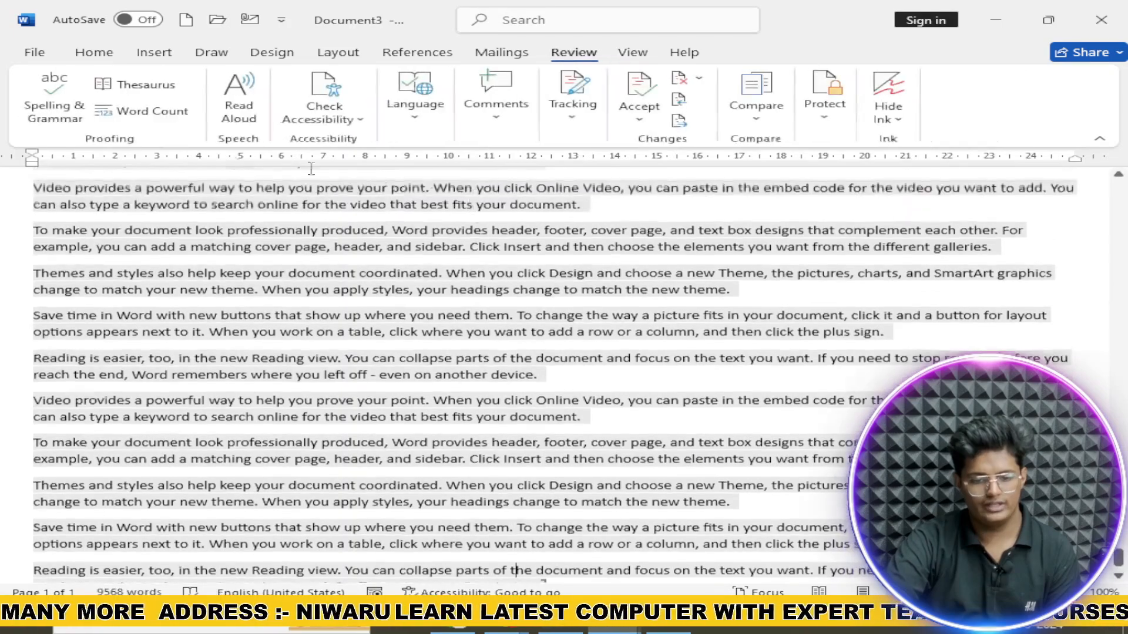
mouse_move(32, 165)
left_mouse_down()
mouse_move(148, 181)
mouse_move(94, 162)
mouse_move(115, 157)
left_mouse_up()
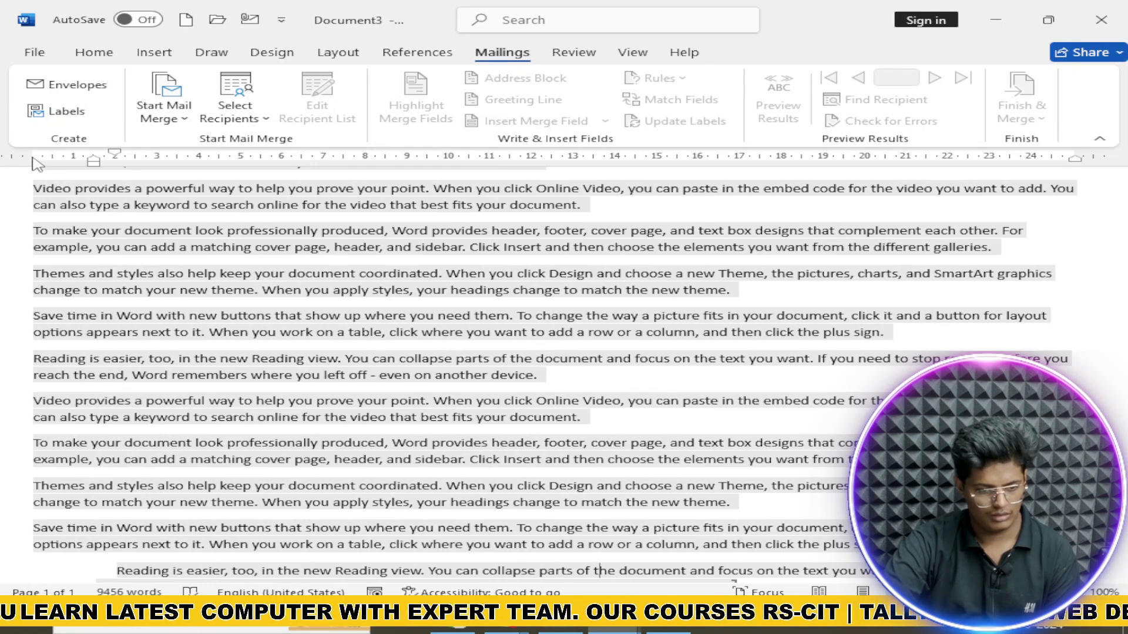
scroll(88, 171, "down", 1)
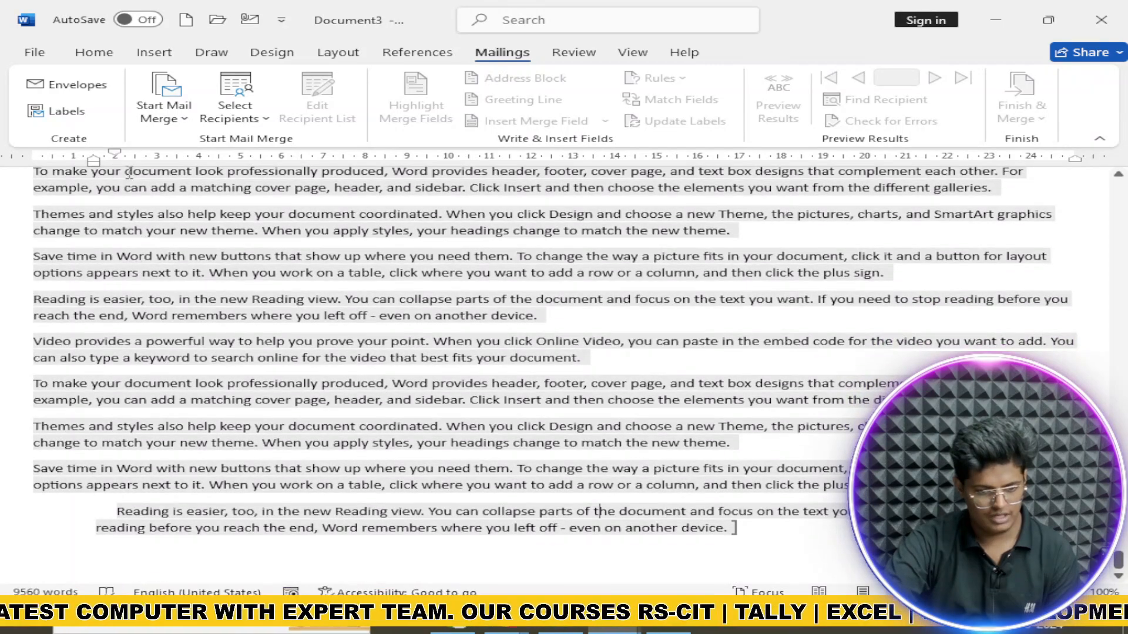
mouse_move(94, 162)
left_mouse_down()
mouse_move(154, 164)
mouse_move(31, 179)
mouse_move(52, 152)
mouse_move(15, 159)
mouse_move(199, 179)
mouse_move(45, 175)
left_mouse_up()
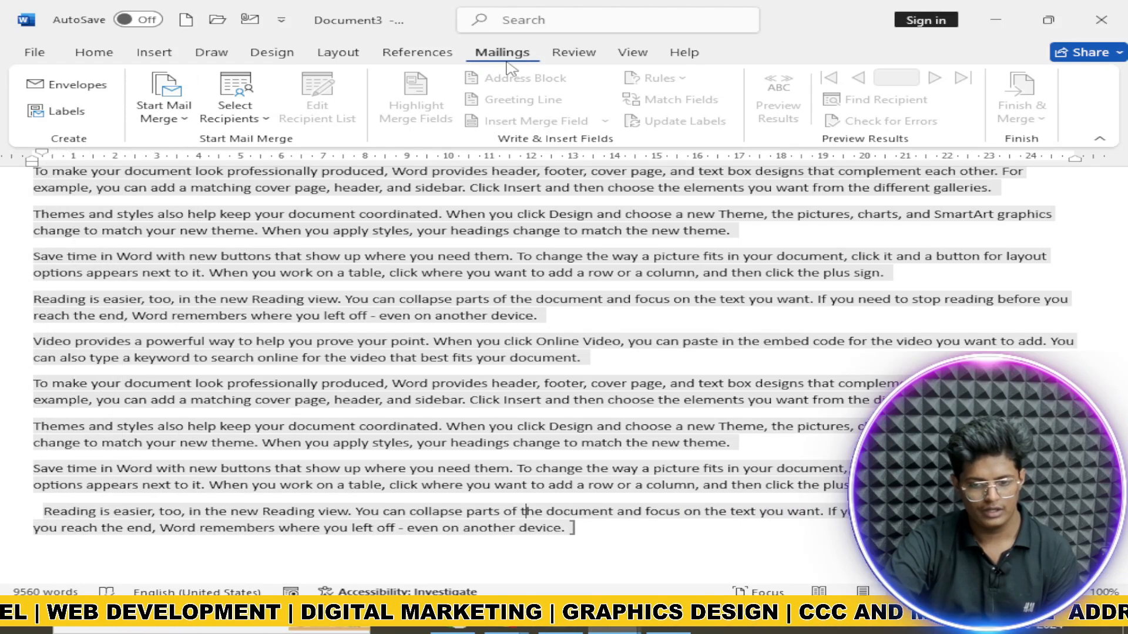
left_click(632, 52)
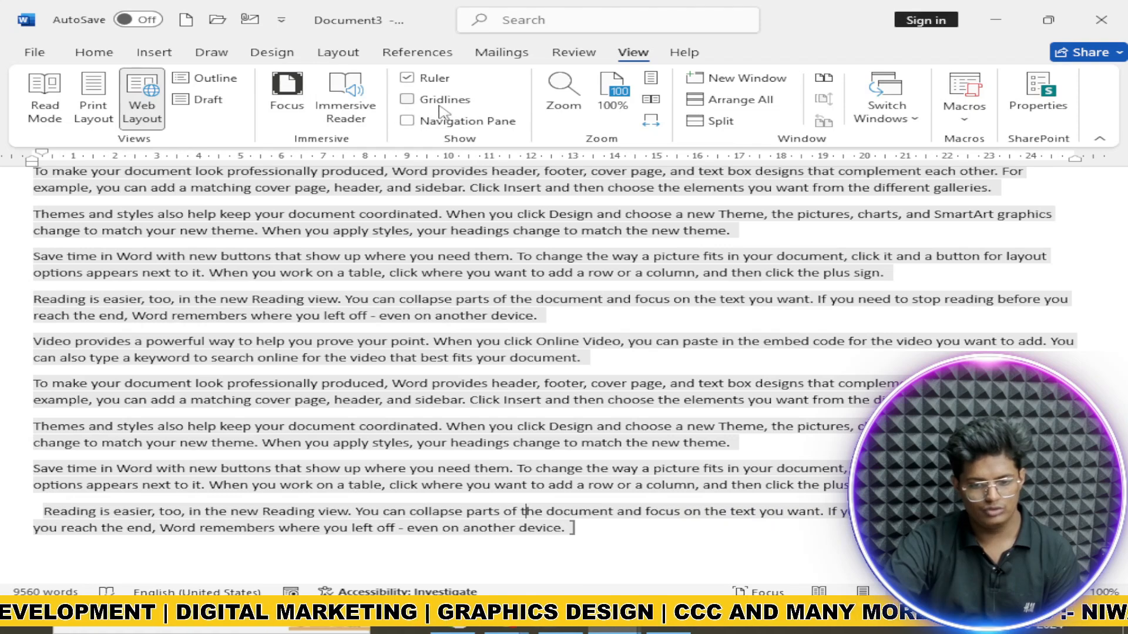
key("ctrl+alt+p")
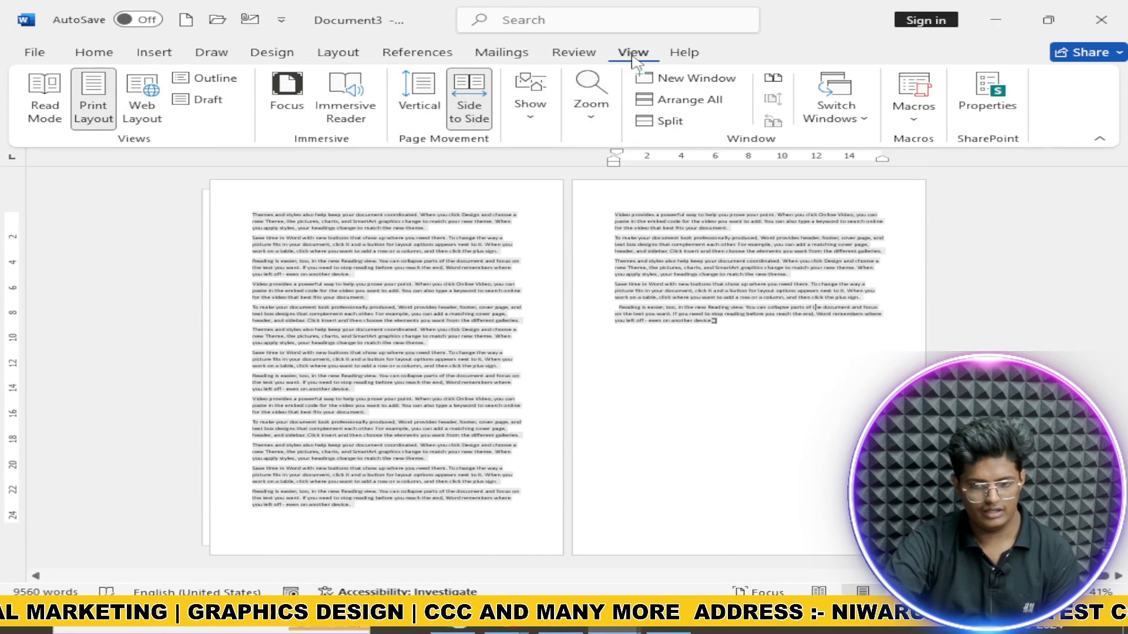
Step: Hide the ruler and try the One Page, Multiple Pages and Page Width zoom presets
left_click(532, 112)
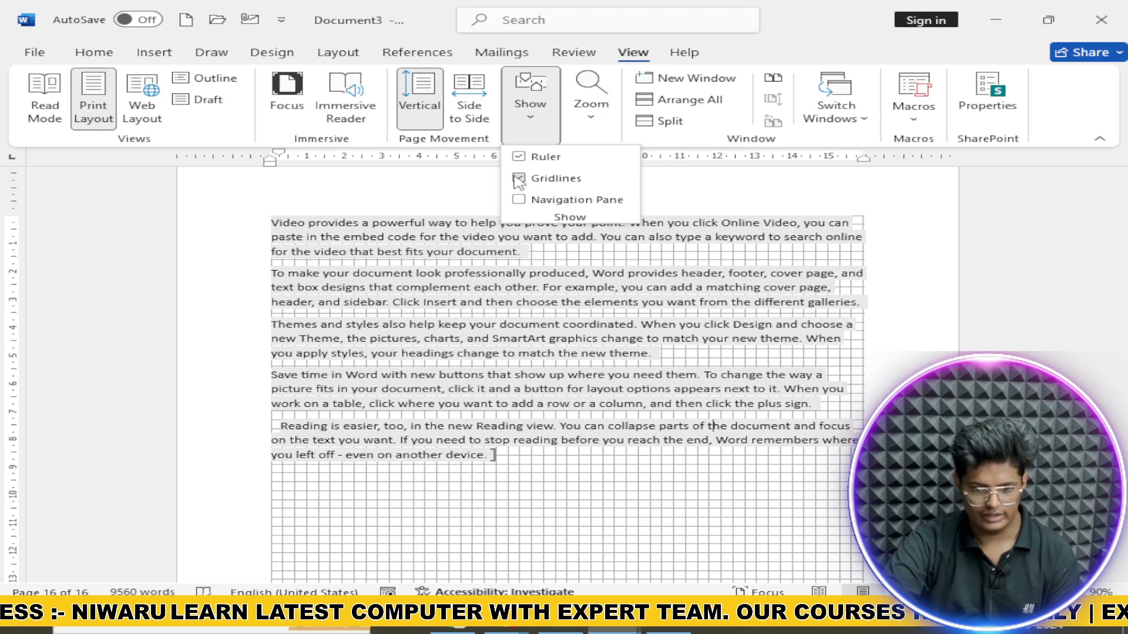
left_click(520, 158)
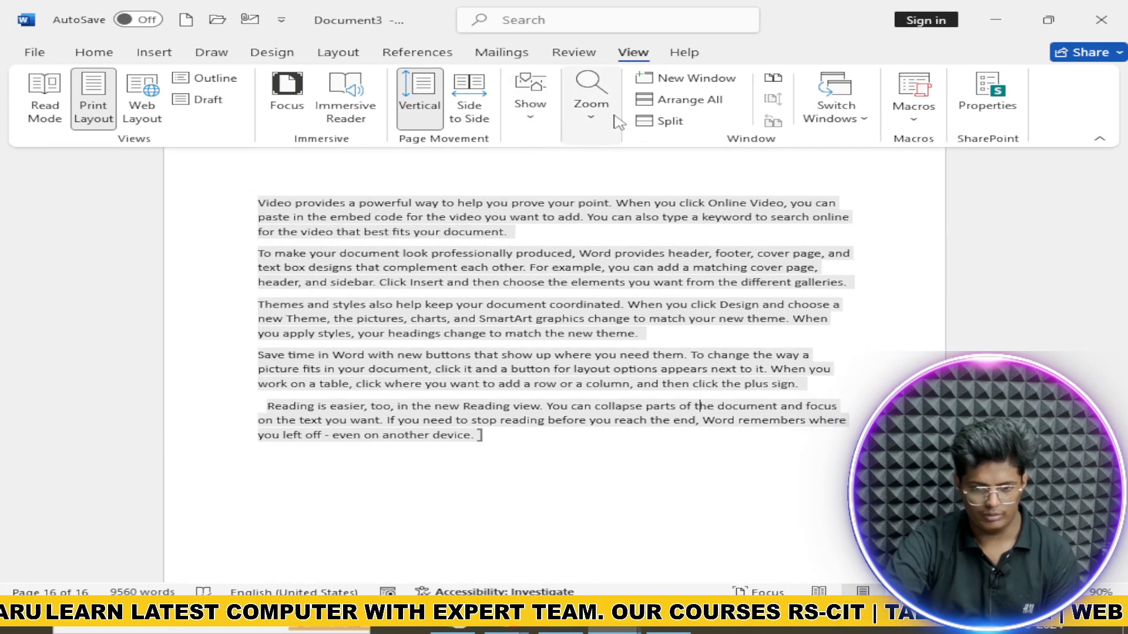
left_click(591, 108)
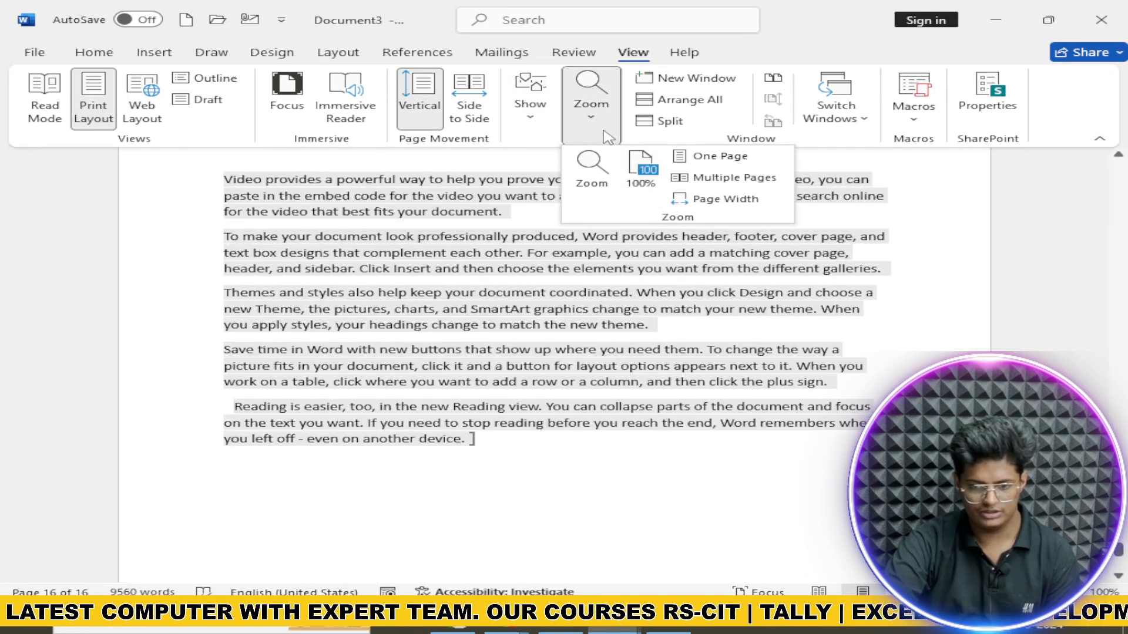
left_click(711, 156)
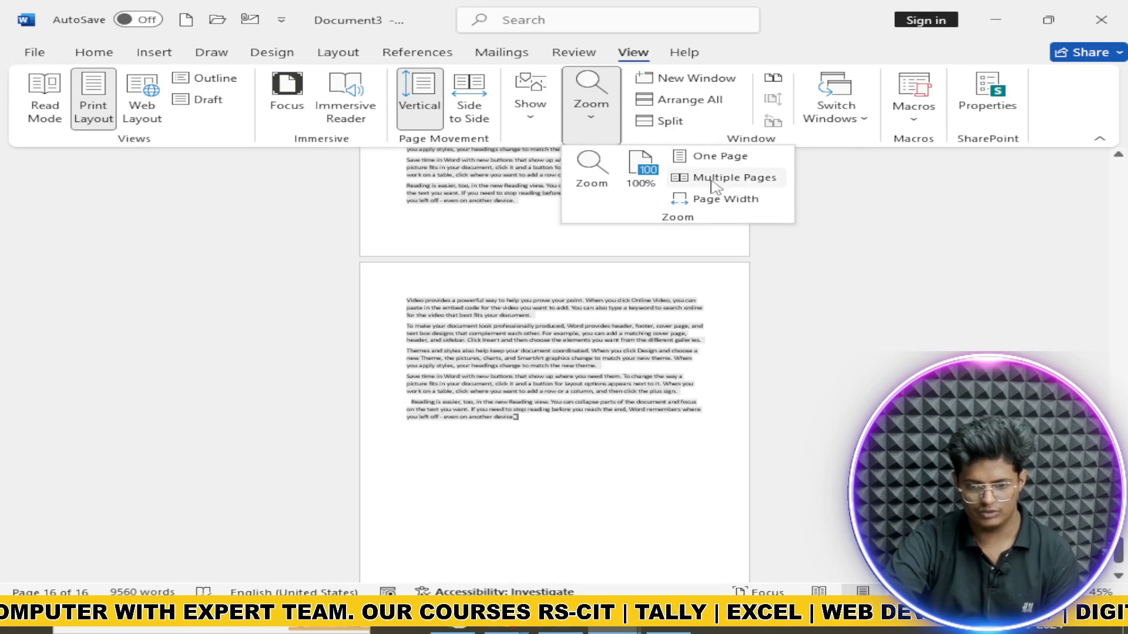
left_click(714, 182)
left_click(699, 200)
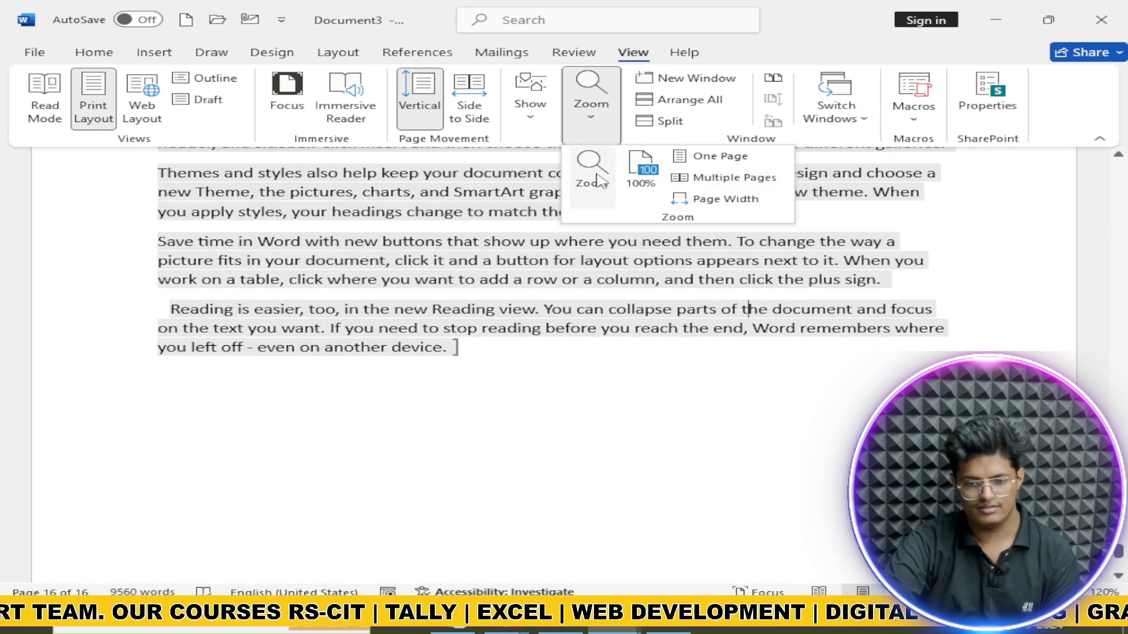
Step: Open and close the Zoom dialog, then open a New Window of Document3
left_click(592, 173)
left_click(699, 221)
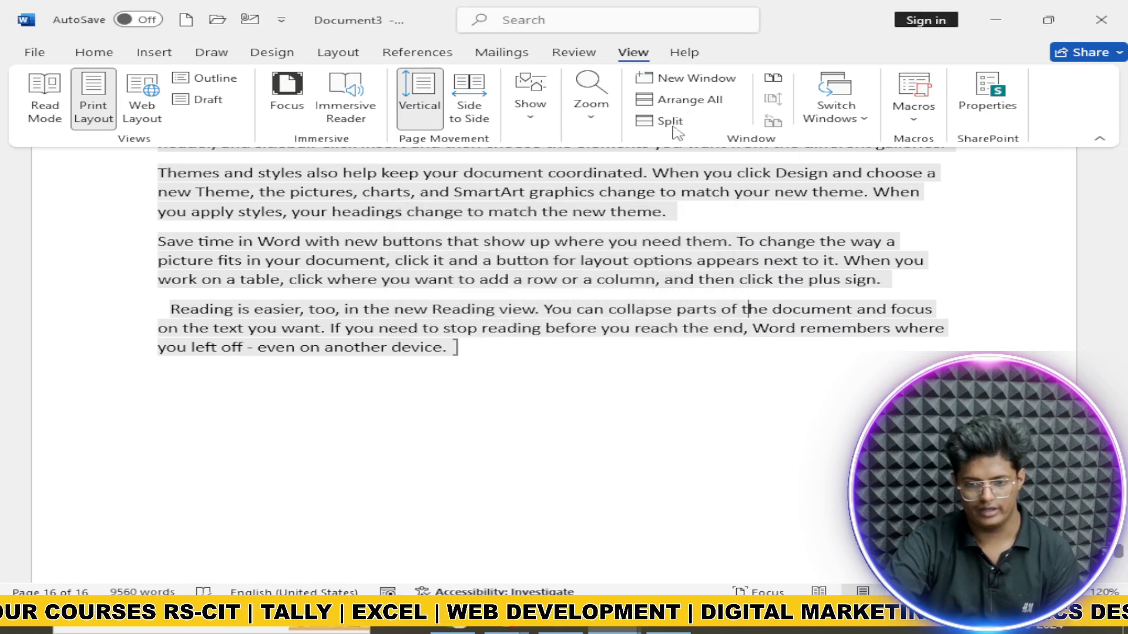
left_click(699, 87)
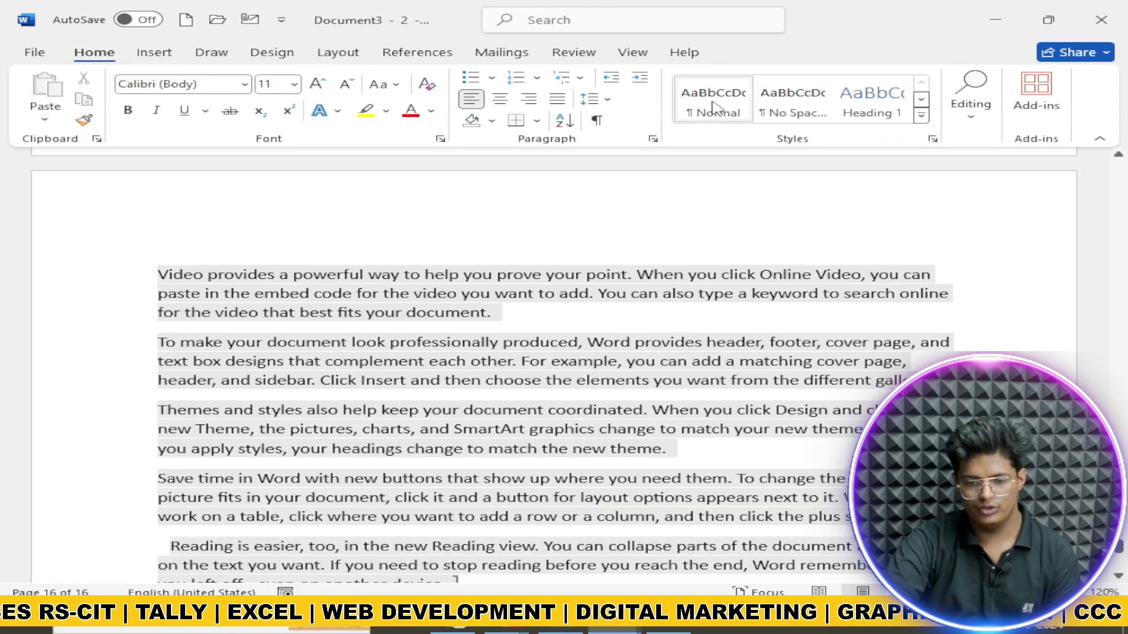
Step: Arrange all windows and close Document3 - 2, DOCS, Letters1, Envelopes2 and Letters3 without saving
left_click(634, 53)
left_click(684, 98)
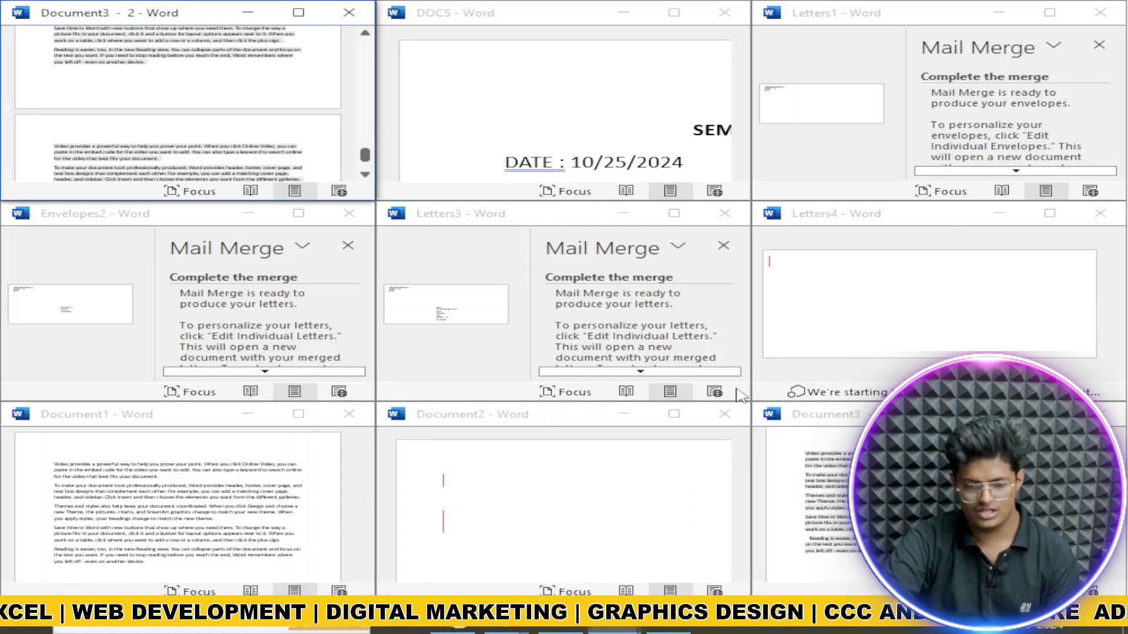
left_click(350, 14)
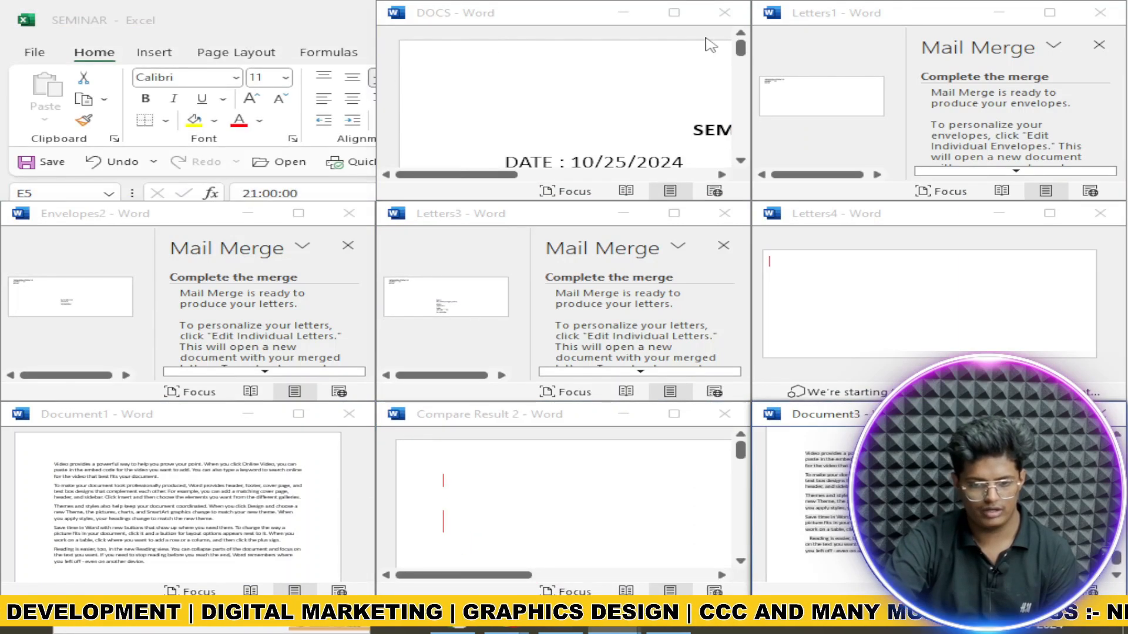
left_click(724, 13)
left_click(698, 341)
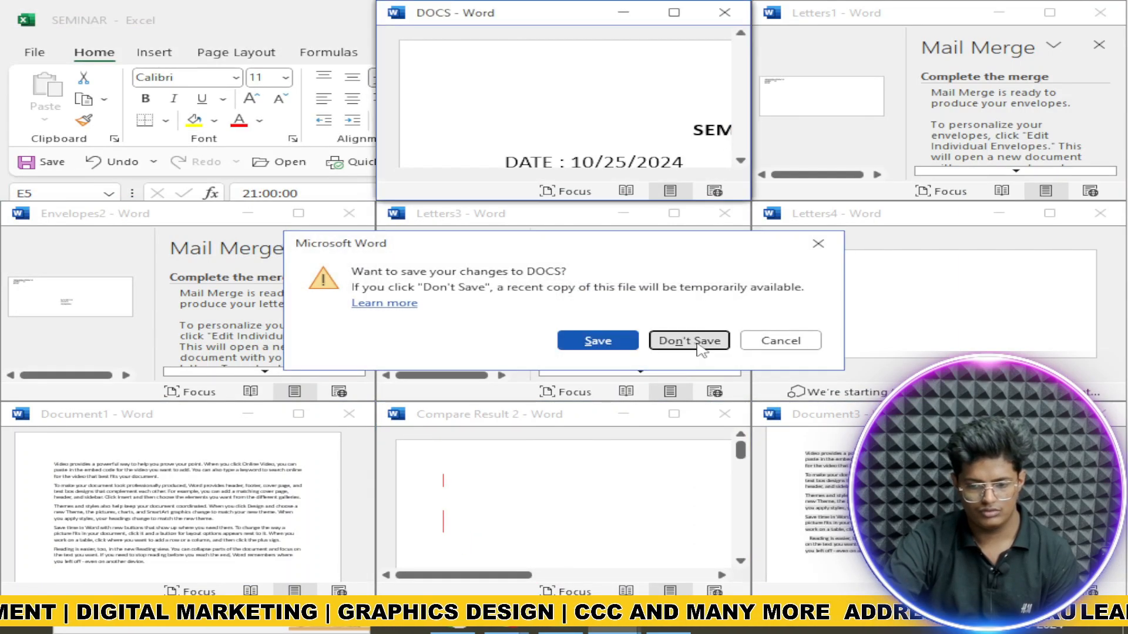
left_click(1100, 12)
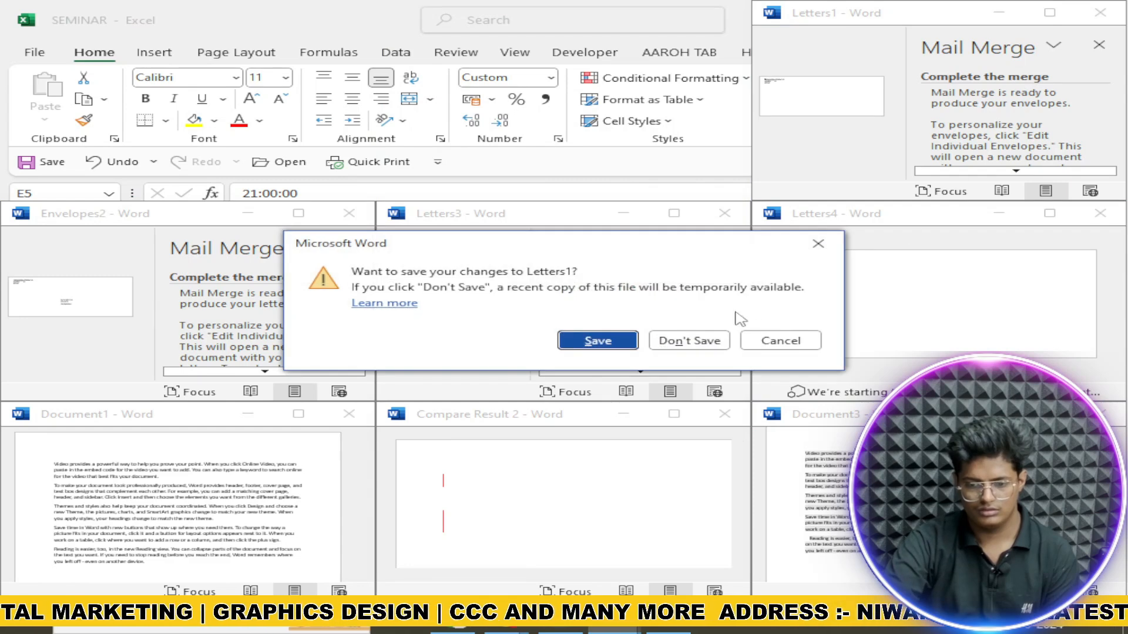
left_click(670, 339)
left_click(349, 214)
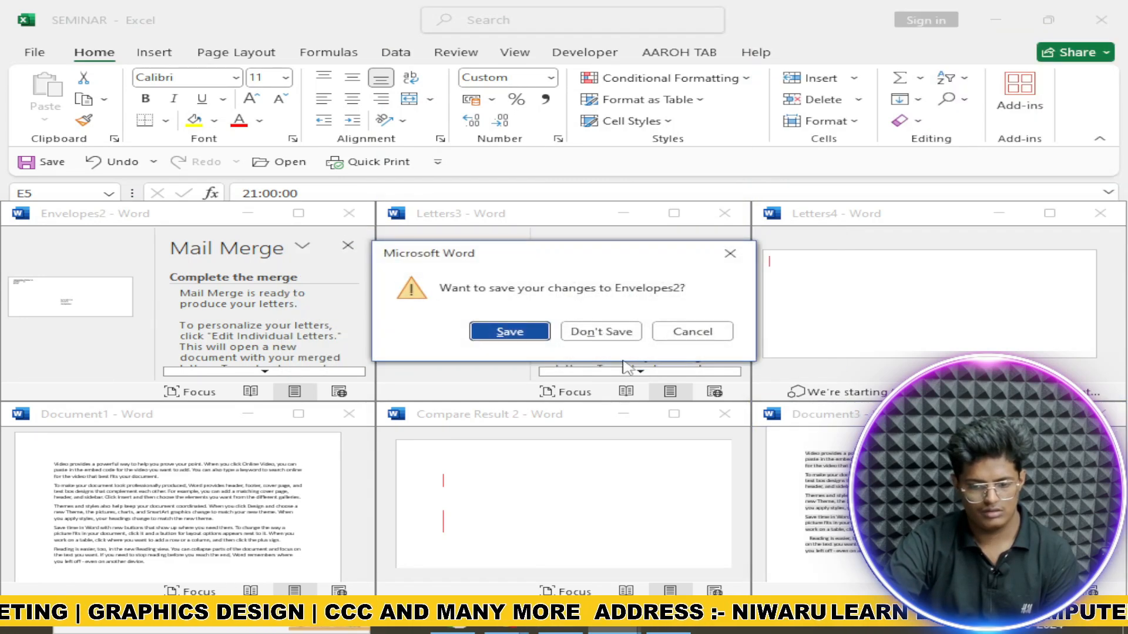
left_click(601, 331)
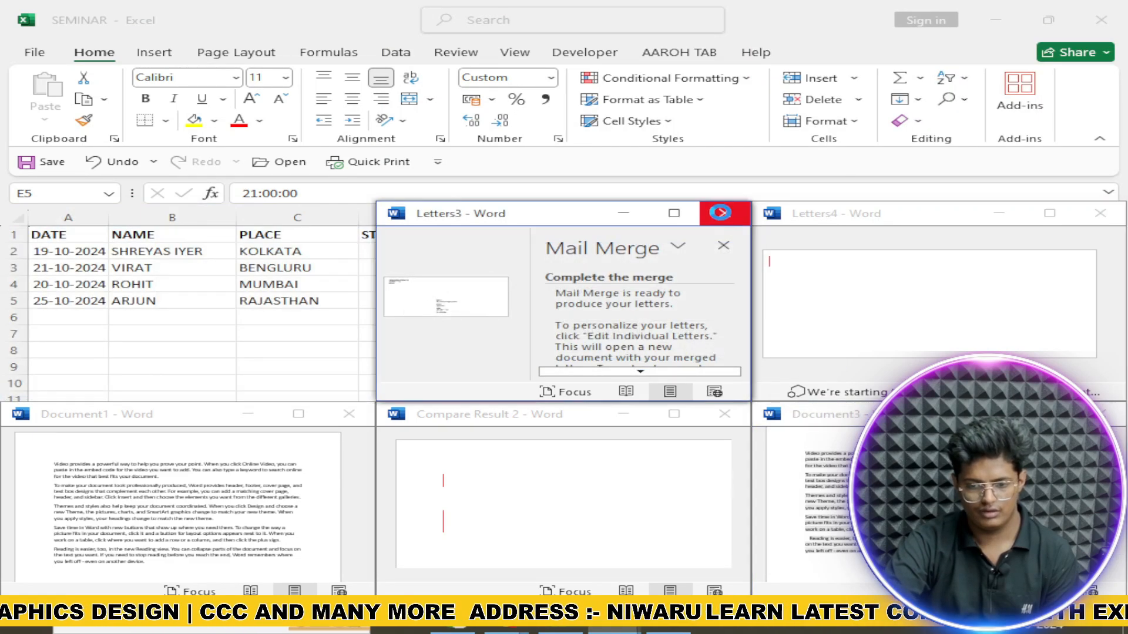
left_click(724, 213)
left_click(600, 331)
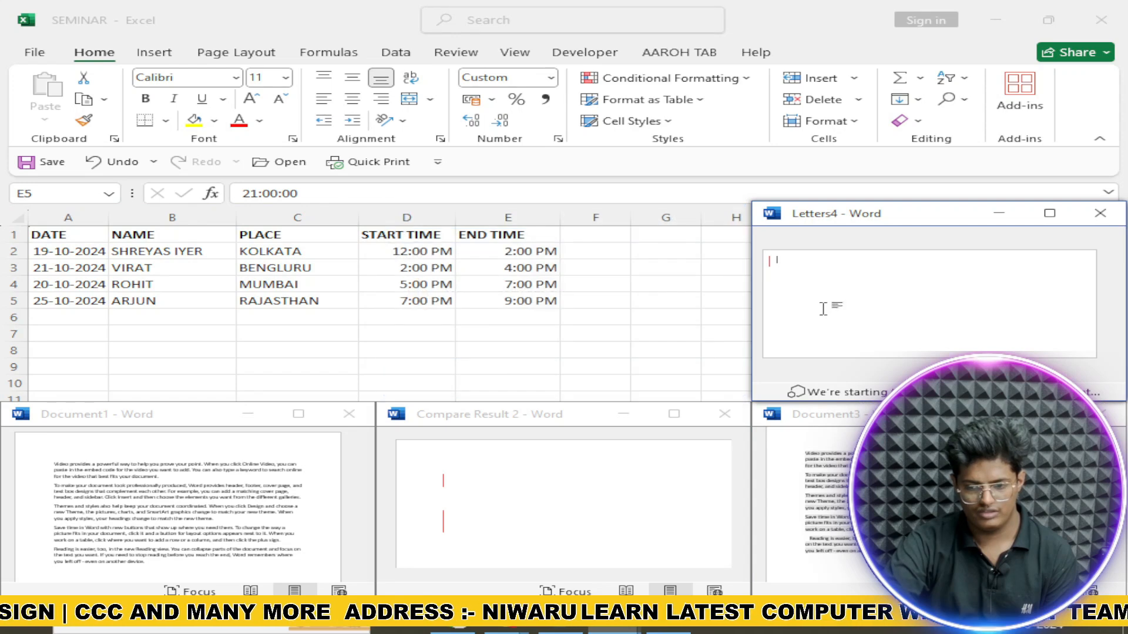
Step: Close Compare Result 2, Document1 and Letters4 without saving, and maximize Document3
left_click(724, 415)
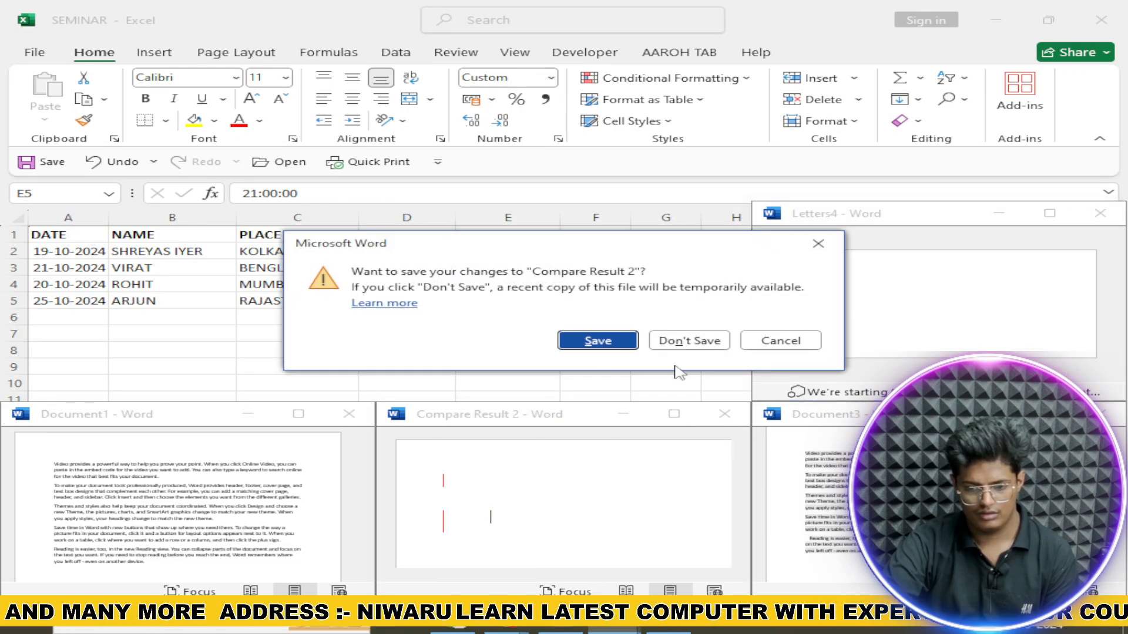
left_click(687, 340)
left_click(349, 414)
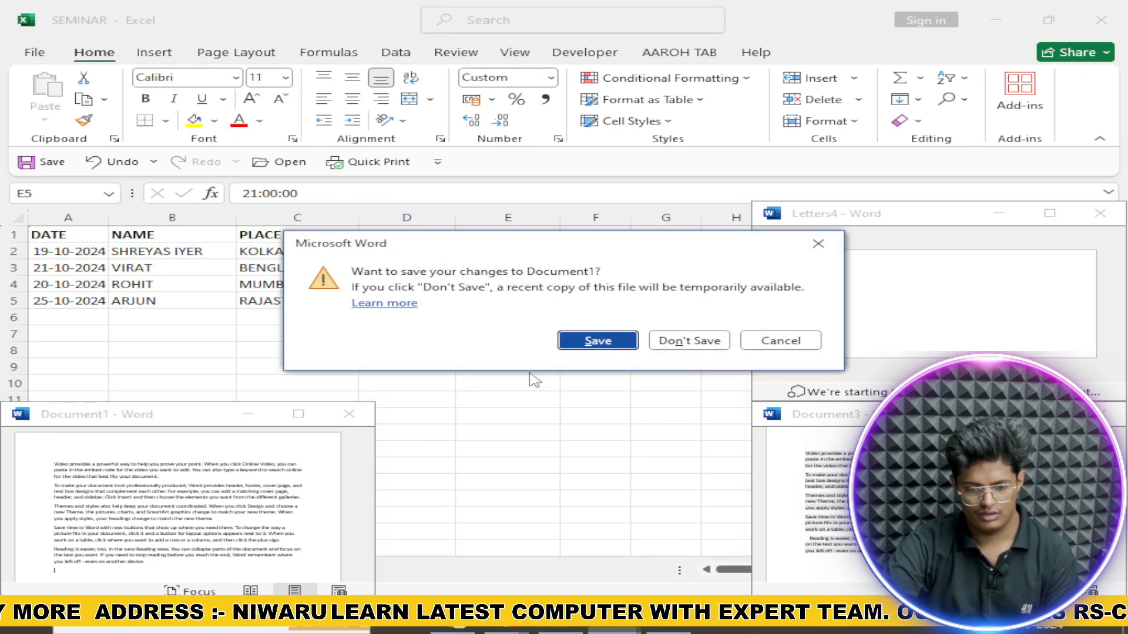
left_click(696, 342)
left_click(1100, 214)
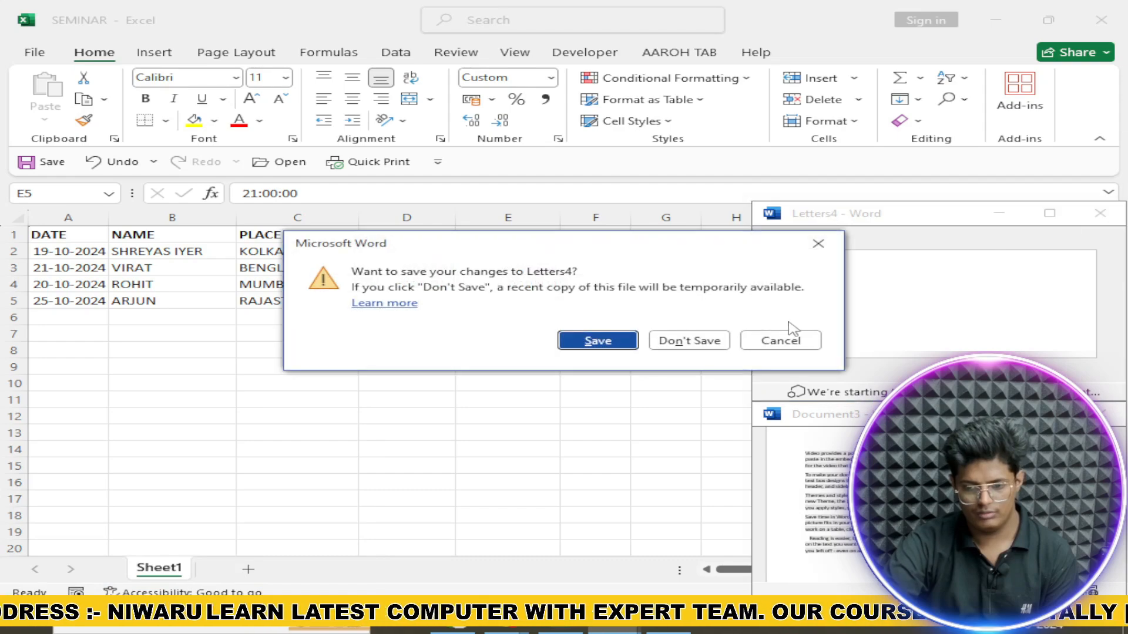
left_click(716, 344)
double_click(825, 414)
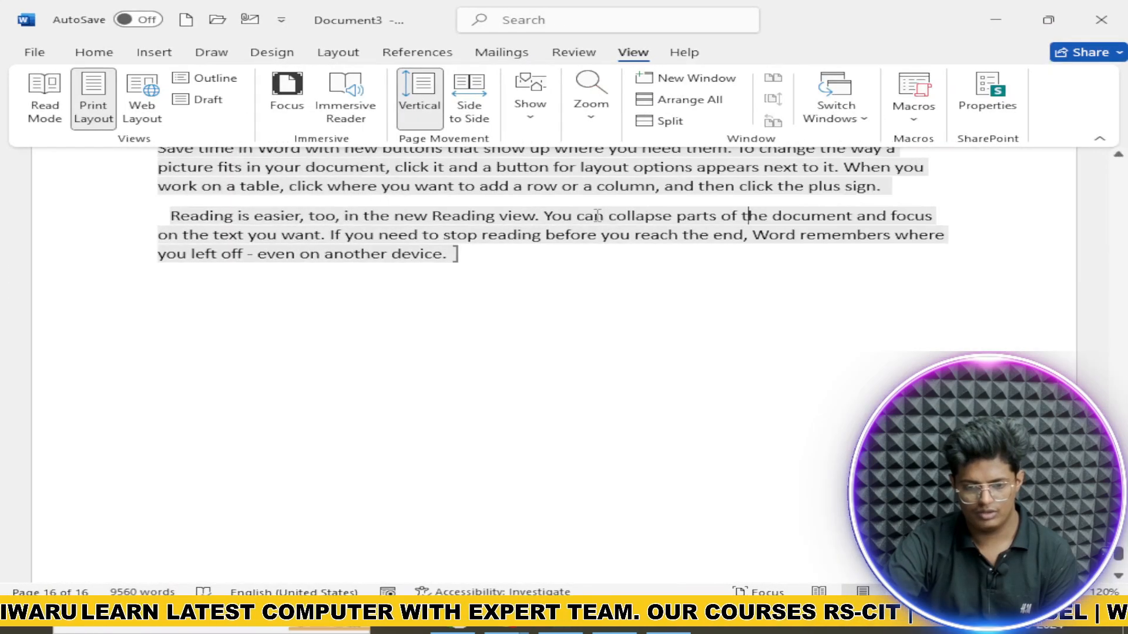
Step: Switch to Document3 and delete all its text with Ctrl+A and Delete
scroll(764, 177, "up", 7)
left_click(834, 109)
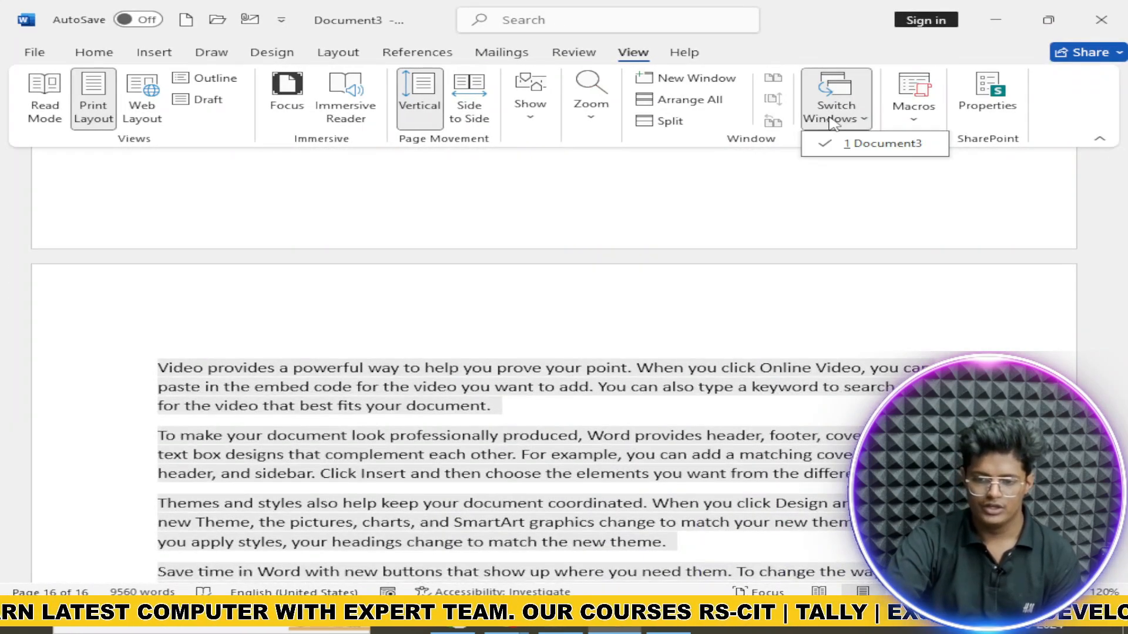
left_click(874, 145)
left_click(850, 117)
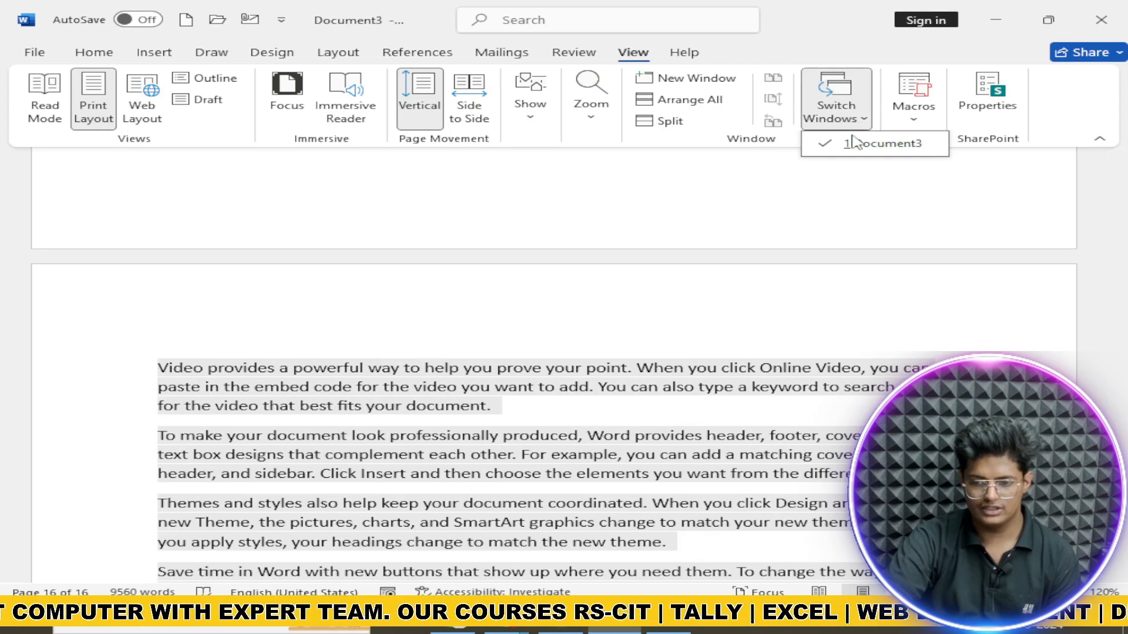
left_click(912, 103)
left_click(906, 118)
left_click(722, 351)
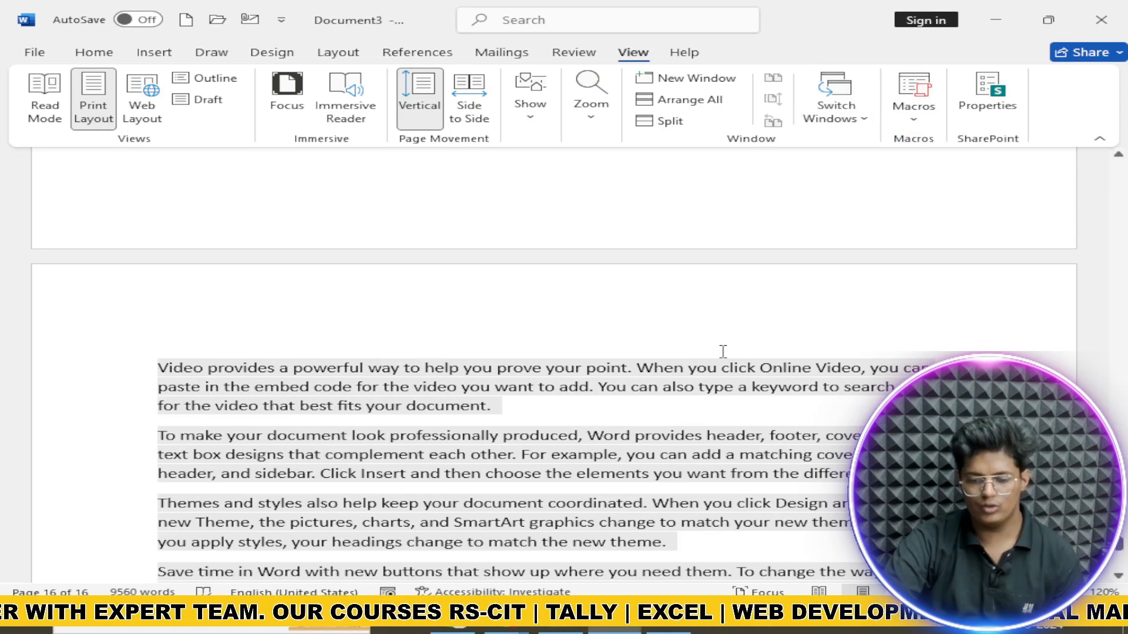
key("ctrl+a")
key("Delete")
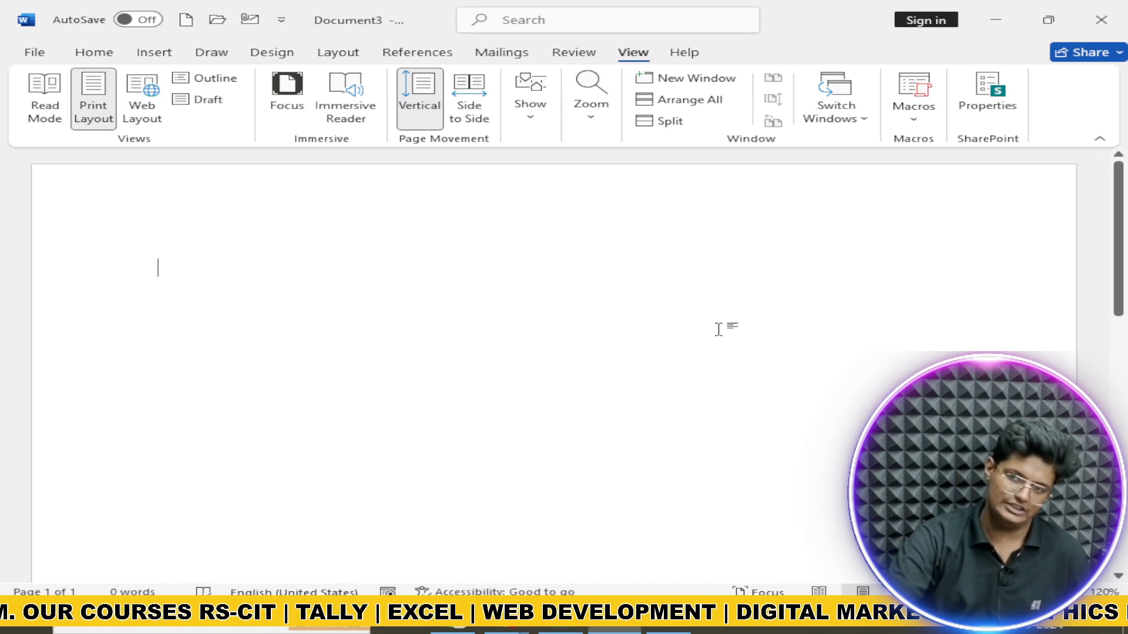
Step: Start recording a new macro, Macro2, from View > Macros
left_click(913, 117)
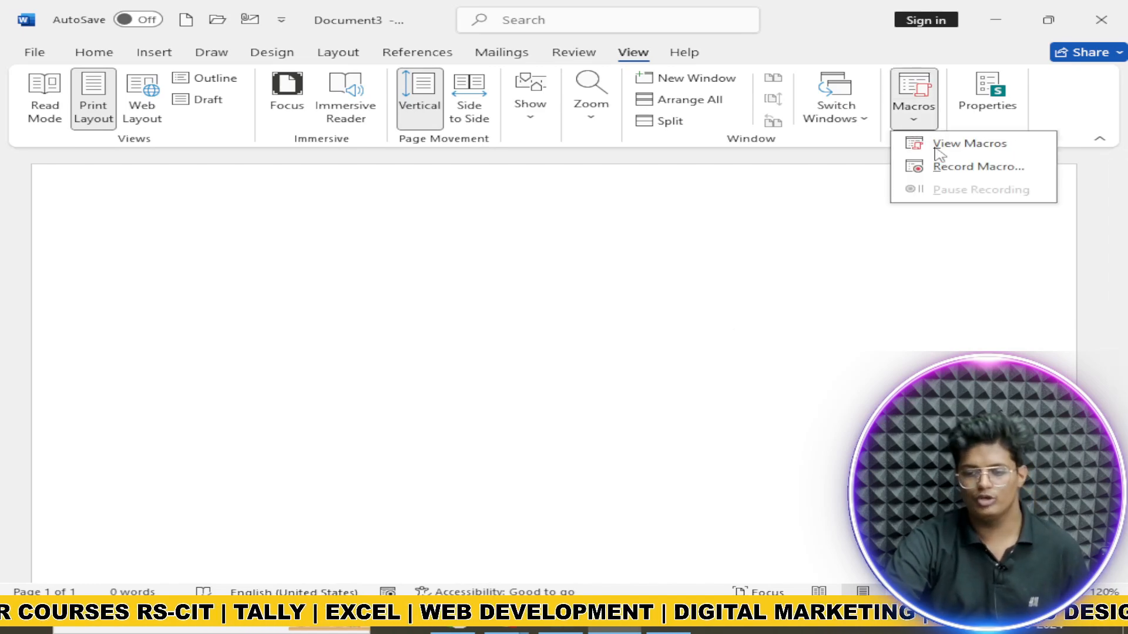
left_click(595, 211)
left_click(913, 118)
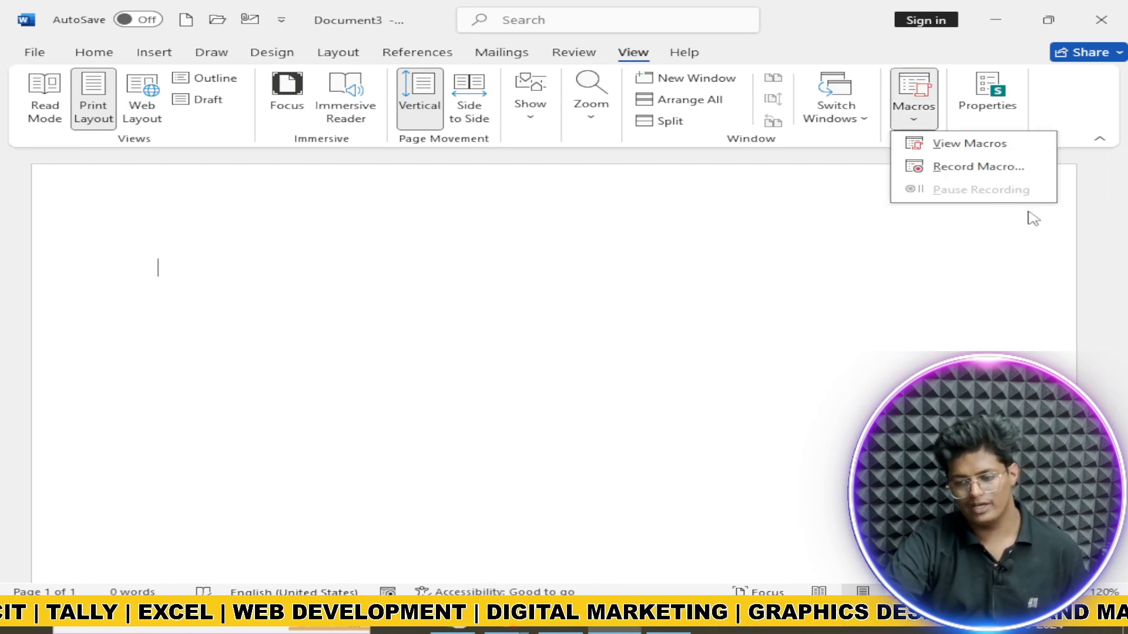
left_click(974, 167)
left_click(631, 394)
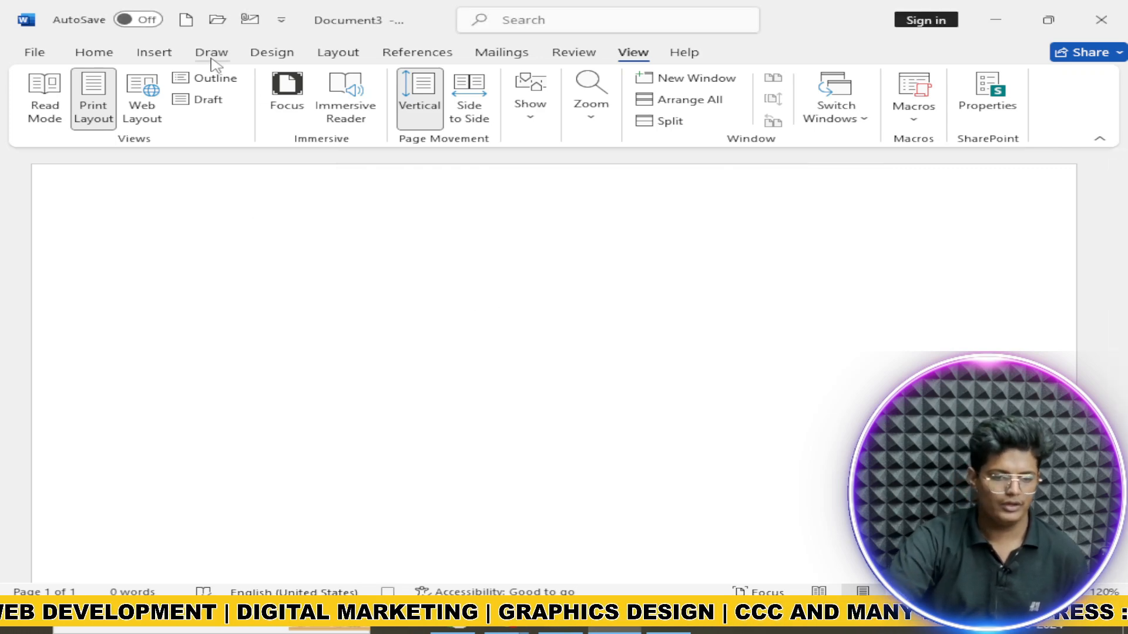
Step: Set Narrow margins on the Layout tab and bring up Page Borders under Design
left_click(419, 54)
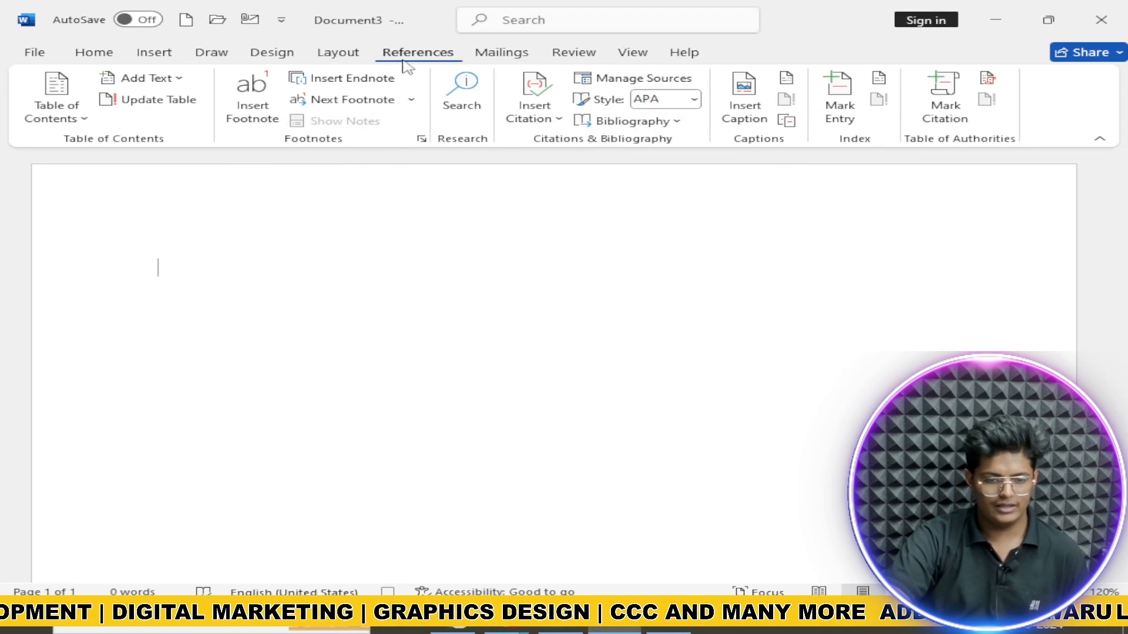
left_click(338, 52)
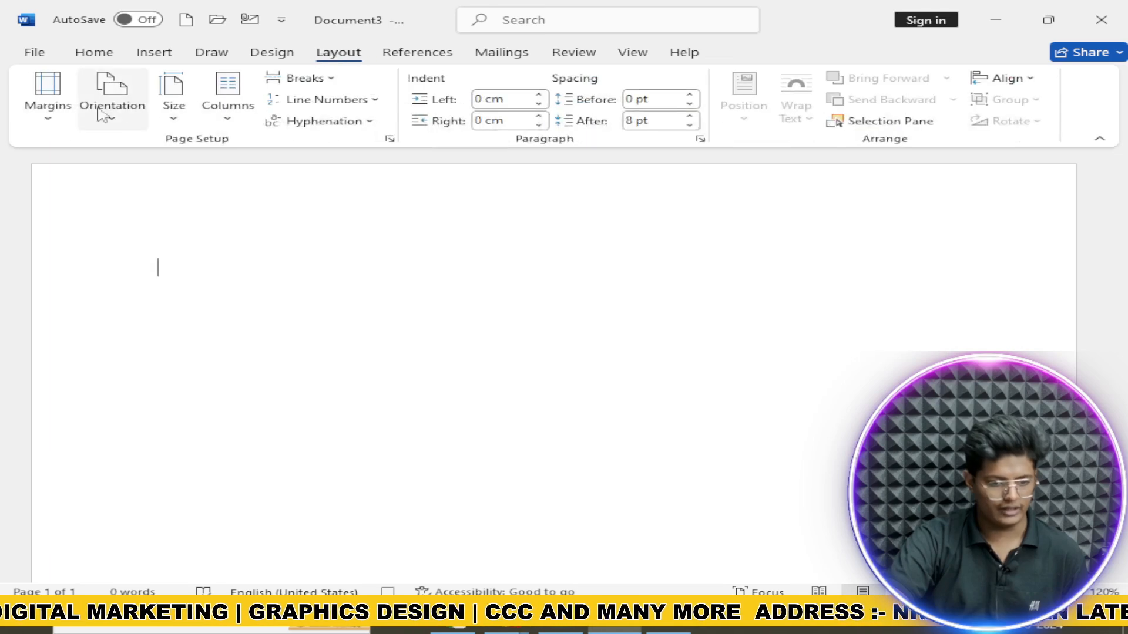
left_click(48, 94)
left_click(148, 265)
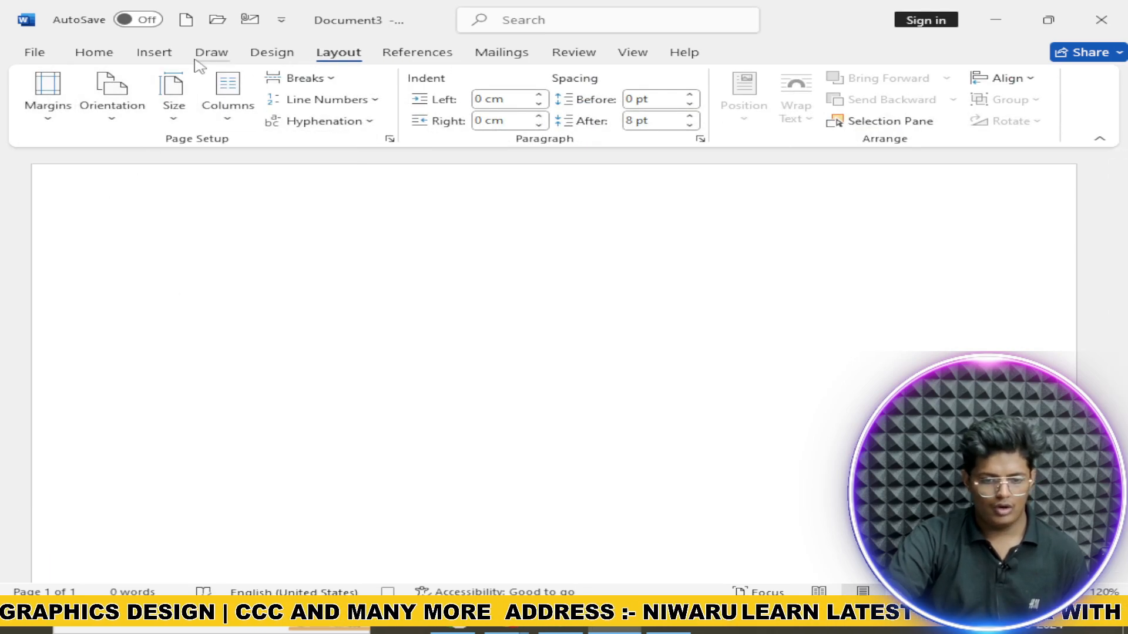
left_click(269, 53)
left_click(991, 108)
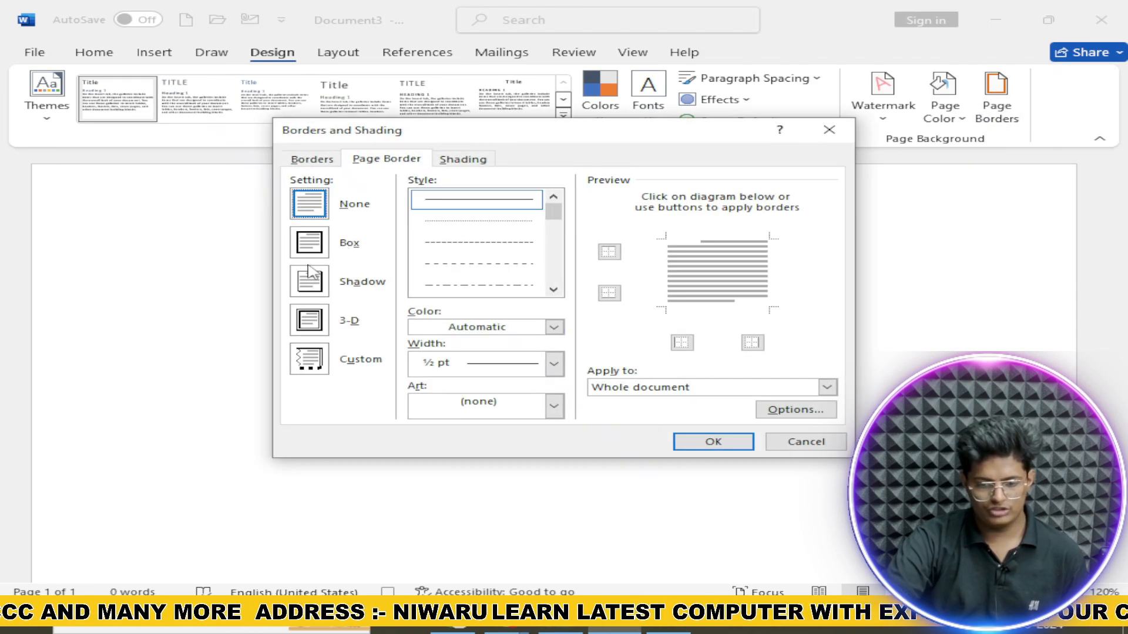
Step: Apply a 2 ¼ pt box border around the page
left_click(309, 242)
left_click(553, 364)
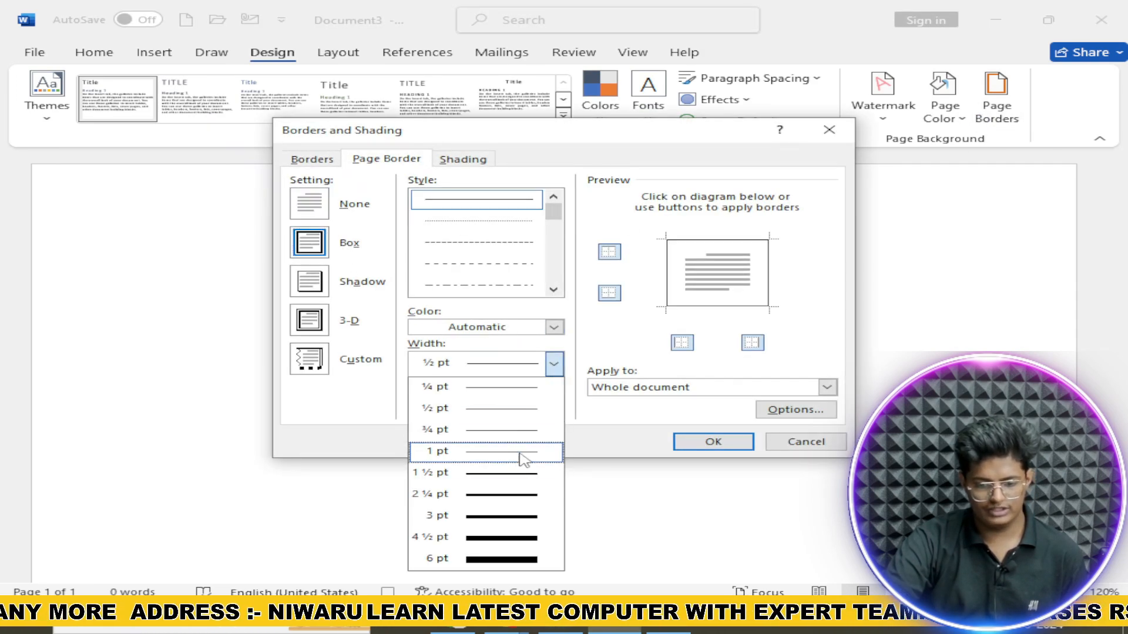
left_click(534, 494)
left_click(708, 445)
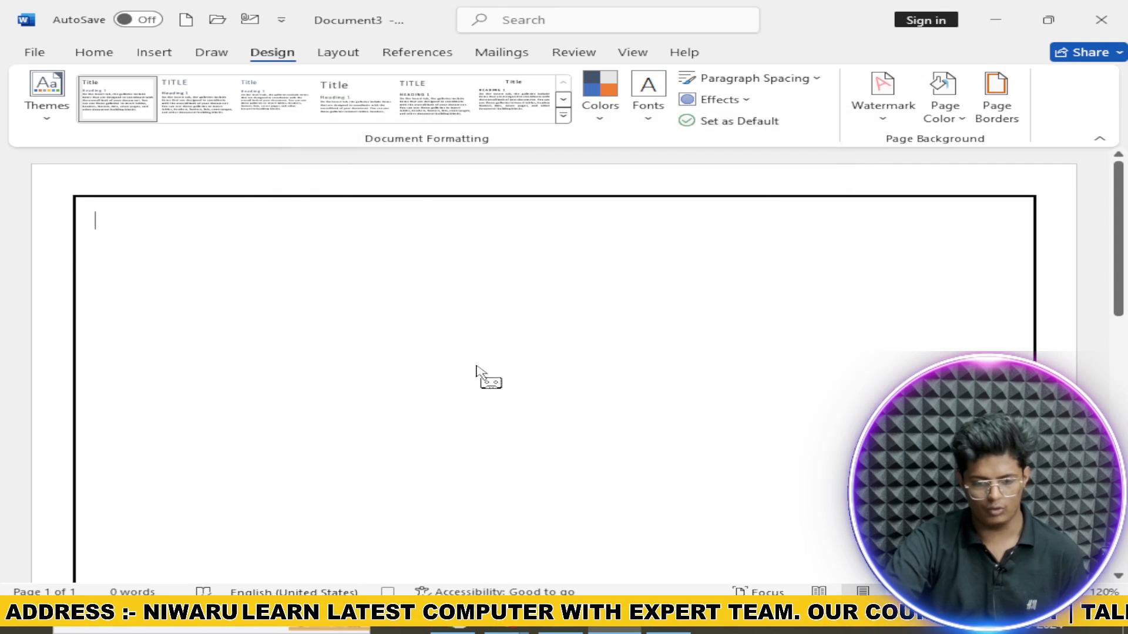
Step: Apply a document theme with the Green colour scheme and a dark brown page colour
left_click(605, 112)
left_click(50, 97)
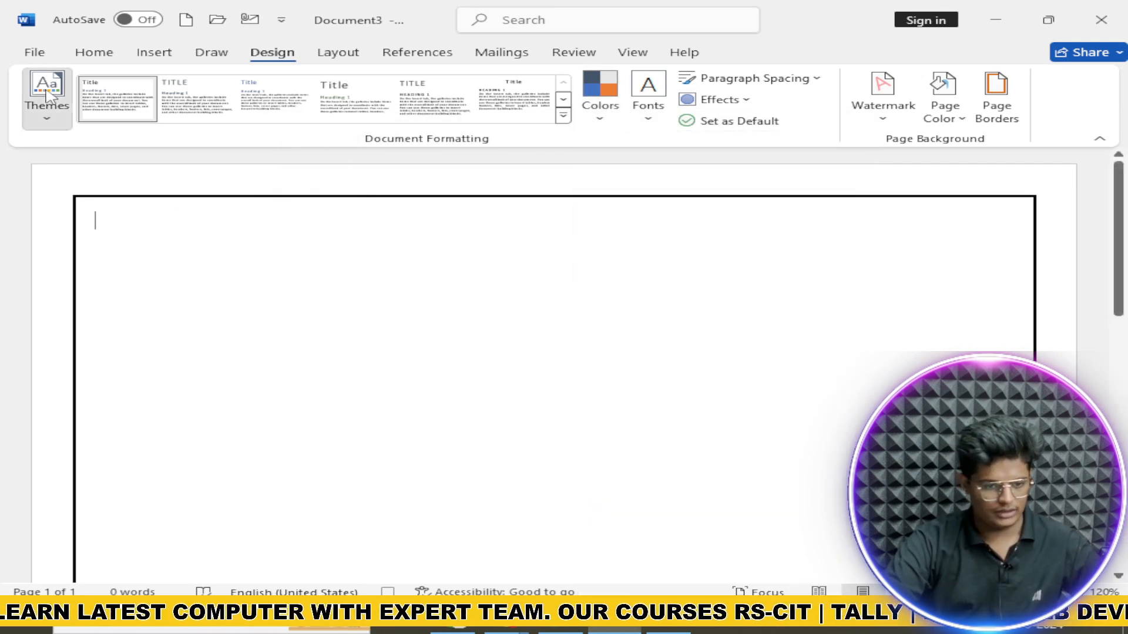
left_click(49, 95)
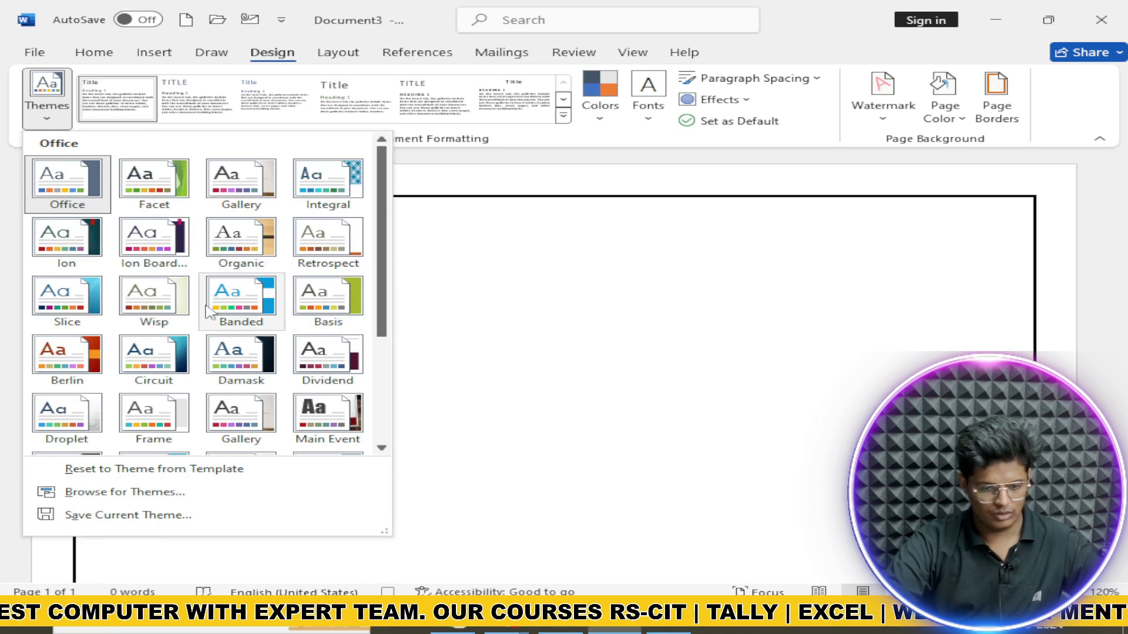
left_click(85, 312)
left_click(608, 115)
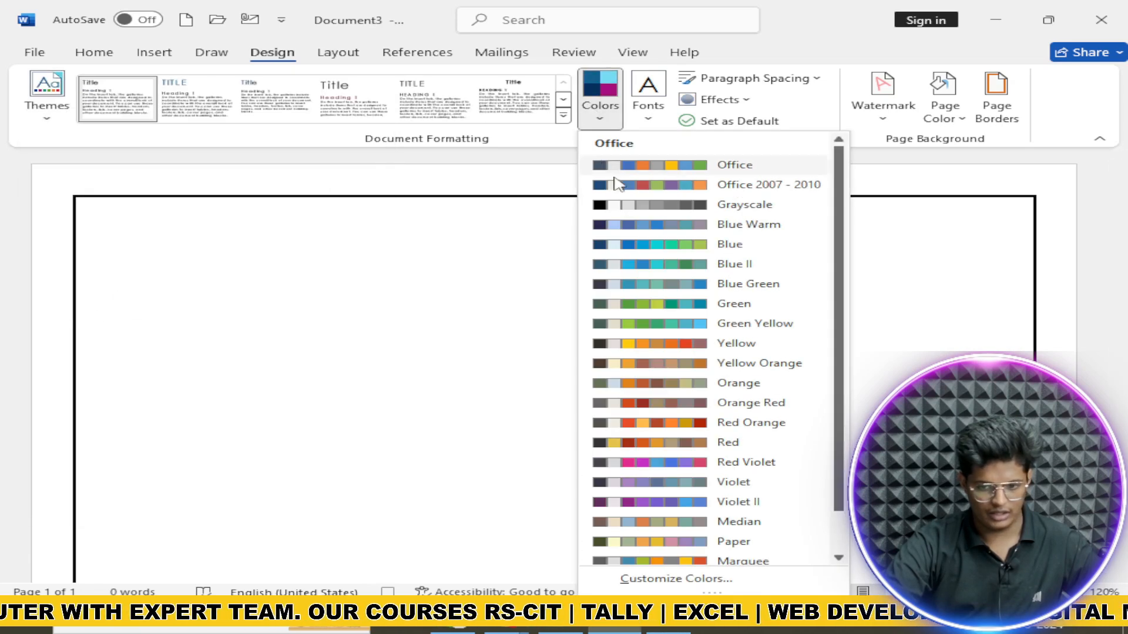
left_click(734, 304)
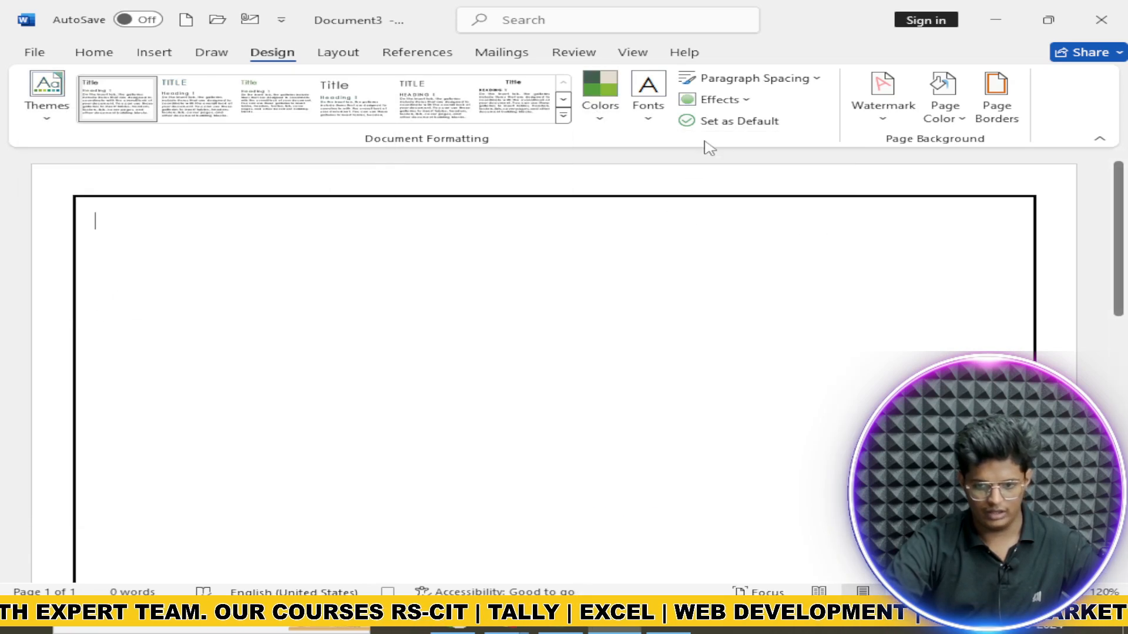
left_click(939, 109)
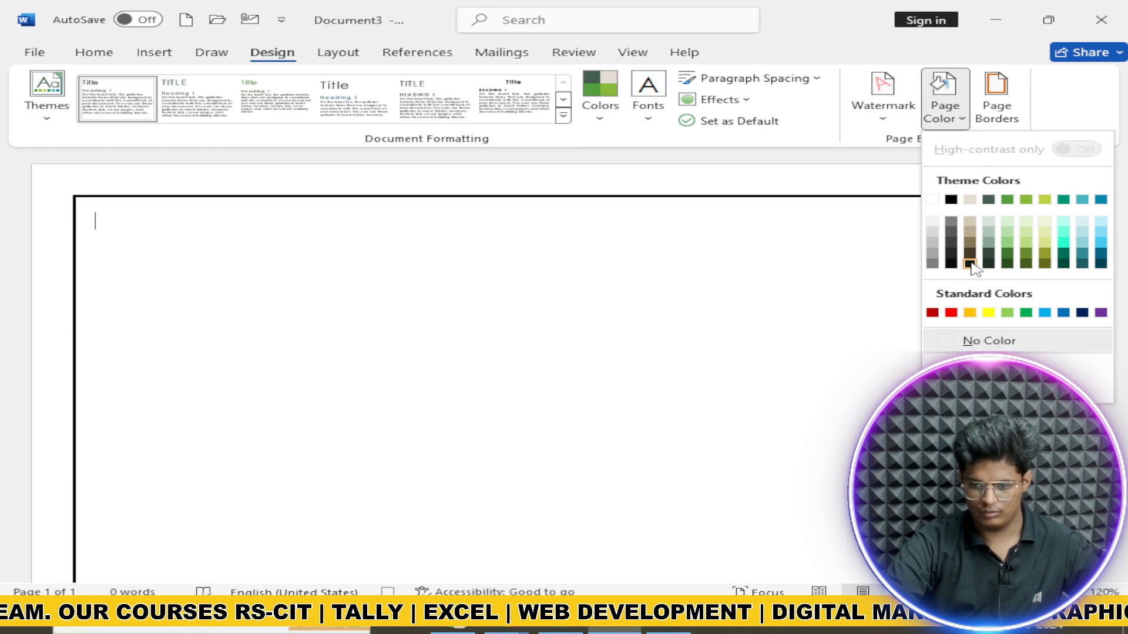
left_click(969, 265)
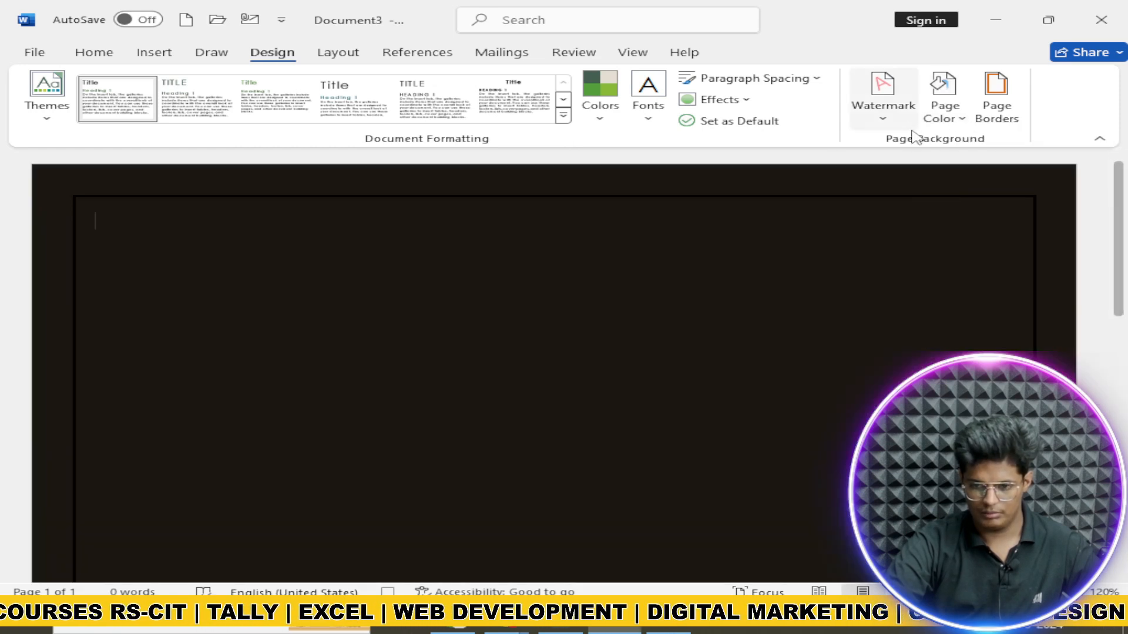
Step: Add a custom text watermark reading 'aaroh'
left_click(888, 122)
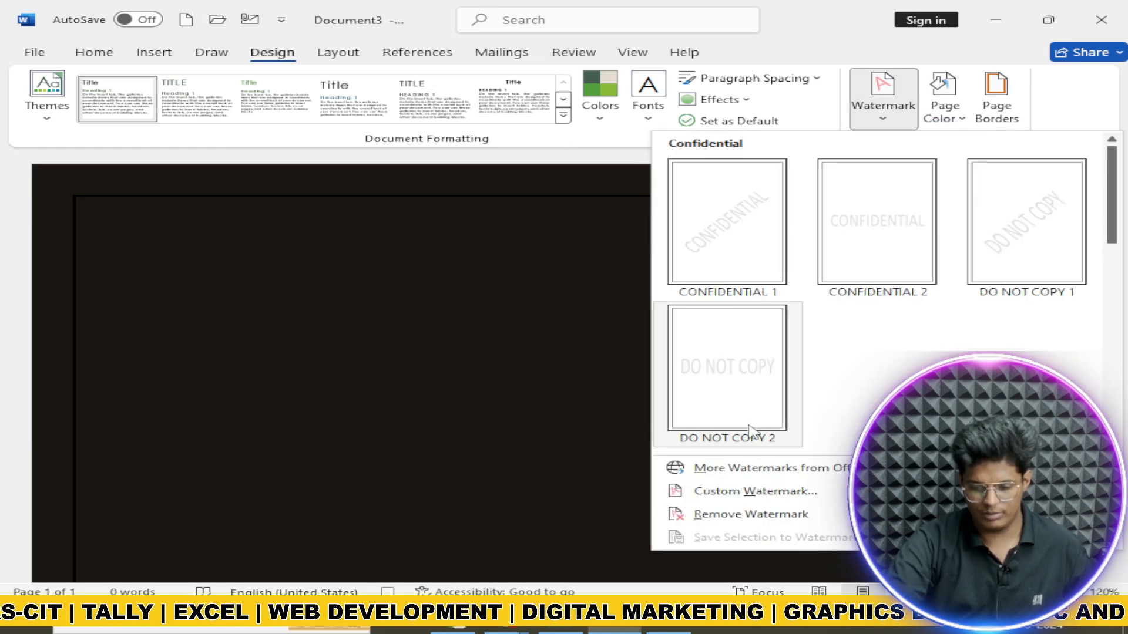
left_click(763, 497)
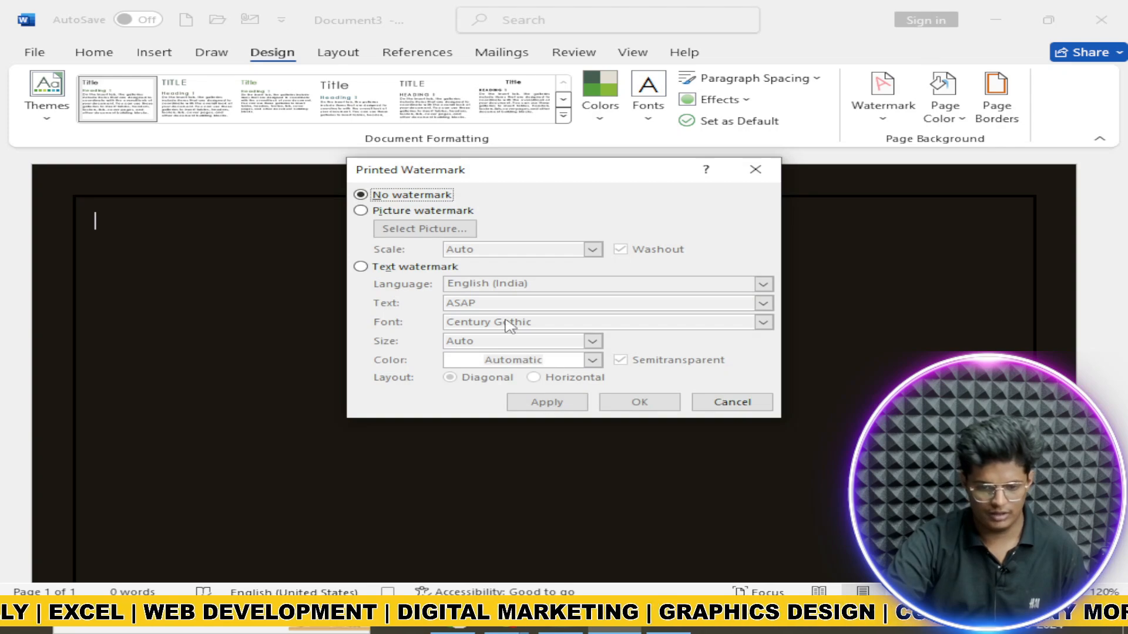
left_click(360, 266)
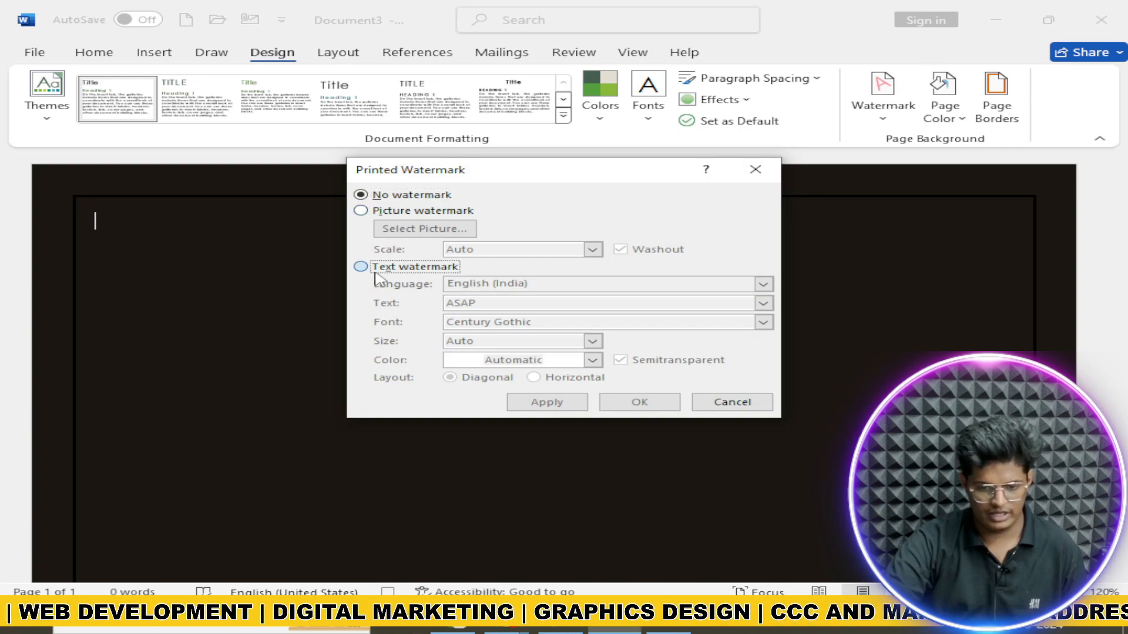
left_click(515, 304)
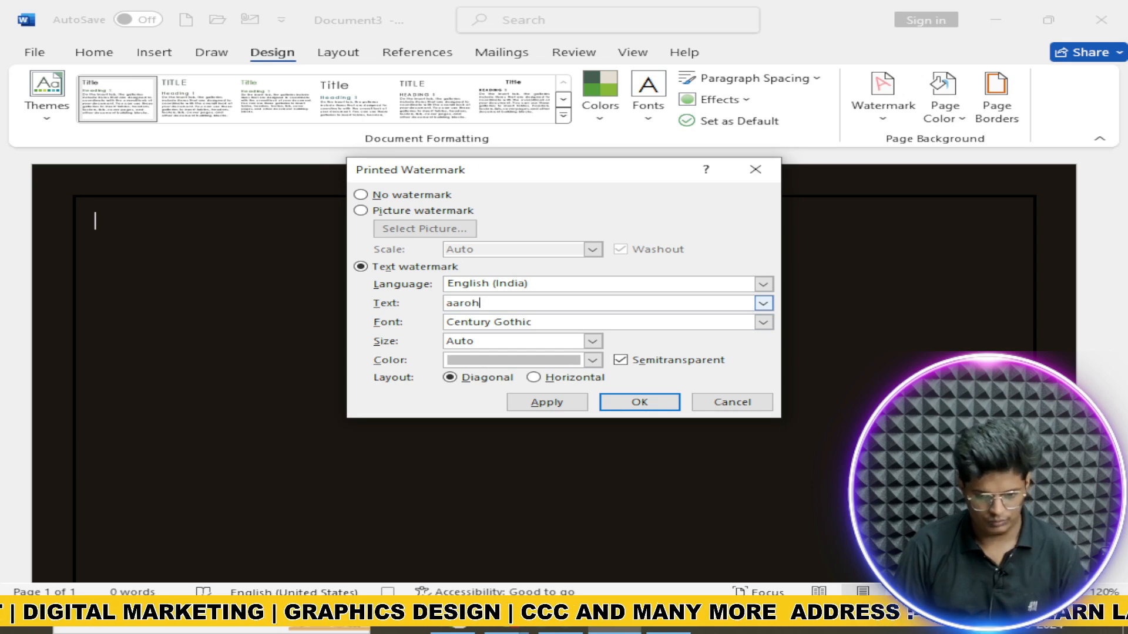
type("aaroh")
left_click(644, 406)
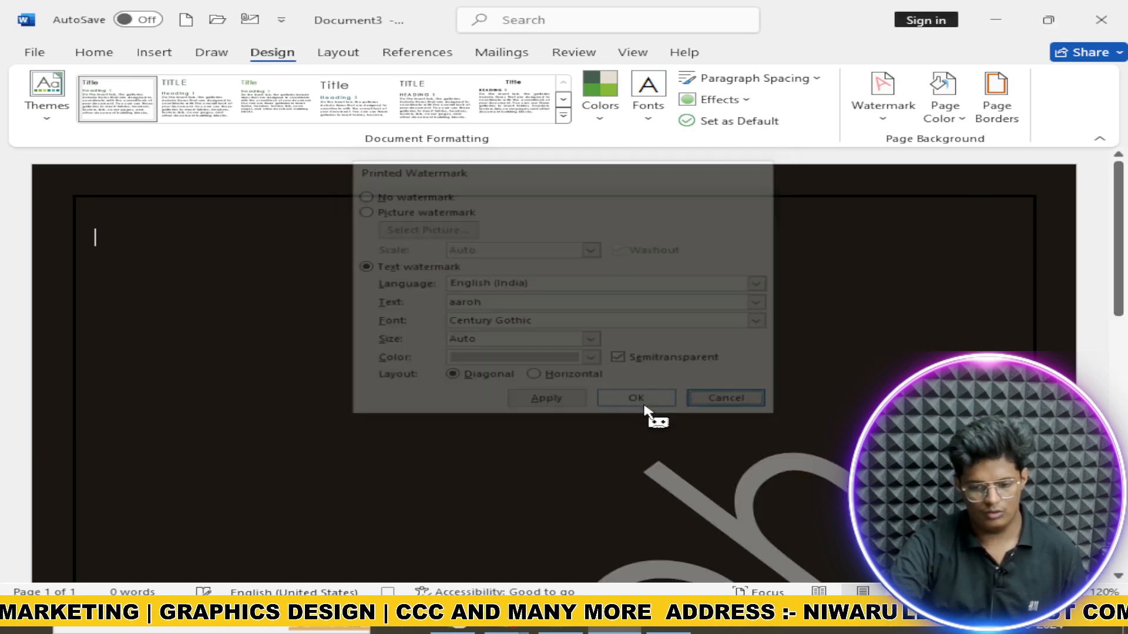
Step: Change the page colour from near-black to olive green
left_click(943, 109)
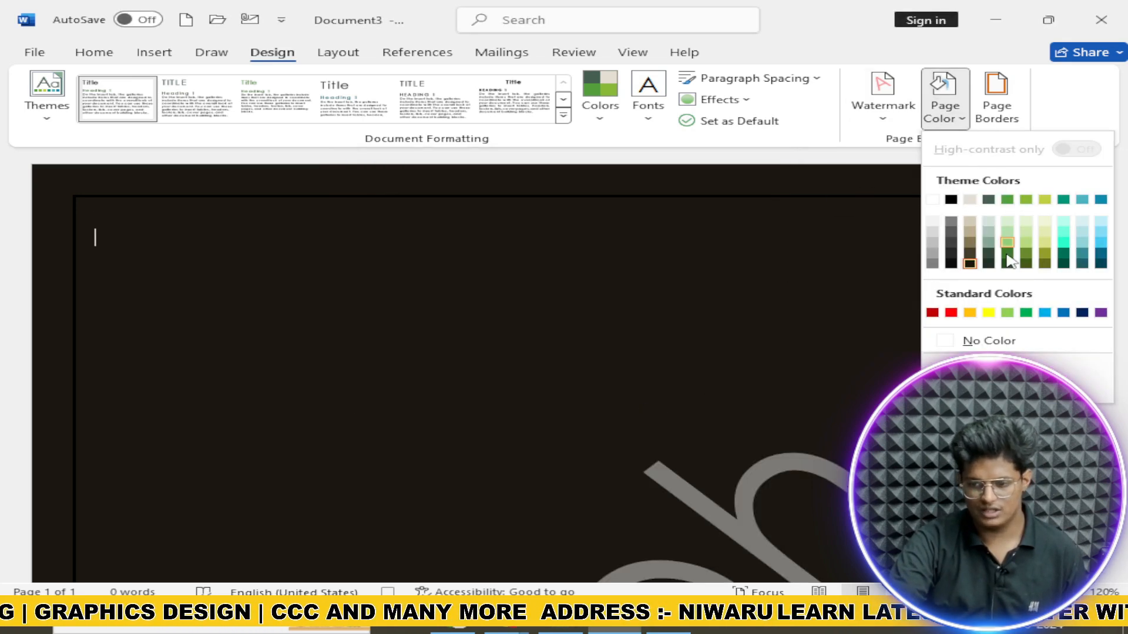
left_click(1025, 262)
scroll(411, 259, "down", 3)
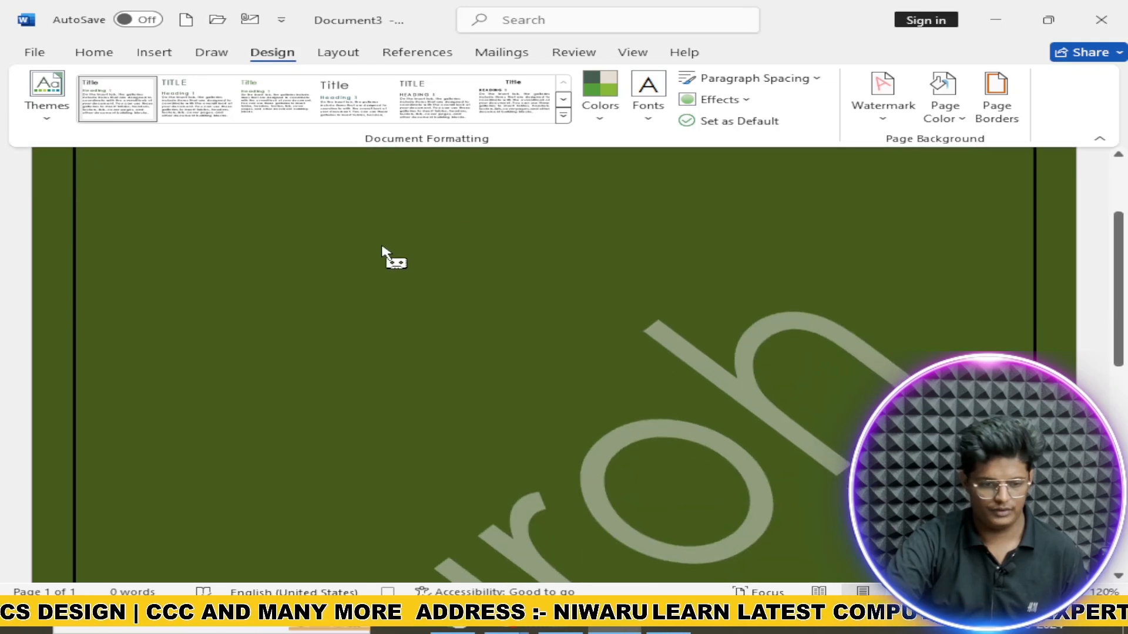
scroll(382, 253, "up", 3)
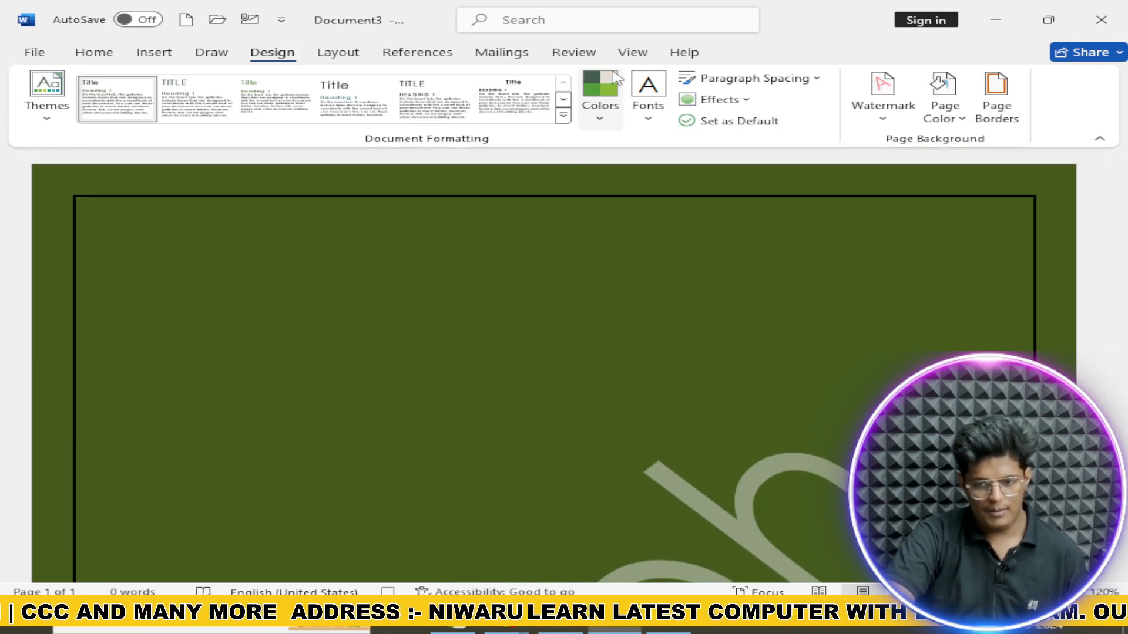
left_click(634, 52)
Step: Stop the macro recording and start a new blank document with Ctrl+N
left_click(899, 118)
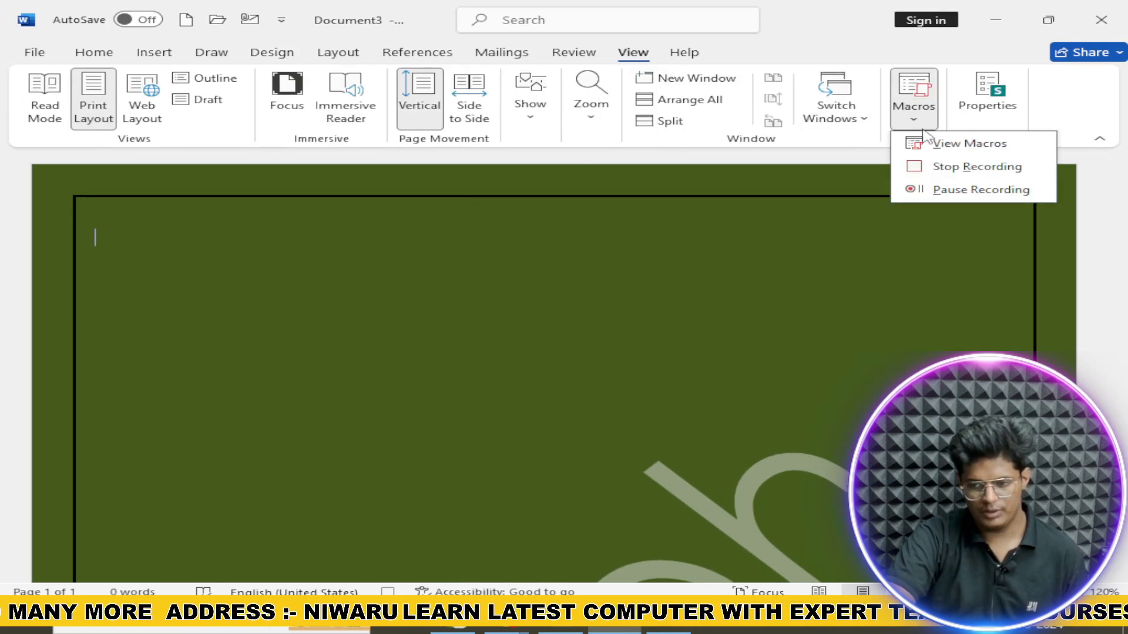
left_click(920, 167)
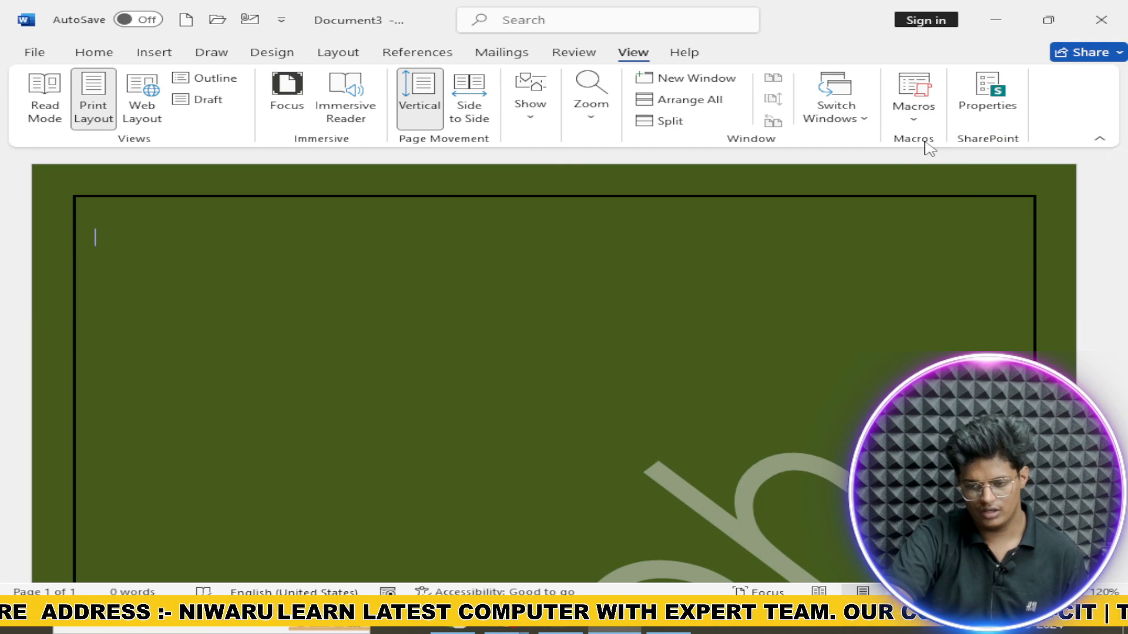
key("ctrl+n")
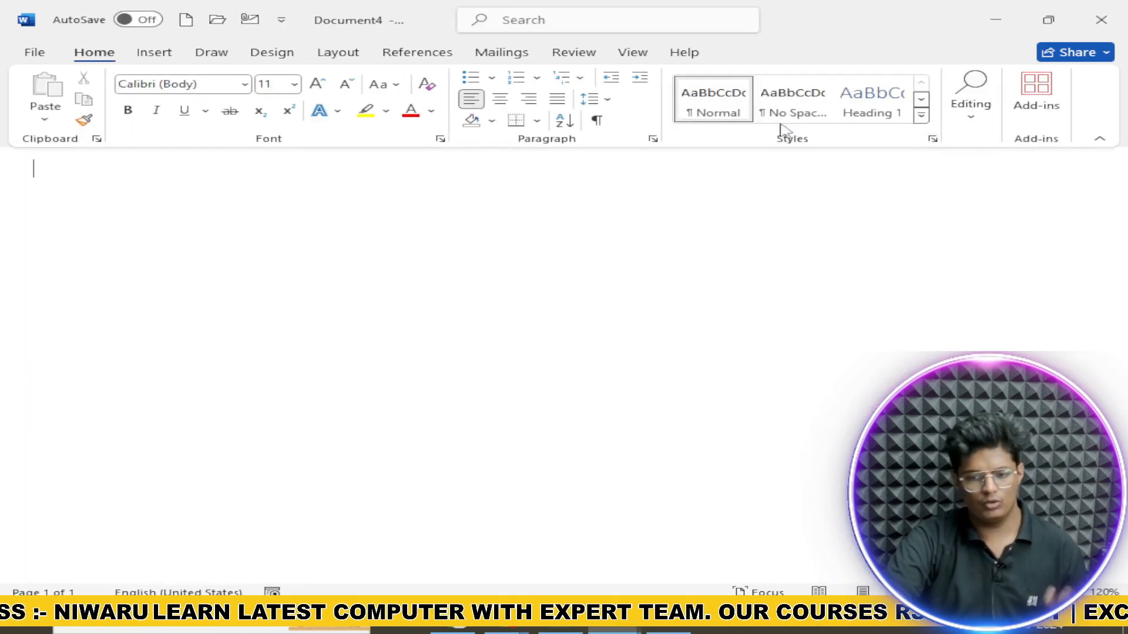
Step: Run Macro2 on the new document from the macro list
left_click(632, 53)
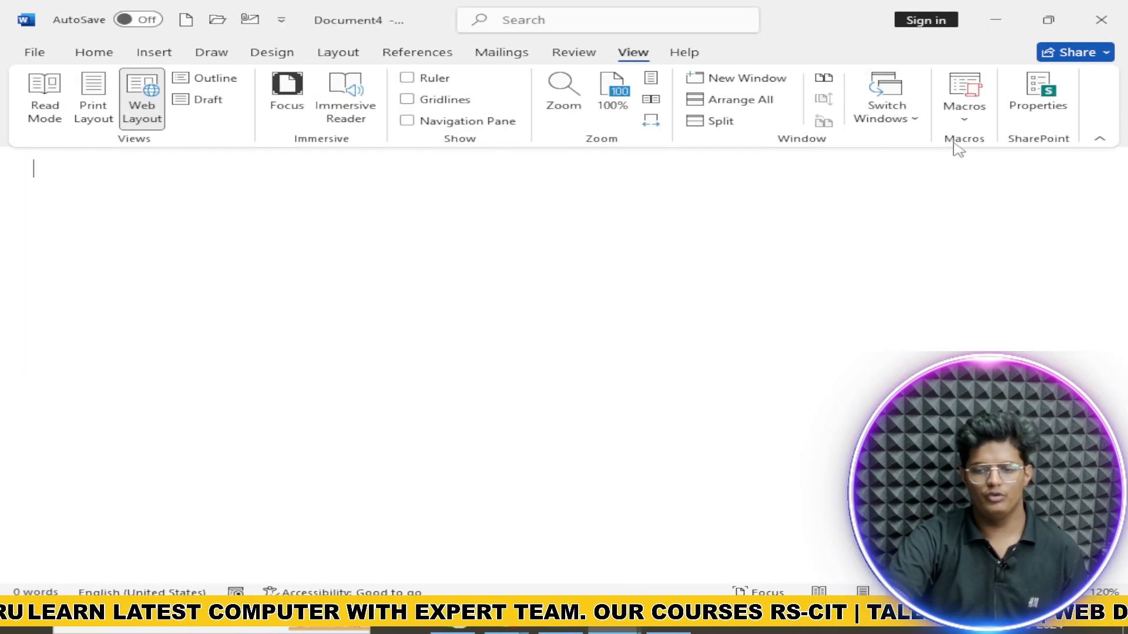
left_click(964, 120)
left_click(998, 147)
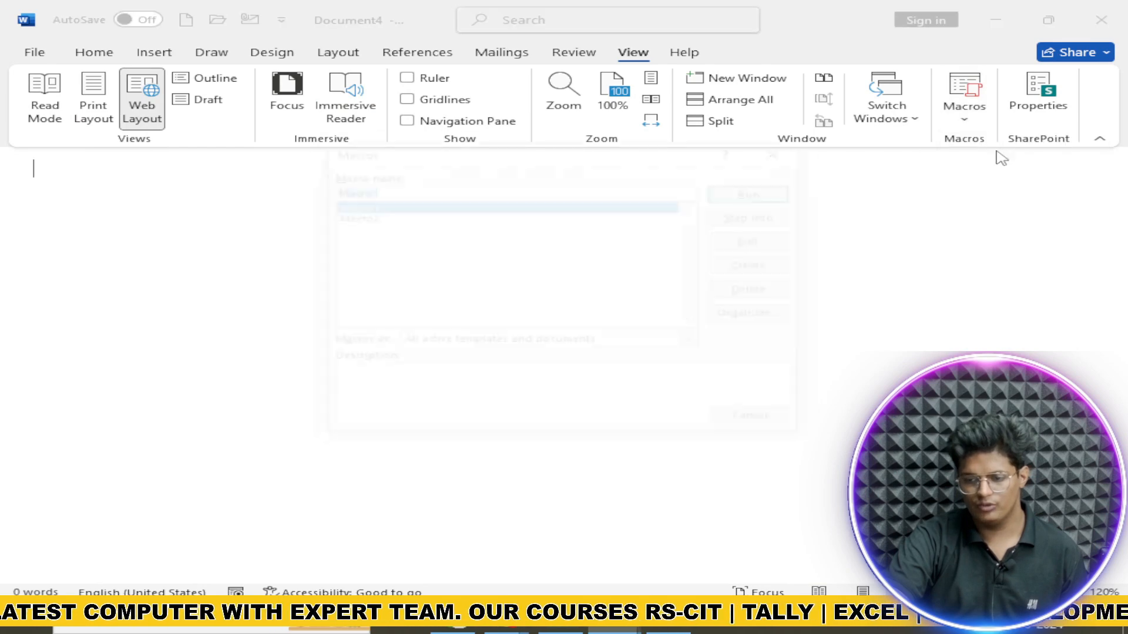
left_click(423, 216)
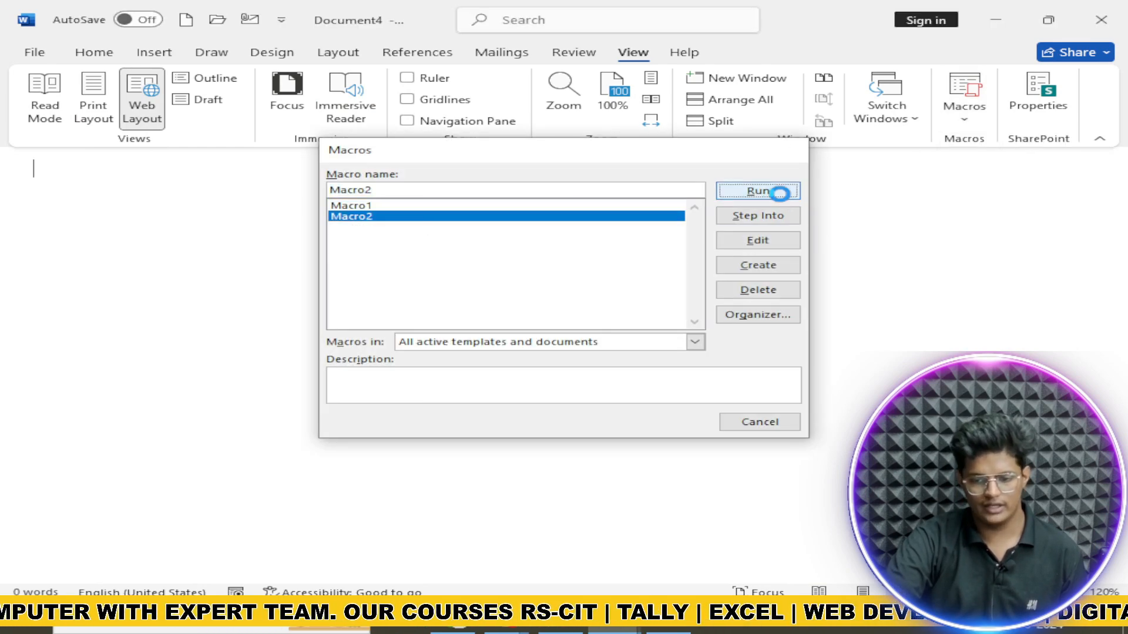
left_click(774, 191)
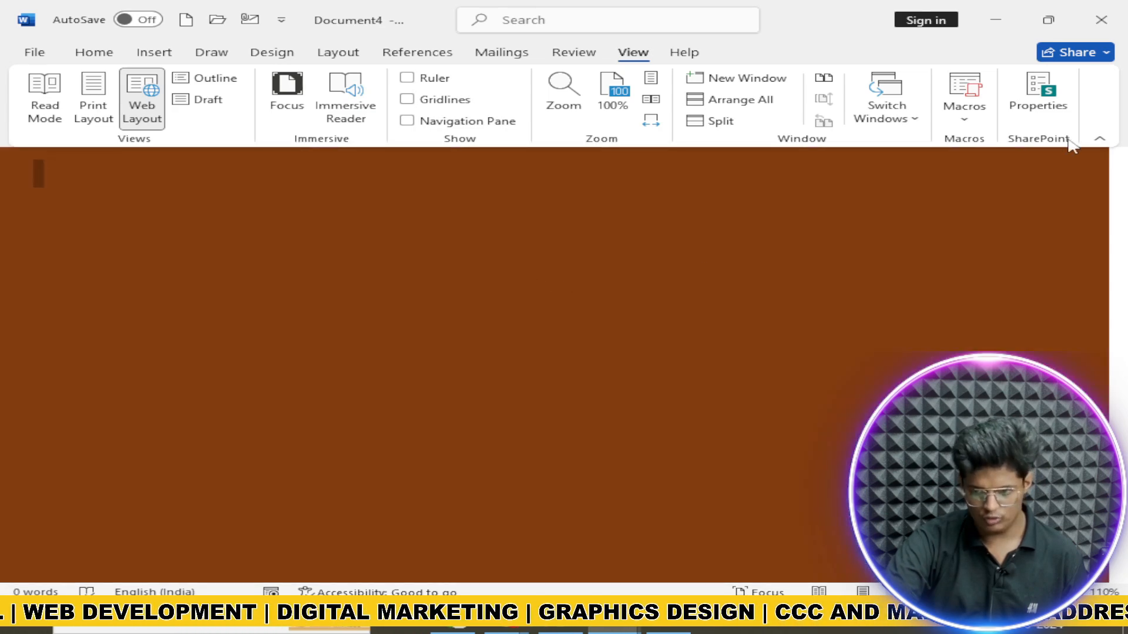
Step: Run the recorded macro again from View Macros and dismiss the error message
left_click(963, 117)
left_click(996, 144)
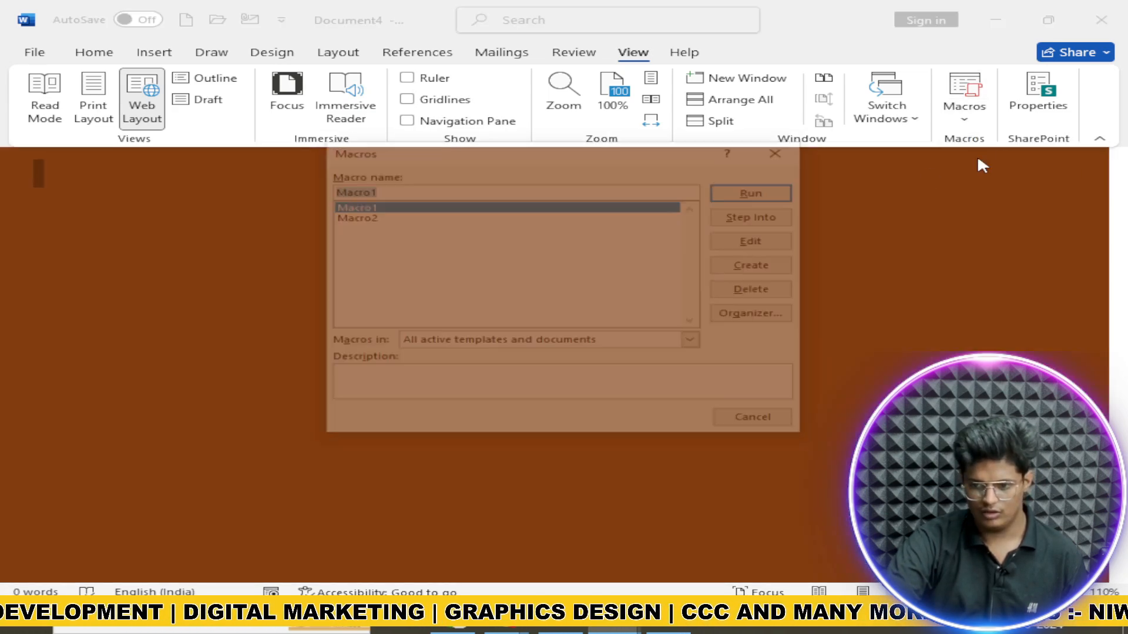
left_click(504, 222)
left_click(736, 194)
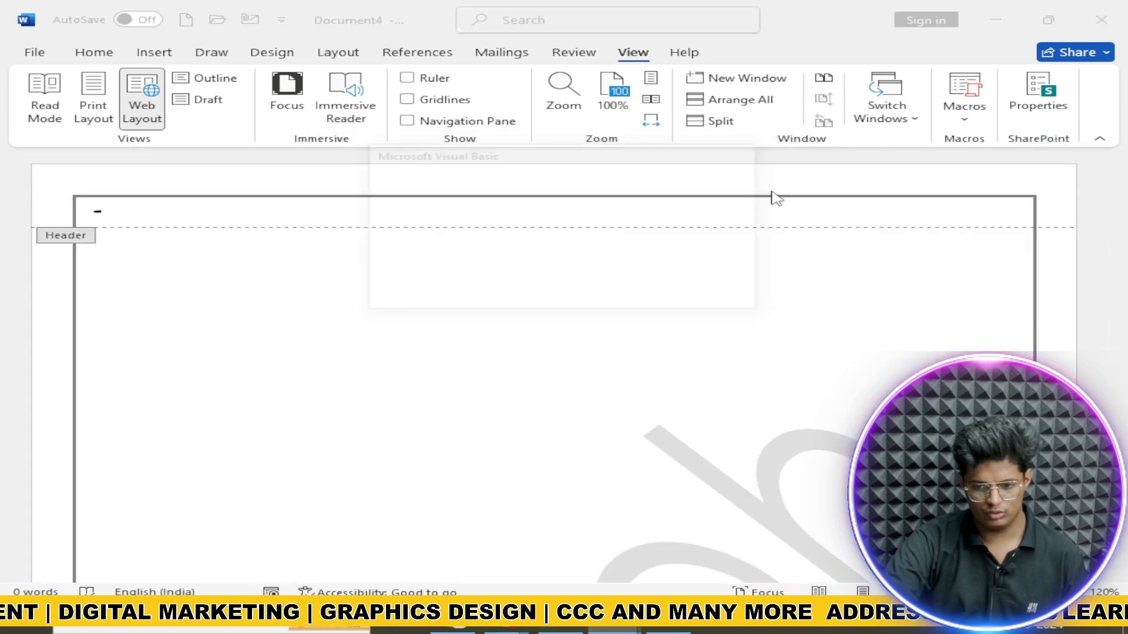
left_click(531, 295)
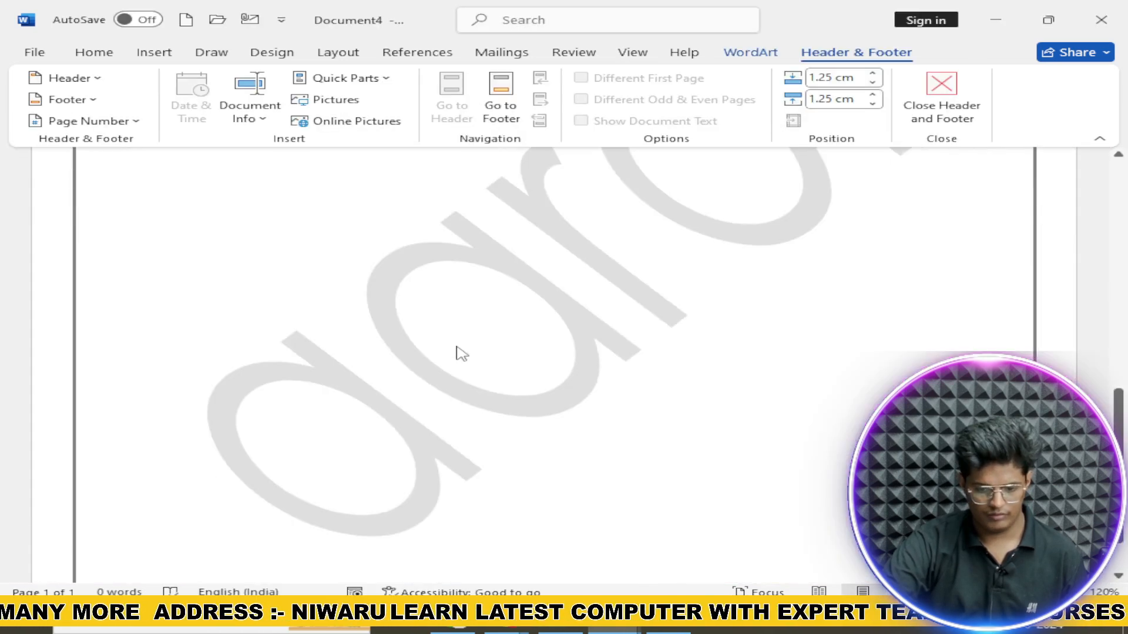
Step: Close header and footer editing to return to the document page
scroll(458, 352, "down", 4)
scroll(282, 405, "up", 1)
scroll(282, 405, "up", 10)
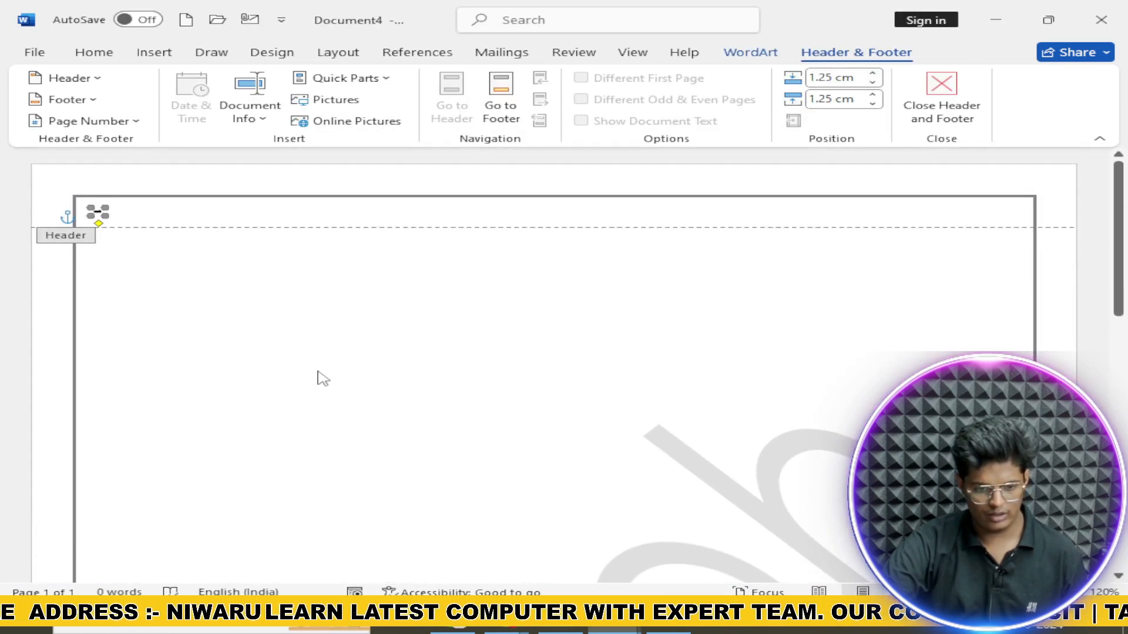
left_click(941, 106)
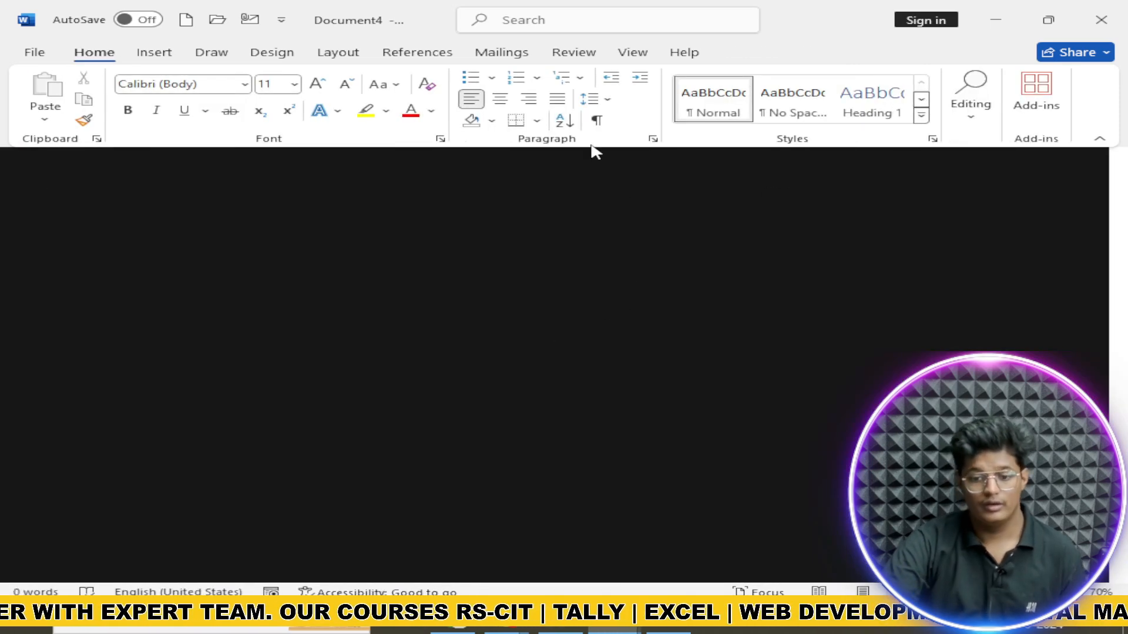
left_click(633, 53)
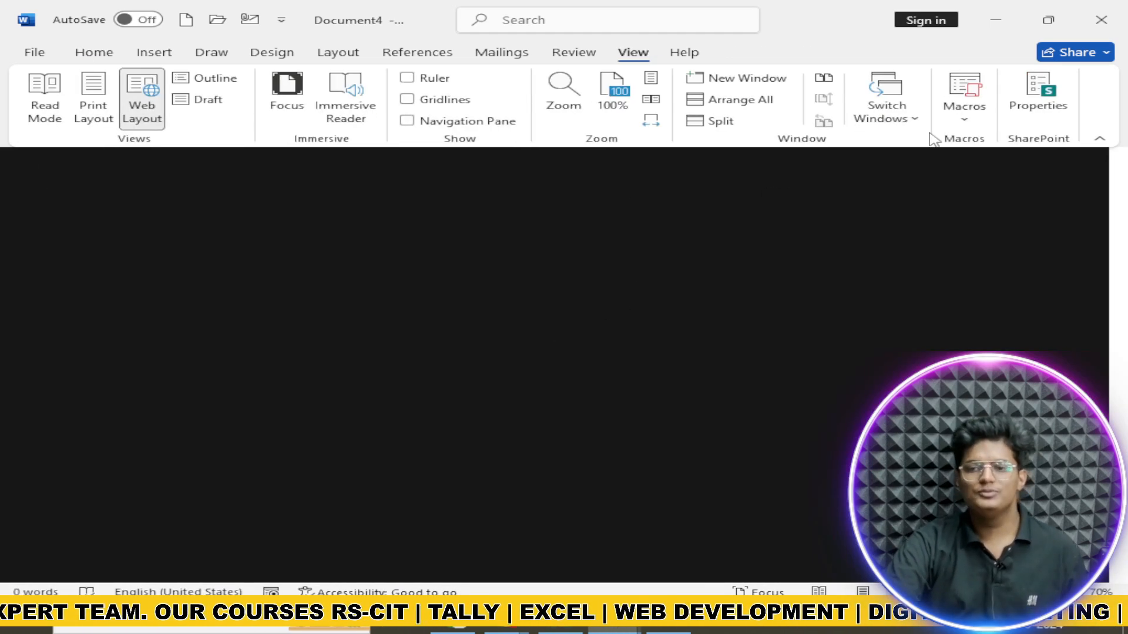